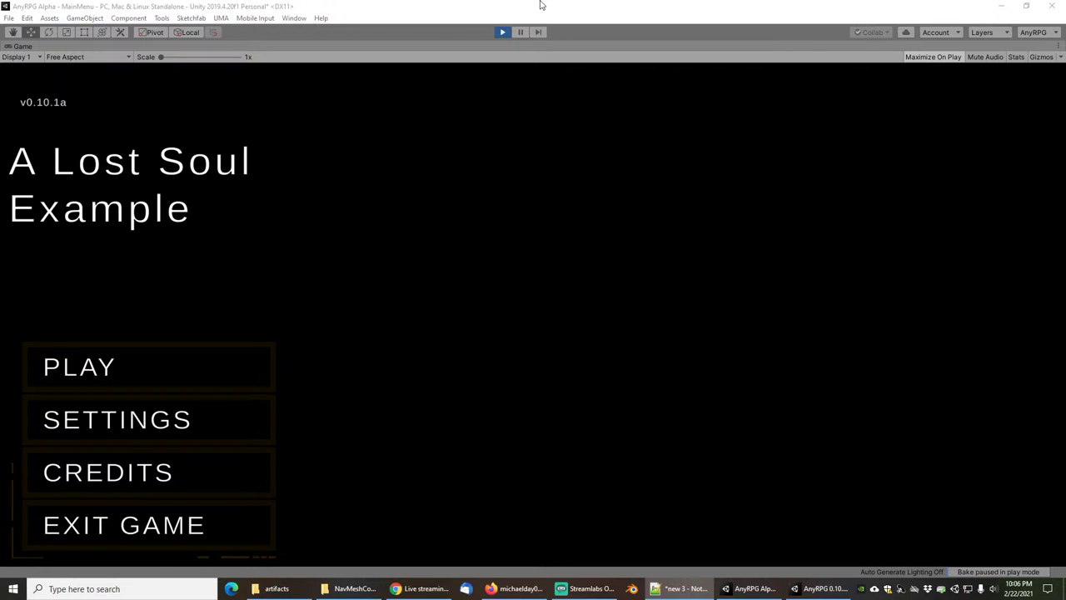
Start a new game and choose the Beasts faction for the player.
click(111, 367)
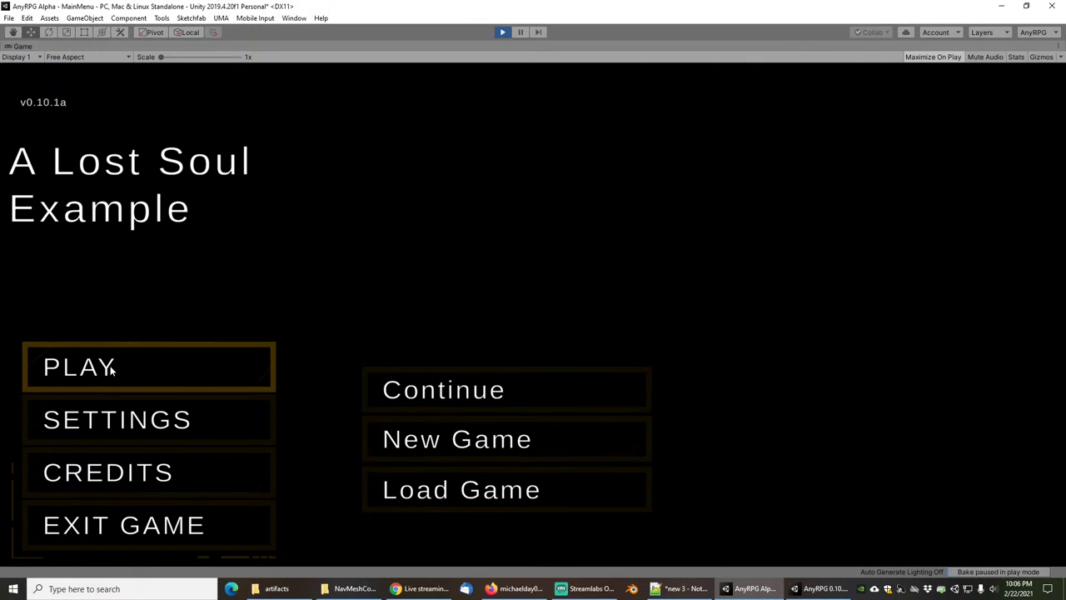
click(454, 445)
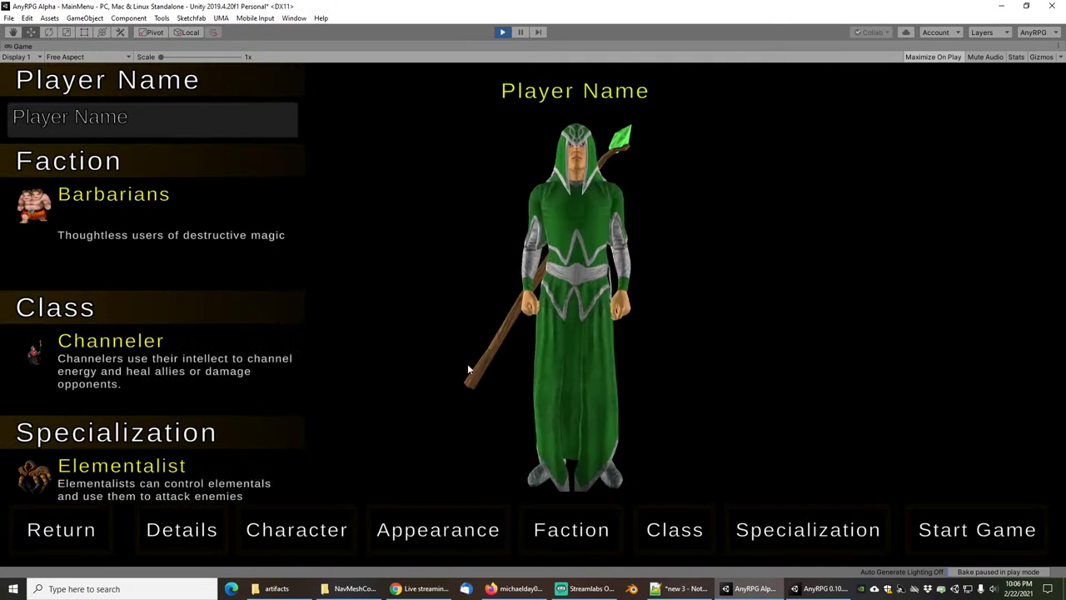
click(151, 235)
click(163, 221)
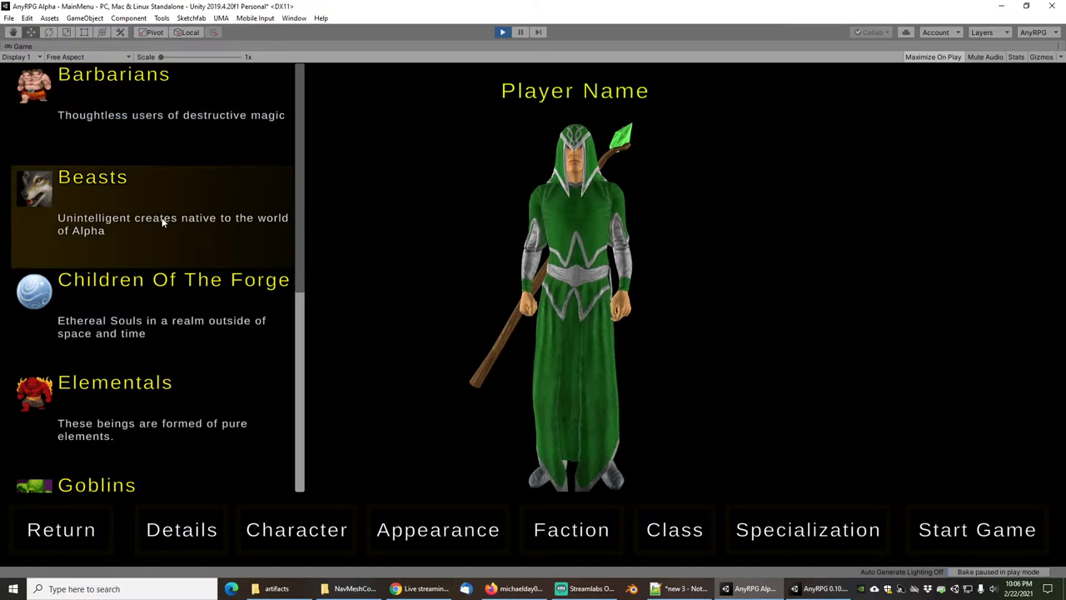
Preview the Cute Fluffy Bunny, Crab and Limule character models, turning the Limule to see it from its side.
click(305, 530)
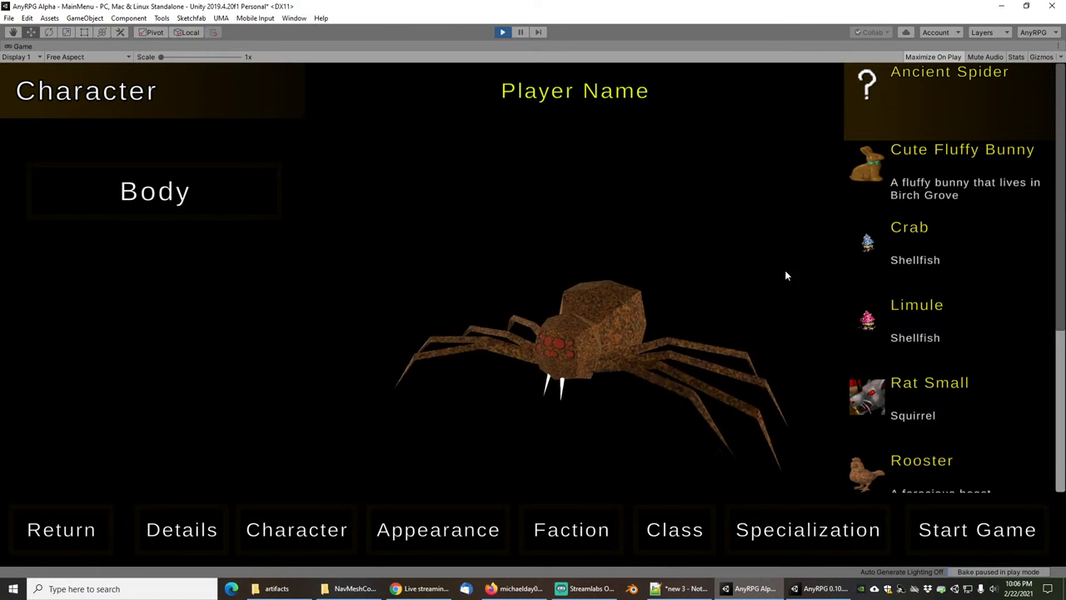
click(934, 182)
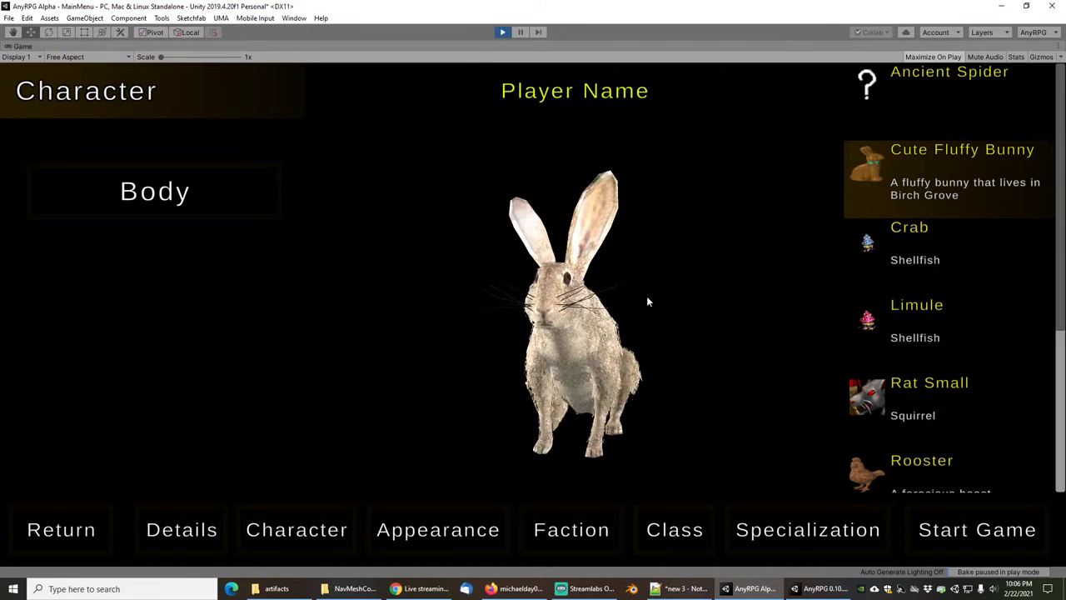
click(920, 245)
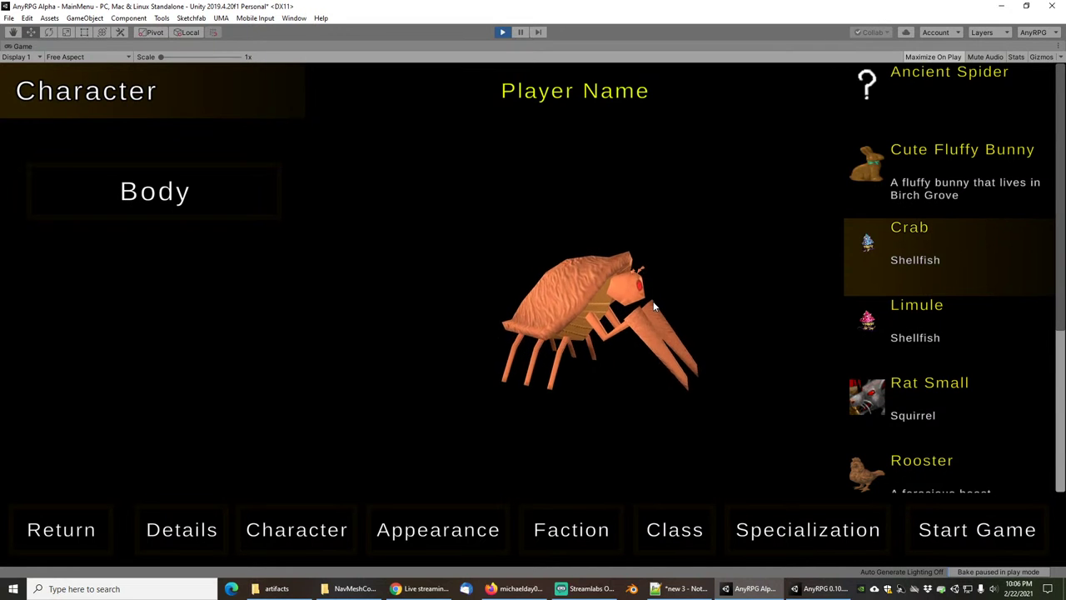
click(917, 332)
drag(702, 293, 637, 272)
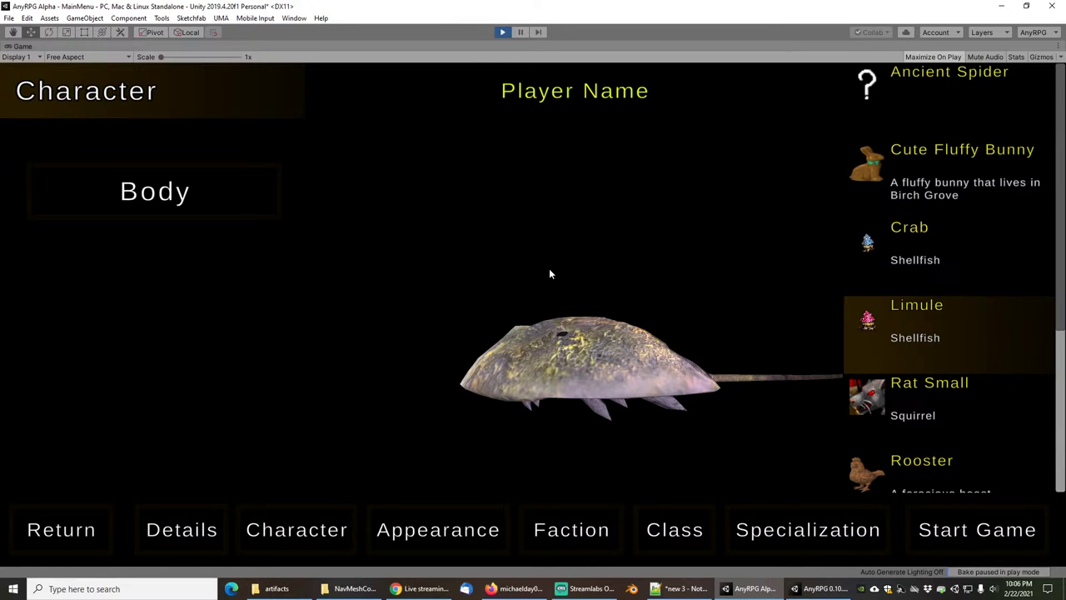
Preview the Rat Small, Rooster and Chicken models among the Beasts characters.
scroll(964, 345, down, 3)
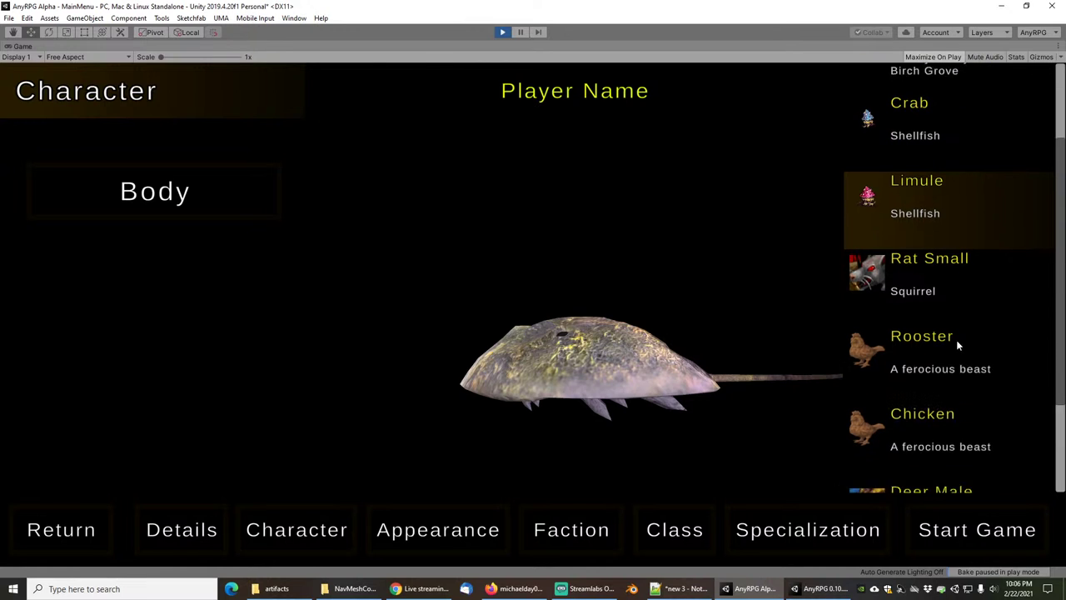
click(923, 258)
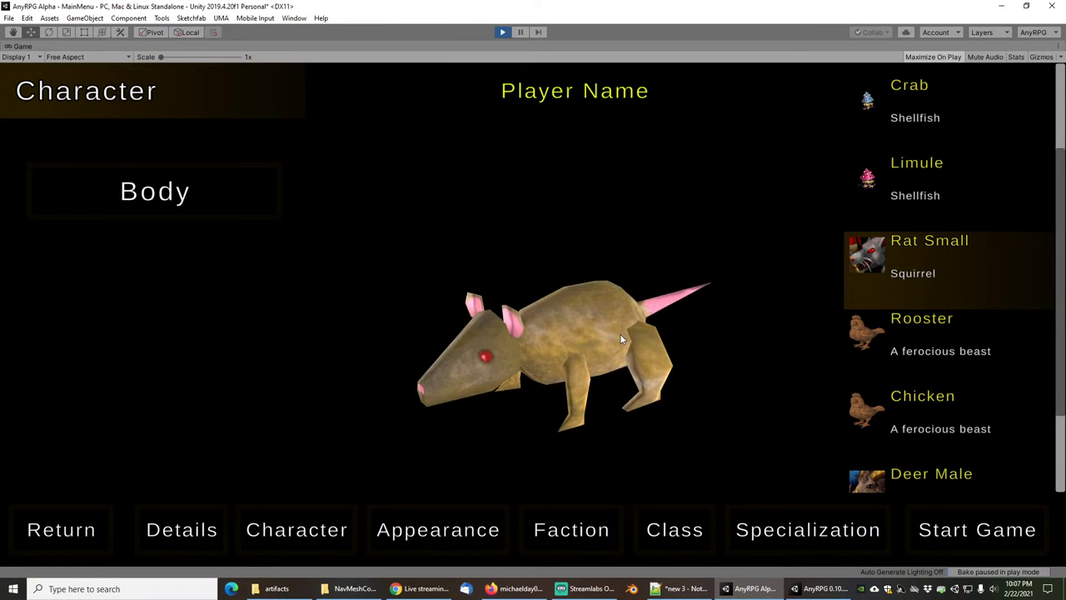
click(943, 343)
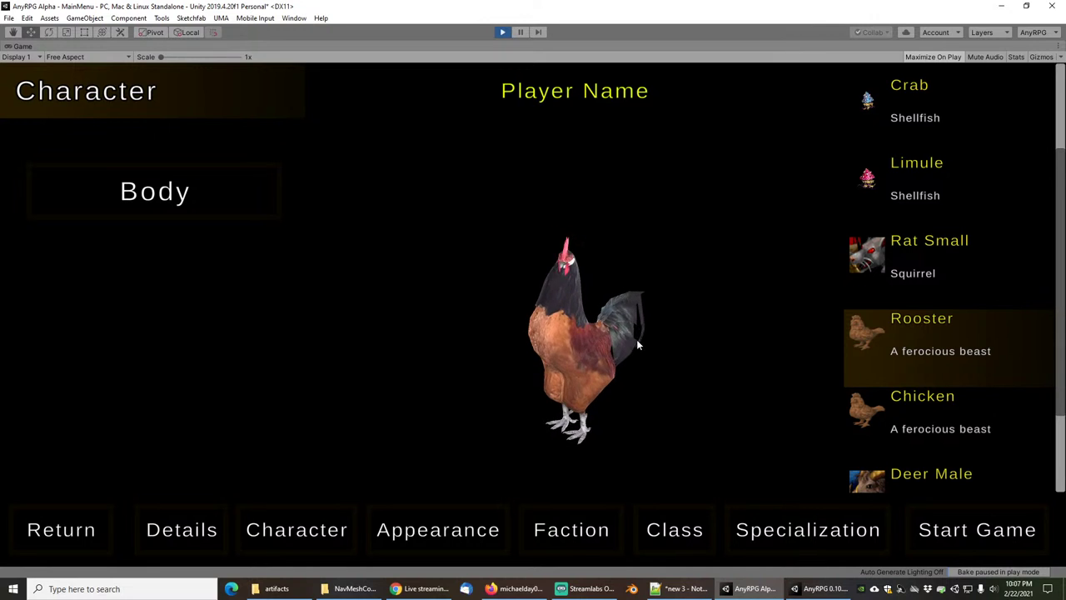
click(939, 420)
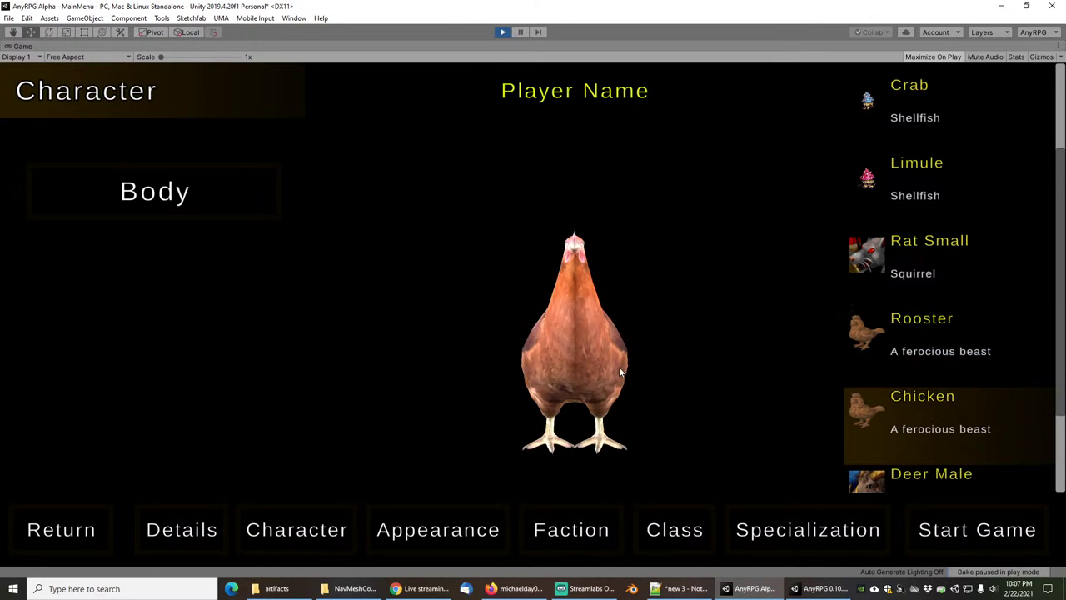
Change the beast's class to Fighter and return to the character model selection.
click(206, 547)
click(164, 383)
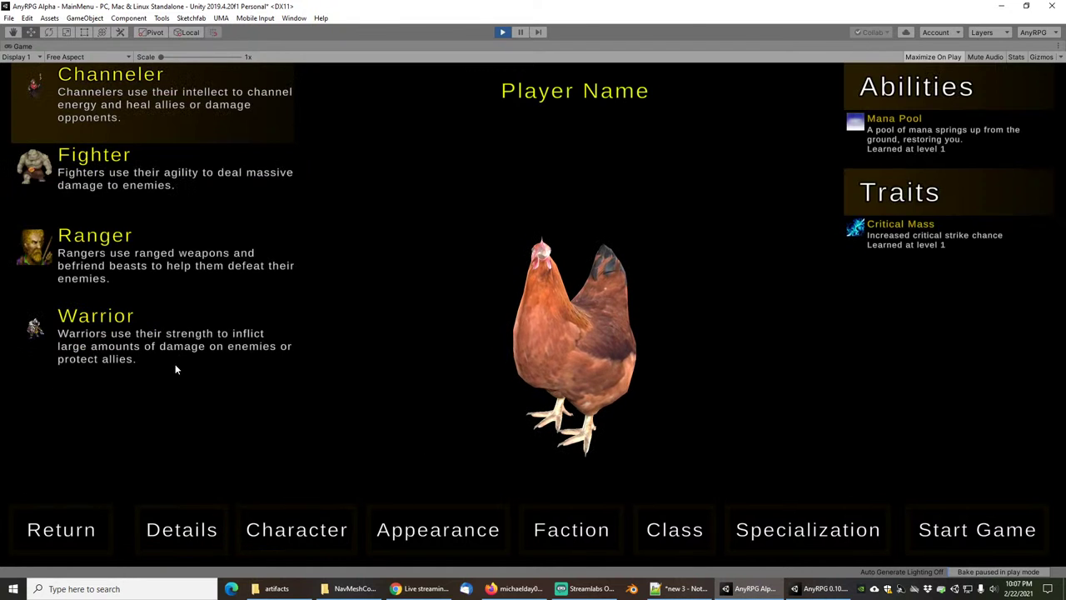
click(158, 172)
click(284, 557)
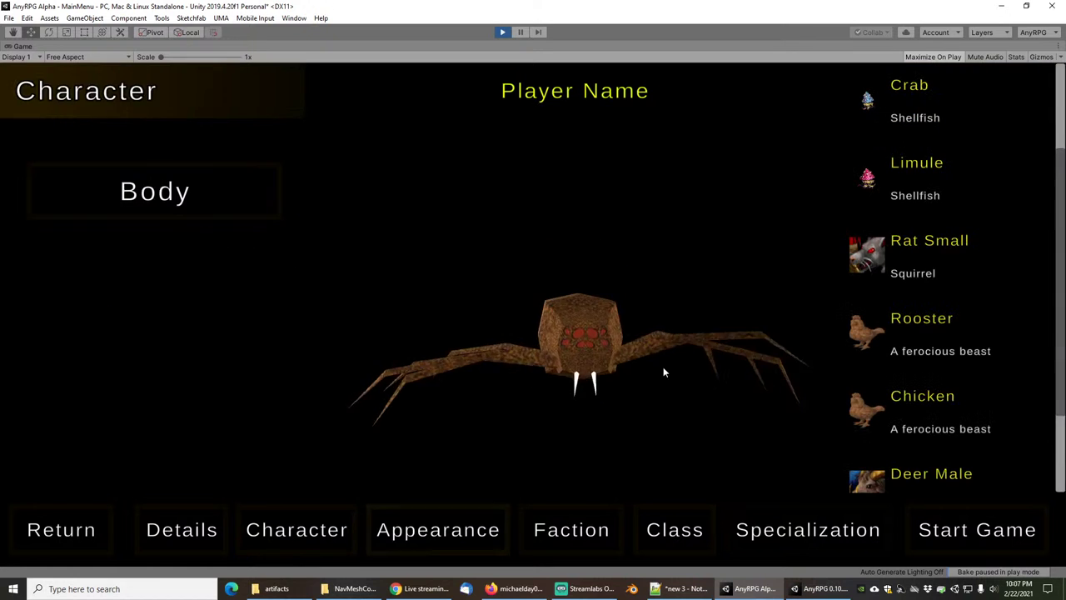
Switch the faction to Barbarians and show its available character models.
click(202, 541)
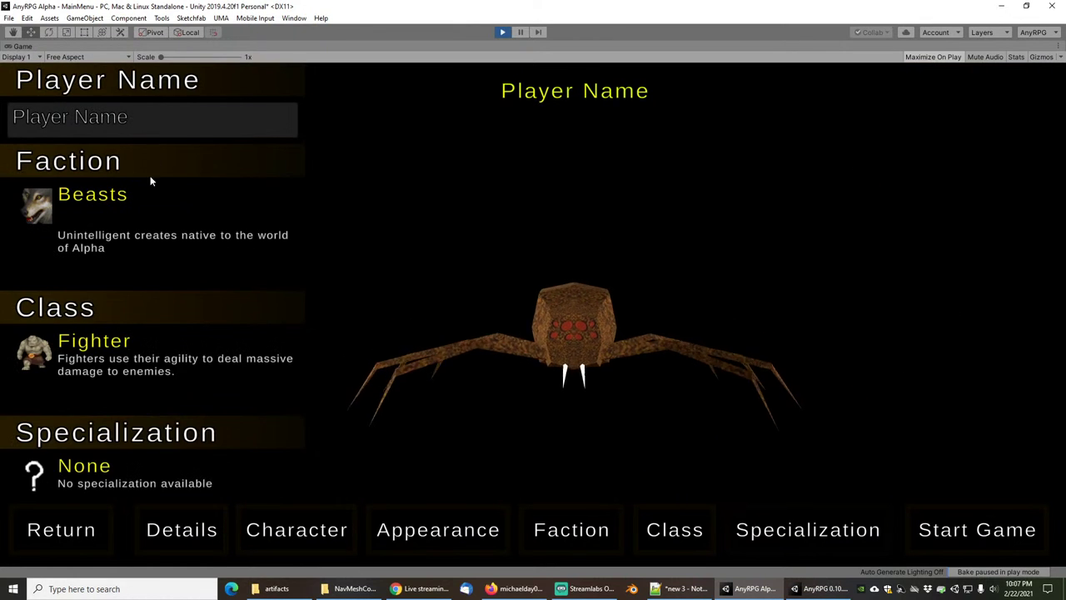
click(131, 224)
click(131, 129)
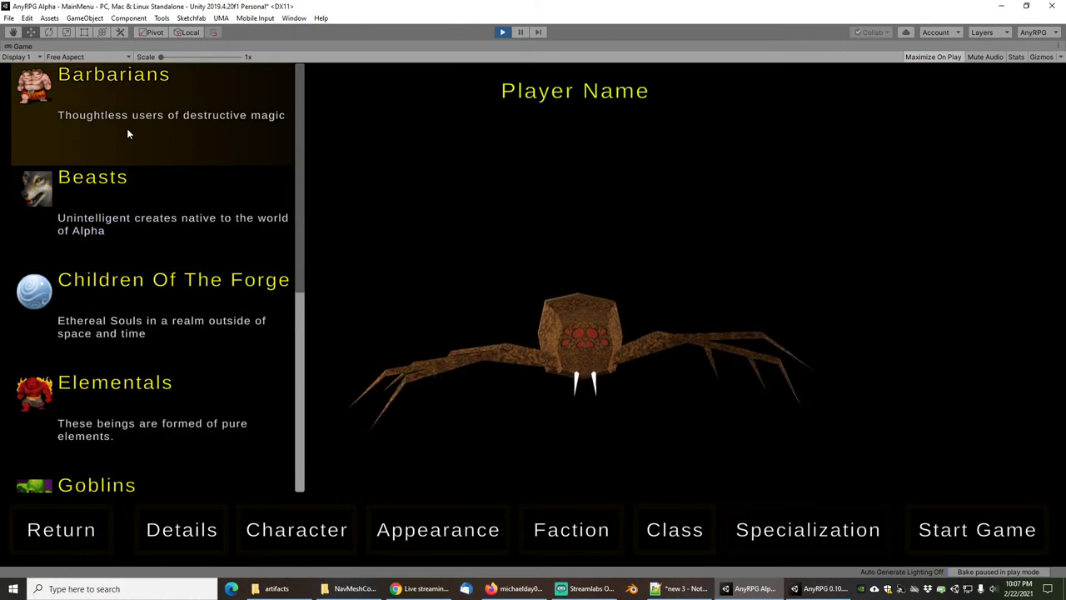
click(321, 540)
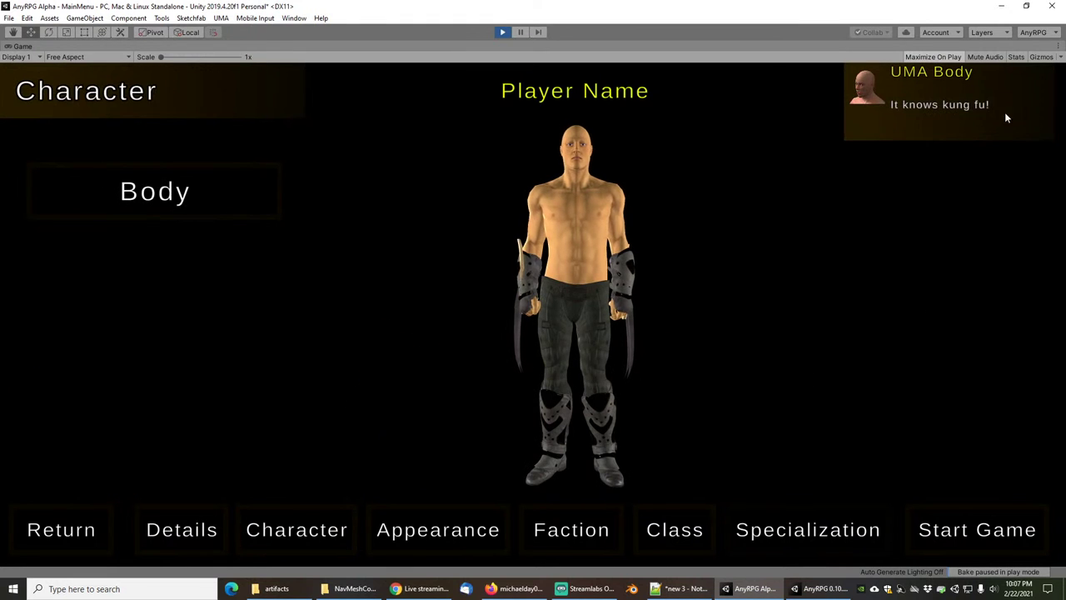
Set the character's class to Channeler.
click(190, 530)
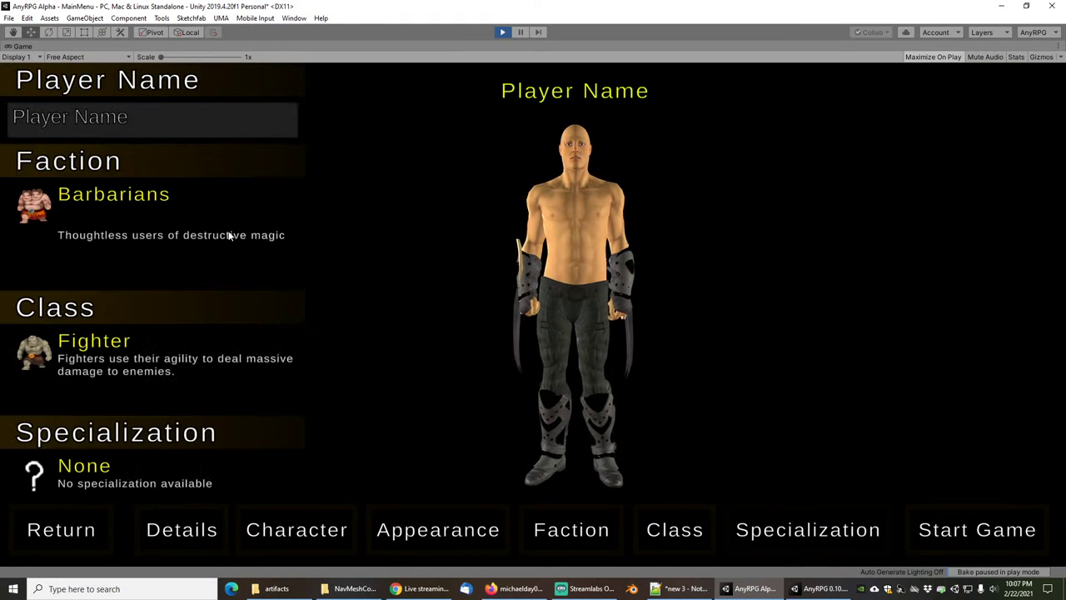
click(134, 372)
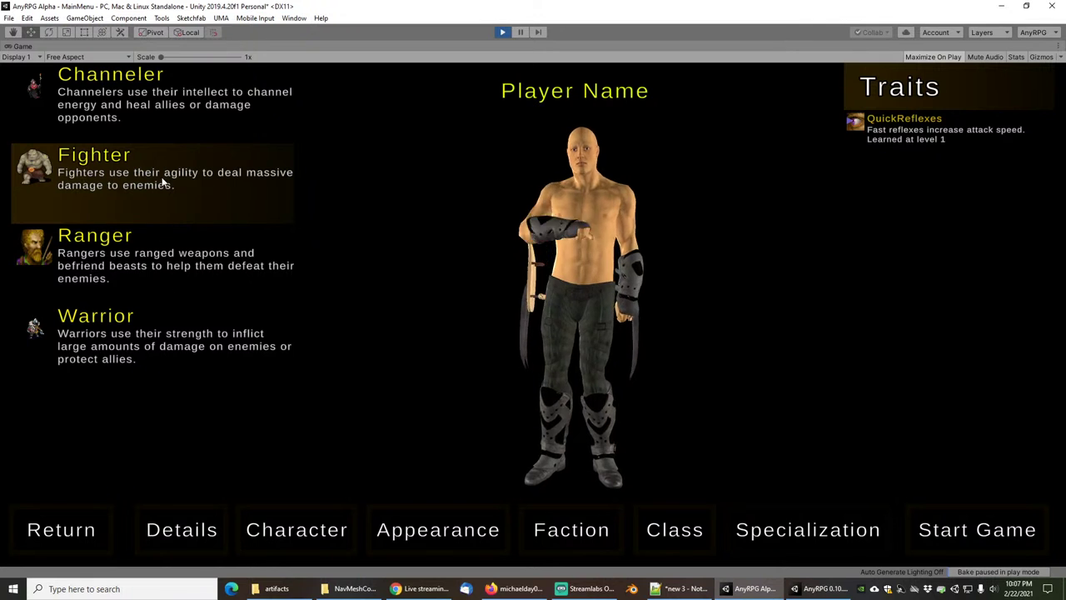
click(166, 98)
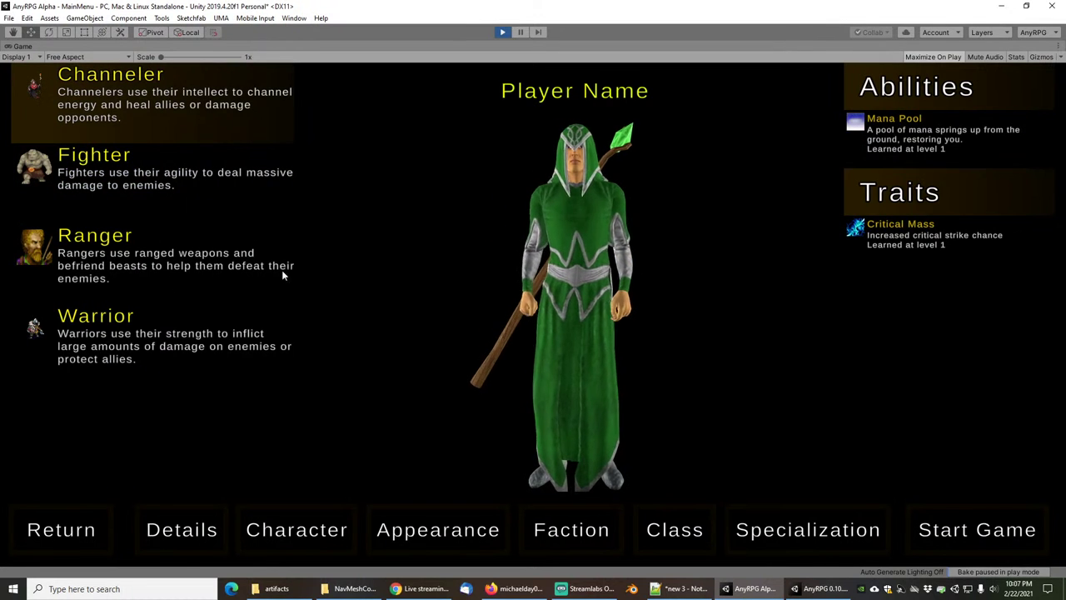
Try the Fire, Ice and Lightning Channeler specializations, ending with Necromancer selected.
click(783, 537)
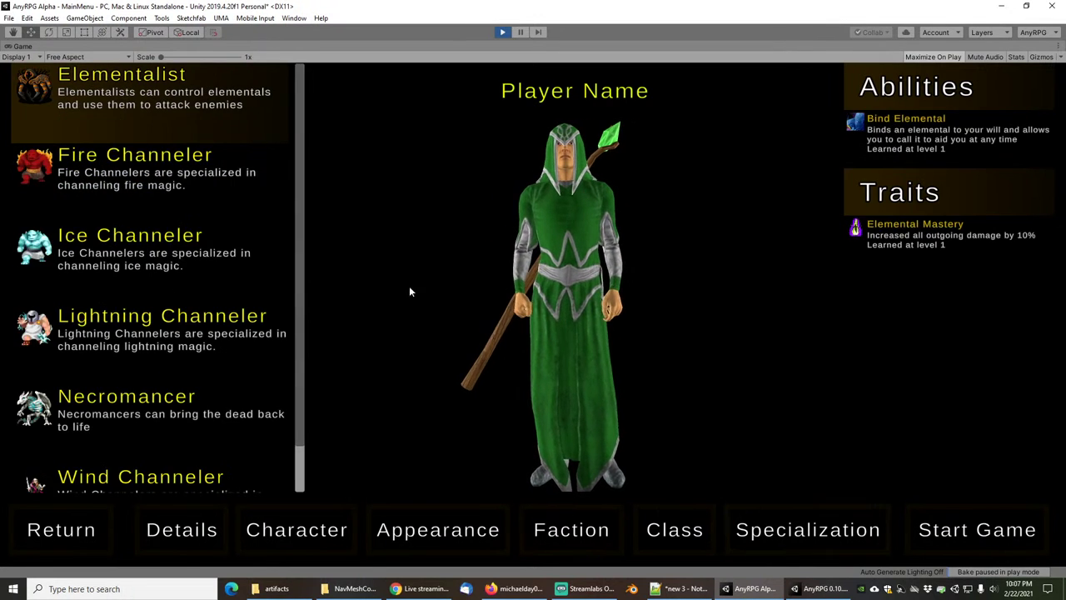
click(142, 181)
click(181, 266)
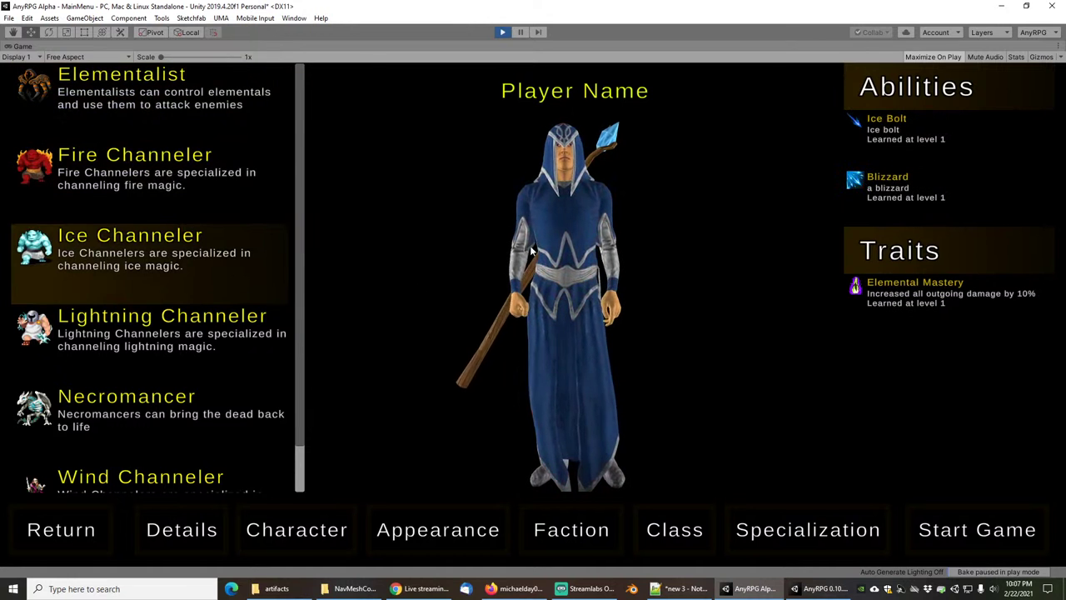
click(179, 337)
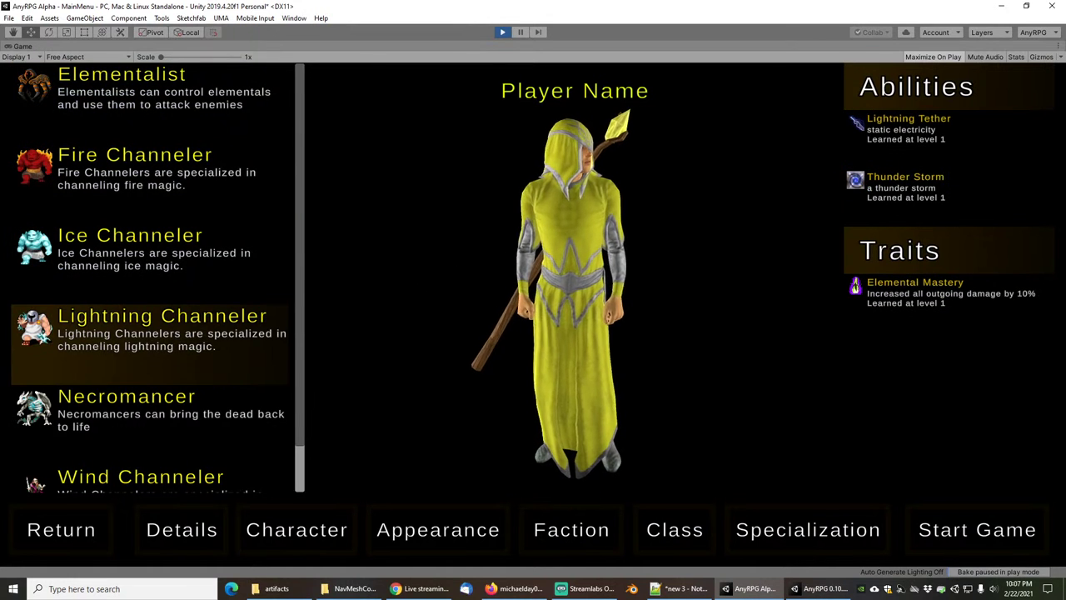
click(161, 412)
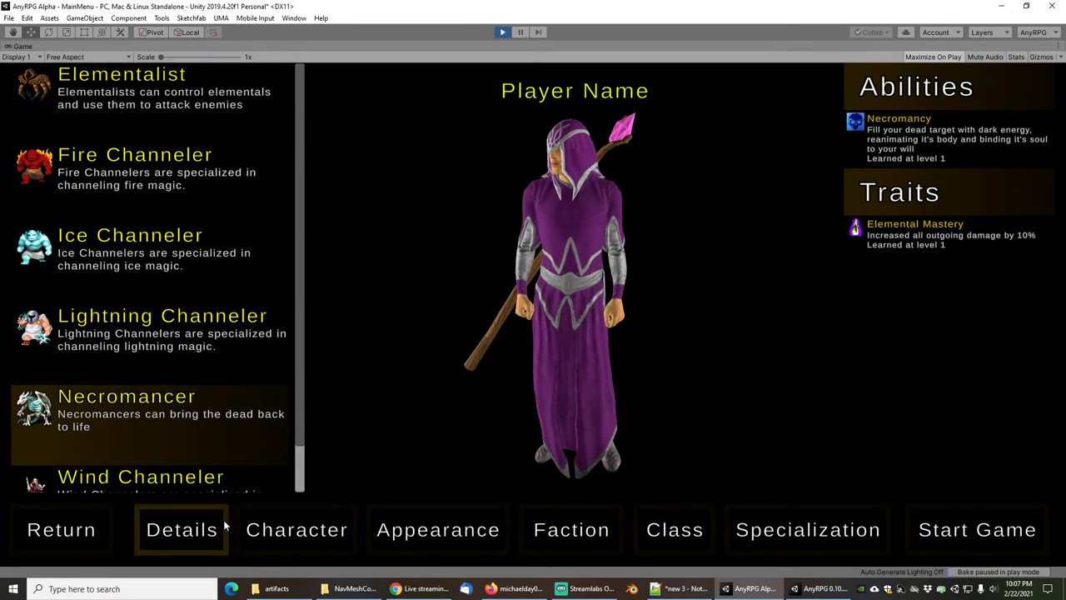
Change the faction to Children Of The Forge and select the Guardian Of Souls character model.
click(181, 530)
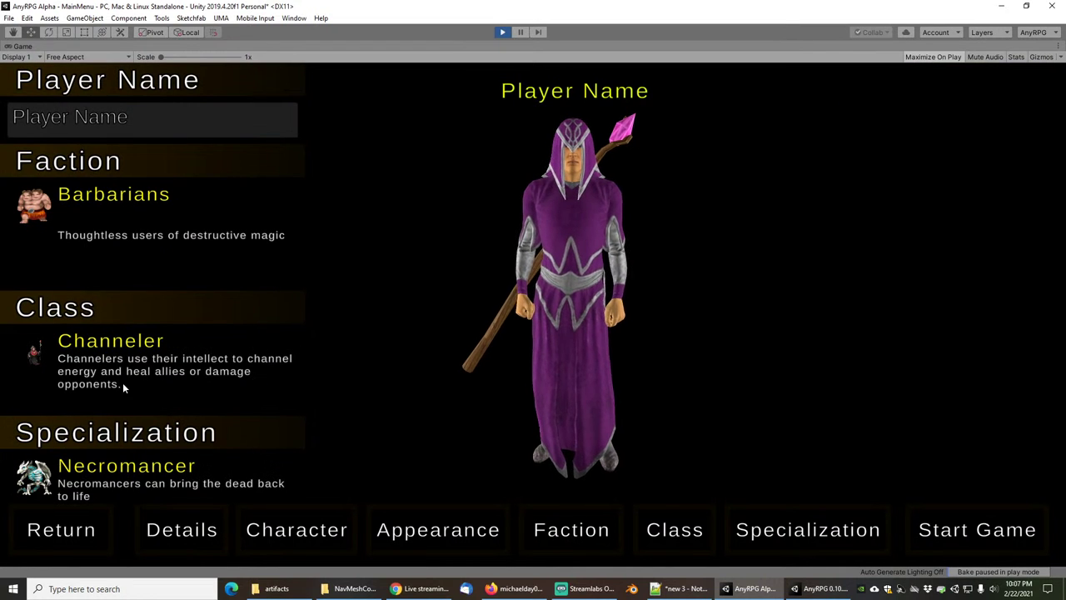
click(120, 235)
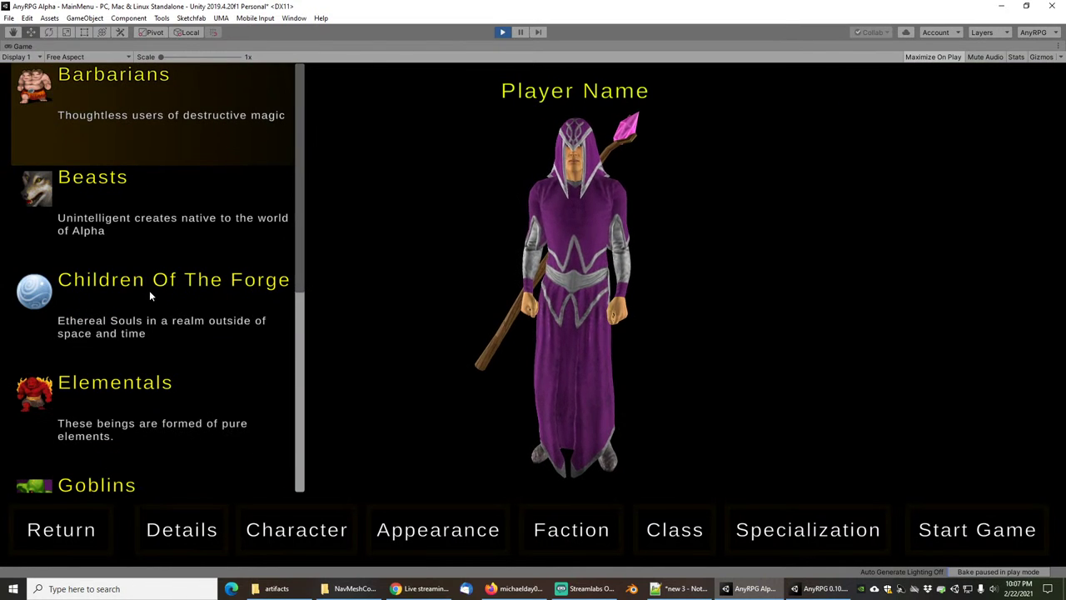
click(149, 291)
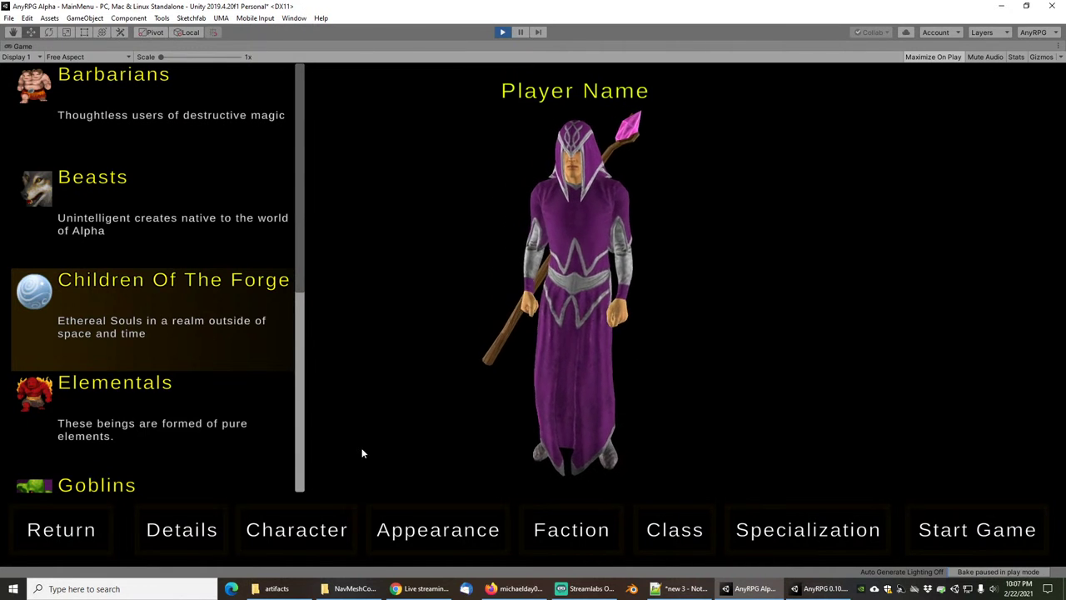
click(319, 538)
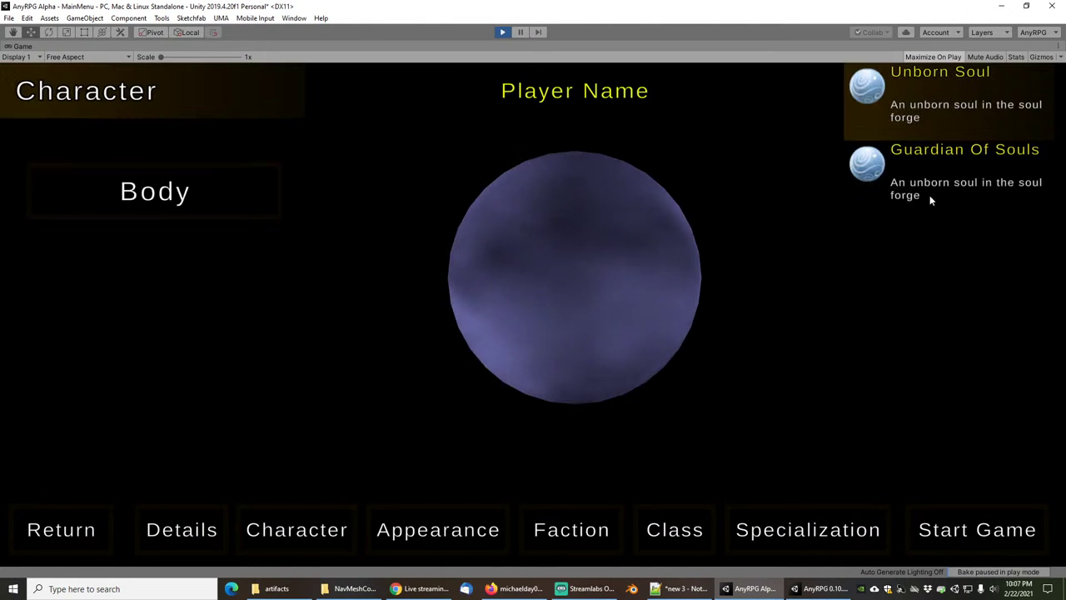
click(944, 181)
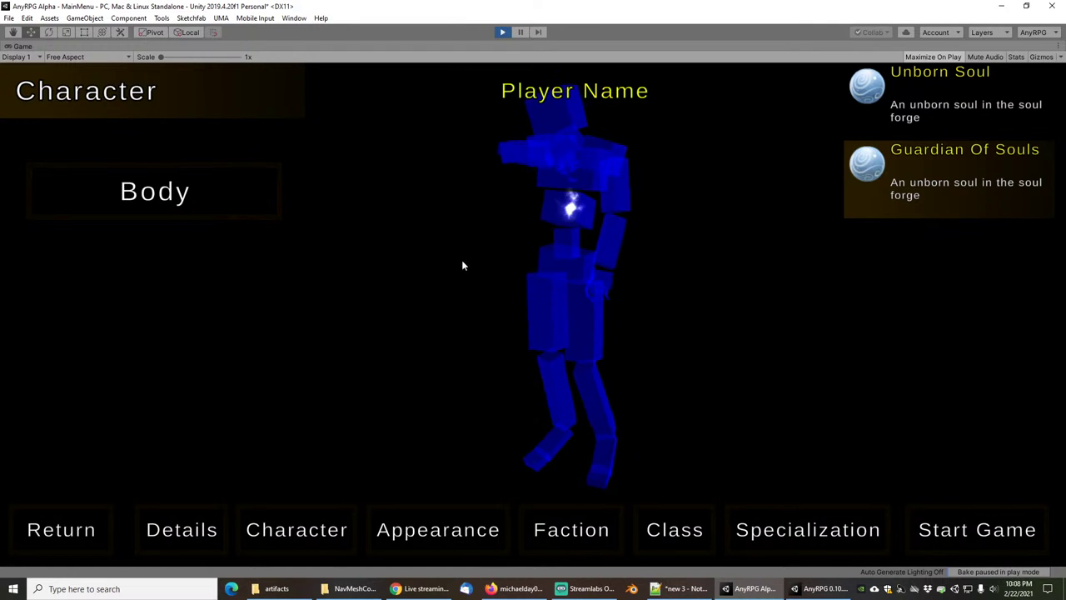
Change the faction to Elementals and return to the character details.
click(179, 535)
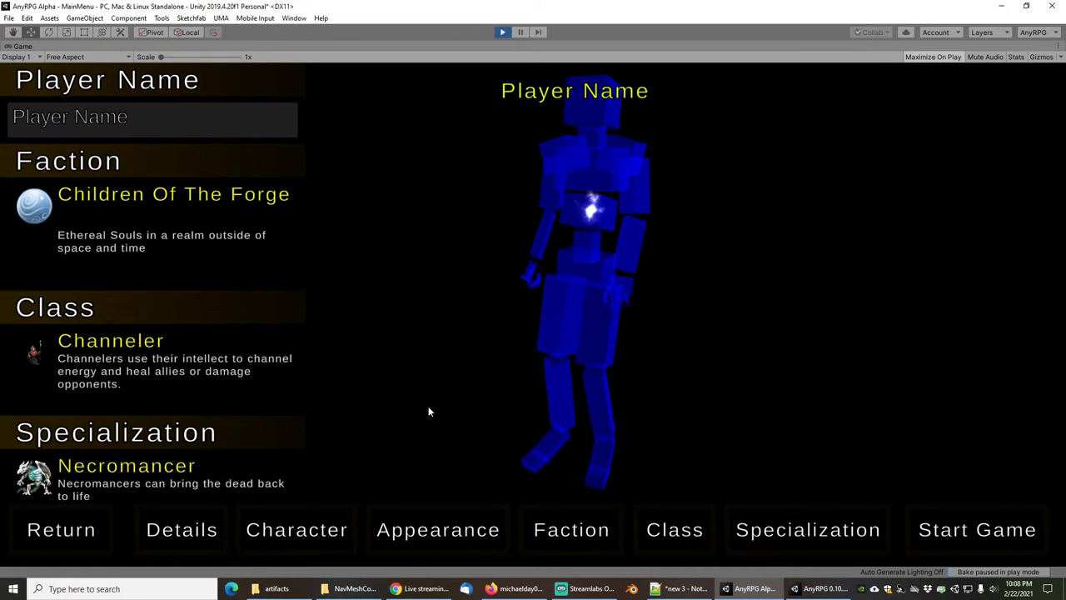
click(148, 287)
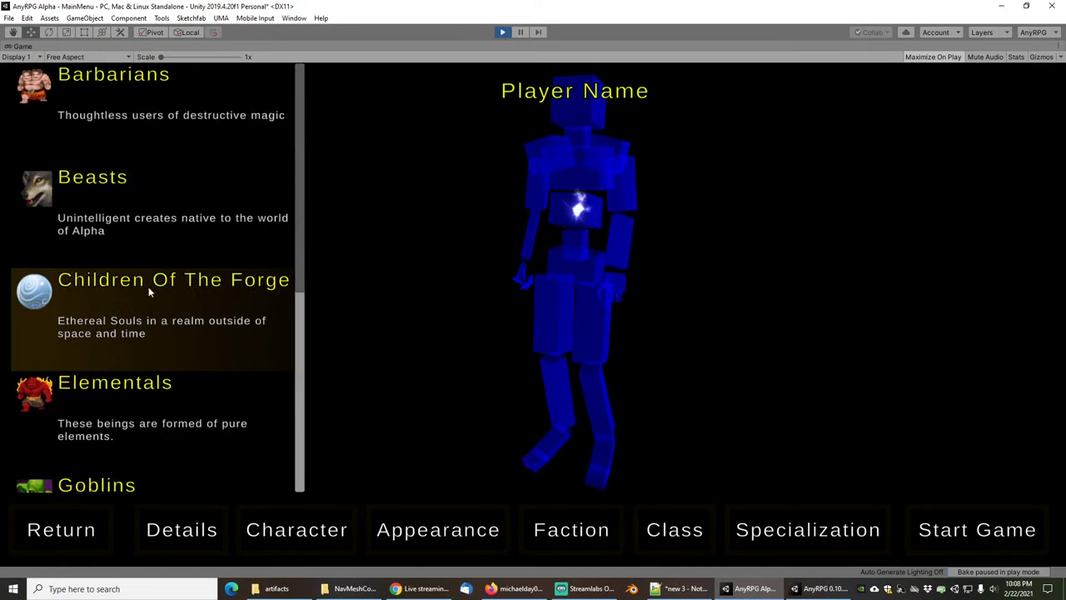
scroll(147, 350, down, 1)
click(142, 353)
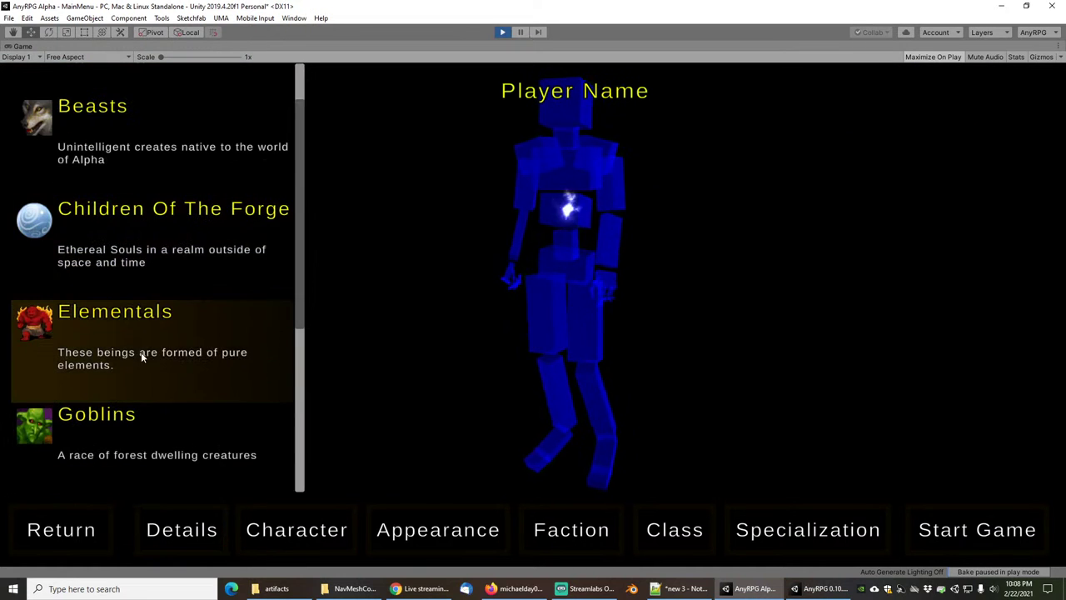
click(183, 532)
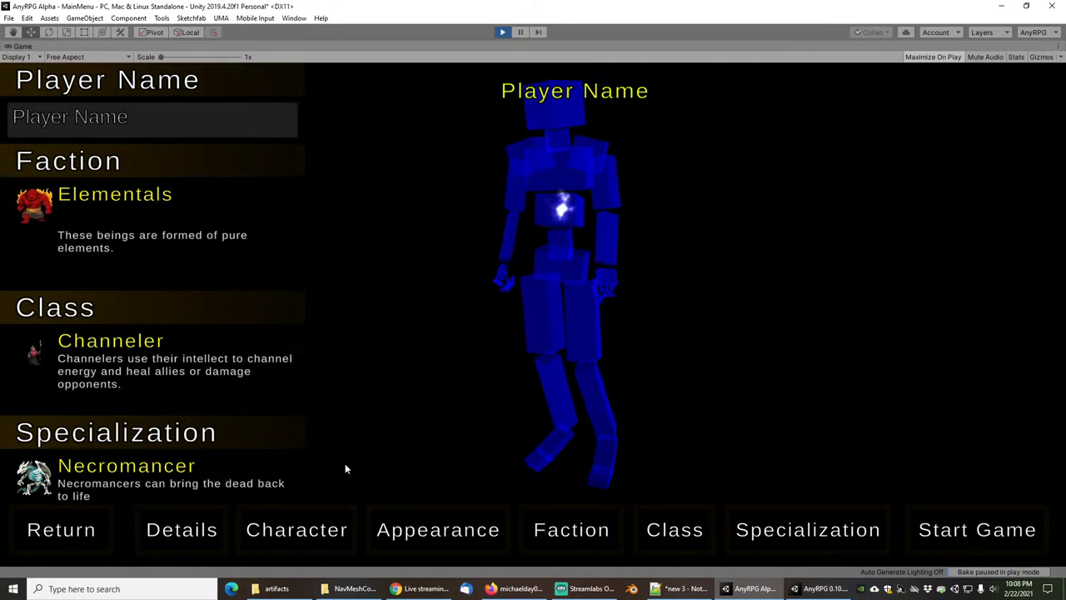
Select the Red Dragon model from the Elementals characters and rotate its preview.
click(155, 237)
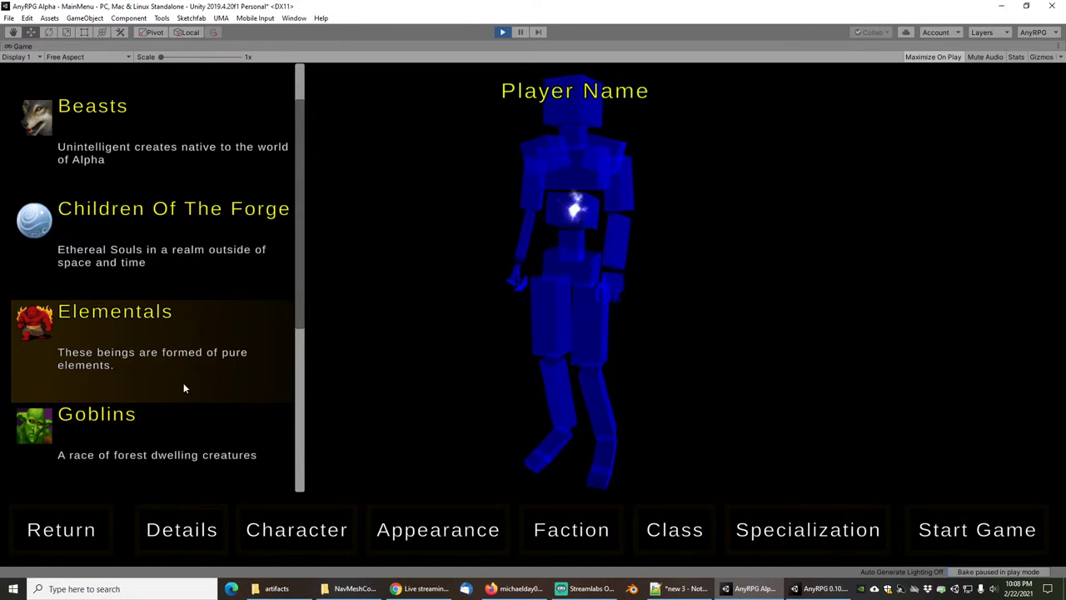
click(307, 540)
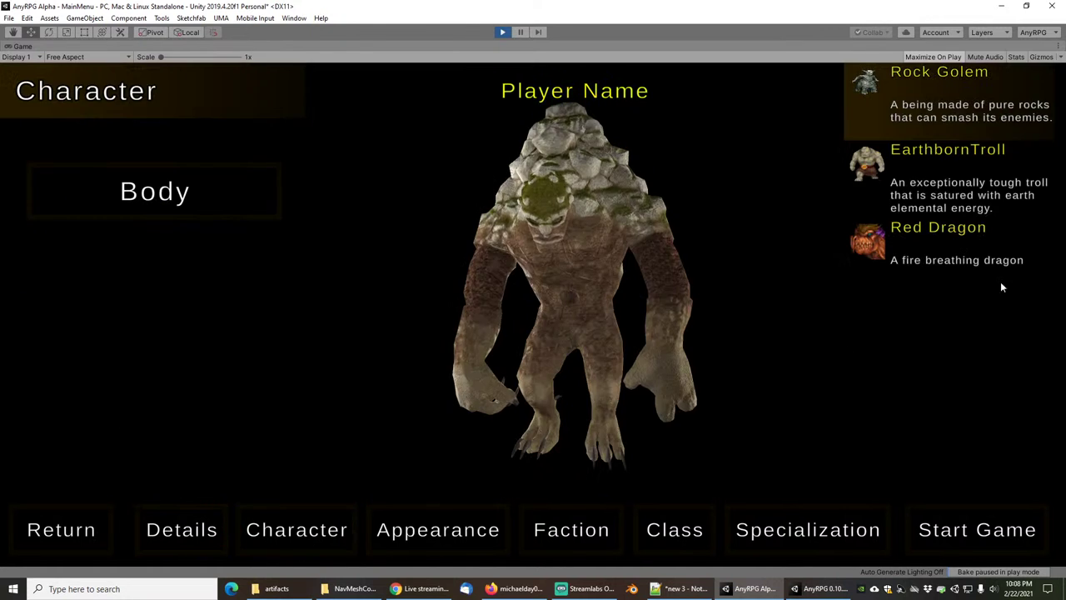
click(948, 240)
drag(654, 253, 729, 287)
scroll(620, 281, down, 1)
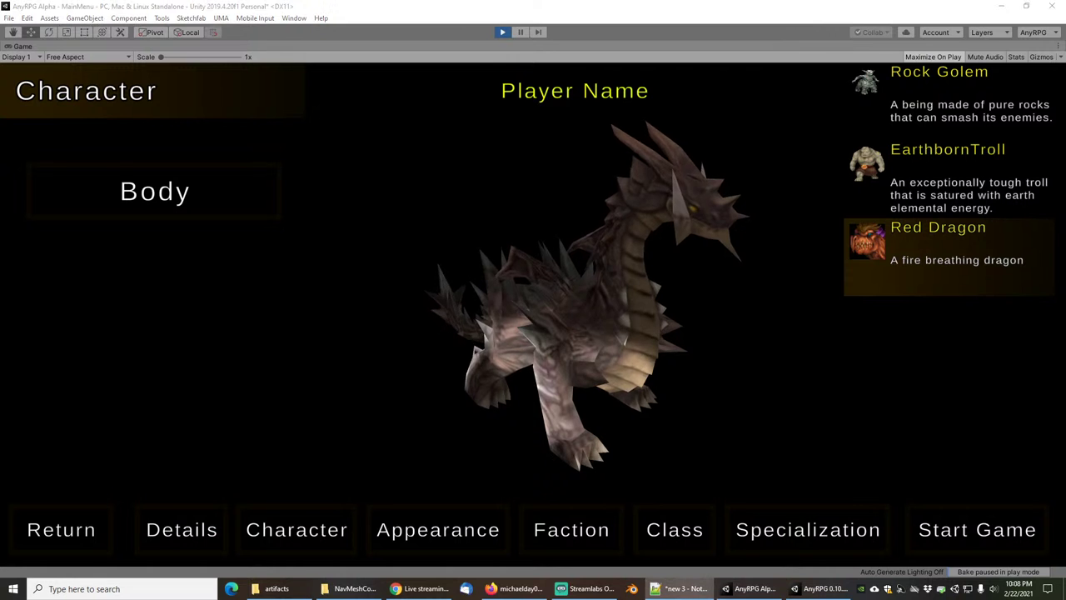
Rotate the Red Dragon preview slightly to view it from another angle.
drag(581, 239, 567, 257)
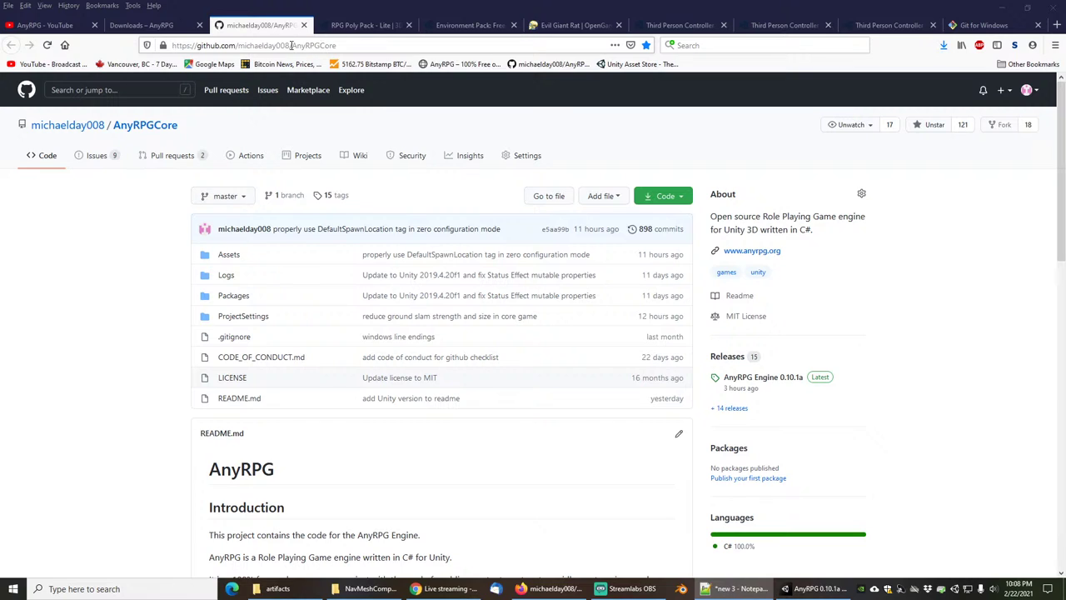
Switch to Firefox and read the AnyRPGCore repository's README through to its GitHub installation instructions.
click(344, 45)
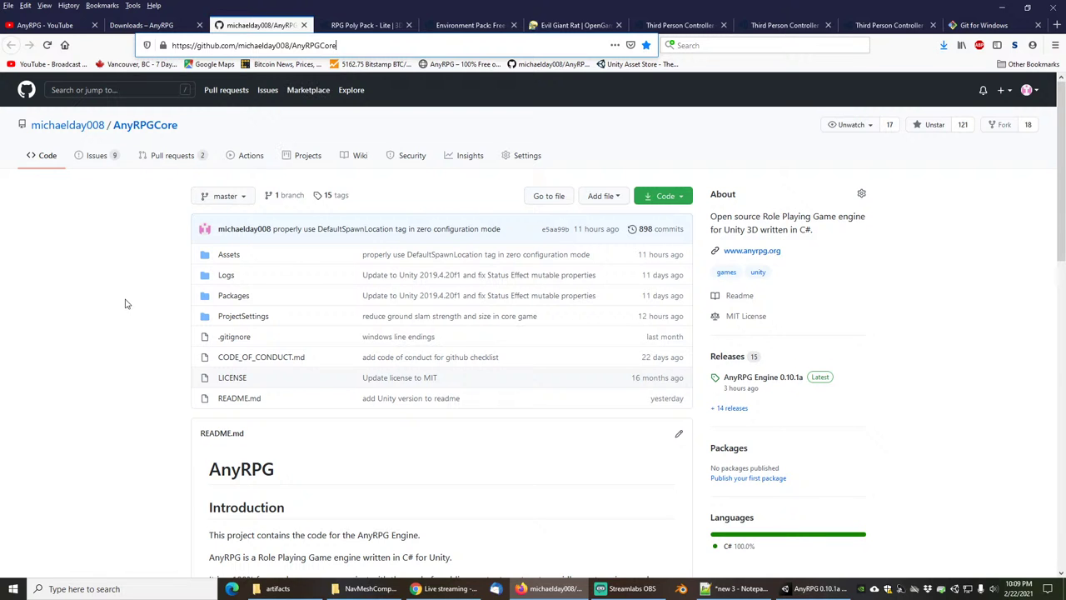
scroll(125, 304, down, 3)
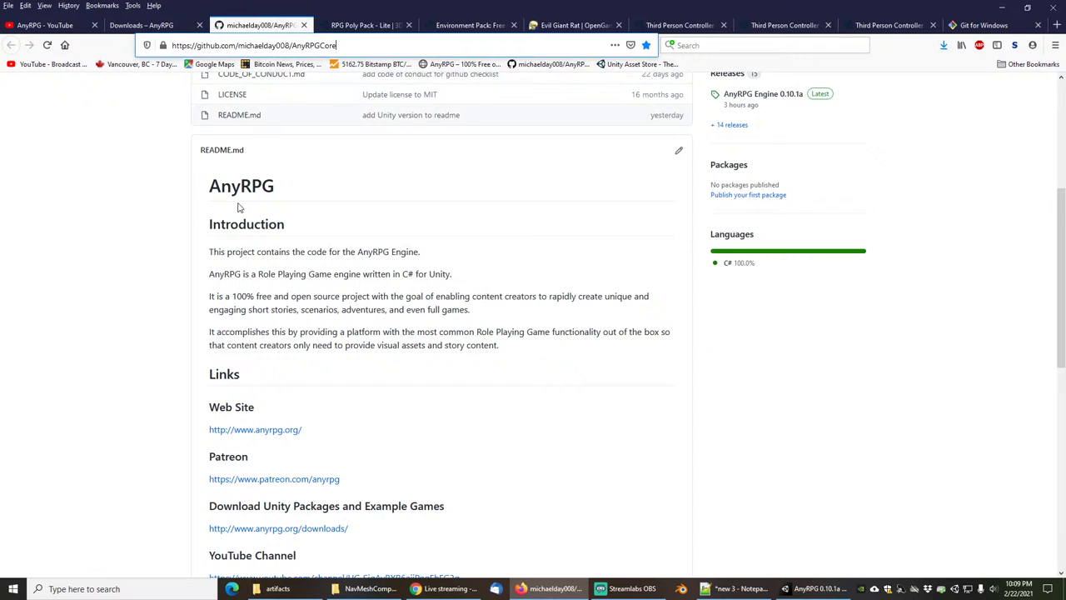
scroll(159, 329, down, 5)
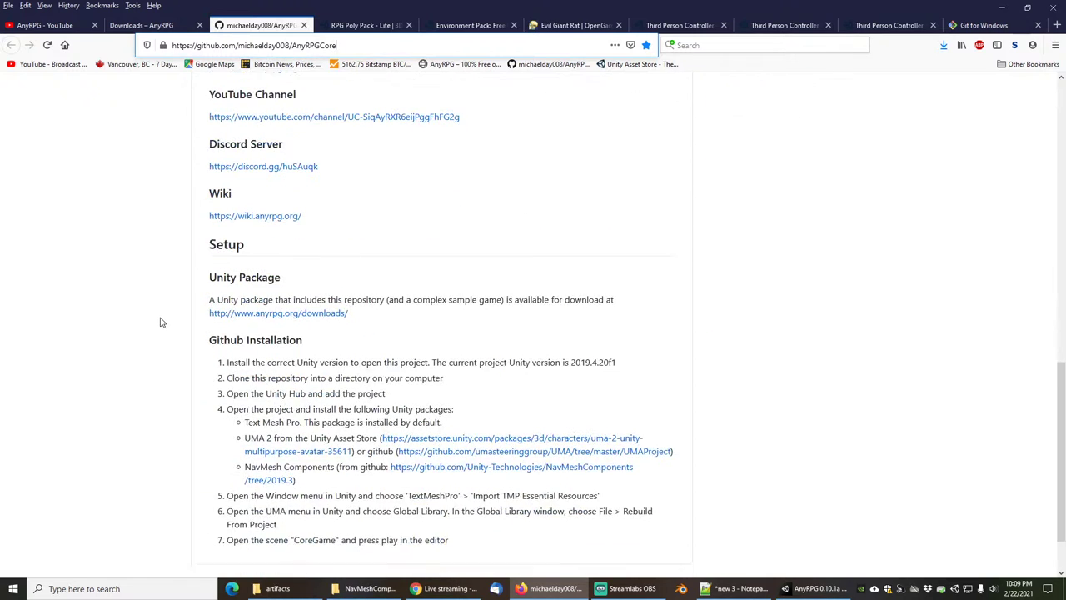
scroll(162, 322, down, 2)
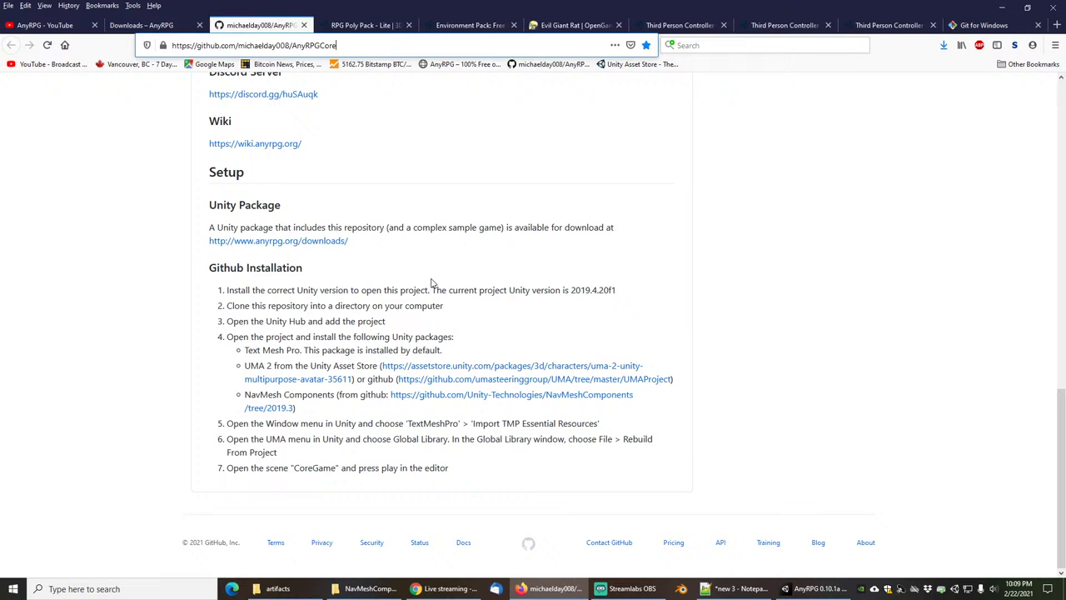
scroll(429, 278, up, 6)
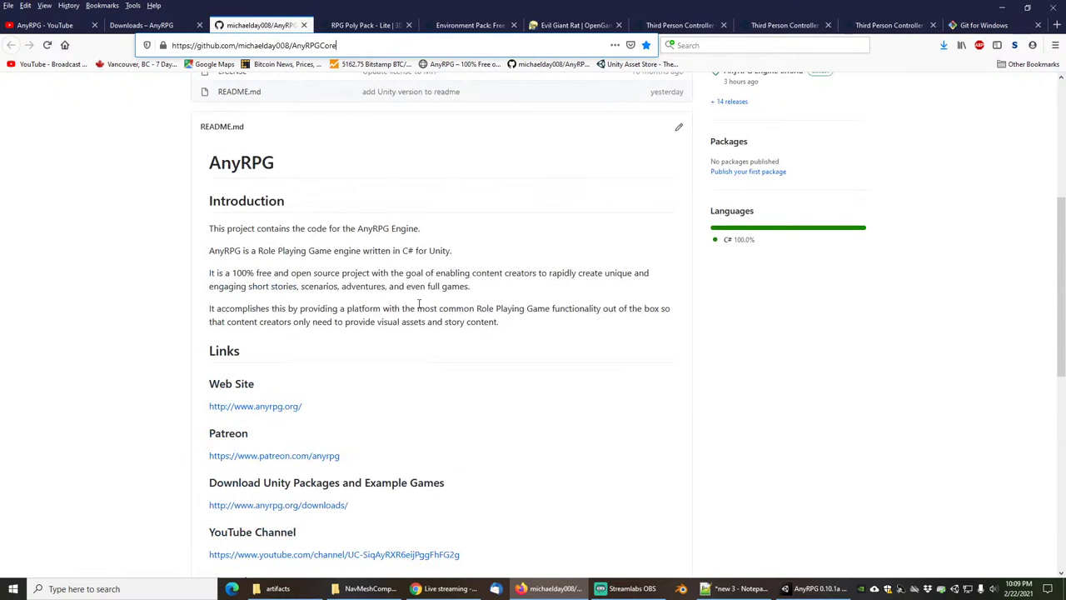
scroll(426, 311, down, 5)
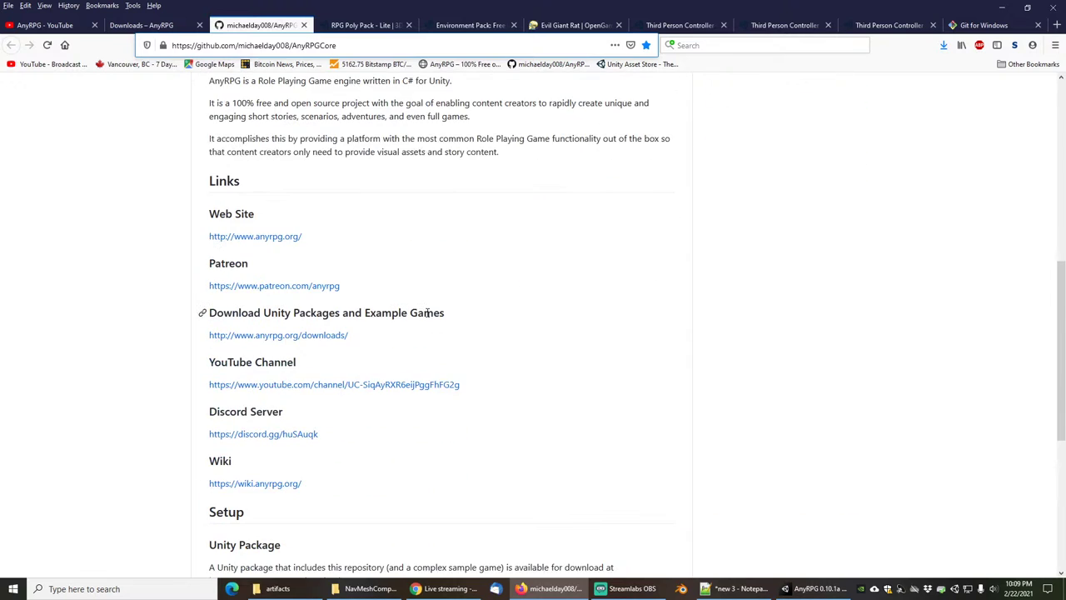
scroll(429, 300, down, 2)
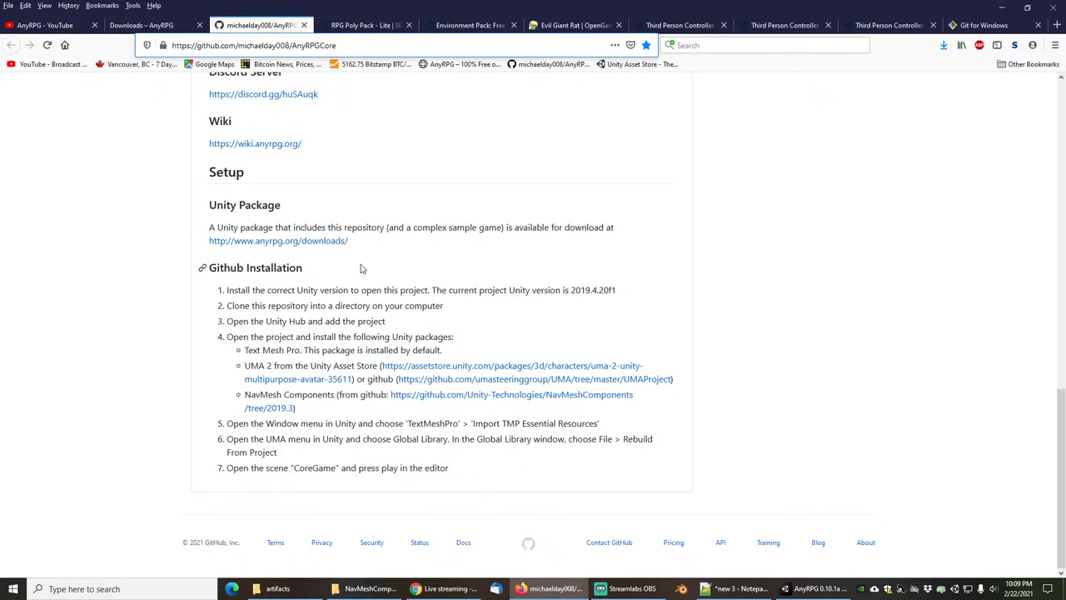
Look over the Git for Windows site's tools and features, and return to the AnyRPGCore repository page.
click(971, 26)
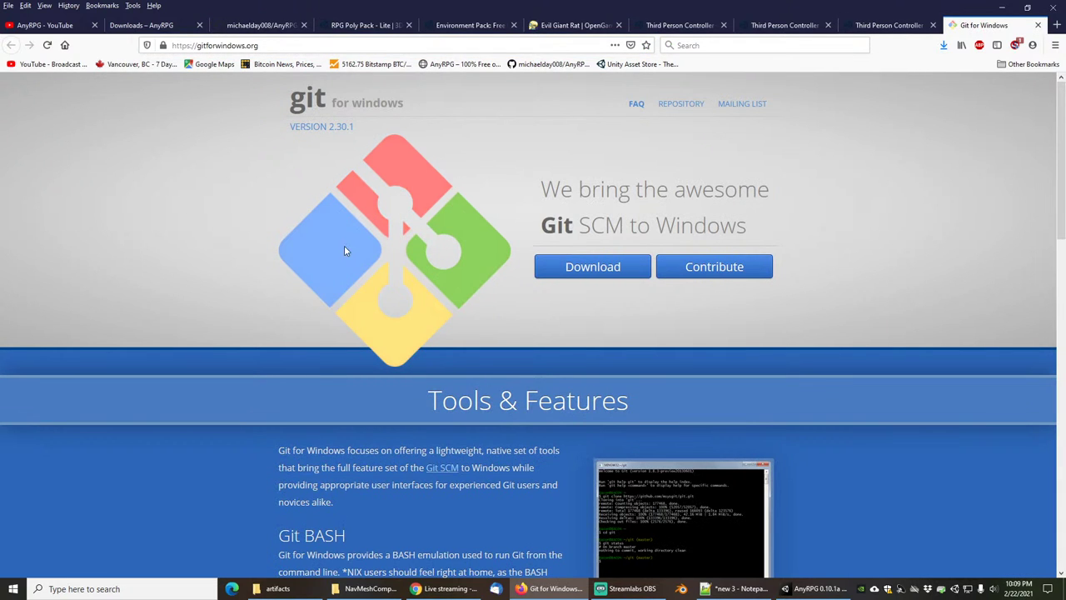
scroll(329, 272, down, 3)
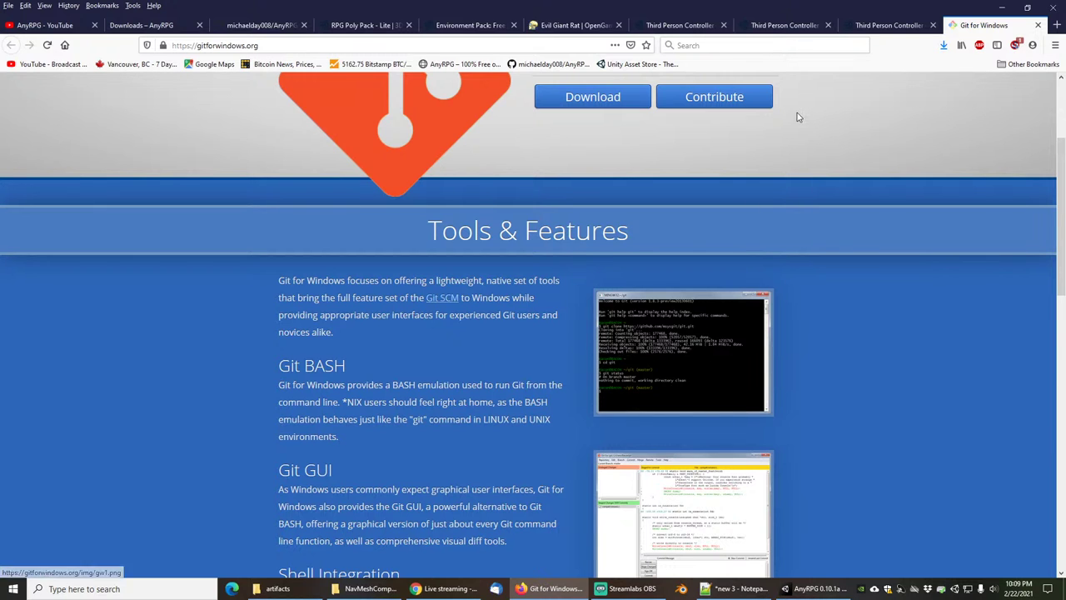
scroll(717, 246, up, 3)
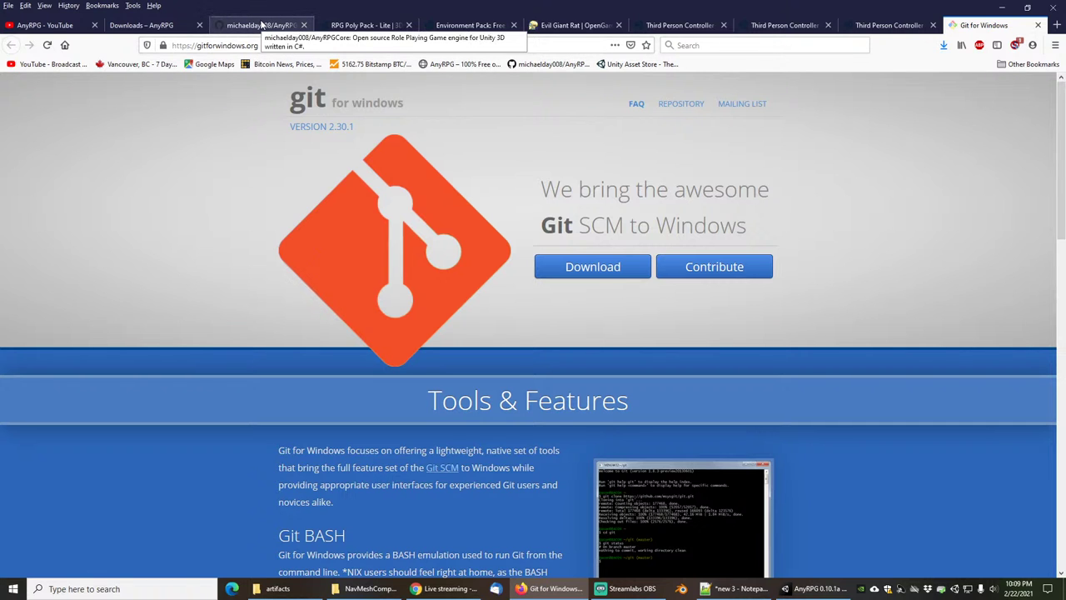
click(261, 25)
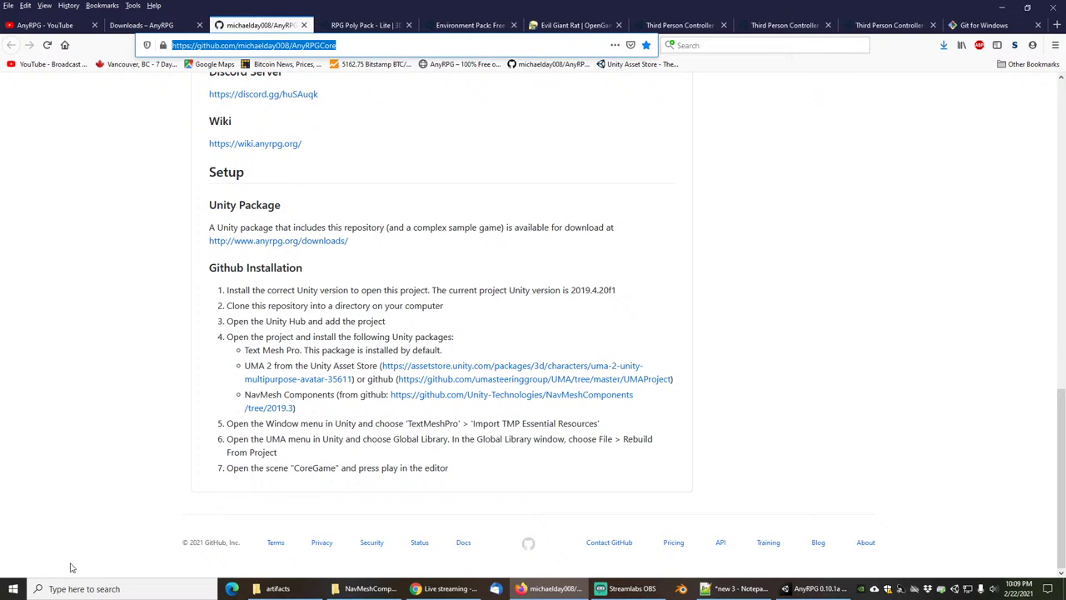
Open Git Bash, maximize its window and enlarge the terminal text for readability.
click(13, 589)
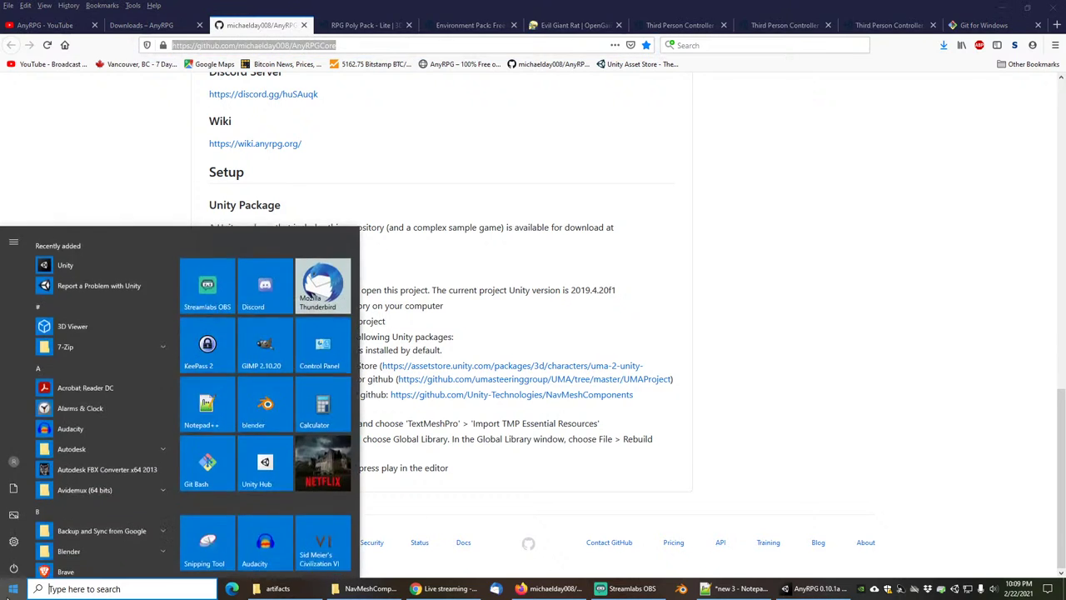
click(208, 454)
drag(340, 125, 480, 154)
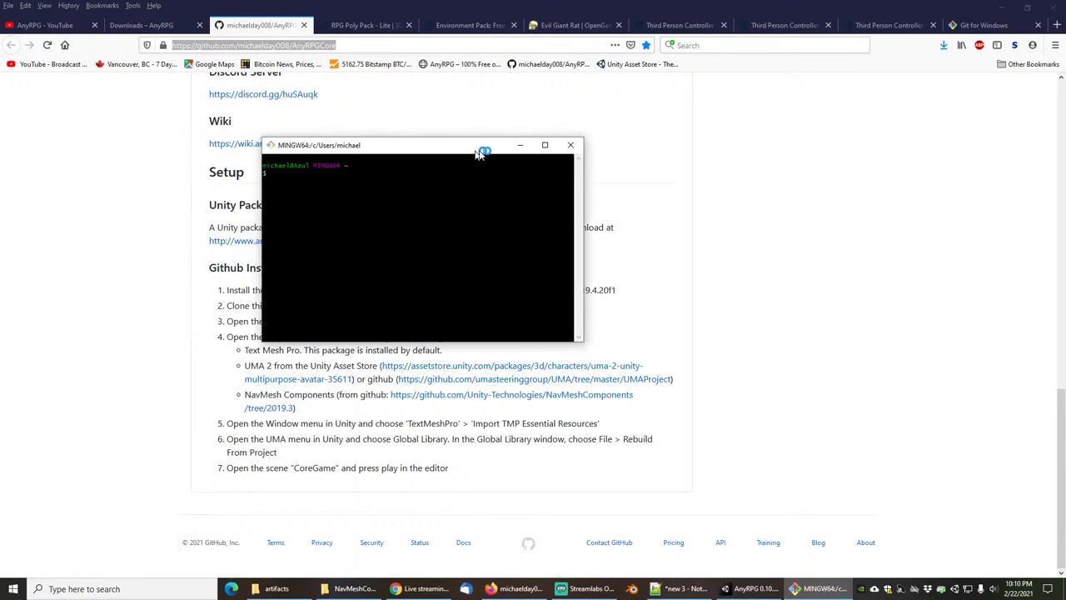
double_click(479, 149)
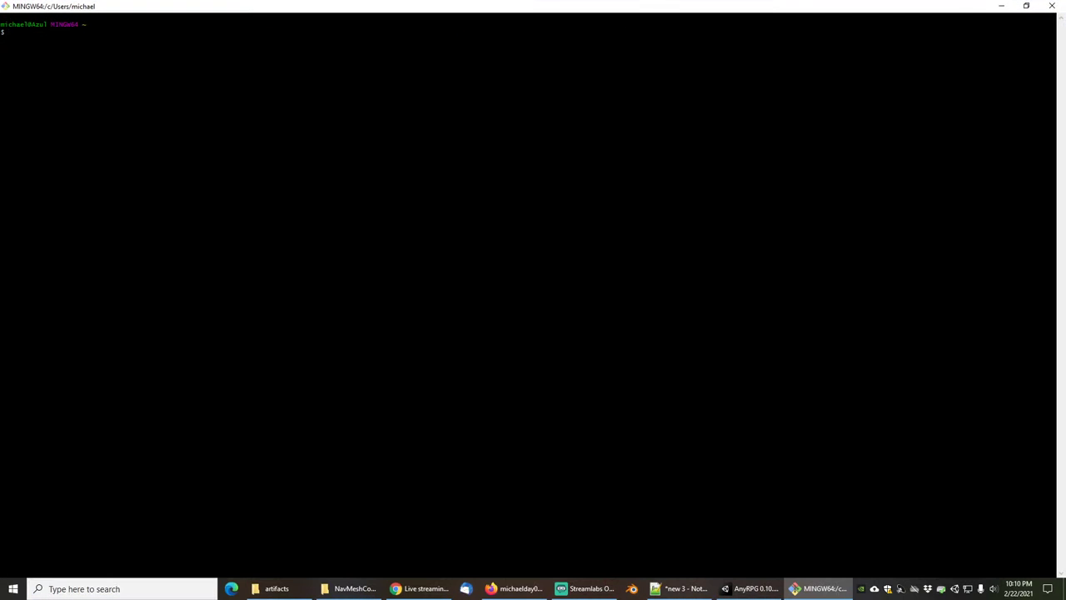
key(ctrl+plus)
key(ctrl+plus)
key(ctrl+plus)
key(ctrl+plus)
key(ctrl+plus)
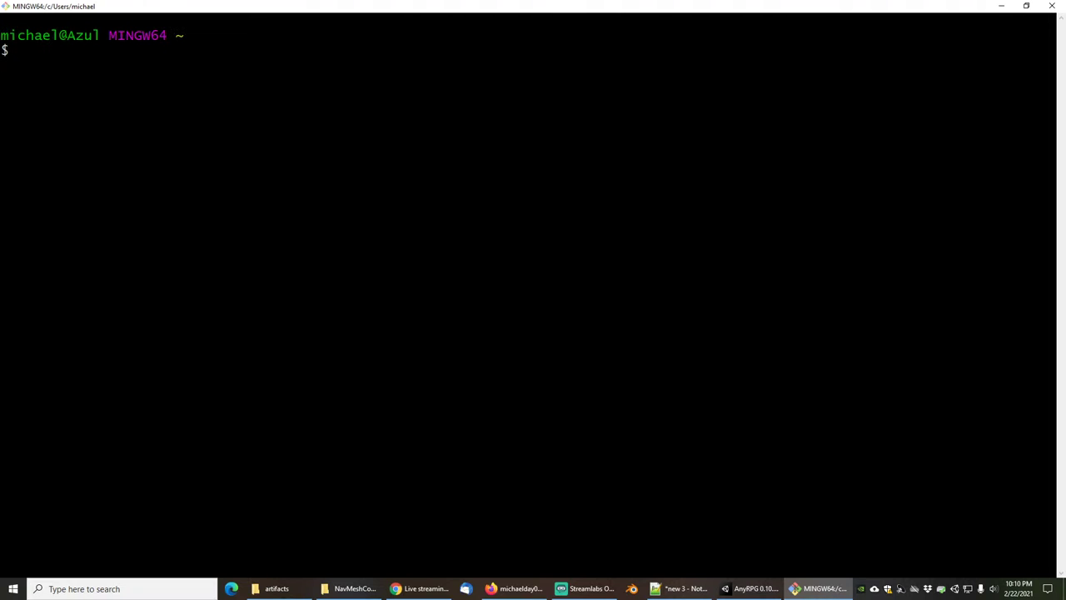
Go to the /f/unity/Projects folder using the alpha alias and cd .., and list its contents with ls -al.
text(alpha)
key(Return)
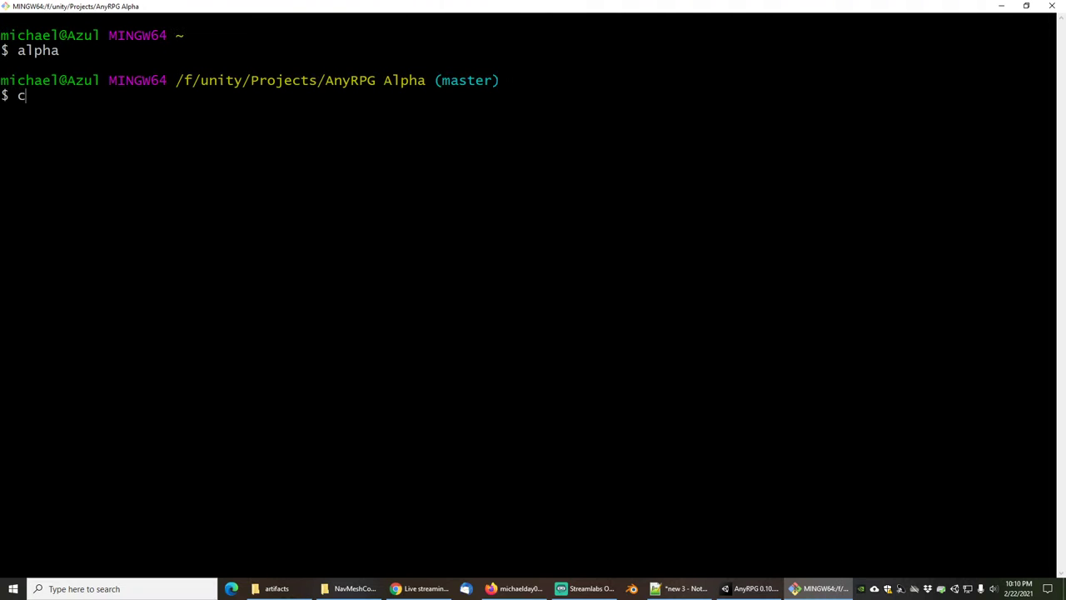
text(cd ..)
key(Return)
text(ls -al)
key(Return)
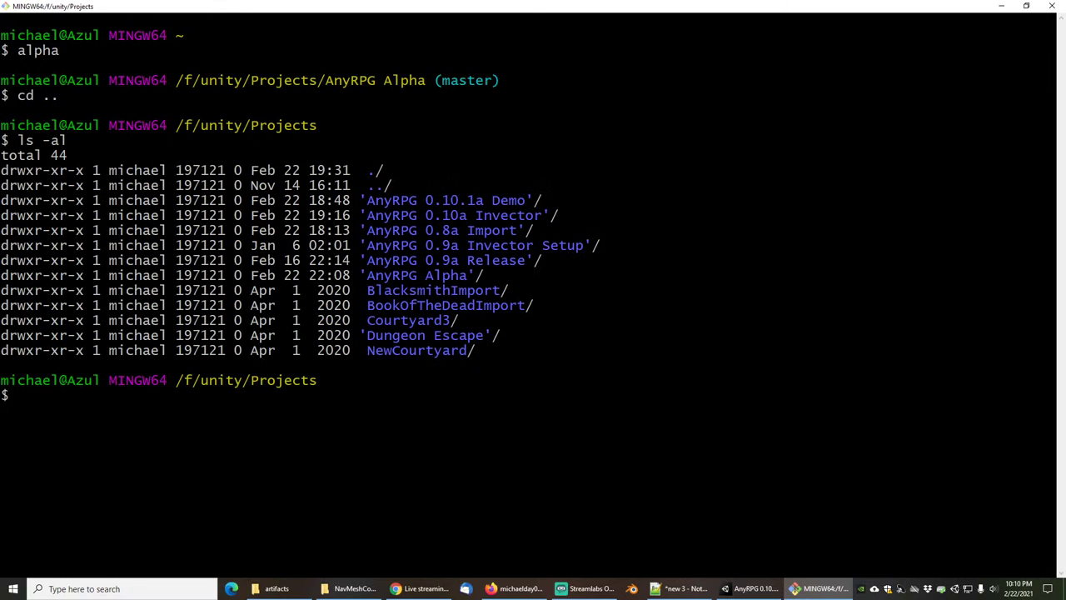
Switch back to Firefox and copy the AnyRPGCore repository's SSH clone address after viewing the HTTPS option.
click(1002, 6)
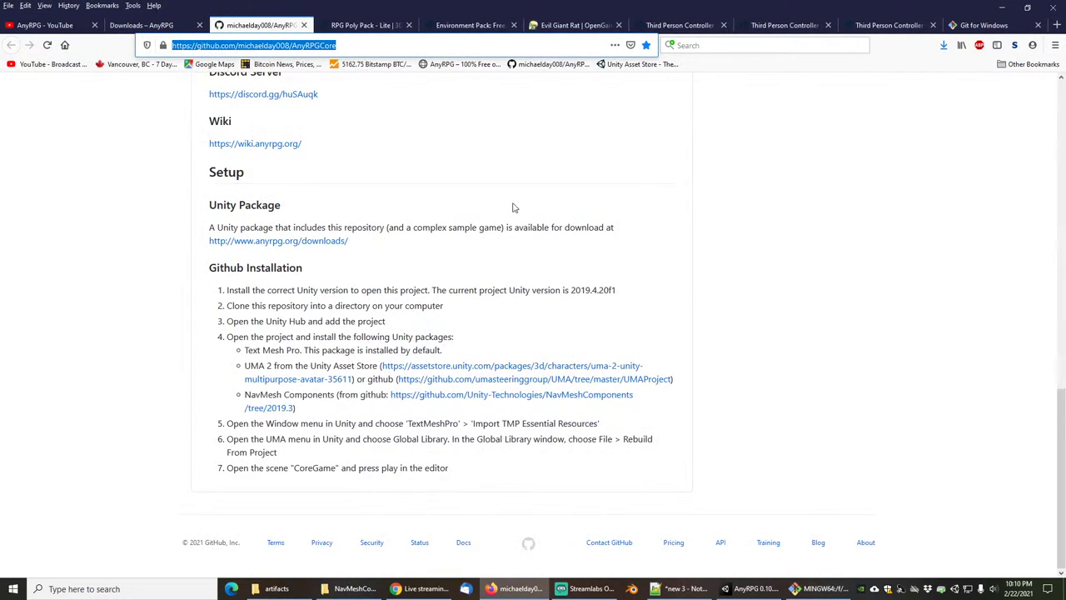
scroll(556, 240, up, 3)
scroll(557, 239, up, 8)
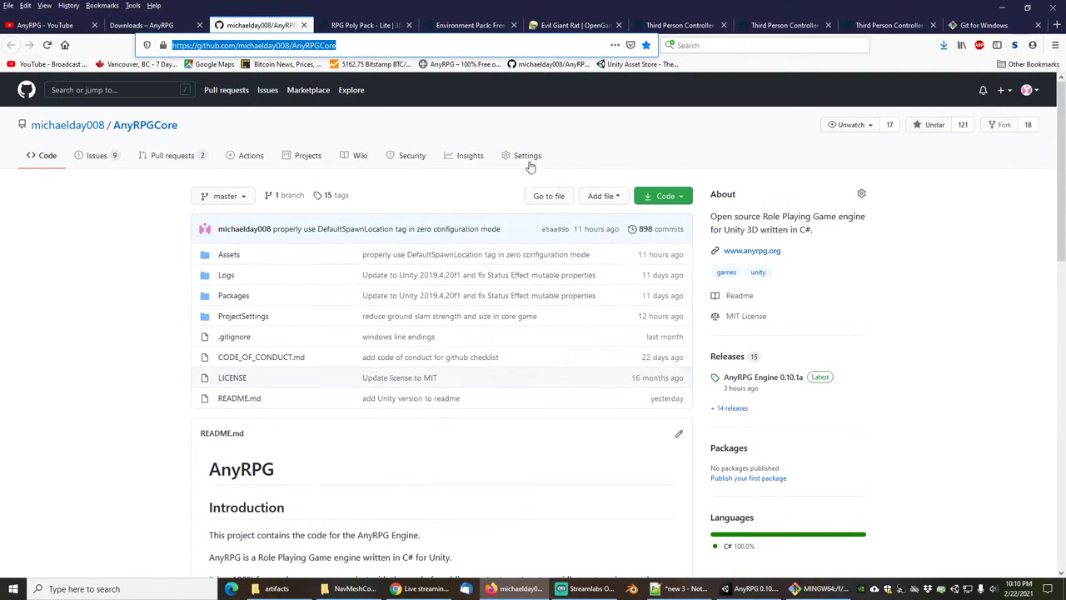
click(660, 198)
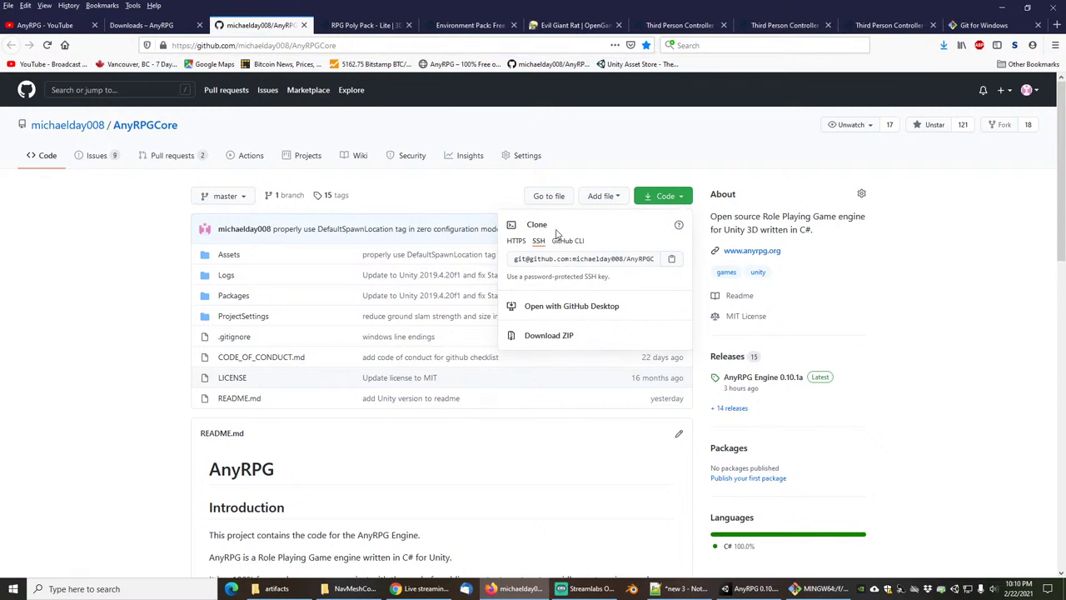
click(518, 242)
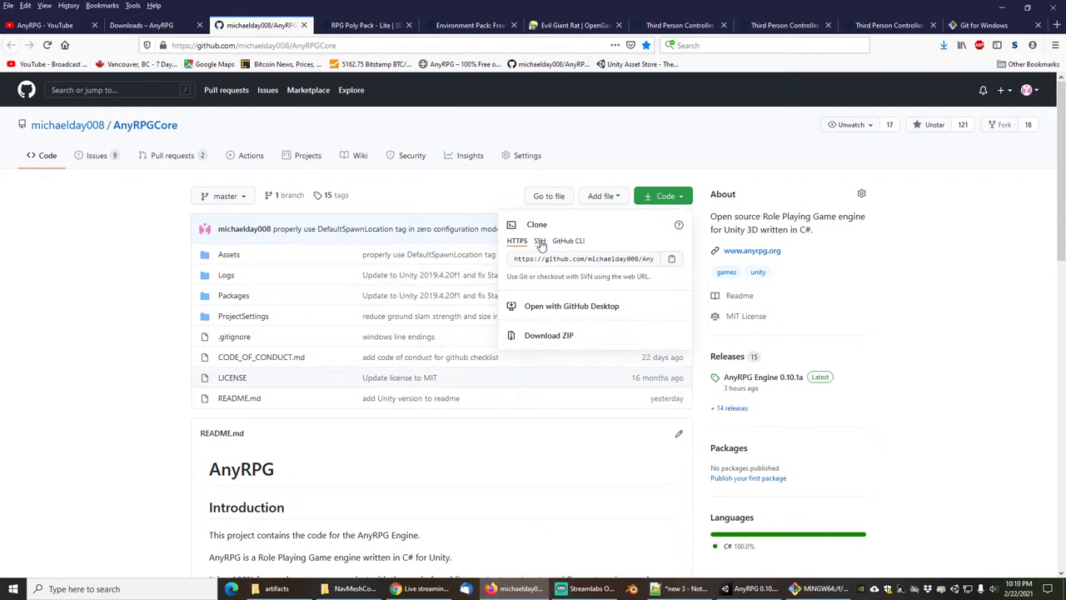
click(539, 242)
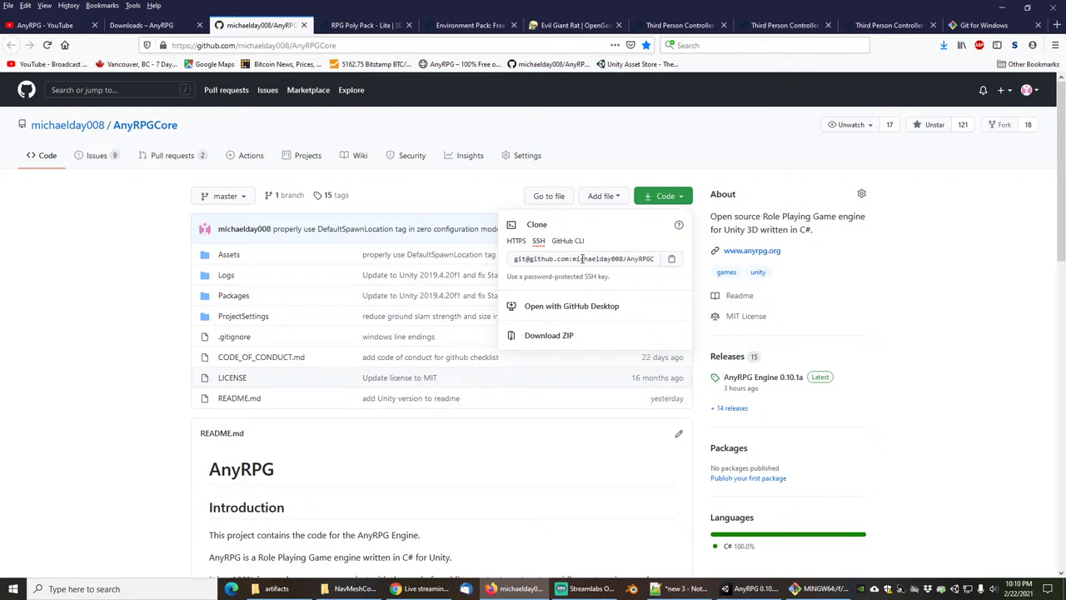
click(673, 262)
In Git Bash, clone the AnyRPGCore repository into the Projects folder from the copied SSH address and list the folder with ls -al.
click(821, 589)
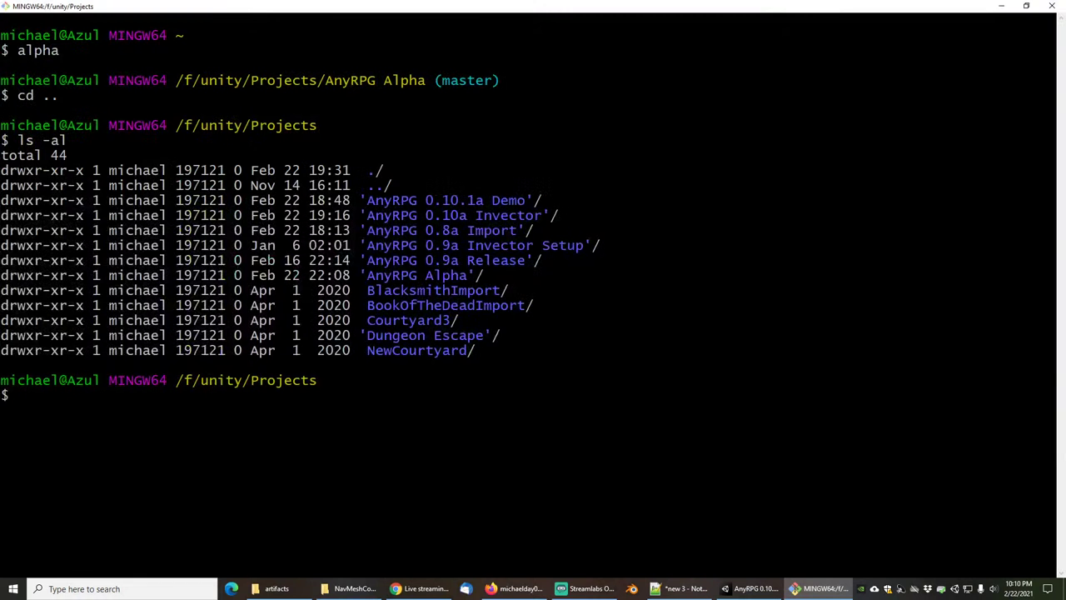
text(git clone)
key(shift+Insert)
key(Return)
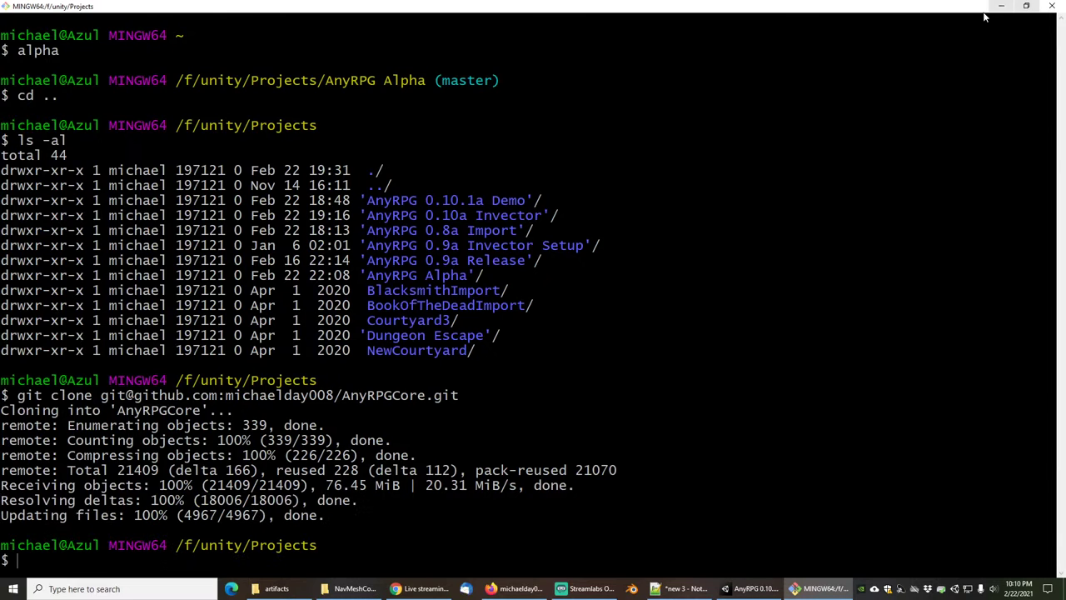
text(-al)
key(Return)
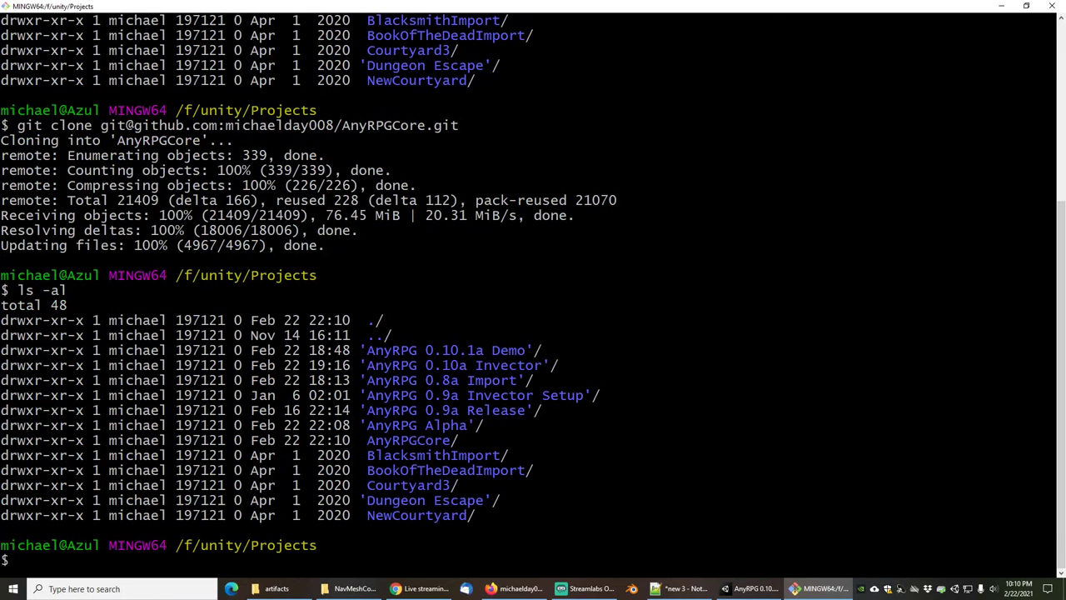
Switch to Unity Hub and add the AnyRPGCore folder from F:\unity\projects as a project.
click(1002, 5)
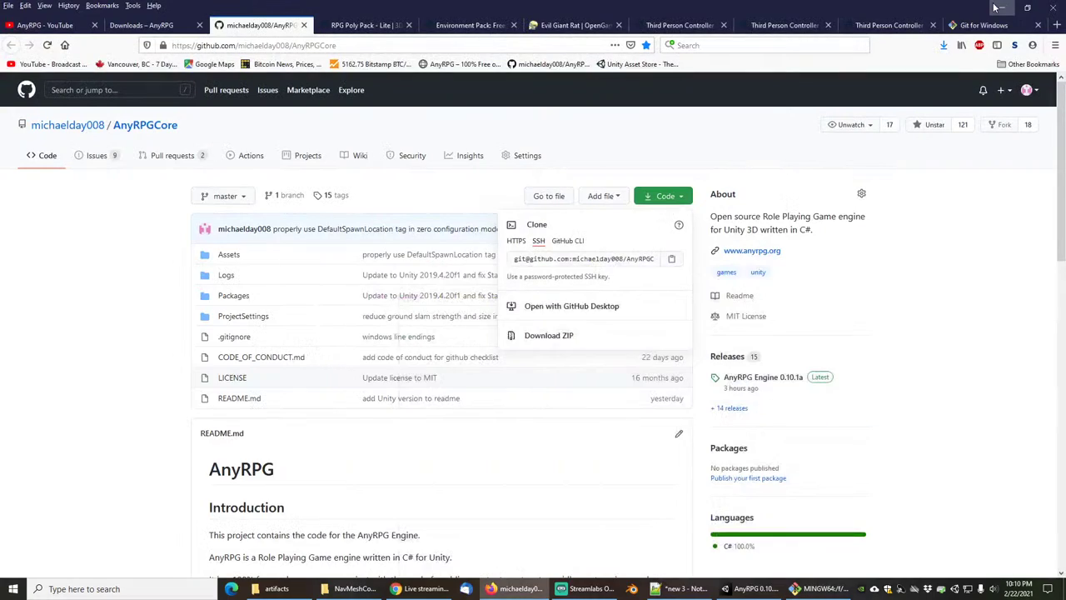
click(955, 589)
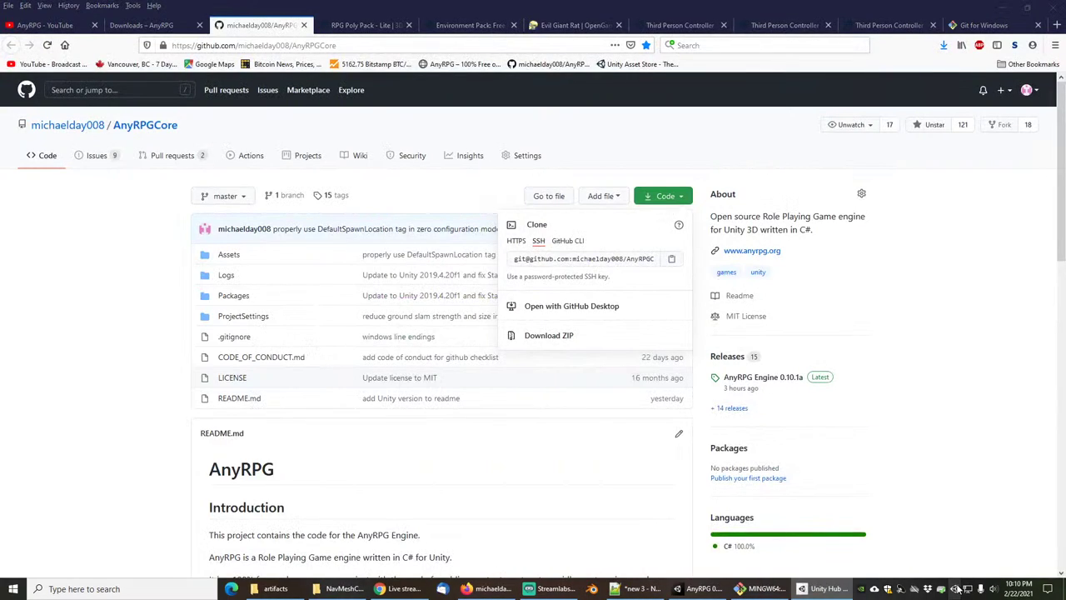
drag(619, 158, 537, 83)
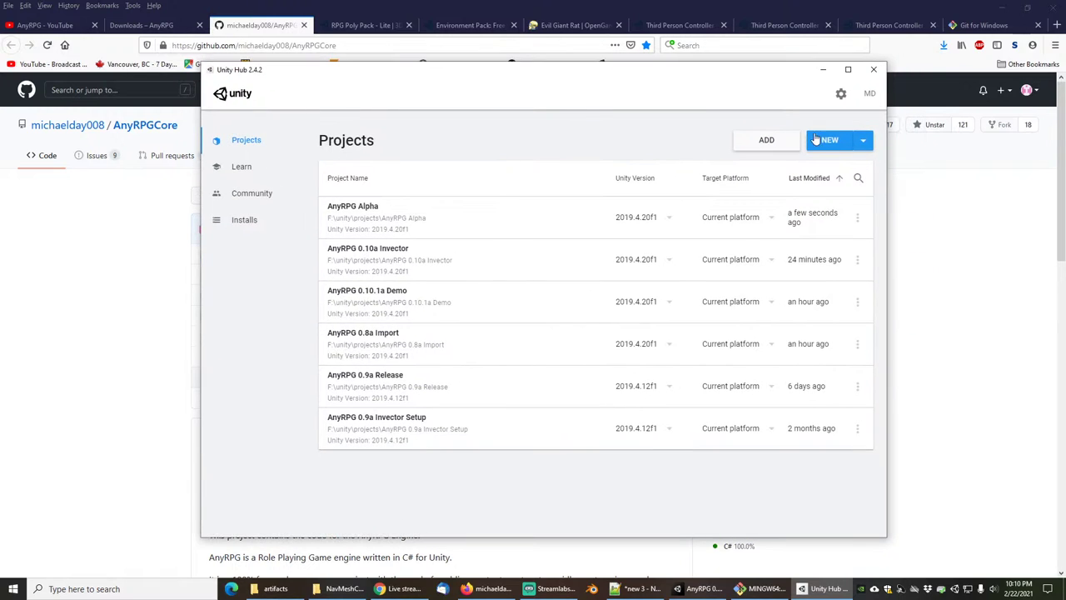
click(766, 142)
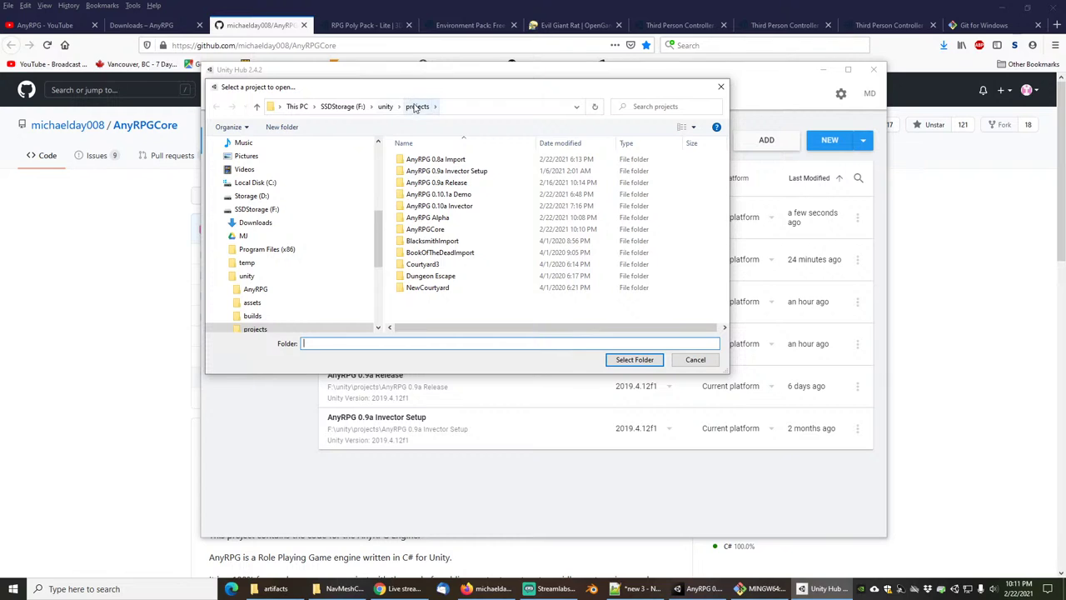
click(422, 234)
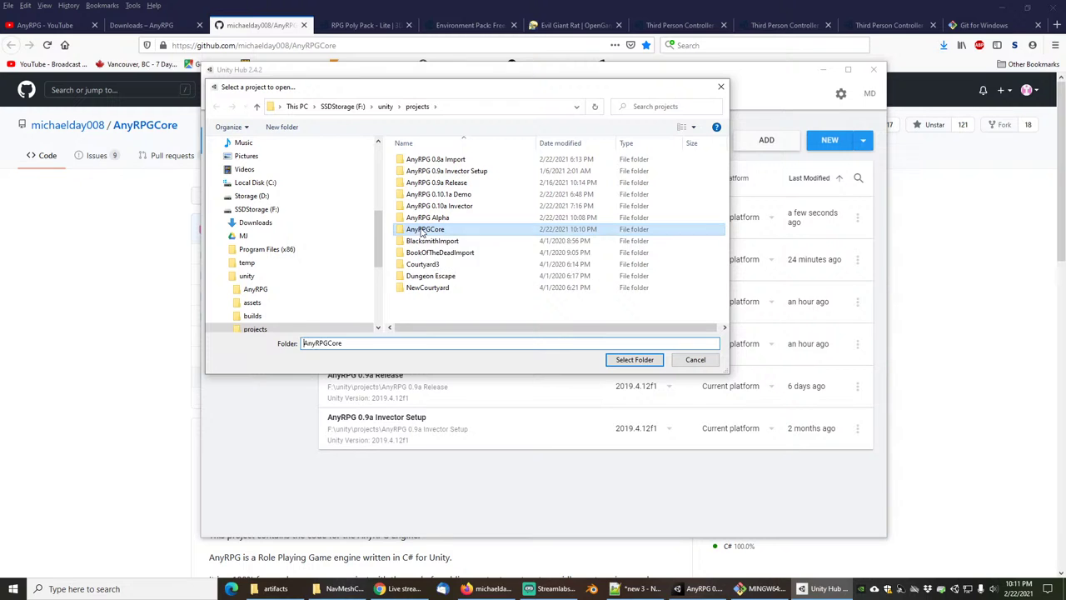
click(629, 360)
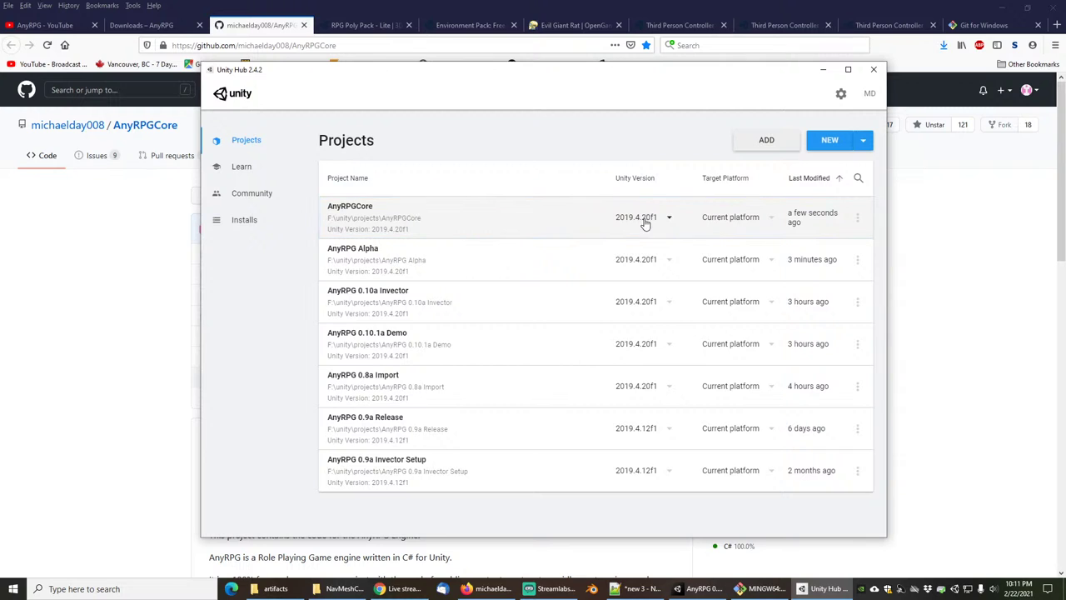
Open the AnyRPGCore project from Unity Hub and dismiss the clone options on the repository page in Firefox.
click(377, 218)
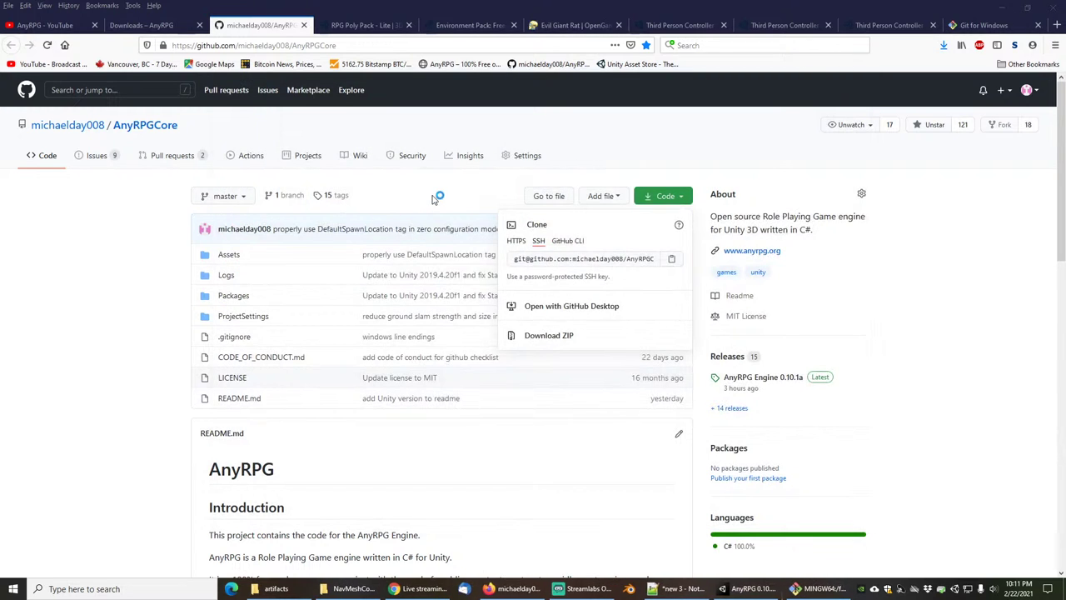
click(567, 339)
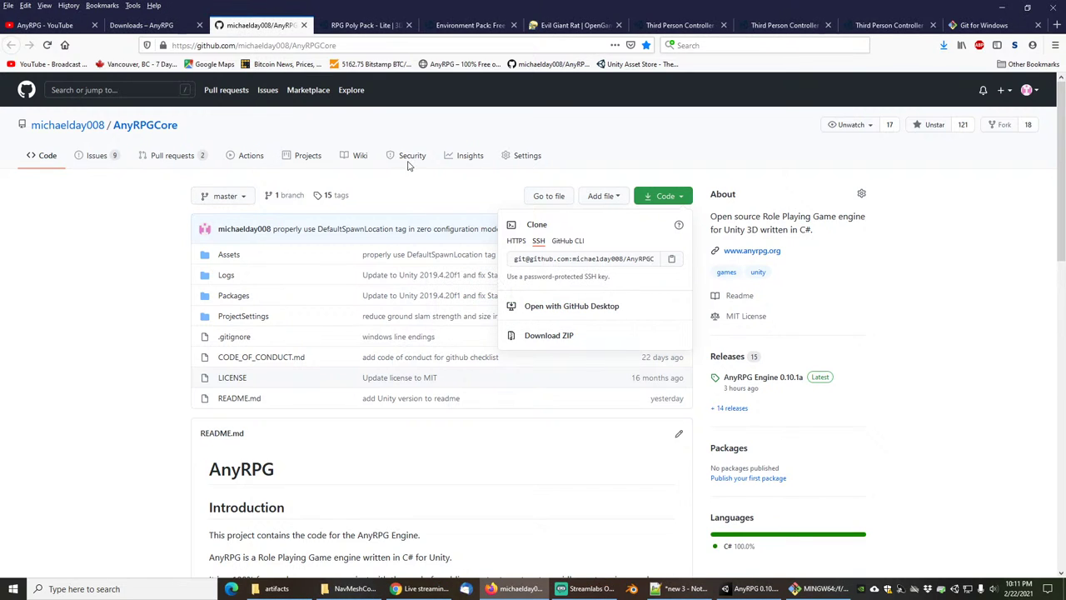
click(990, 286)
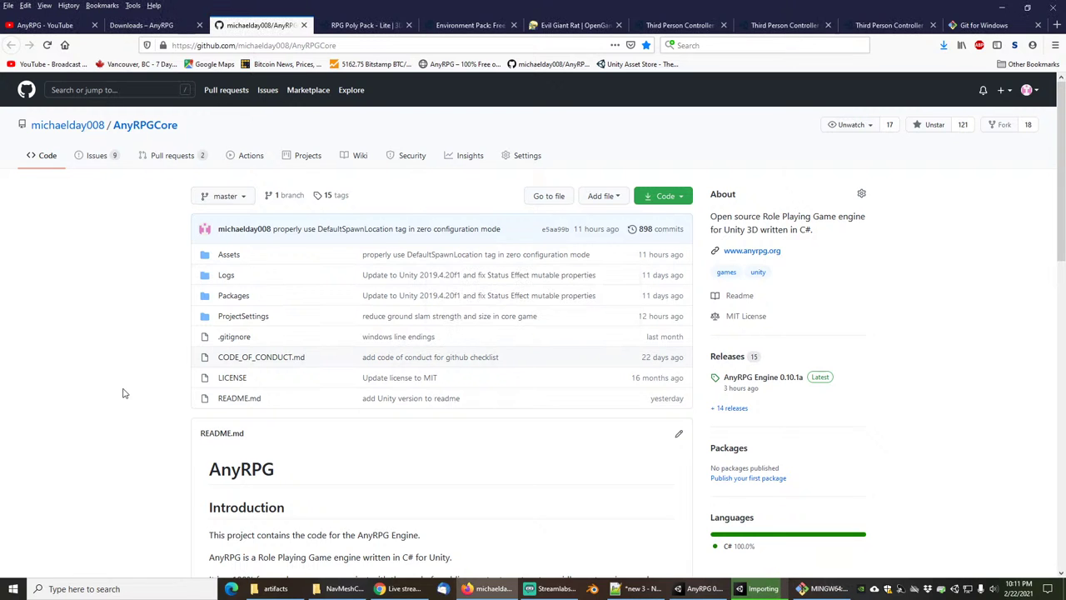
Read the Github Installation instructions in the README and highlight the Text Mesh Pro package note.
scroll(123, 394, down, 6)
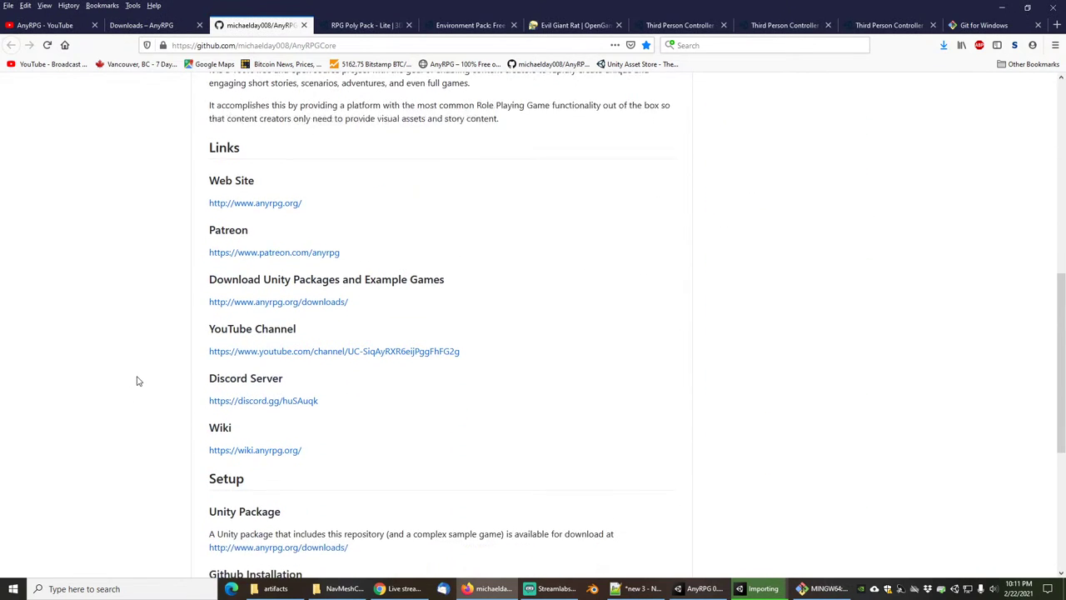
scroll(117, 377, down, 6)
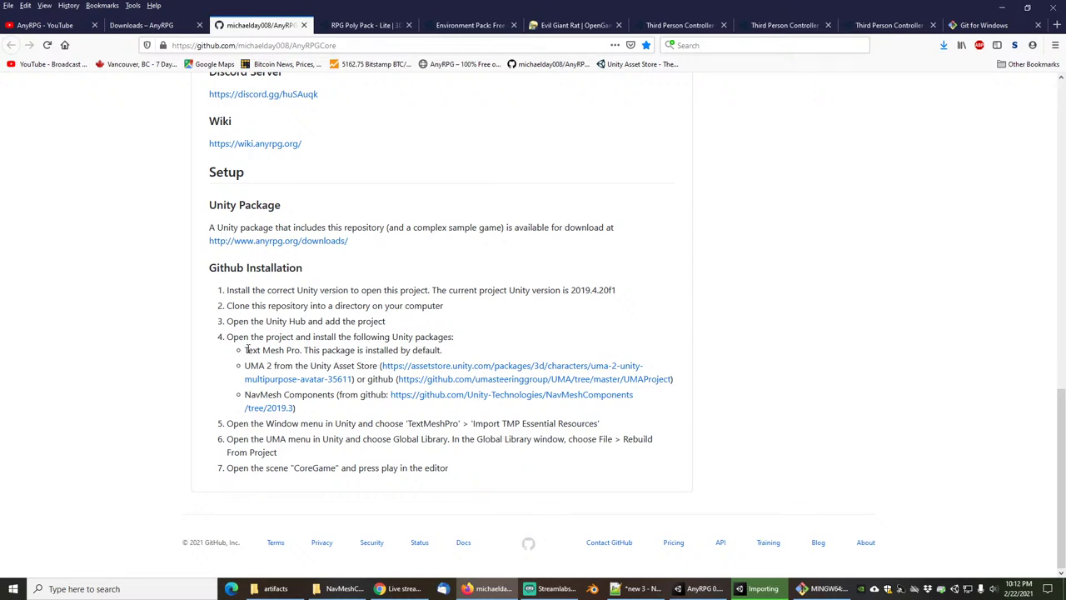
drag(247, 350, 453, 358)
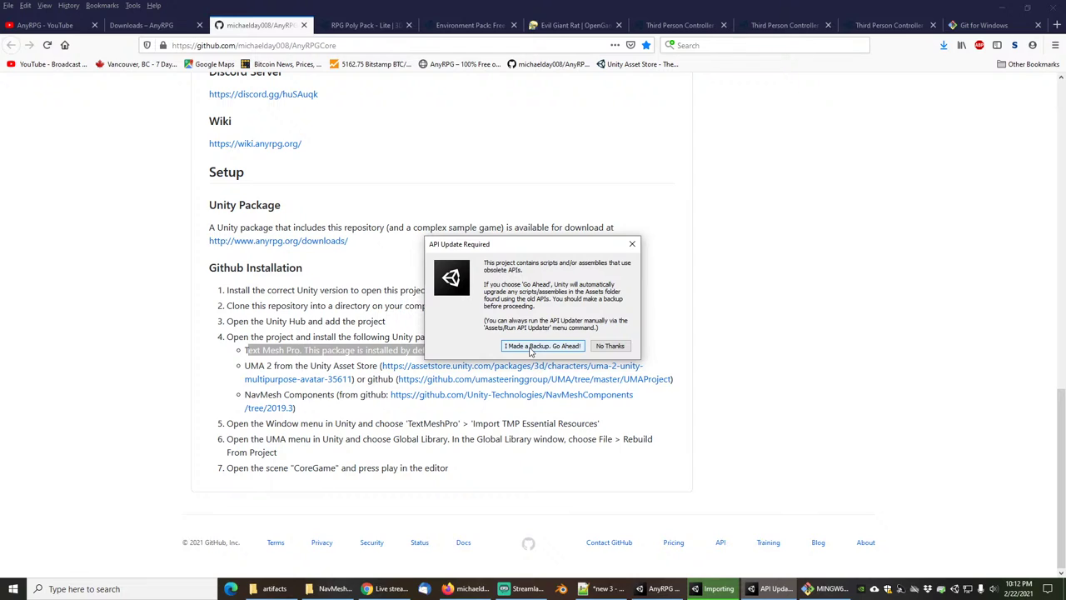
Confirm that a backup exists so Unity updates the obsolete APIs, and minimize Firefox.
click(531, 346)
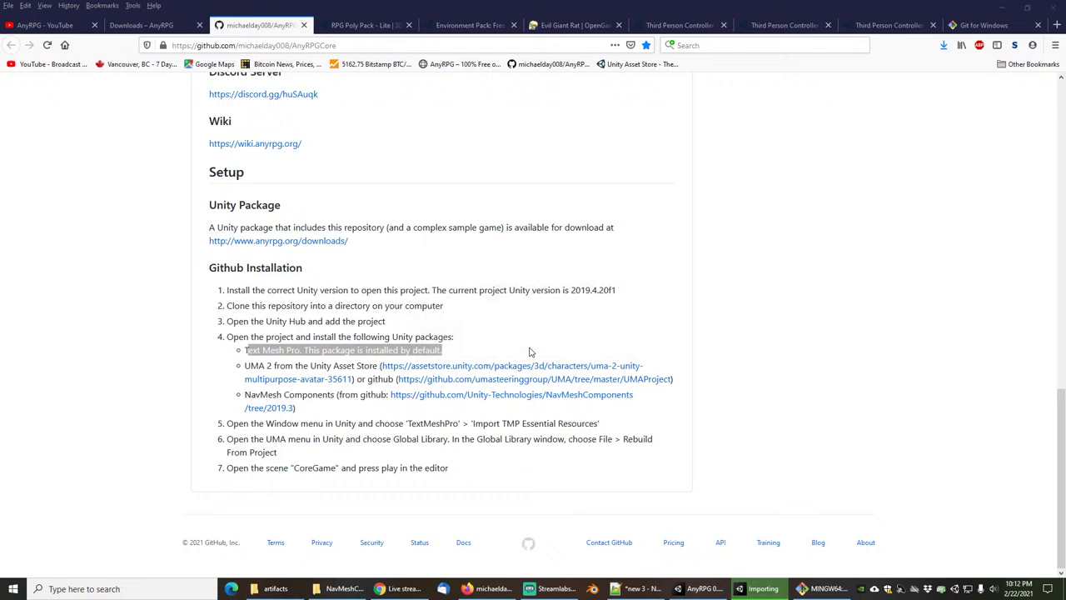
click(1001, 8)
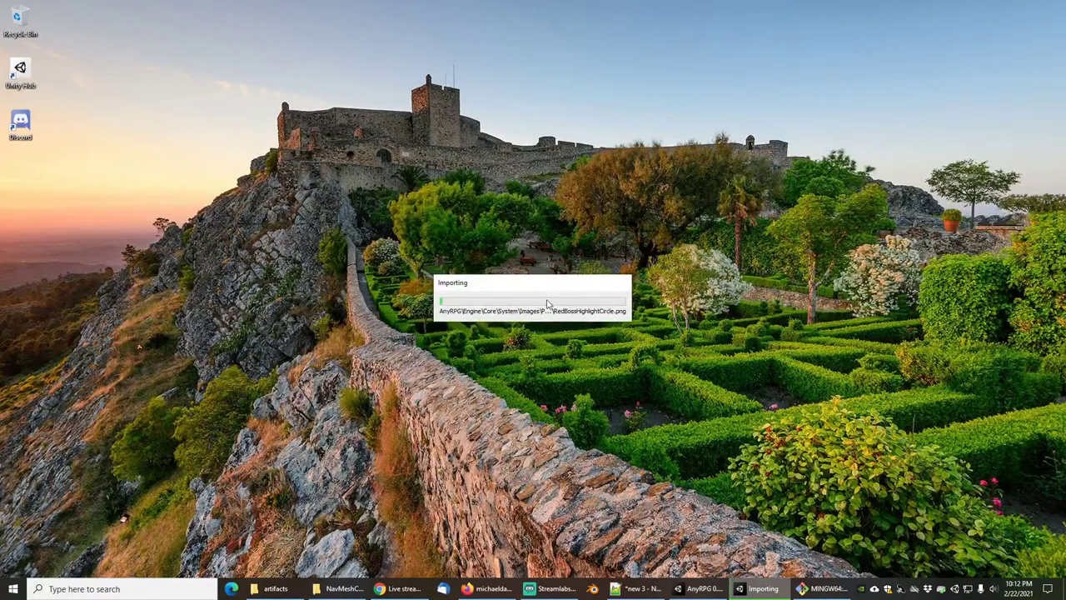
Return to Firefox, open the README's NavMeshComponents 2019.3 link in a new tab, and save the repository's ZIP archive.
click(487, 589)
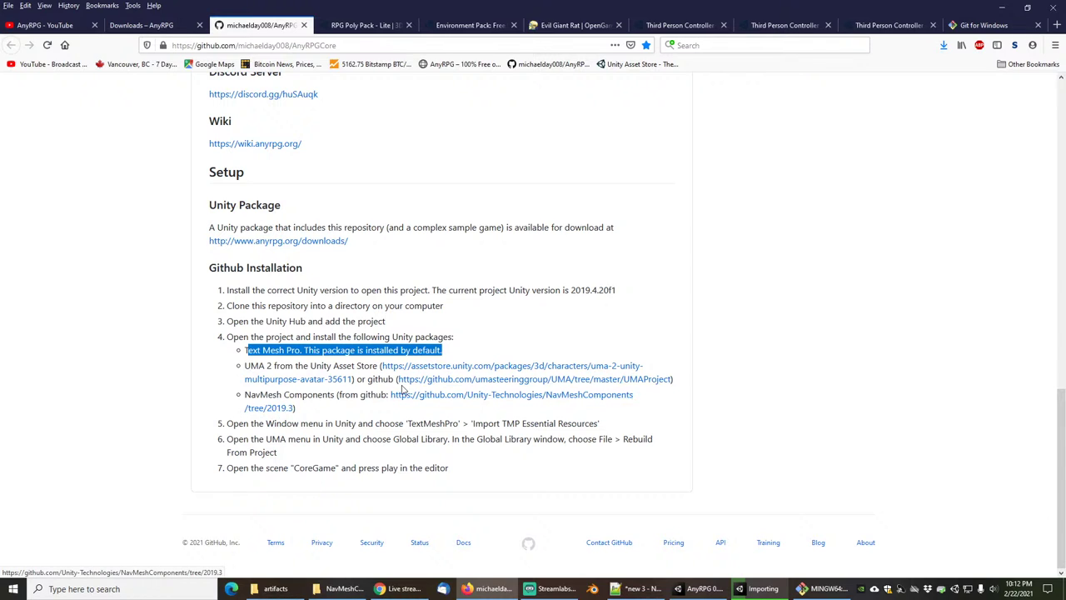
middle_click(443, 396)
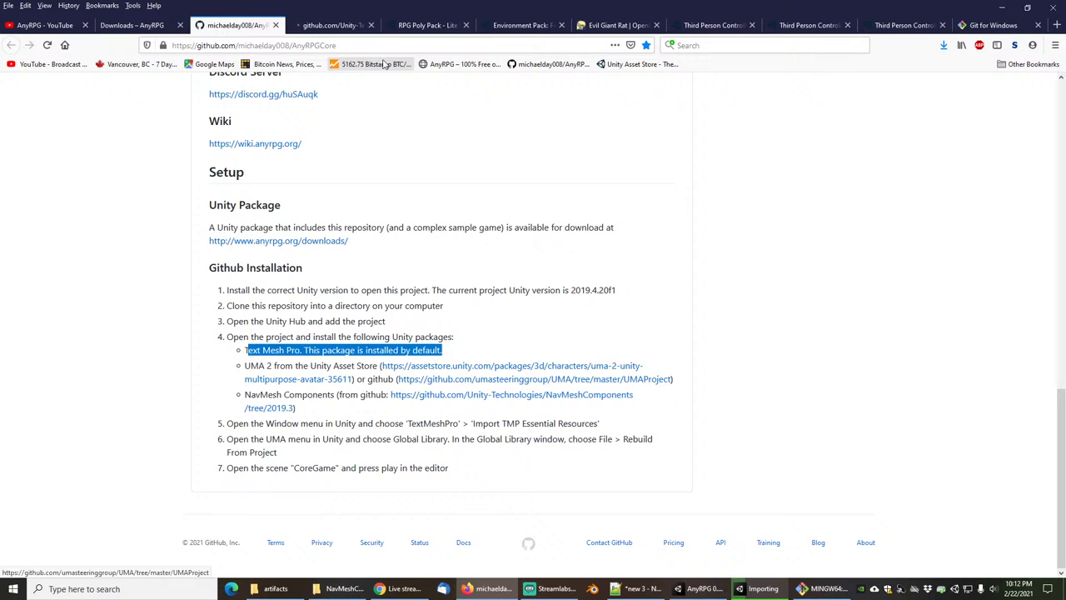
click(331, 25)
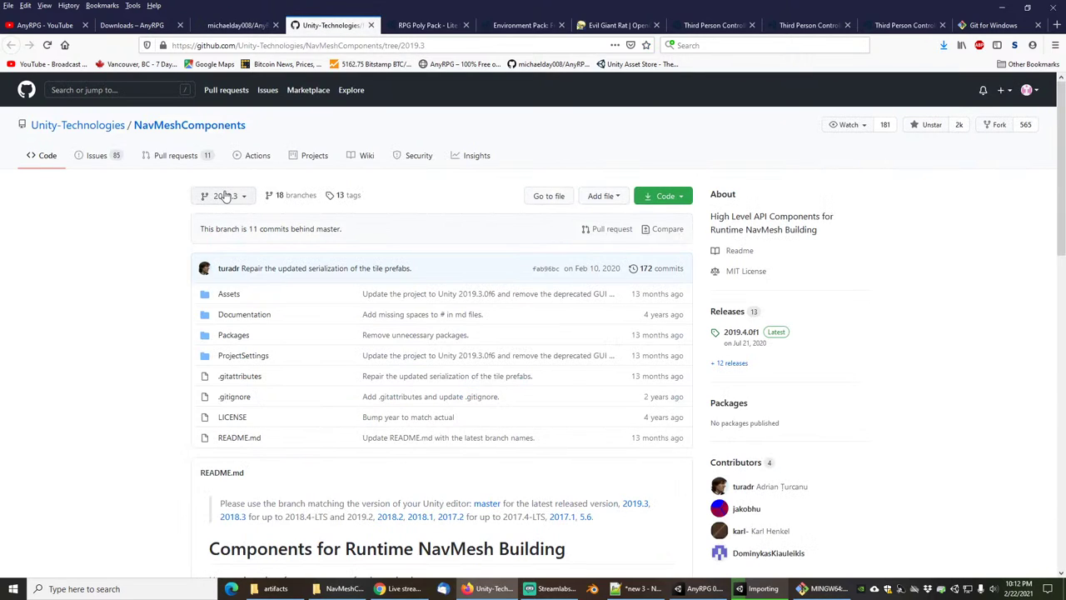
click(666, 197)
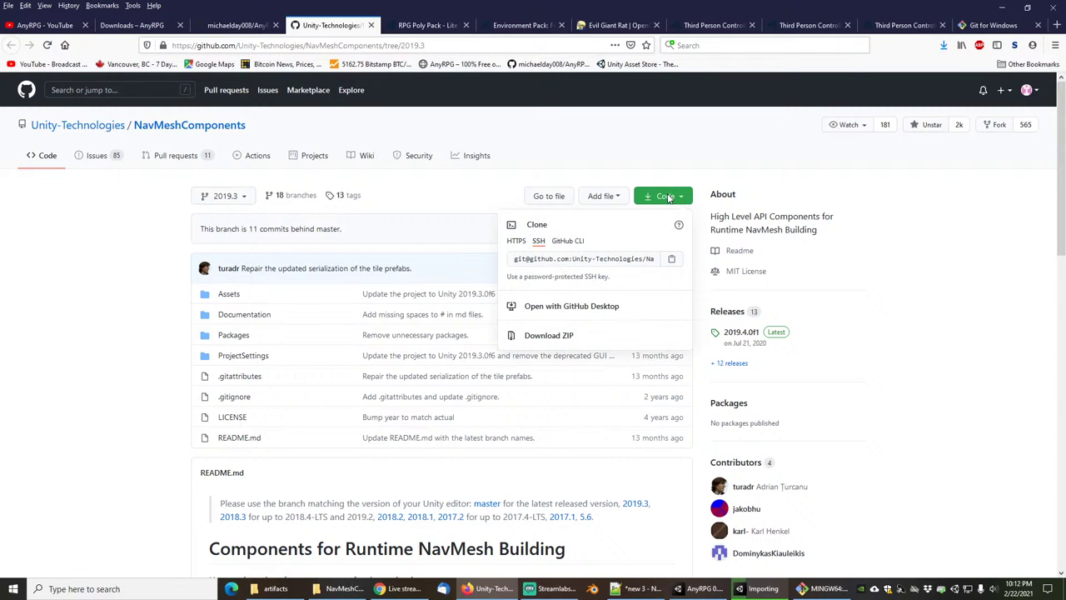
click(550, 335)
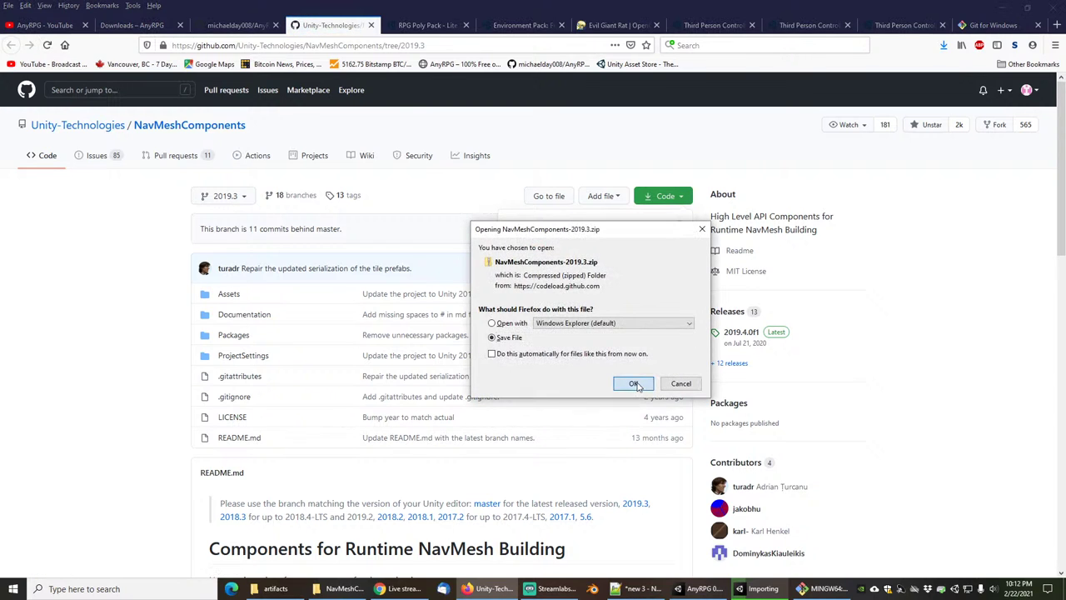
click(634, 384)
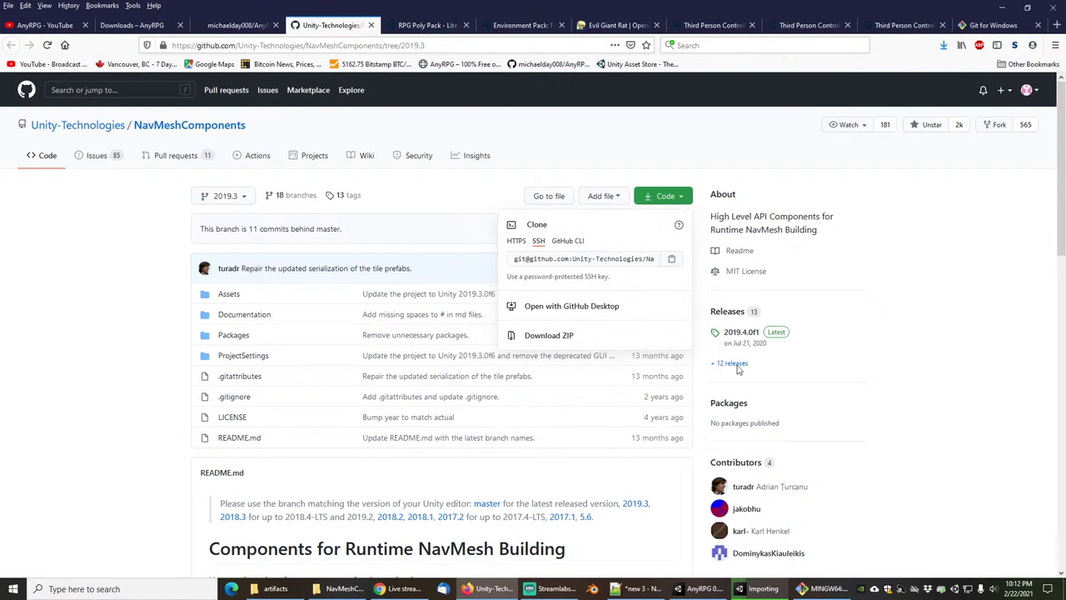
Switch to File Explorer and extract NavMeshComponents-2019.3.zip with 7-Zip into a folder of the same name.
click(344, 589)
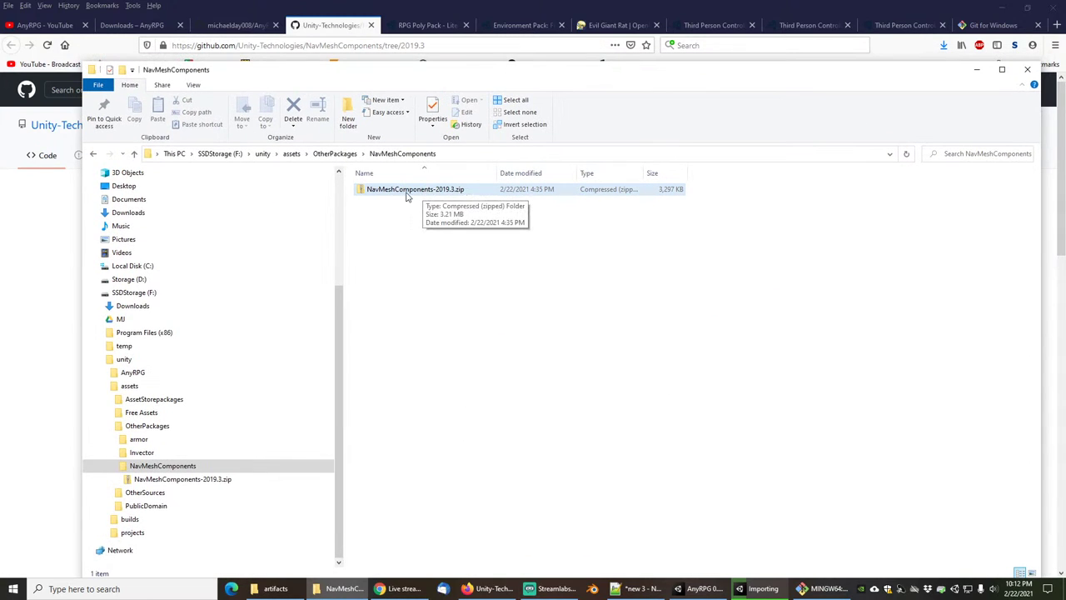
right_click(395, 196)
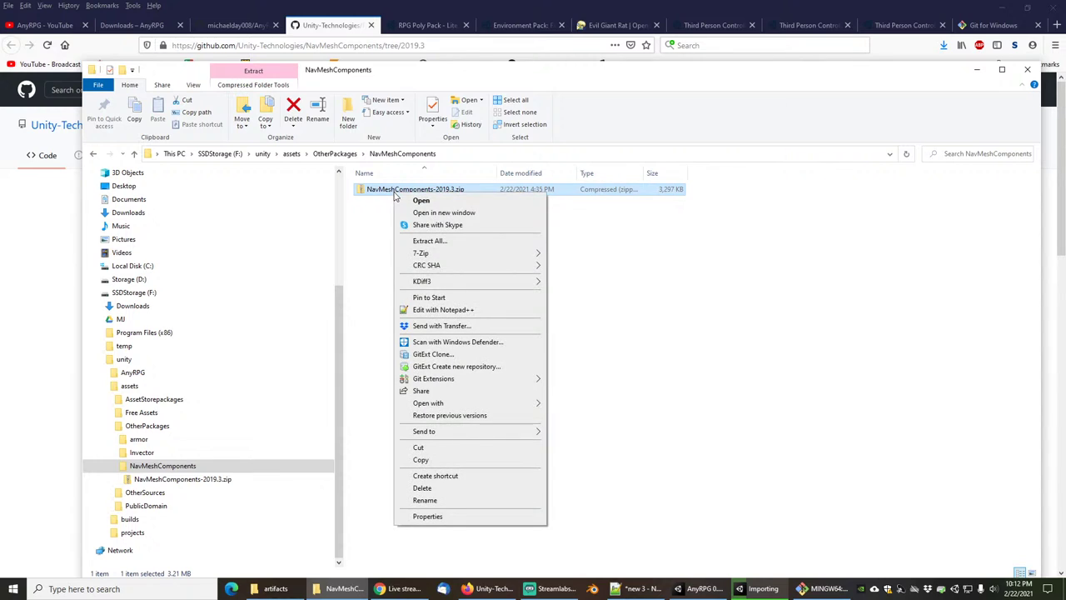
mouse_move(433, 257)
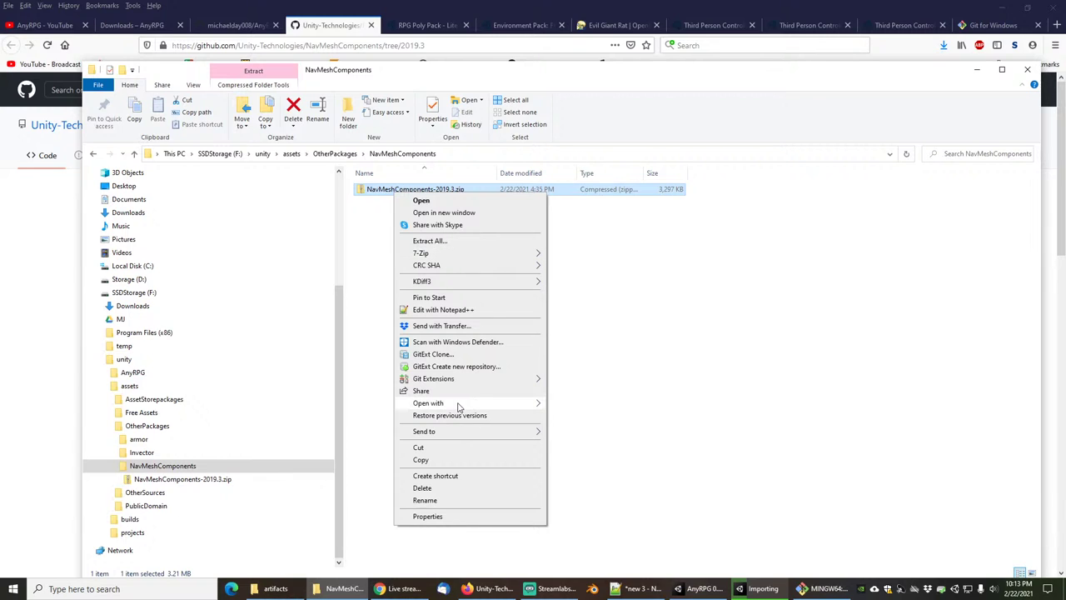
mouse_move(458, 405)
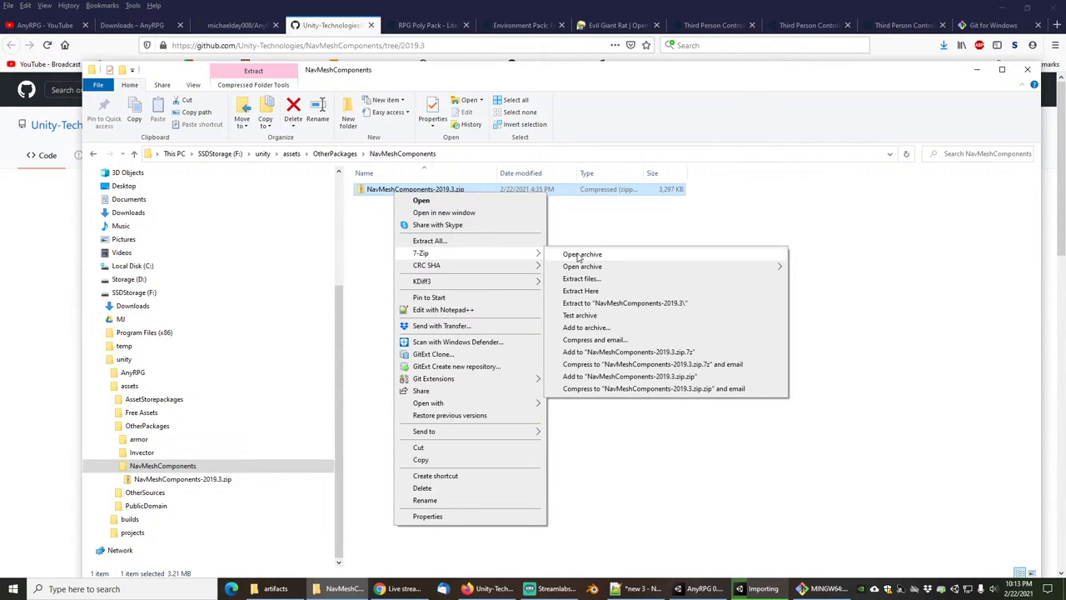
click(611, 304)
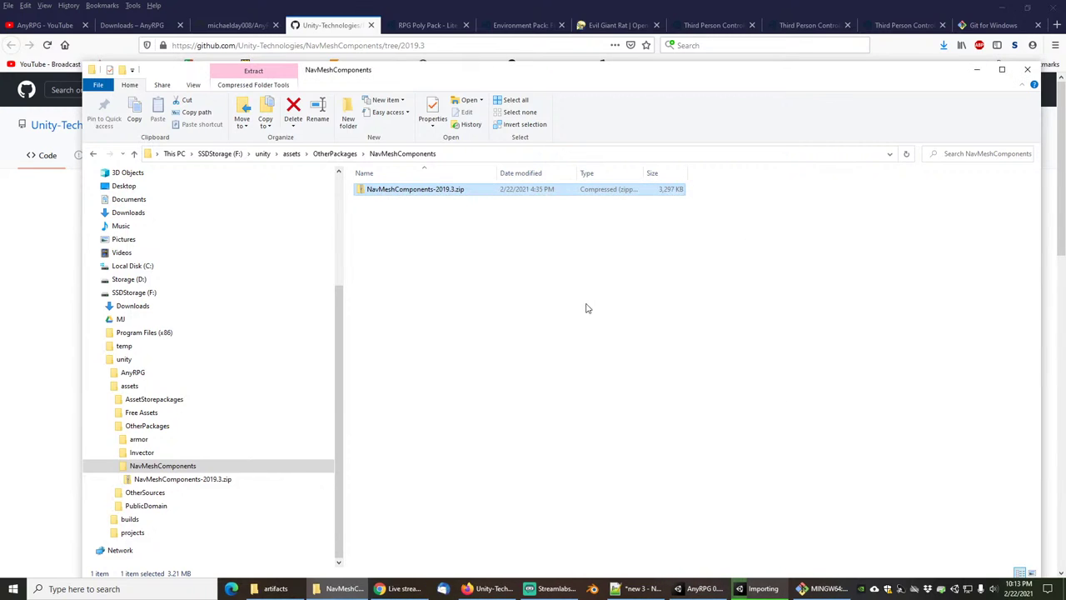
Open the Assets folder inside the extracted NavMeshComponents-2019.3 folder and select its NavMeshComponents folder.
double_click(404, 191)
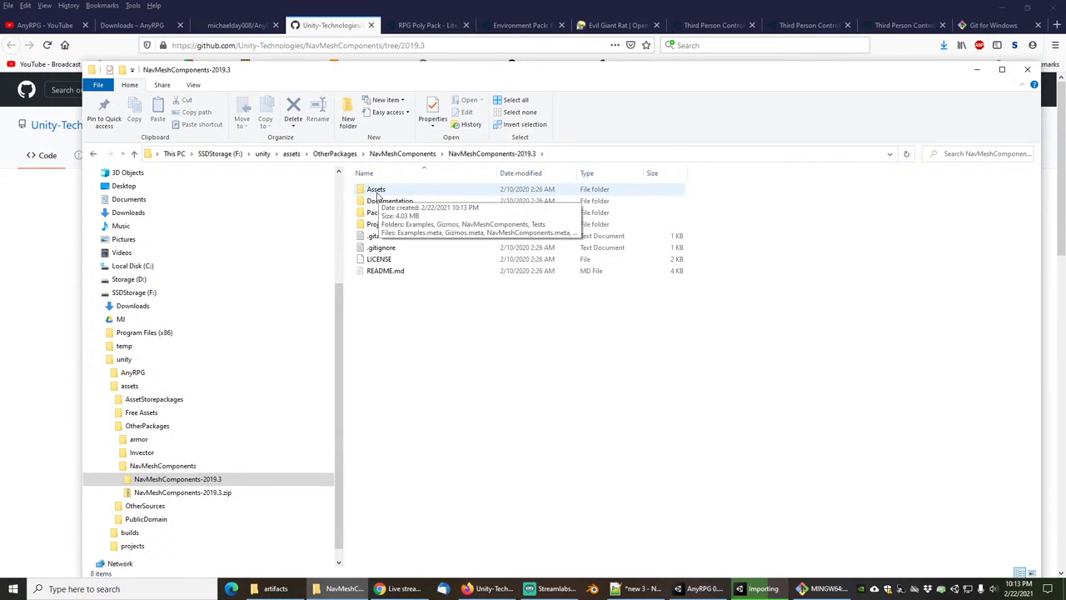
double_click(386, 193)
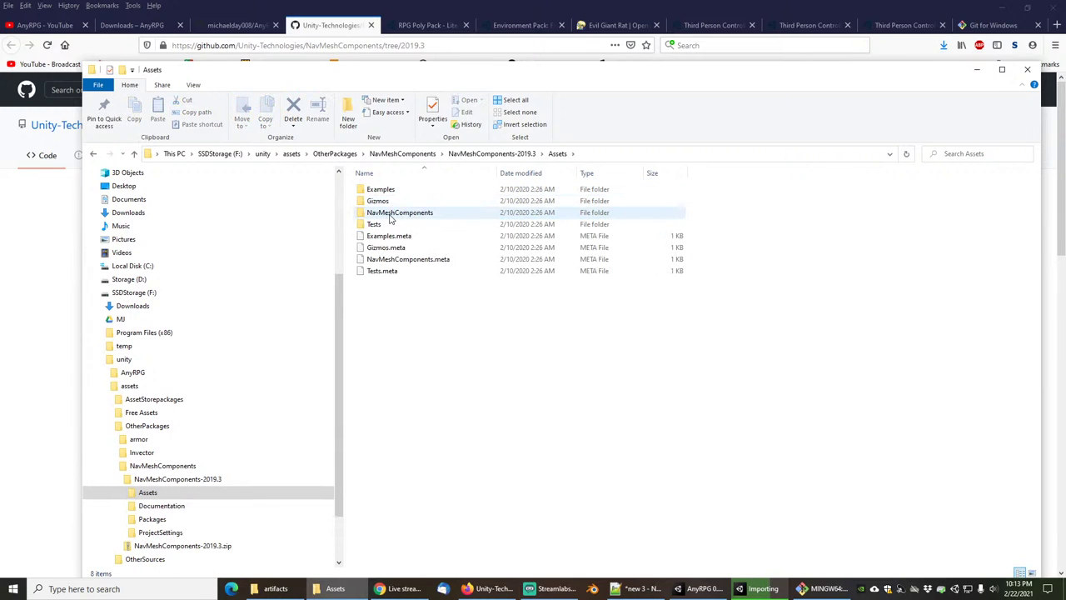
click(397, 215)
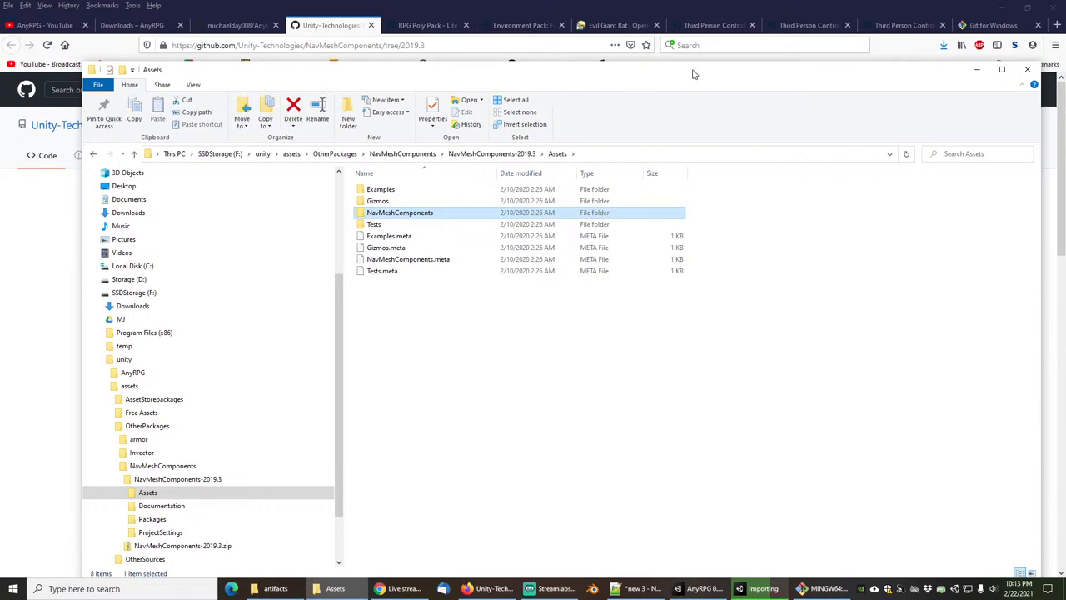
Minimize Firefox and move the File Explorer window off the main desktop area.
click(1003, 8)
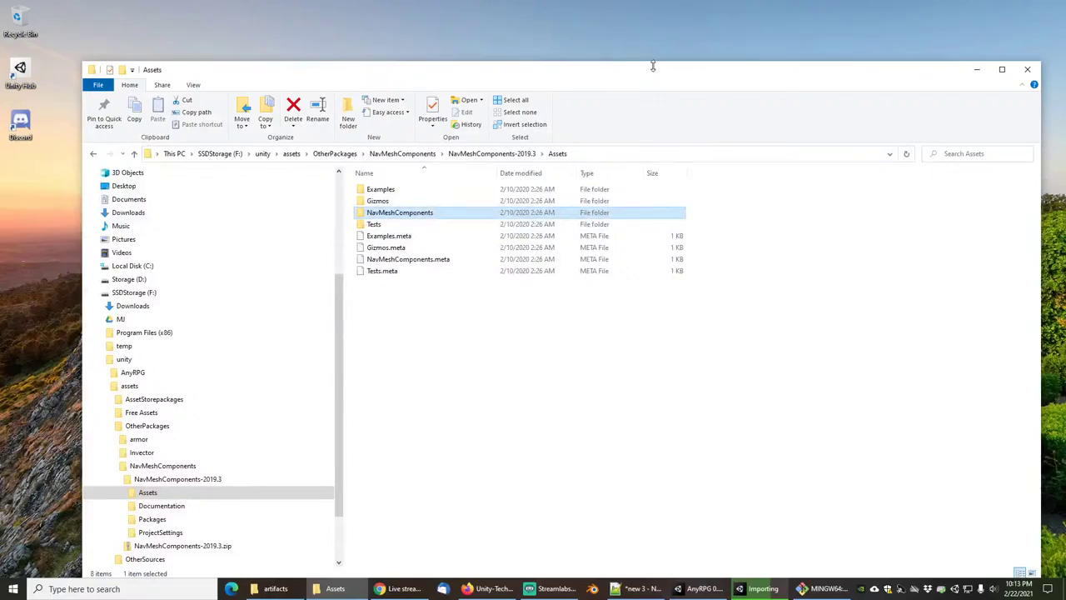
drag(653, 71, 0, 125)
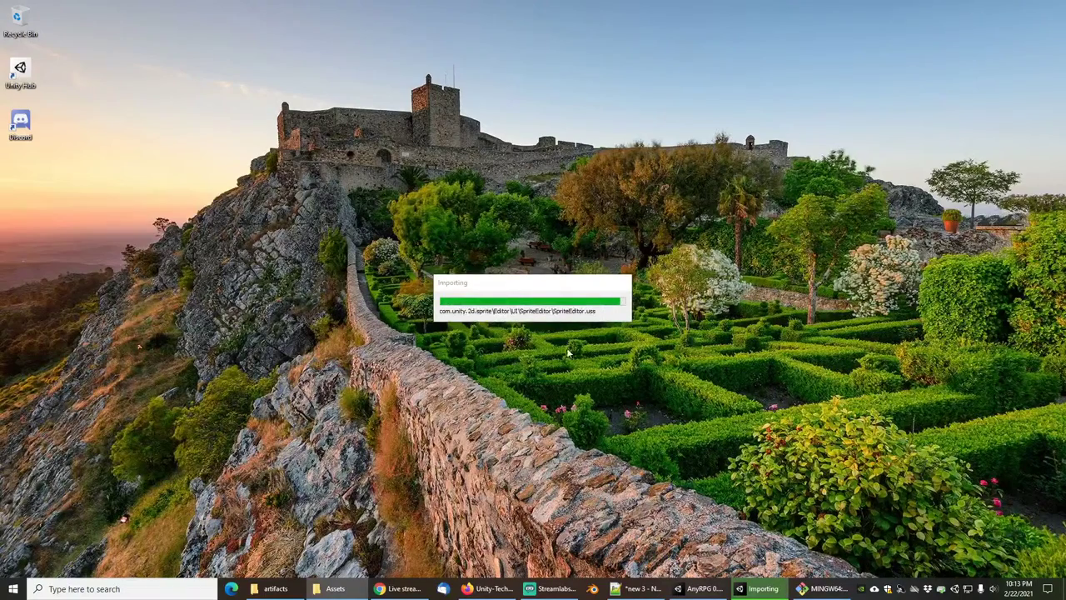
Accept restoring Unity's default window layouts and maximize the AnyRPGCore editor window.
mouse_move(750, 591)
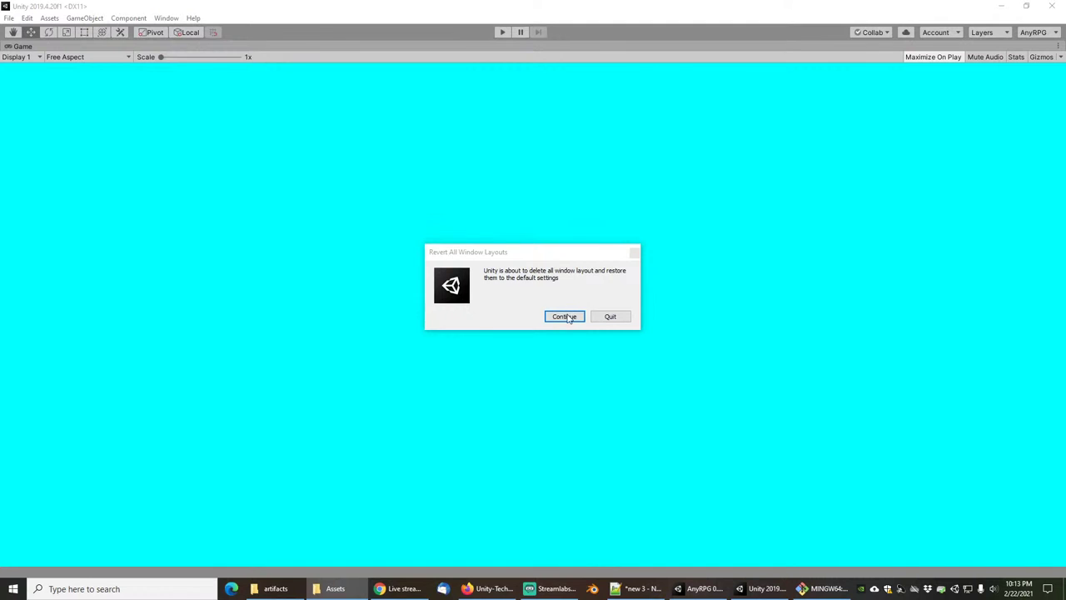
click(566, 317)
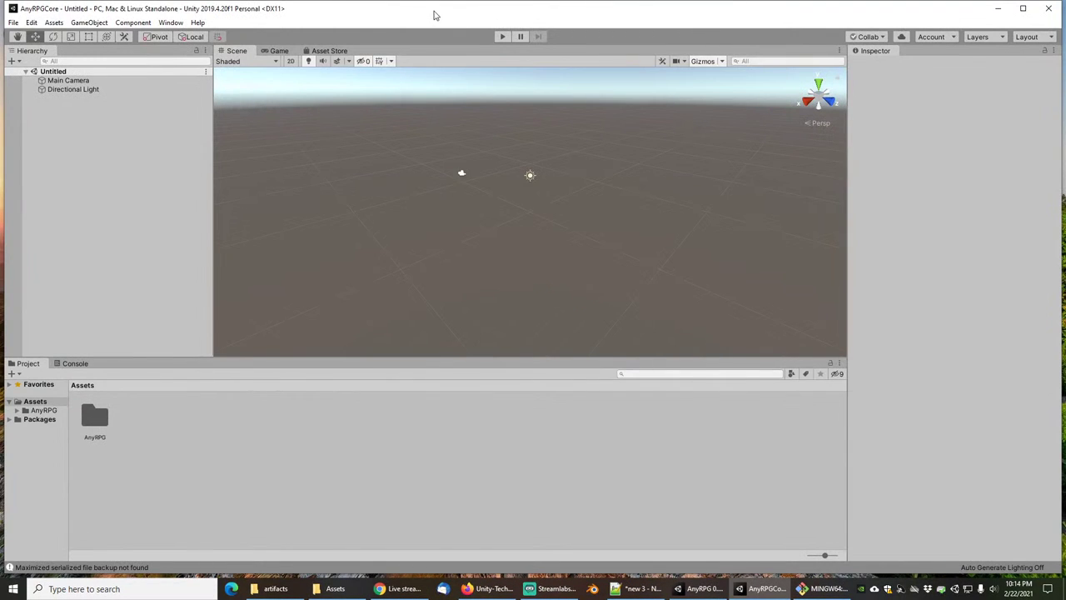
mouse_move(434, 15)
mouse_down()
mouse_move(440, 42)
mouse_move(442, 1)
mouse_up()
click(1029, 35)
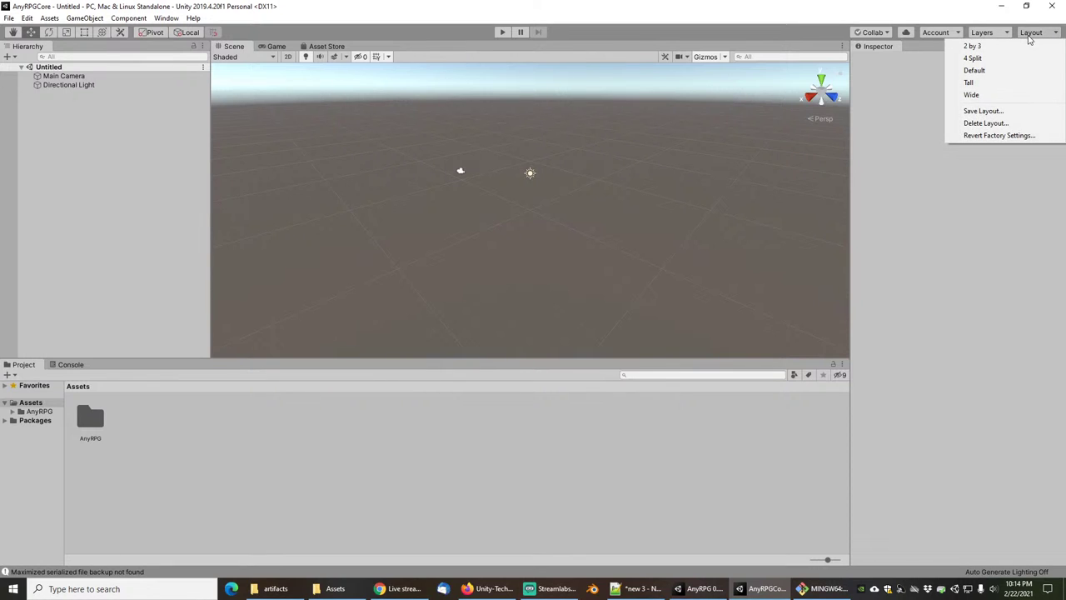
click(818, 10)
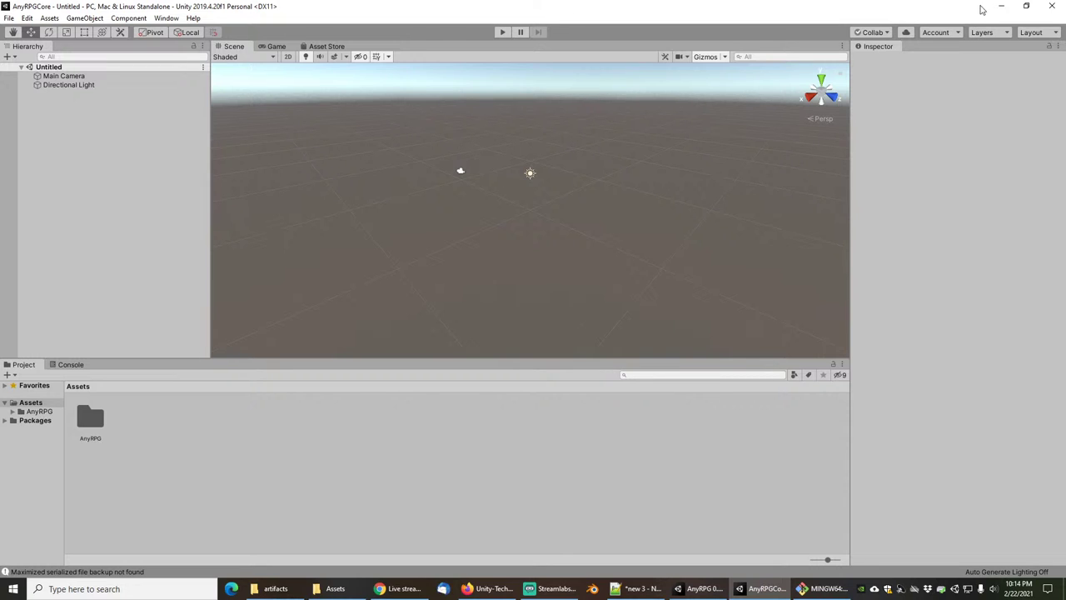
click(1032, 32)
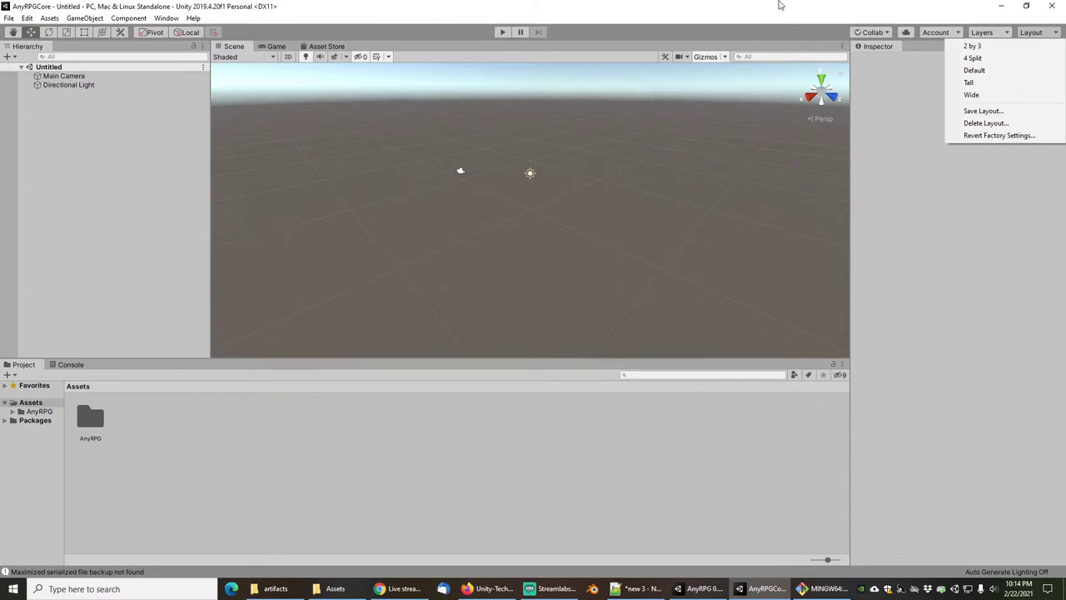
click(745, 4)
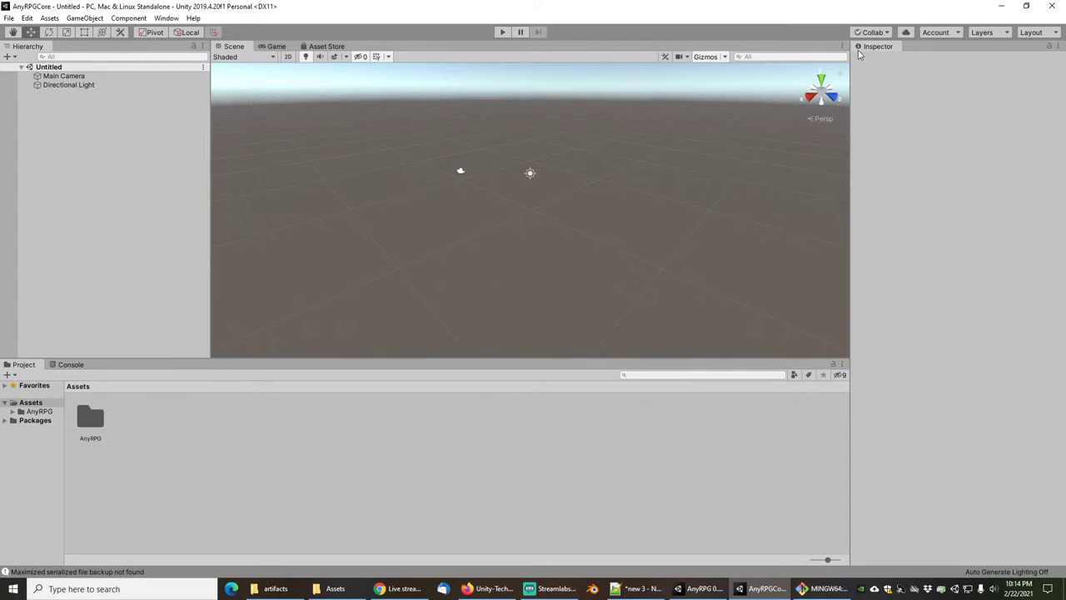
Dock the Hierarchy in the same pane as the Inspector, ahead of it.
click(85, 47)
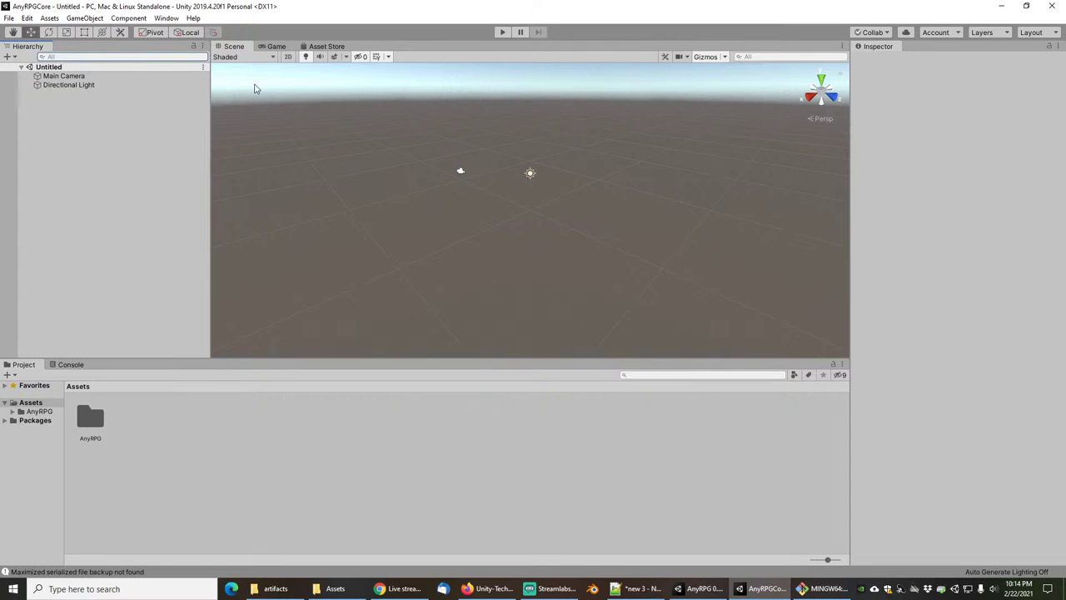
drag(25, 46, 875, 46)
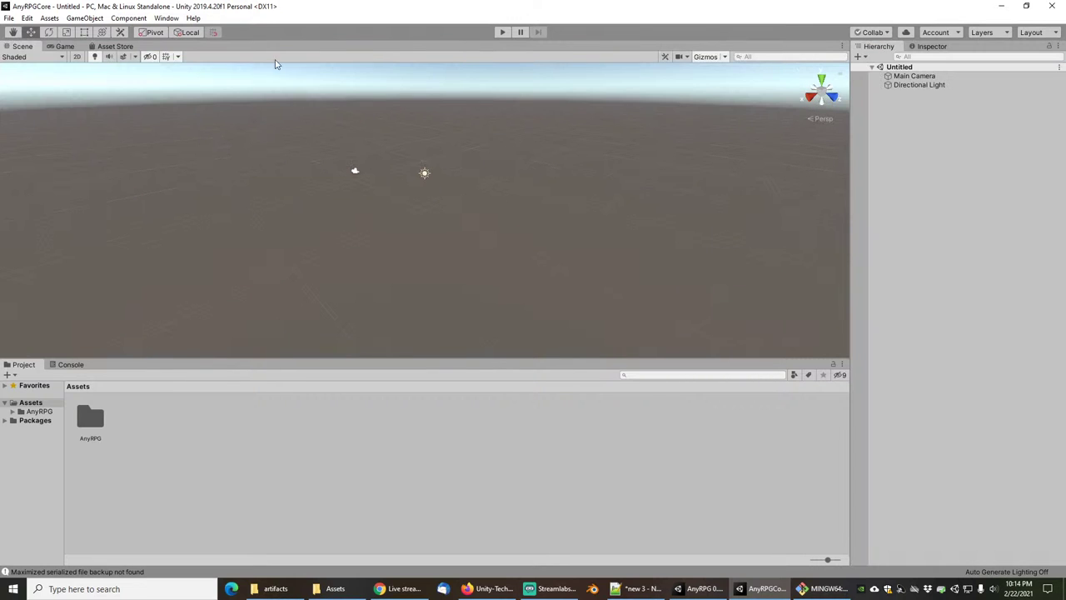
Dock the Scene and Game views together in a widened full-height column of their own, with Scene active.
drag(17, 48, 2, 51)
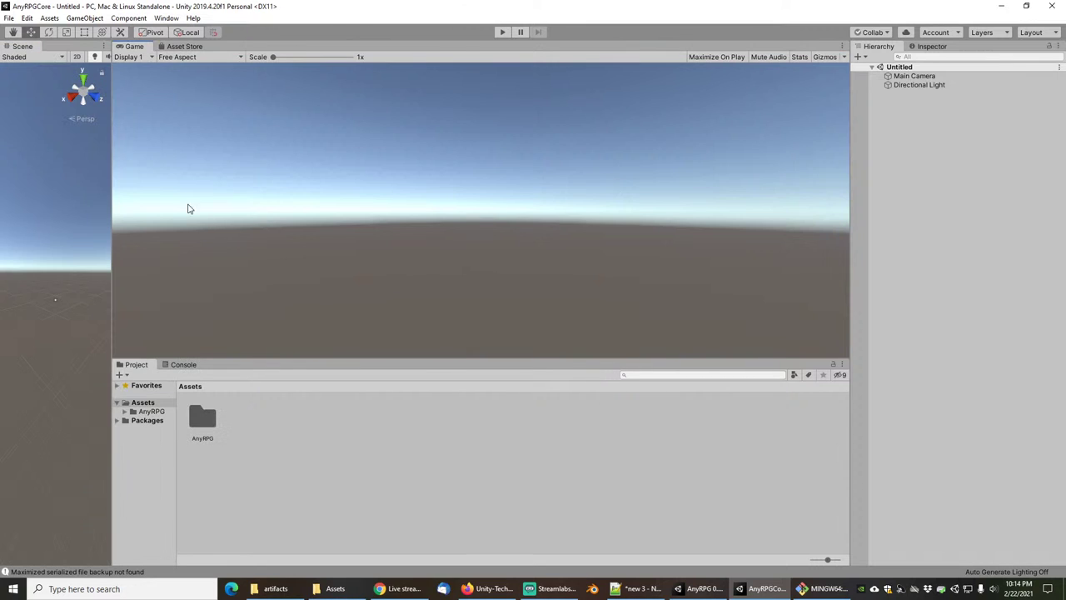
drag(111, 232, 328, 219)
drag(362, 46, 65, 60)
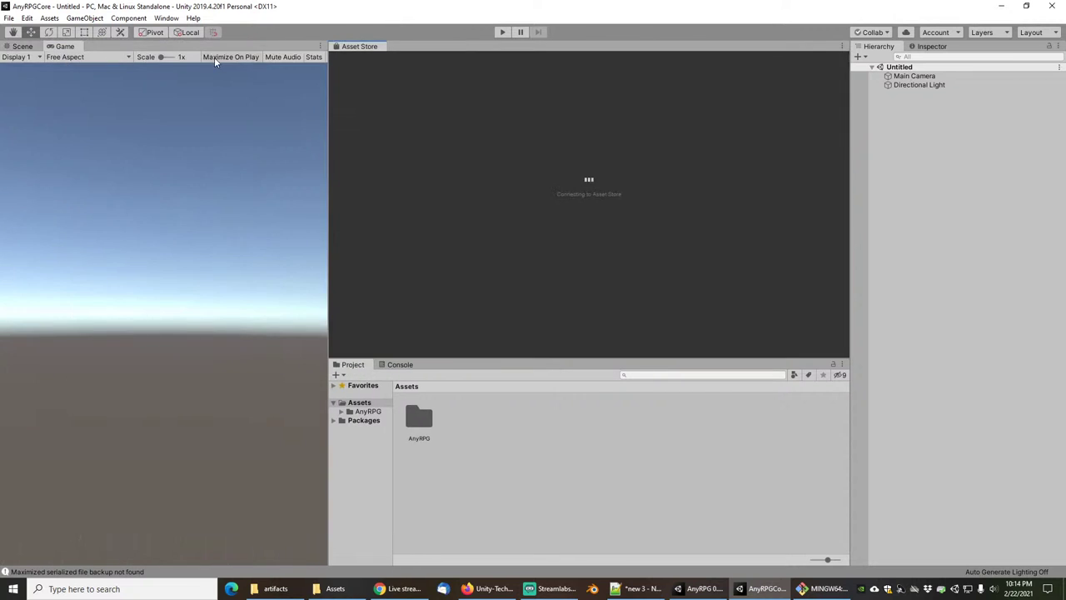
click(24, 48)
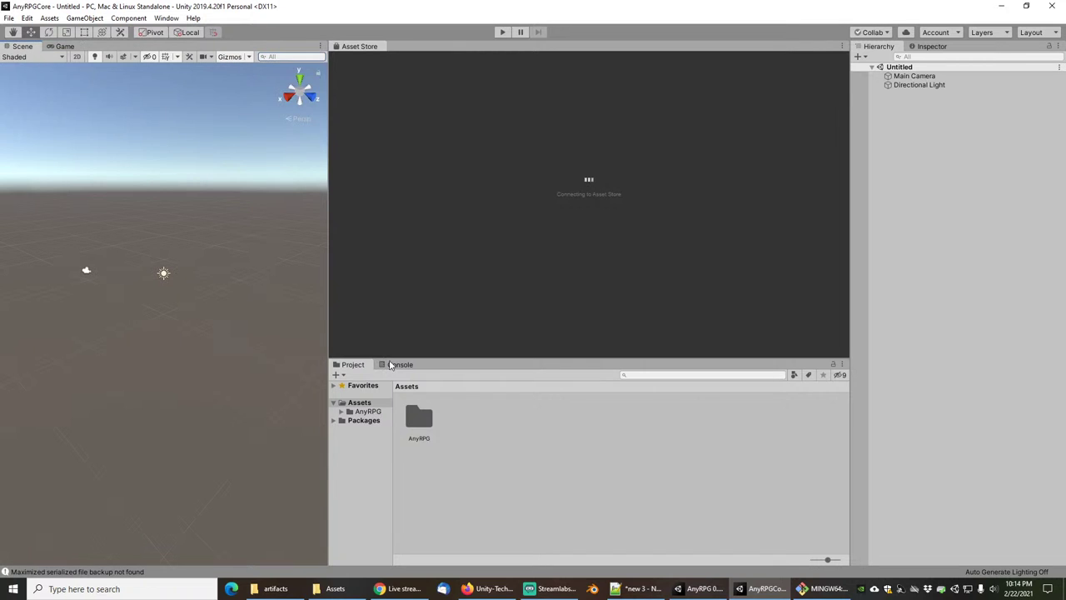
click(164, 18)
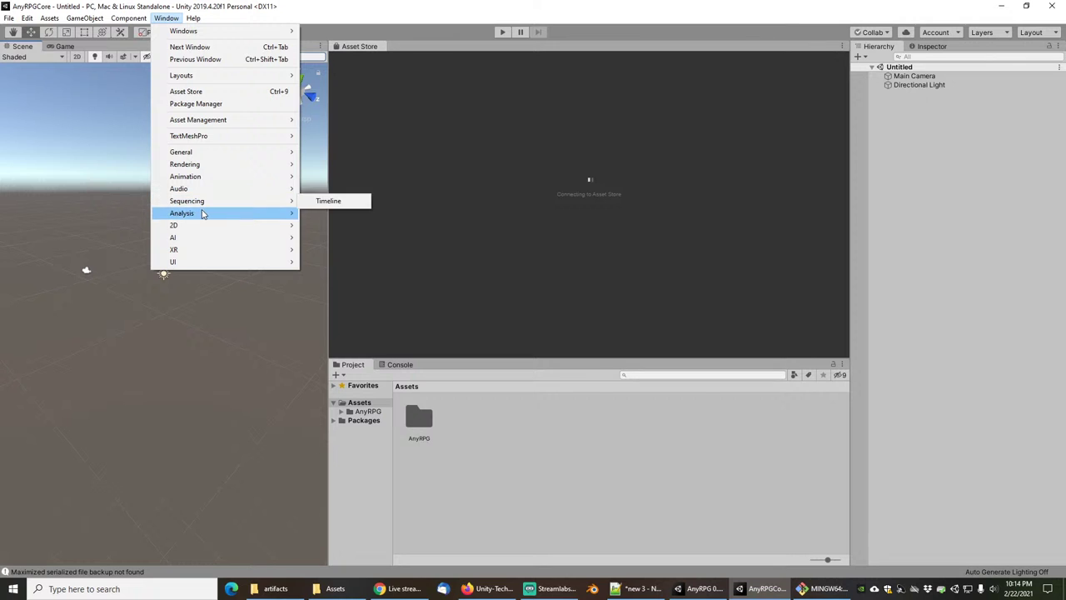
mouse_move(202, 214)
click(618, 4)
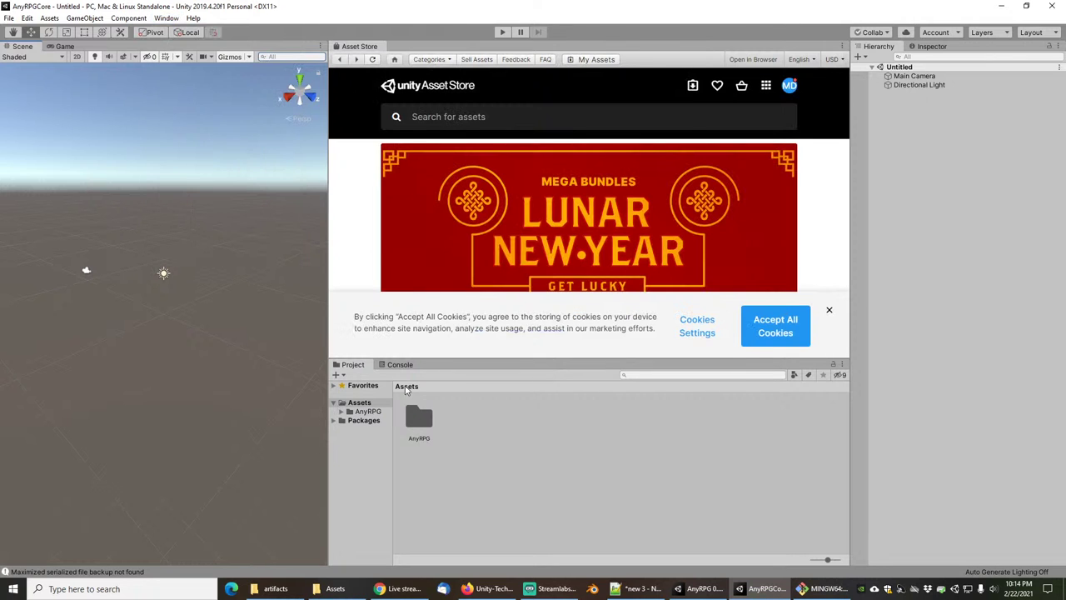
Dock the Console in the Scene and Game column, after the Game view.
drag(399, 364, 125, 48)
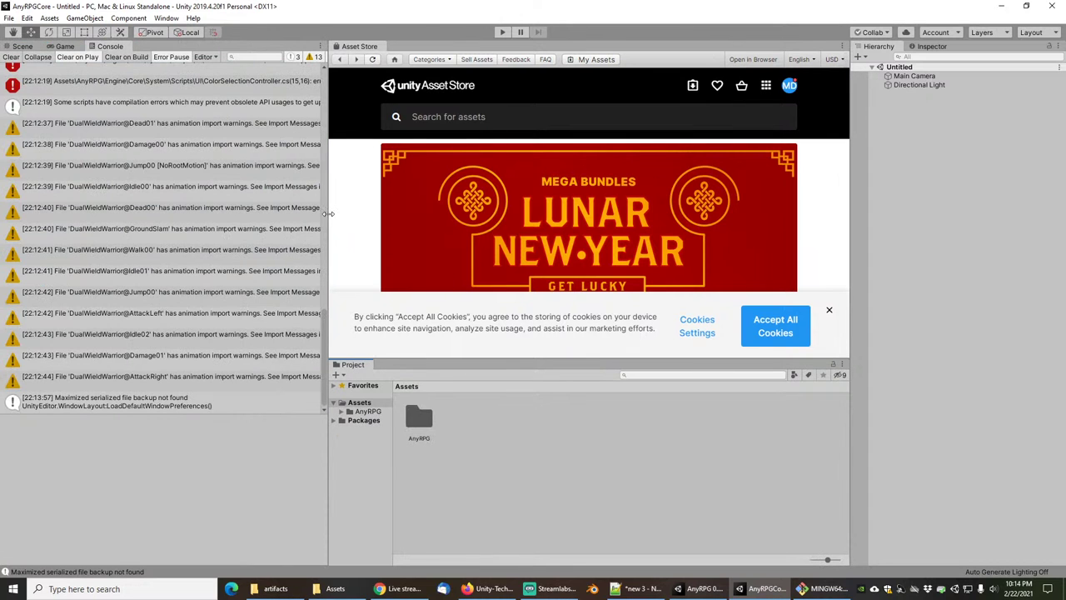
Narrow the Scene, Game and Console column to about a quarter of the editor's width and return the Console log to its first entry.
drag(327, 214, 317, 217)
scroll(234, 237, up, 10)
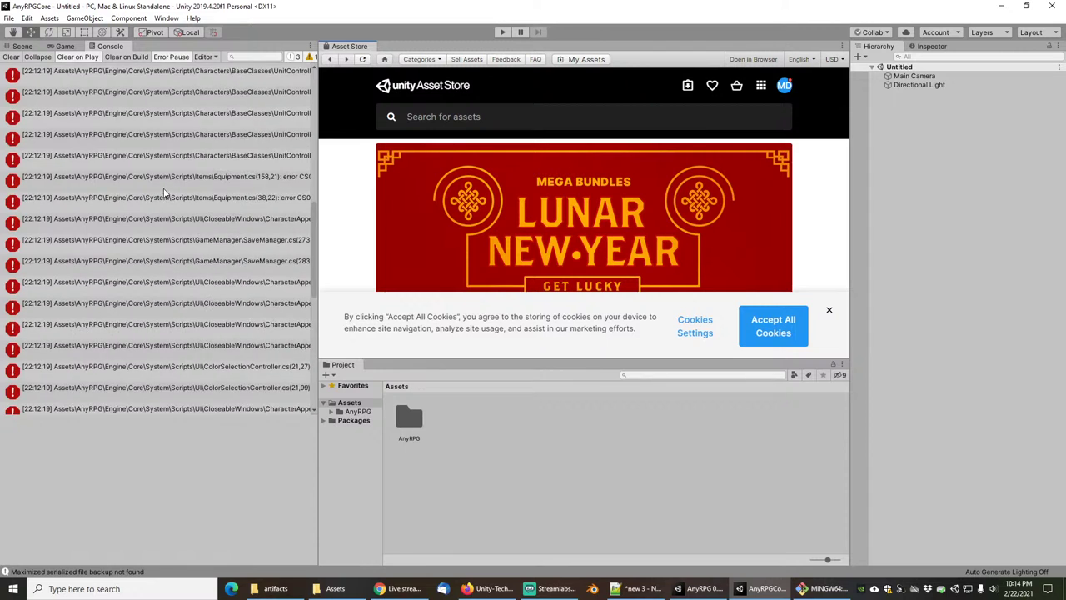
drag(315, 188, 311, 55)
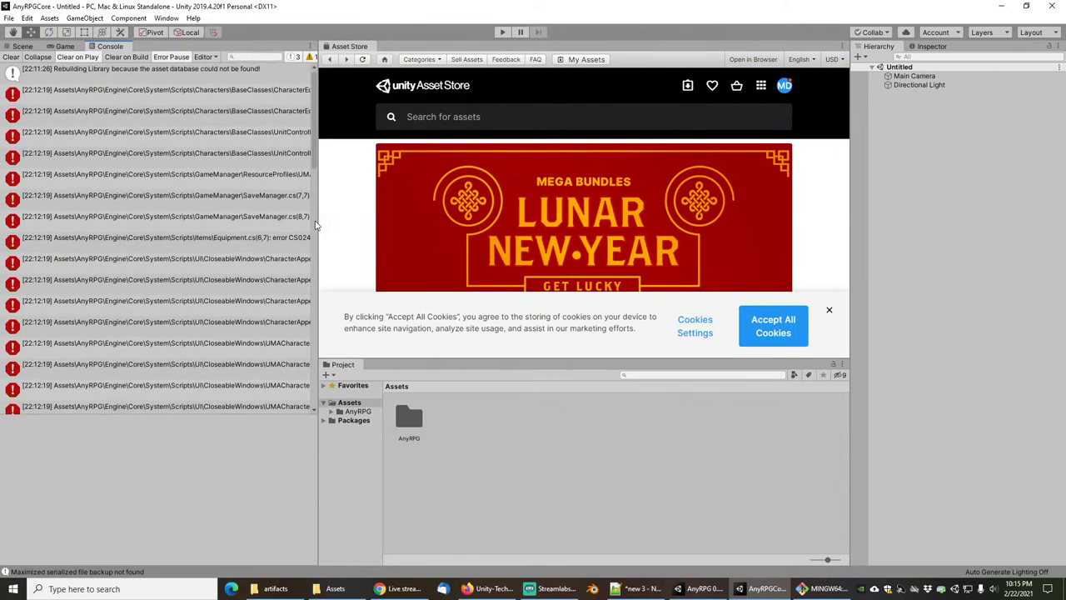
drag(316, 222, 275, 224)
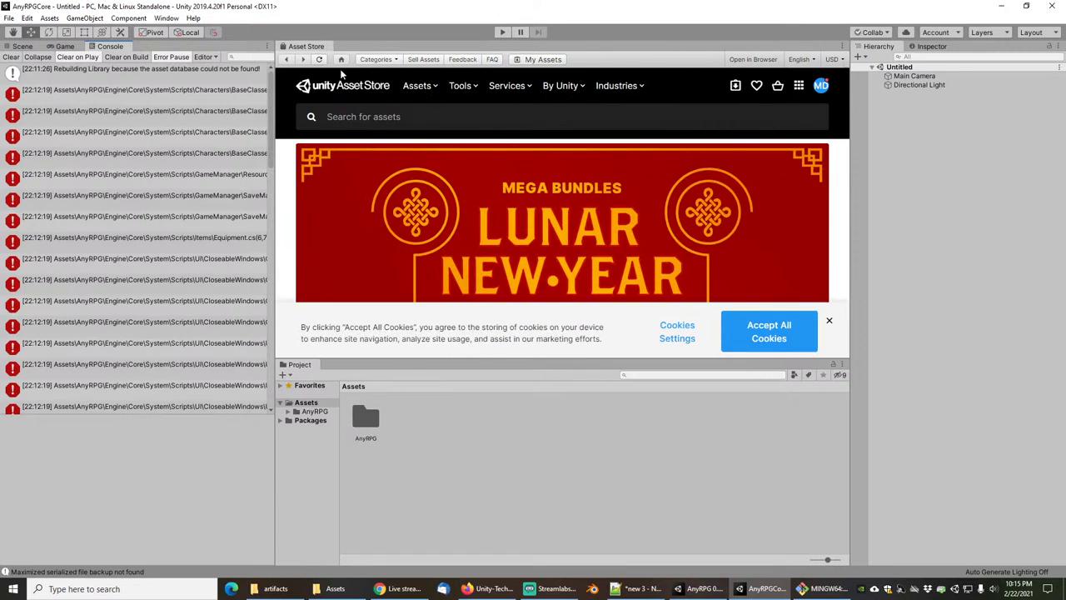
Close the Asset Store view and widen the folder tree inside the Project view.
right_click(310, 47)
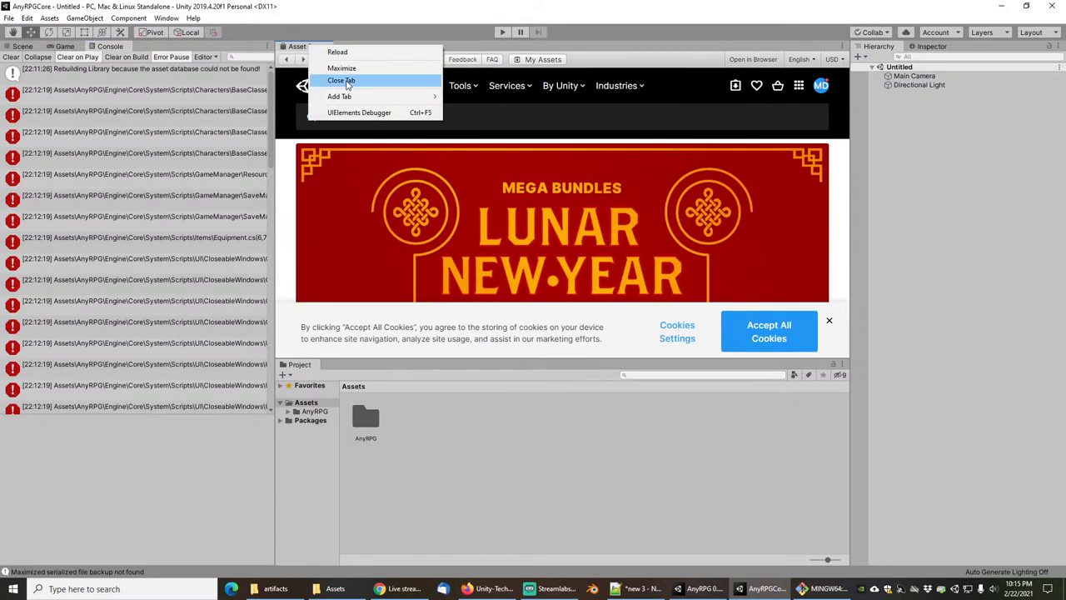
click(344, 69)
drag(340, 155, 472, 159)
Dock the Hierarchy in its own full-height column between Project and Inspector, widened at the Project view's expense.
drag(882, 46, 819, 135)
drag(663, 198, 574, 205)
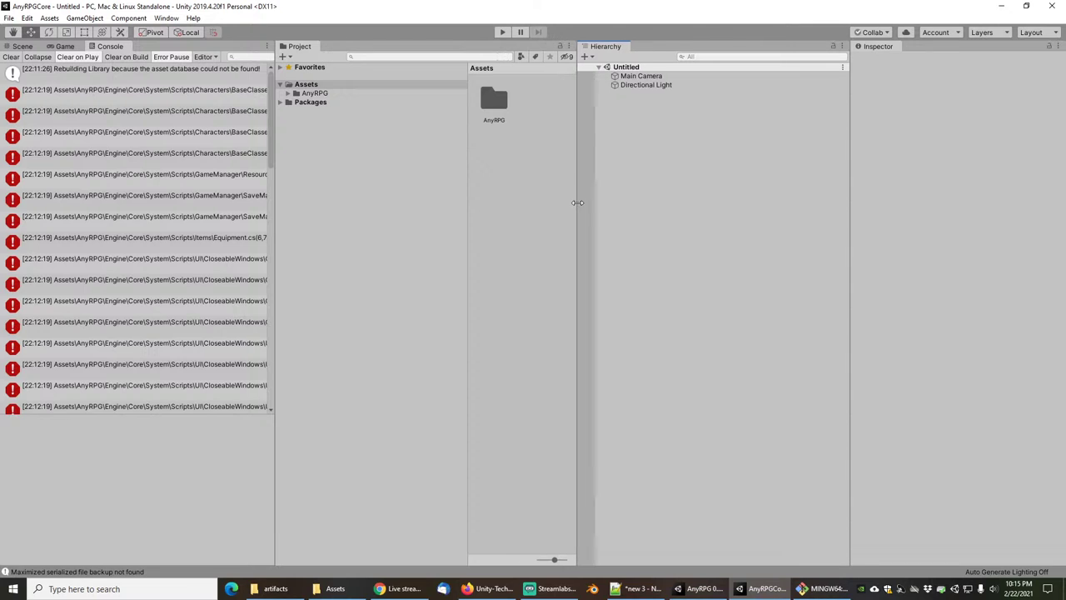
Save the current window layout as AnyRPG and shrink the Project view's asset icons to a plain list.
click(1035, 35)
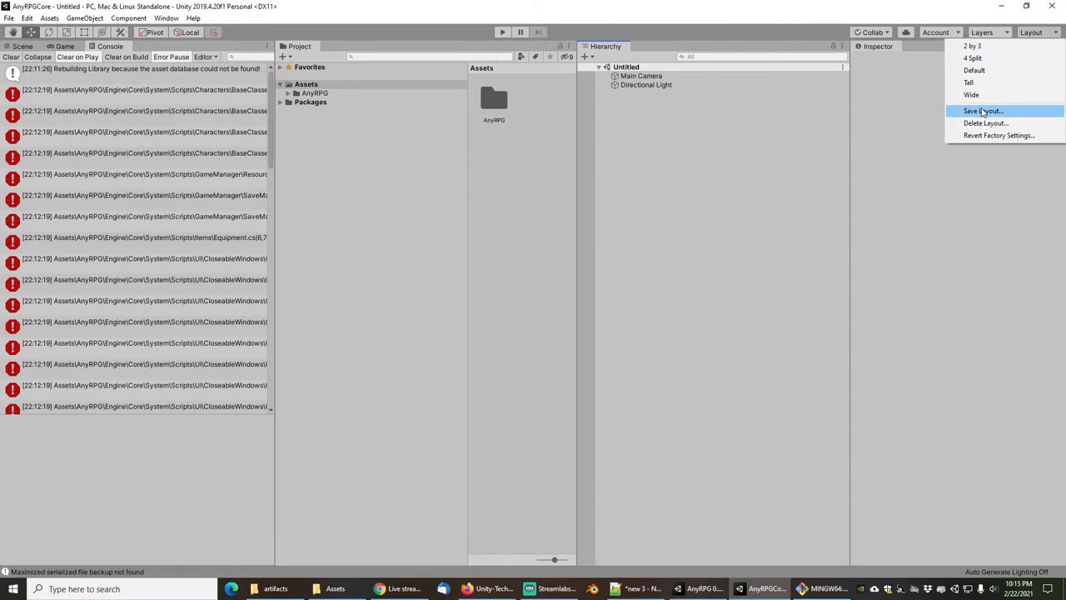
click(983, 110)
text(AnyRPG)
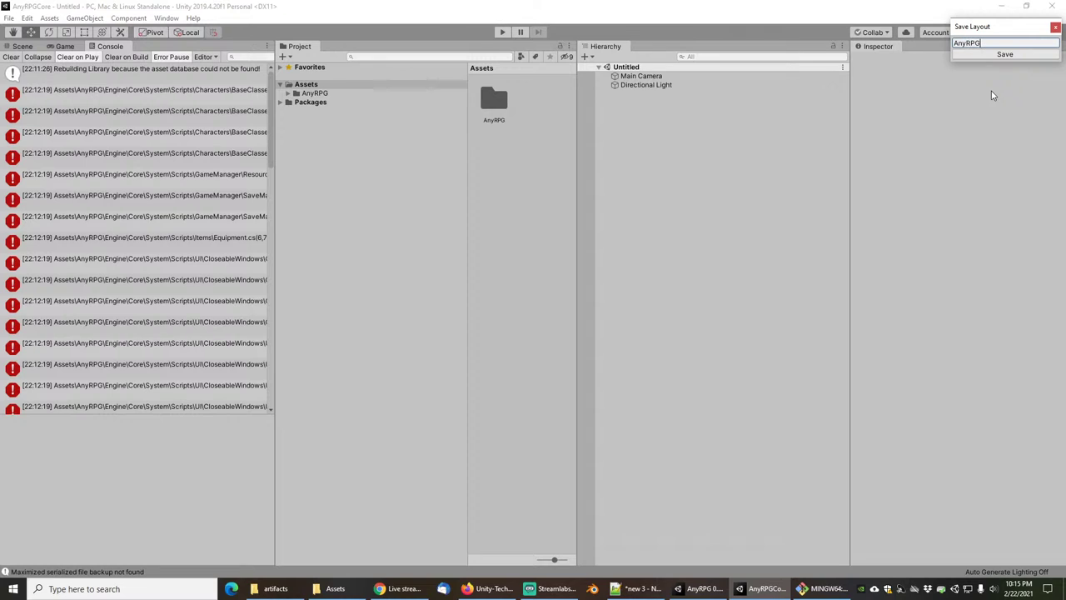
click(1000, 55)
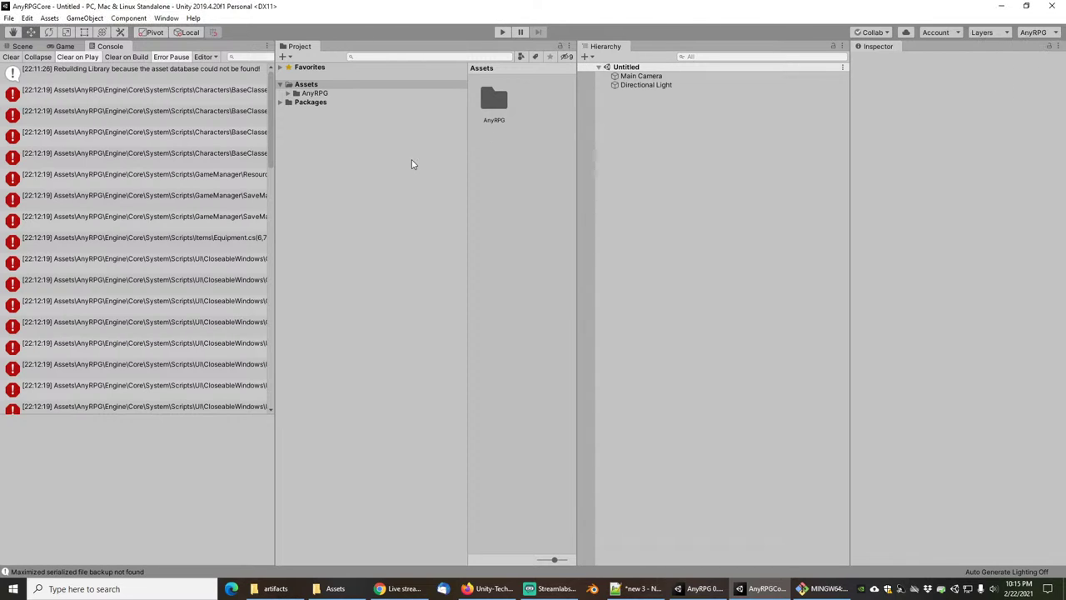
ctrl+scroll(484, 72, down, 4)
key(alt+Tab)
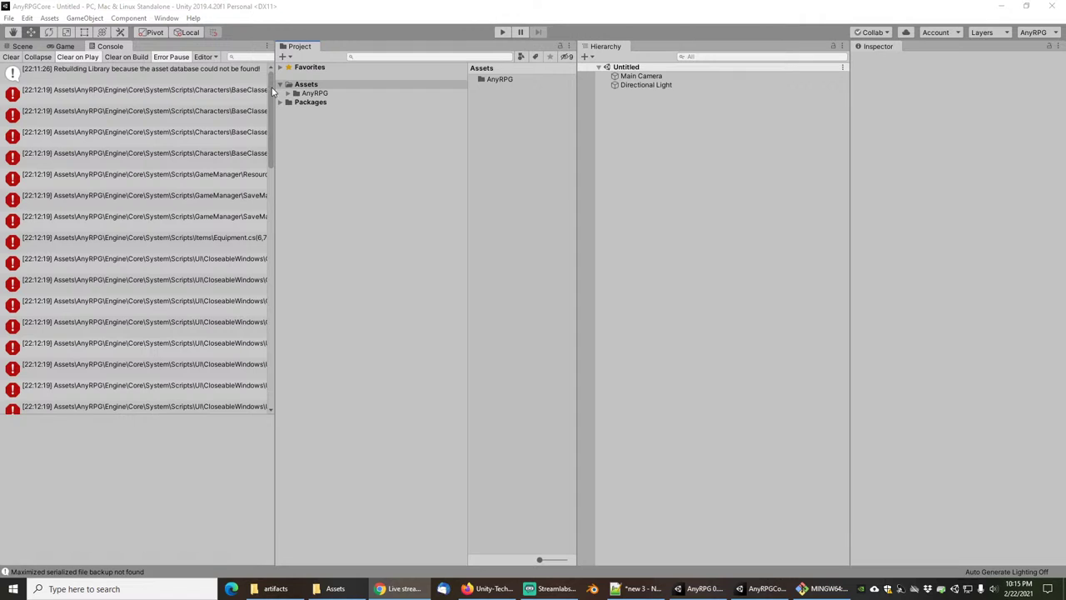
Import the TMP Essential Resources, excluding LiberationSans SDF.asset from the AnyRPG folder.
click(169, 18)
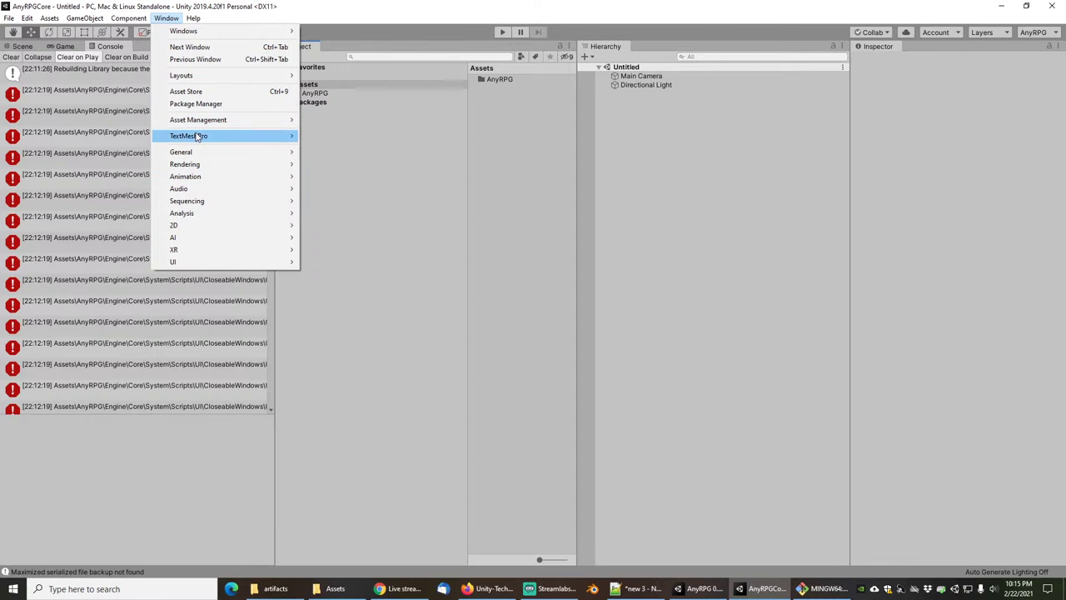
mouse_move(199, 138)
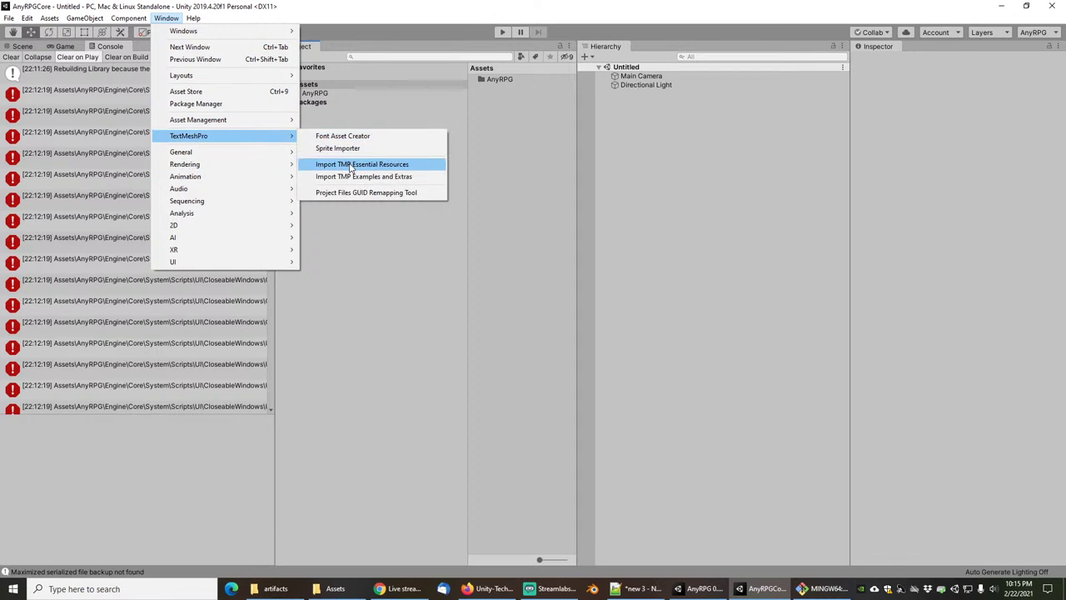
click(370, 166)
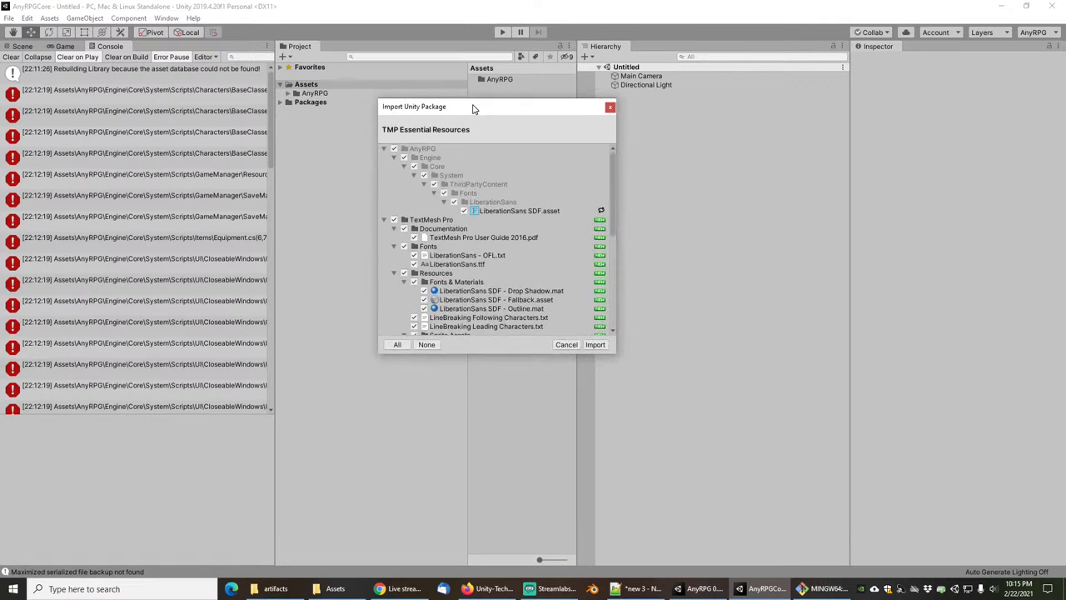
click(445, 213)
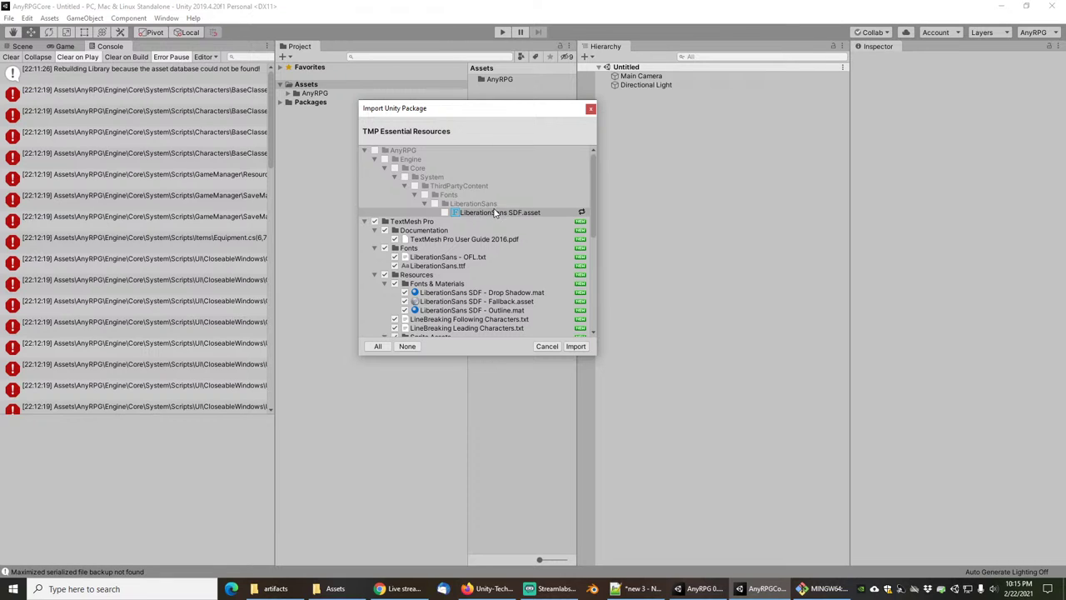
click(575, 347)
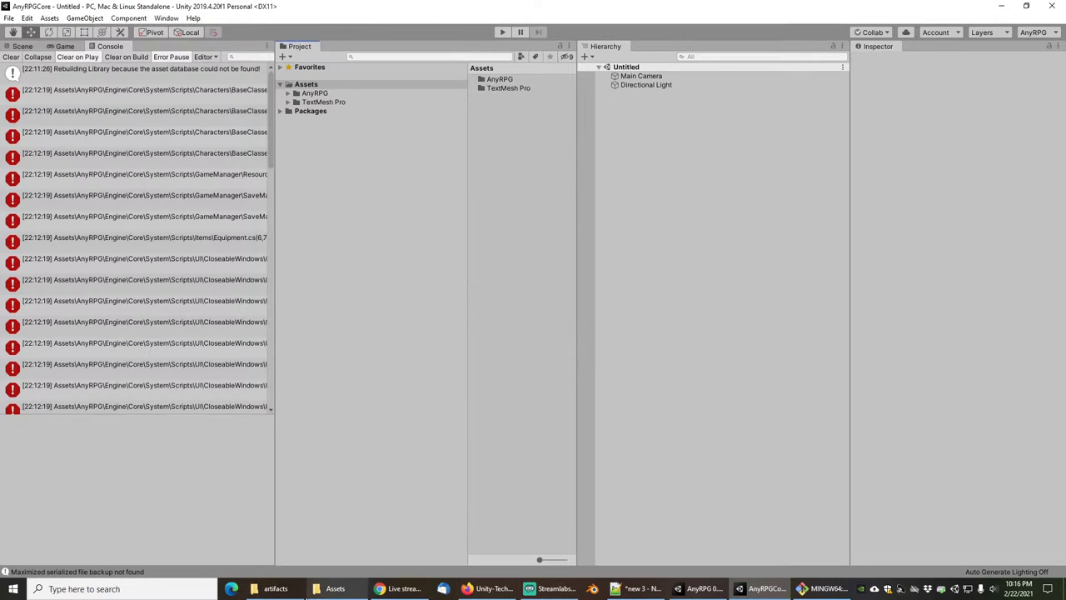
Copy the NavMeshComponents folder from the NavMeshComponents-2019.3 Assets folder in File Explorer into the Unity project's Assets, and move the Explorer window away.
click(333, 595)
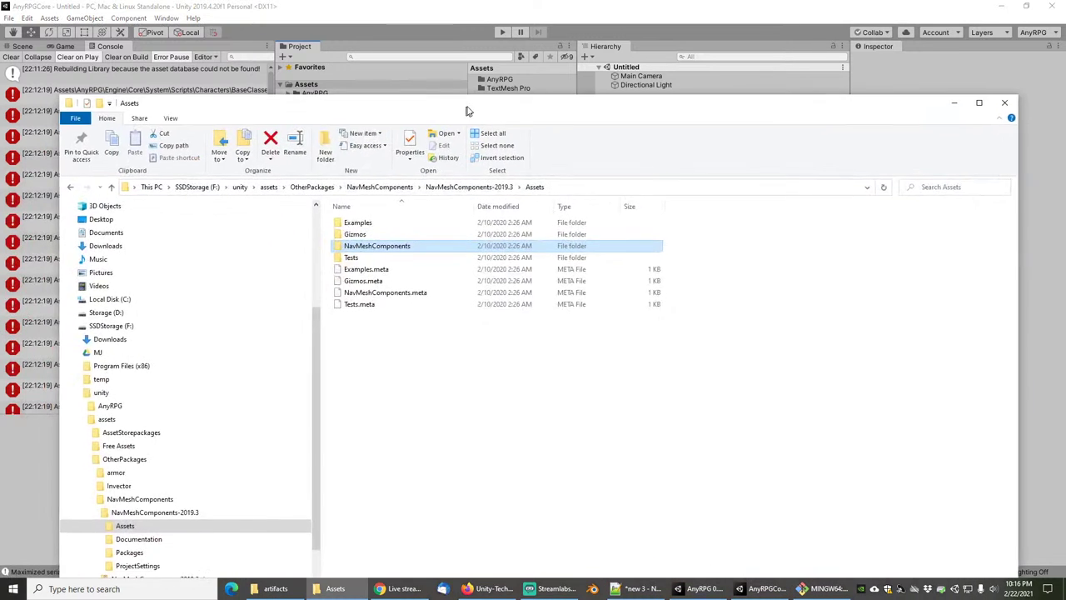
drag(469, 99, 606, 272)
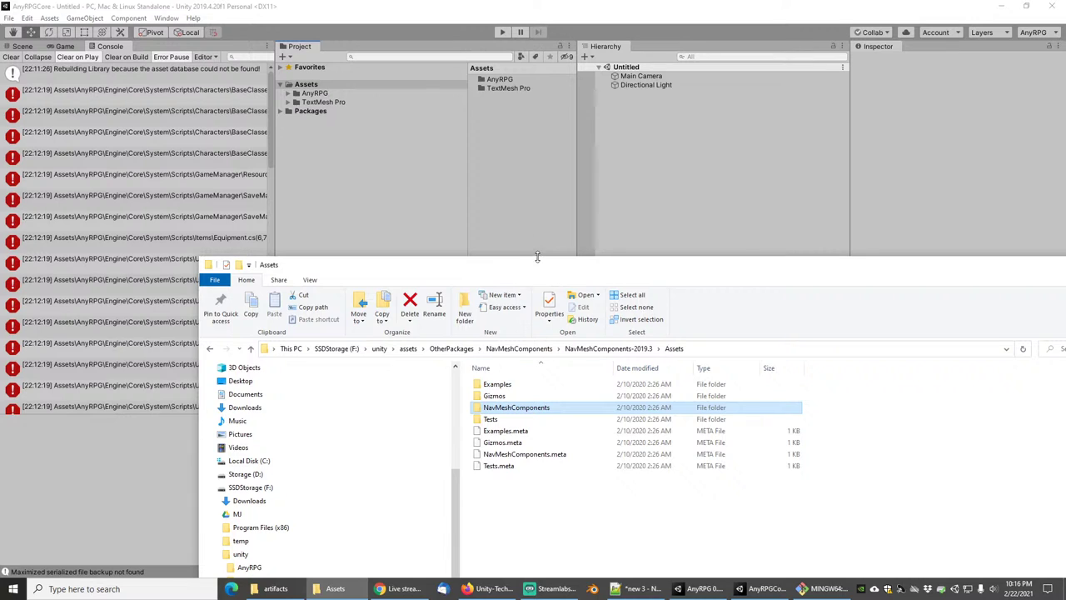
drag(540, 264, 550, 351)
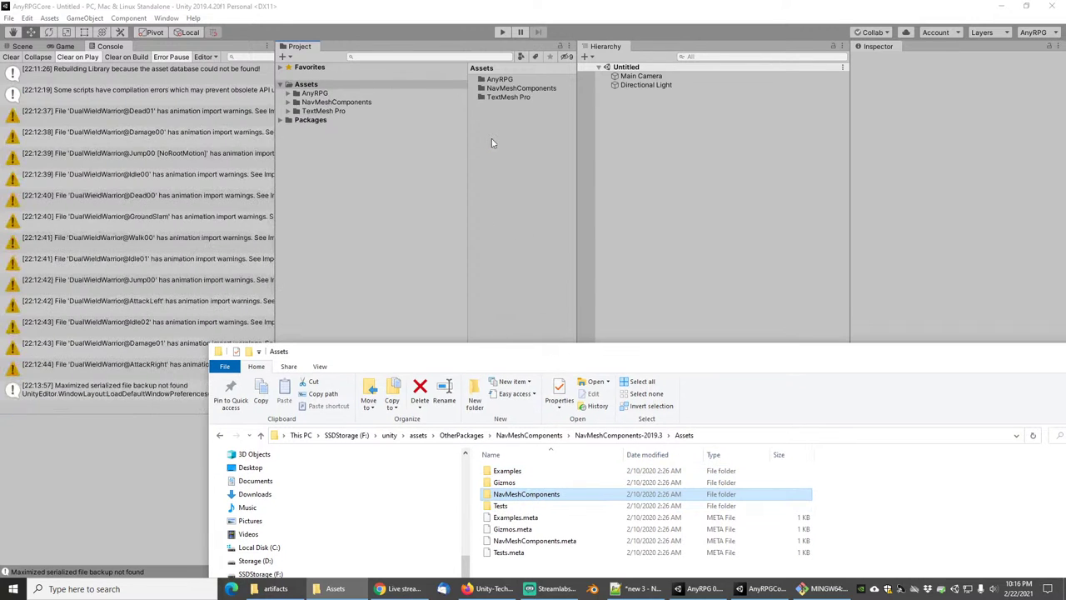
drag(755, 356, 0, 169)
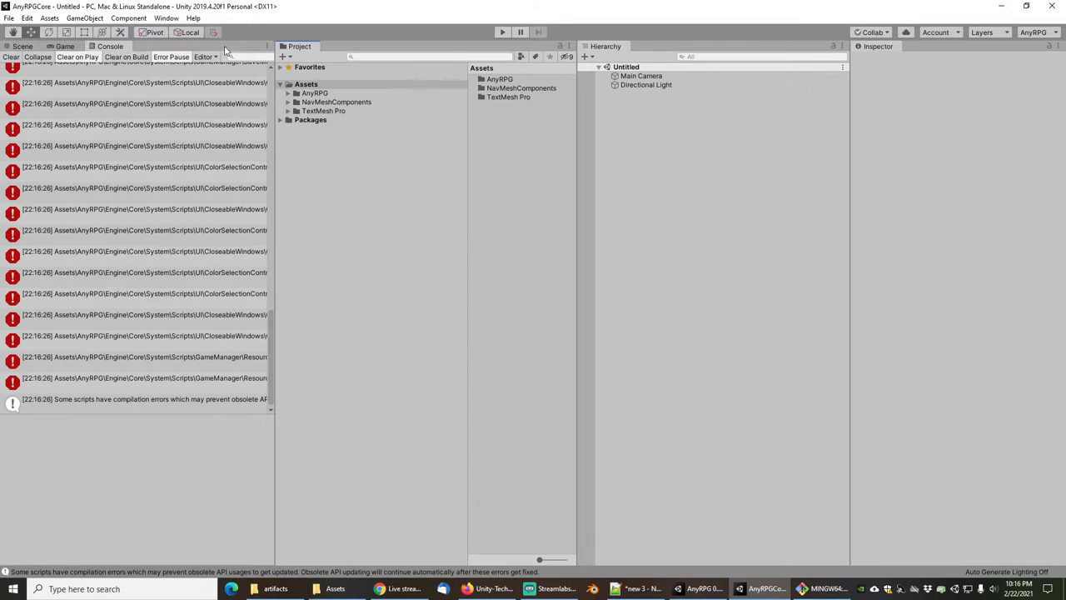
Find UMA 2 - Unity Multipurpose Avatar in the Package Manager by searching for "avatar" and import all of its contents.
click(166, 18)
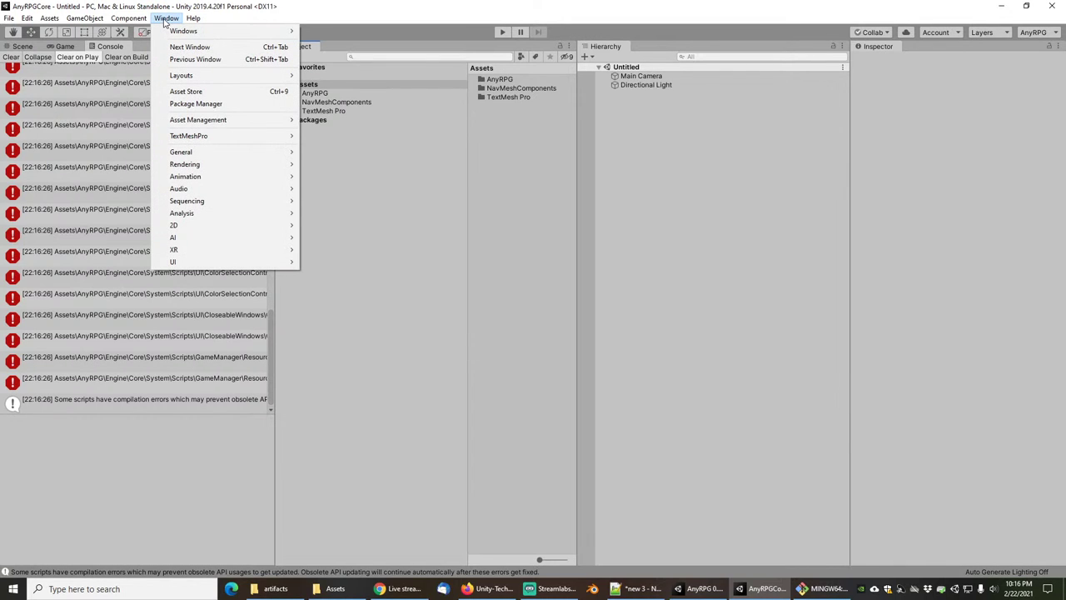
click(200, 103)
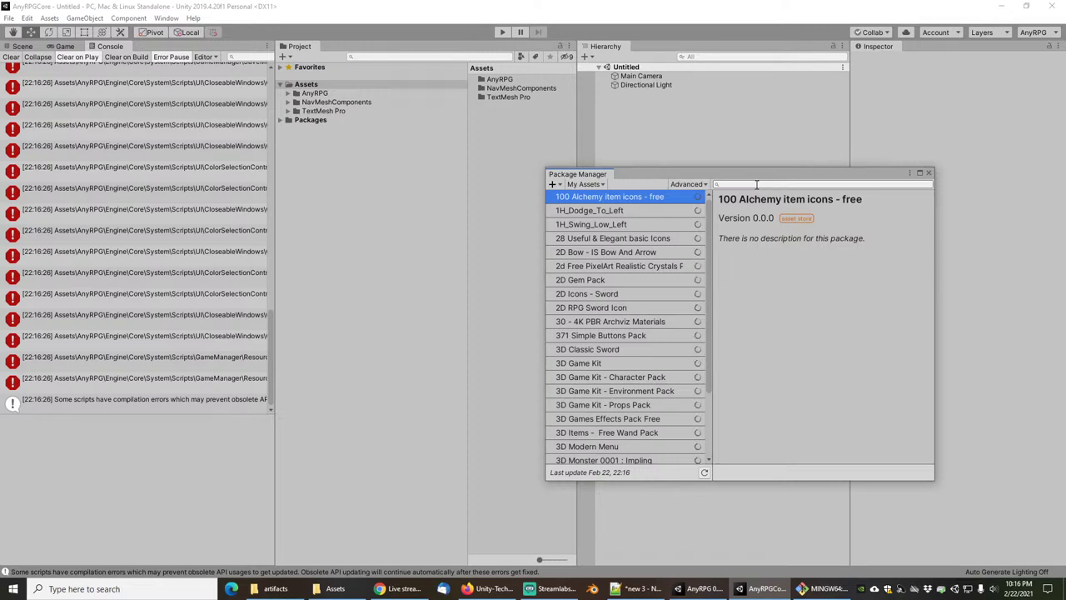
text(avatar)
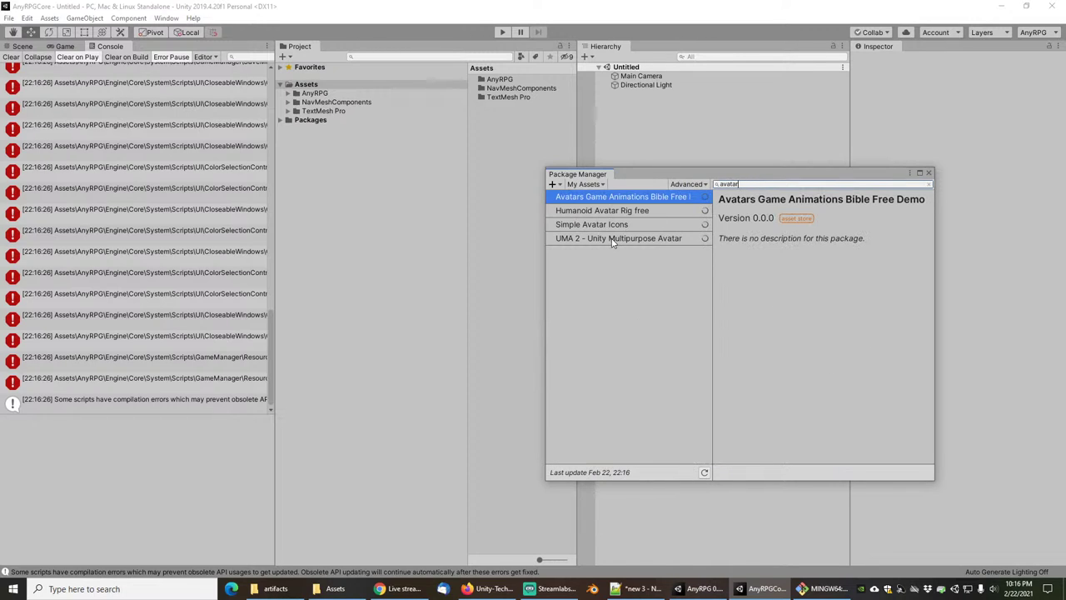
click(613, 239)
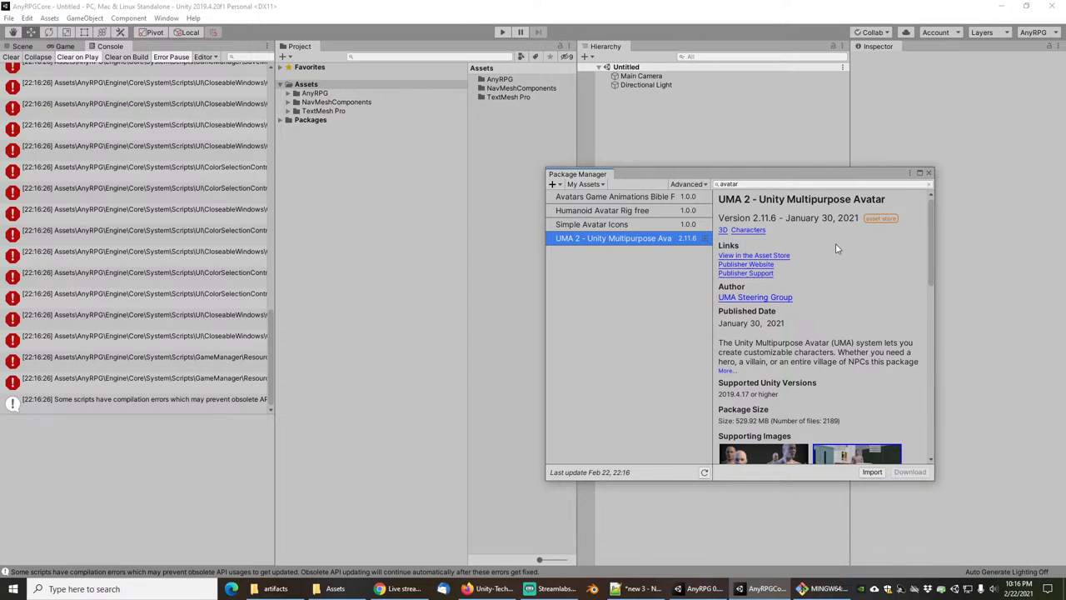
click(614, 225)
click(621, 242)
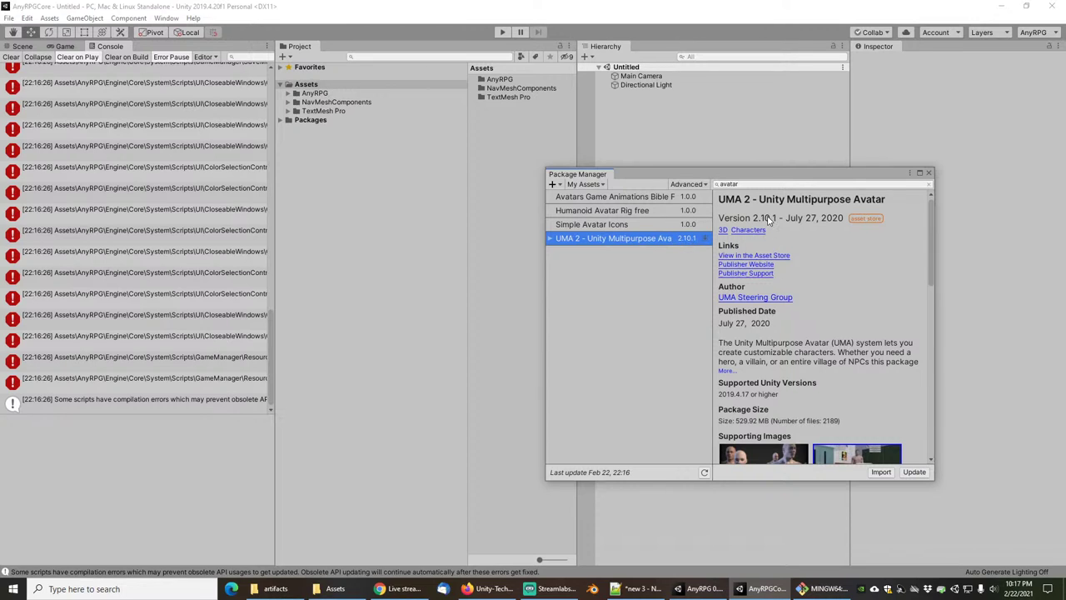
click(882, 473)
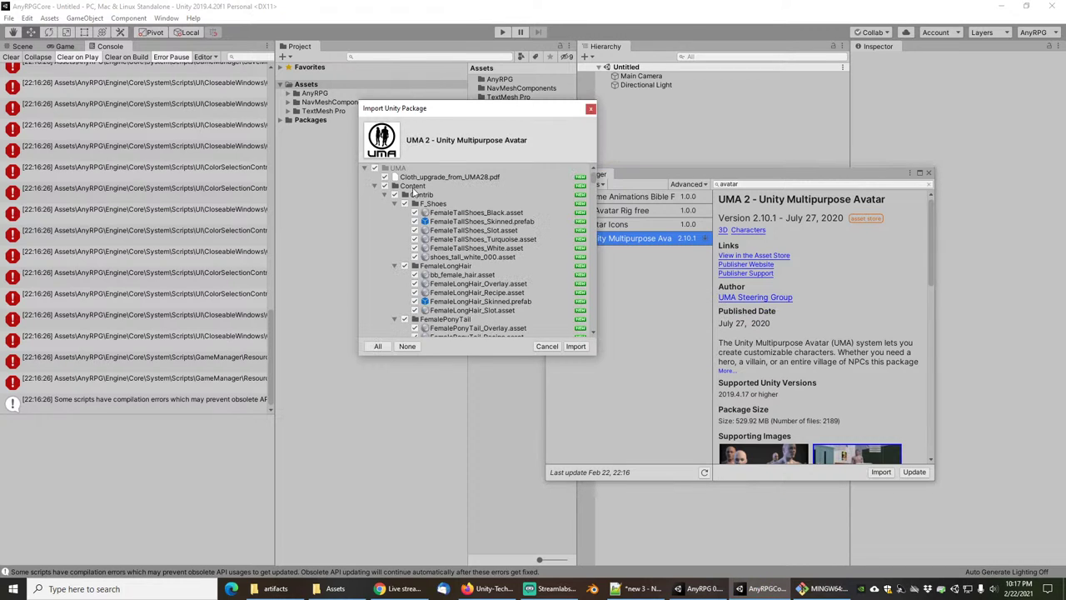
click(576, 345)
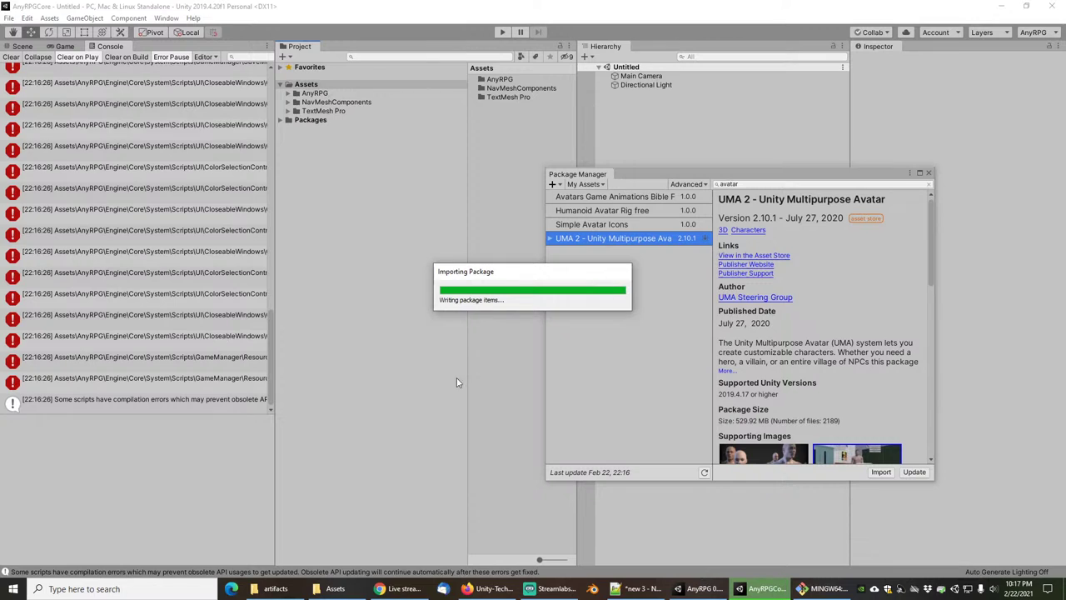
View the engine package in the artifacts folder and review the Unity Package downloads on the AnyRPG Downloads page in Firefox.
mouse_move(709, 592)
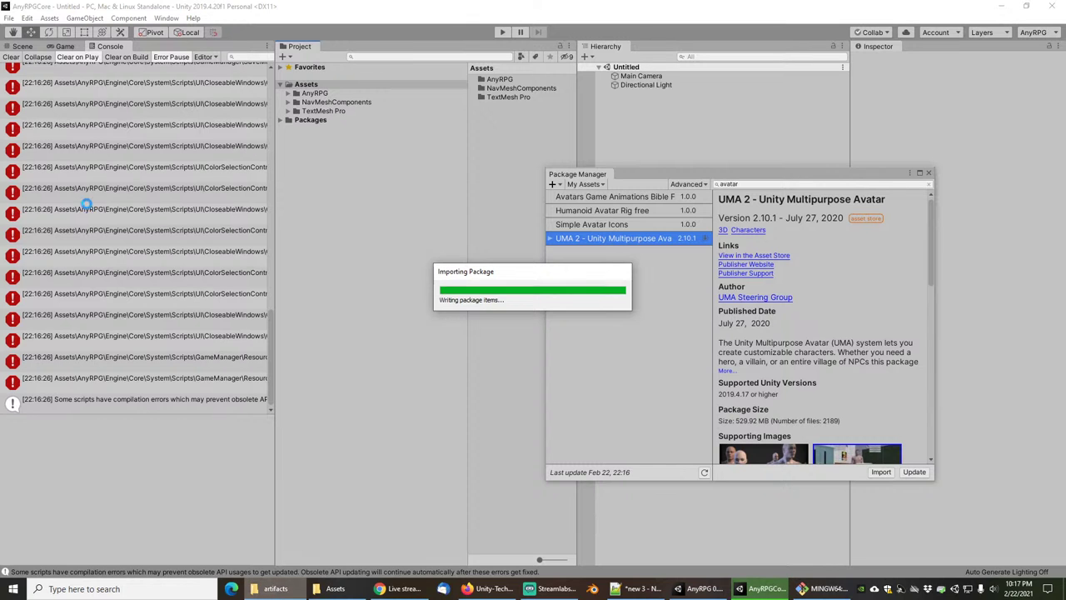
click(276, 589)
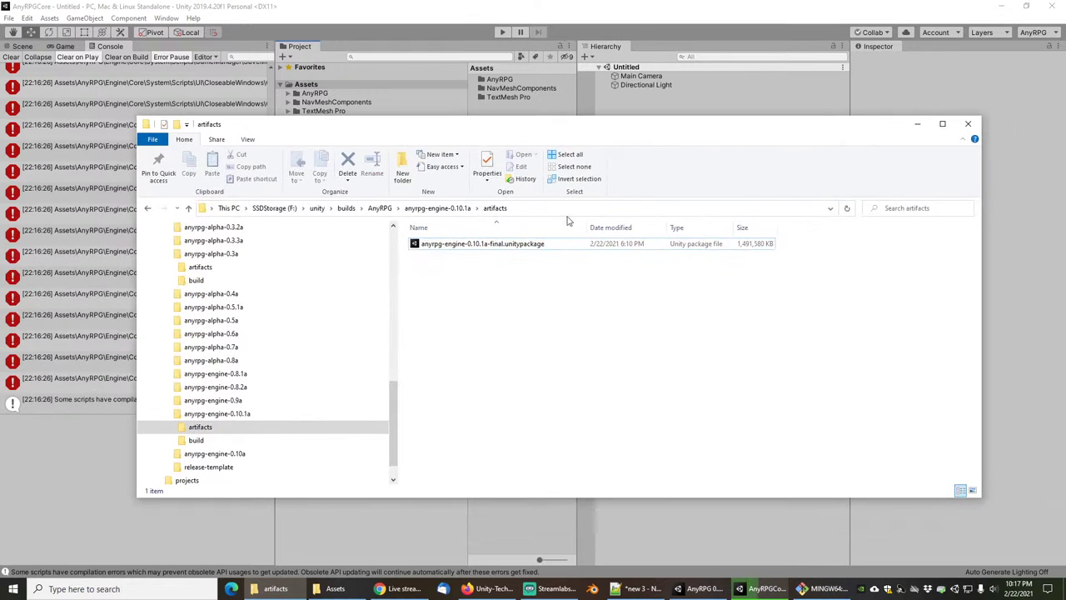
click(488, 590)
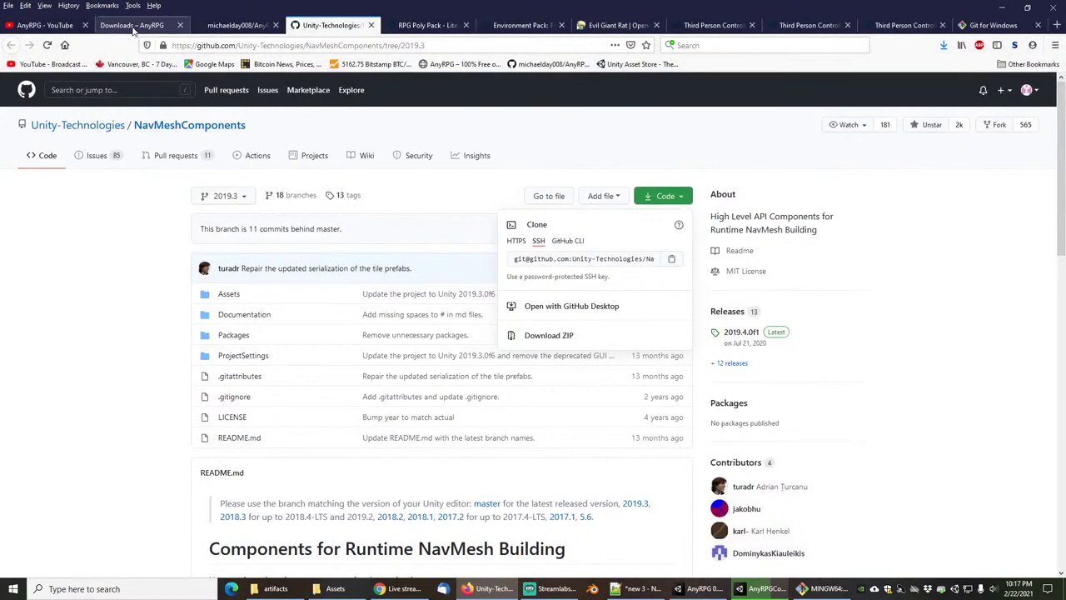
click(131, 27)
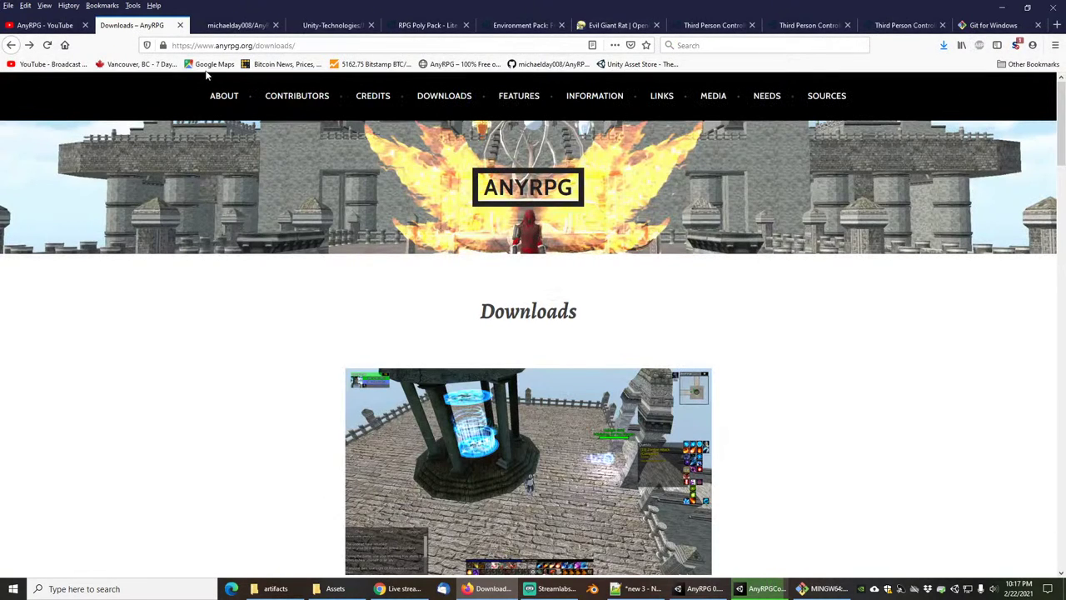
scroll(329, 391, down, 10)
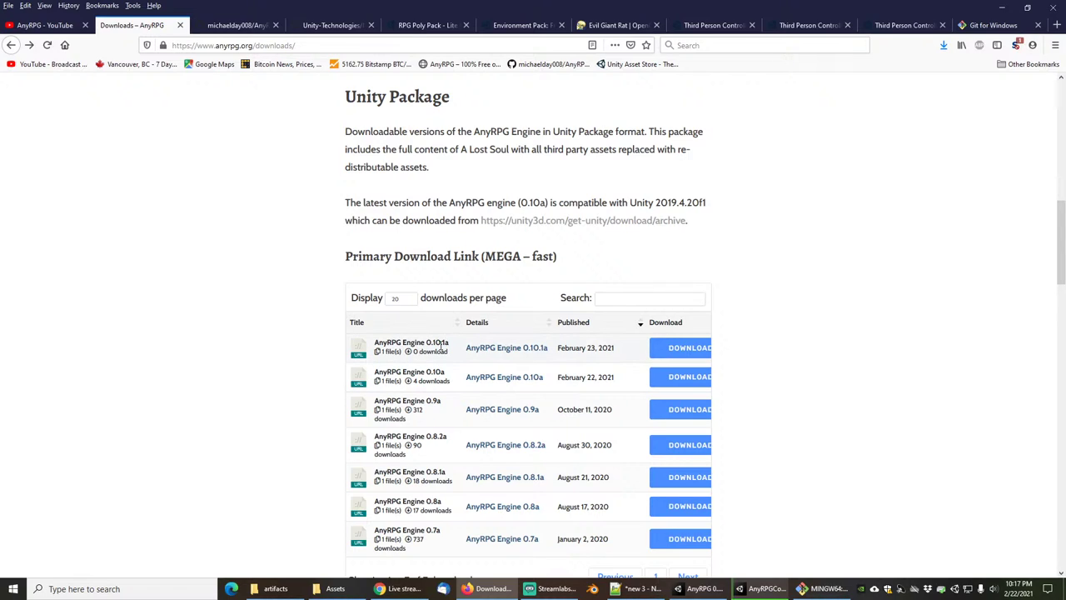
scroll(284, 257, up, 3)
scroll(284, 257, up, 5)
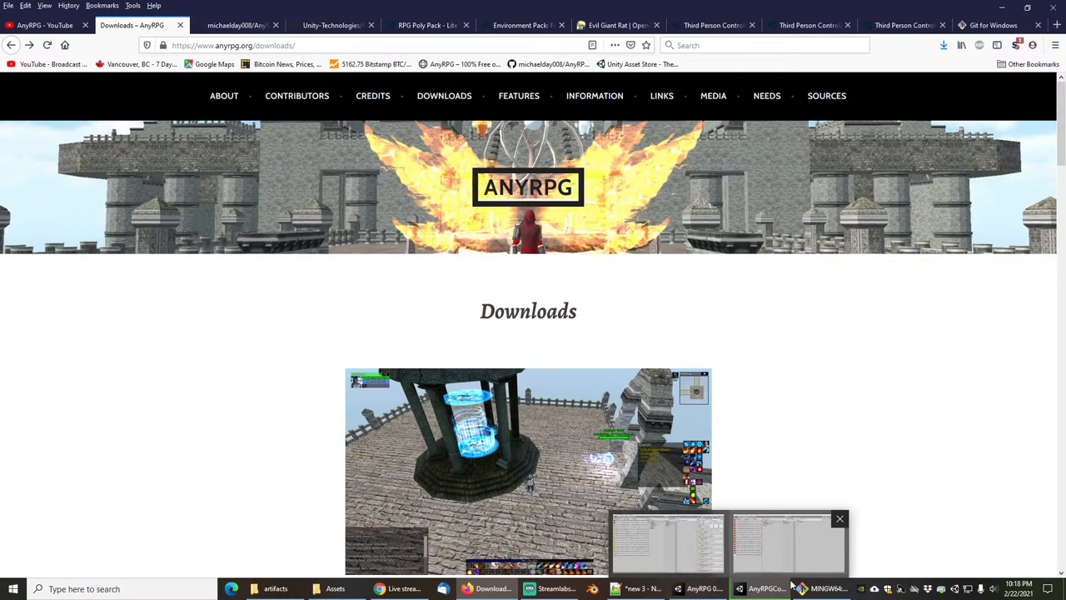
Switch to Unity Hub and create a 3D project with Unity 2019.4.20f1 in F:\unity\projects, keeping the default project name.
click(958, 589)
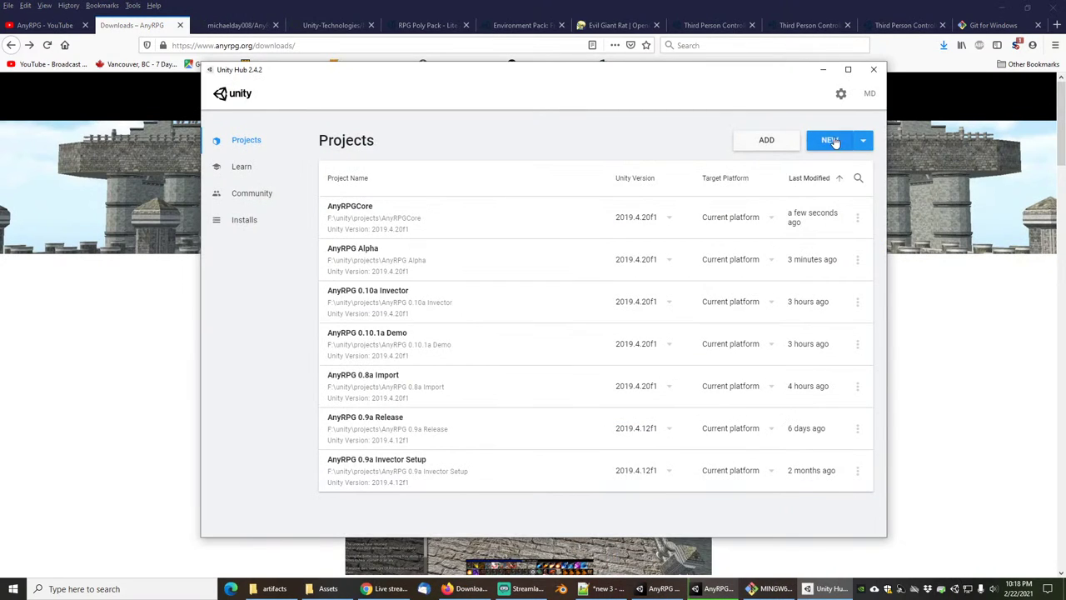
click(866, 142)
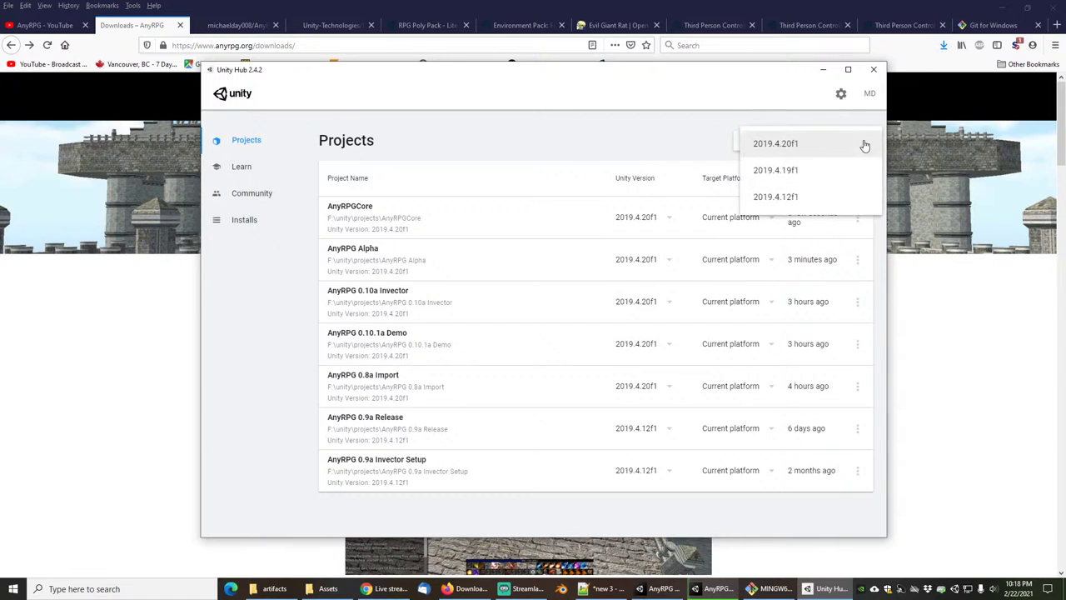
click(778, 145)
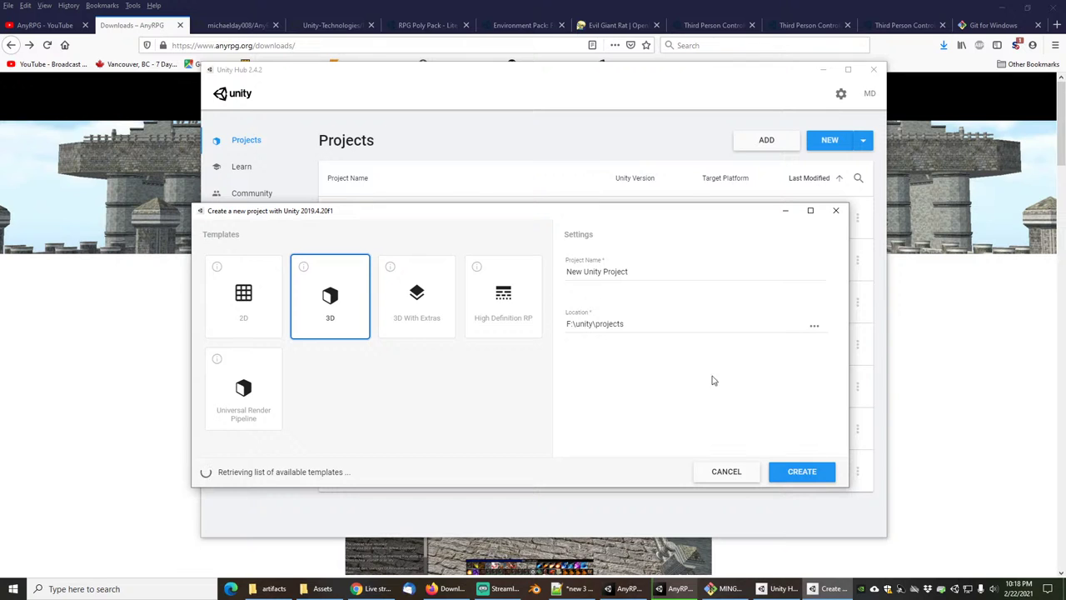
click(805, 472)
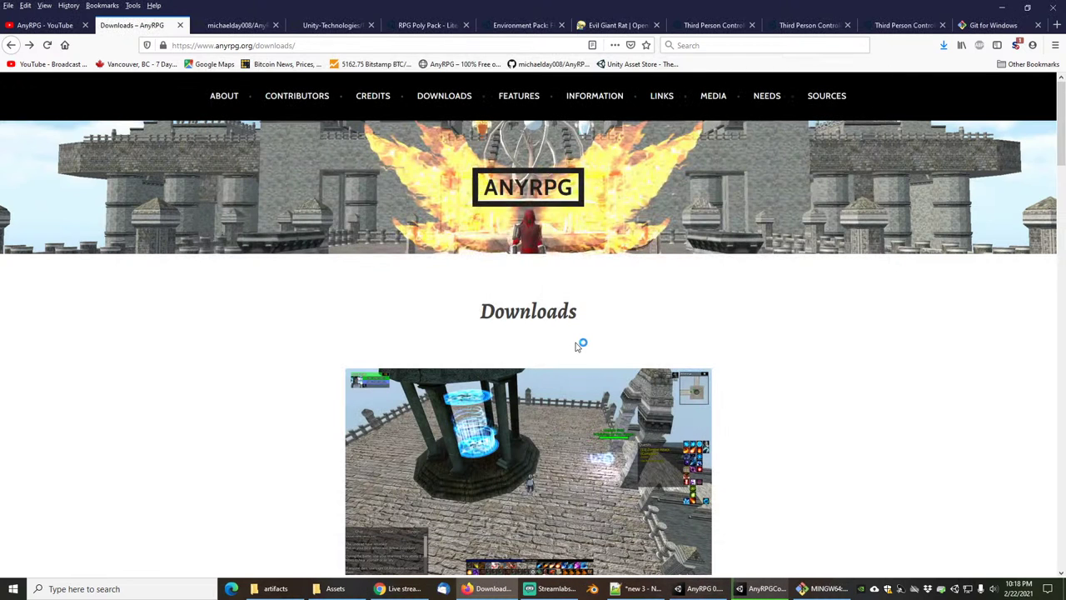
Clear Firefox and the artifacts File Explorer window out of the way and maximize the New Unity Project editor.
click(1006, 7)
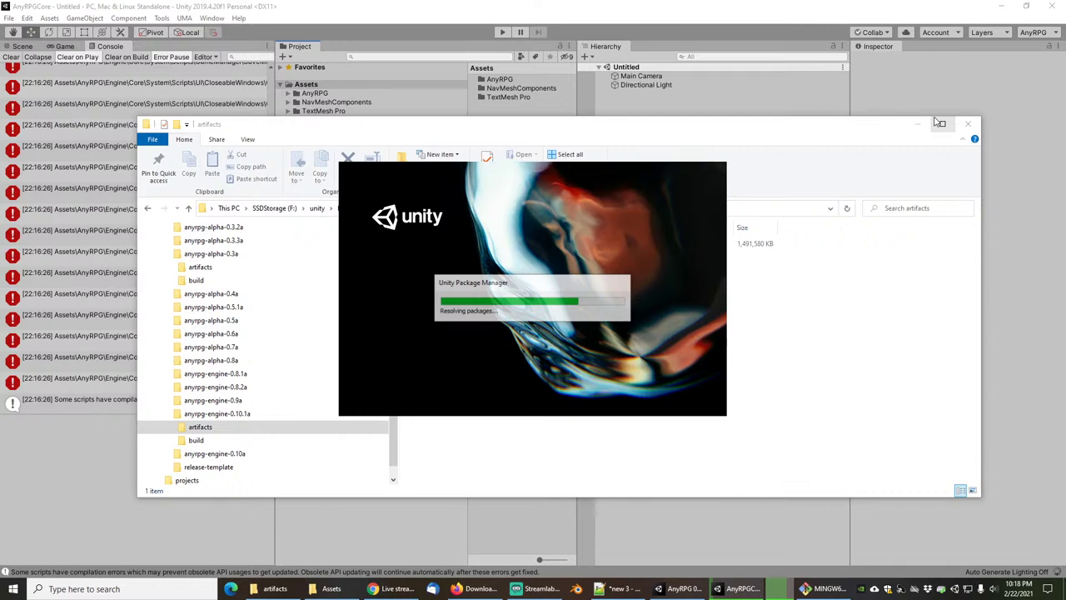
click(932, 123)
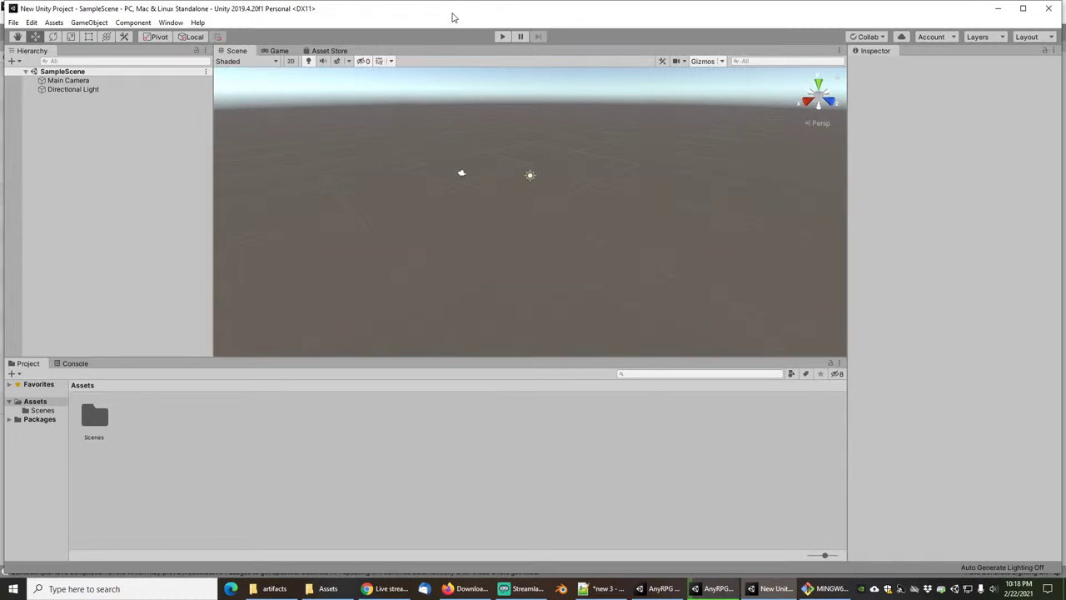
double_click(446, 9)
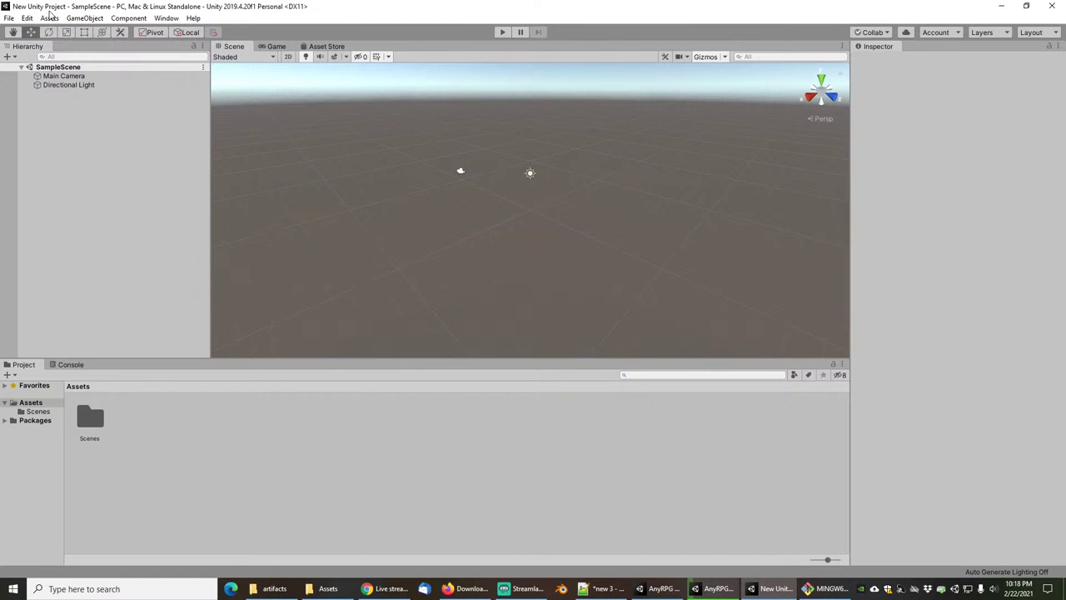
Set the Api Compatibility Level to .NET 4.x in the Player section of New Unity Project's Project Settings.
click(10, 19)
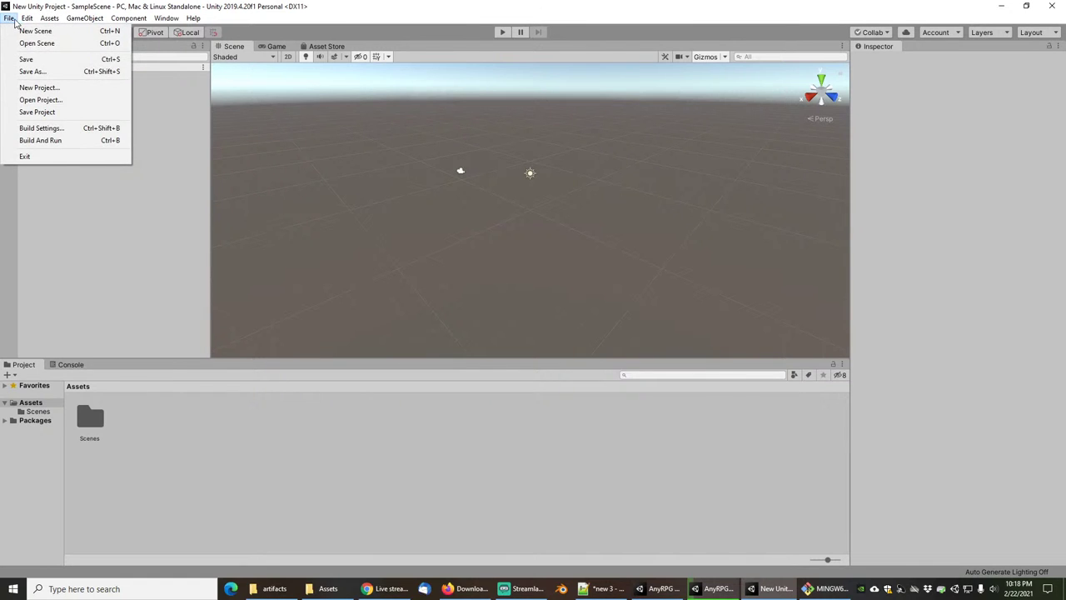
mouse_move(26, 23)
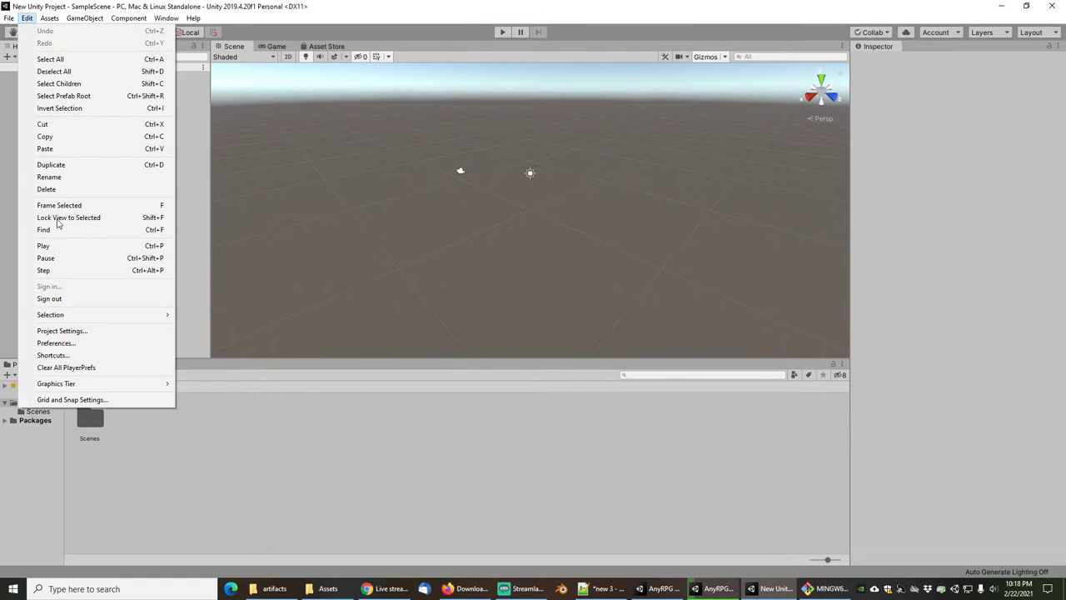
click(81, 332)
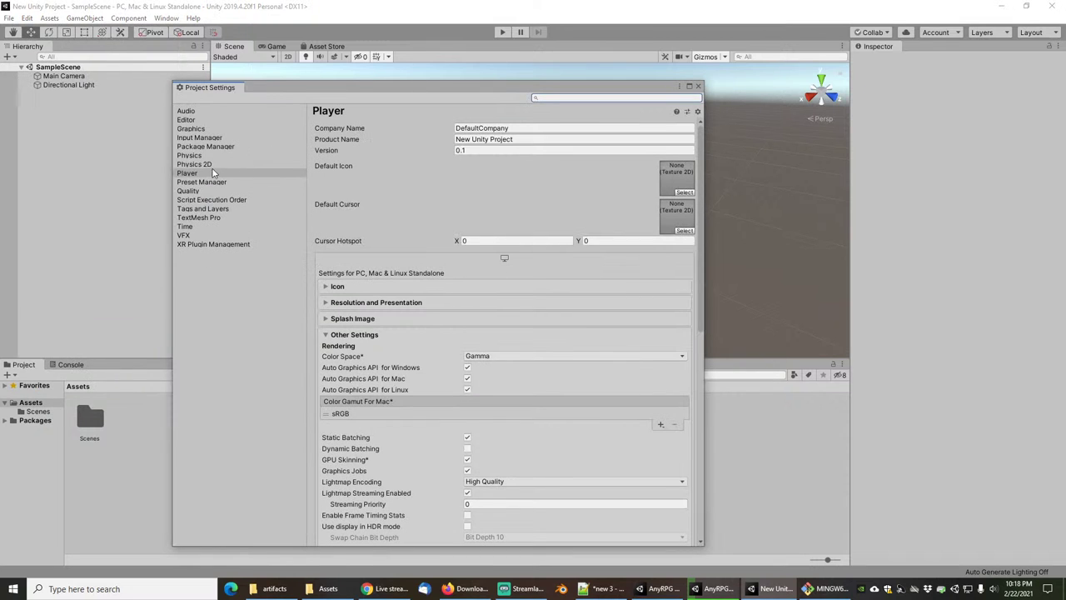
click(193, 173)
scroll(401, 299, down, 5)
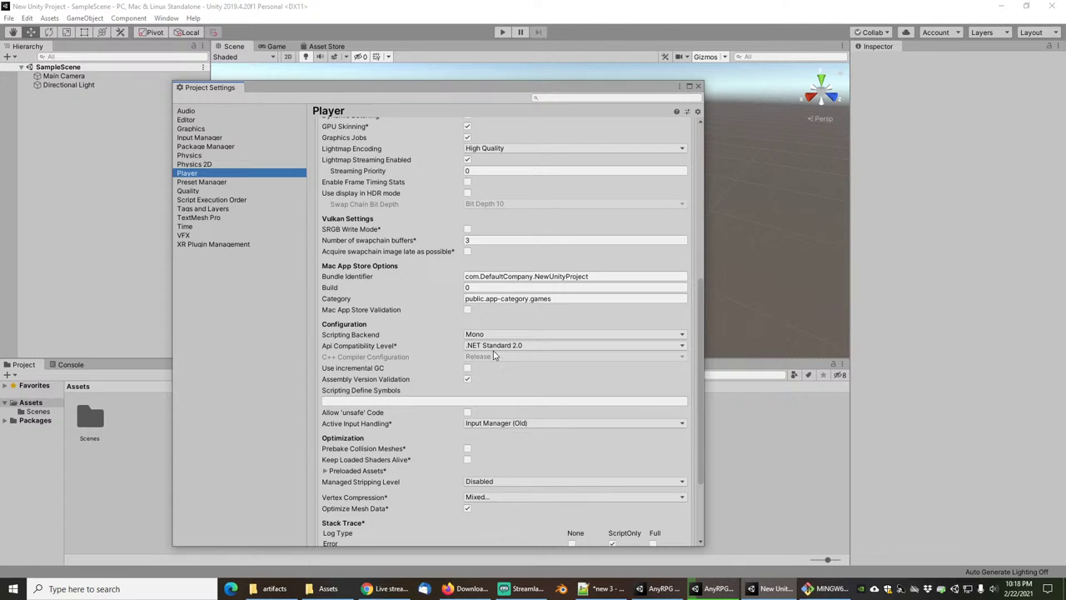
click(679, 350)
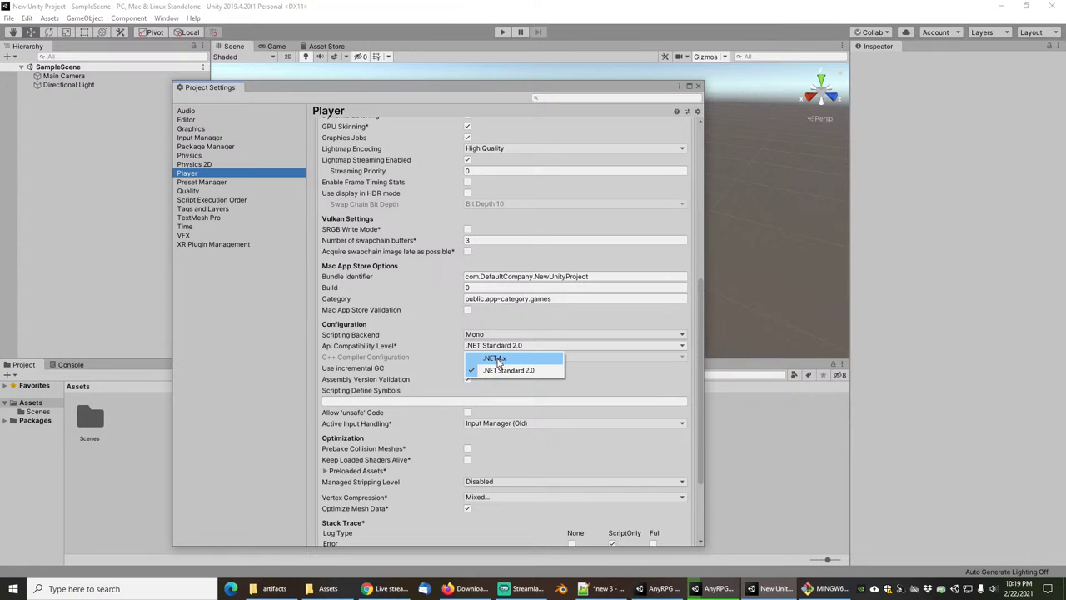
click(498, 359)
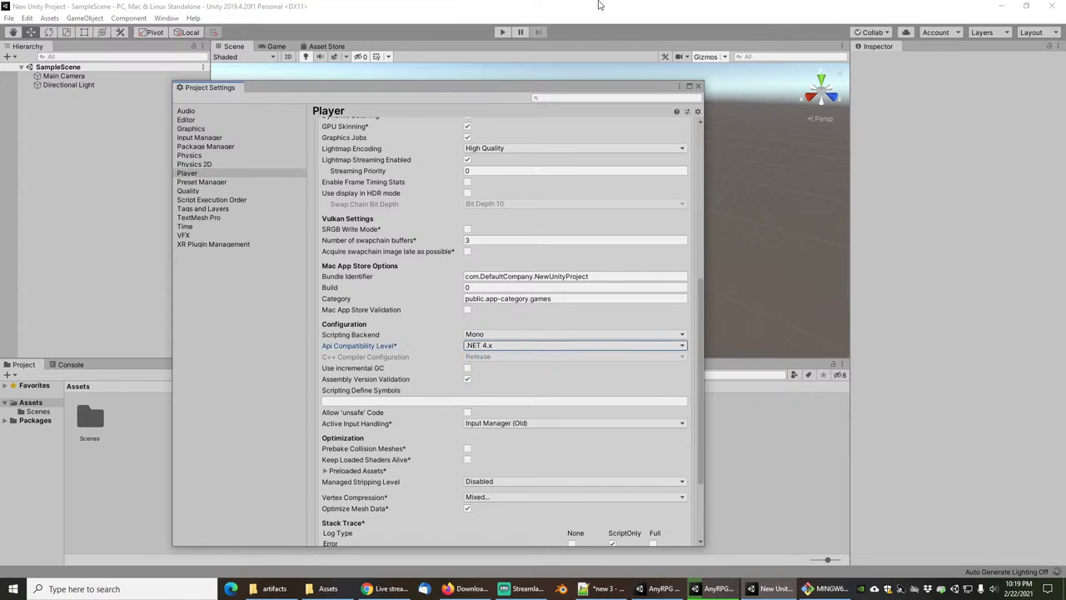
View the engine package in the artifacts folder, and close the Project Settings and the New Unity Project editor.
click(268, 591)
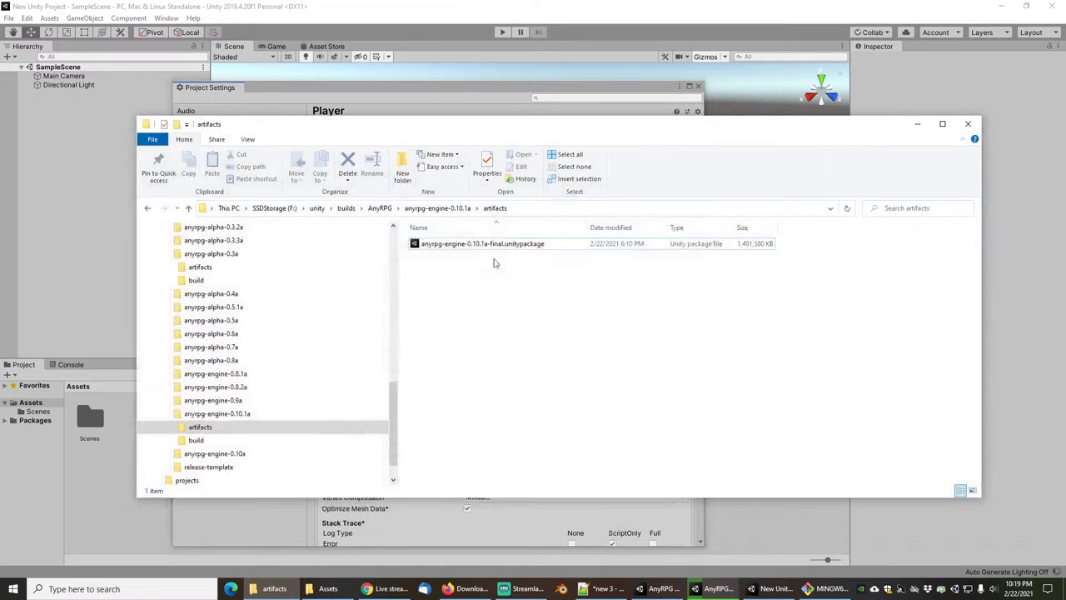
click(917, 123)
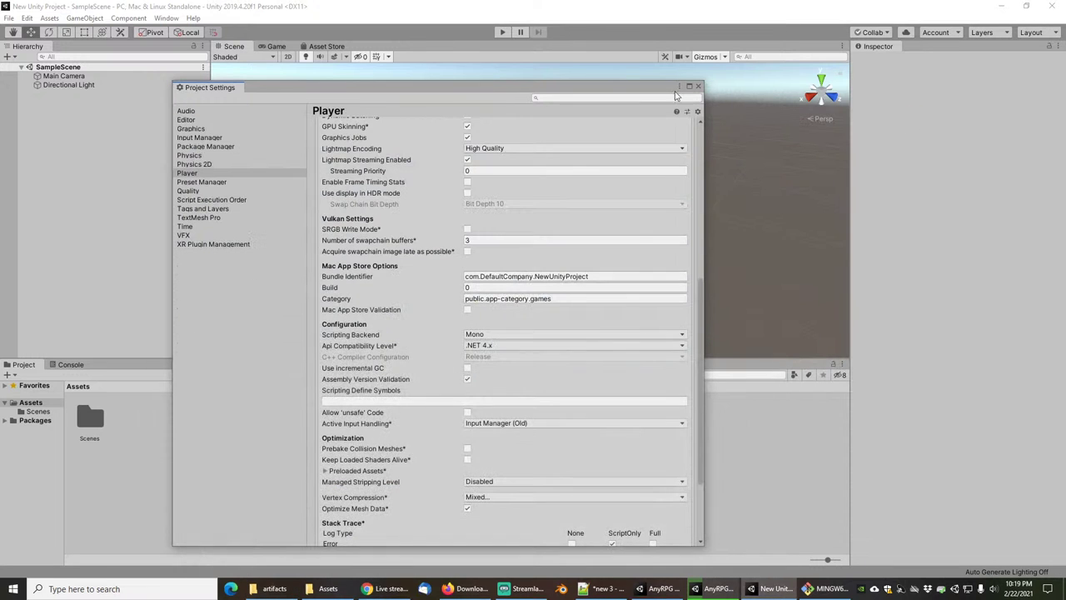
click(698, 86)
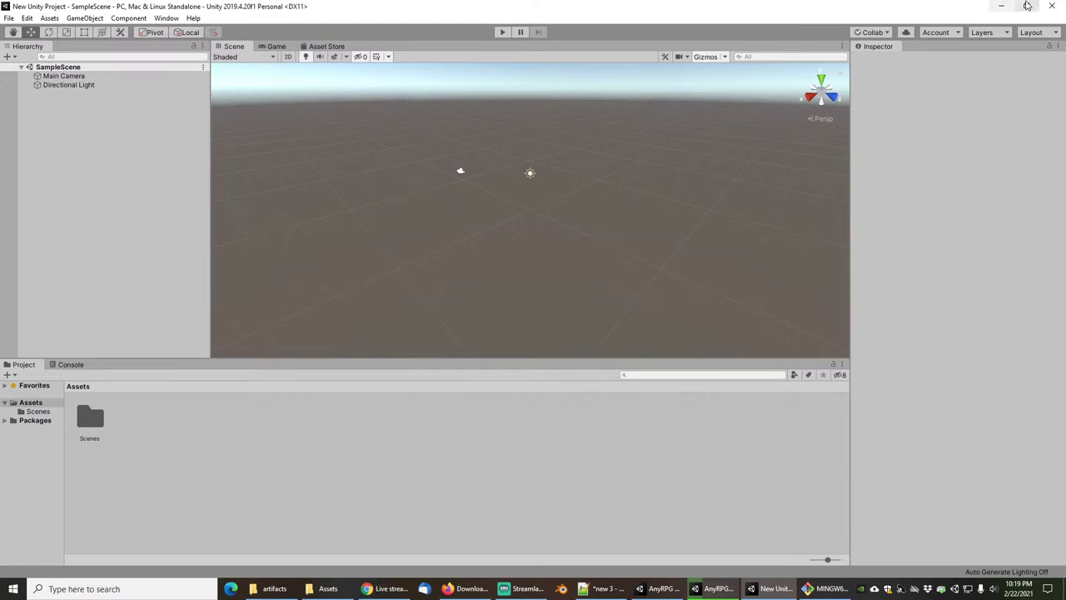
Switch to the AnyRPG 0.10.1a Demo project and examine its first console error and the Api Compatibility Level in its Player settings.
click(710, 589)
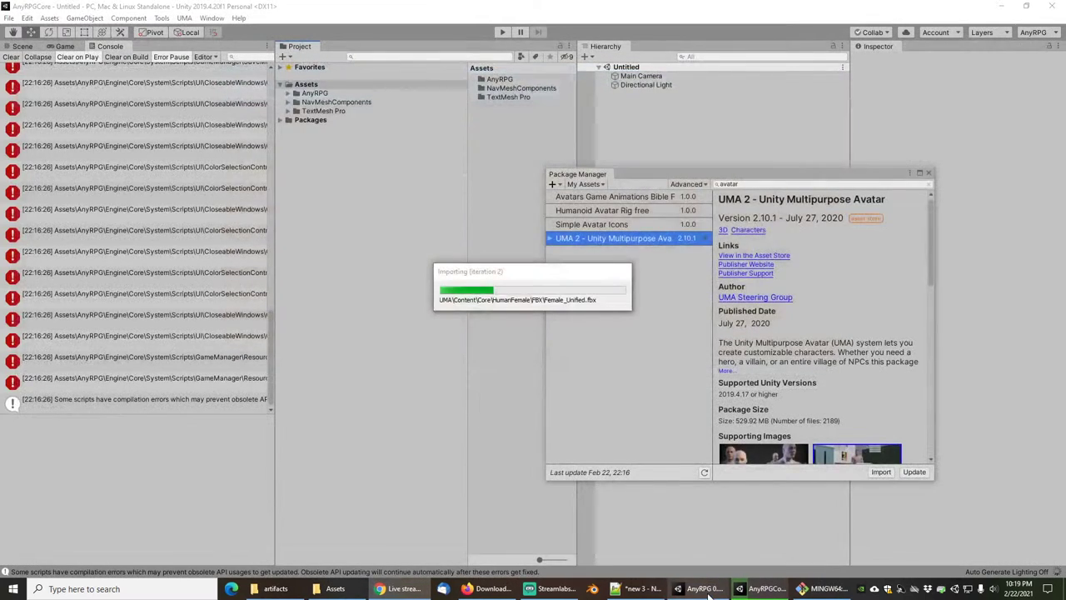
click(704, 589)
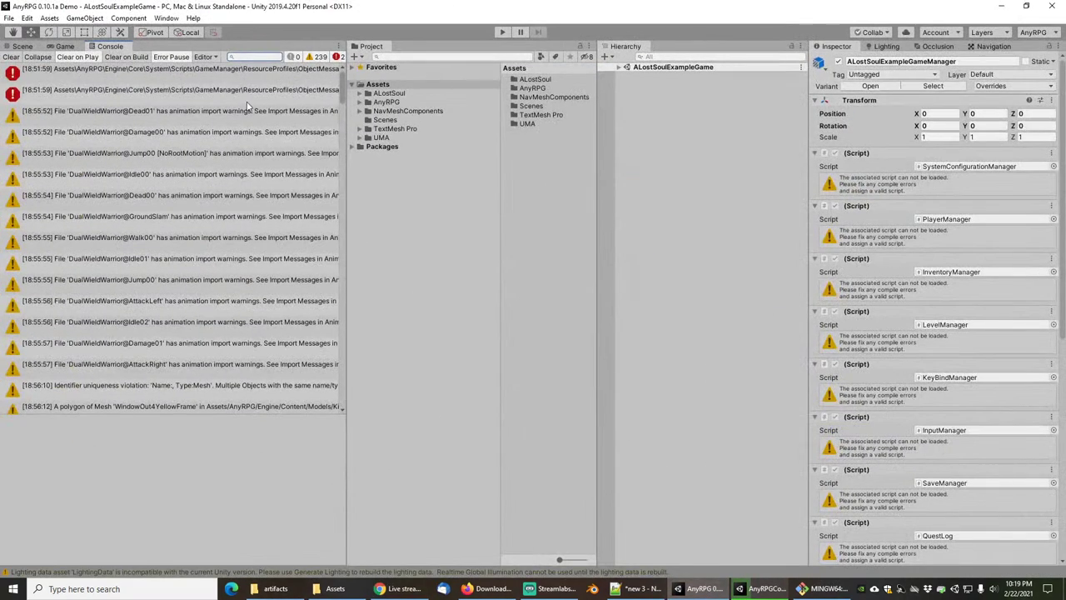
click(209, 71)
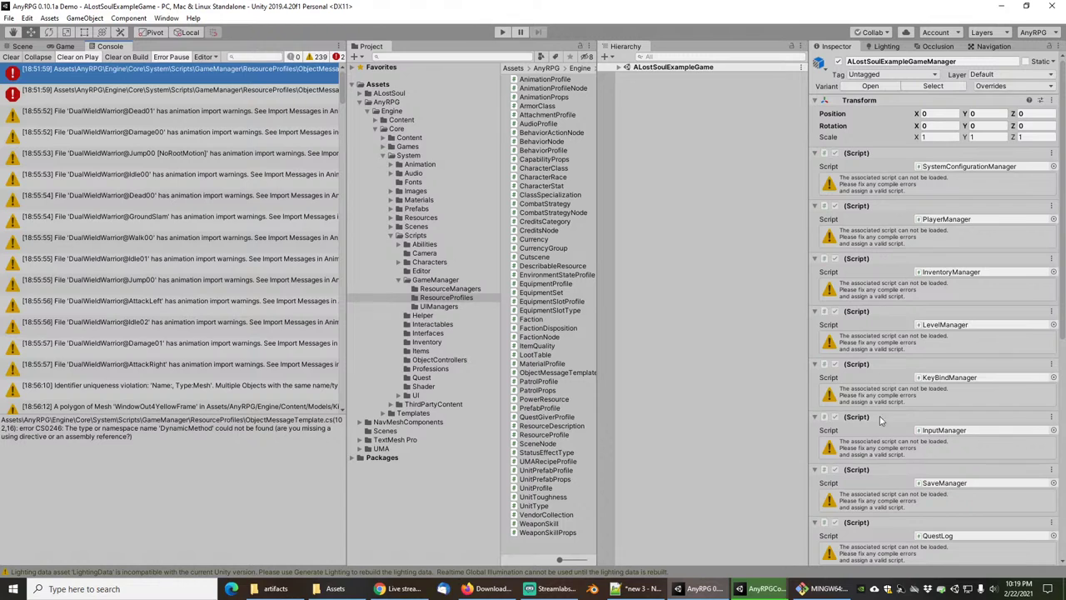
click(9, 19)
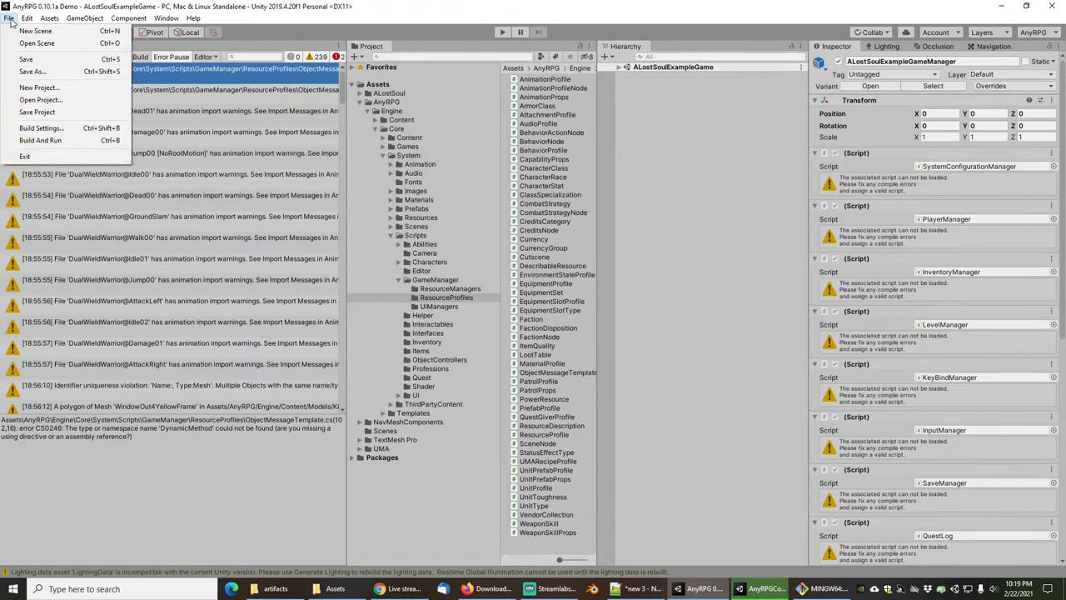
mouse_move(27, 18)
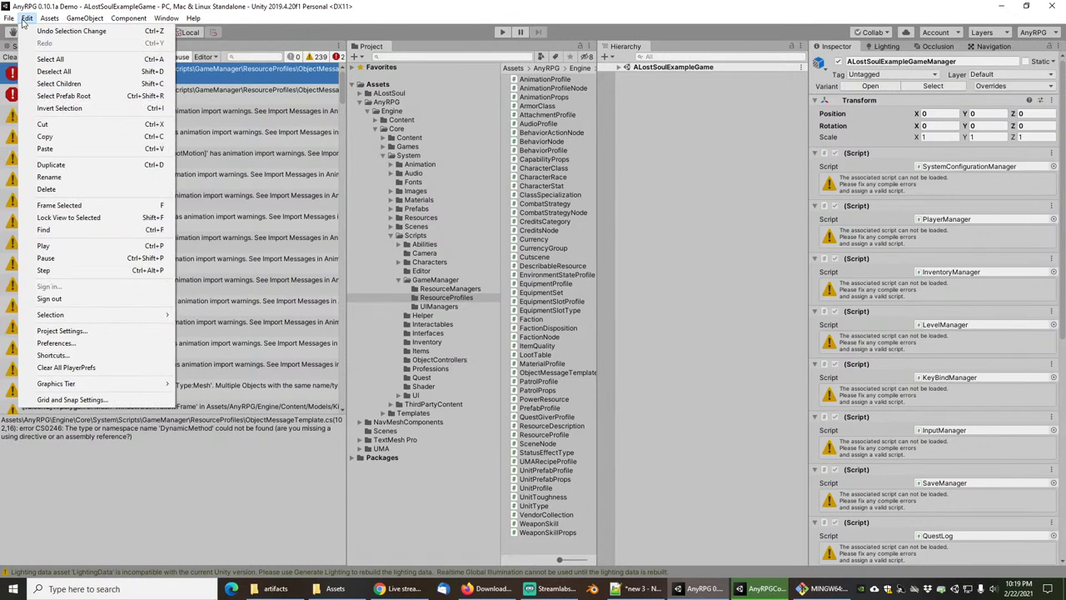
click(69, 333)
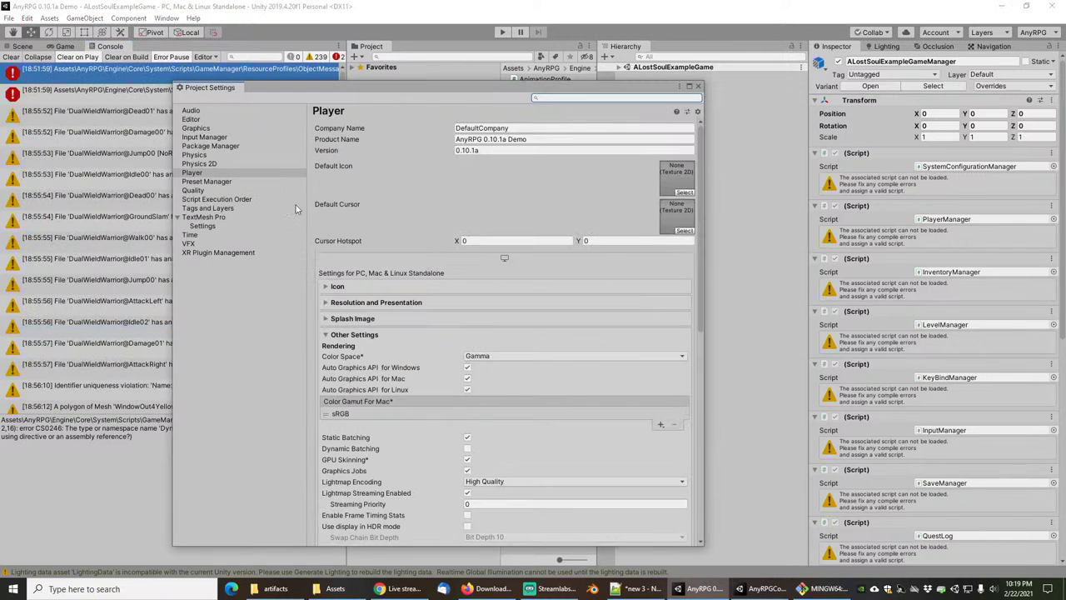
scroll(458, 440, down, 7)
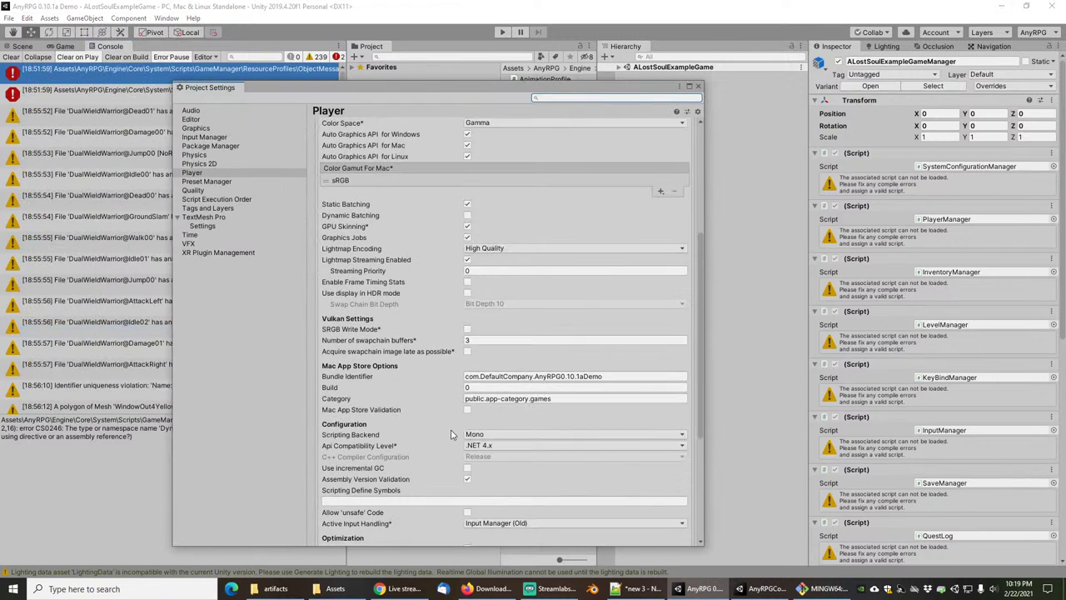
click(698, 86)
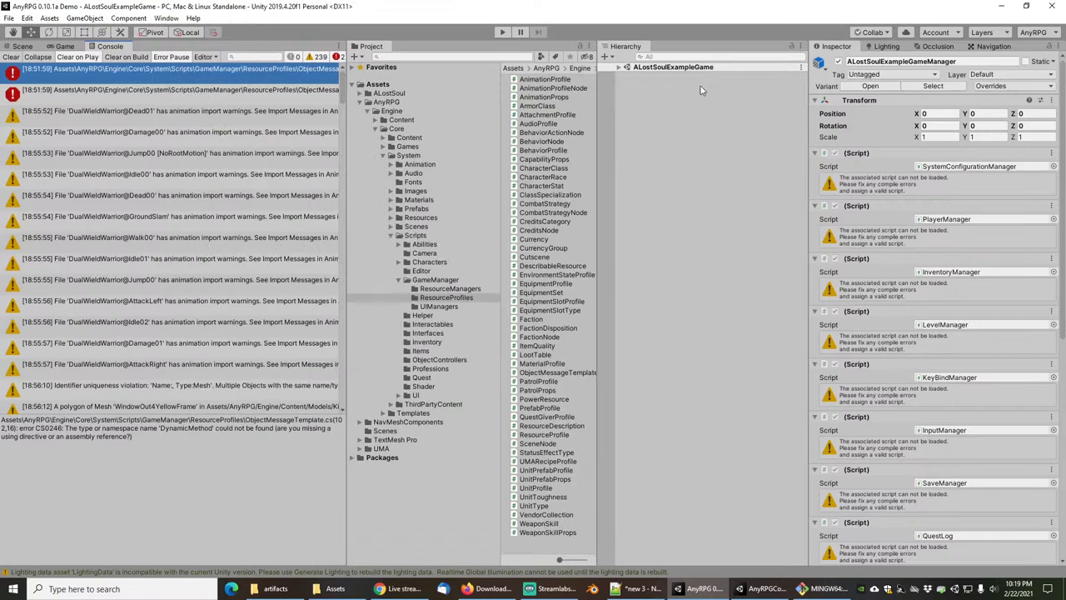
Close the AnyRPG 0.10.1a Demo project and reopen it from Unity Hub.
click(1055, 6)
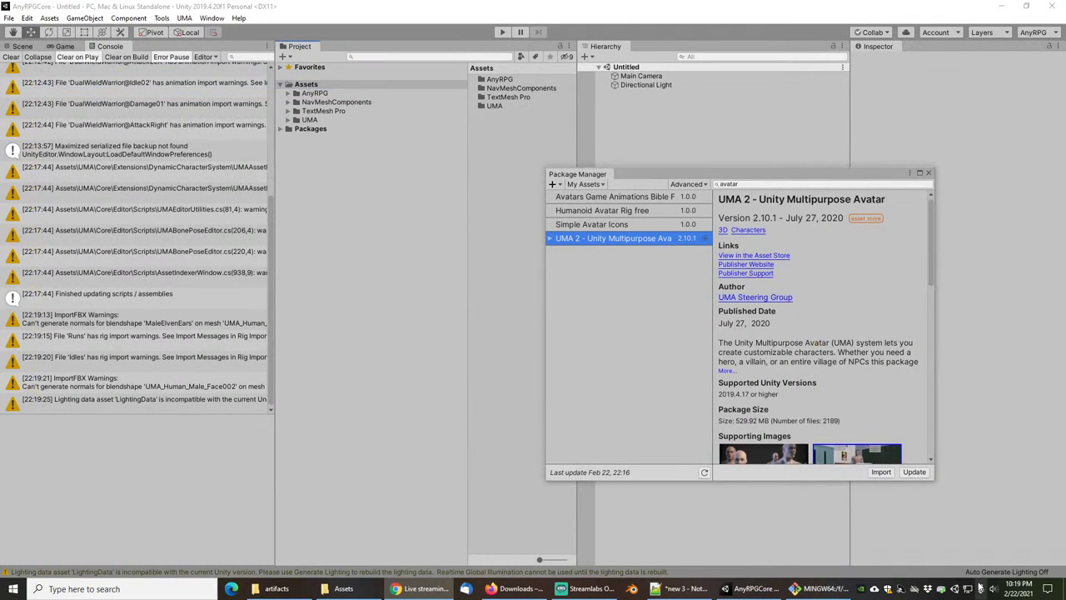
click(962, 590)
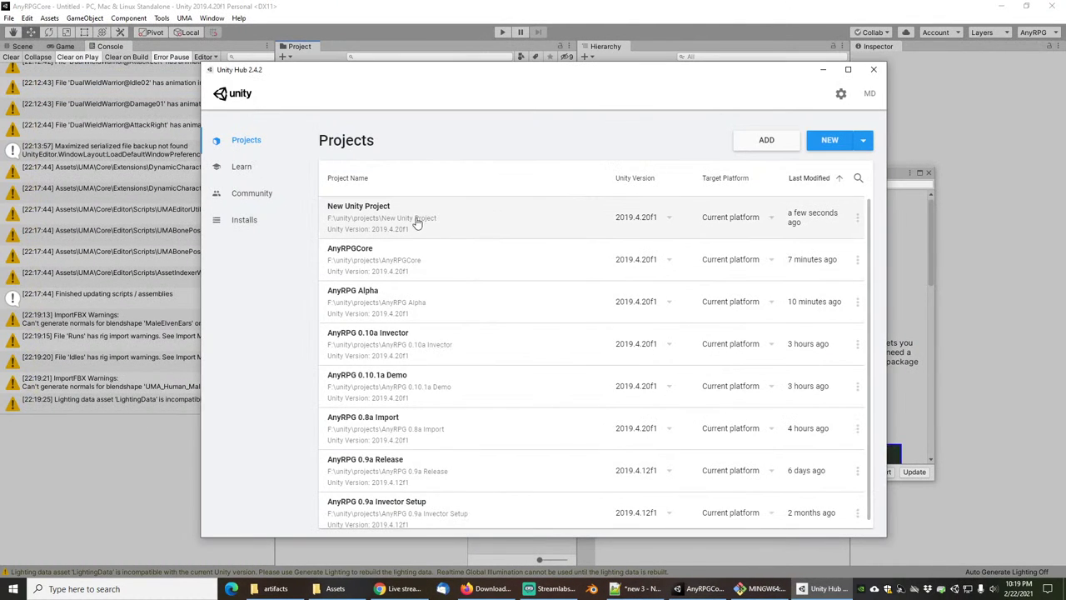
click(377, 394)
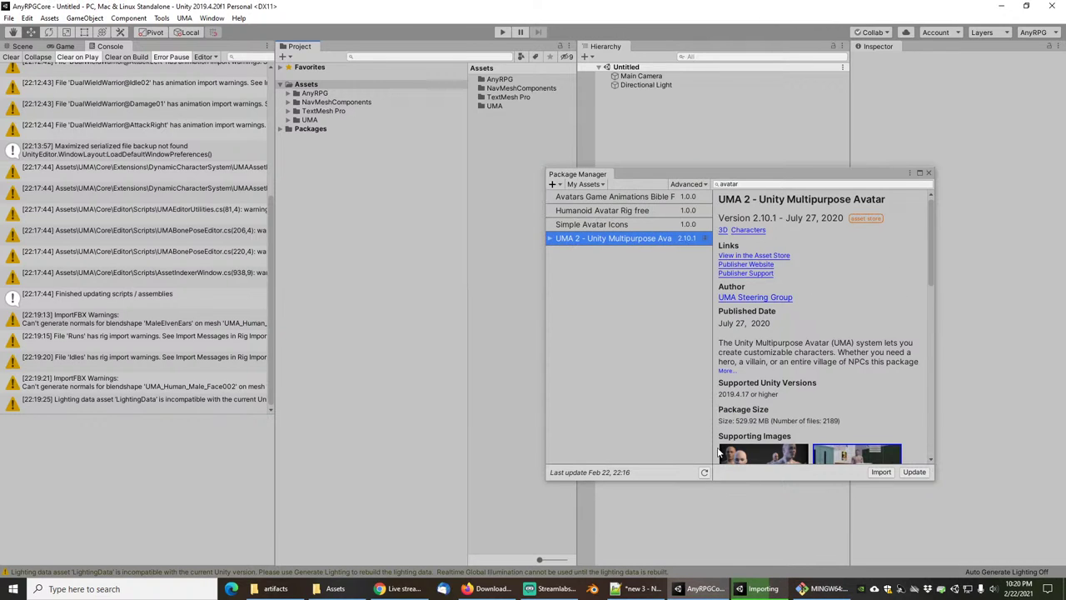
Close the Package Manager in AnyRPGCore, clear the console messages and slightly widen the Console panel.
click(929, 172)
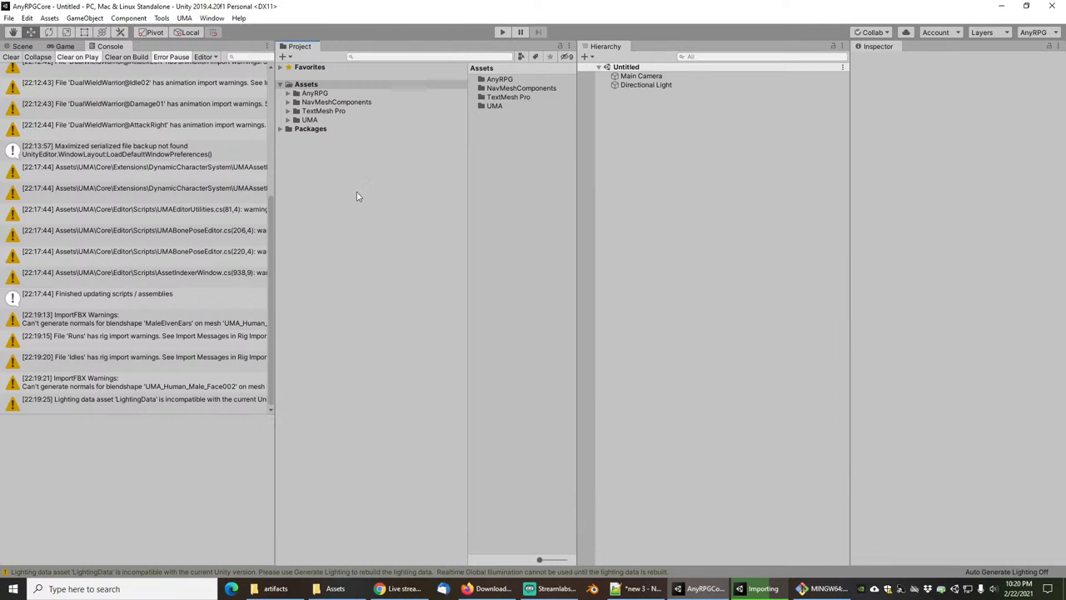
drag(275, 177, 346, 84)
click(10, 57)
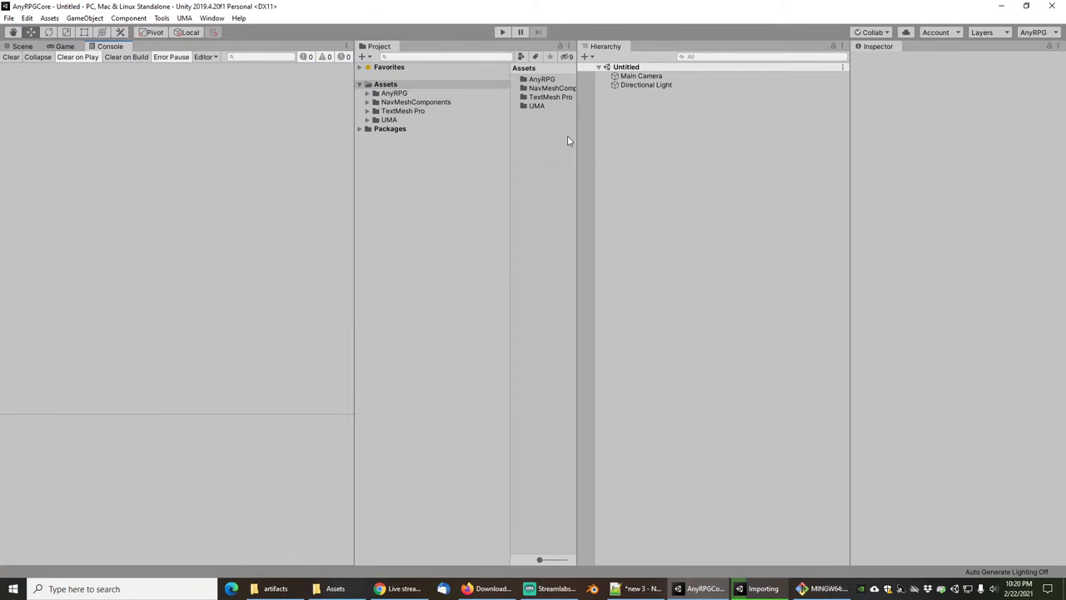
drag(353, 216, 305, 217)
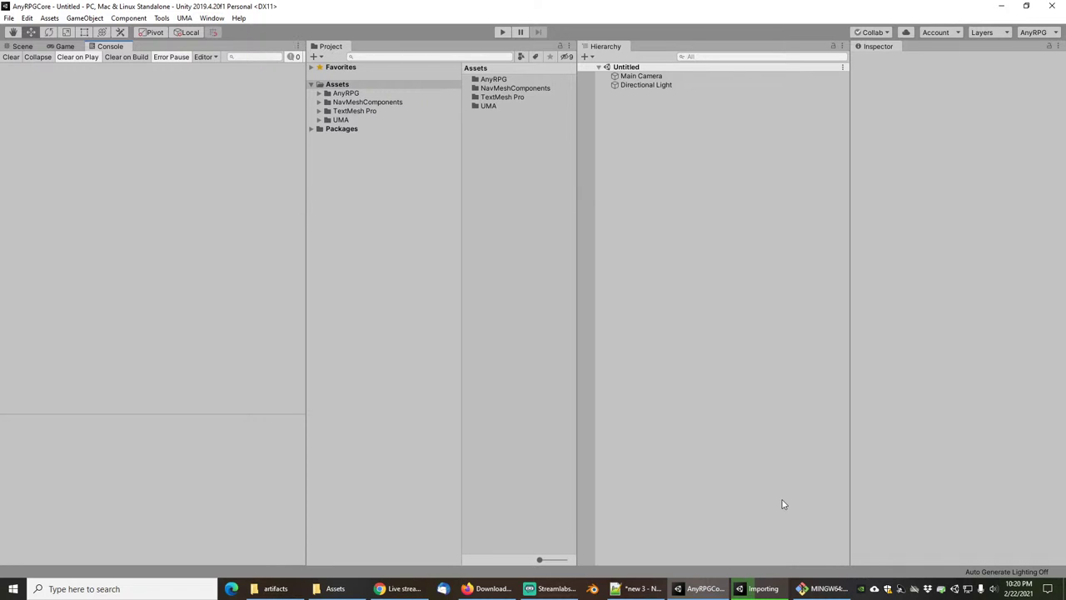
click(656, 592)
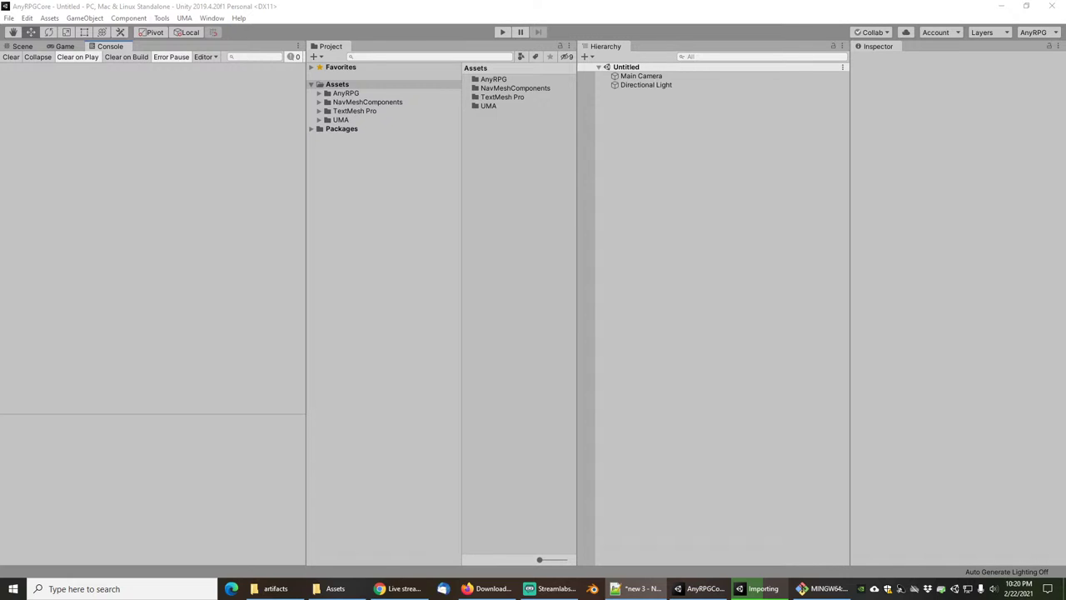
click(203, 146)
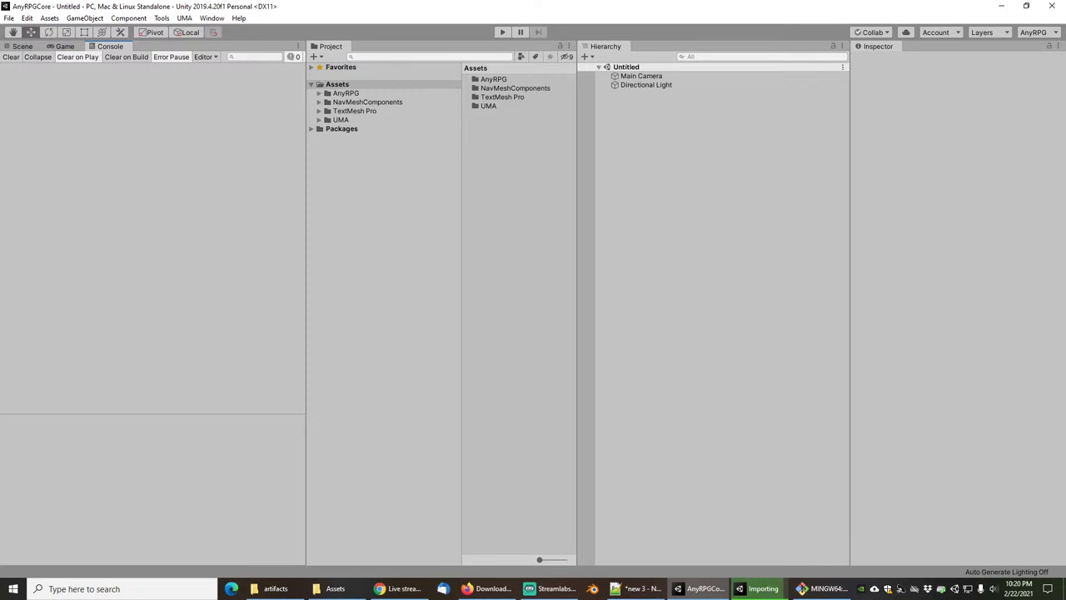
Switch to Firefox and view the Asset Store pages of RPG Poly Pack - Lite and Environment Pack: Free Forest Sample.
click(477, 590)
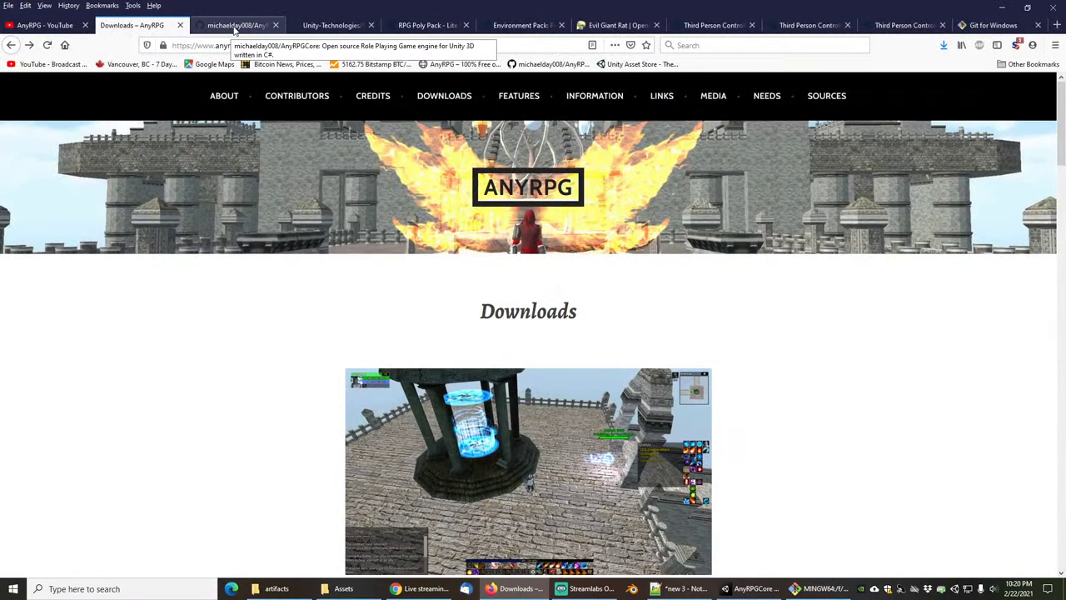
click(434, 25)
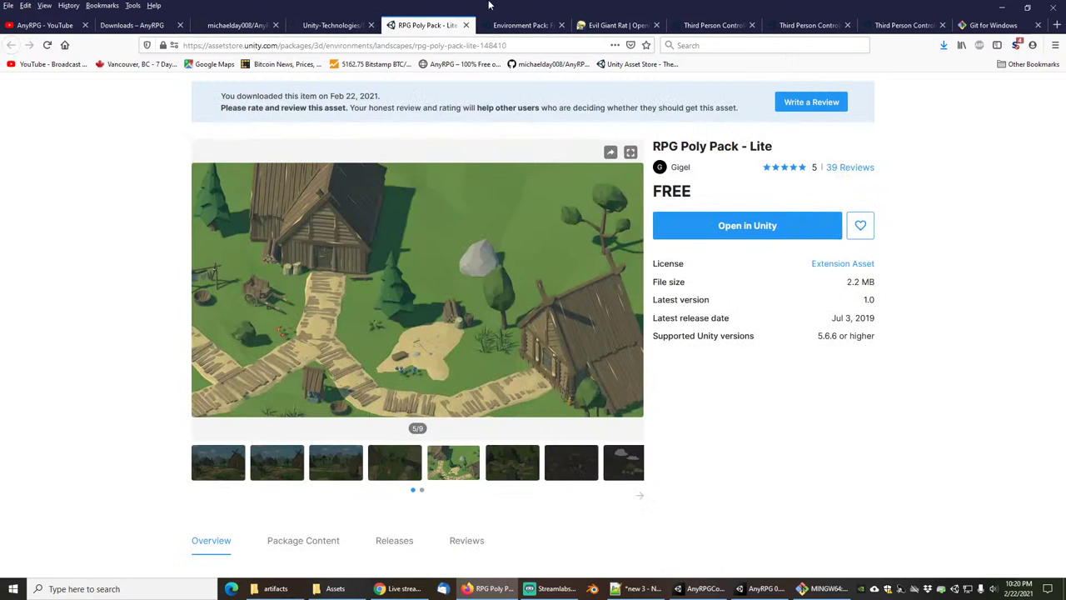
key(ctrl+Tab)
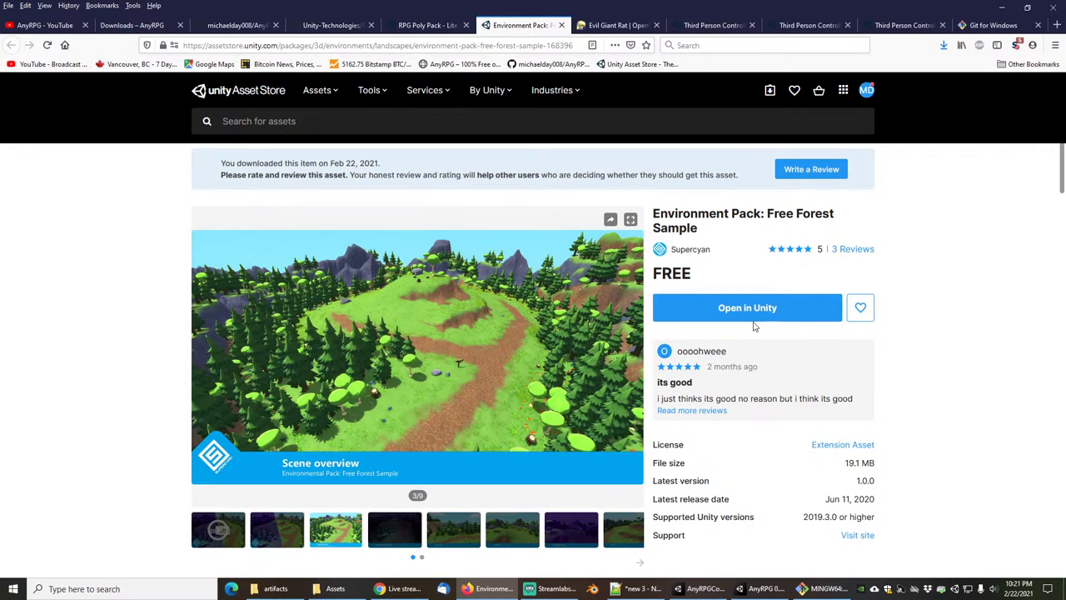
Import all files of Environment Pack: Free Forest Sample from its Asset Store page into AnyRPGCore and close the Package Manager.
click(706, 589)
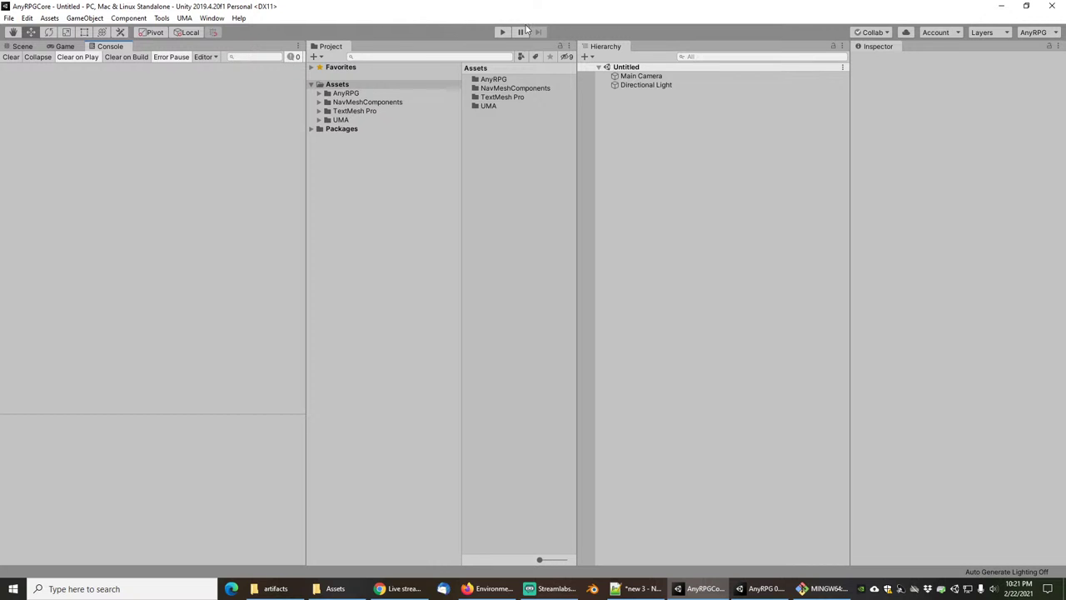
click(489, 589)
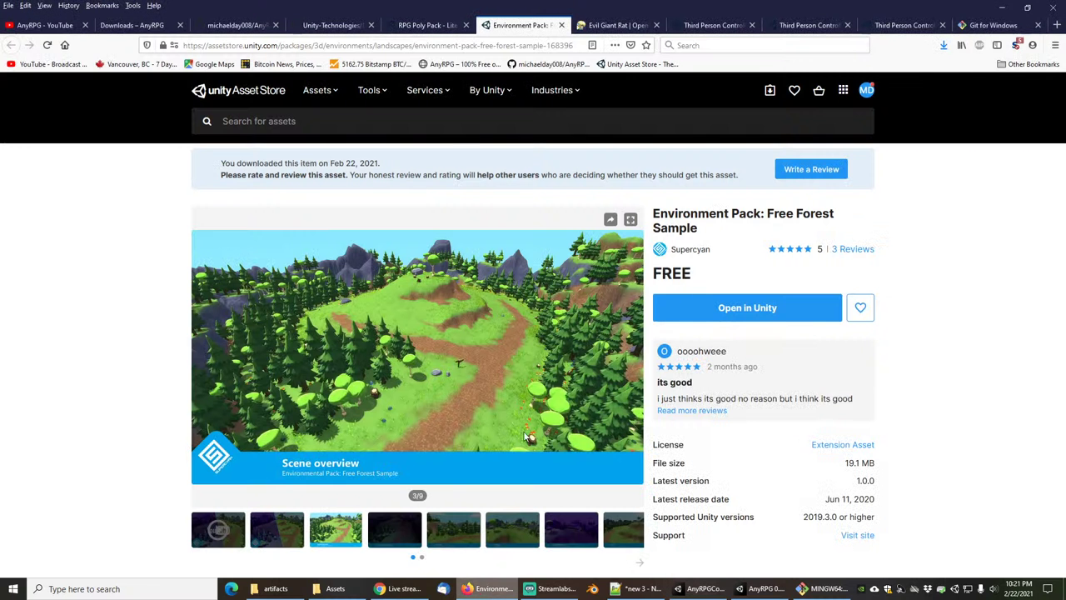
click(748, 309)
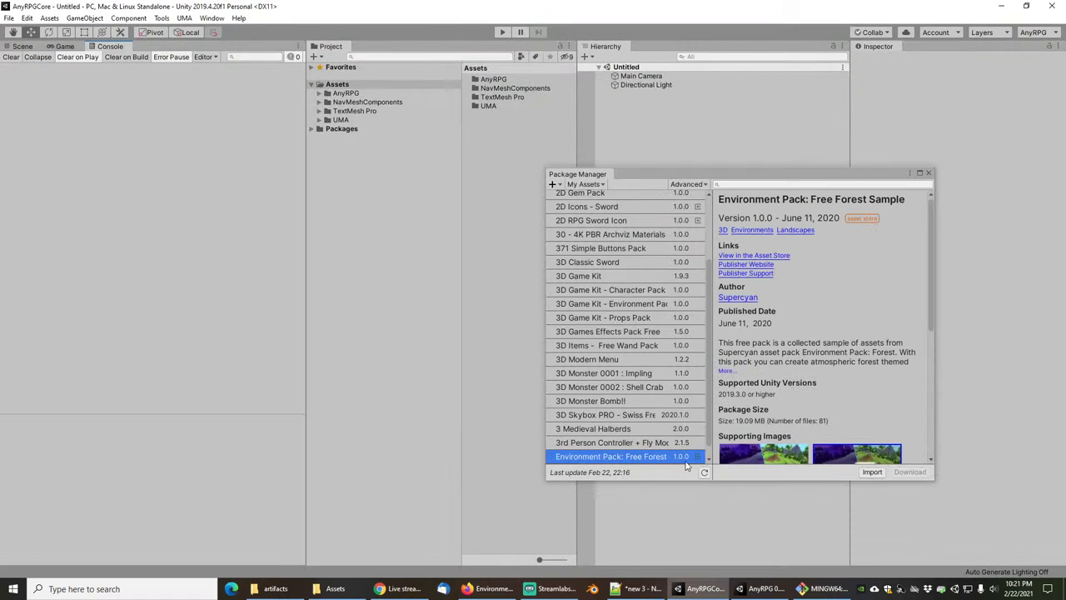
click(872, 473)
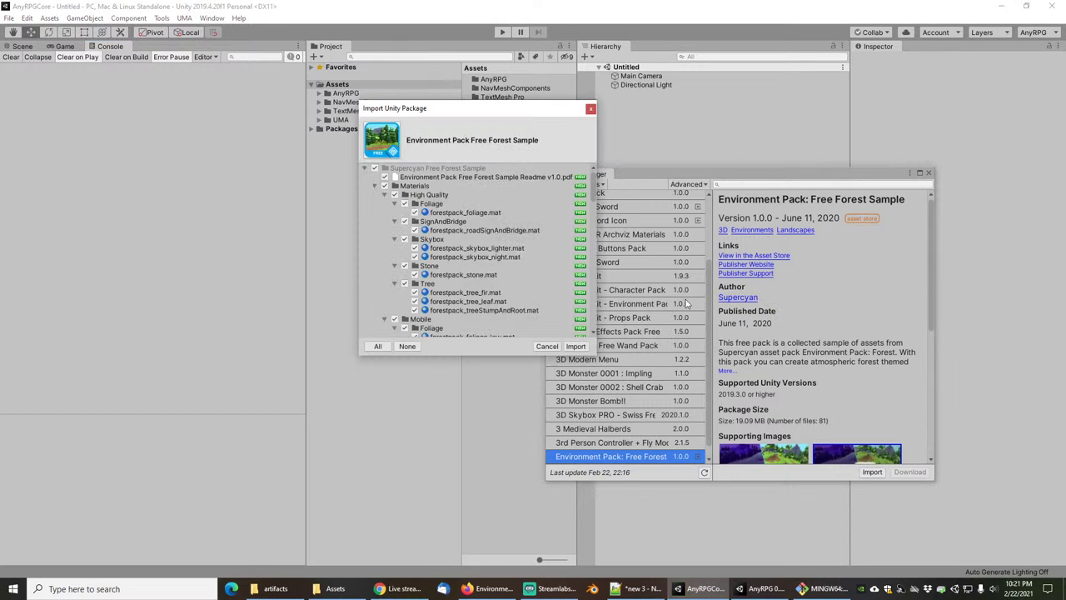
click(575, 346)
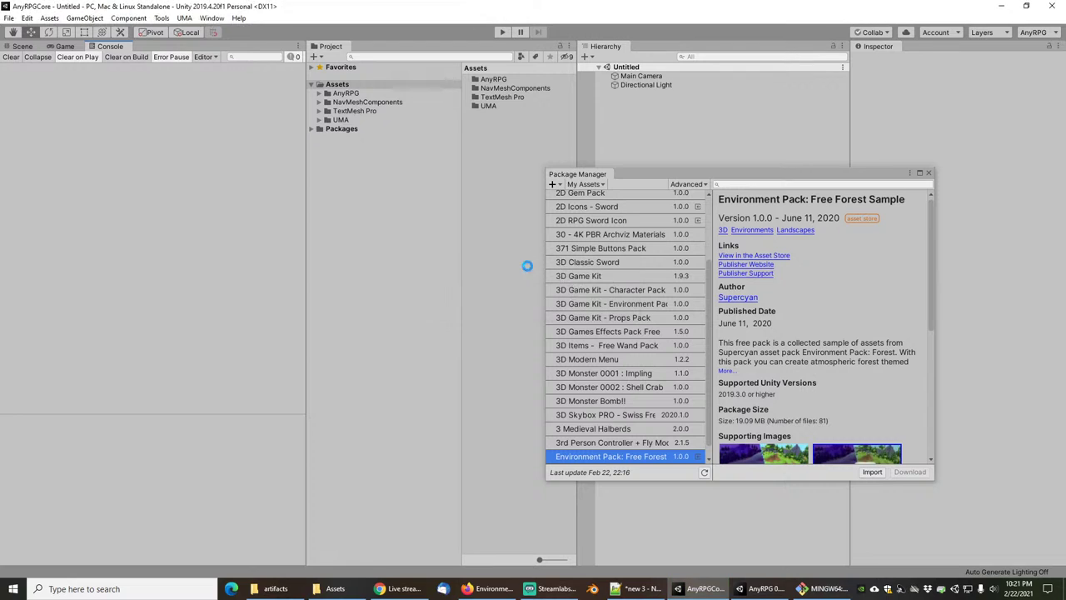
click(930, 174)
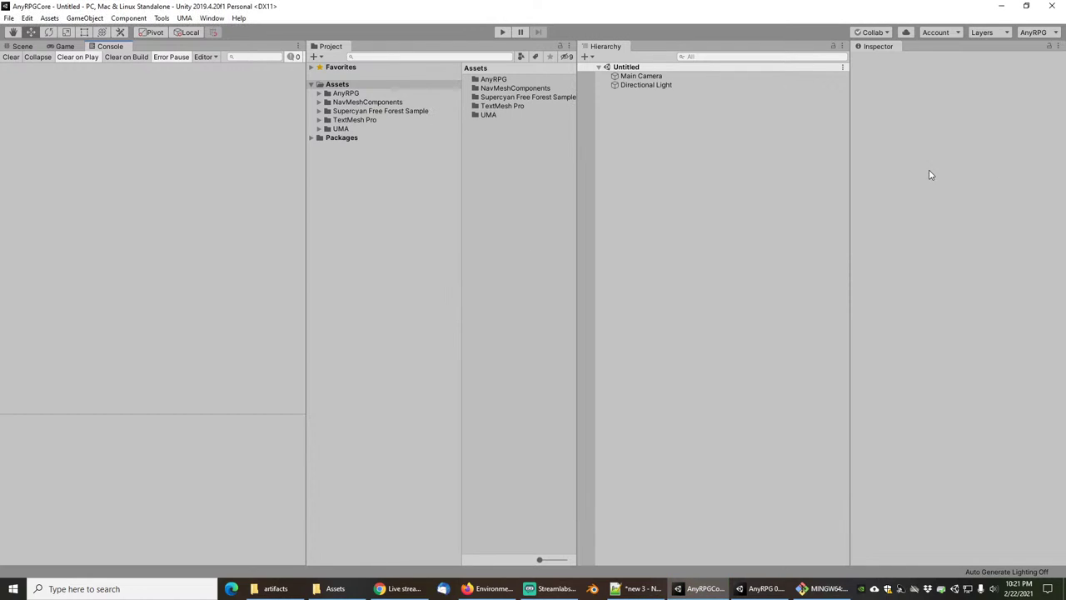
Open the BrightDay scene from the Supercyan Free Forest Sample scenes and show it in a widened Scene view.
click(379, 111)
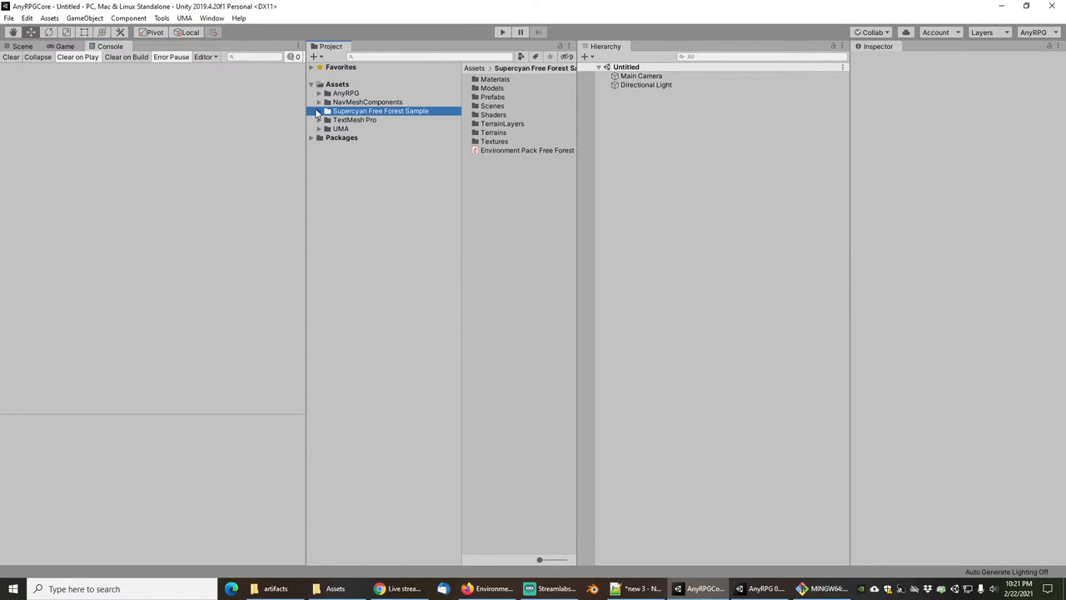
click(318, 112)
click(352, 147)
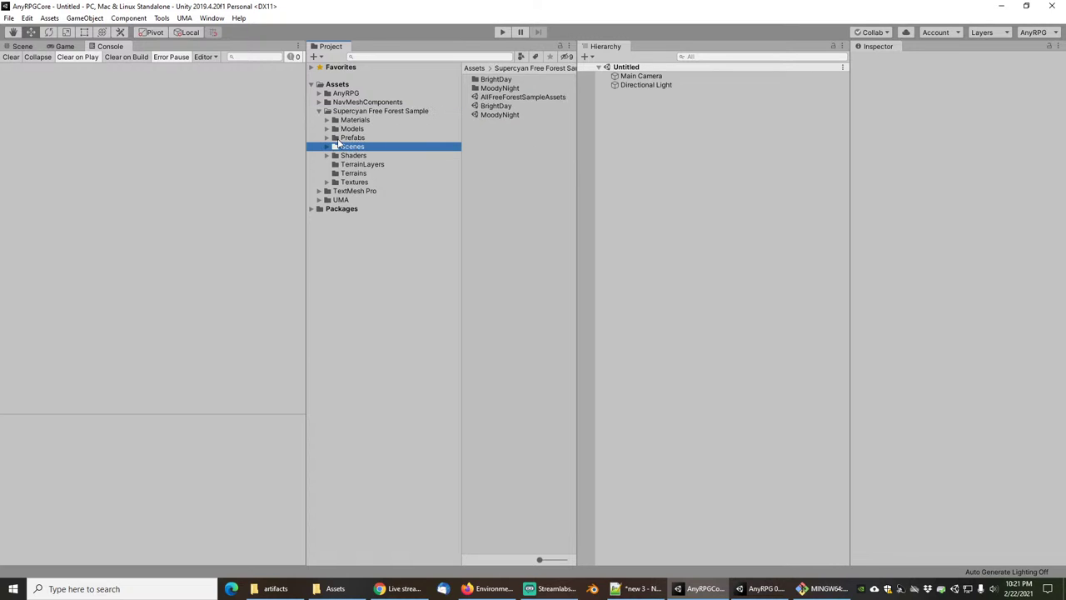
click(328, 148)
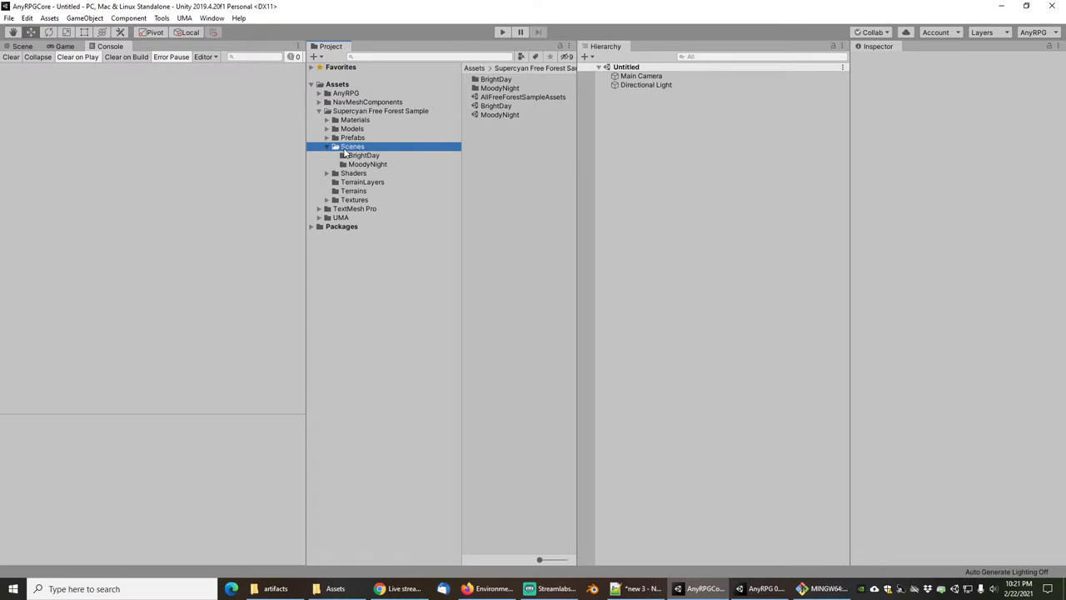
double_click(498, 107)
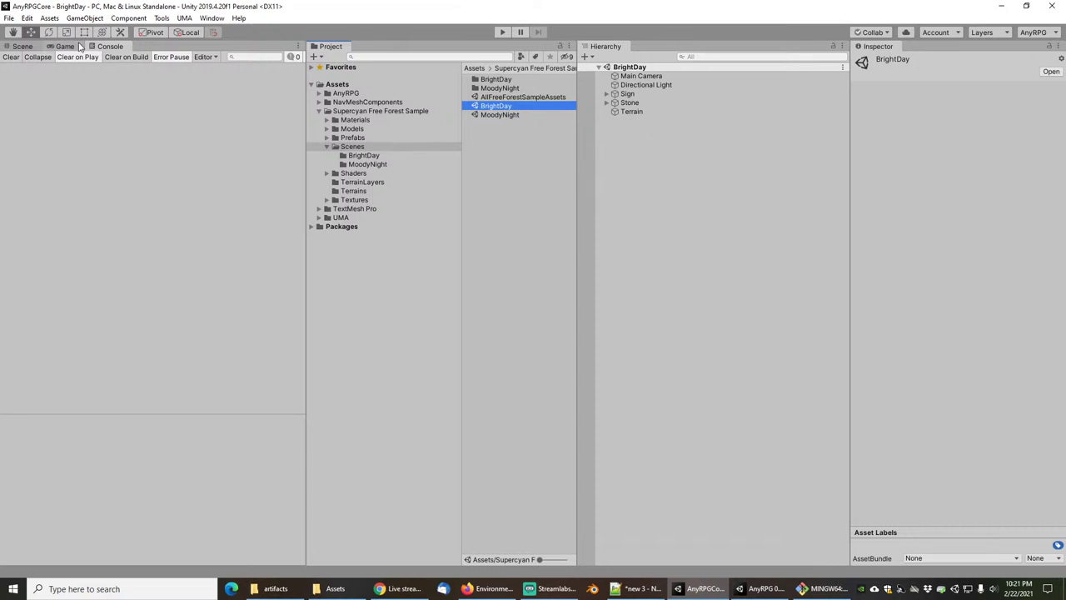
click(22, 46)
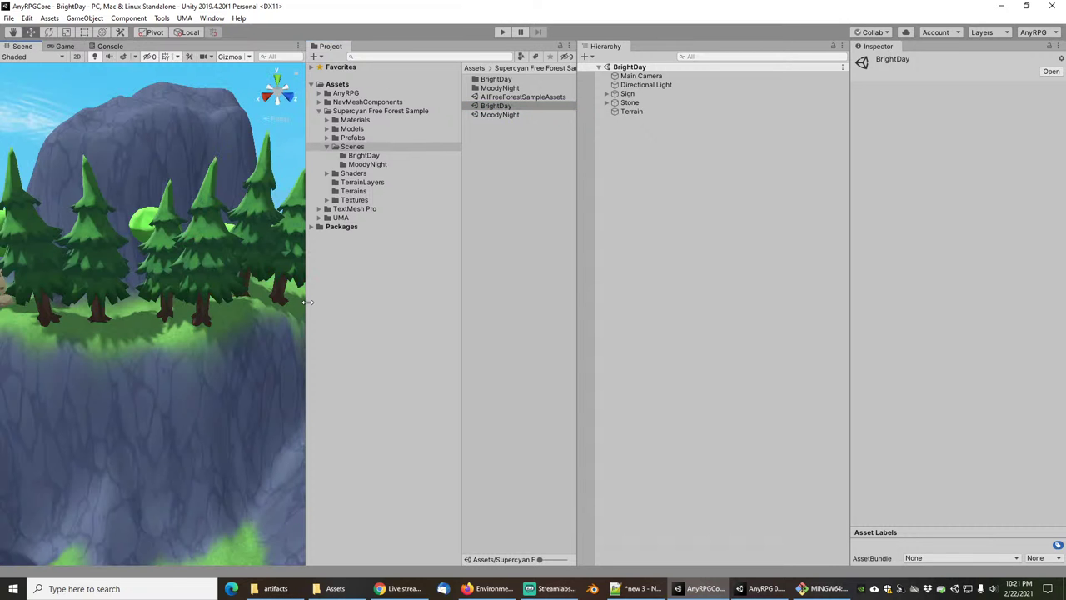
drag(306, 305, 441, 302)
Search the project for "defaults" and place the DefaultSpawnLocation prefab on the wide end of the dirt path.
scroll(286, 315, down, 15)
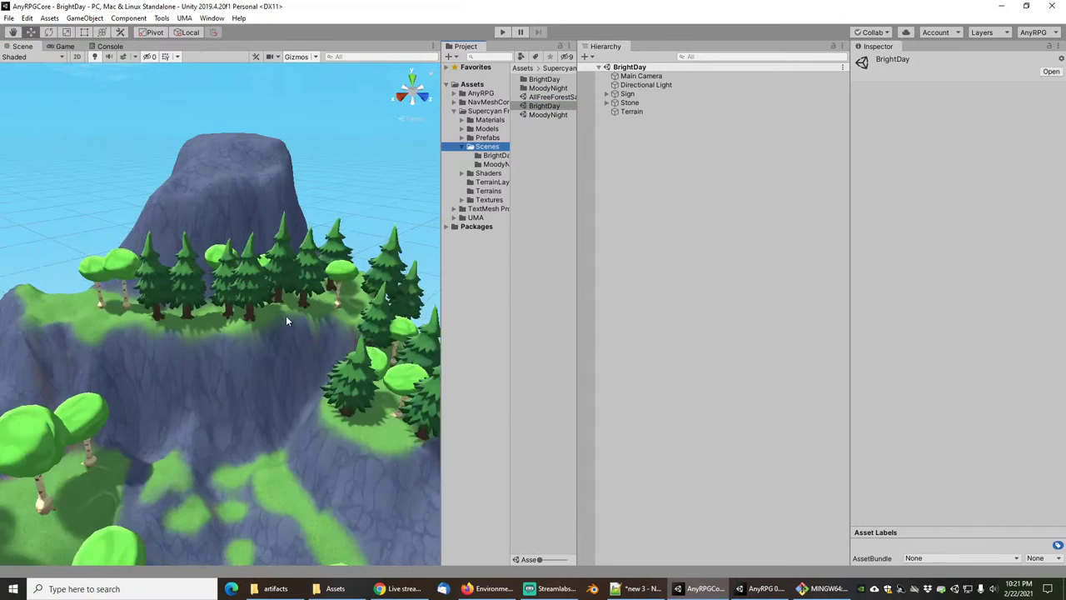
middle_drag(244, 393, 281, 288)
right_drag(231, 258, 273, 316)
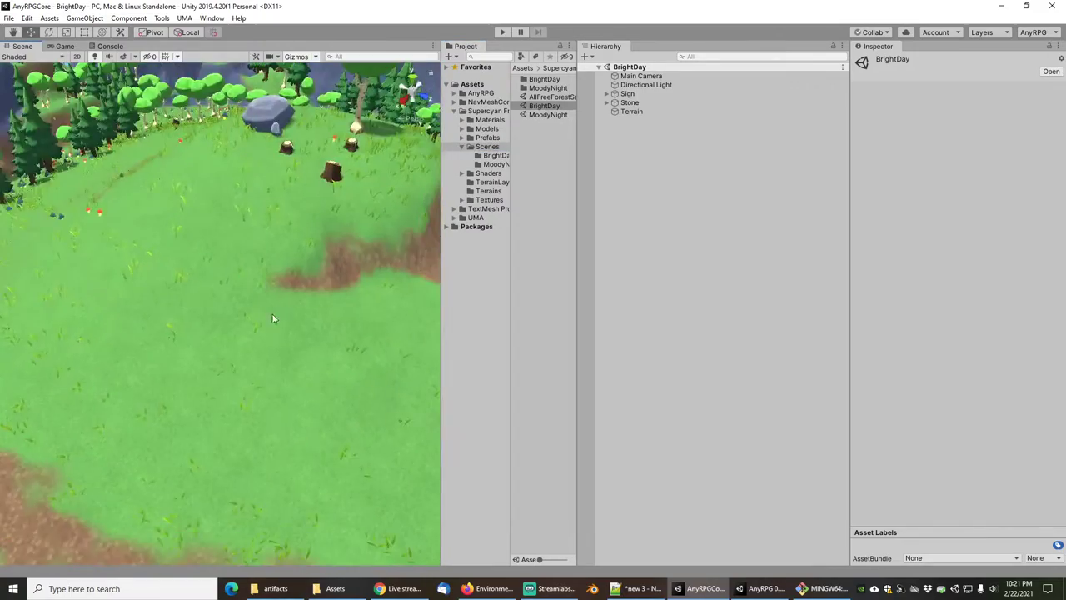
scroll(257, 312, down, 8)
middle_drag(258, 312, 224, 273)
right_drag(218, 307, 248, 291)
middle_drag(248, 291, 254, 289)
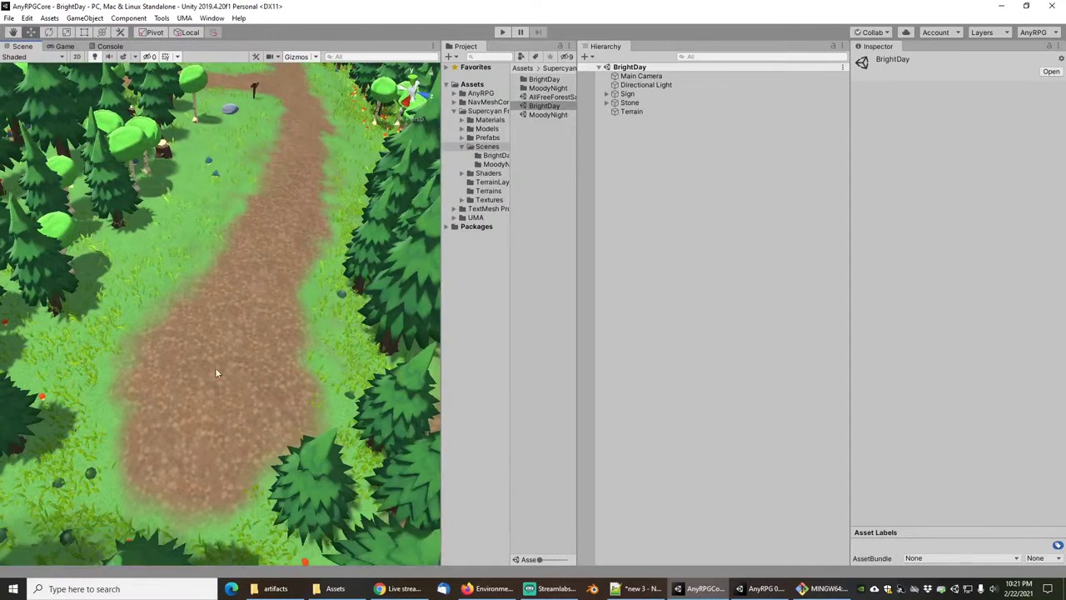
middle_drag(213, 389, 215, 385)
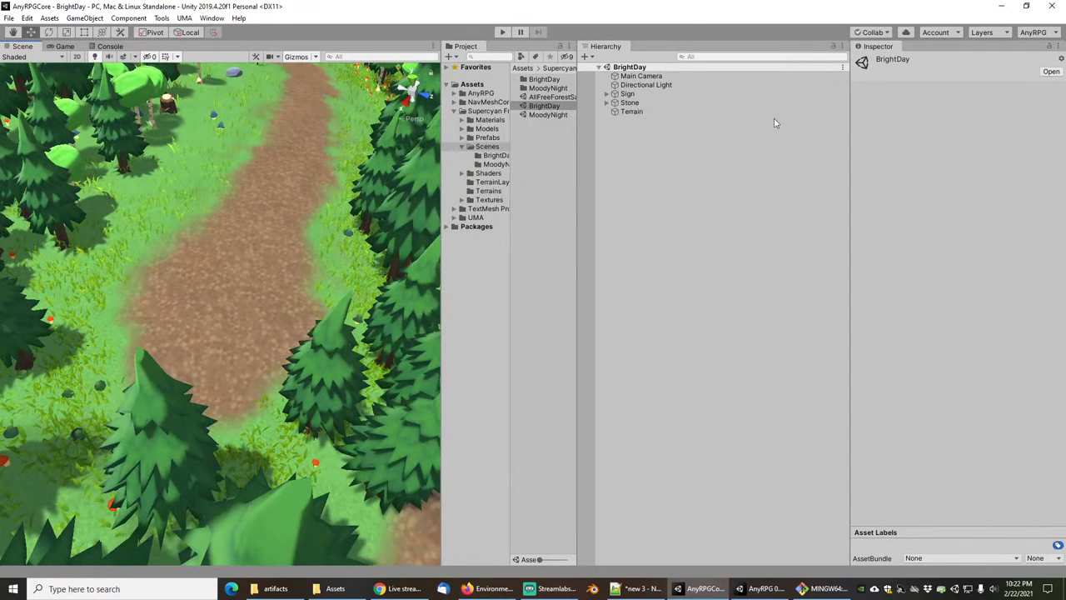
drag(577, 136, 681, 140)
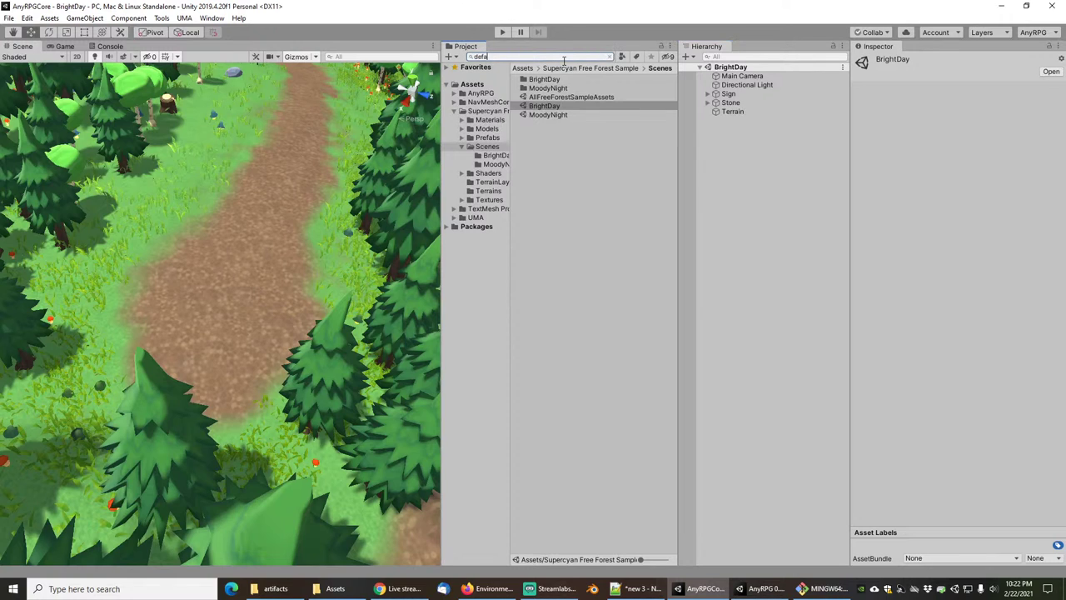
text(s)
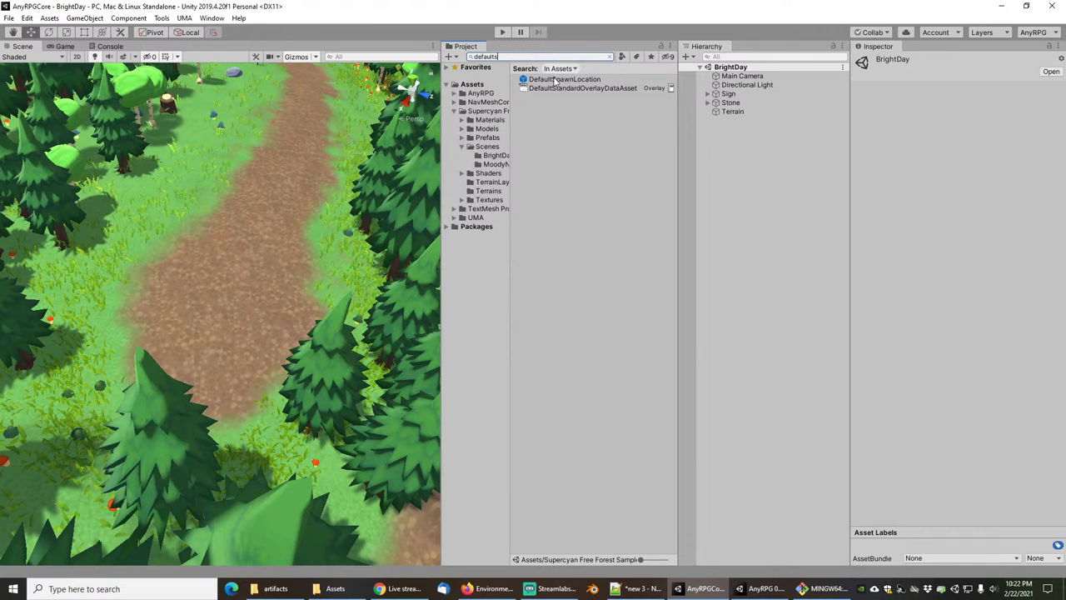
drag(556, 80, 224, 303)
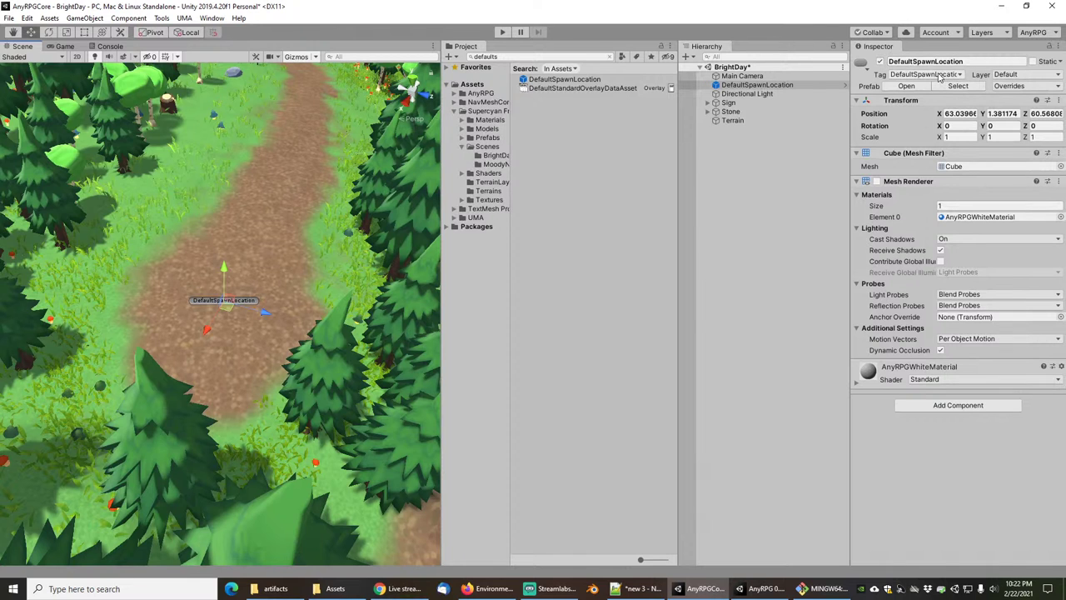
Rotate DefaultSpawnLocation to -90 degrees about Y so that it faces along the dirt path.
scroll(241, 288, up, 3)
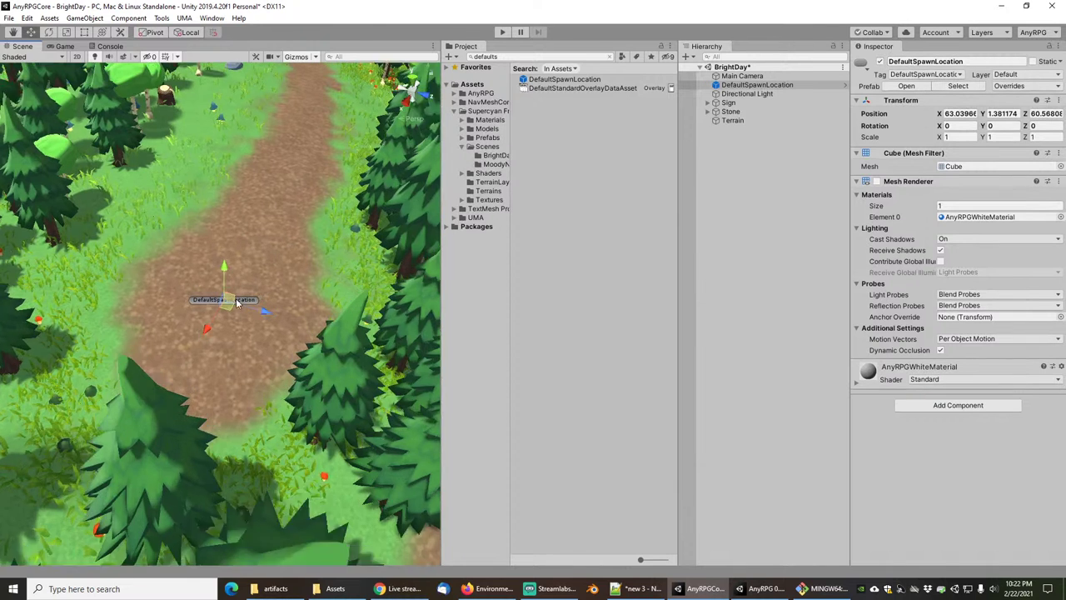
key(e)
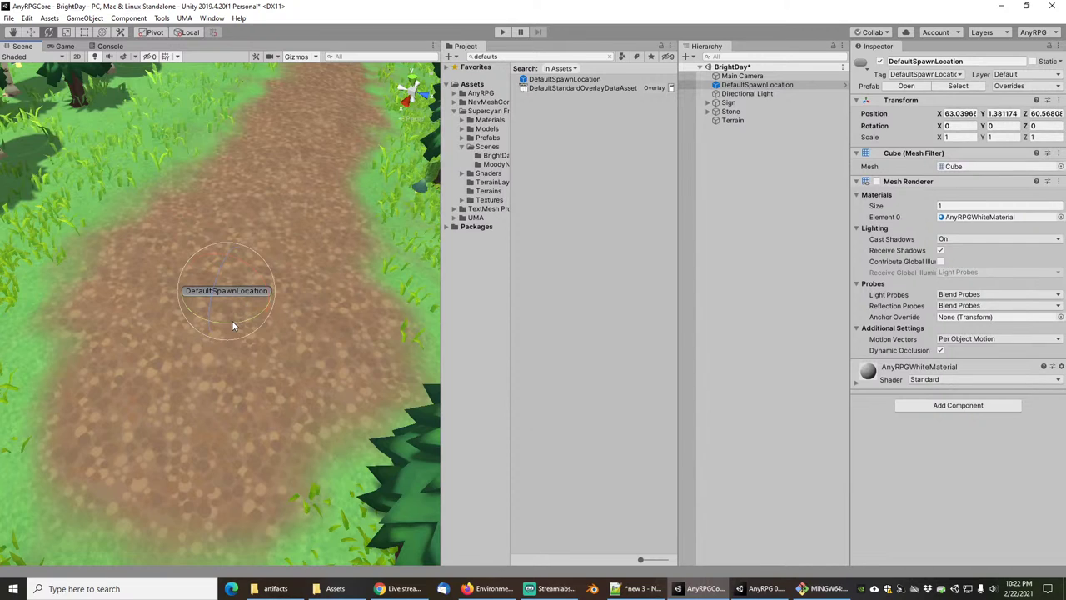
drag(233, 323, 368, 295)
key(w)
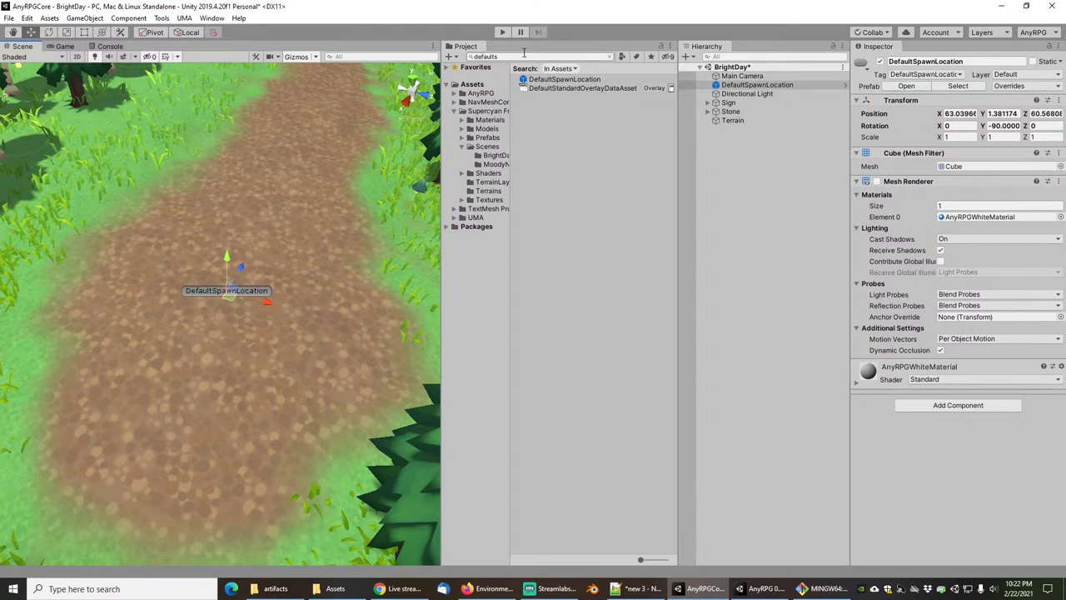
Deactivate the Main Camera, search the project for "gameman" and add the GameManager prefab to the BrightDay hierarchy.
click(737, 75)
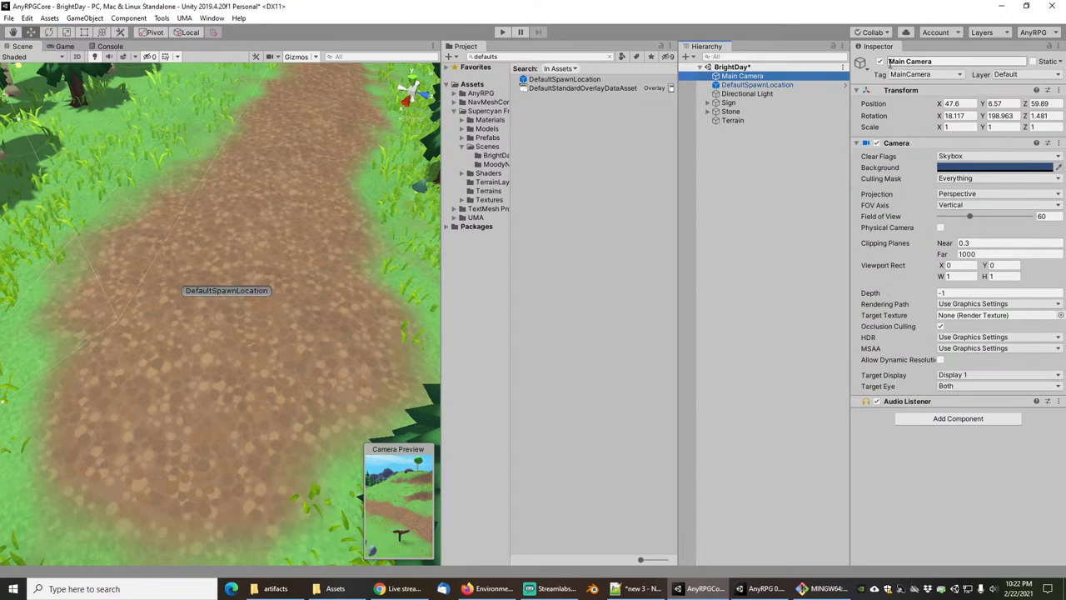
click(880, 61)
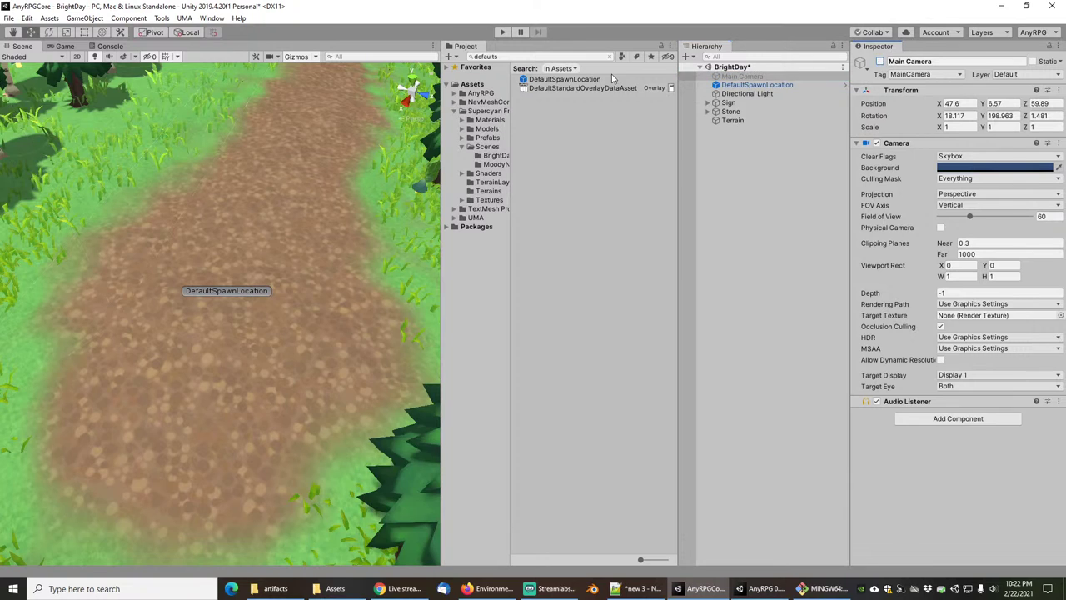
click(579, 57)
text(gamem)
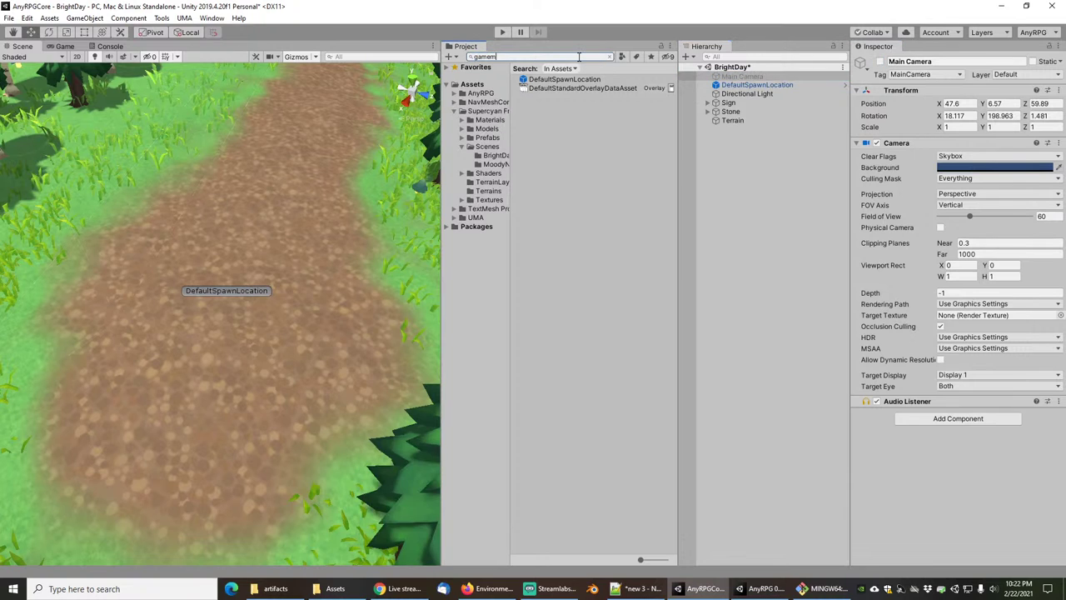
text(an)
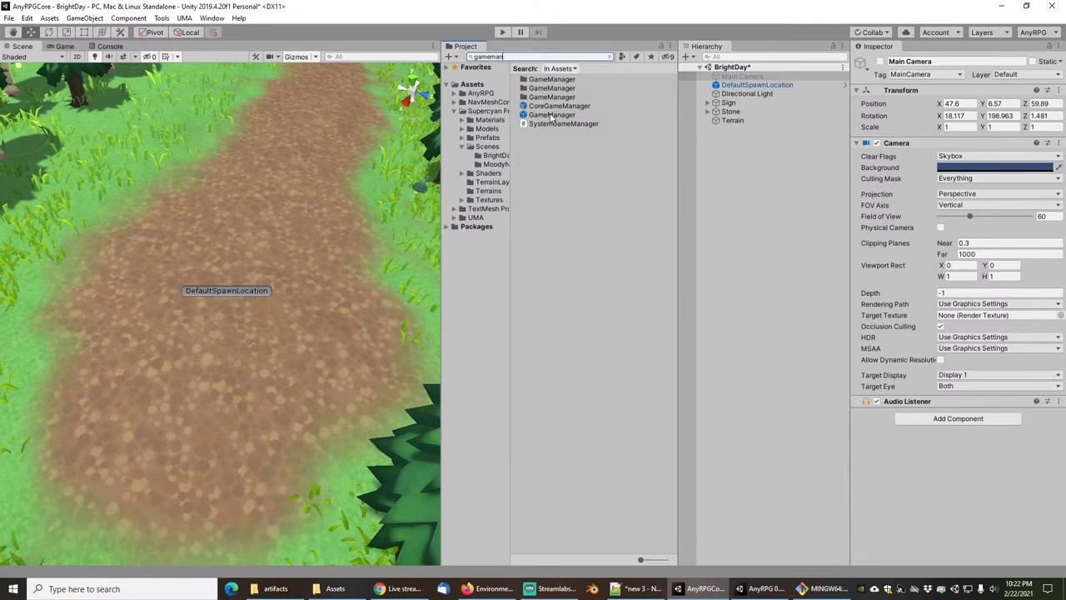
click(583, 115)
drag(736, 174, 739, 173)
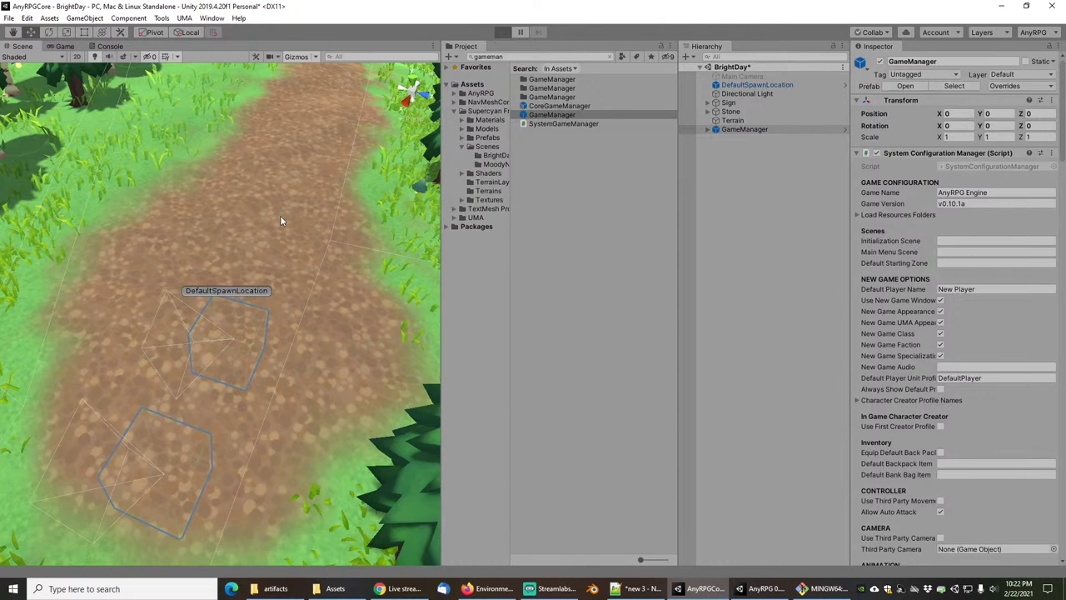
Play the BrightDay scene and walk the character from the spawn point along the dirt path towards the signpost.
key(ctrl+p)
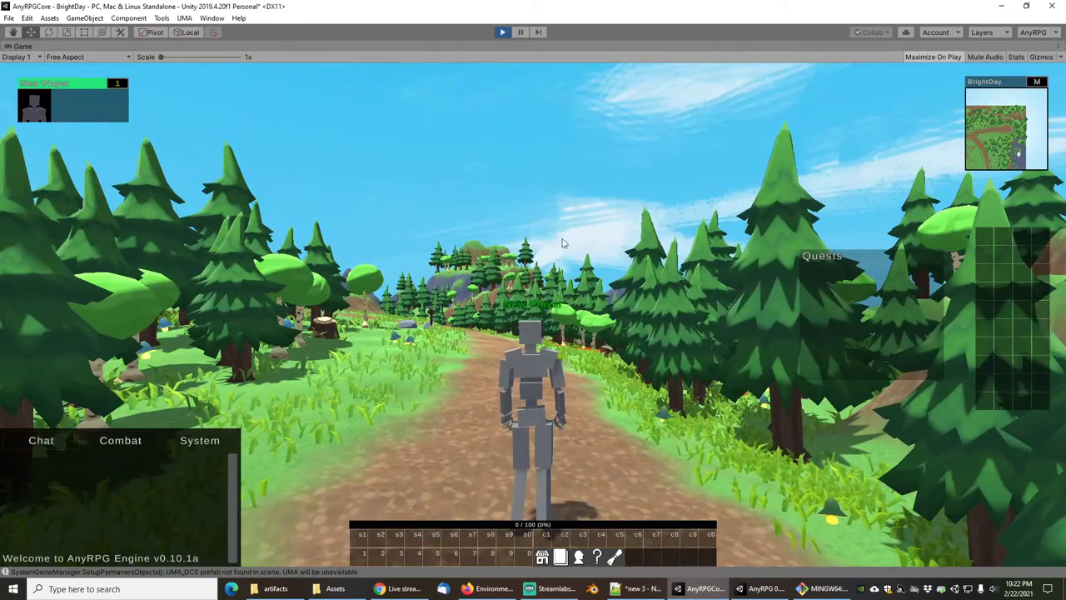
right_drag(563, 239, 553, 262)
key(w)
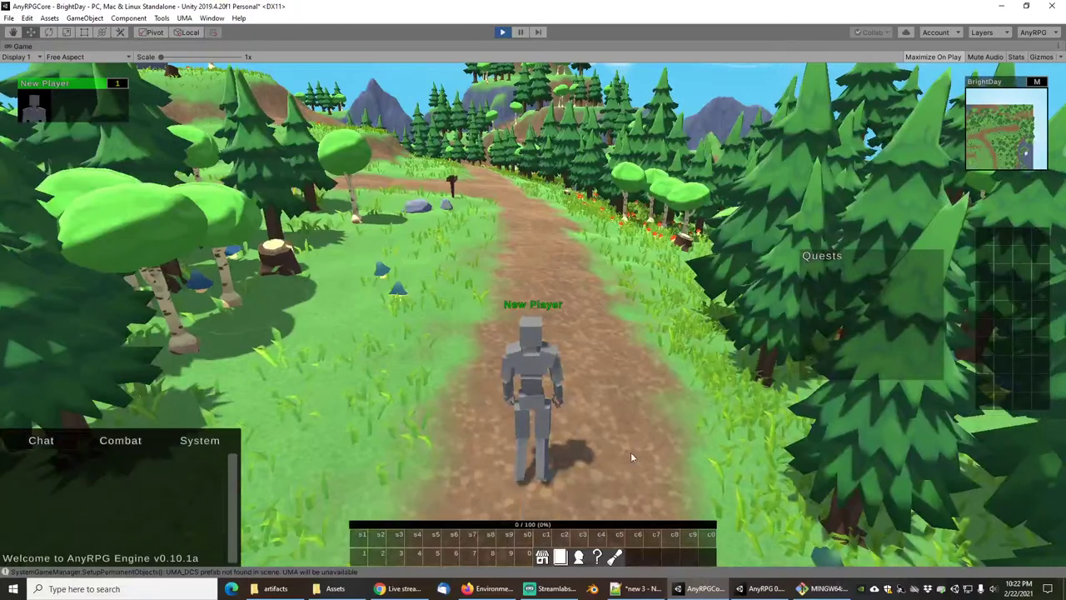
click(552, 589)
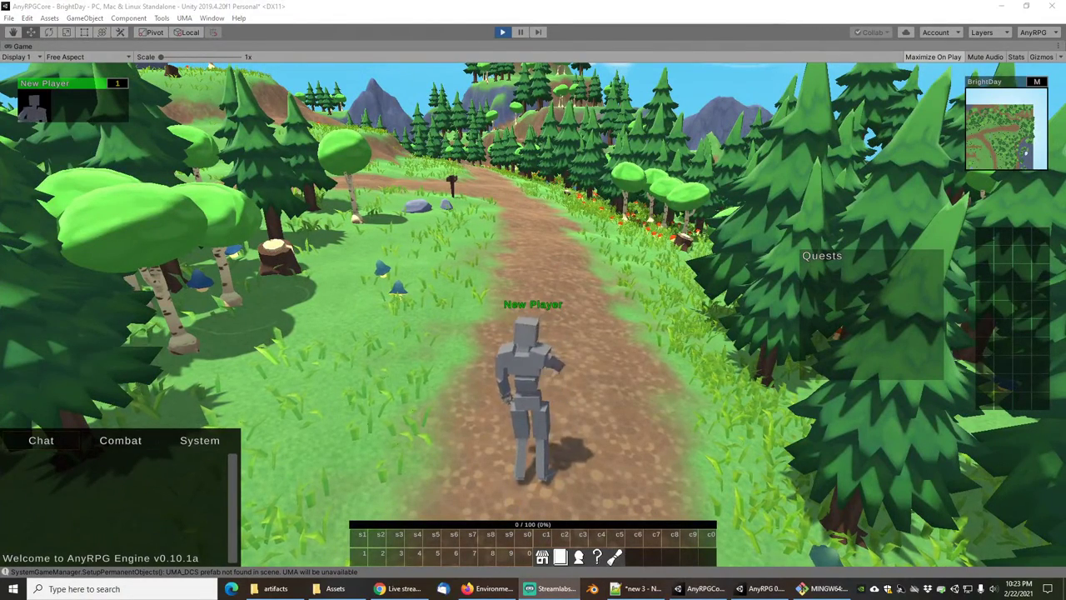
key(w)
right_drag(610, 292, 546, 303)
key(alt+Tab)
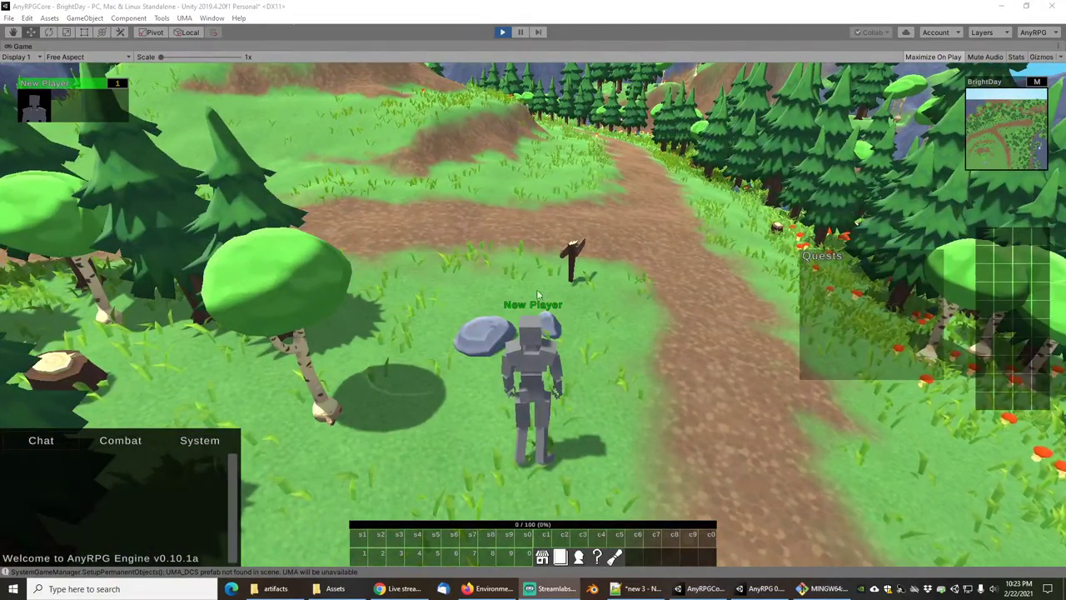
Run the character past the trees and up the grassy hill, and view the top-down map of the area.
key(w)
right_drag(631, 304, 588, 288)
drag(588, 288, 485, 265)
right_drag(485, 265, 430, 267)
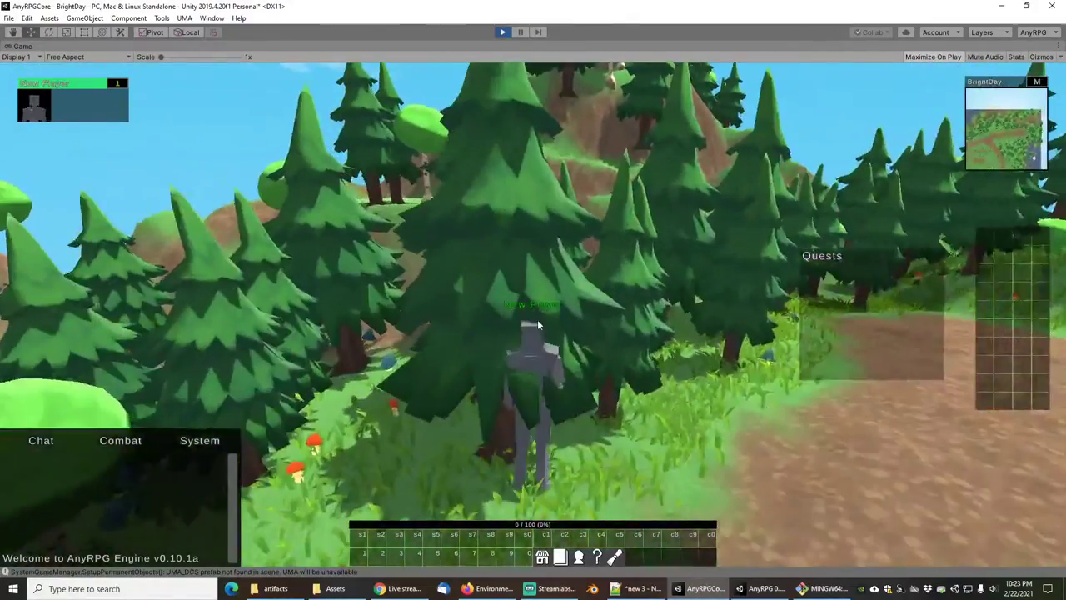
drag(542, 325, 493, 328)
right_drag(494, 328, 400, 306)
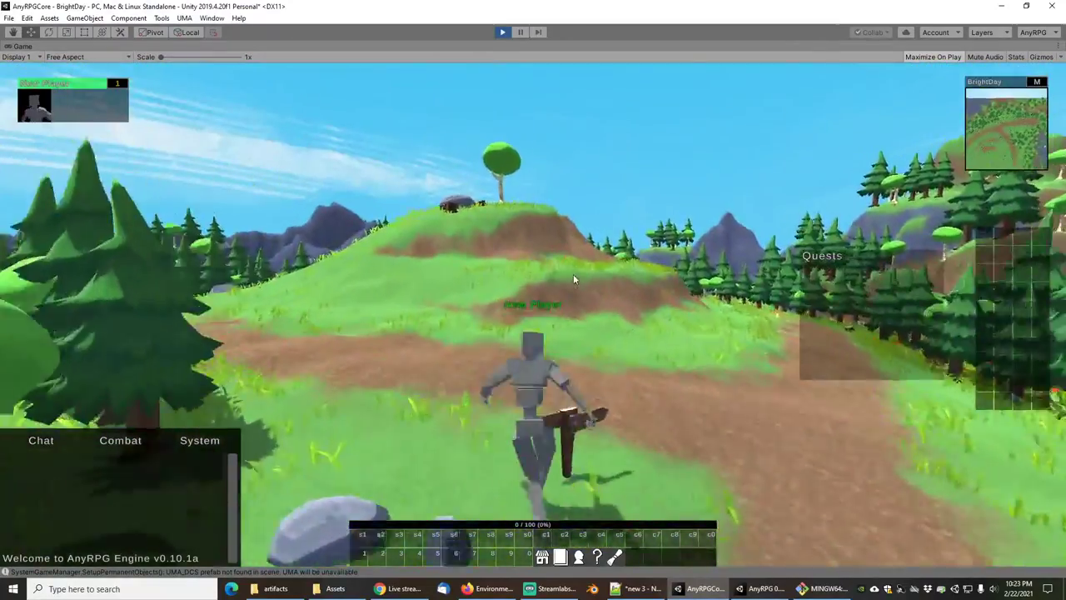
drag(573, 279, 558, 306)
right_drag(559, 306, 611, 323)
drag(610, 327, 688, 300)
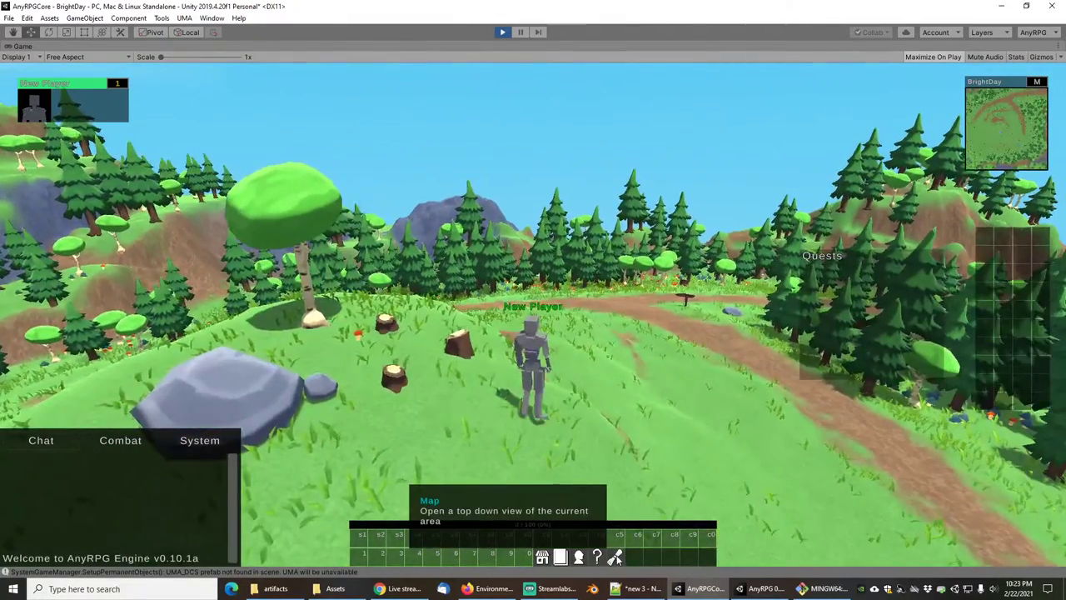
click(617, 557)
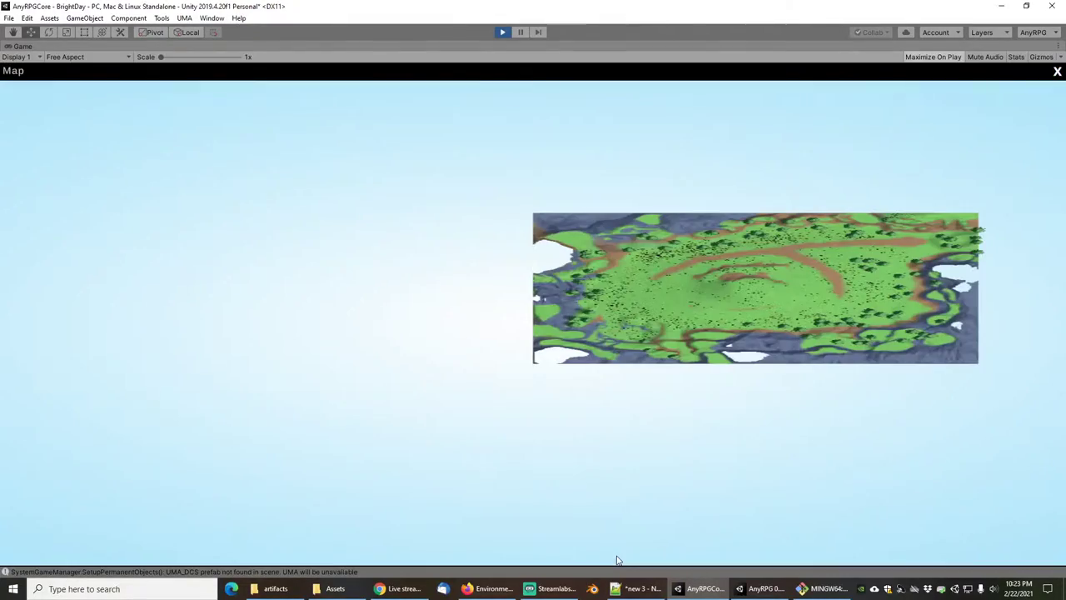
click(1057, 72)
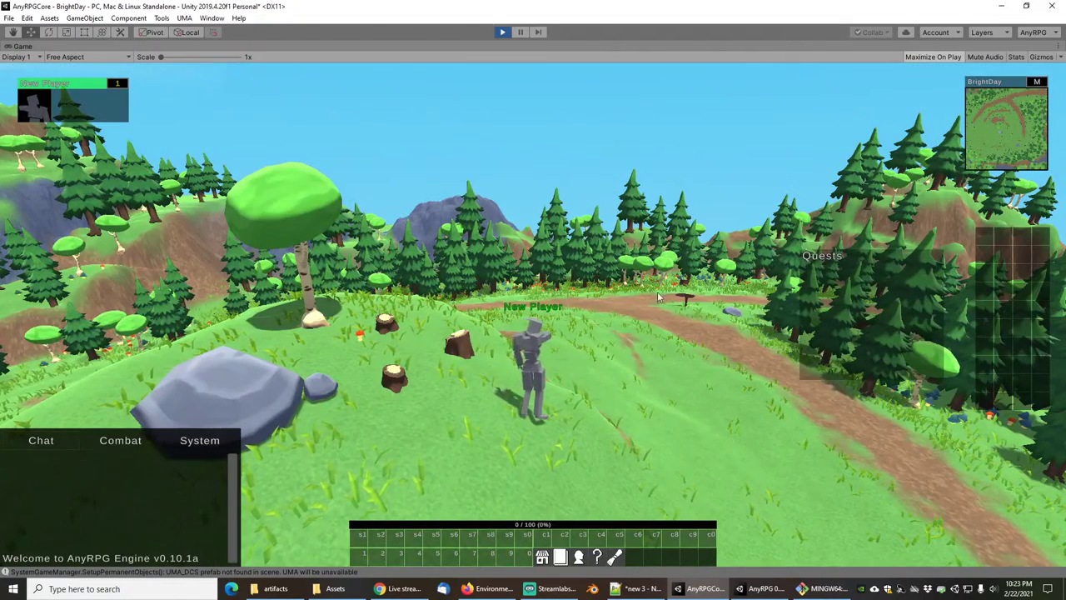
Try to open the character's bags, move, jump and look around on the grassy hill, and stop playing the BrightDay scene.
key(b)
right_drag(625, 356, 645, 372)
key(b)
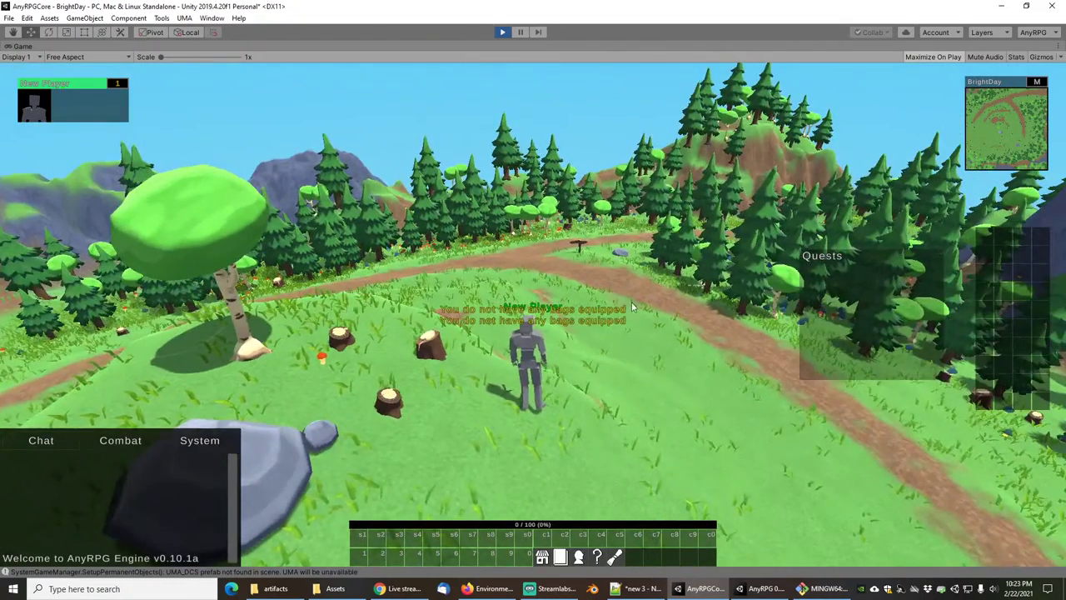
key(w)
right_drag(630, 309, 444, 310)
key(space)
drag(445, 310, 594, 224)
right_drag(594, 225, 550, 221)
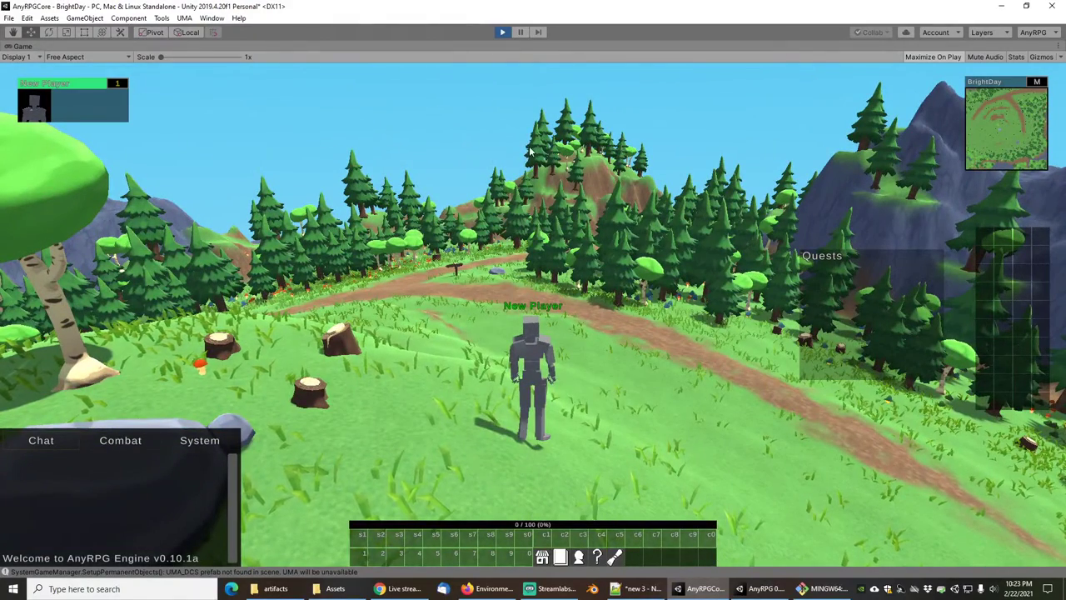
click(503, 33)
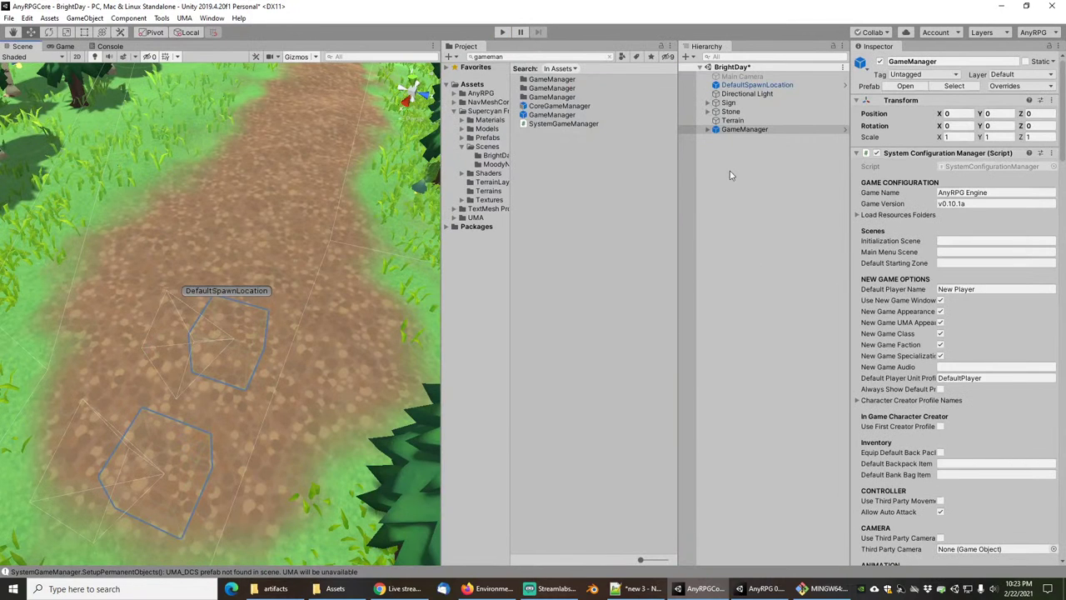
Open the RPG Poly Pack - Lite asset from its Asset Store page in Unity and import all of its files.
click(490, 589)
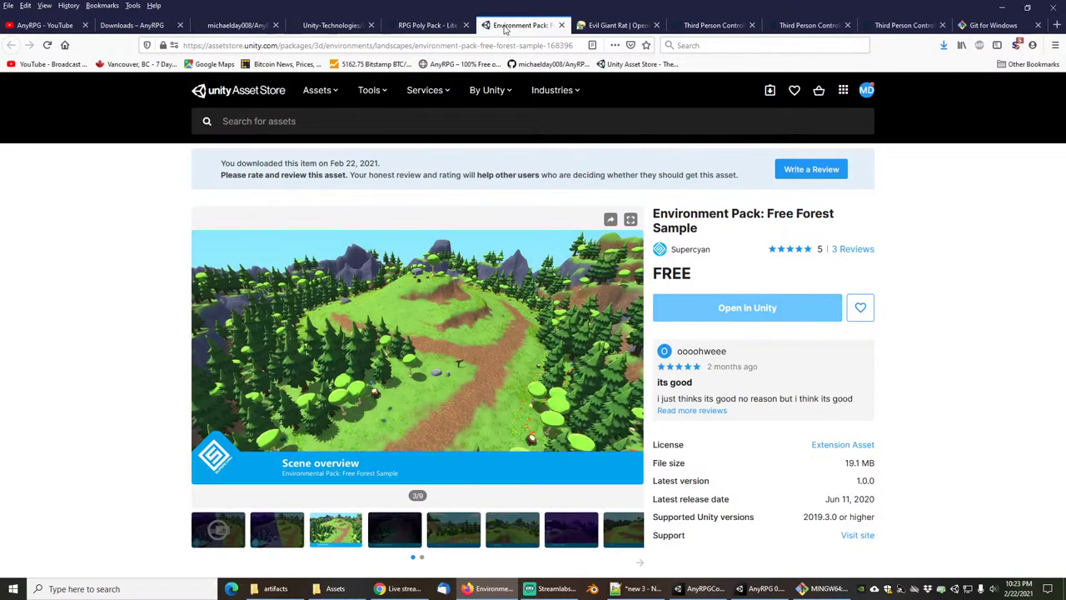
click(430, 27)
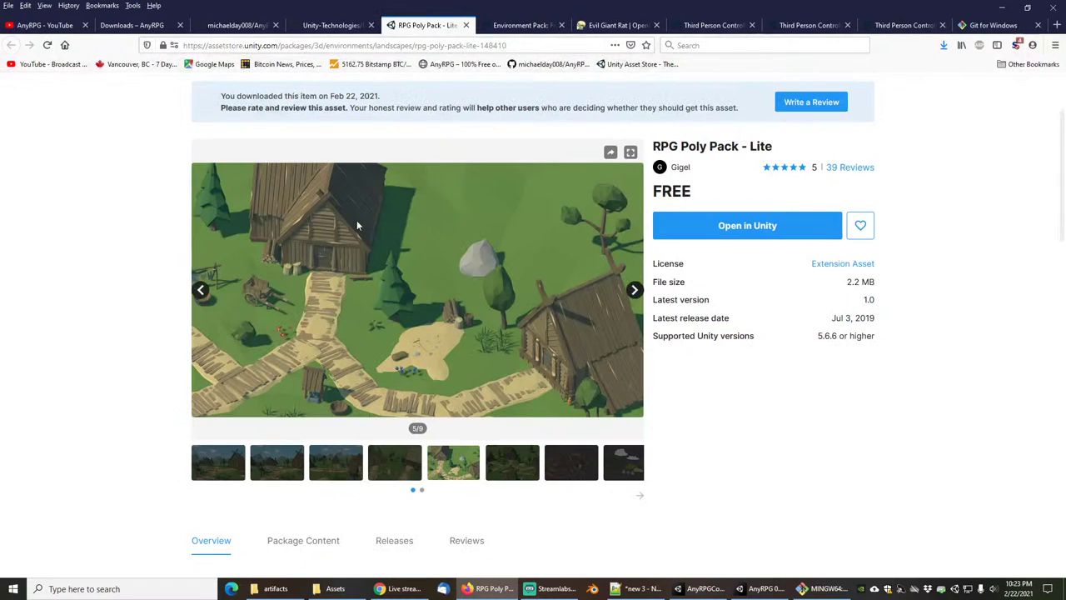
click(726, 230)
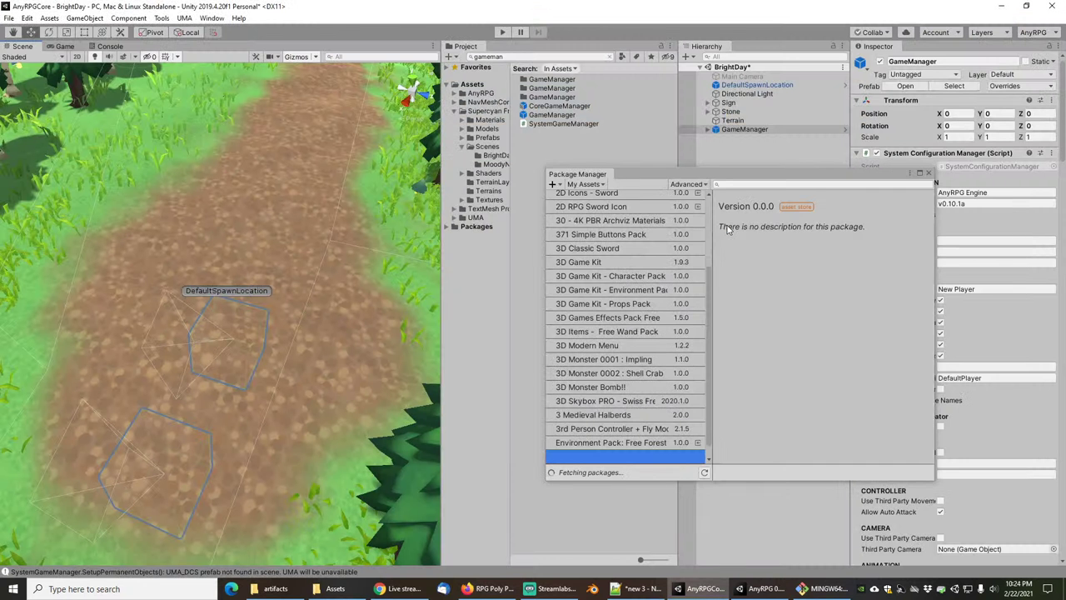
click(873, 472)
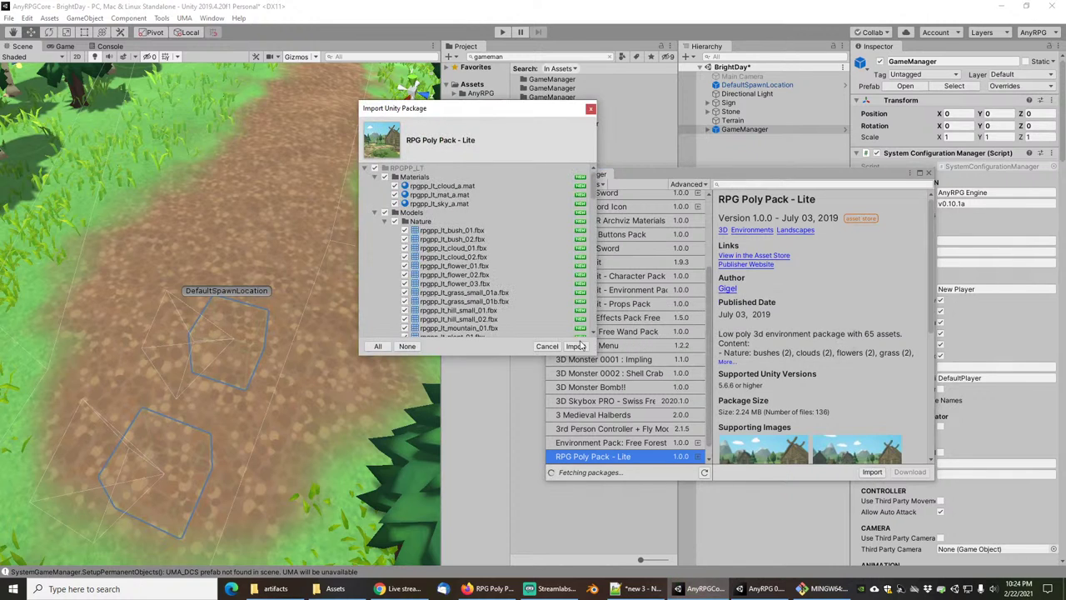
click(575, 347)
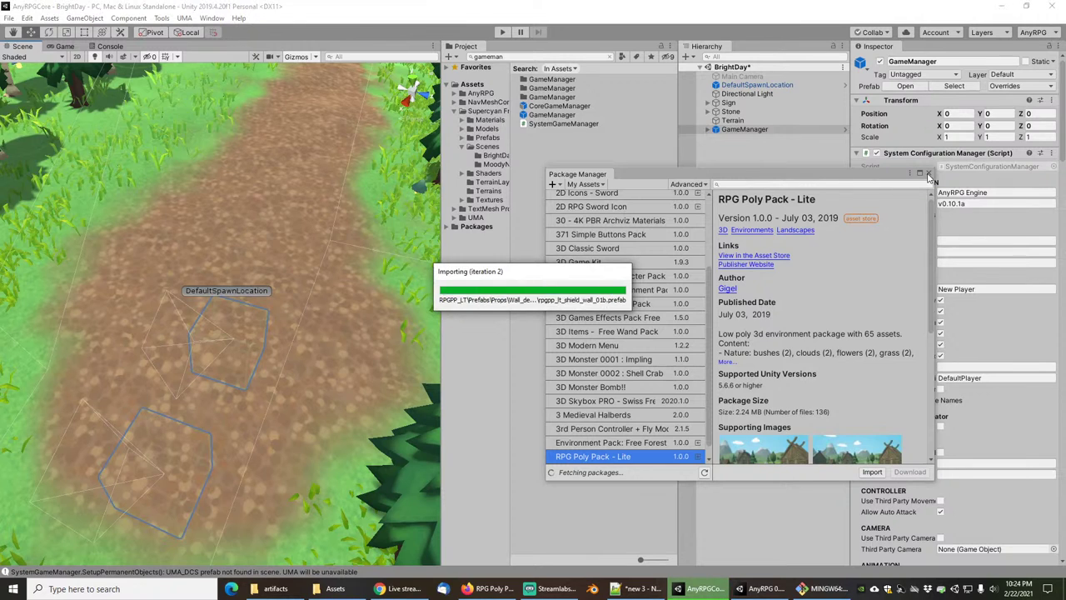
click(929, 174)
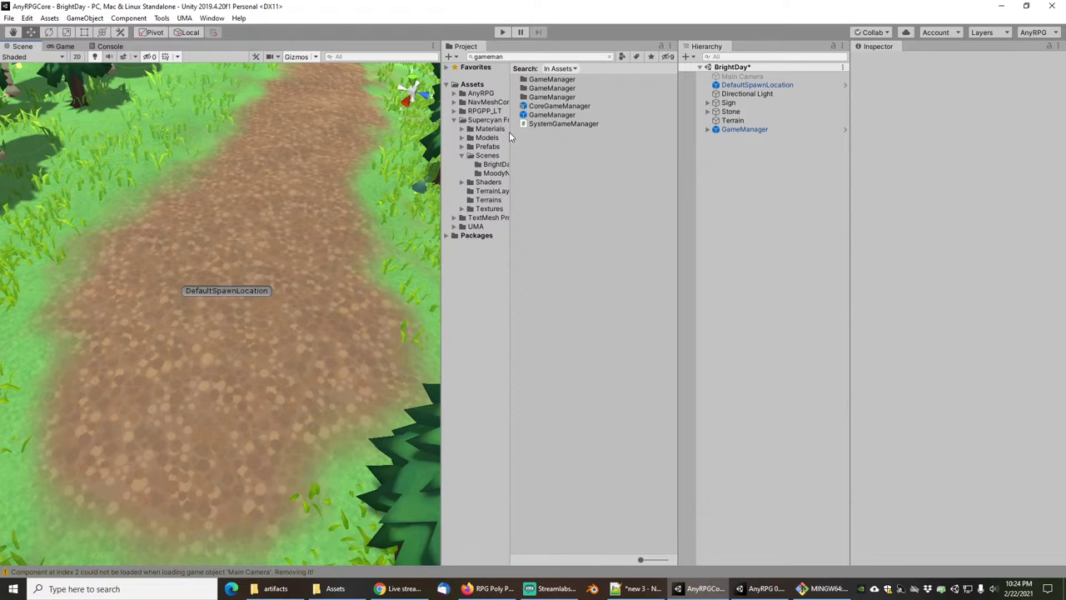
Open rpgpp_lt_scene_1.0 from the RPGPP_LT Scene folder without saving the changes to BrightDay.
drag(511, 139, 571, 133)
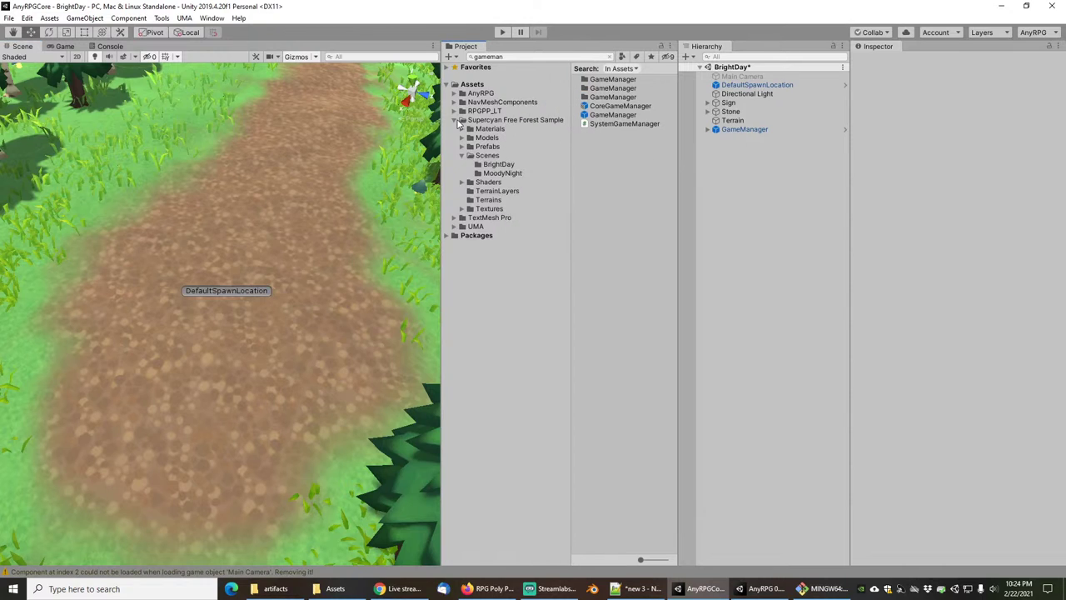
click(456, 121)
click(455, 110)
click(486, 114)
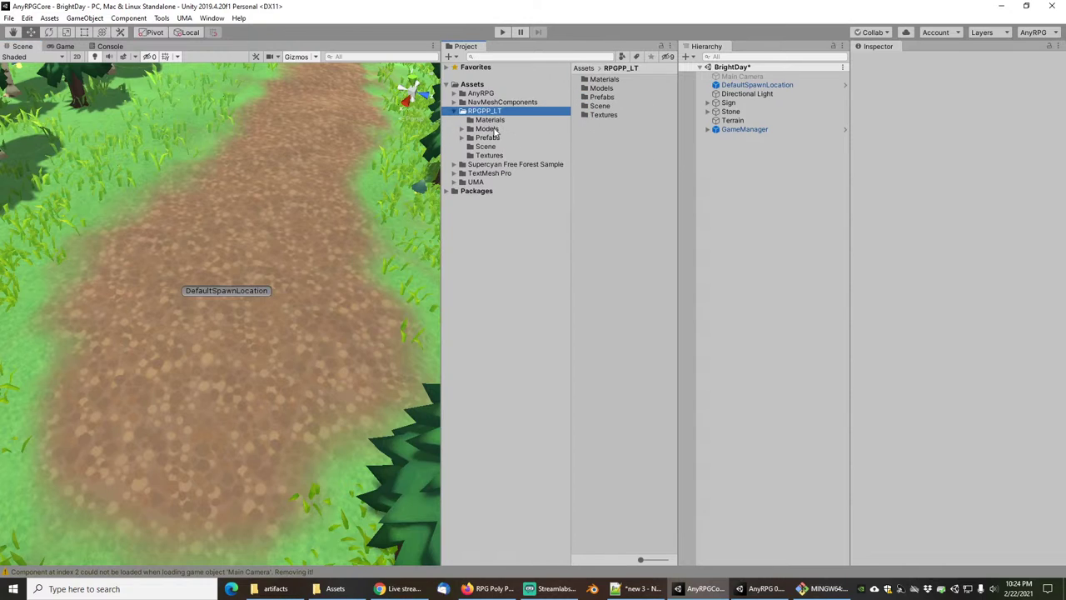
click(490, 130)
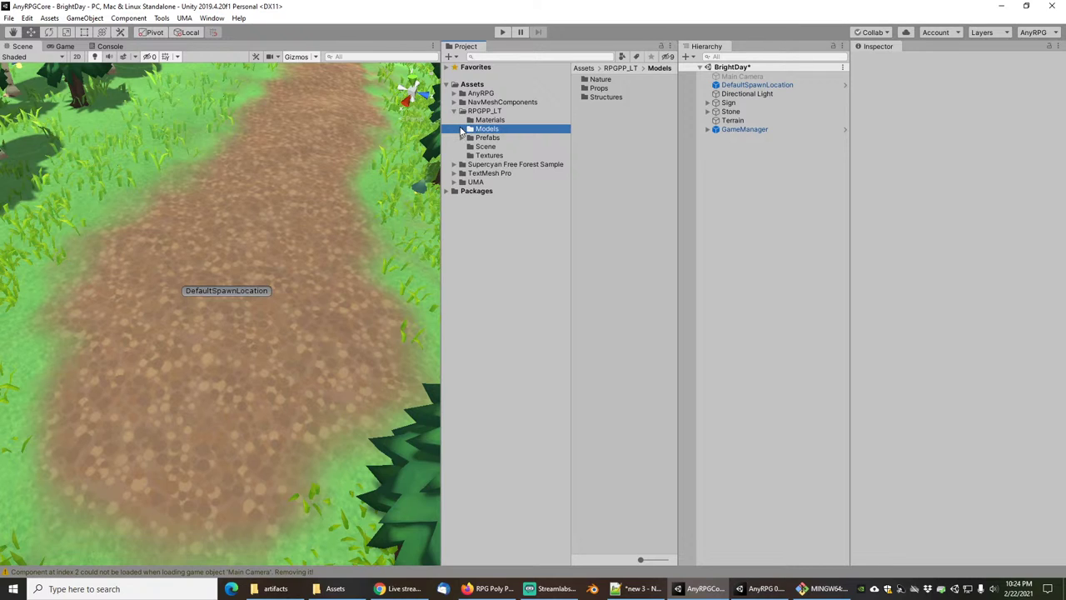
click(485, 147)
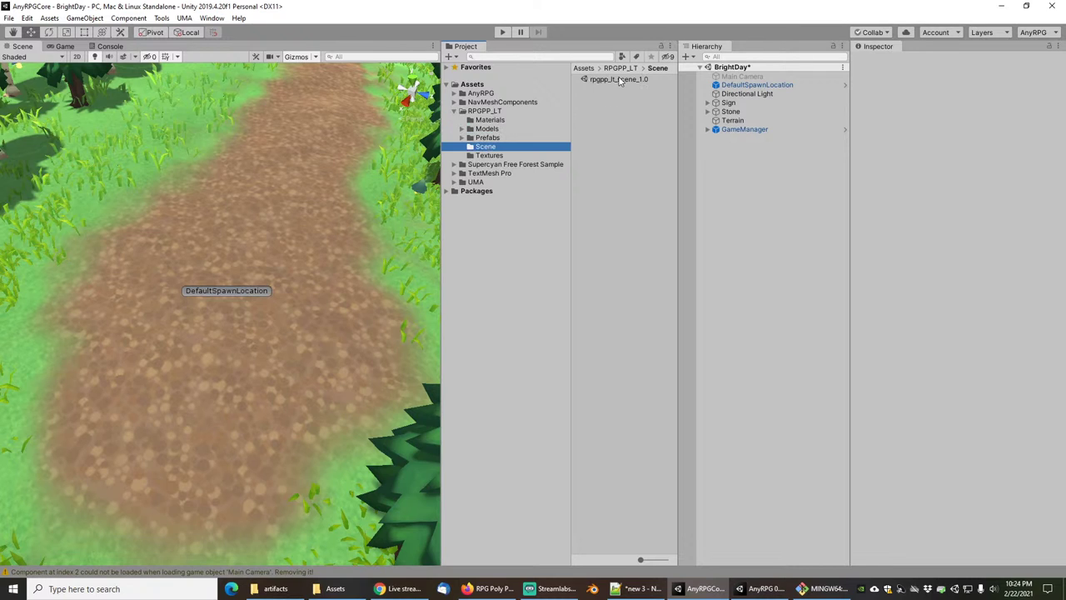
double_click(619, 80)
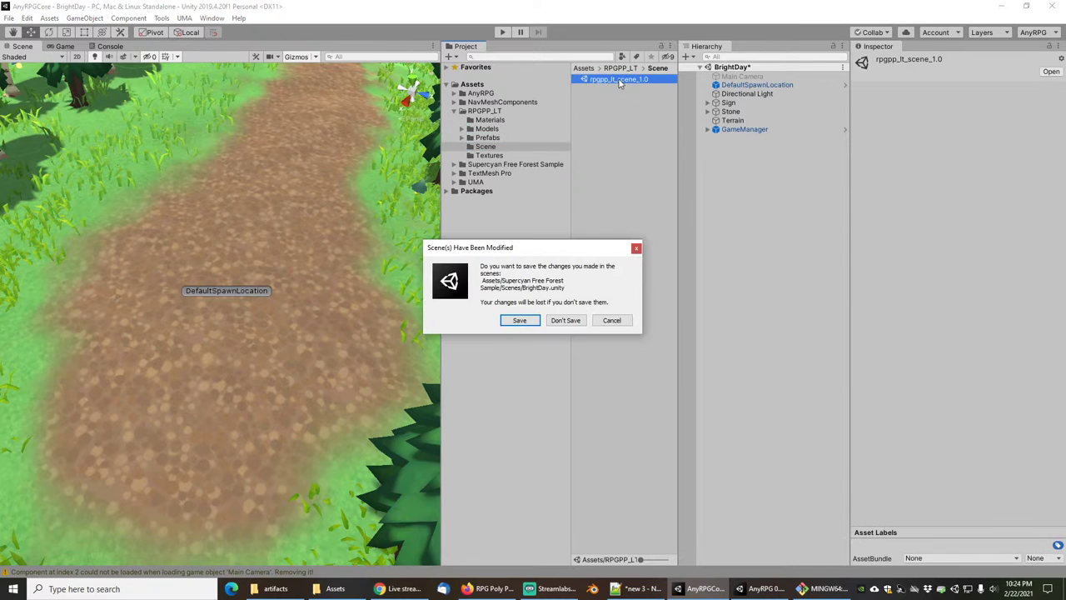
click(570, 322)
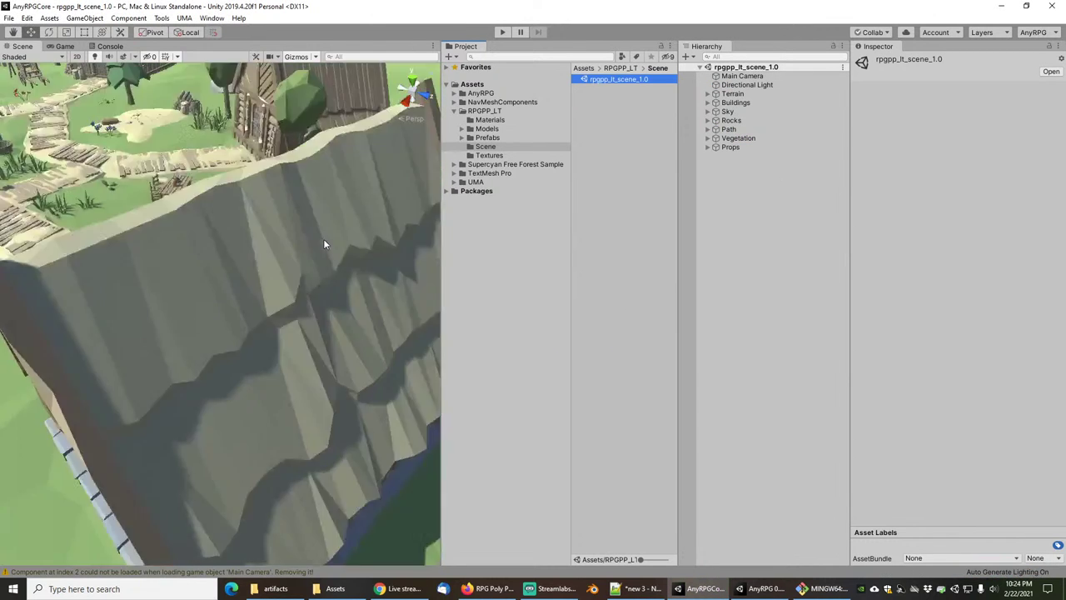
Search the project for "defaults" and place the DefaultSpawnLocation prefab on the grass between the well and the signpost.
scroll(324, 241, down, 8)
alt+drag(156, 209, 270, 250)
middle_drag(258, 323, 191, 329)
scroll(237, 279, up, 5)
scroll(246, 301, up, 7)
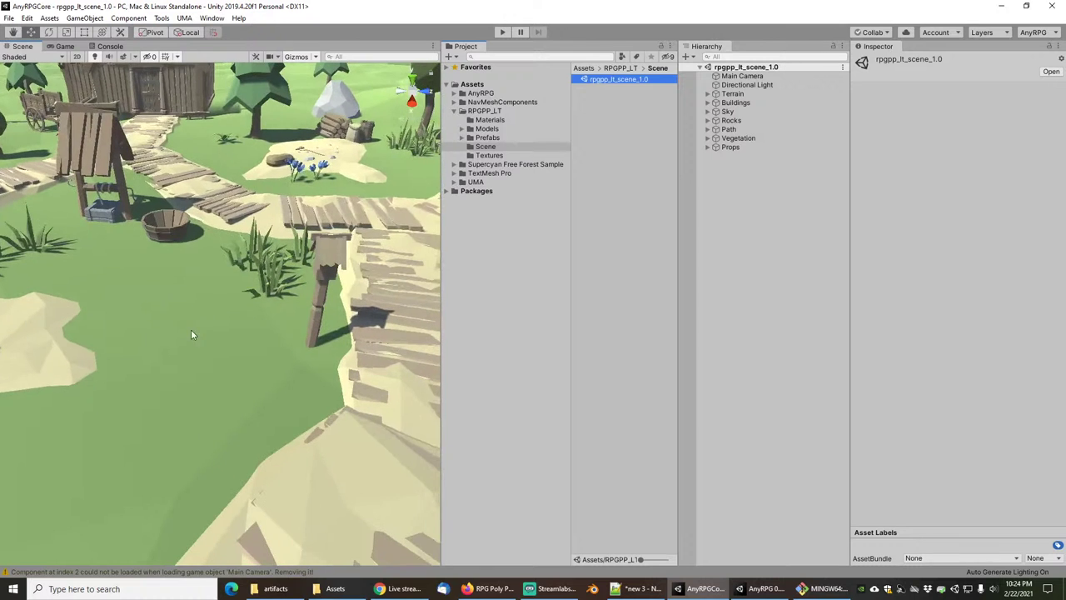
scroll(184, 325, up, 3)
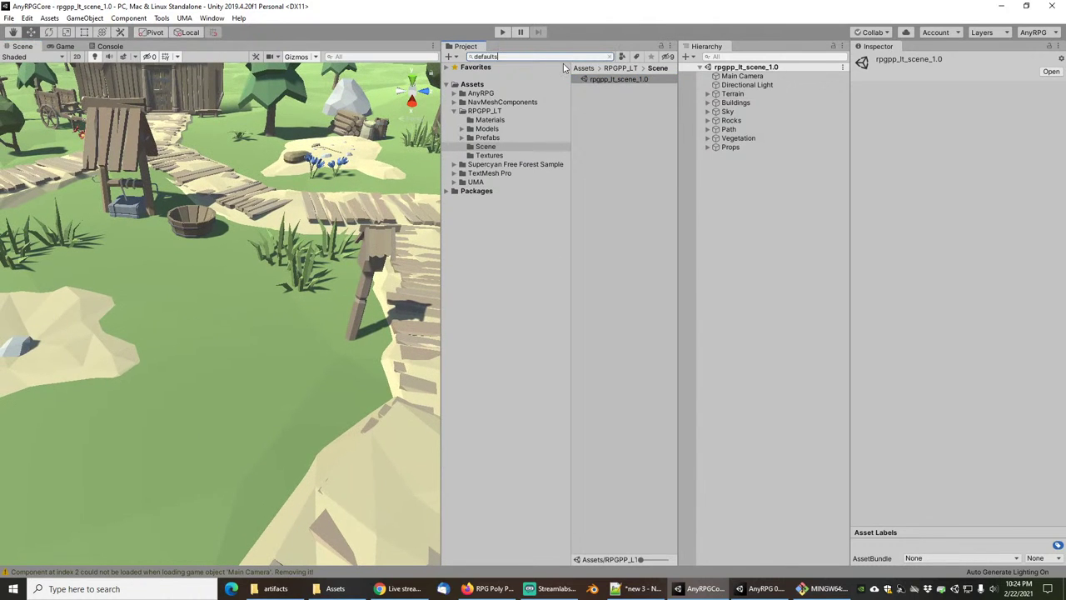
drag(612, 81, 206, 317)
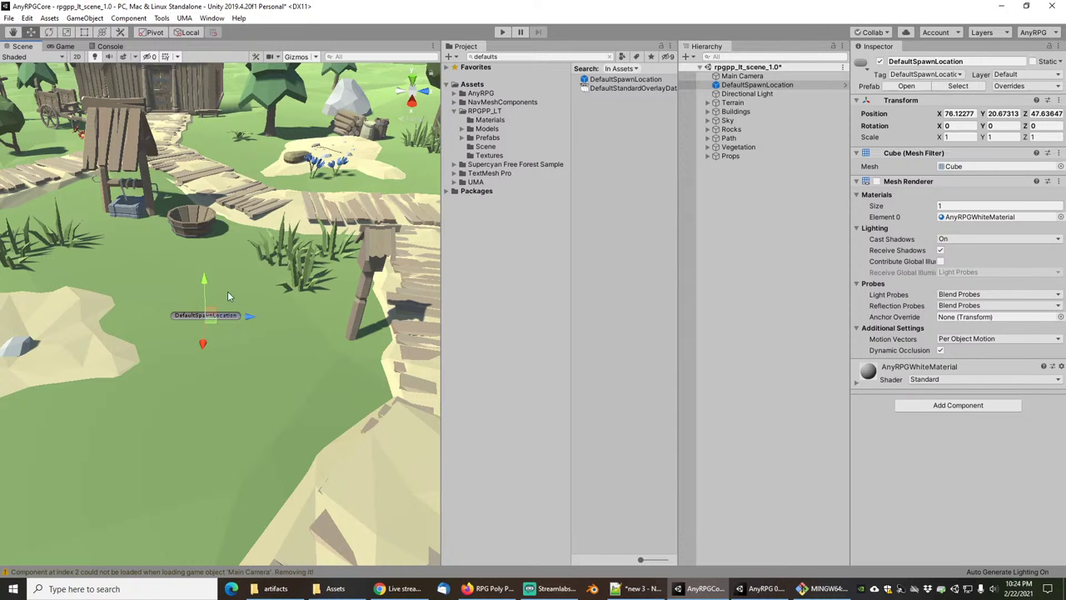
Search the project for "gameman", add the GameManager prefab to the rpgpp_lt_scene_1.0 hierarchy and deactivate the Main Camera.
scroll(233, 291, down, 10)
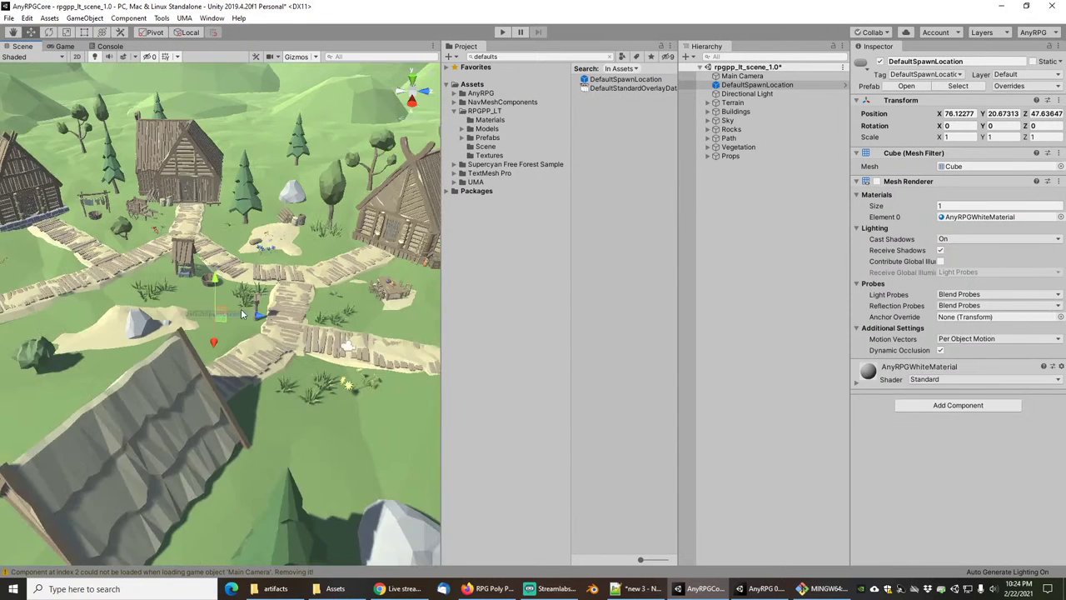
scroll(247, 315, down, 10)
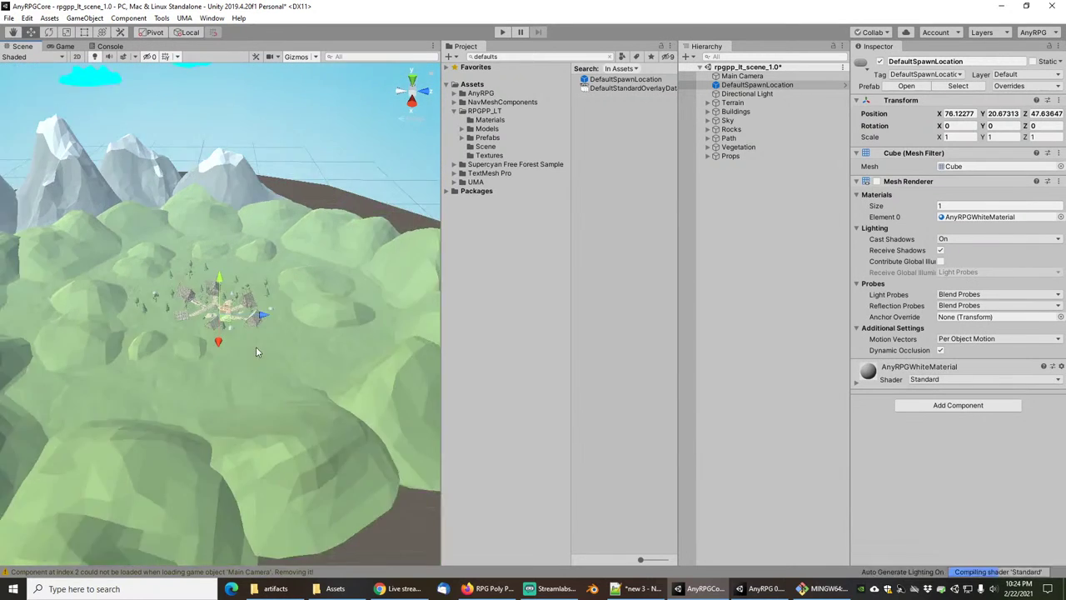
right_drag(274, 348, 327, 219)
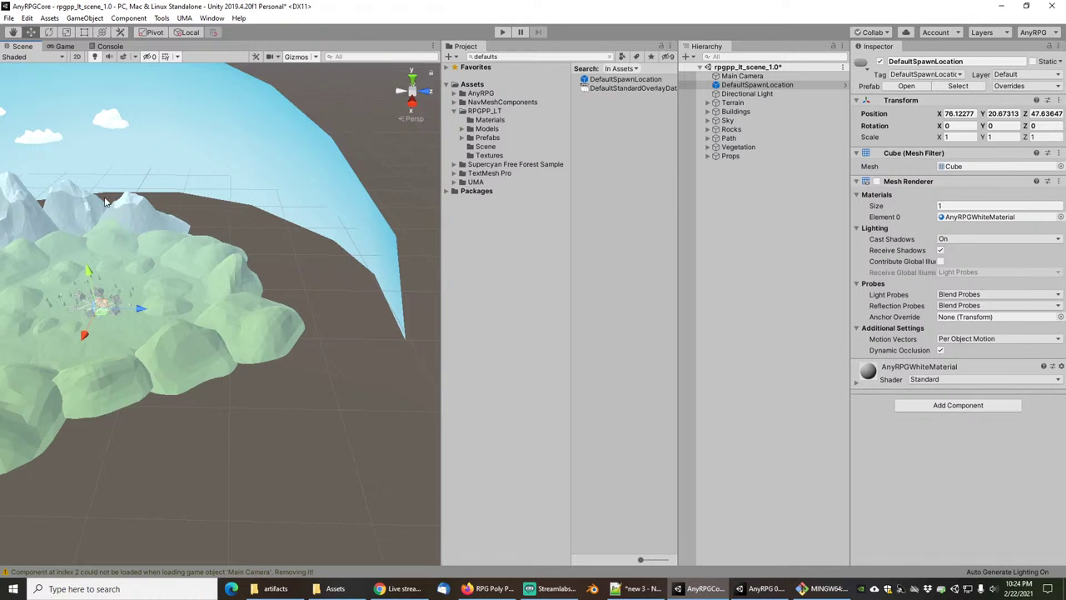
scroll(197, 236, up, 8)
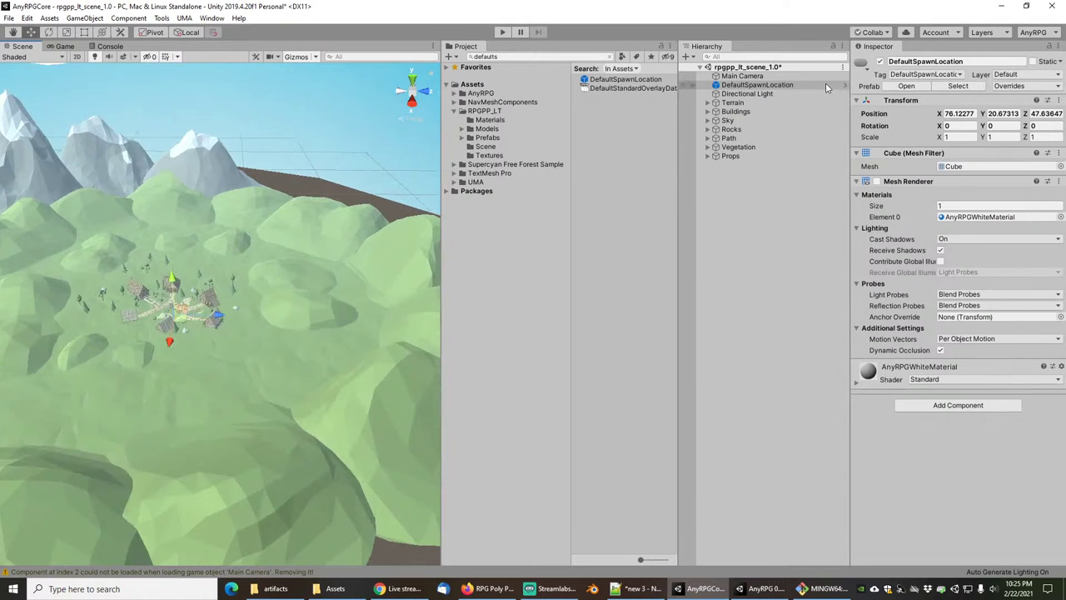
double_click(758, 85)
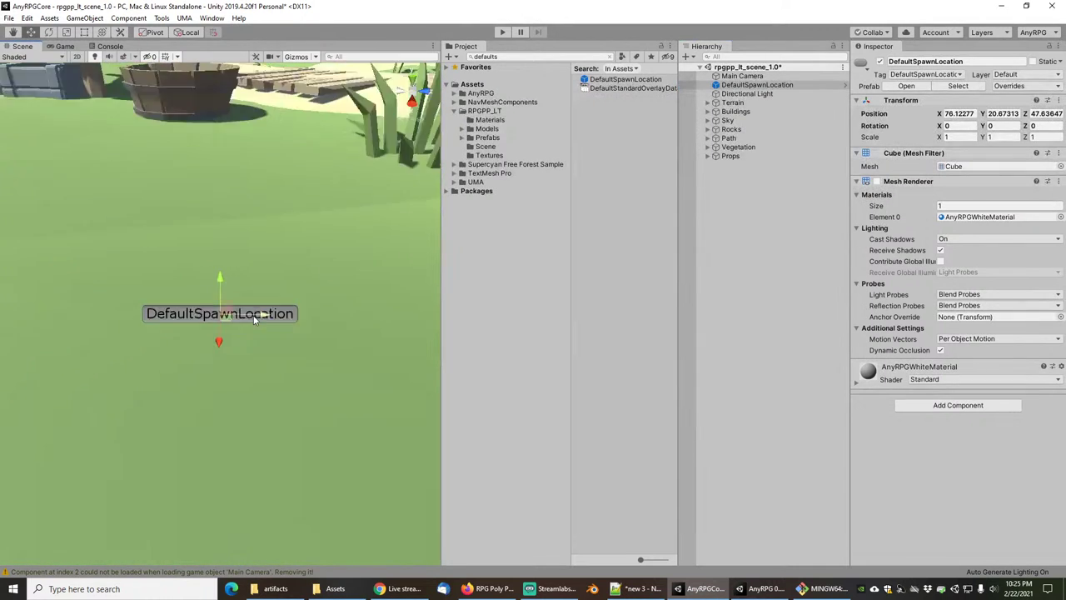
scroll(248, 296, down, 5)
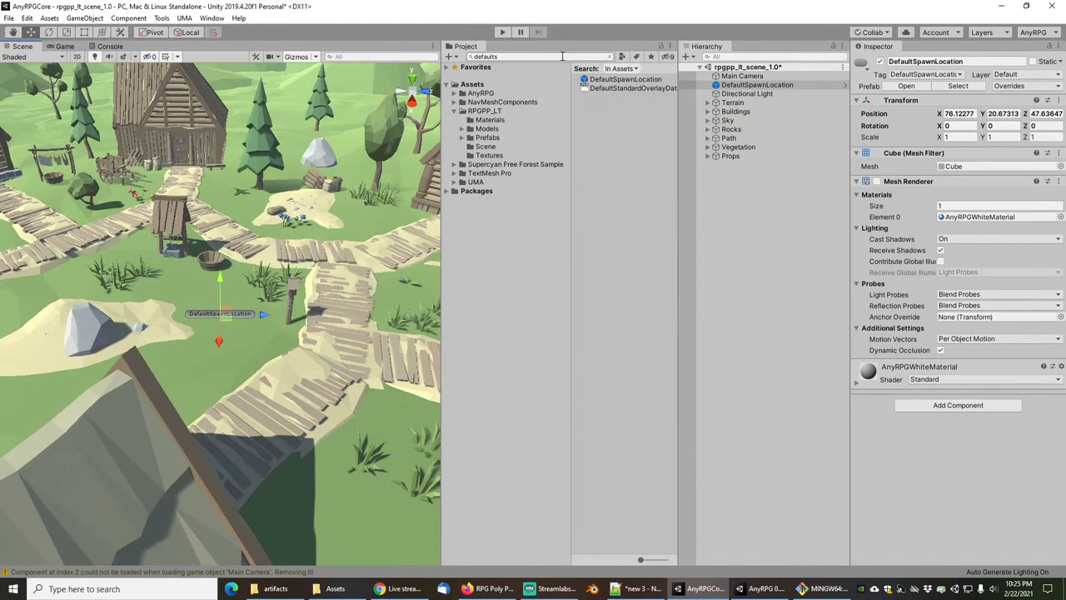
text(gameman)
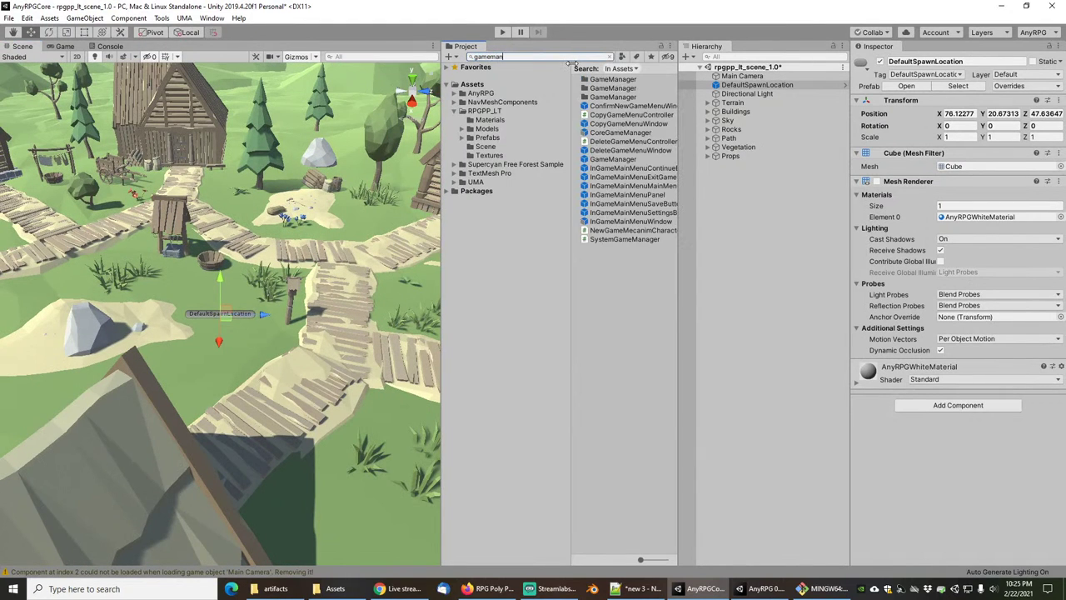
drag(615, 116, 737, 218)
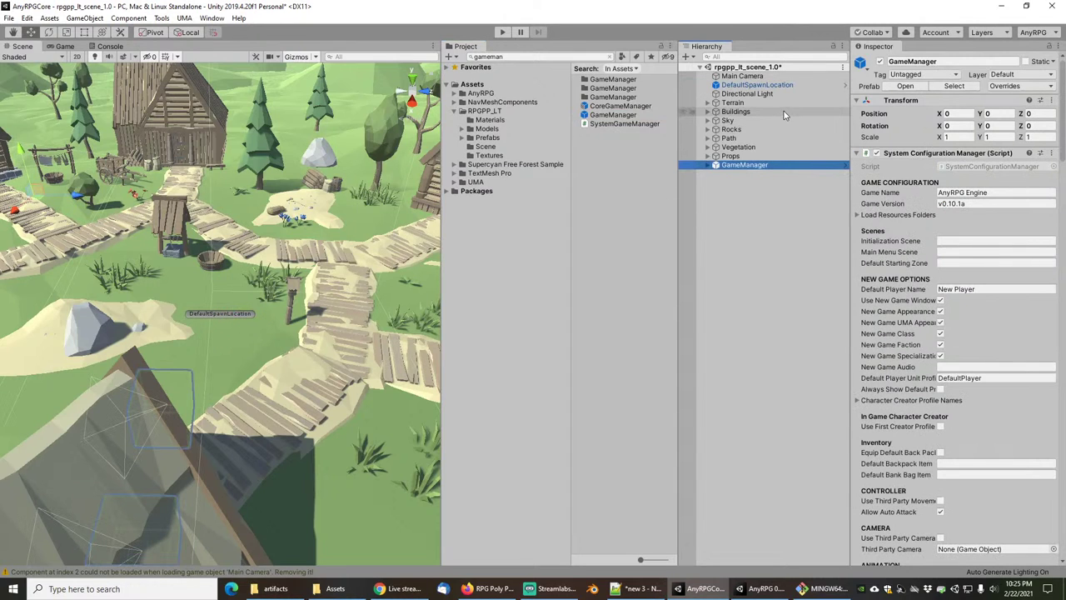
click(741, 76)
click(881, 62)
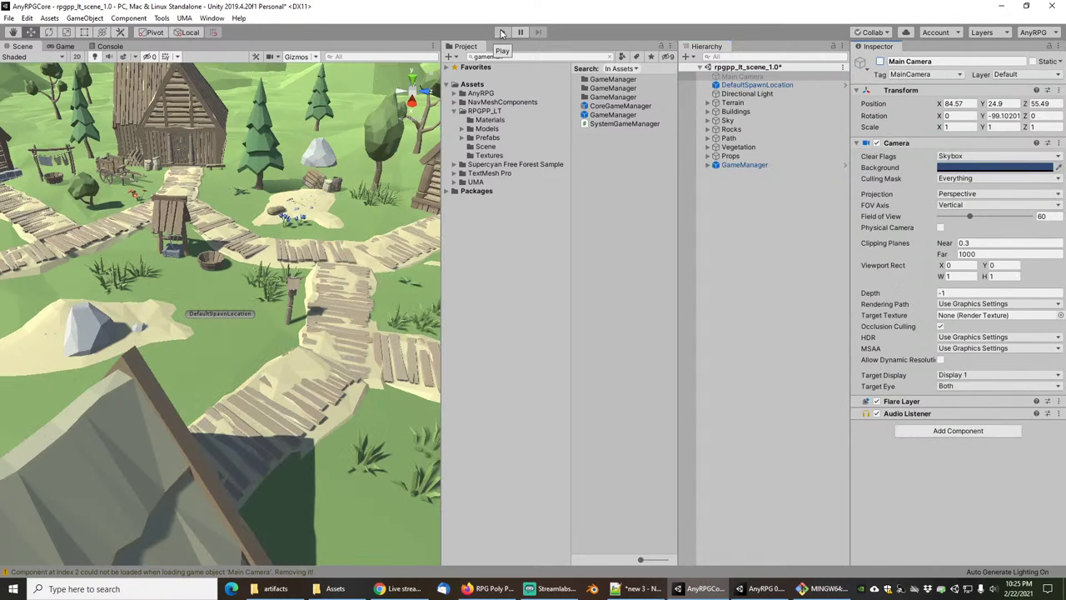
Play the village scene briefly to test the character's spawn, and view the Environment Pack: Free Forest Sample page in the browser.
click(501, 32)
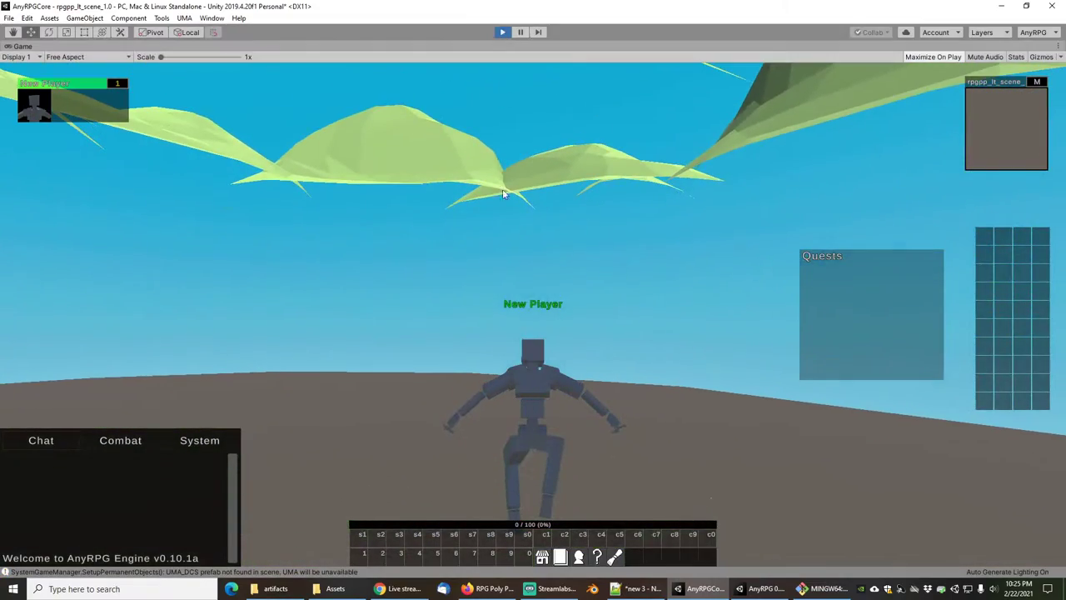
key(ctrl+p)
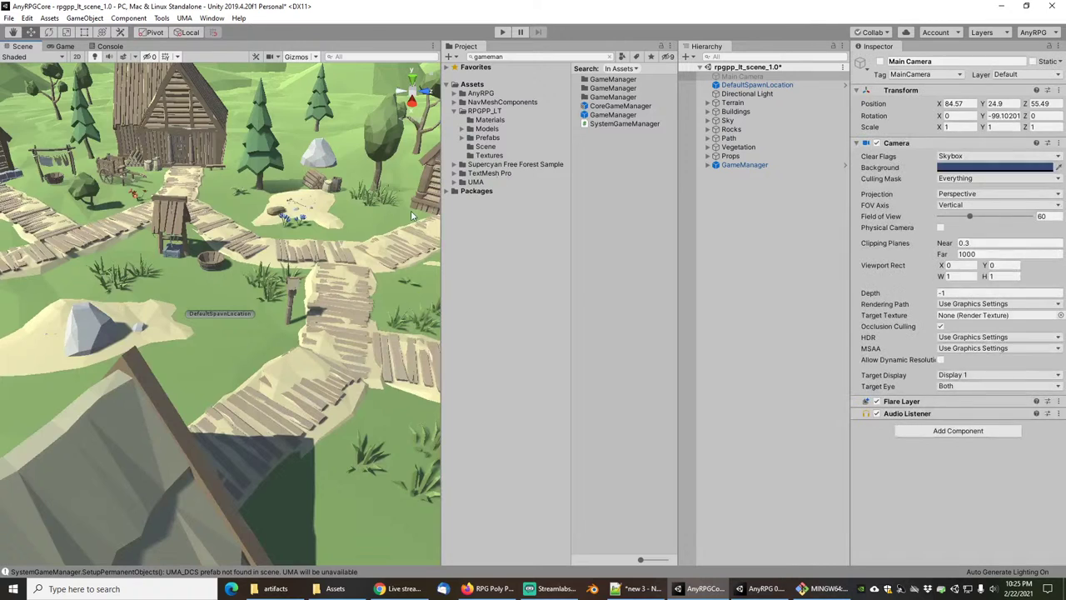
click(491, 588)
click(512, 25)
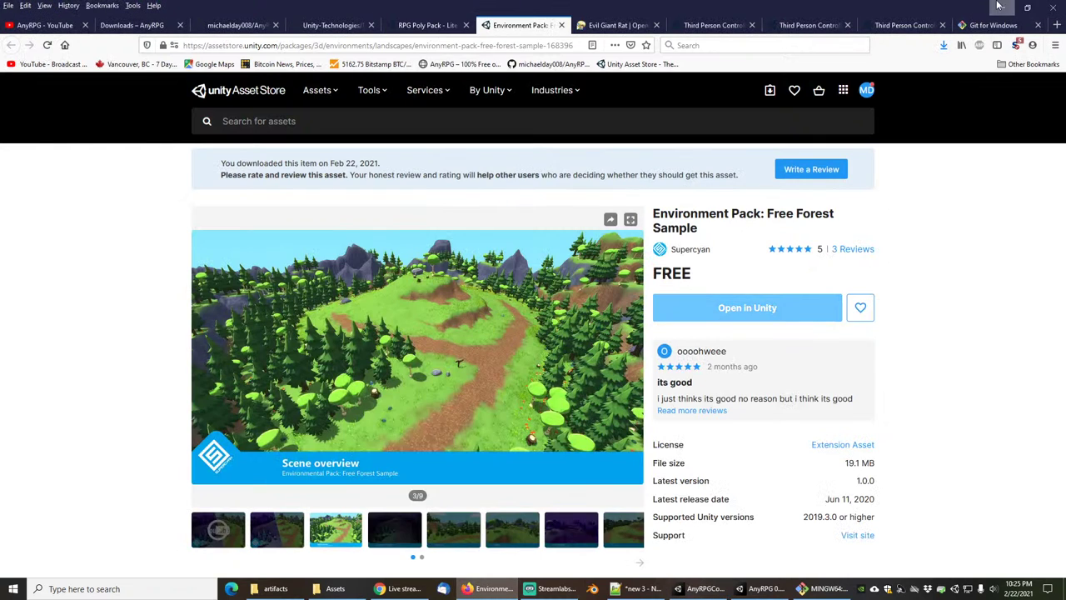
click(999, 6)
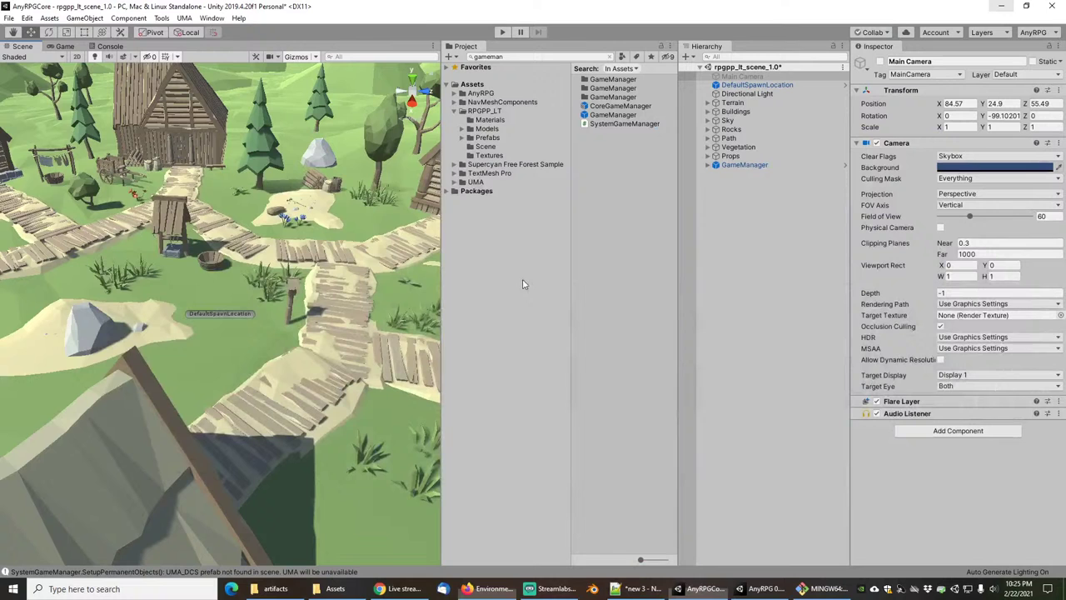
Add a Mesh Collider to every object under Terrain, from rpgpp_lt_hill_small_01 through rpgpp_lt_hill_small_02 (11).
click(708, 103)
click(734, 104)
click(740, 113)
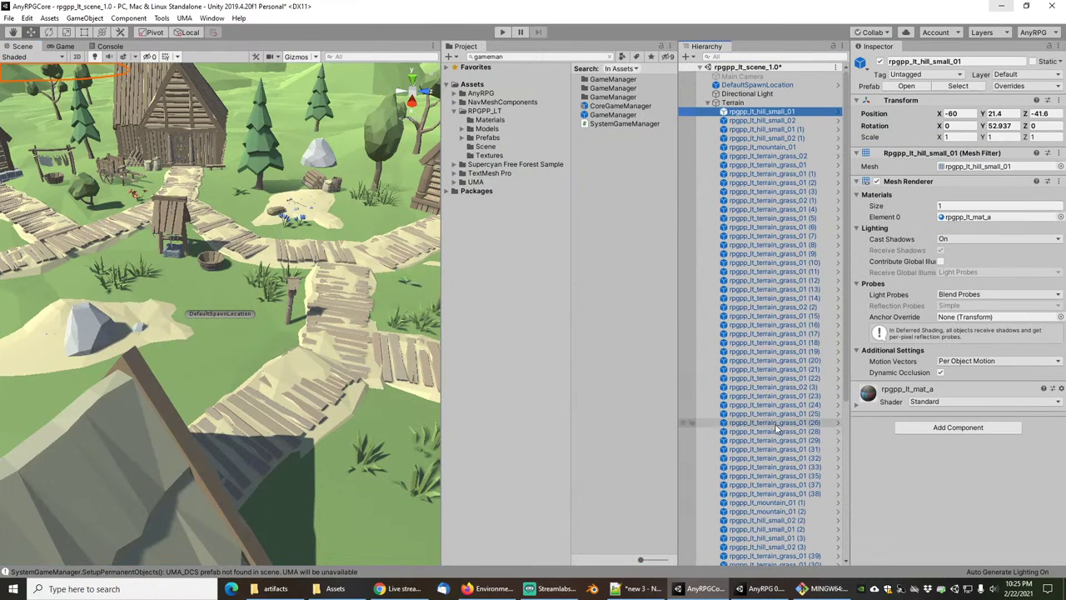
scroll(776, 427, down, 2)
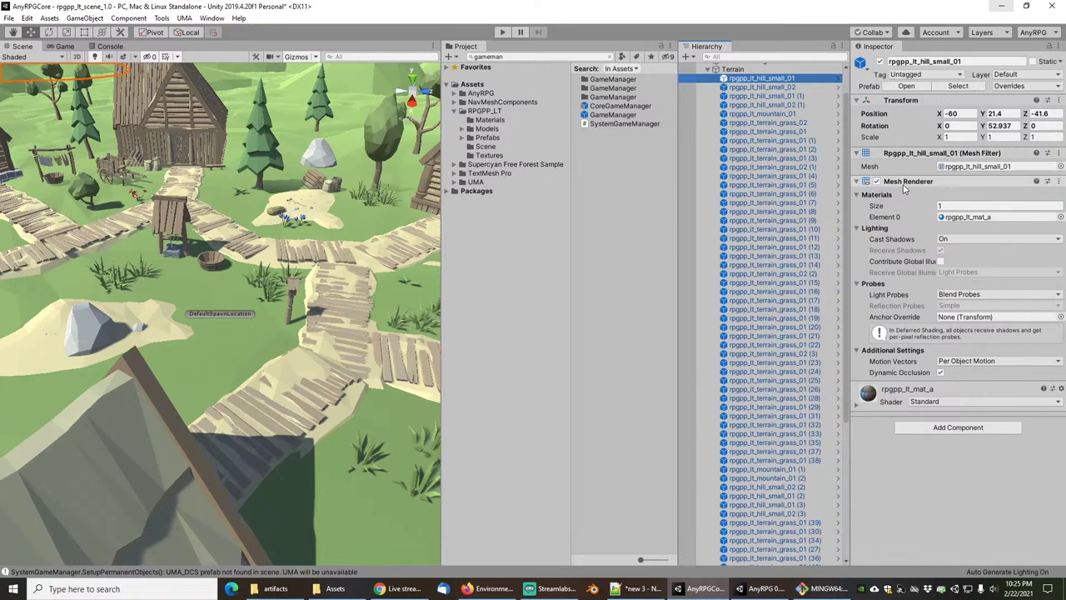
scroll(775, 429, down, 5)
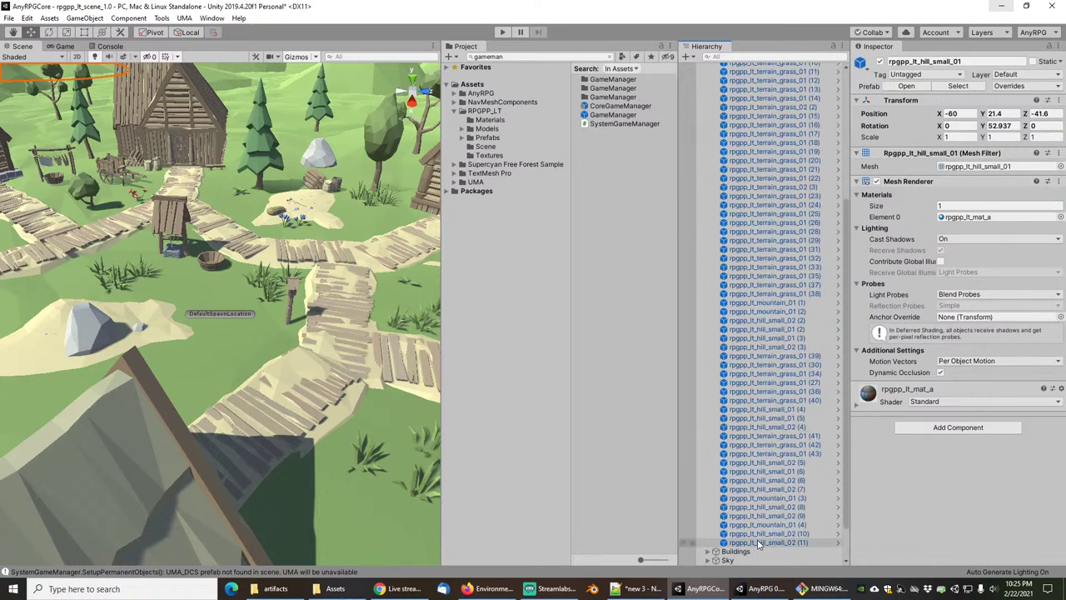
shift+click(758, 543)
scroll(775, 333, up, 15)
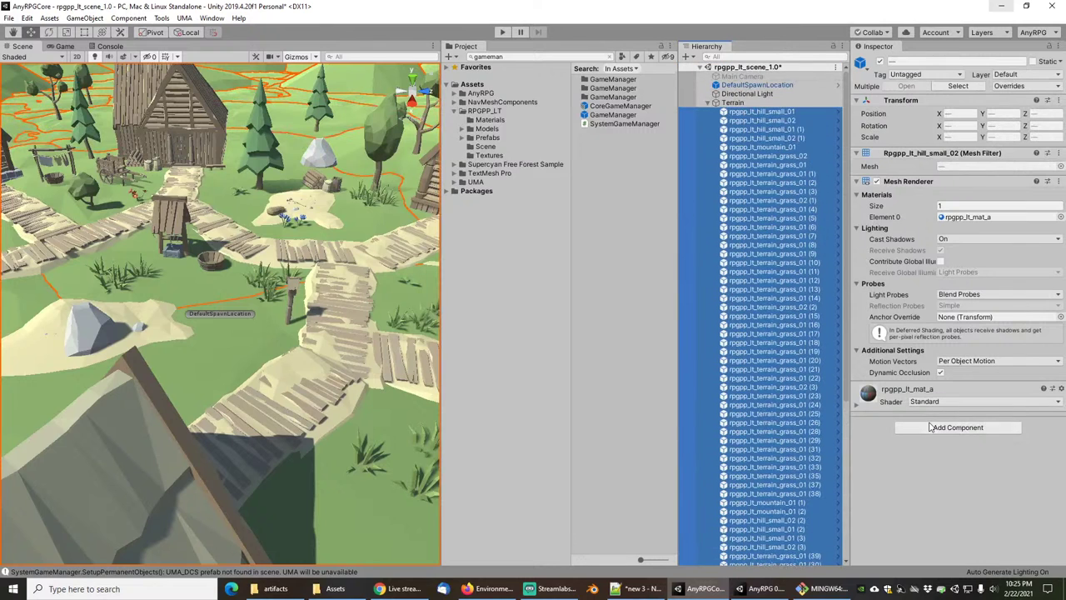
click(958, 428)
click(933, 435)
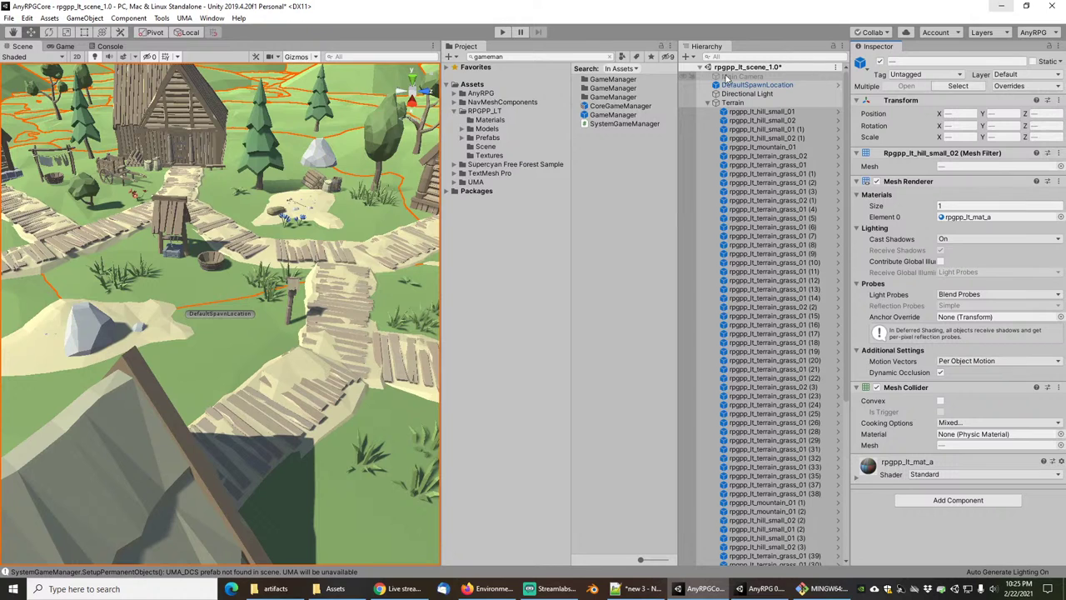
Play the village scene and run the character across the ground to the door of the nearby wooden house.
click(504, 33)
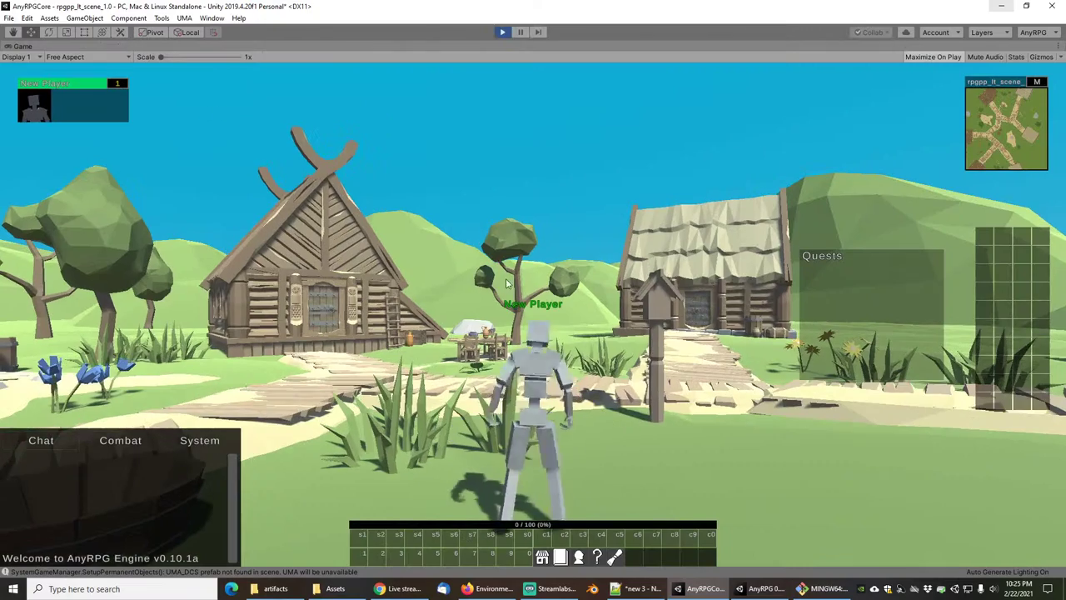
scroll(597, 224, down, 5)
drag(597, 225, 518, 280)
key(w)
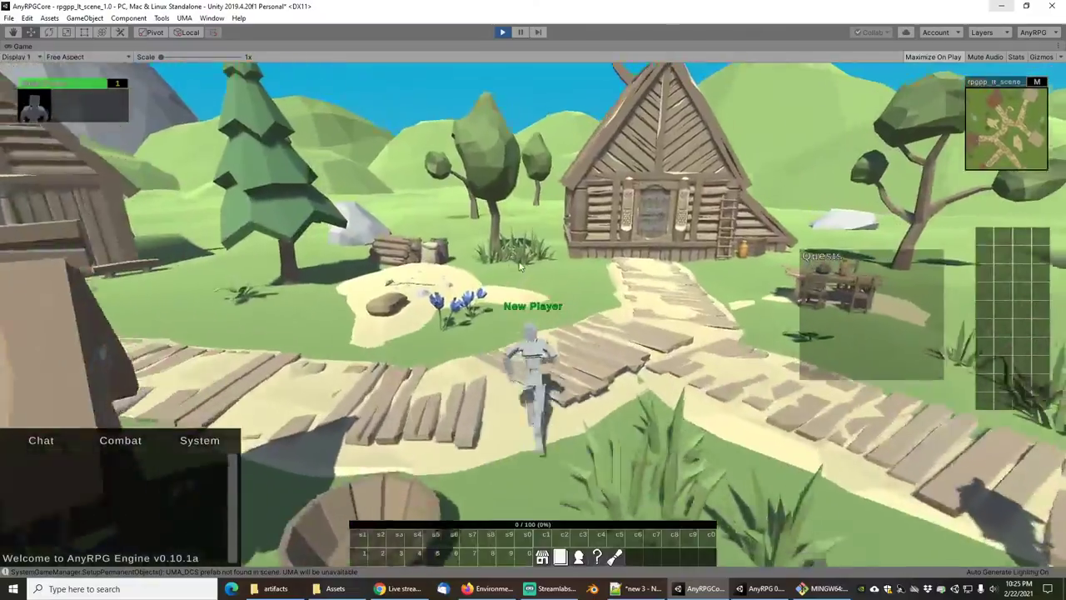
key(w)
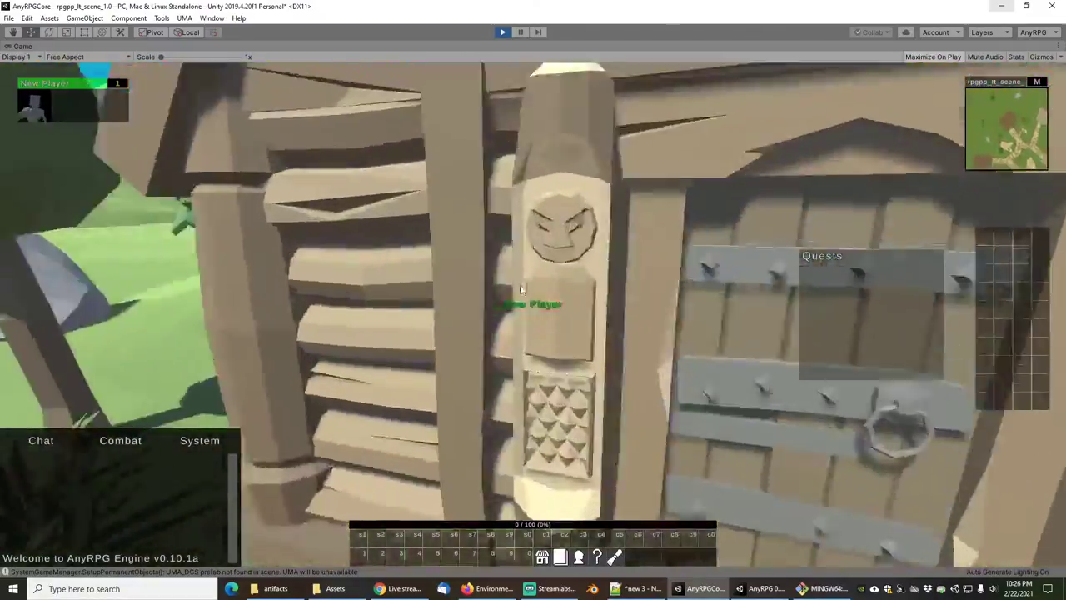
Run the character past the well to the small A-frame hut and back onto the plank path, and end play mode.
right_drag(525, 288, 432, 295)
key(w)
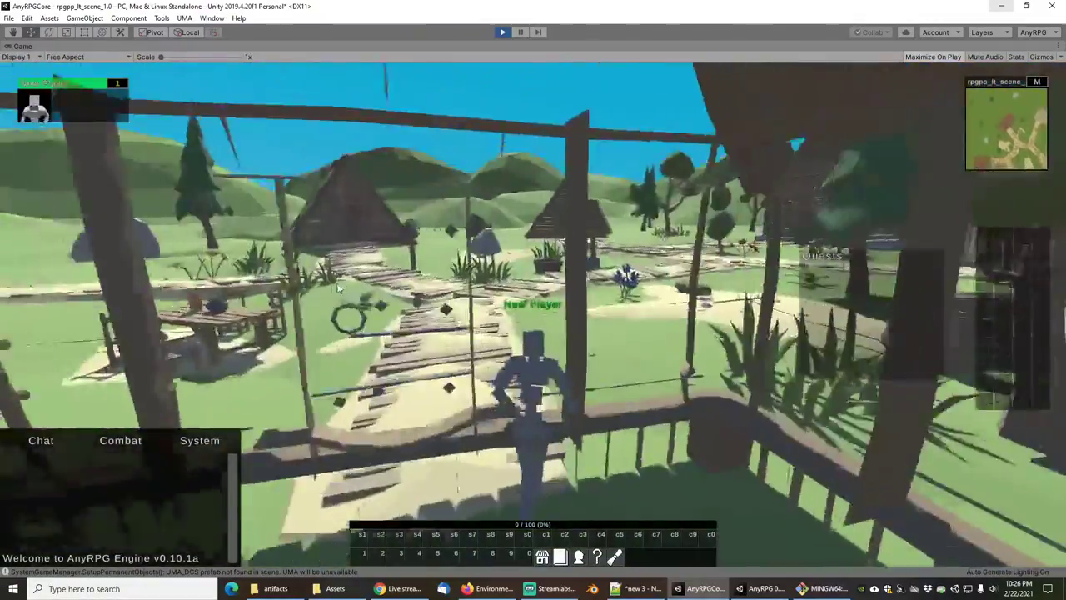
key(w)
scroll(498, 234, down, 3)
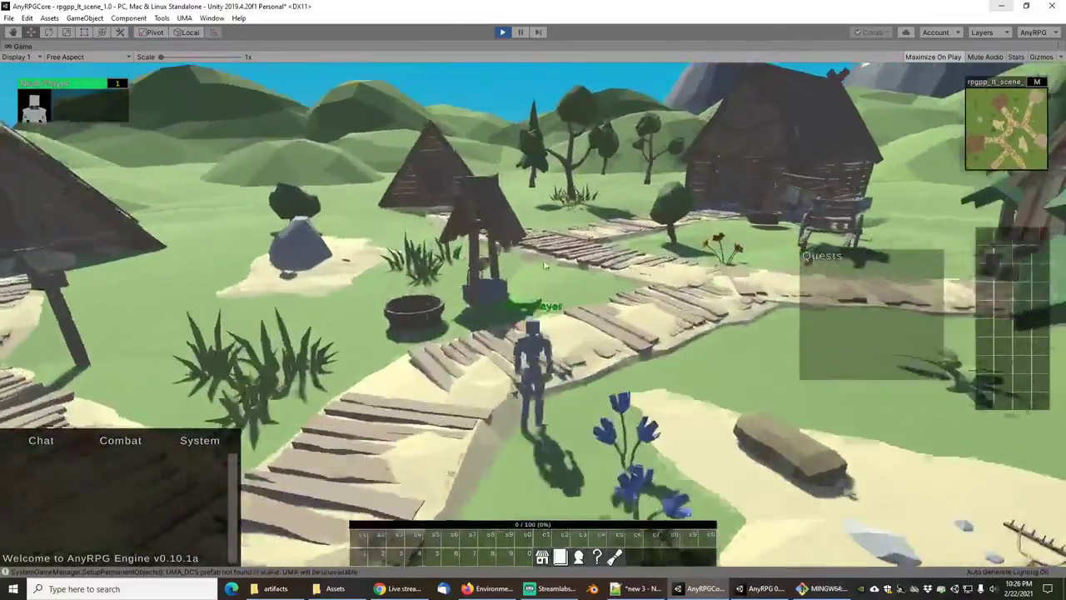
right_drag(497, 235, 408, 264)
key(w)
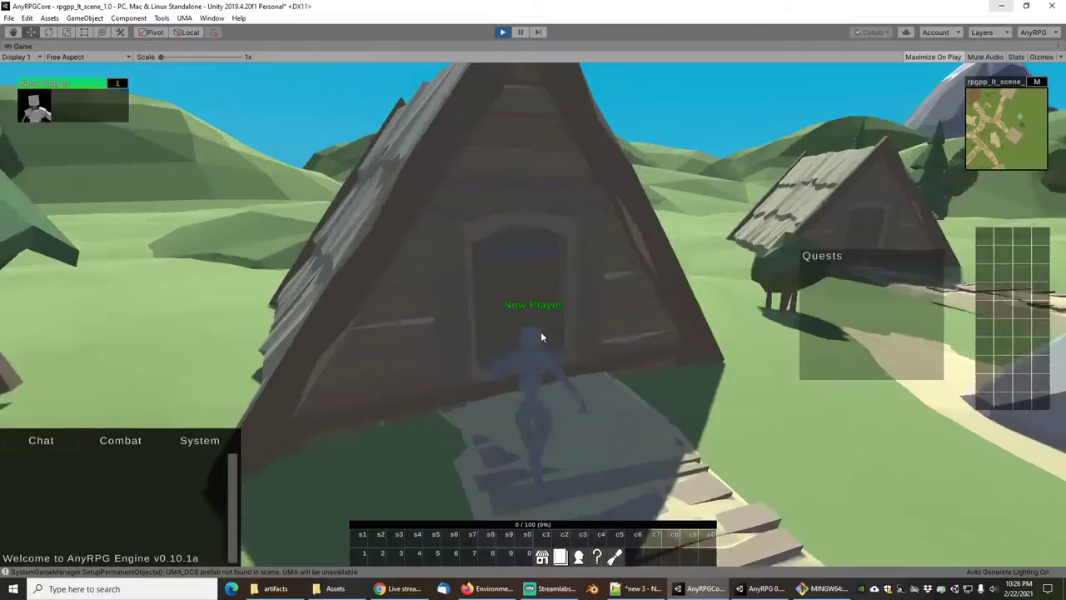
right_drag(543, 336, 739, 333)
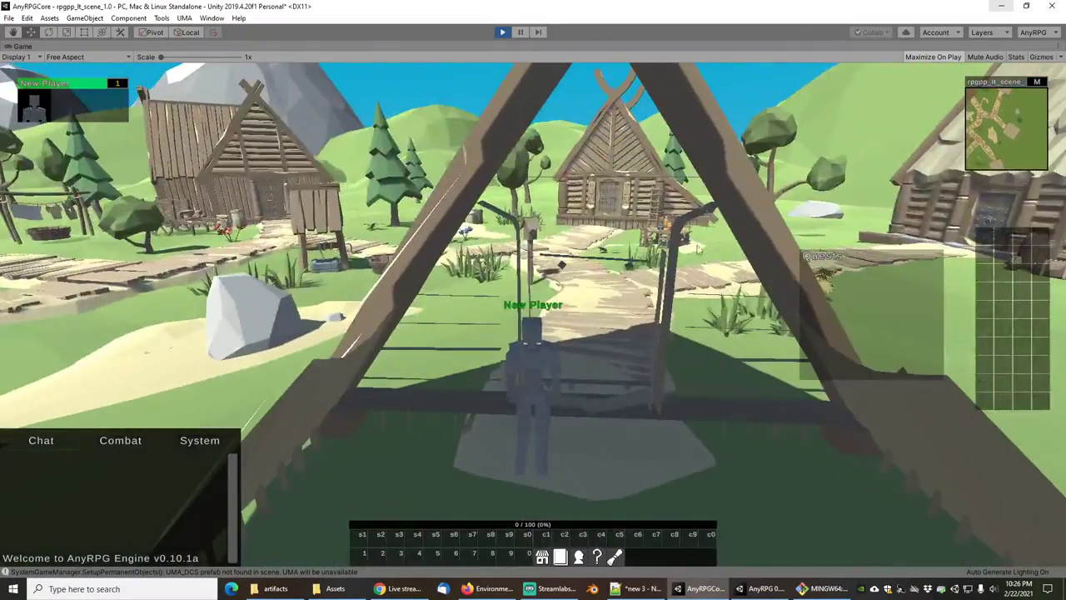
key(w)
key(w)
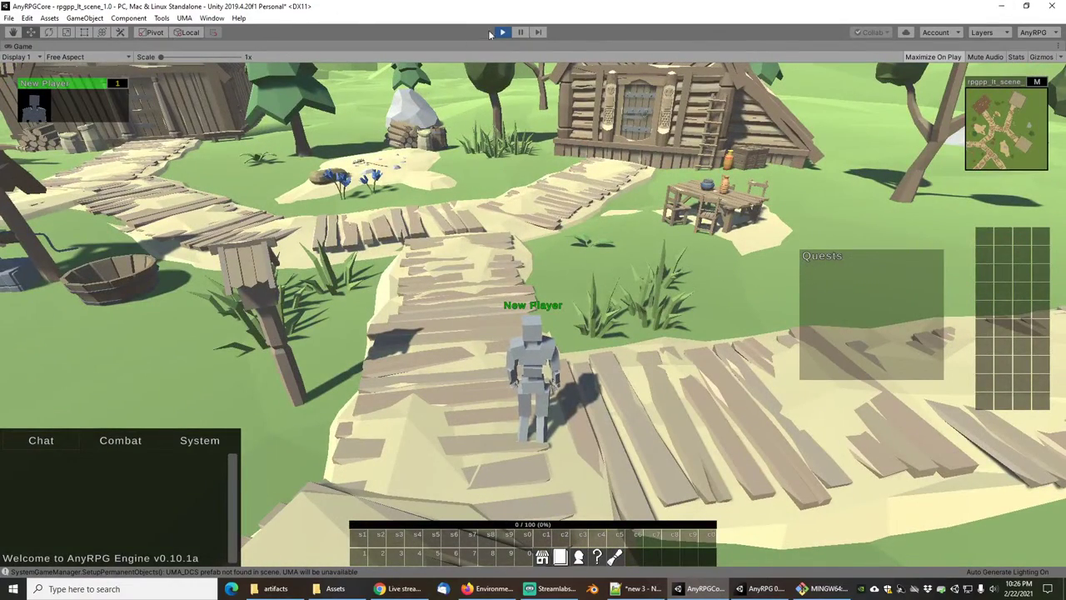
click(504, 33)
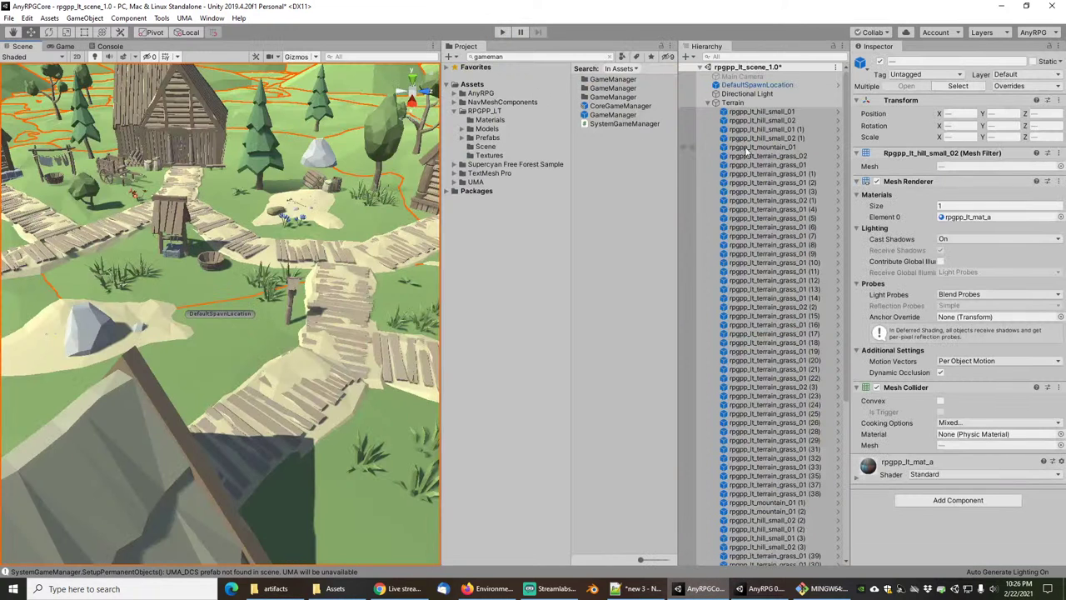
Search the project for "coregame" and open the CoreGame scene without saving the changes to rpgpp_lt_scene_1.0.
click(710, 103)
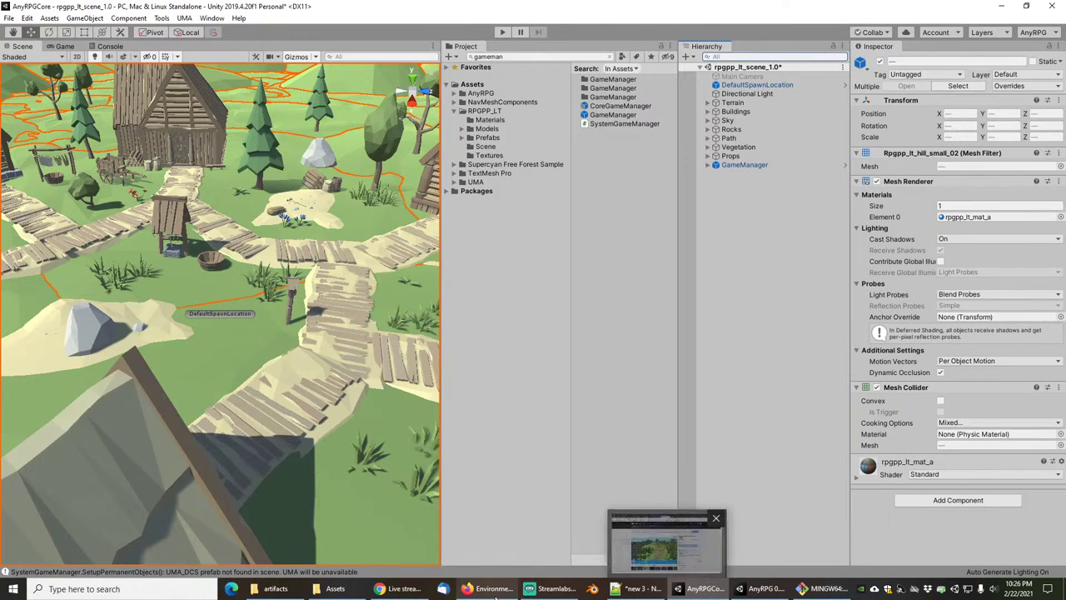
mouse_move(550, 588)
click(649, 588)
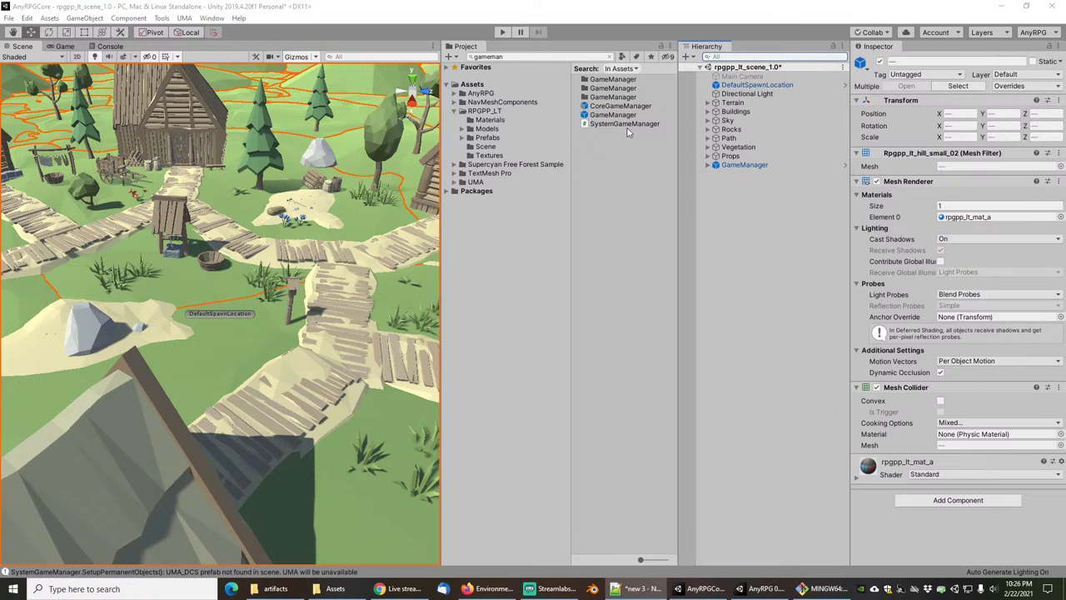
click(560, 5)
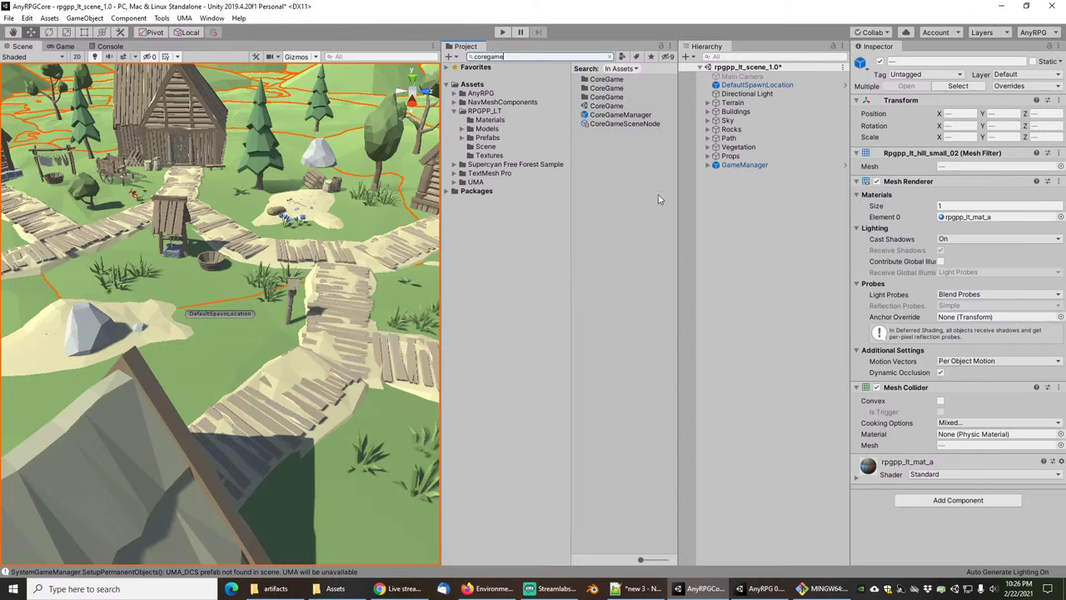
double_click(603, 106)
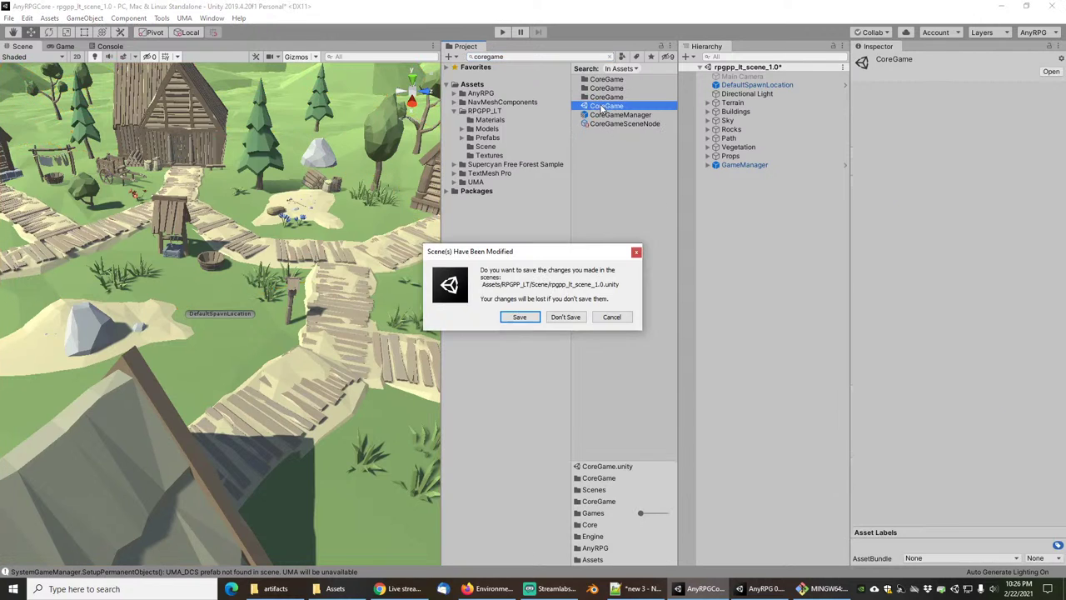
click(566, 317)
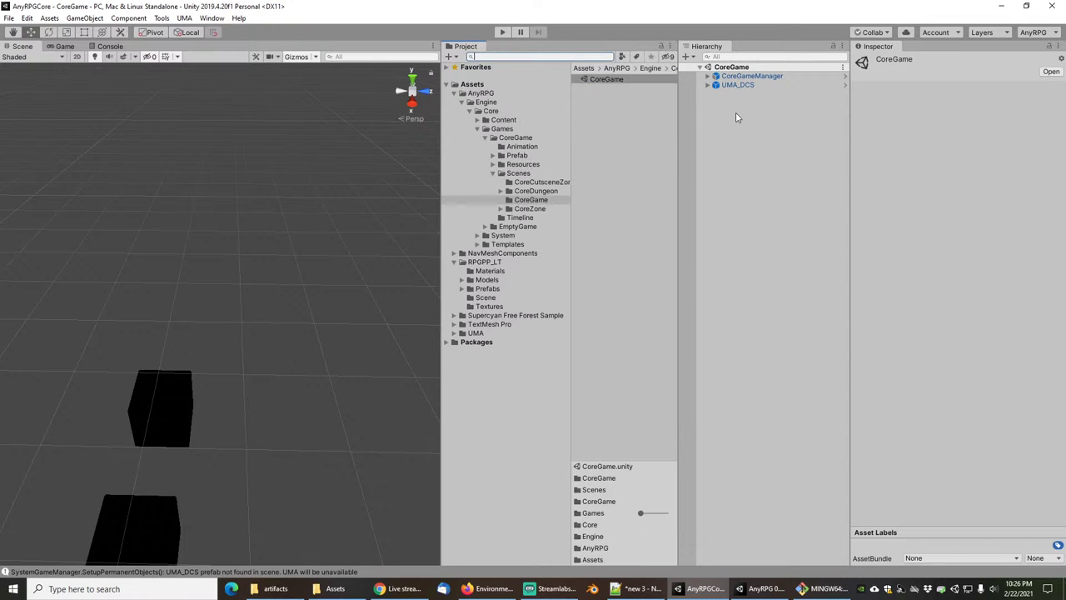
Play the CoreGame scene and start a new game from its main menu to reach character creation.
click(504, 32)
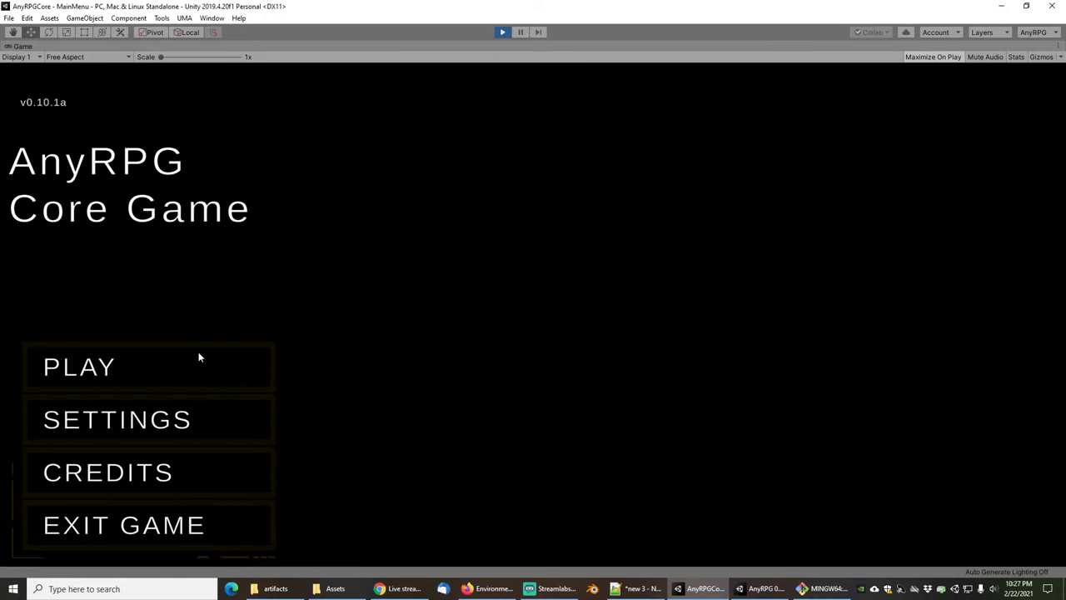
click(114, 369)
click(441, 442)
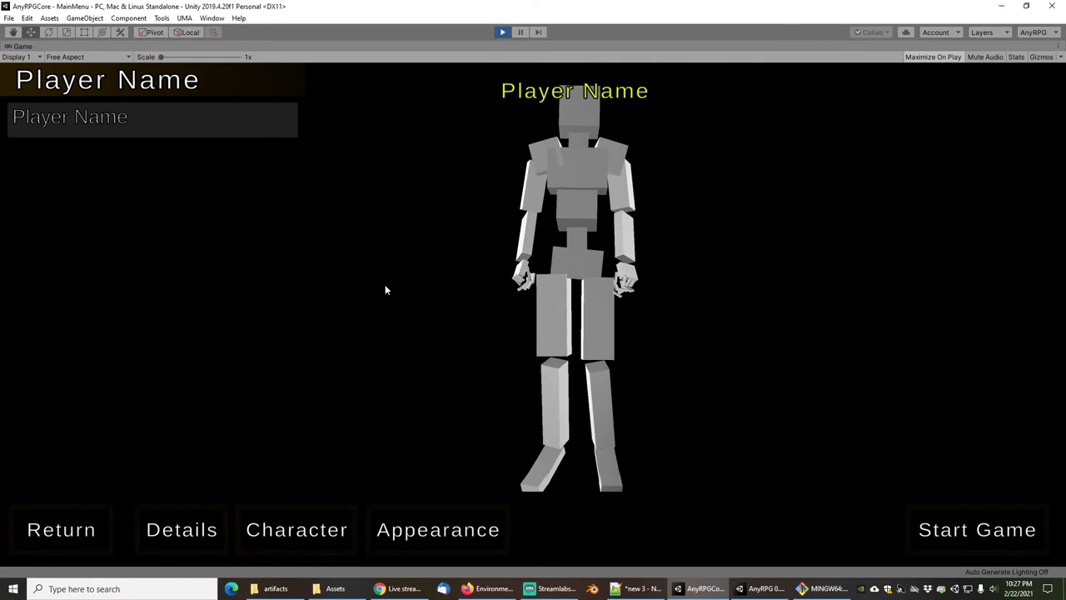
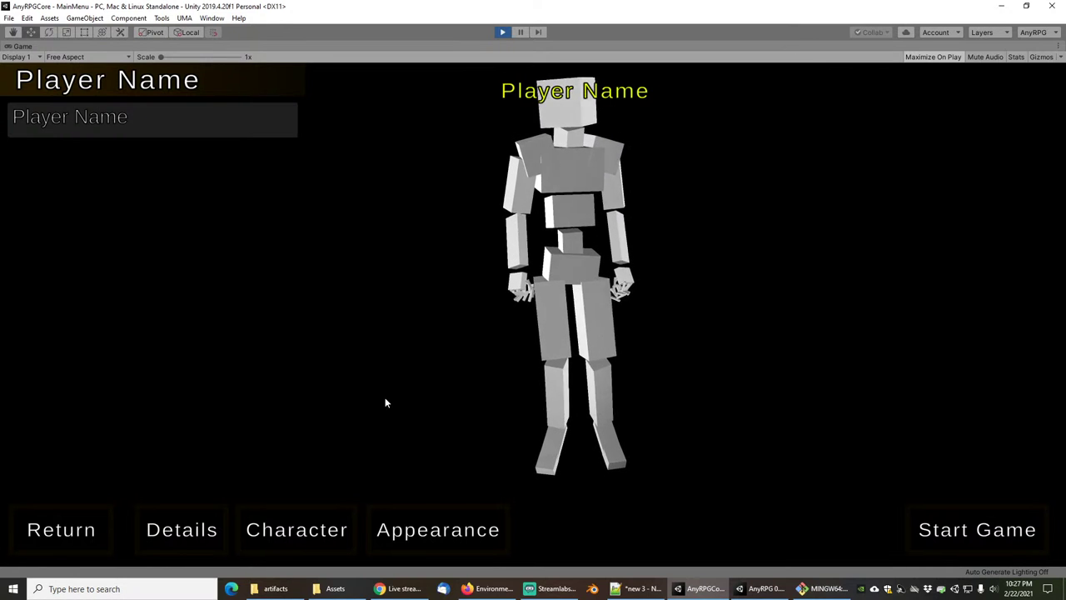
Preview the Default UMA Player and Default Player bodies and check the appearance options of the Default Player.
click(302, 532)
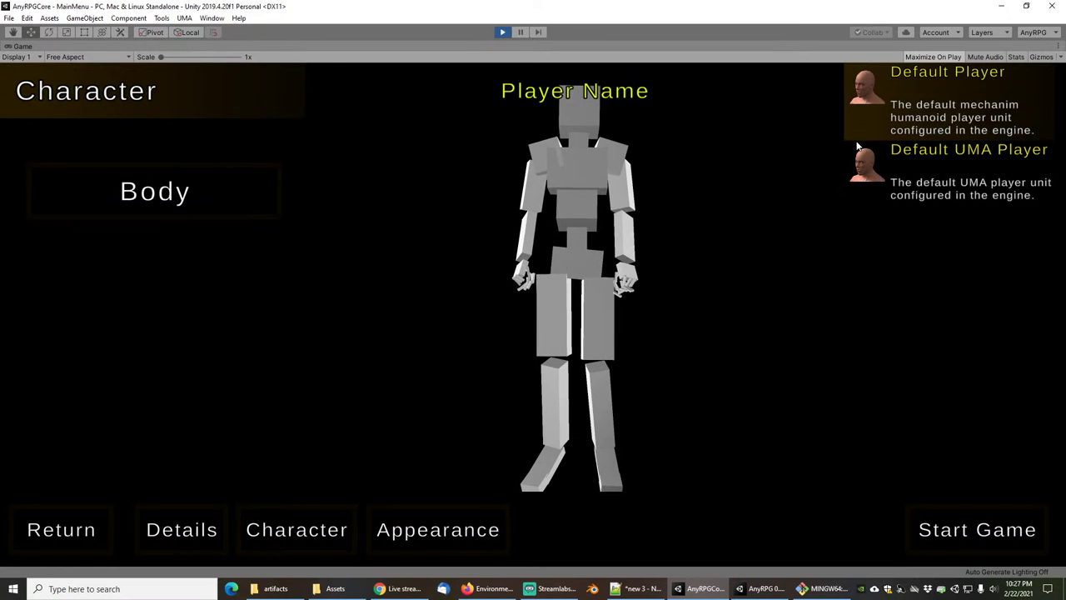
click(938, 180)
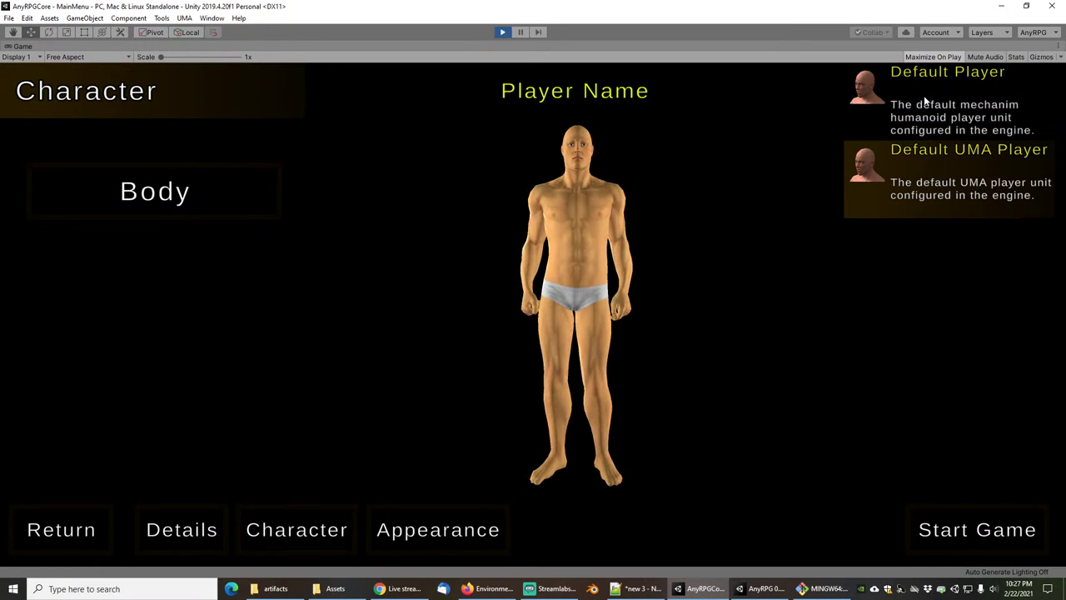
click(950, 100)
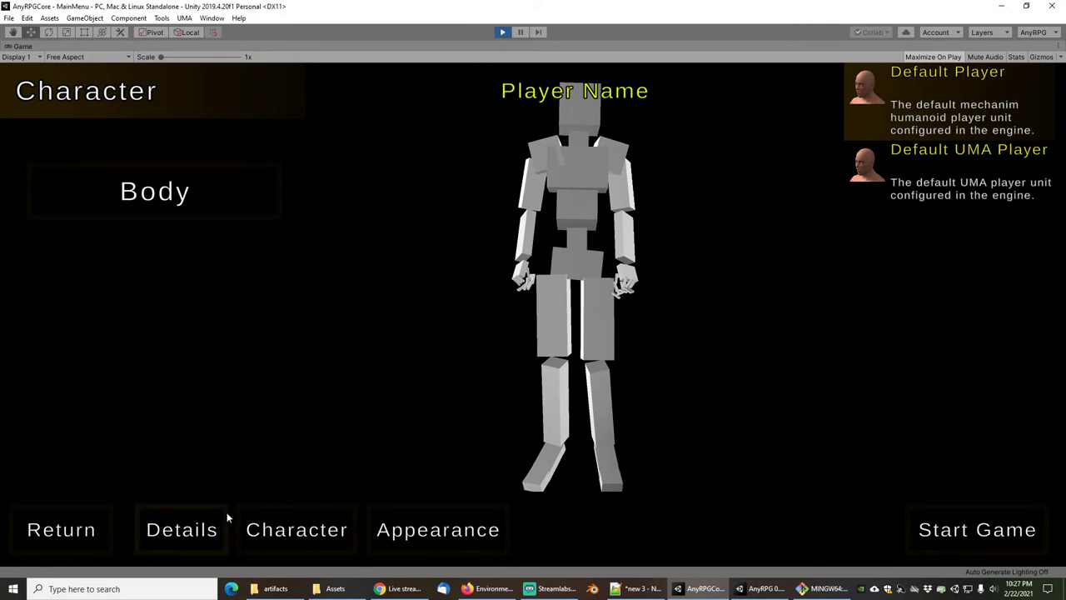
click(421, 533)
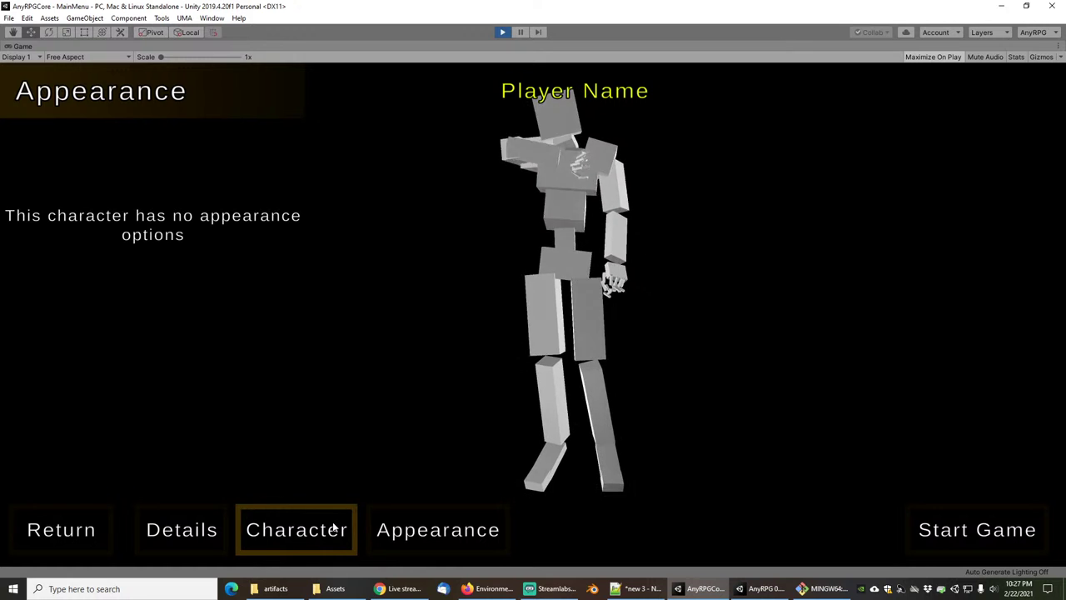
click(305, 533)
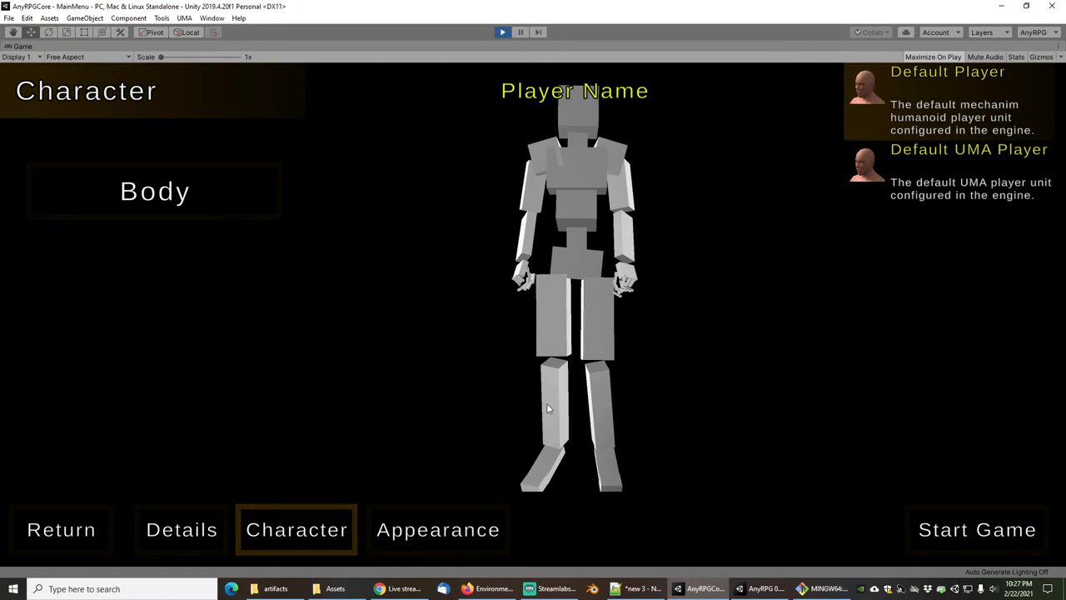
Choose the Default UMA Player body and try the Buzzcut hair before settling on HairX.
click(946, 171)
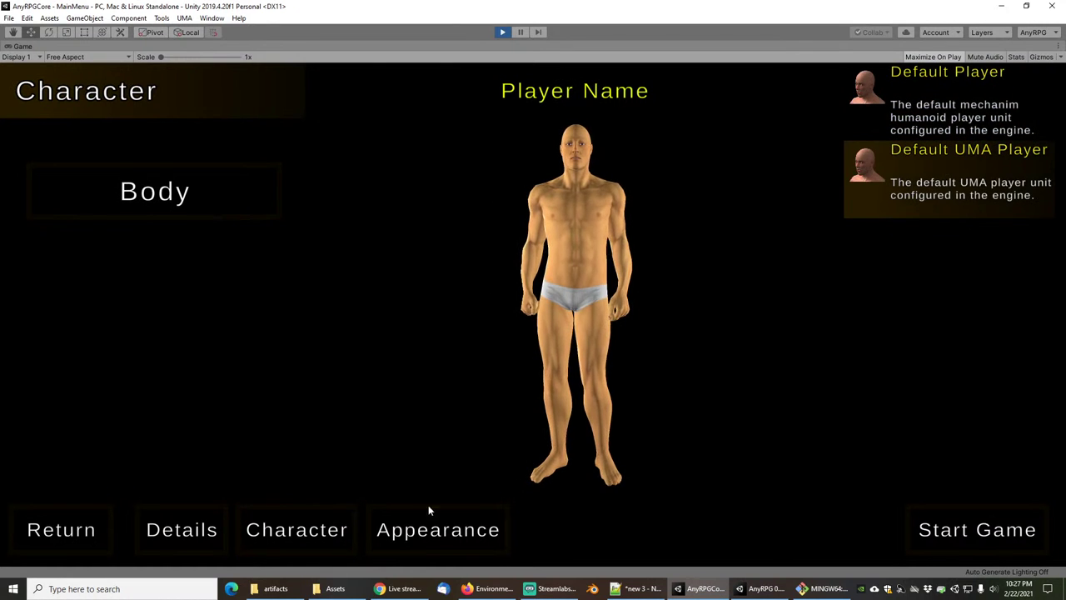
click(438, 530)
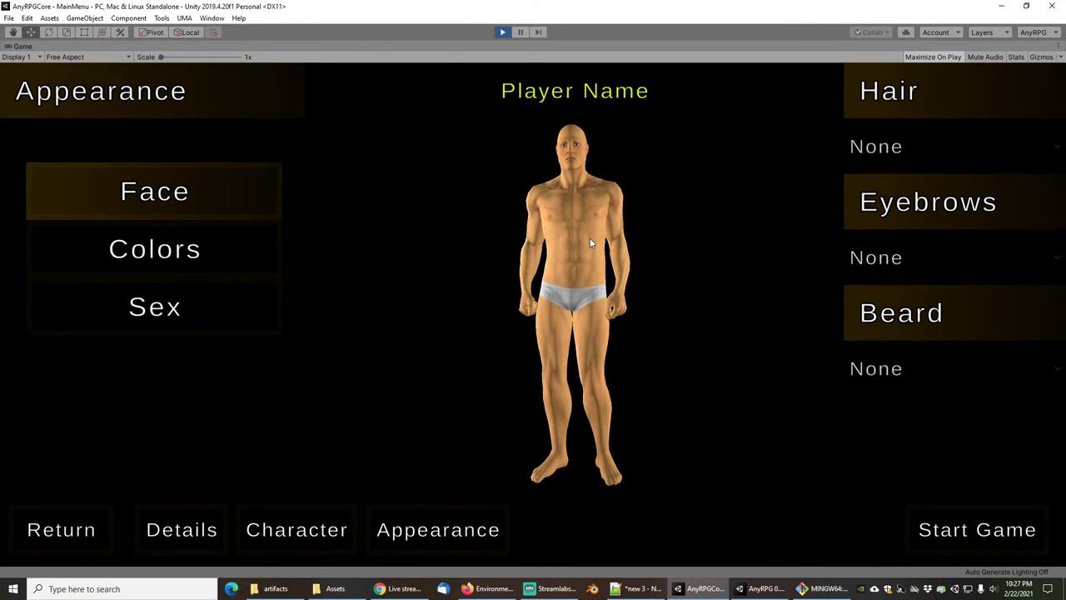
click(891, 155)
click(915, 218)
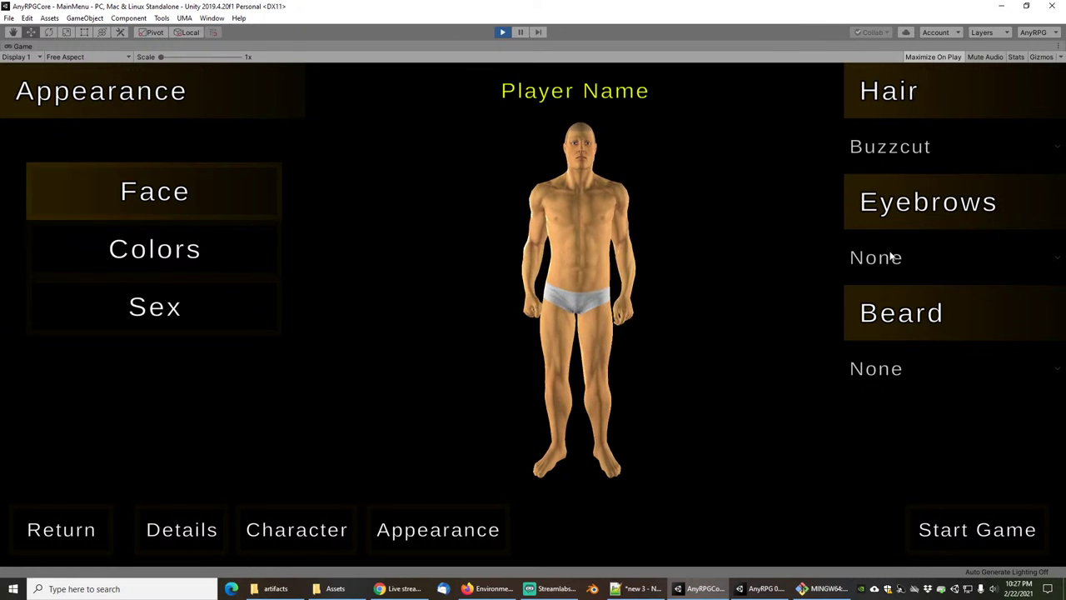
click(898, 151)
click(914, 242)
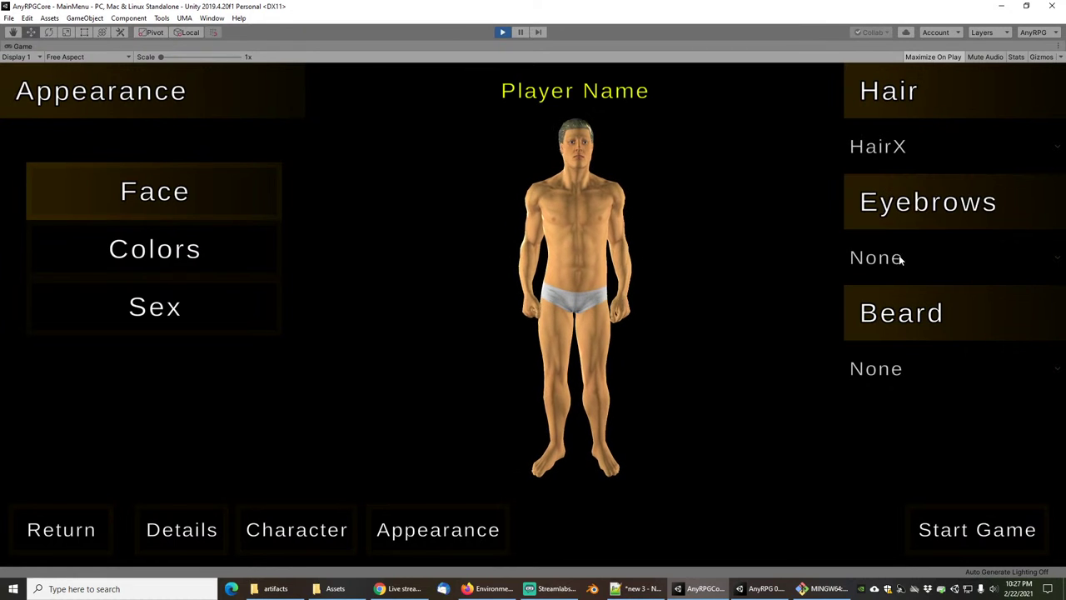
Set the character's eyebrows to Brow 1 and choose a beard style.
click(888, 258)
click(912, 324)
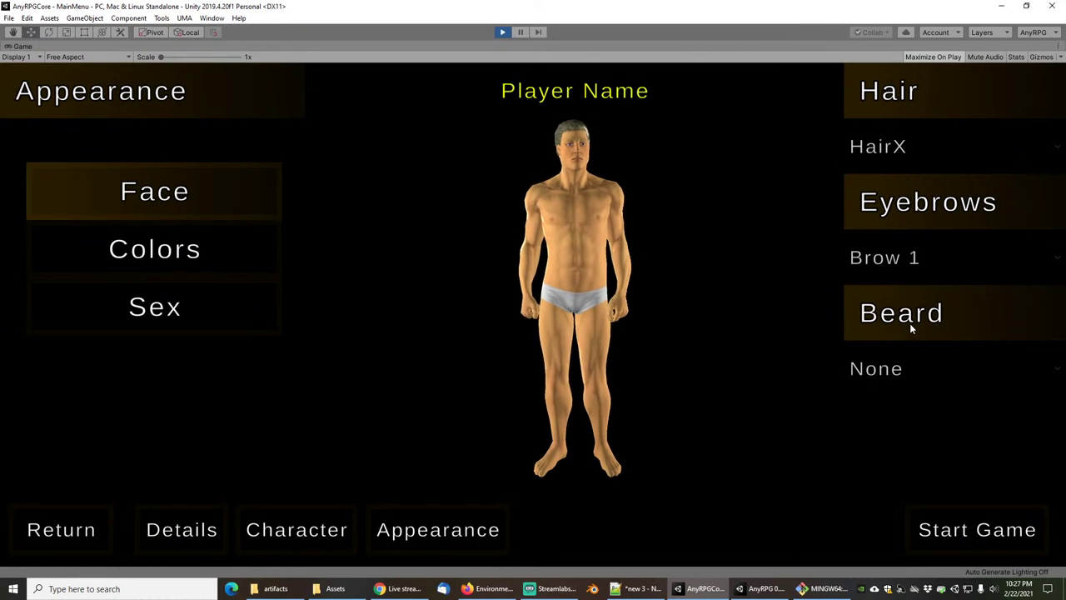
click(882, 377)
click(908, 435)
Colour the character's hair with the very dark blue swatch and the skin with the darker tan swatch above brown.
click(217, 268)
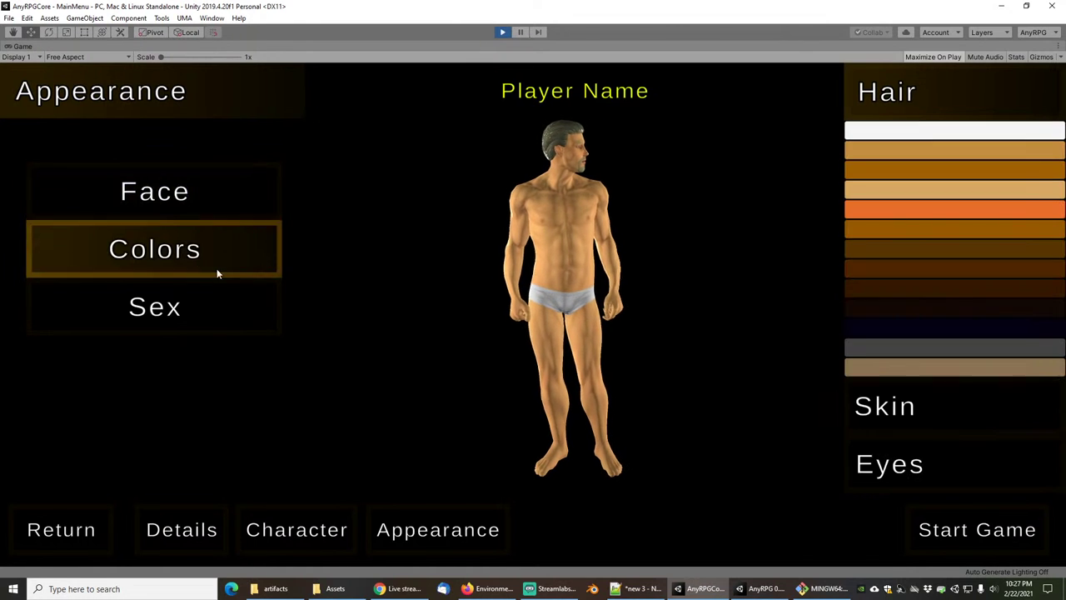
click(905, 327)
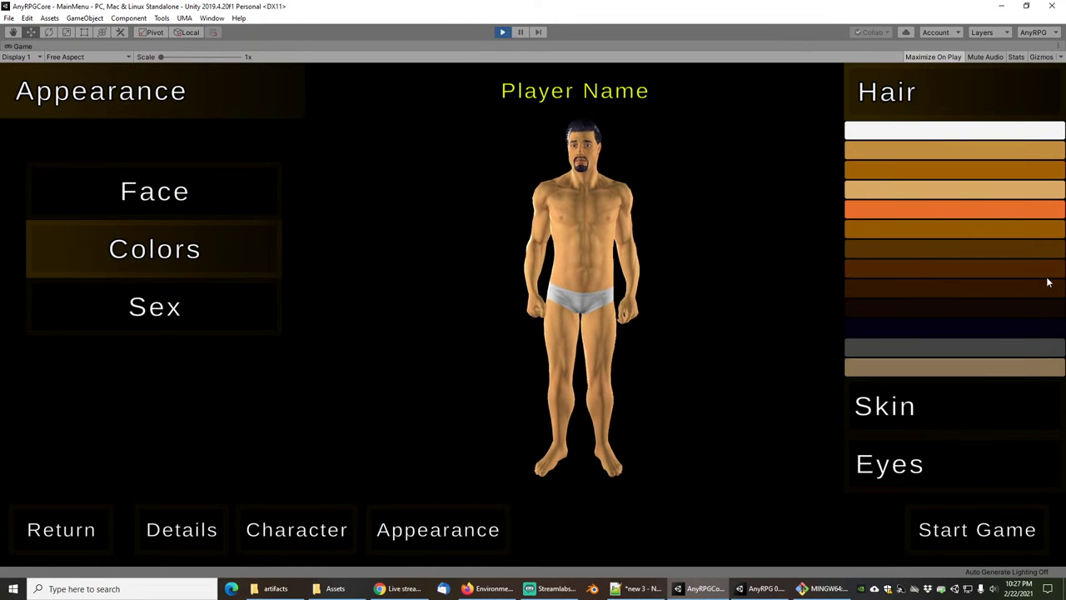
click(907, 405)
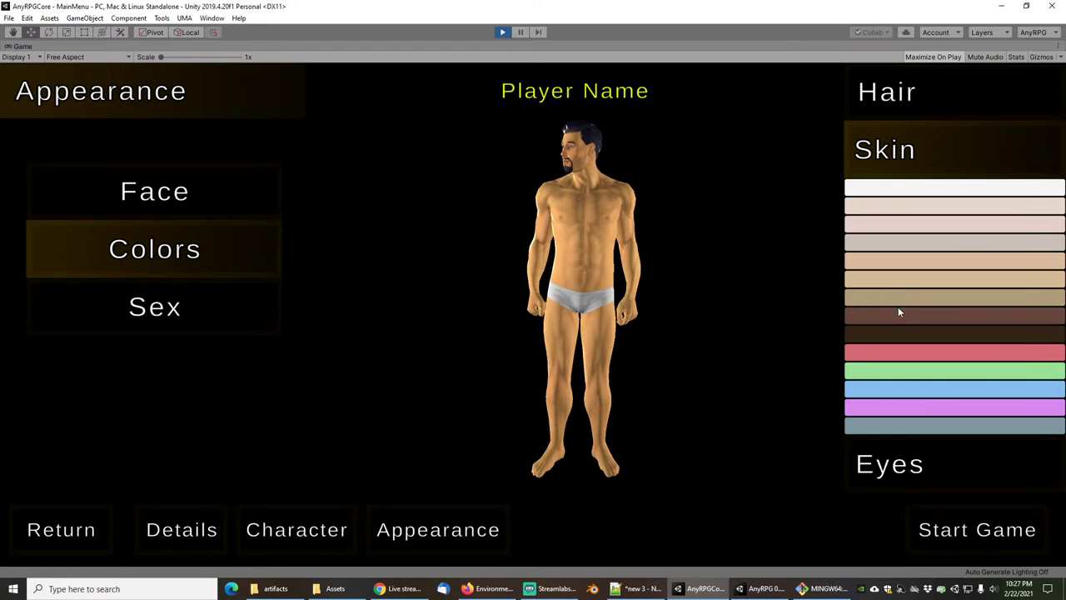
click(899, 299)
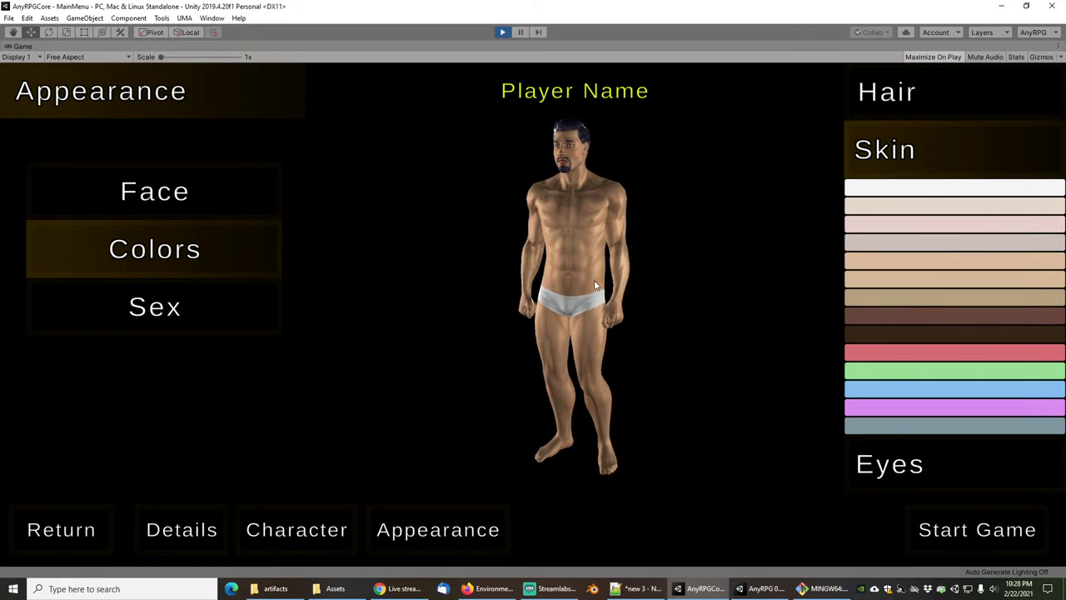
Name the player character MR HANDSOME and start the new game.
click(178, 521)
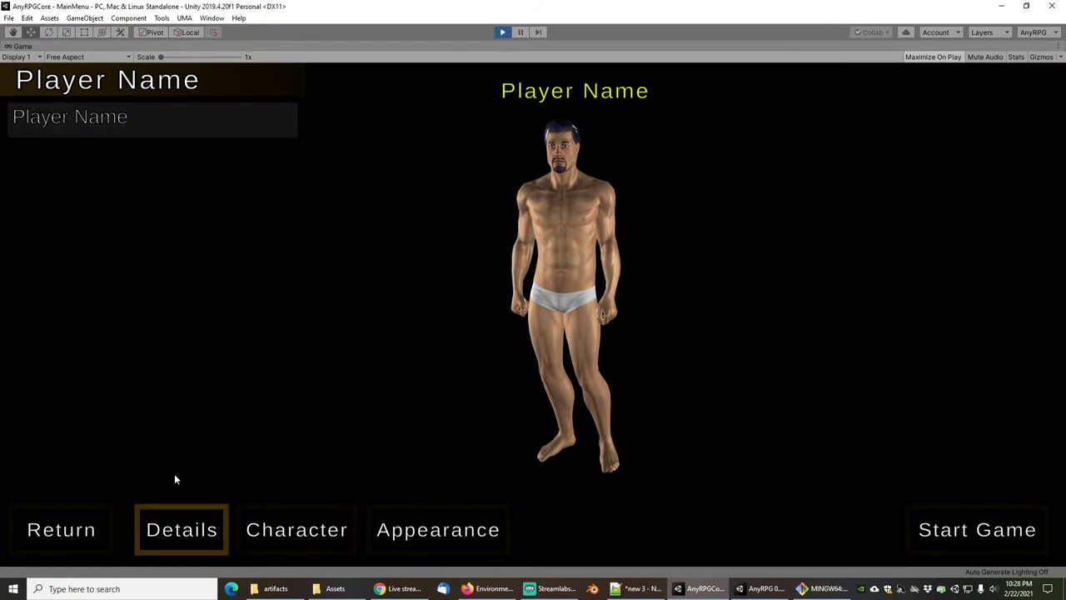
click(188, 113)
text(MR HANDSONE)
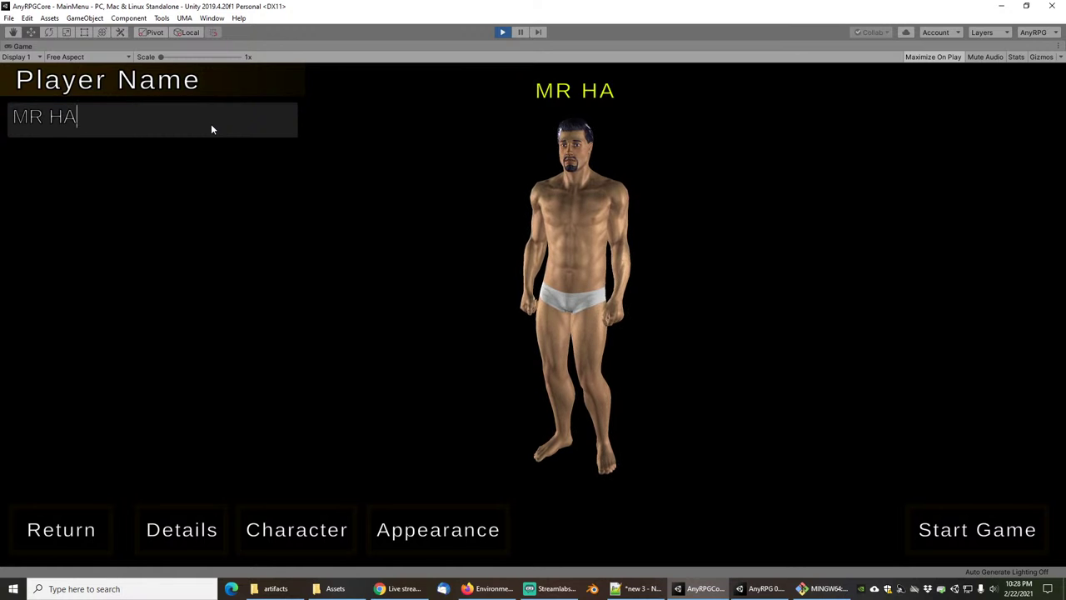
key(BackSpace)
key(BackSpace)
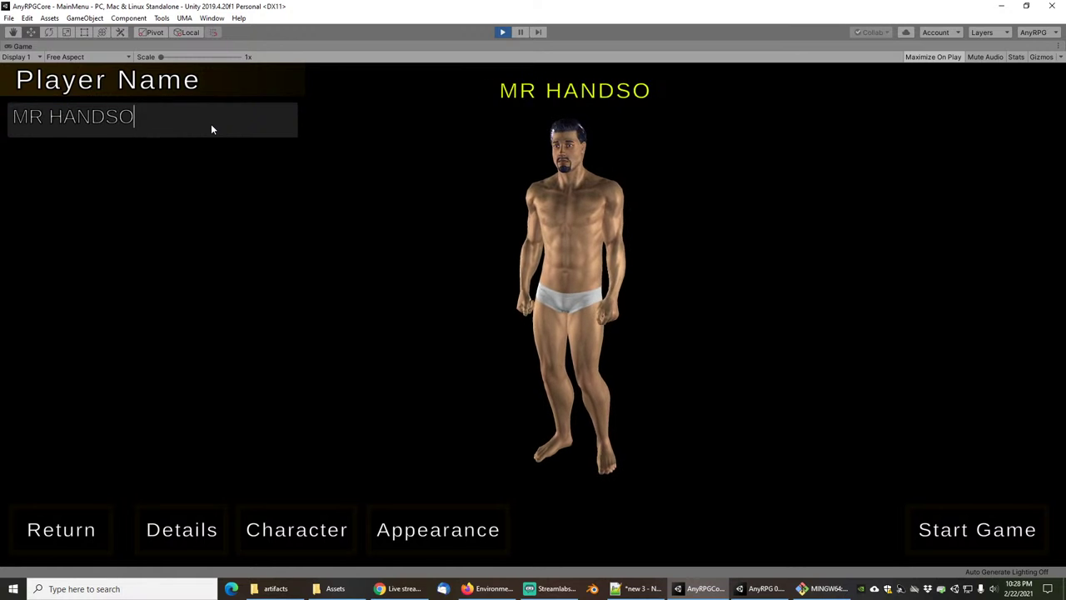
text(ME)
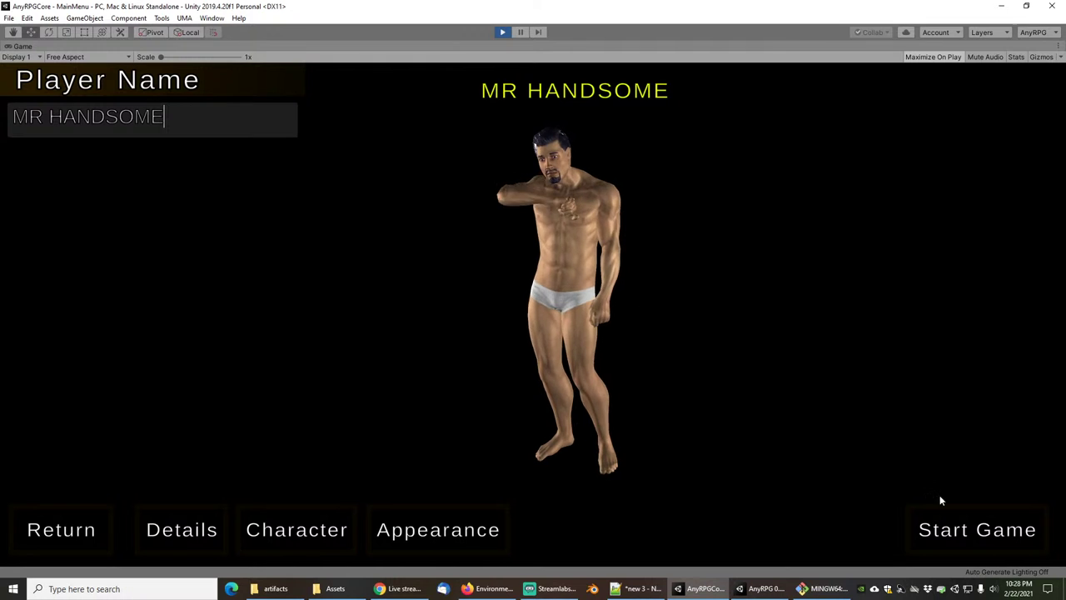
click(958, 531)
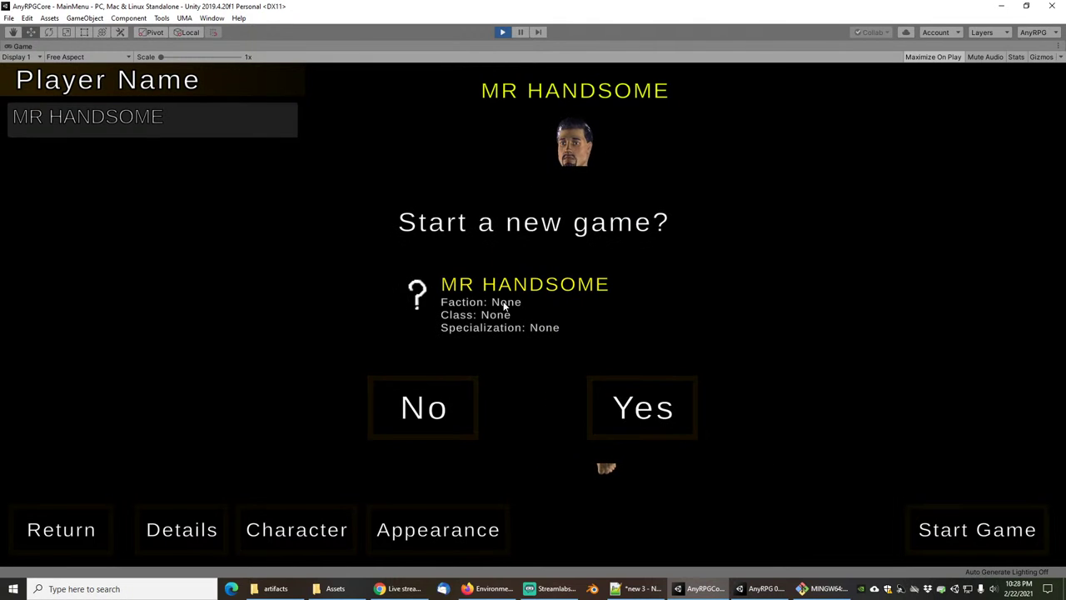
click(648, 410)
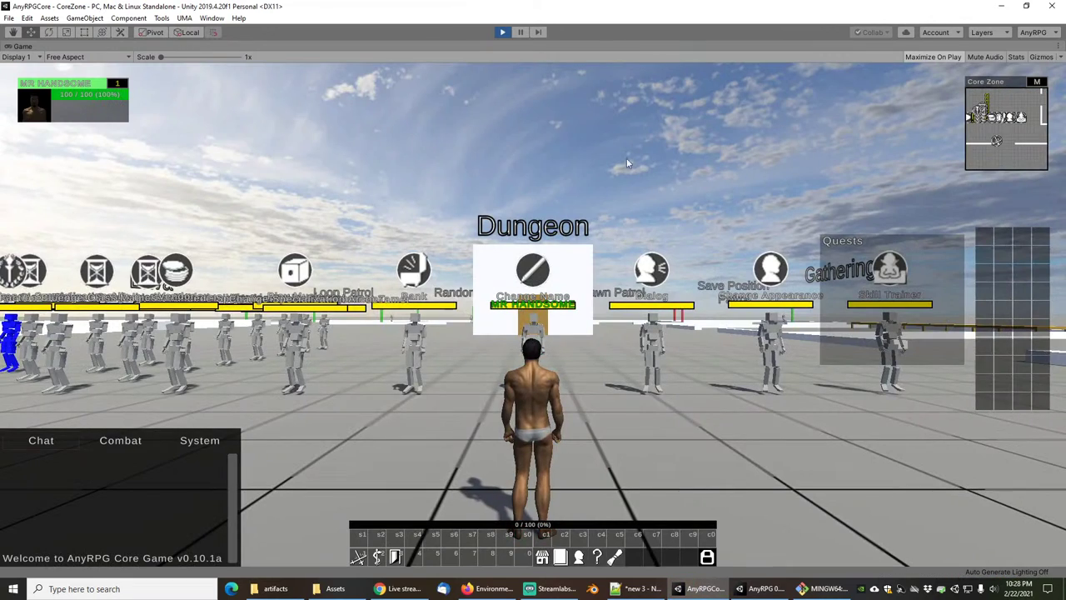
Examine the Core Zone around the spawn point, including the service characters and the surrounding arenas.
drag(628, 163, 572, 200)
scroll(566, 294, down, 3)
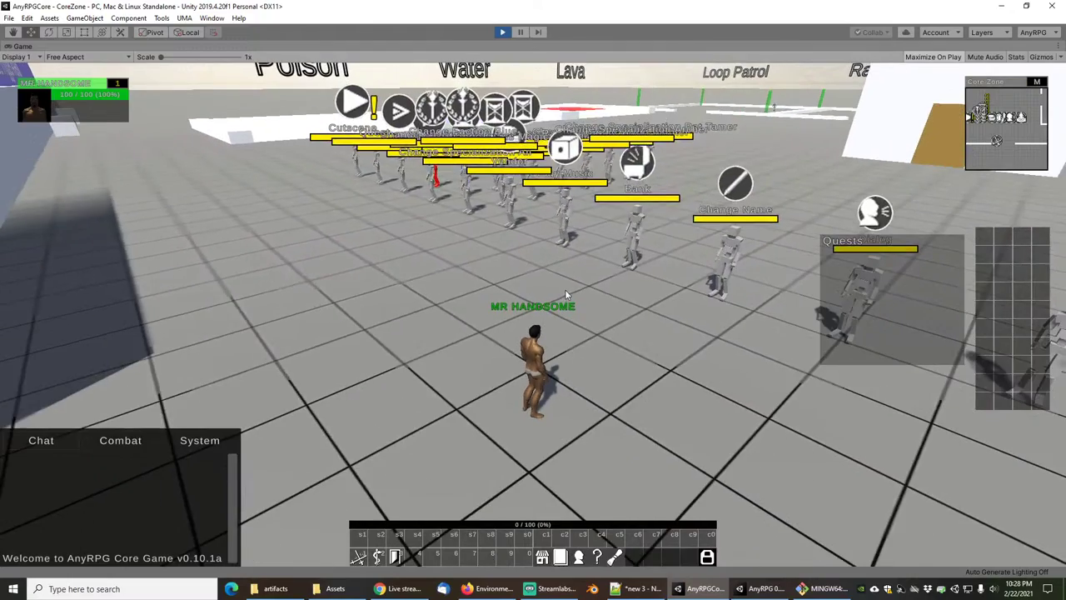
drag(579, 300, 551, 292)
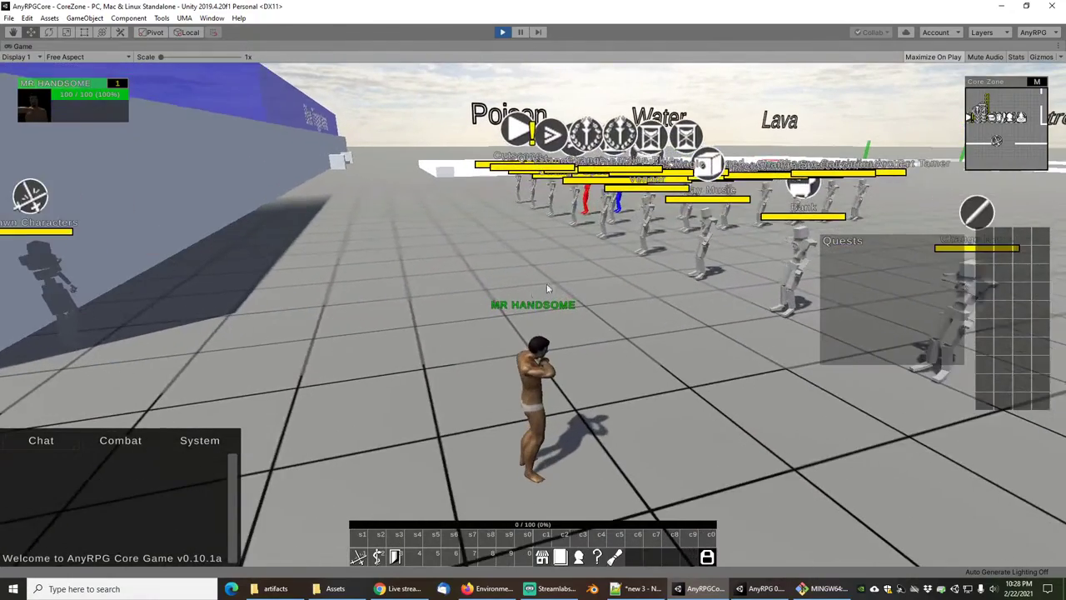
right_drag(537, 294, 679, 303)
scroll(597, 264, down, 4)
right_drag(606, 265, 338, 101)
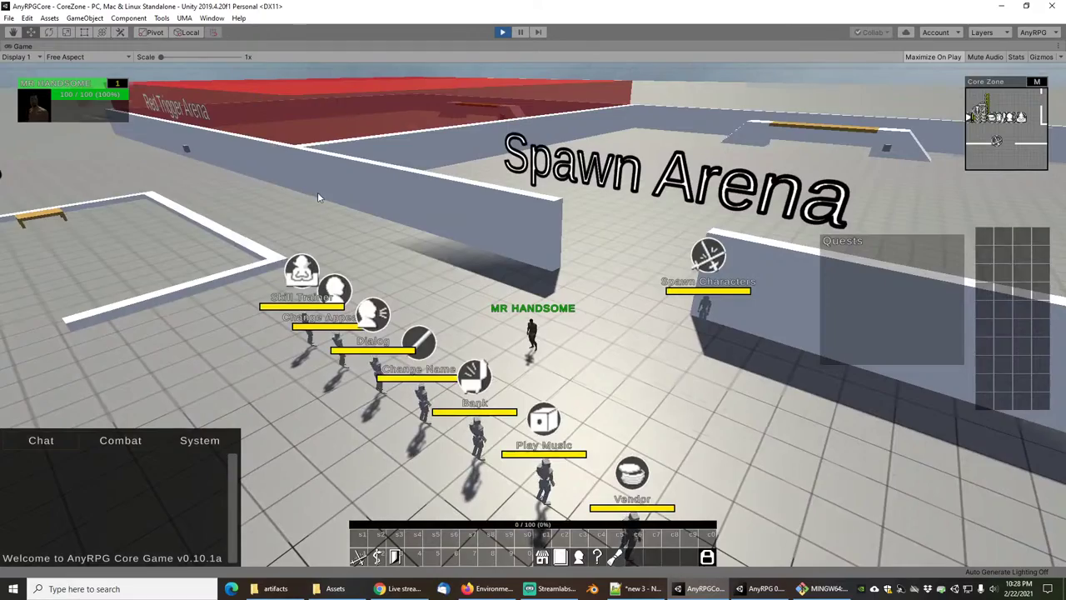
right_drag(319, 196, 316, 195)
right_drag(206, 153, 520, 173)
right_drag(539, 217, 491, 167)
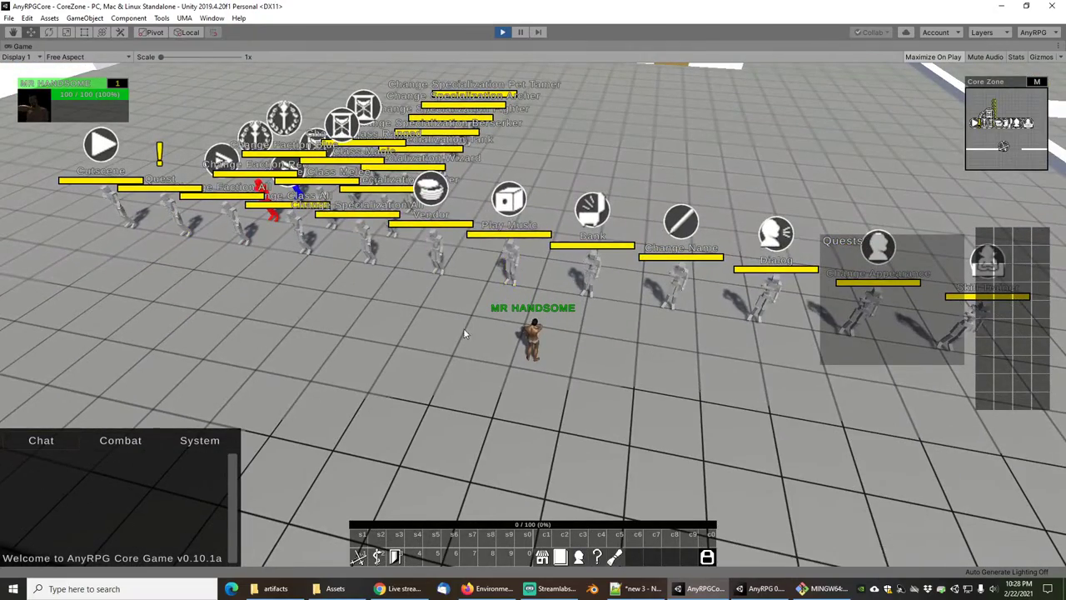
right_drag(511, 225, 504, 250)
scroll(514, 269, up, 5)
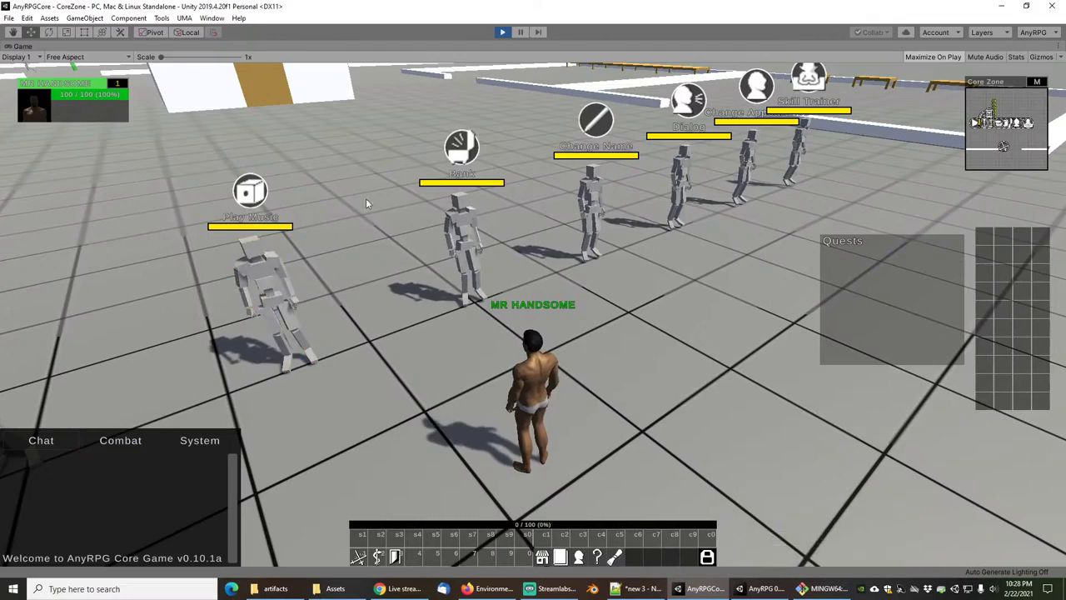
scroll(560, 269, down, 3)
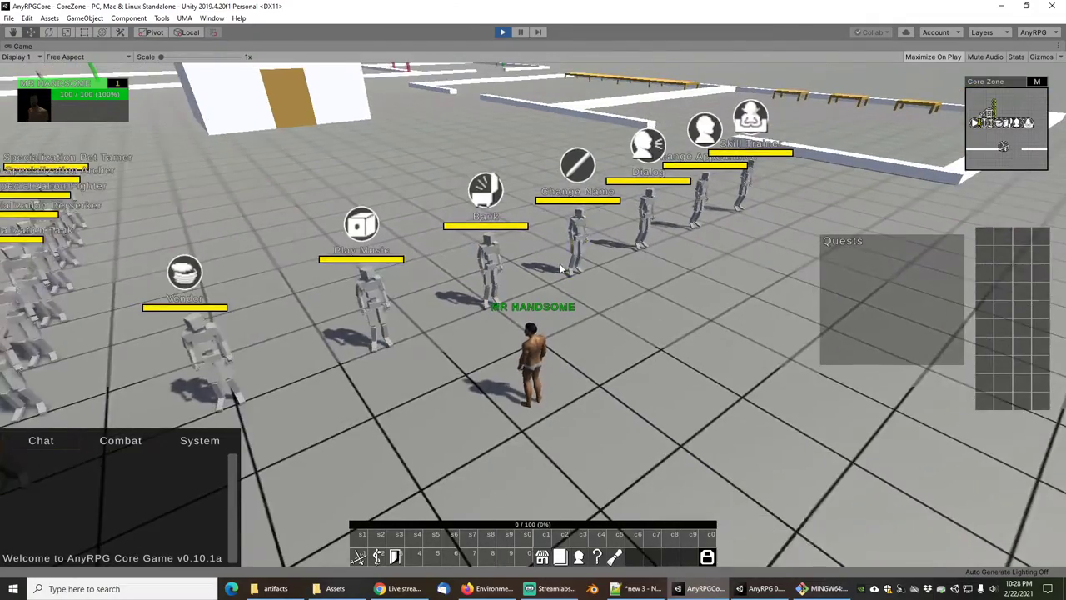
Run along the row of service characters and view the crafting, gathering, dungeon and hazard areas.
key(w)
right_drag(560, 268, 585, 249)
right_drag(561, 155, 397, 142)
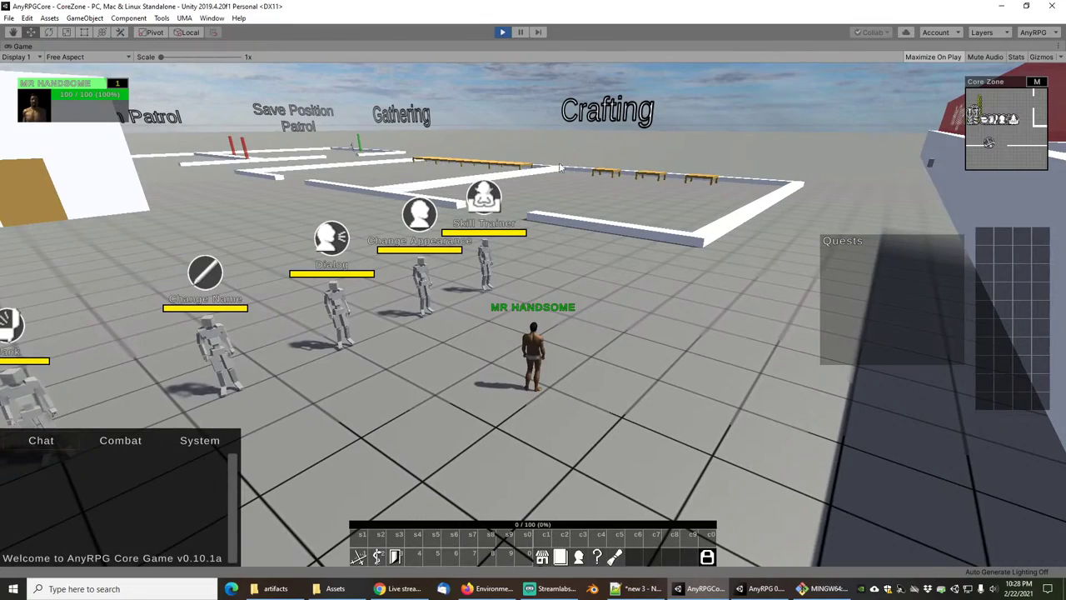
right_drag(652, 209, 581, 189)
key(w)
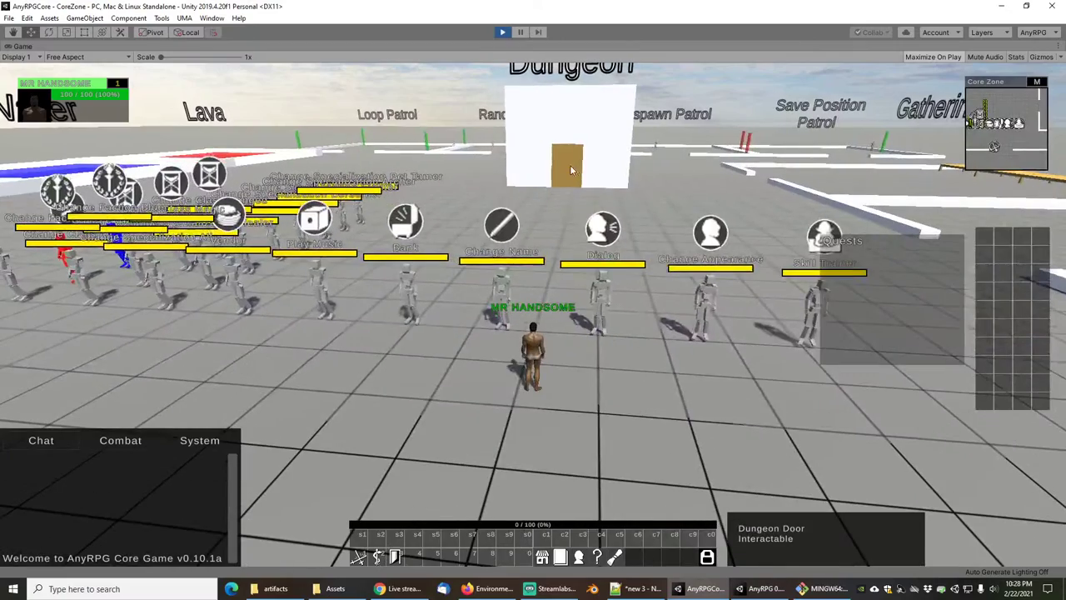
scroll(563, 163, down, 1)
scroll(641, 173, down, 1)
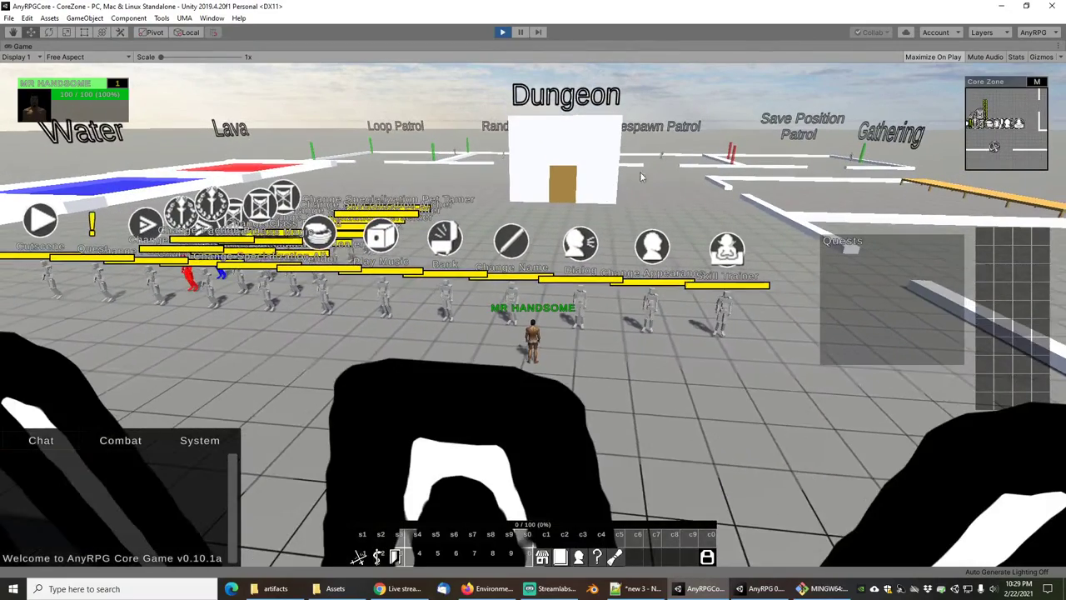
key(a)
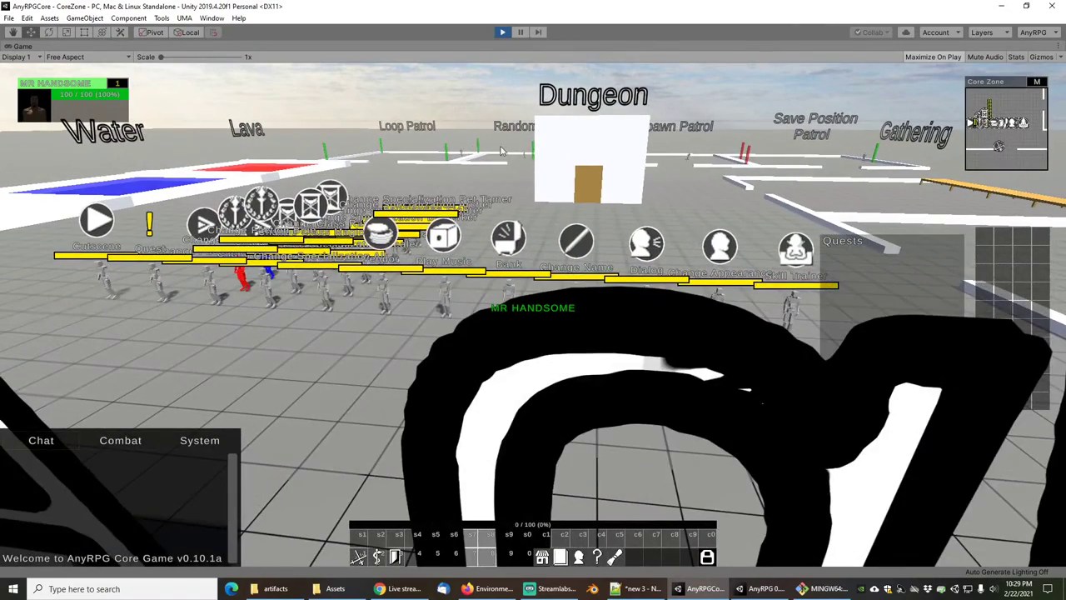
key(w)
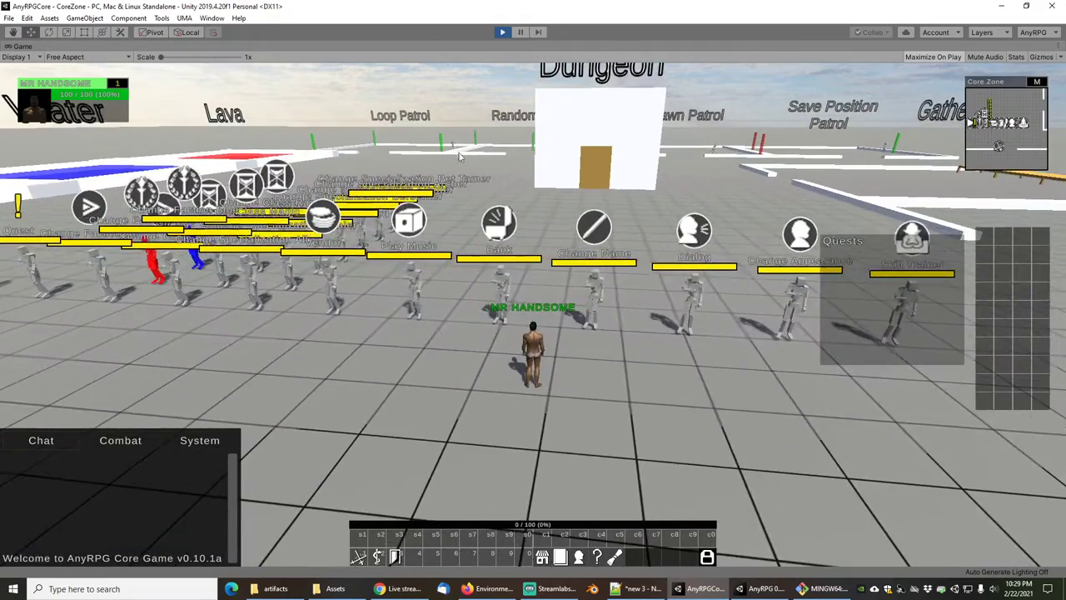
right_drag(552, 193, 460, 193)
key(w)
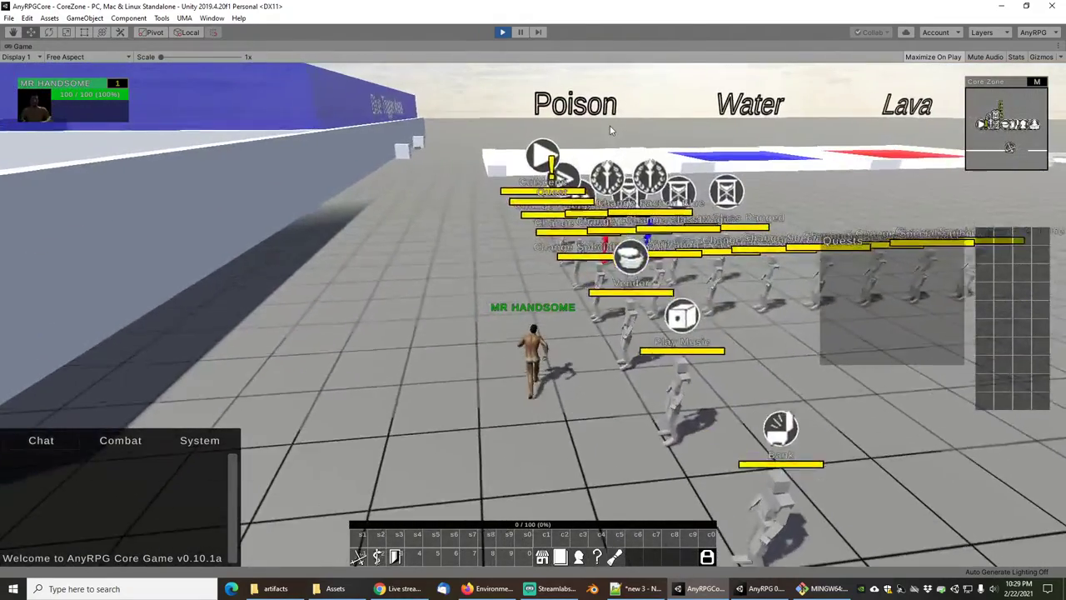
right_drag(610, 126, 635, 112)
Approach the faction, class and specialization characters and view them up close.
drag(447, 223, 605, 323)
scroll(596, 335, up, 5)
key(w)
right_drag(614, 358, 596, 379)
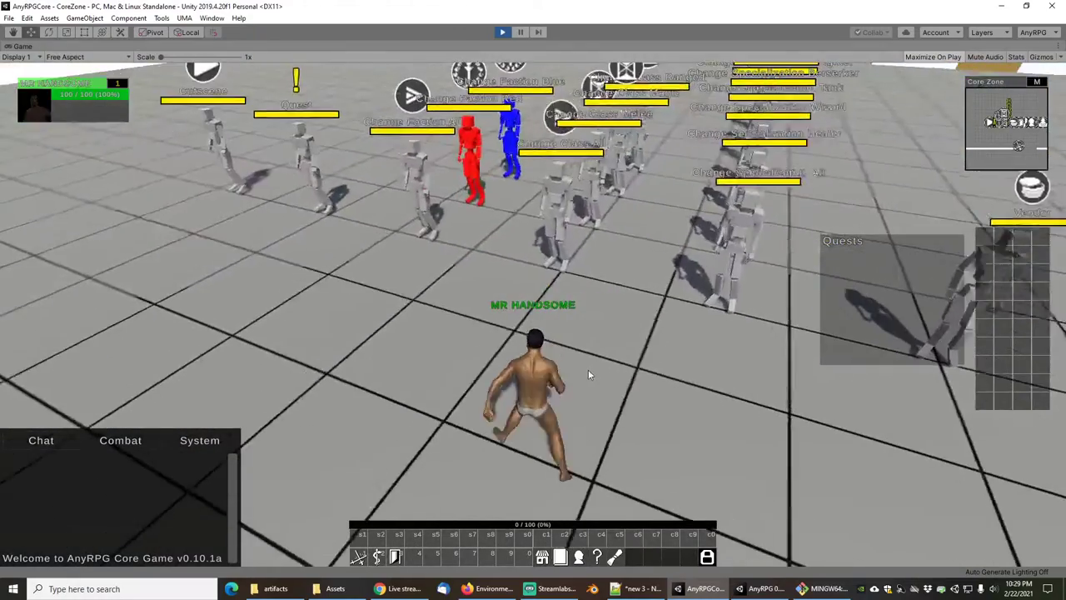
scroll(595, 388, down, 3)
key(d)
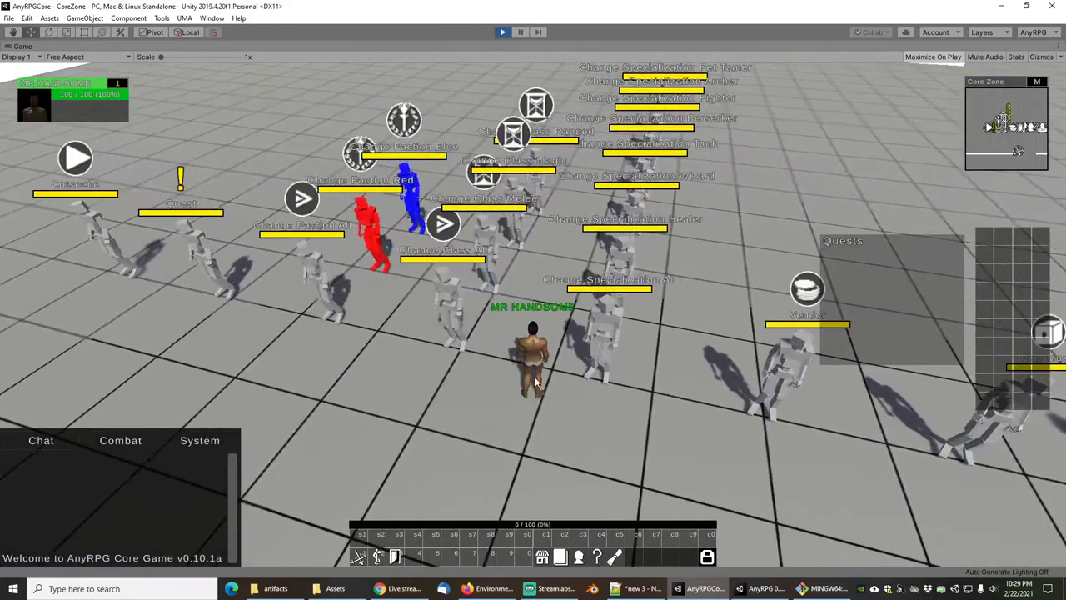
Move the Dragon Mount ability to the first slot of the vertical action bar and summon the dragon.
drag(420, 501, 377, 560)
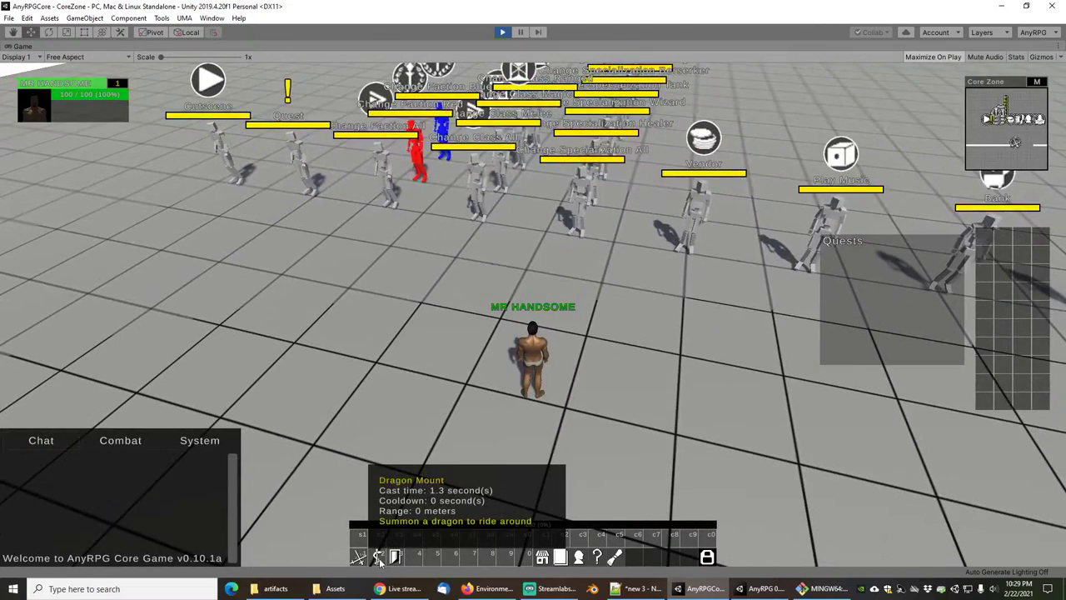
right_click(985, 238)
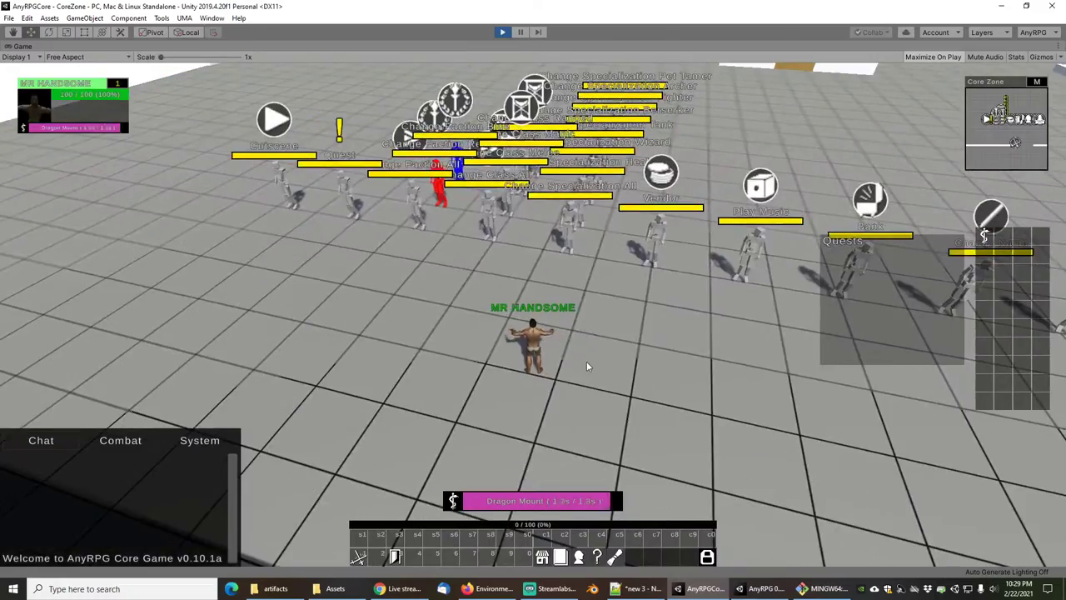
Ride the dragon past the service characters and dismount by cancelling the Dragon Mount effect.
scroll(610, 341, down, 3)
drag(674, 369, 564, 369)
key(w)
right_drag(564, 369, 386, 215)
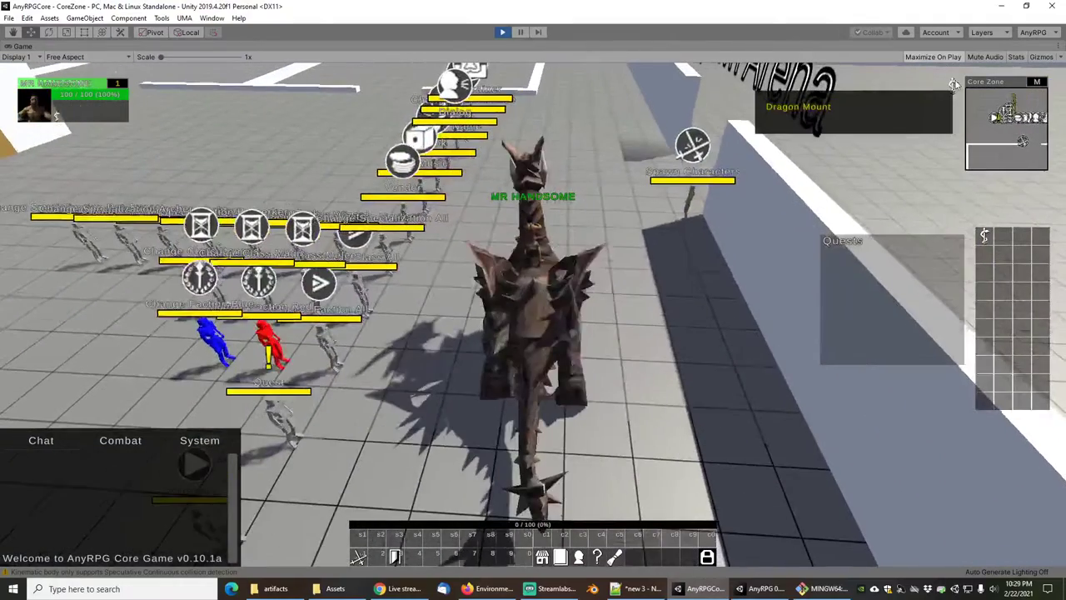
right_click(953, 85)
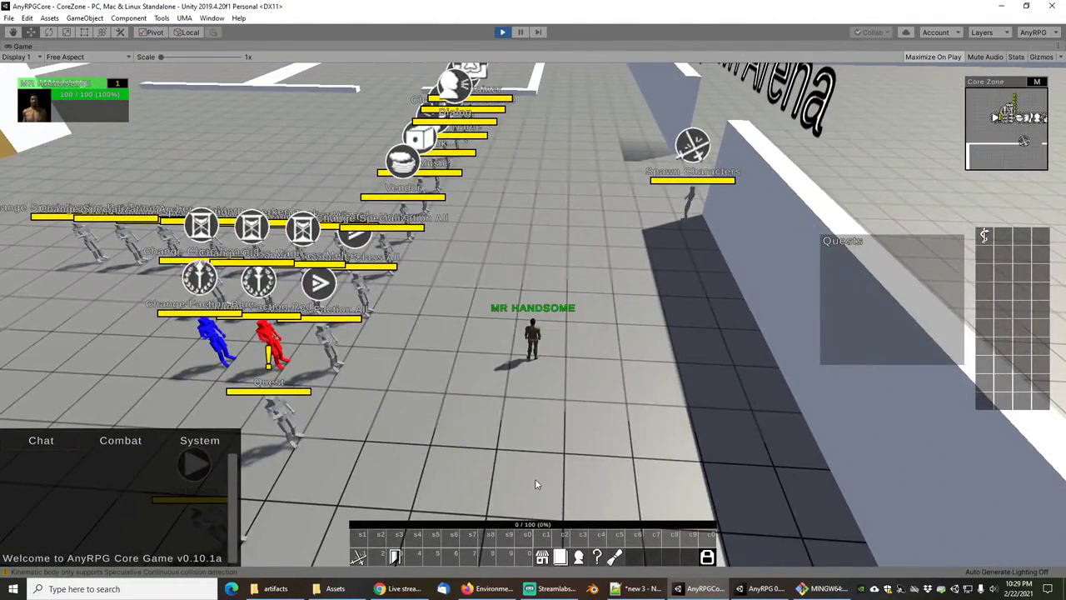
Move the Teleport Dungeon ability to the last slot of the vertical action bar and cast it.
scroll(537, 484, up, 3)
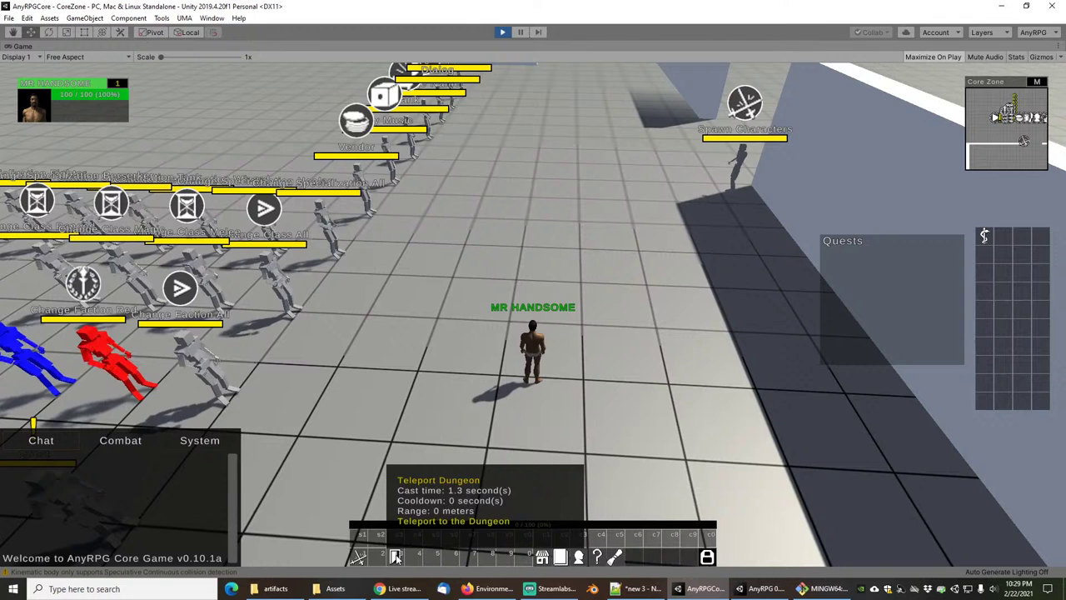
drag(397, 557, 1057, 313)
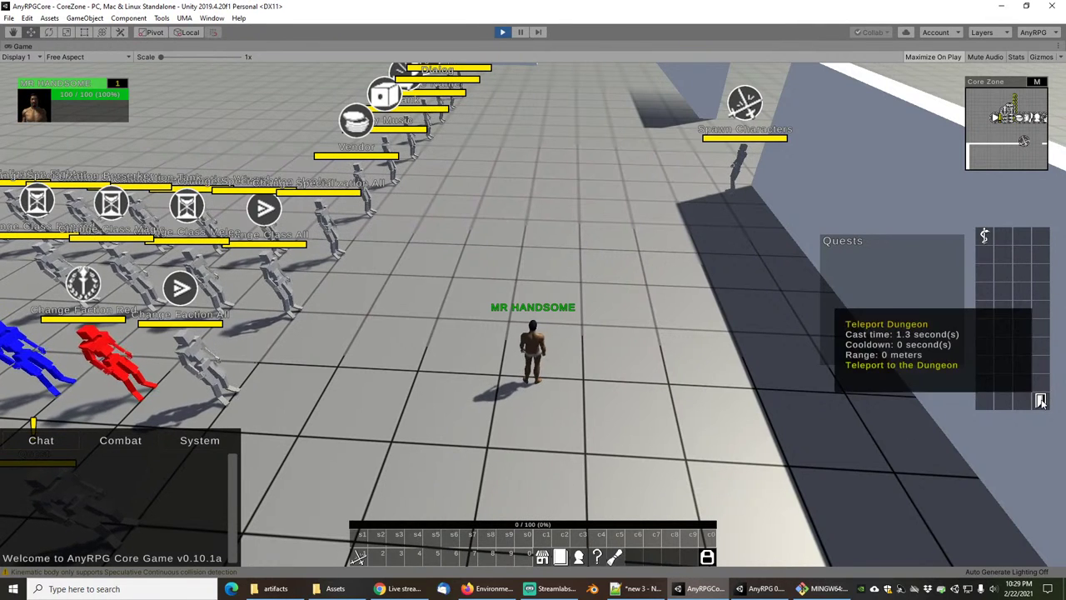
right_click(1039, 403)
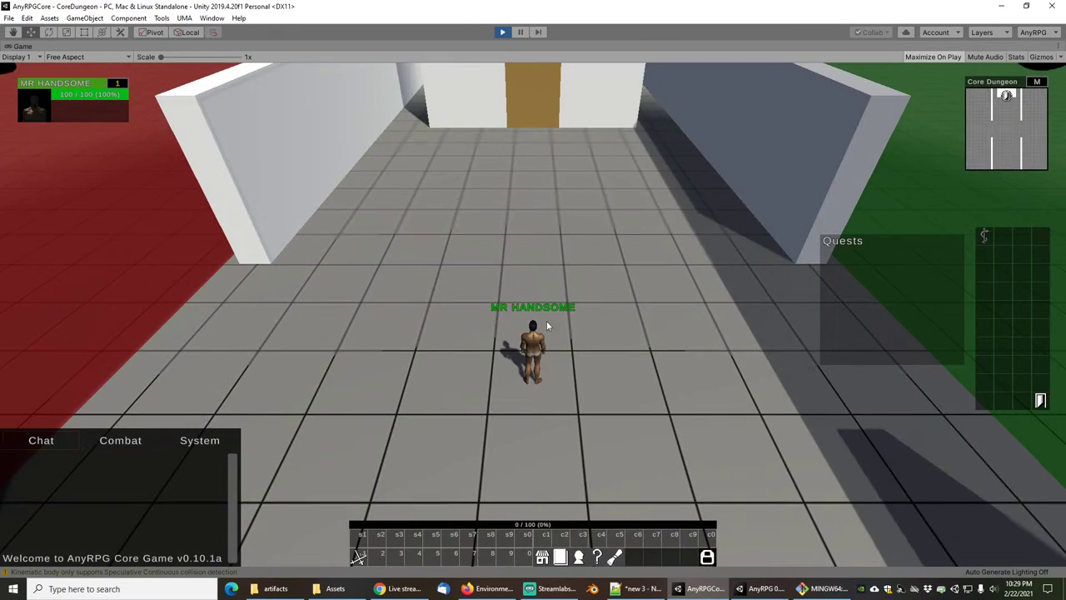
View the Boss Arena and Minion Arena entrances in the Core Dungeon, targeting the Black Boss.
drag(604, 318, 487, 233)
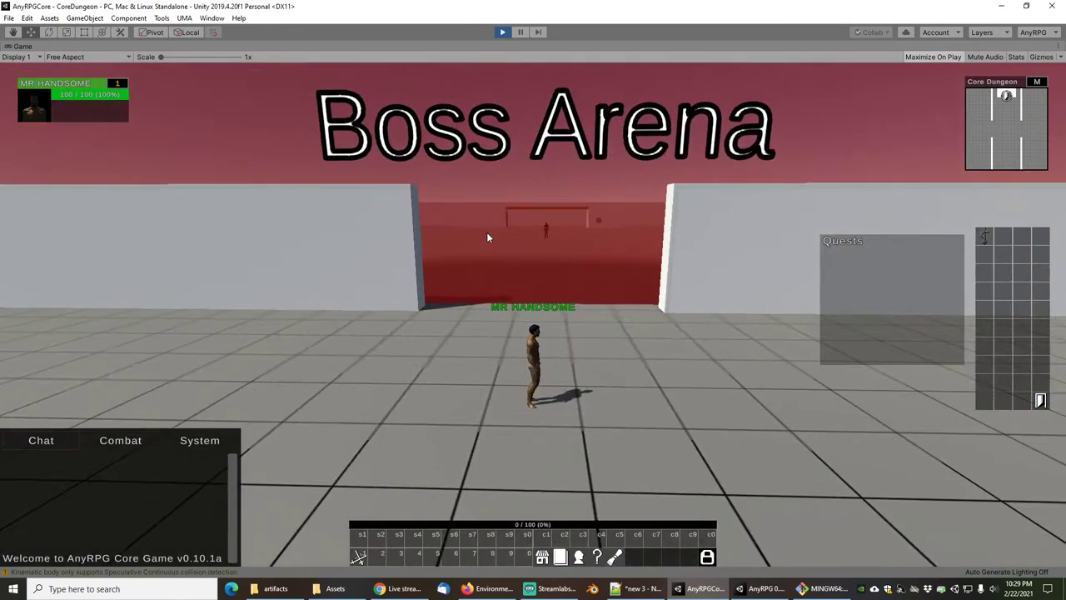
scroll(487, 233, down, 1)
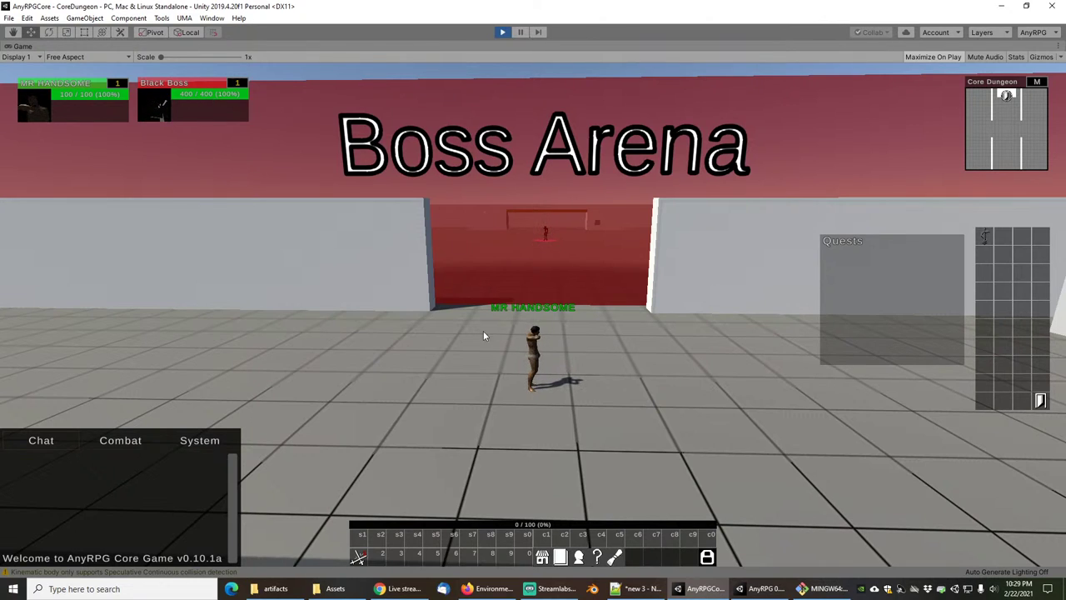
drag(484, 331, 774, 341)
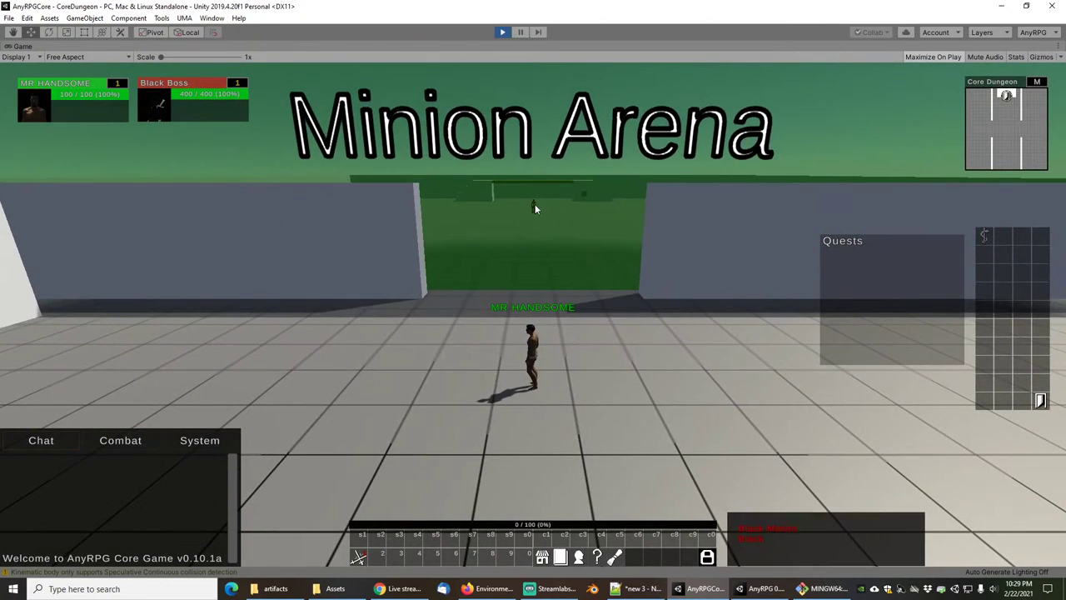
drag(584, 354, 460, 355)
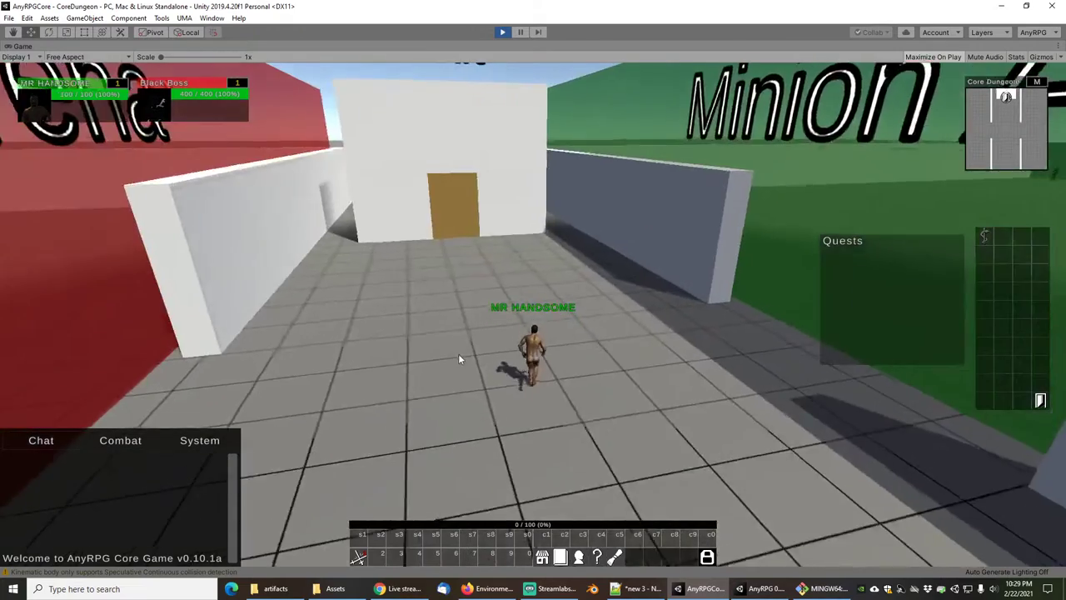
Walk to the Exit Door in the Core Dungeon, open it and go through the purple portal to the Core Zone.
key(w)
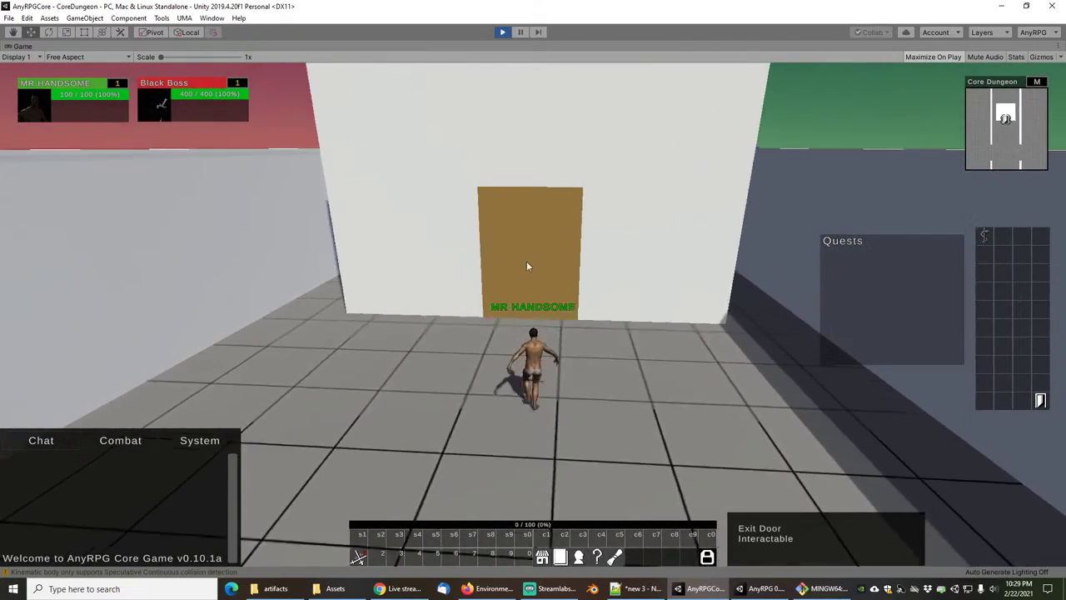
click(518, 282)
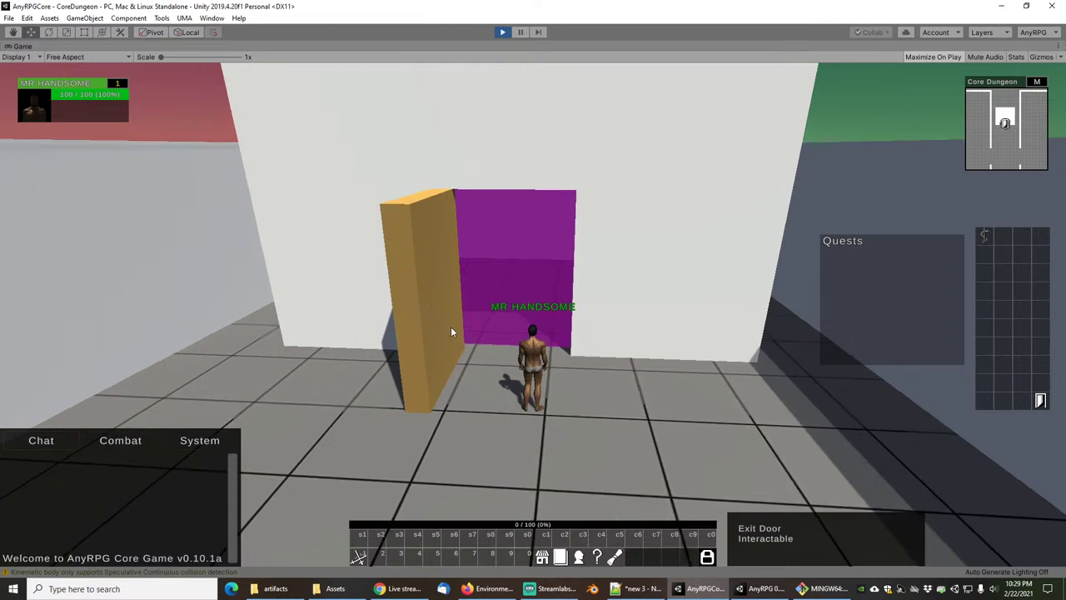
scroll(425, 328, up, 4)
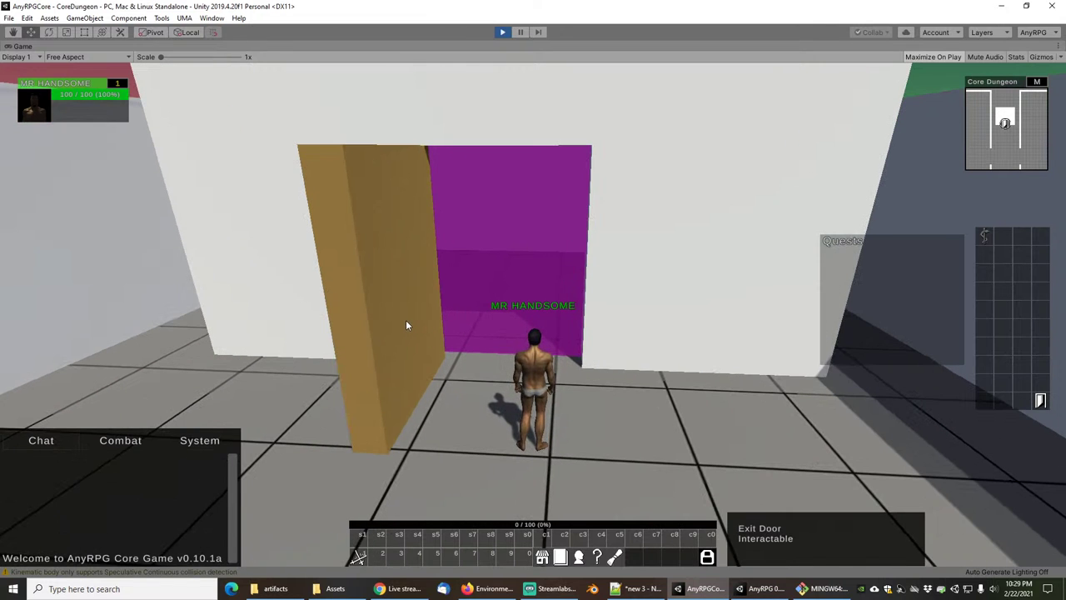
click(405, 321)
click(534, 269)
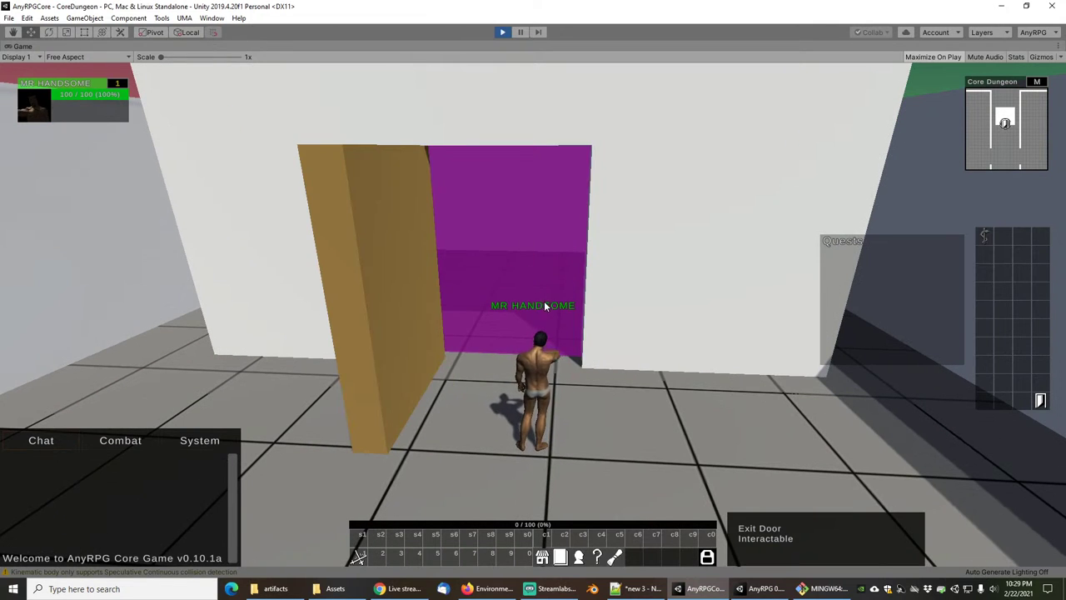
key(w)
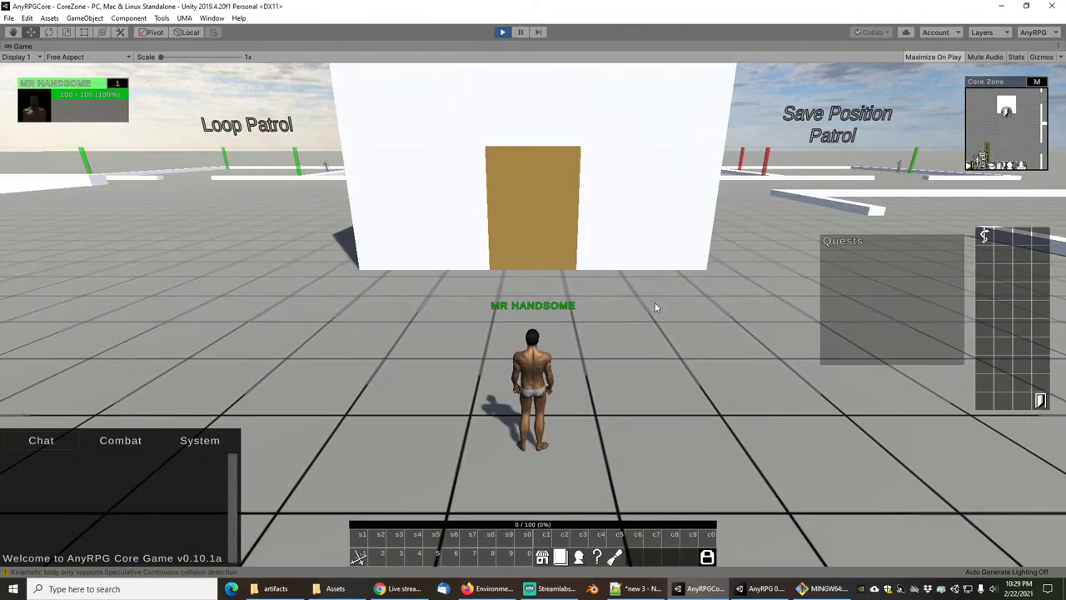
Re-enter the dungeon through its door in the Core Zone and return through the Exit Door.
drag(655, 303, 440, 248)
drag(466, 283, 653, 317)
key(w)
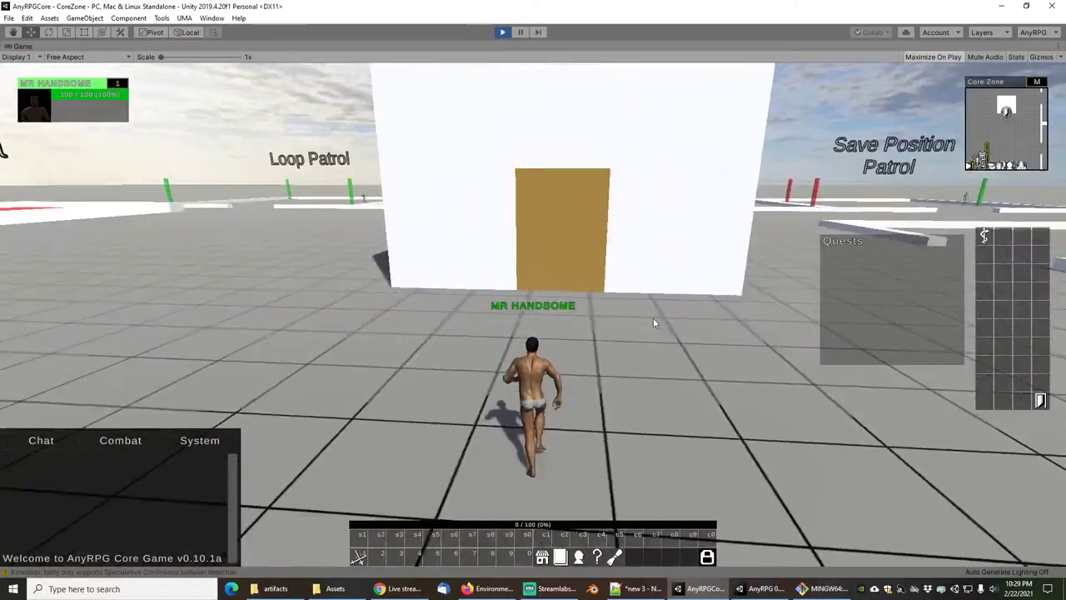
click(526, 268)
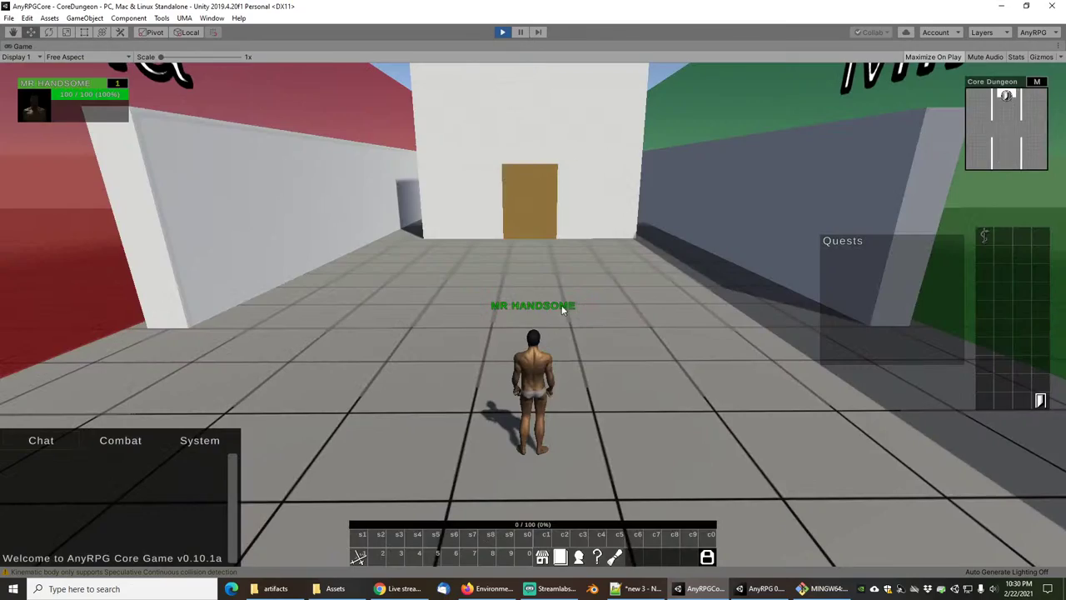
key(w)
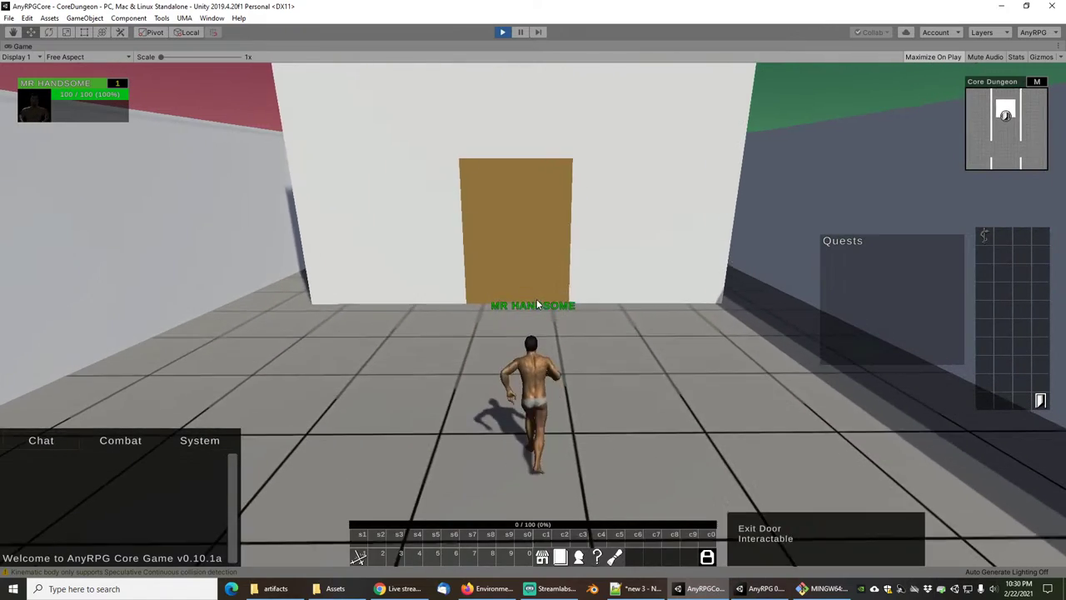
click(523, 293)
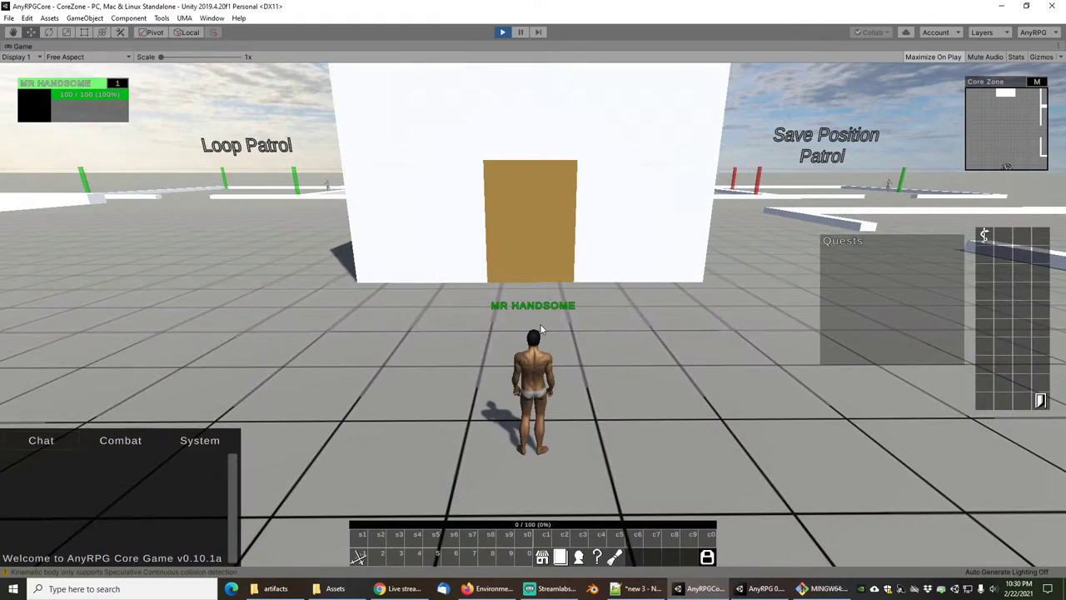
Walk to the Vendor in the row of service characters and open its shop to inspect the Gain Currency and Bag items.
right_drag(540, 329, 291, 333)
key(w)
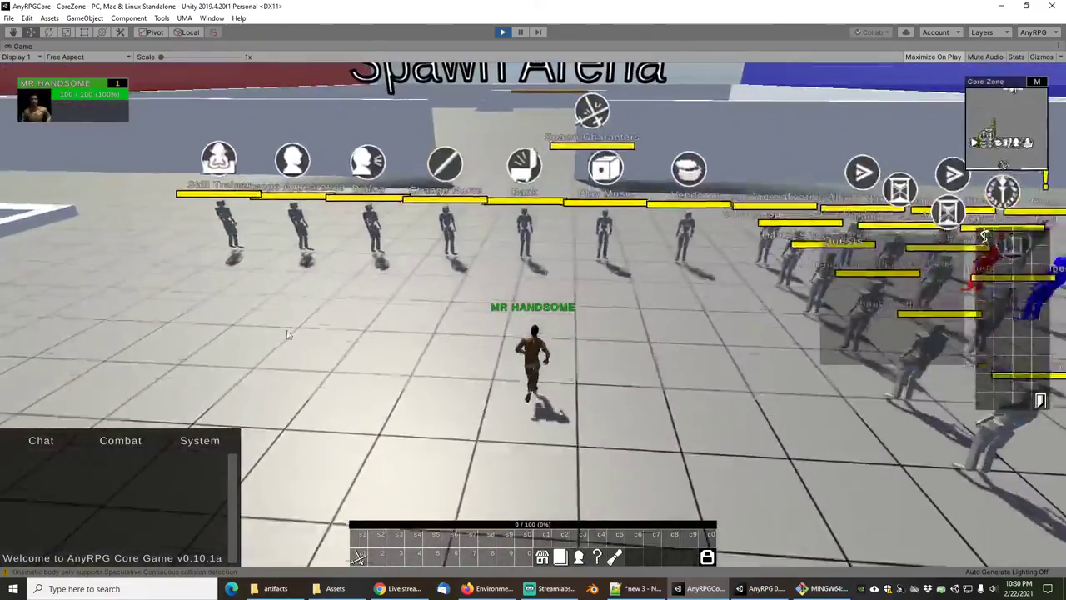
key(w)
right_drag(533, 231, 762, 237)
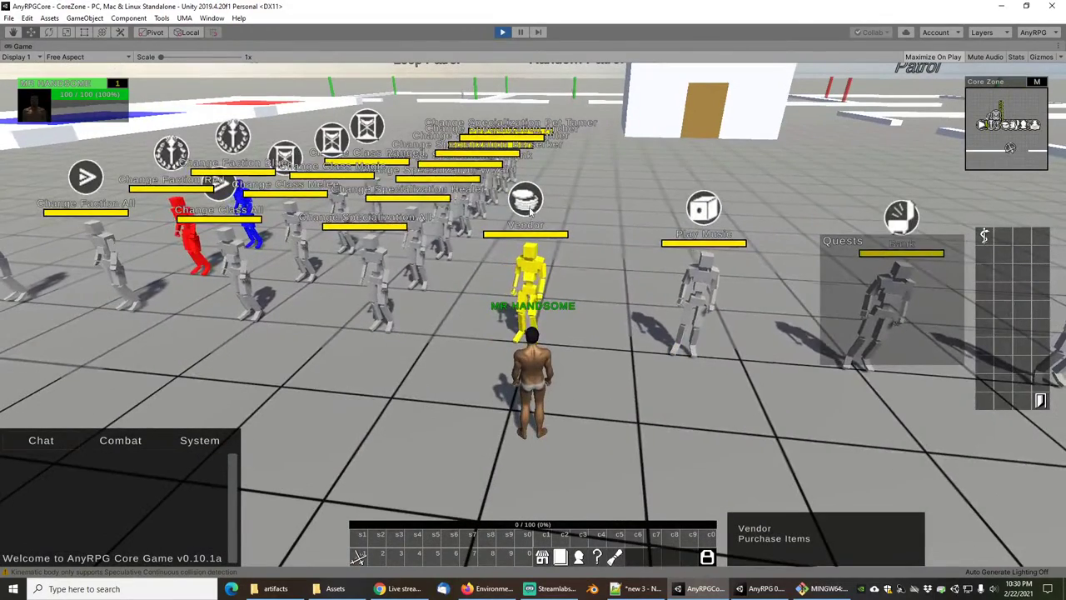
right_click(537, 228)
mouse_move(544, 183)
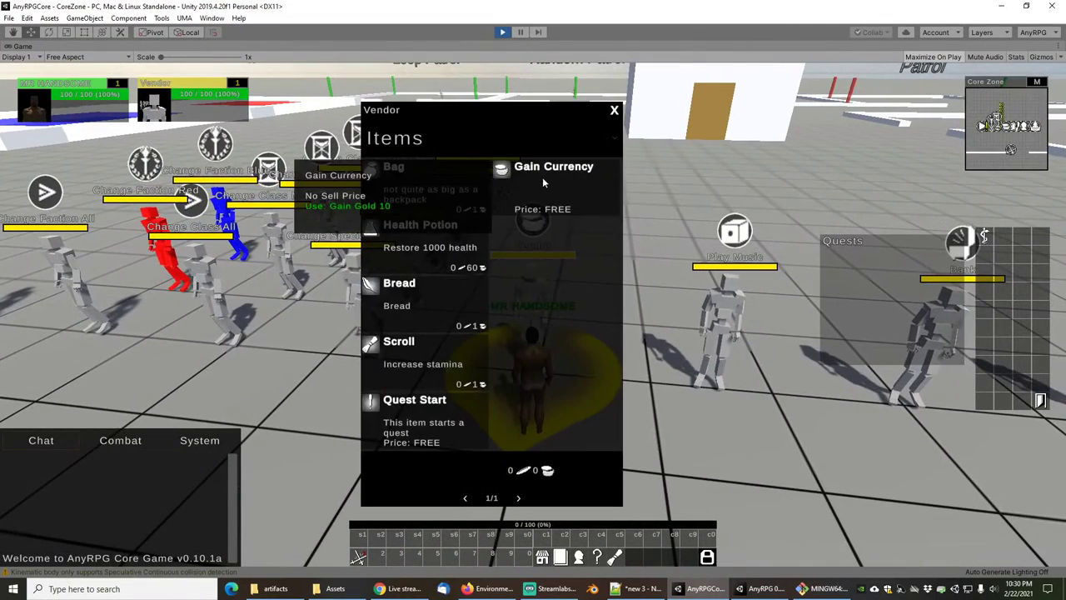
mouse_move(428, 195)
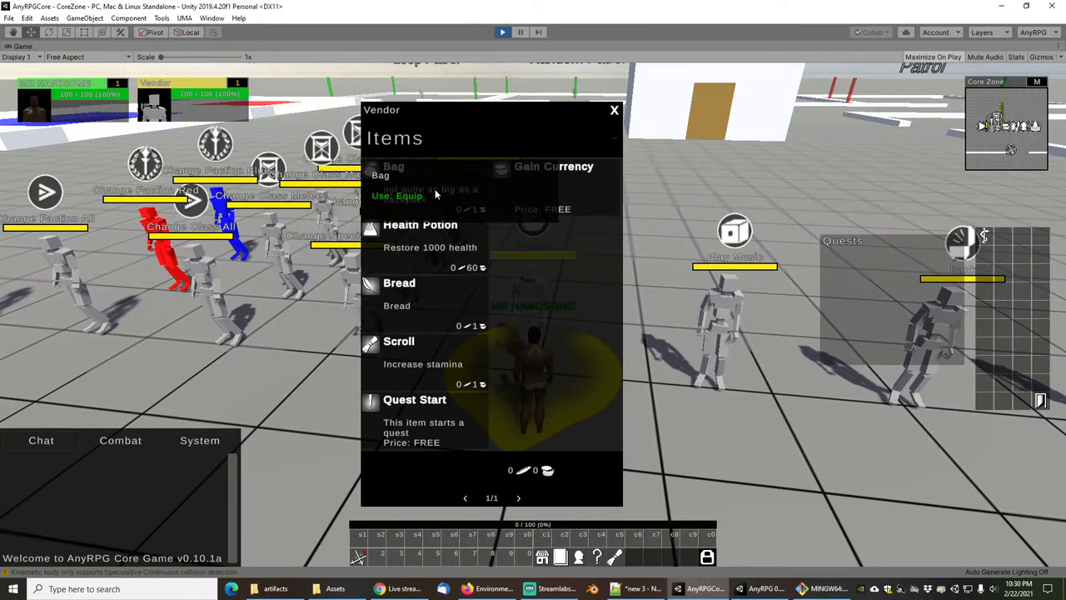
Open the backpack and buy the free Gain Currency item ten times from the Vendor.
key(b)
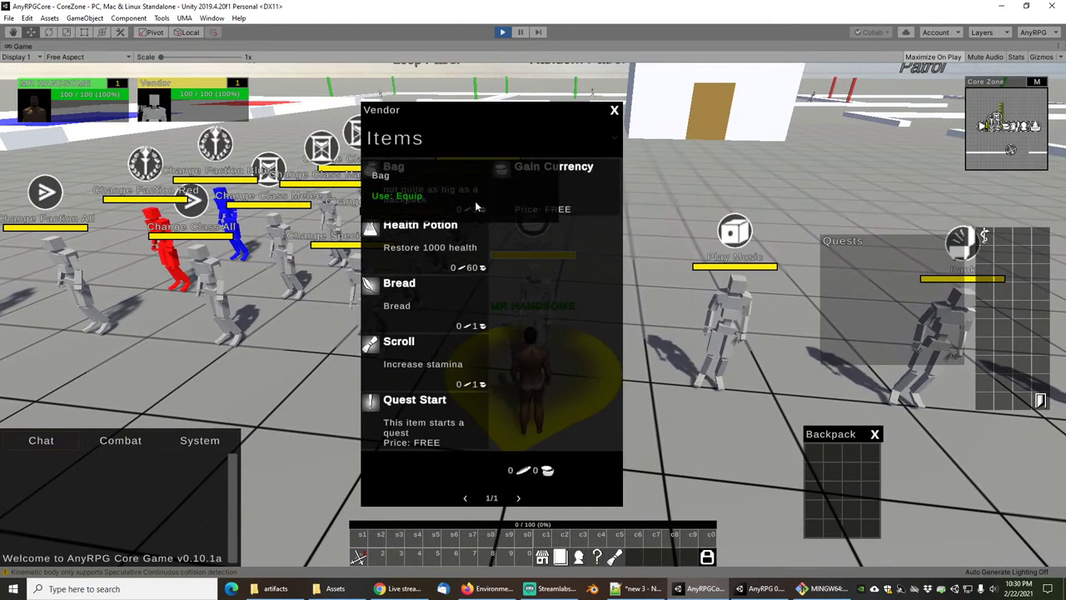
click(548, 194)
click(548, 194)
click(548, 194)
click(548, 194)
click(548, 194)
click(548, 194)
click(549, 194)
click(548, 194)
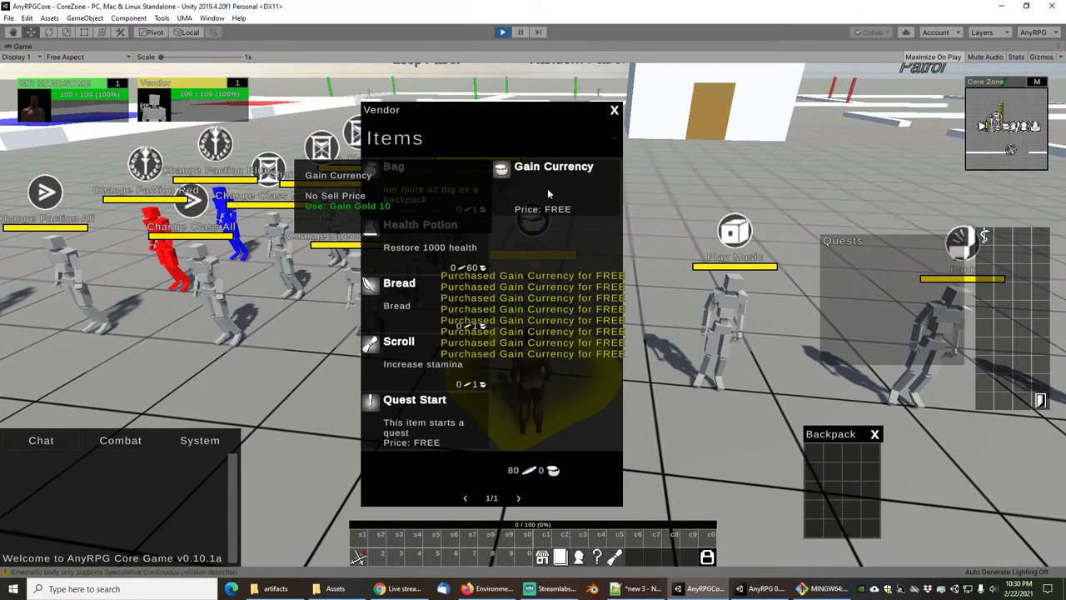
click(548, 193)
click(549, 193)
mouse_move(560, 466)
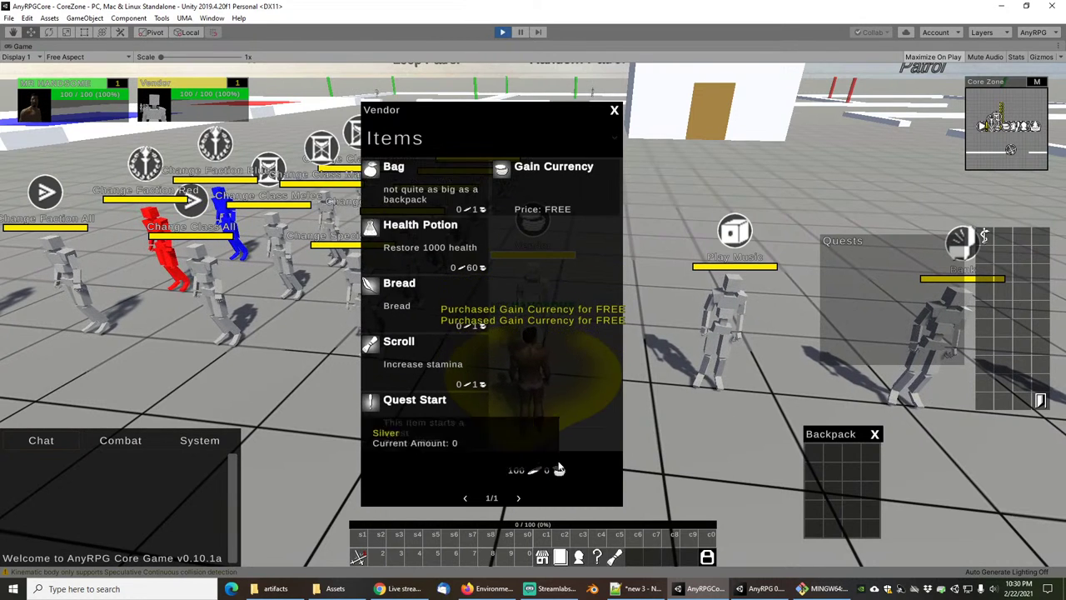
Buy a Bag and equip it in a free bag slot, and buy one Health Potion, Bread, Scroll and Quest Start.
click(438, 191)
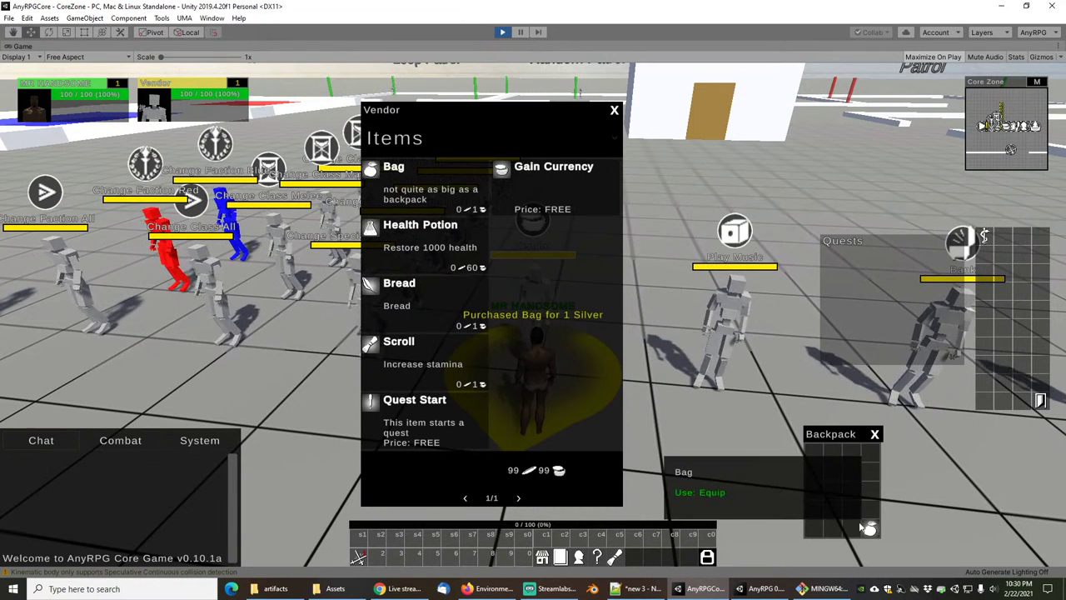
drag(869, 530, 688, 566)
click(689, 560)
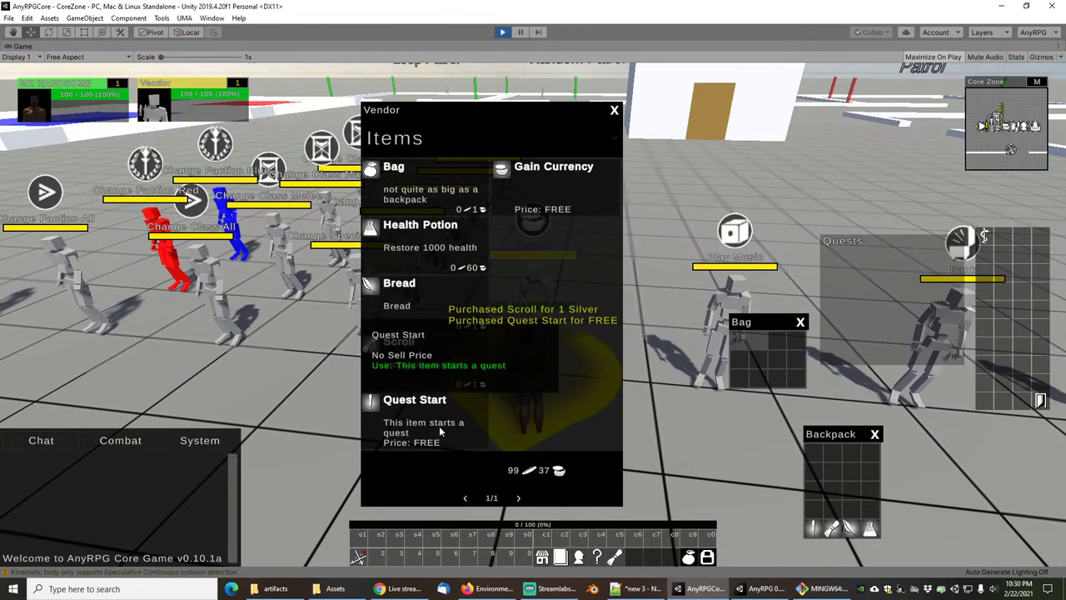
Browse the Vendor's Accessories and Better Accessories collections and inspect the Cape and Better Necklace details.
click(609, 144)
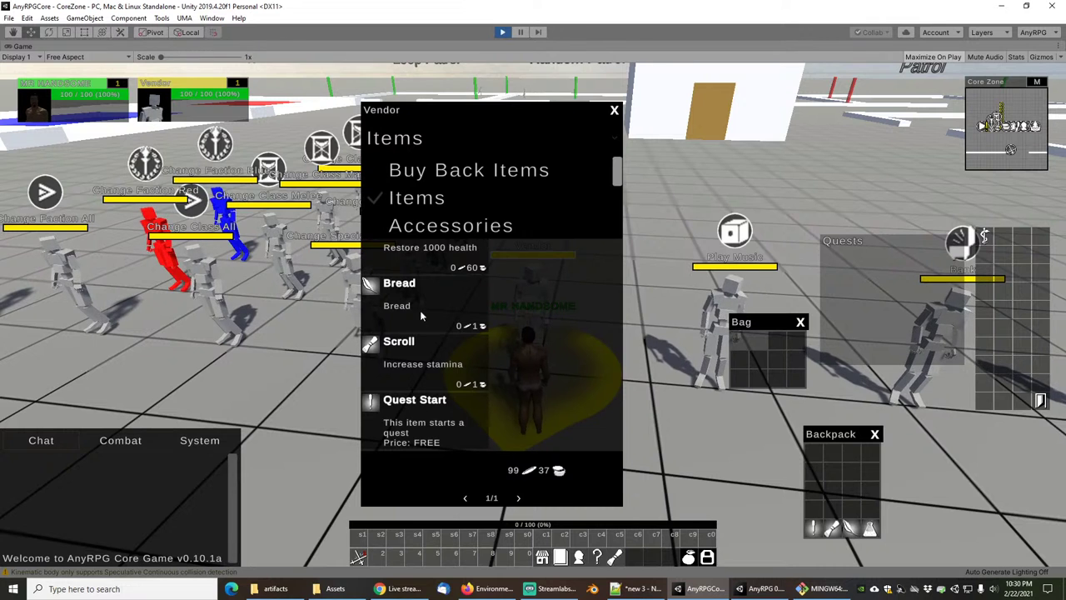
scroll(465, 183, down, 1)
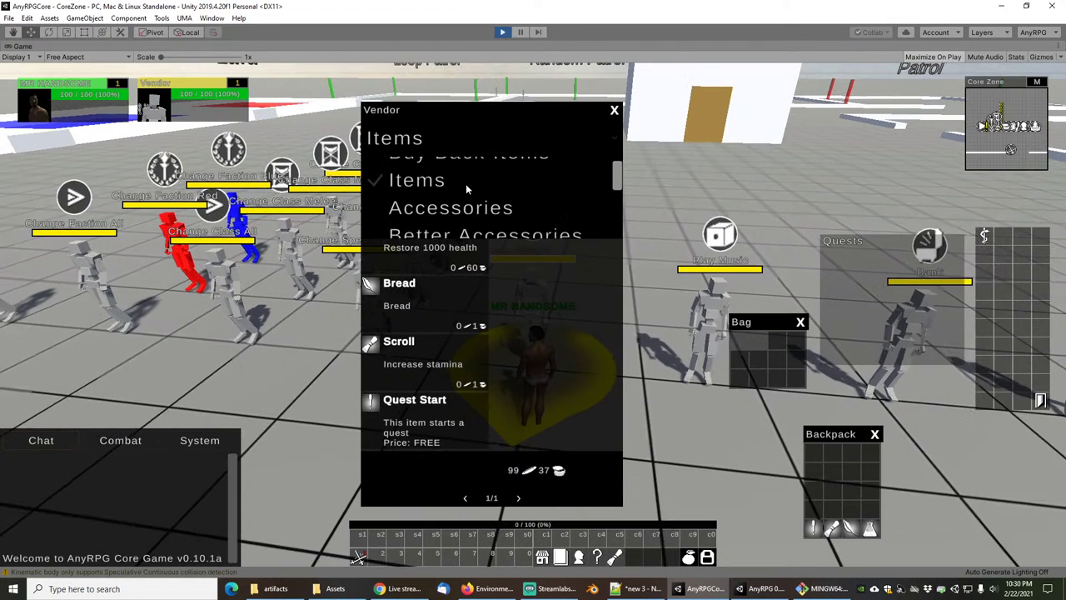
scroll(466, 189, down, 1)
scroll(480, 192, down, 1)
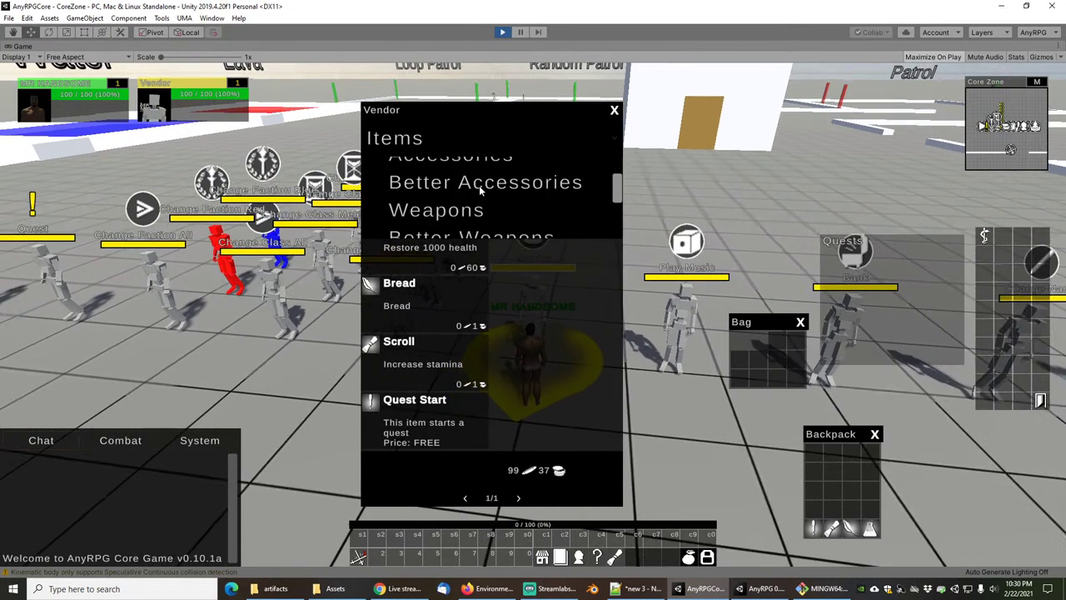
click(460, 158)
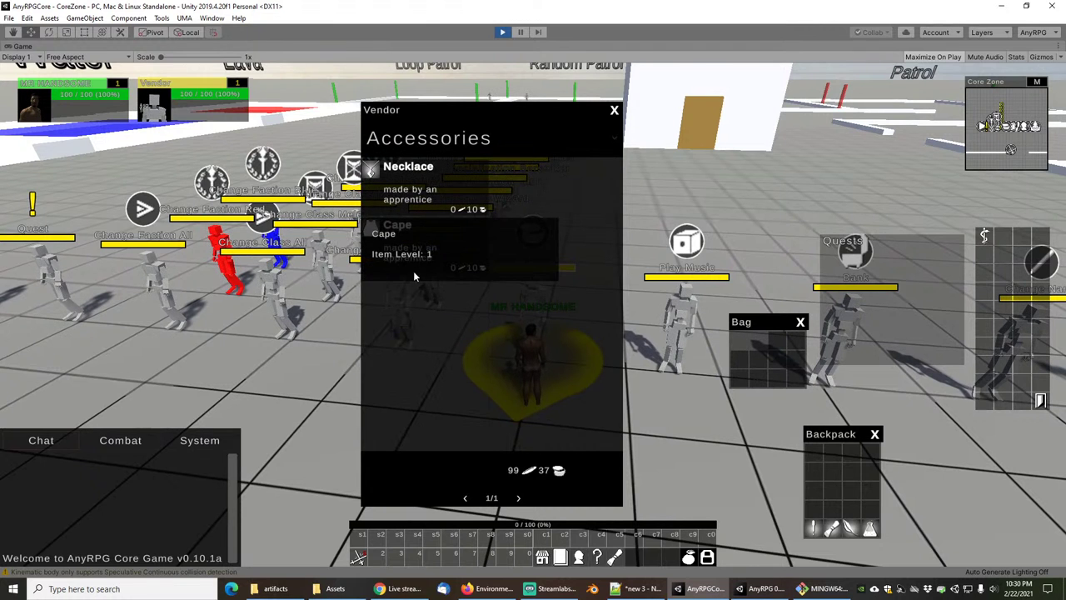
click(580, 148)
scroll(492, 200, down, 2)
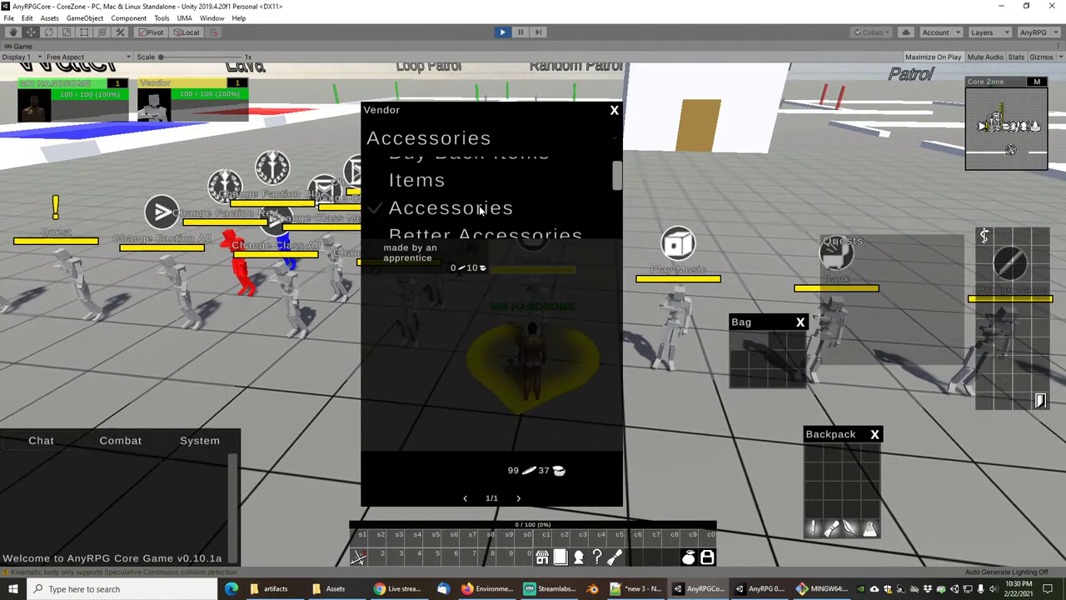
click(481, 205)
mouse_move(409, 175)
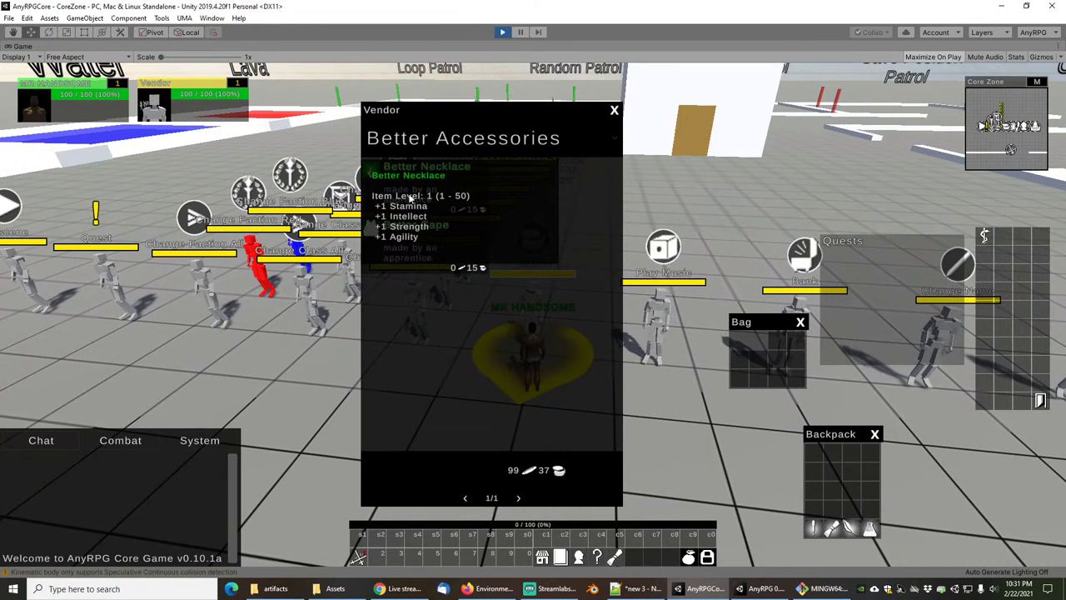
Switch the Vendor to the Best Weapons collection and buy the Best Staff.
click(572, 136)
scroll(498, 175, down, 1)
scroll(494, 178, down, 3)
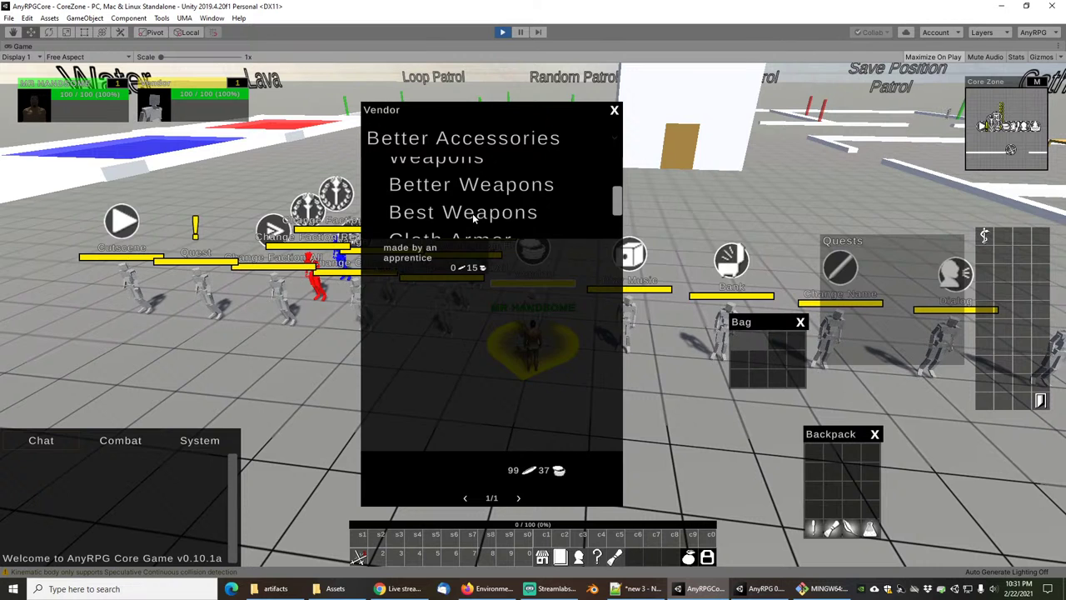
click(473, 213)
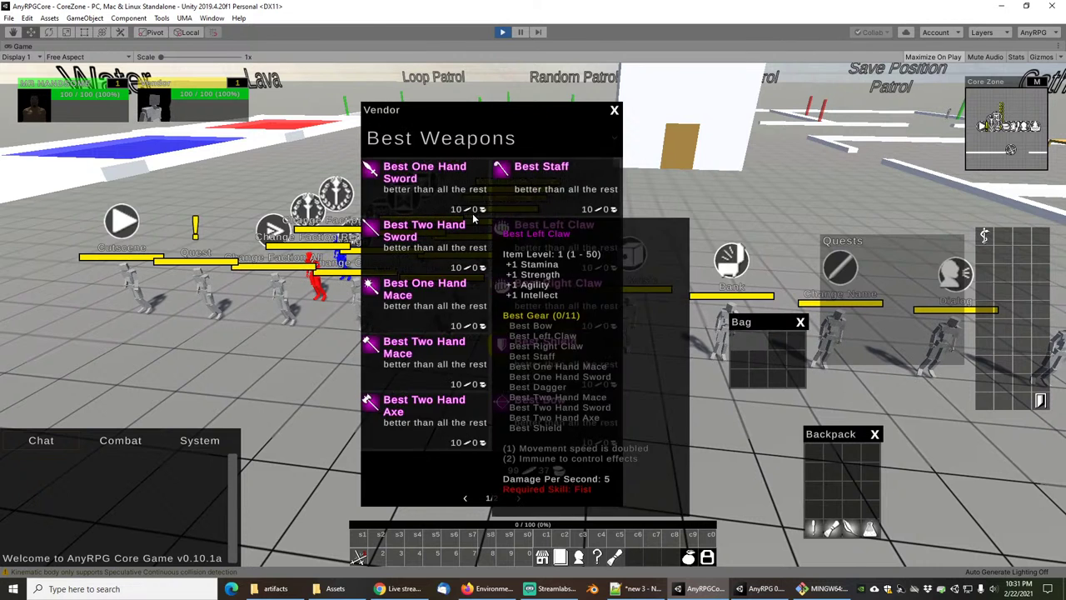
click(536, 170)
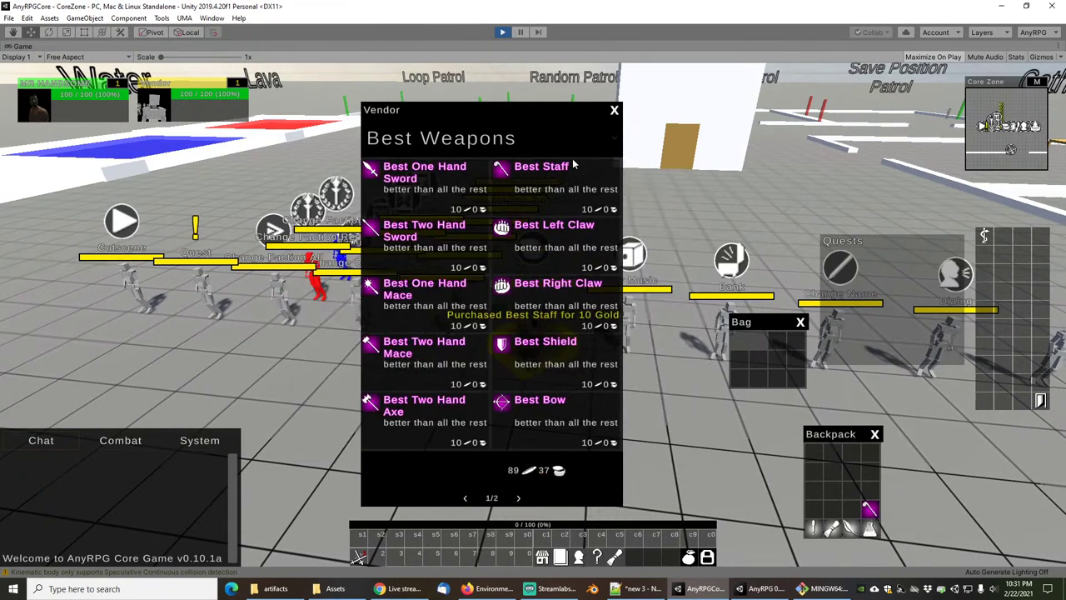
Buy the Better Cloth belt, bracers, gloves, hood, pants, shoulders, shoes and robe from the Better Cloth Armor collection, and close the shop.
click(479, 157)
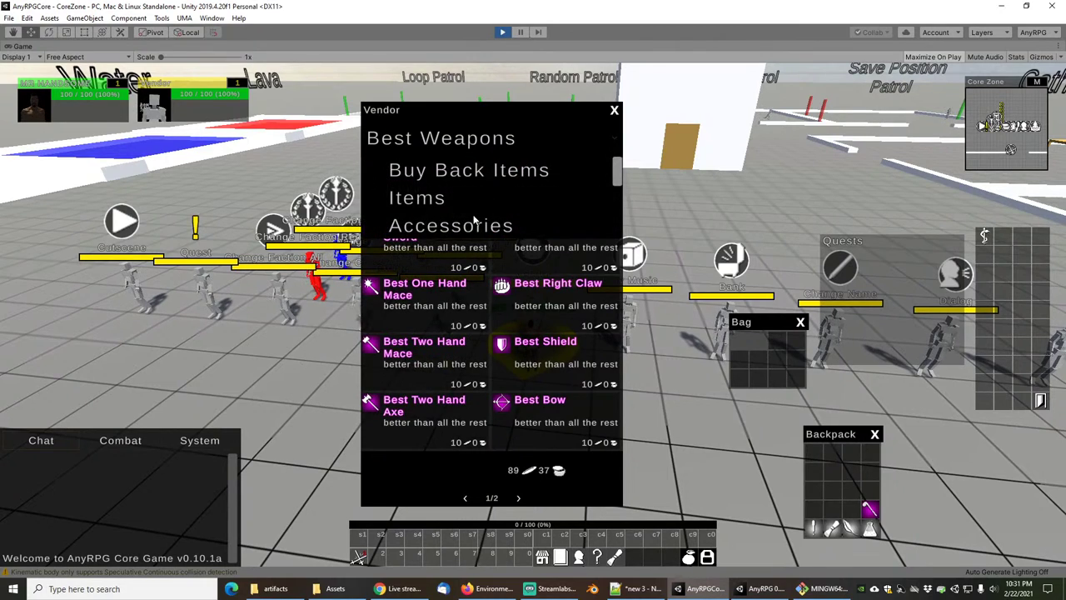
scroll(473, 218, down, 6)
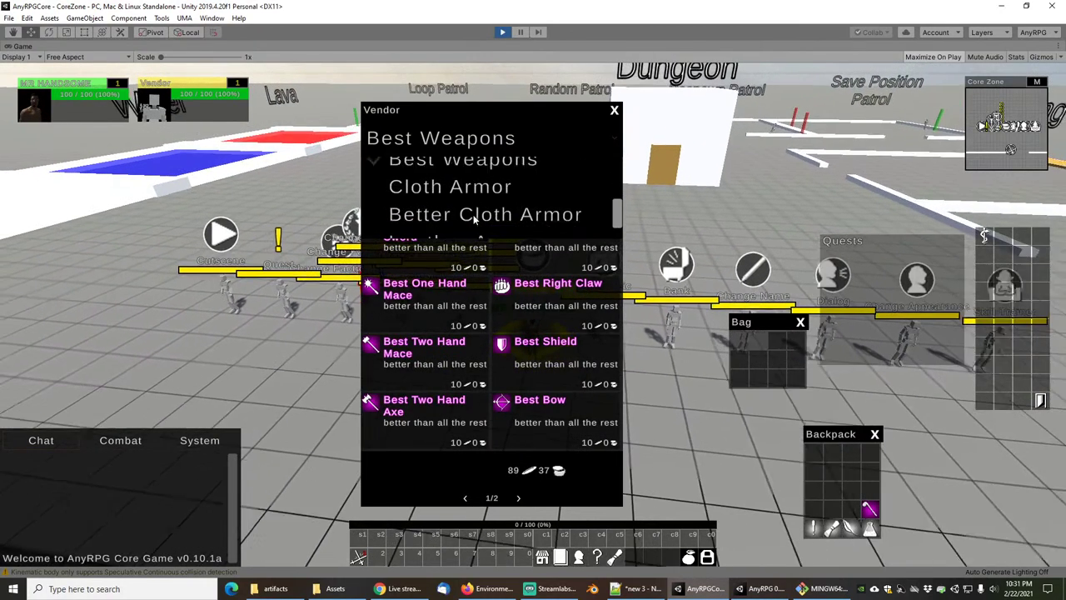
scroll(474, 219, down, 1)
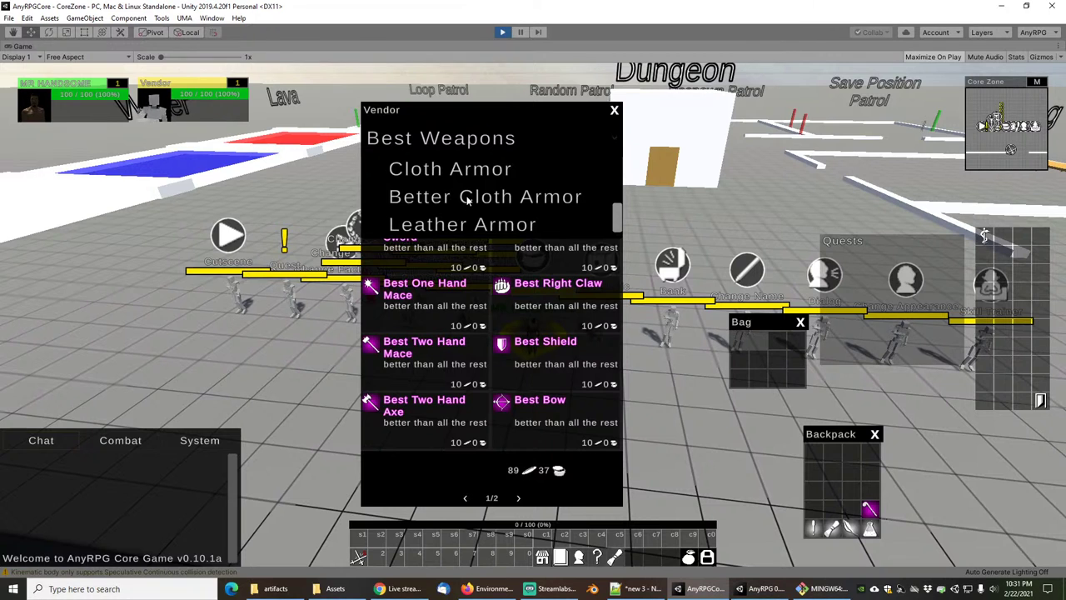
click(469, 200)
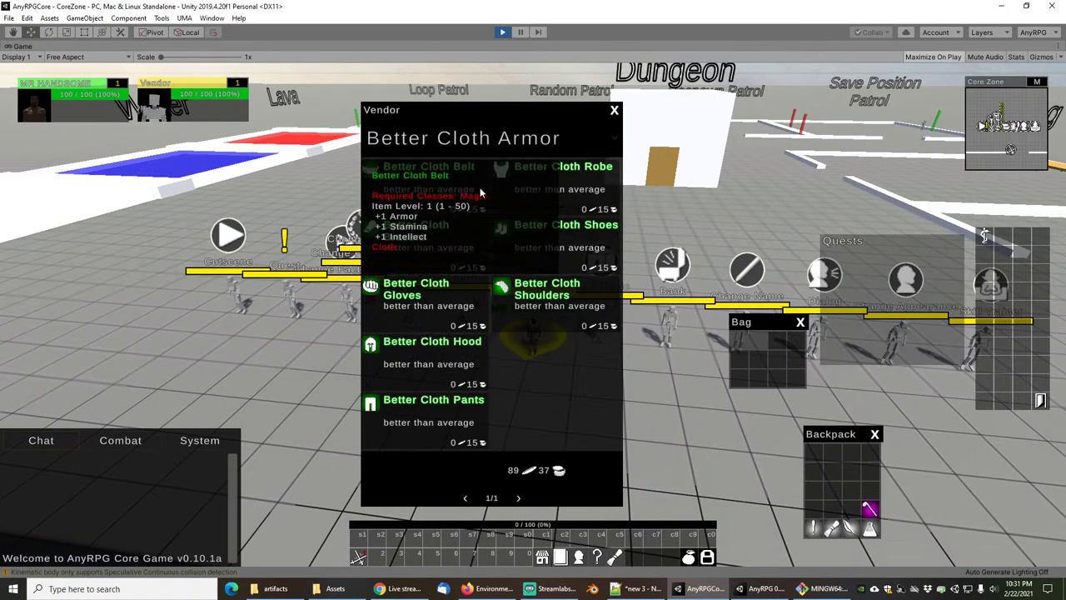
click(431, 202)
click(407, 237)
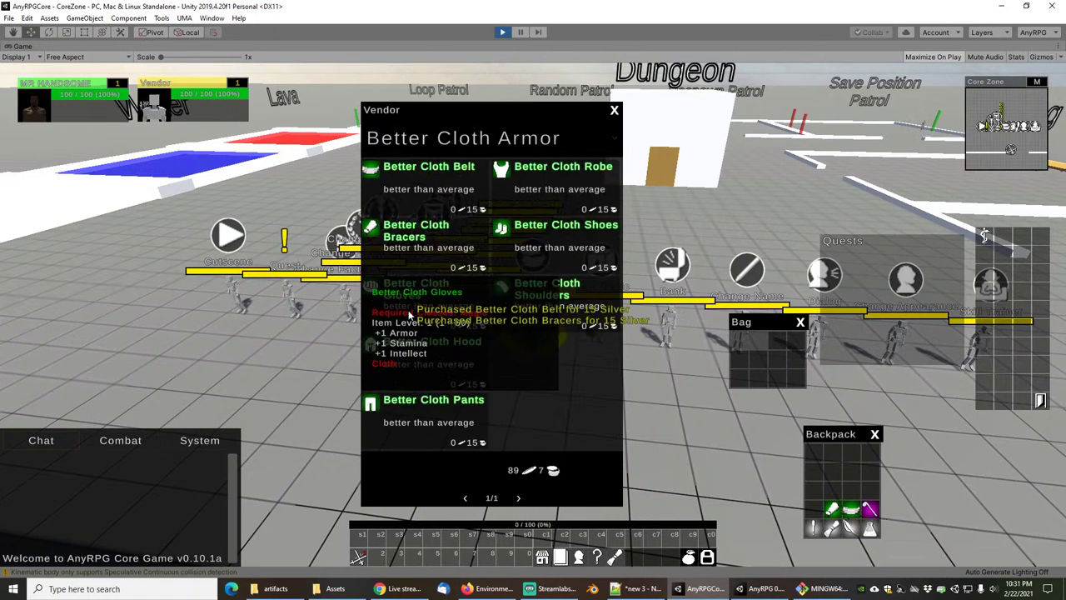
click(405, 295)
click(399, 362)
click(404, 411)
click(545, 287)
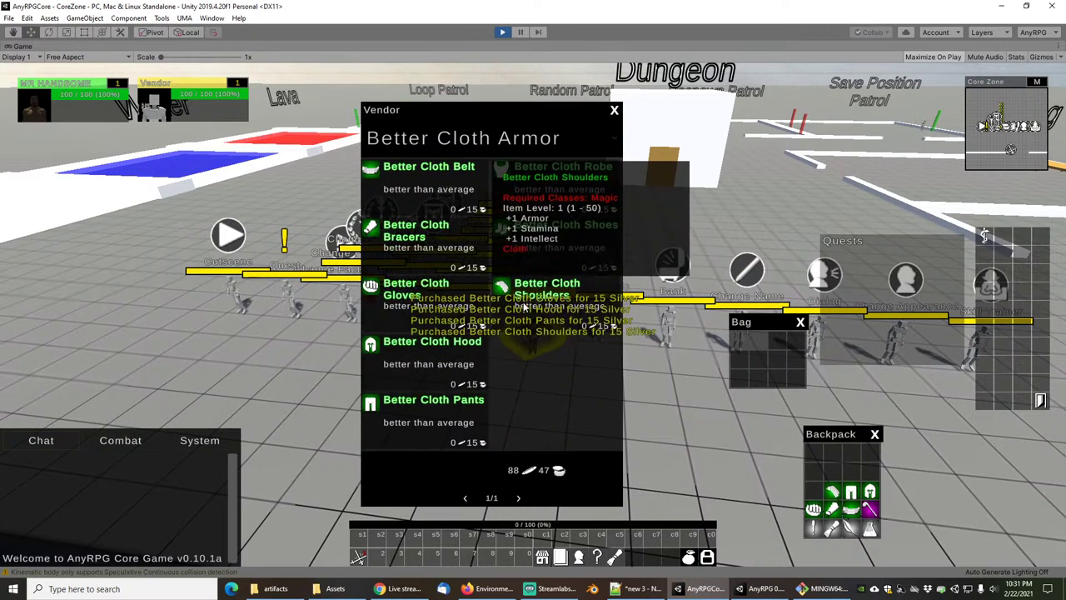
click(539, 226)
click(547, 175)
key(Escape)
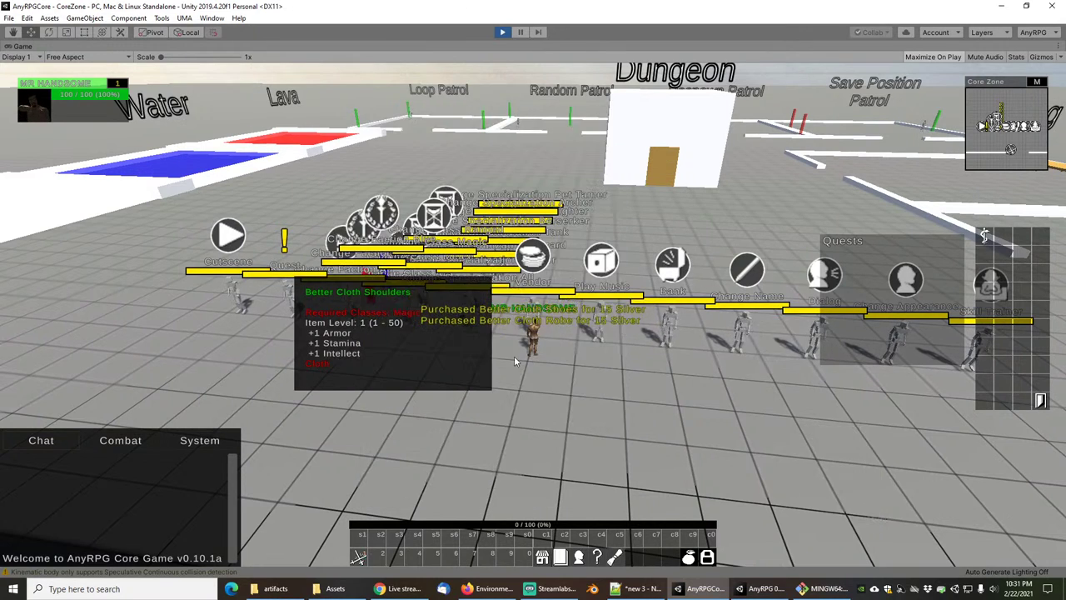
Walk the character to the Change Faction Red NPC and join the Red faction.
scroll(510, 358, up, 2)
key(a)
key(w)
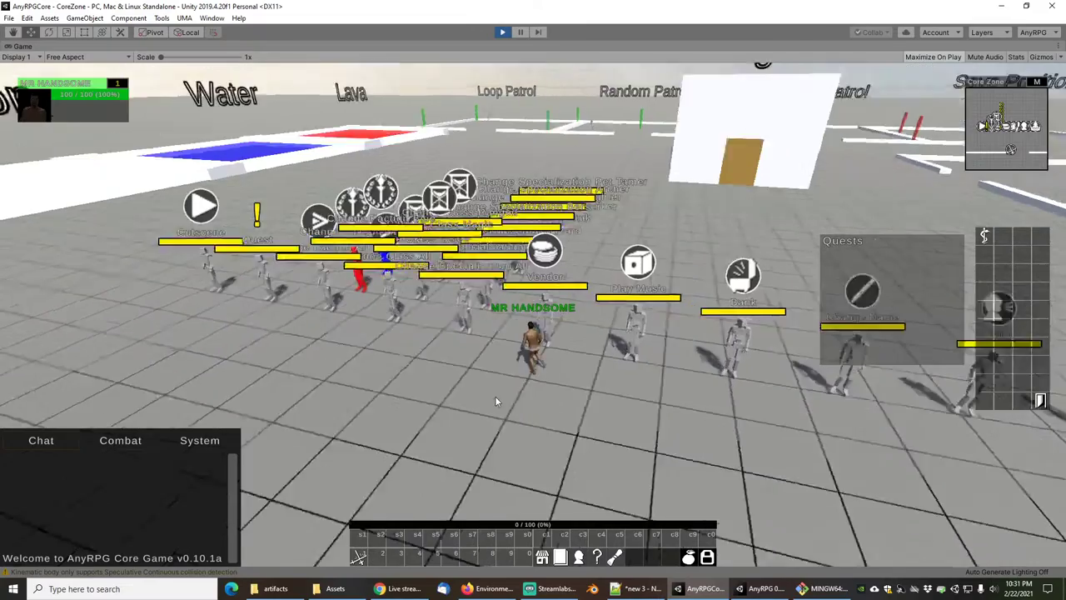
key(a)
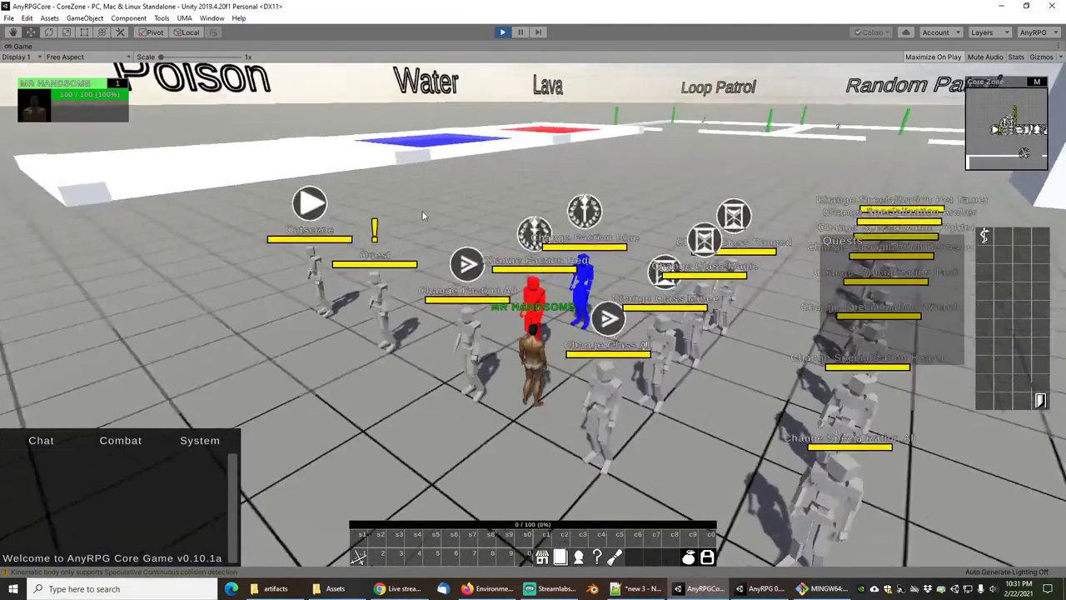
right_drag(452, 142, 495, 218)
click(497, 220)
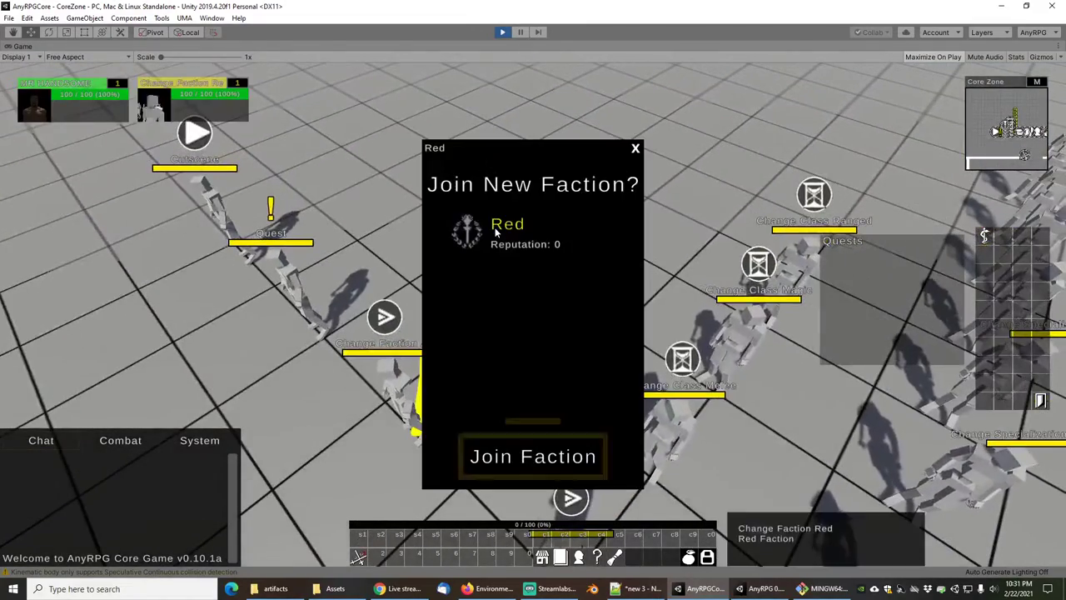
click(535, 454)
Walk to the Change Faction Blue NPC, view its Join New Faction offer and dismiss it without joining.
drag(461, 159, 470, 224)
key(w)
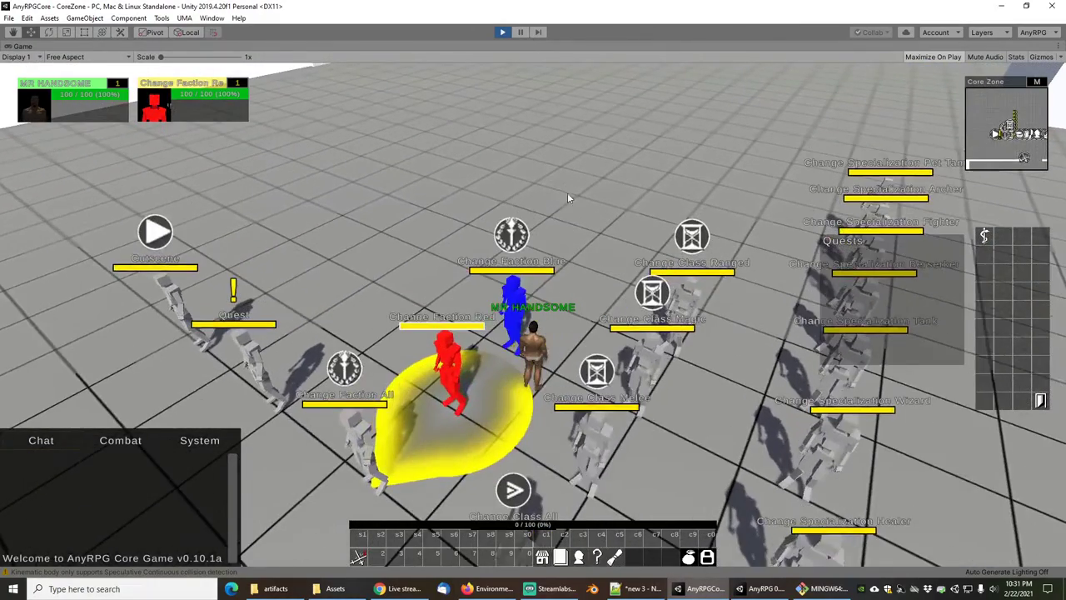
scroll(510, 287, up, 2)
click(514, 225)
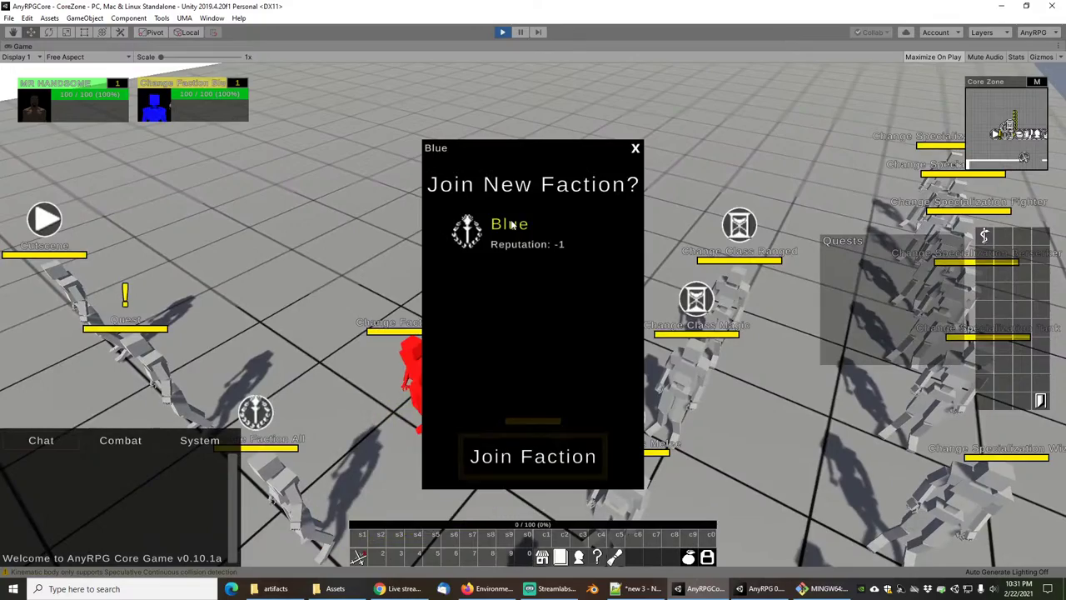
click(635, 149)
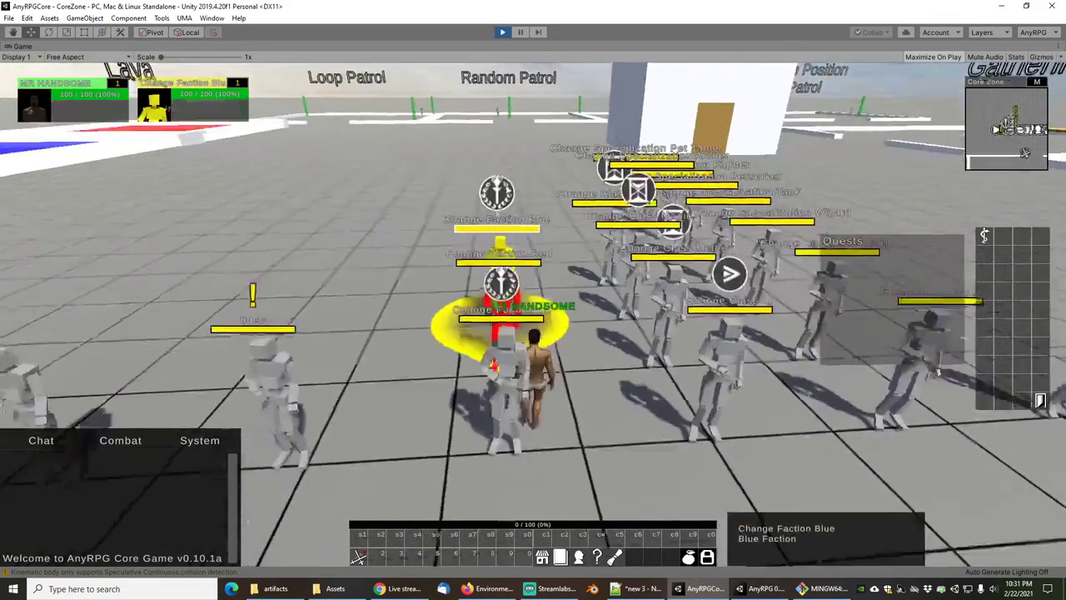
Walk to the Change Class All NPC, view the class options it offers and dismiss them without choosing.
key(w)
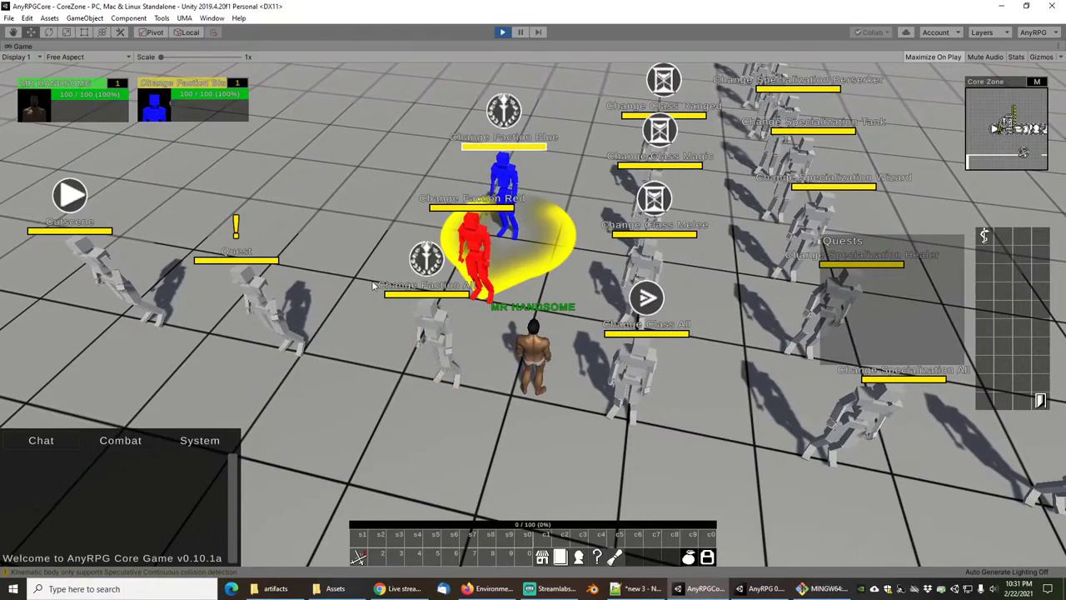
key(d)
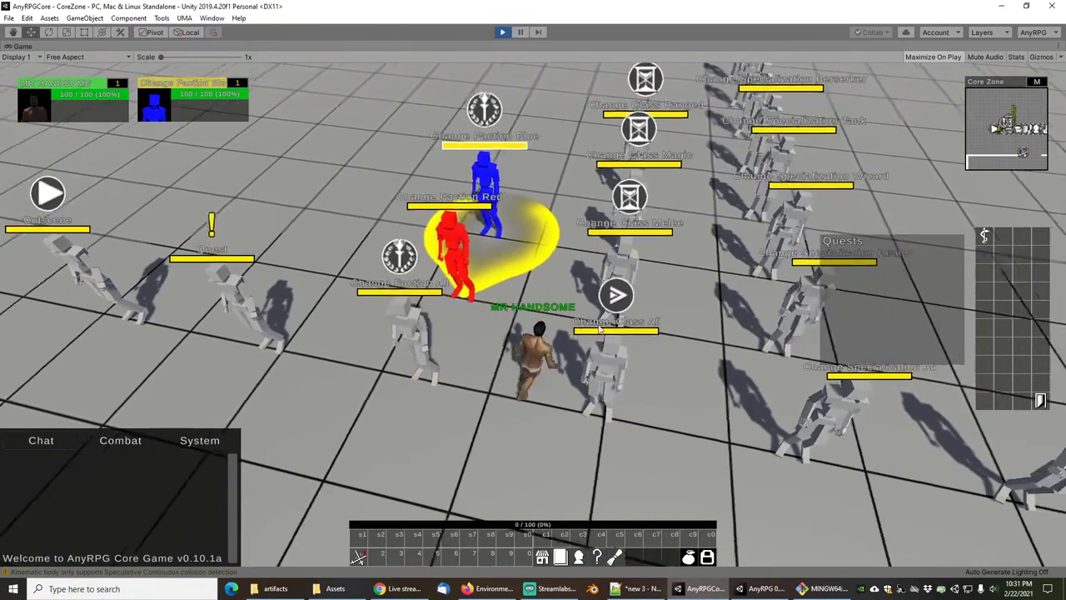
key(a)
right_click(500, 348)
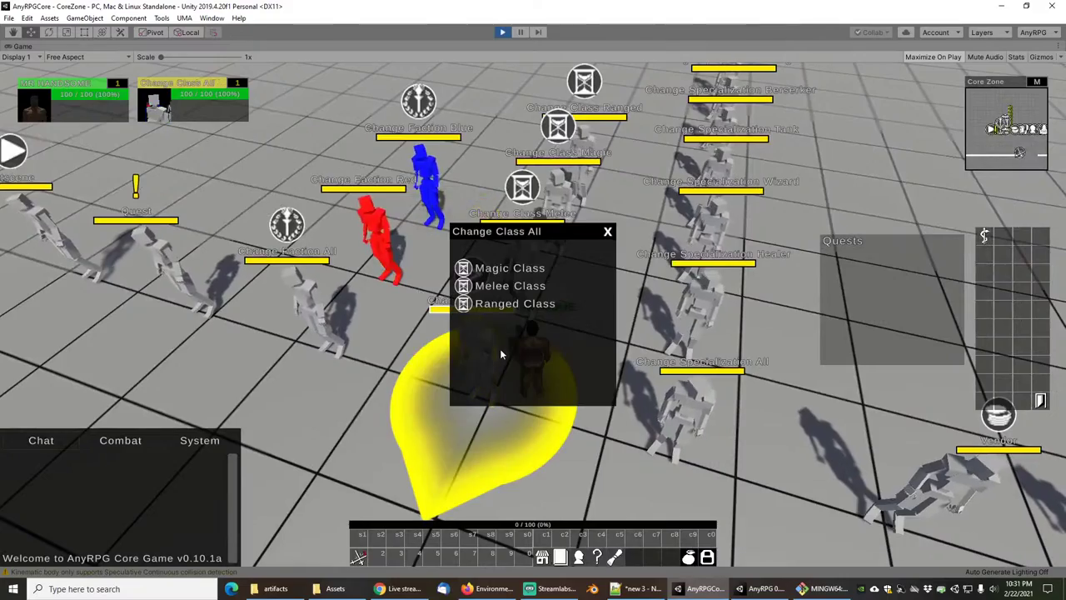
click(607, 232)
Walk to the Change Class Magic NPC and change the character's class to Magic.
key(w)
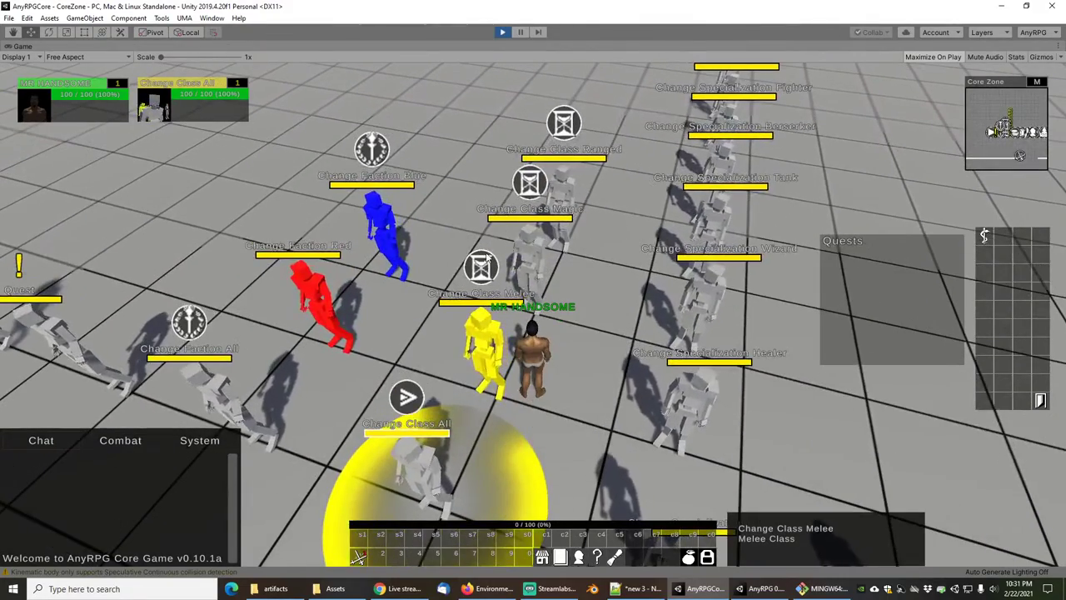
key(w)
key(s)
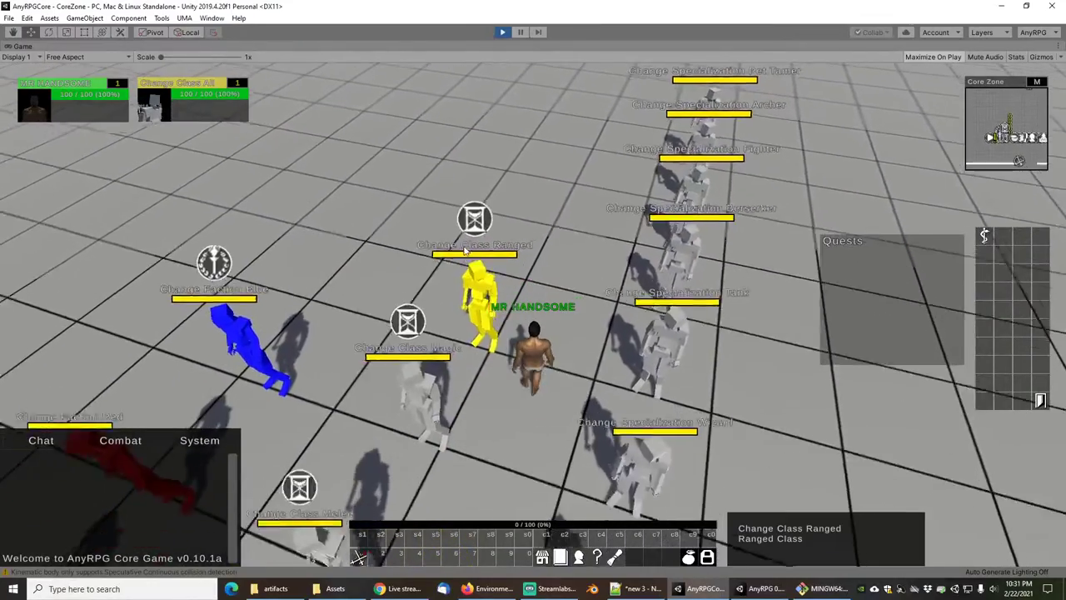
right_click(479, 215)
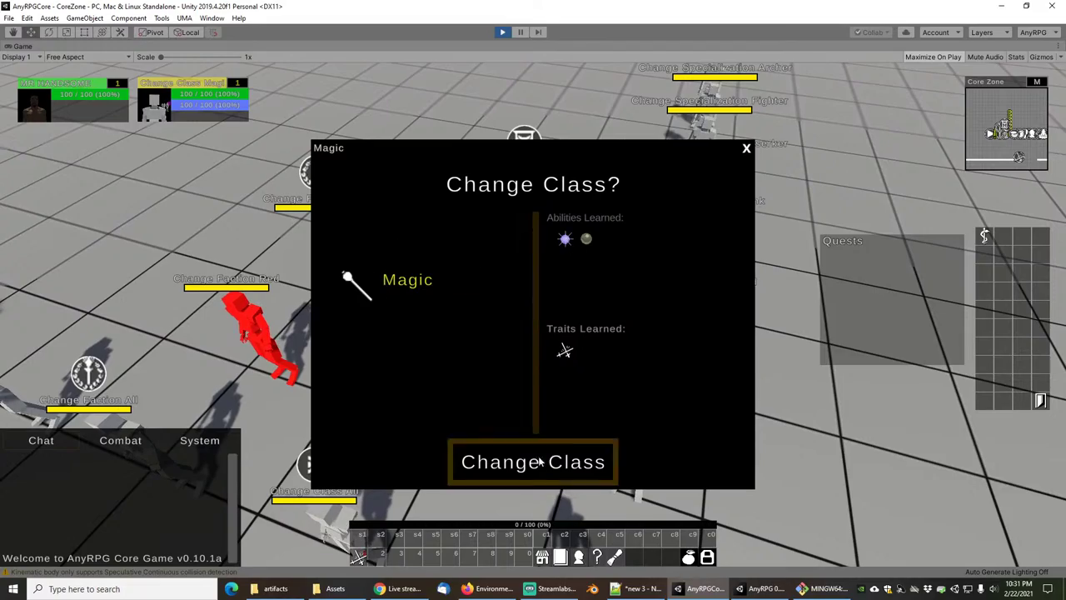
click(564, 463)
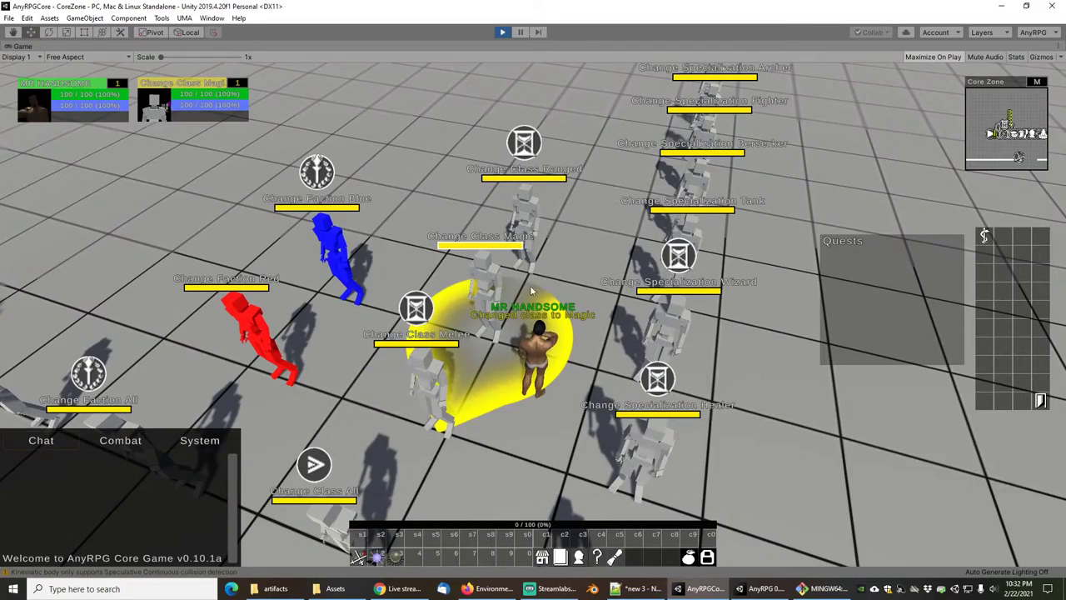
Walk to the Change Specialization All NPC and change the character's specialization to Wizard.
key(s)
key(d)
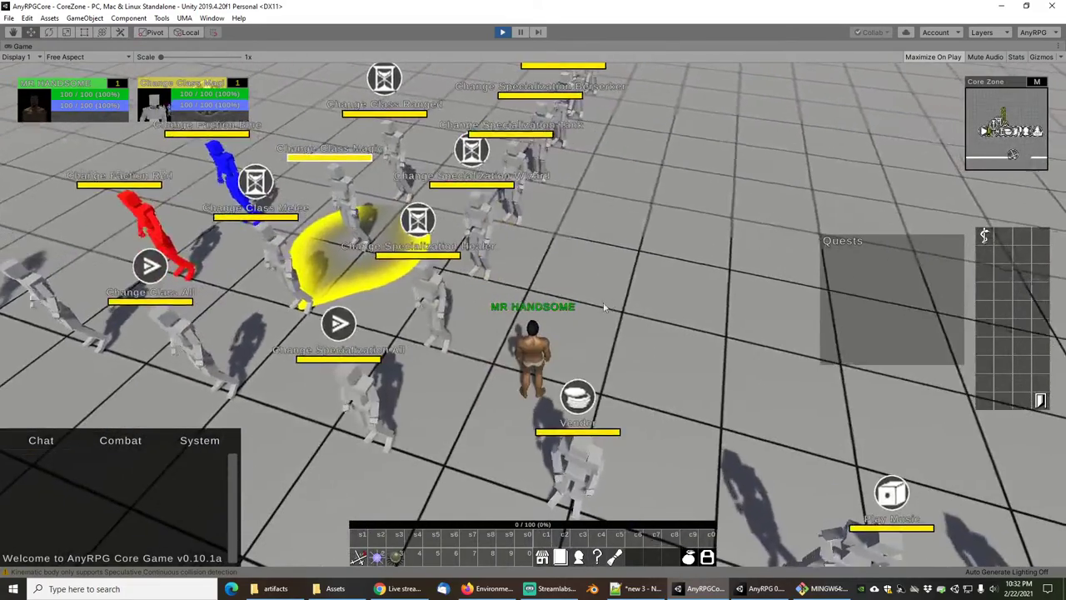
right_drag(602, 305, 583, 298)
key(w)
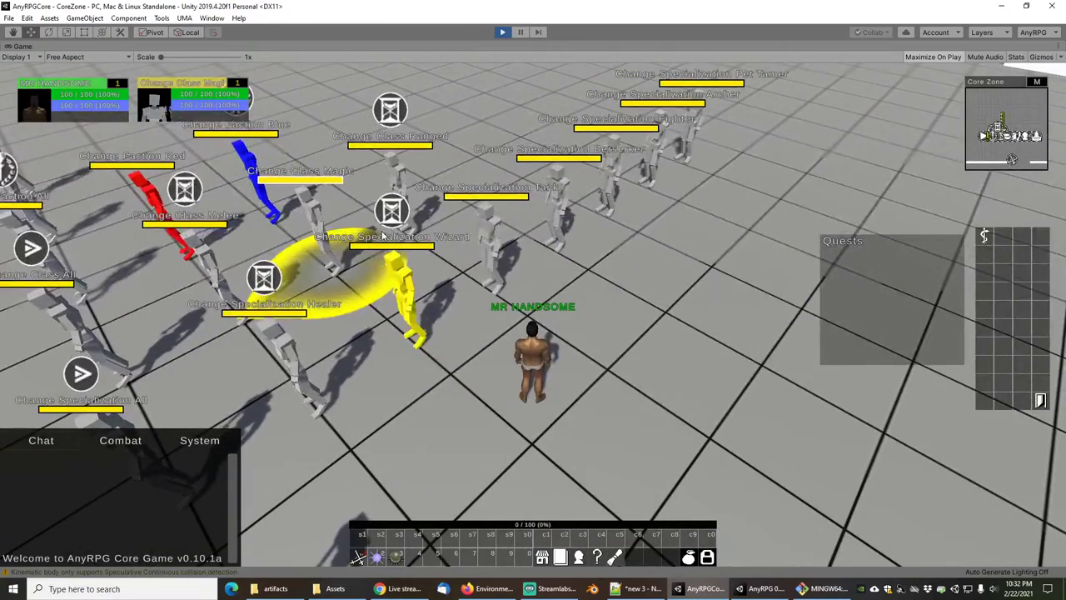
right_drag(441, 432, 489, 390)
key(s)
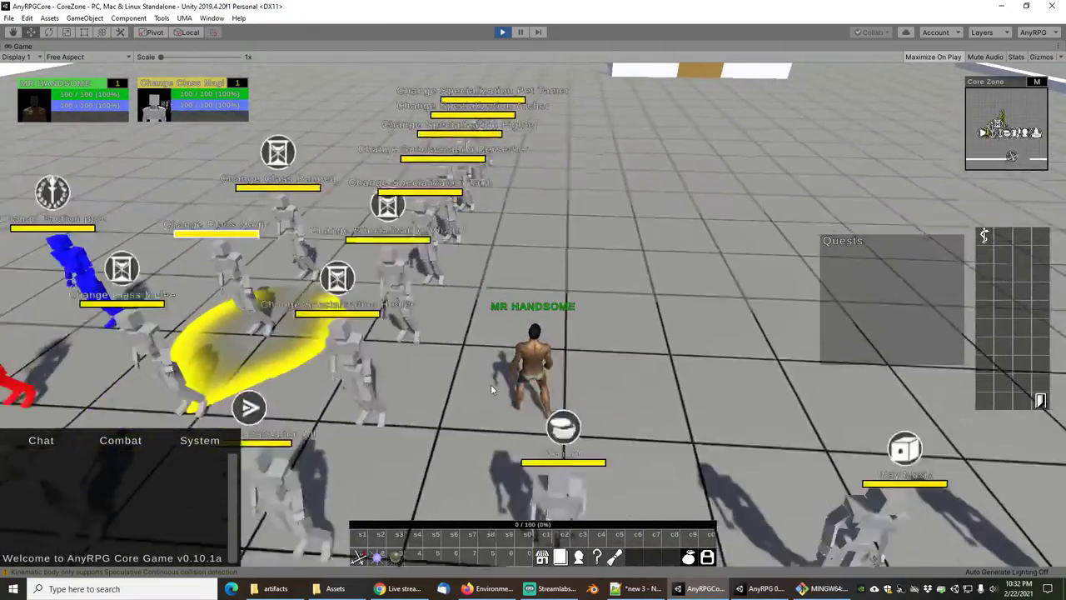
key(a)
right_drag(560, 250, 562, 275)
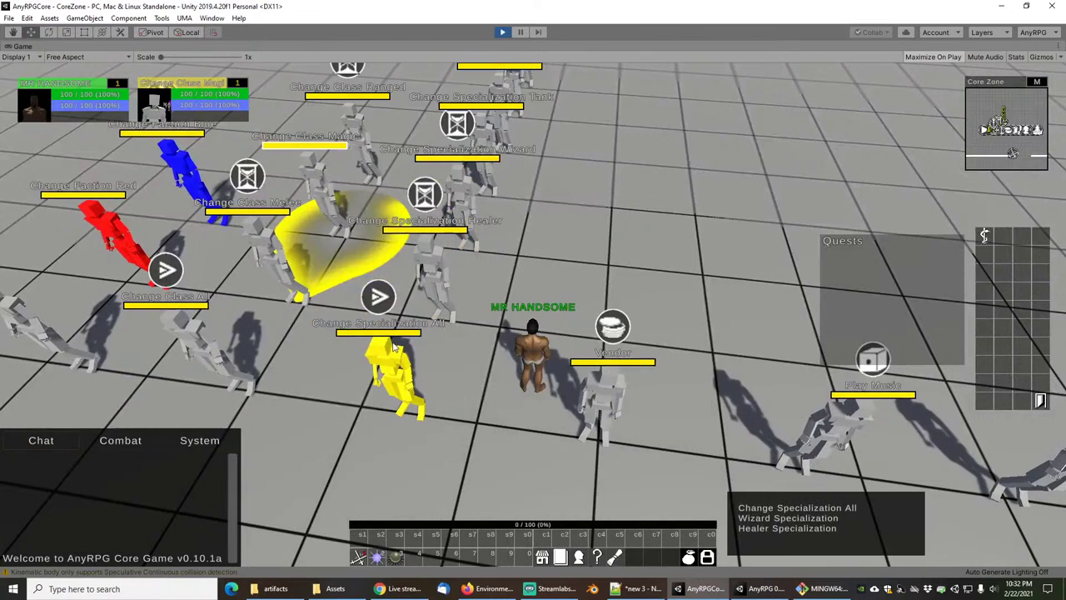
right_click(401, 370)
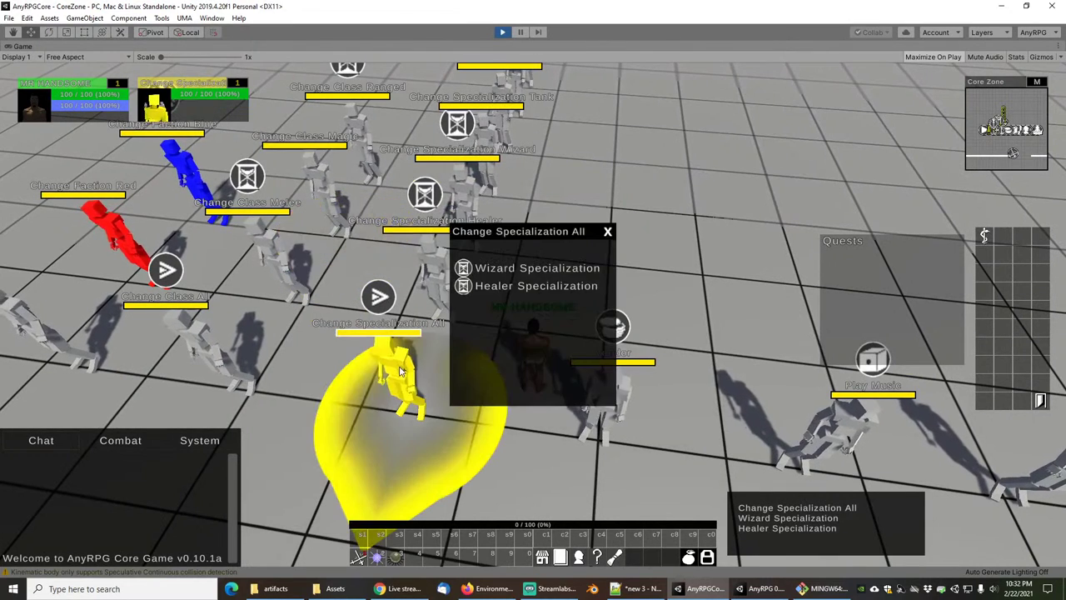
click(528, 269)
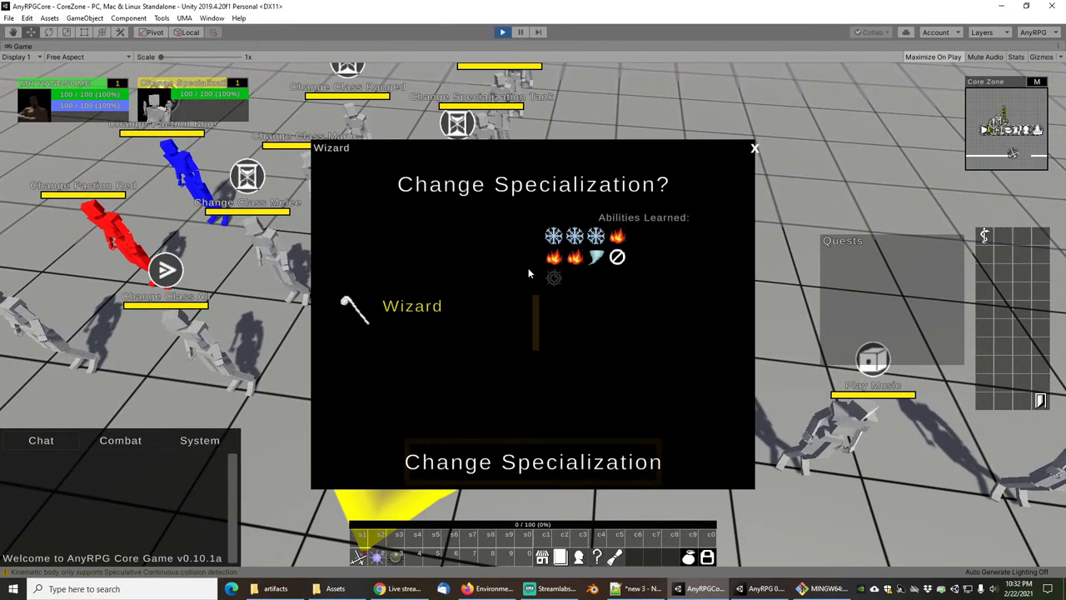
click(539, 463)
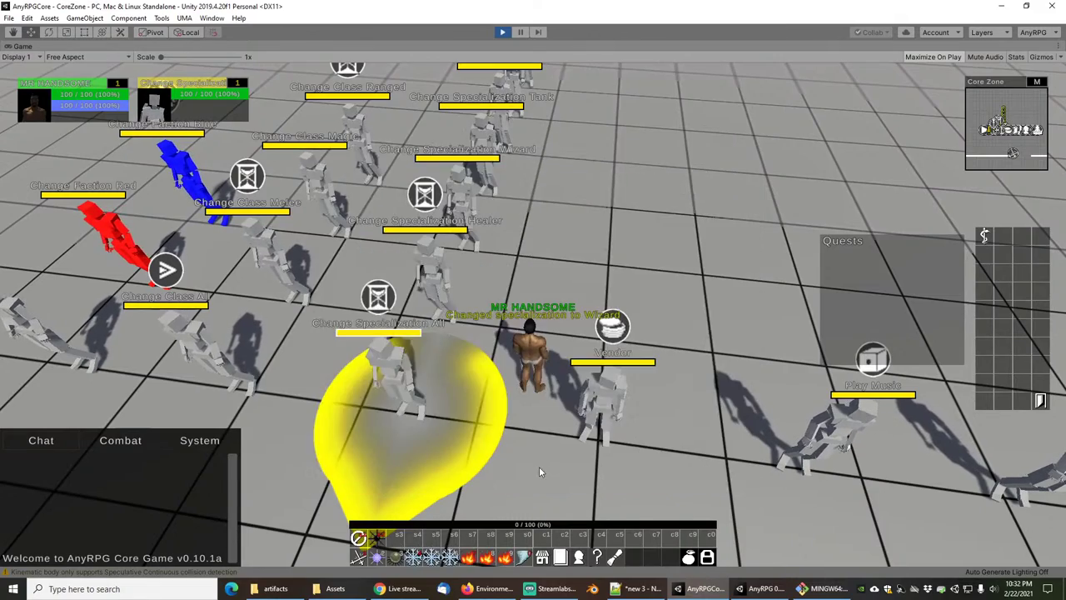
Equip the Better Cloth armor pieces and the Best Staff from the Backpack.
key(b)
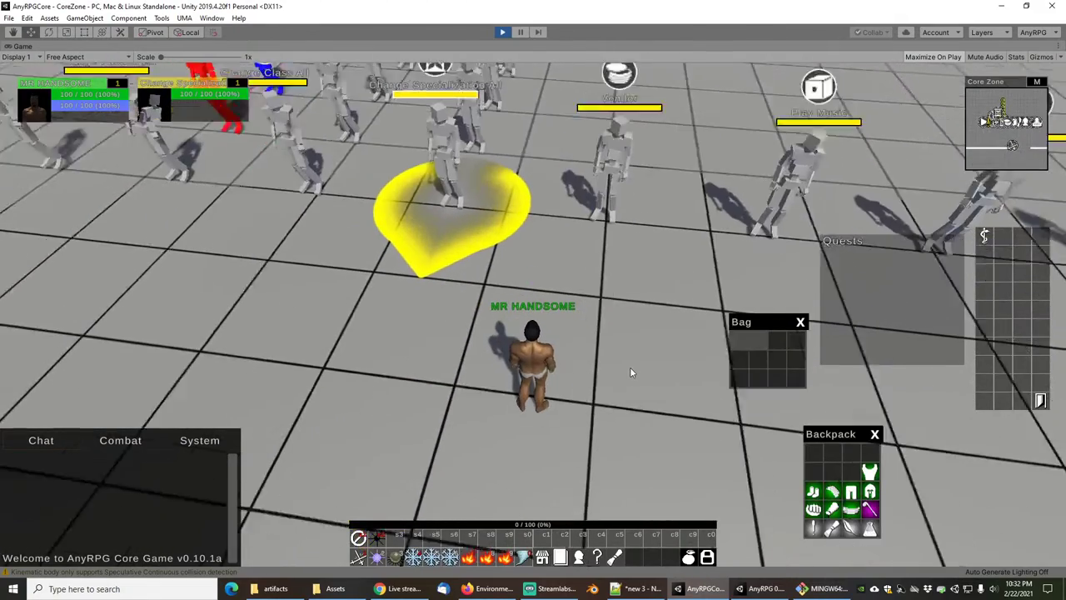
right_click(870, 491)
right_click(850, 492)
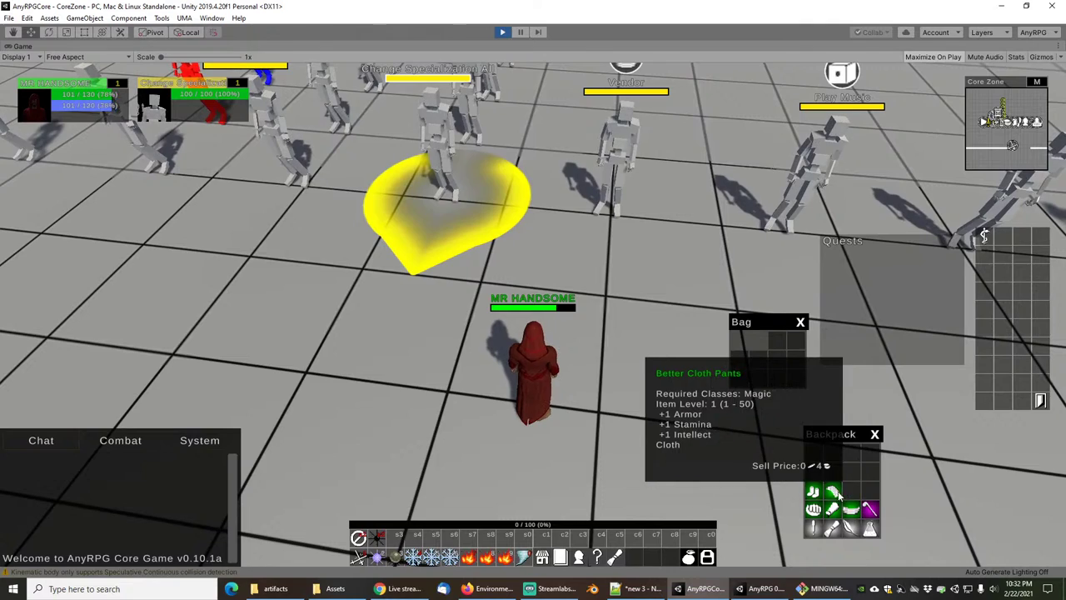
right_click(833, 492)
right_click(814, 493)
right_click(813, 509)
right_click(832, 508)
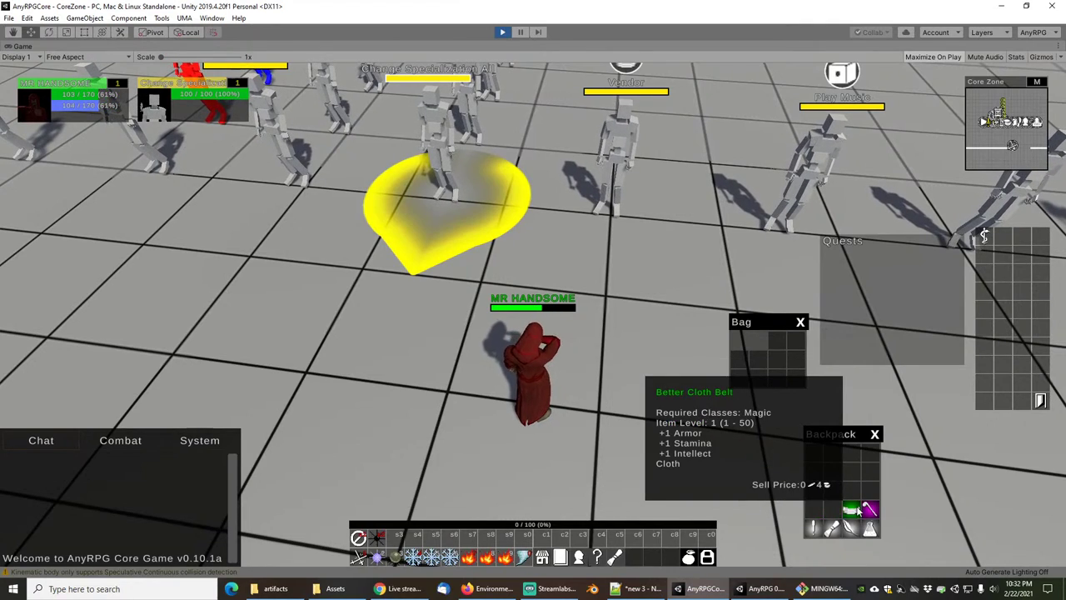
right_click(869, 510)
Examine the robed character with the equipped staff up close from the back and front.
scroll(543, 349, up, 4)
drag(543, 350, 768, 260)
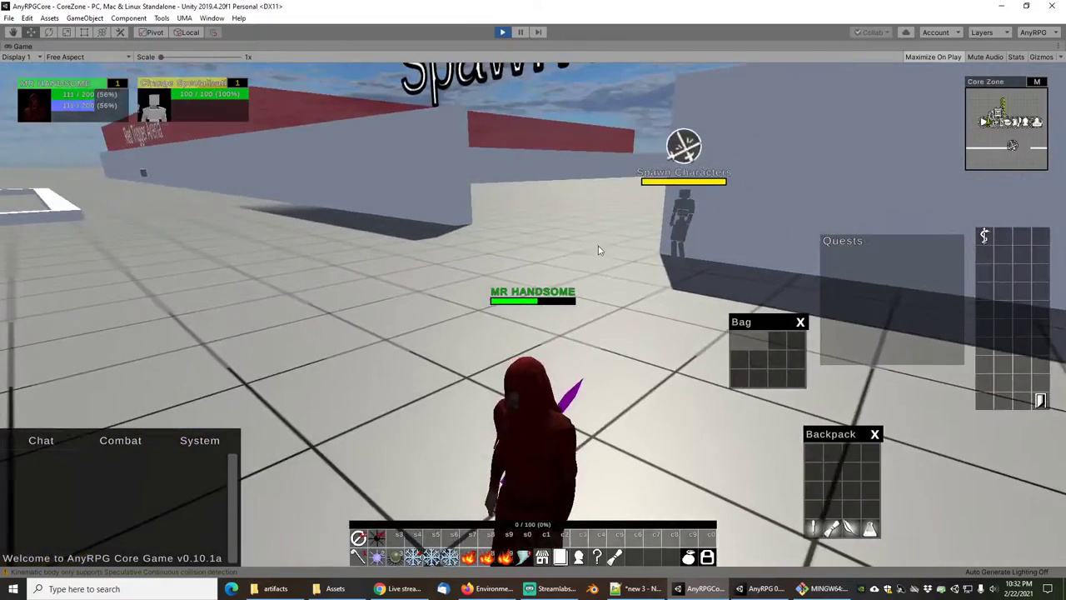
right_drag(598, 247, 603, 268)
key(w)
drag(602, 265, 436, 428)
scroll(429, 422, down, 3)
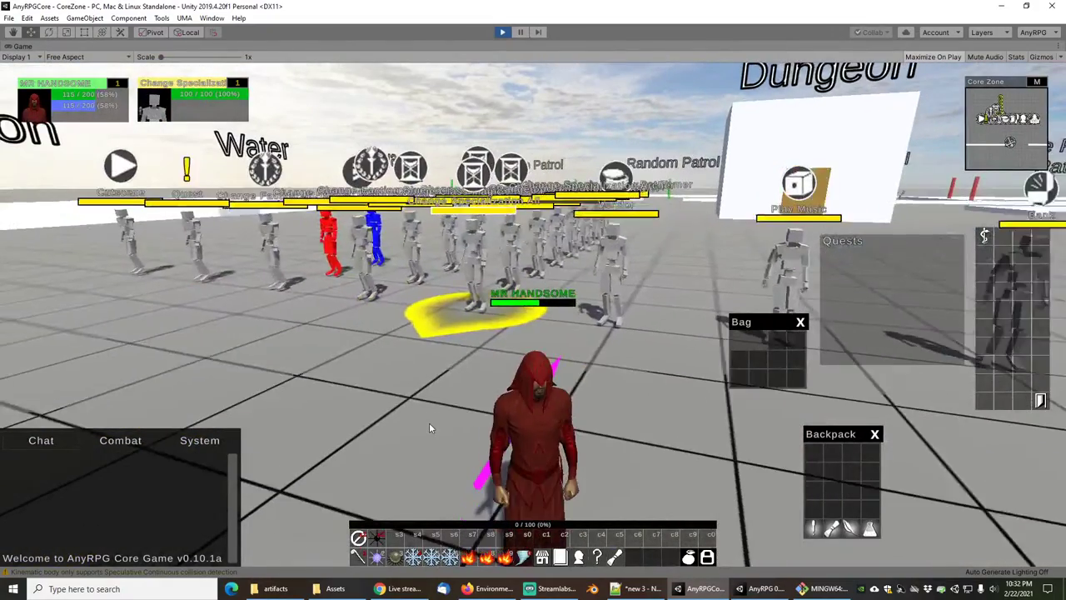
drag(511, 405, 554, 384)
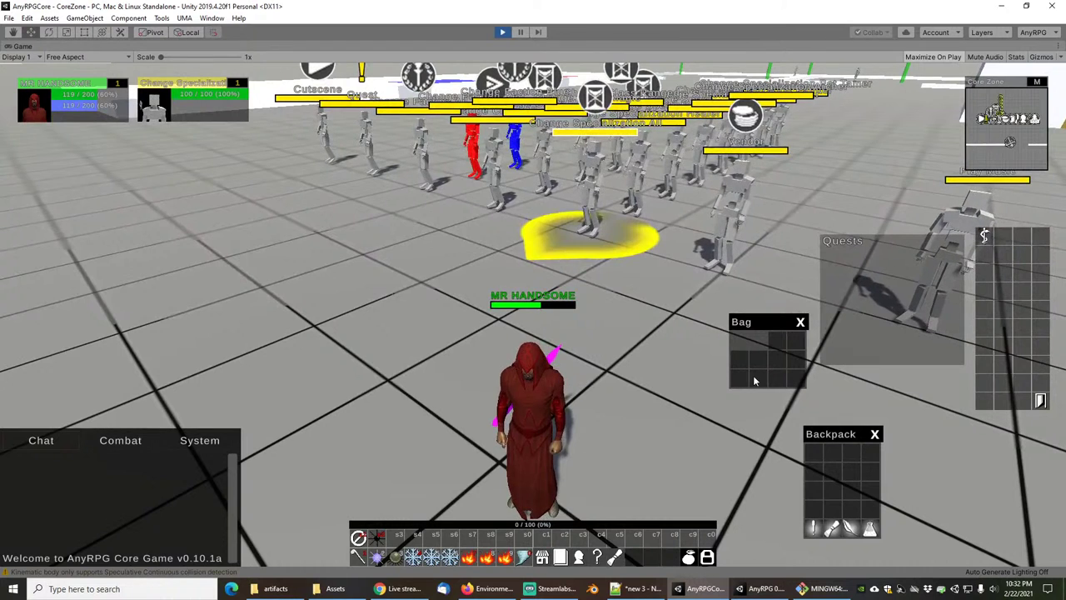
Complete the Choose Reward quest from the Quest Start item with the first item reward, and use the Scroll and Bread.
right_click(815, 532)
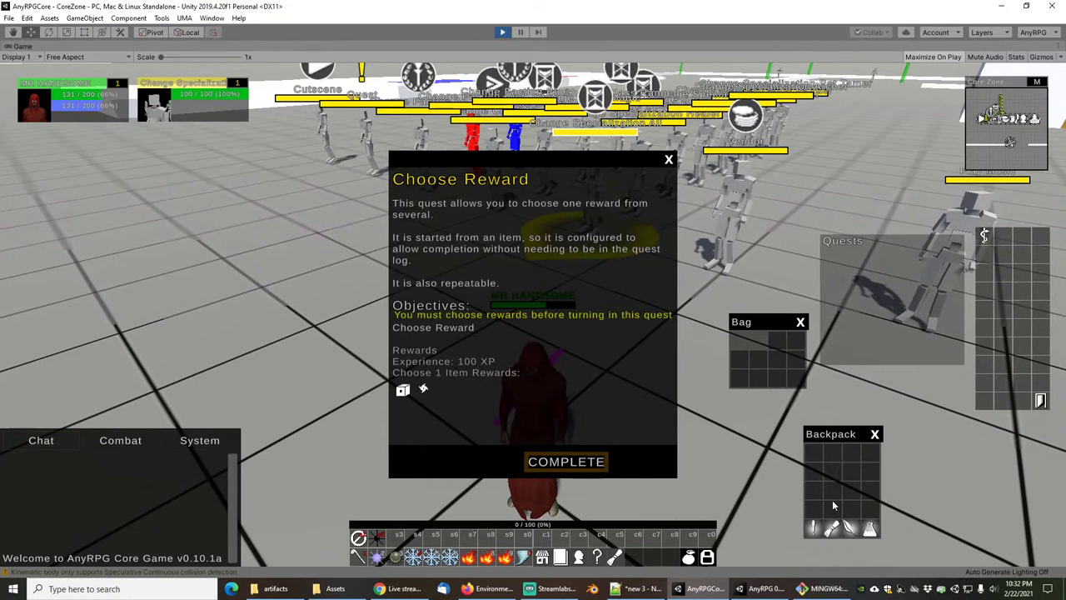
click(404, 391)
click(566, 461)
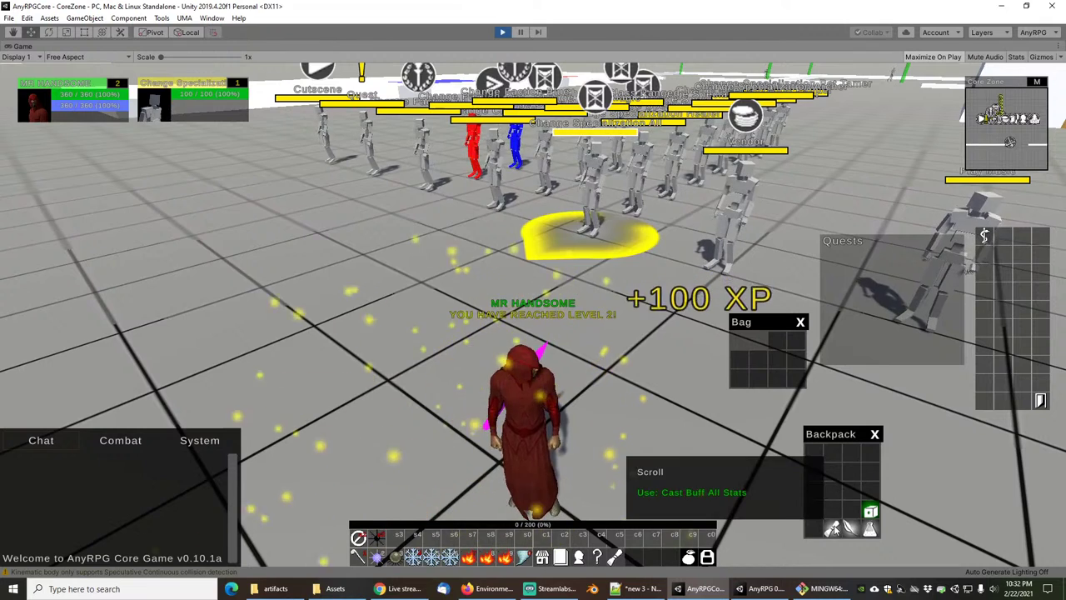
right_click(834, 530)
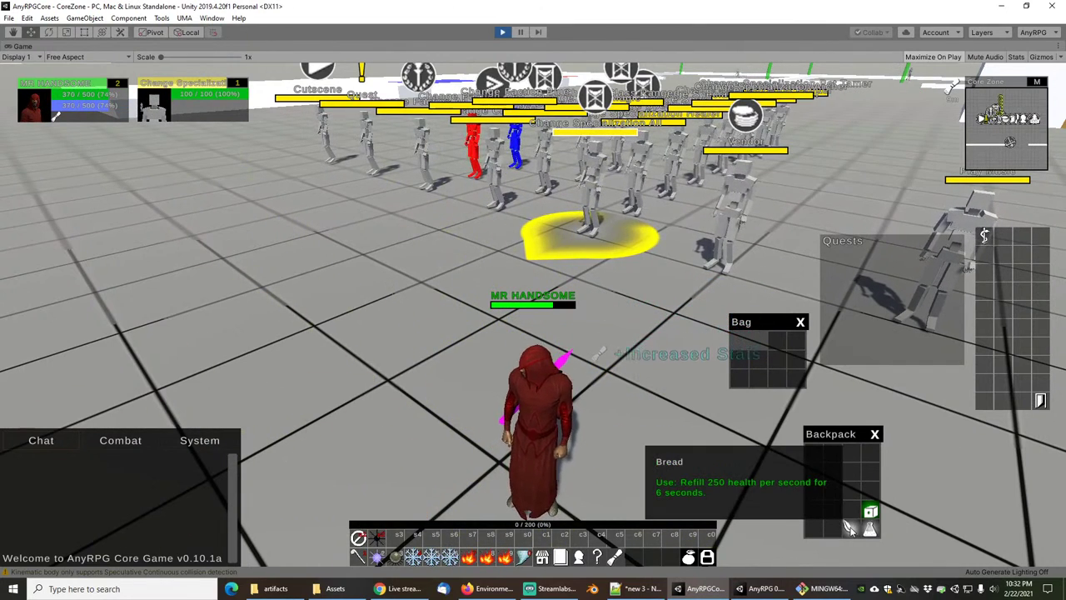
right_click(848, 528)
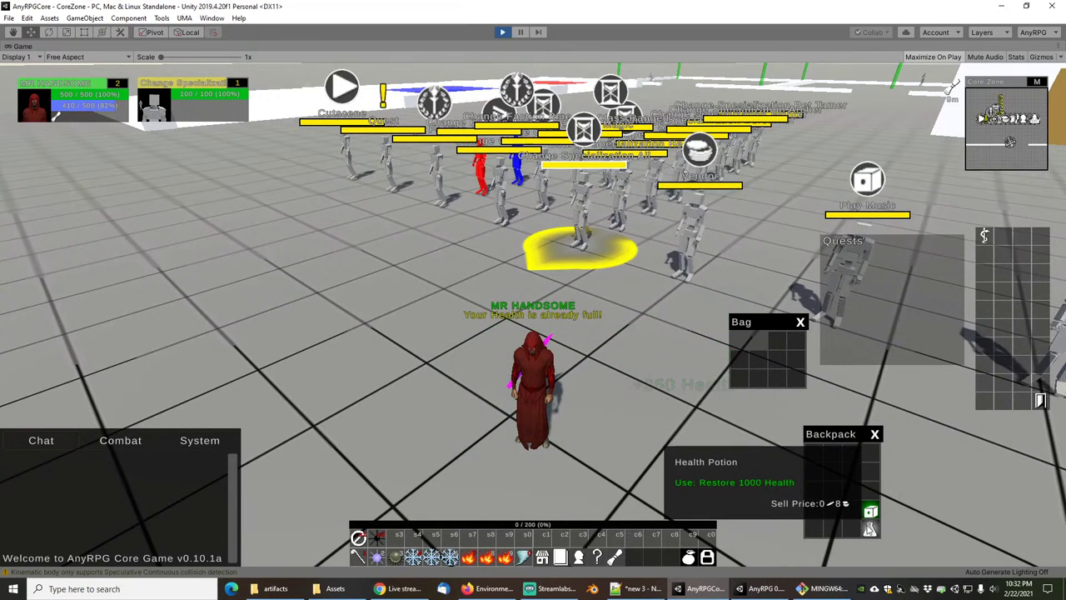
Re-equip the staff from the Backpack, close the character sheet, and use the Health Potion.
key(c)
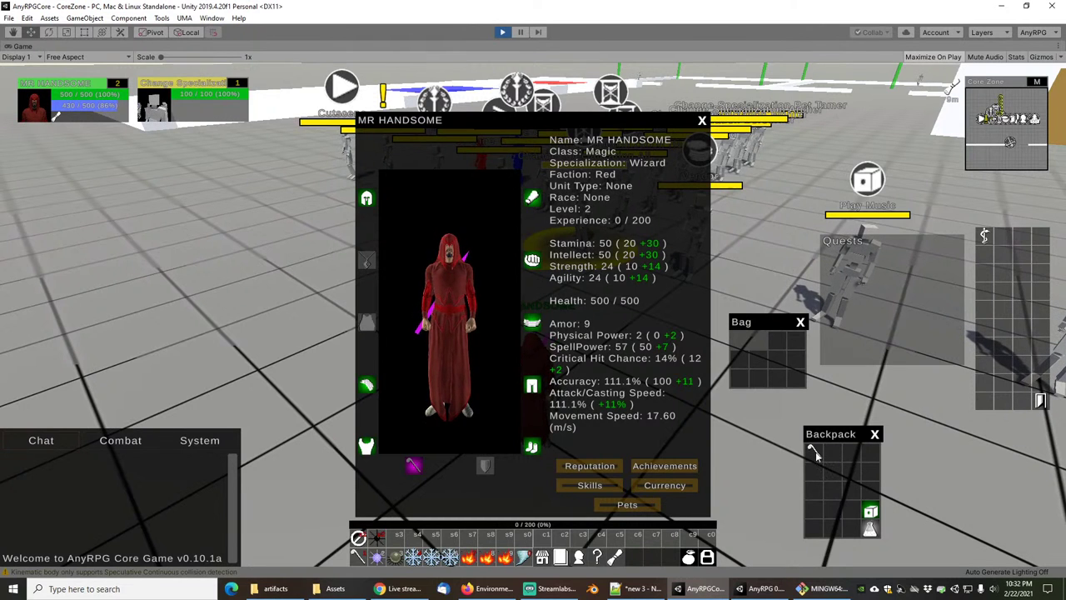
click(816, 455)
key(Escape)
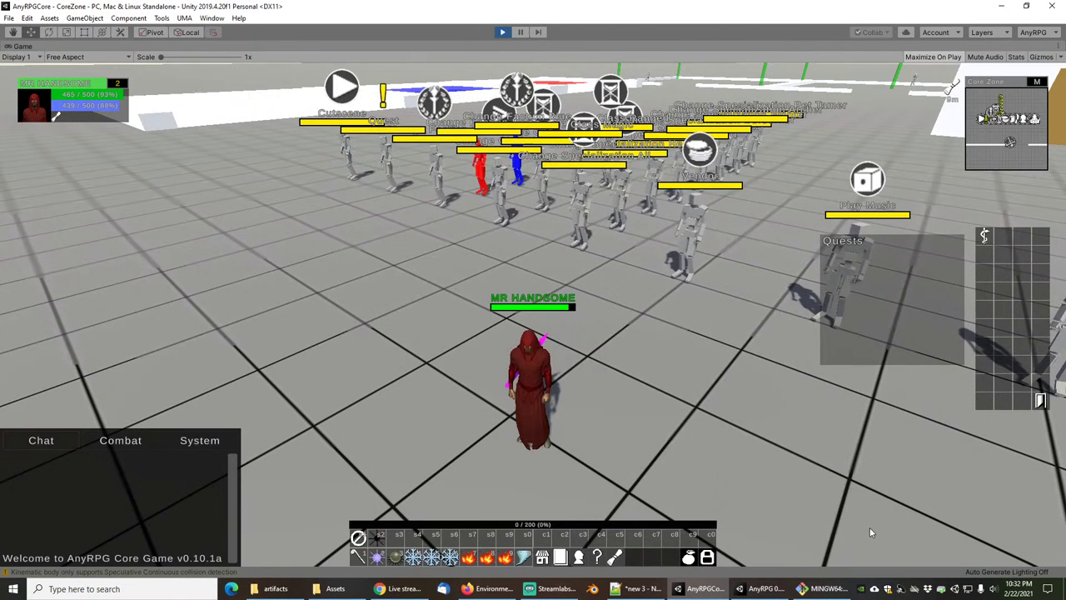
key(b)
right_click(870, 527)
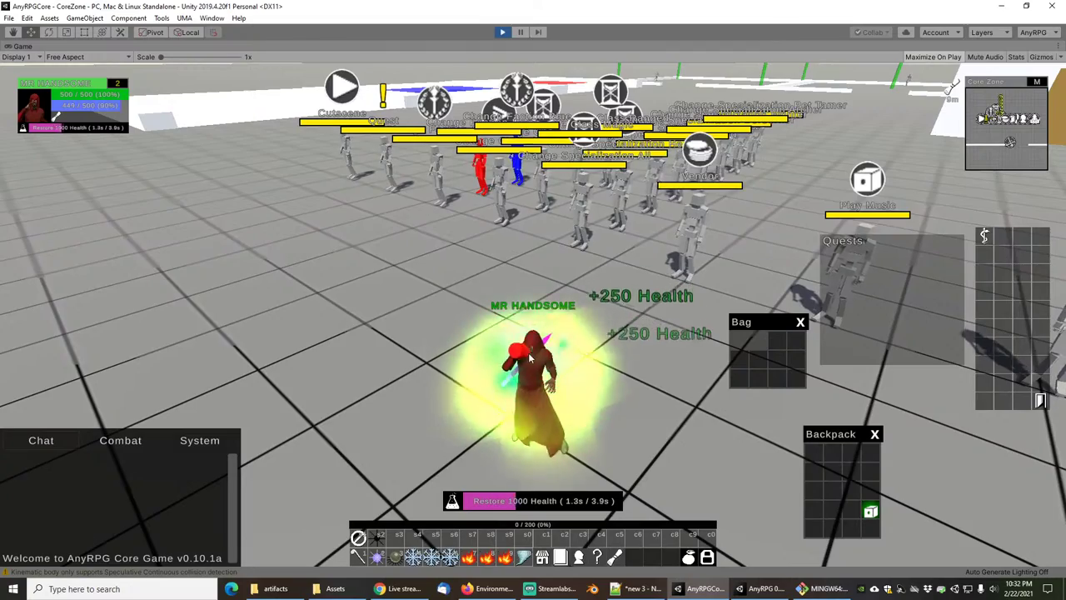
scroll(528, 362, up, 2)
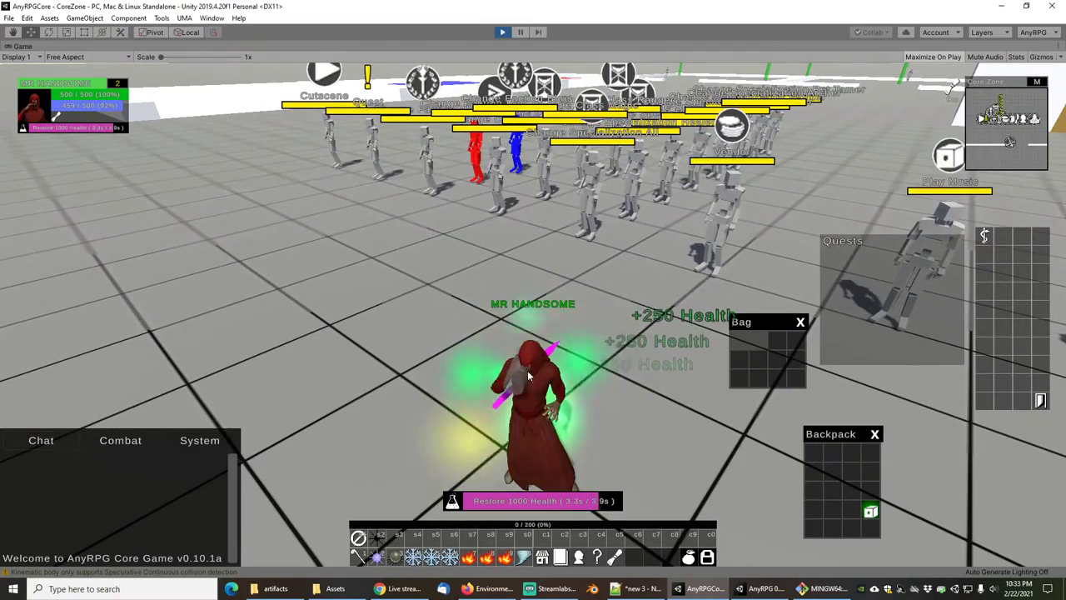
Walk along the NPC row, close the bags, and review the equipped items and stats on the character sheet.
key(w)
mouse_move(590, 282)
right_down()
mouse_move(640, 293)
mouse_move(575, 278)
right_up()
scroll(575, 278, down, 2)
key(s)
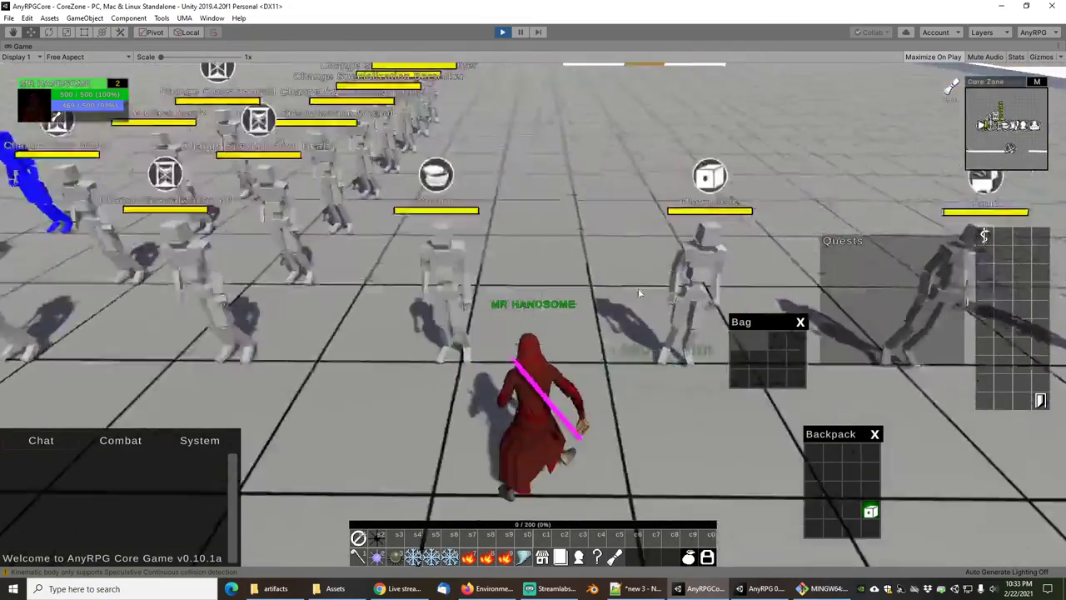
key(b)
key(c)
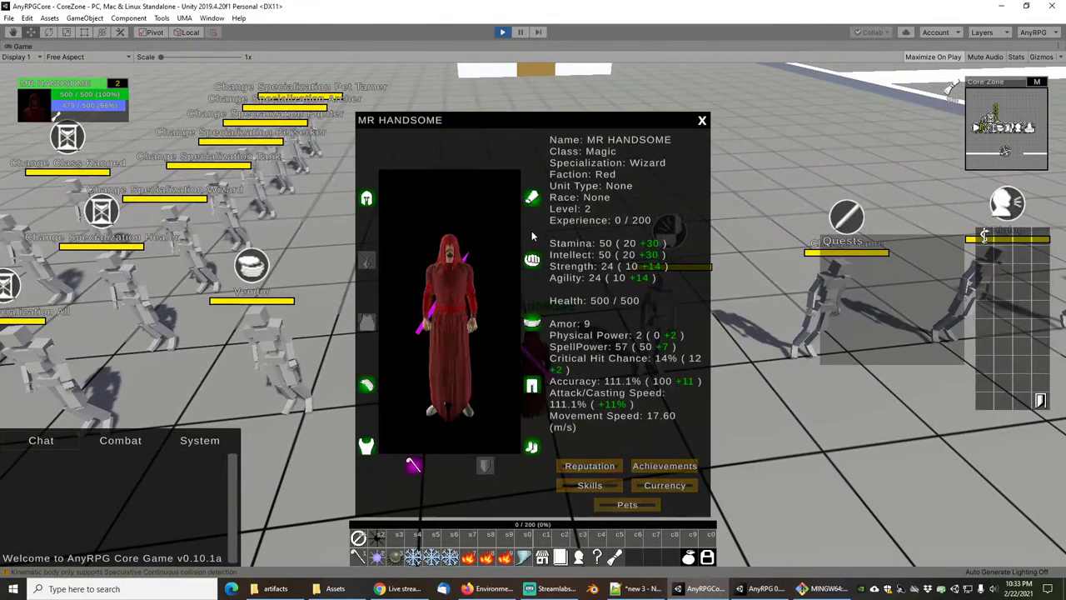
mouse_move(413, 467)
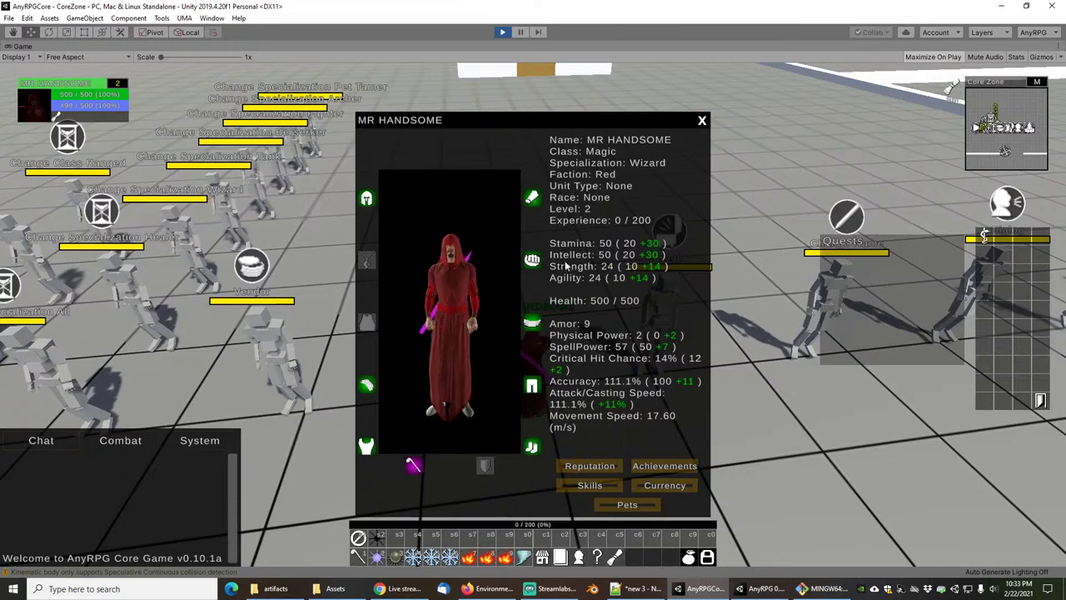
Close the character sheet, and open and close the Music Player of the Play Music character.
key(c)
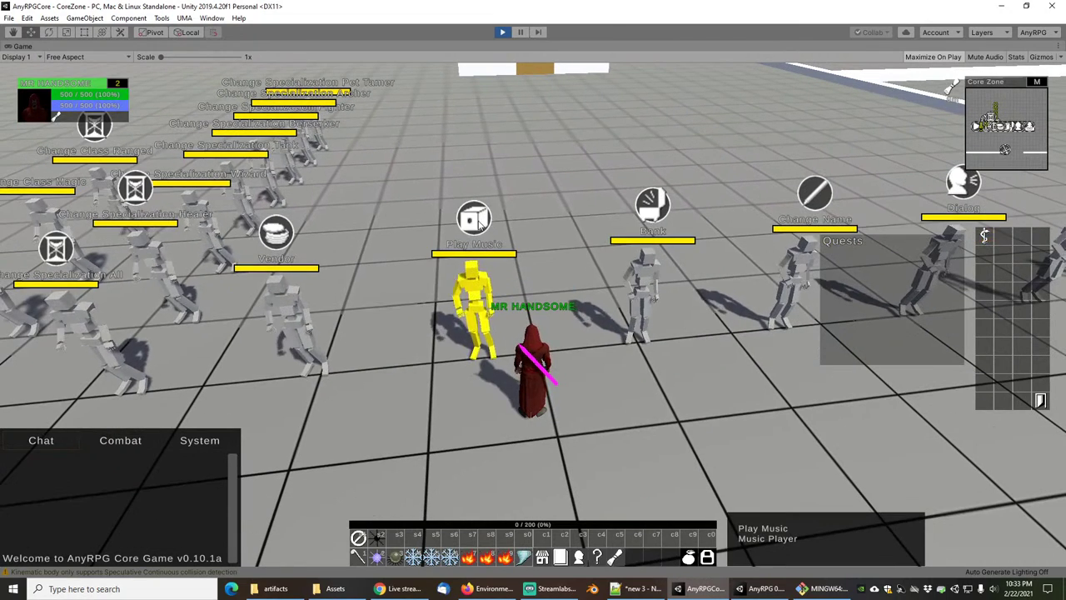
right_click(480, 215)
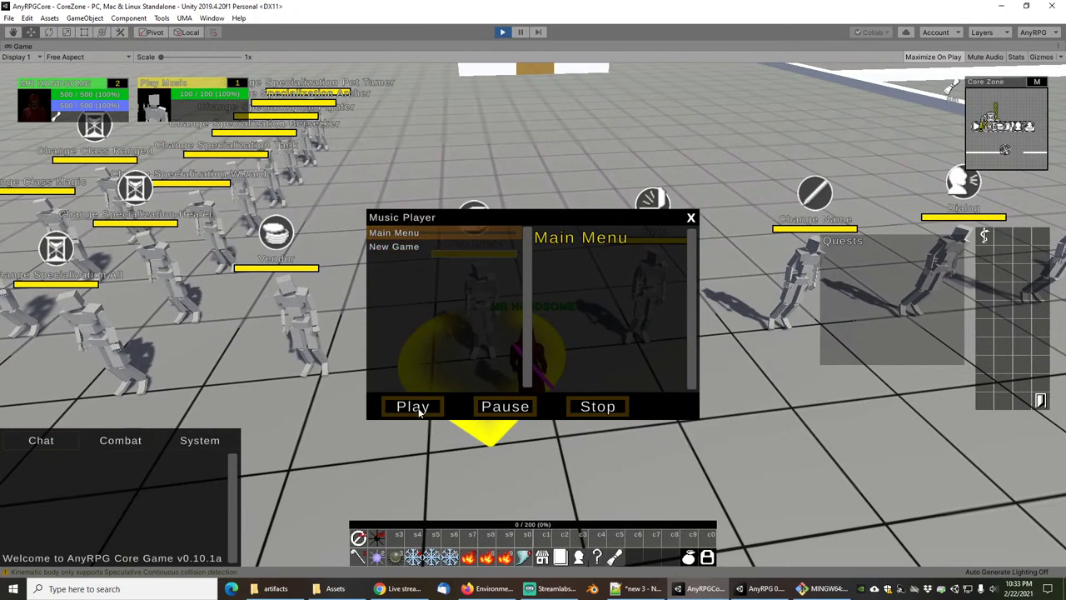
click(691, 218)
Check the Bank character's chest window, return to the Play Music character, and open and close its Music Player again.
key(w)
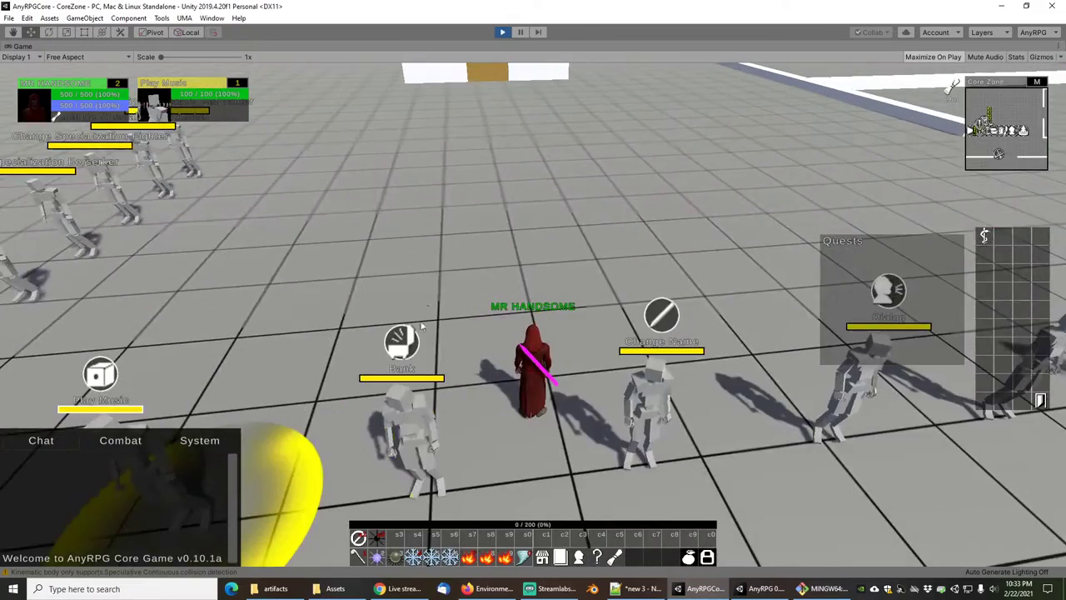
right_click(413, 310)
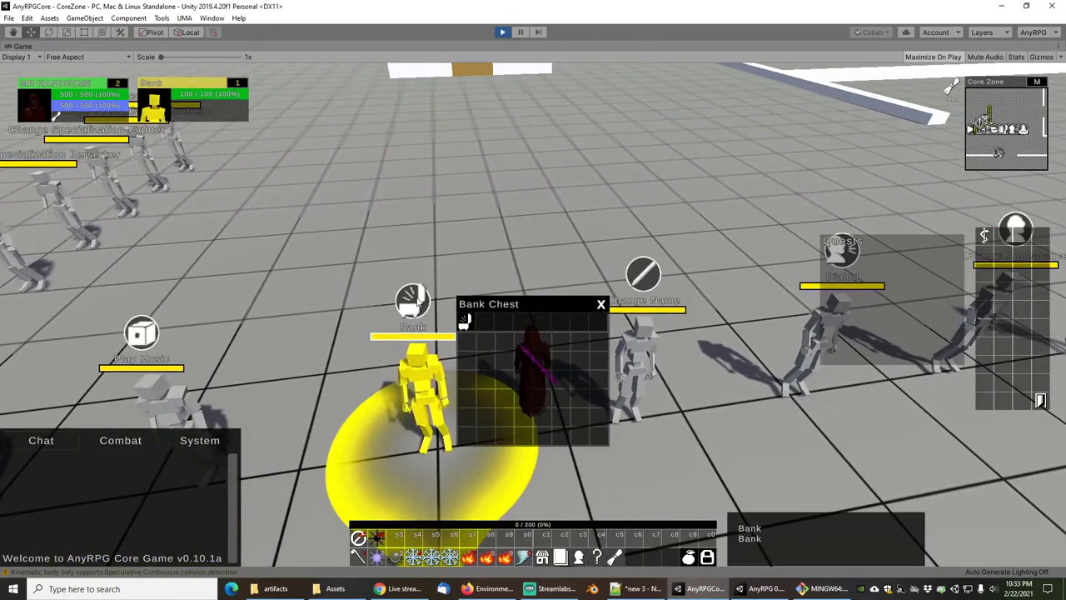
key(s)
key(q)
right_click(546, 222)
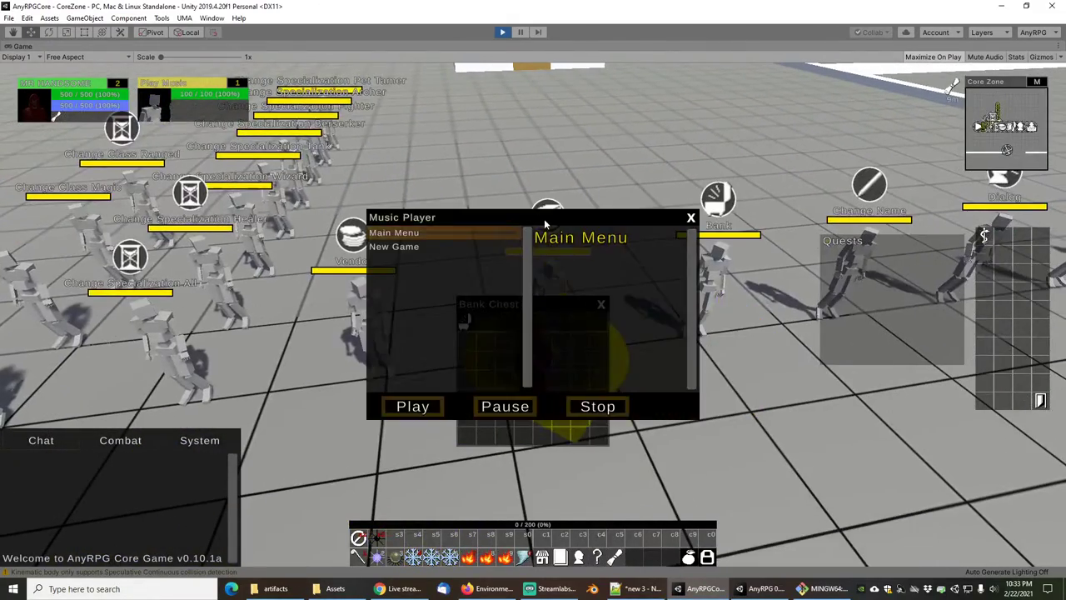
click(691, 218)
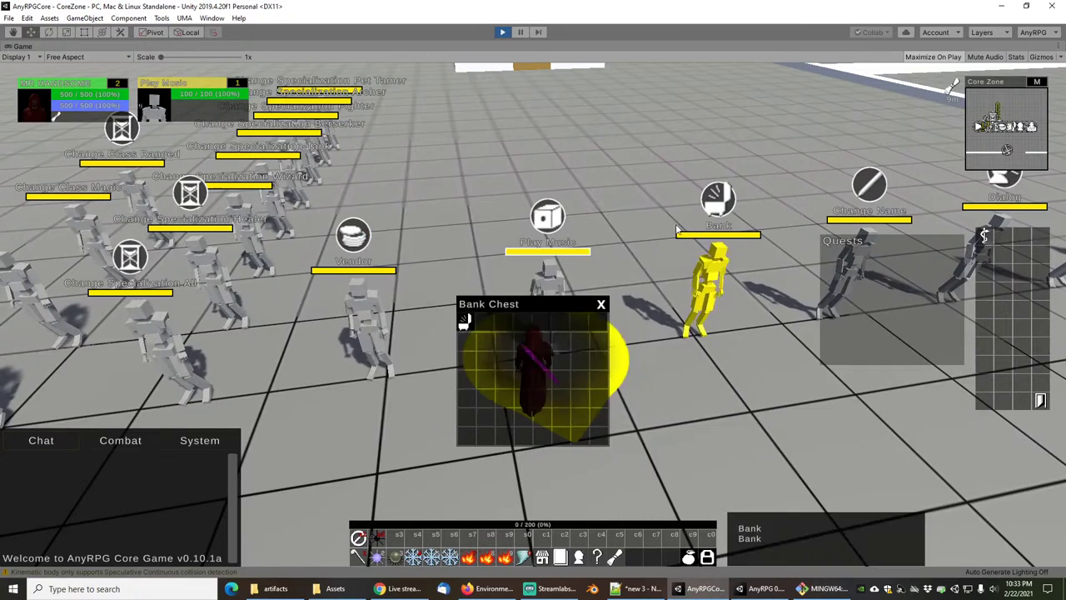
Rename the player character to NO LONGER NEKED at the Change Name character.
key(w)
key(q)
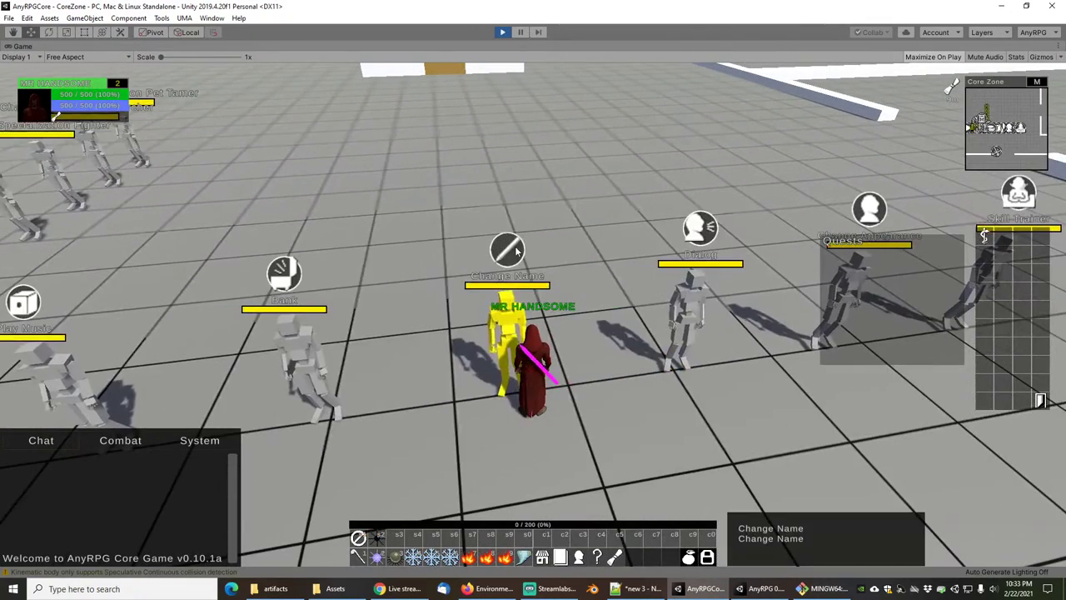
right_click(516, 250)
text(NO)
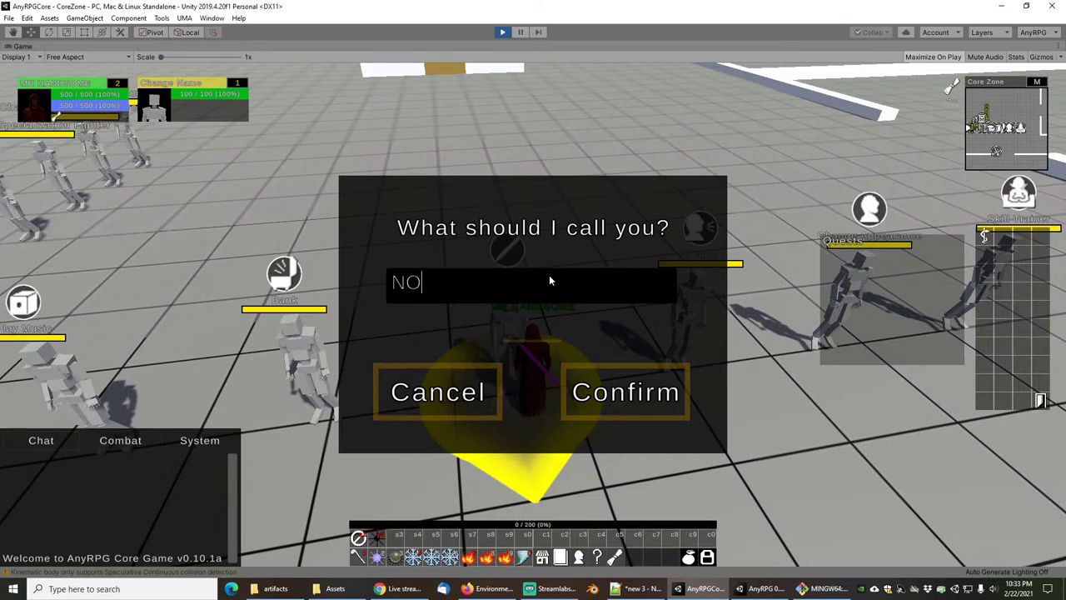
text( LONGER NE)
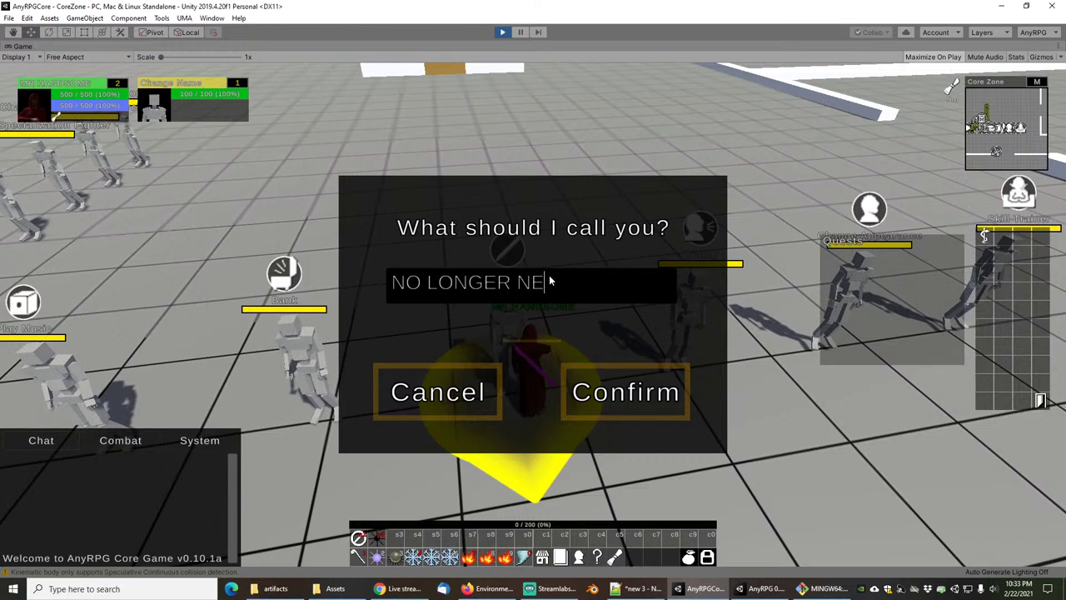
click(679, 396)
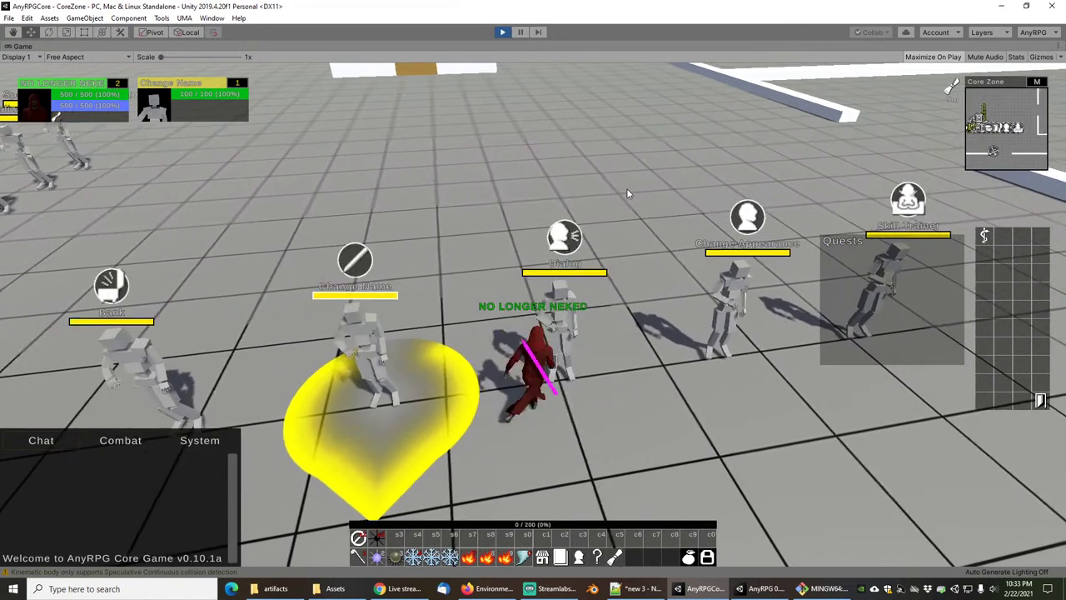
Complete the Standard Dialog with the Dialog character.
right_click(525, 240)
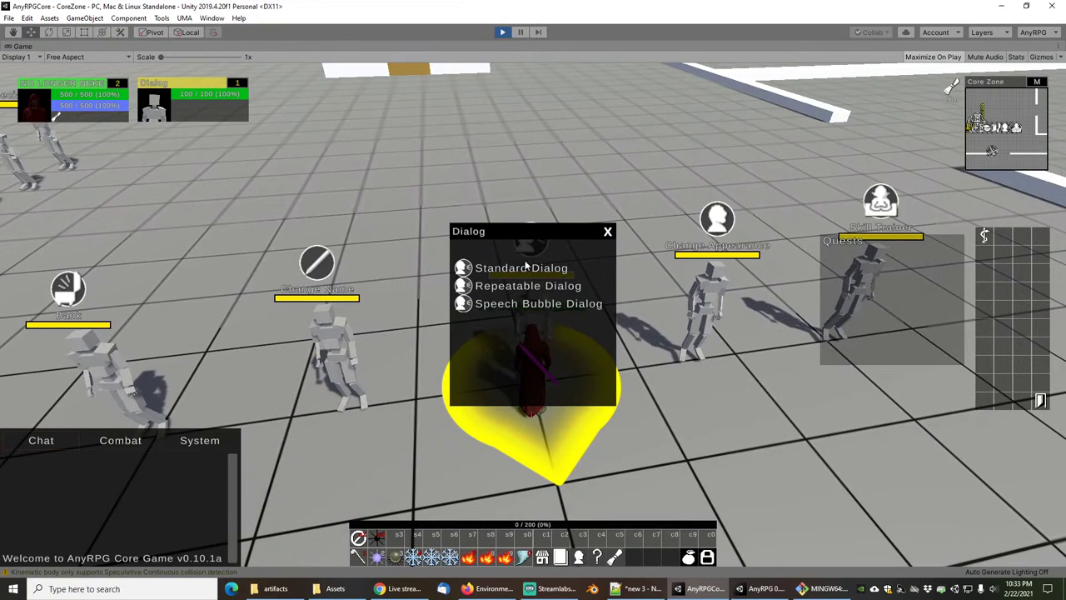
click(516, 269)
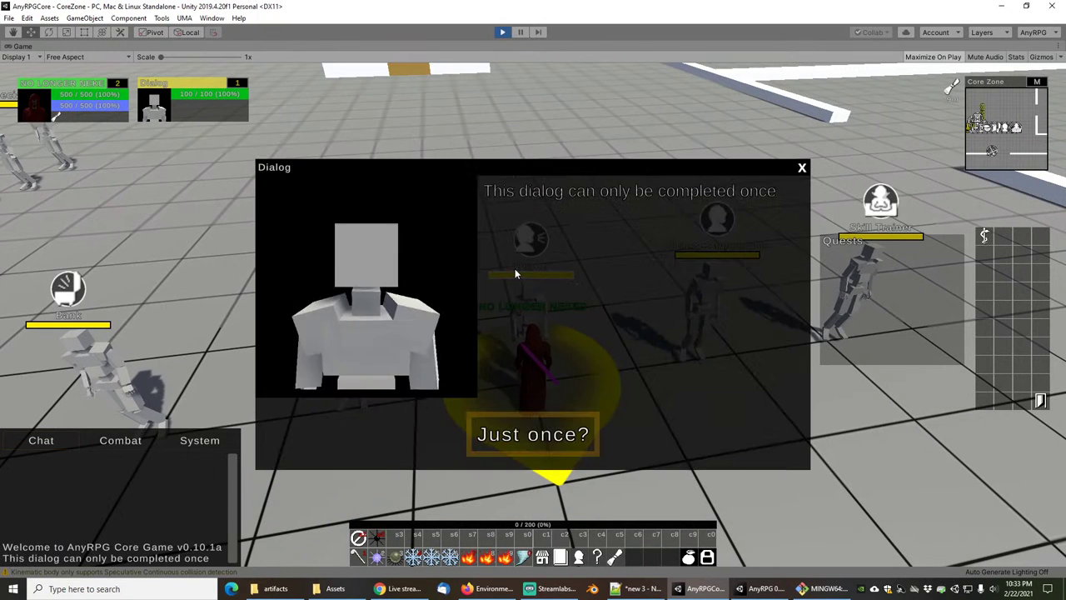
click(546, 440)
click(542, 436)
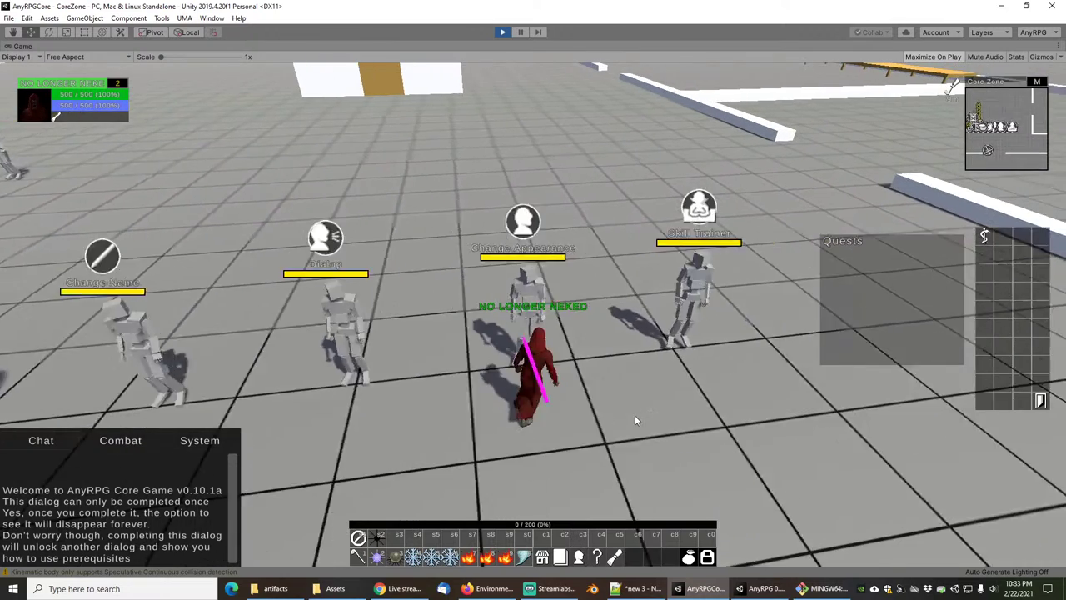
Change the player's skin to the darkest brown at the Change Appearance character, save it, and inspect the character in the world.
key(a)
key(w)
right_click(555, 281)
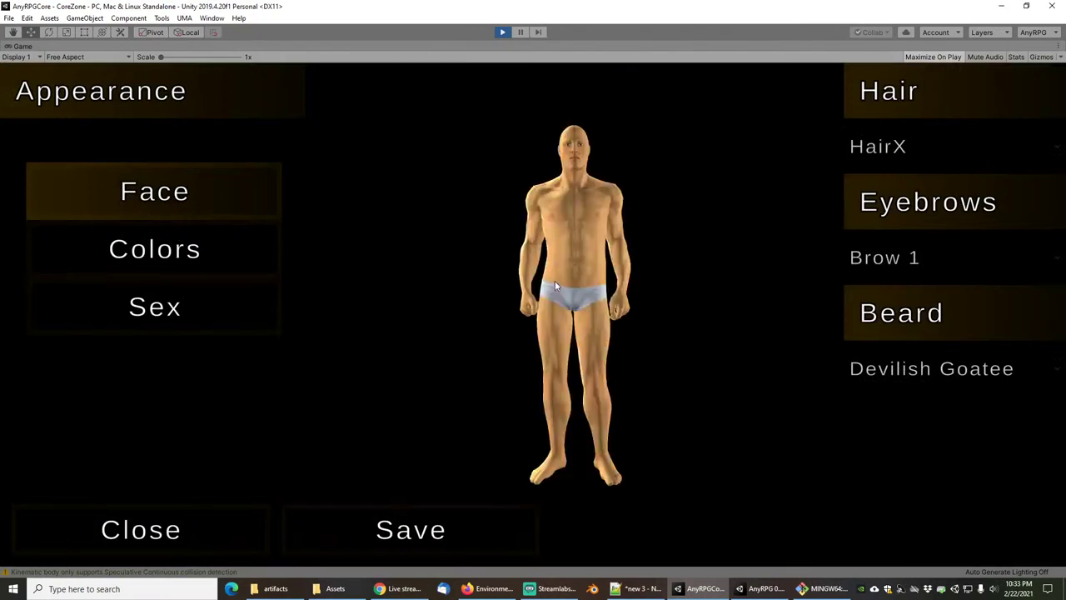
click(206, 267)
click(893, 408)
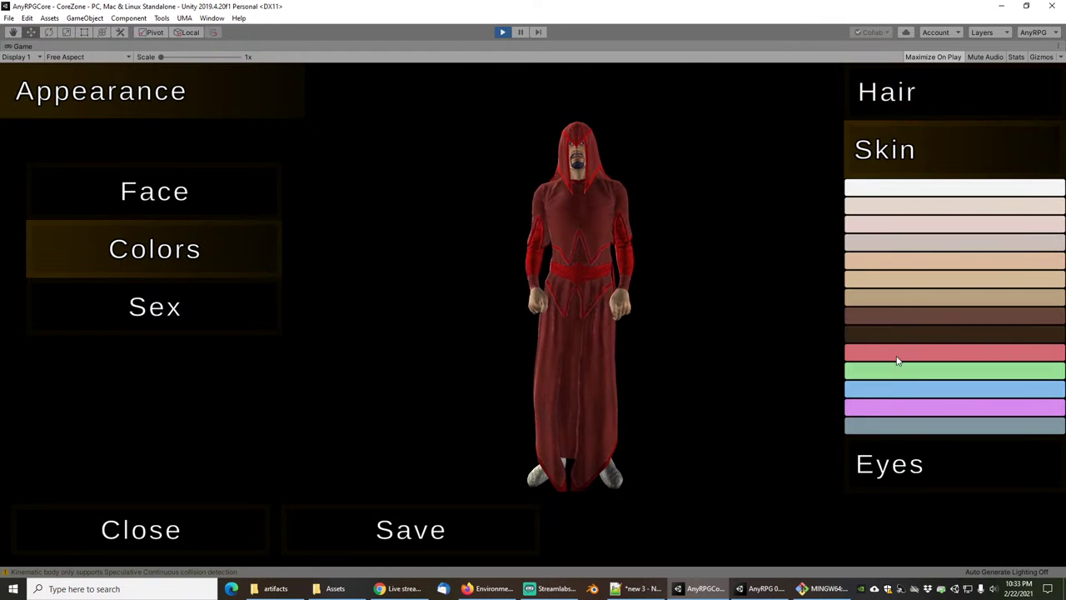
click(887, 328)
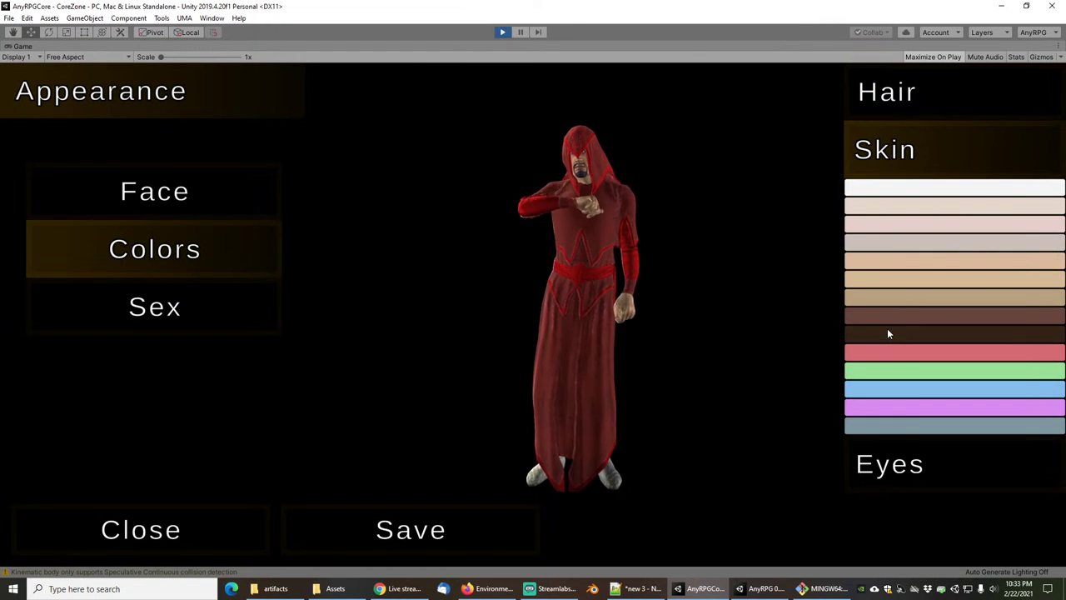
click(449, 540)
click(212, 533)
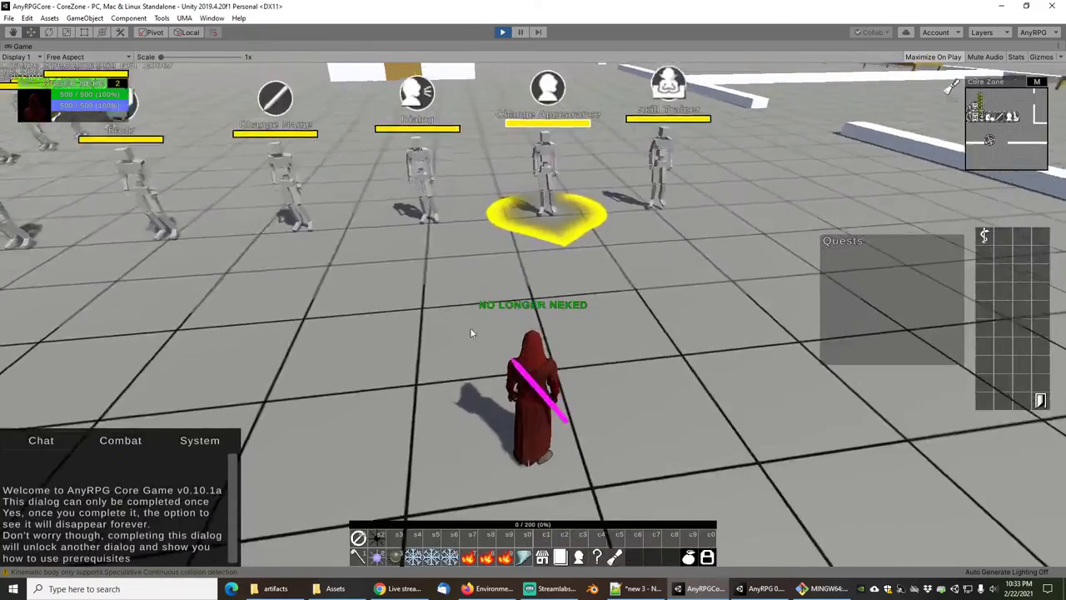
drag(471, 329, 721, 329)
right_drag(721, 329, 698, 308)
drag(699, 309, 370, 290)
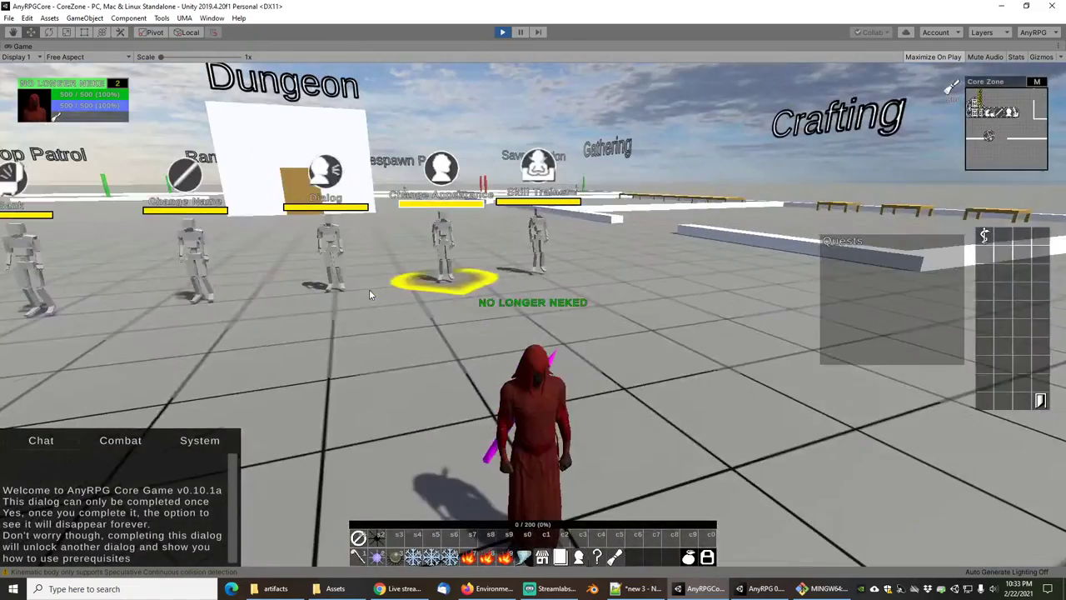
right_drag(694, 355, 691, 377)
Walk to the Skill Trainer and learn the offered skill.
key(w)
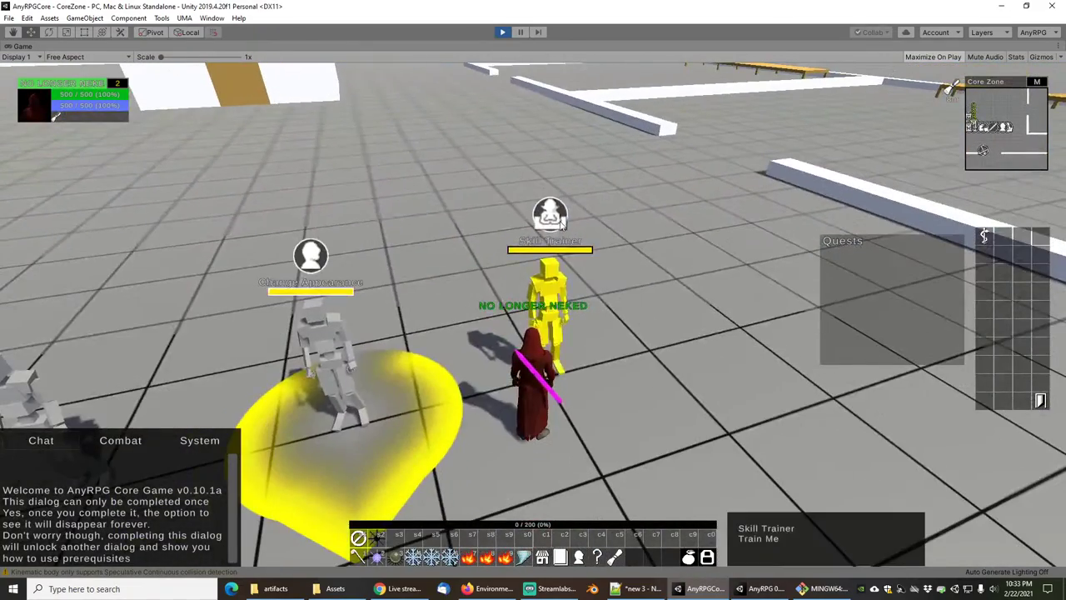
right_click(562, 223)
click(455, 406)
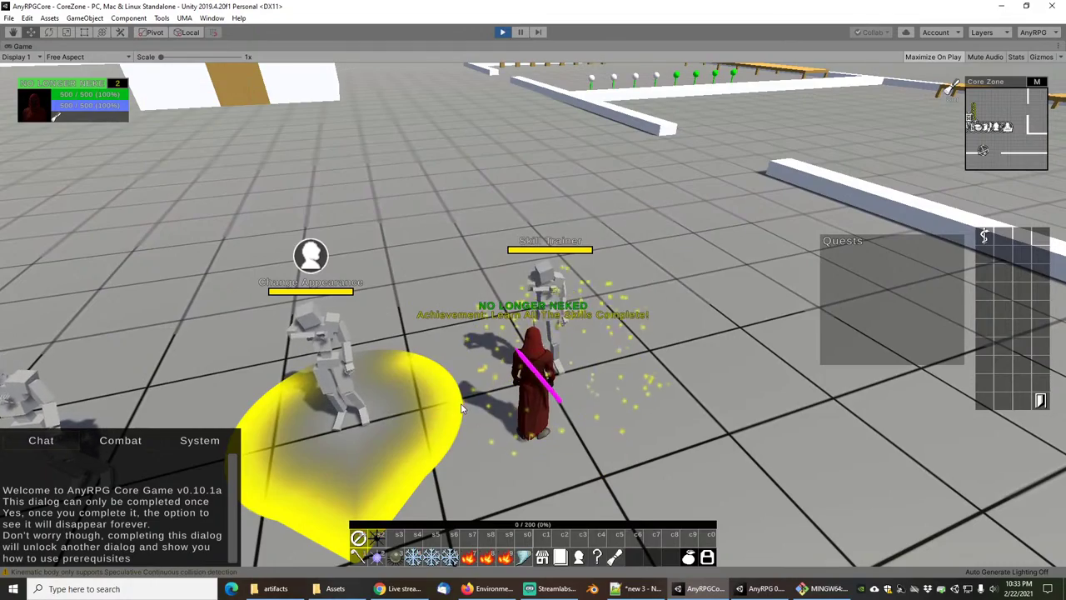
Move the player from the Skill Trainer to the row of white and green spheres in the Gathering area.
key(s)
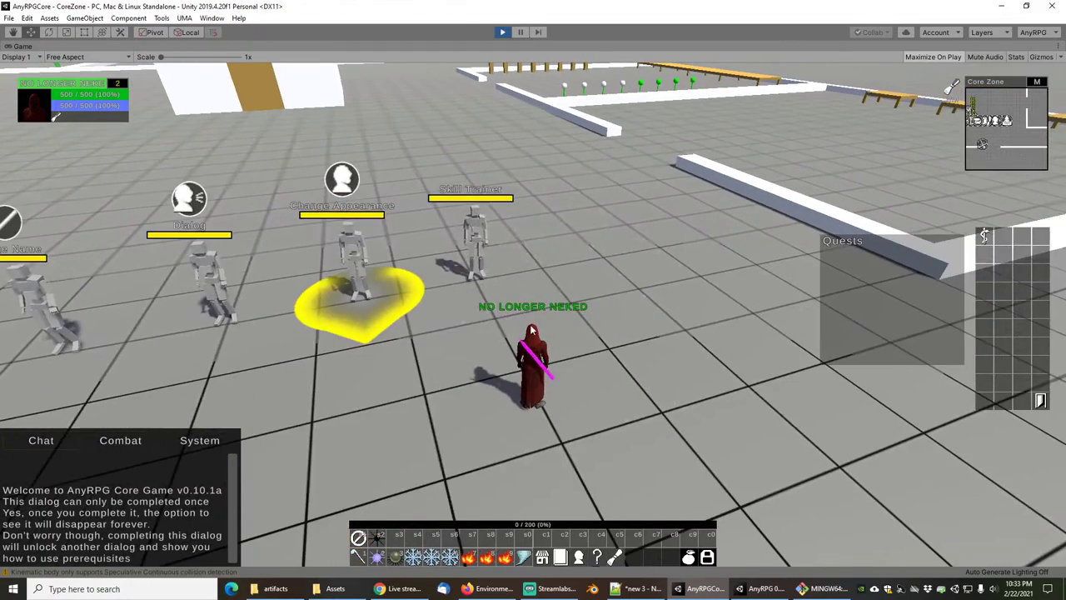
key(w)
right_drag(593, 274, 762, 292)
key(w)
right_click(538, 316)
drag(589, 255, 490, 257)
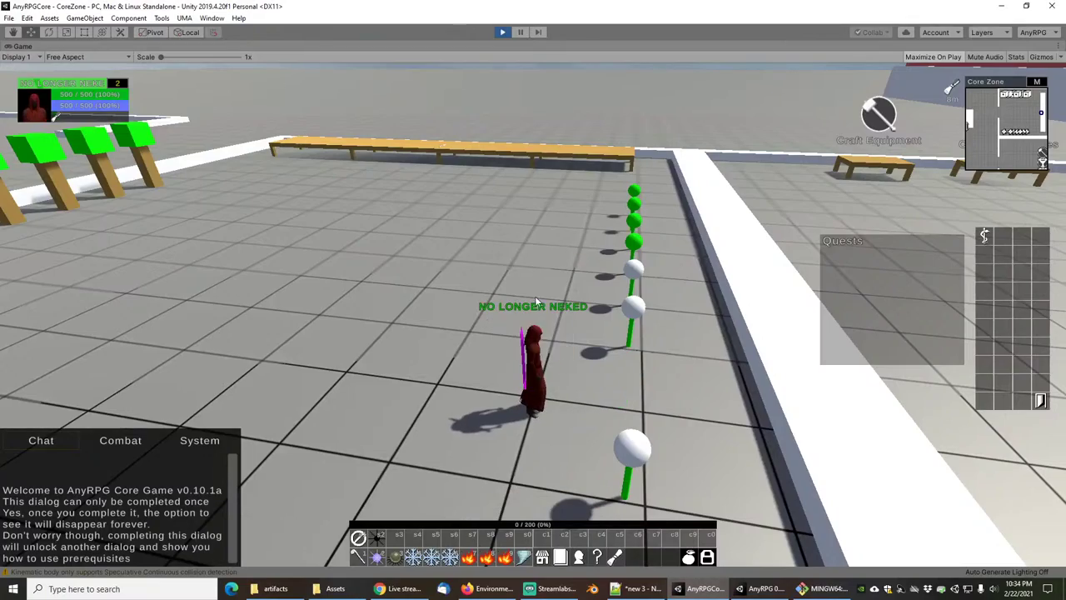
Gather from the green box nodes with the bags open and take all the Green Box loot.
key(w)
right_drag(536, 298, 479, 250)
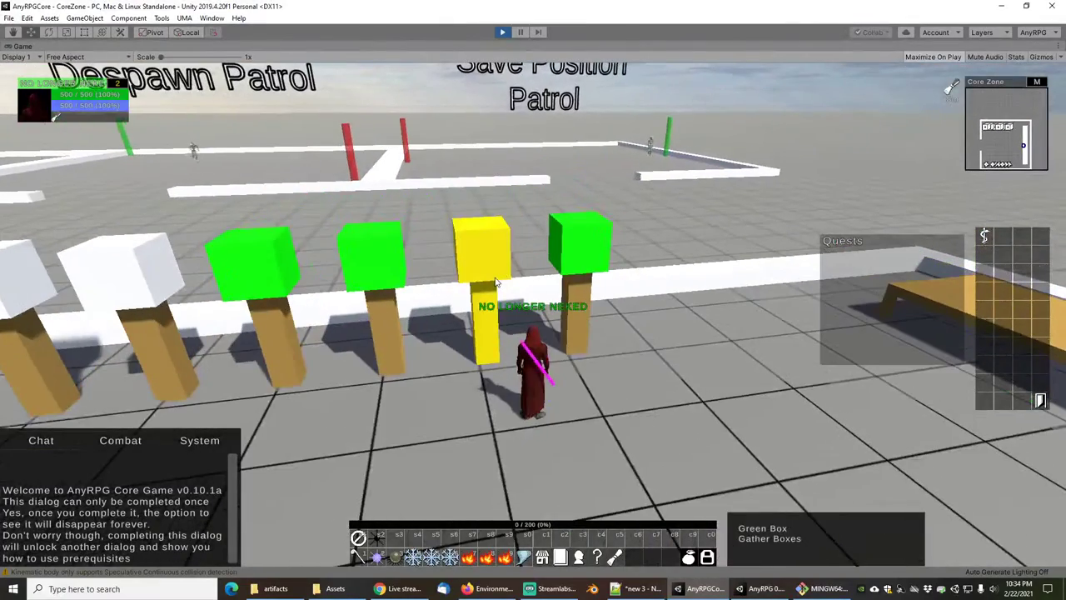
drag(495, 283, 440, 413)
key(b)
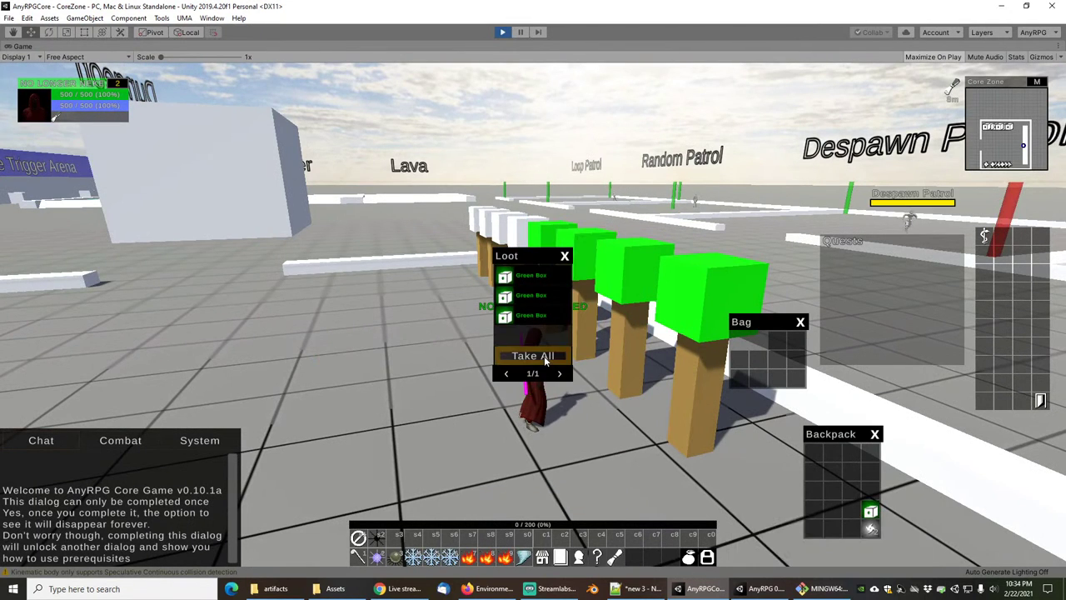
click(530, 355)
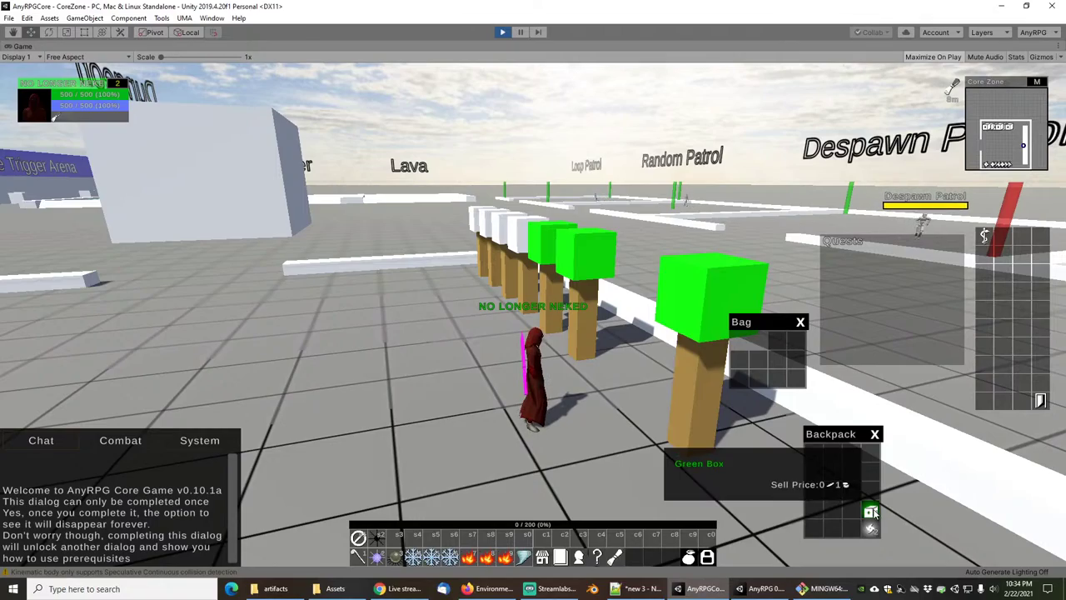
Move the player to the long table in the Gathering area and loot the One Hand Sword.
right_drag(560, 370, 407, 345)
key(w)
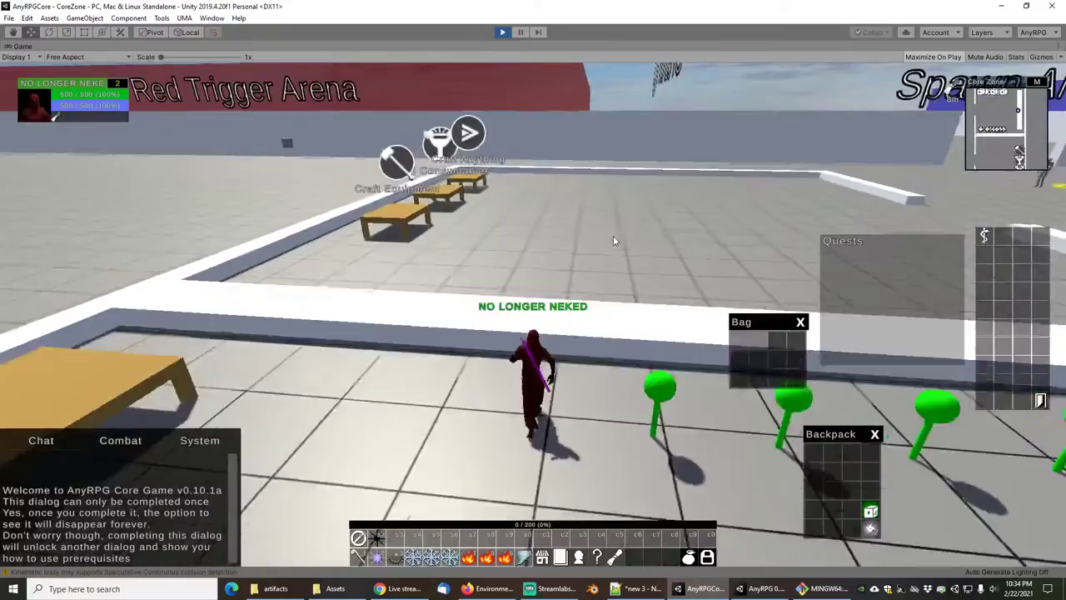
key(space)
right_drag(614, 239, 506, 268)
key(space)
key(s)
key(w)
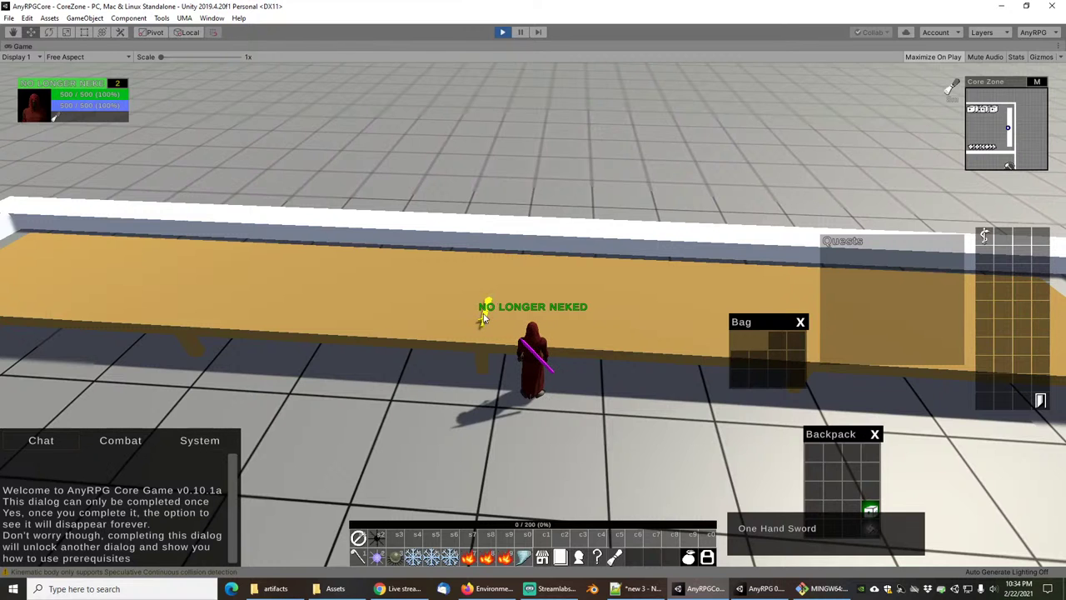
right_click(484, 319)
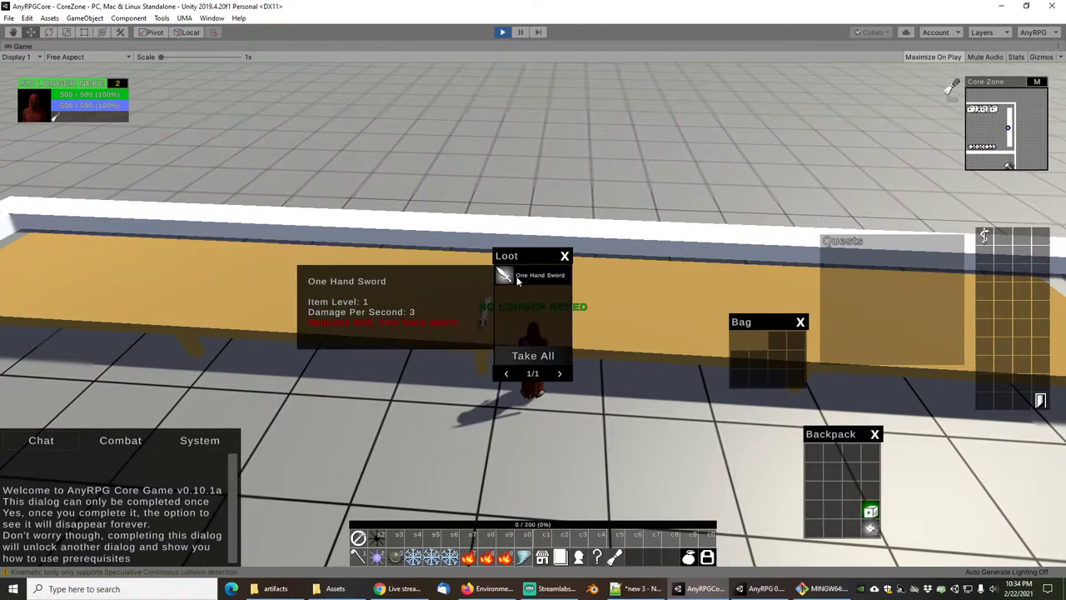
Move the player to the Craft Equipment table in the Crafting area and open its recipe list.
key(w)
right_drag(409, 234, 500, 244)
key(space)
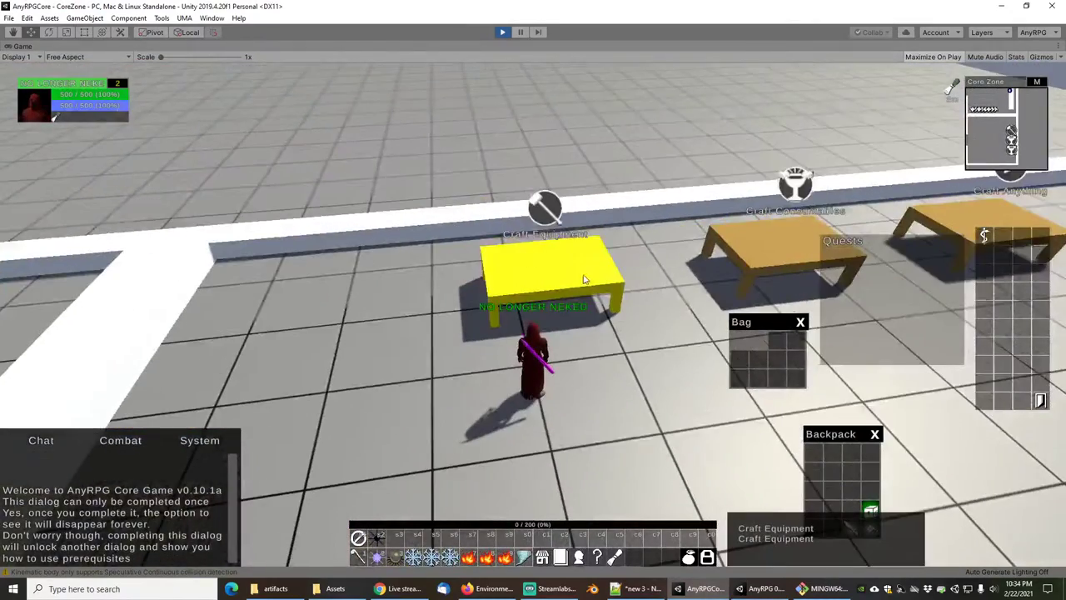
key(w)
right_click(568, 320)
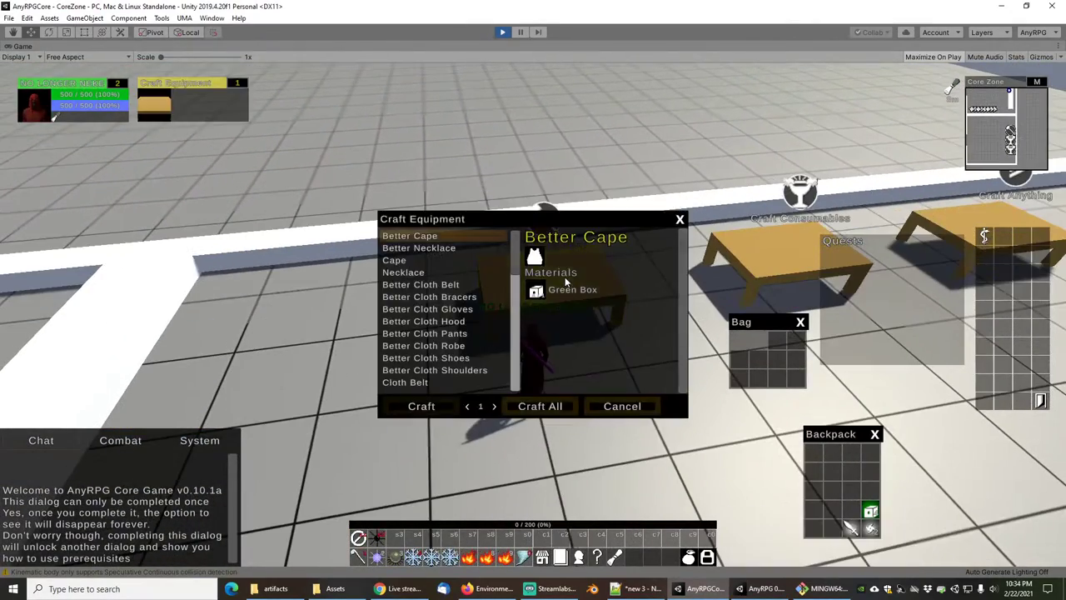
Check the Cape recipe's materials, craft one Better Necklace from a Green Box, and close the crafting window.
click(410, 260)
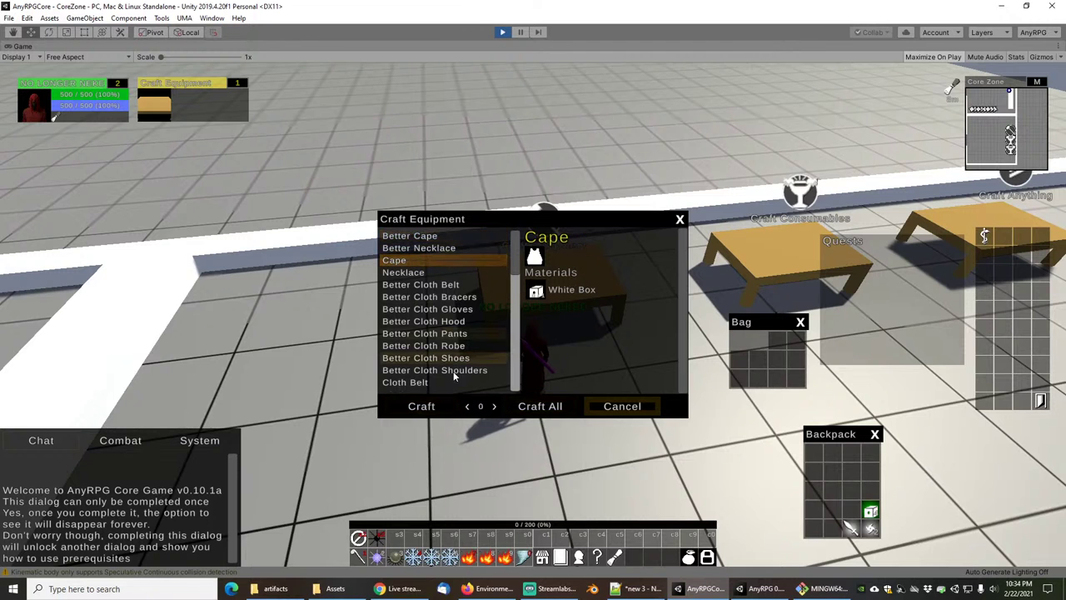
drag(606, 110, 526, 100)
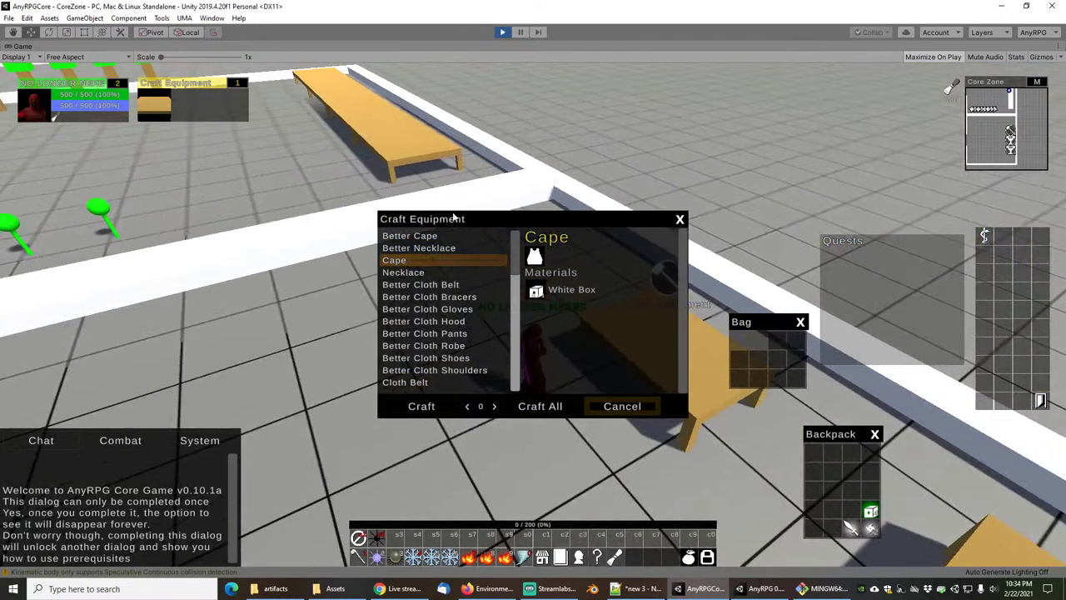
click(419, 249)
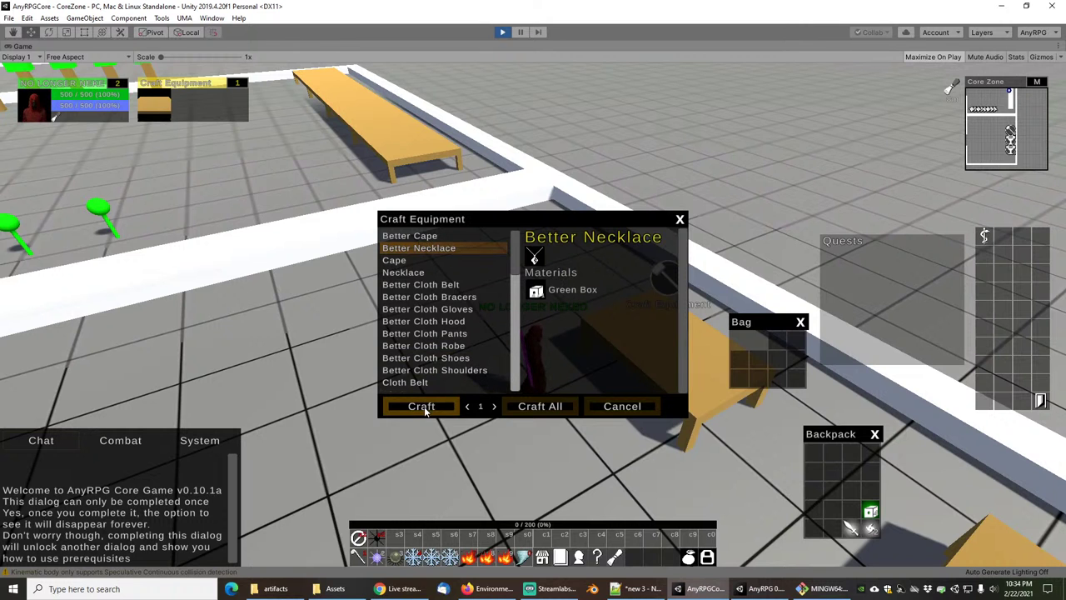
click(680, 219)
drag(630, 185, 563, 419)
scroll(560, 406, up, 2)
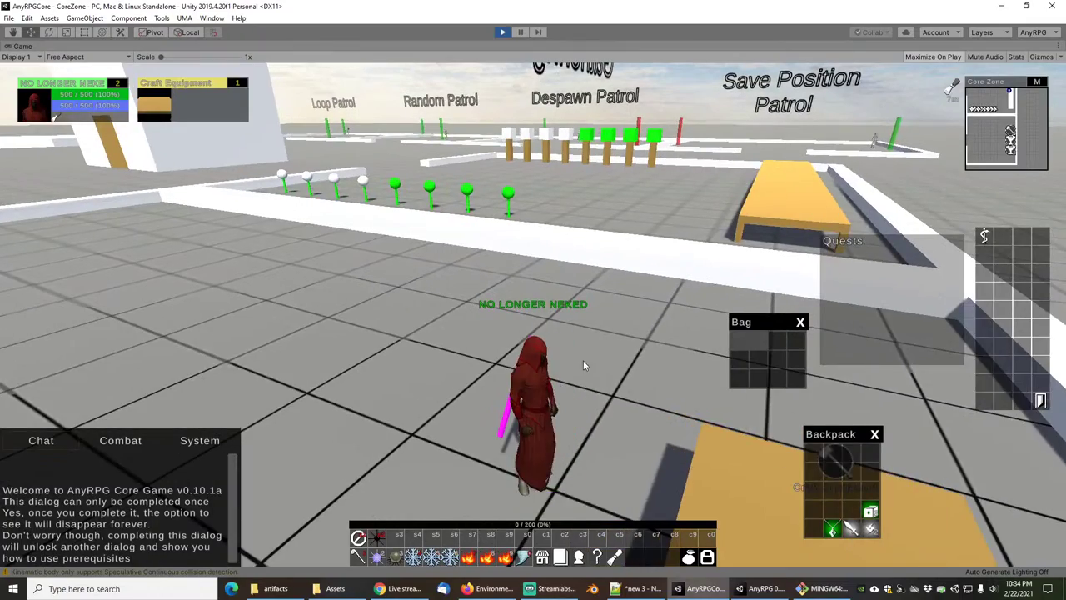
scroll(575, 346, down, 2)
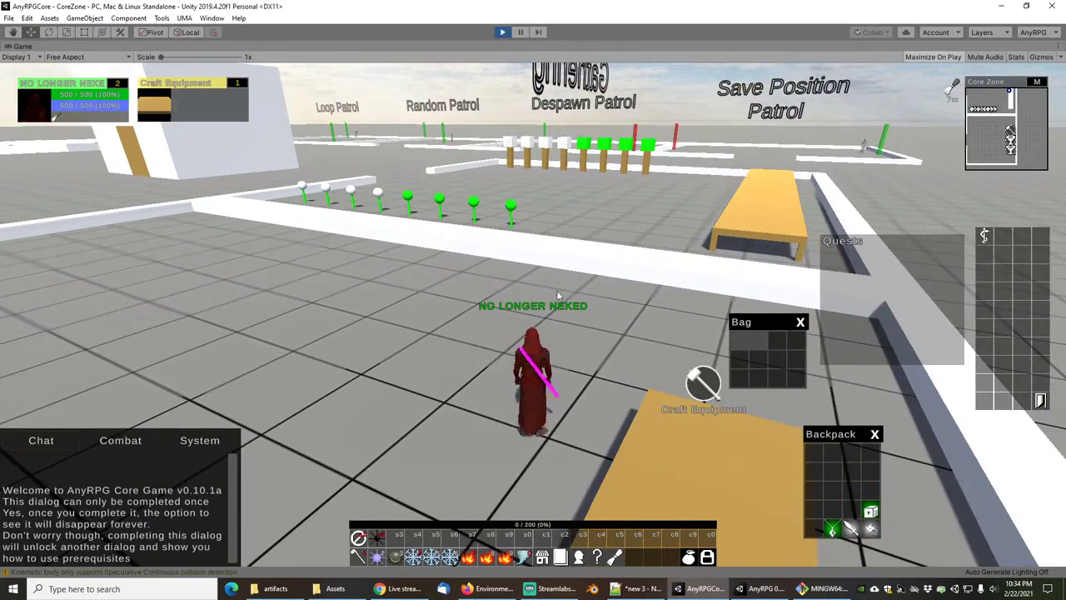
Close the open bags and move the player from the Crafting area into the Poison pool.
key(w)
right_drag(558, 292, 492, 283)
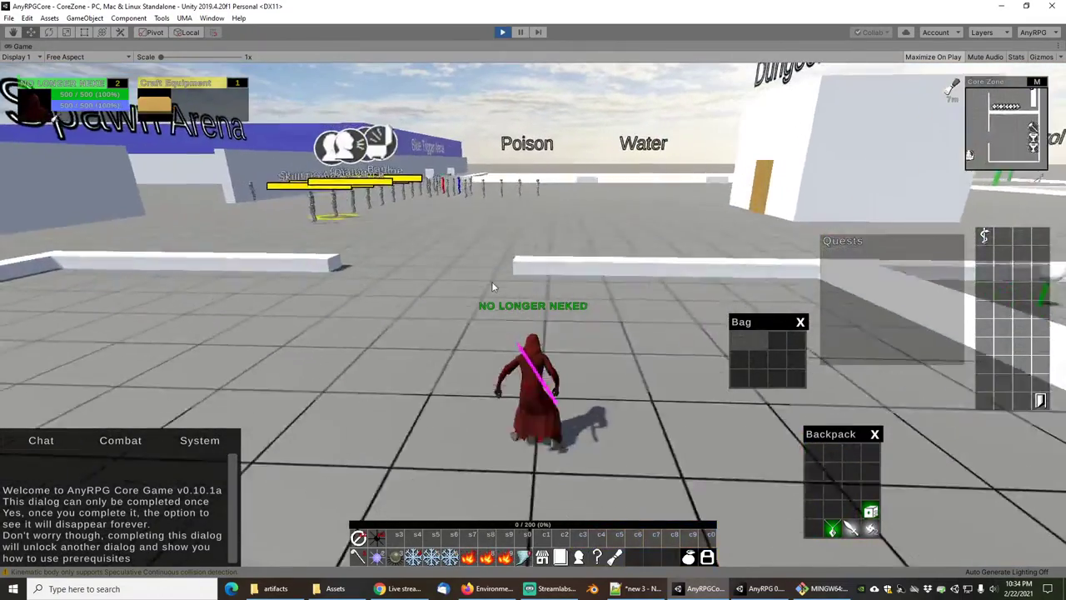
right_drag(570, 290, 704, 297)
key(b)
key(e)
key(space)
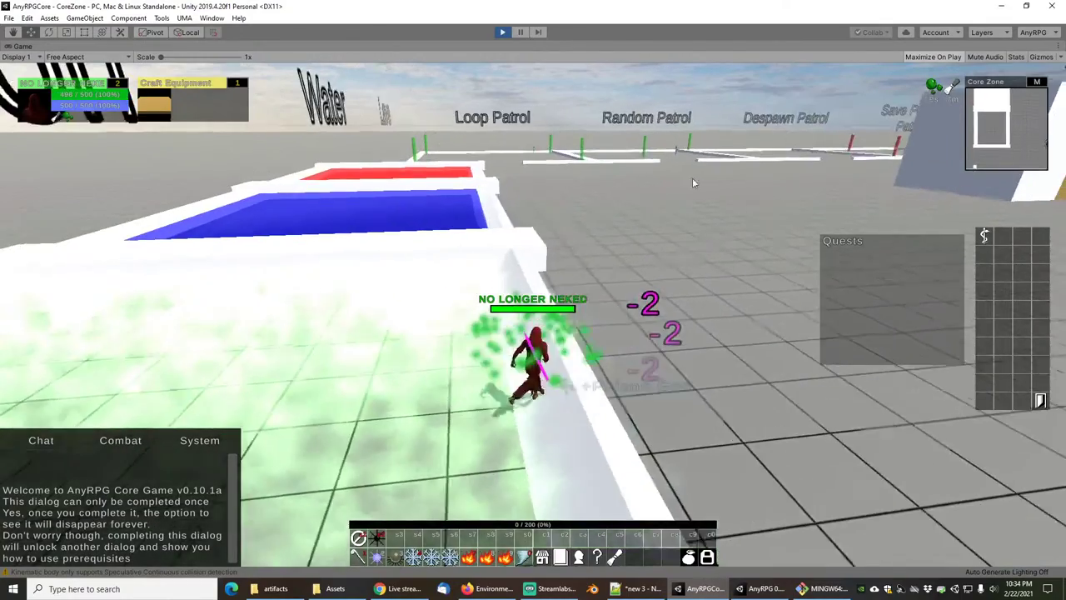
Move the player out of the Poison pool, through the Water pool and into the Lava pool.
right_drag(543, 262, 498, 268)
key(w)
key(w)
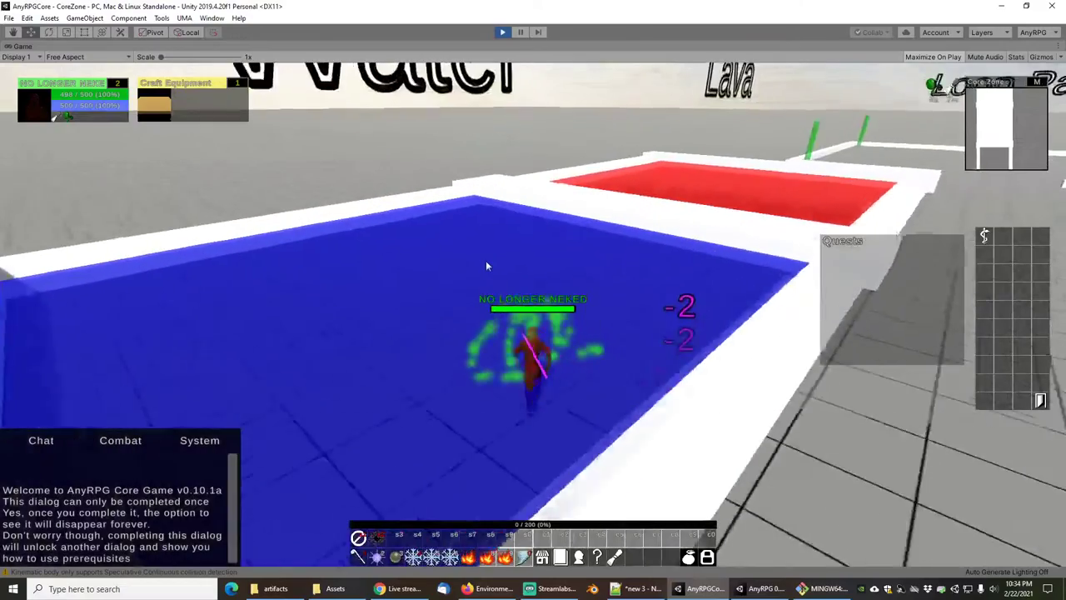
key(d)
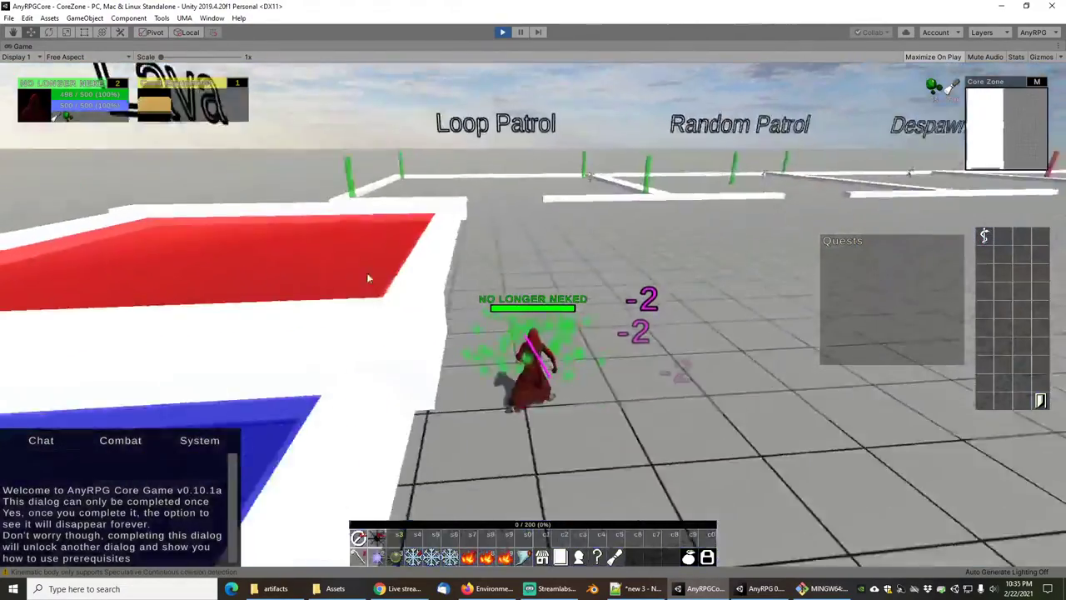
key(w)
right_drag(368, 278, 425, 280)
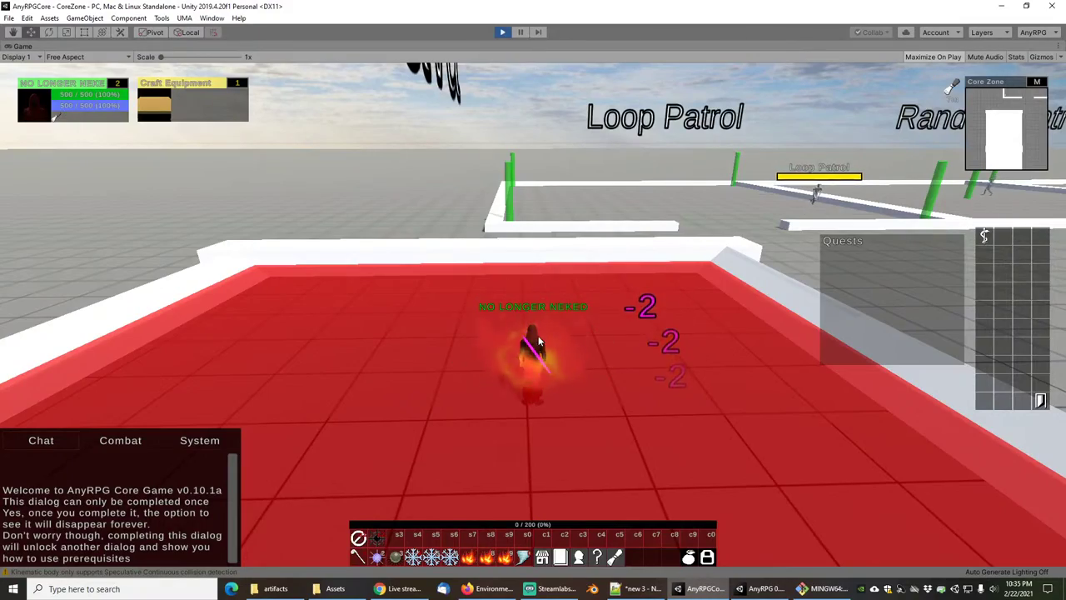
Move the player out of the Lava pool to the Loop Patrol area and watch its character walk the route.
key(d)
key(d)
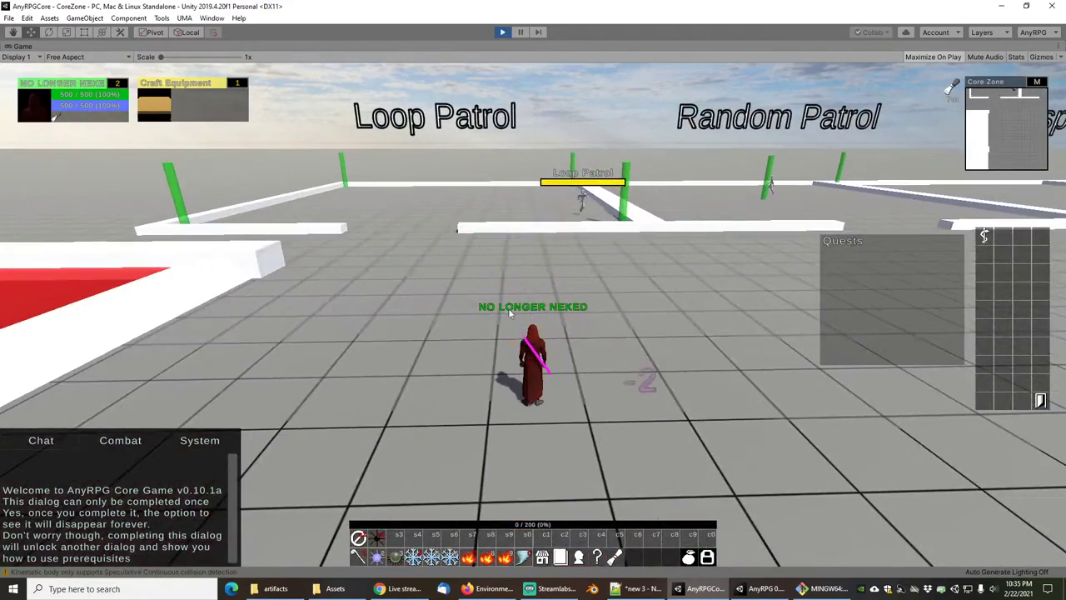
key(w)
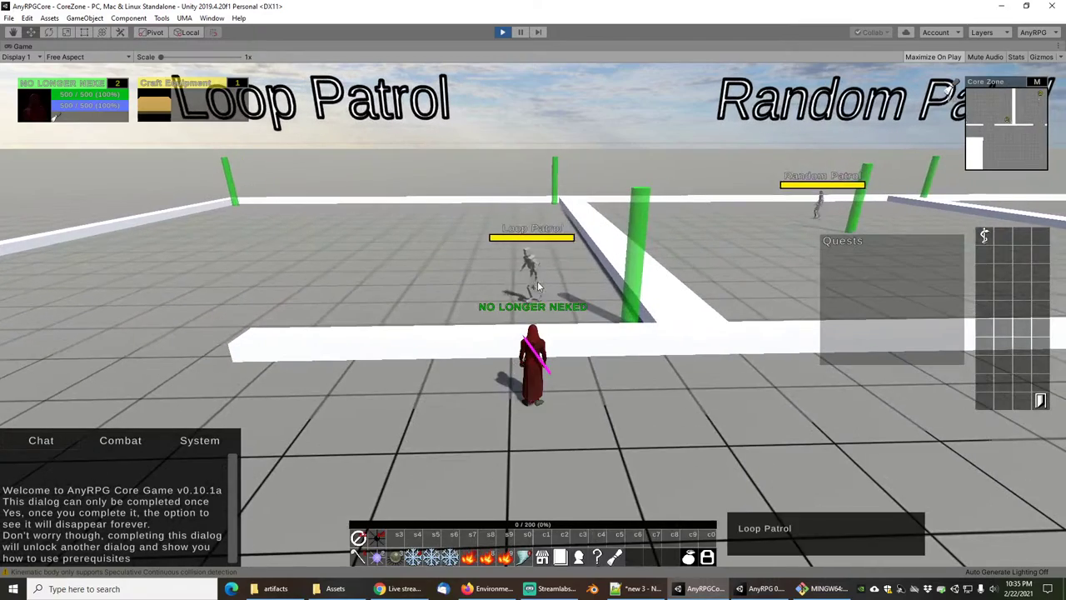
key(a)
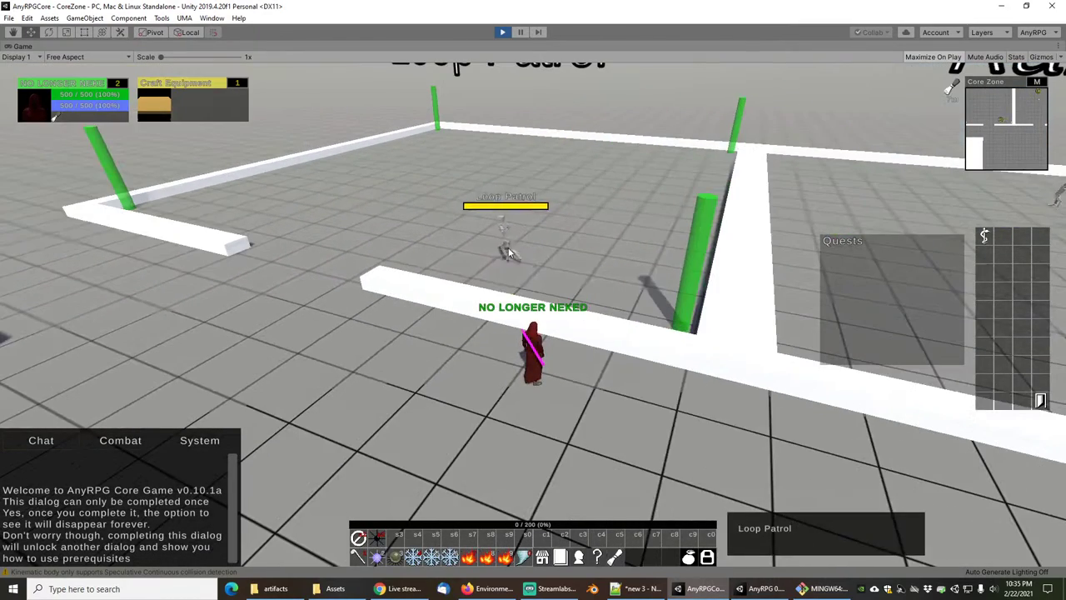
key(d)
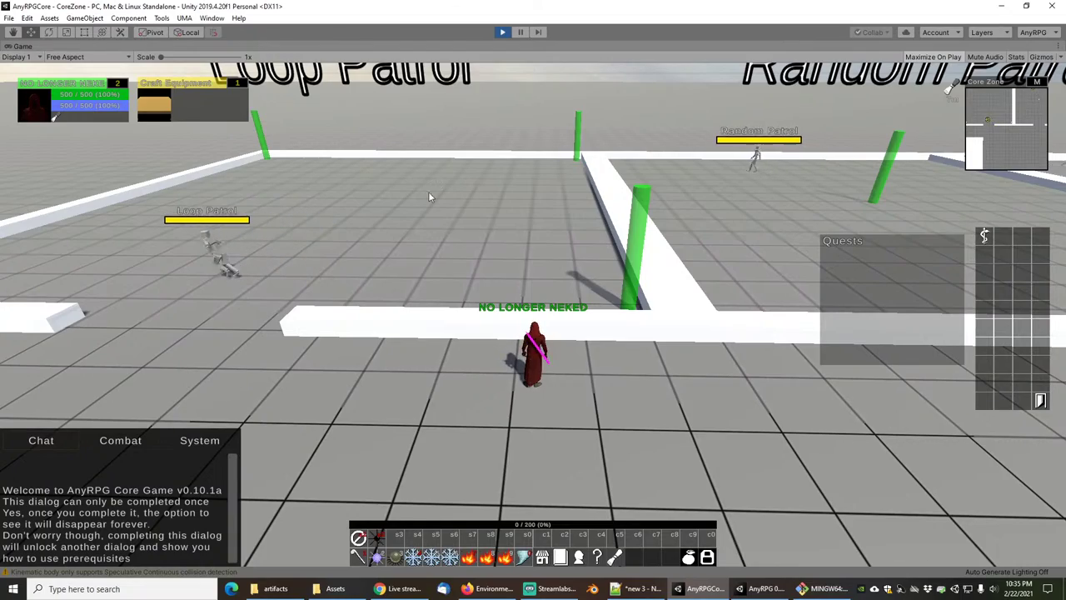
Move the player into the Random Patrol area to observe its patrolling character.
key(d)
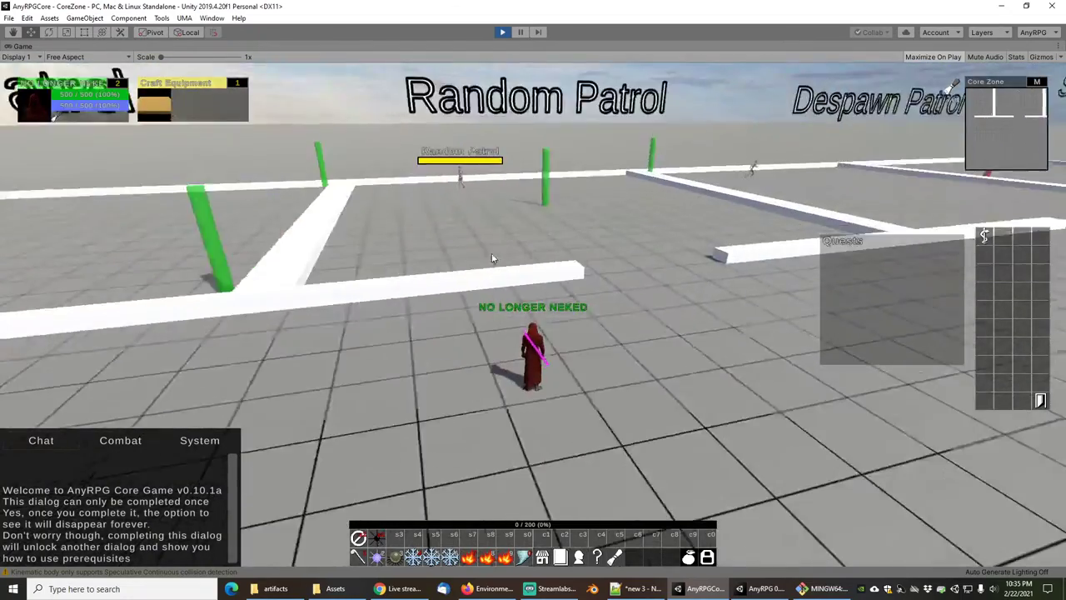
key(w)
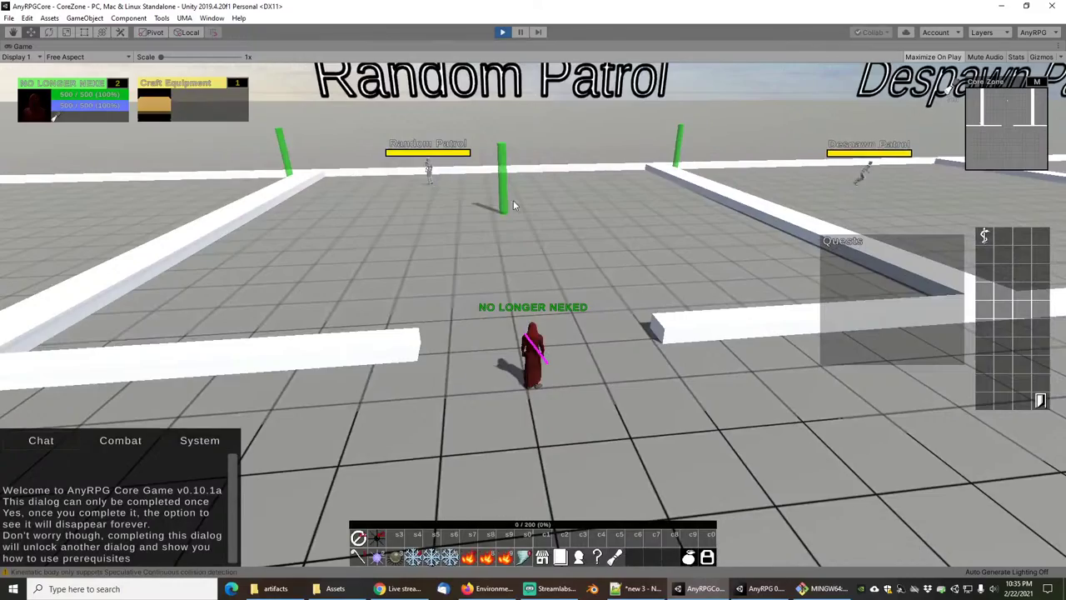
key(w)
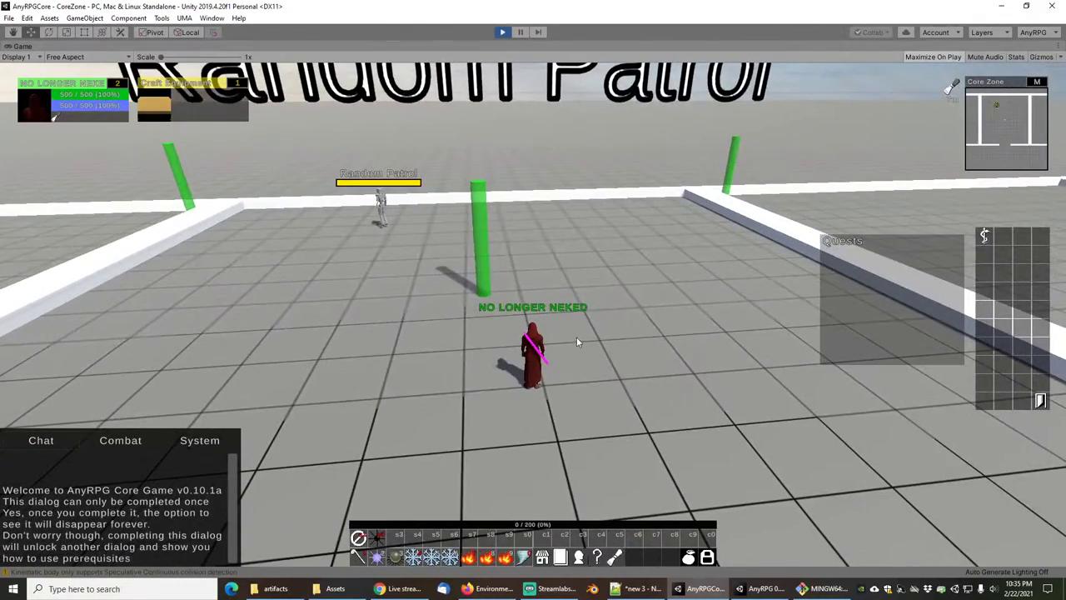
Move the player to the Despawn Patrol area and watch the character between the green and red poles.
right_drag(588, 248, 673, 241)
key(w)
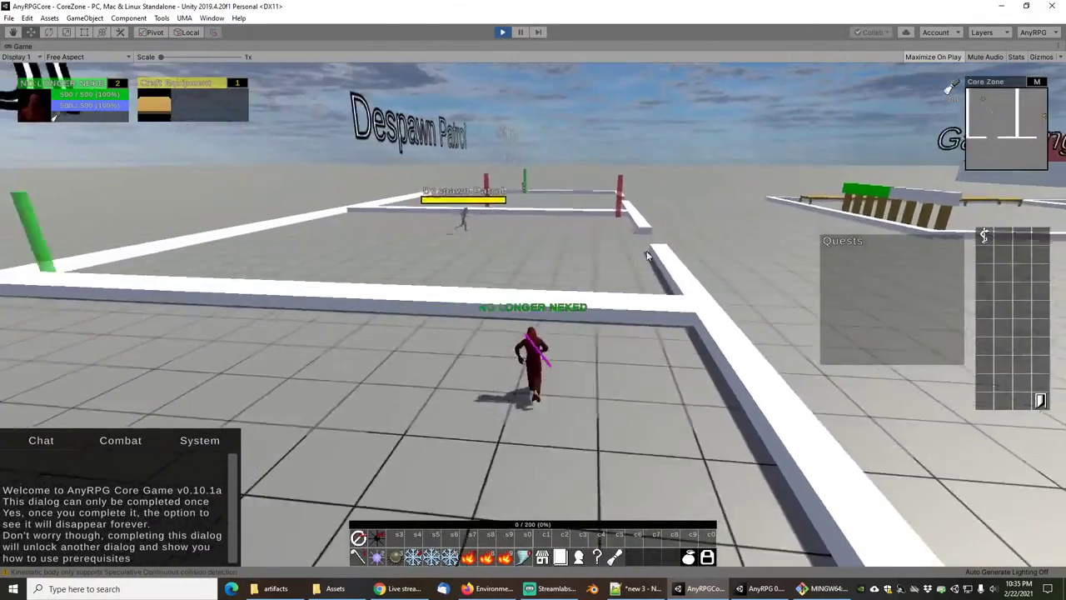
key(w)
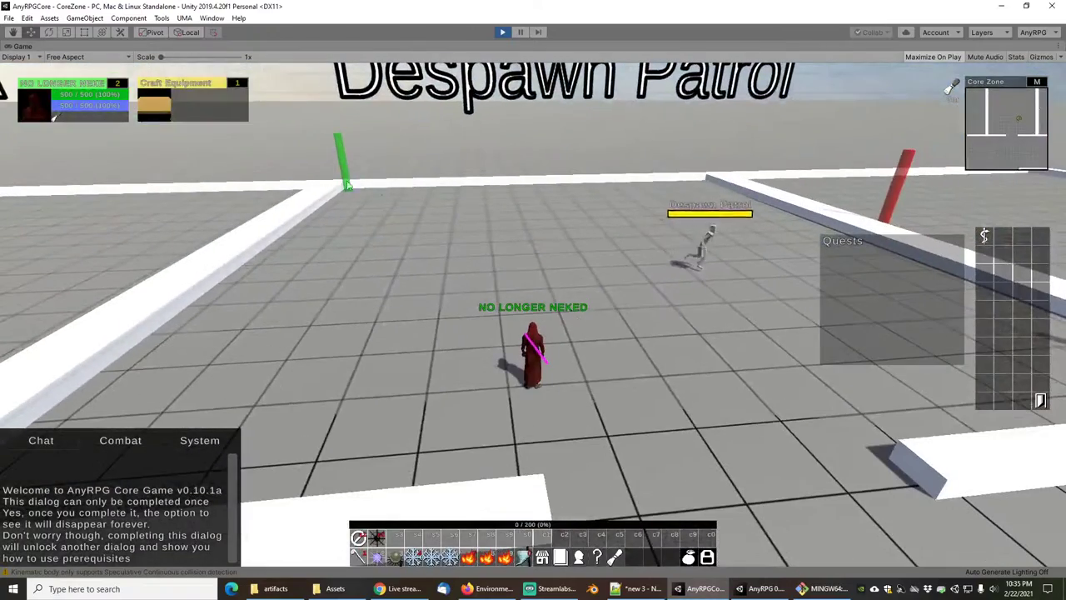
right_drag(392, 218, 573, 237)
Move the player to the Save Position character beside the green pole and tell it to go to the red pole.
right_drag(365, 246, 751, 177)
key(w)
mouse_move(647, 245)
right_down()
mouse_move(689, 263)
mouse_move(636, 257)
right_up()
key(w)
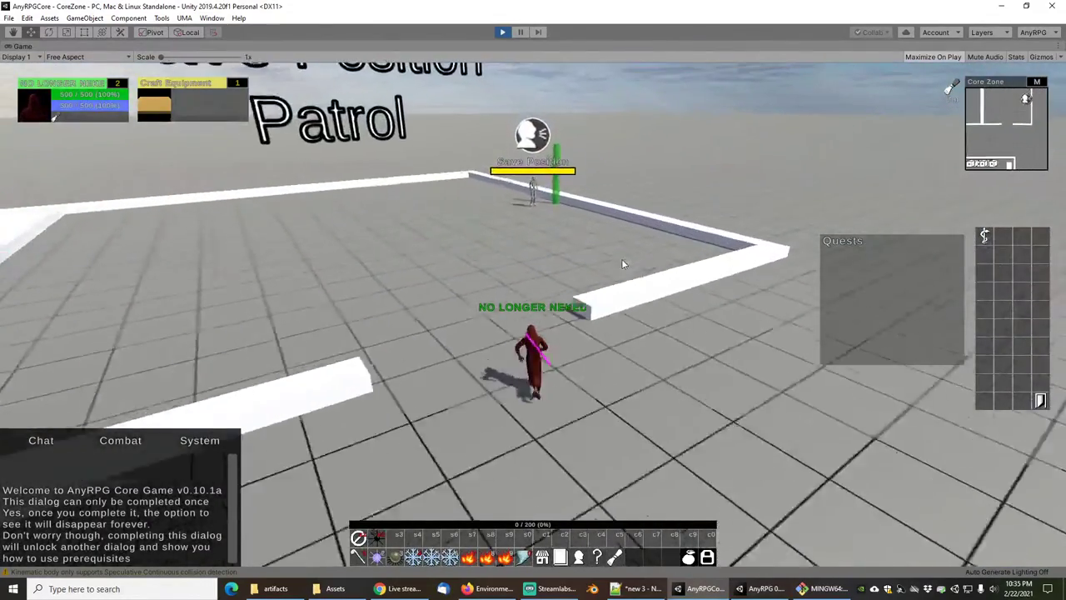
key(w)
right_drag(626, 304, 619, 299)
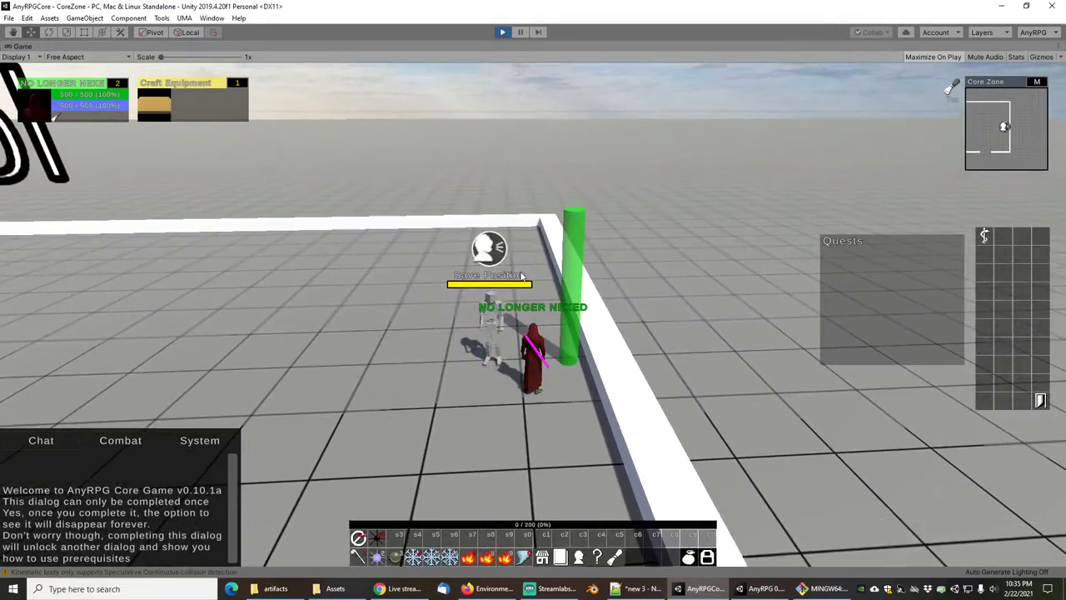
key(w)
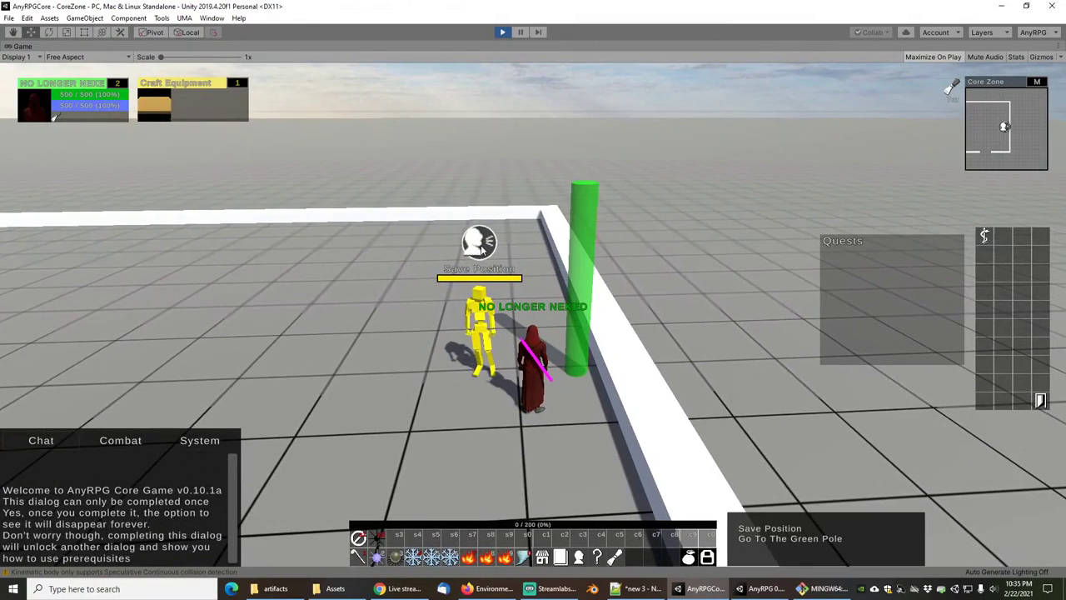
right_click(480, 248)
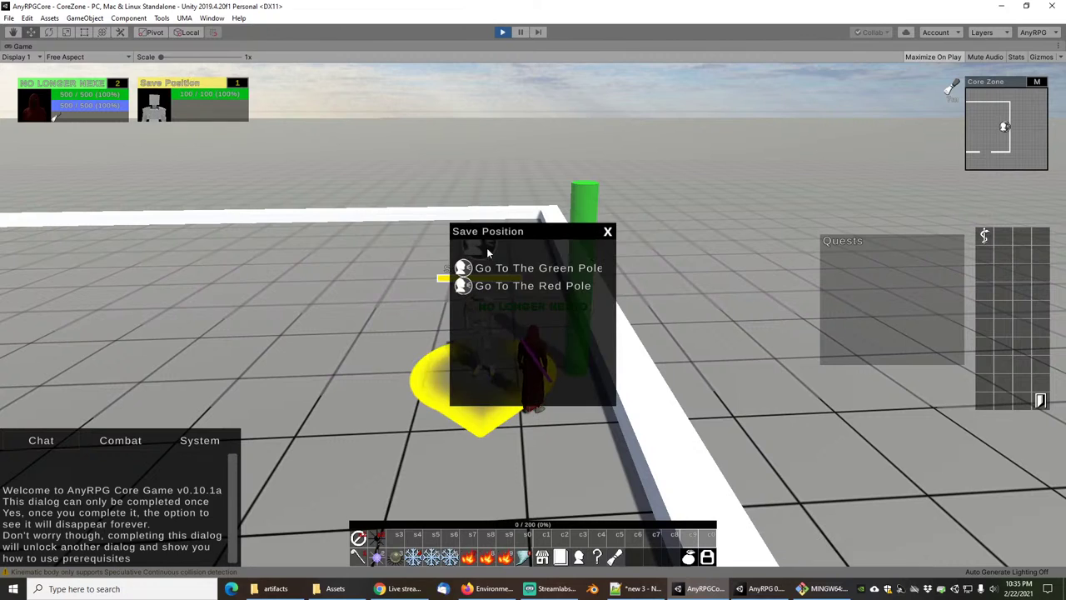
click(533, 285)
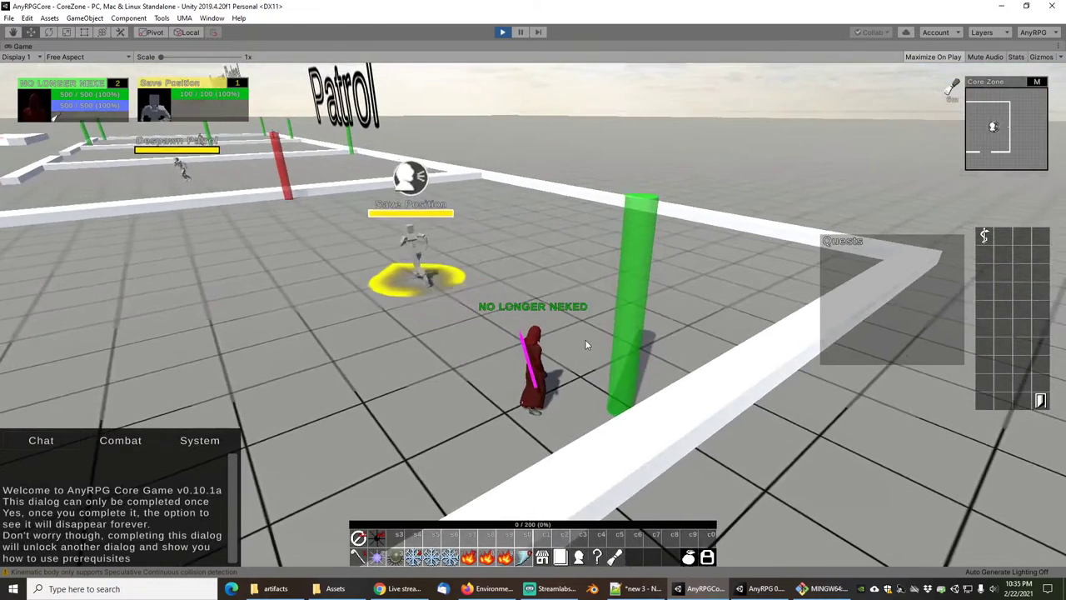
Follow the Save Position character to the red pole and save the game.
drag(572, 336, 566, 333)
key(w)
right_drag(521, 251, 590, 328)
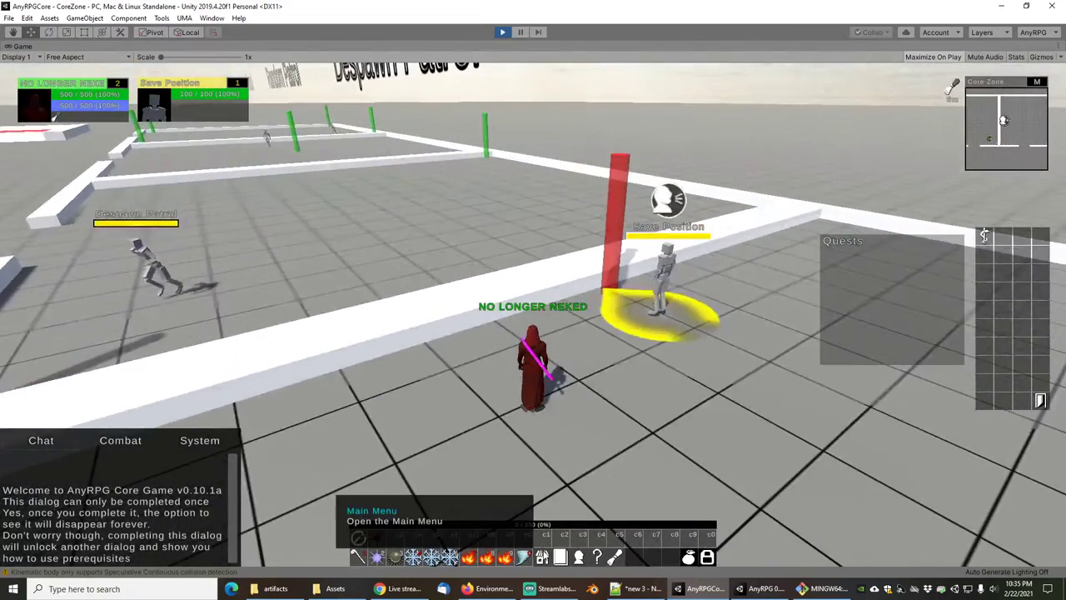
click(358, 537)
click(506, 209)
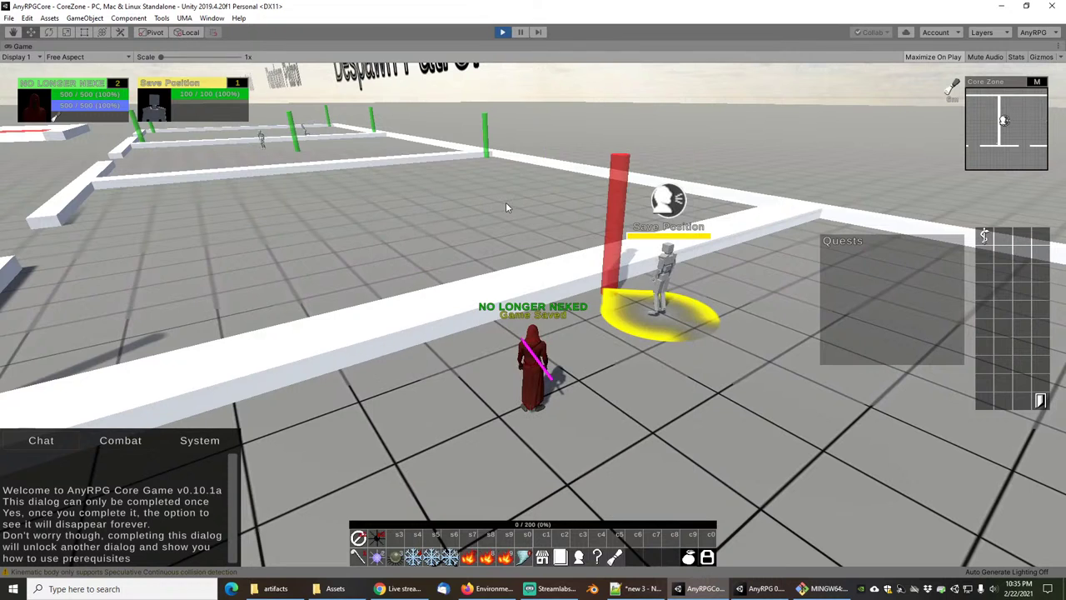
Check the Save Position character at the red pole, and move the player back to the Quest character in the character rows.
right_drag(605, 365, 645, 370)
key(w)
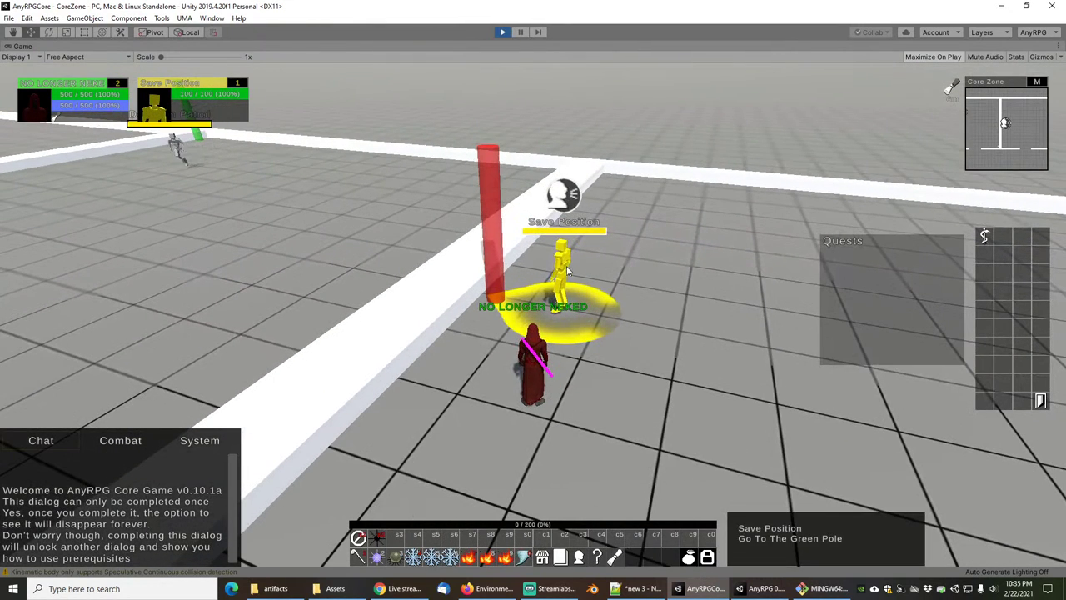
drag(626, 311, 693, 306)
right_drag(583, 204, 264, 205)
key(w)
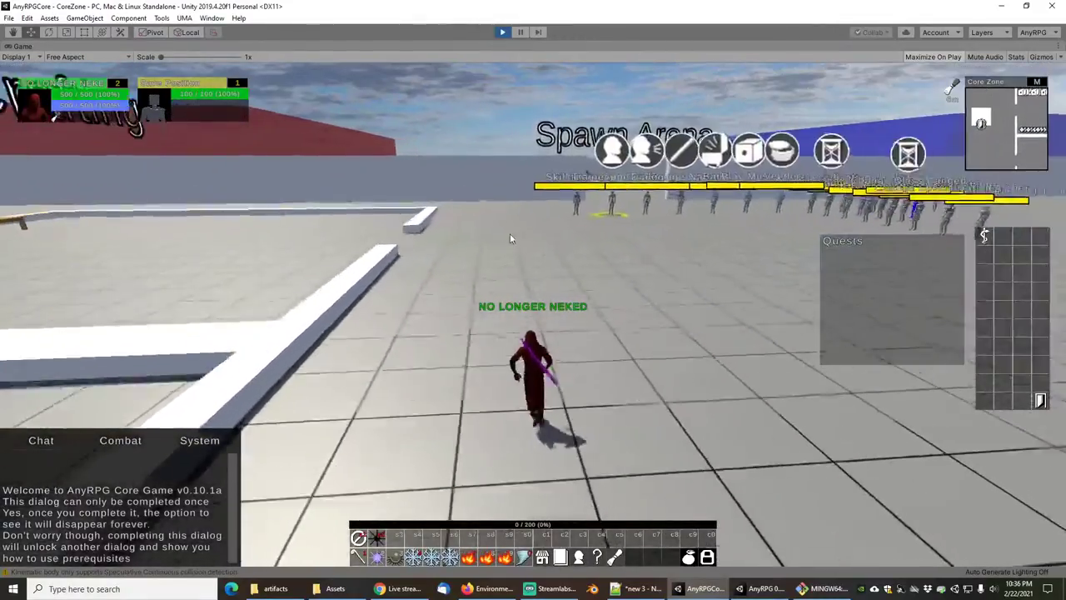
right_drag(511, 239, 747, 245)
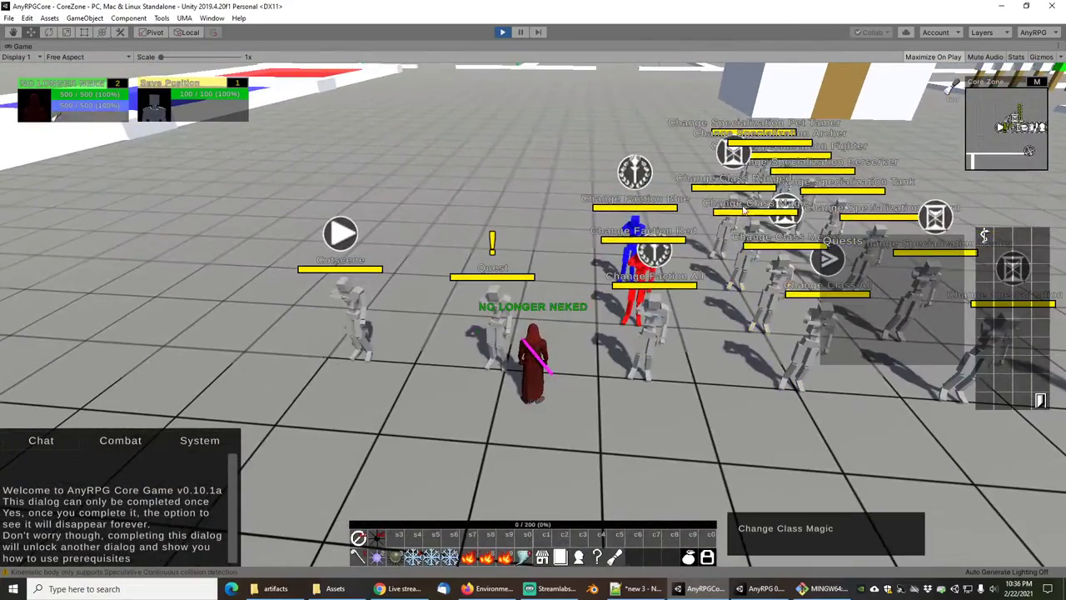
Talk to the Quest character, advance its opening dialog by one page, and close the dialog and quest list.
right_click(501, 285)
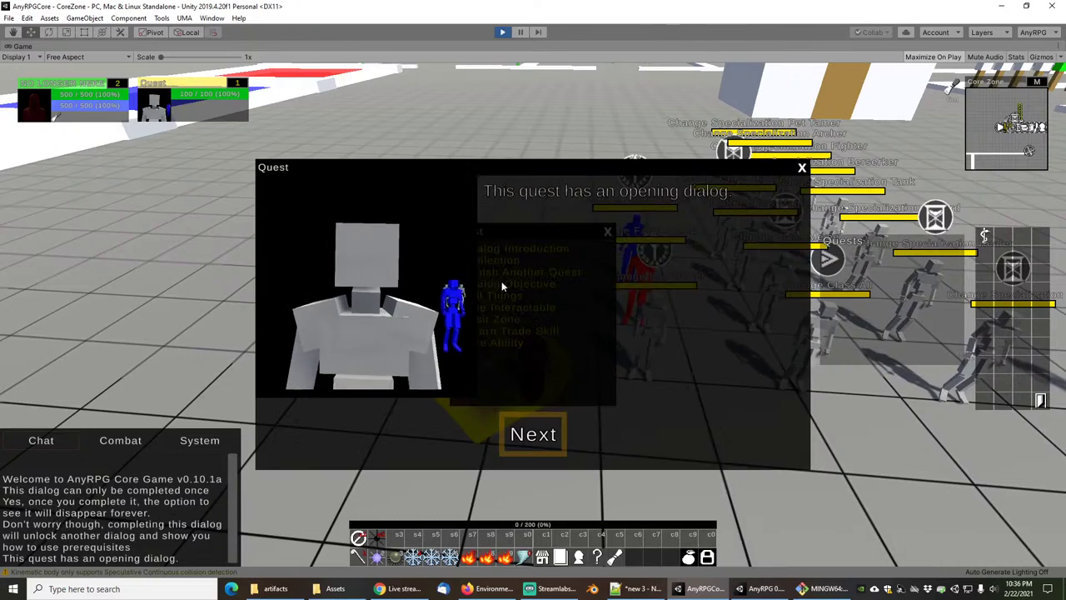
click(542, 437)
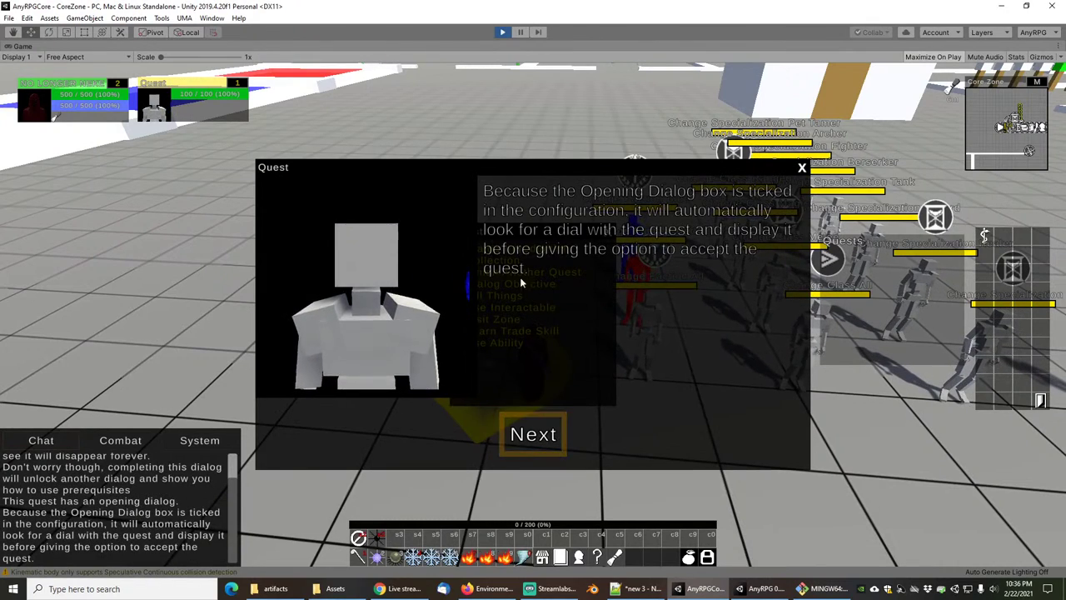
drag(646, 227, 511, 509)
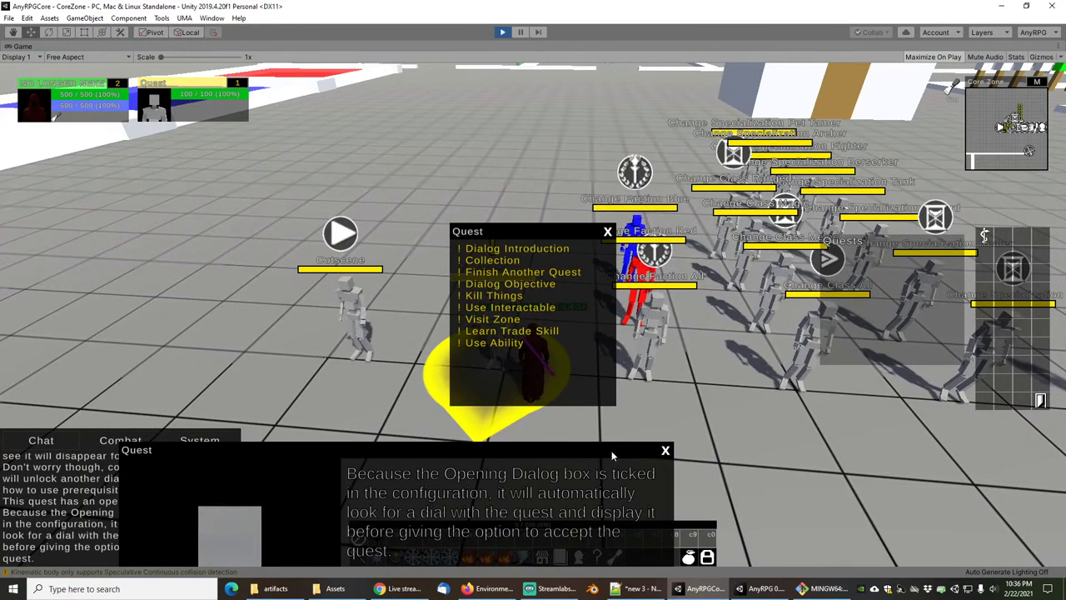
drag(615, 445, 815, 102)
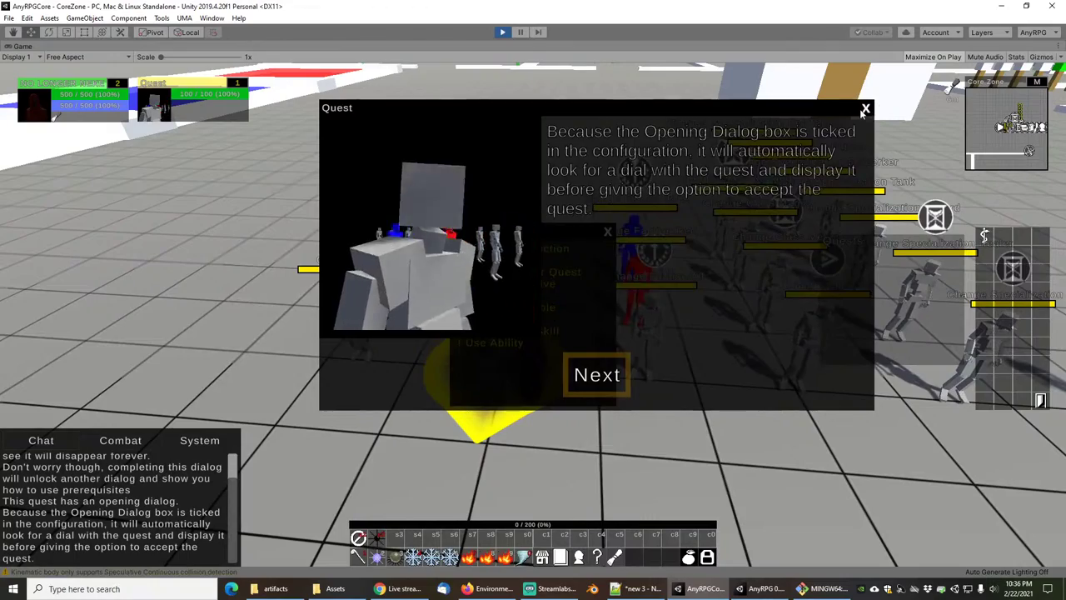
click(865, 109)
click(608, 231)
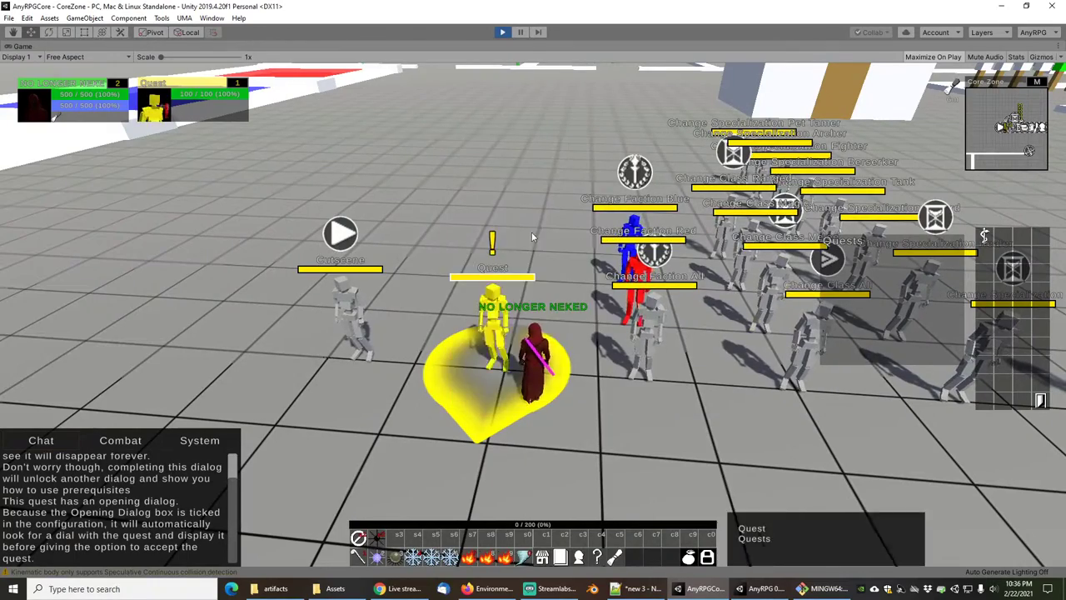
Move the player to the Cutscene character and play its cutscene.
key(w)
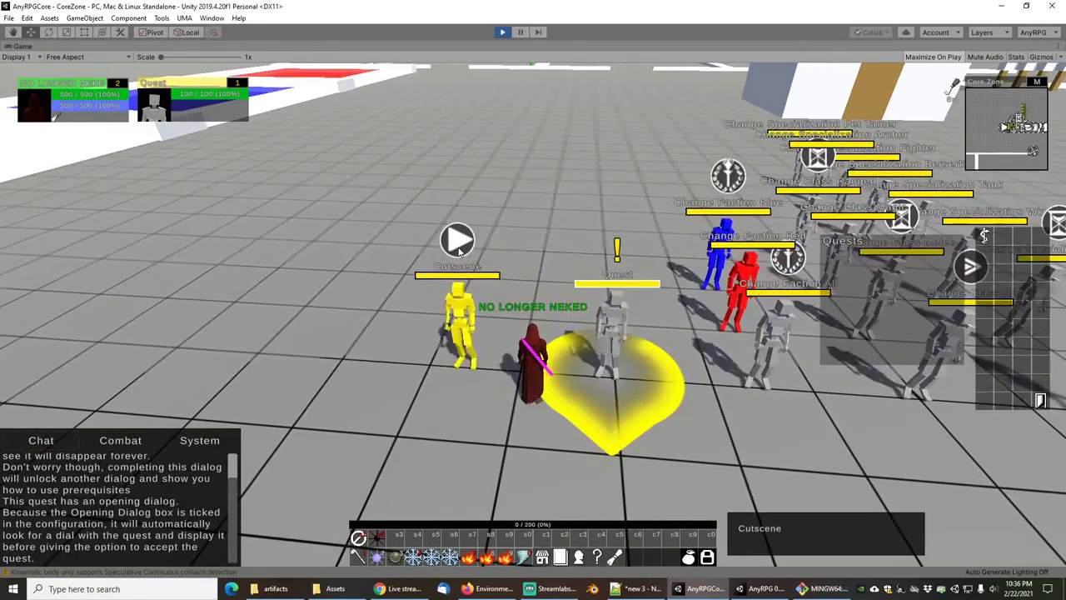
click(458, 243)
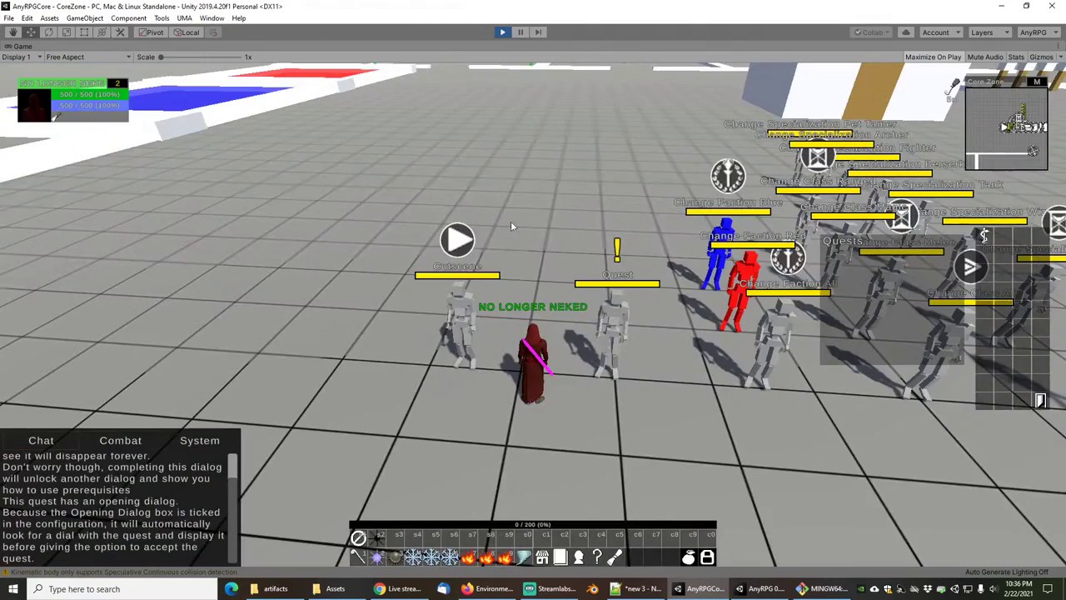
Move the player to the Spawn Characters character by the Spawn Arena, open its spawn list, and select Blue Melee.
right_drag(513, 226, 800, 194)
key(w)
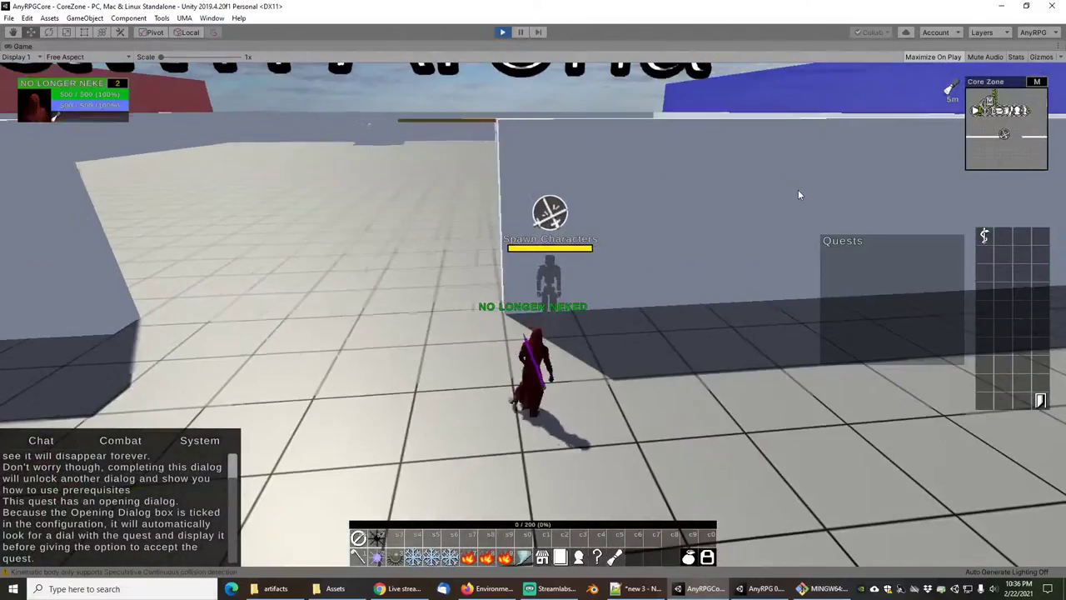
key(w)
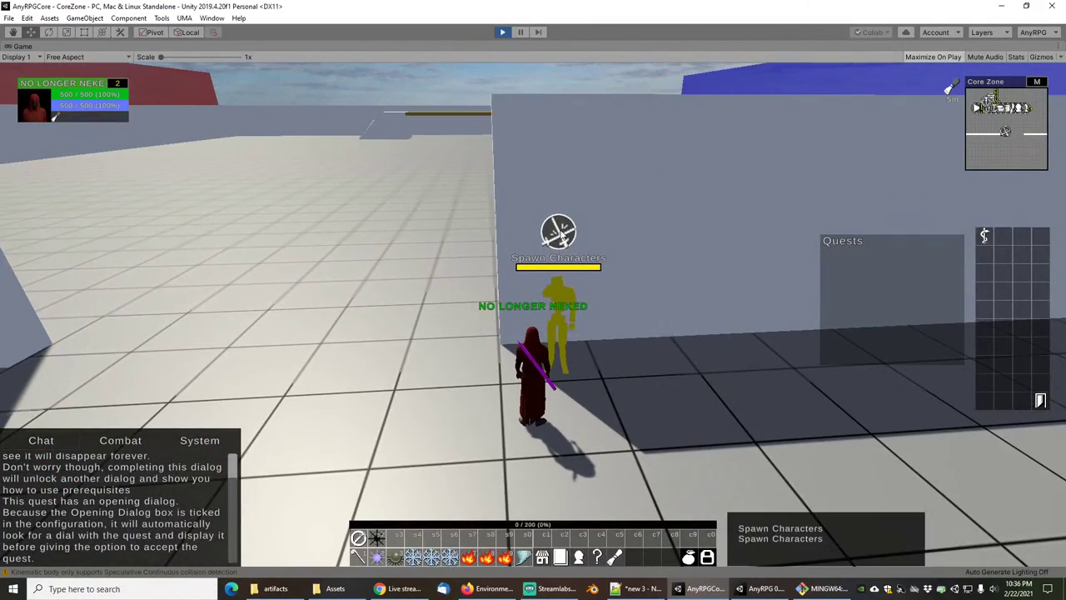
right_click(559, 240)
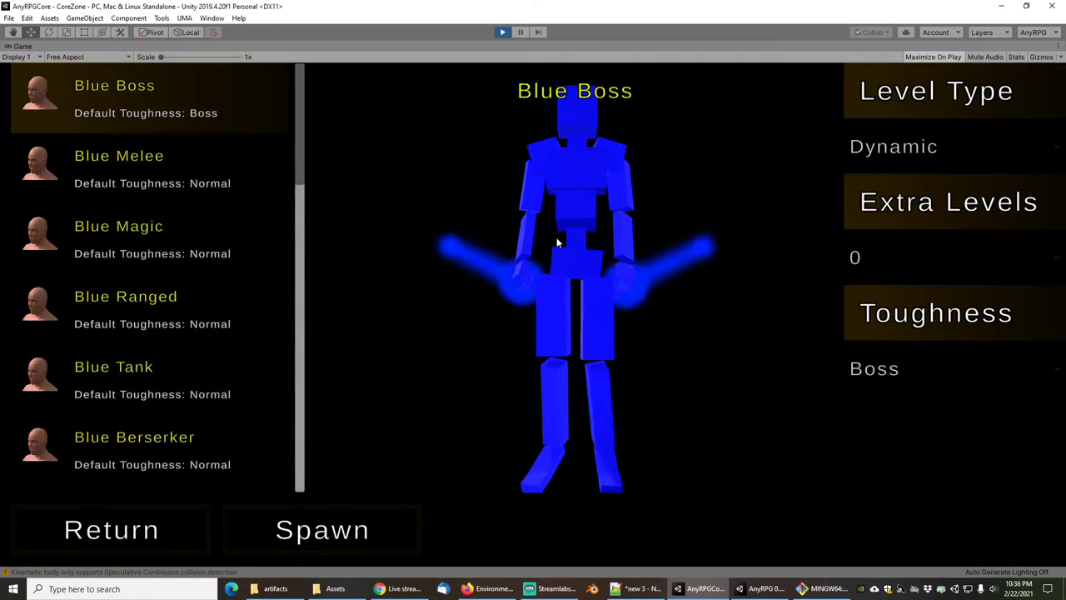
click(147, 167)
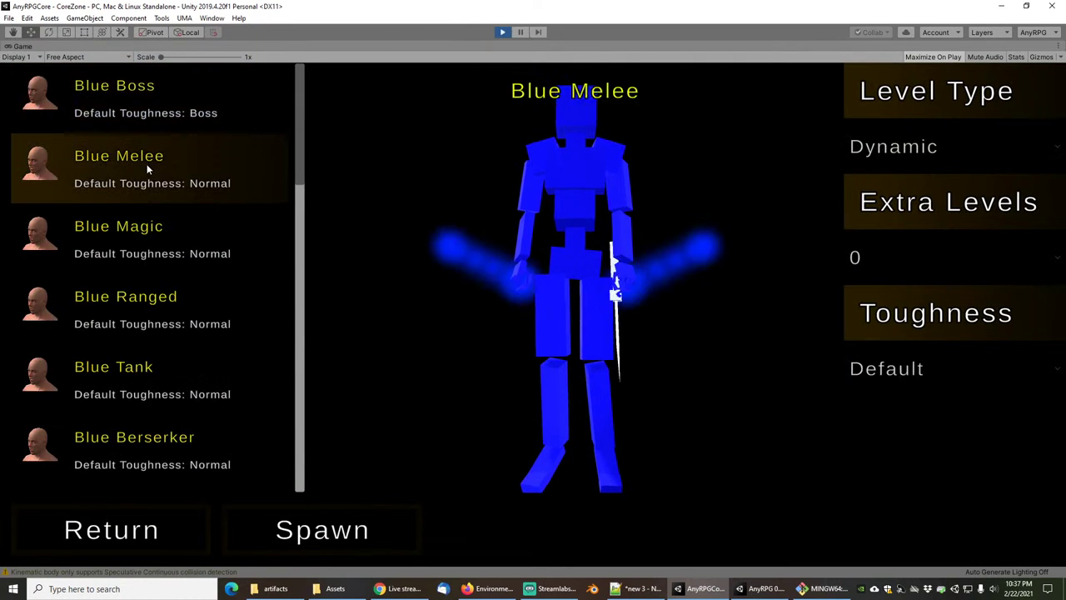
Spawn Blue Melee, move the player into the Spawn Arena, and attack the spawned character.
drag(627, 327, 706, 333)
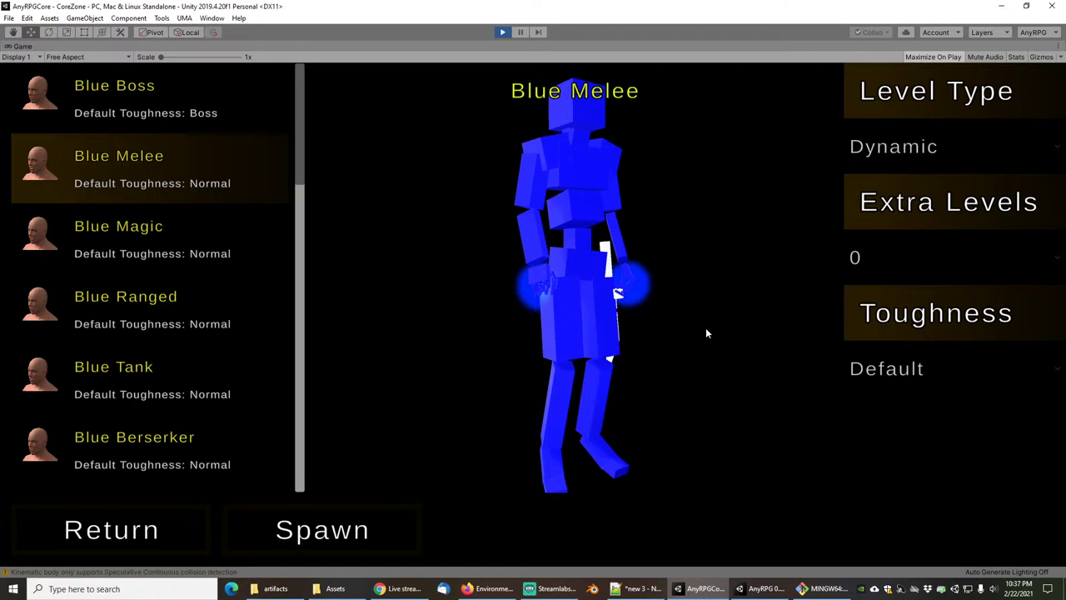
click(322, 537)
key(a)
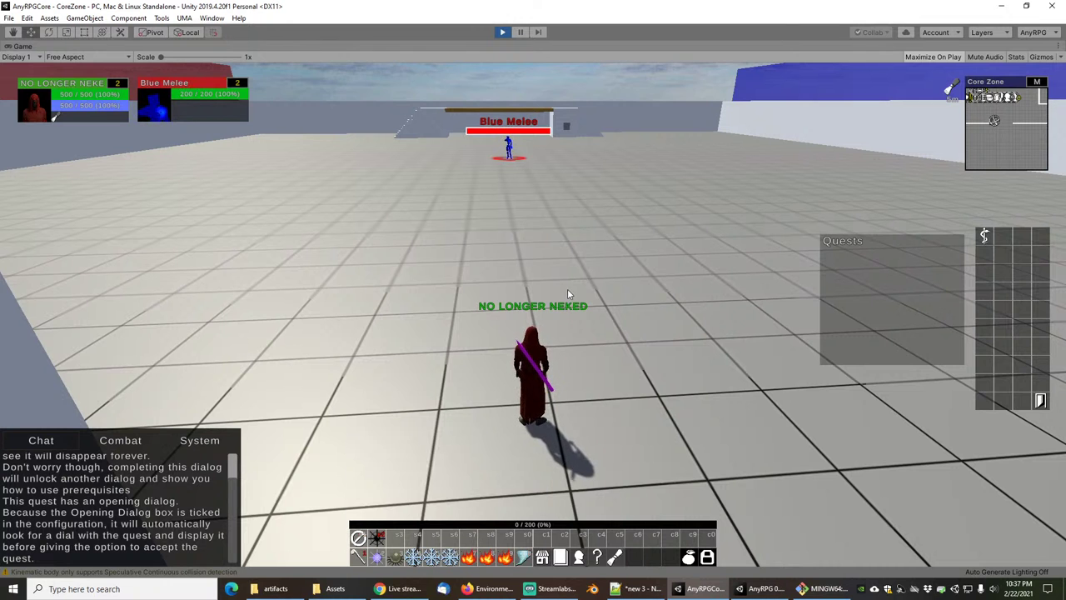
key(w)
key(1)
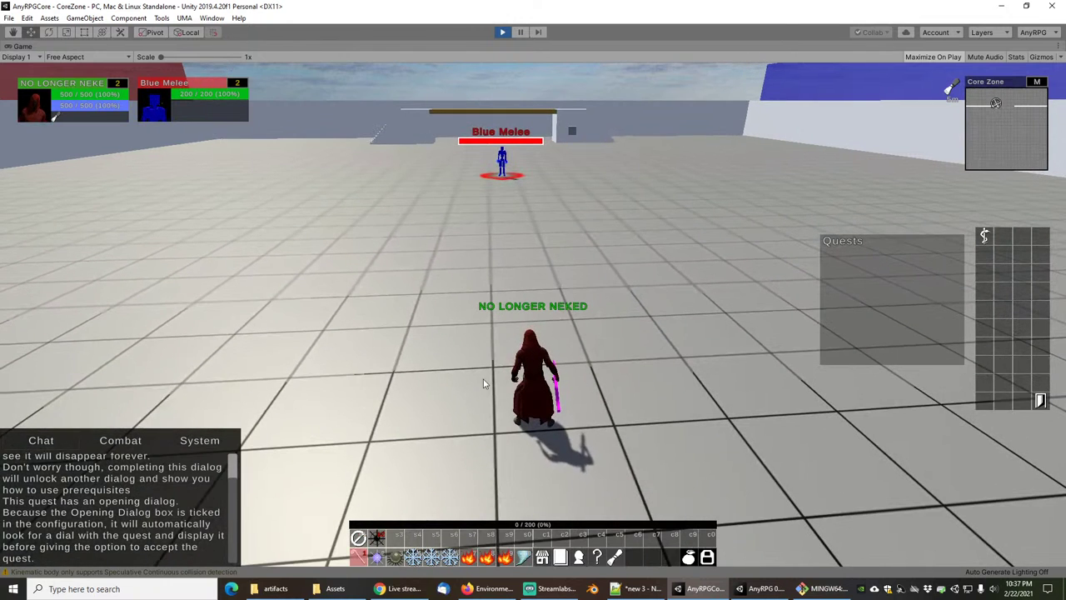
key(shift+1)
Move the player back to the Spawn Characters character and spawn Blue Boss.
drag(595, 252, 488, 262)
right_drag(471, 264, 532, 304)
key(w)
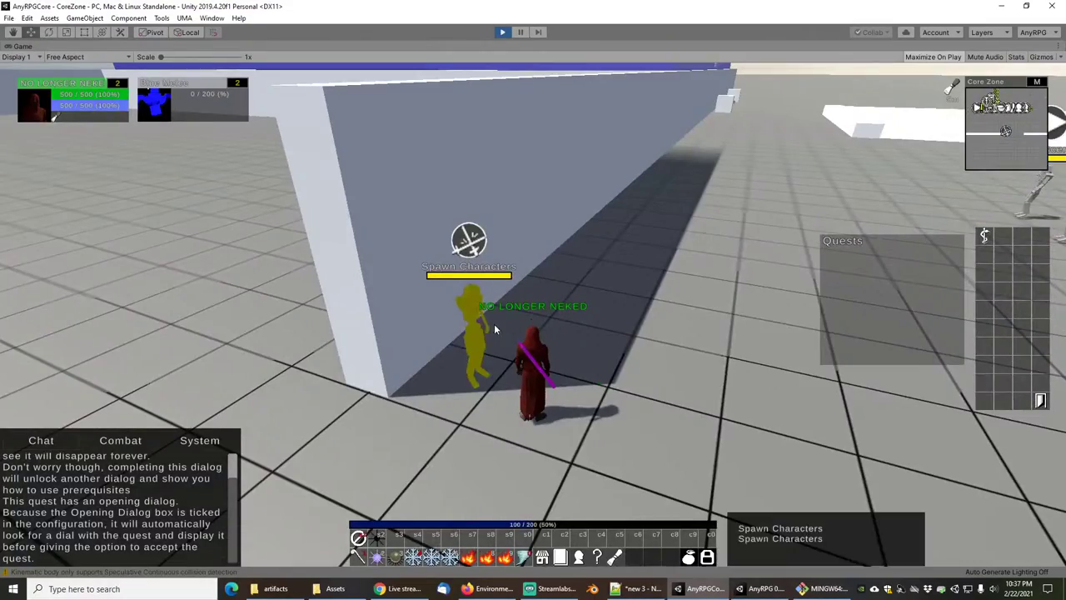
right_click(494, 327)
click(322, 528)
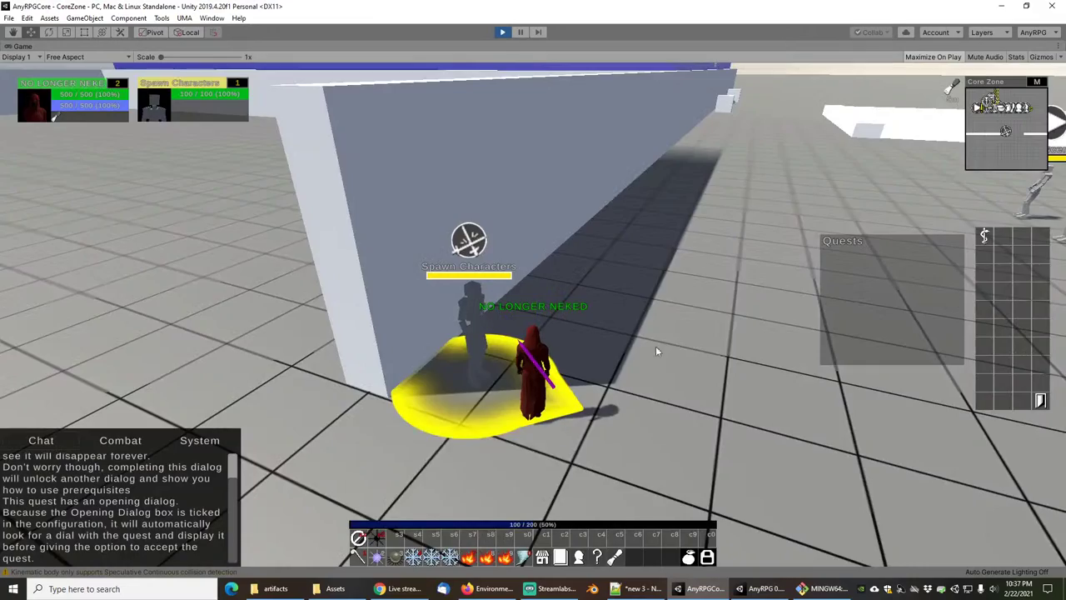
Return to the Spawn Arena and revive the fallen Blue Melee as an ally against Blue Boss.
right_drag(657, 351, 600, 371)
key(w)
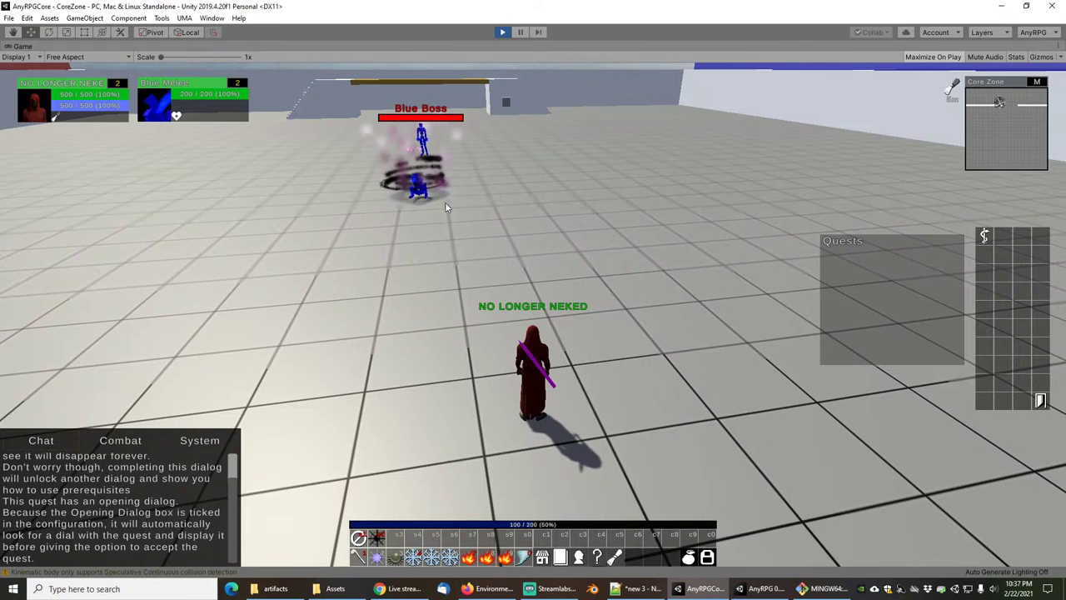
key(d)
key(d)
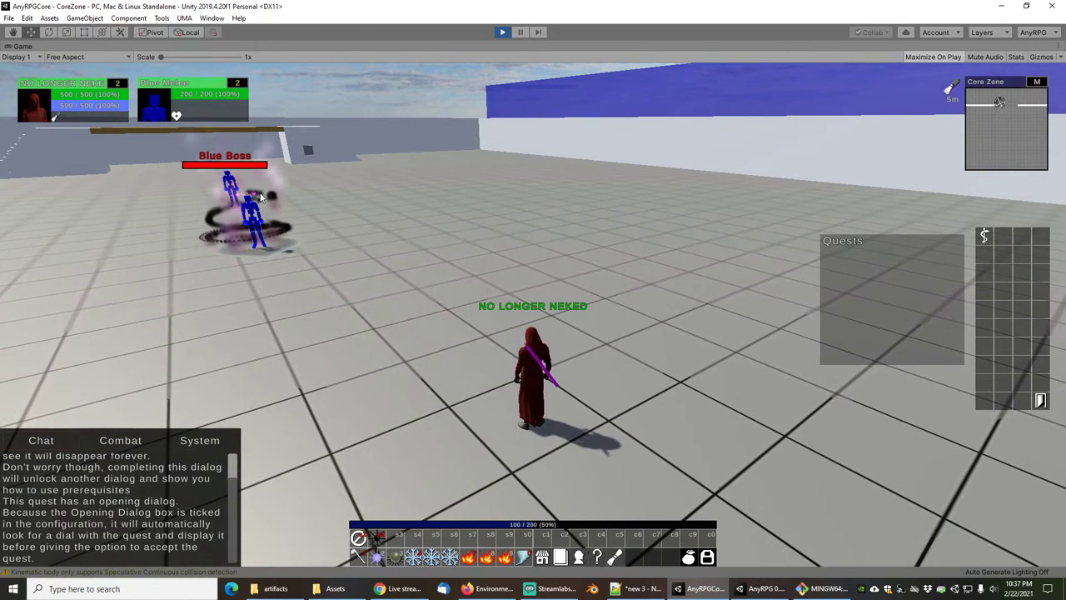
key(a)
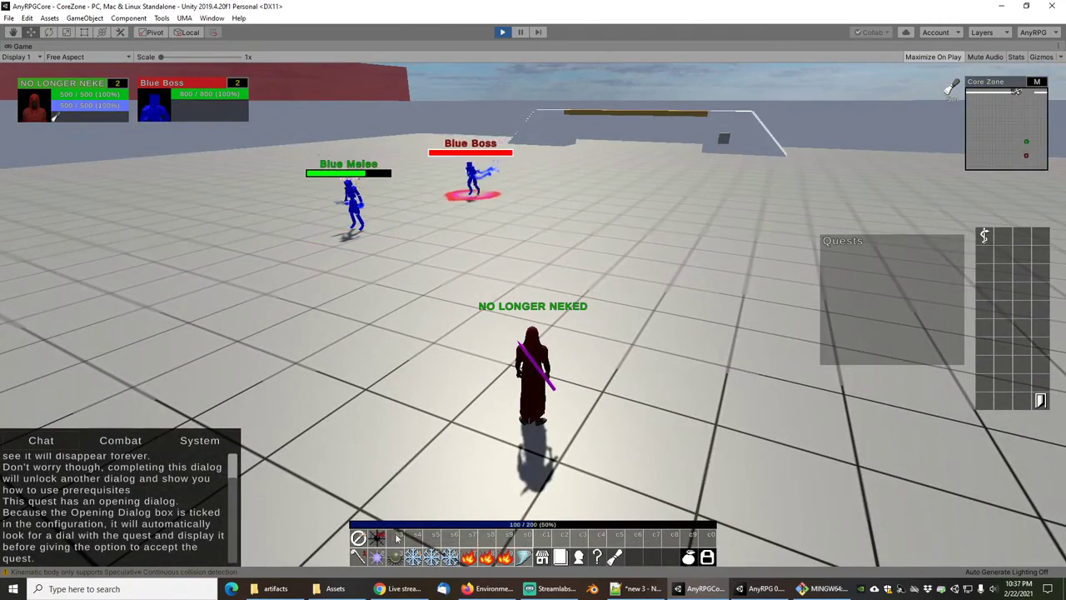
Cast Ice Shards at Blue Boss while watching the fight up close.
click(433, 557)
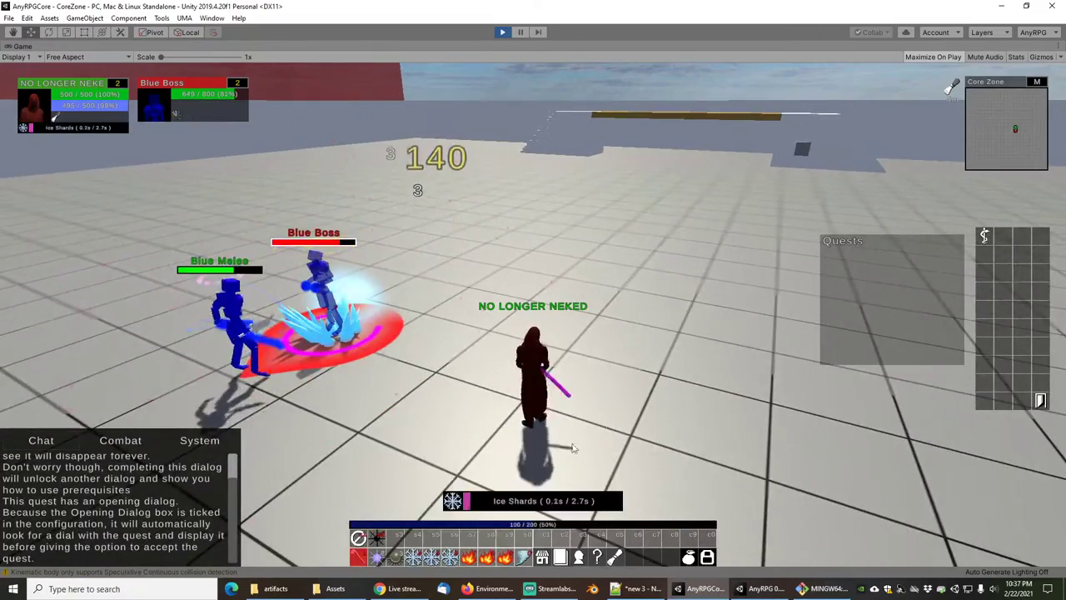
drag(629, 374, 754, 383)
key(s)
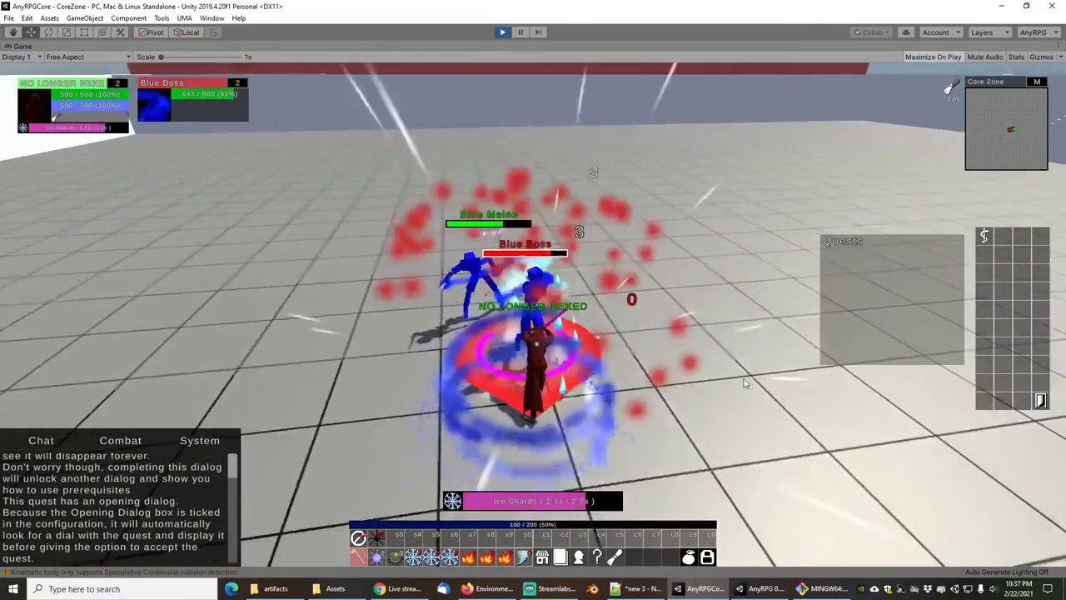
Try twice to cast Blizzard on the ground near Blue Boss and Blue Melee.
click(451, 556)
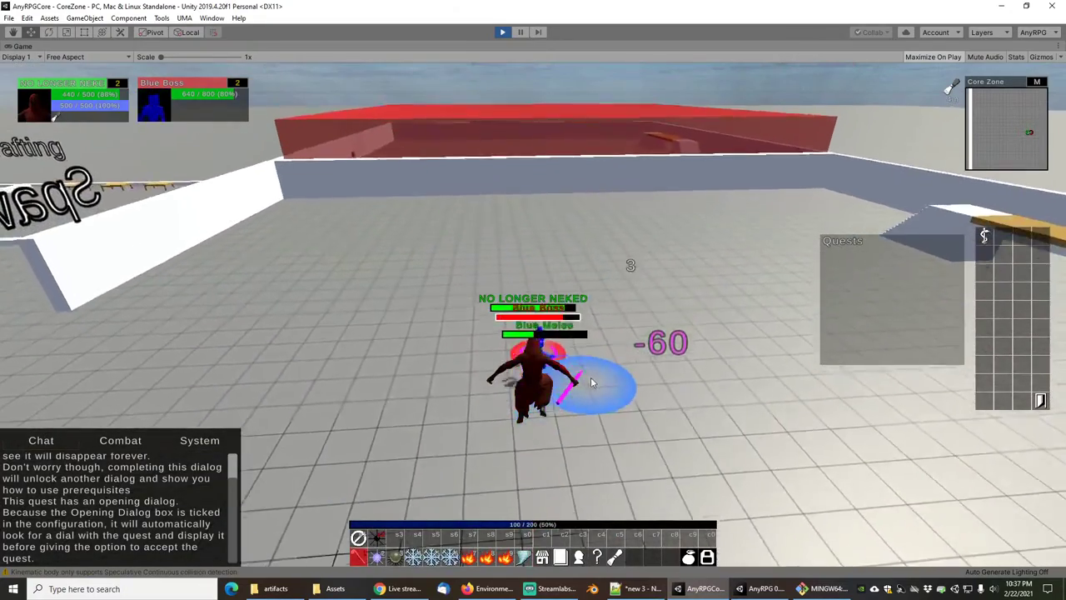
click(548, 261)
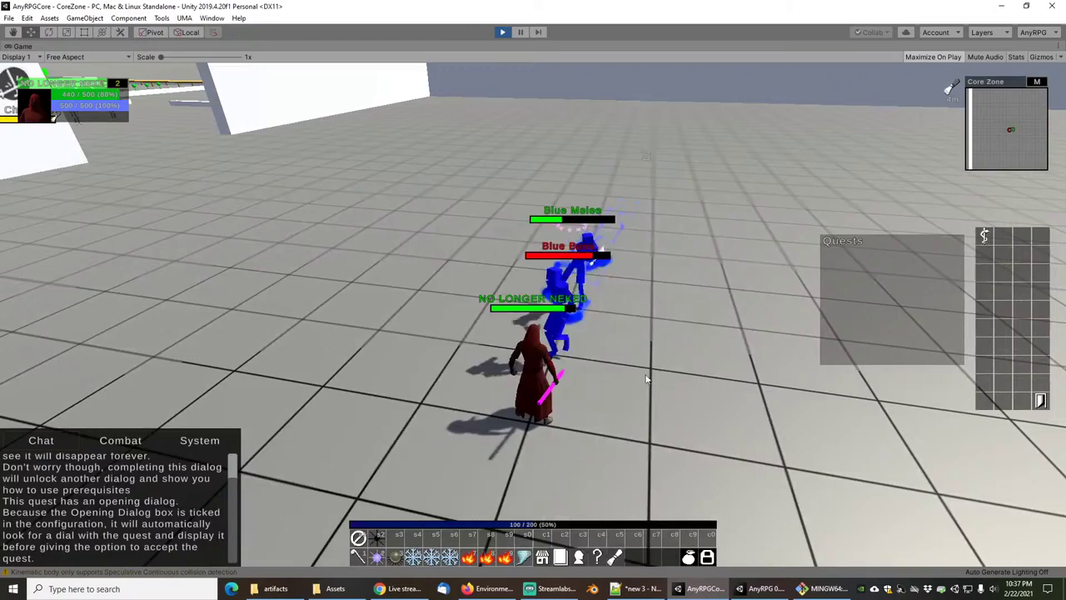
click(451, 556)
click(594, 312)
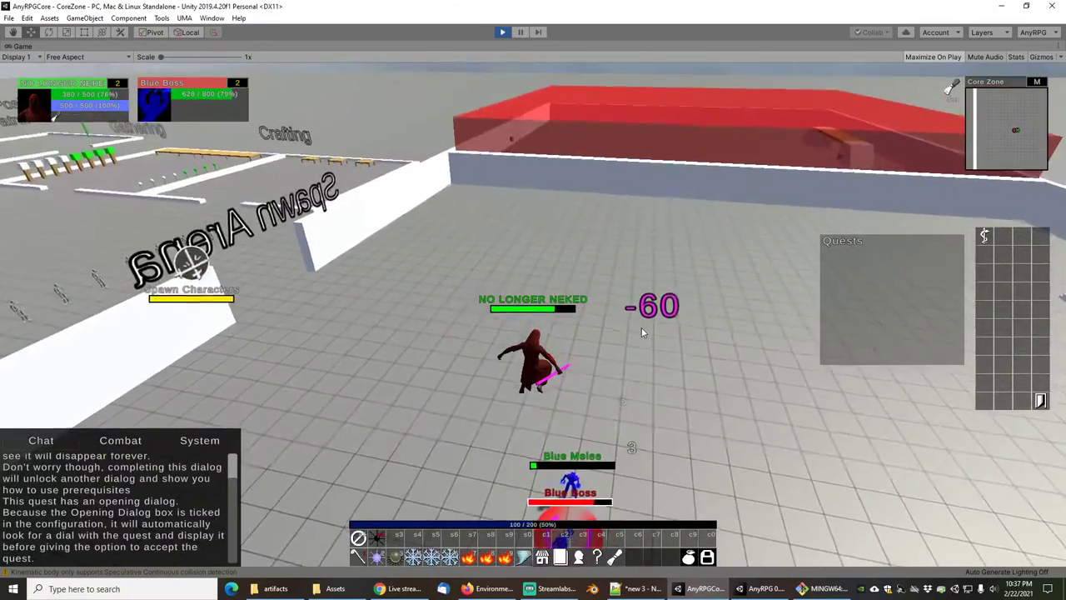
Run to the arena's bridge, activate the Moving Bridge Switch, and get the player onto the bridge.
key(w)
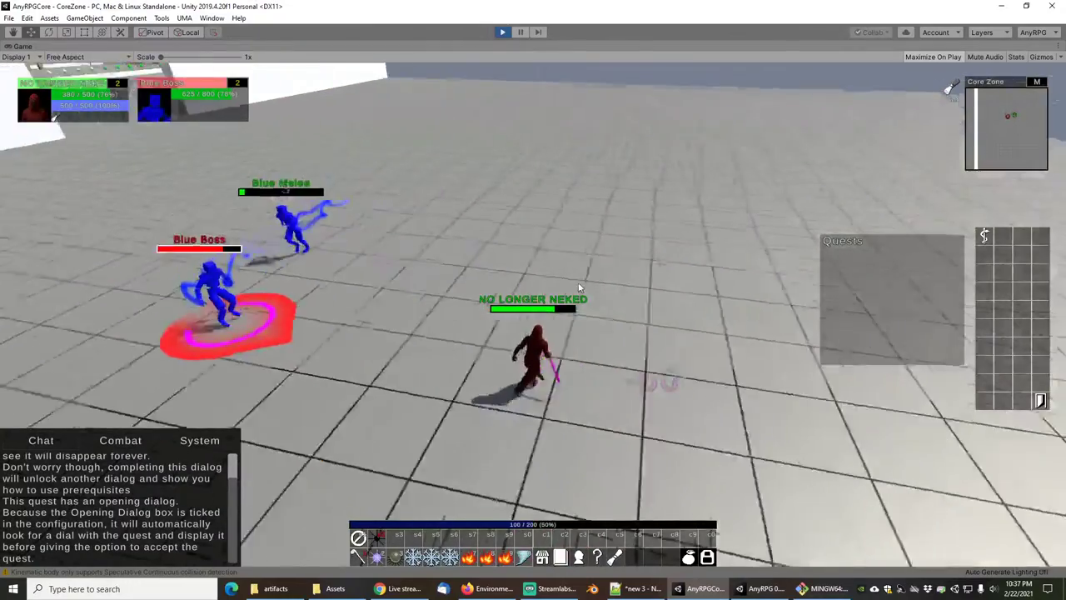
right_drag(578, 288, 682, 282)
key(w)
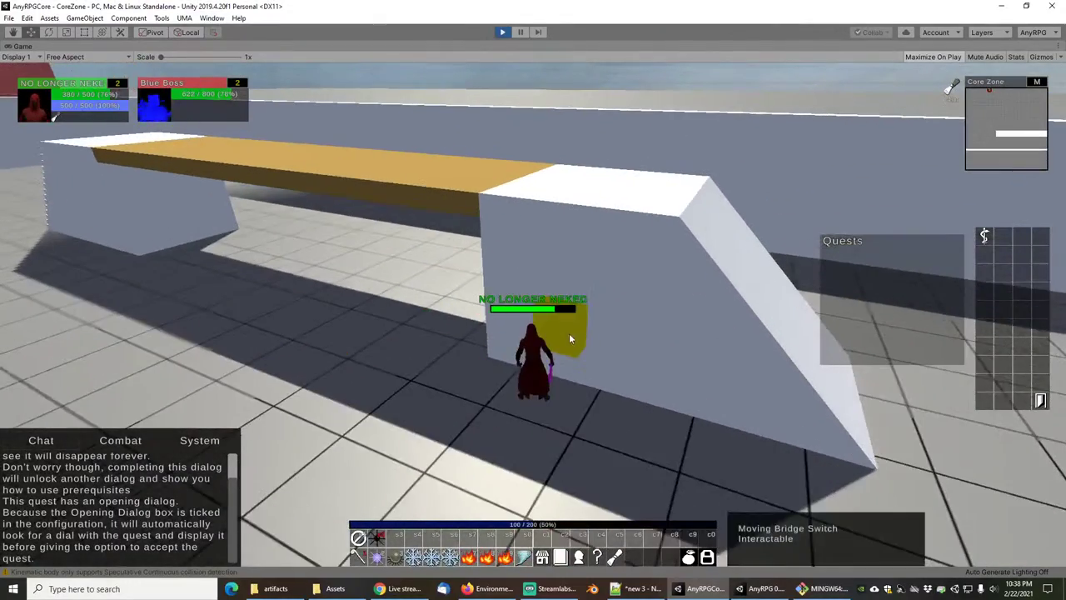
right_click(570, 334)
key(w)
right_drag(591, 294, 315, 294)
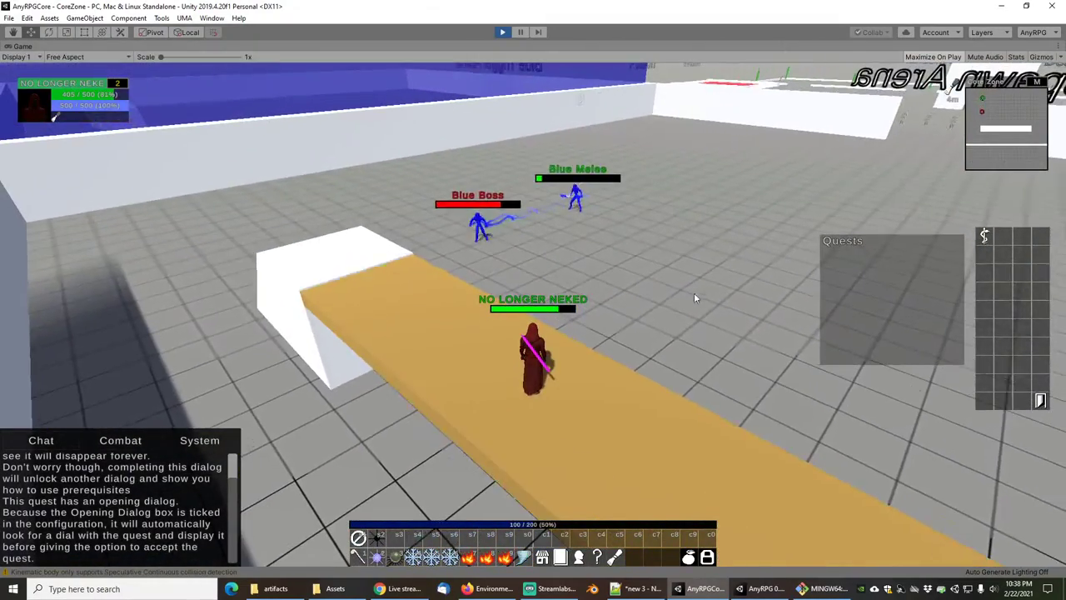
Target Blue Boss from the bridge, and move the player down onto the open arena floor.
right_drag(694, 293, 679, 291)
click(570, 219)
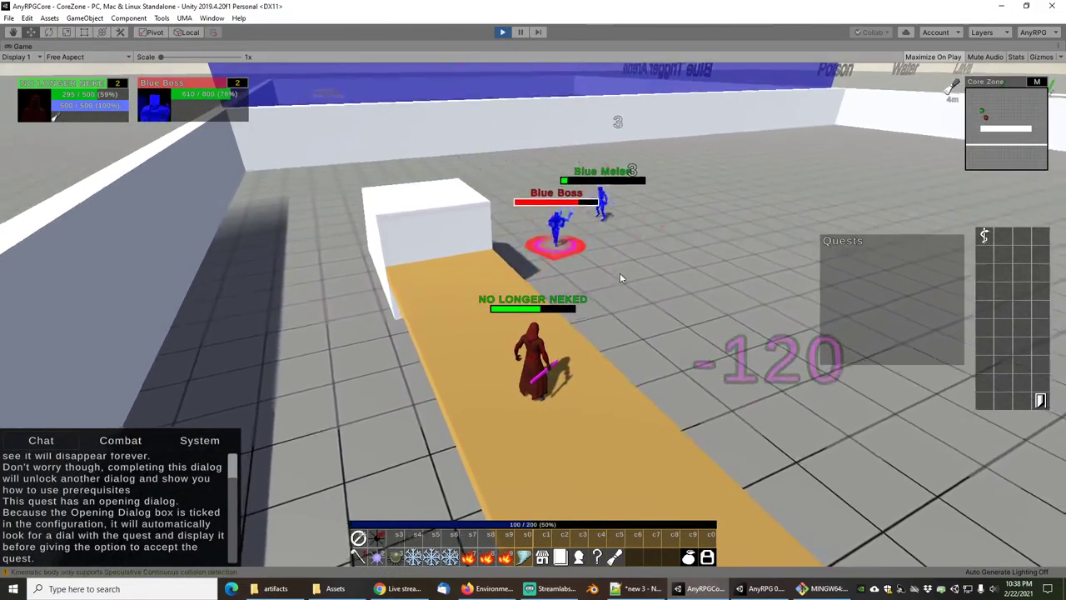
key(d)
right_drag(625, 305, 551, 305)
key(s)
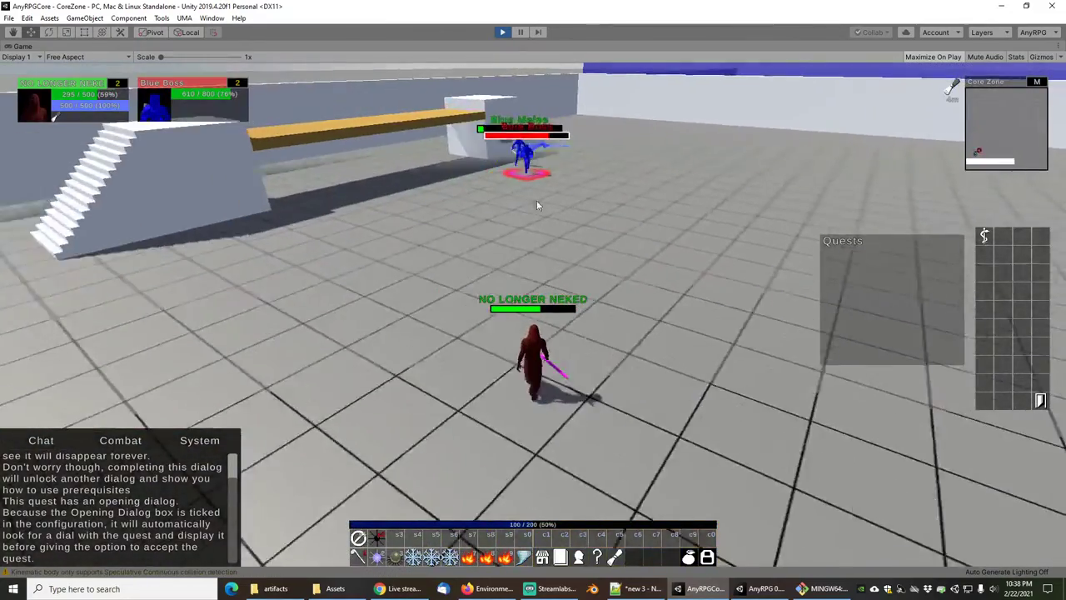
Run across the arena away from Blue Boss, and cast Blizzard on it from a distance.
key(a)
right_drag(531, 224, 593, 240)
key(w)
key(w)
key(d)
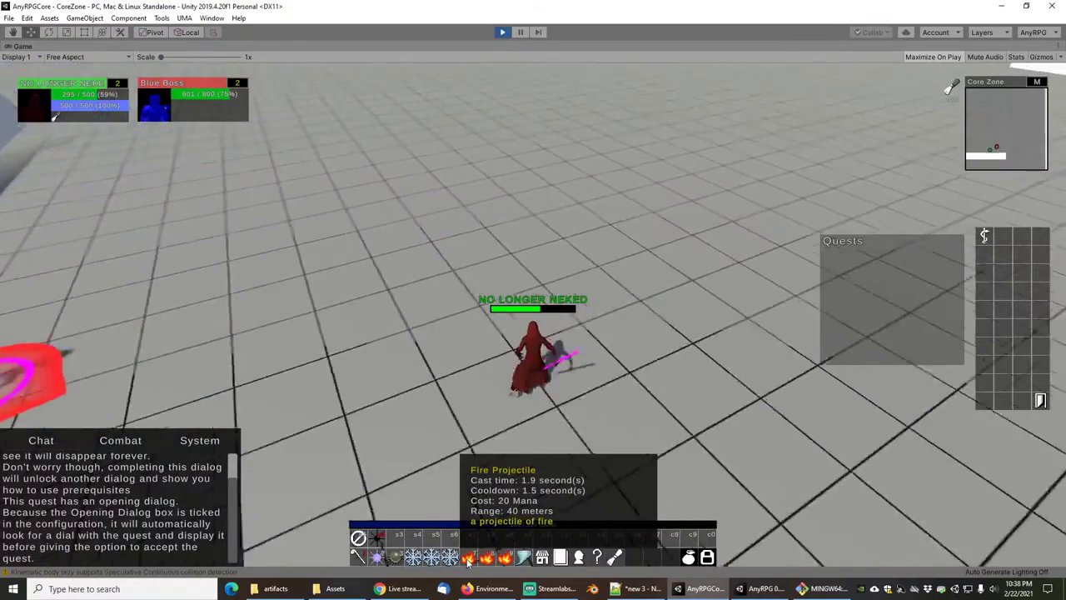
key(a)
key(s)
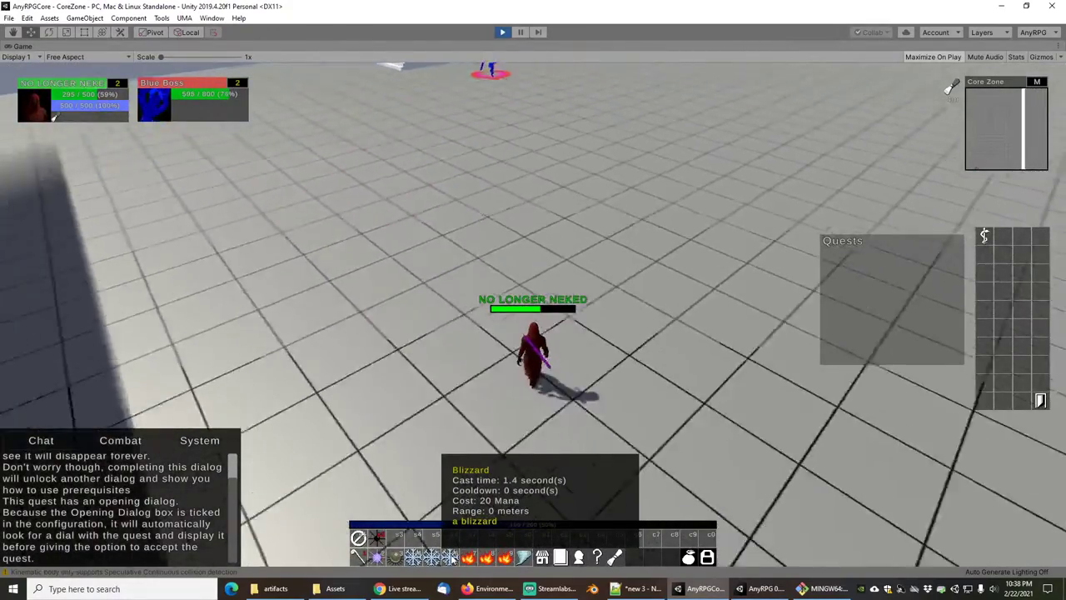
click(450, 557)
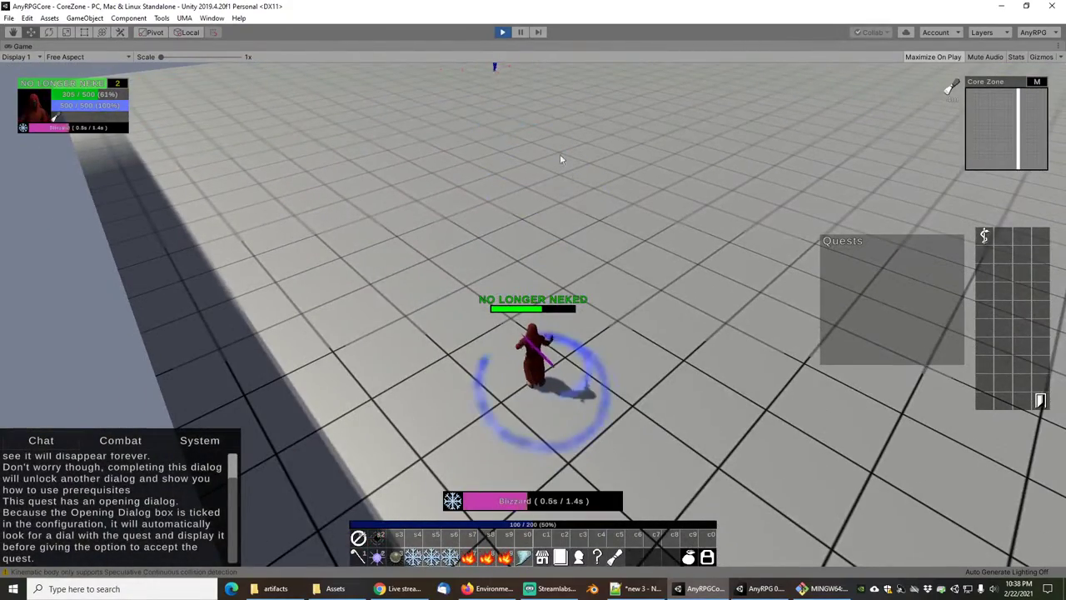
scroll(574, 191, down, 3)
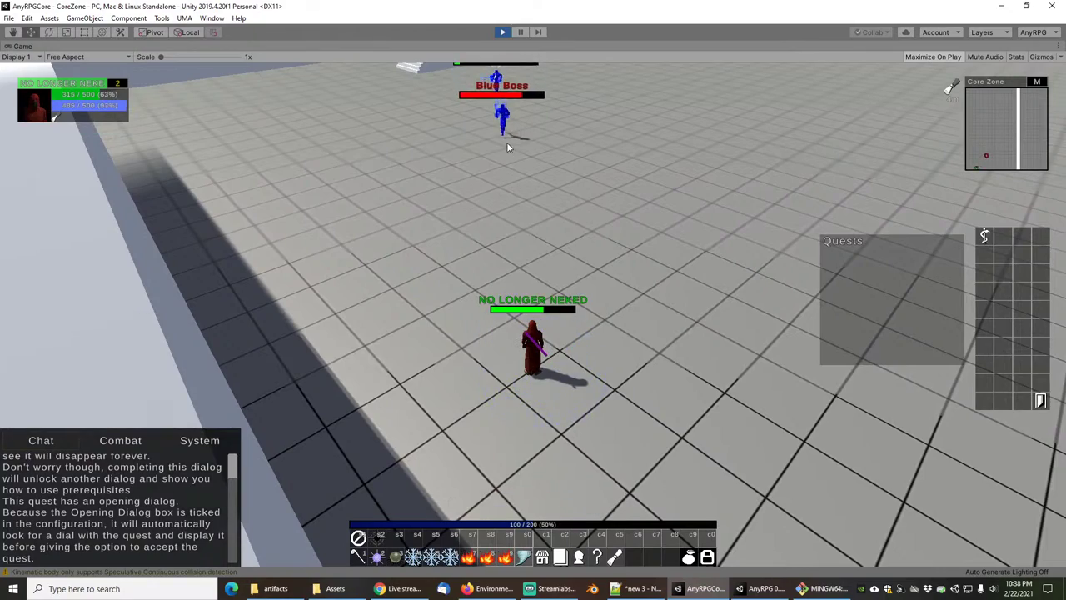
click(507, 146)
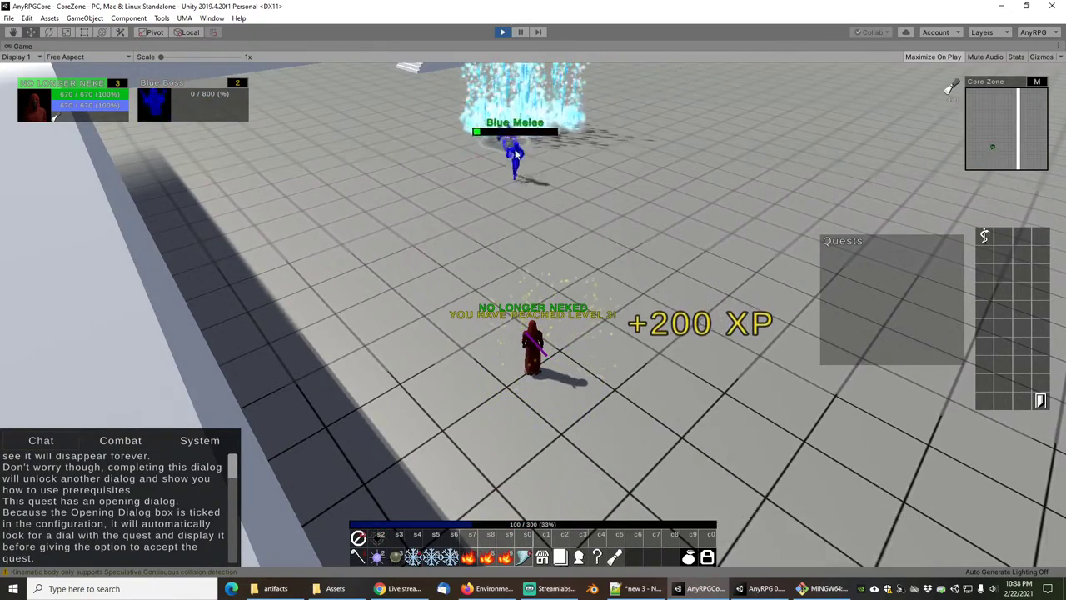
Cast Meteor Shower and the neighbouring fire area spell on the open arena floor.
key(w)
right_drag(568, 269, 650, 265)
key(a)
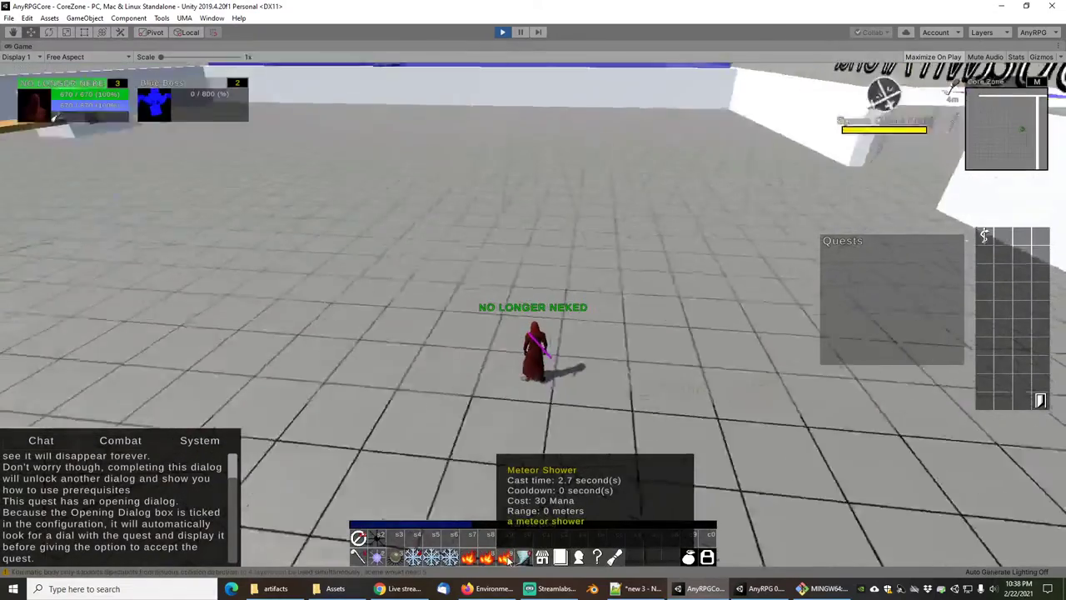
click(506, 556)
click(508, 215)
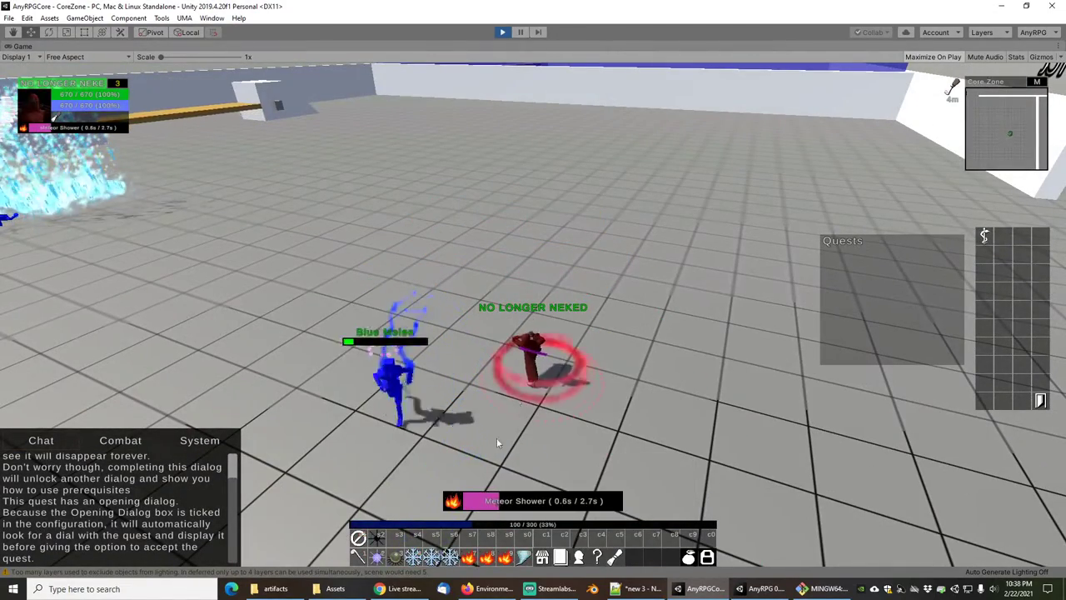
click(488, 559)
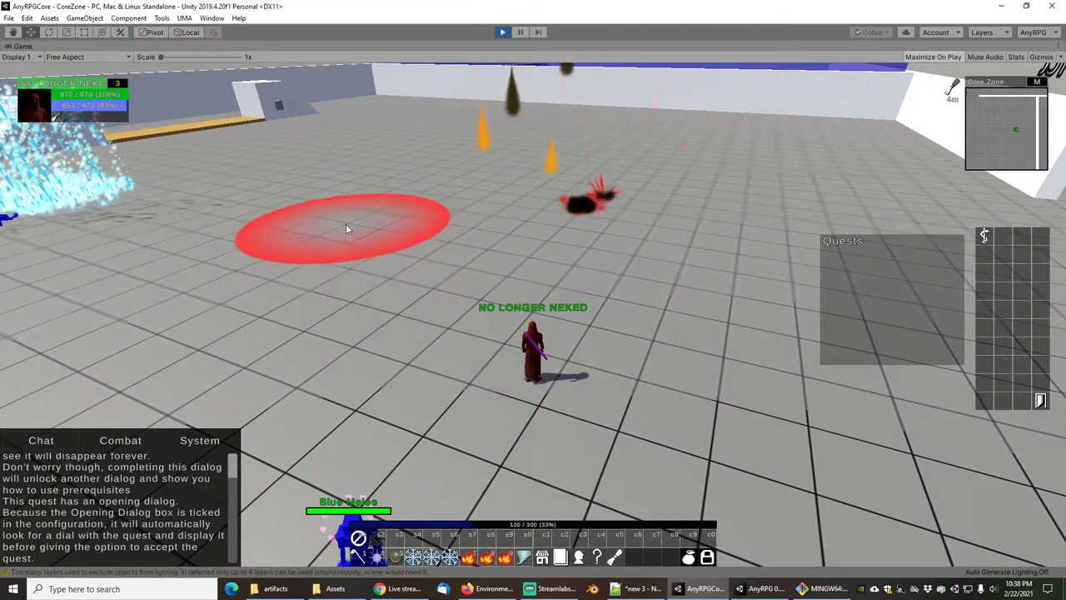
click(300, 247)
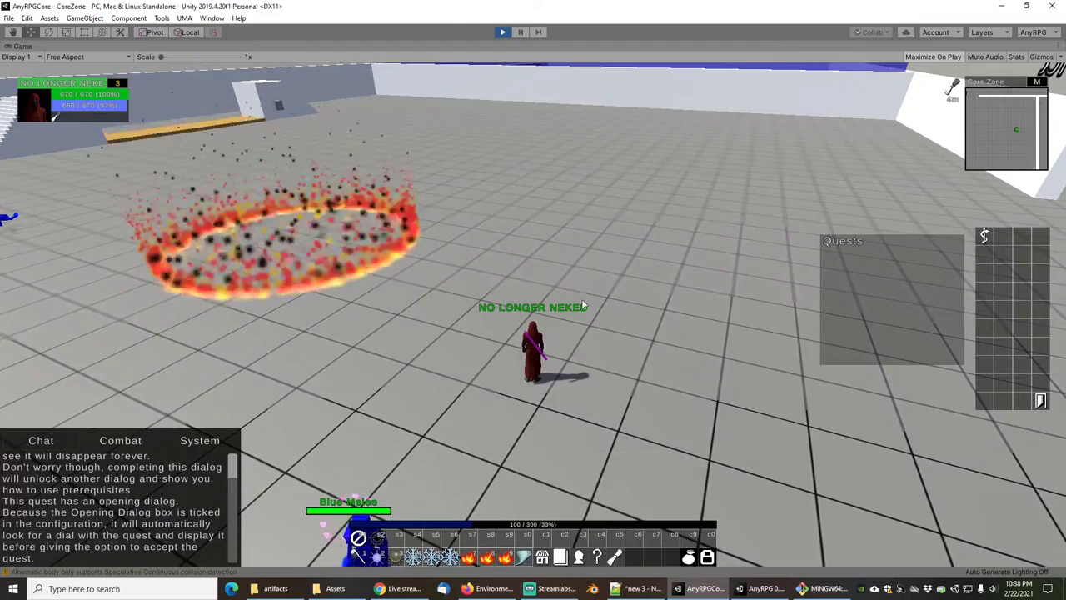
Move the player back to the Spawn Characters character and spawn another Blue Boss.
key(w)
right_drag(583, 305, 500, 268)
right_click(464, 250)
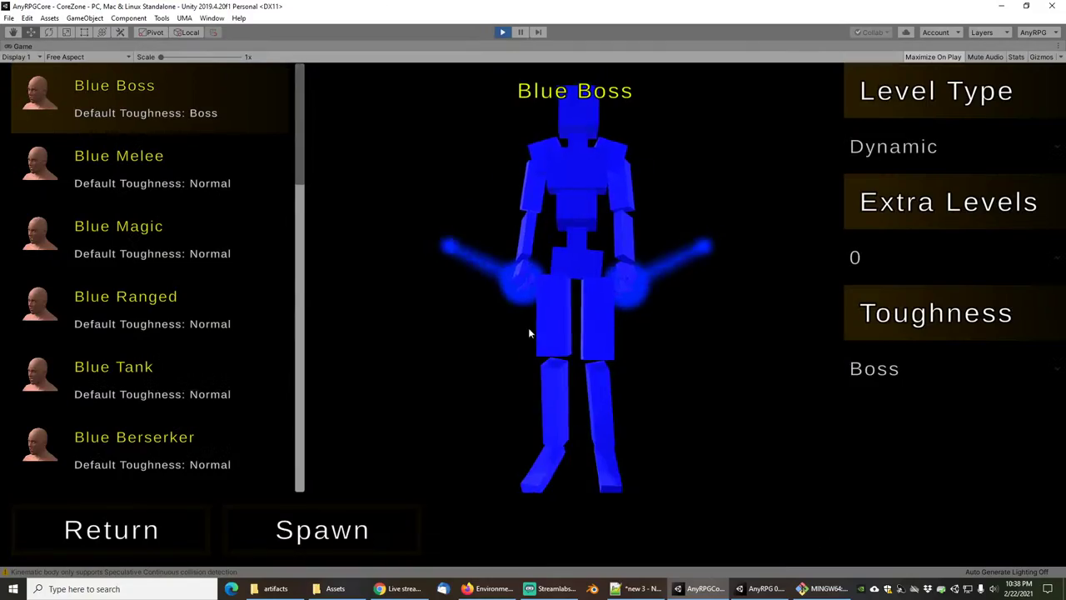
click(334, 534)
Approach the new Blue Boss in the arena and cast Tornado on it.
key(w)
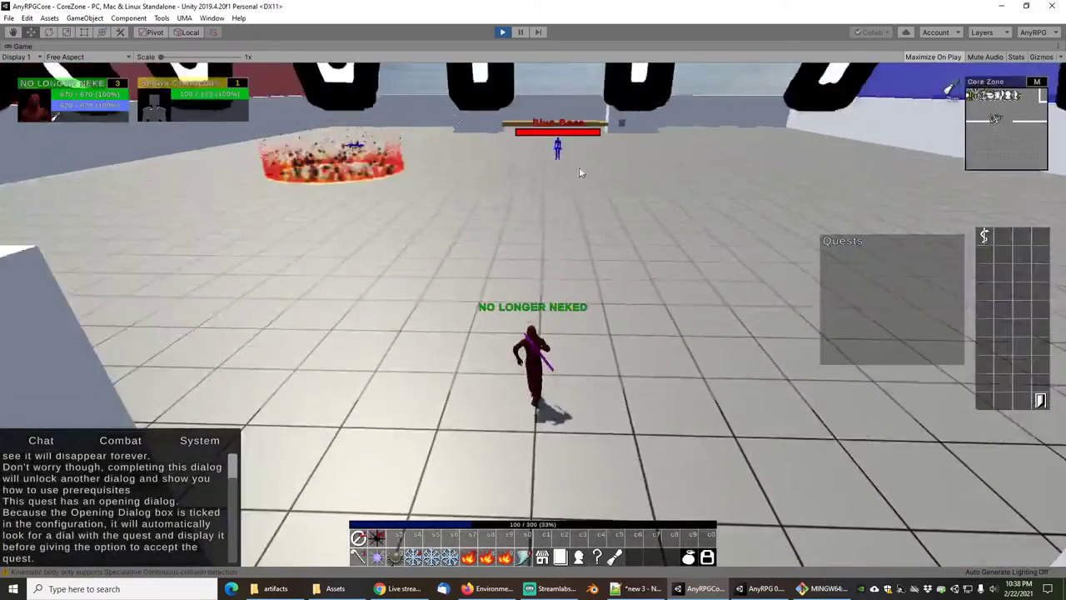
key(w)
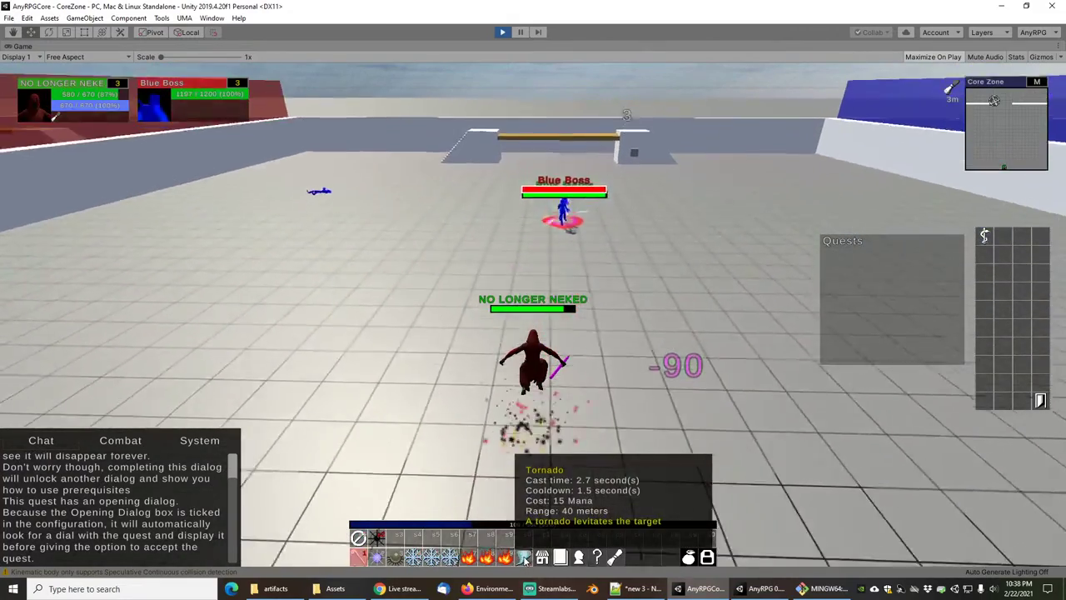
click(524, 556)
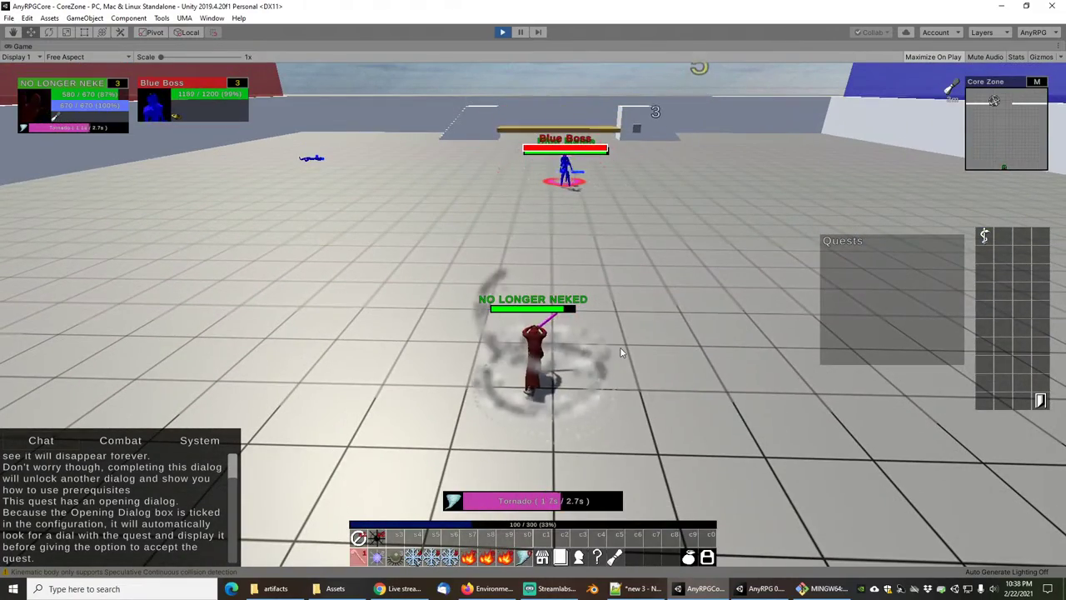
key(a)
right_drag(616, 374, 681, 366)
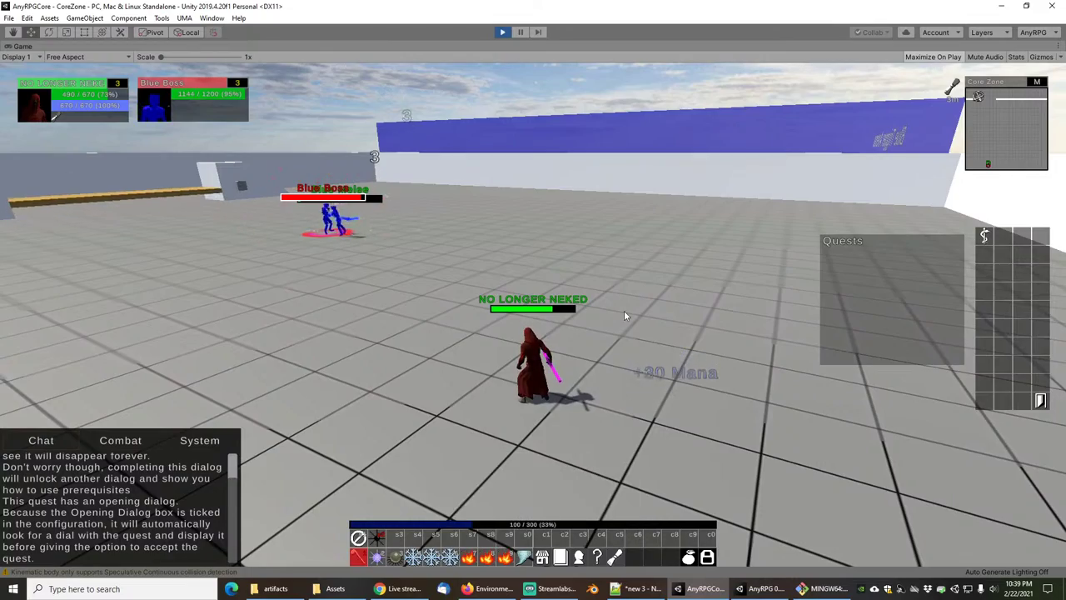
Run from the Spawn Arena along the wall to the Red Trigger Arena and activate the Red Door Switch.
drag(624, 309, 619, 331)
key(w)
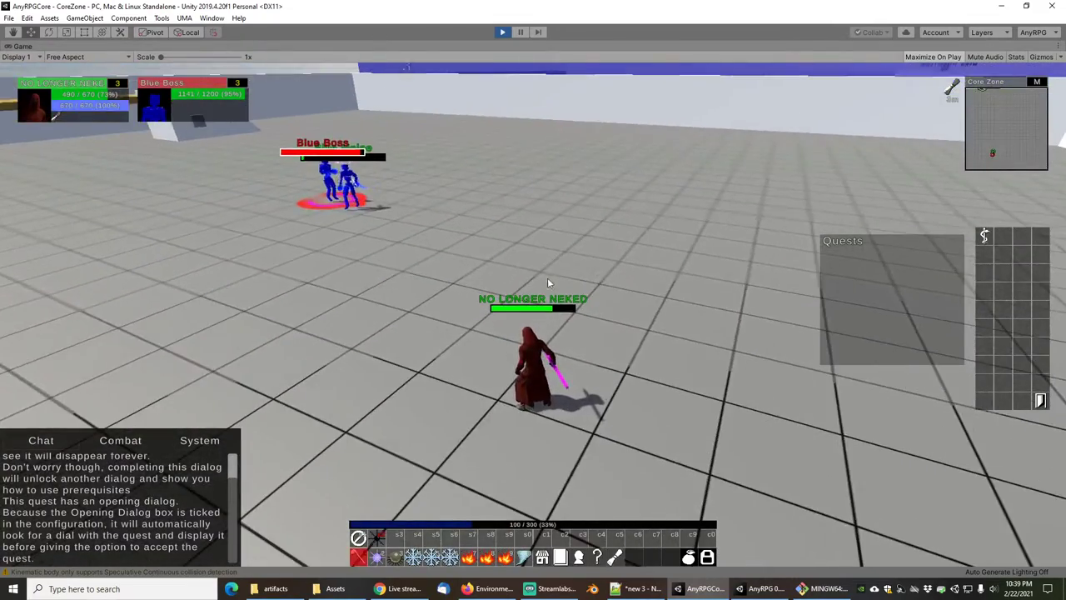
right_drag(547, 277, 325, 271)
key(w)
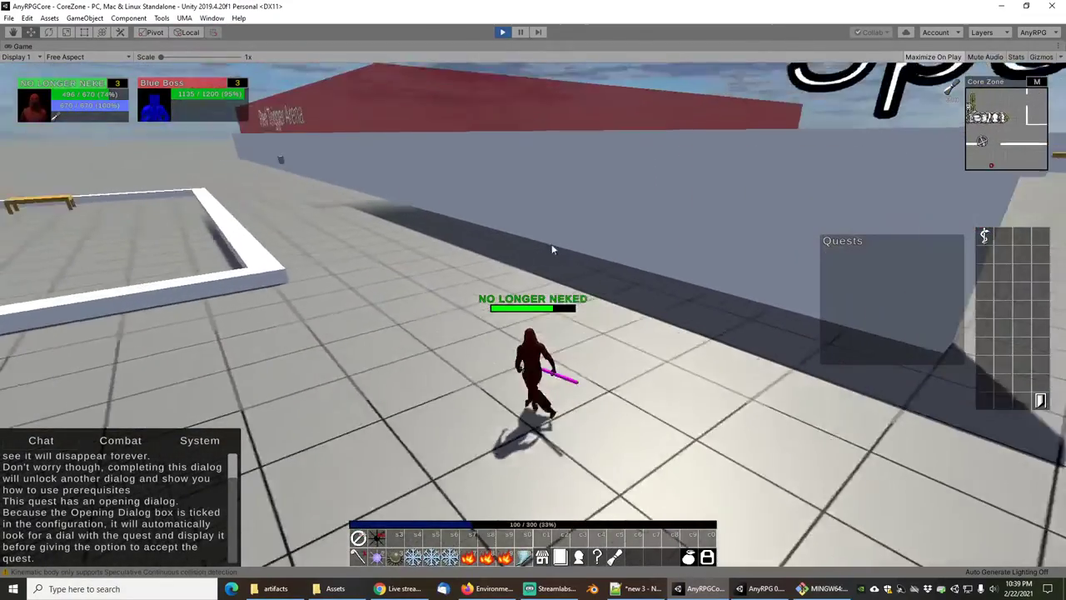
right_drag(552, 246, 534, 246)
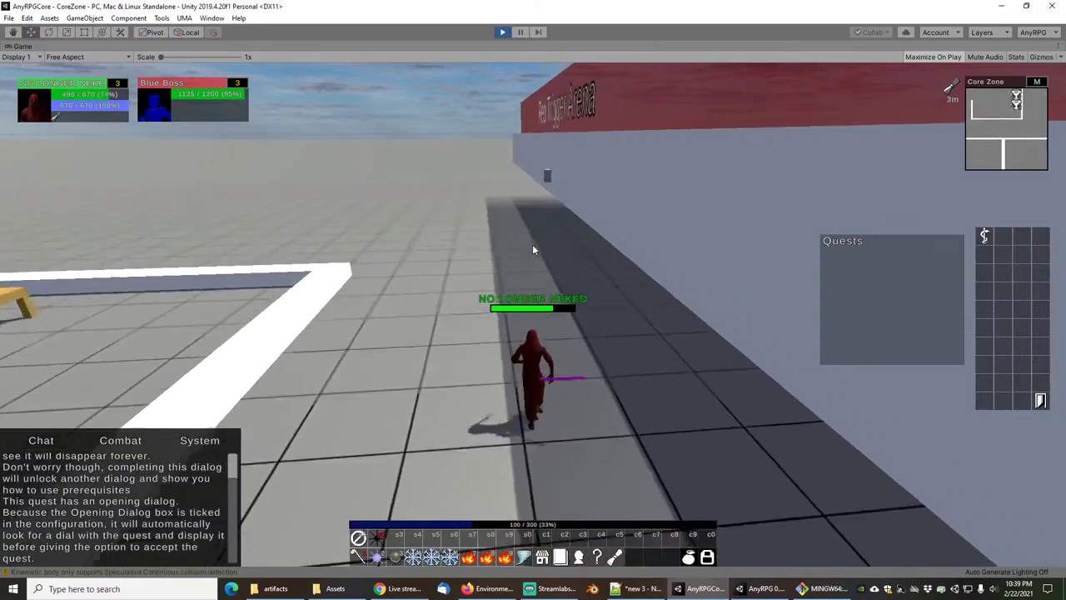
right_drag(576, 299, 635, 288)
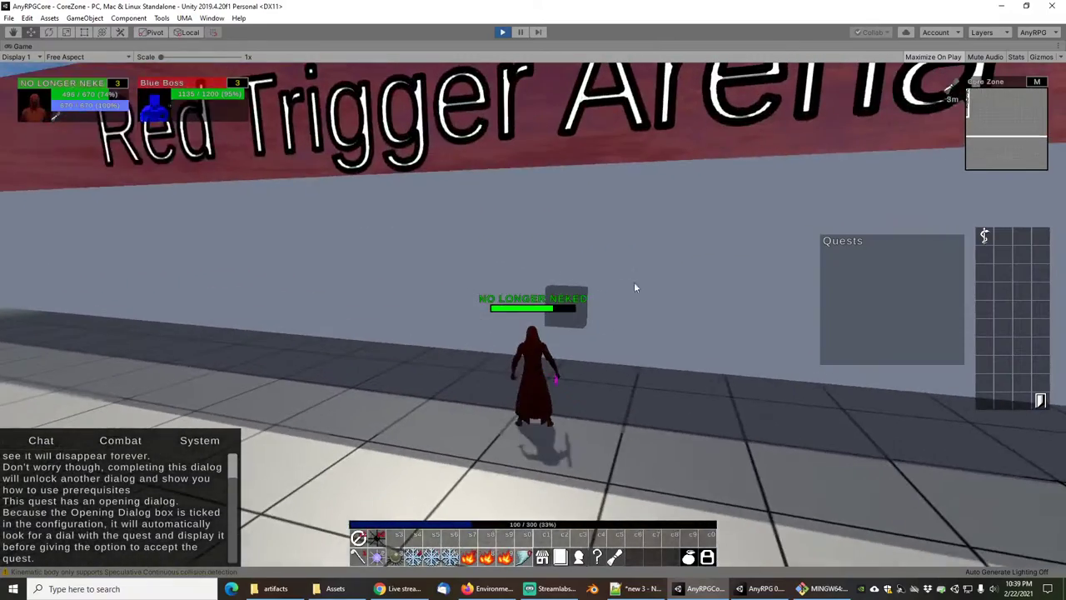
key(w)
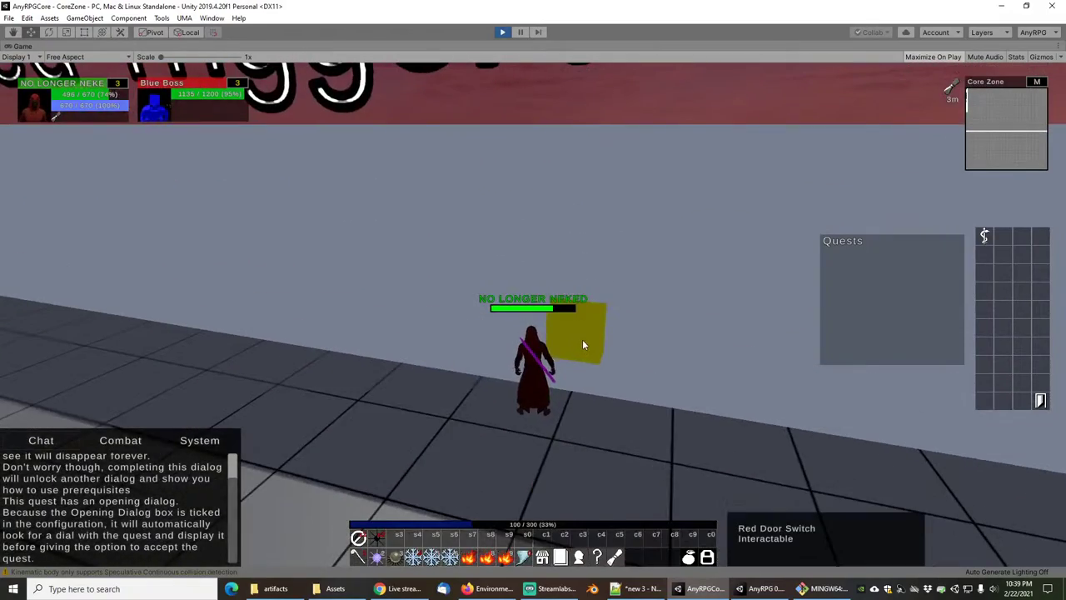
click(583, 341)
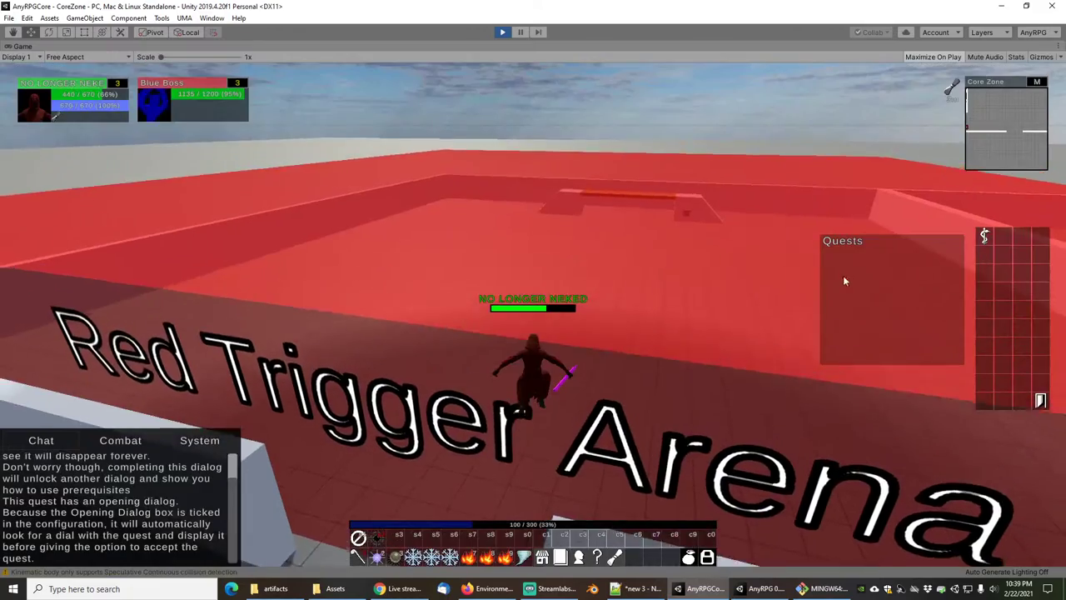
Turn to the pursuing Blue Boss outside the Red Trigger Arena and defeat it with two casts of Ice Shards.
right_drag(524, 285, 631, 288)
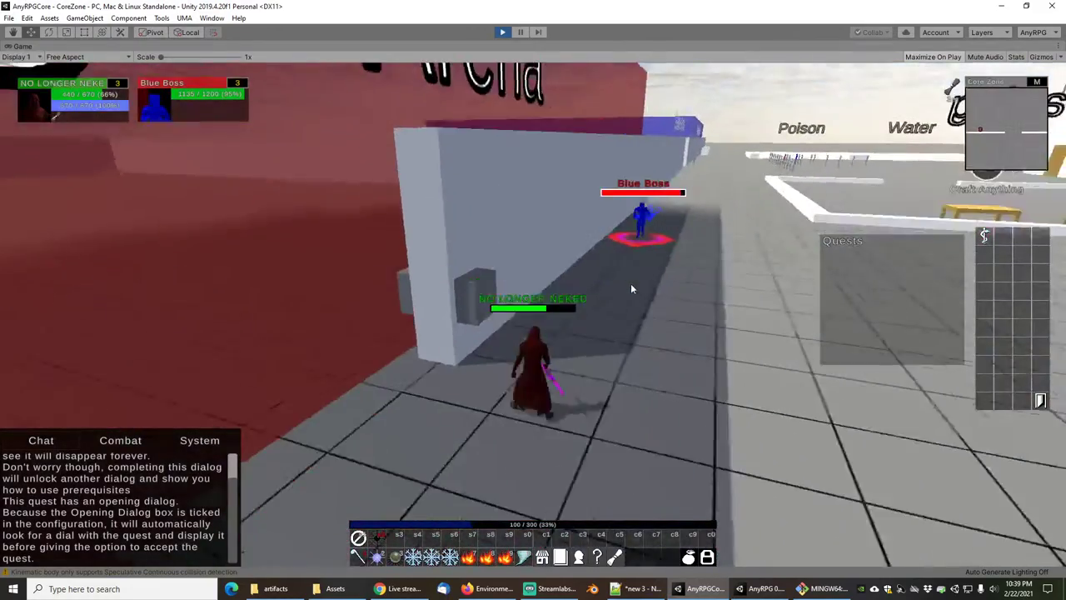
key(d)
key(w)
click(433, 557)
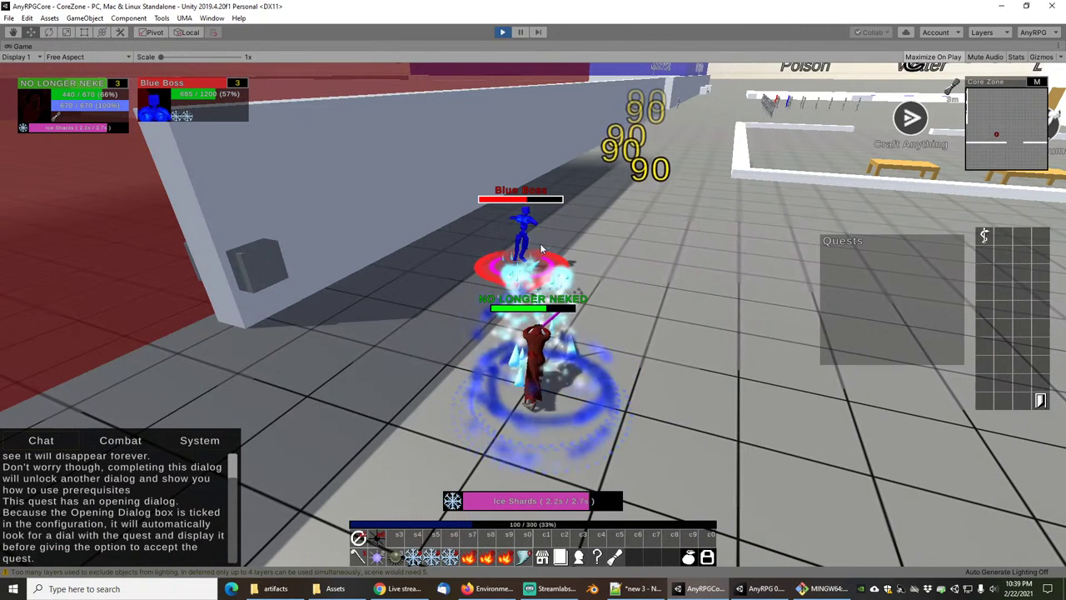
click(433, 558)
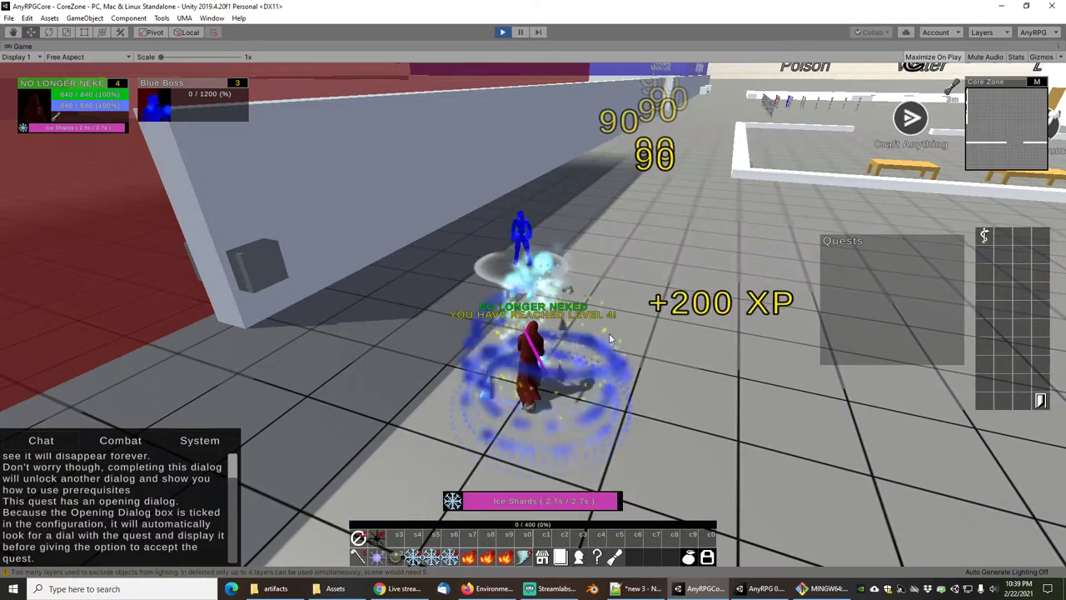
Enter the Red Trigger Arena through its open doorway and approach the arena's center.
right_drag(656, 272, 549, 275)
right_drag(688, 297, 582, 277)
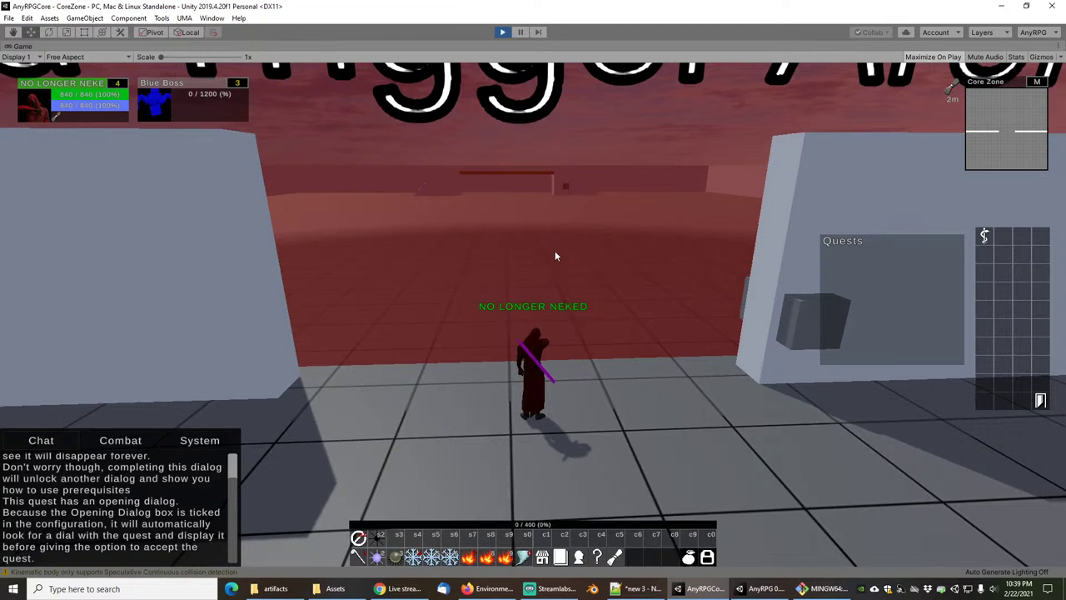
key(w)
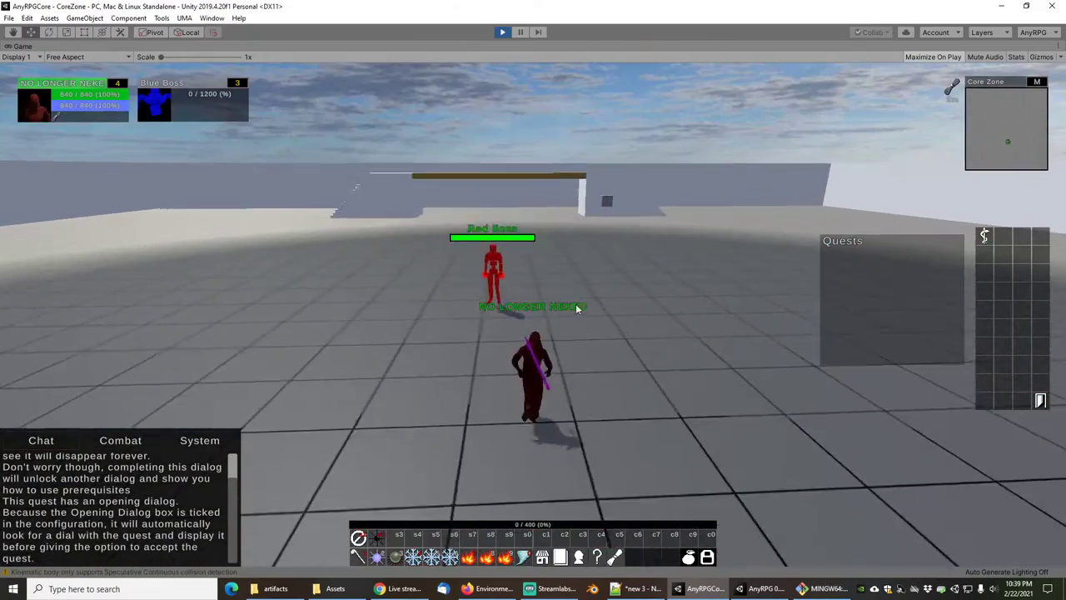
Leave the Red Trigger Arena and run past the Spawn Arena to the first movable block outside the Blue Trigger Arena.
right_drag(606, 284, 371, 285)
key(w)
key(w)
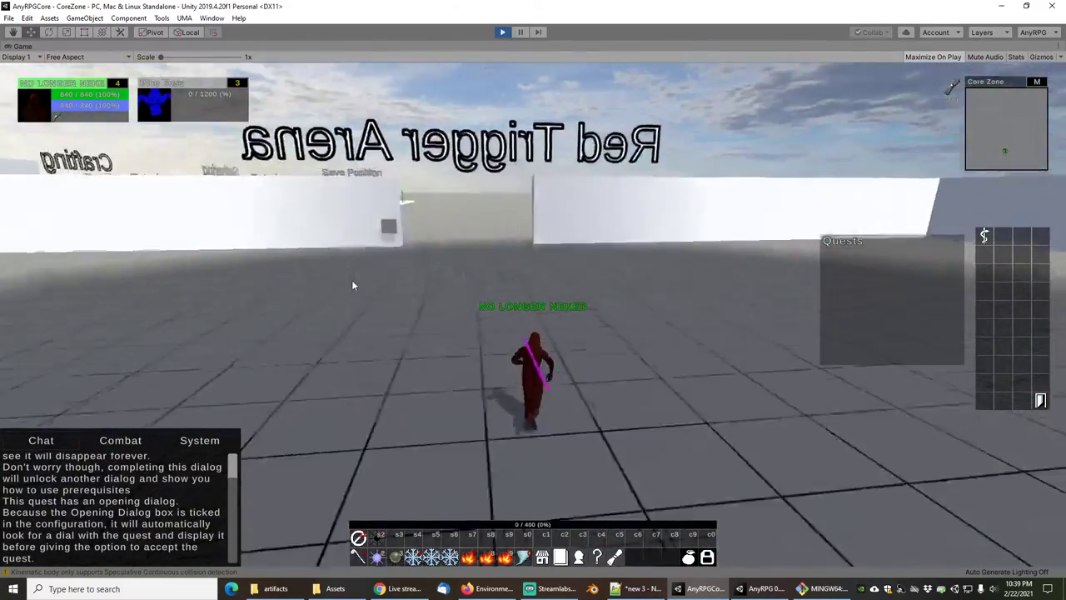
key(w)
right_drag(536, 285, 468, 279)
key(w)
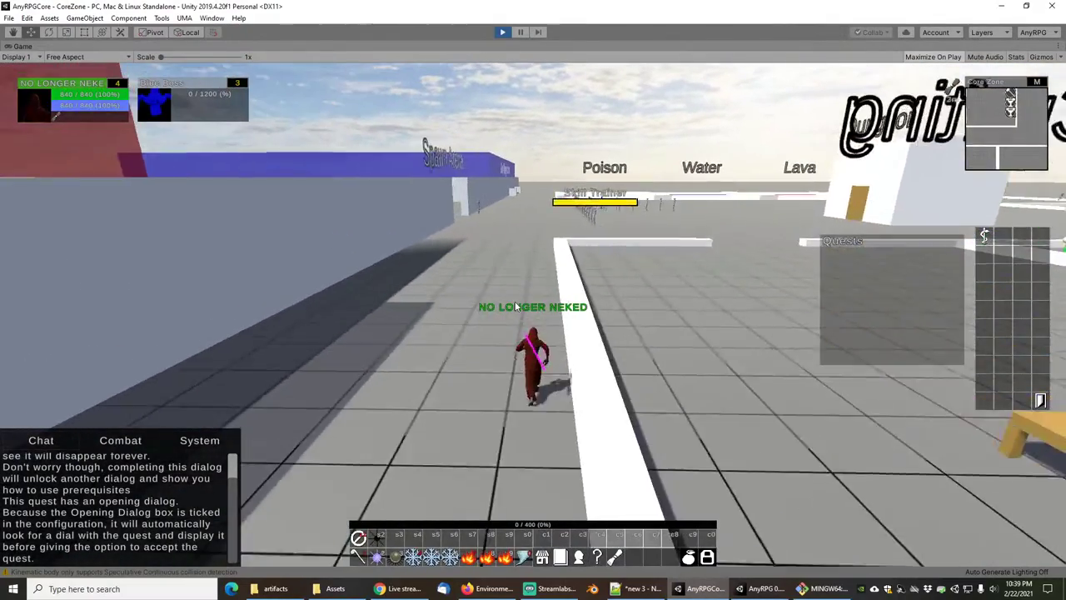
key(a)
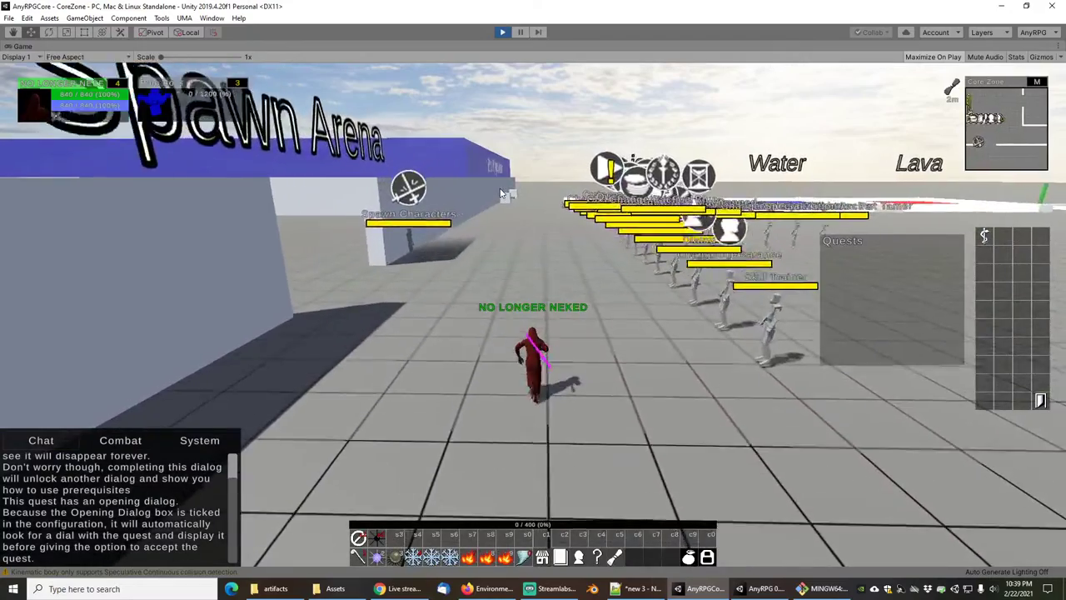
key(w)
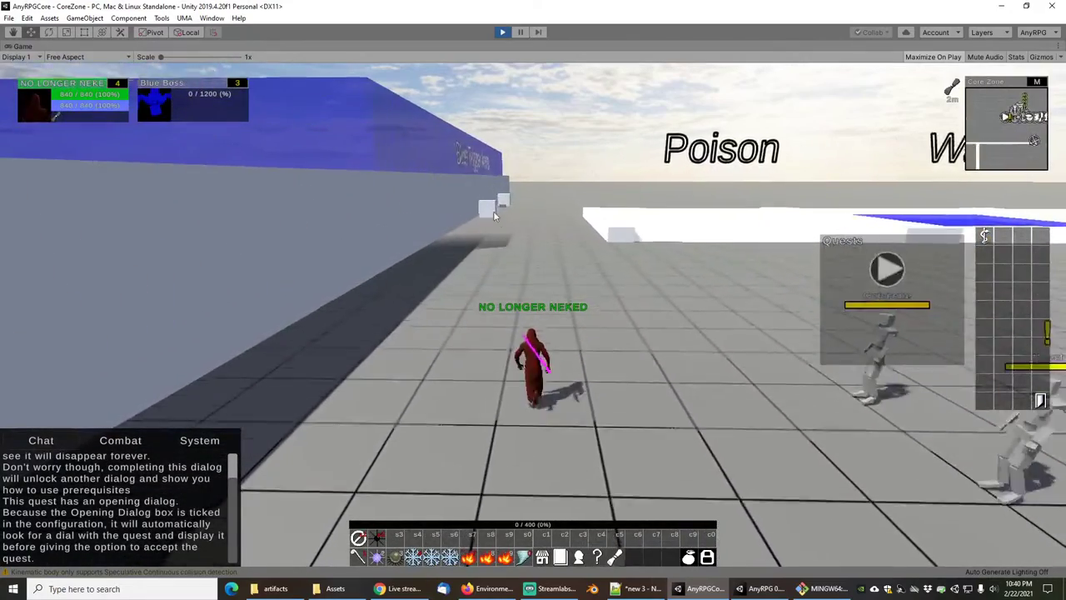
right_drag(566, 276, 564, 290)
key(w)
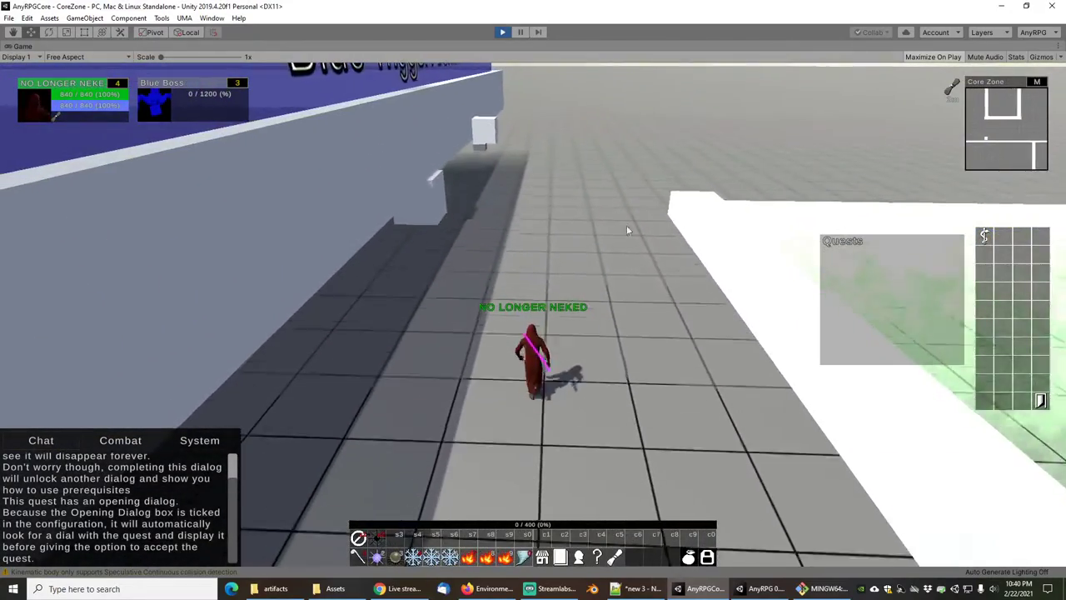
right_drag(626, 226, 630, 269)
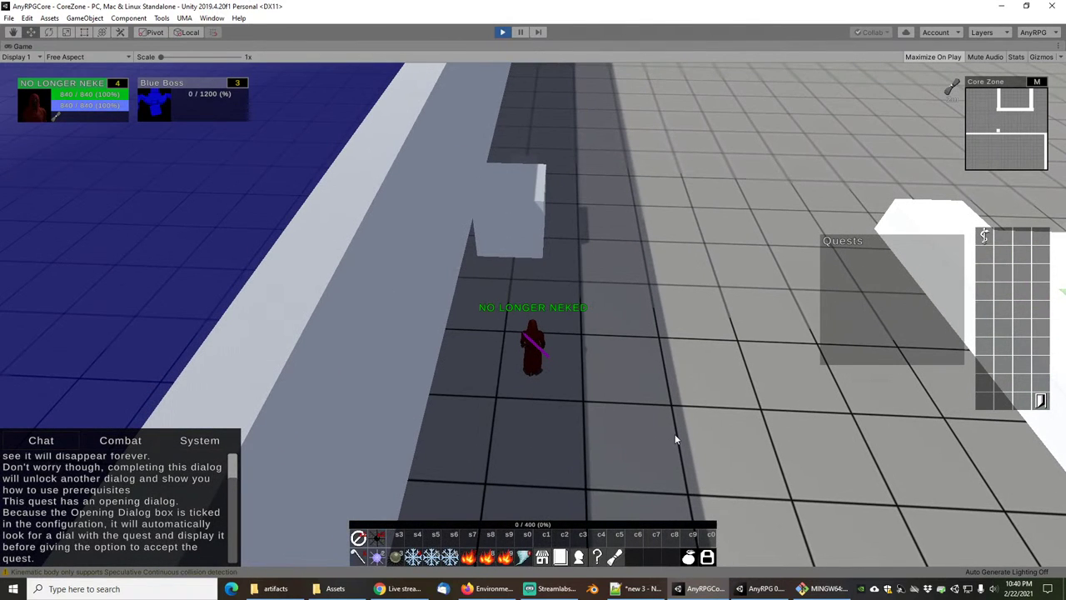
Switch to walking, push the first block along the Blue Trigger Arena wall onto Pressure Switch 1, and resume running.
key(KP_Divide)
key(w)
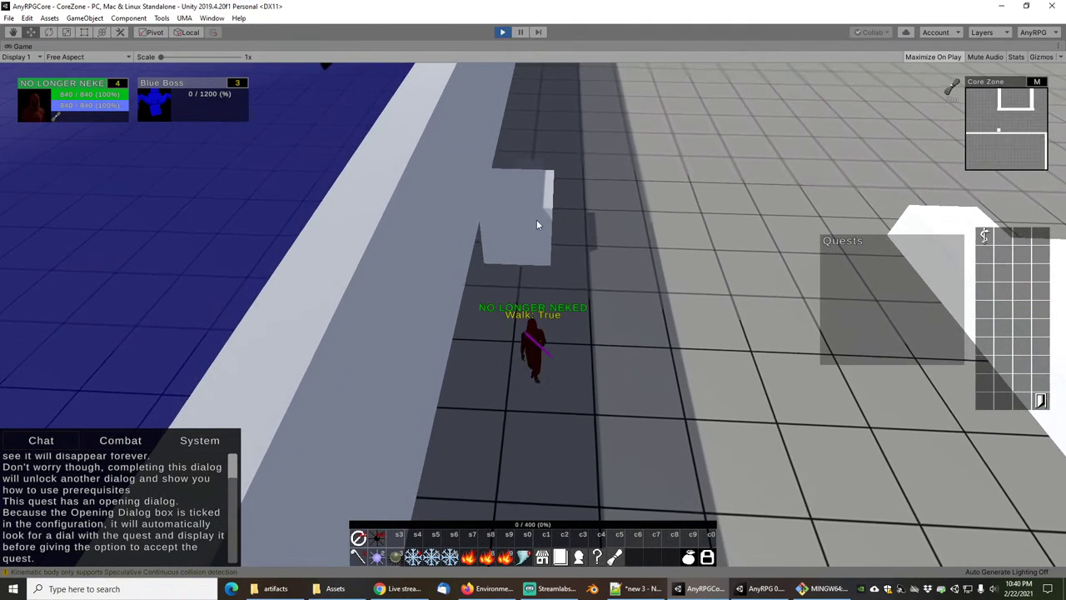
key(w)
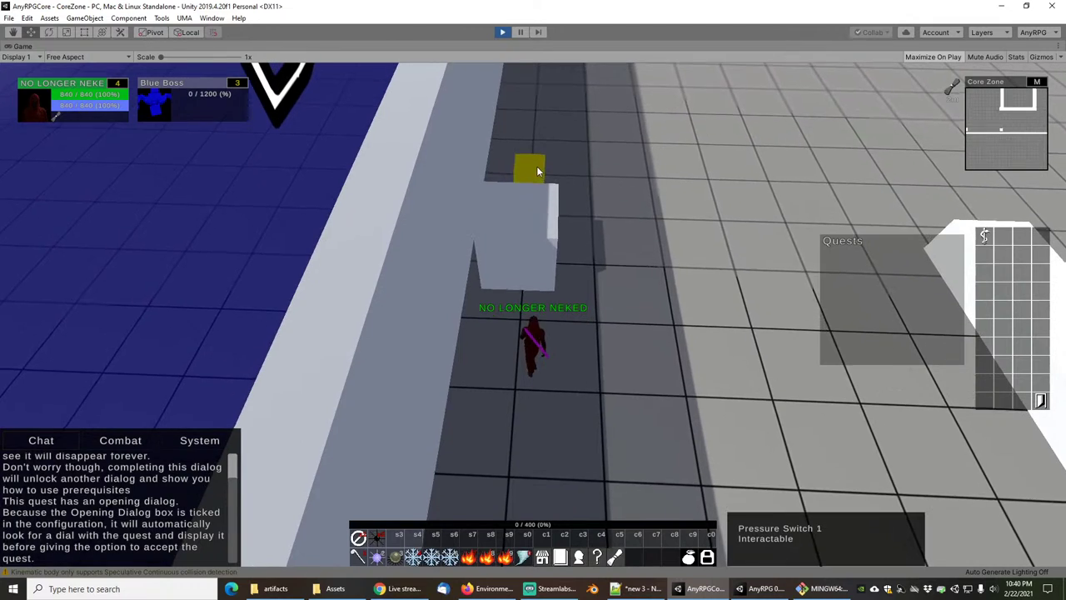
key(w)
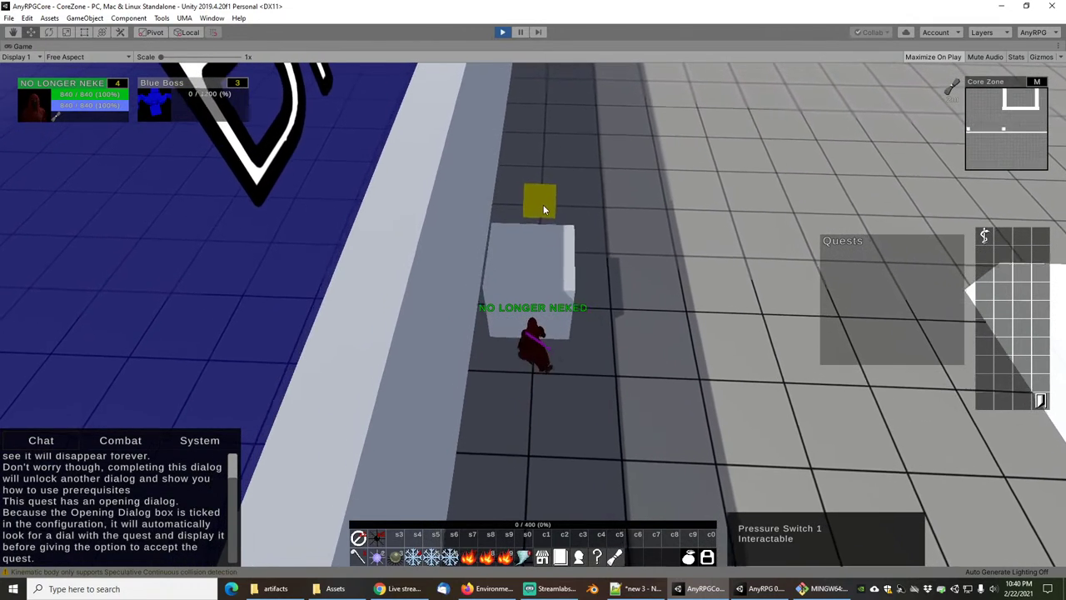
key(w)
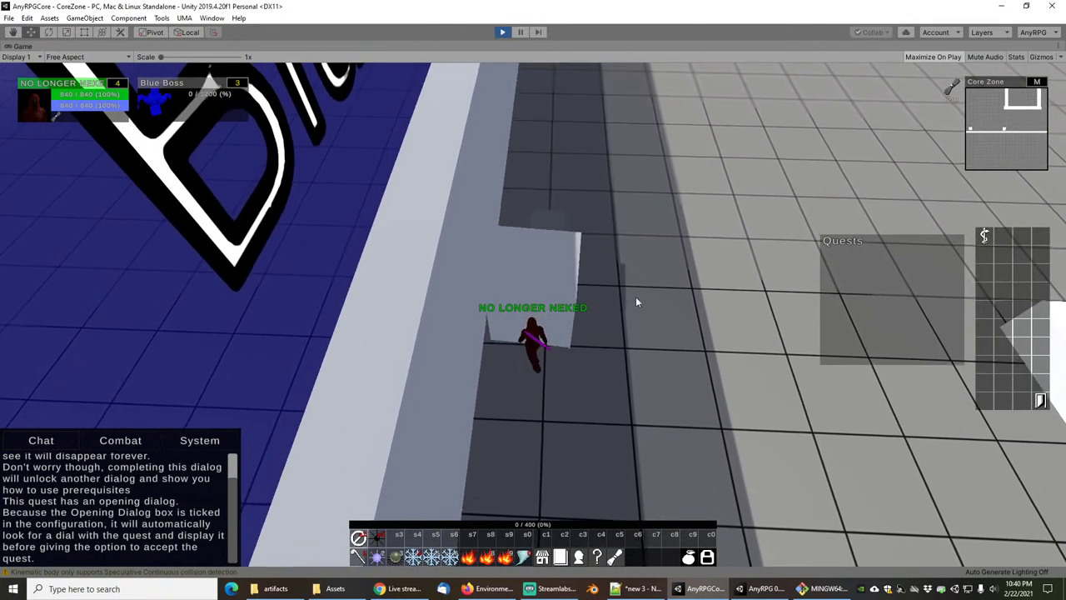
key(w)
right_drag(635, 298, 646, 359)
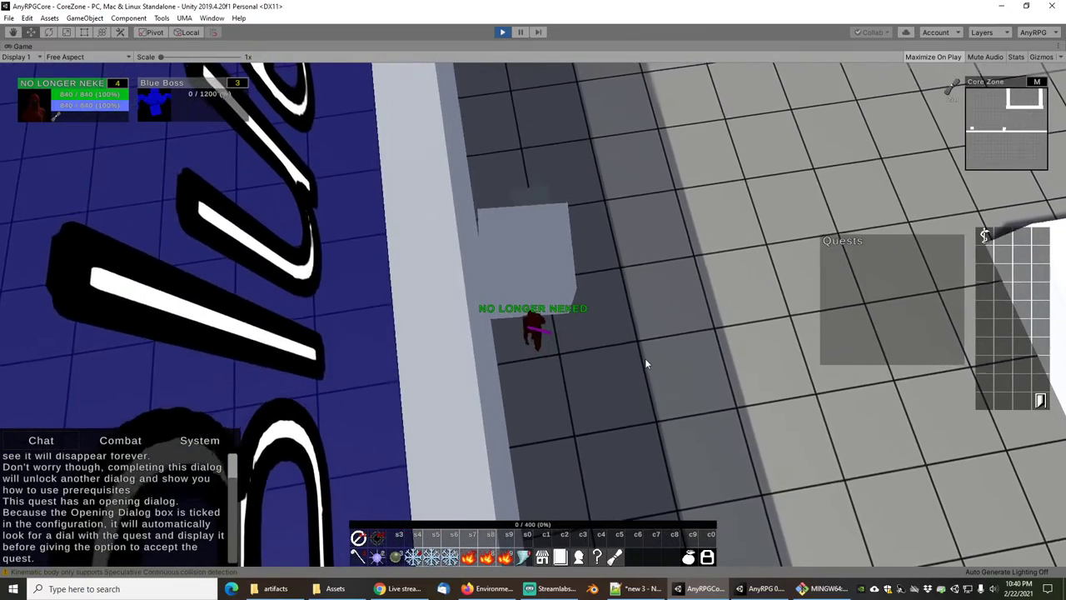
key(w)
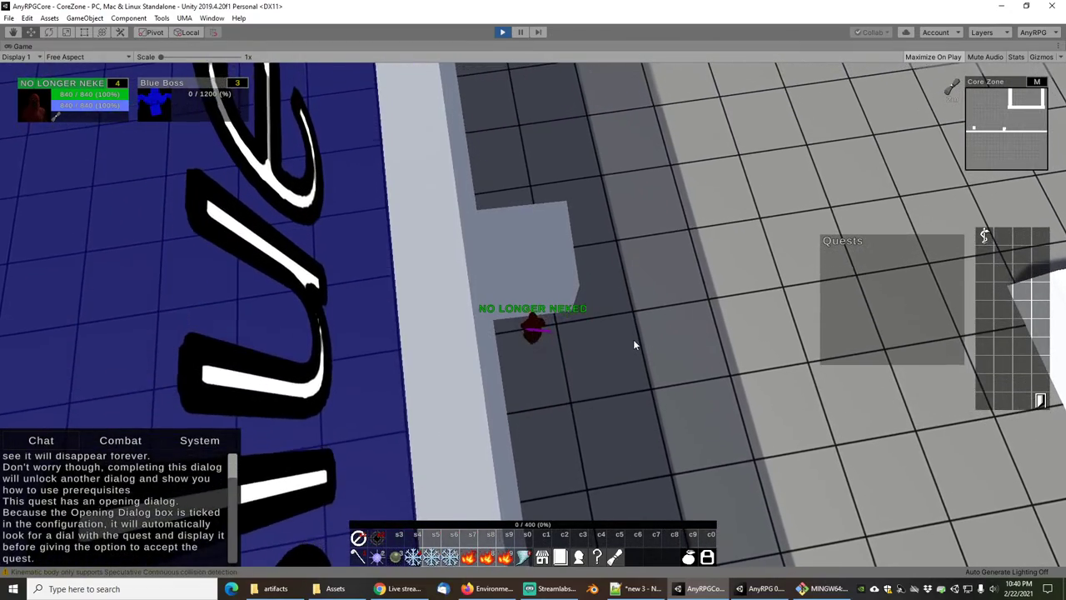
key(d)
key(KP_Divide)
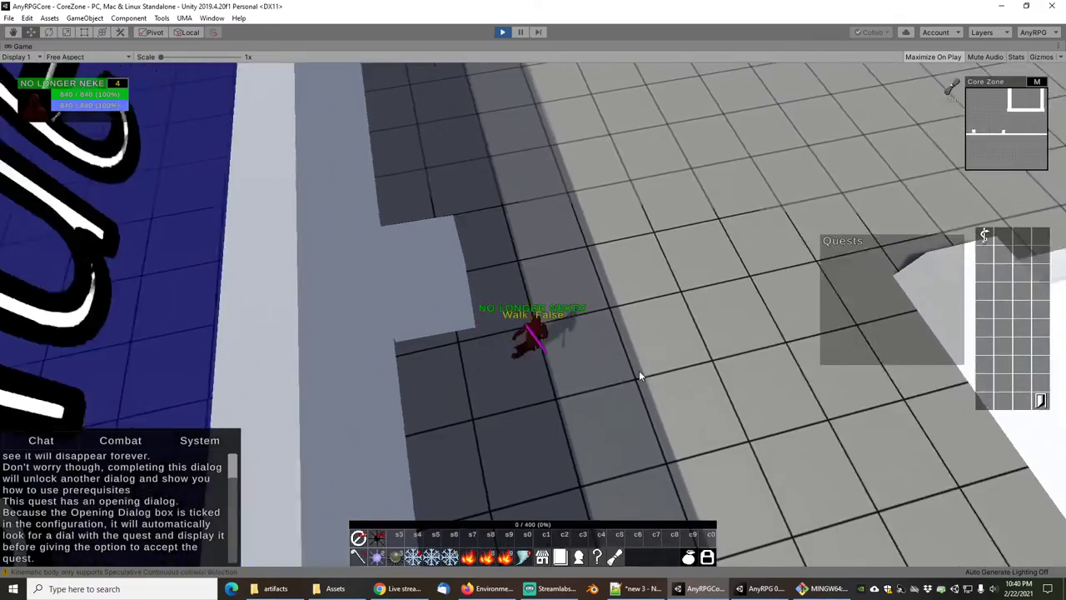
Run along the Blue Trigger Arena wall to the far side of the second movable block.
key(d)
drag(662, 254, 437, 234)
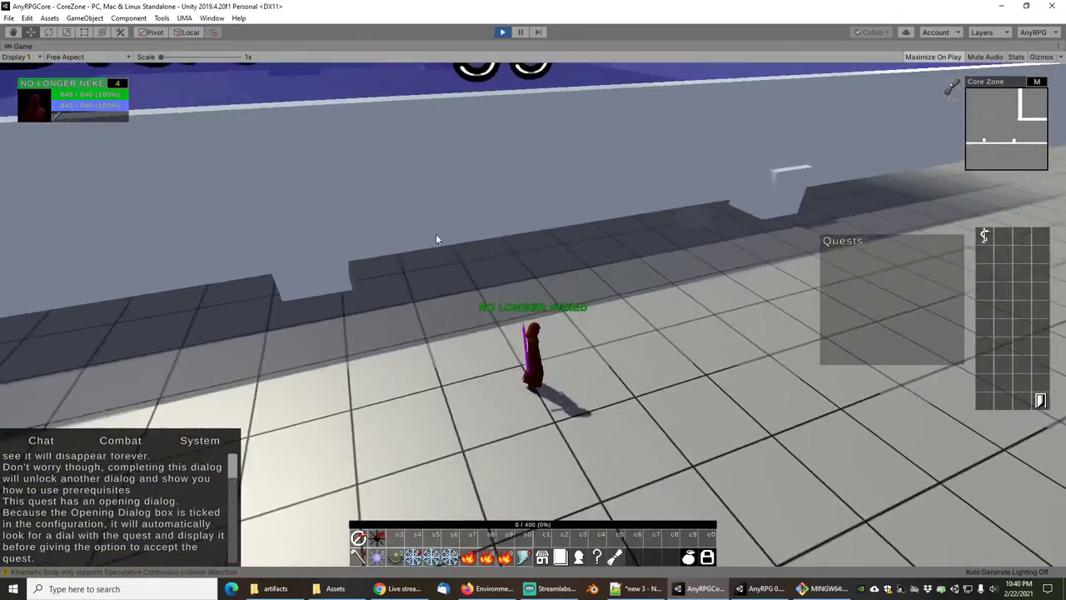
key(d)
right_drag(436, 235, 322, 249)
key(w)
key(w)
Switch to walking and push the second block along the wall onto Pressure Switch 2.
key(KP_Divide)
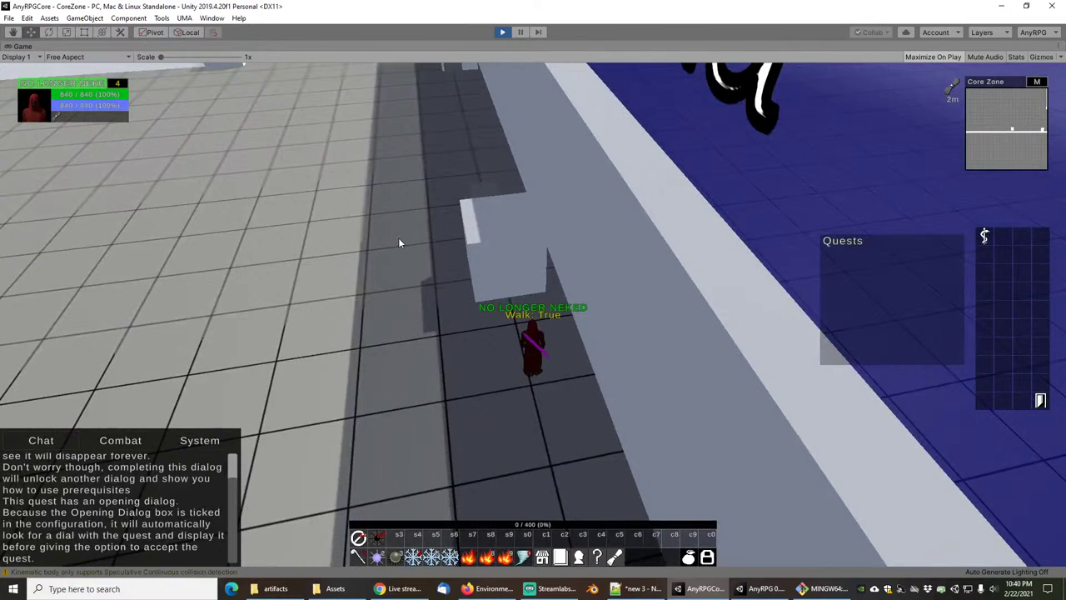
right_drag(696, 140, 583, 262)
key(w)
key(w)
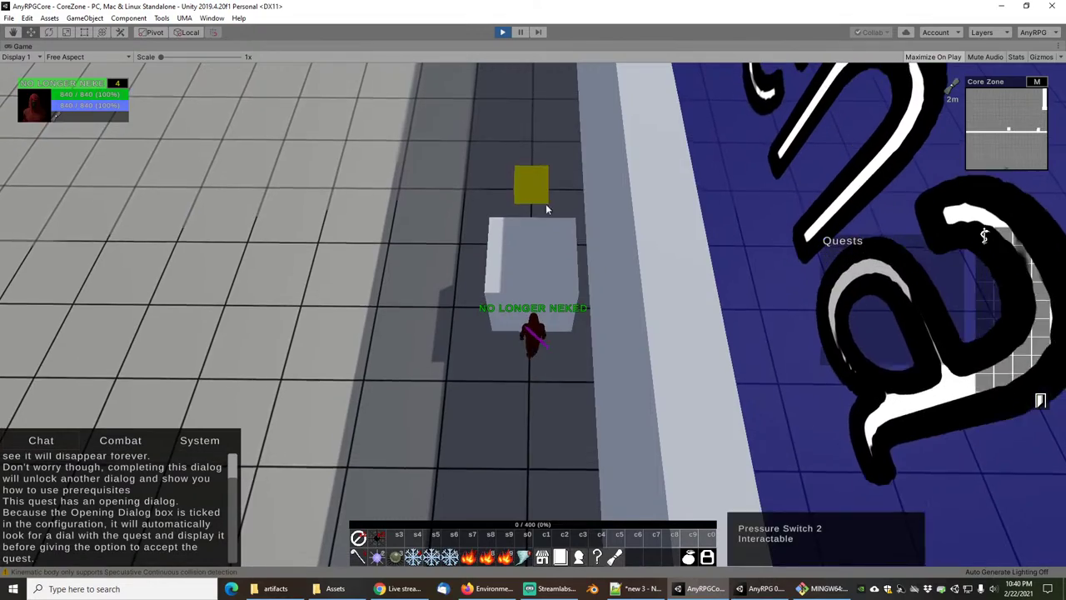
right_drag(554, 215, 708, 263)
drag(708, 264, 754, 233)
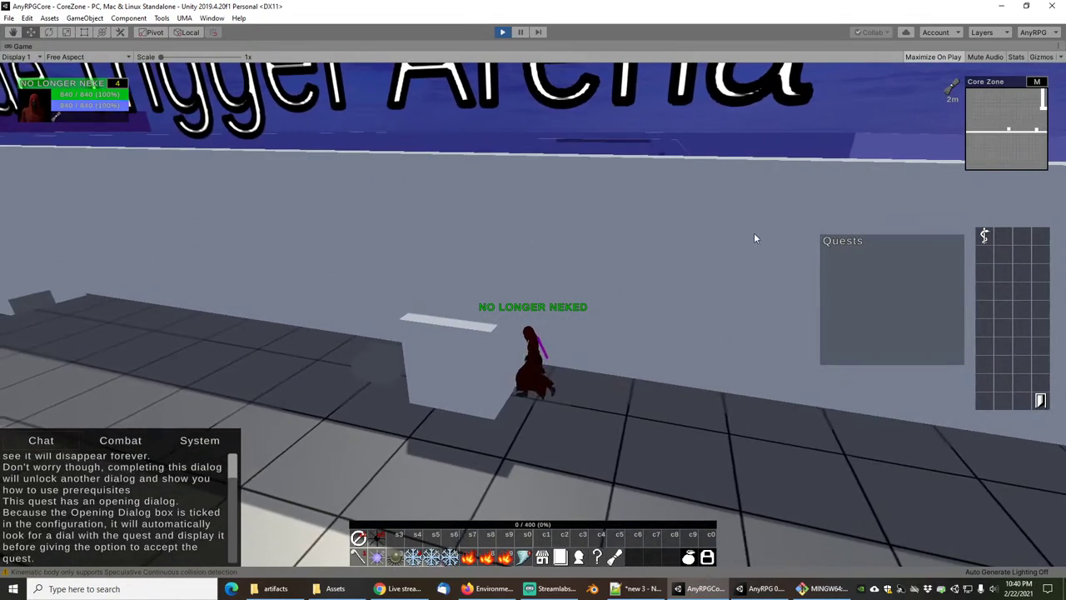
key(w)
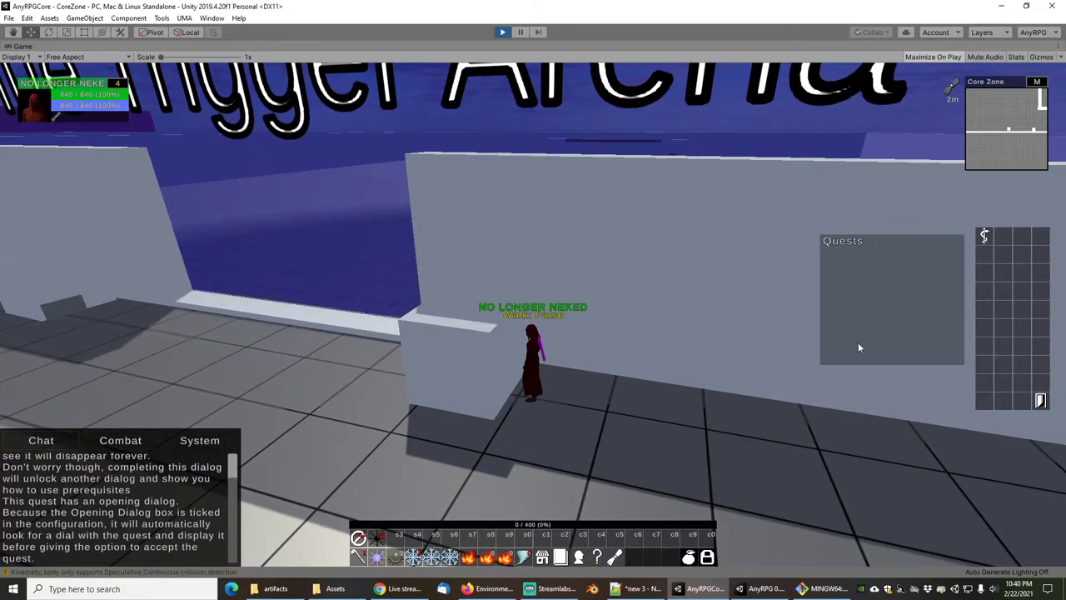
Enter the Blue Trigger Arena and cast Ring Of Fire around Blue Boss from a distance.
key(s)
key(w)
right_drag(622, 259, 640, 259)
key(w)
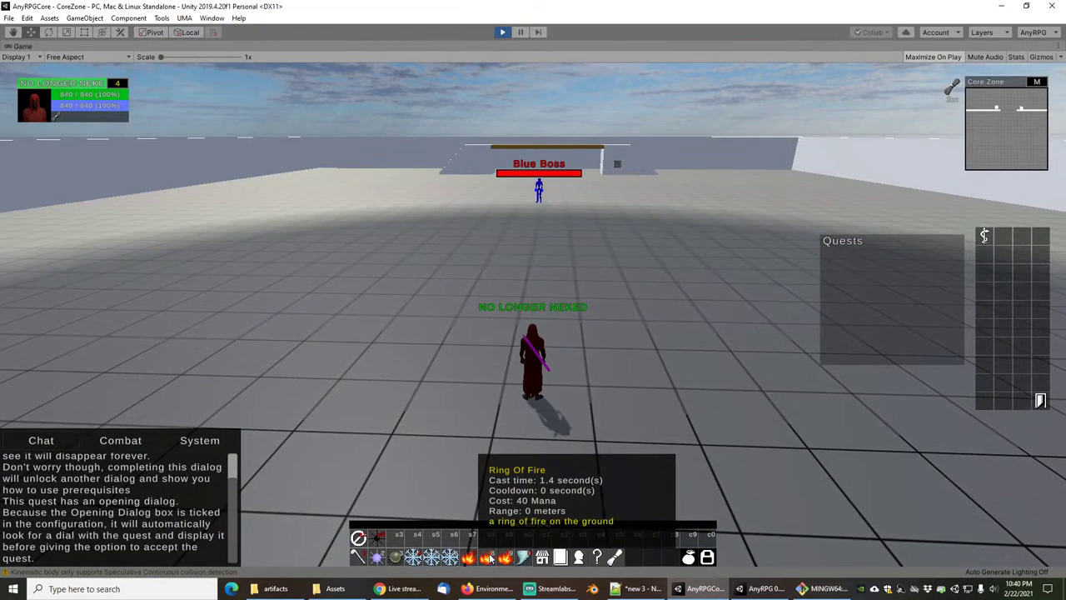
key(8)
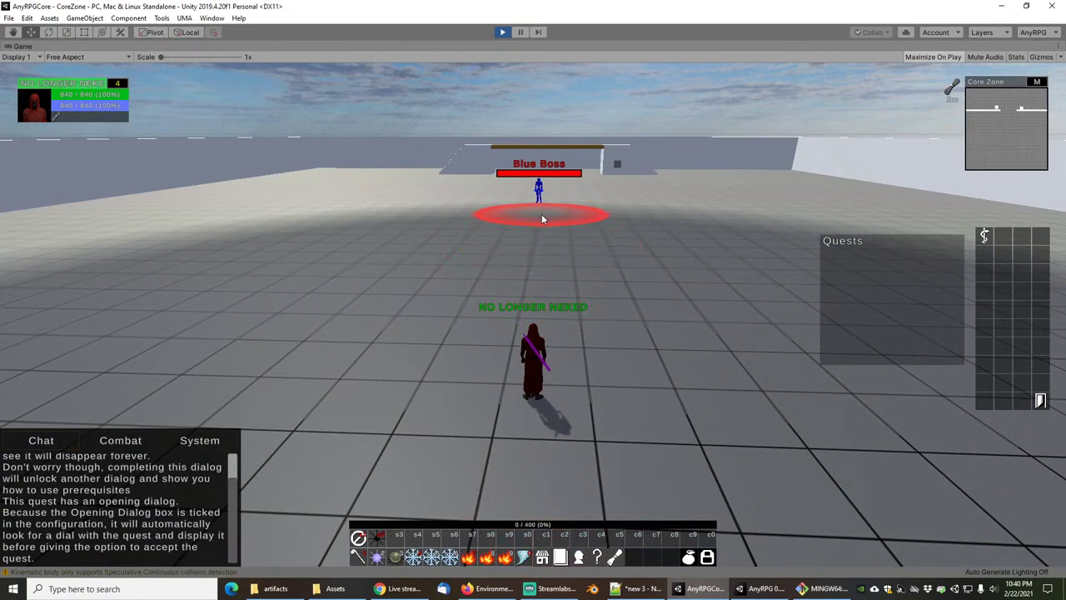
click(542, 218)
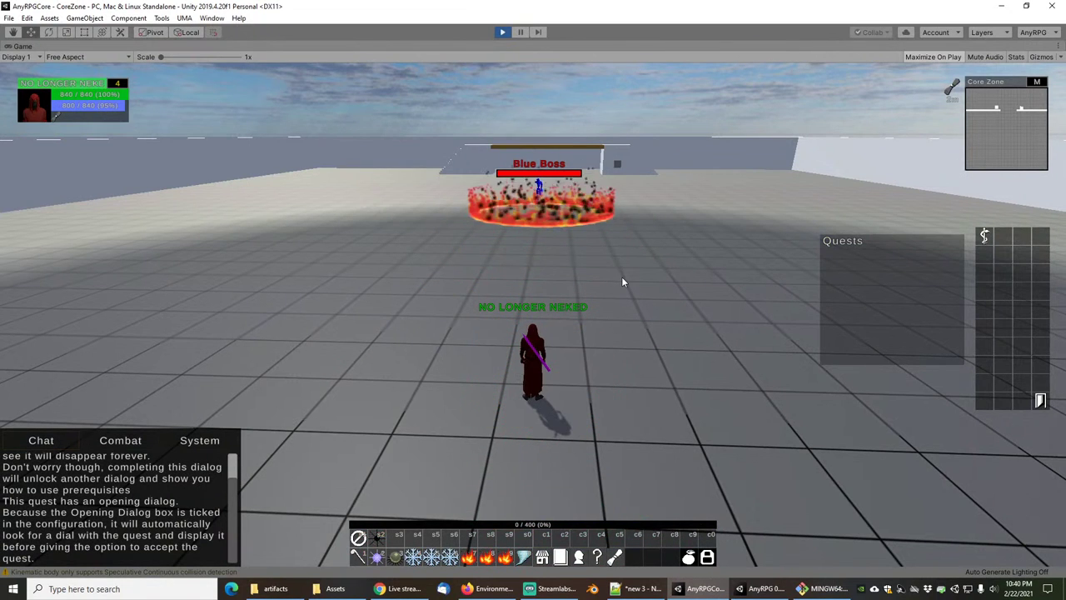
Run toward Blue Boss in the Blue Trigger Arena to draw it into the fight.
key(w)
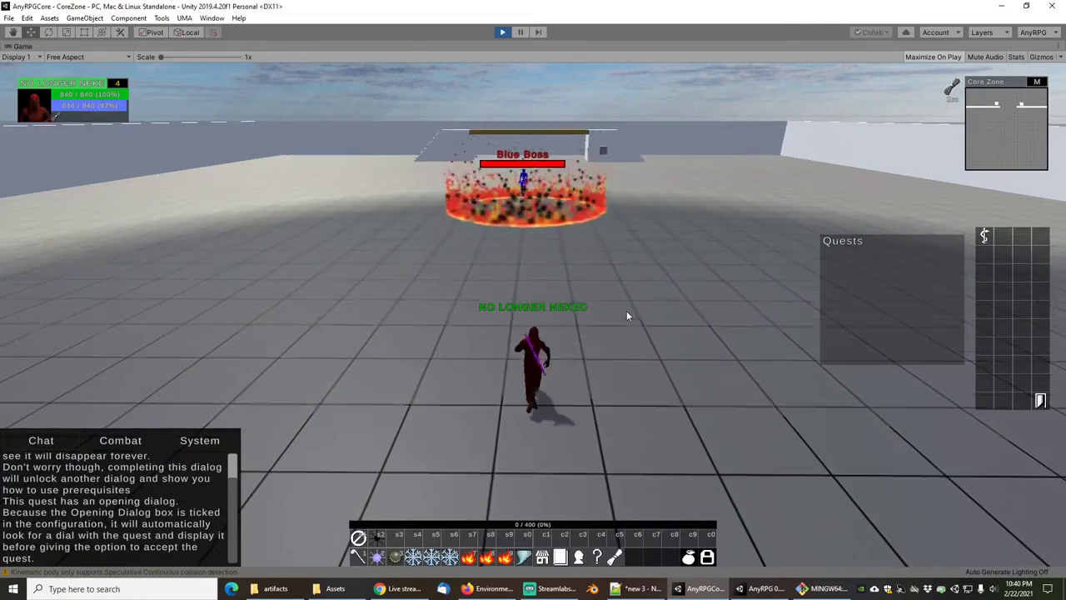
key(d)
mouse_move(626, 311)
right_down()
mouse_move(634, 320)
mouse_move(621, 321)
mouse_move(644, 322)
right_up()
key(a)
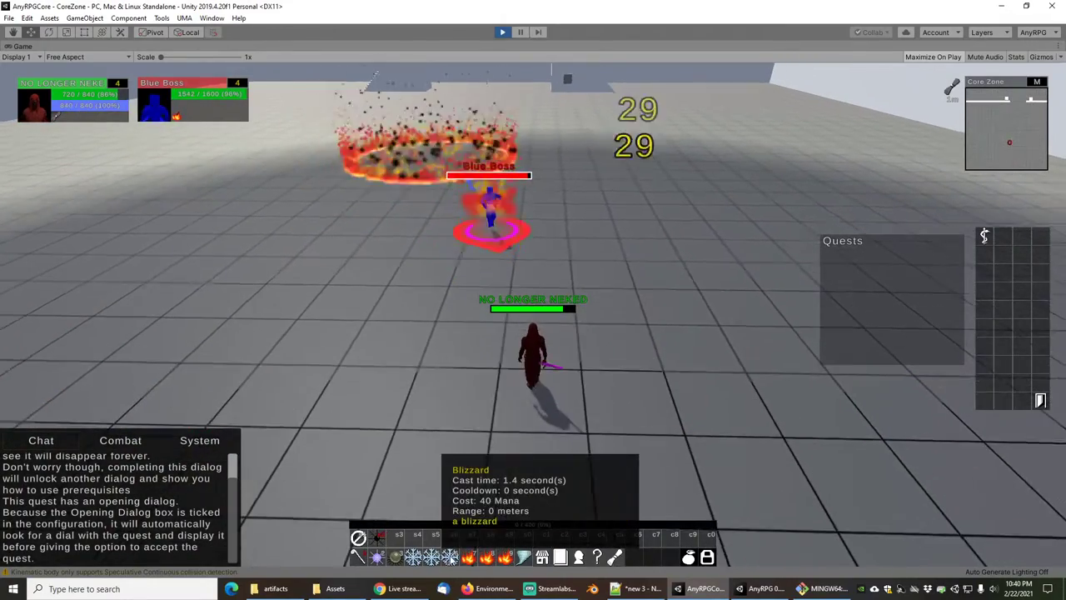
Circle around Blue Boss and defeat it with Ice Shards.
key(a)
right_drag(574, 268, 664, 258)
key(a)
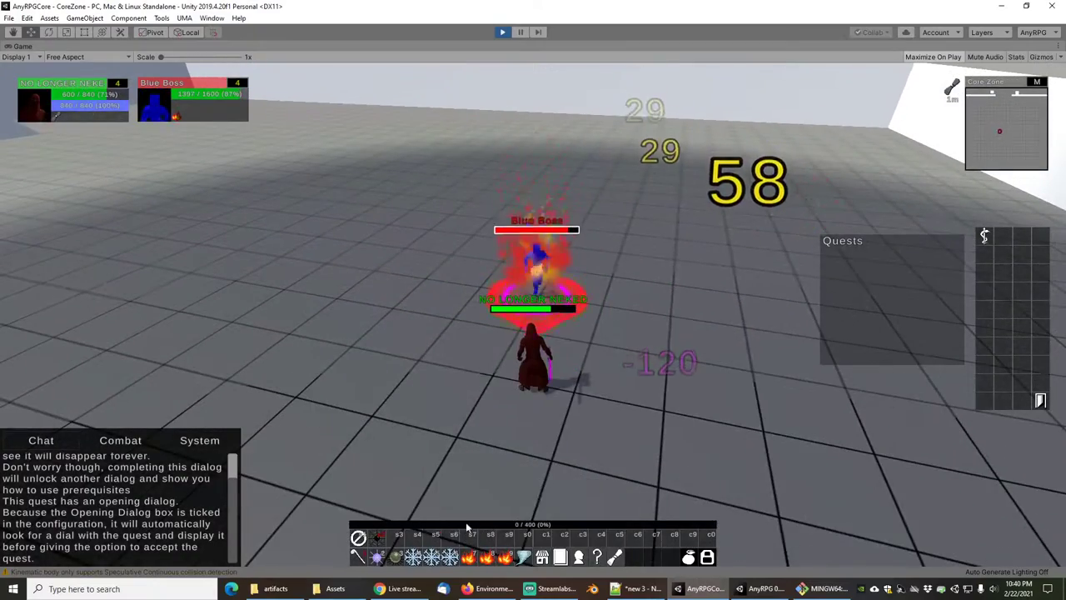
click(431, 560)
right_drag(633, 406, 705, 415)
key(5)
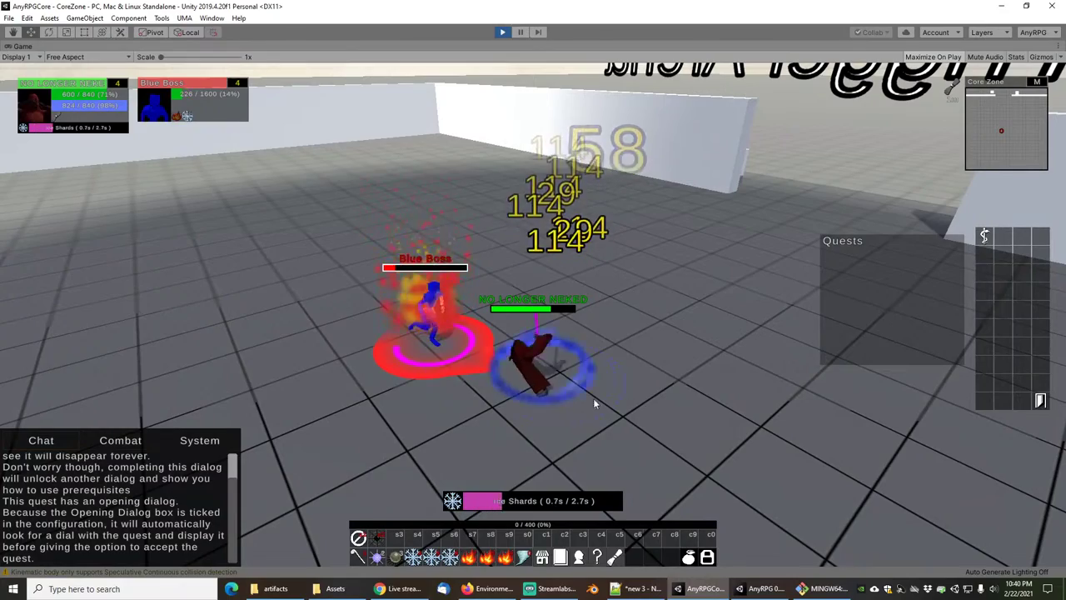
Leave the Blue Trigger Arena and run to the Spawn Characters figure at the Spawn Arena entrance.
key(w)
right_drag(632, 300, 672, 288)
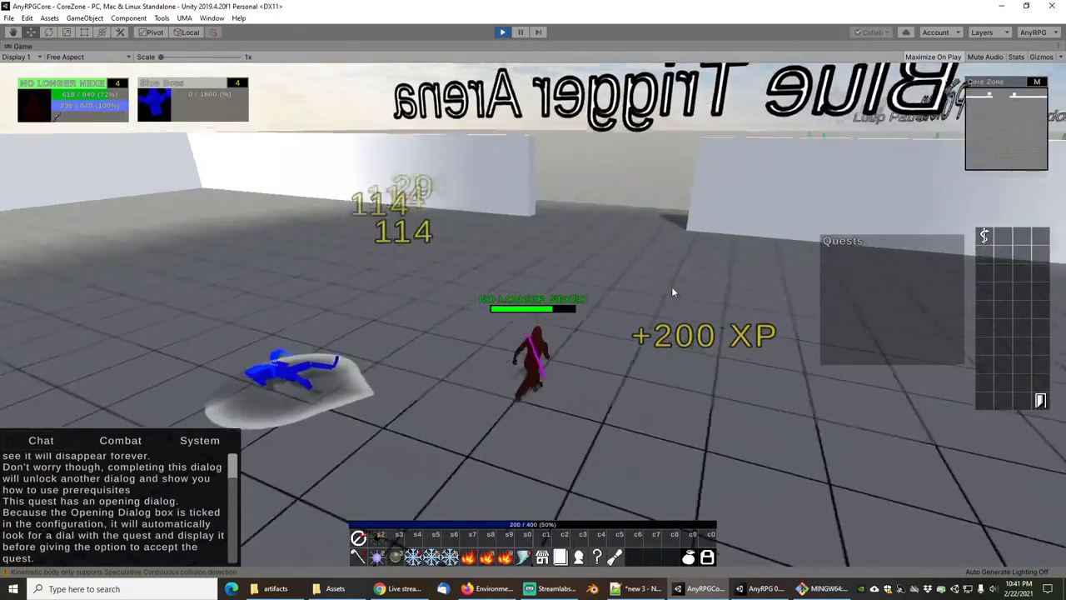
right_drag(551, 239, 958, 263)
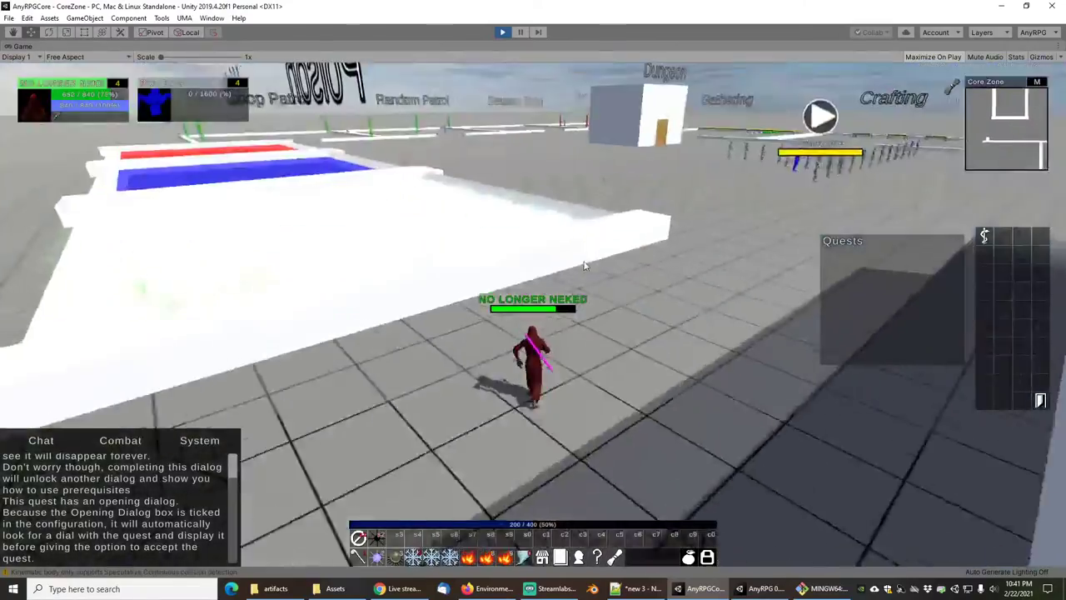
right_drag(587, 260, 413, 279)
key(w)
right_drag(656, 200, 572, 215)
key(w)
Spawn a Blue Melee character through the Spawn Characters figure.
right_click(430, 265)
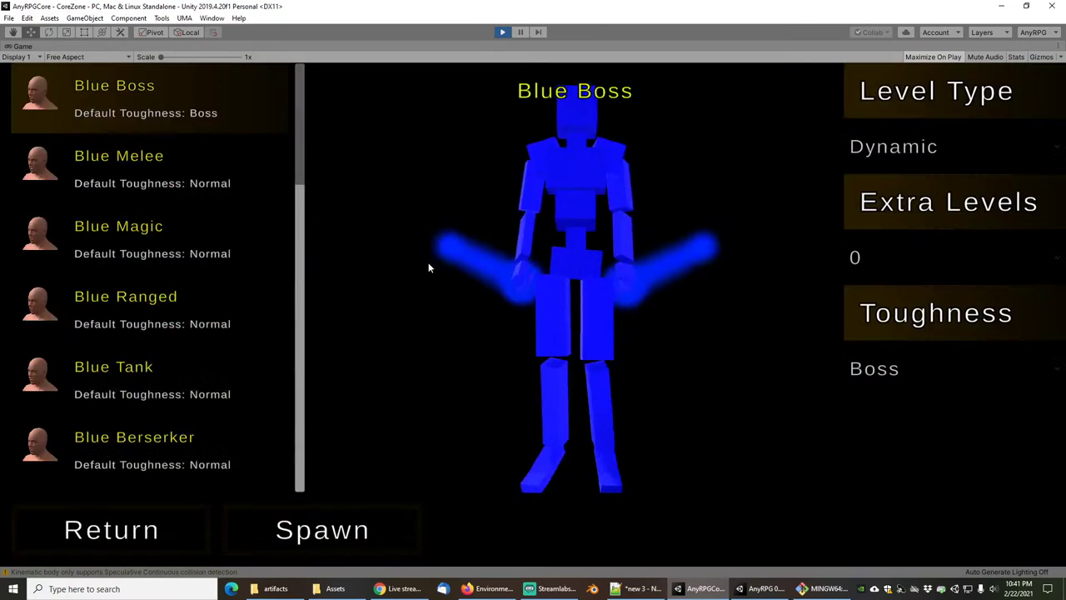
click(124, 159)
click(350, 541)
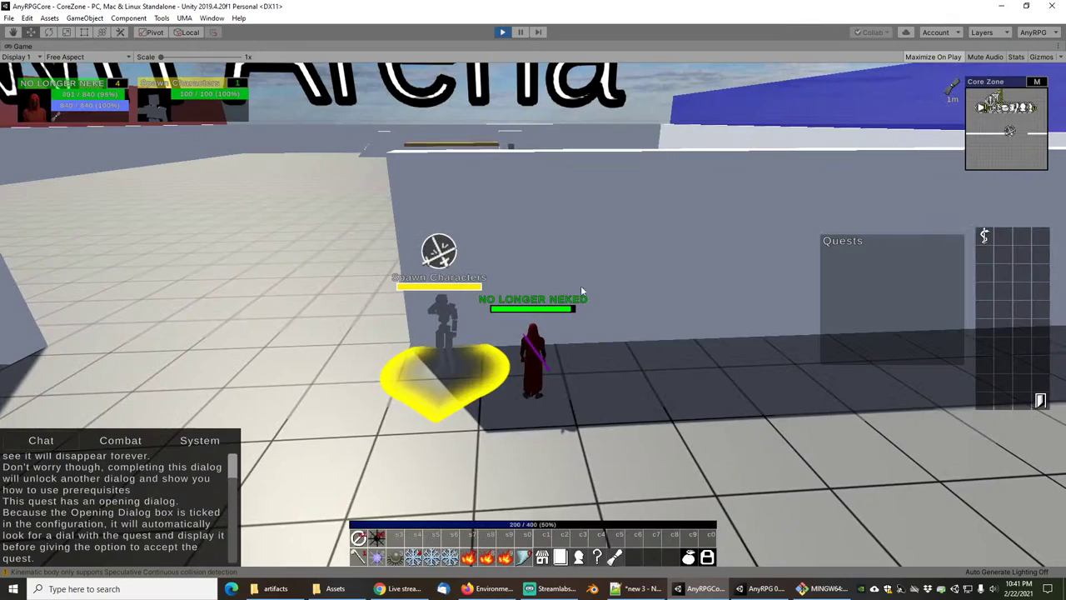
Run into the Spawn Arena, get onto the raised tan bridge and face Blue Melee at its white end block.
key(w)
right_drag(582, 290, 885, 305)
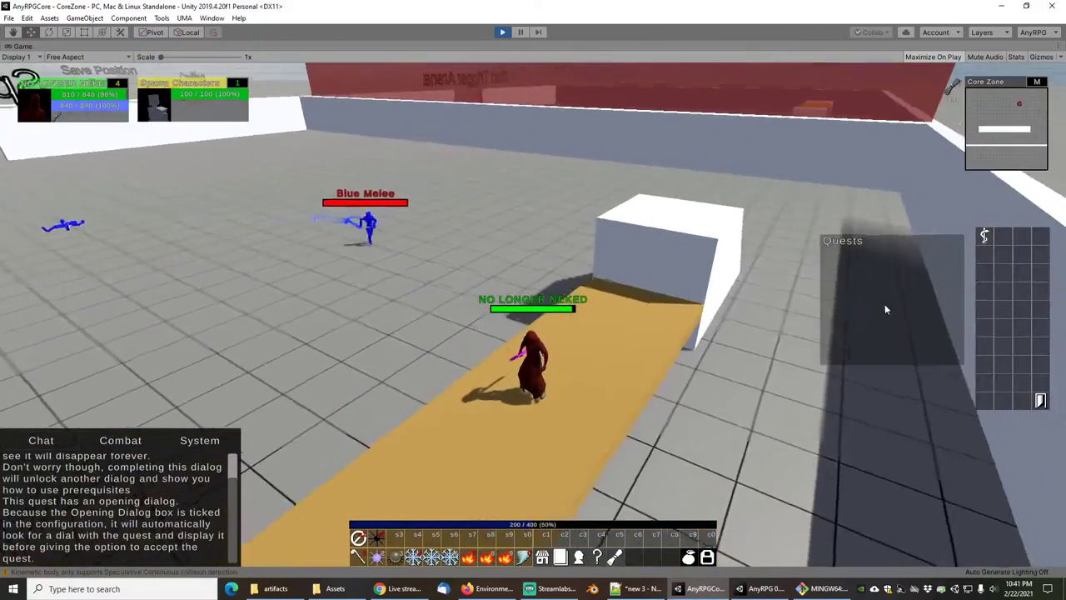
right_drag(620, 308, 643, 308)
key(d)
key(w)
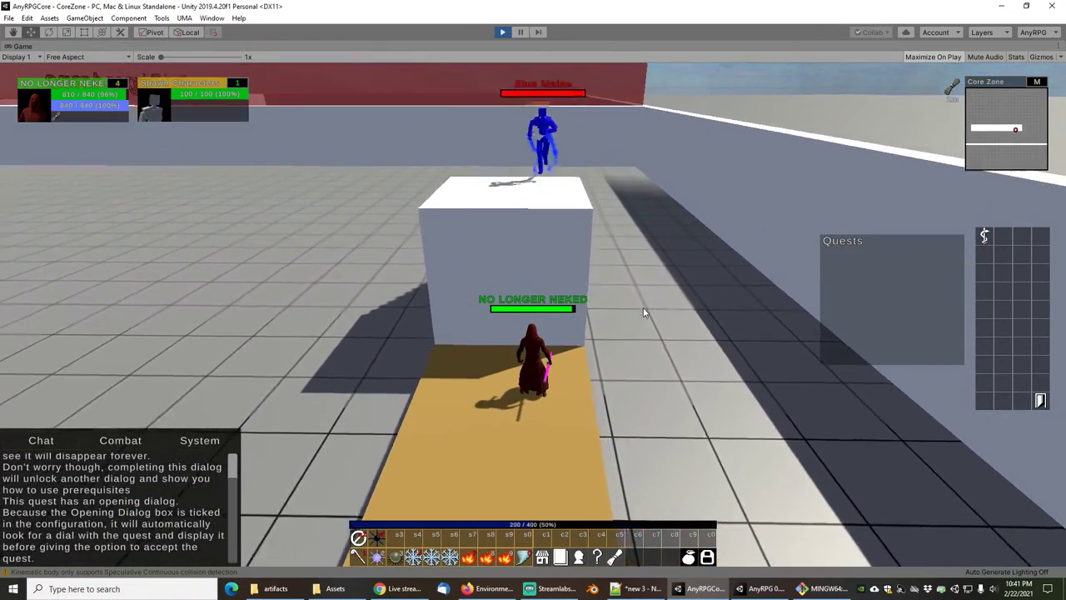
Back away along the tan bridge to lead Blue Melee after the character, watching how it follows.
key(s)
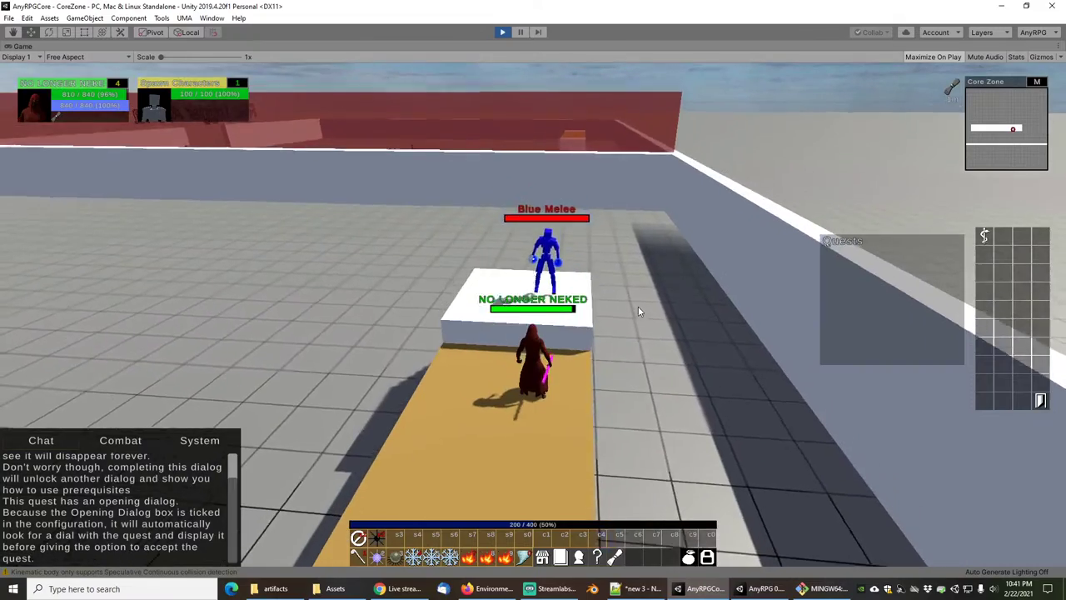
key(s)
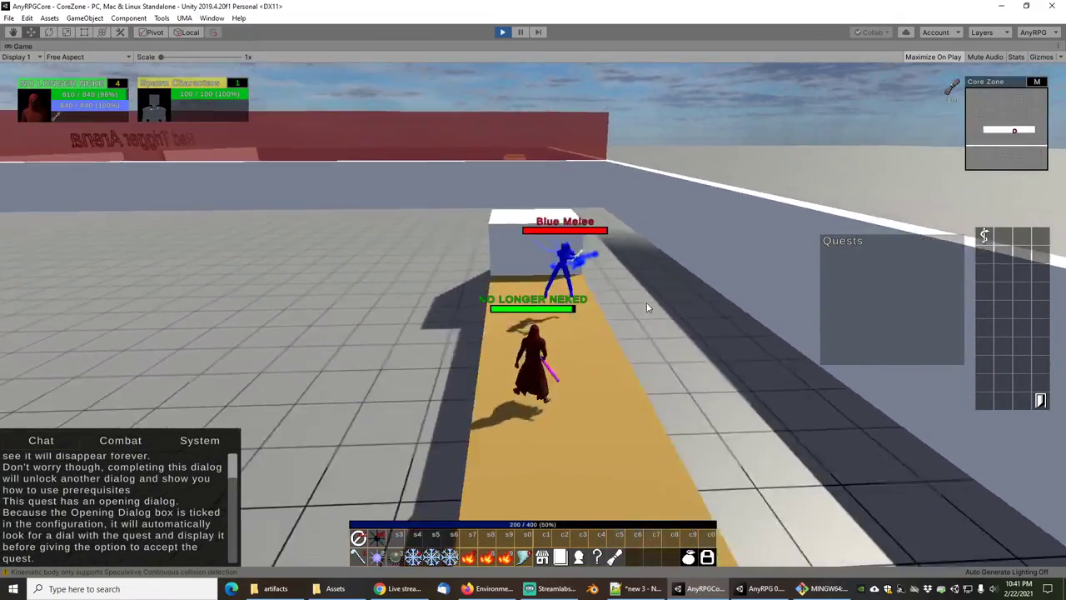
key(a)
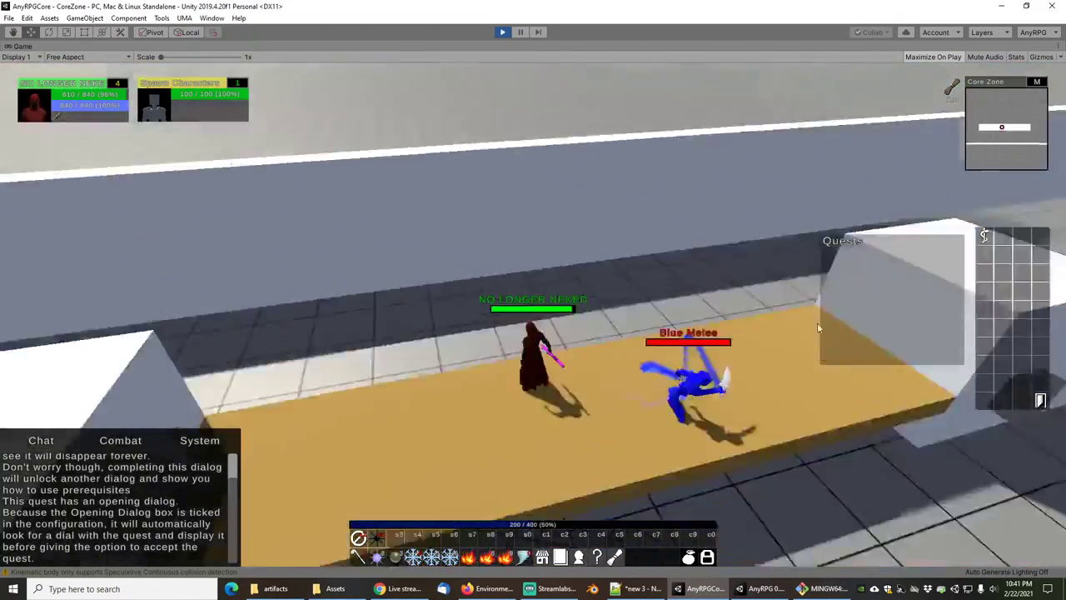
drag(817, 324, 905, 306)
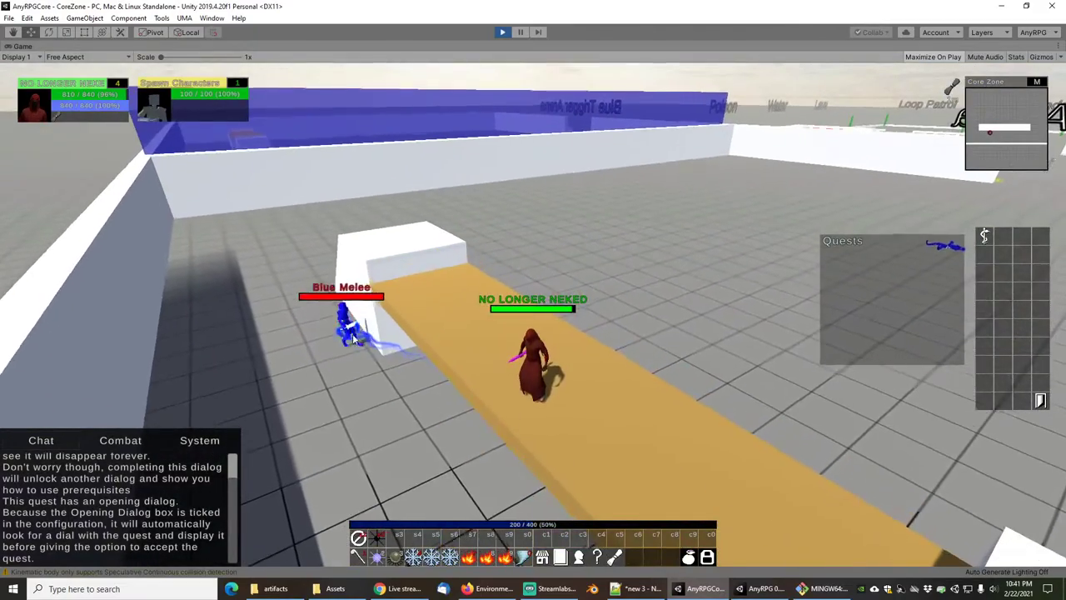
Get off the bridge, run toward the Spawn Arena entrance and stop play mode.
key(w)
right_drag(619, 315, 646, 362)
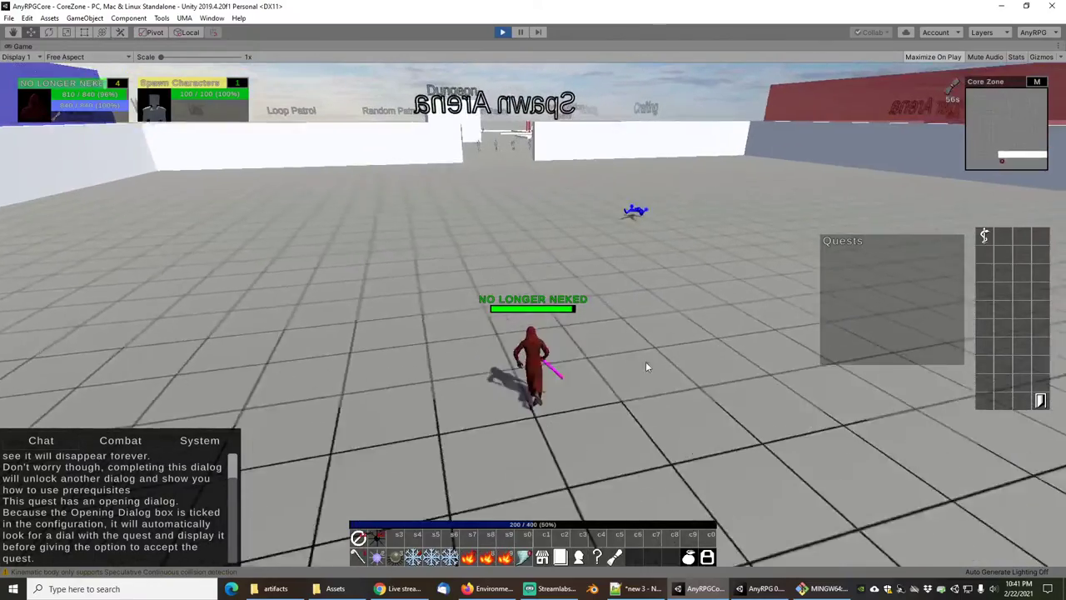
key(w)
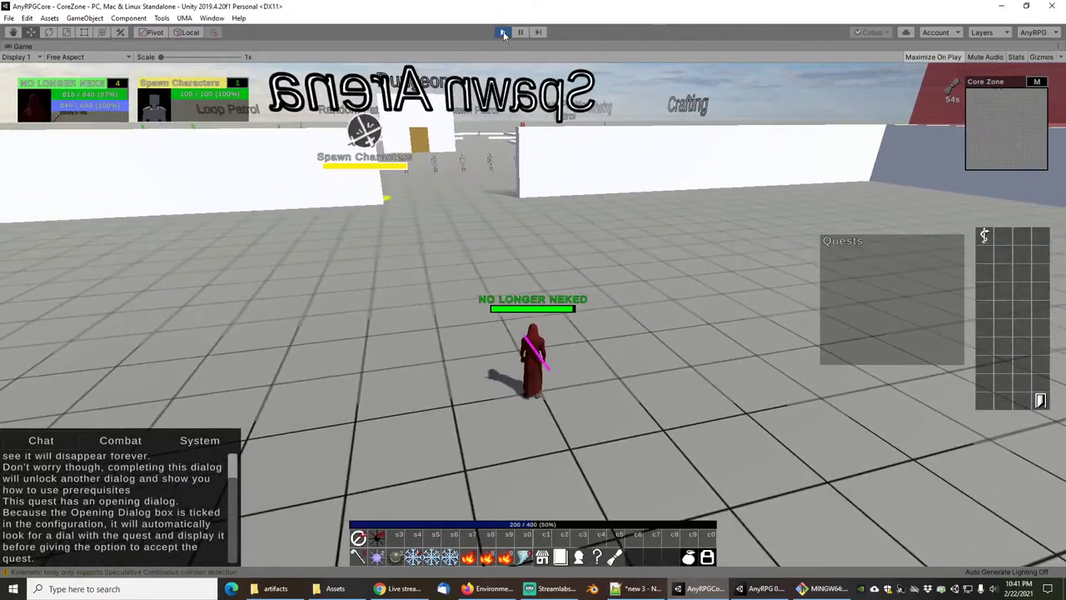
click(503, 33)
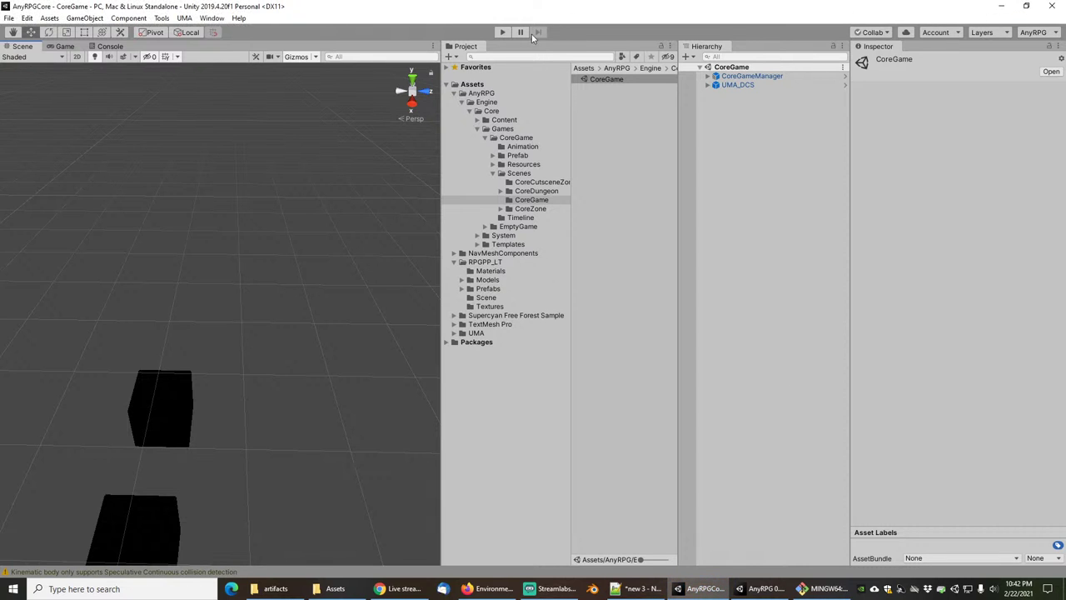
Switch to the AnyRPG 0.10.1a Demo project, enable Use New Game Window on ALostSoulExampleGameManager and save the scene.
click(1004, 6)
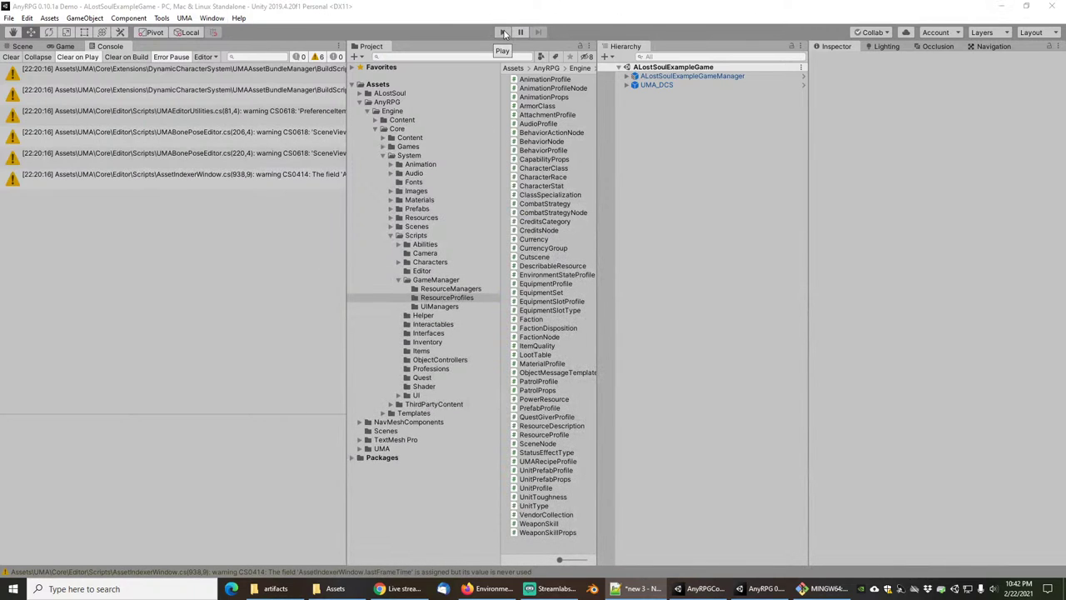
click(667, 77)
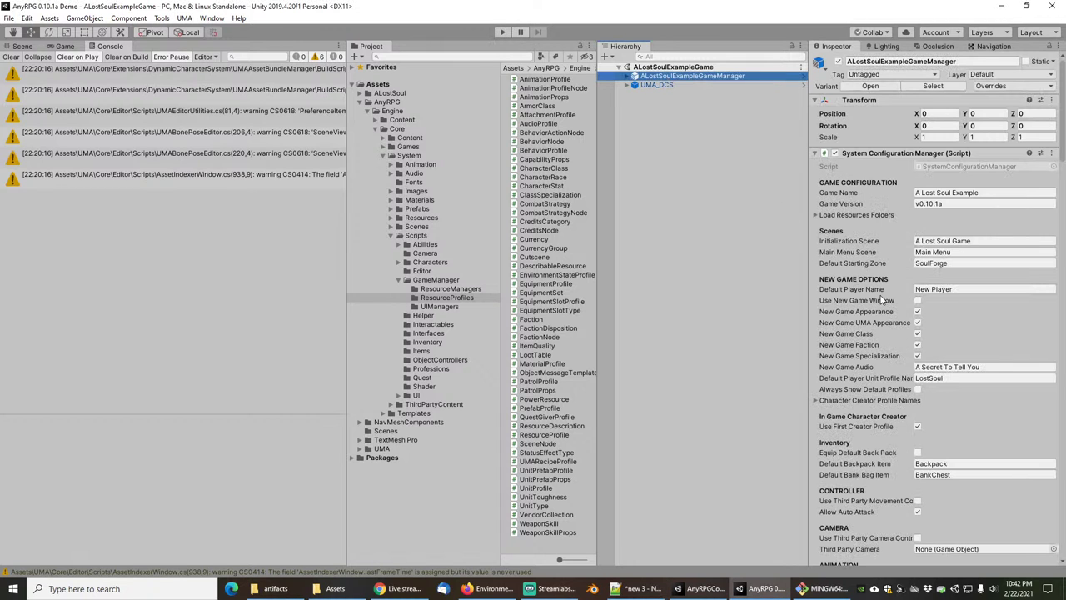
click(919, 303)
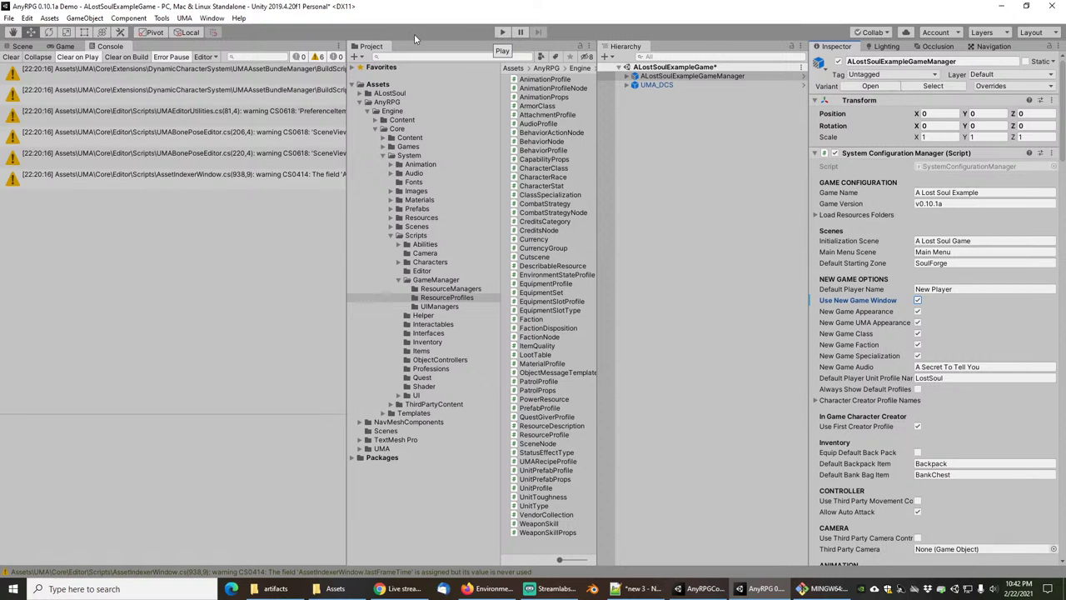
click(9, 18)
click(19, 60)
Play the A Lost Soul Example scene, open the New Game setup and rotate the default character's preview.
click(502, 32)
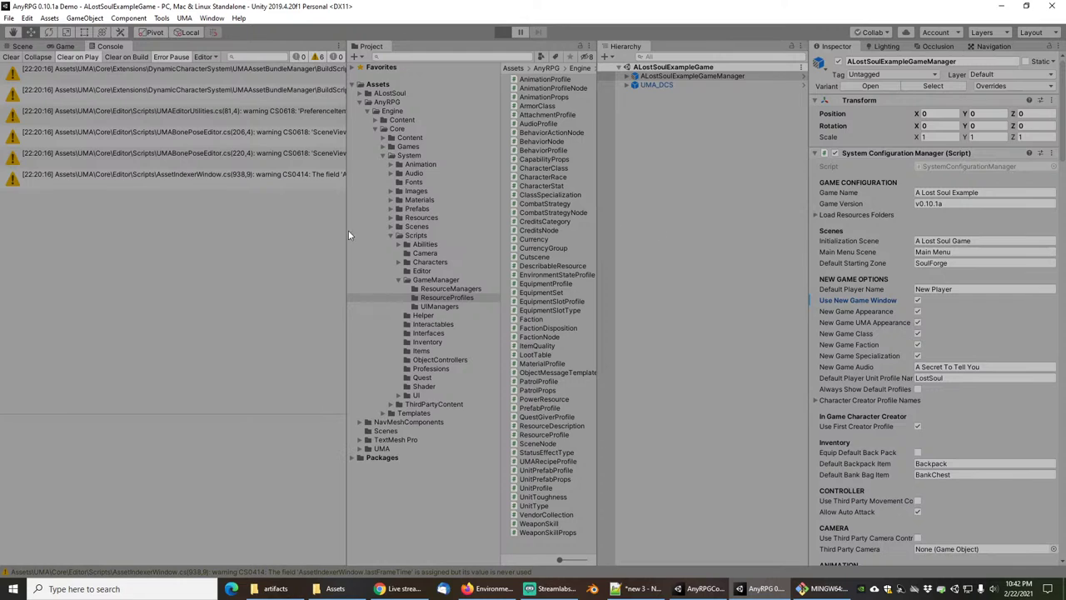
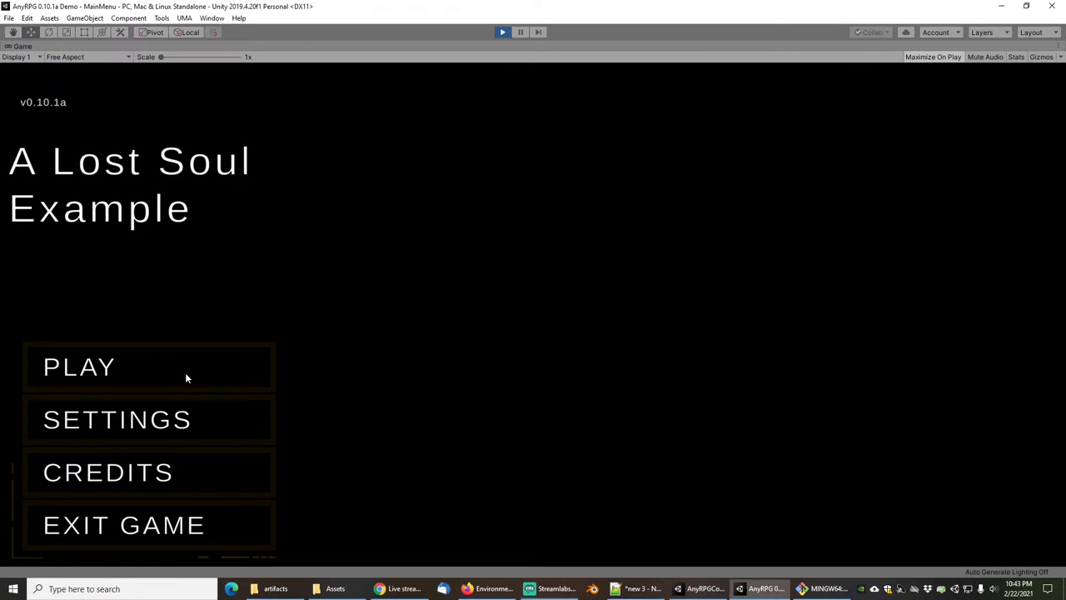
click(150, 367)
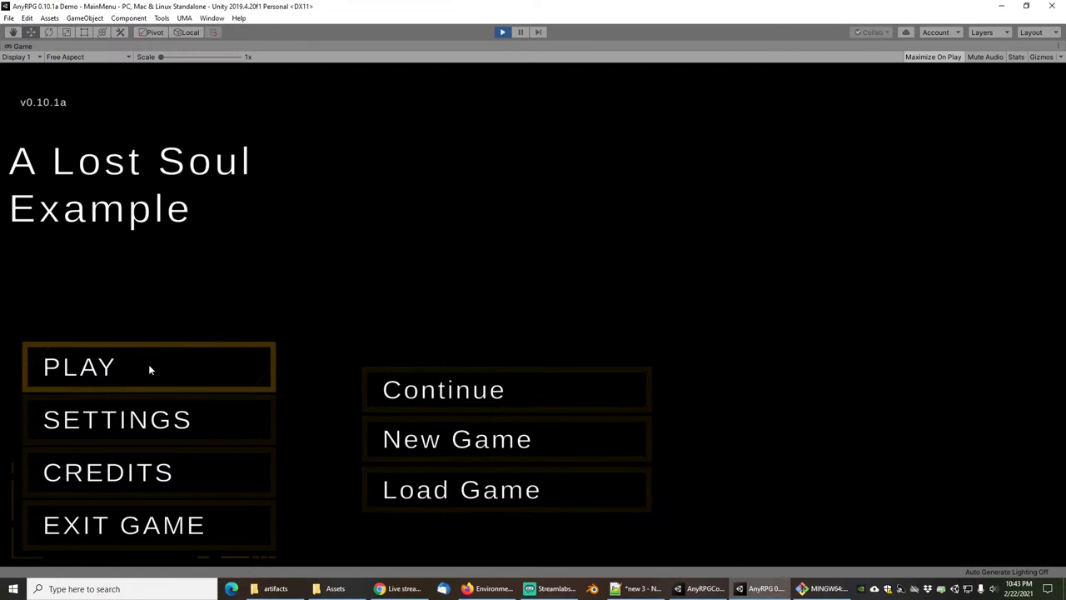
click(460, 441)
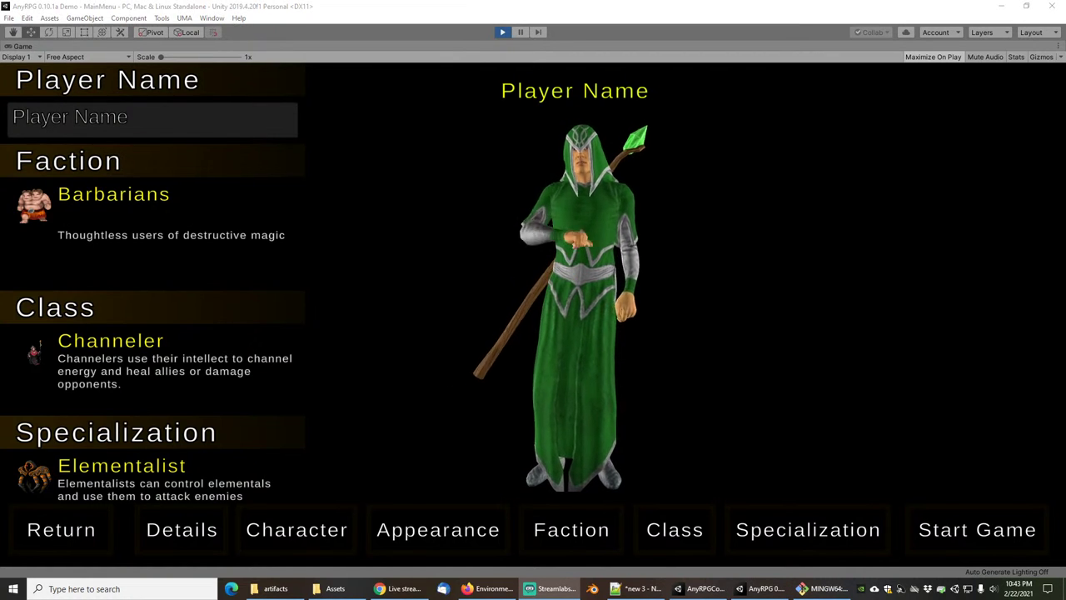
click(479, 204)
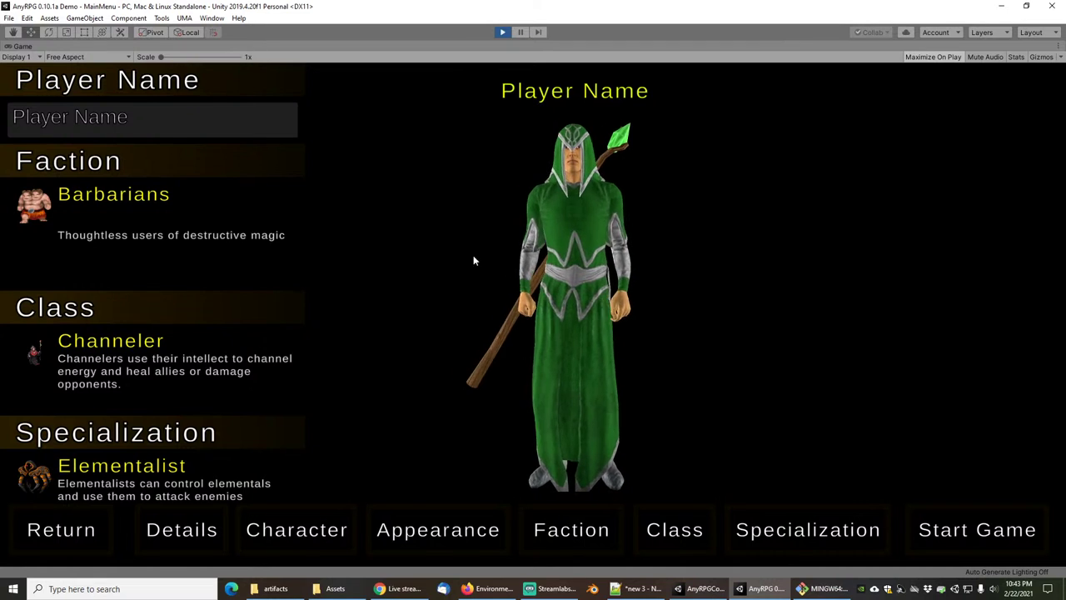
click(196, 115)
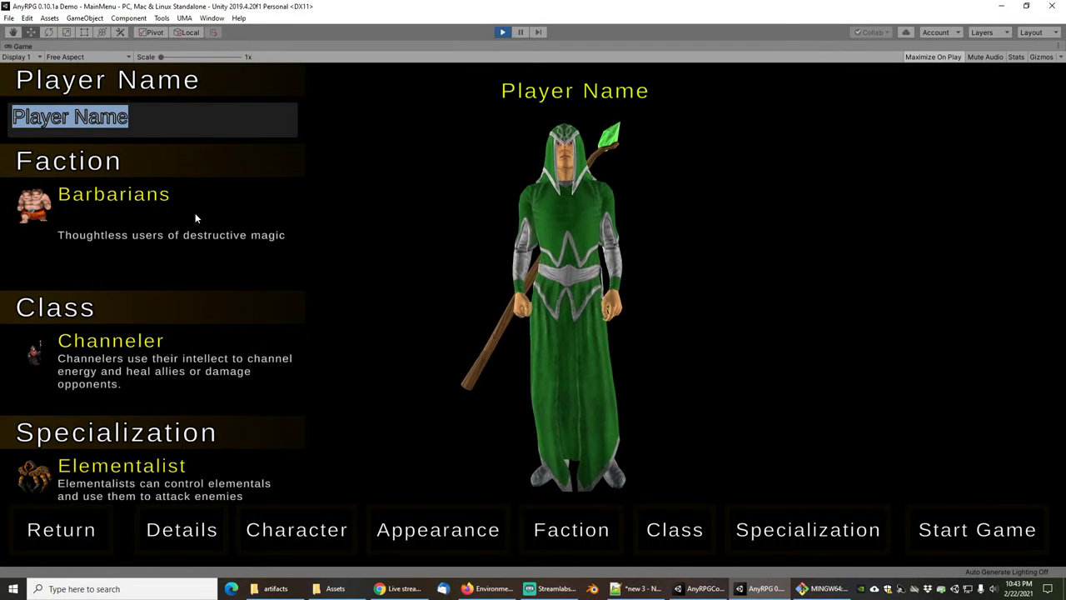
drag(620, 287, 627, 313)
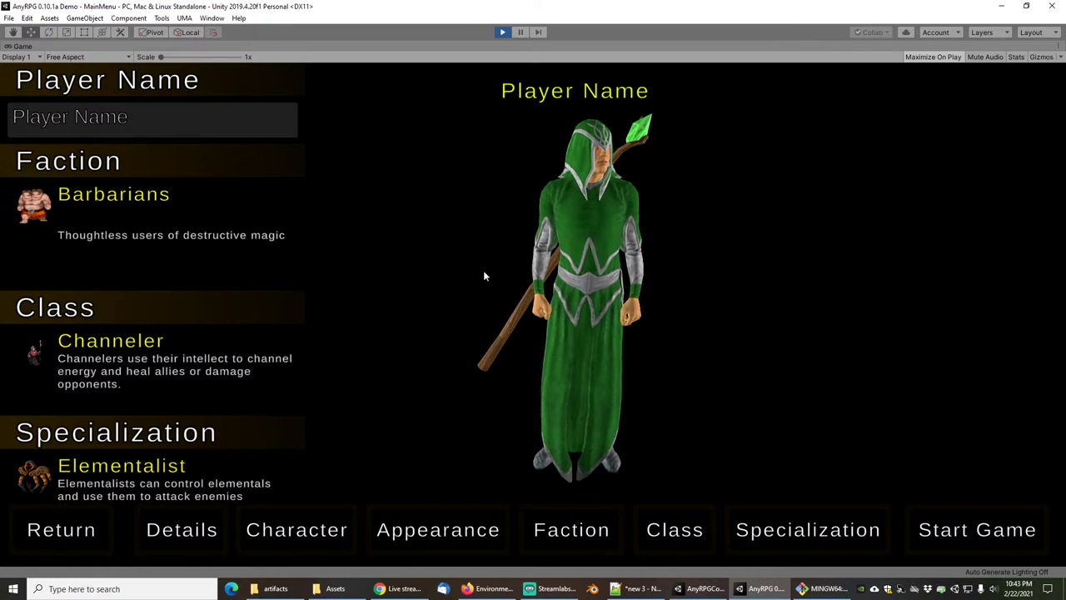
Set the faction to Beasts, choose Cute Fluffy Bunny as the character and rotate its preview.
click(147, 223)
click(98, 221)
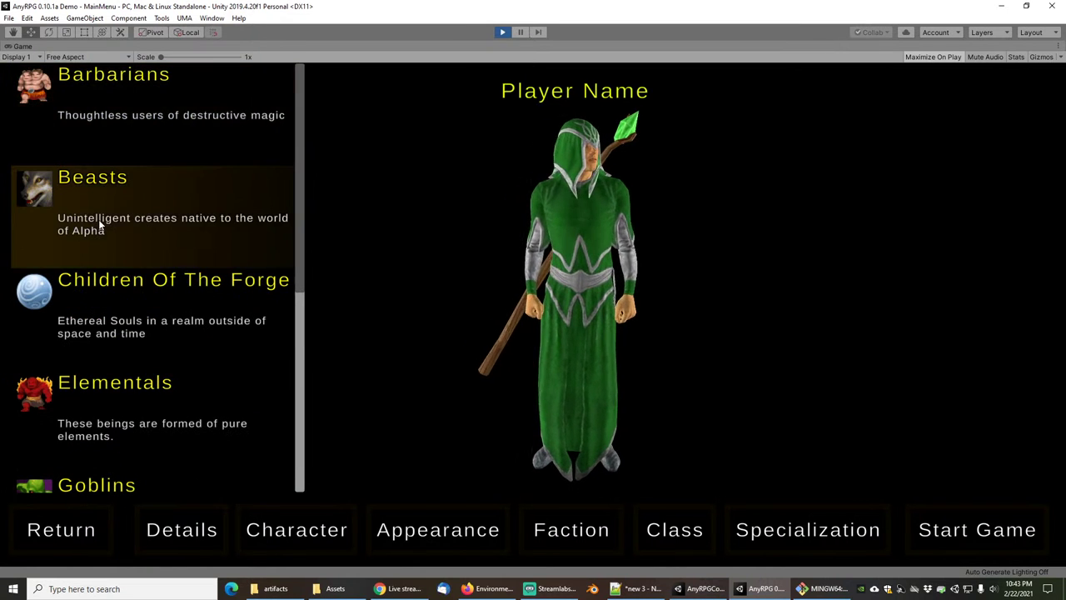
click(285, 534)
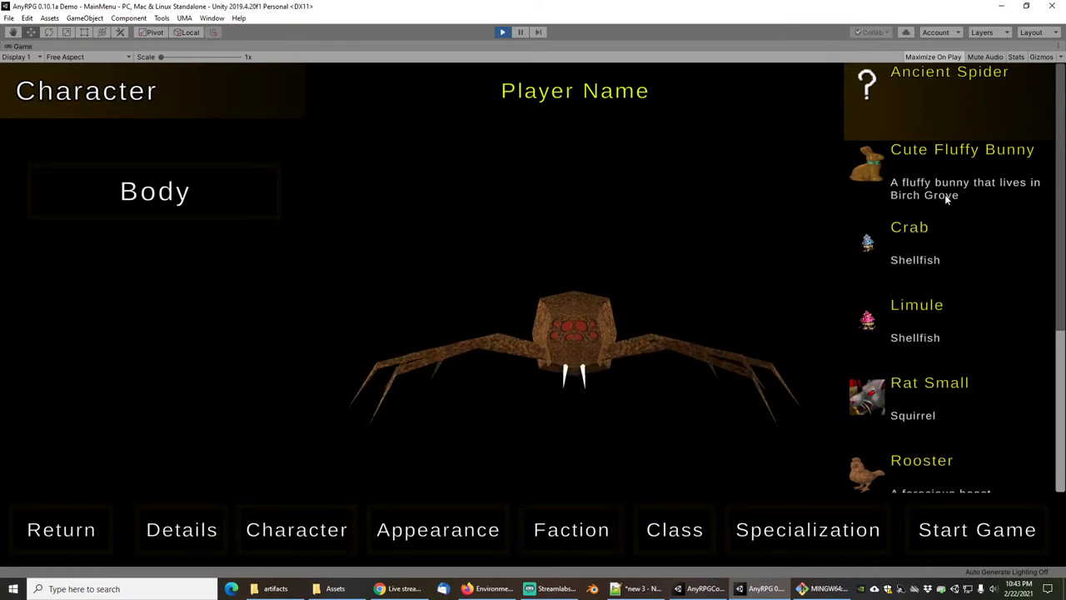
click(932, 172)
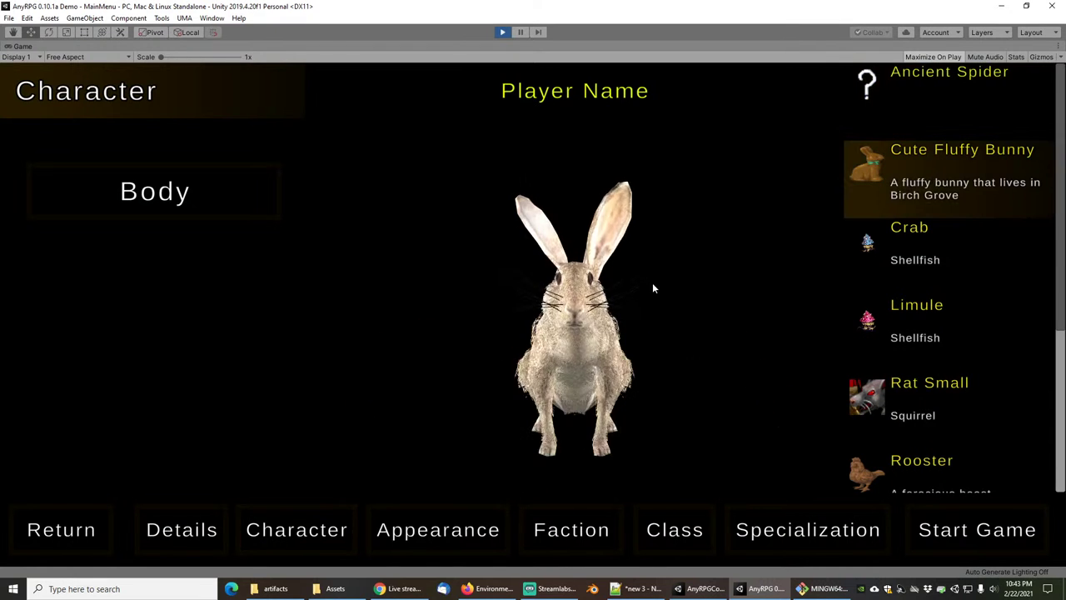
mouse_move(653, 284)
mouse_down()
mouse_move(569, 297)
mouse_move(702, 302)
mouse_move(631, 291)
mouse_move(662, 302)
mouse_up()
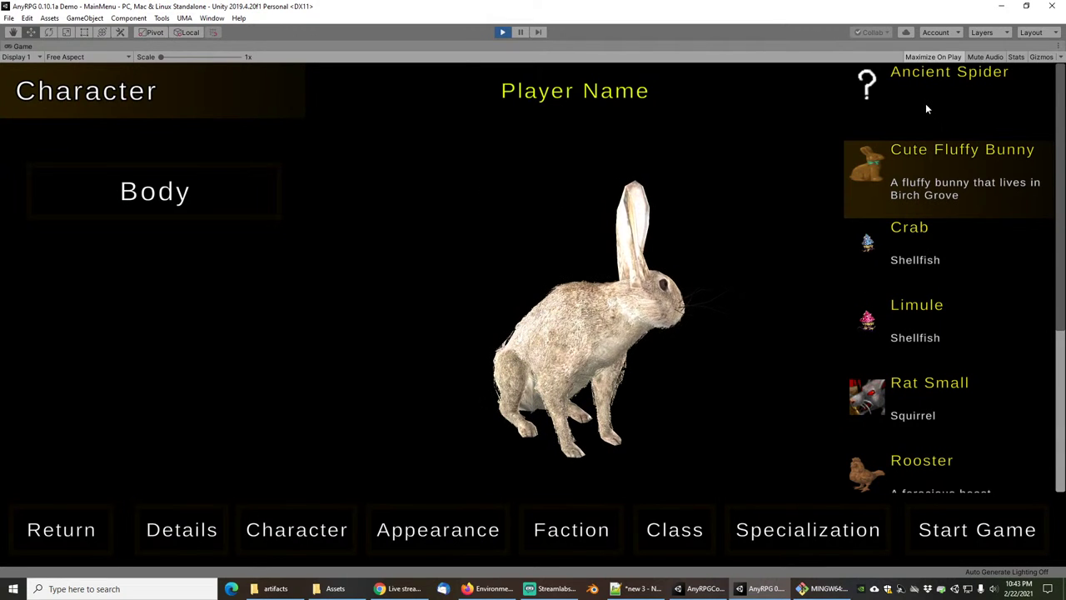
drag(652, 319, 567, 319)
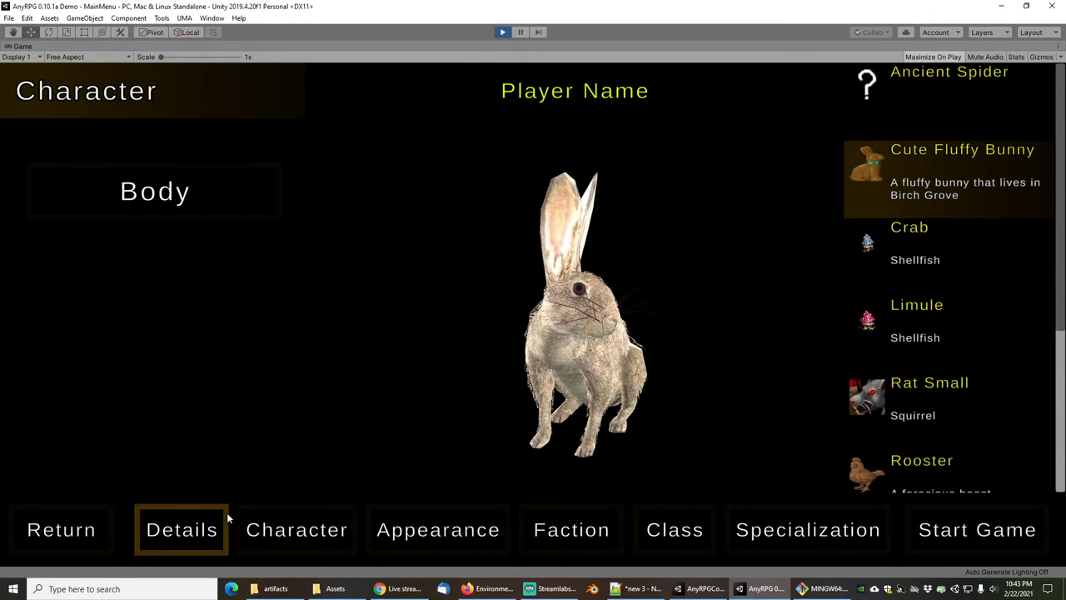
Name the Cute Fluffy Bunny character I M FURRY and start a new game with it, confirming the start.
click(181, 537)
click(172, 122)
key(BackSpace)
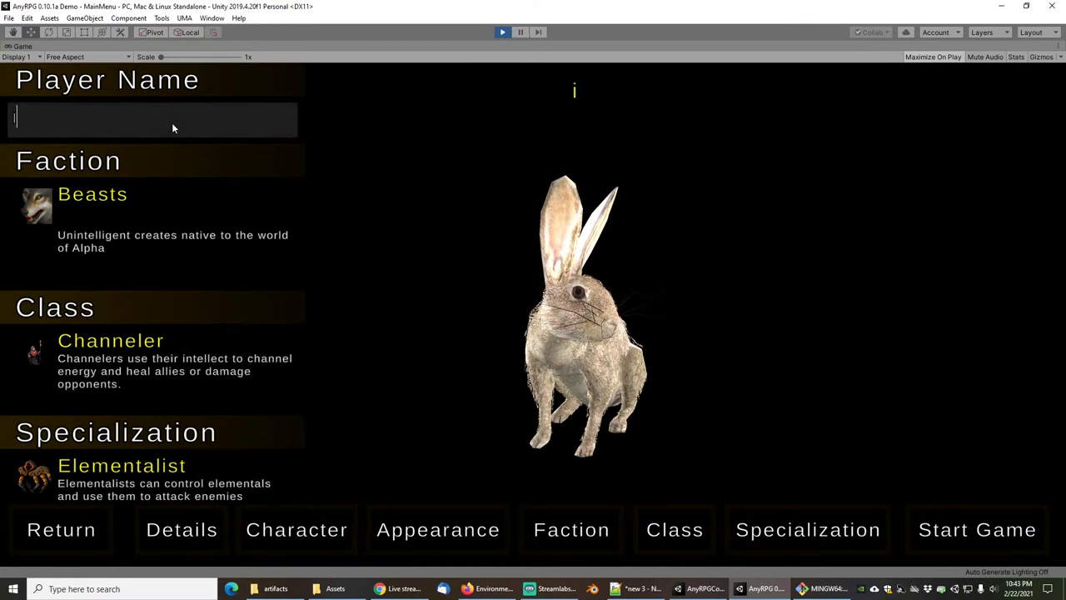
text(I M FURRY)
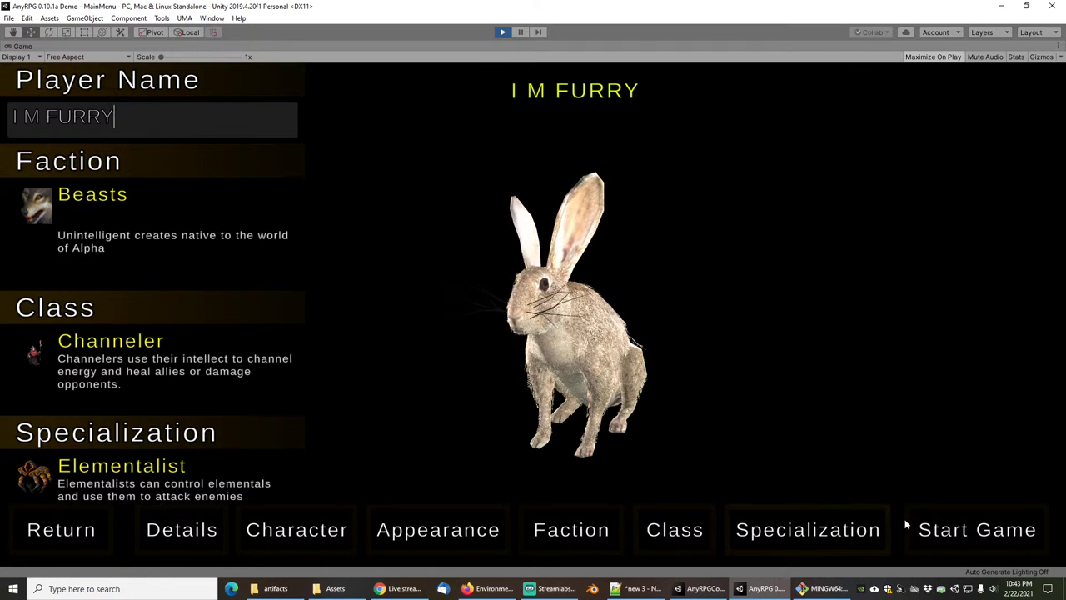
click(977, 530)
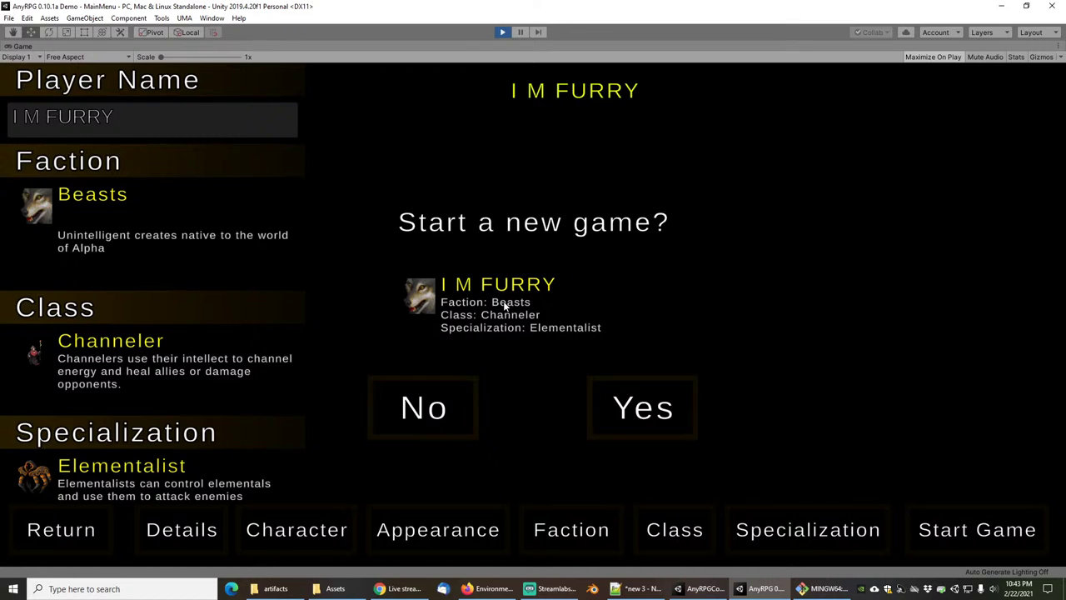
click(639, 416)
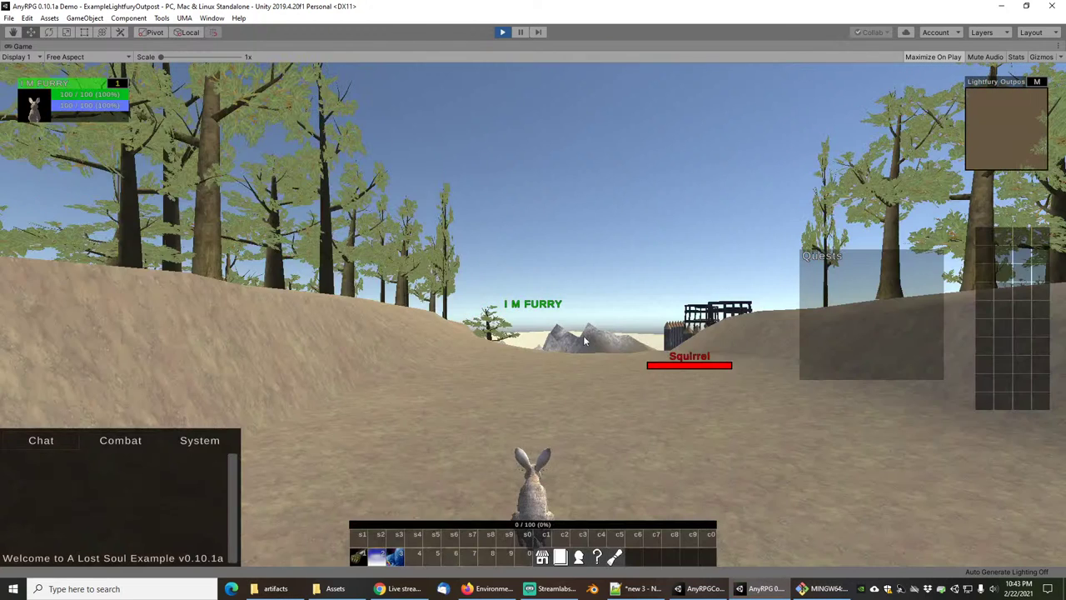
Move the Mana Pool ability from slot 2 to slot s0 of the action bar.
drag(585, 306, 590, 320)
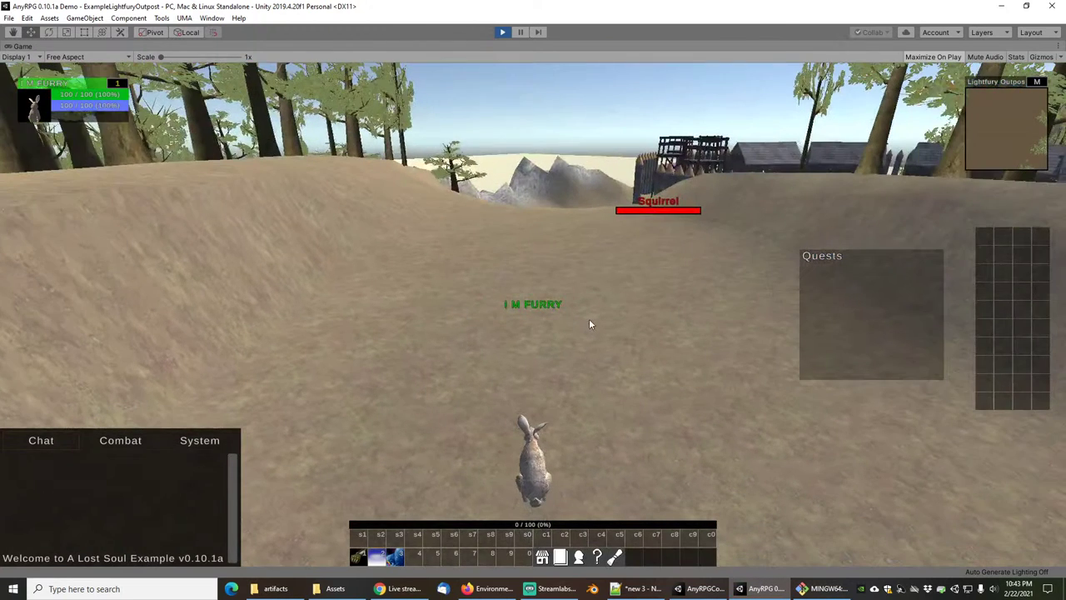
mouse_move(380, 561)
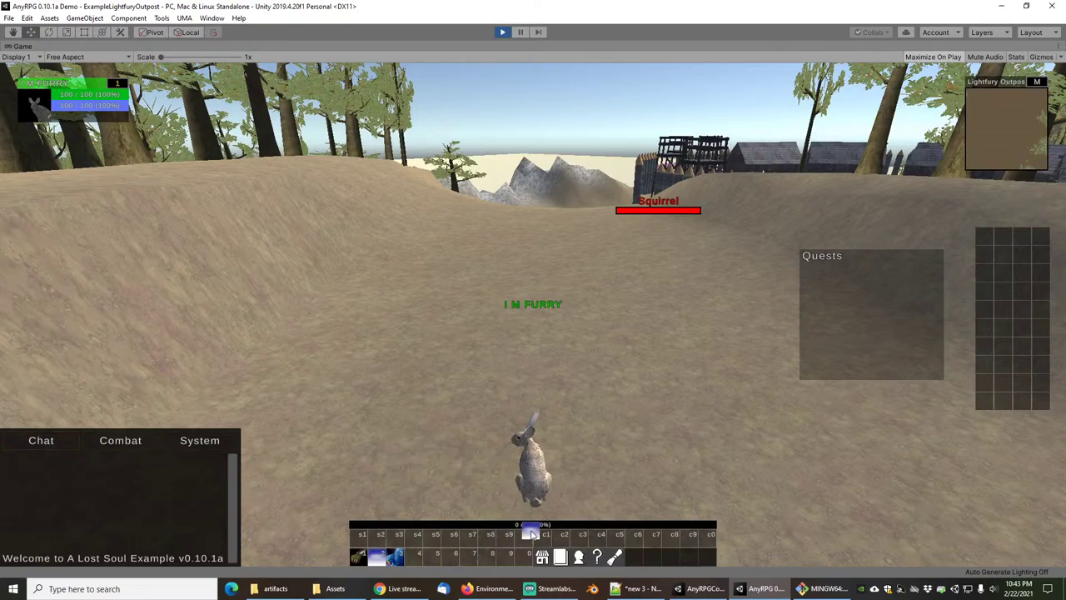
click(381, 560)
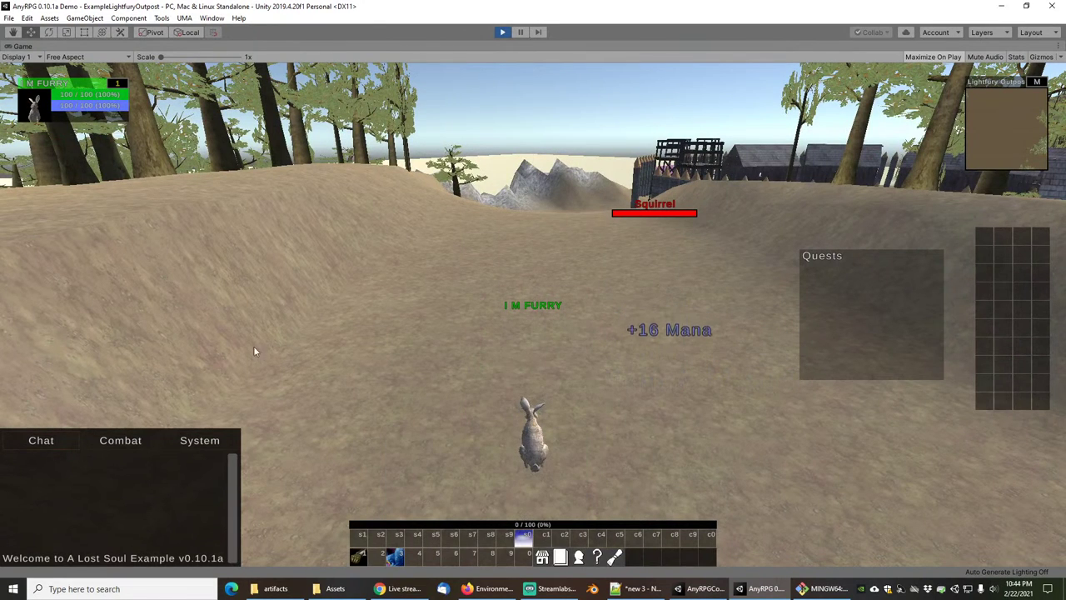
Run the bunny forward through the sandy valley toward the Squirrel near the palisade.
key(w)
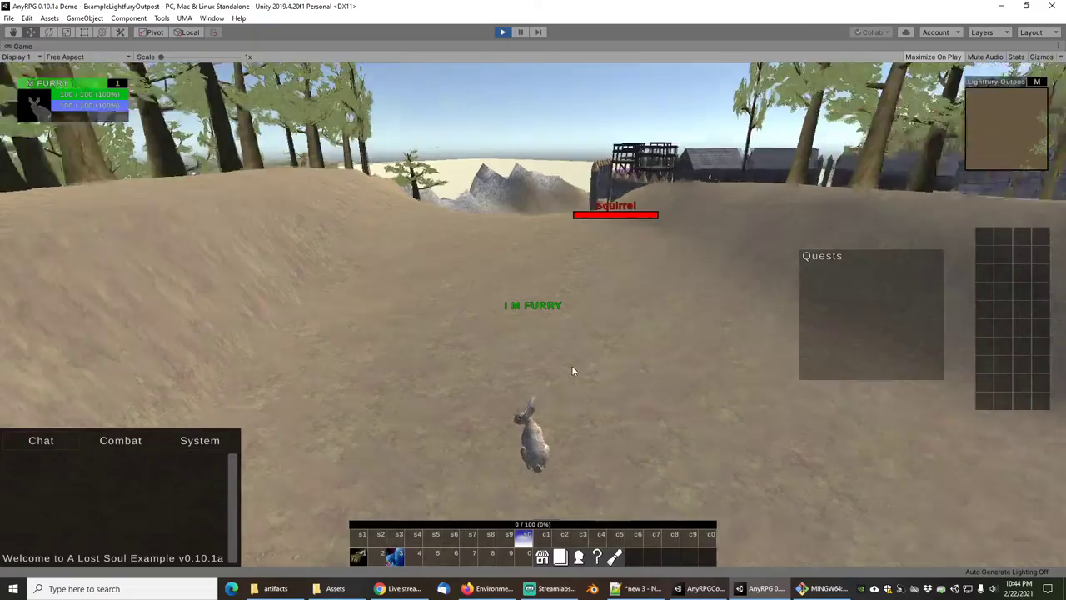
key(d)
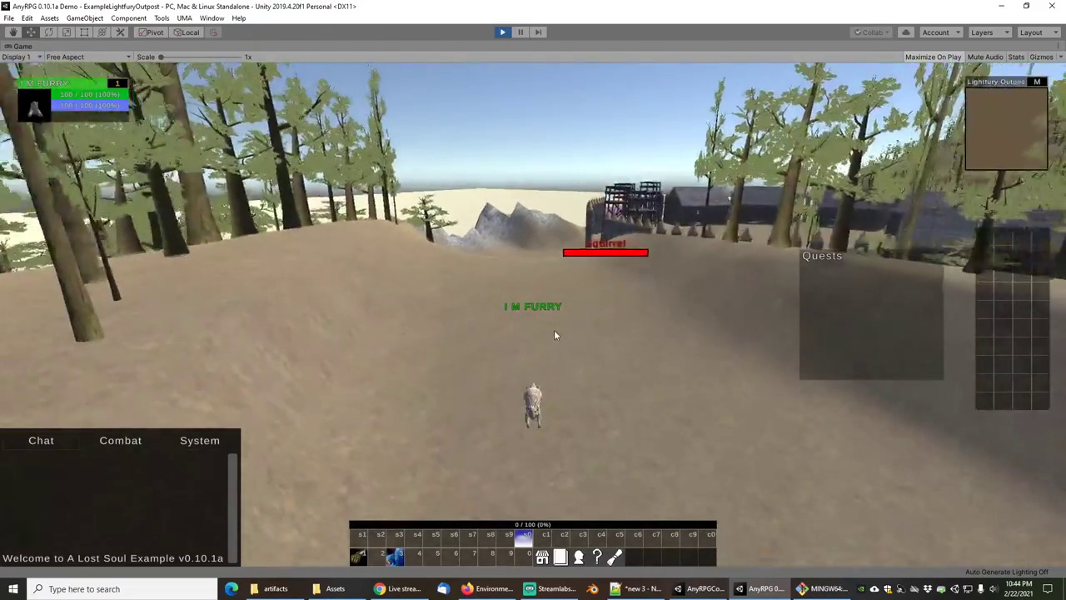
key(w)
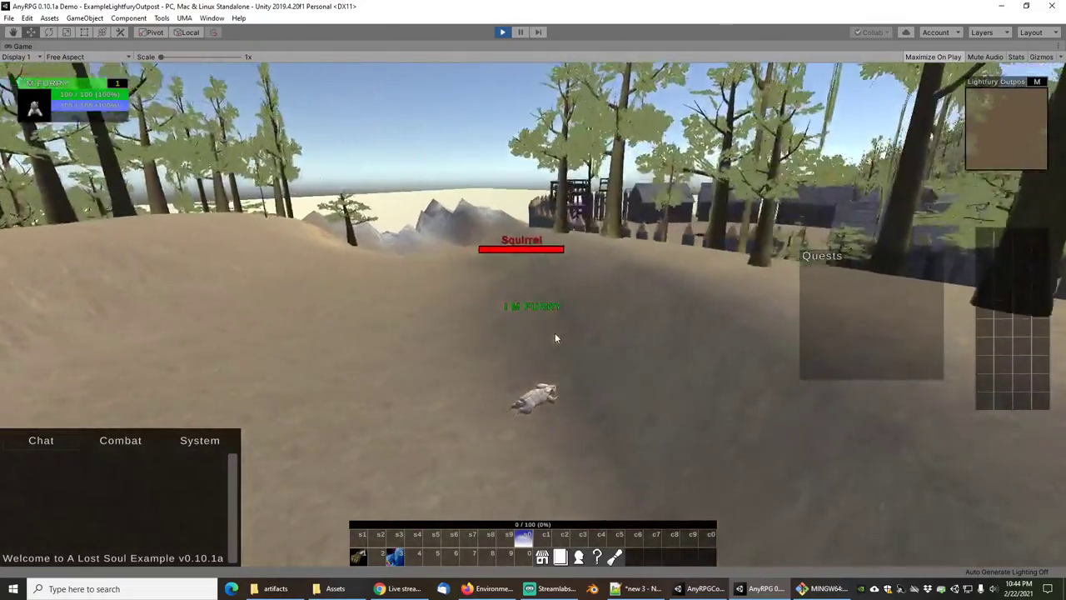
key(a)
key(w)
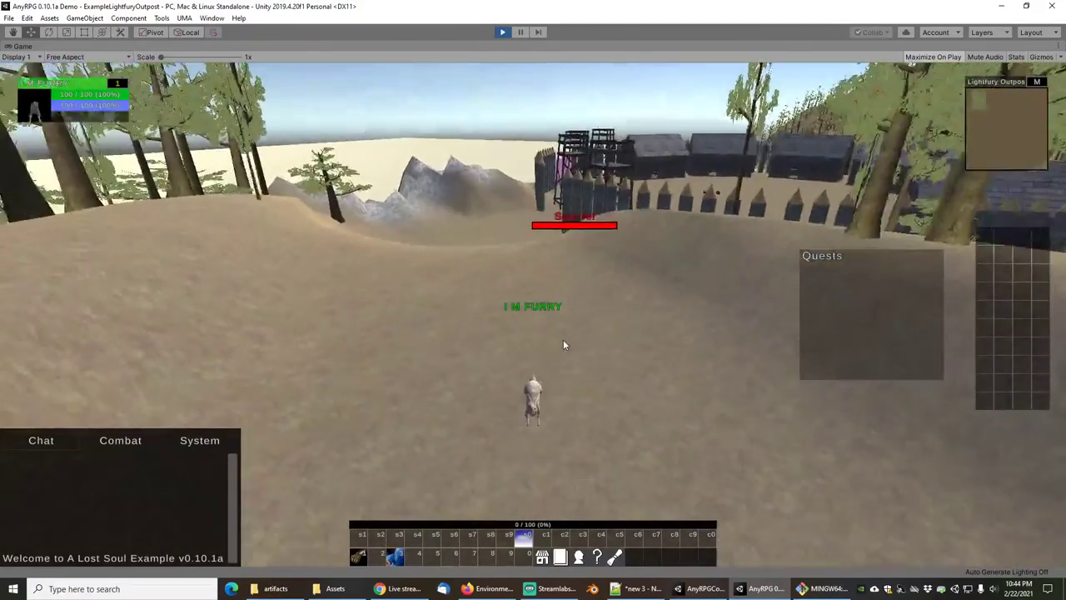
key(a)
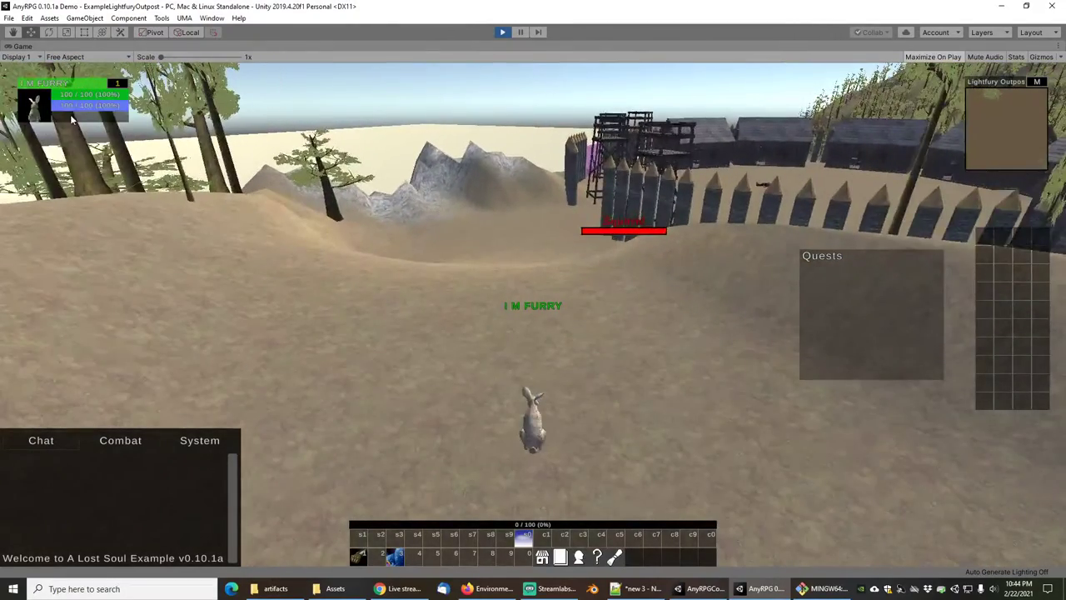
Examine the bunny's portrait and stats in the character window and close it.
key(s)
key(c)
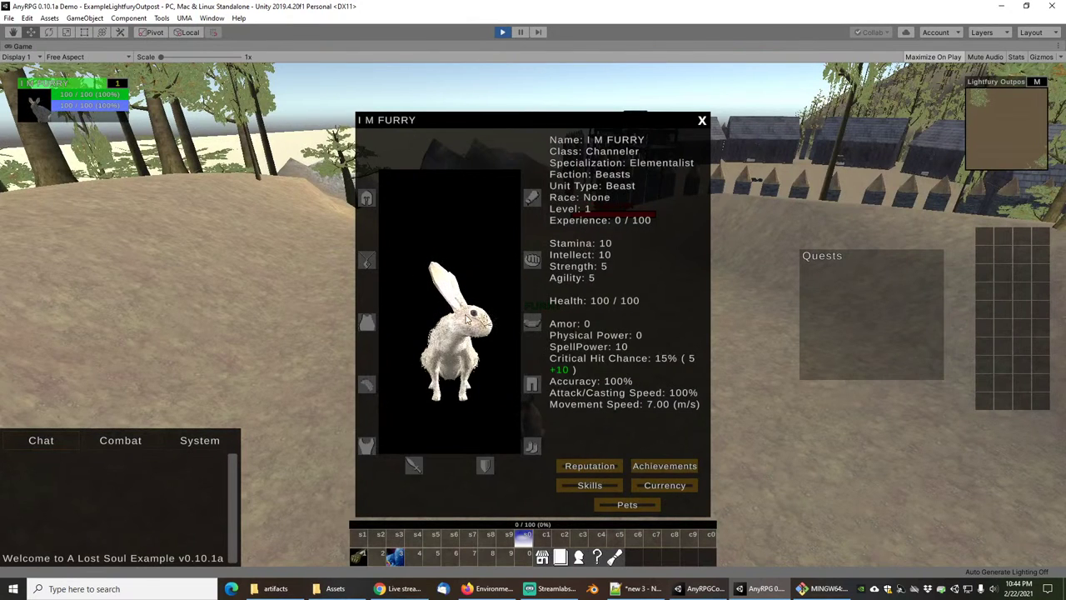
click(702, 121)
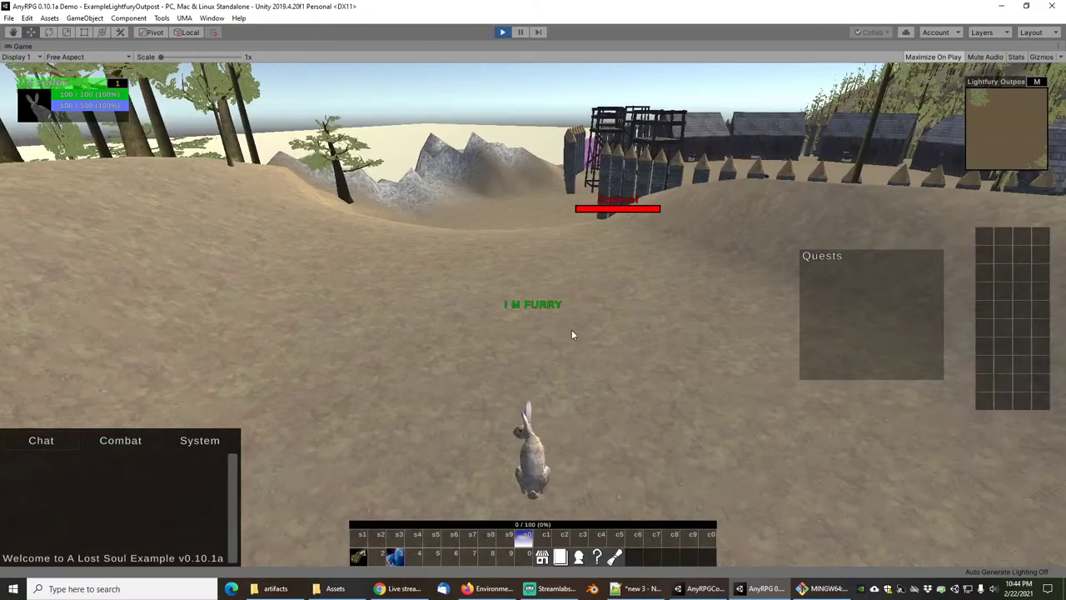
Run the bunny closer to the Squirrel and fight it with the basic Attack ability.
scroll(534, 329, down, 1)
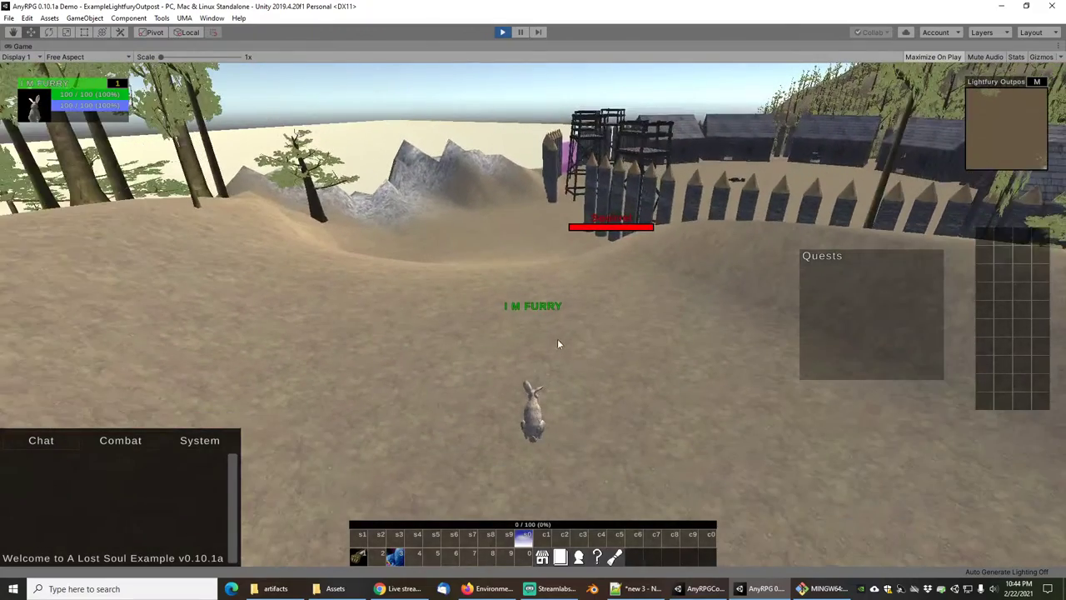
drag(558, 339, 505, 362)
key(w)
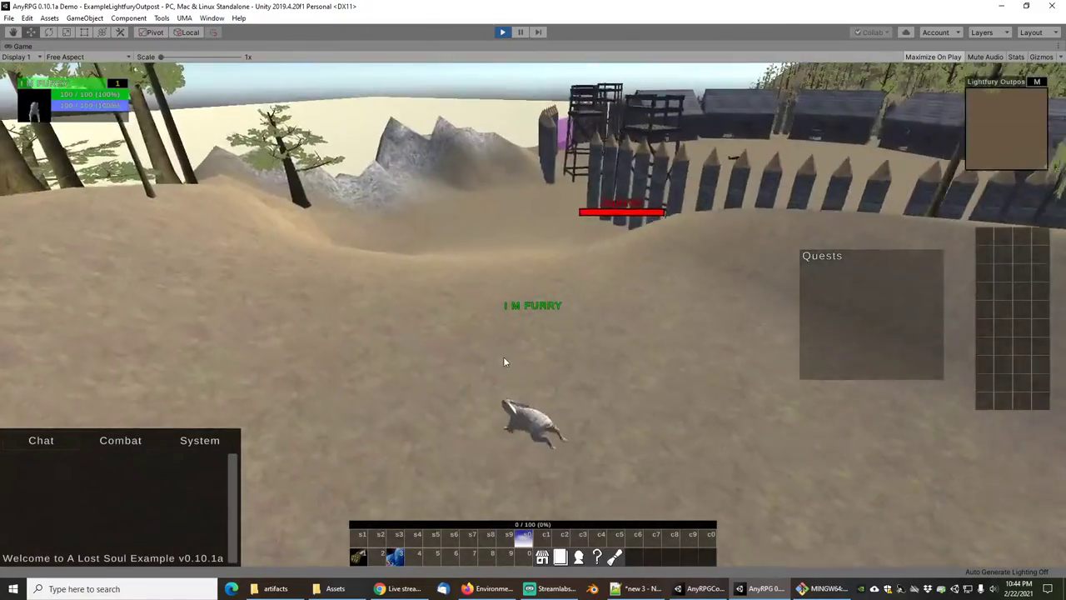
right_drag(503, 357, 533, 365)
mouse_move(358, 563)
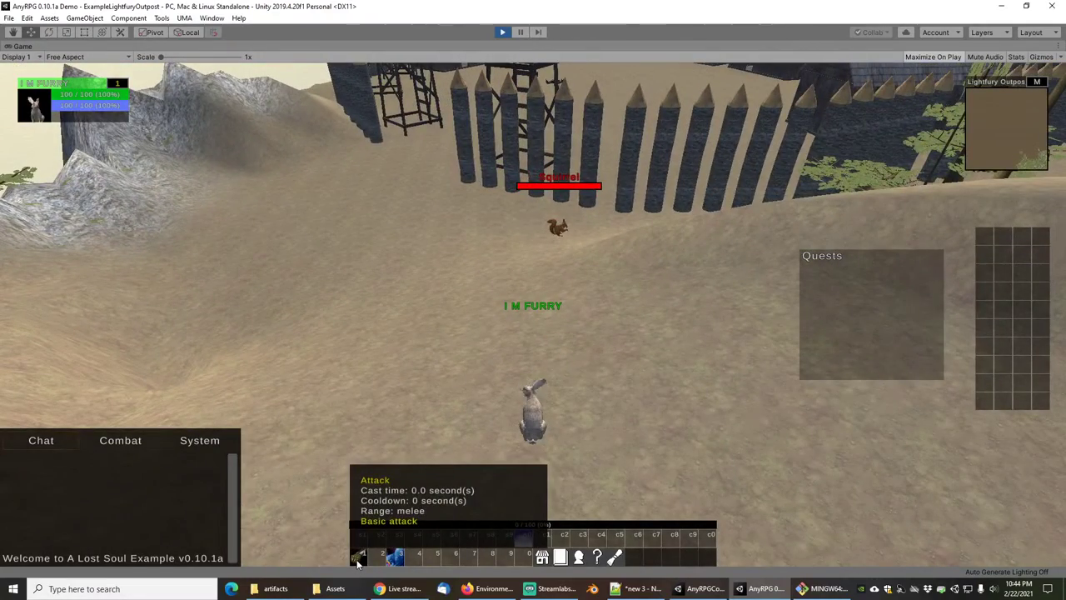
click(358, 557)
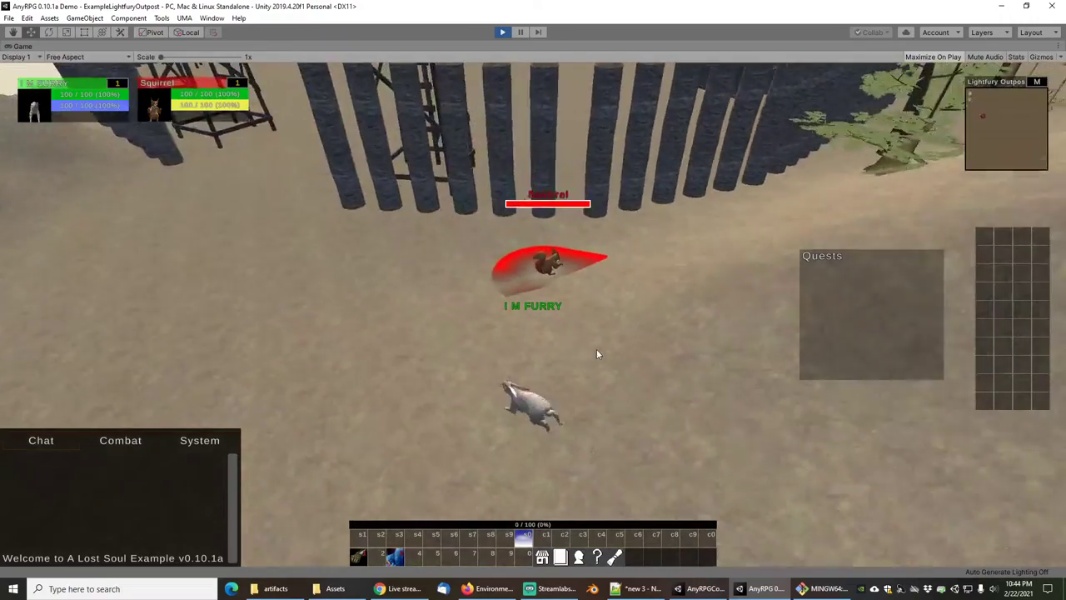
drag(629, 346, 698, 395)
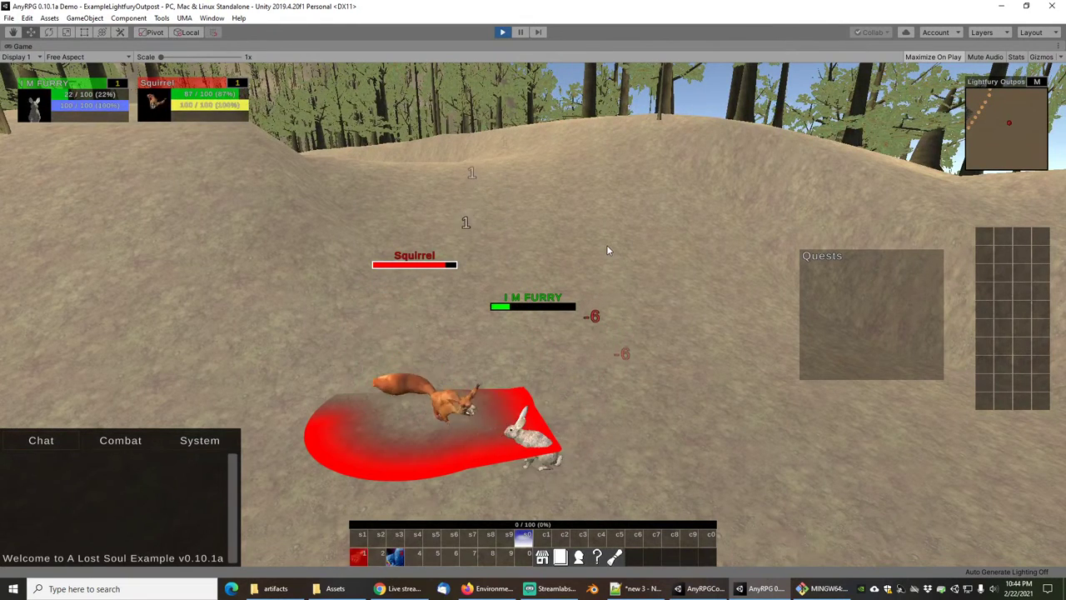
Quit the game to the main menu and open the setup for a new game.
click(543, 556)
click(525, 371)
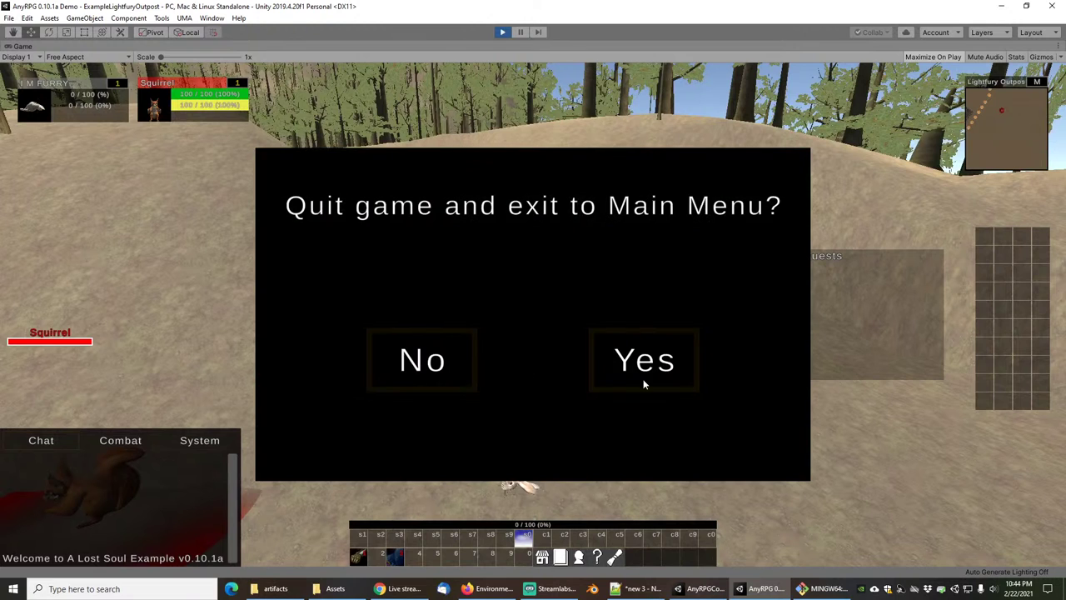
click(678, 363)
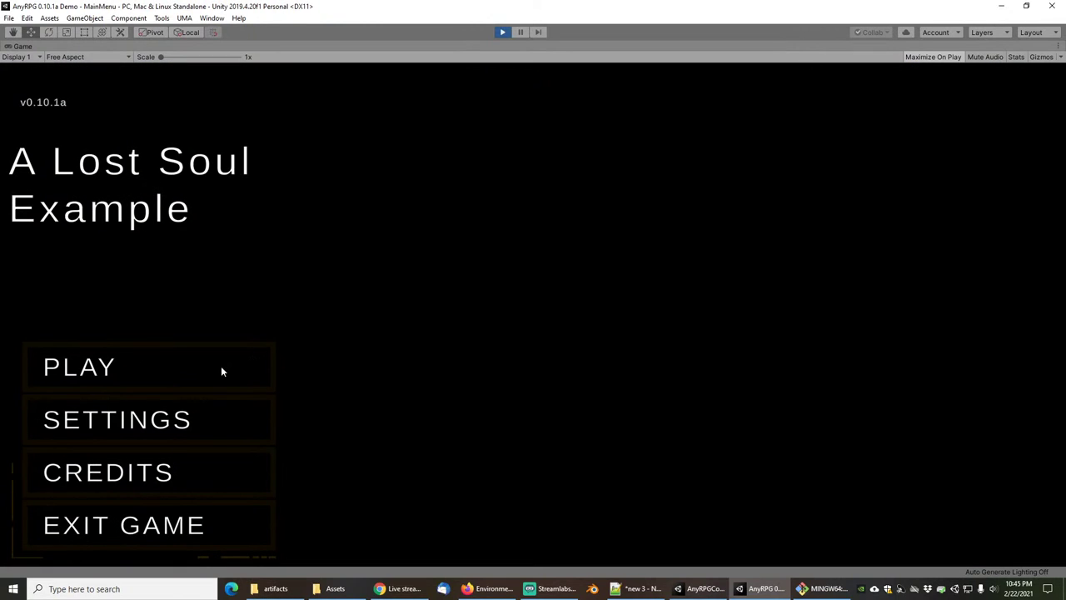
click(125, 364)
click(466, 441)
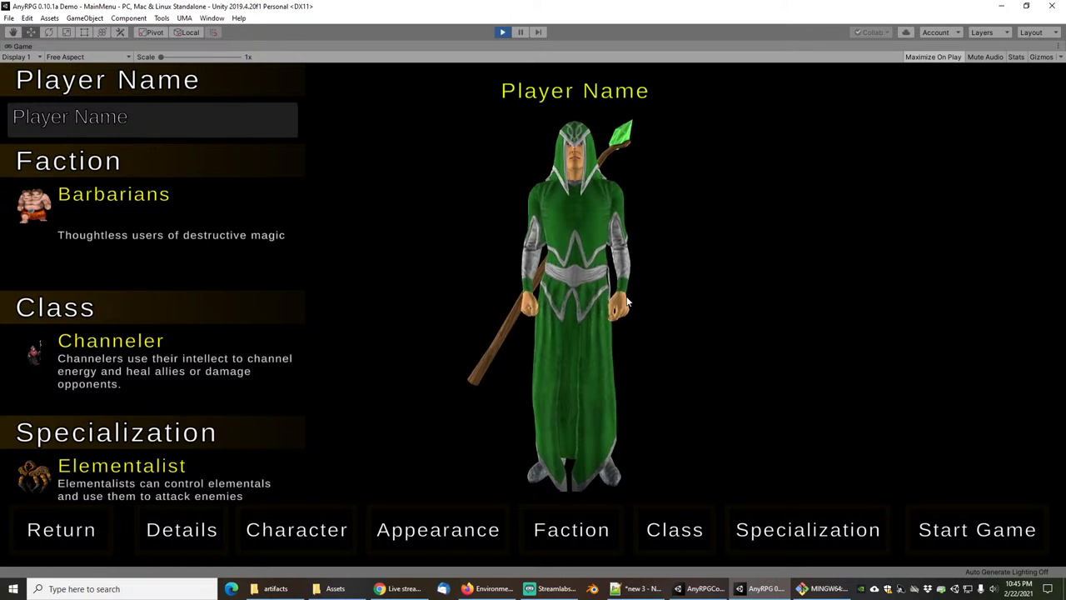
Set the new character's faction to SunSworn.
click(191, 235)
scroll(179, 280, down, 3)
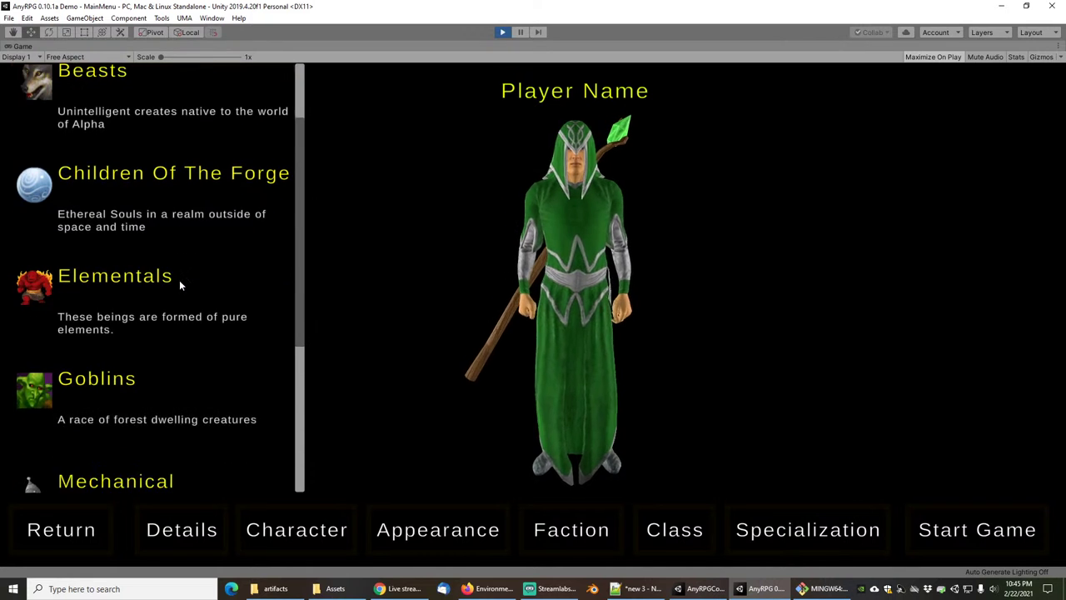
click(163, 409)
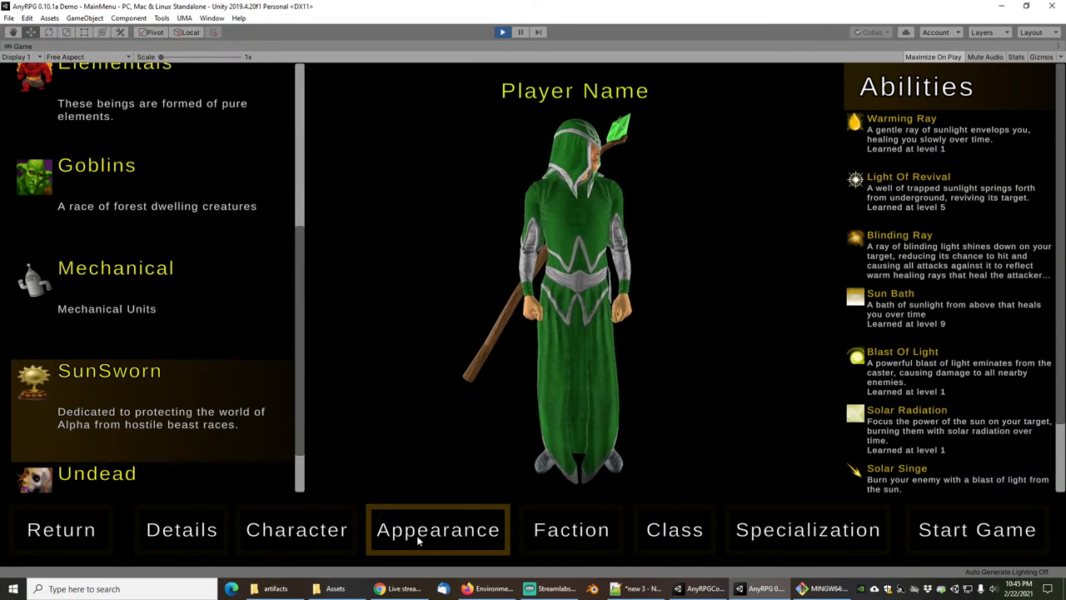
Browse the SunSworn characters, previewing Master Impassive, Father Of Roosters and Mother Of Chickens.
click(300, 532)
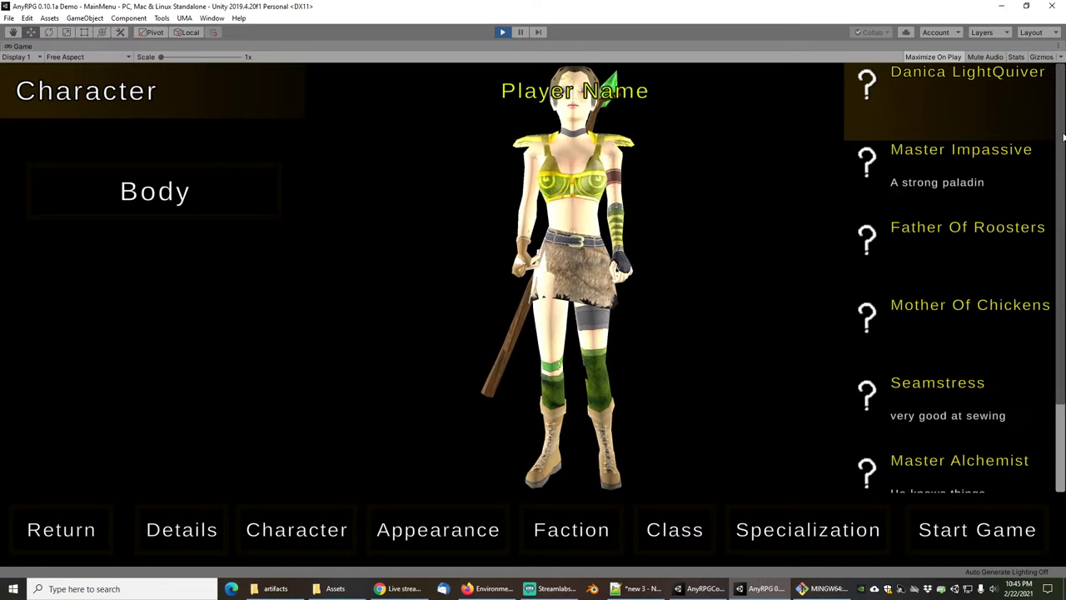
scroll(989, 133, down, 1)
scroll(952, 141, up, 1)
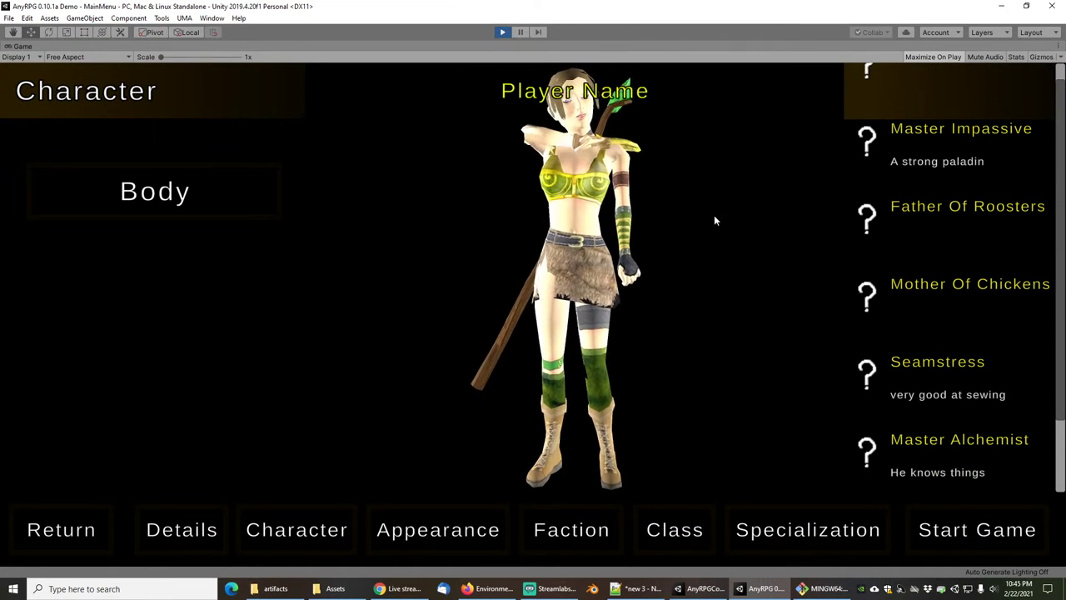
scroll(714, 214, up, 4)
scroll(760, 207, down, 4)
scroll(960, 185, up, 1)
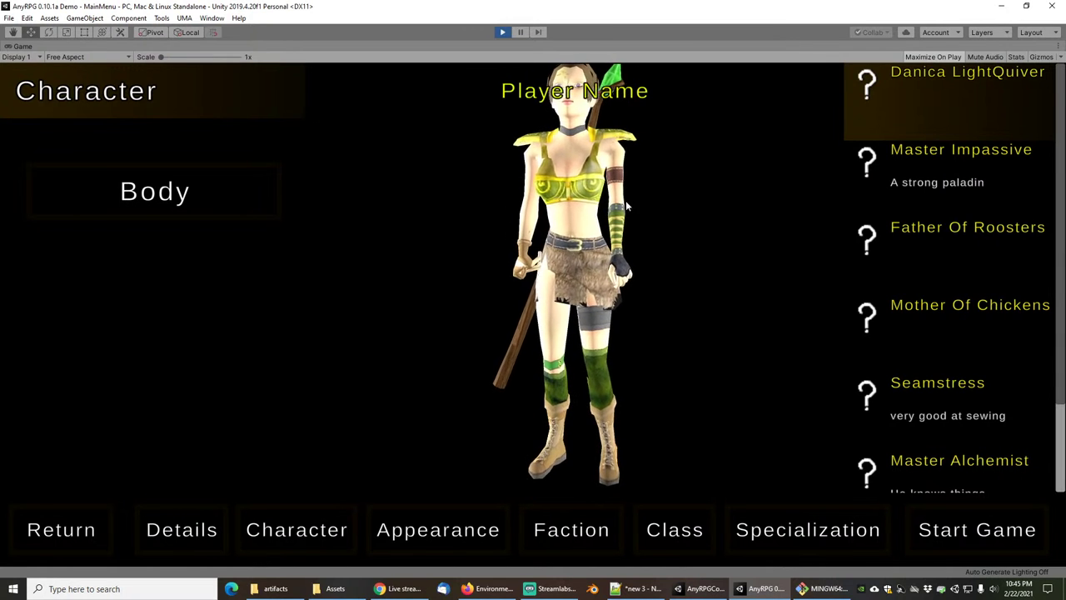
scroll(627, 204, down, 1)
click(939, 174)
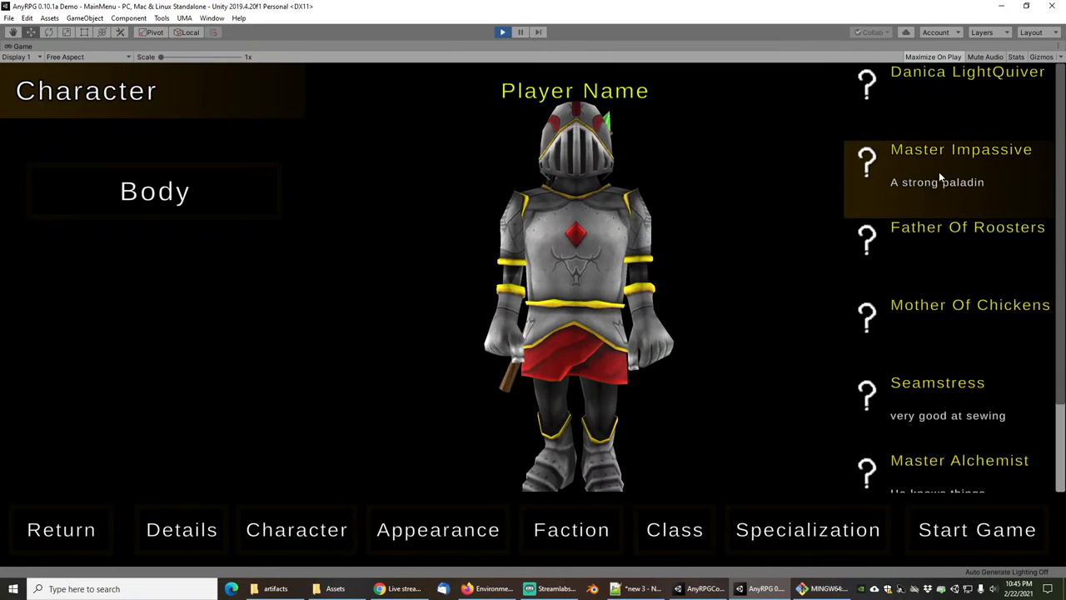
click(867, 237)
click(920, 332)
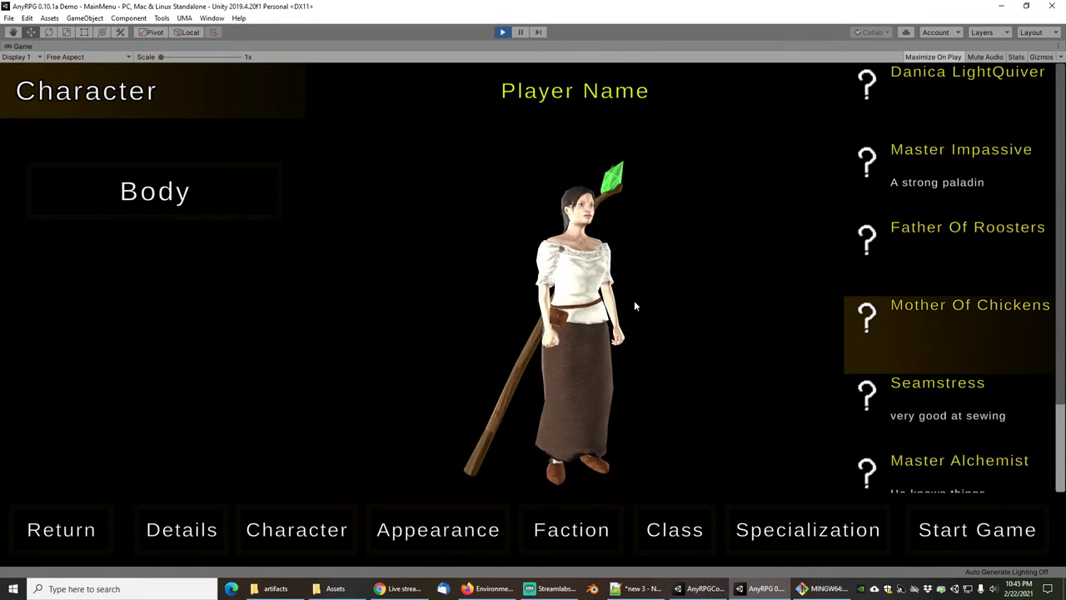
Preview the Seamstress, Master Alchemist and Warrior Trainer, and settle on the Seamstress as the character.
scroll(1000, 405, down, 1)
click(938, 327)
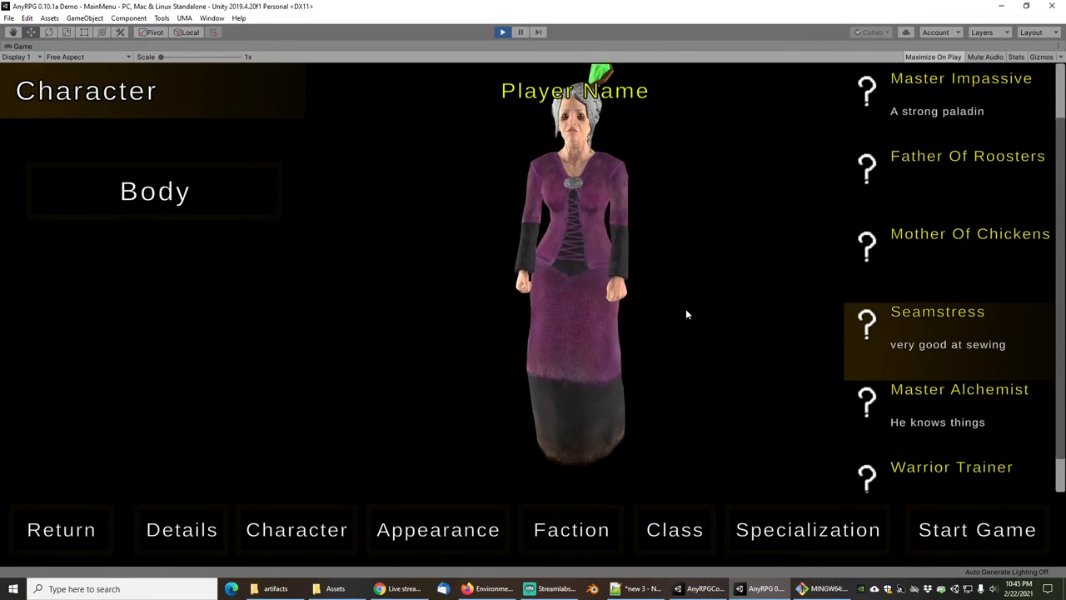
click(925, 416)
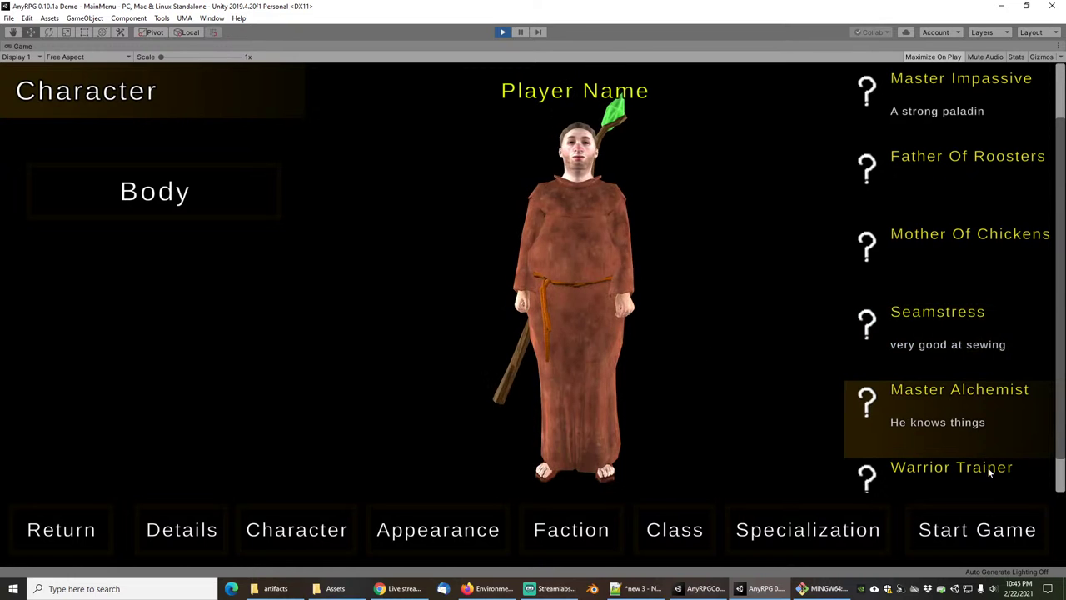
scroll(952, 464, down, 1)
click(947, 425)
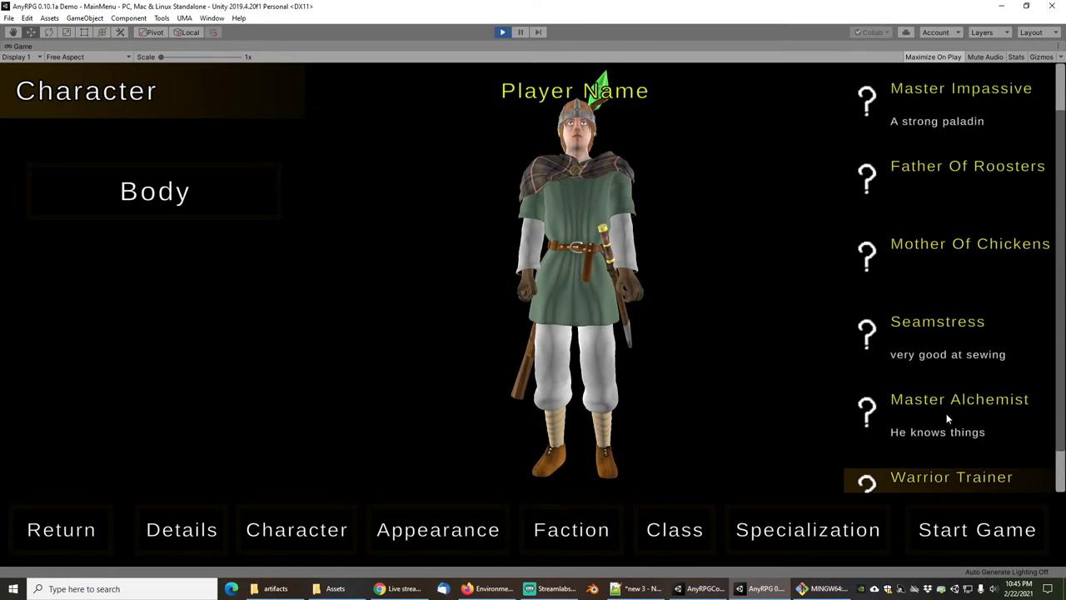
click(931, 325)
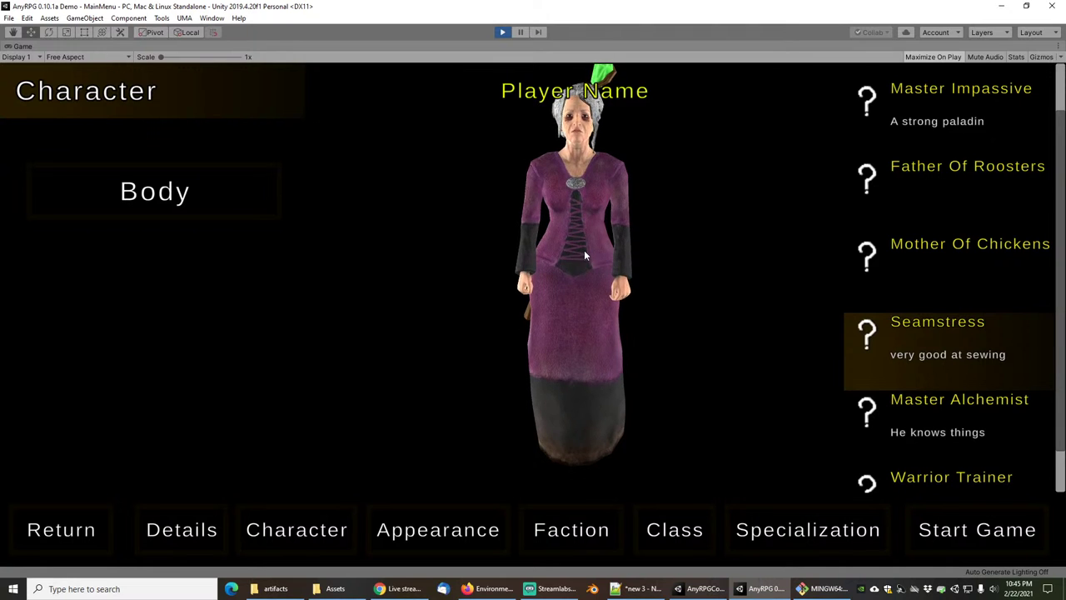
Set the Seamstress character's class to Fighter.
click(671, 533)
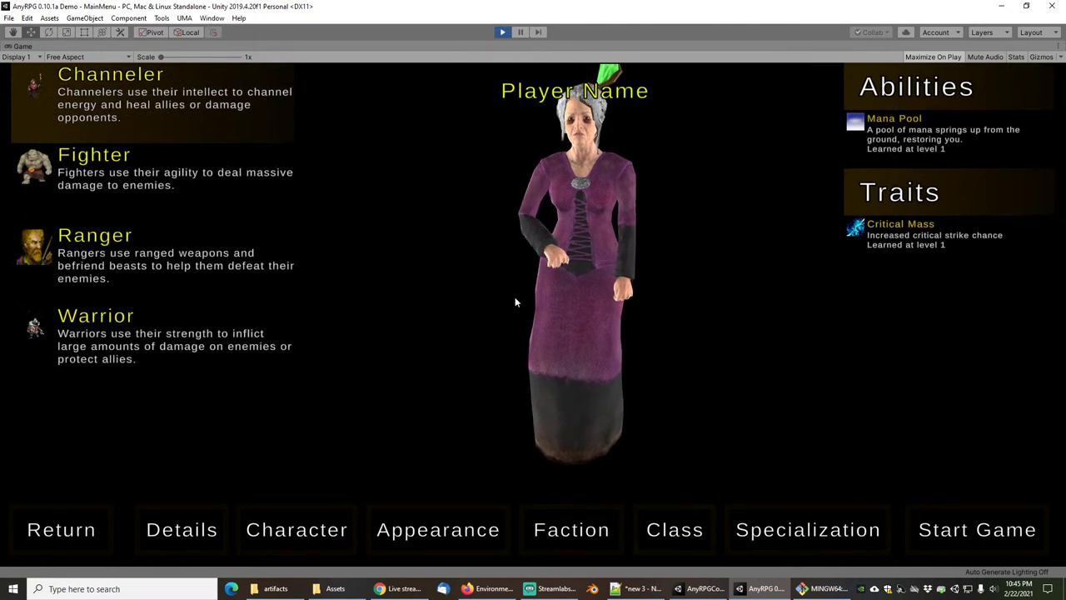
click(176, 173)
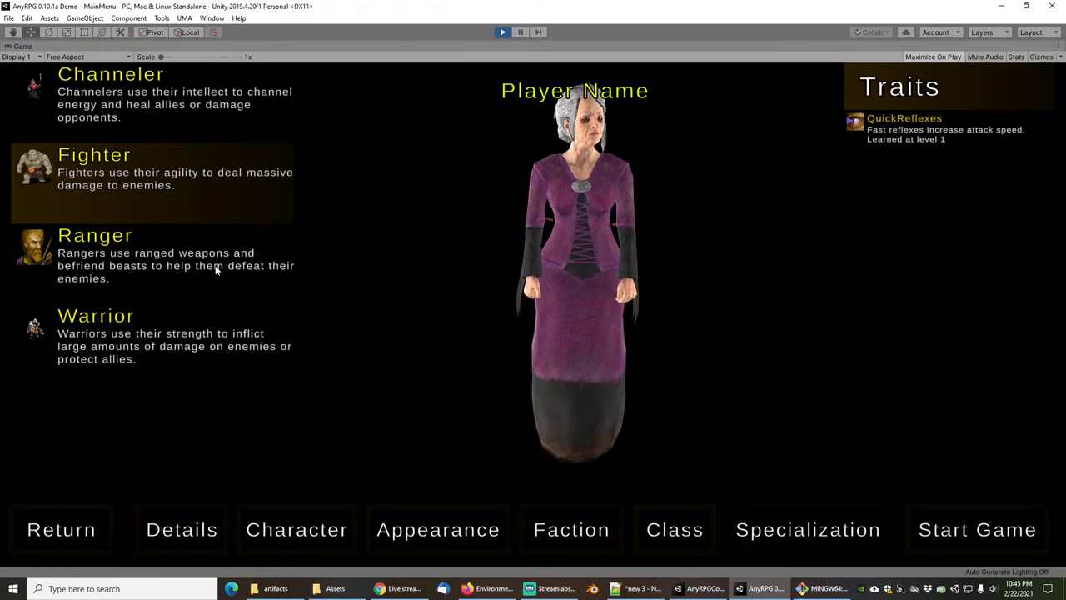
Name the new character Ninja Granny and start a new game with her.
click(196, 537)
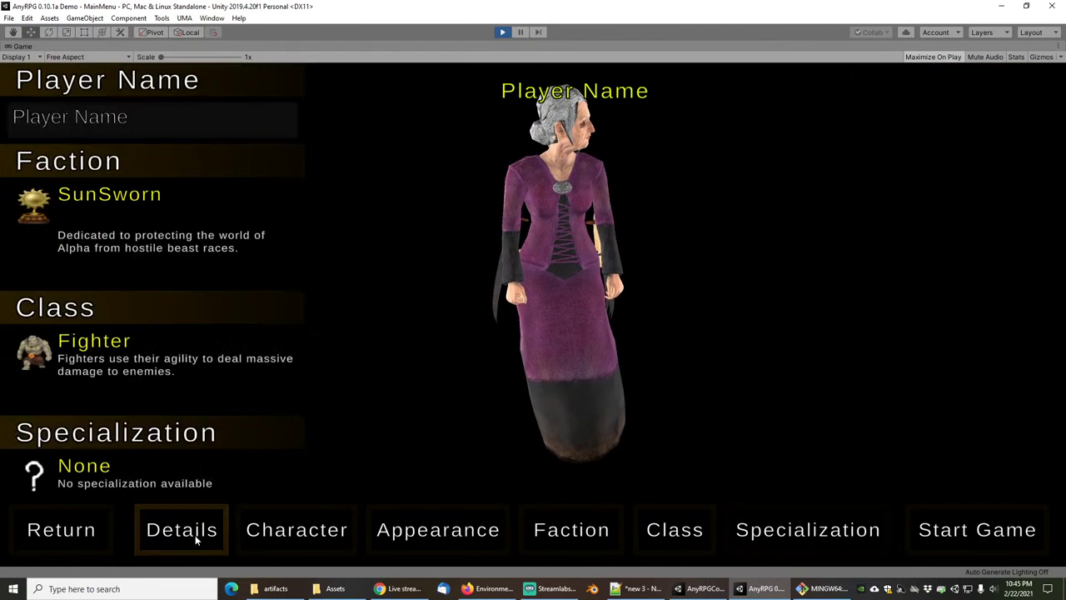
click(175, 125)
text(Nin)
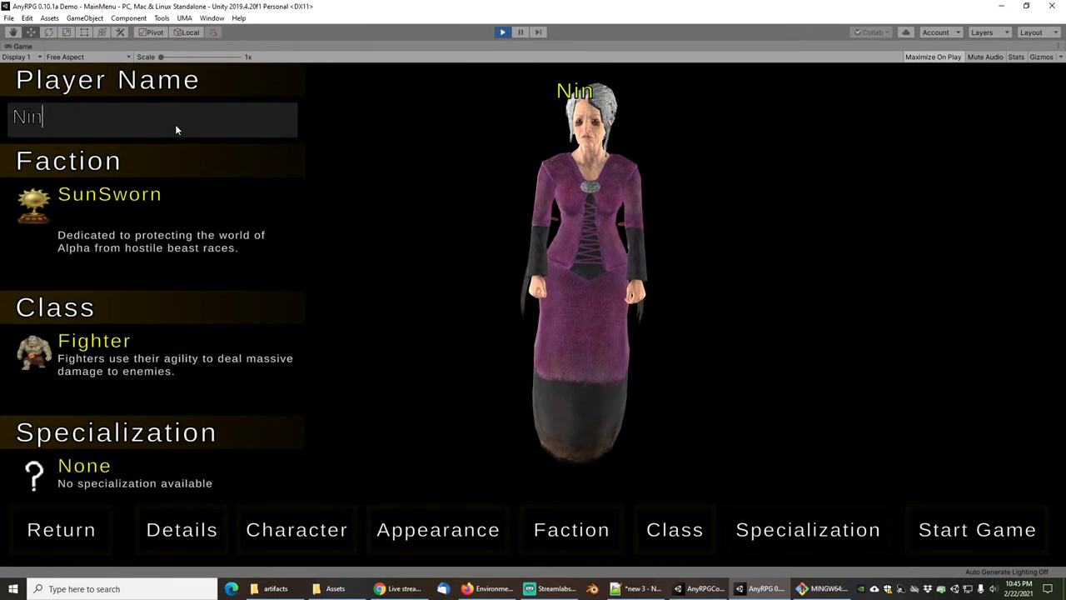
text(ja Granny)
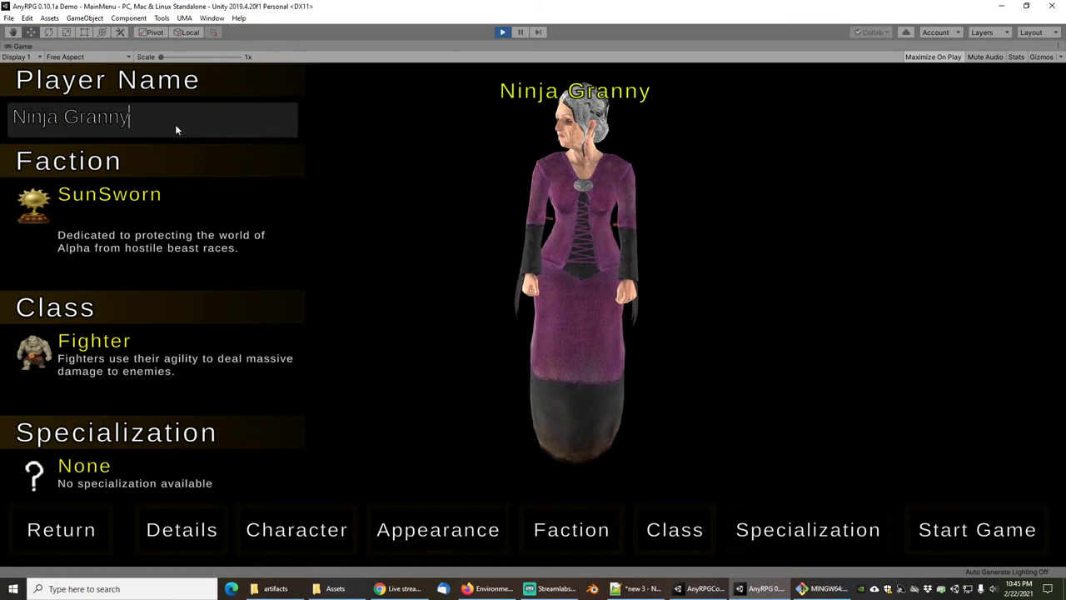
drag(620, 224, 527, 244)
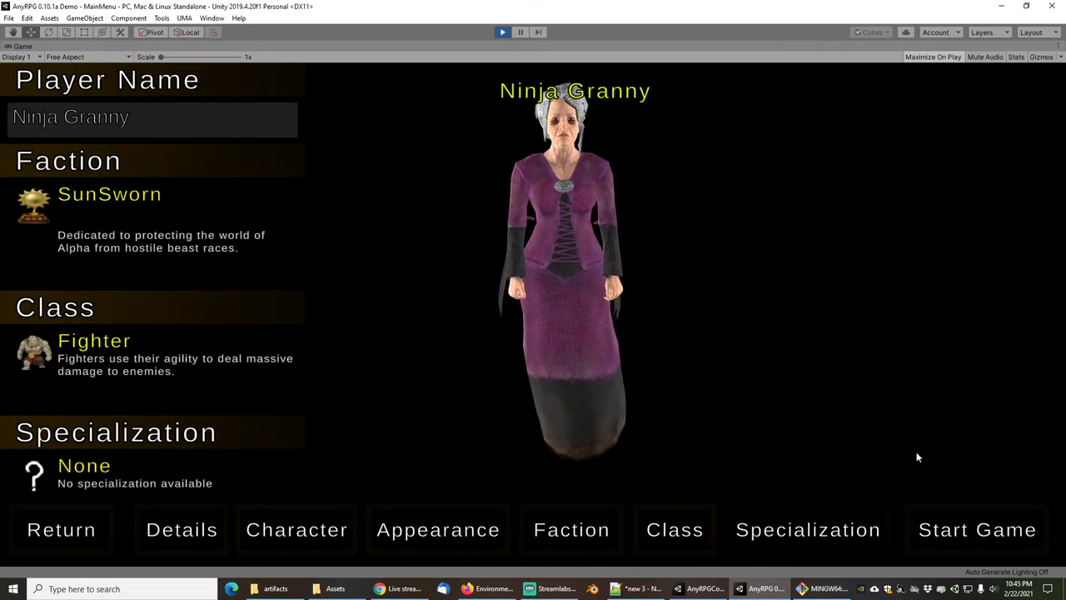
click(962, 530)
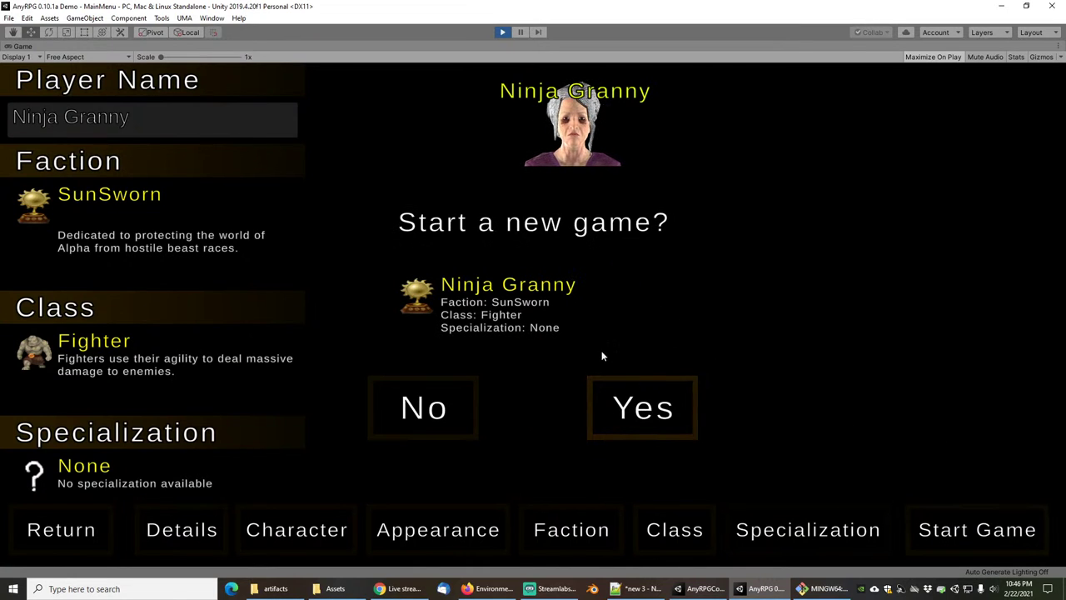
key(Return)
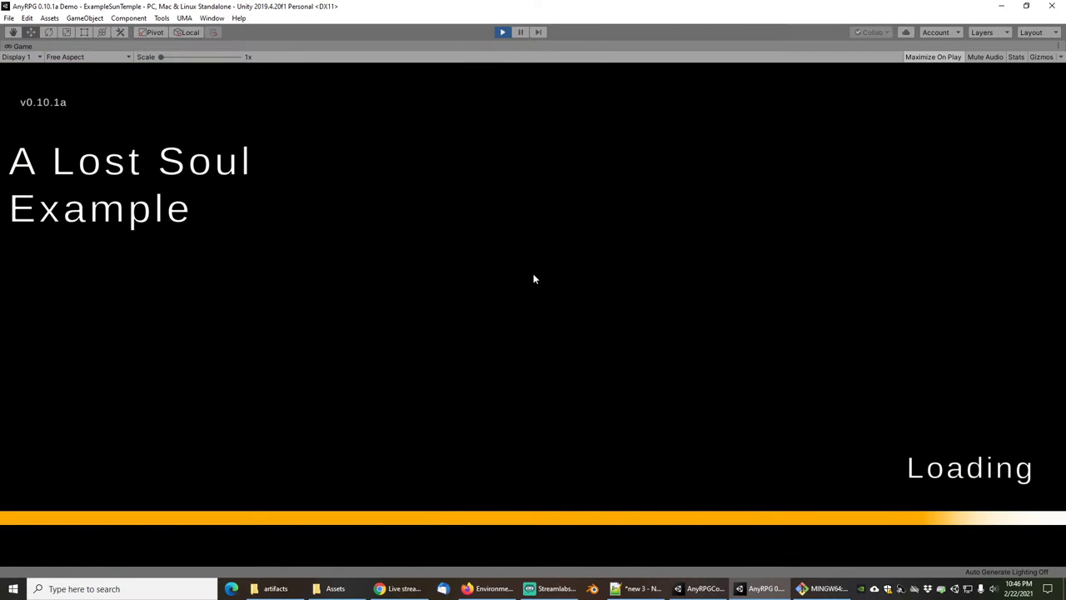
Walk Ninja Granny around in front of the Sun Temple gate, examining her model from several sides.
scroll(619, 304, down, 5)
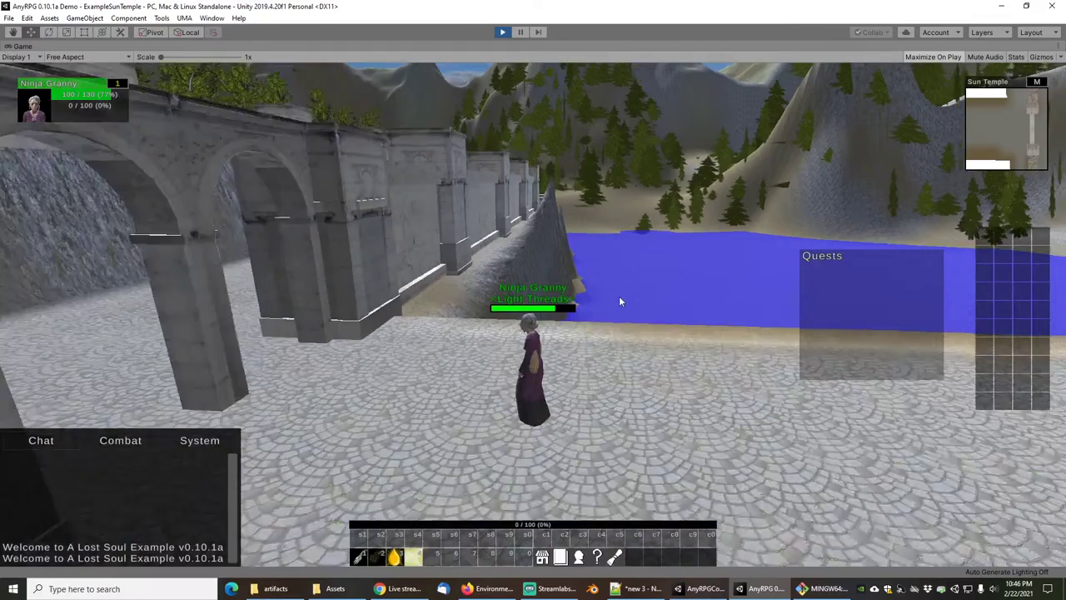
drag(637, 290, 426, 299)
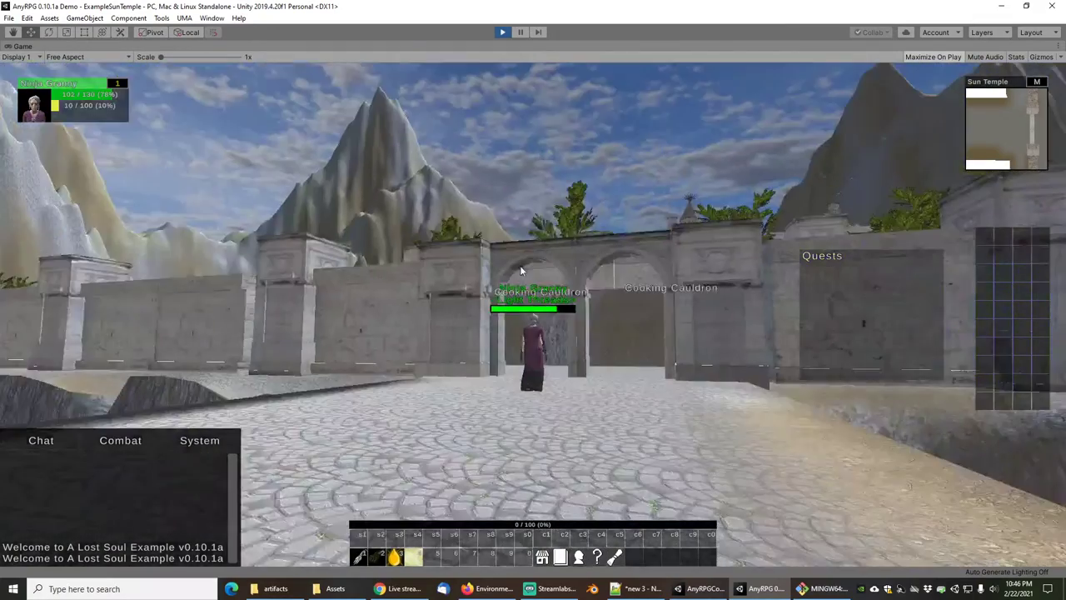
key(a)
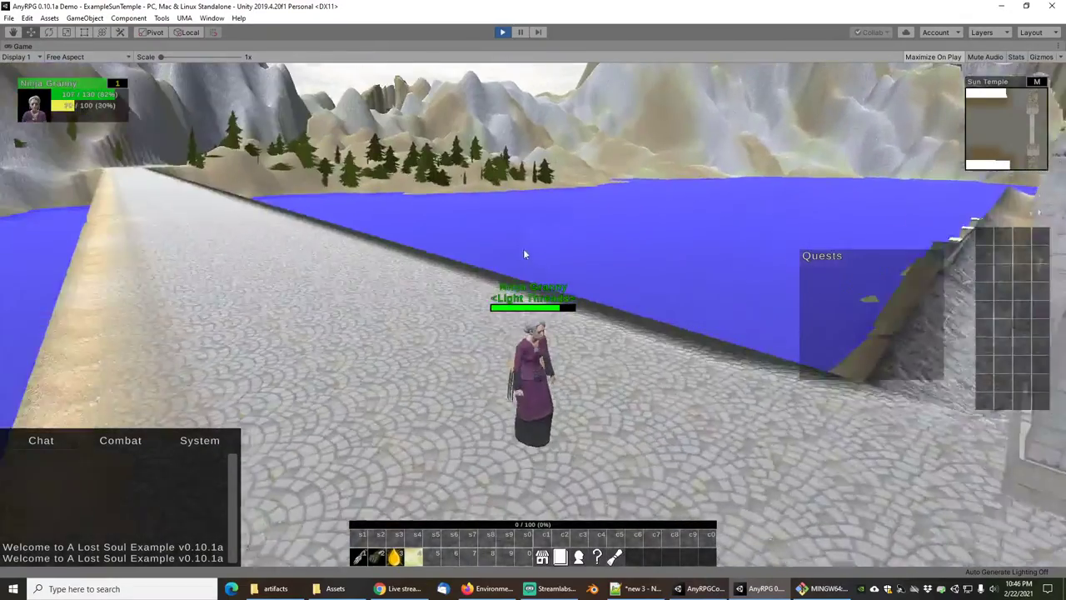
drag(524, 254, 416, 270)
scroll(472, 263, up, 3)
key(a)
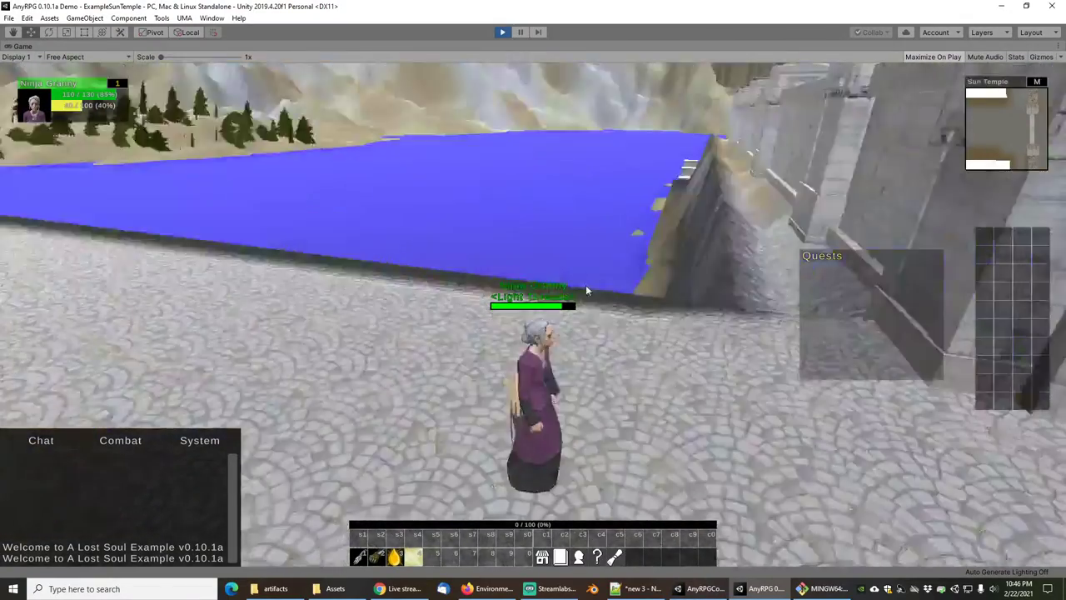
key(w)
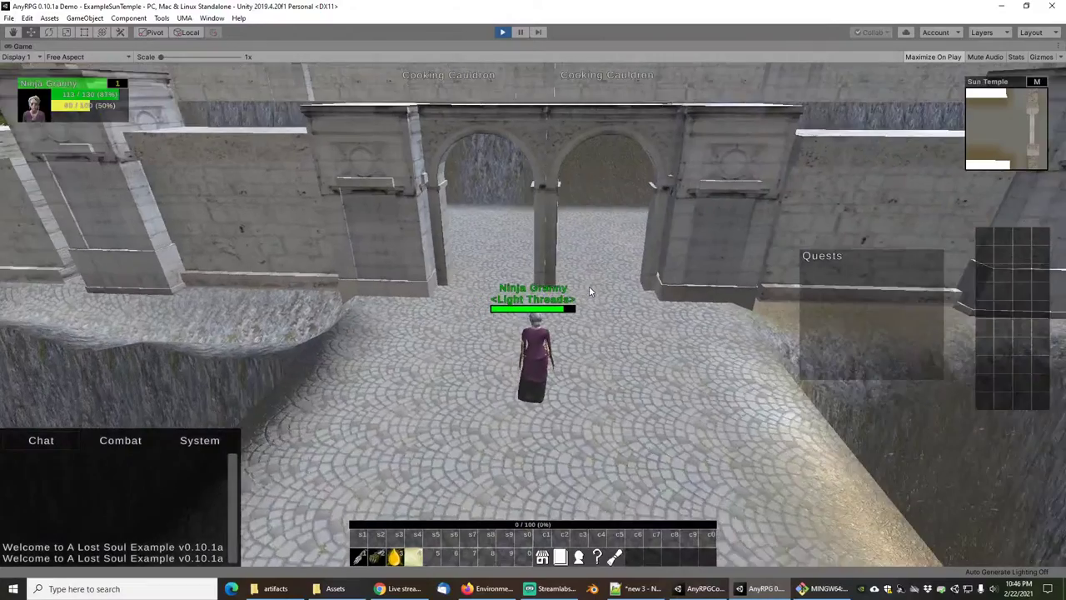
scroll(578, 281, up, 3)
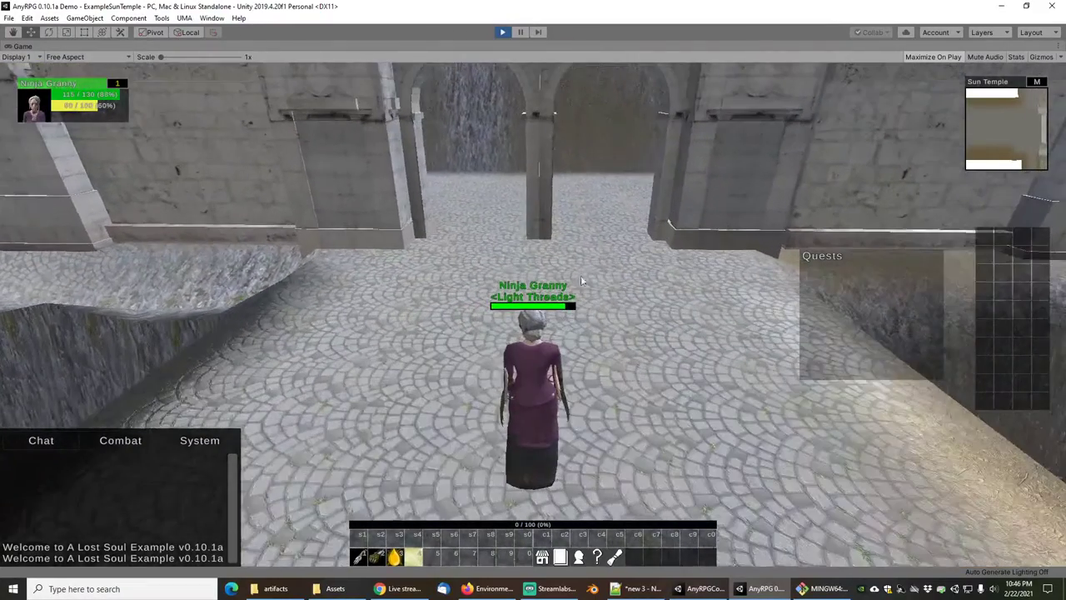
Move Ninja Granny along the stone causeway by the water and turn her back toward the gate.
drag(571, 255, 733, 250)
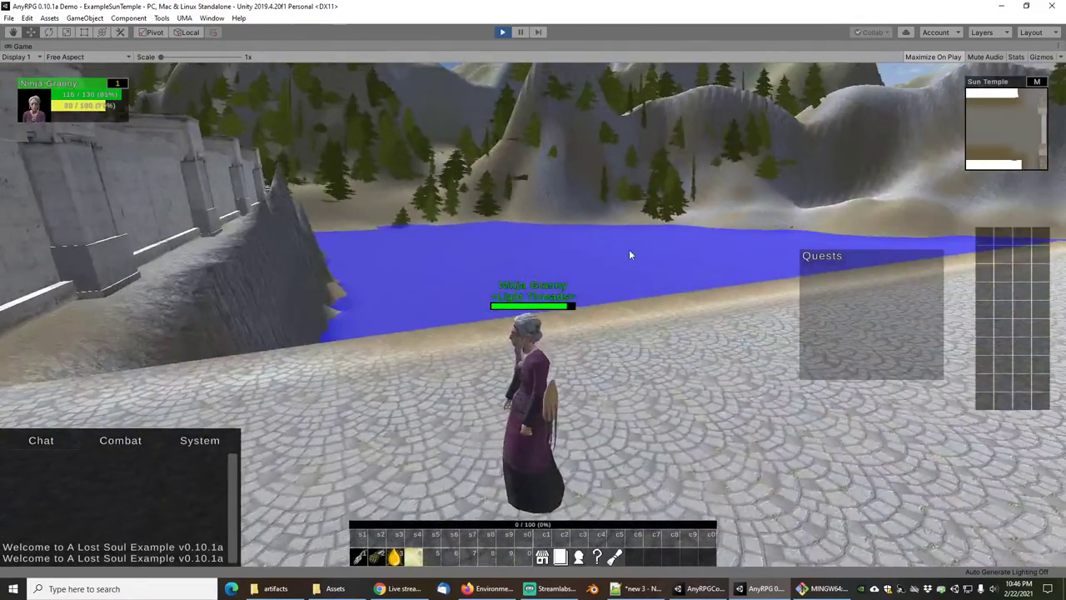
key(d)
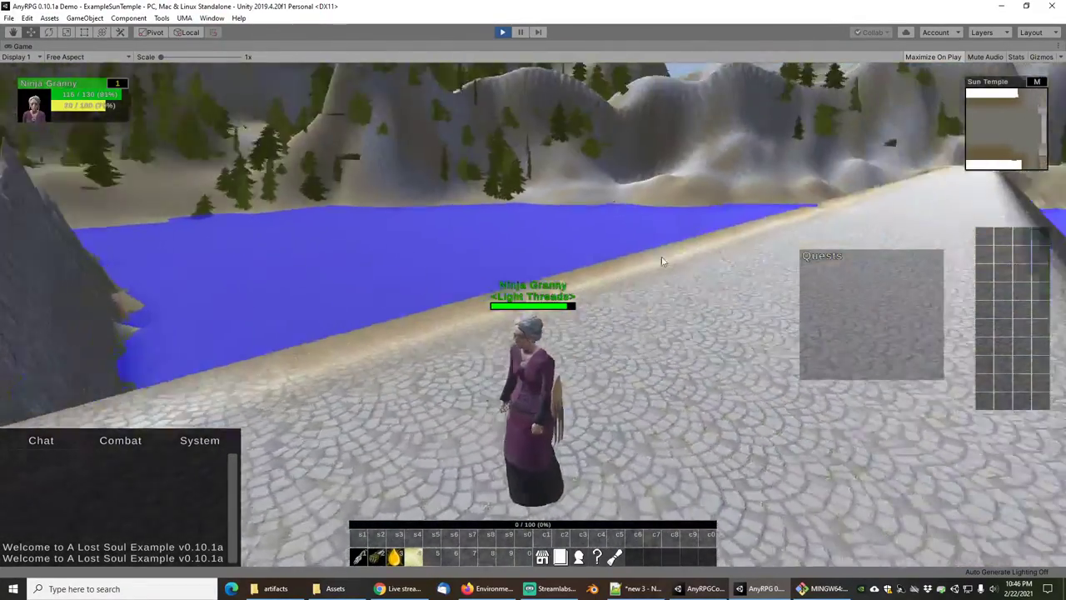
key(w)
key(a)
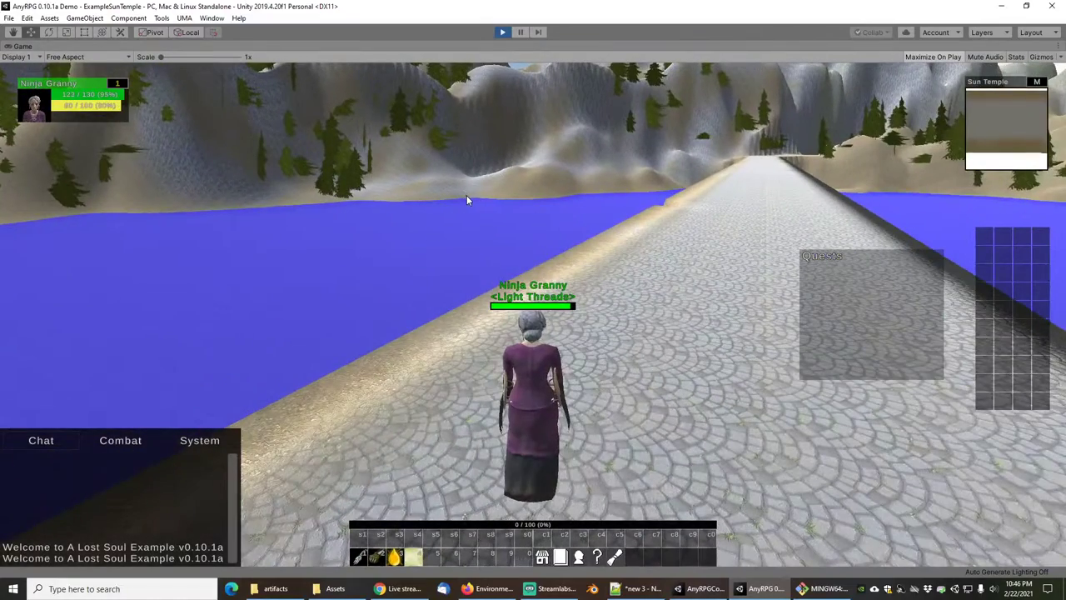
key(a)
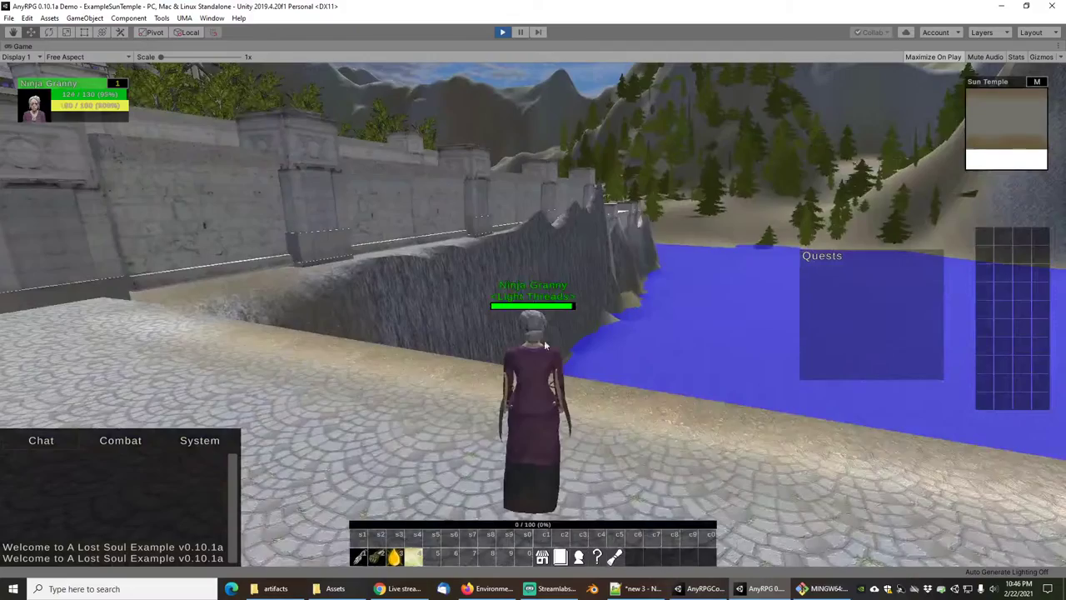
right_drag(577, 330, 445, 459)
key(w)
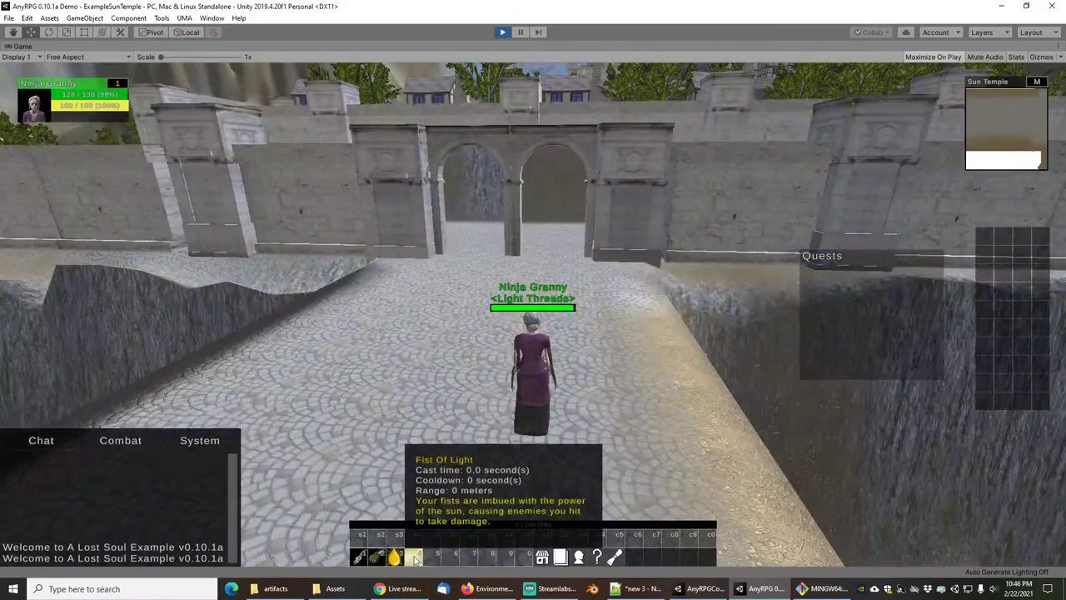
Cast Fist Of Light and Warming Ray on Ninja Granny, check the Attack ability's description, and view the effects up close.
click(416, 559)
click(396, 556)
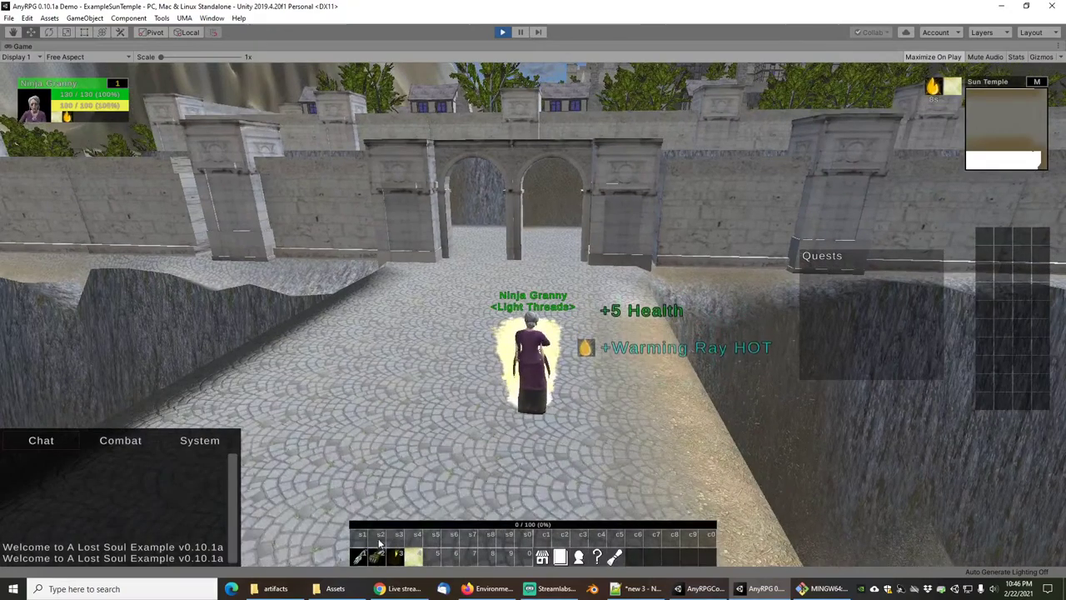
mouse_move(379, 560)
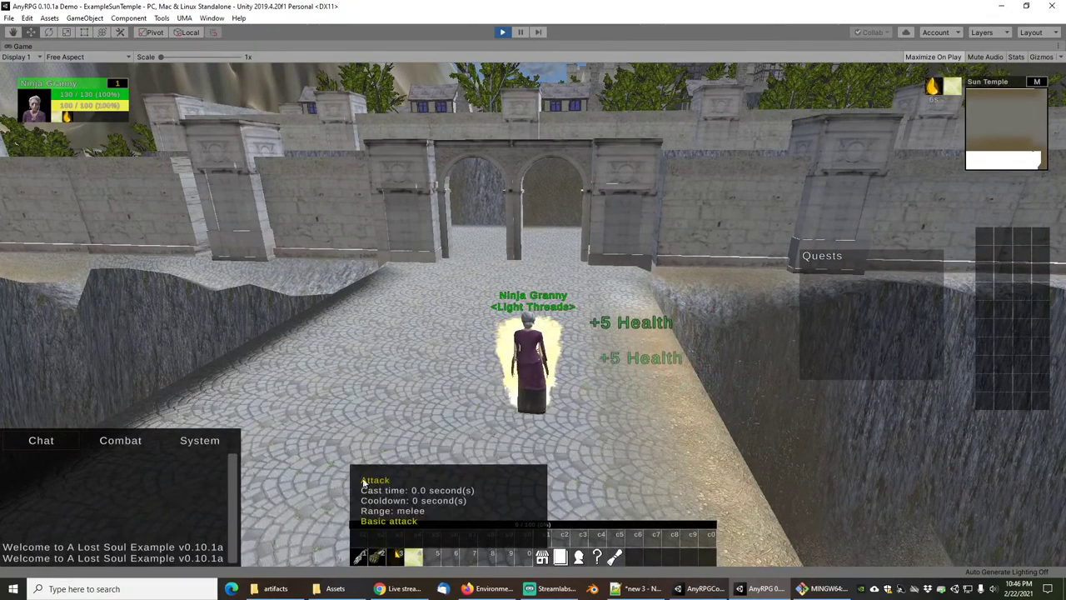
scroll(682, 297, up, 2)
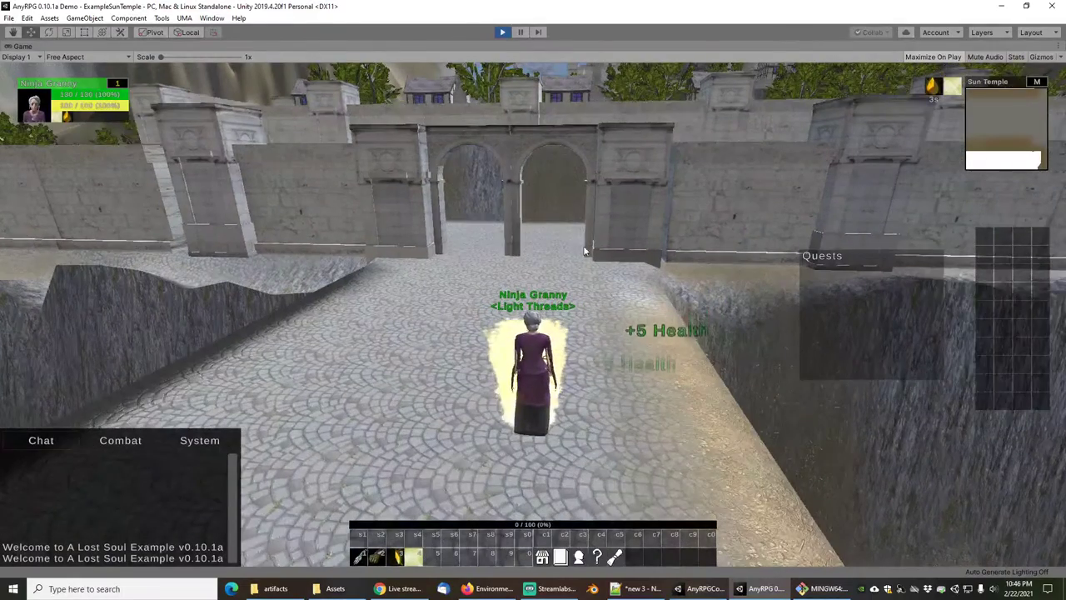
mouse_move(585, 251)
mouse_down()
mouse_move(631, 272)
mouse_move(514, 423)
mouse_move(609, 353)
mouse_move(562, 357)
mouse_move(548, 275)
mouse_up()
scroll(602, 384, up, 2)
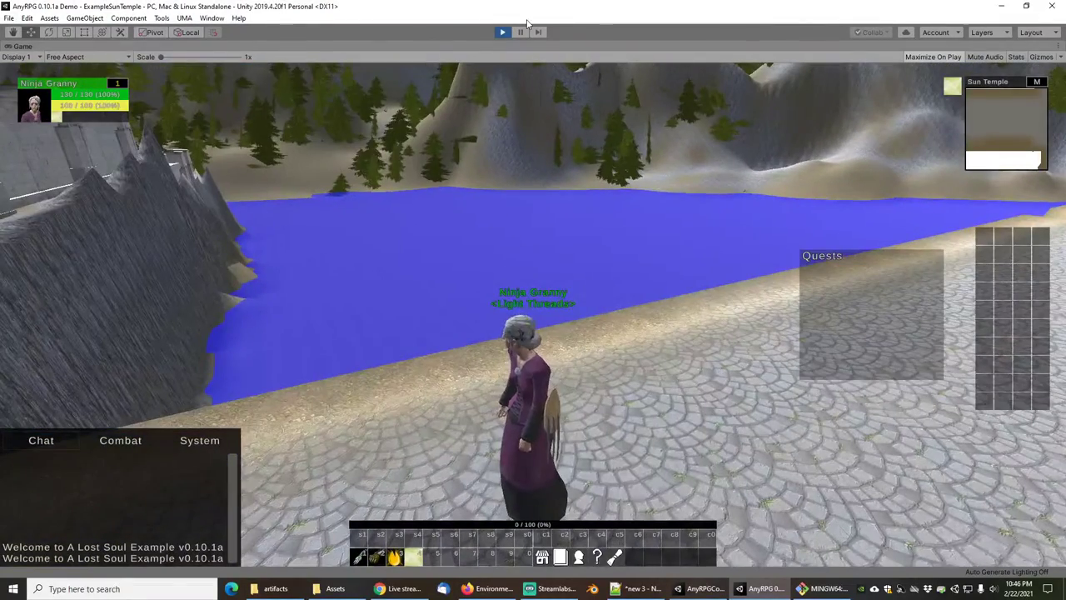
Examine Ninja Granny's stats and equipped leather armor on her character sheet, and close it.
key(c)
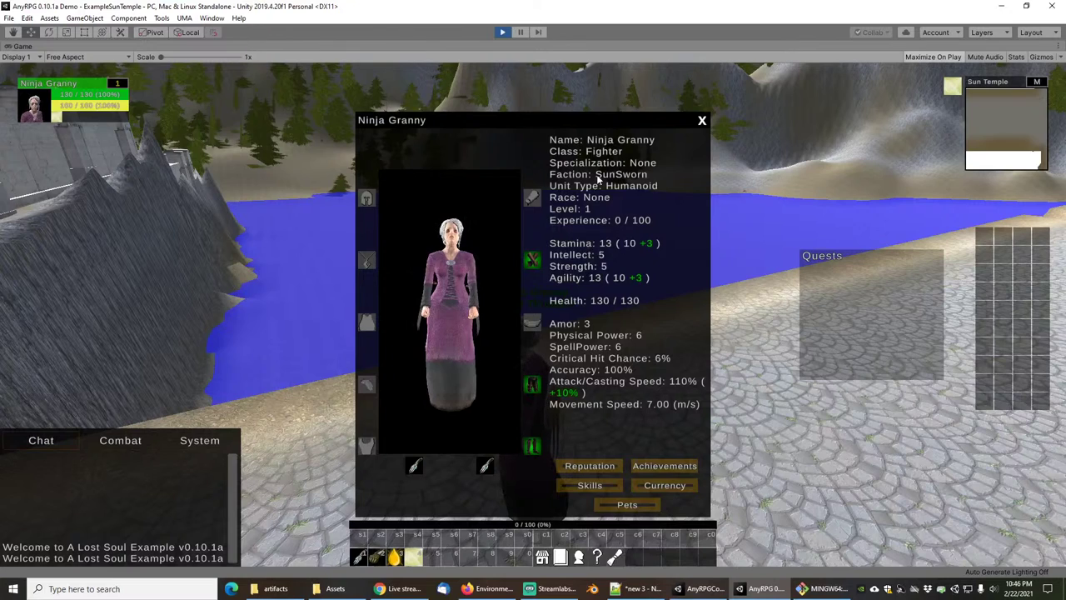
drag(566, 122, 323, 94)
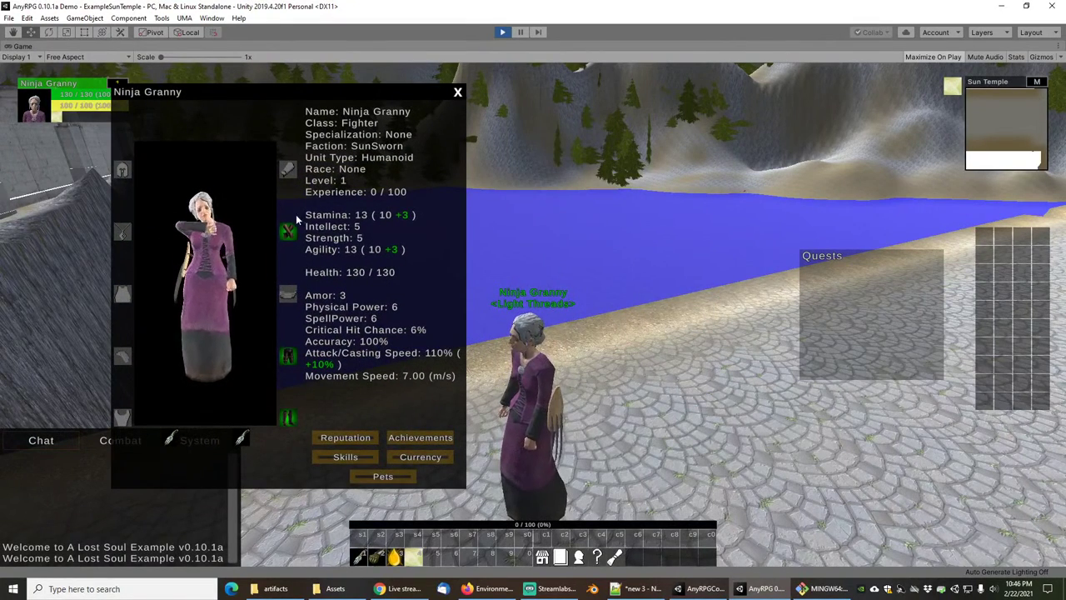
mouse_move(290, 239)
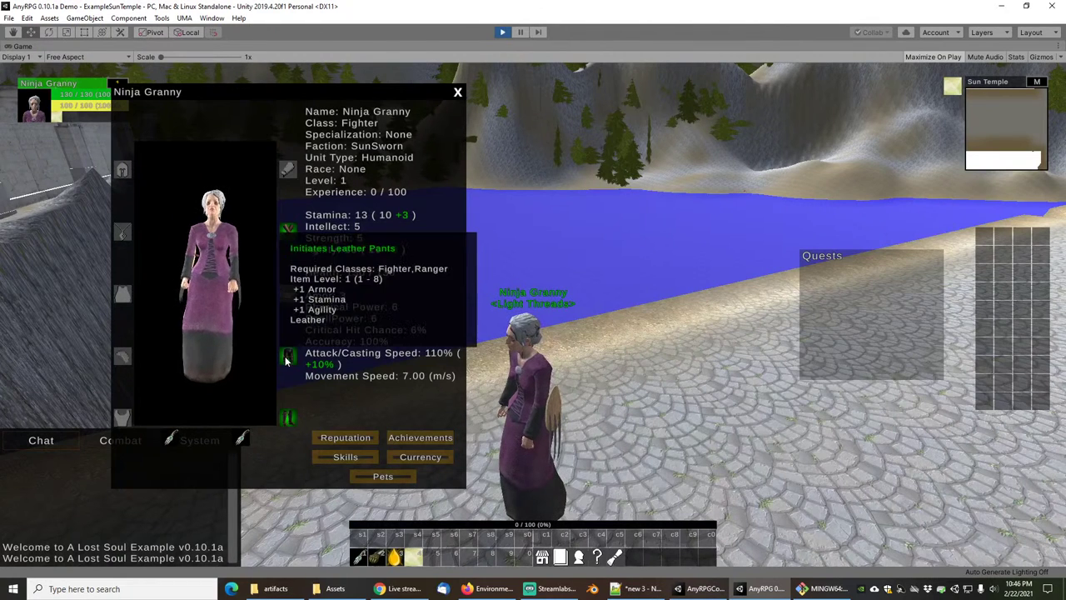
mouse_move(287, 419)
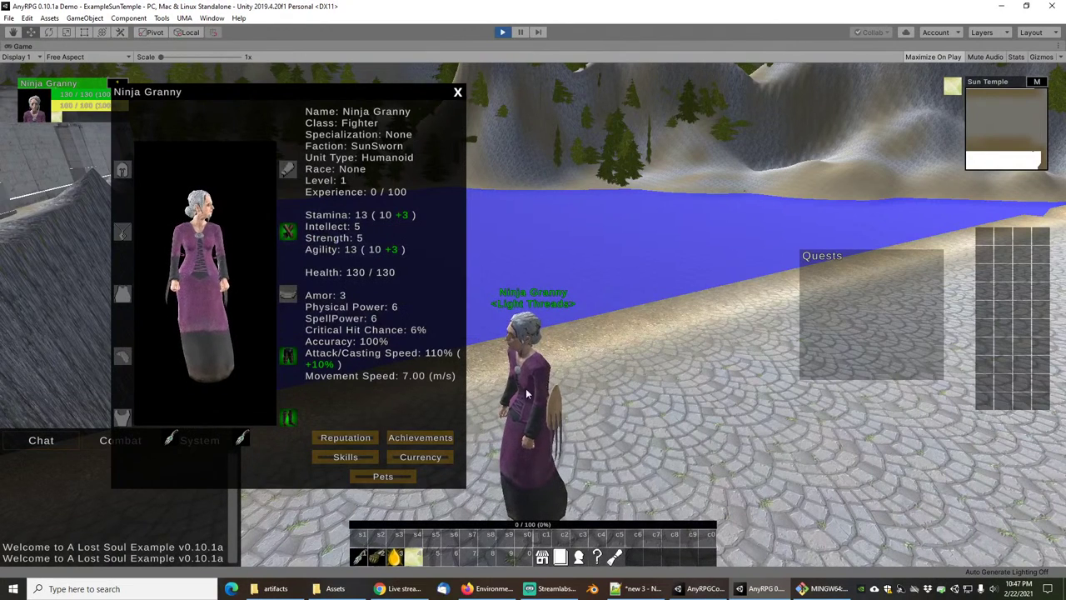
click(457, 92)
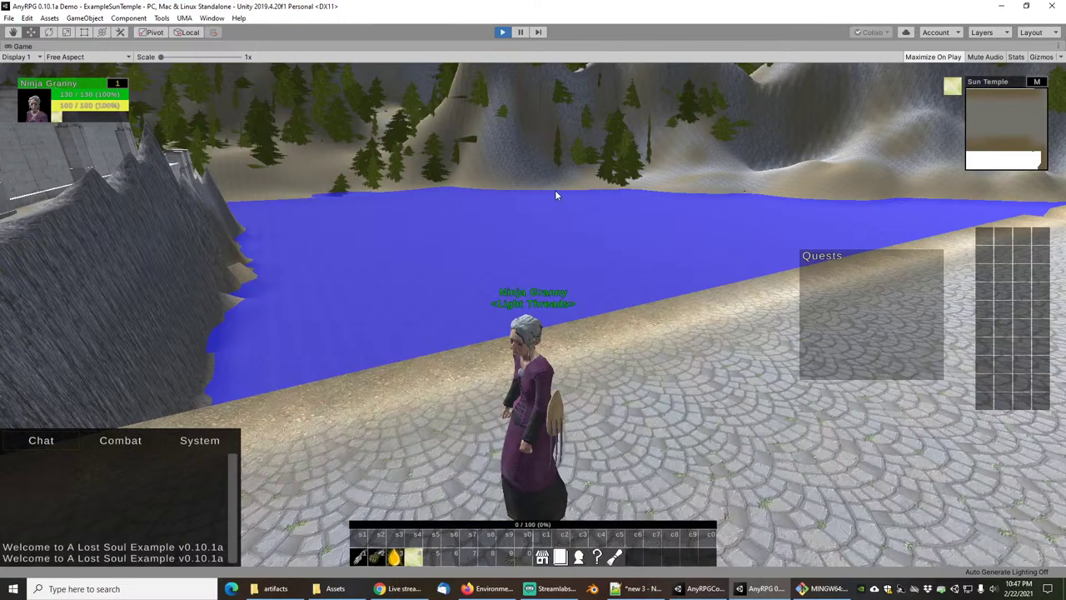
Stop the play test and open the OldLadyModel prefab, framing the model in the Scene view.
key(ctrl+p)
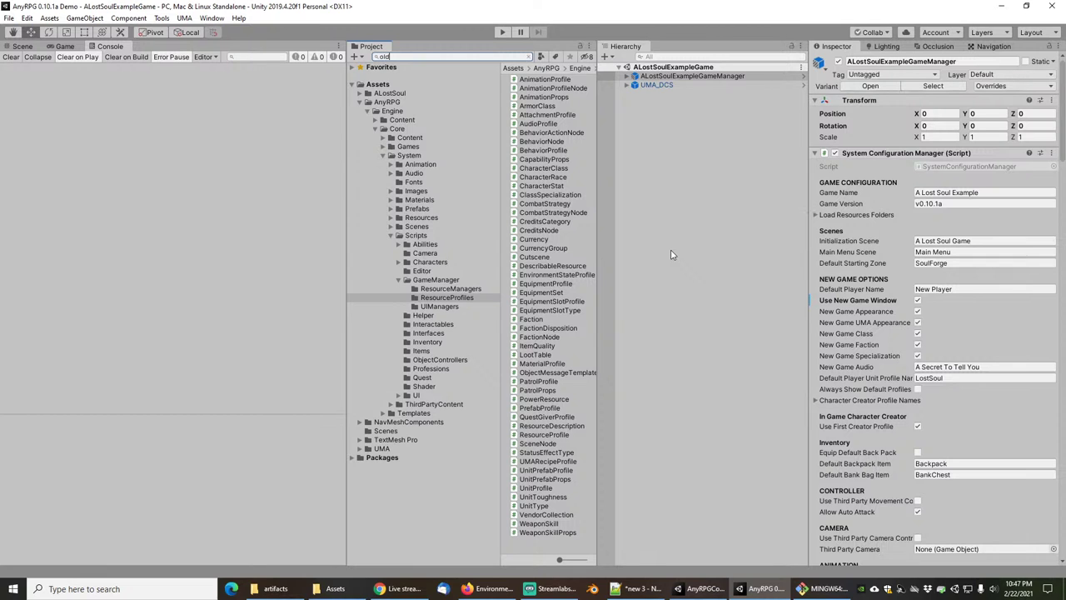
text(ym)
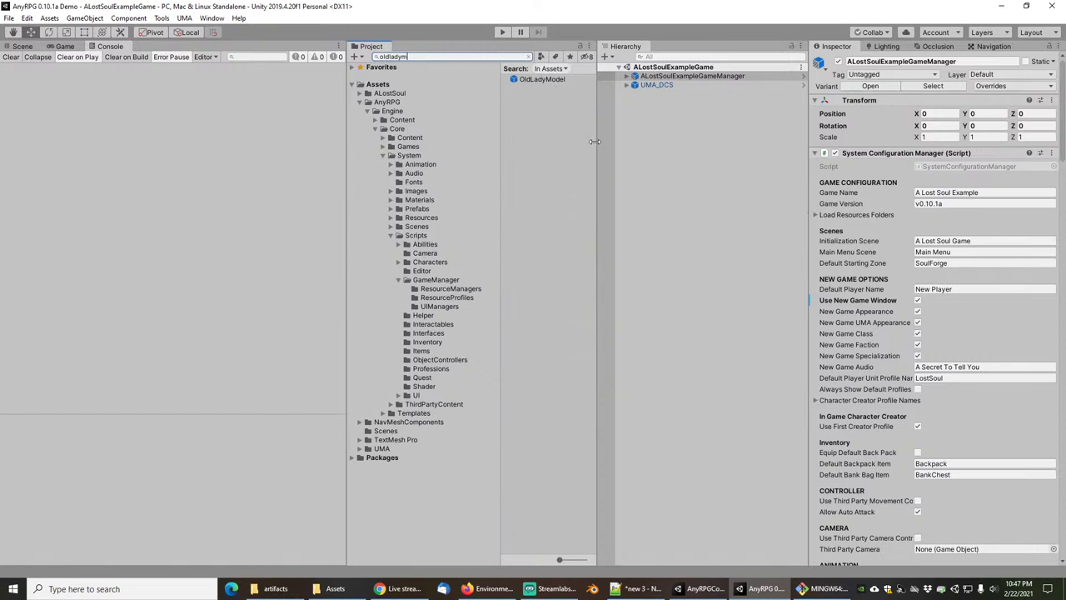
double_click(536, 80)
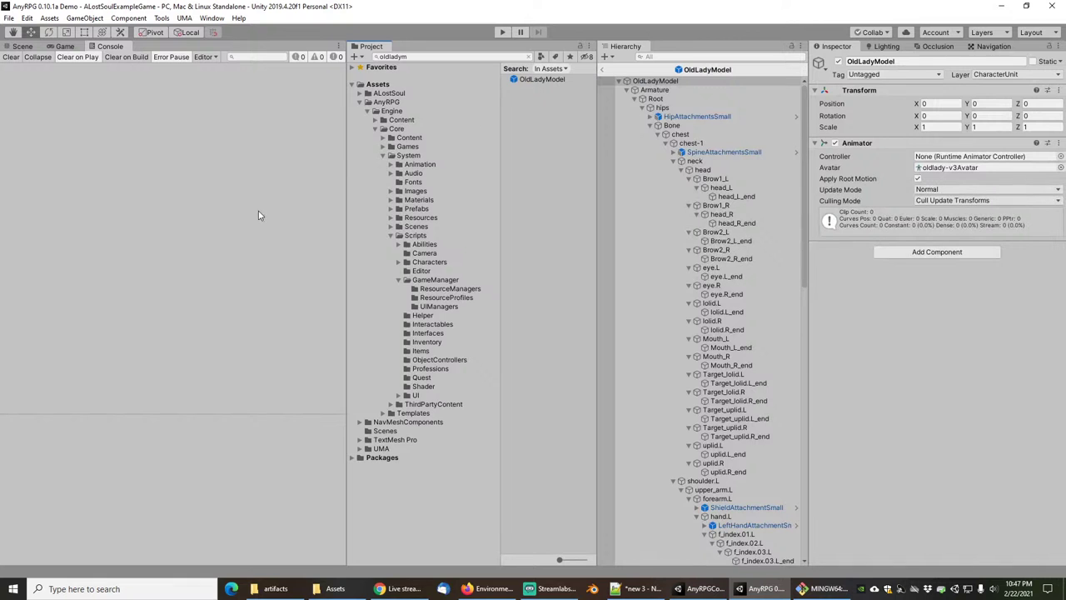
click(21, 47)
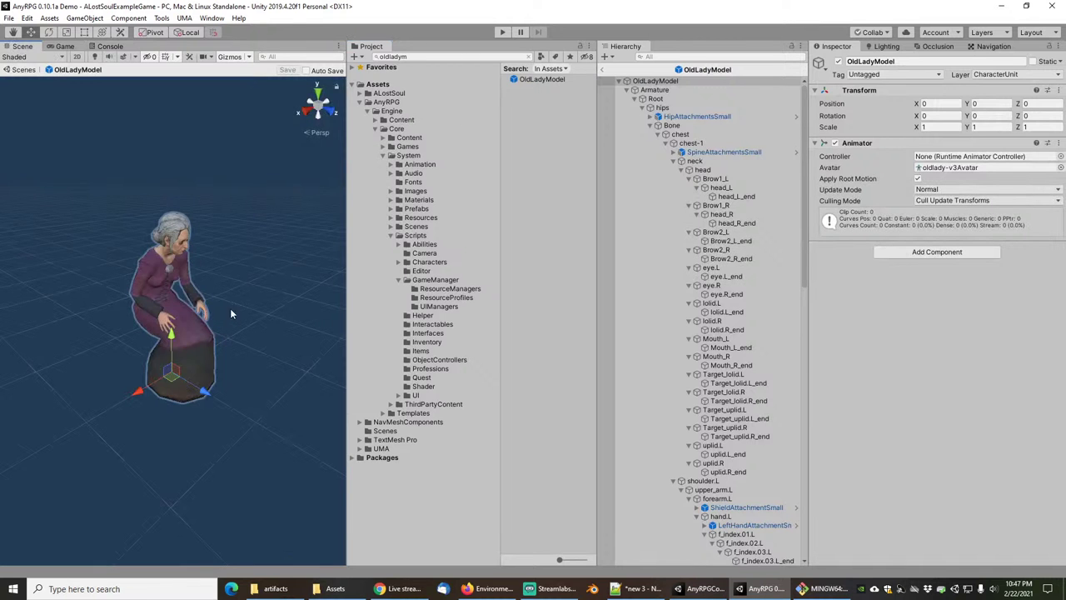
scroll(230, 310, up, 6)
scroll(220, 309, down, 5)
mouse_move(218, 304)
right_down()
mouse_move(211, 278)
mouse_move(213, 295)
right_up()
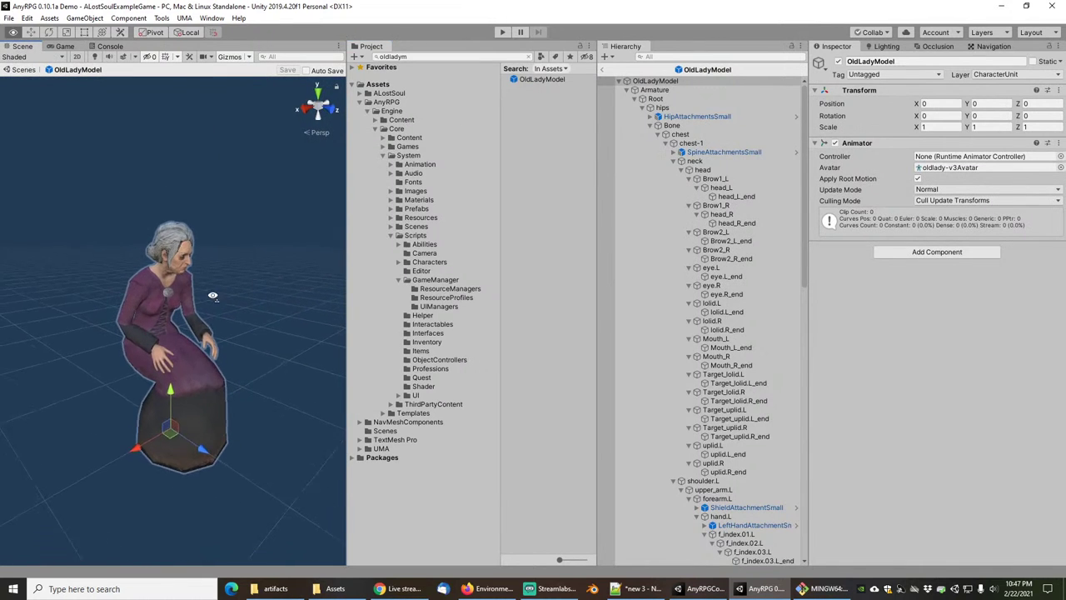
alt+drag(212, 296, 202, 291)
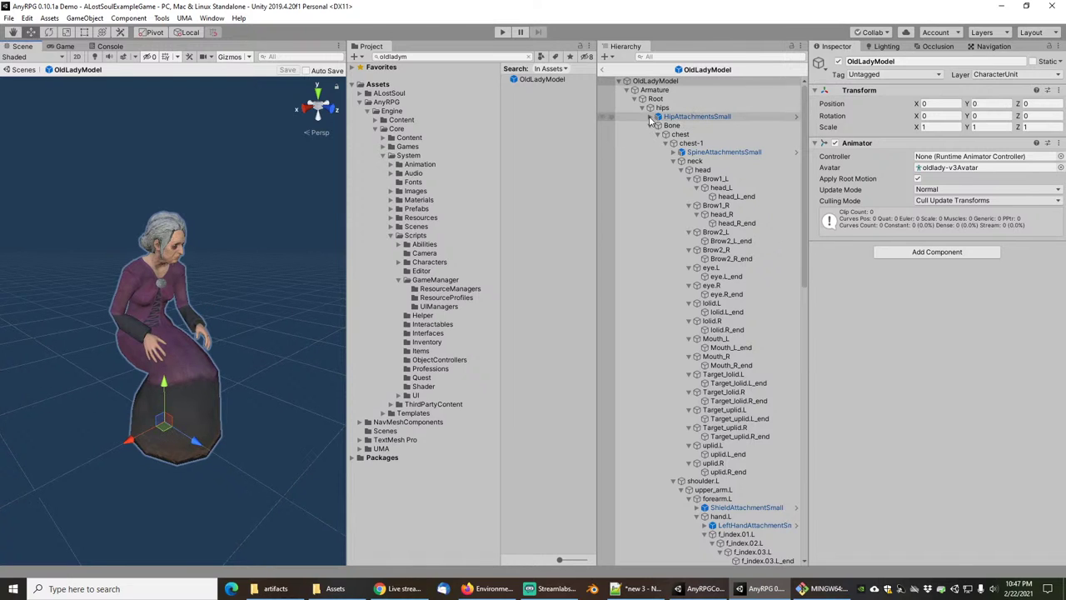
Activate HipAttachmentsSmall and all its sheathed weapon attachments, from the OffHandSword to the MainHandDagger, on the OldLadyModel.
click(652, 117)
click(692, 117)
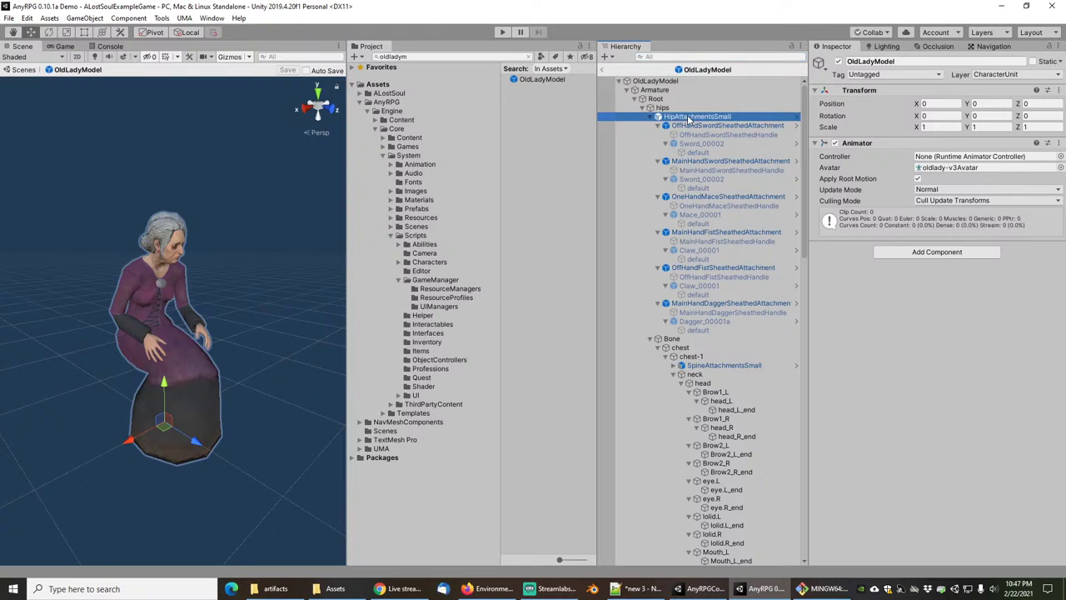
shift+click(716, 329)
click(839, 63)
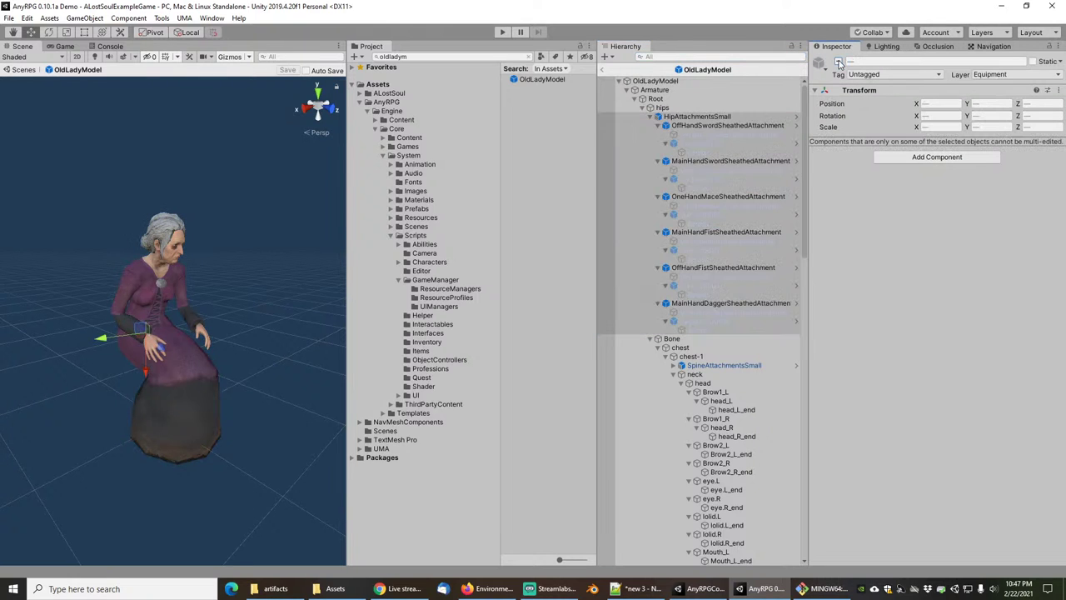
Activate SpineAttachmentsSmall and all its sheathed attachments, from the Staff to the Shield, on the OldLadyModel.
click(681, 365)
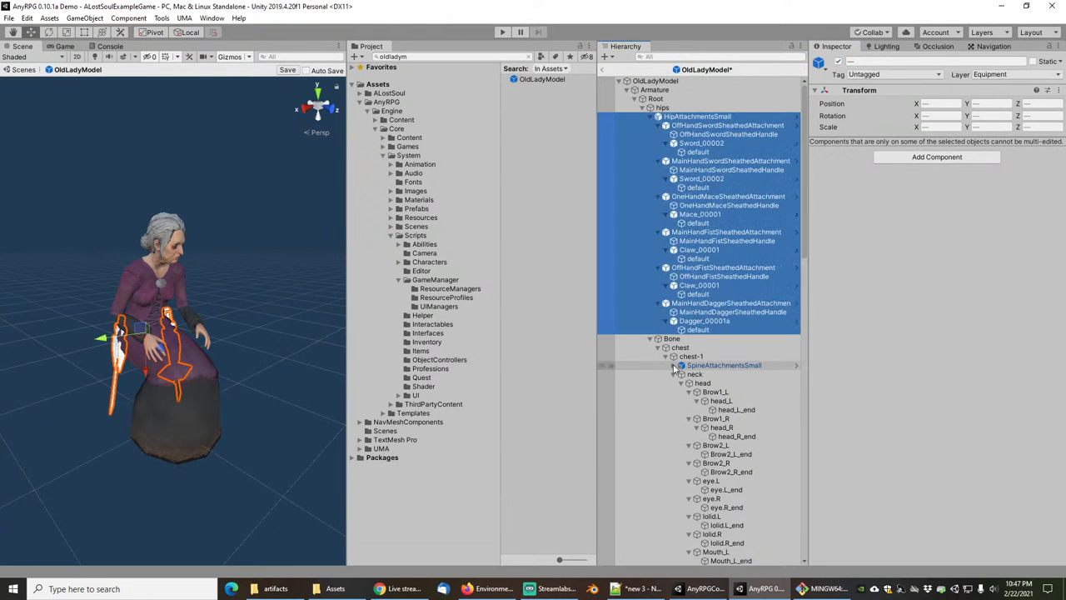
click(703, 367)
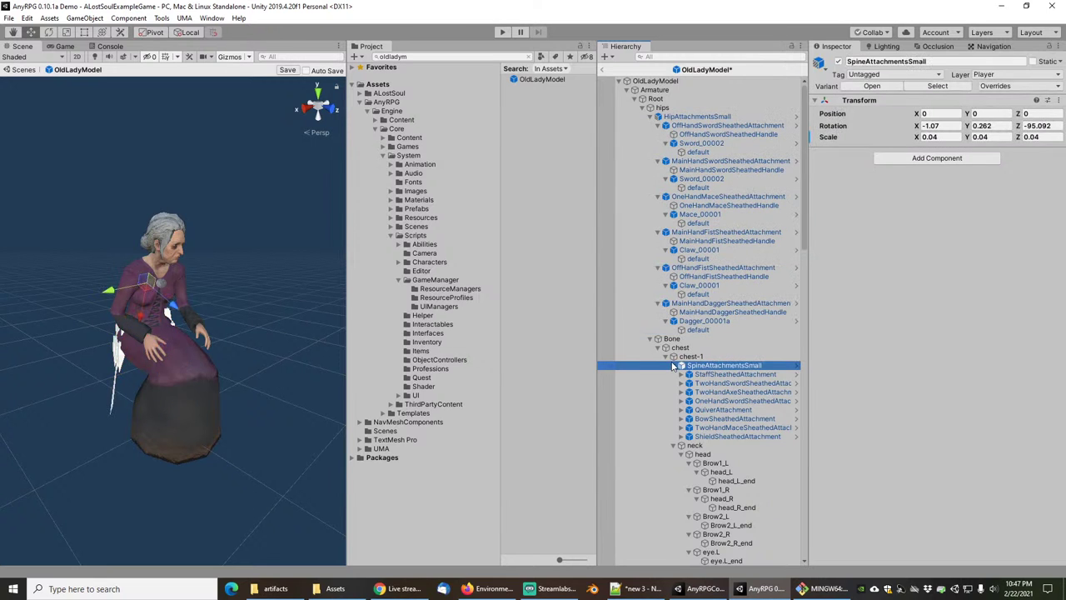
alt+click(673, 366)
alt+click(674, 365)
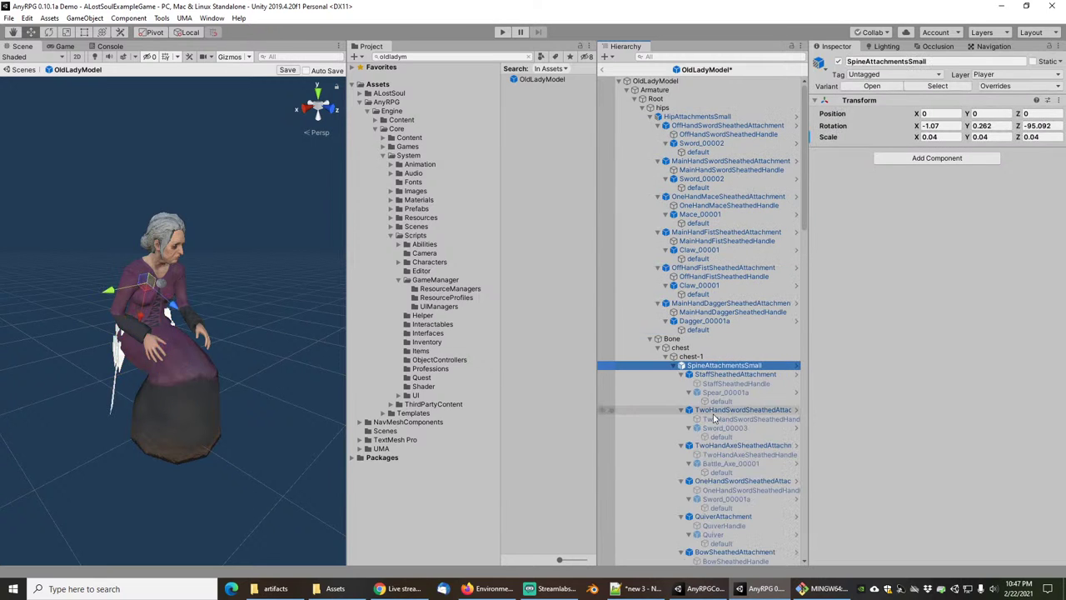
scroll(714, 418, down, 6)
shift+click(717, 450)
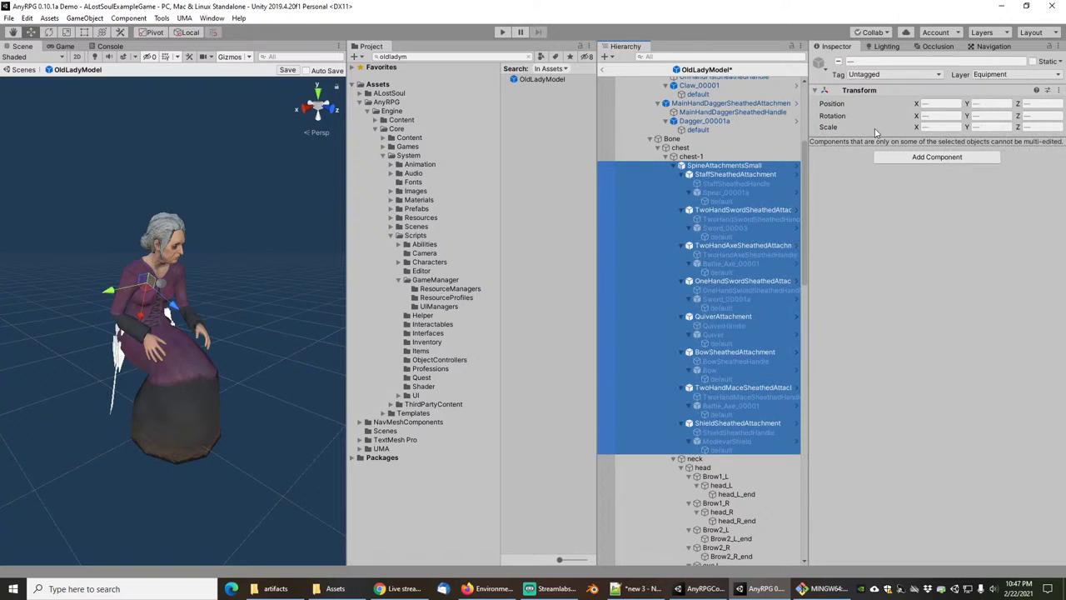
click(838, 62)
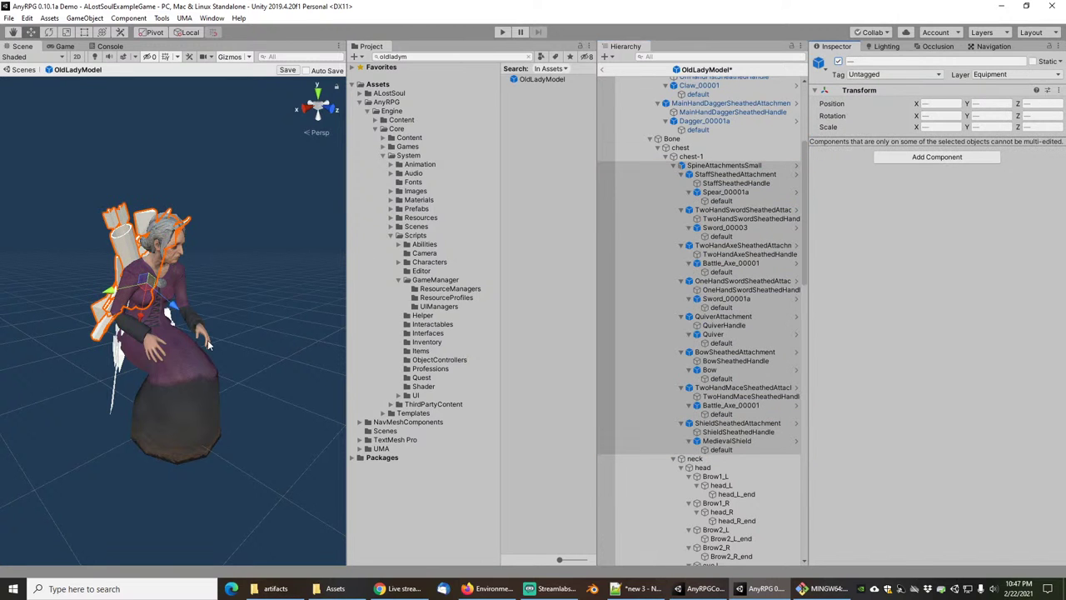
Activate ShieldAttachmentSmall under forearm.L together with its ShieldHandle and MedievalShield children.
scroll(754, 392, up, 6)
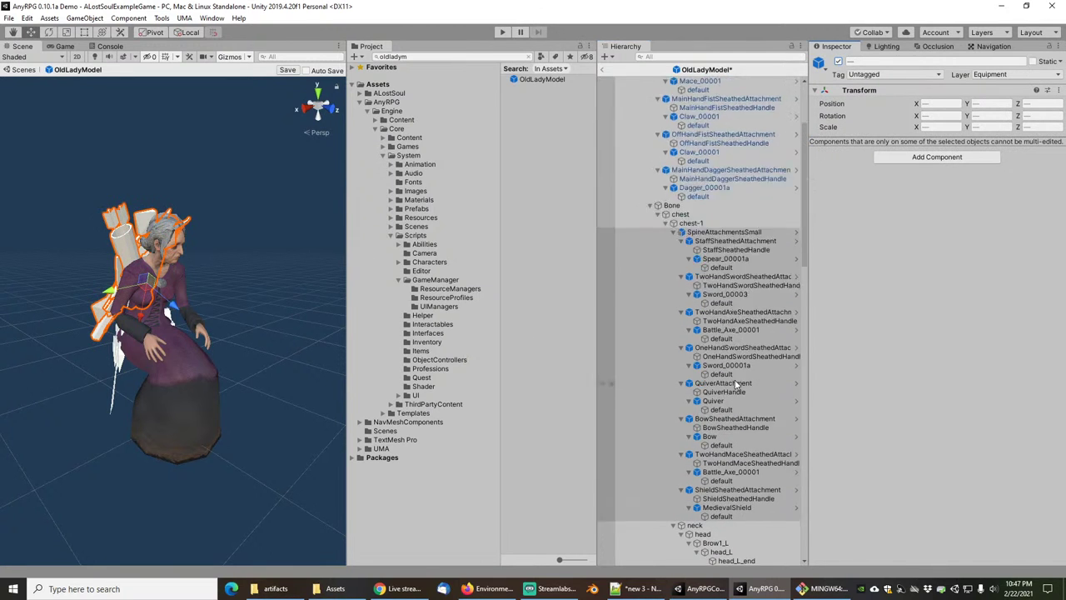
scroll(725, 350, down, 15)
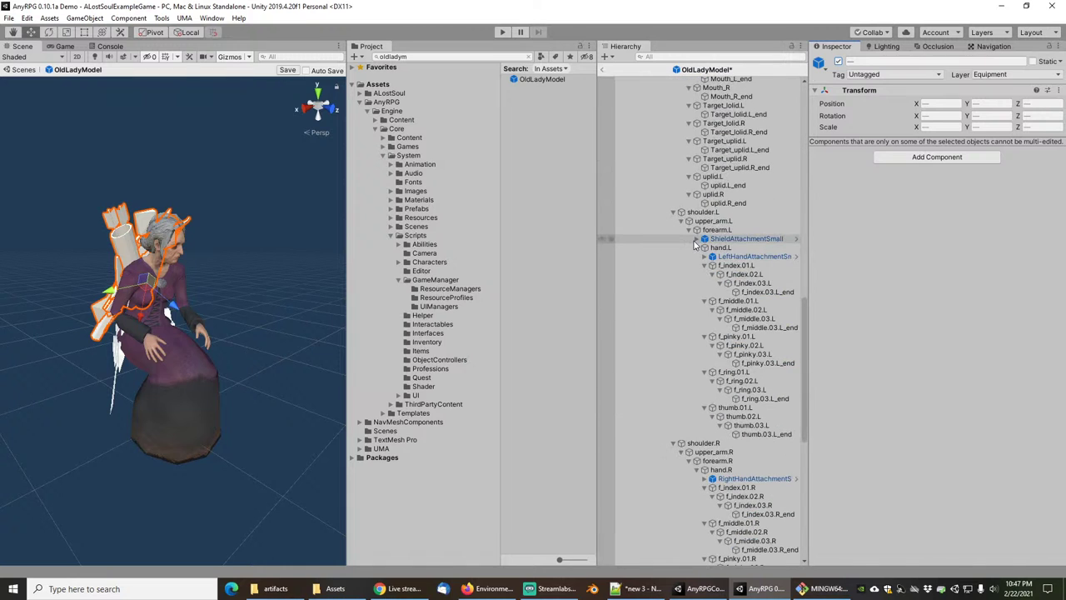
click(696, 239)
click(741, 239)
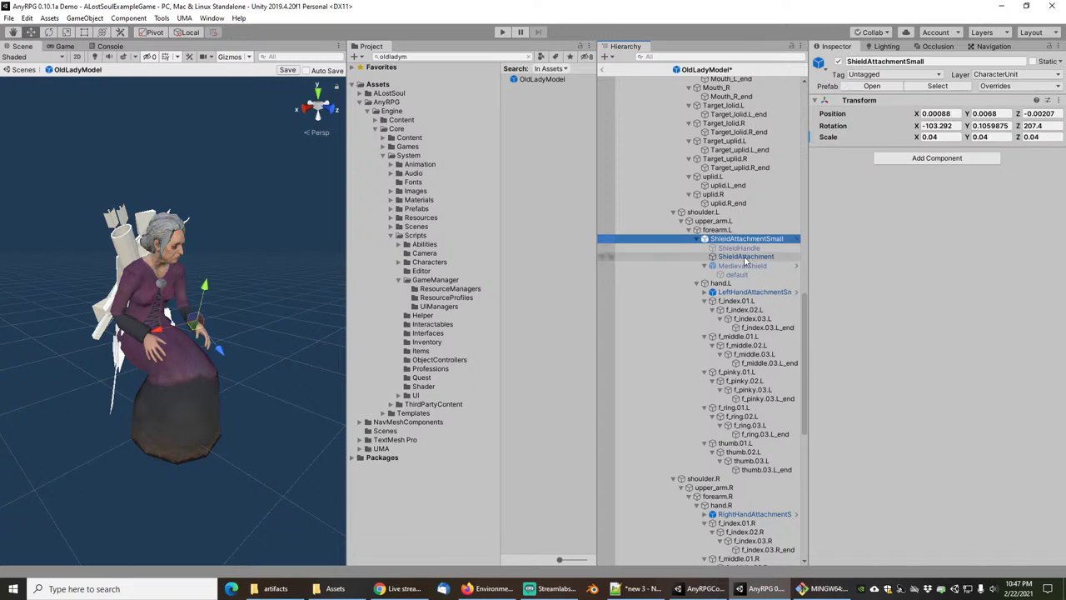
click(839, 62)
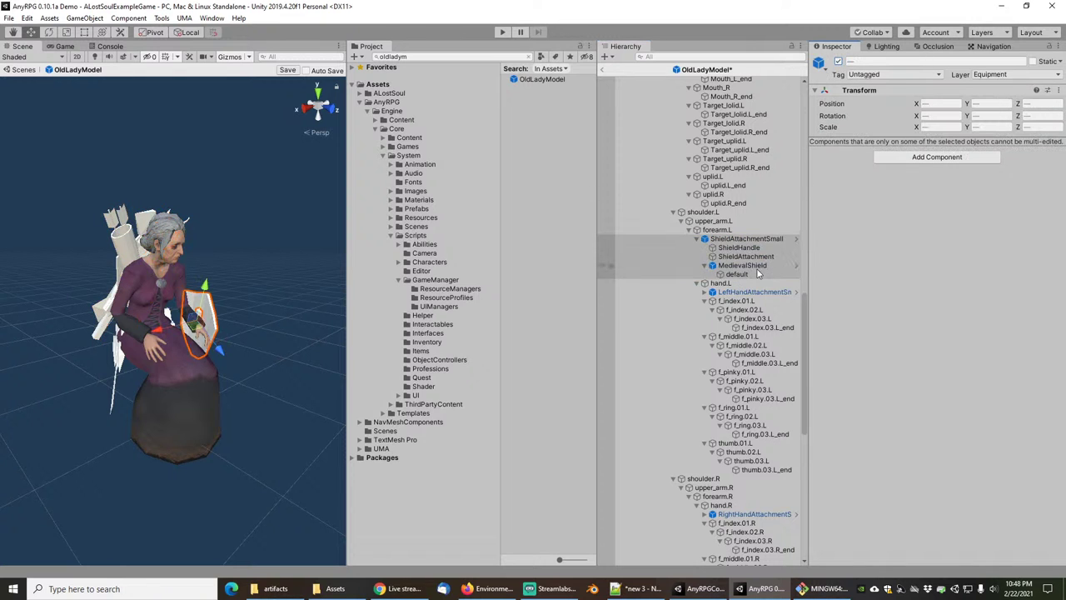
Activate the left hand attachment under hand.L, including LeftHandHandle, LeftHandAttachment and Sword_00001a.
click(705, 293)
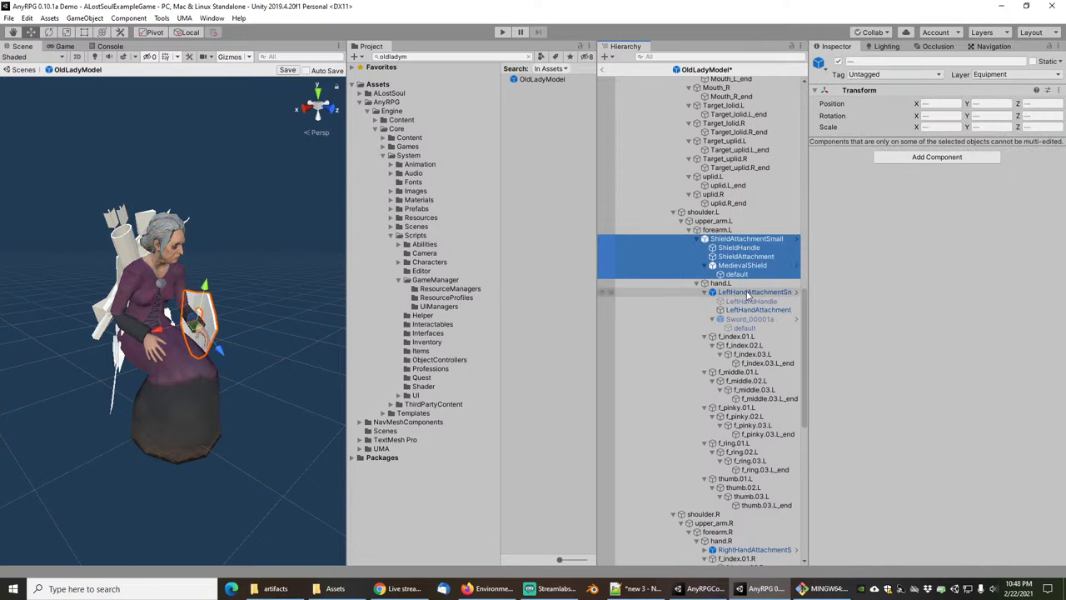
click(746, 293)
shift+click(745, 327)
click(838, 62)
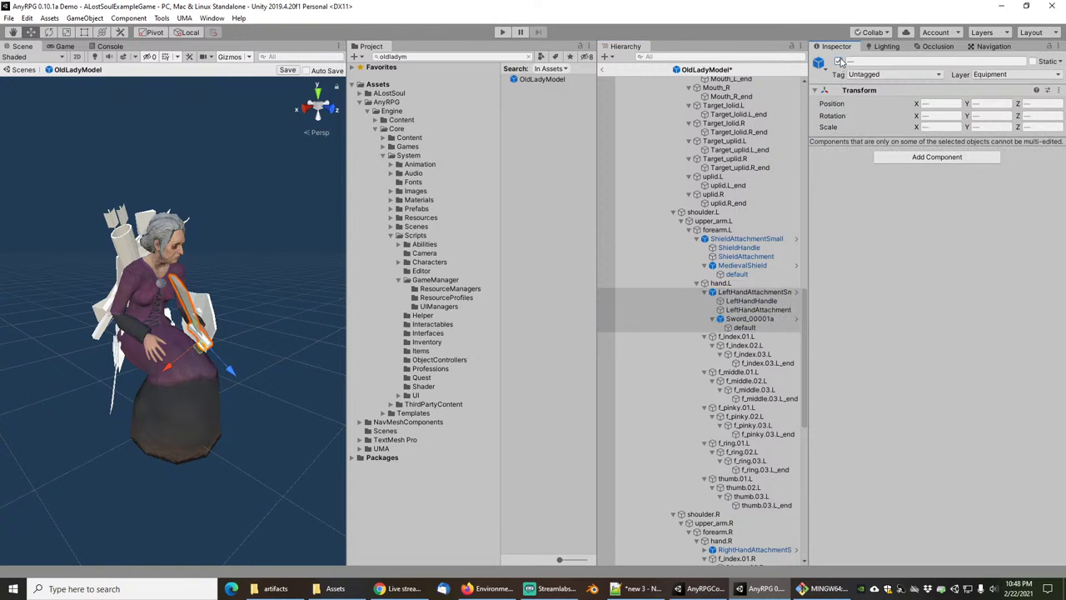
Activate RightHandAttachmentSmall under hand.R, including RightHandHandle, SpellSource and Sword_00001a.
scroll(729, 437, down, 5)
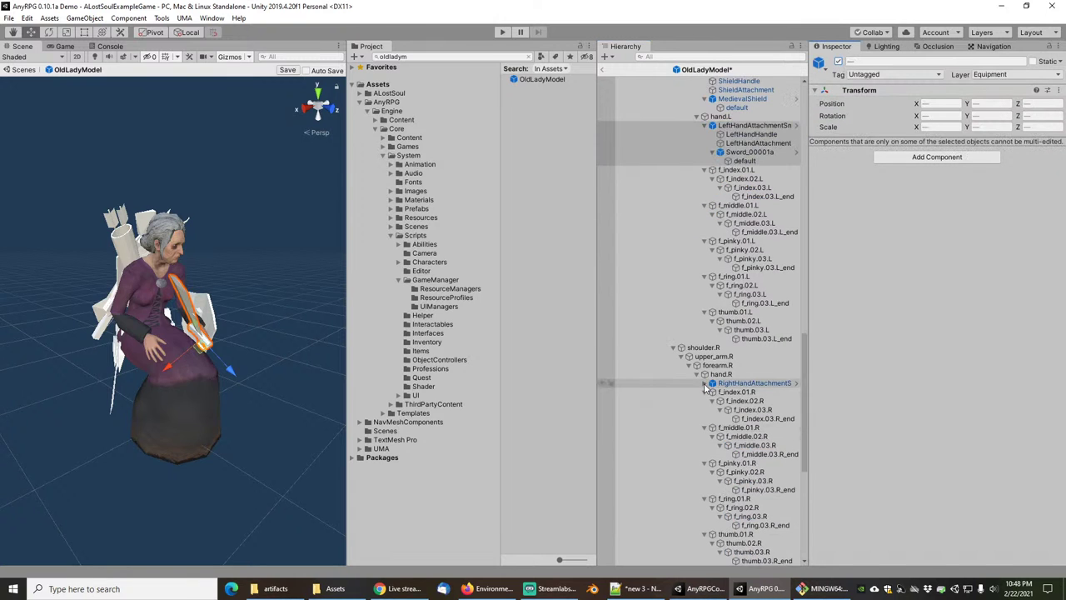
alt+click(705, 385)
click(706, 385)
click(750, 384)
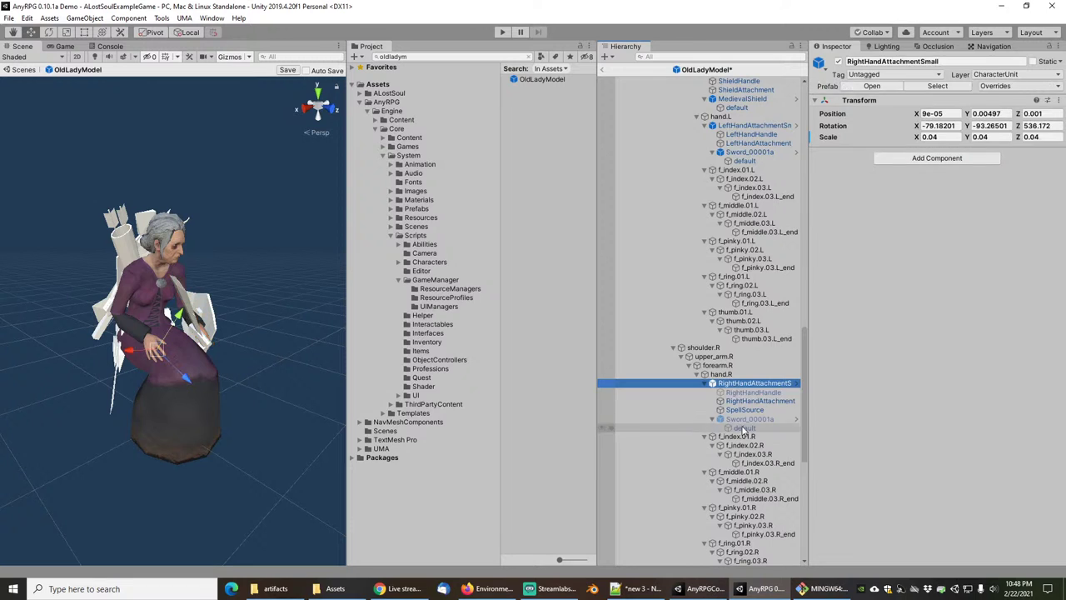
shift+click(745, 427)
click(838, 61)
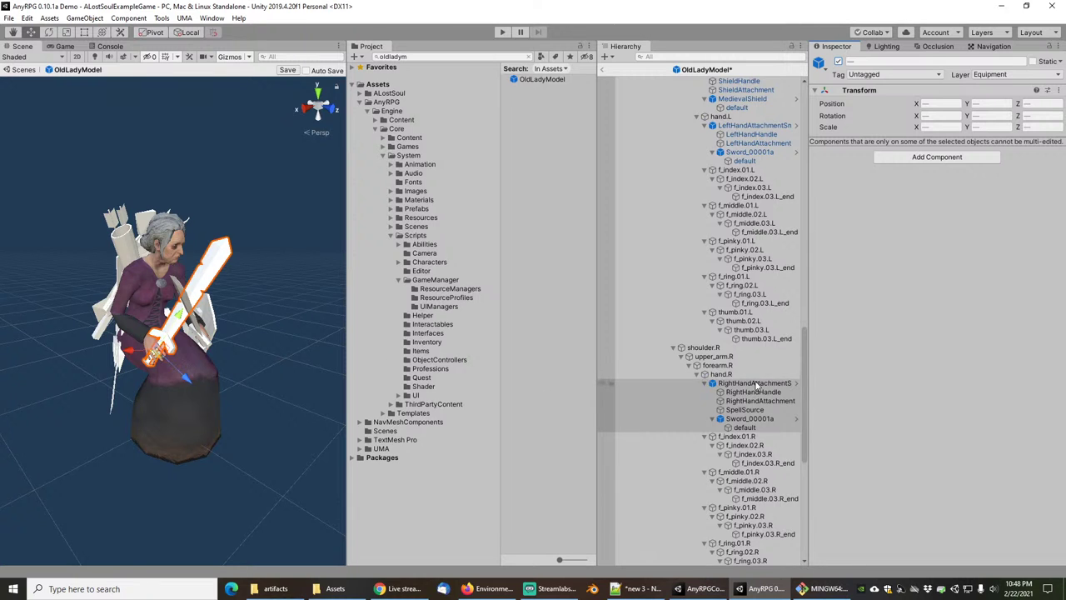
Locate the source prefab asset of RightHandAttachmentSmall in the project and examine the swords in the old lady's hands up close.
click(757, 384)
click(937, 86)
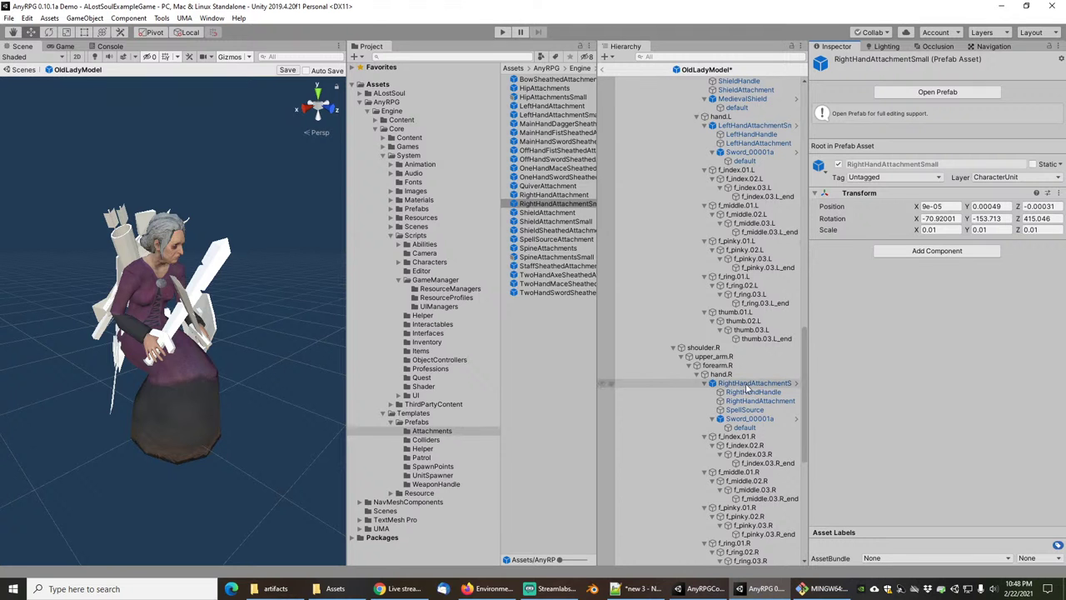
scroll(207, 320, up, 5)
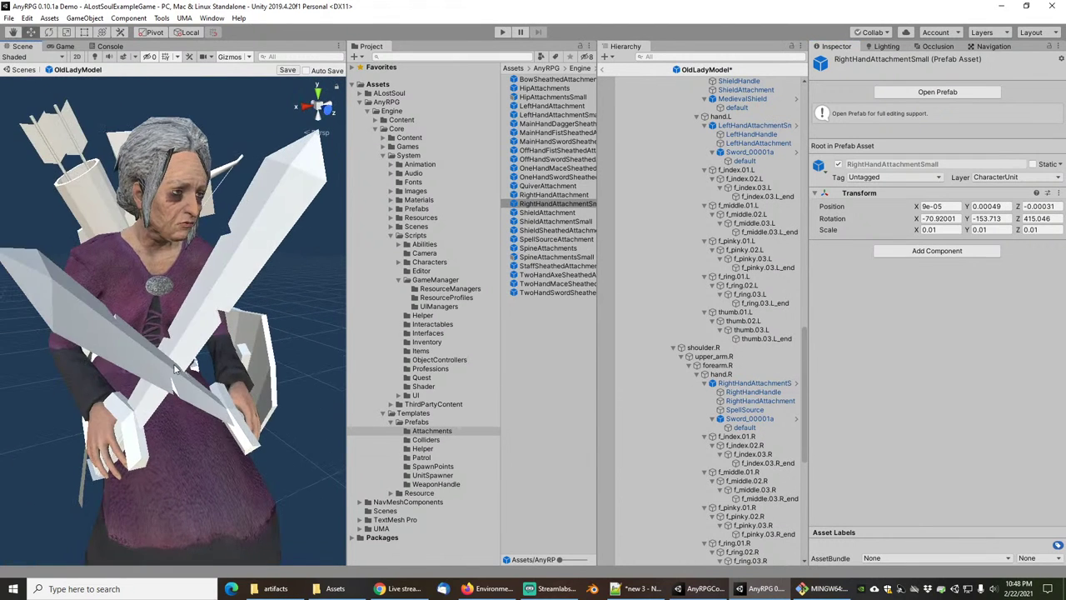
alt+drag(175, 368, 145, 332)
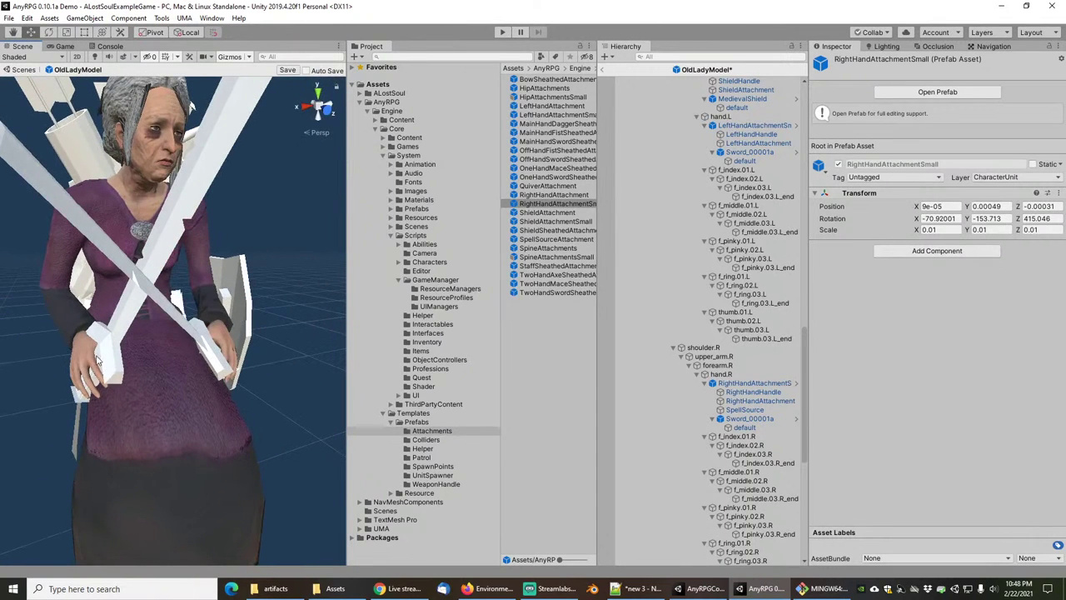
middle_drag(190, 237, 231, 290)
scroll(200, 331, down, 5)
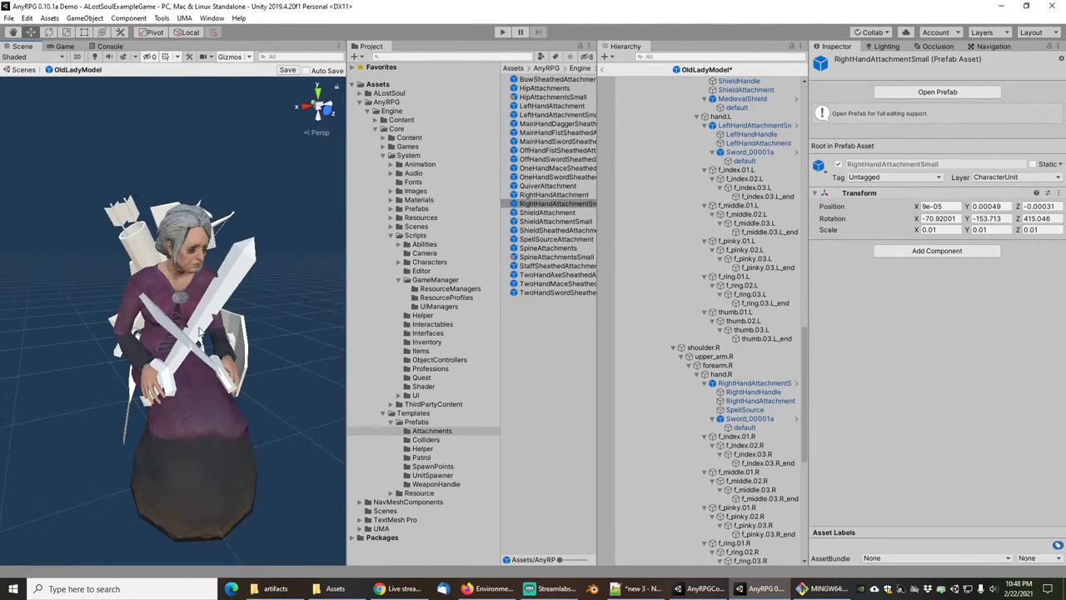
scroll(214, 311, up, 5)
alt+drag(220, 366, 254, 315)
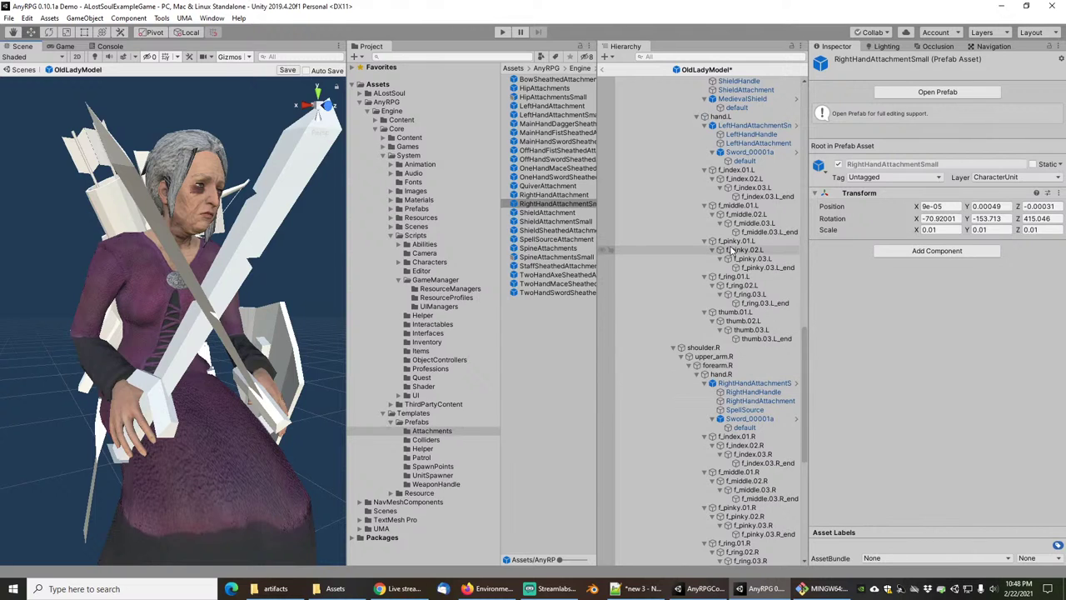
Review the hand and spine attachments in the hierarchy and examine the weapons on the old lady's back.
scroll(741, 329, up, 8)
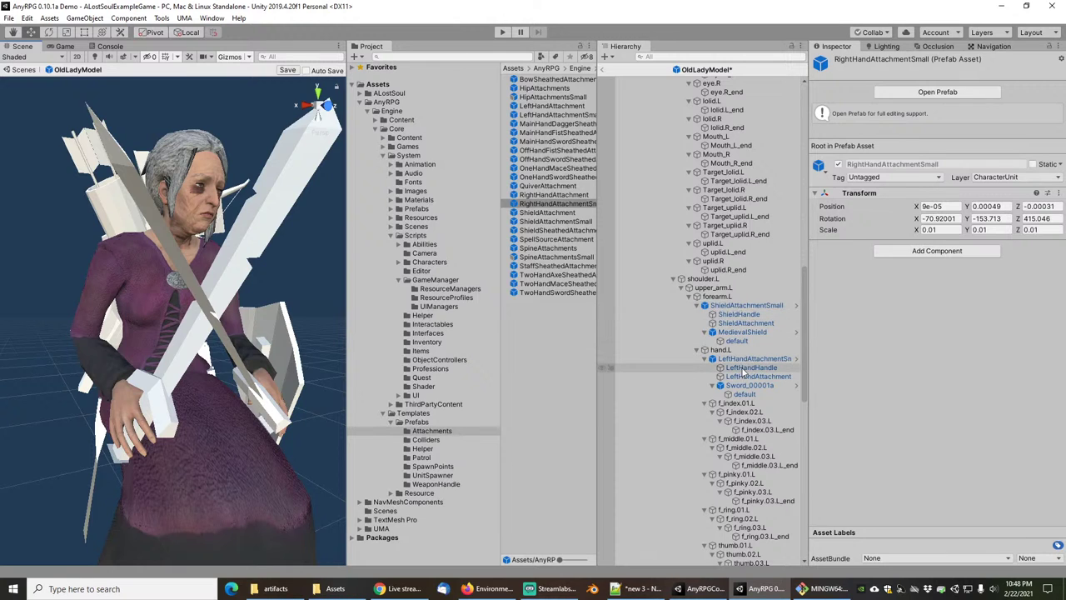
scroll(741, 385, down, 3)
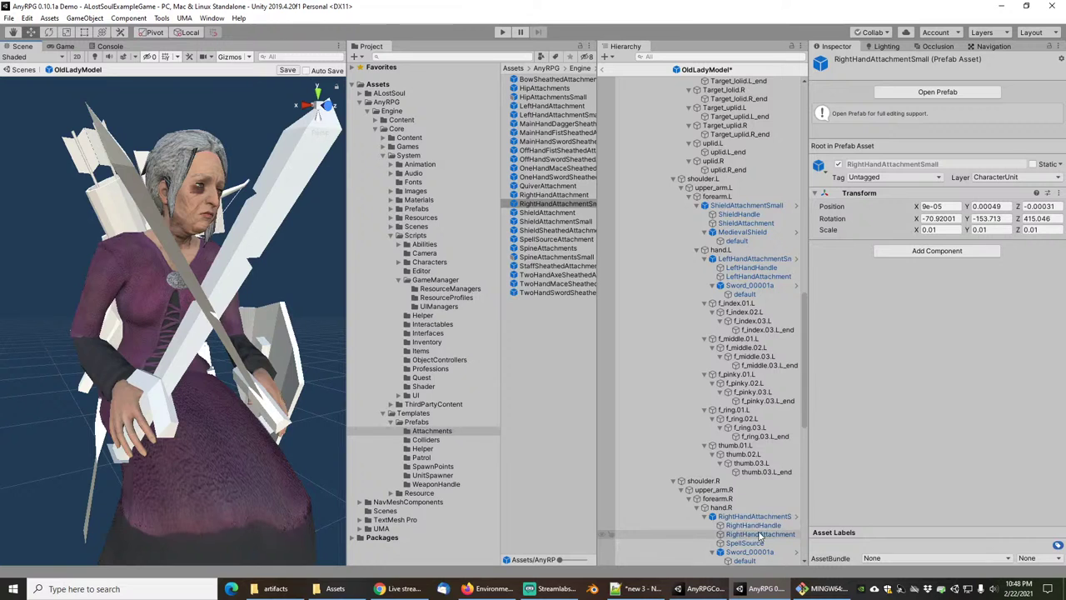
scroll(715, 209, up, 13)
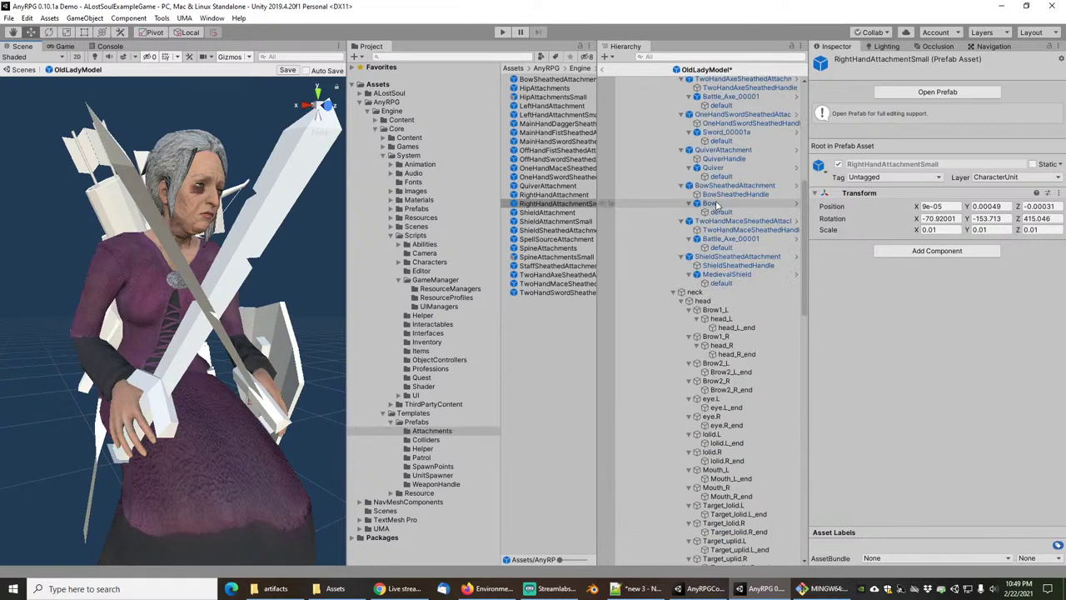
scroll(715, 204, up, 4)
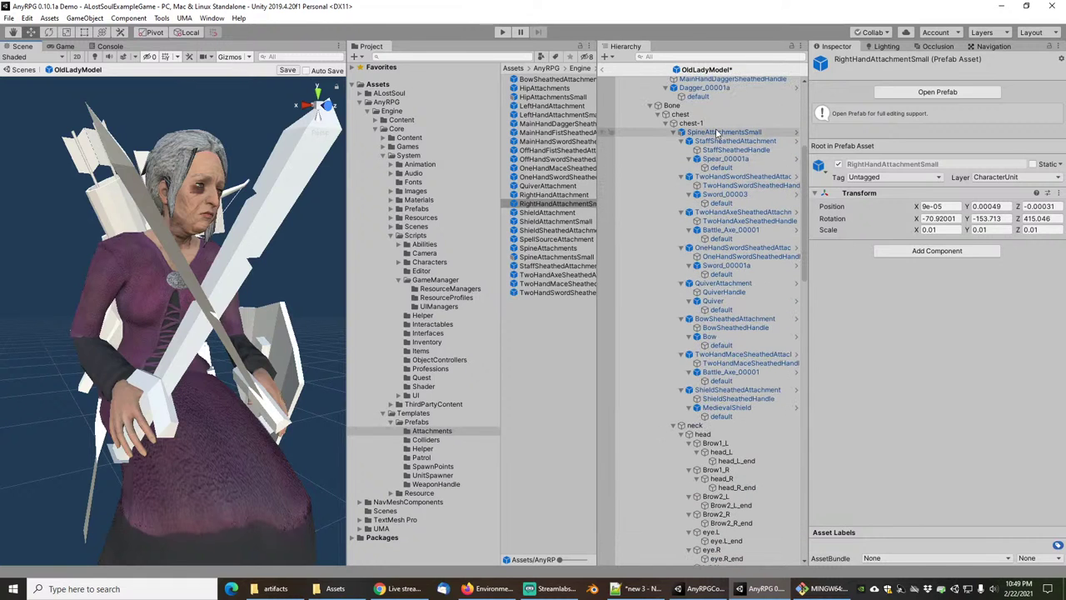
alt+drag(71, 327, 179, 409)
middle_drag(178, 410, 92, 396)
alt+drag(91, 396, 175, 399)
alt+drag(200, 239, 107, 381)
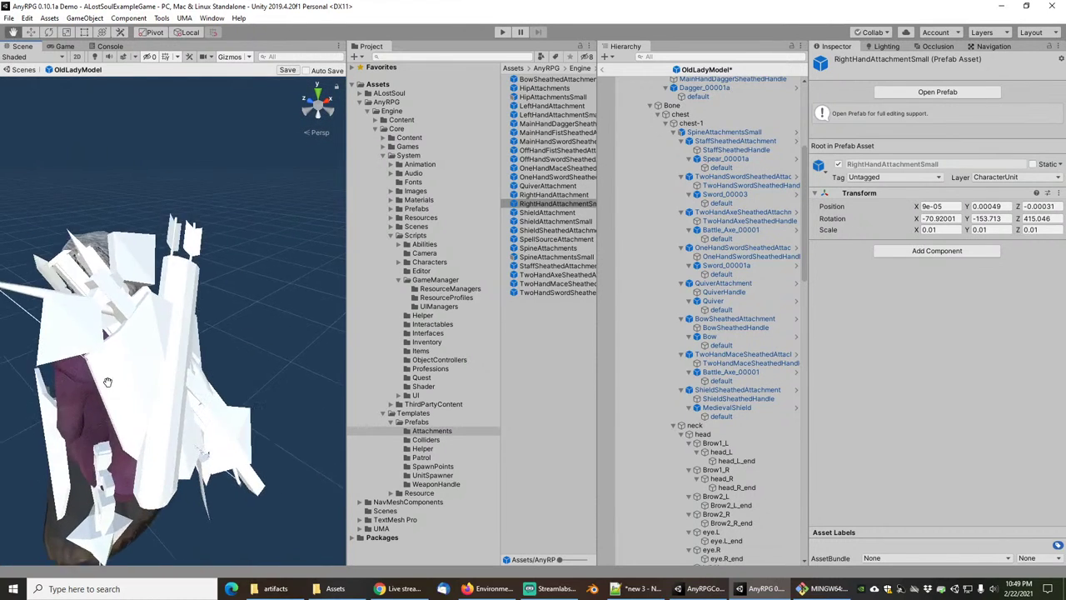
middle_drag(107, 381, 137, 333)
alt+drag(138, 333, 414, 379)
Examine the sheathed hip weapons on the old lady up close from the side, including the swords, mace and claws.
scroll(129, 332, up, 6)
scroll(740, 215, up, 9)
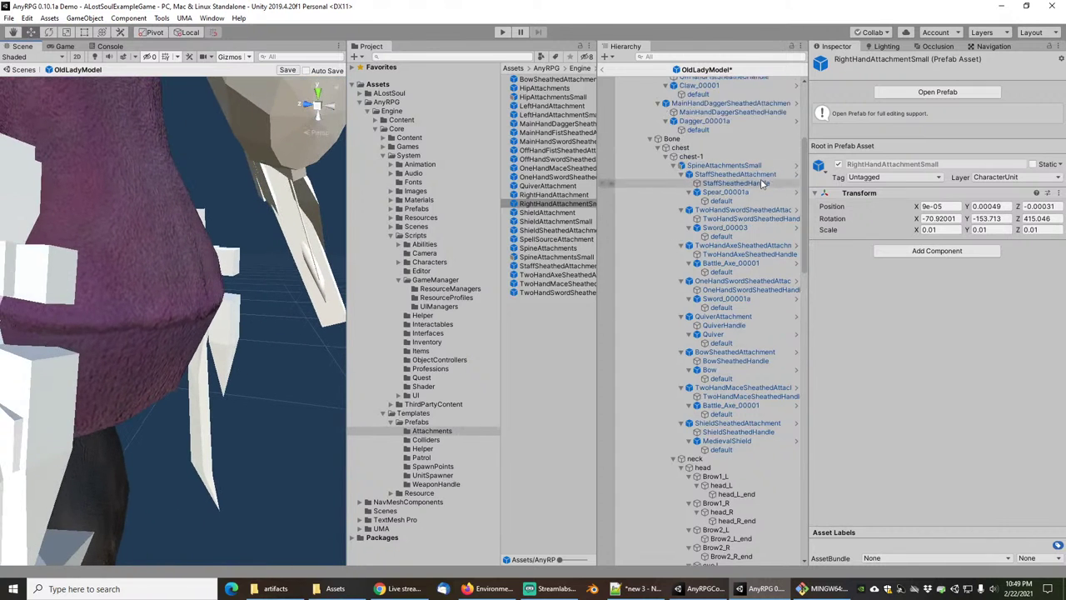
middle_drag(125, 329, 269, 362)
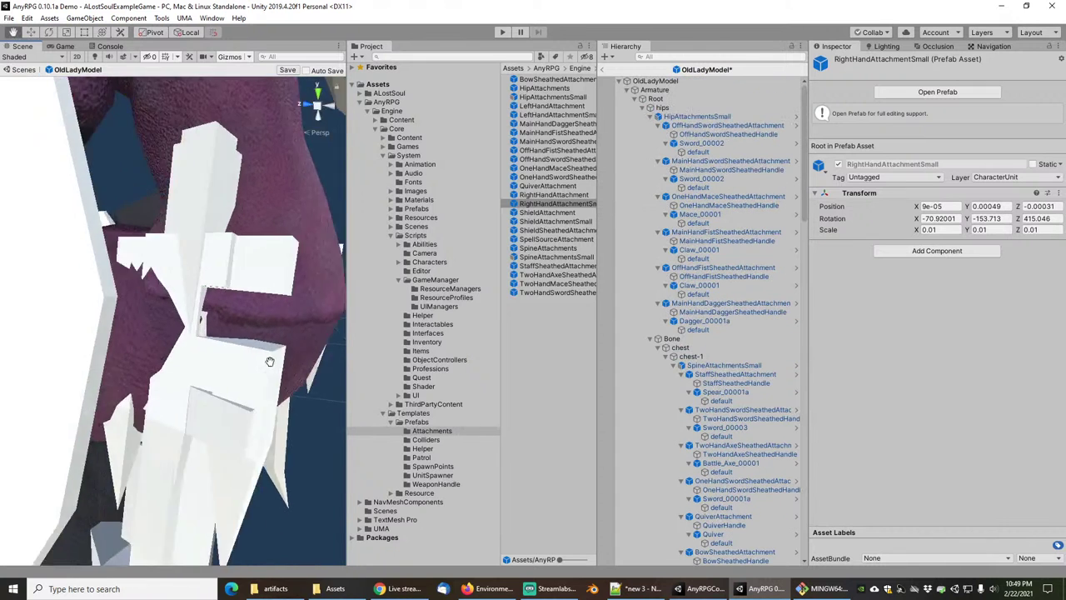
scroll(270, 361, down, 8)
scroll(218, 338, up, 4)
scroll(219, 337, up, 4)
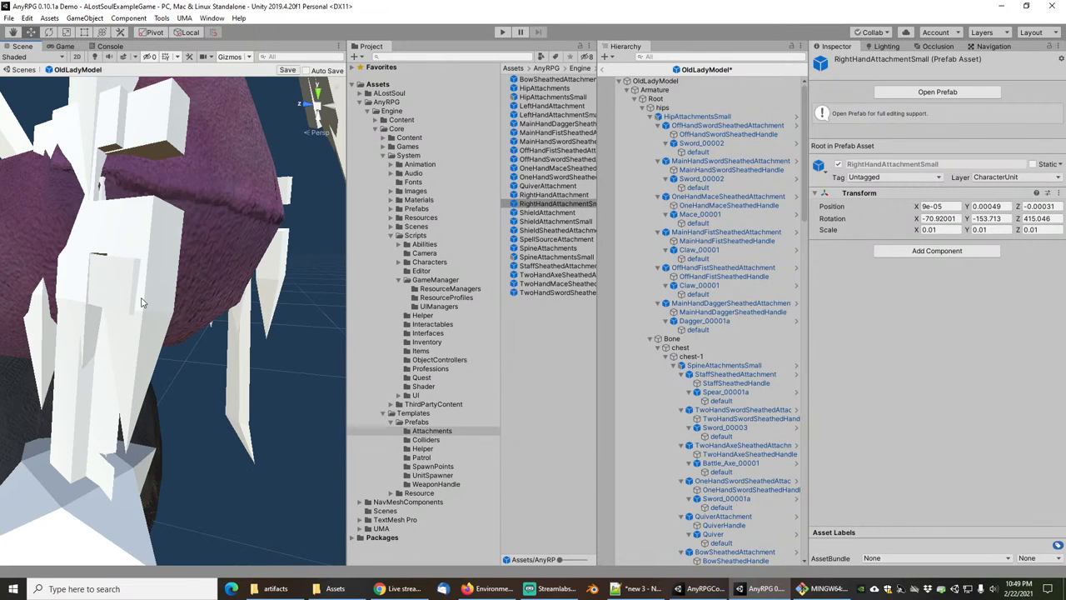
scroll(154, 275, down, 2)
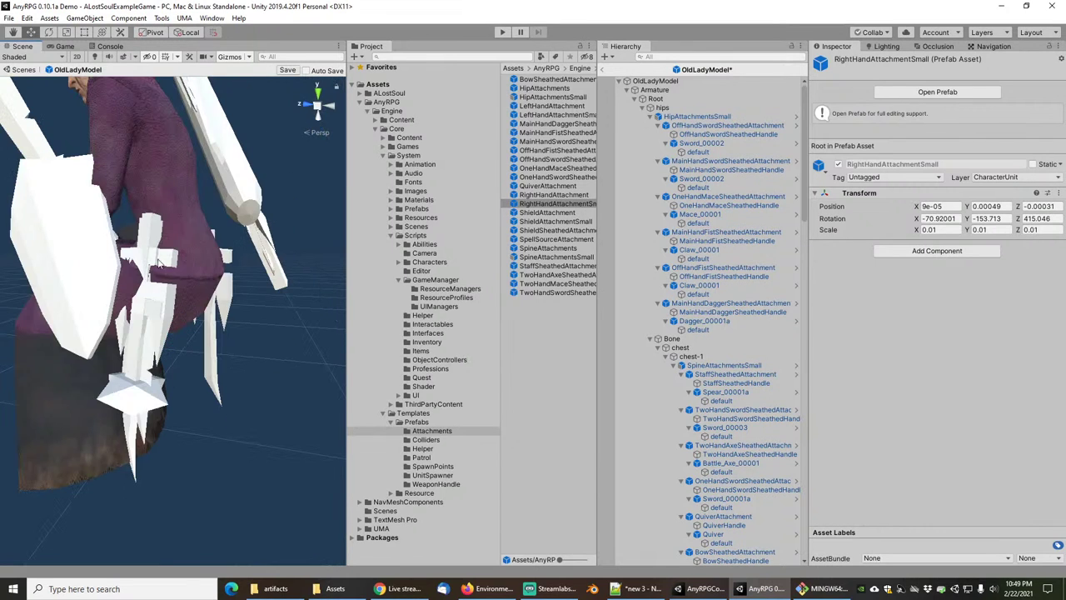
middle_drag(187, 349, 127, 370)
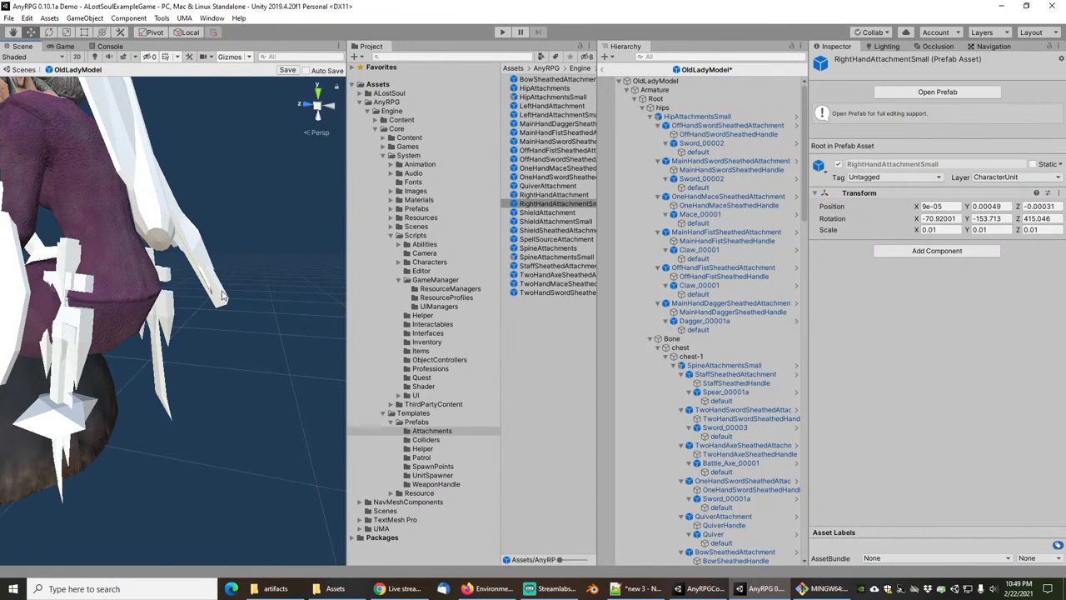
scroll(185, 277, down, 5)
scroll(189, 270, up, 1)
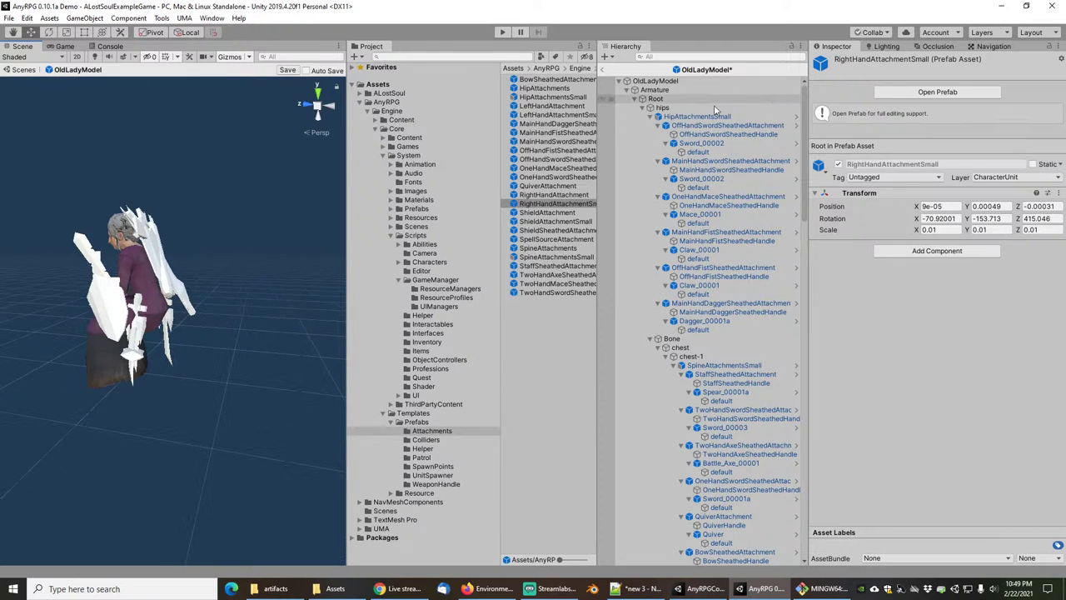
Select and collapse HipAttachmentsSmall, and inspect how its weapons sit on the old lady's hips from behind.
click(656, 116)
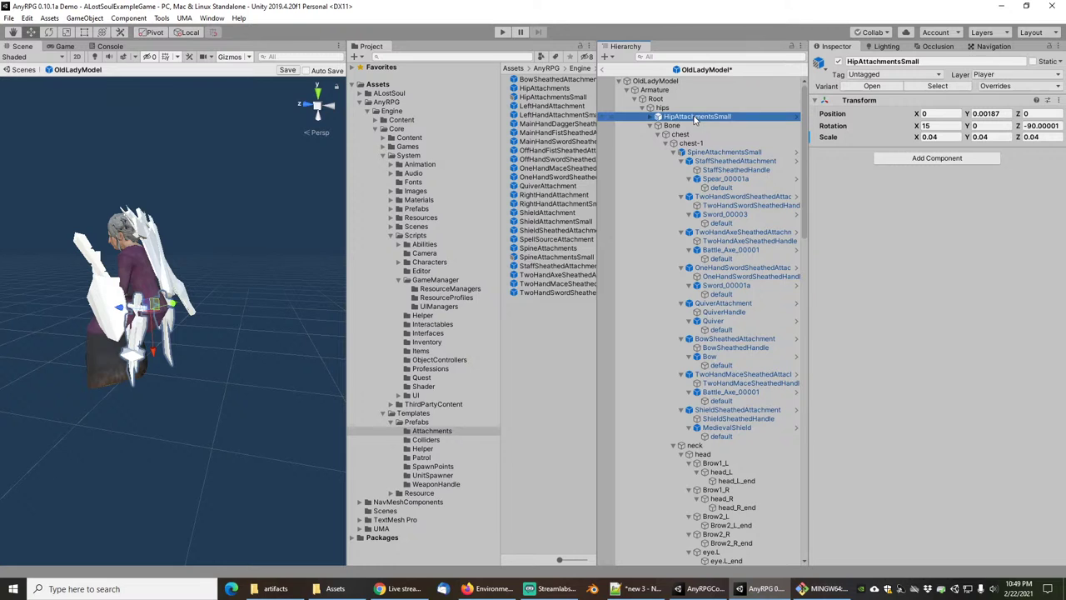
scroll(175, 289, up, 2)
scroll(170, 283, up, 2)
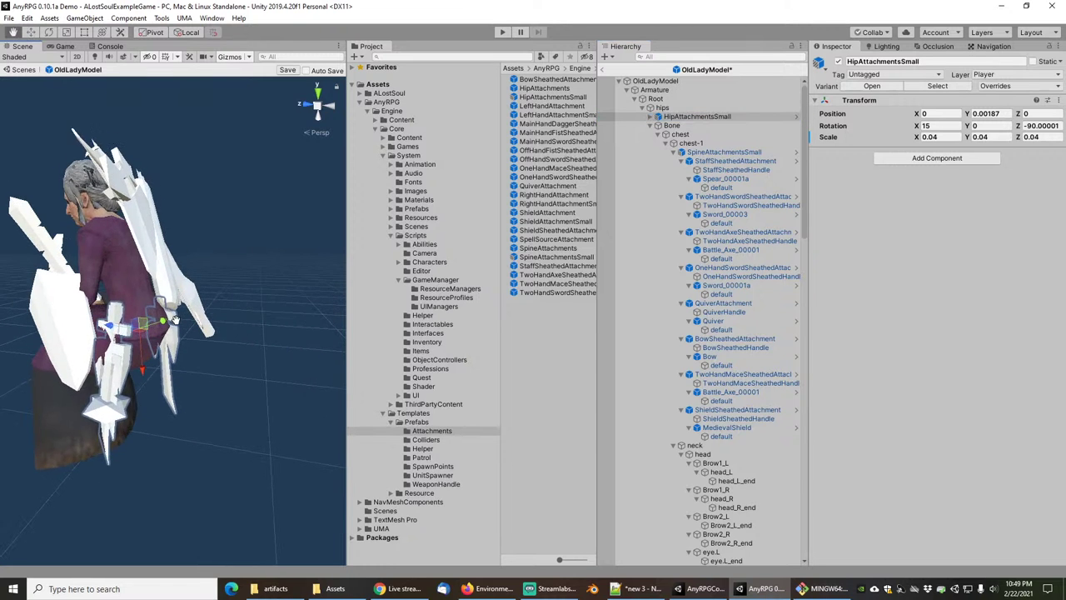
middle_drag(125, 241, 208, 287)
right_drag(208, 288, 166, 275)
middle_drag(183, 263, 99, 267)
scroll(174, 371, up, 3)
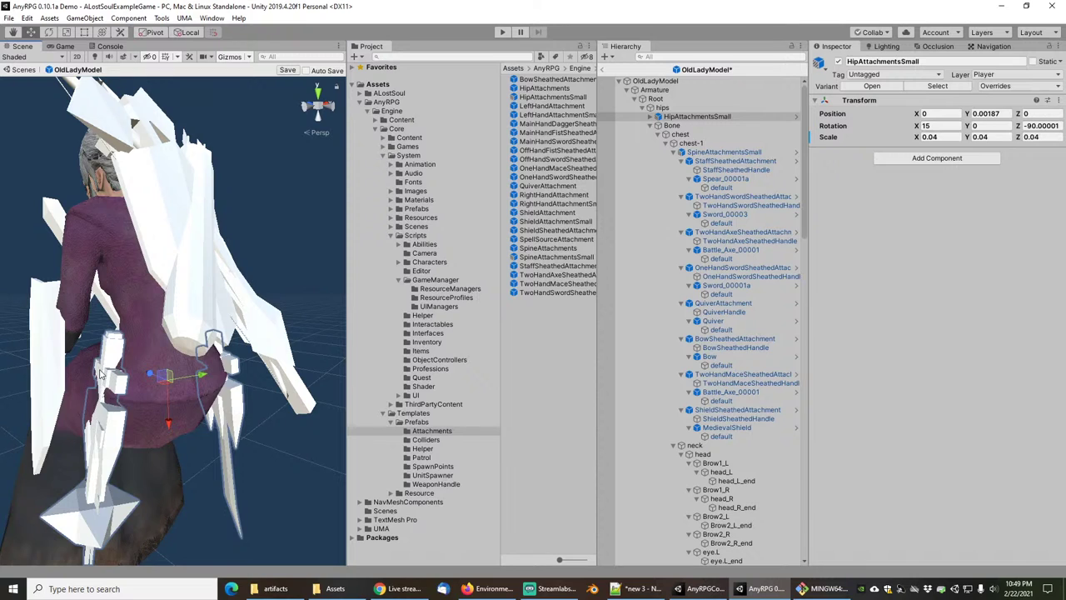
scroll(163, 264, down, 3)
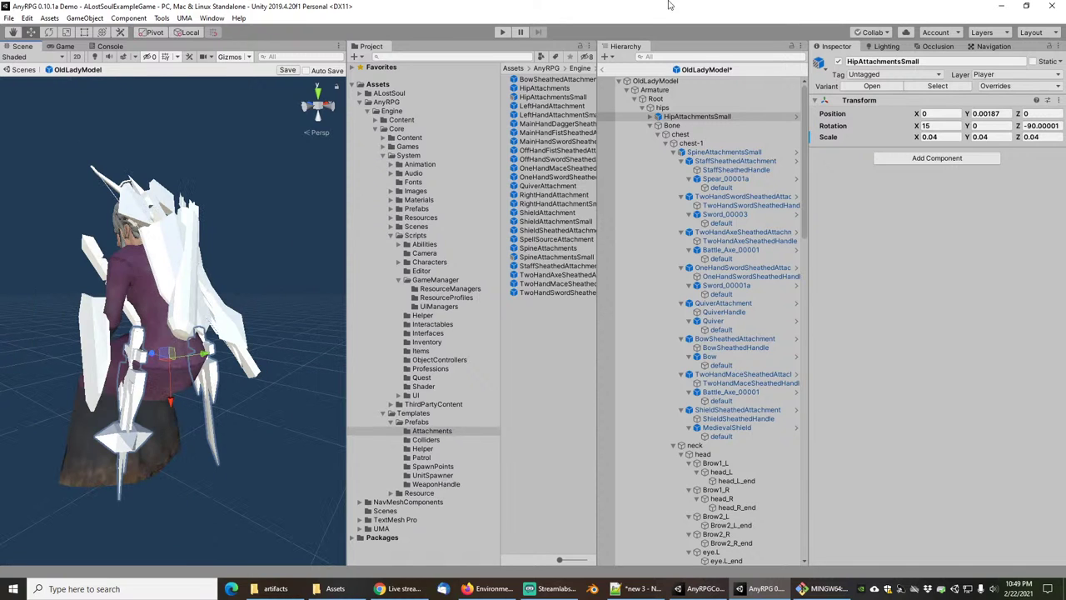
Leave the OldLadyModel prefab and return to the ALostSoulExampleGame scene, discarding the prefab changes.
click(606, 73)
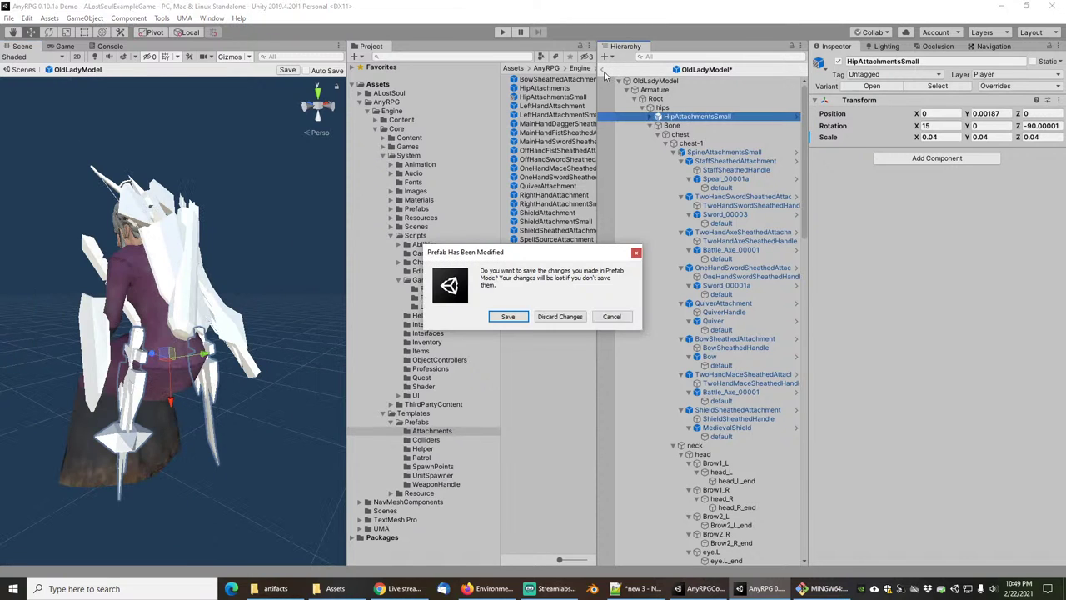
click(563, 316)
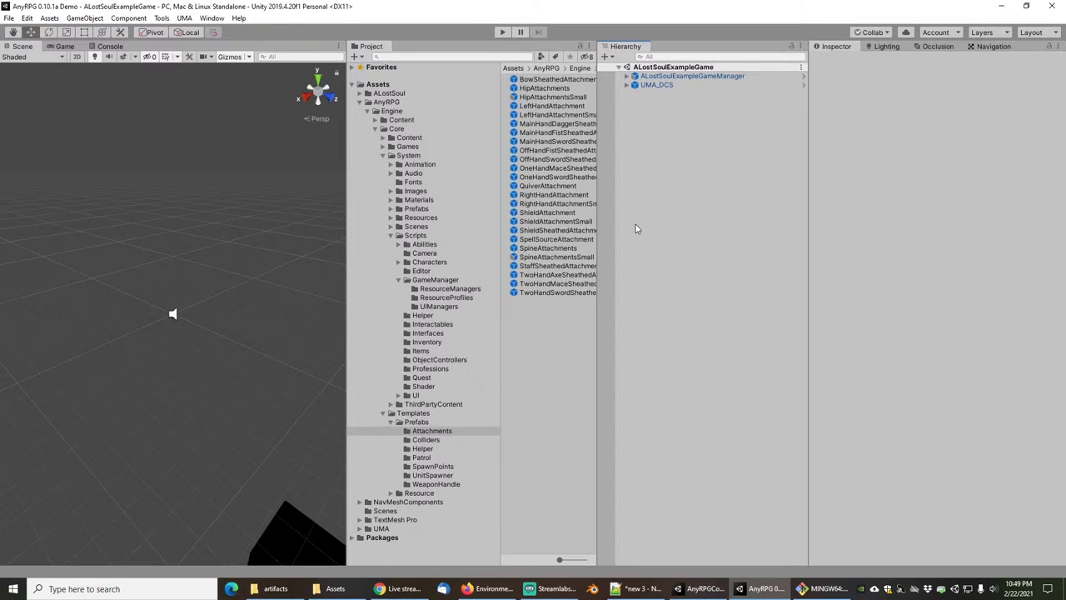
key(alt+Tab)
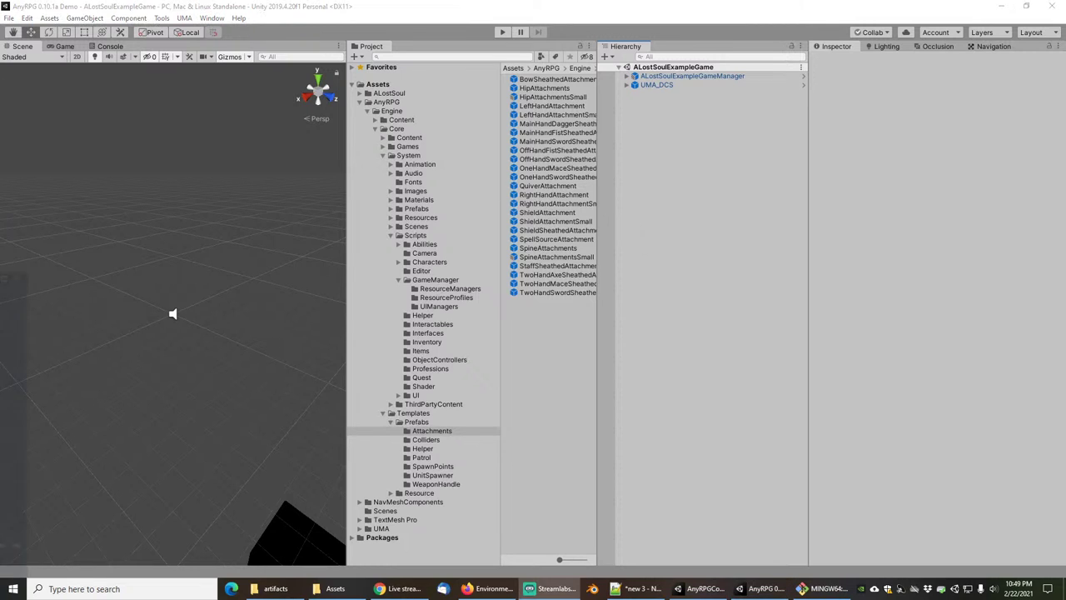
key(alt+Tab)
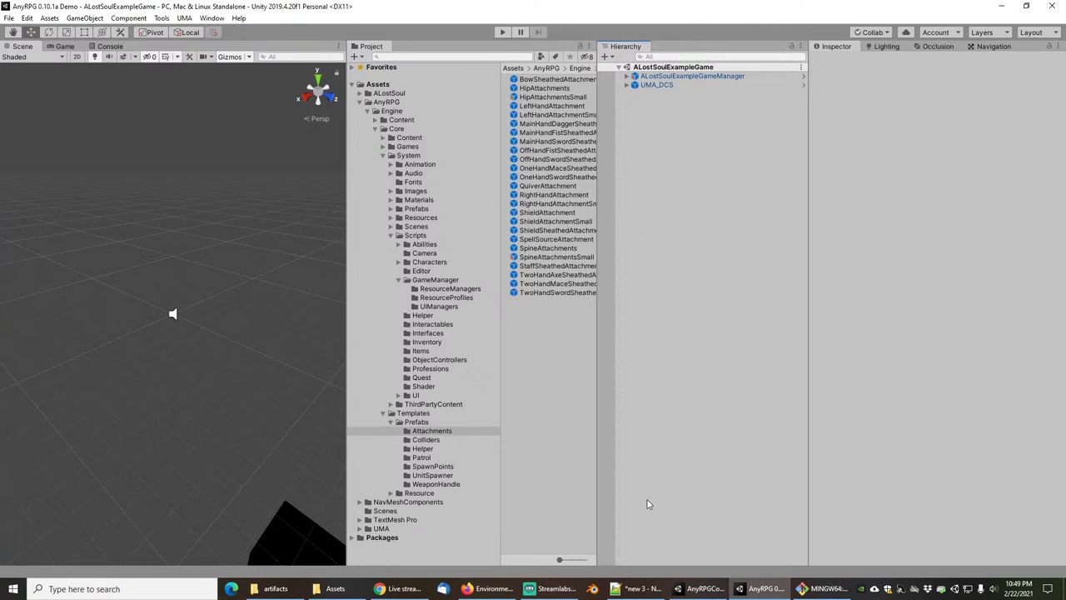
Run the A Lost Soul example in the editor and begin setting up a new game.
click(503, 32)
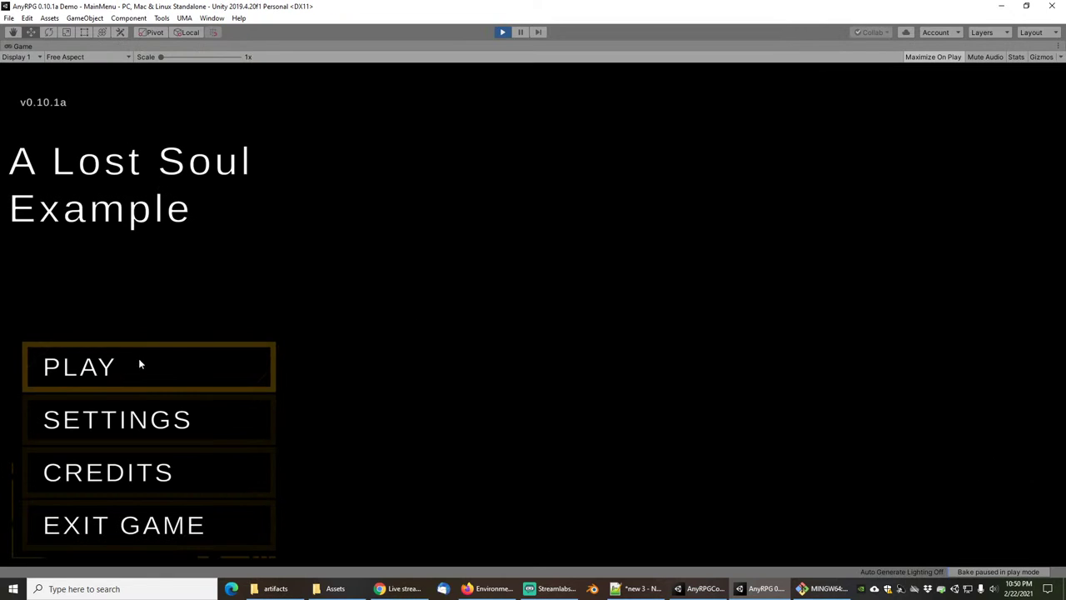
click(140, 365)
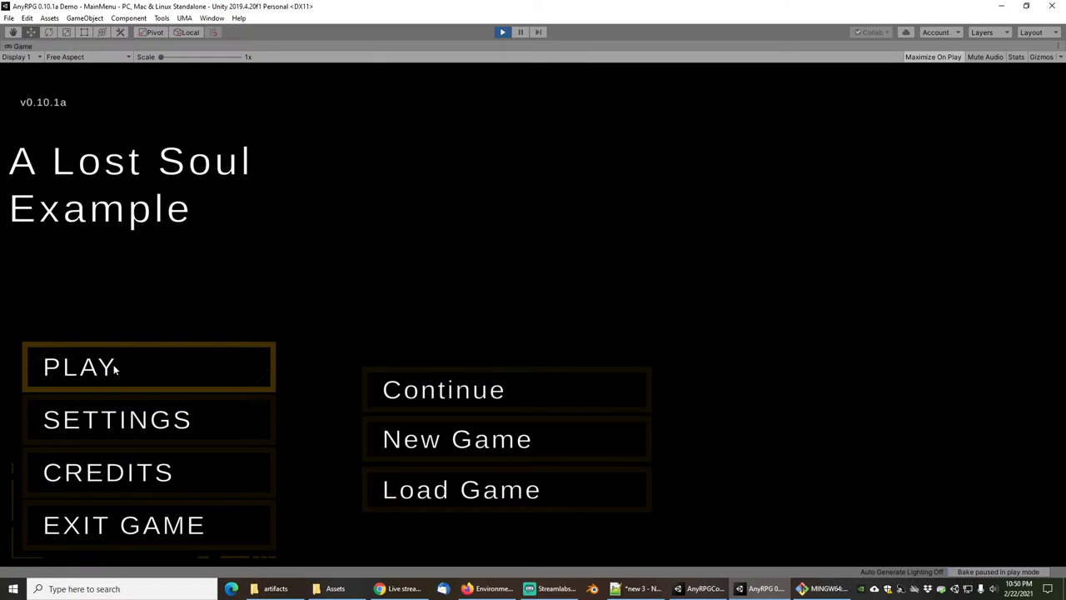
click(459, 491)
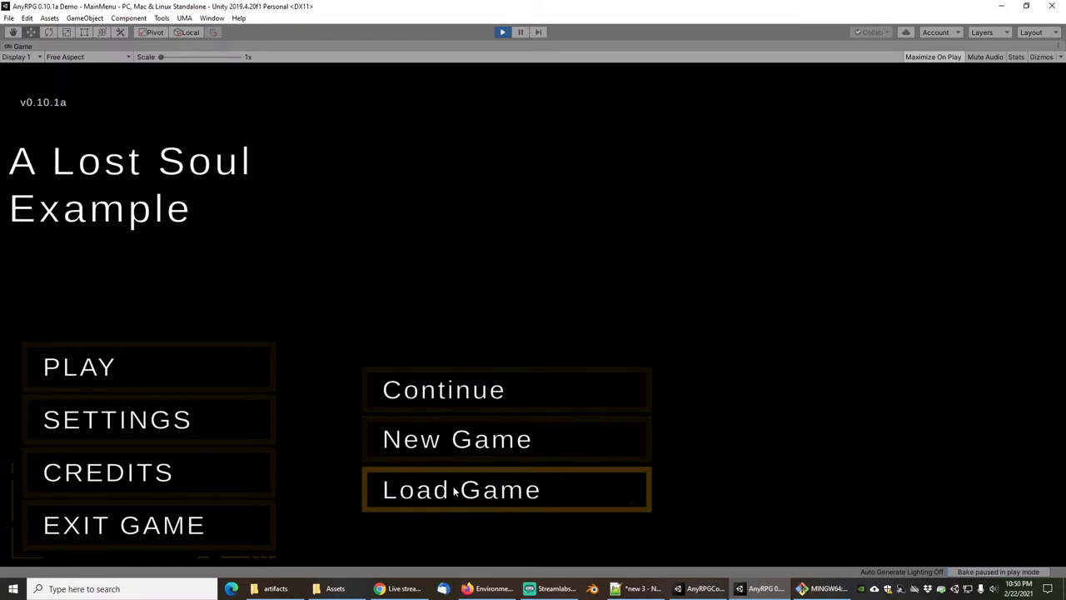
click(444, 441)
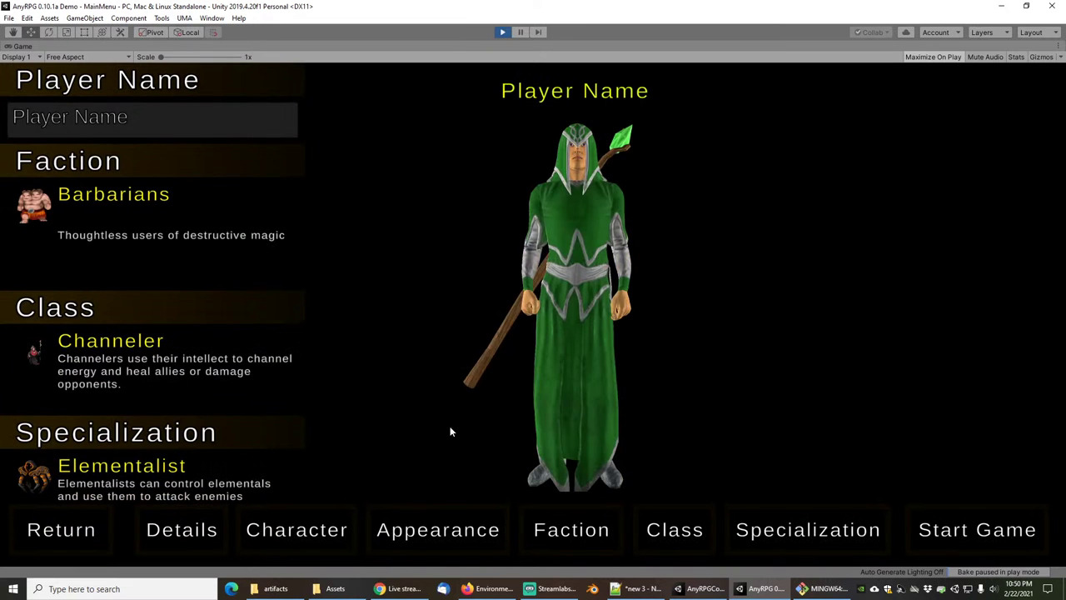
Choose the Elementals faction and the Red Dragon as the player character.
click(140, 237)
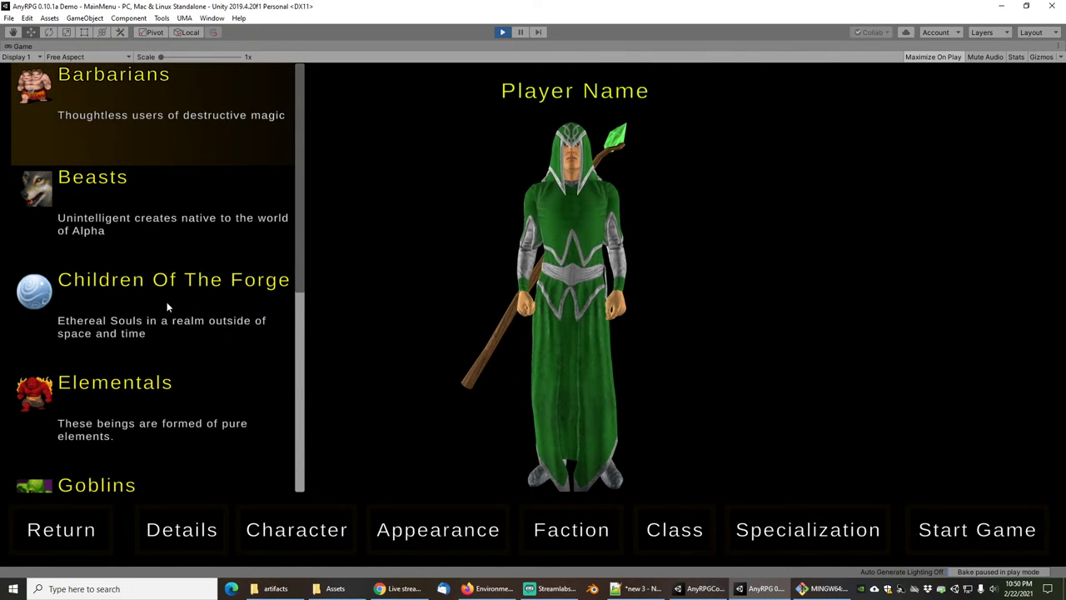
scroll(145, 375, down, 1)
scroll(145, 375, down, 1)
click(142, 344)
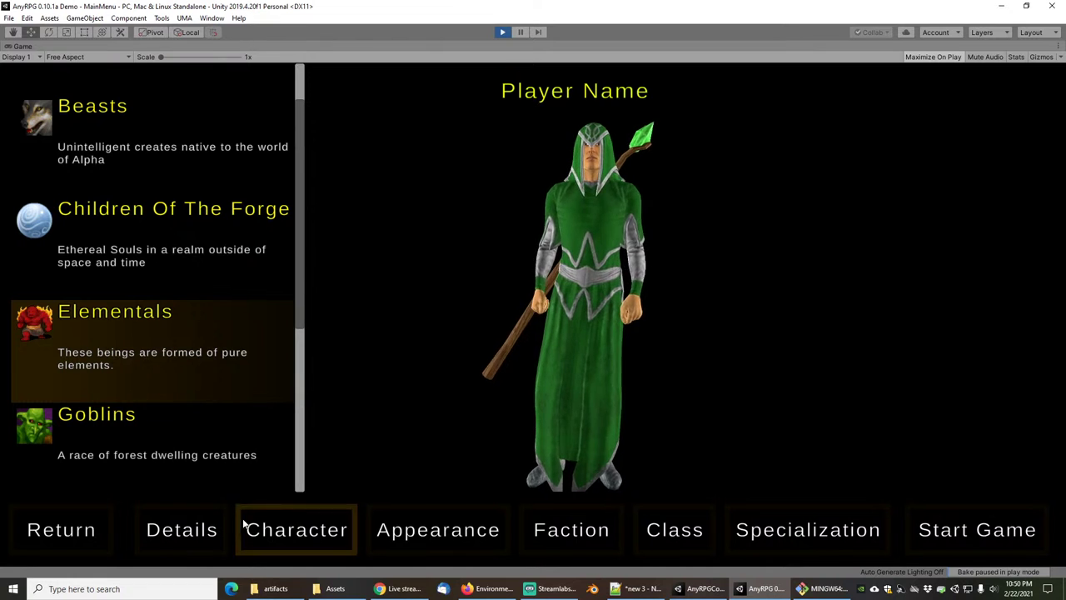
click(339, 542)
click(933, 245)
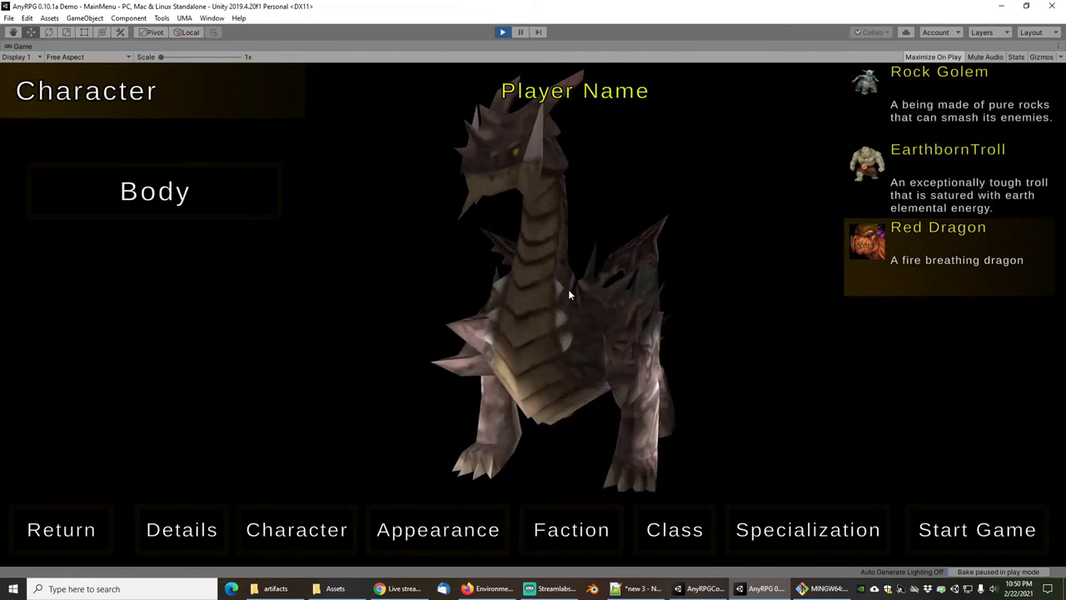
Start the game as the Red Dragon and skip the opening cutscene in the Crystal Mine.
click(958, 536)
click(672, 426)
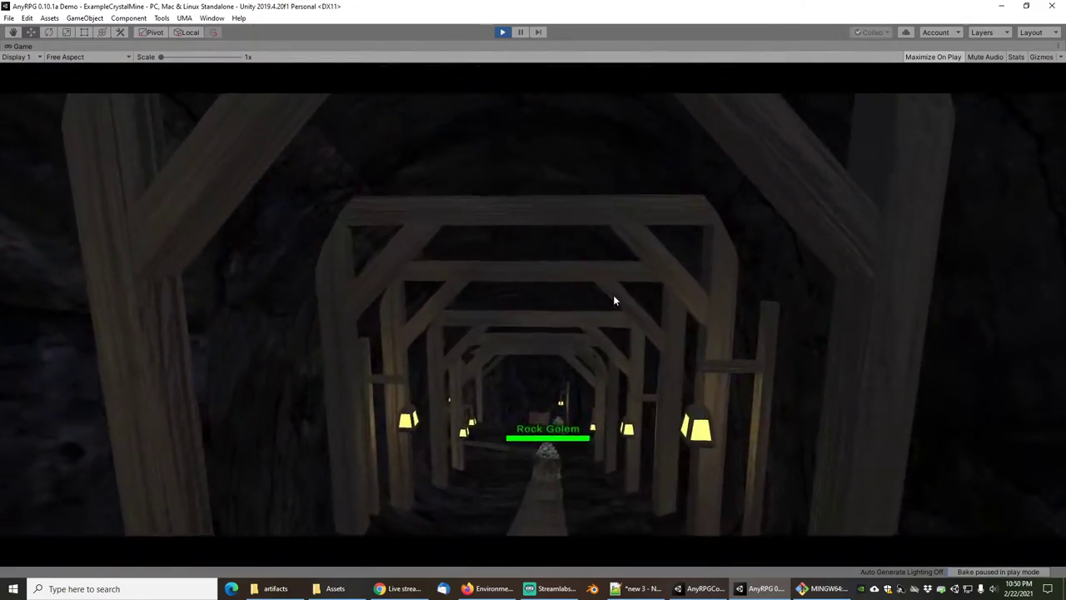
key(Escape)
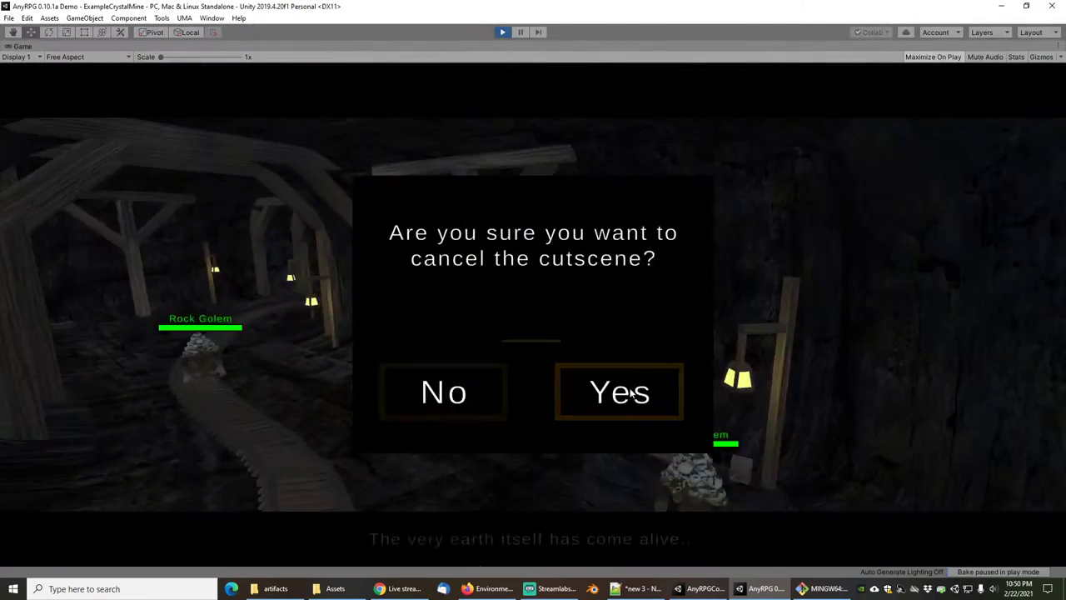
click(644, 420)
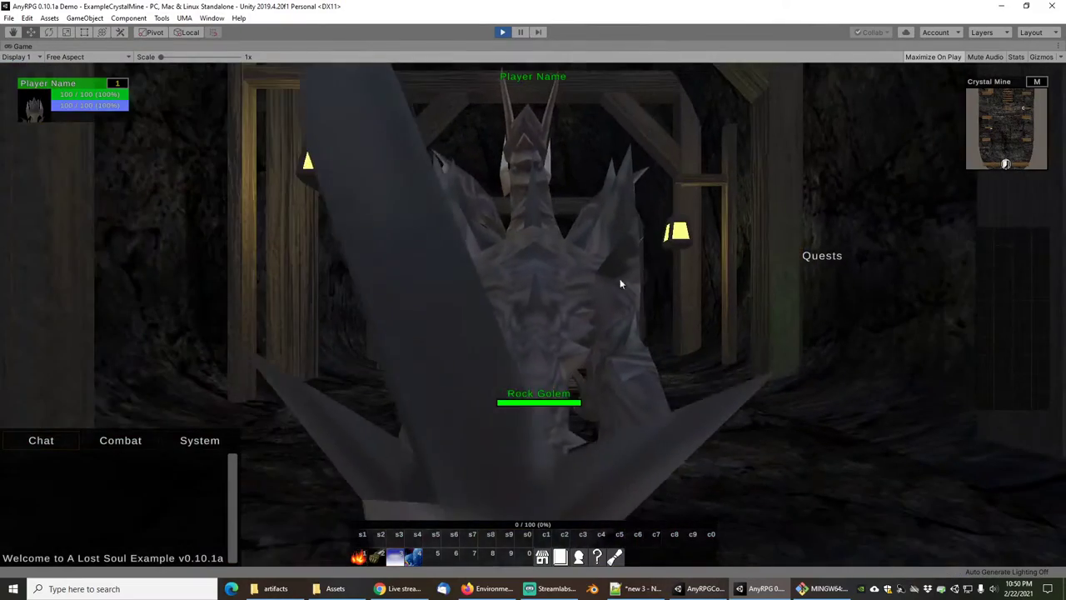
Turn the dragon around, walk it to the boarded mine exit and use Return To The Surface.
drag(620, 280, 592, 289)
click(706, 207)
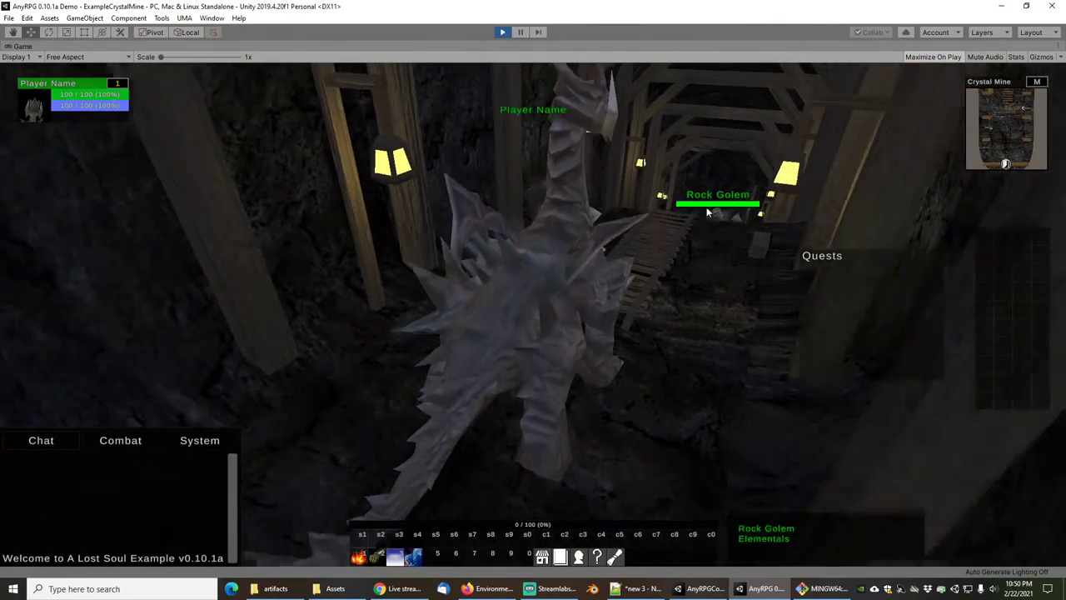
right_drag(656, 234, 444, 194)
key(w)
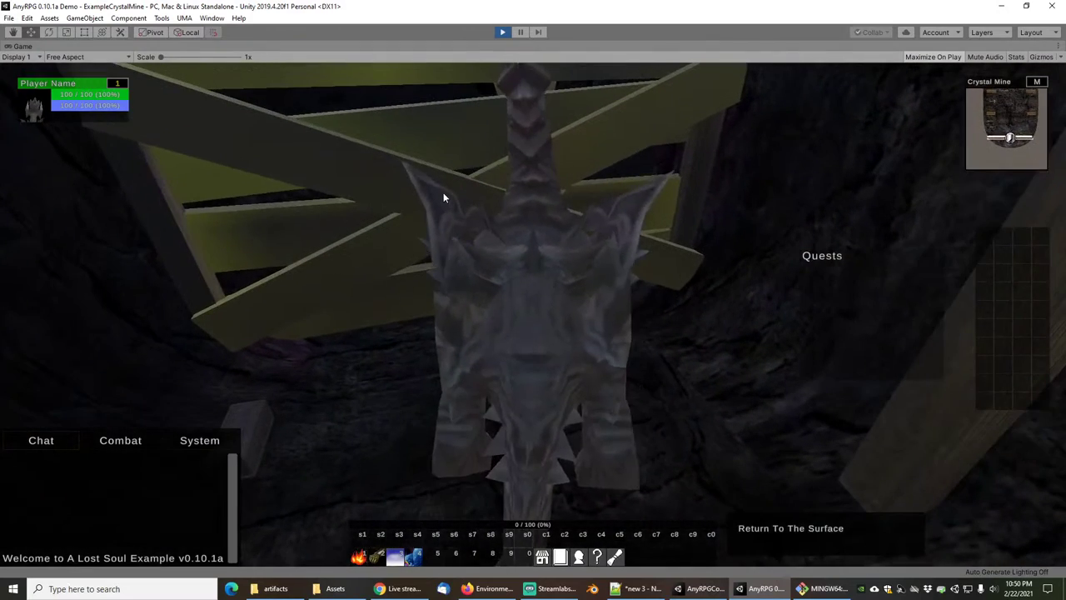
right_click(444, 194)
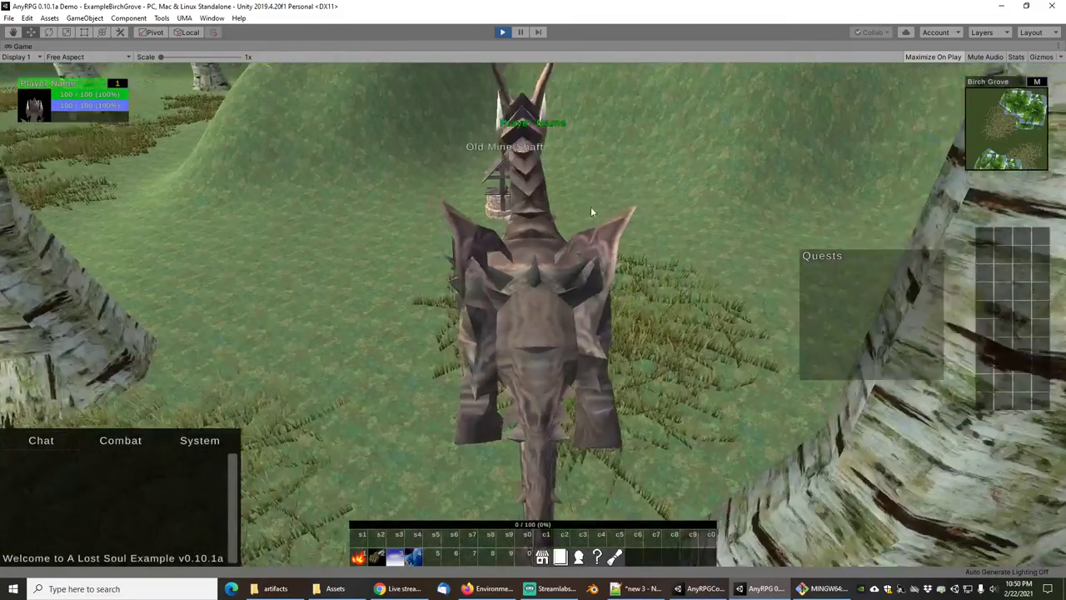
Move the dragon through Birch Grove toward the graveyard and view its body from the side and behind.
right_drag(592, 212, 526, 211)
drag(524, 205, 666, 205)
mouse_move(471, 254)
mouse_down()
mouse_move(494, 269)
mouse_move(497, 253)
mouse_move(488, 262)
mouse_move(549, 252)
mouse_move(535, 266)
mouse_move(518, 247)
mouse_move(477, 241)
mouse_move(488, 265)
mouse_move(504, 250)
mouse_up()
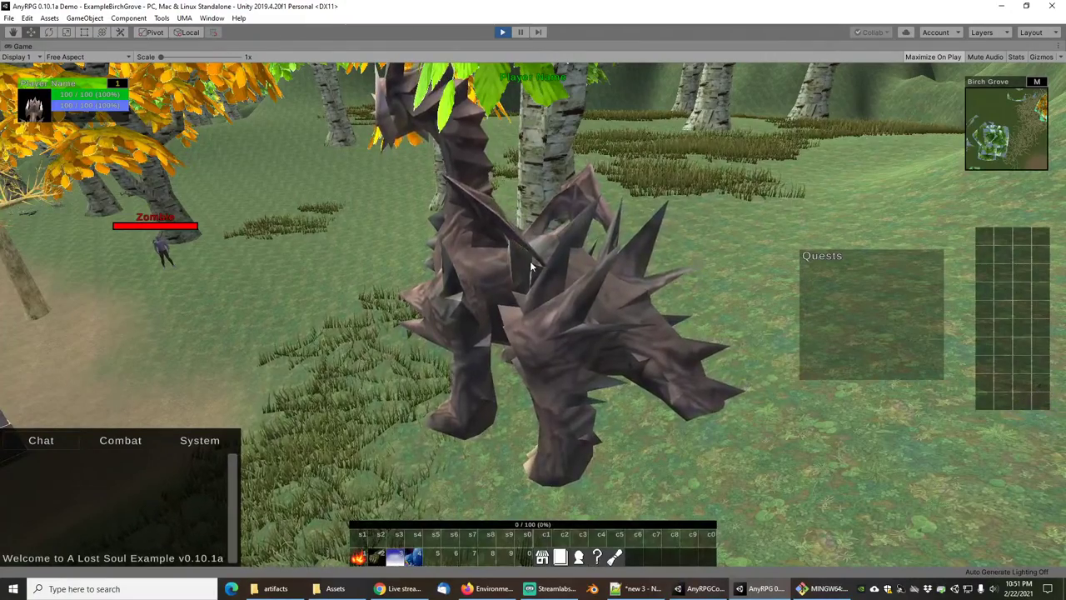
drag(532, 262, 511, 267)
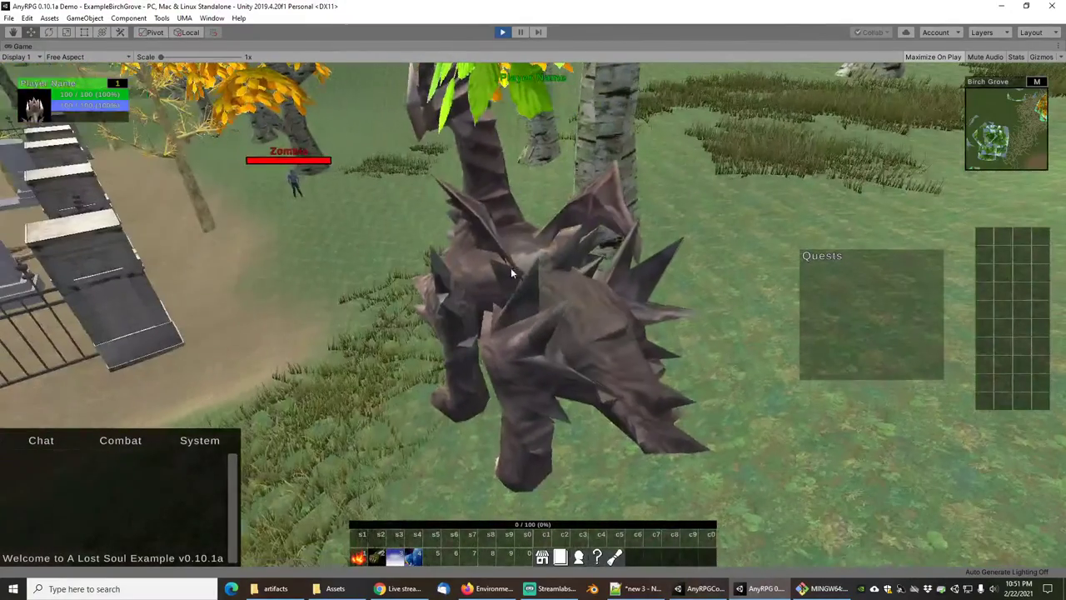
Target the zombie near the graveyard, attack it with the dragon and cast Red Dragons Breath on it.
click(316, 164)
click(315, 160)
scroll(563, 268, up, 2)
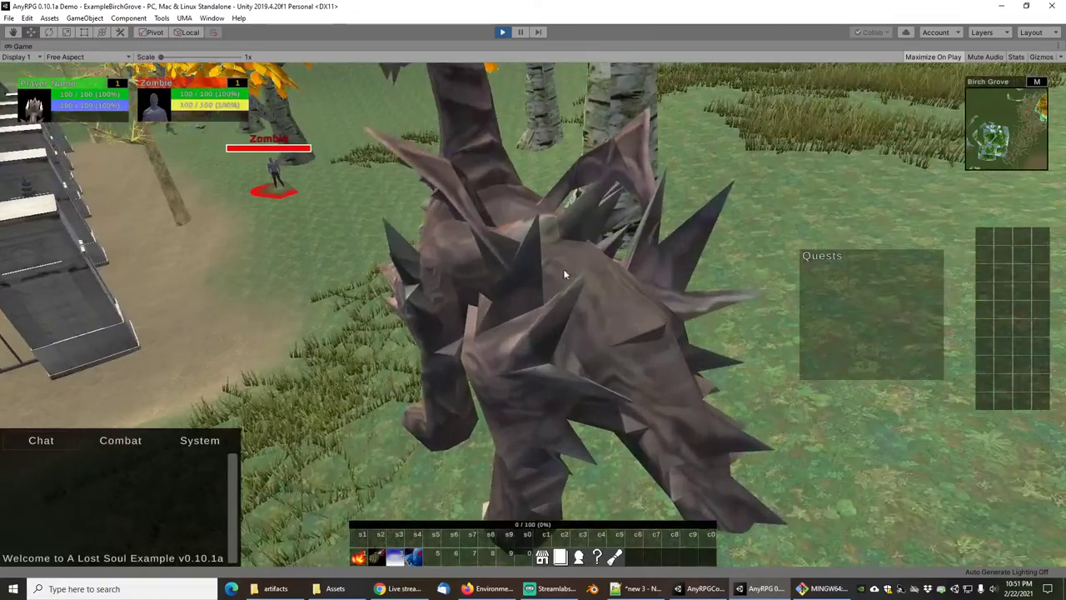
drag(573, 269, 634, 250)
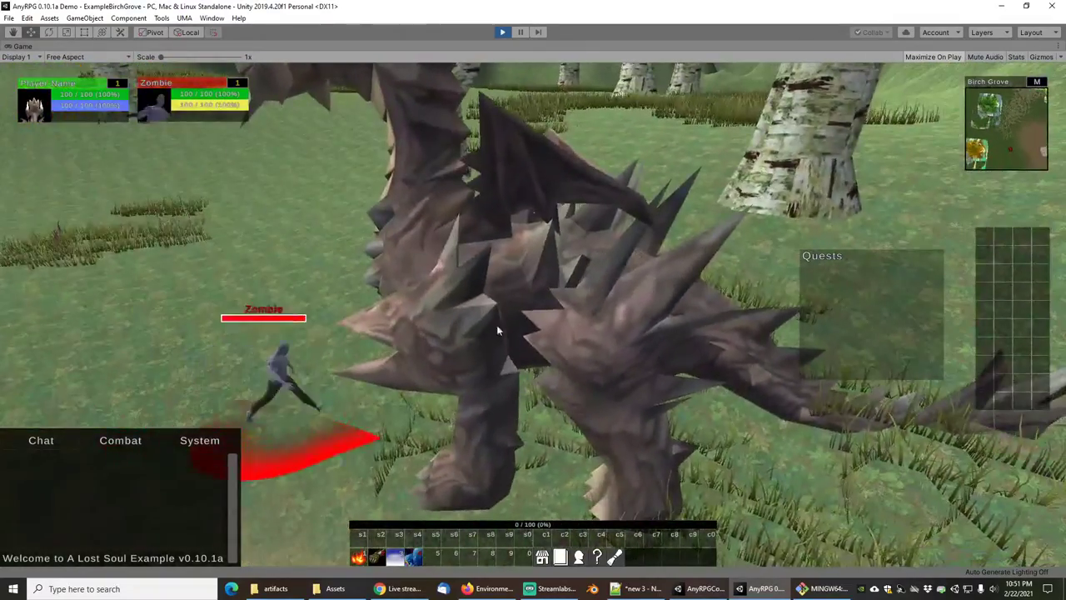
right_click(404, 317)
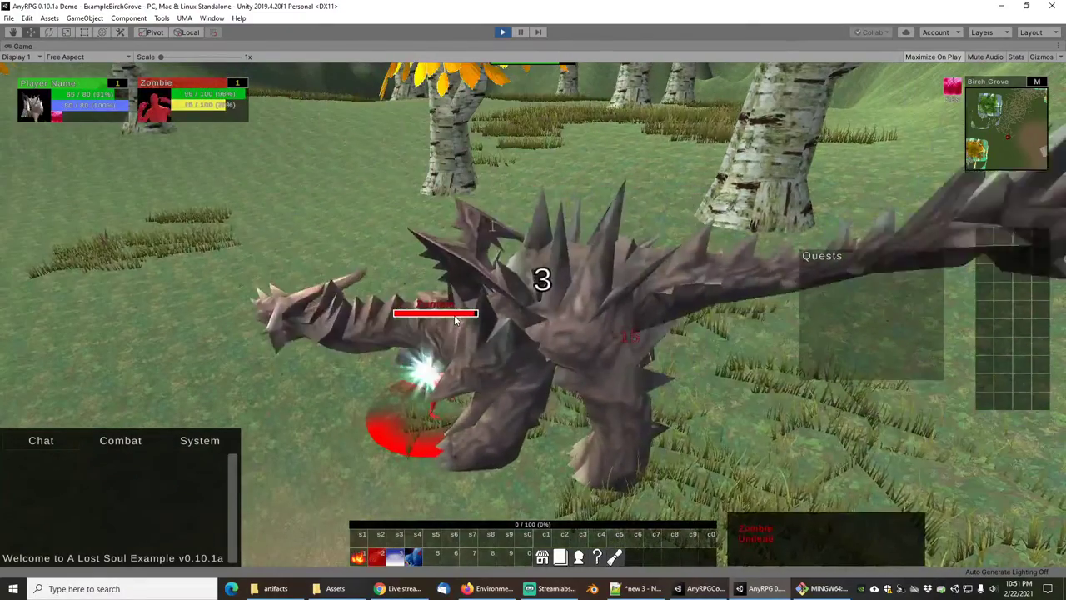
click(358, 558)
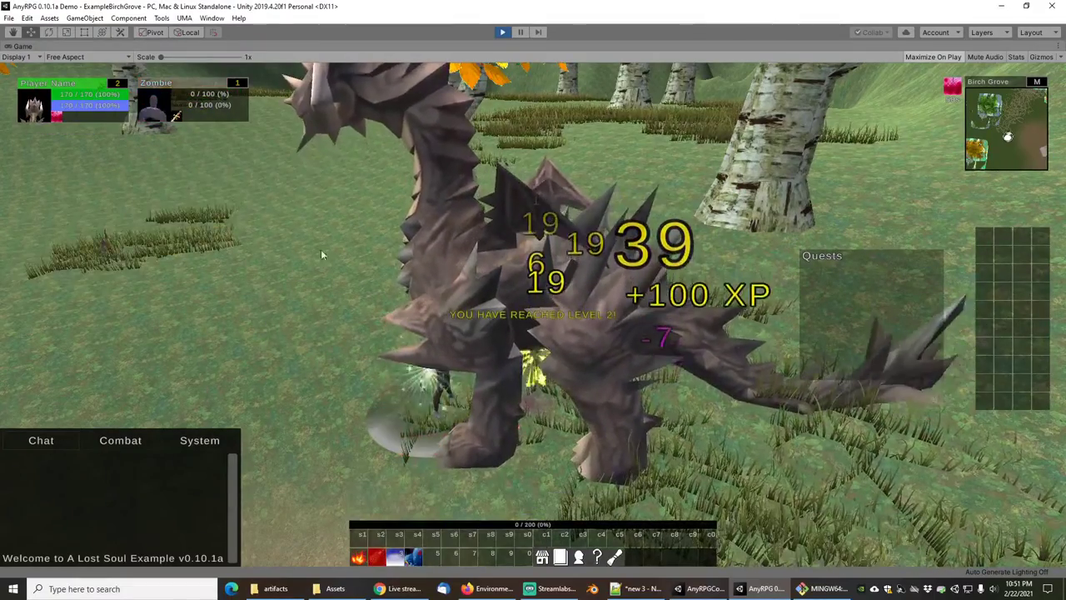
Loot the 50 copper from the dead zombie, try to take the Essence Of Weakness Channel, and close the loot window.
right_drag(364, 289, 643, 298)
key(w)
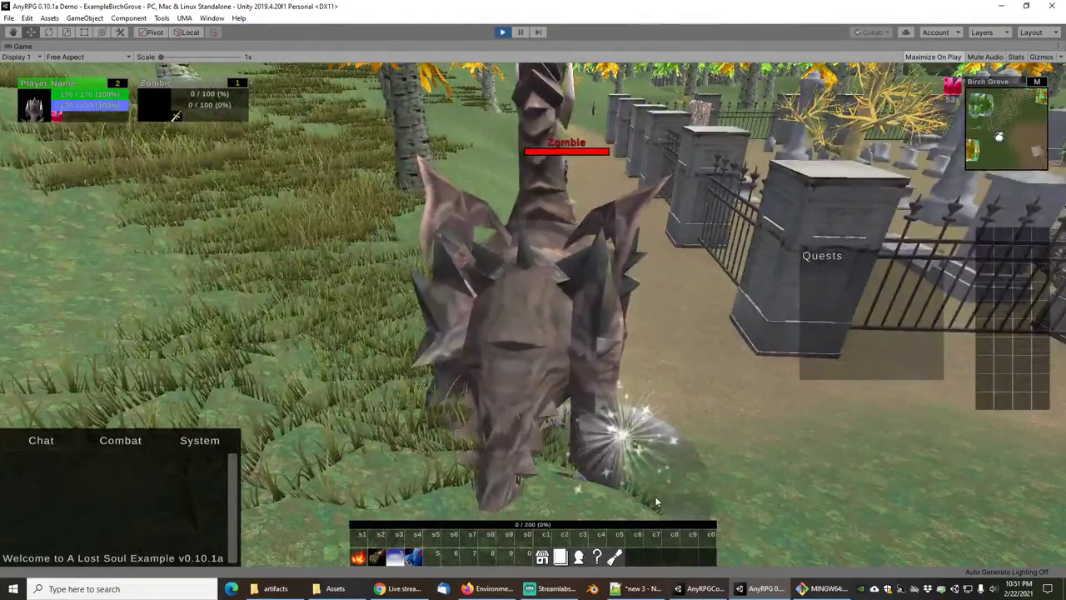
right_click(581, 474)
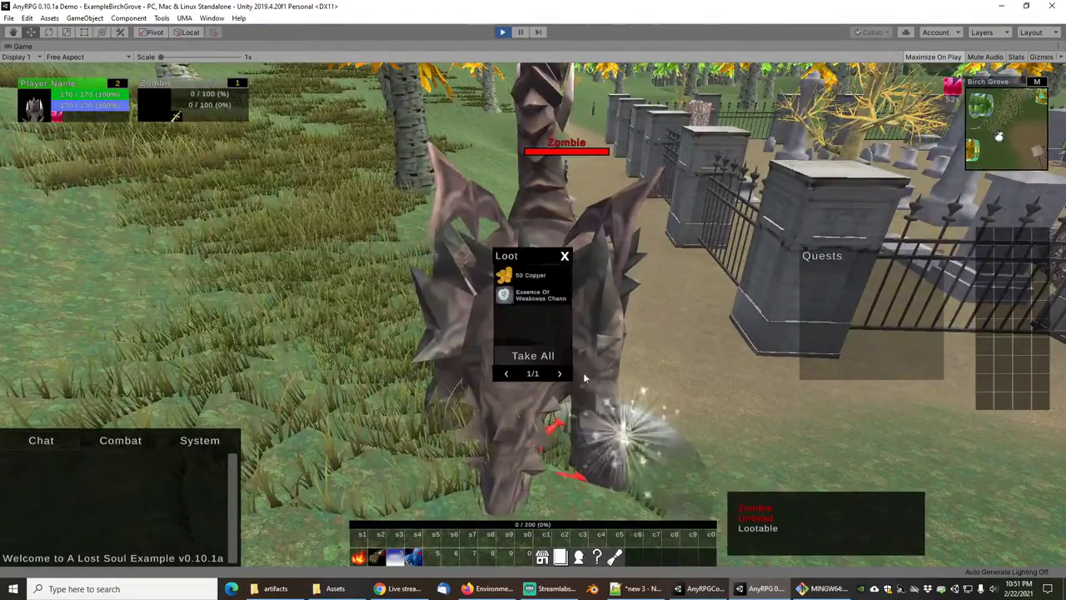
click(509, 276)
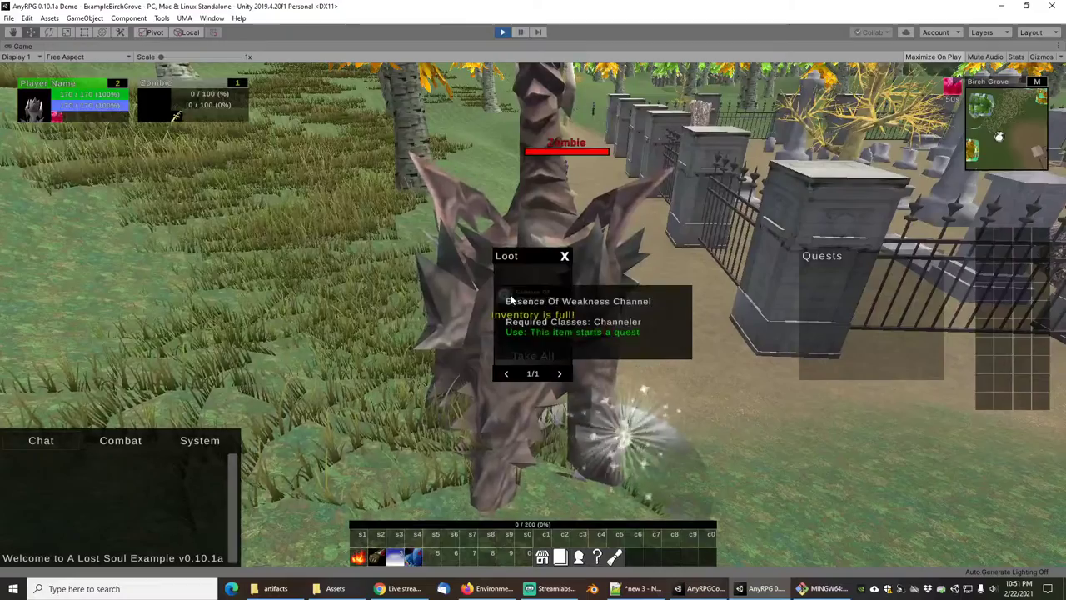
click(505, 294)
click(566, 258)
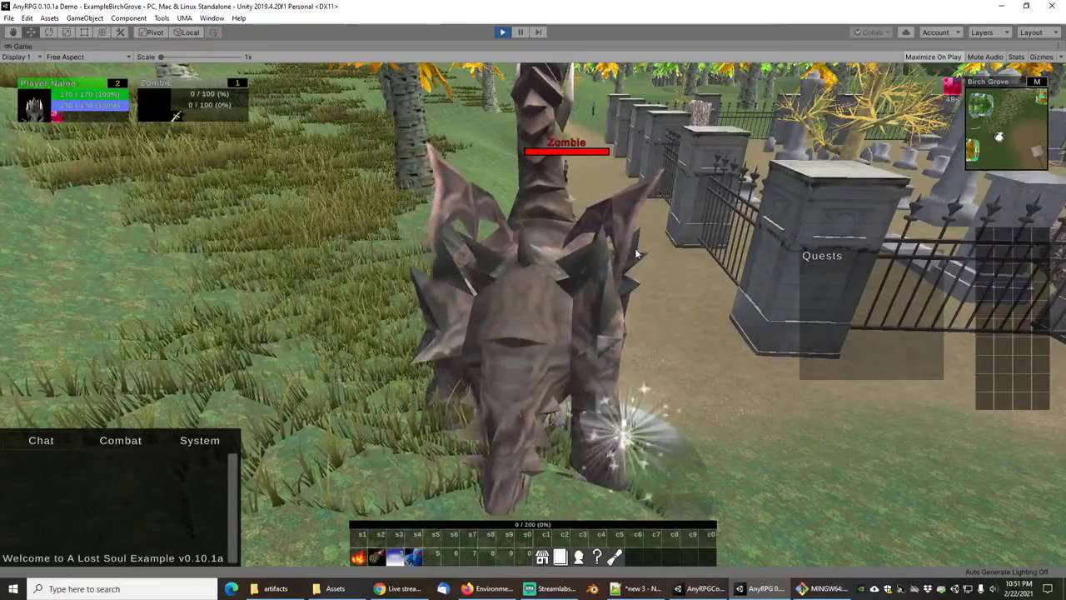
Back the dragon away from the next zombie by the graveyard fence and burn it with Red Dragons Breath.
key(w)
drag(599, 235, 737, 213)
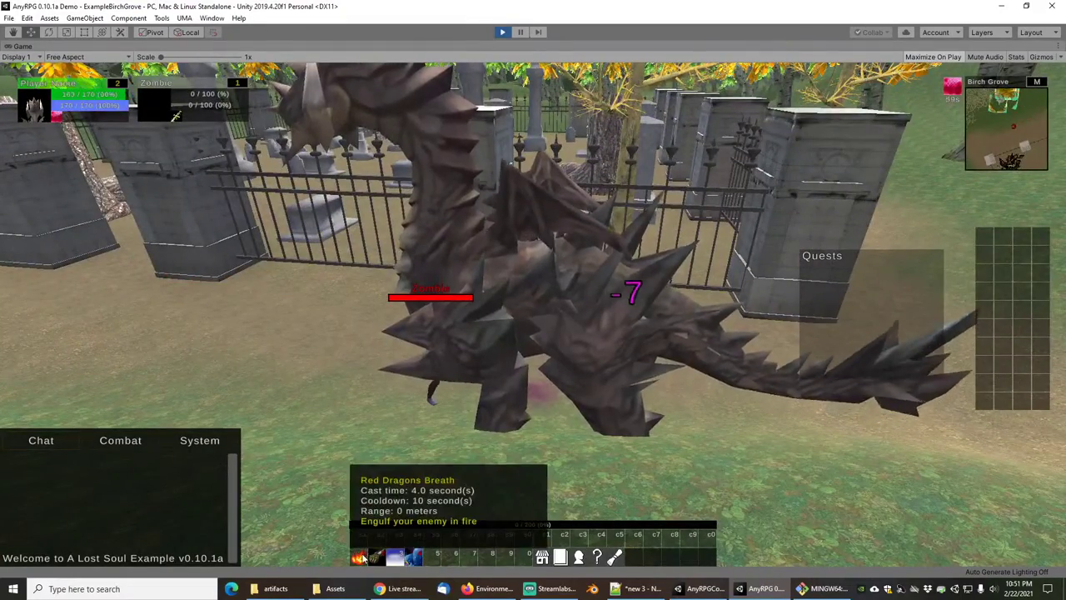
key(s)
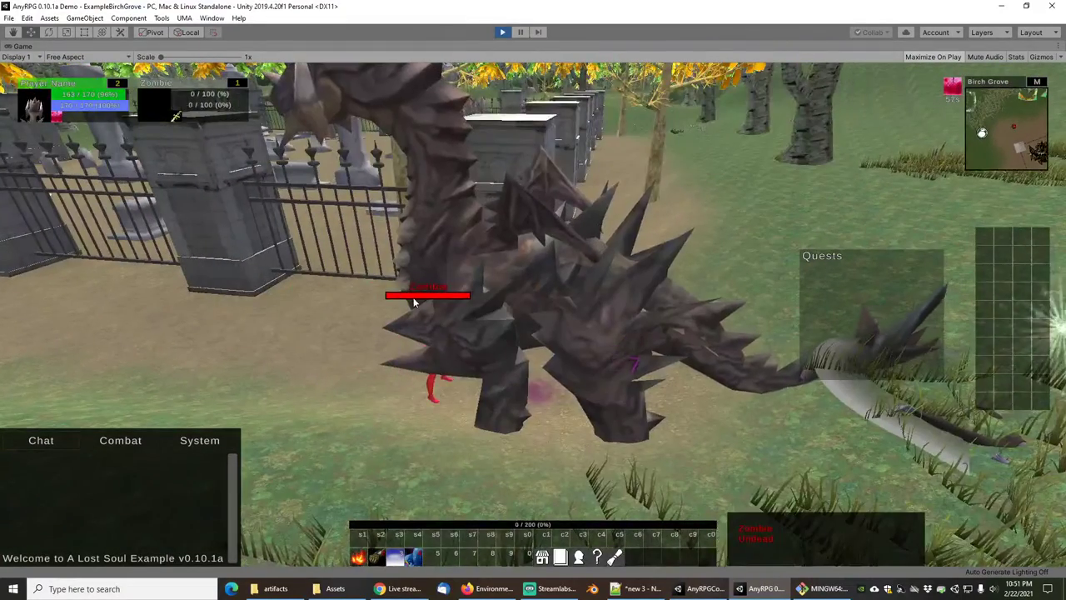
click(412, 303)
key(s)
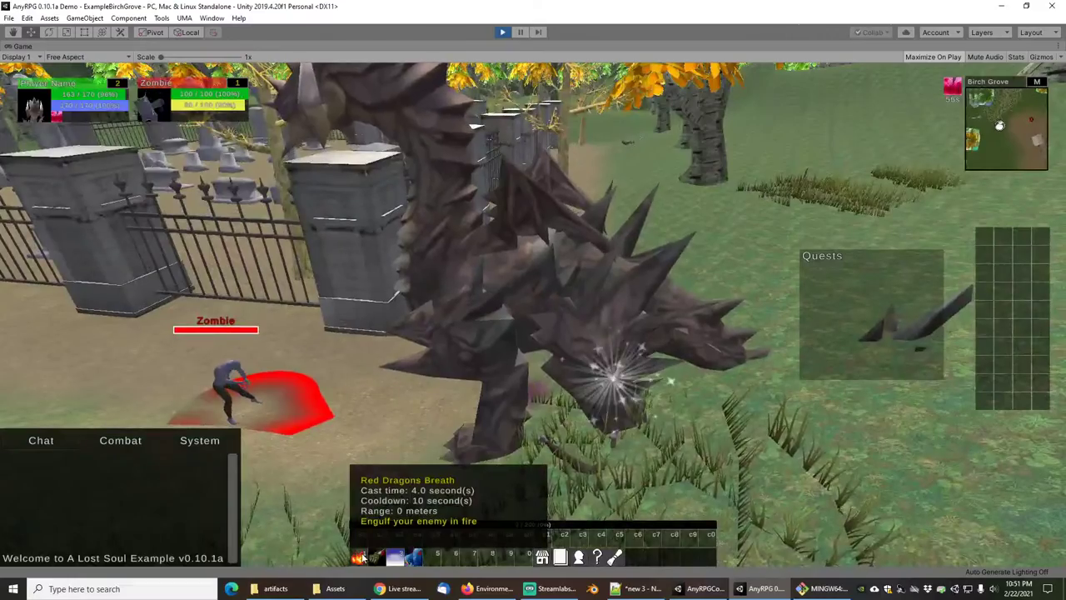
click(360, 557)
scroll(351, 375, down, 3)
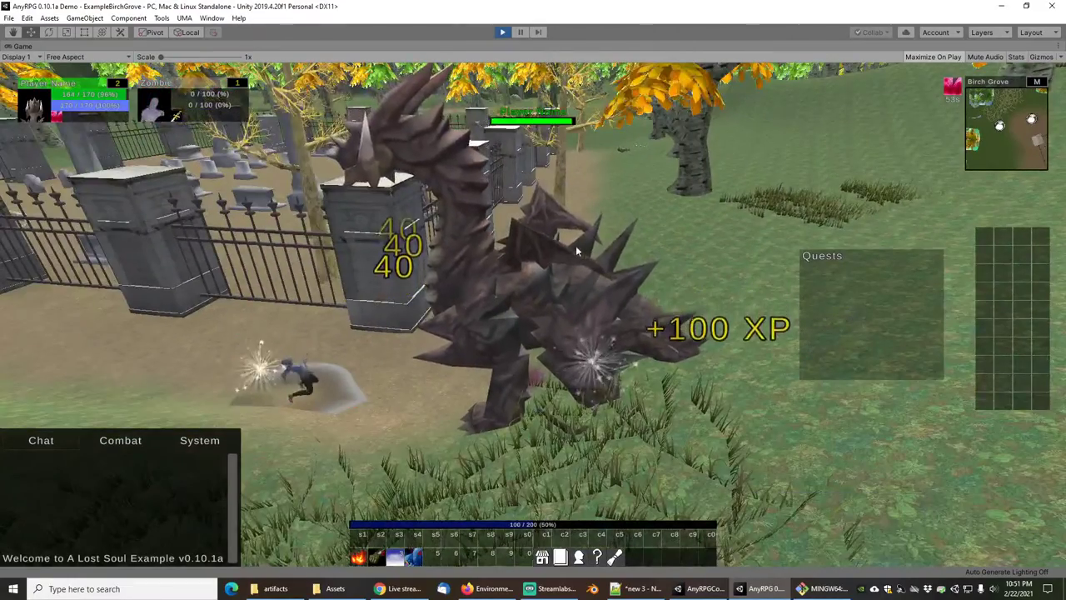
key(s)
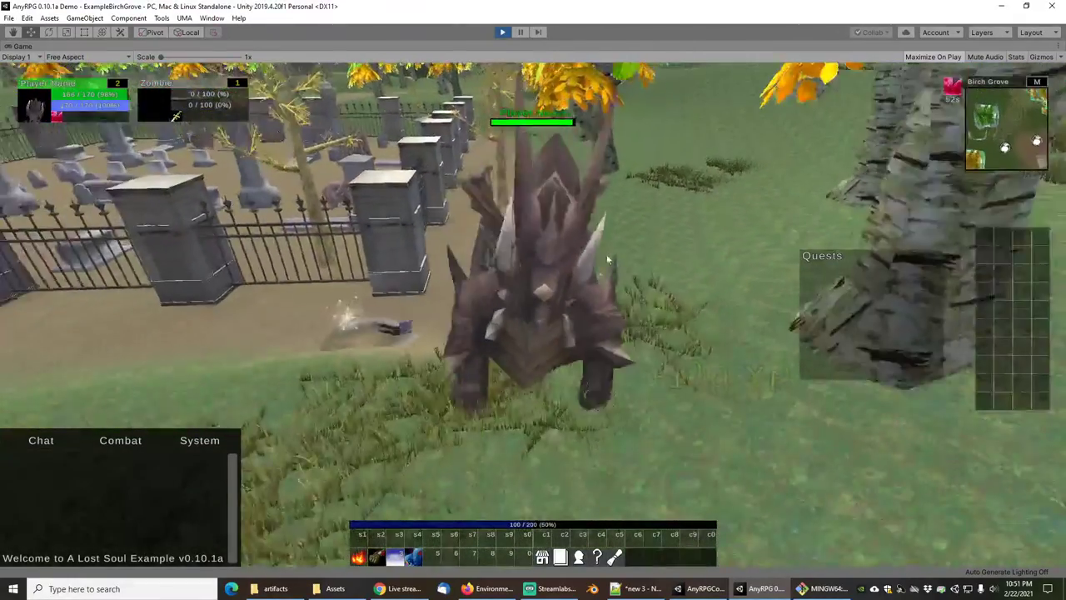
drag(611, 256, 484, 247)
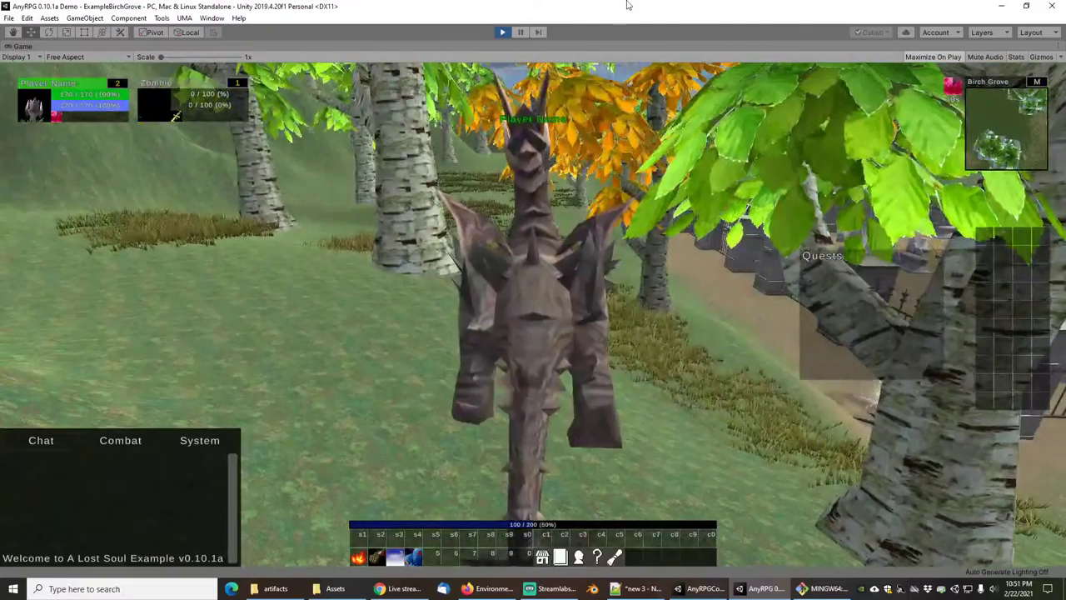
Stop the play-test and widen the project asset list so the attachment prefab names are easier to read.
click(503, 33)
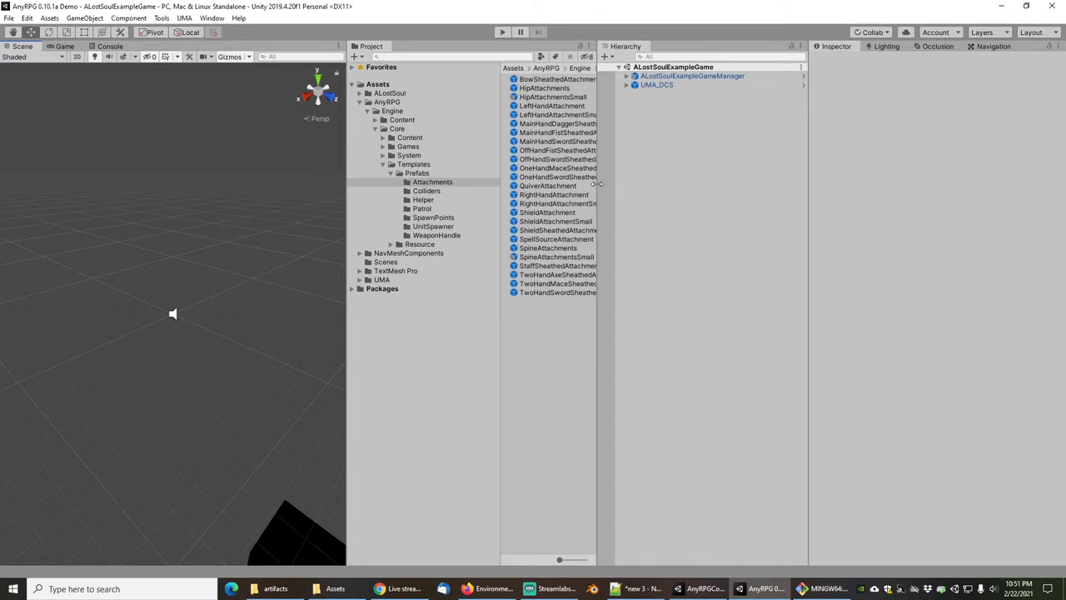
drag(597, 183, 633, 184)
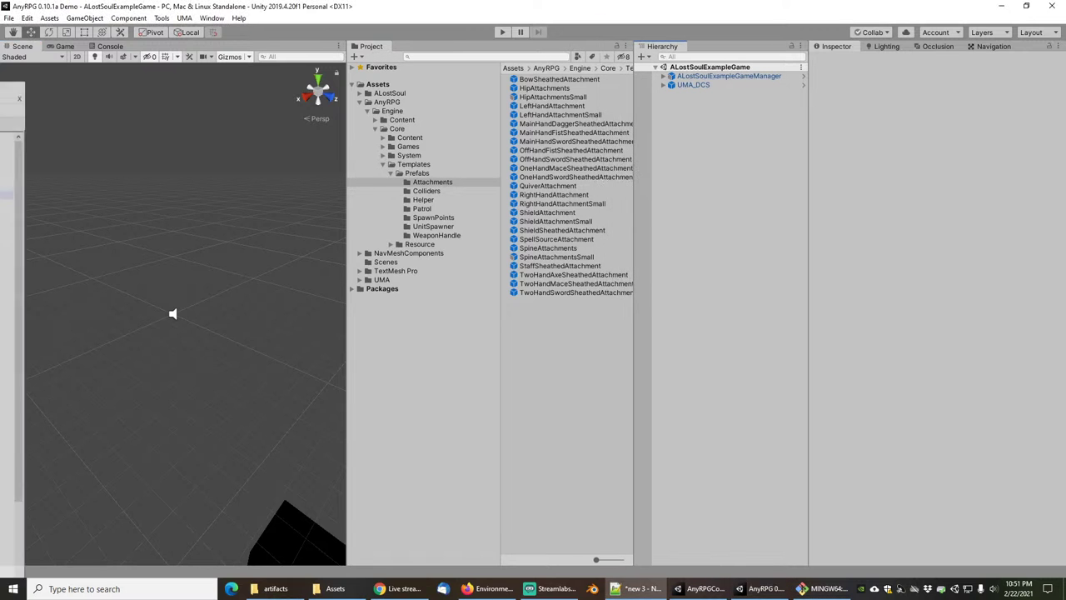
Switch to Firefox and view the enlarged preview picture of the Evil Giant Rat on OpenGameArt.org.
click(496, 592)
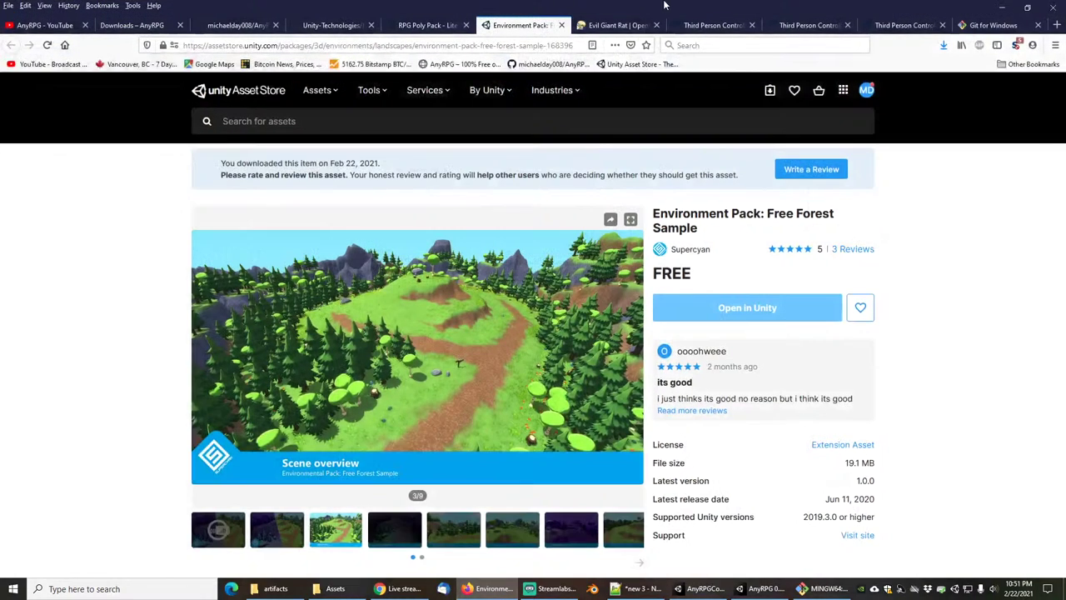
click(617, 24)
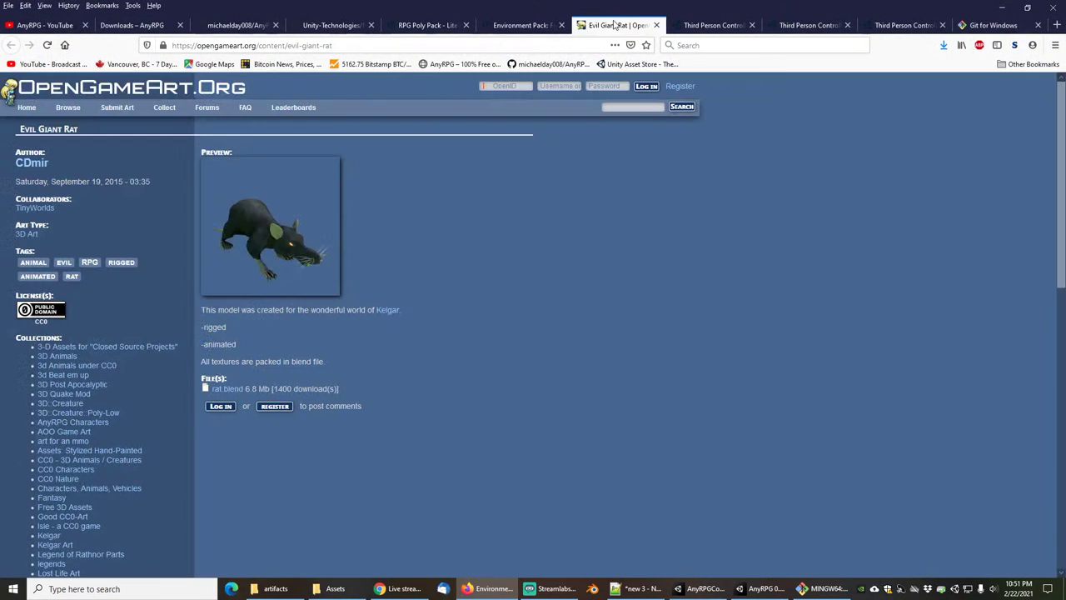
click(283, 243)
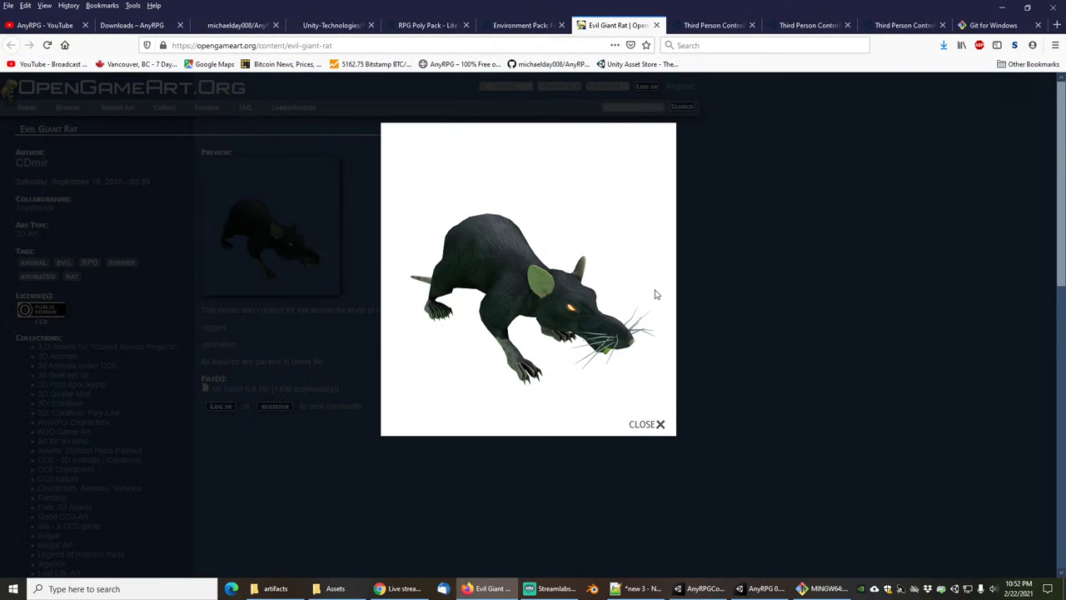
click(649, 425)
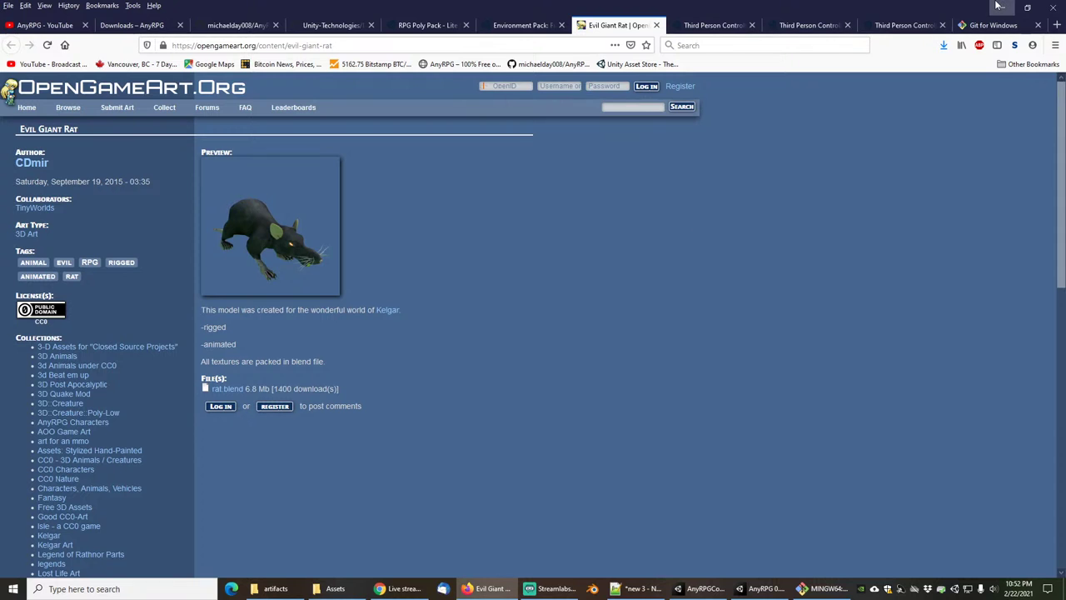
click(277, 253)
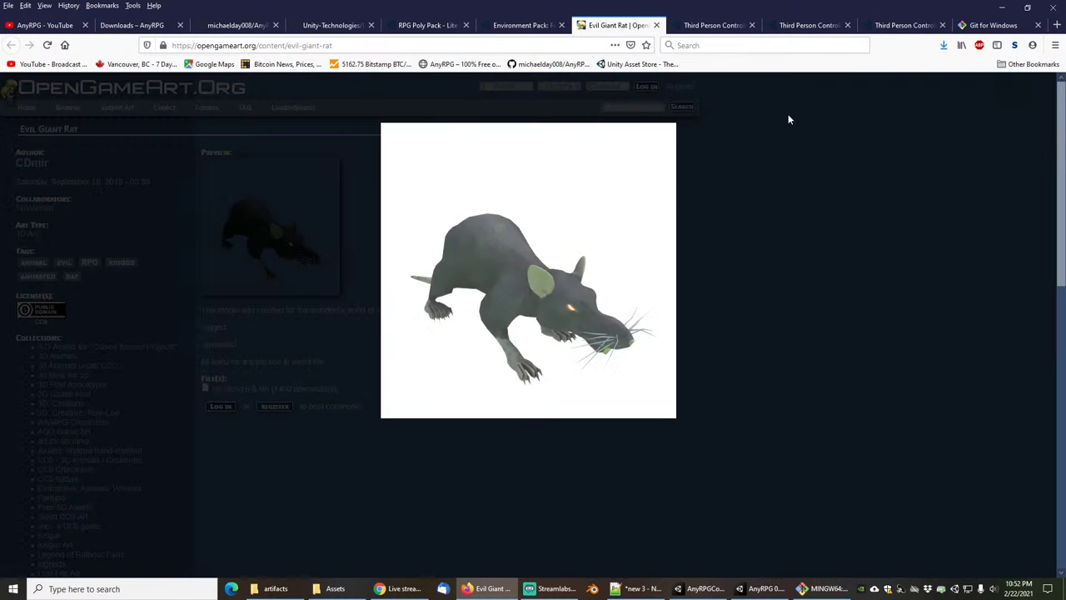
Return to the AnyRPG demo project in Unity, run the game, start a new game and choose the Beasts faction.
key(alt+Tab)
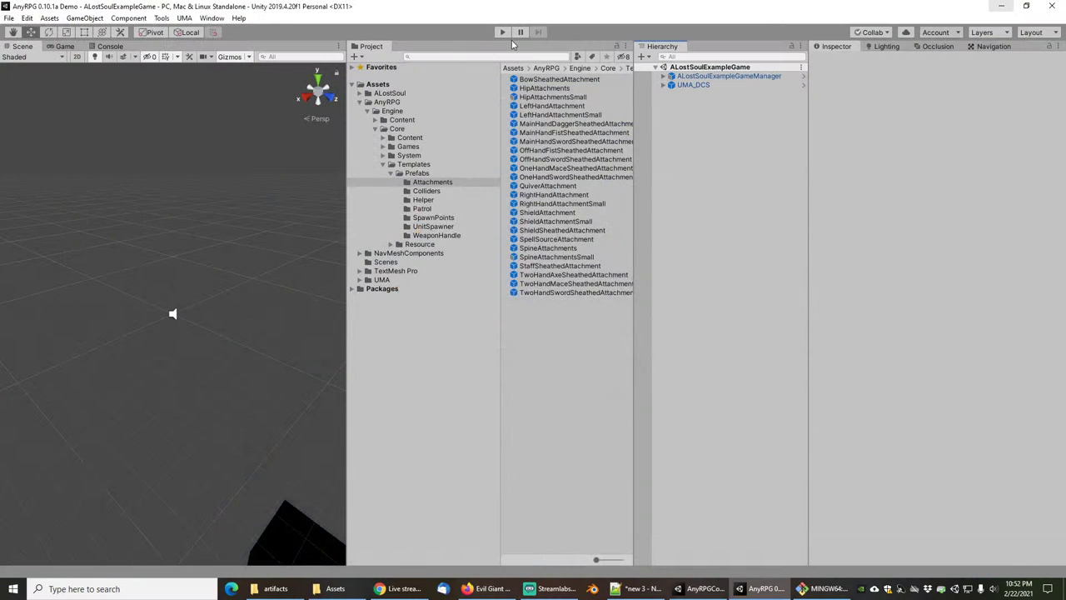
click(500, 32)
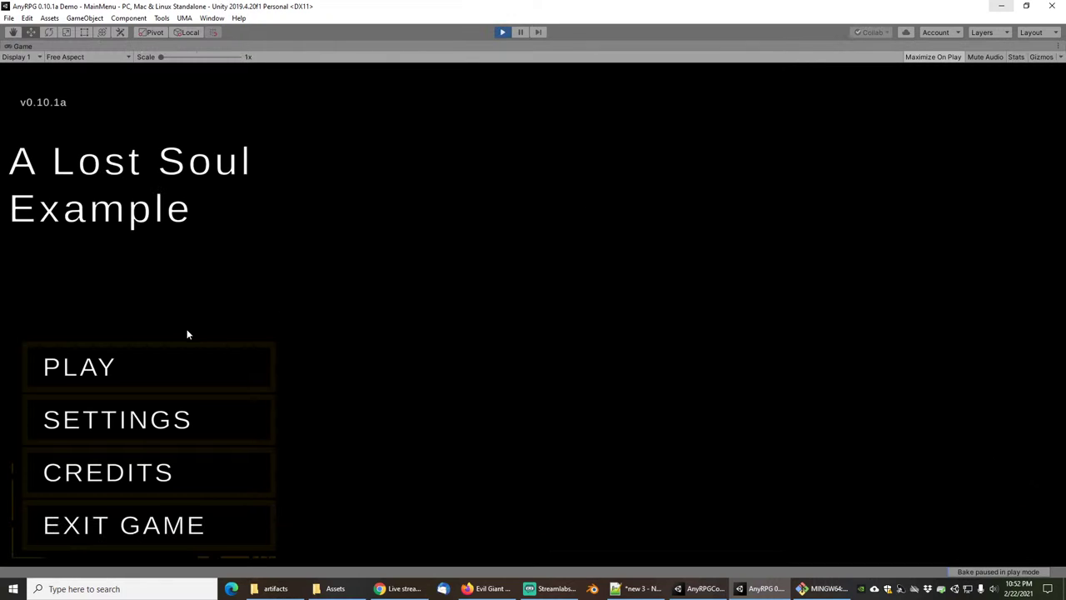
click(132, 370)
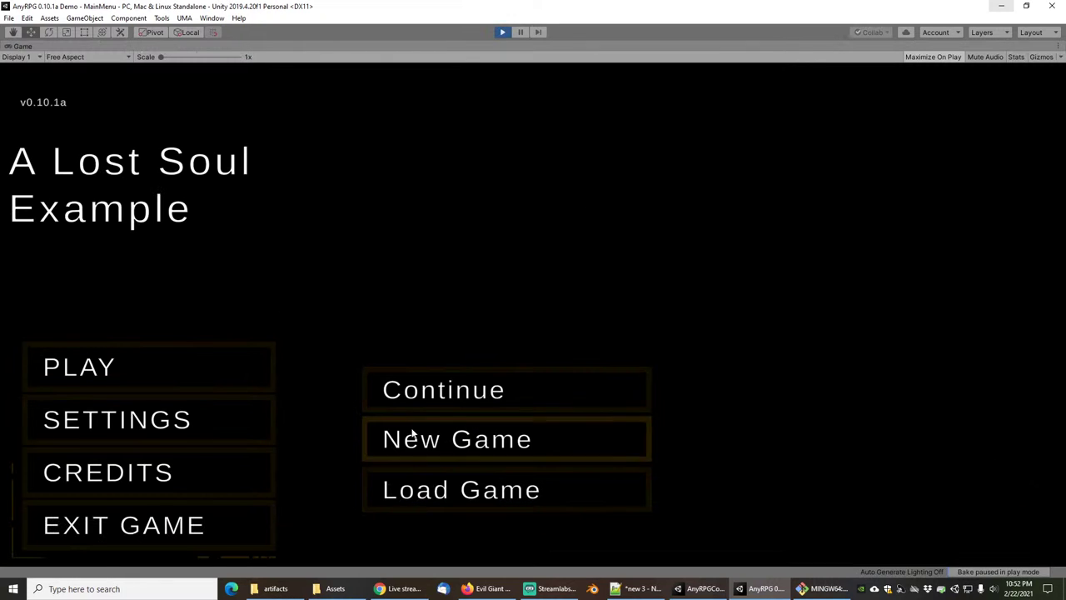
click(451, 445)
click(124, 217)
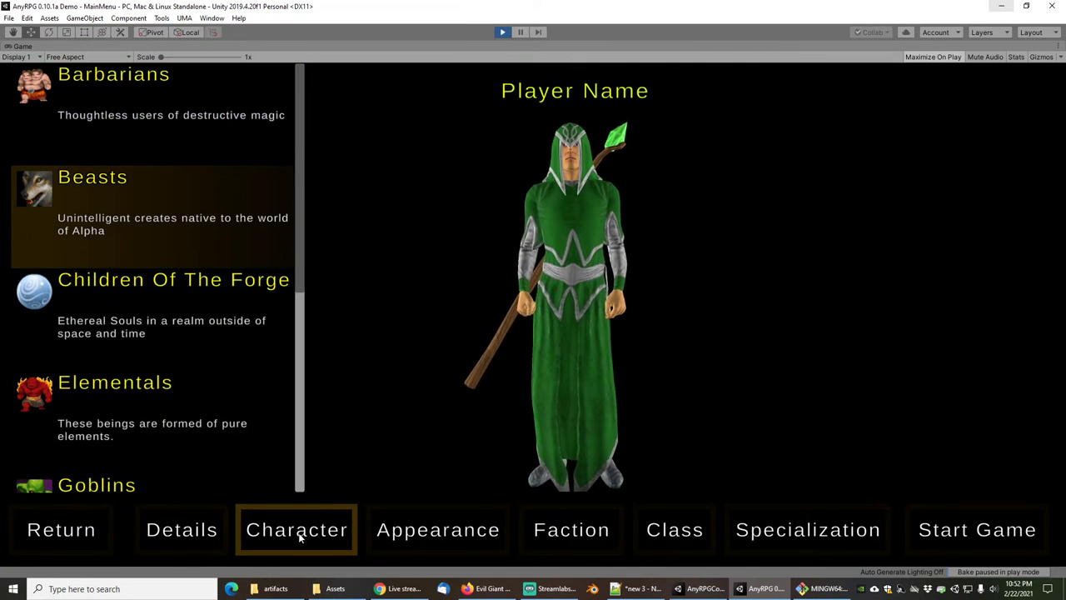
Choose the Rat Small character body and rotate its preview to see the model from the side.
click(275, 533)
scroll(942, 322, down, 2)
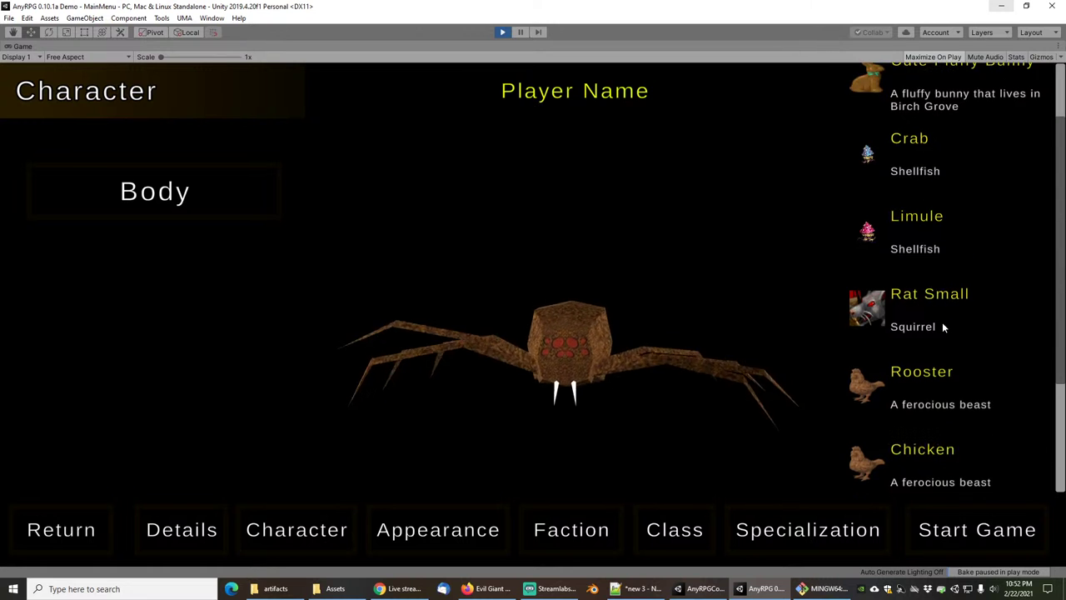
scroll(938, 315, up, 1)
click(916, 303)
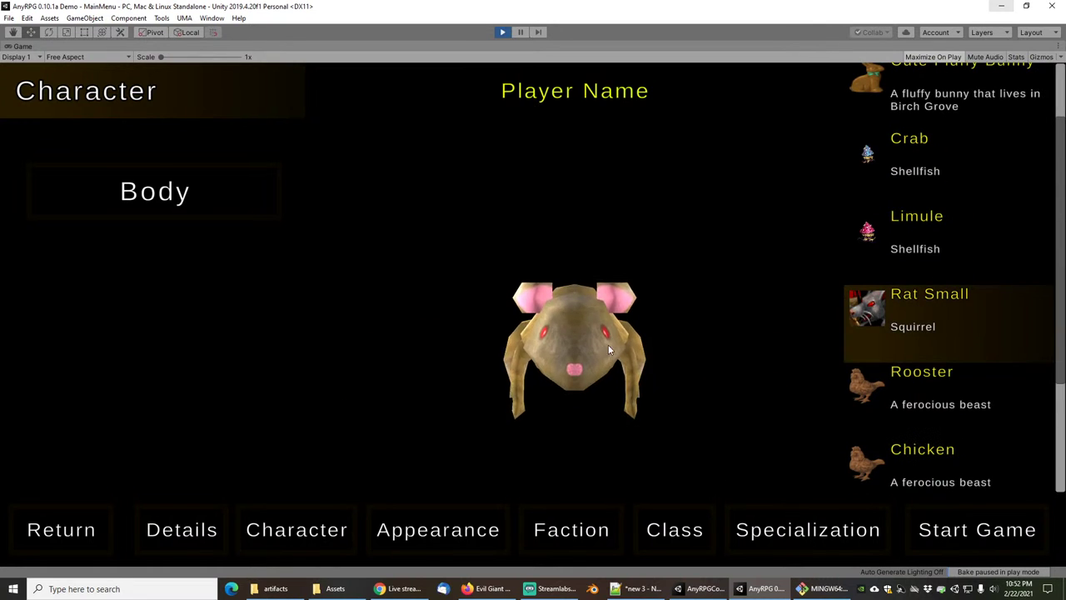
drag(608, 344, 545, 350)
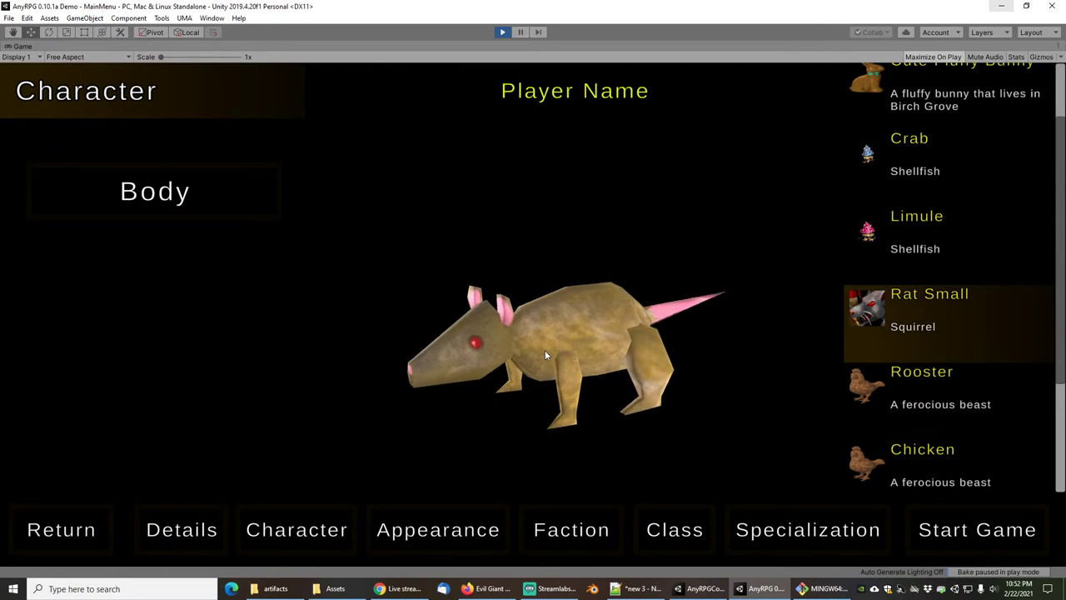
Compare the character with the Evil Giant Rat picture in Firefox, then return to Unity and stop the play-test.
click(486, 590)
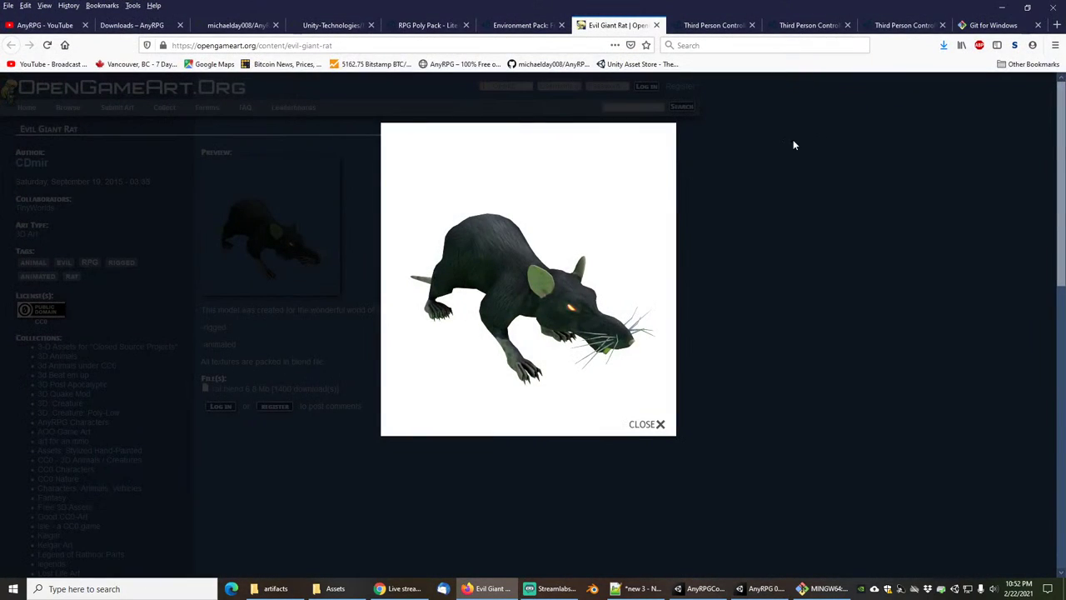
click(768, 282)
click(1002, 6)
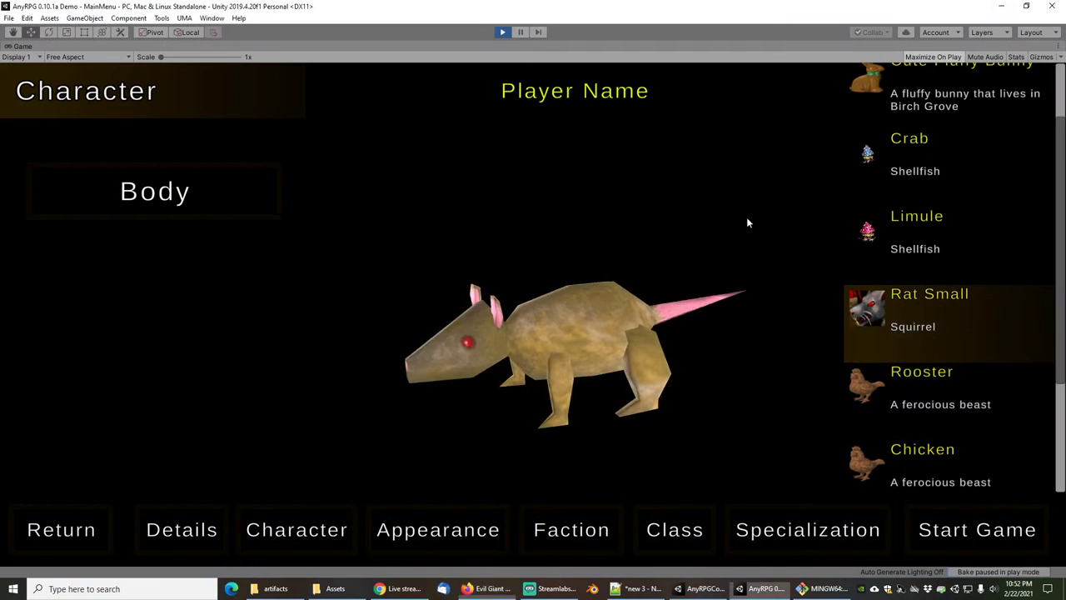
click(503, 32)
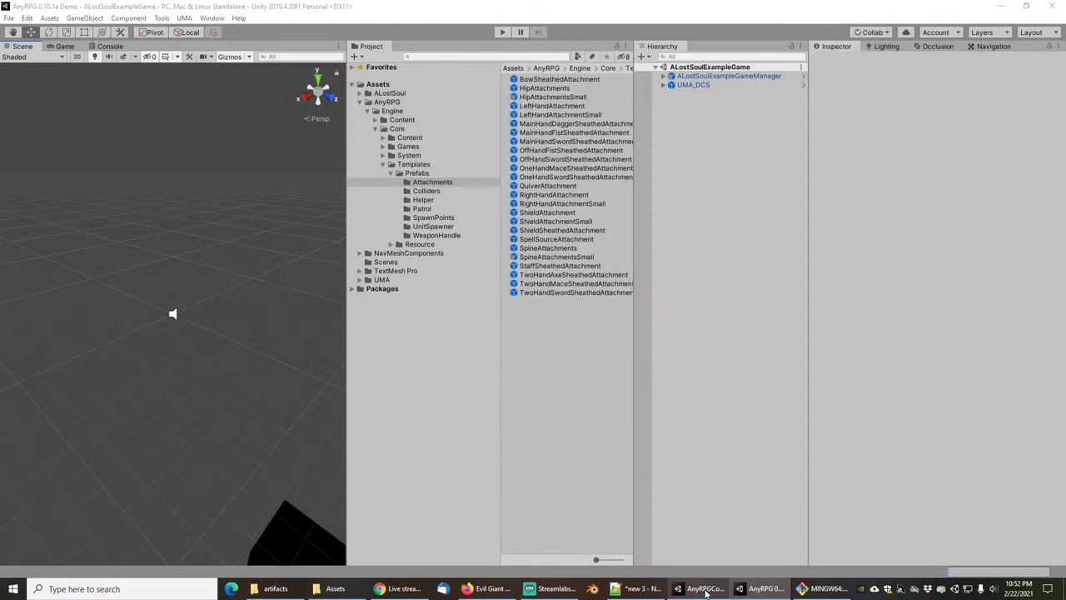
Search the demo project's assets for "rat" and inspect the import settings of both rat models.
click(704, 590)
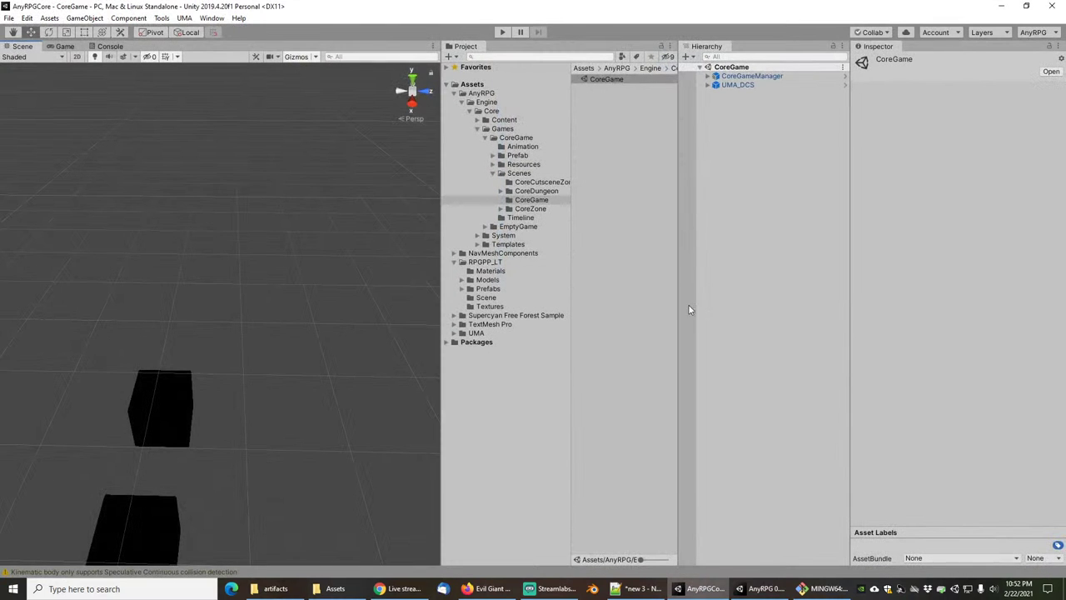
click(713, 589)
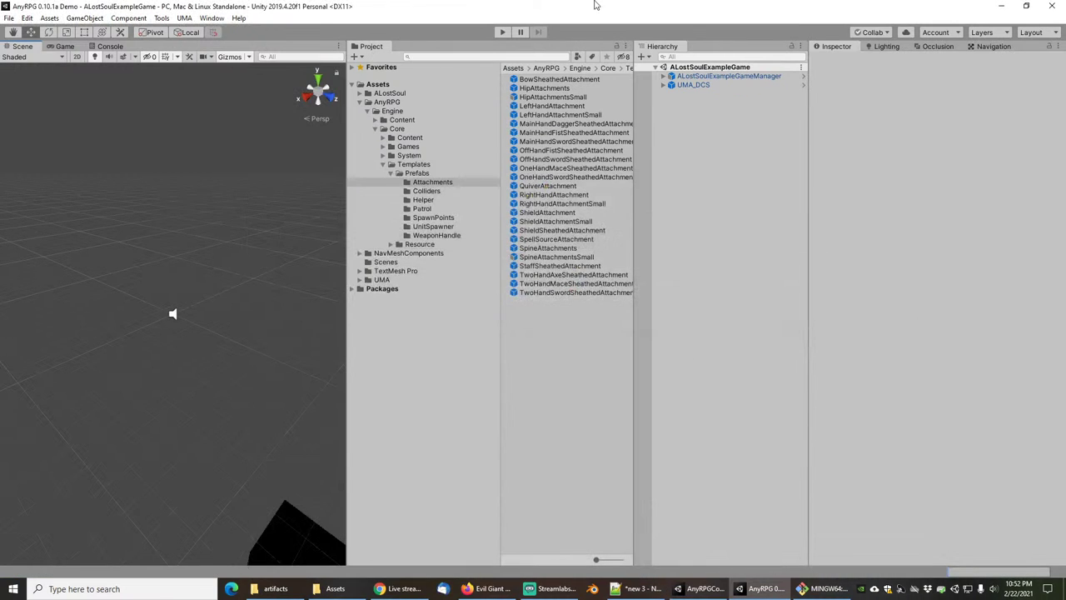
click(527, 56)
text(rat)
scroll(561, 411, down, 15)
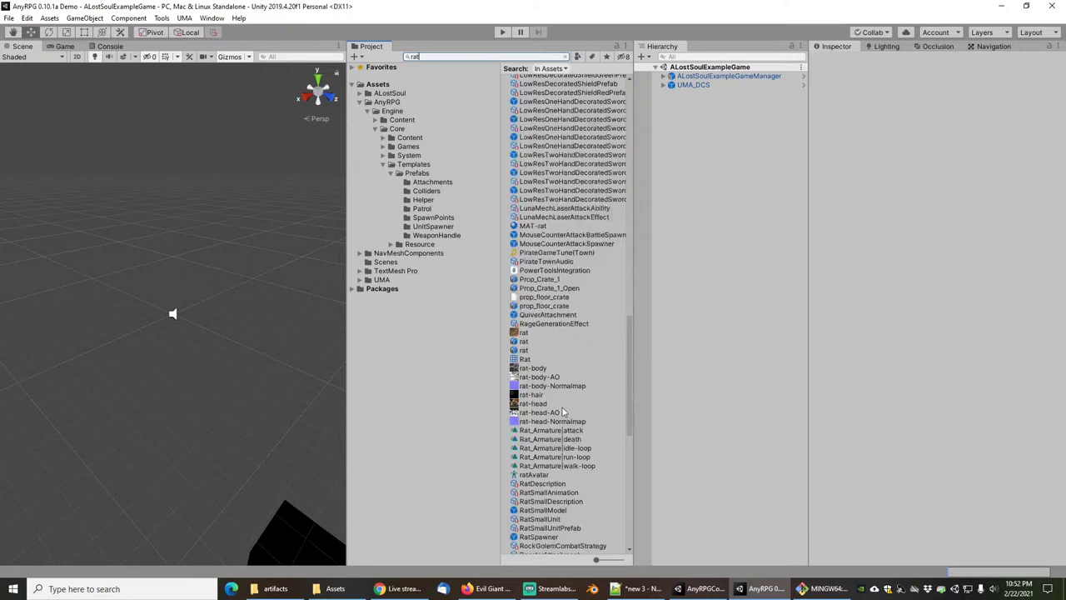
click(525, 350)
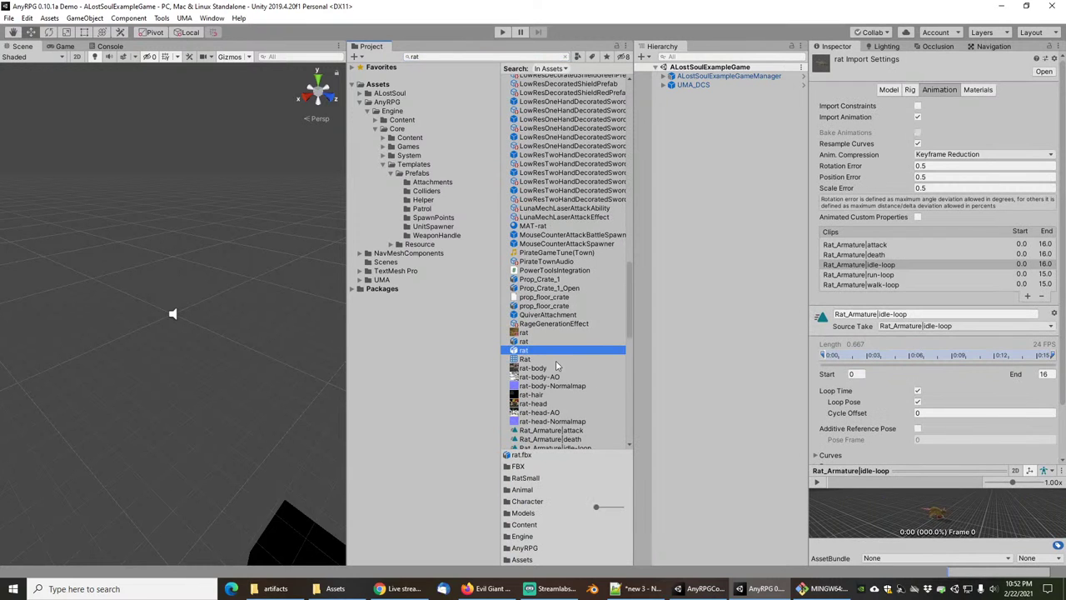
click(525, 340)
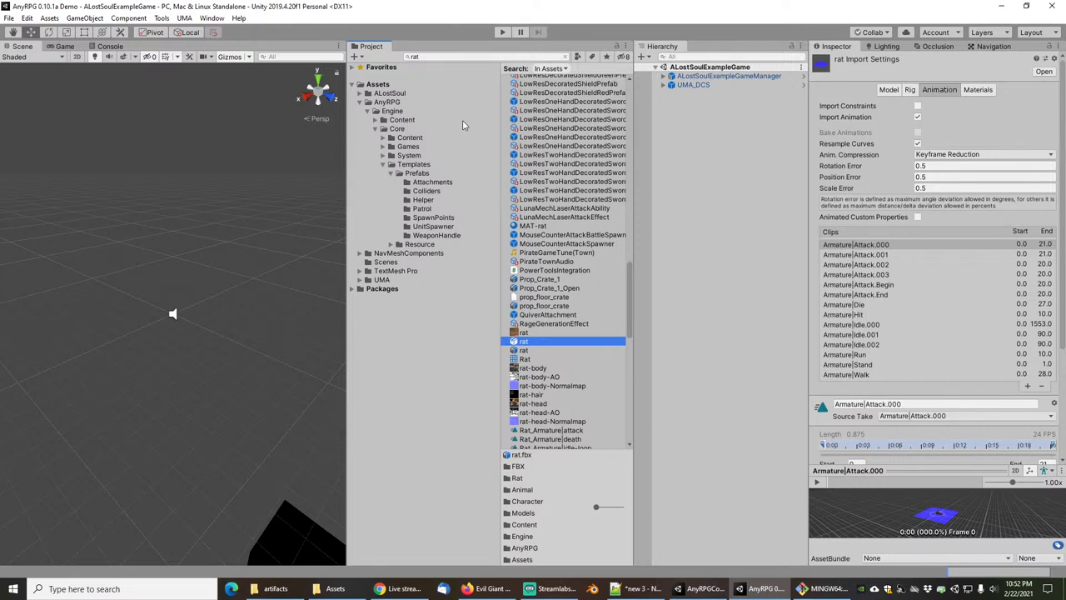
Clear the asset search and set the giant rat model's rig avatar definition to Create From This Model, applying the change.
click(565, 57)
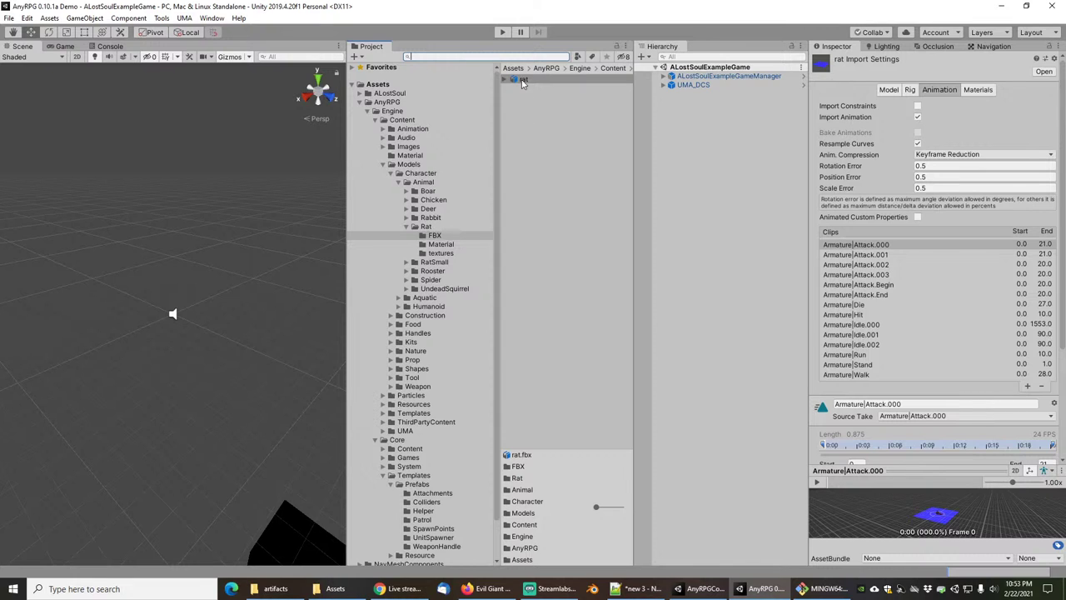
click(913, 90)
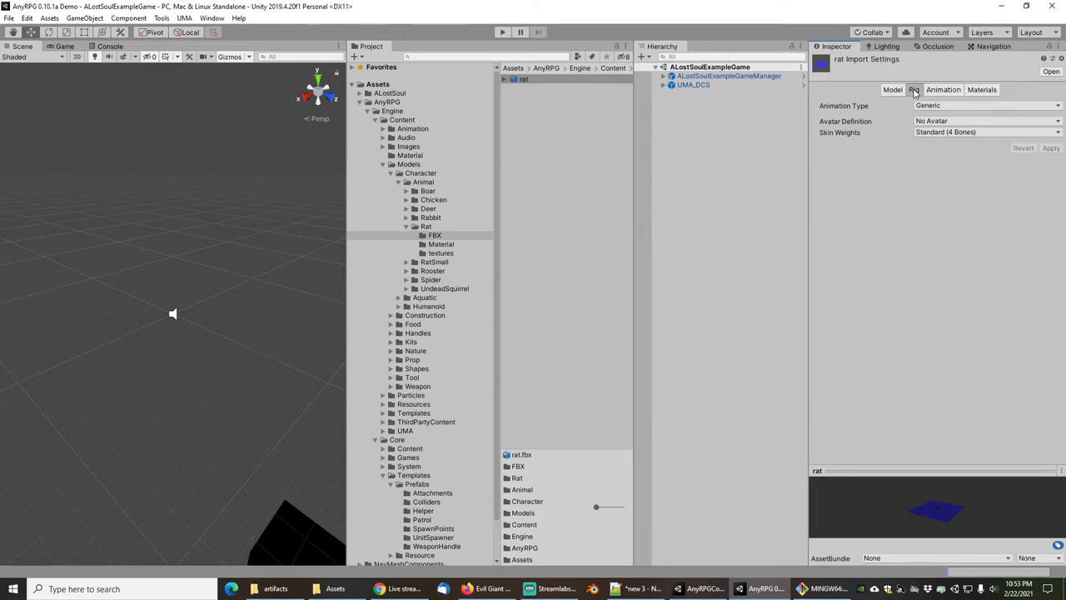
click(949, 121)
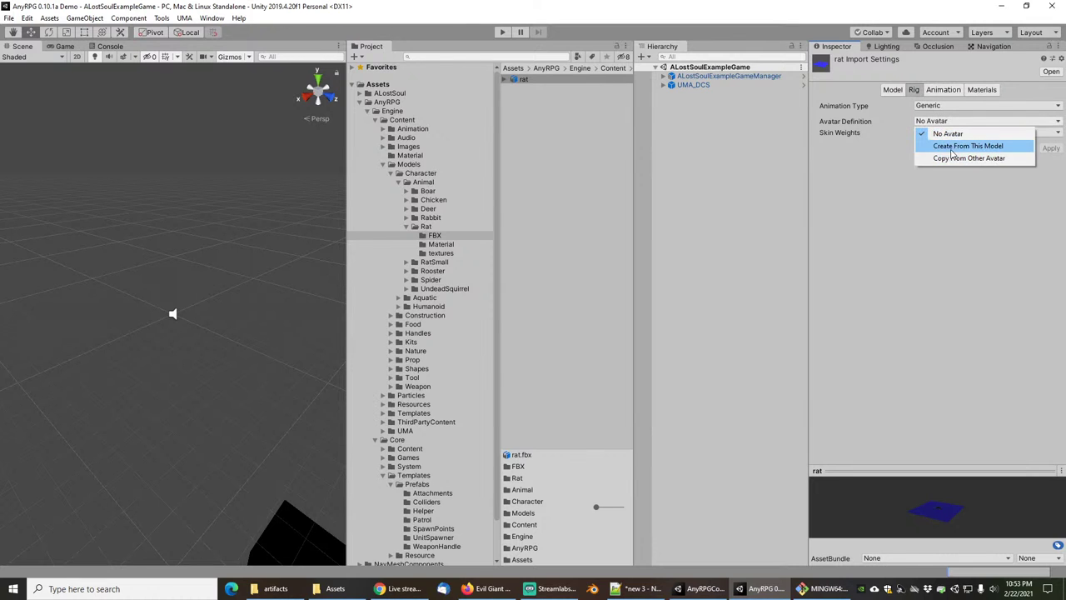
click(952, 146)
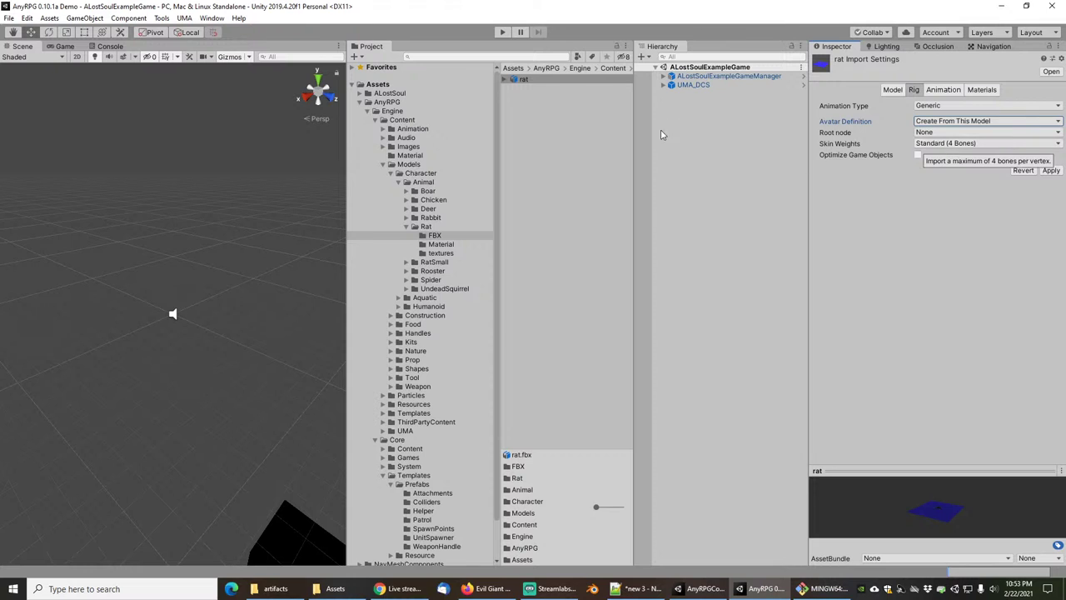
click(1051, 170)
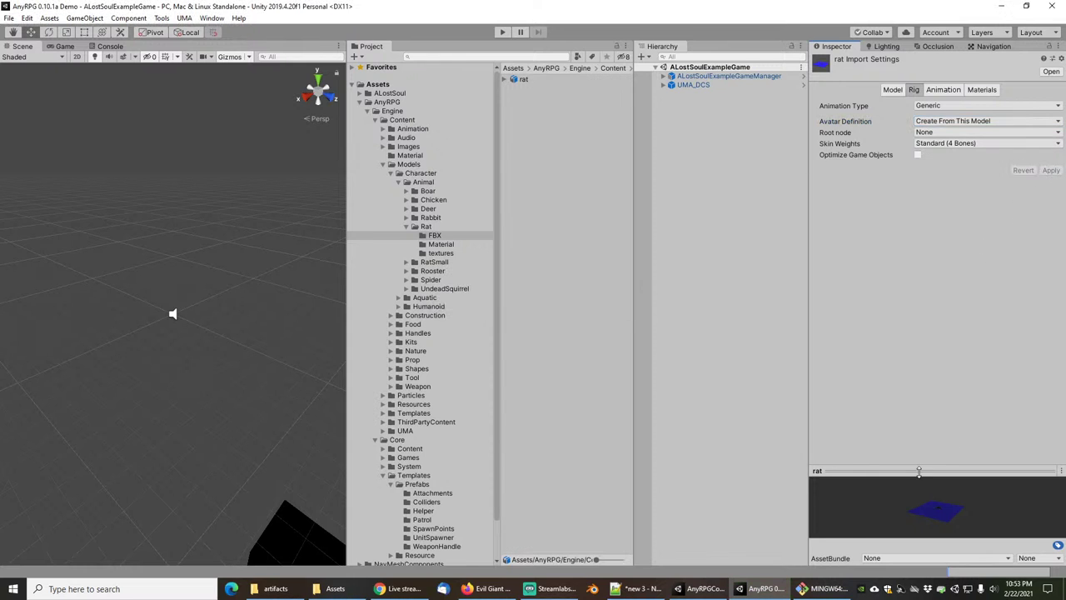
View the rat model in a large separate preview window, orbit around it, and close the preview.
drag(0, 41, 561, 22)
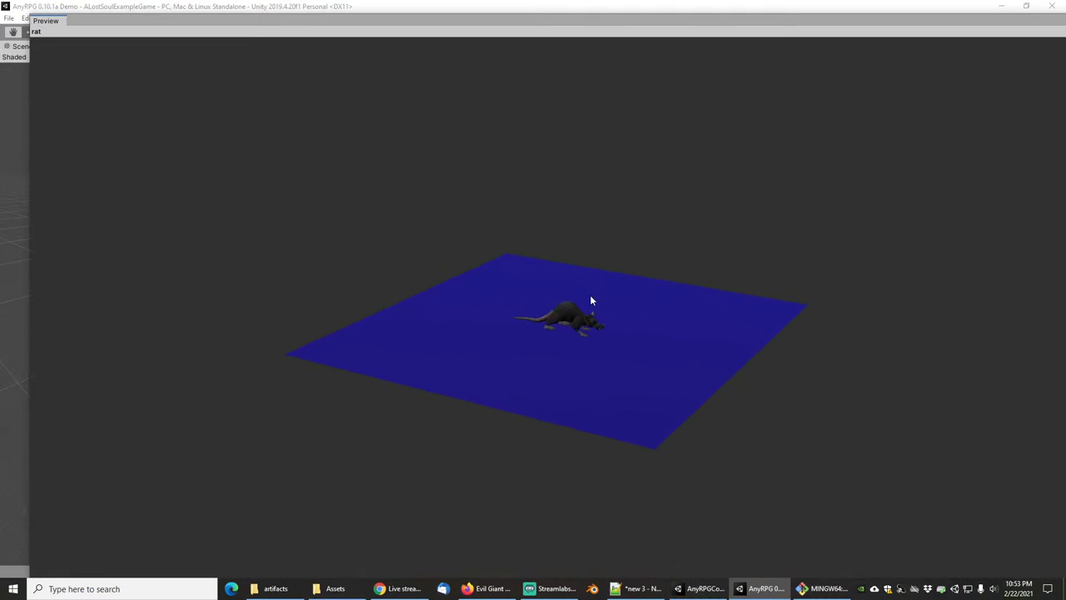
drag(634, 324, 564, 293)
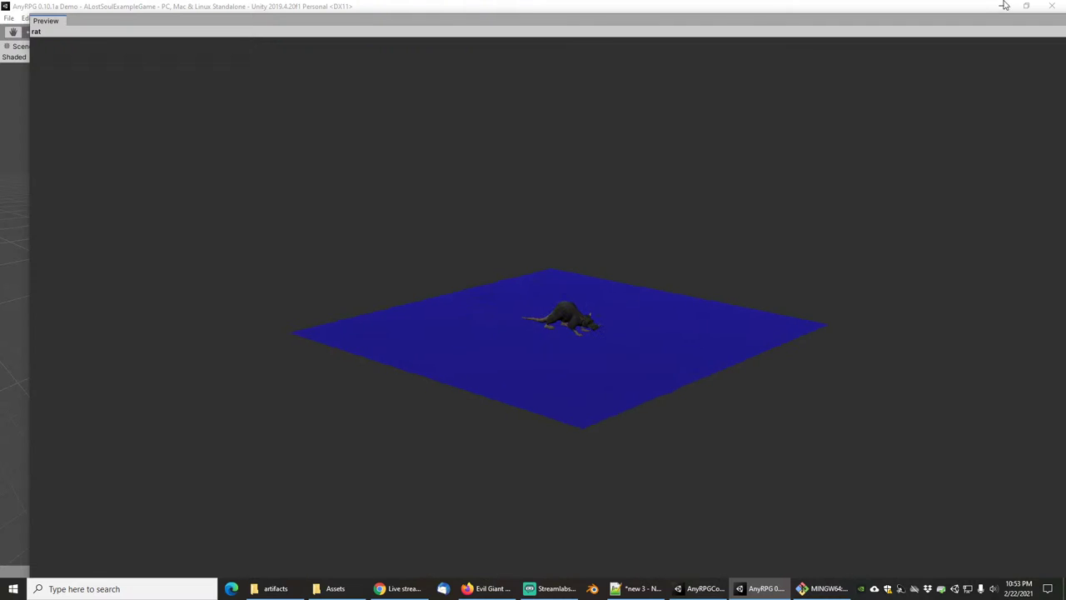
mouse_move(906, 6)
mouse_down()
mouse_move(879, 29)
mouse_move(895, 8)
mouse_move(917, 5)
mouse_up()
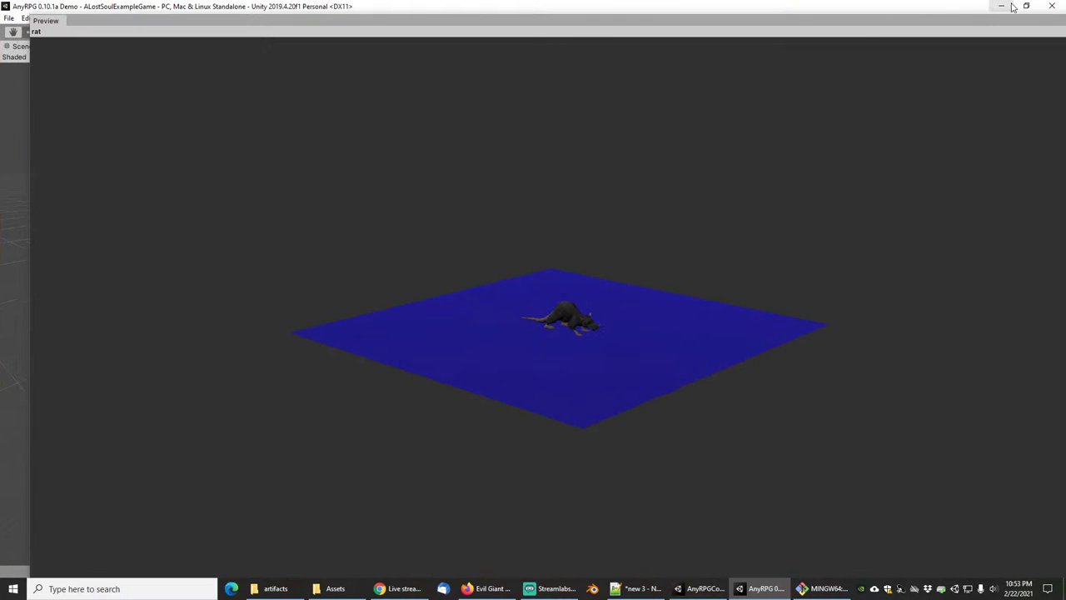
drag(986, 23, 833, 47)
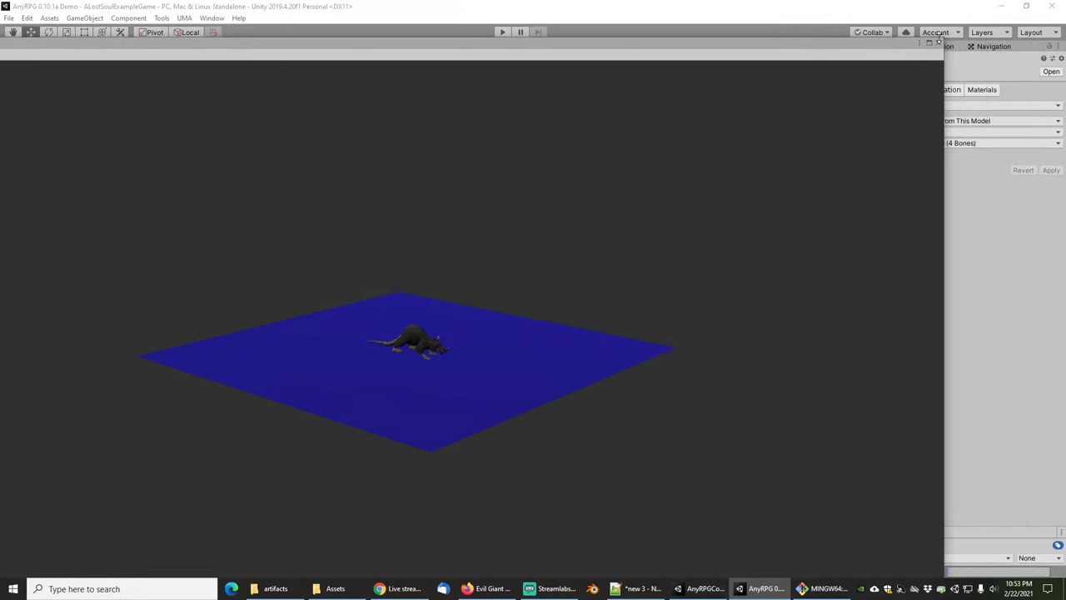
click(939, 44)
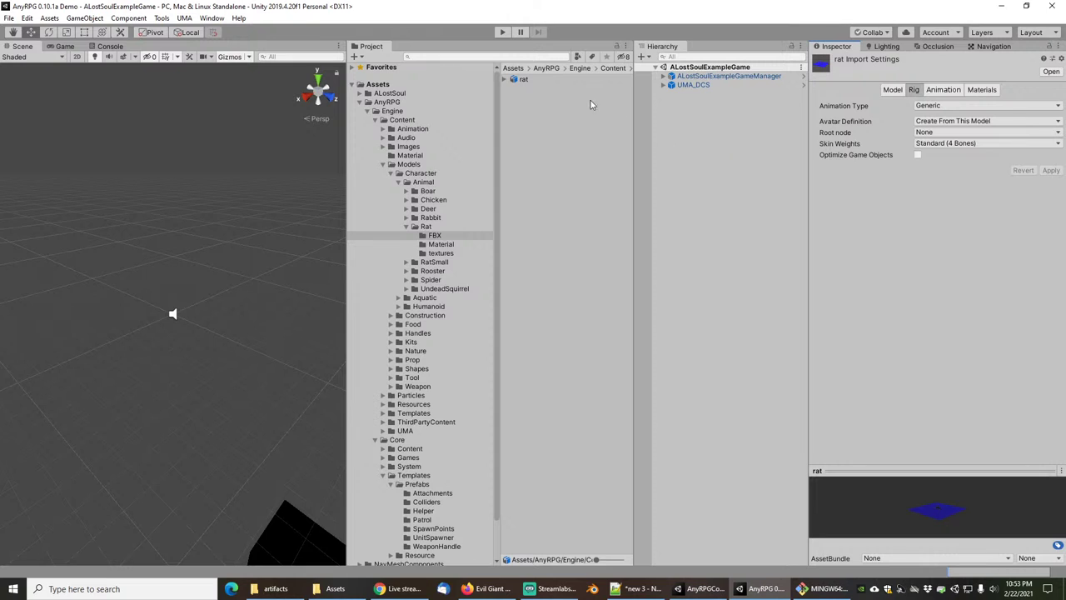
Add the rat model to the ALostSoulExampleGame scene and rename the object BossRatModel.
drag(523, 80, 690, 145)
click(682, 94)
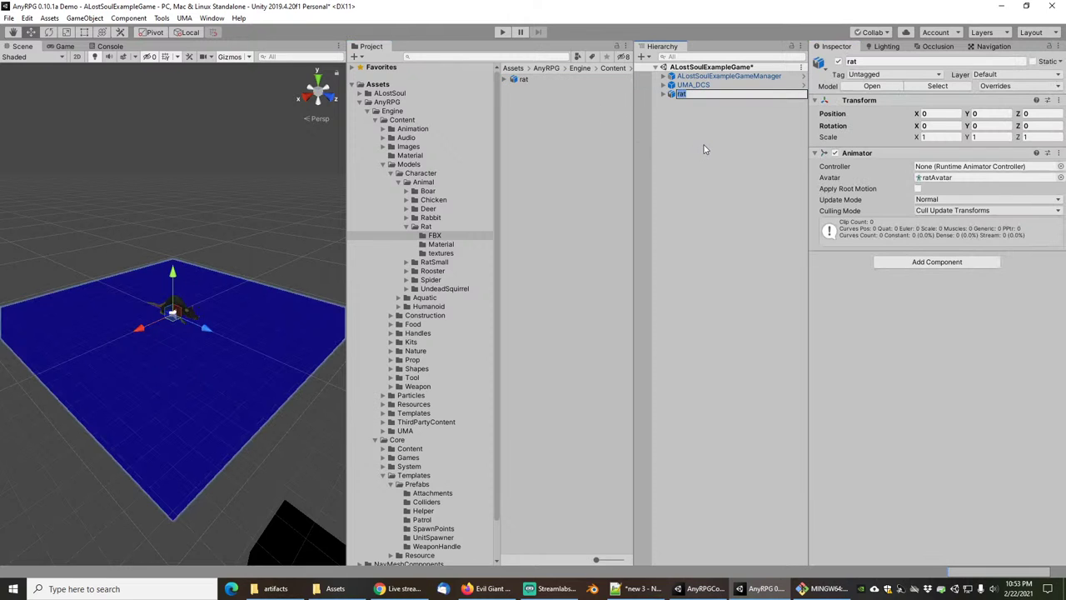
text(BossRatModel)
key(Return)
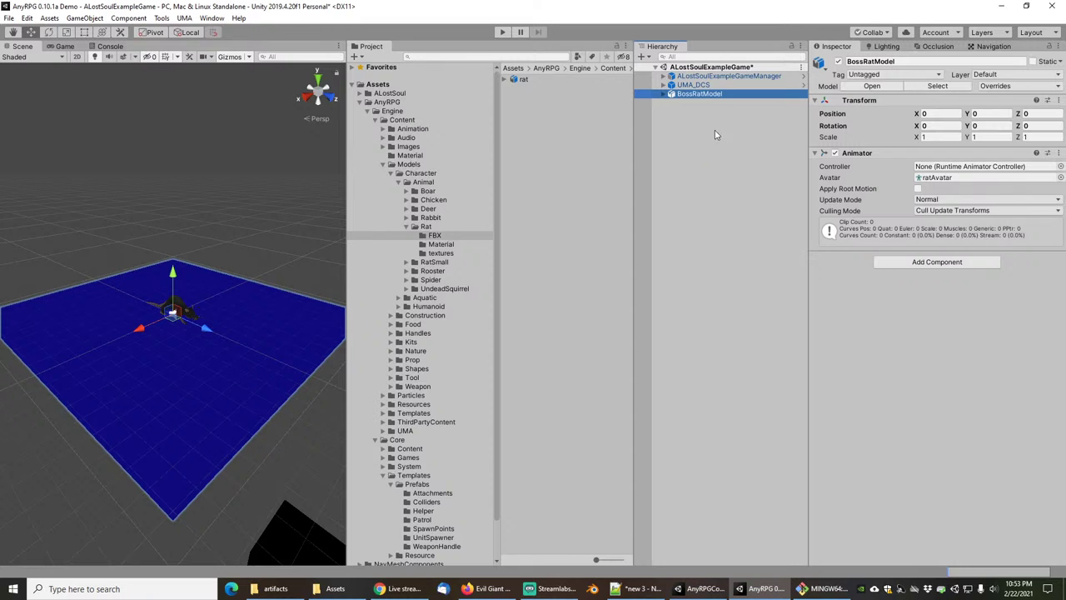
Save BossRatModel as a prefab in the Rat model's FBX folder and open the prefab for editing.
drag(703, 97, 571, 131)
click(511, 316)
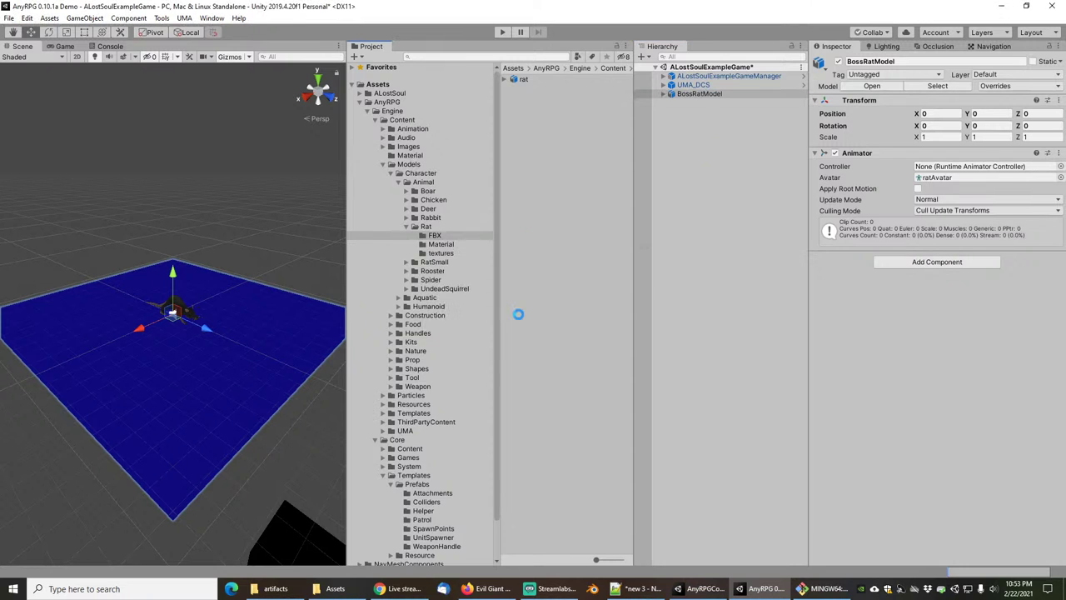
click(541, 80)
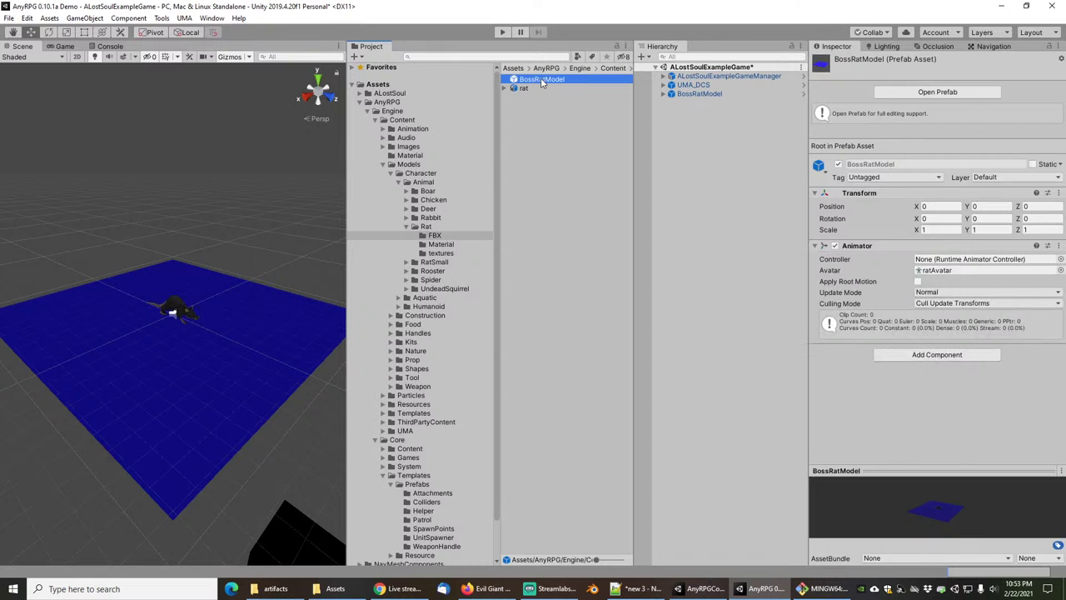
double_click(541, 80)
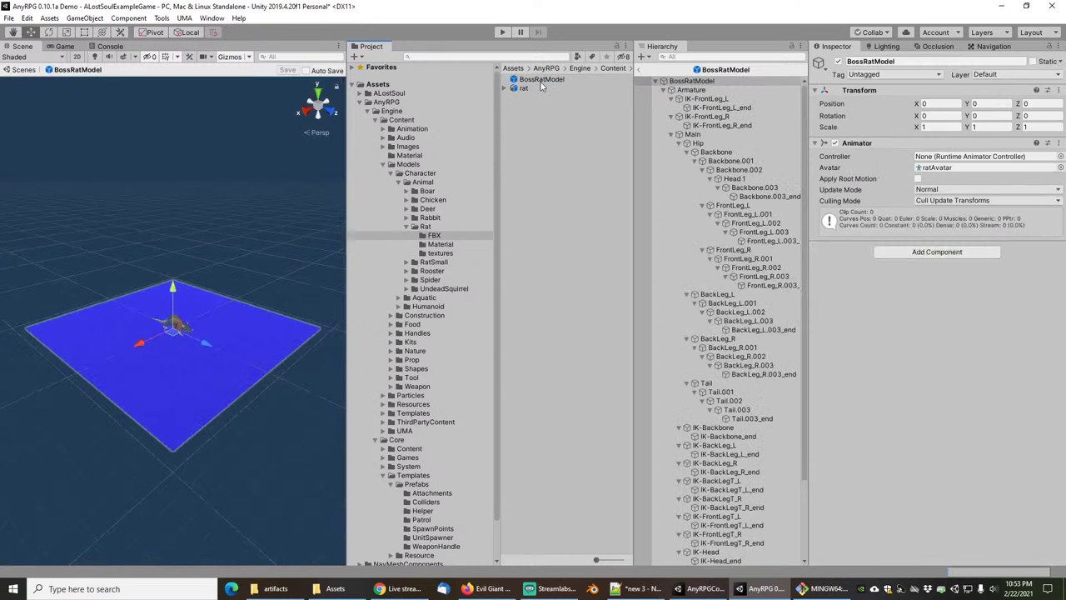
Delete the Plane.001 hair mesh and the blue ground Plane from the BossRatModel prefab.
click(665, 91)
click(691, 144)
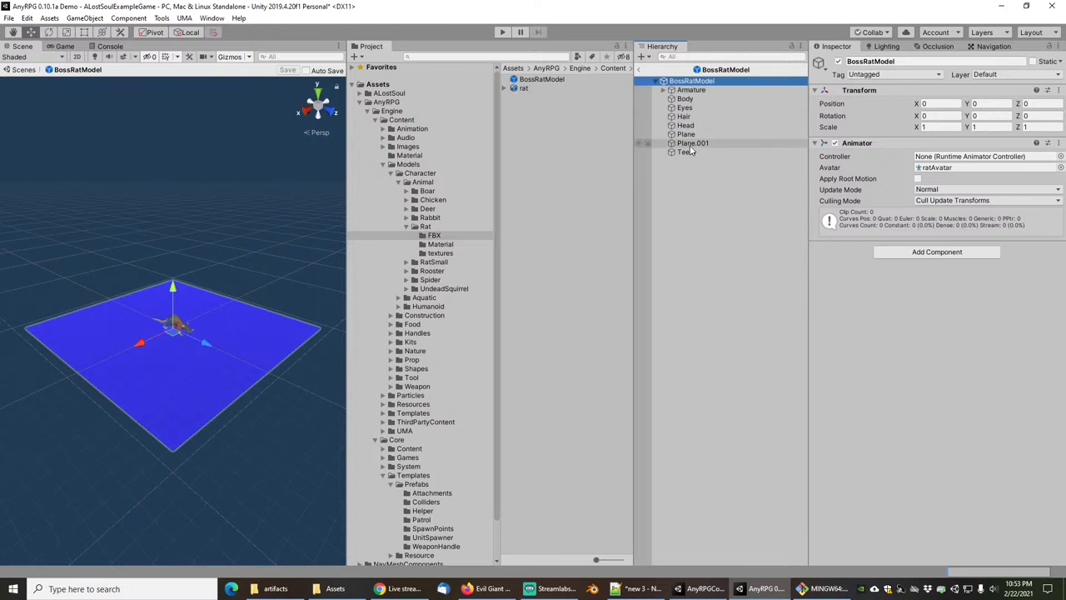
key(f)
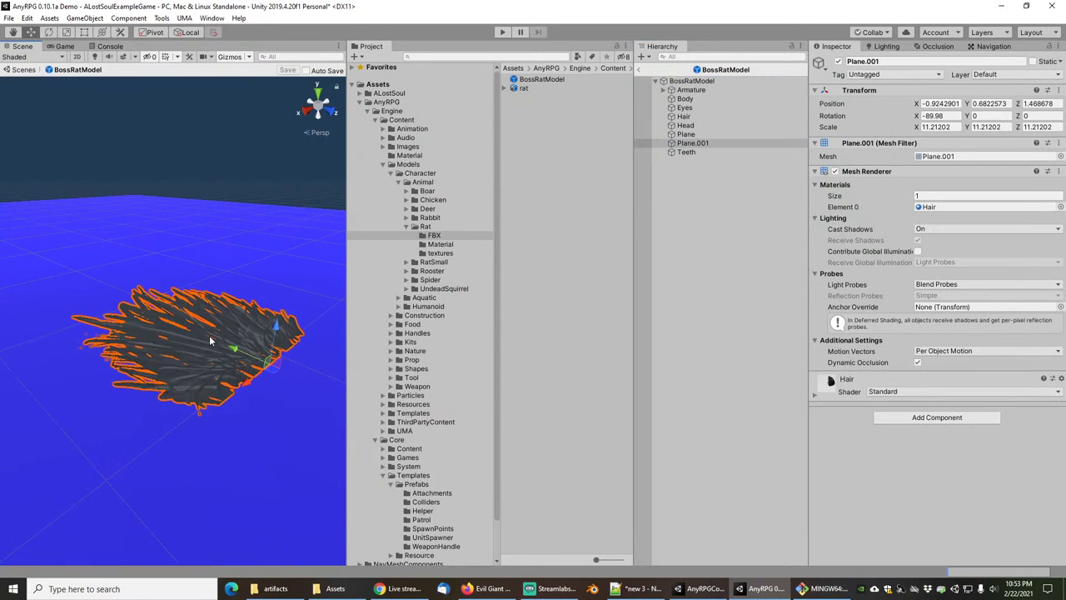
click(696, 152)
click(698, 144)
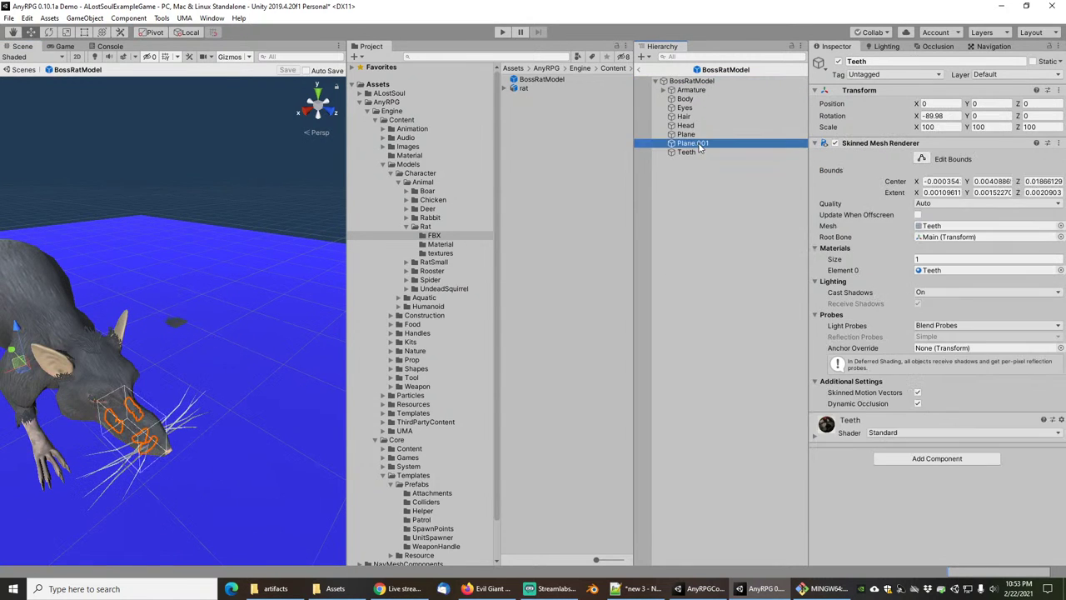
key(Delete)
click(689, 135)
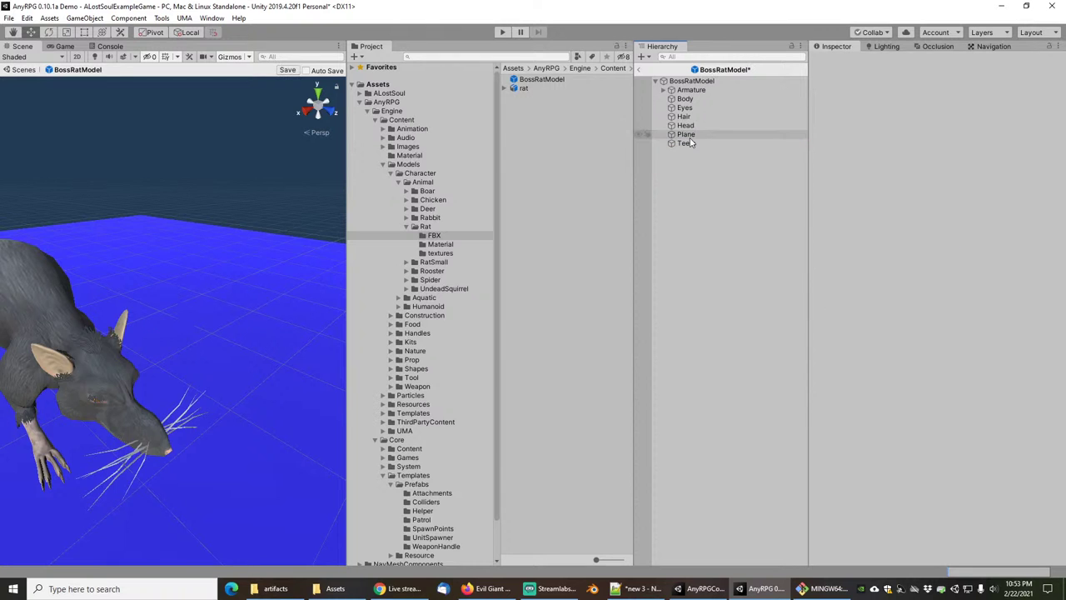
key(f)
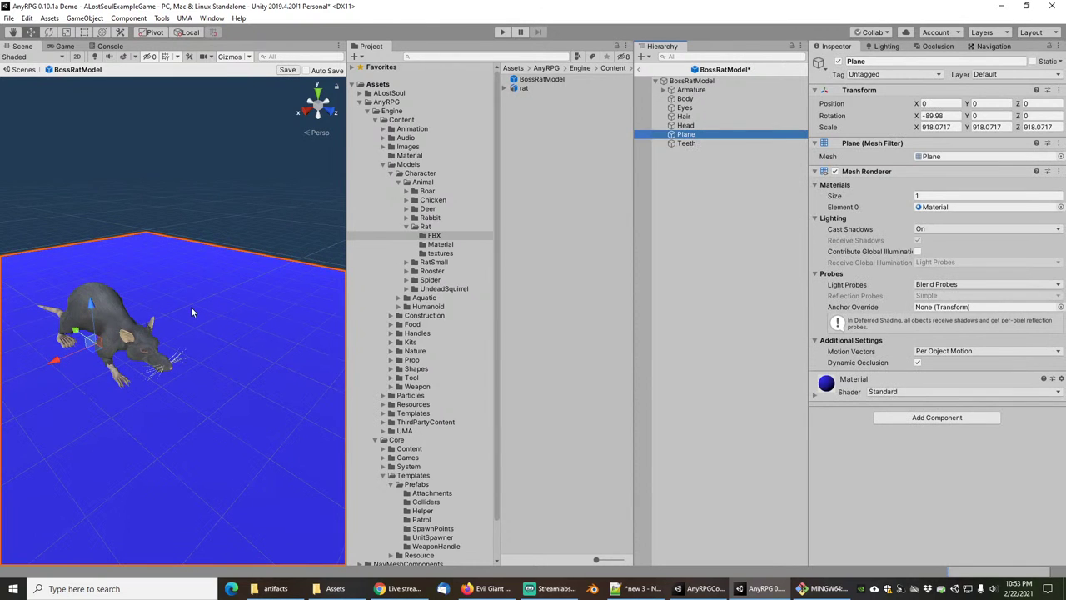
key(Delete)
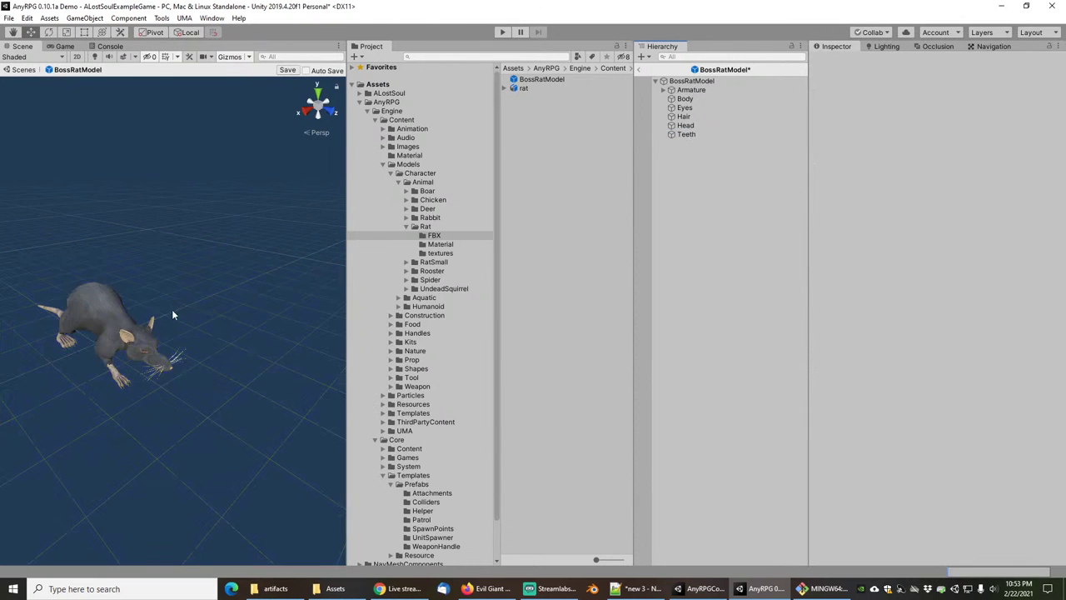
Search the prefab hierarchy for "head" and compare the Head 1 bone with the Head mesh object.
click(691, 82)
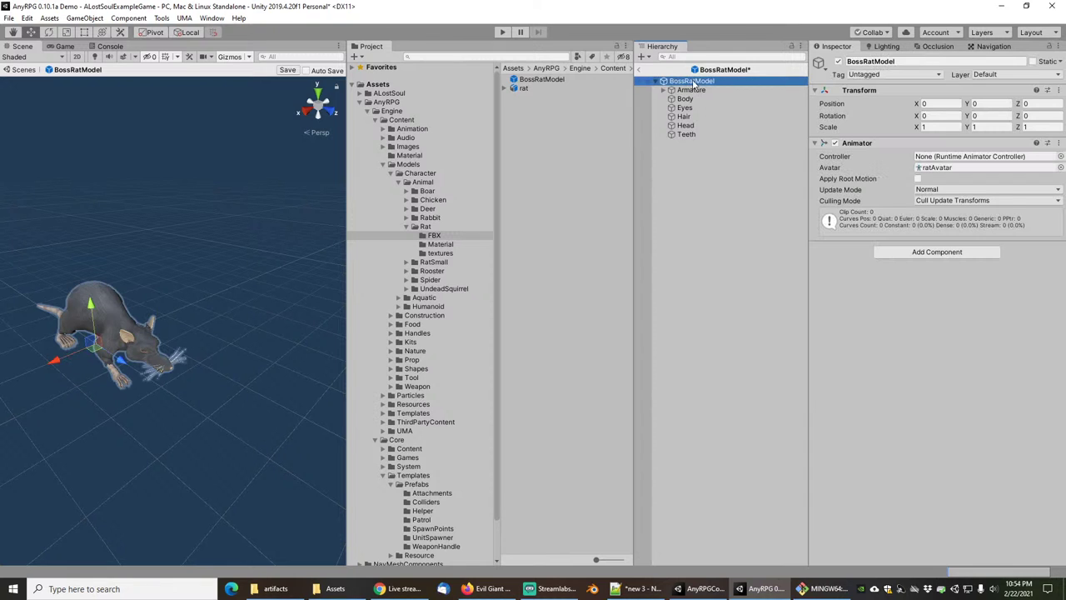
click(691, 90)
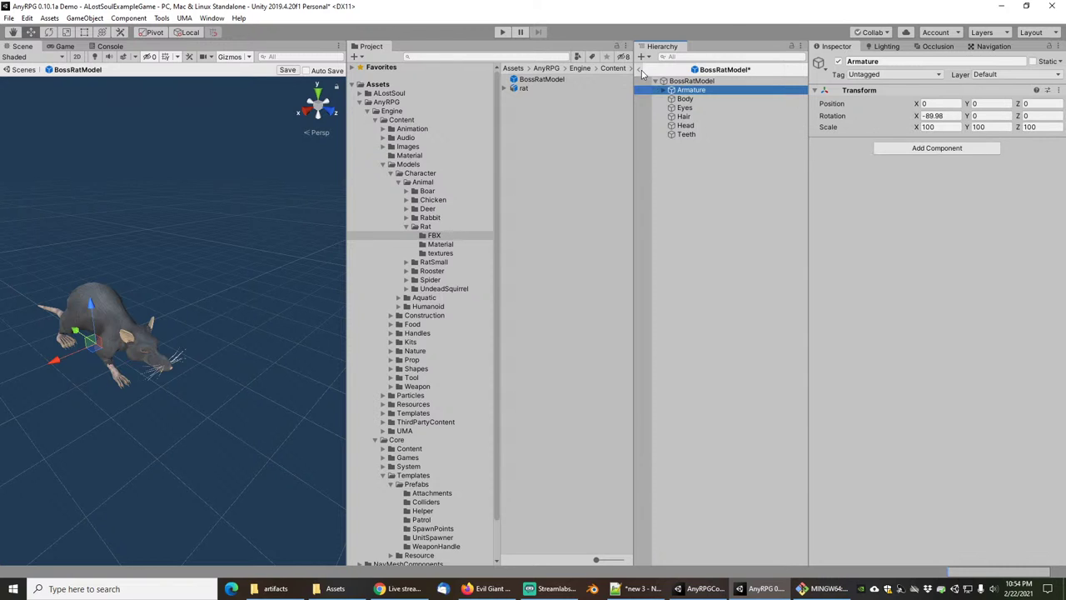
click(688, 57)
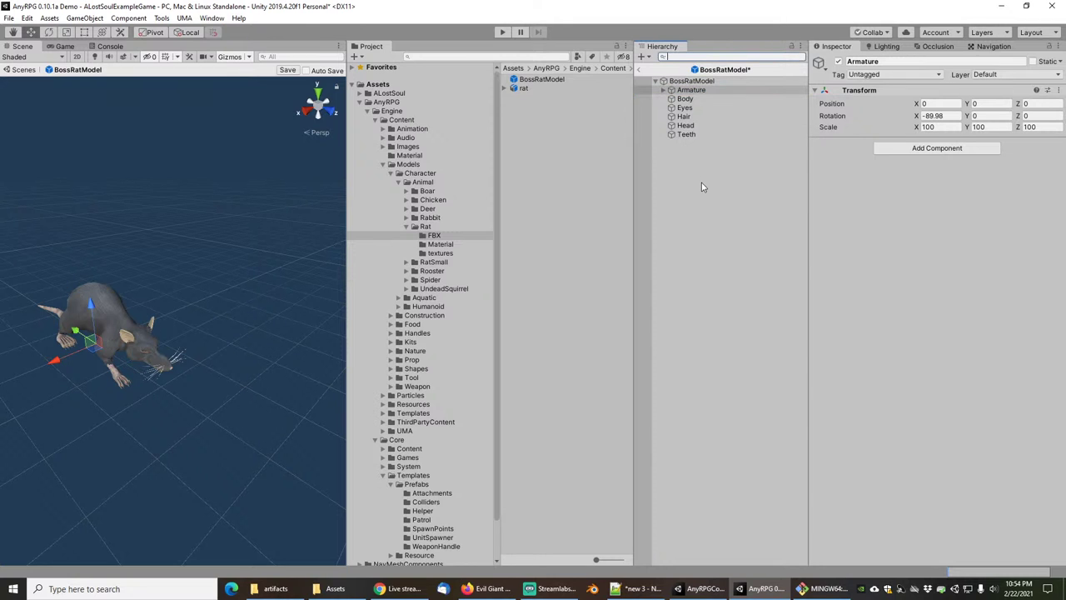
text(head)
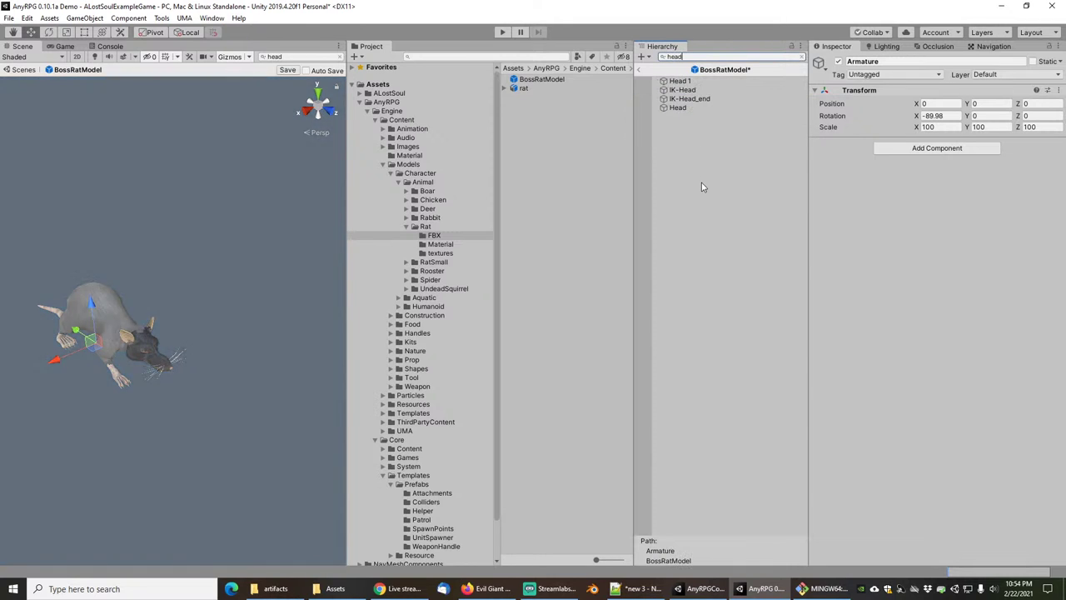
click(682, 82)
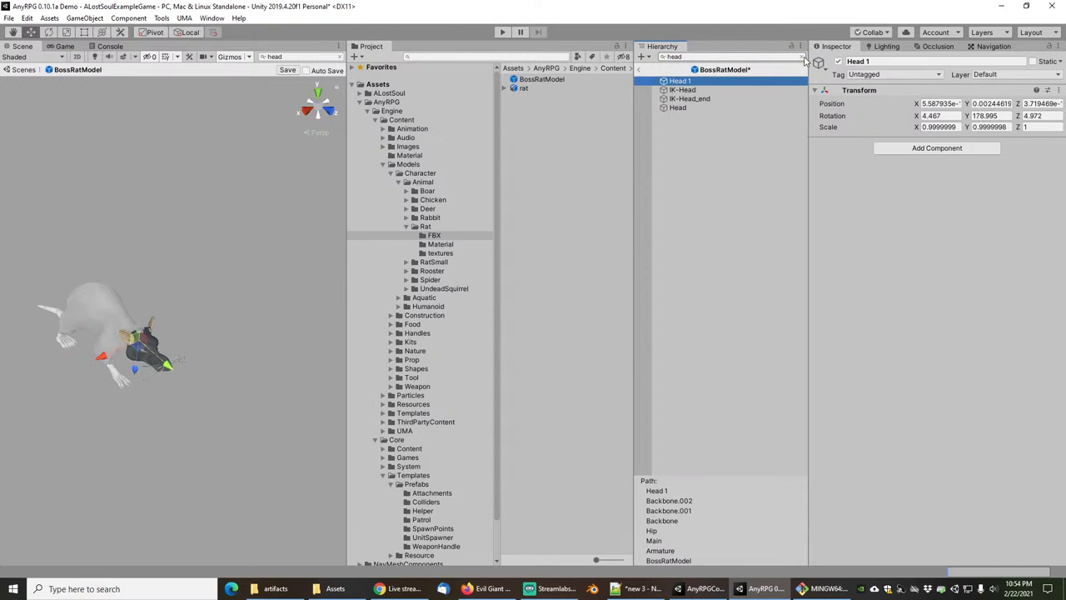
click(803, 58)
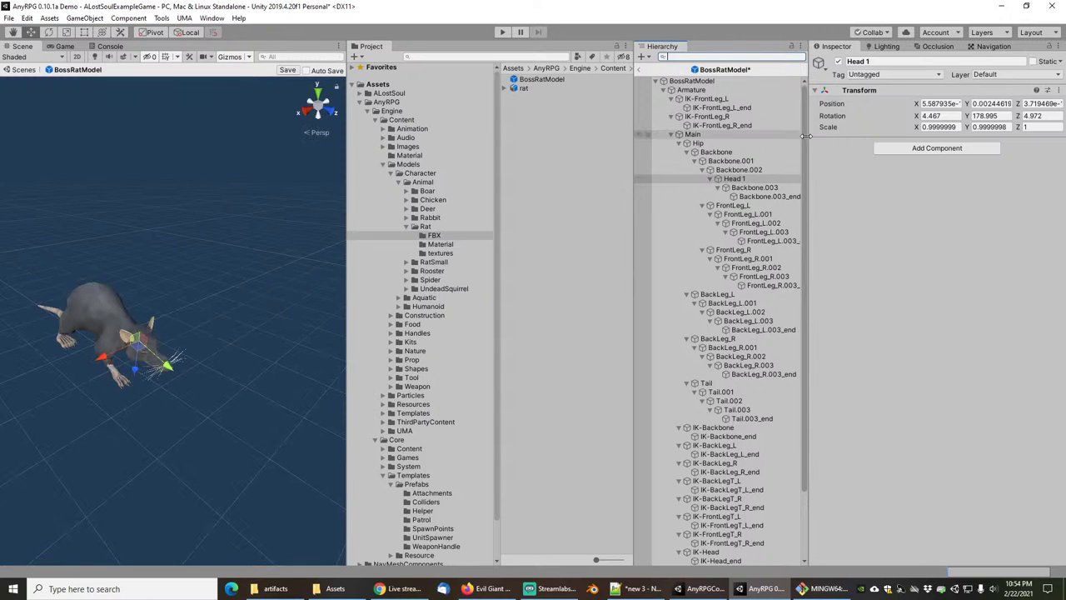
scroll(804, 142, down, 3)
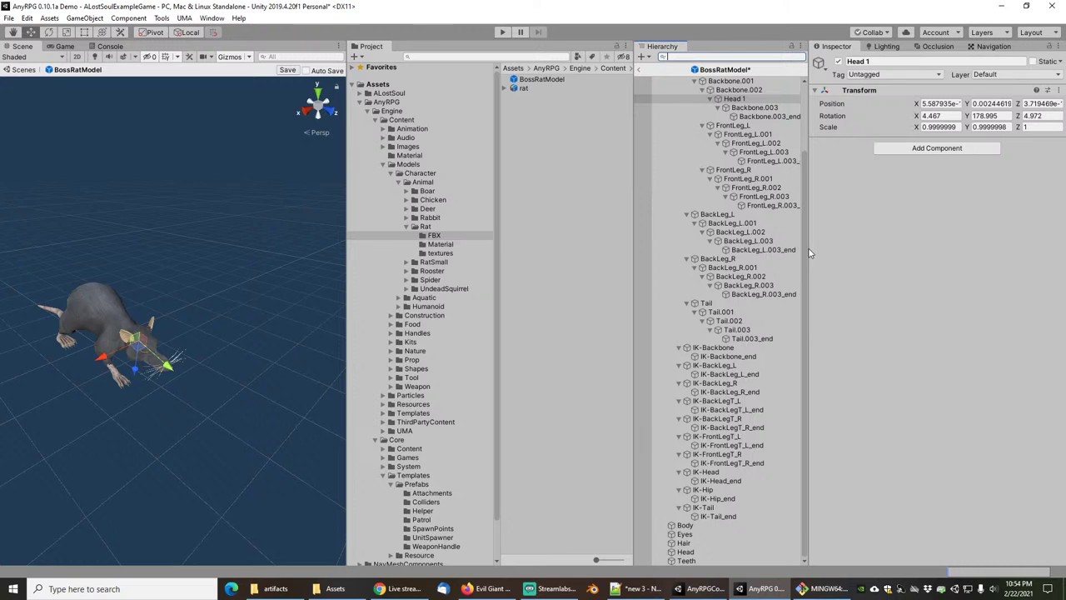
click(685, 552)
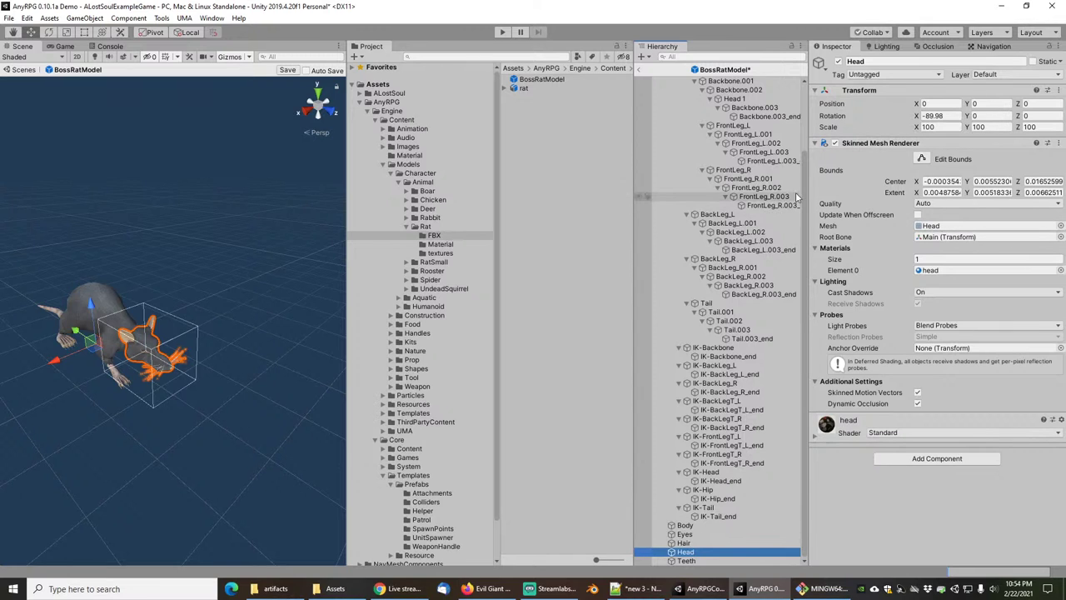
click(736, 99)
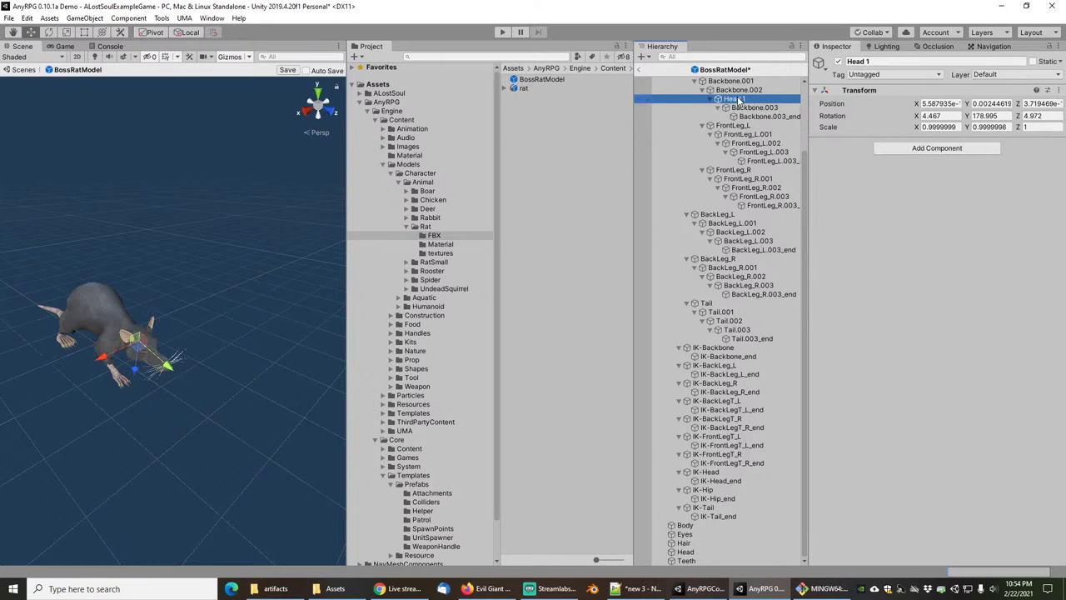
Leave prefab editing and save the changes made to BossRatModel.
click(641, 70)
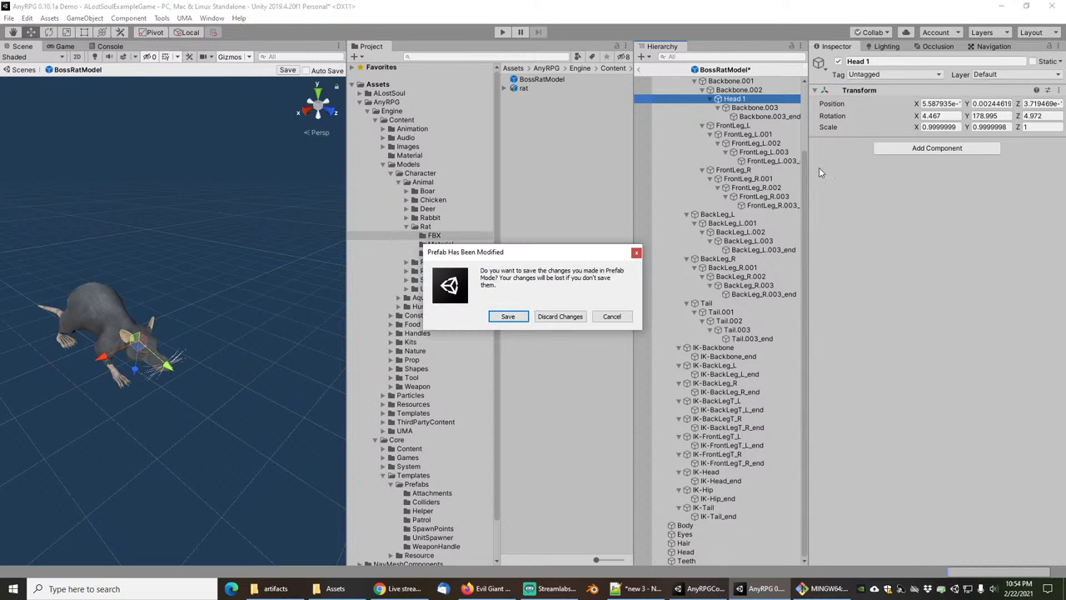
click(805, 186)
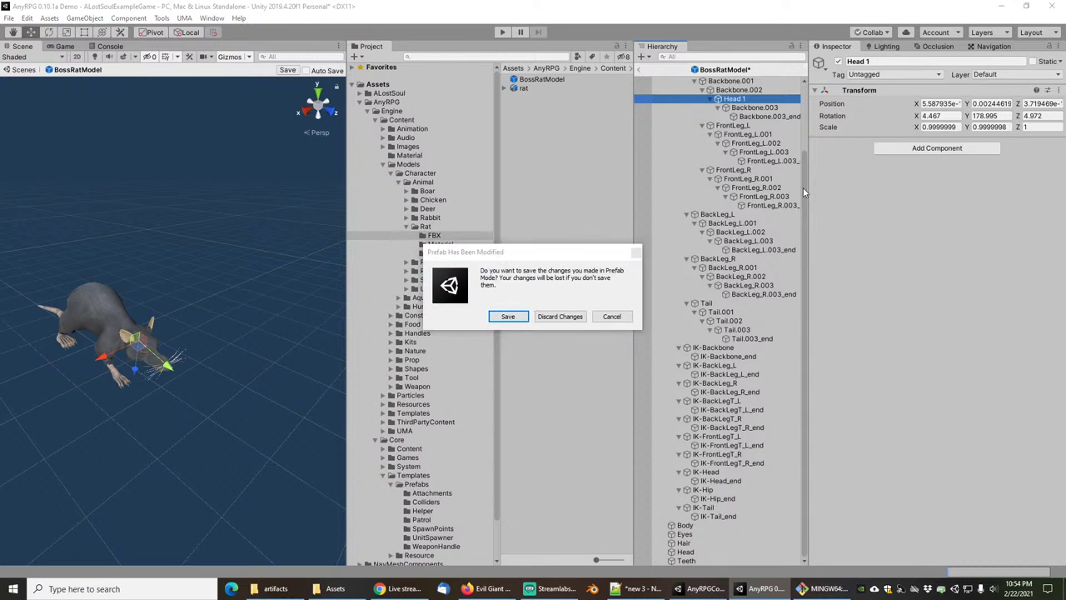
click(510, 317)
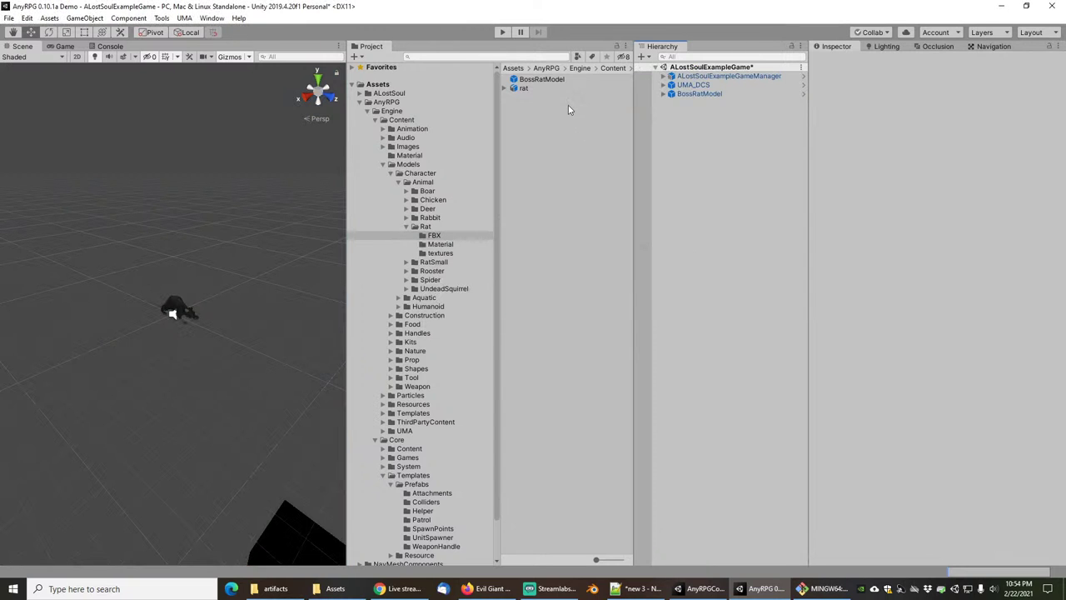
Search the project for "ratsmall" and locate the RatSmallUnit profile in the UnitProfile/AI/Chapter2 folder.
click(495, 57)
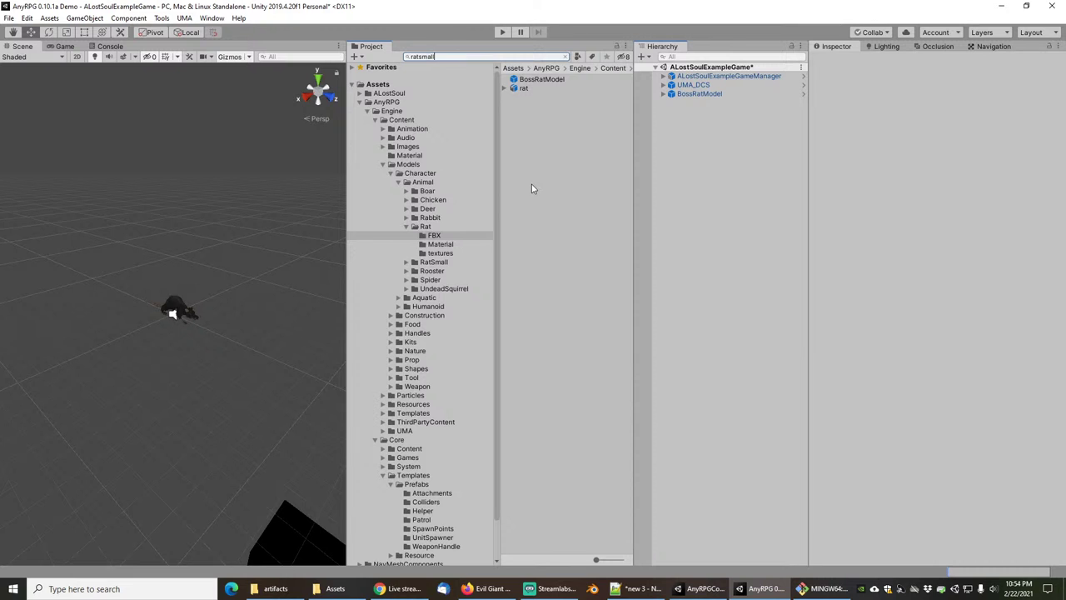
click(543, 106)
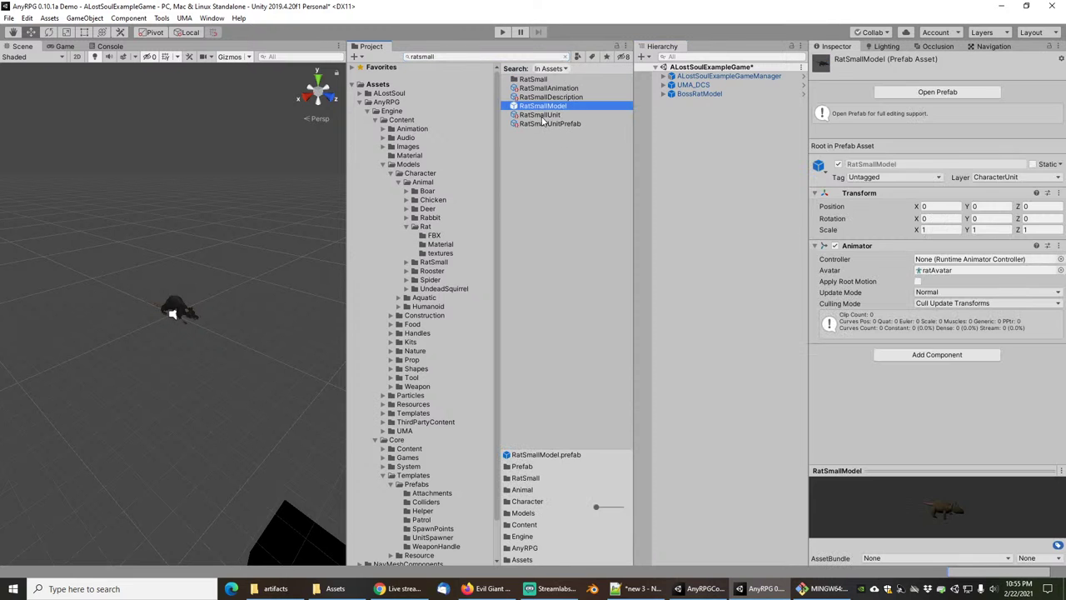
click(543, 116)
click(564, 57)
click(566, 57)
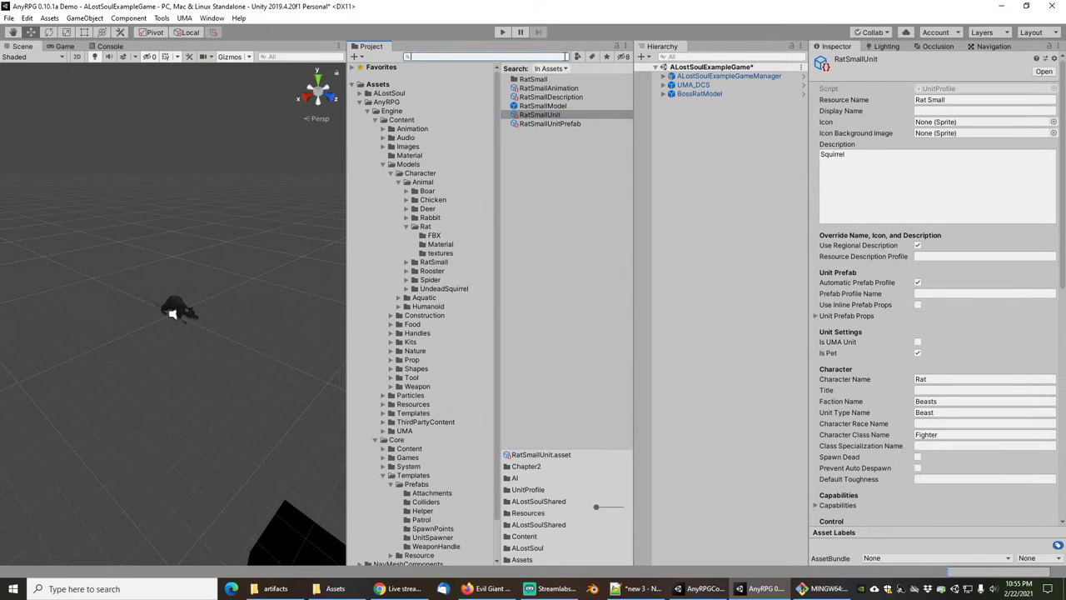
click(538, 288)
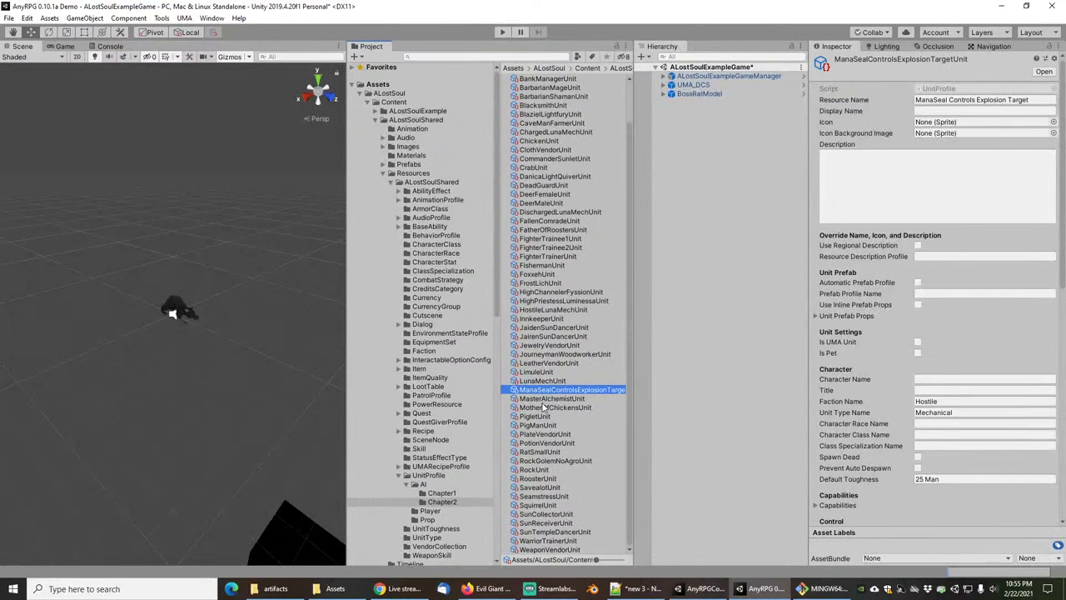
click(541, 480)
click(539, 452)
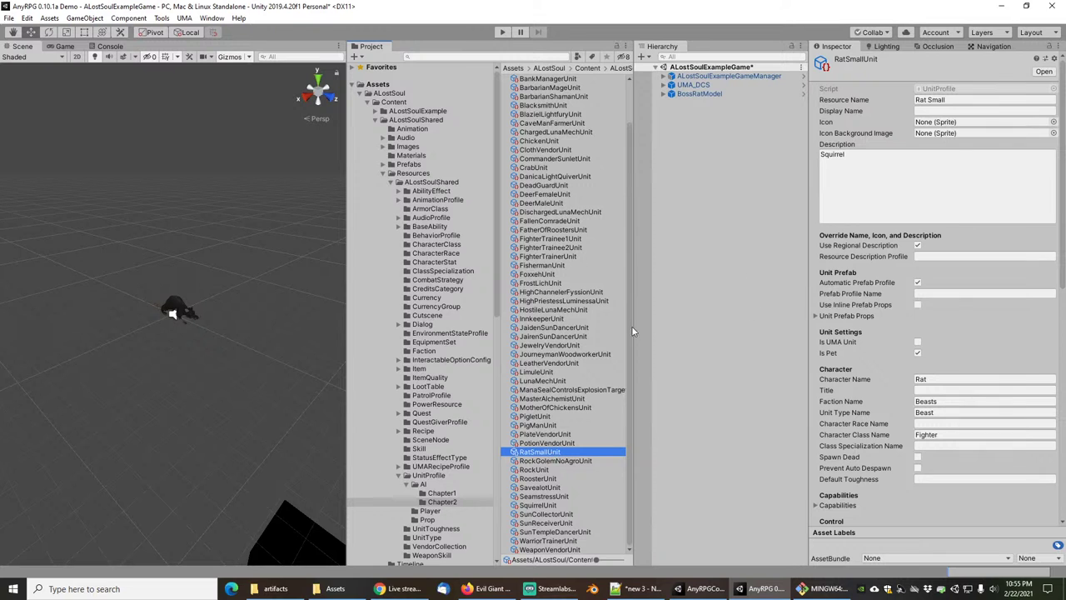
right_click(606, 188)
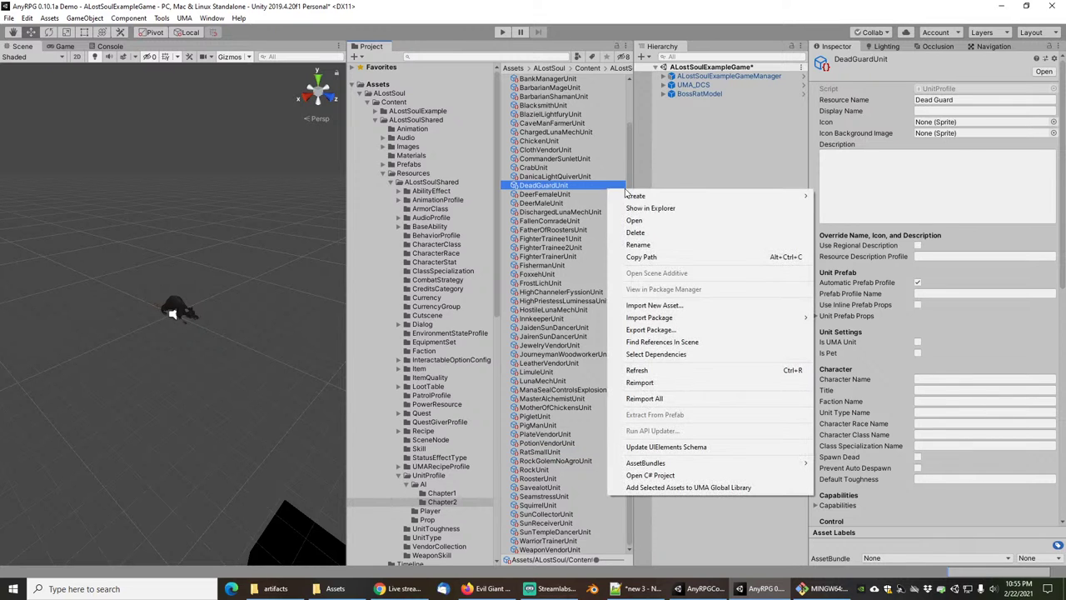
mouse_move(669, 203)
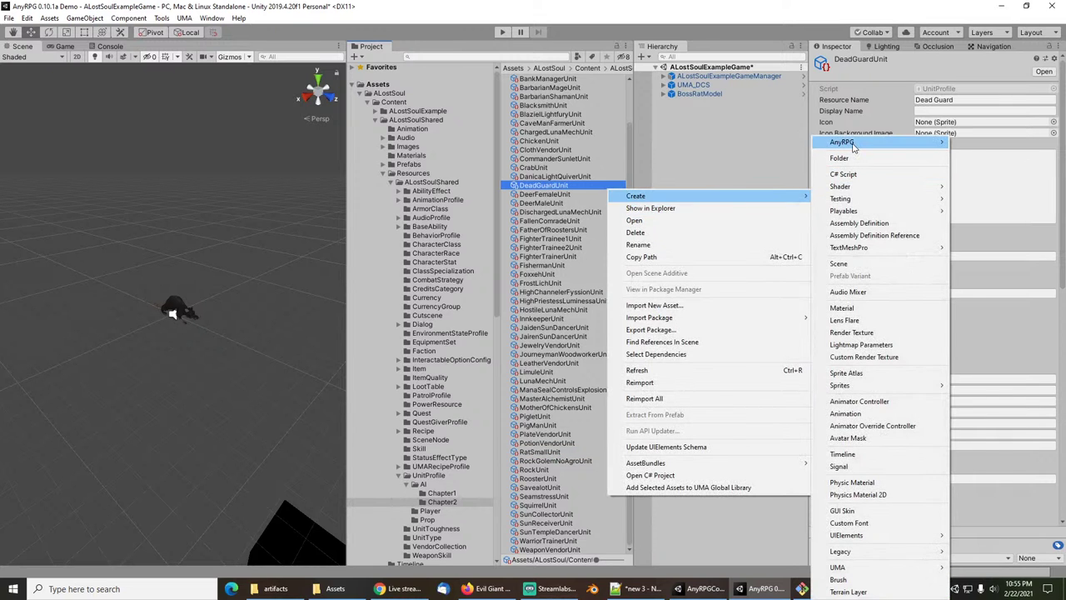
mouse_move(843, 142)
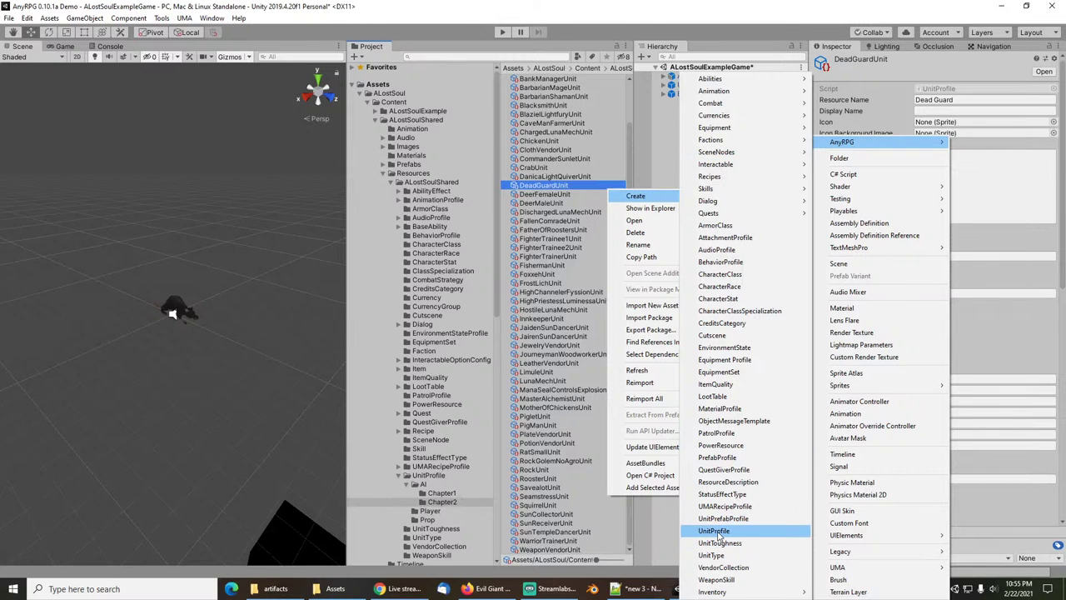
click(531, 5)
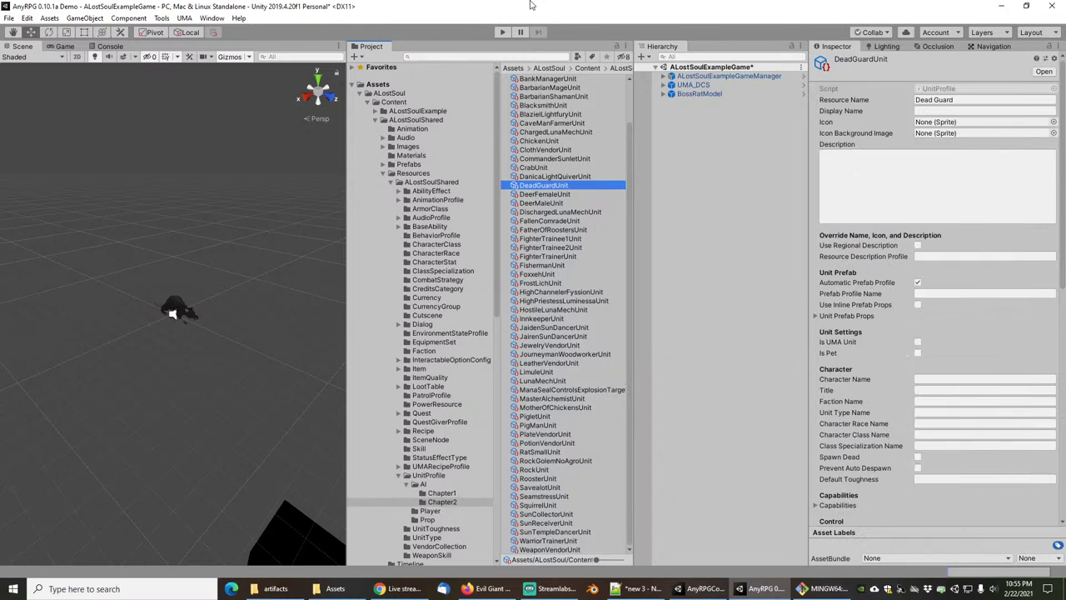
Duplicate the RatSmallUnit profile and rename the copy BossRatUnit.
click(540, 452)
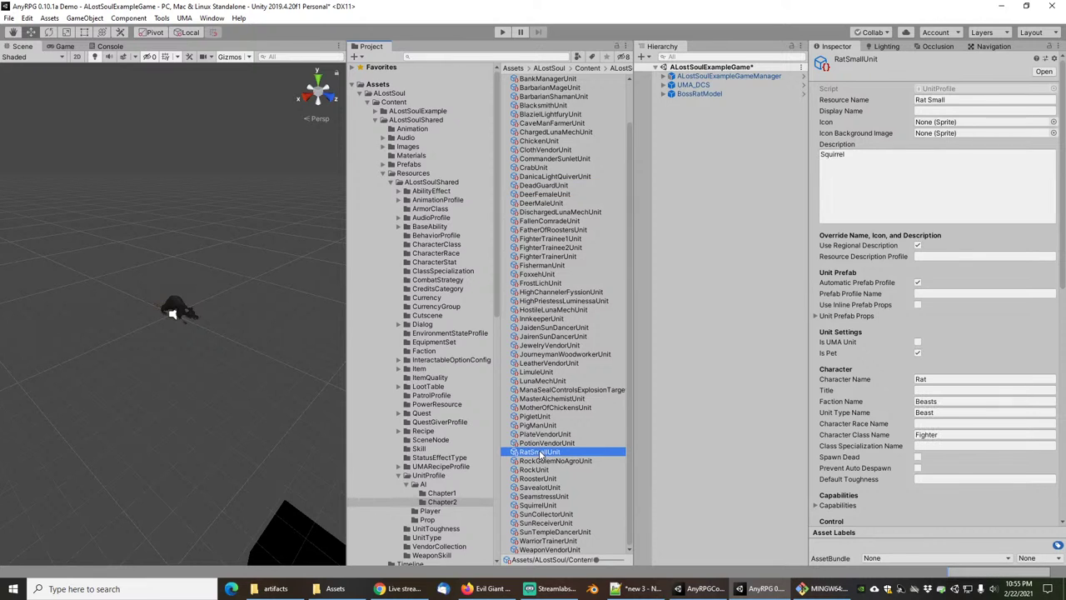
key(ctrl+d)
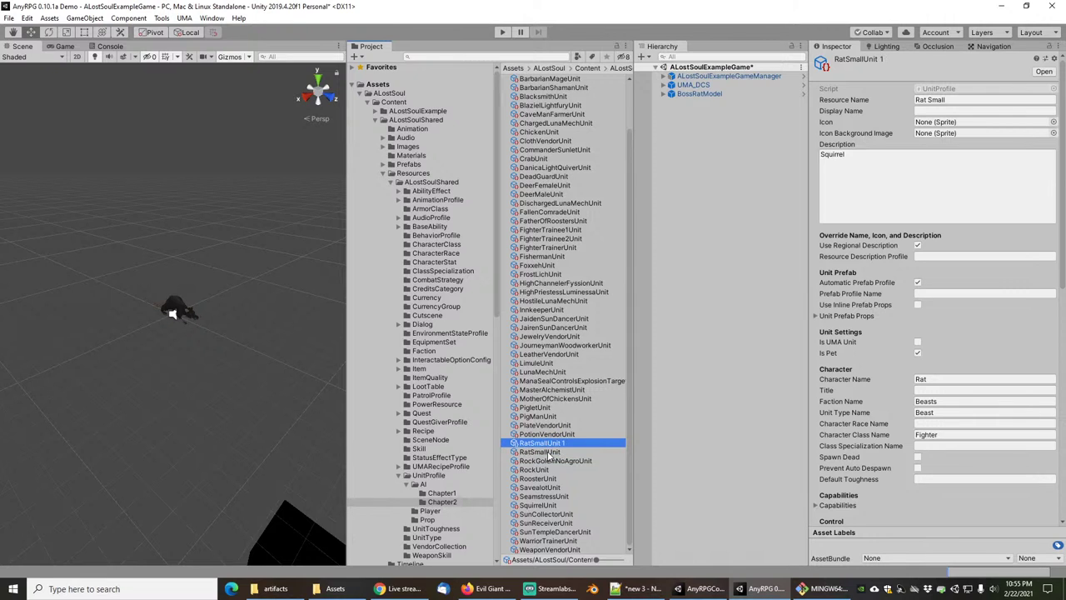
key(F2)
text(Boss)
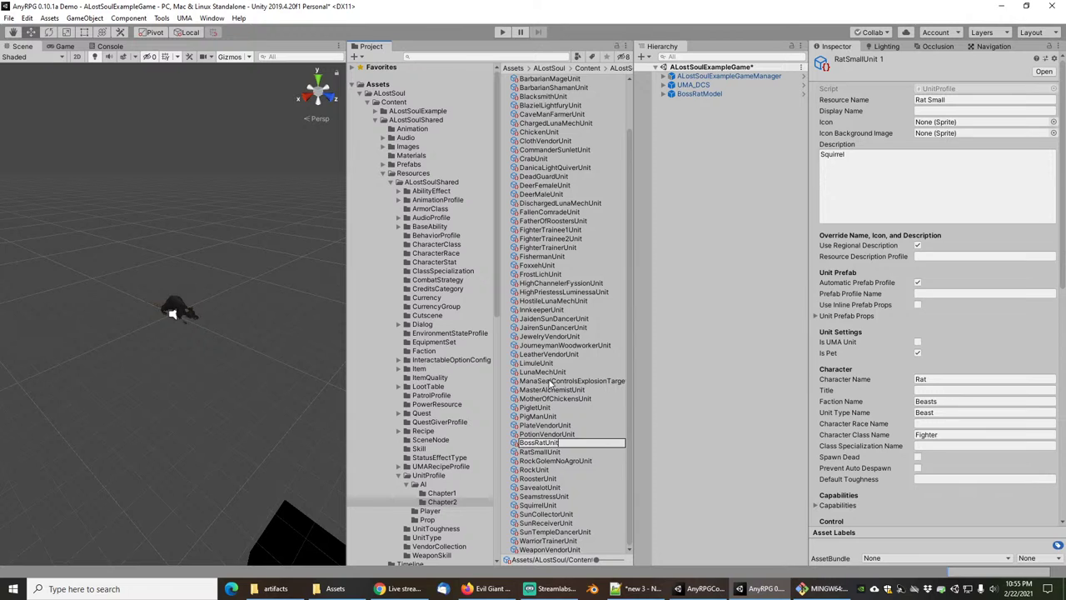
text(RatUnit)
key(Return)
Set BossRatUnit's resource name to "Boss Rat" and its description to "big evil boss".
click(961, 99)
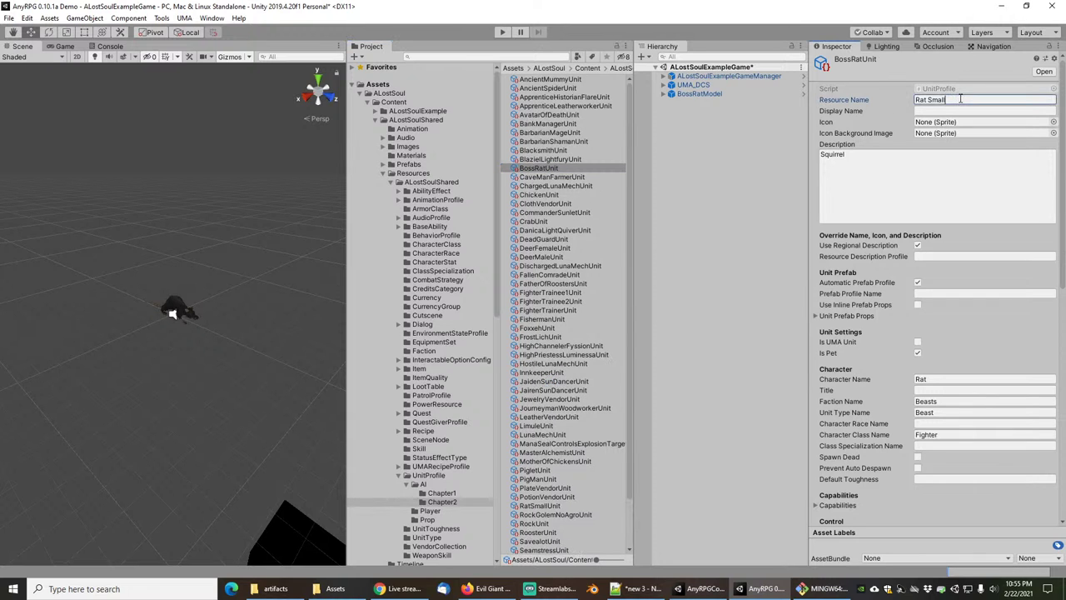
key(ctrl+a)
text(Boss Rat)
click(900, 186)
key(ctrl+a)
text(b)
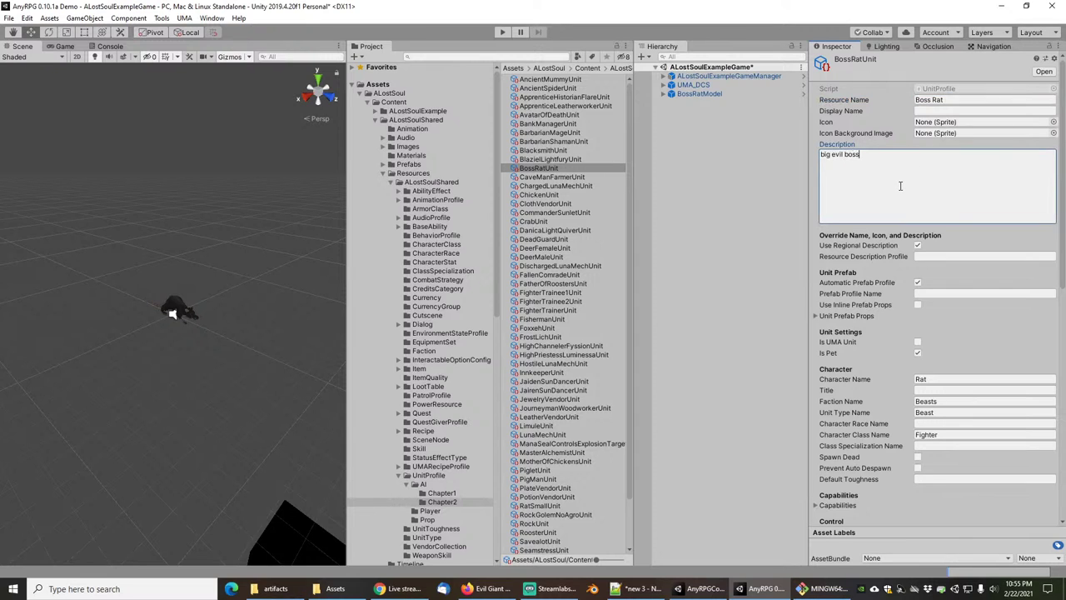
Turn off Use Regional Description for BossRatUnit and assign the WyrmsunAvatarRatIcon sprite as its icon.
click(918, 246)
click(918, 246)
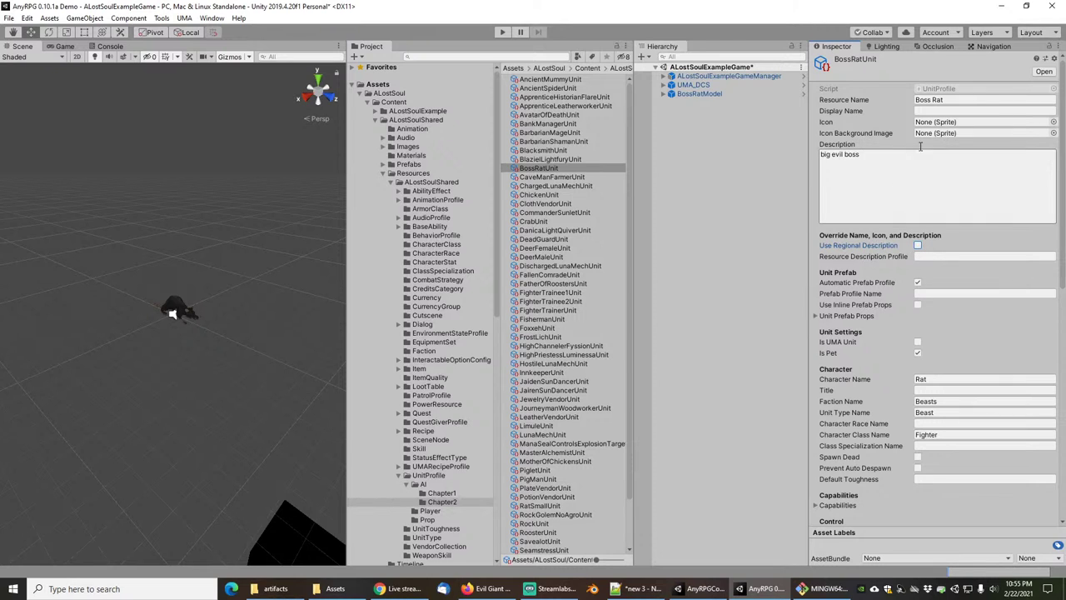
click(1053, 121)
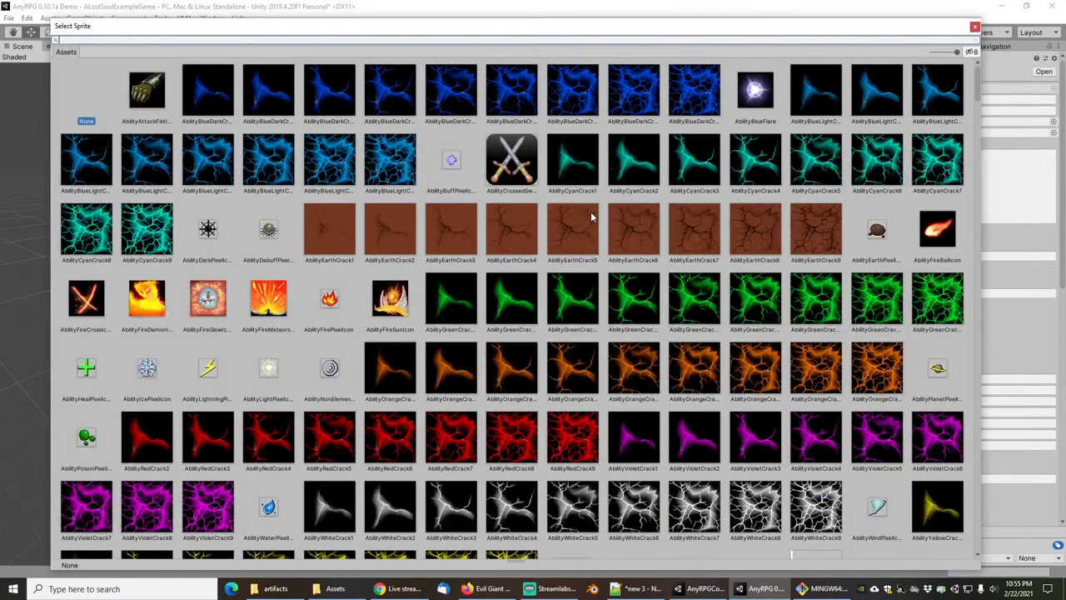
text(rat)
double_click(634, 96)
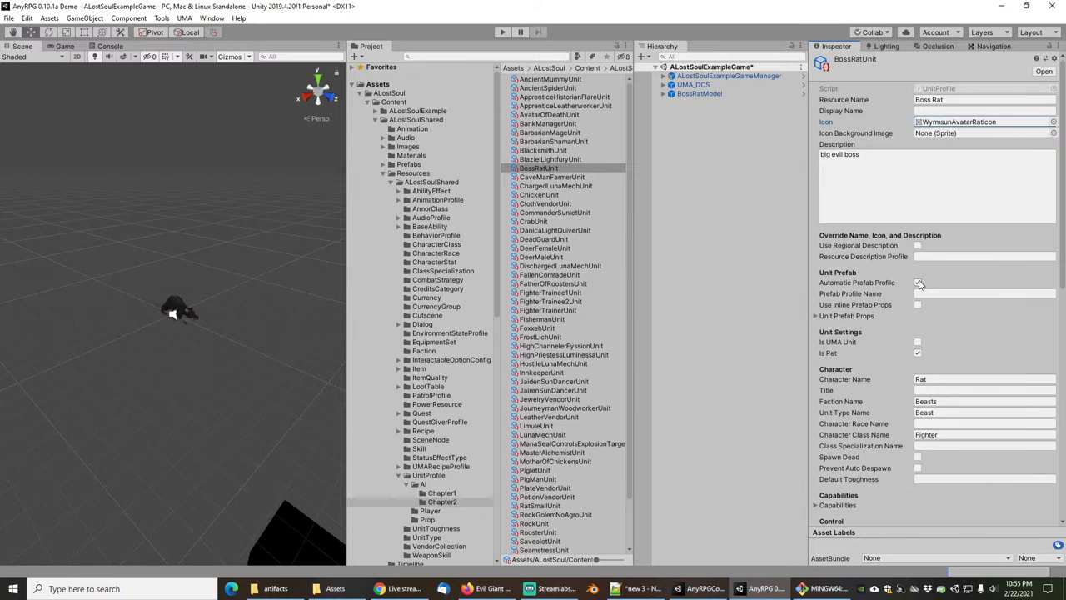
Turn off Automatic Prefab Profile for BossRatUnit and expand its Unit Prefab Props.
scroll(906, 281, down, 3)
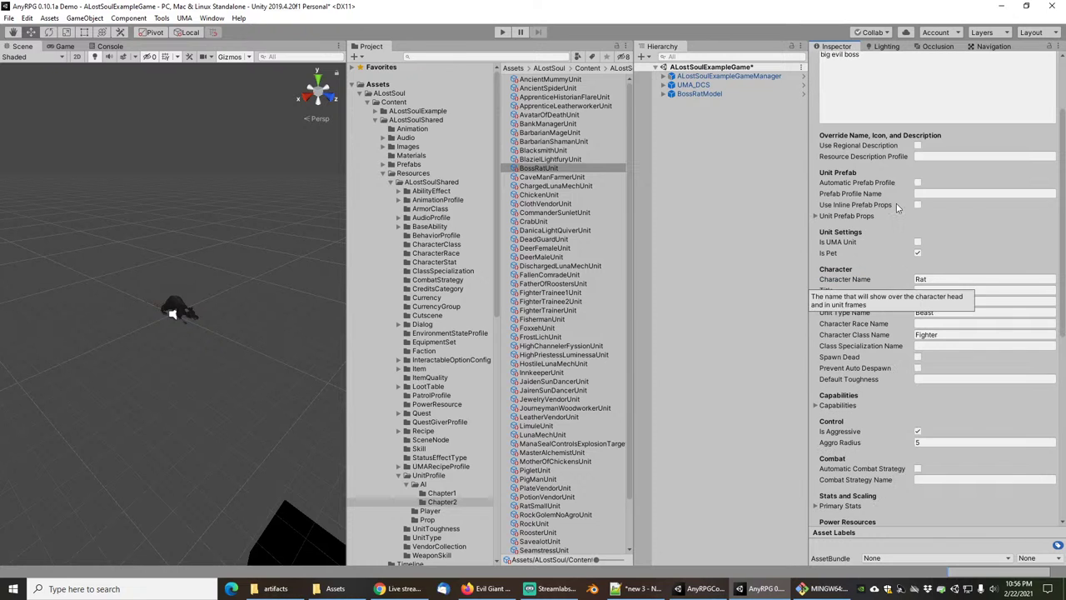
click(815, 216)
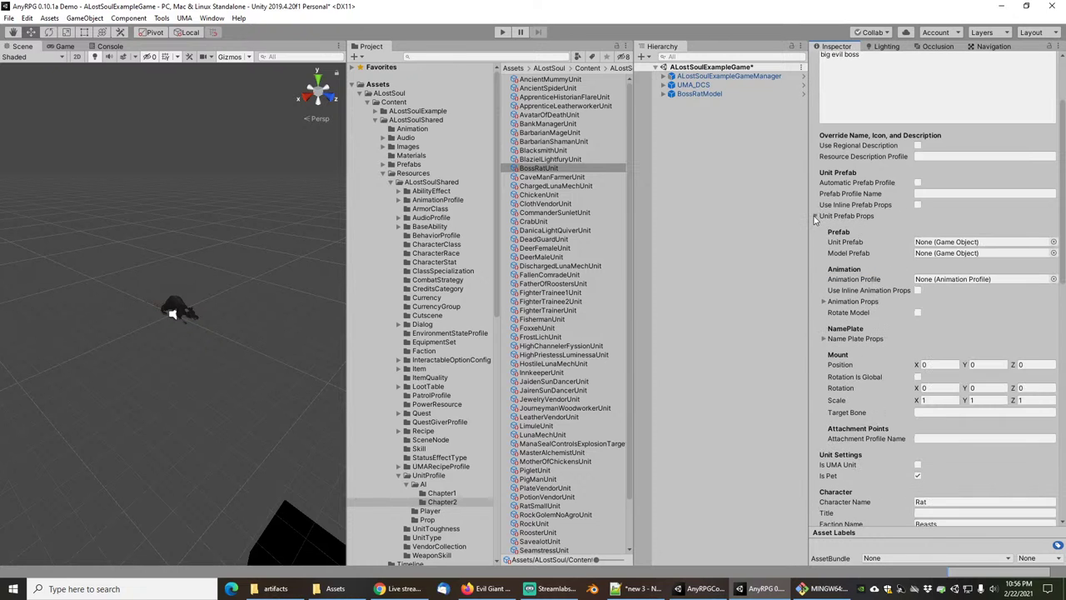
Enable inline prefab props for BossRatUnit and assign DefaultCharacterUnit as its unit prefab.
click(918, 206)
click(817, 216)
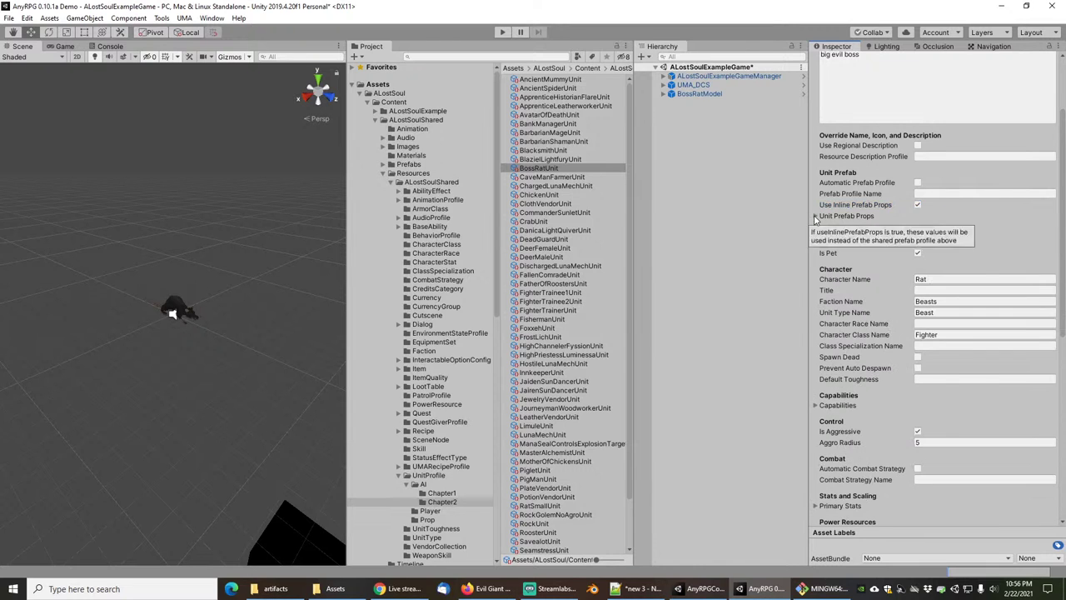
click(816, 217)
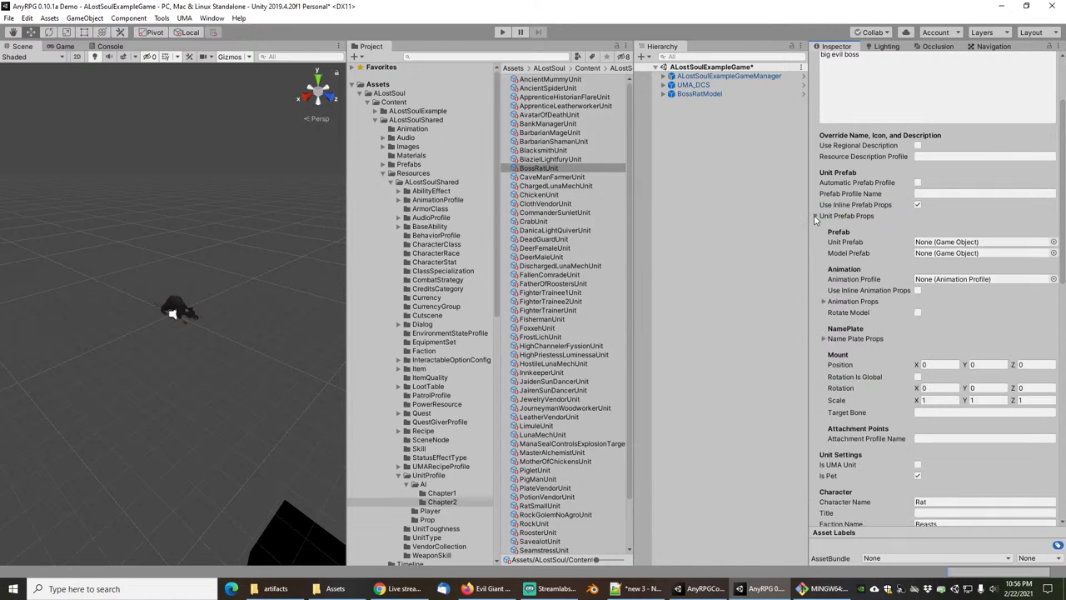
click(1054, 242)
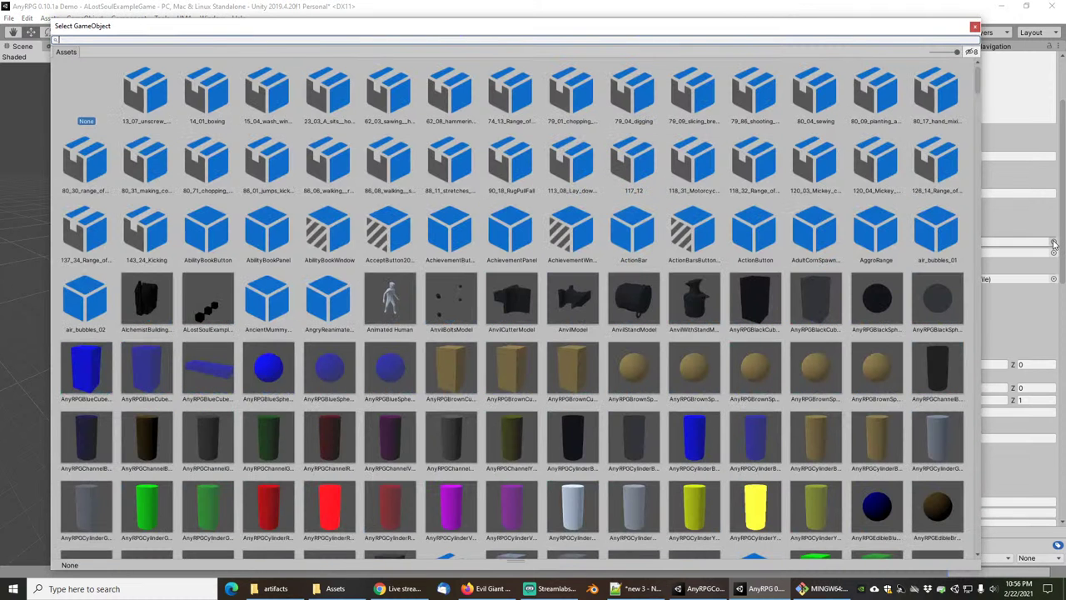
text(default)
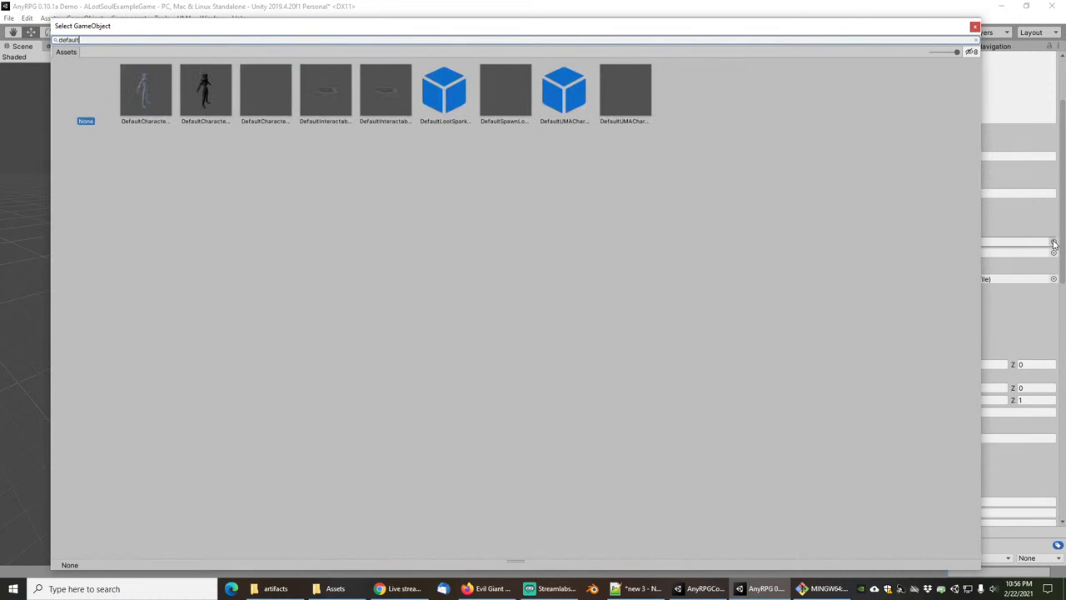
click(278, 93)
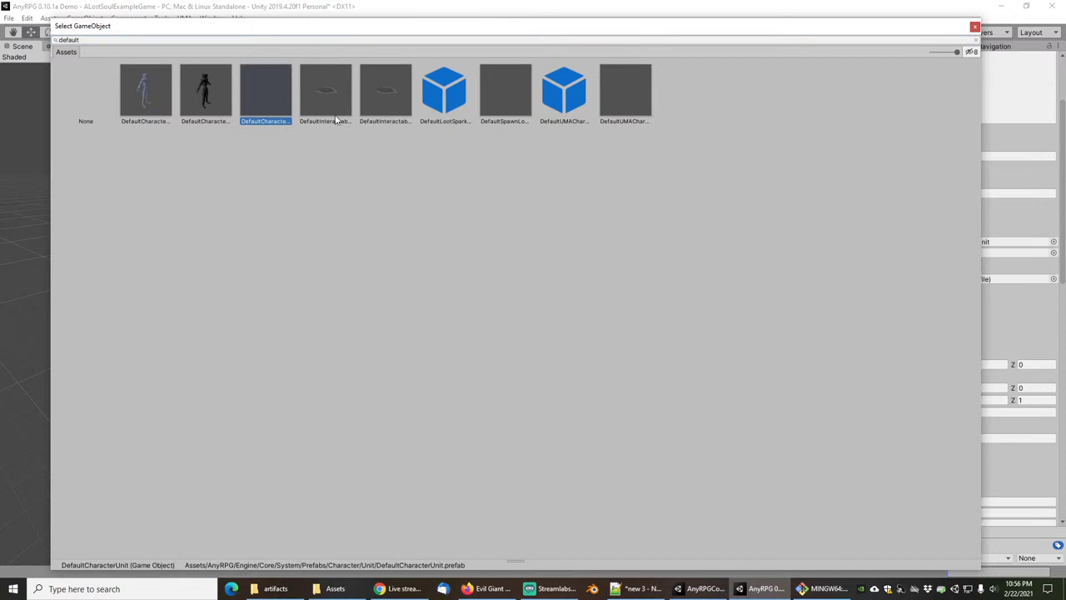
double_click(256, 88)
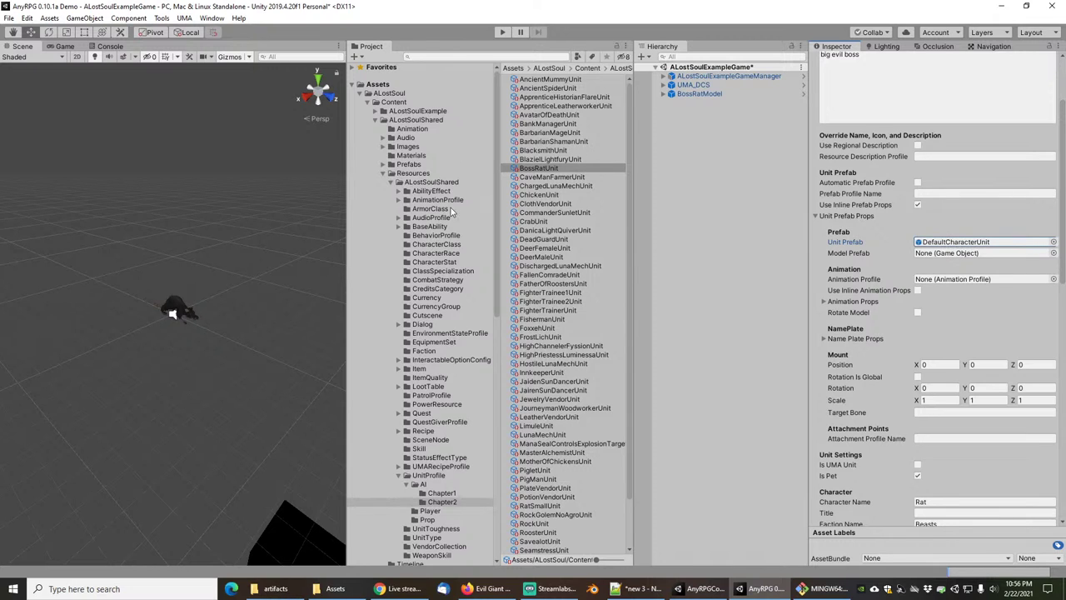
Assign BossRatModel from the Rat model's FBX folder as the unit's model prefab.
scroll(439, 354, down, 5)
scroll(439, 355, down, 5)
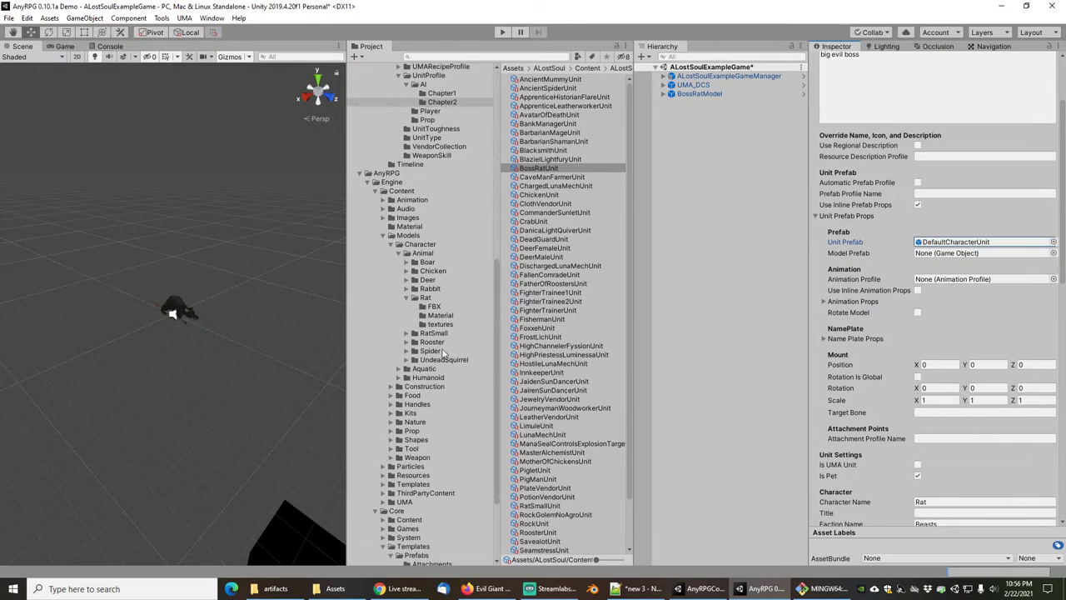
click(434, 306)
drag(536, 81, 943, 257)
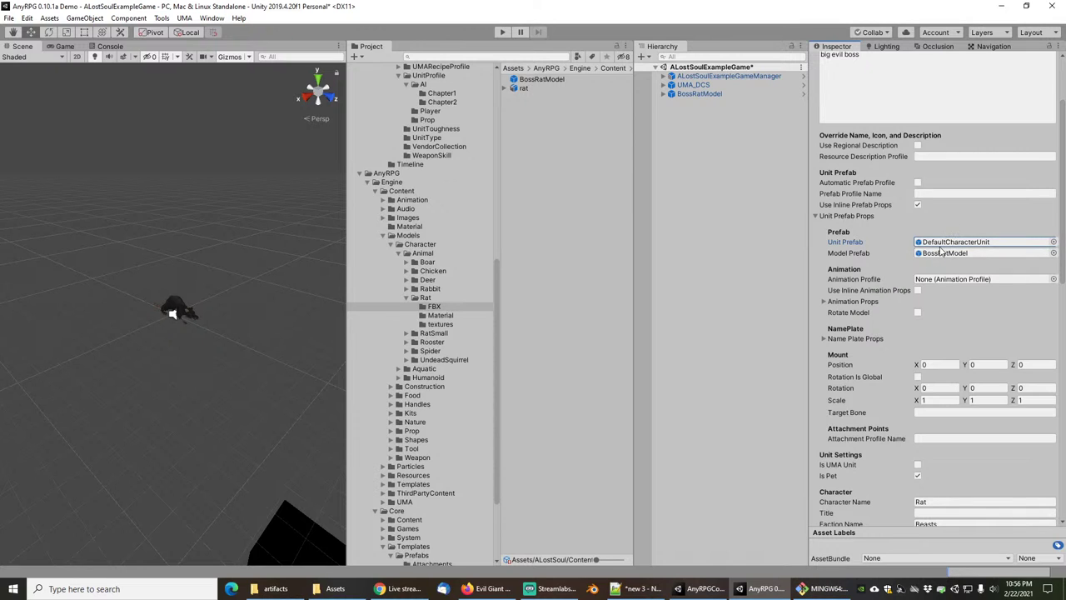
Enable inline animation props for the unit and expand the animation props.
scroll(916, 296, down, 3)
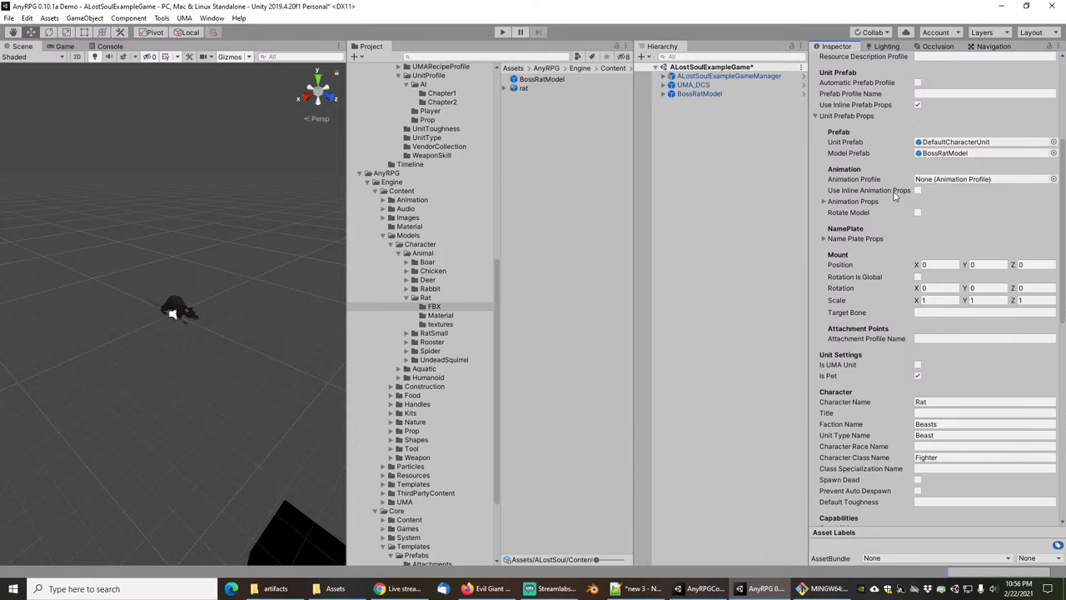
click(917, 190)
click(822, 202)
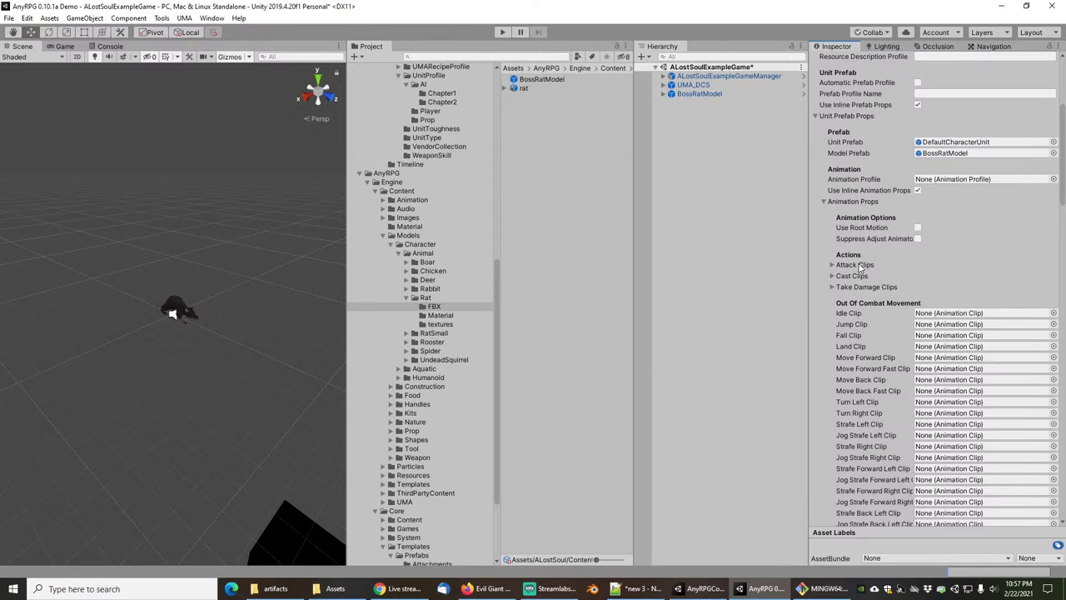
Fill the attack clips with two entries from the rat model: Armature|Attack.000 and Armature|Attack.002.
click(504, 88)
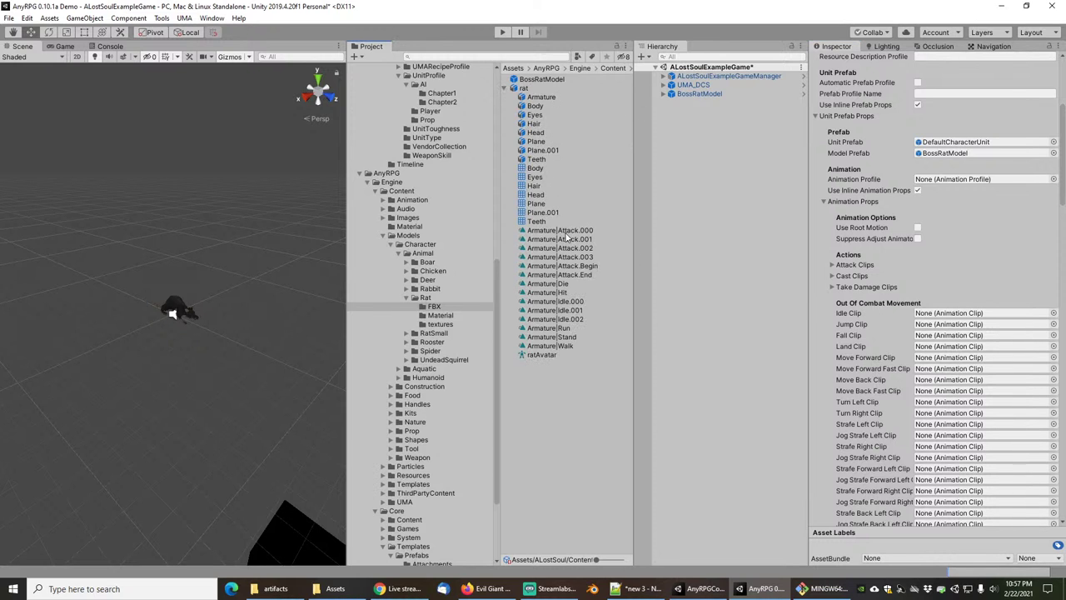
click(832, 264)
drag(571, 235, 936, 274)
click(942, 275)
text(2)
key(Tab)
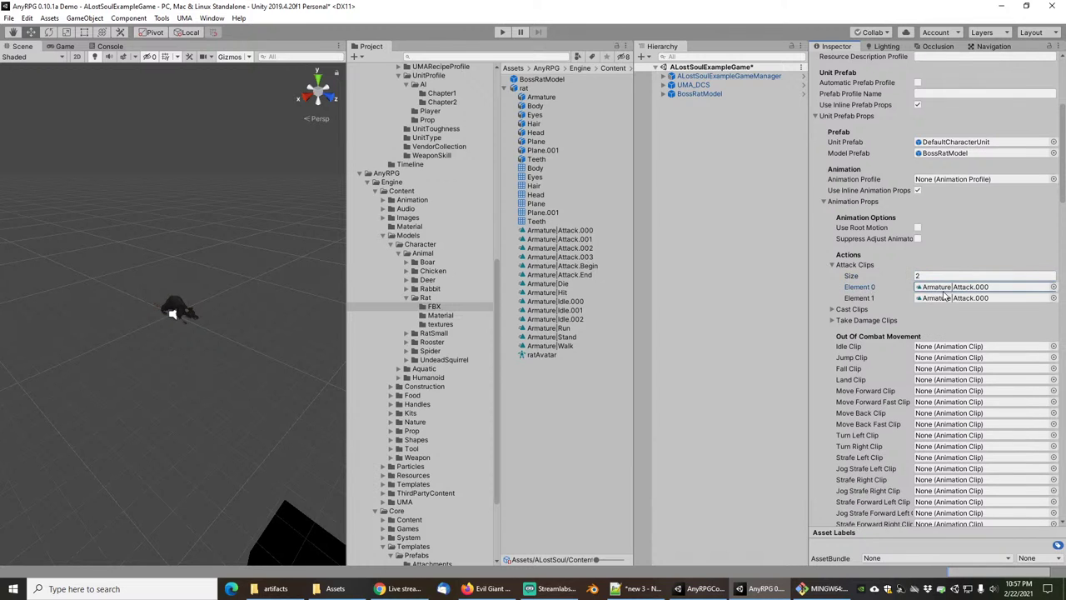
drag(583, 249, 952, 298)
Set the out-of-combat clips: Armature|Idle.001 for idle, Armature|Walk for move forward, and Armature|Run for jump, fall, land and move forward fast.
scroll(887, 304, down, 3)
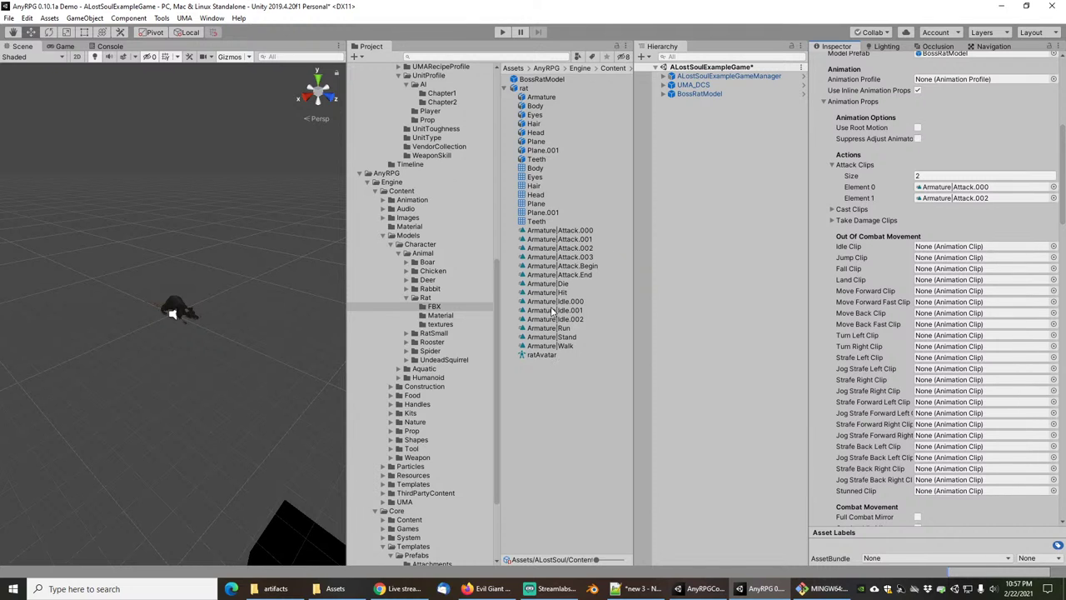
drag(551, 311, 950, 249)
drag(553, 332, 946, 260)
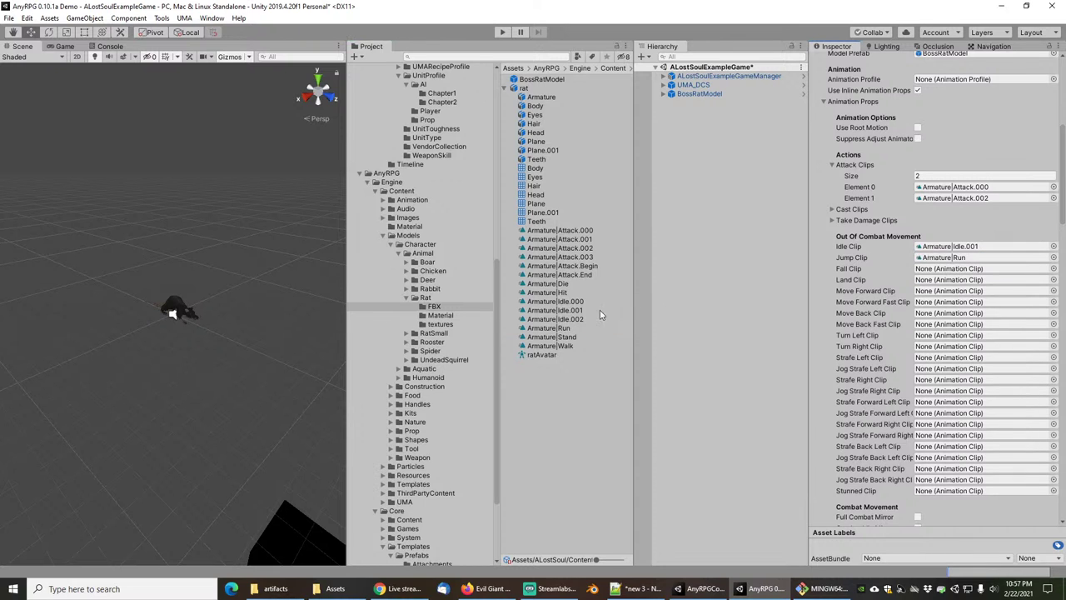
drag(558, 329, 945, 268)
drag(564, 330, 940, 281)
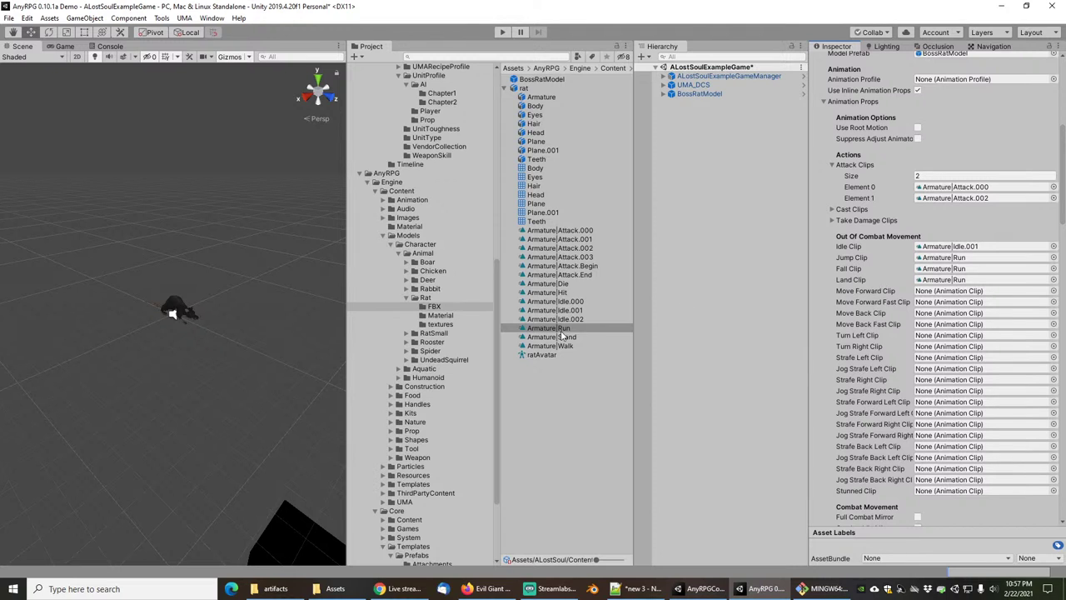
drag(563, 346, 937, 298)
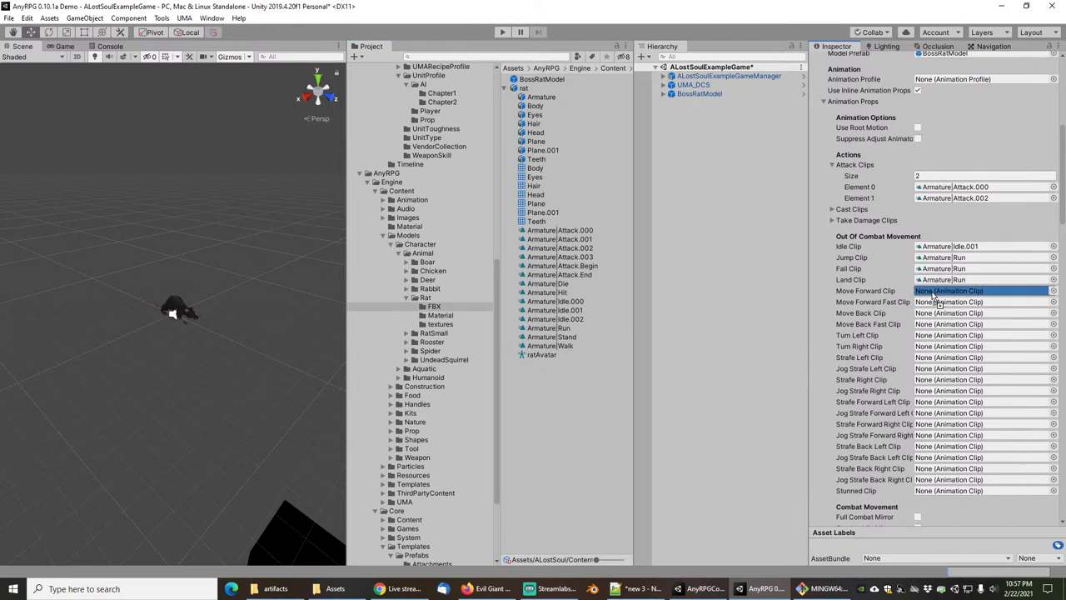
drag(550, 327, 941, 307)
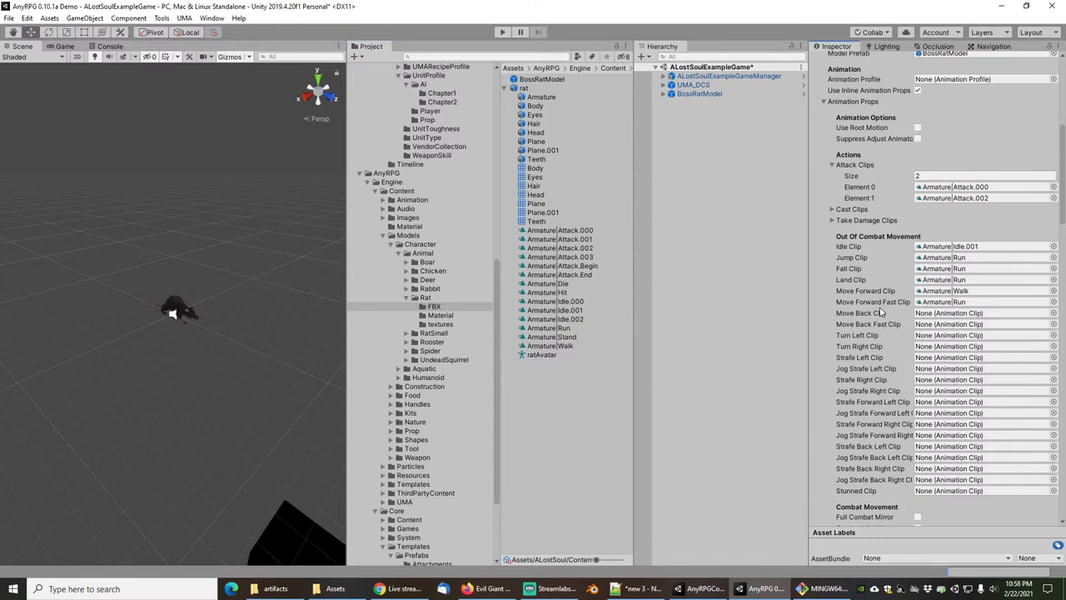
Assign Armature|Die as the death clip and enable Rotate Model.
scroll(868, 366, down, 3)
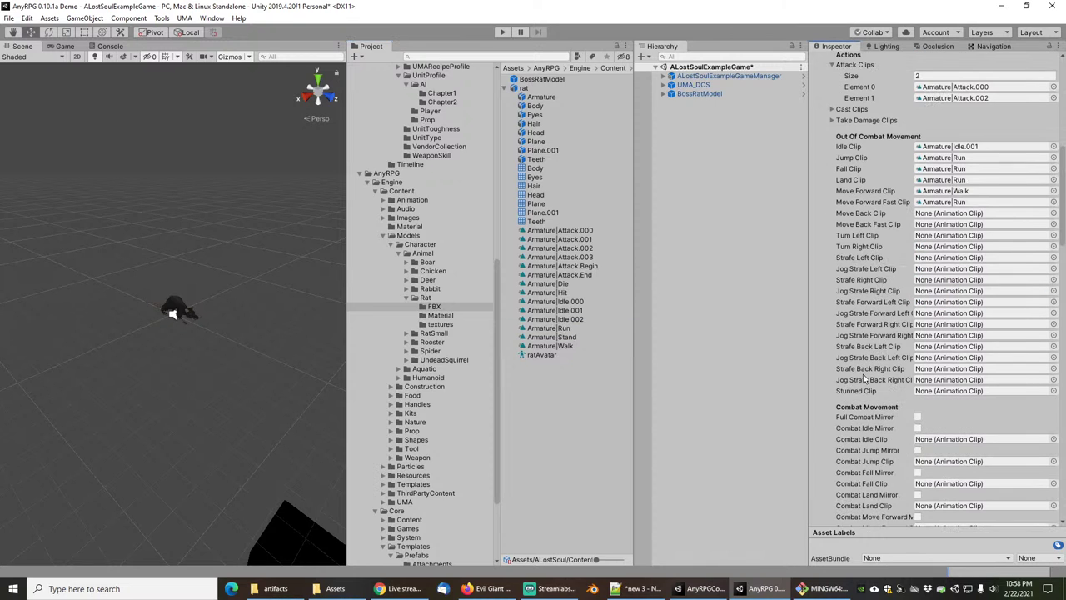
scroll(868, 375, down, 3)
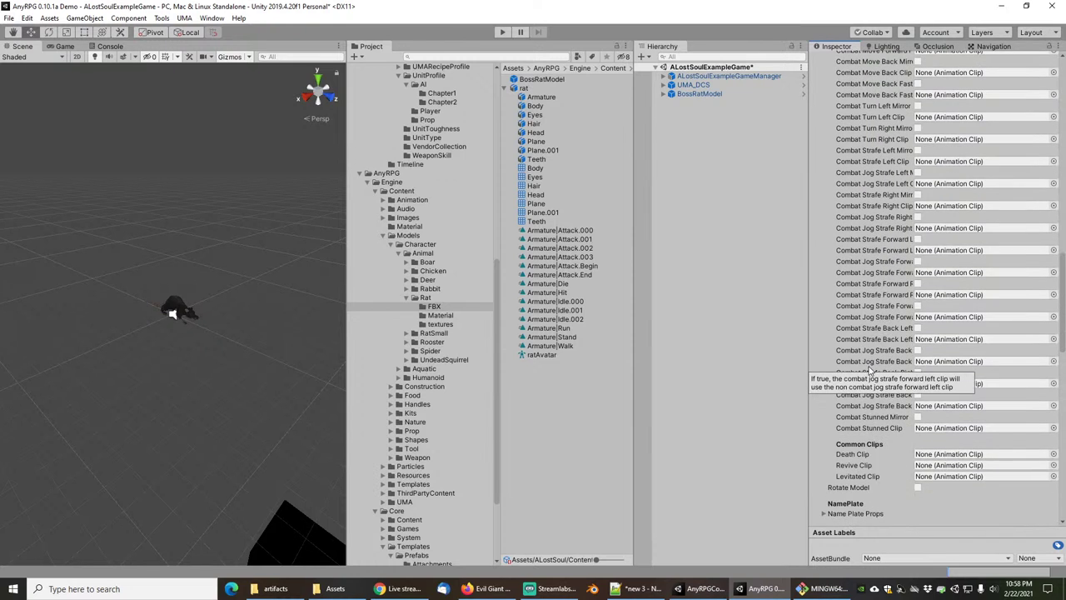
scroll(869, 369, down, 2)
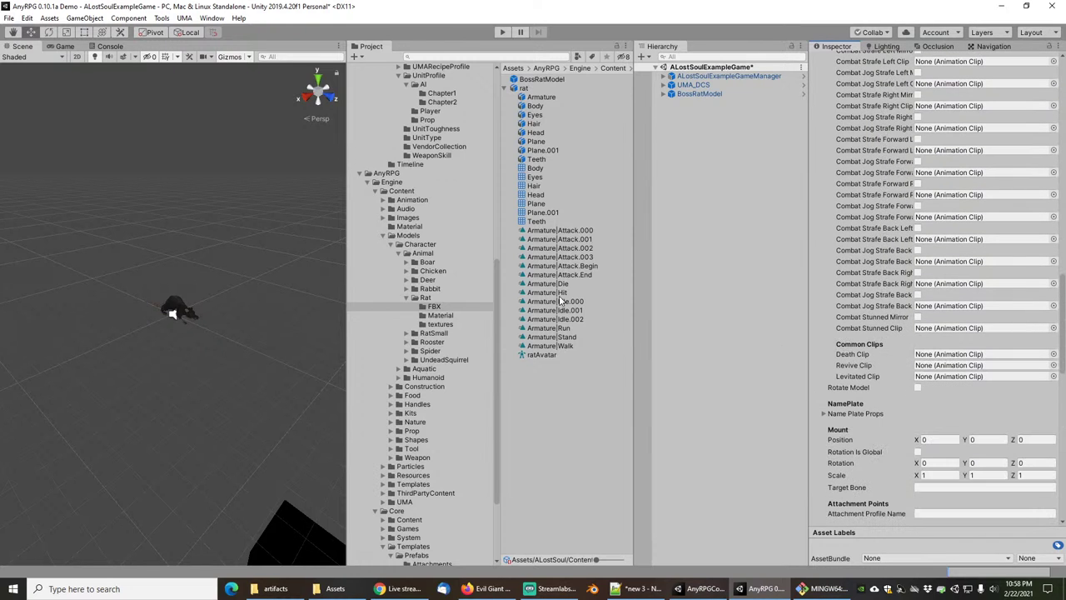
drag(556, 284, 944, 356)
Enable Full Combat Mirror in the unit's combat movement settings.
scroll(880, 276, up, 2)
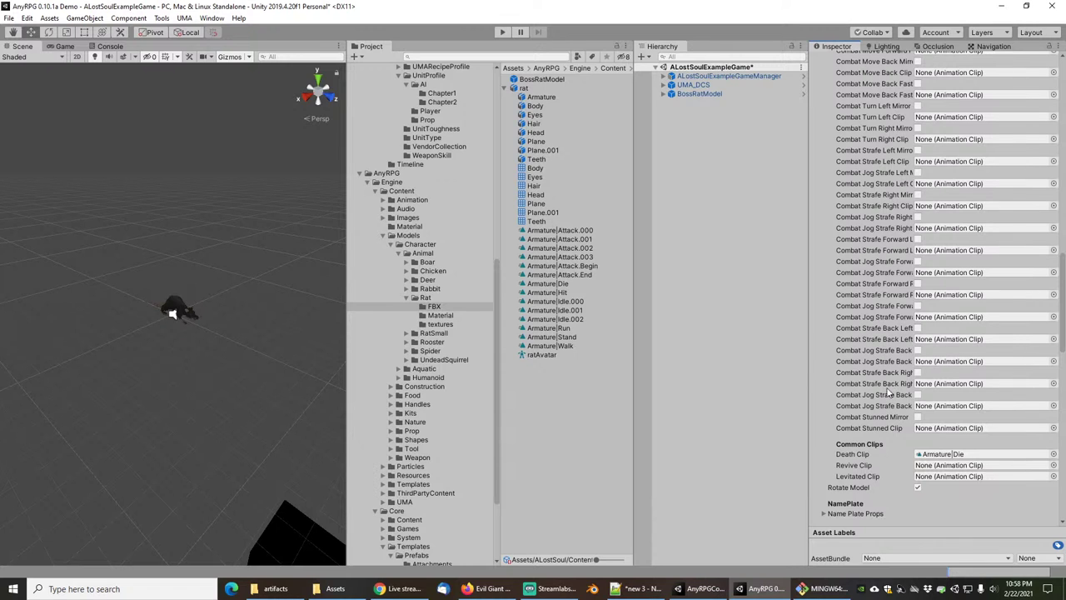
scroll(889, 366, up, 10)
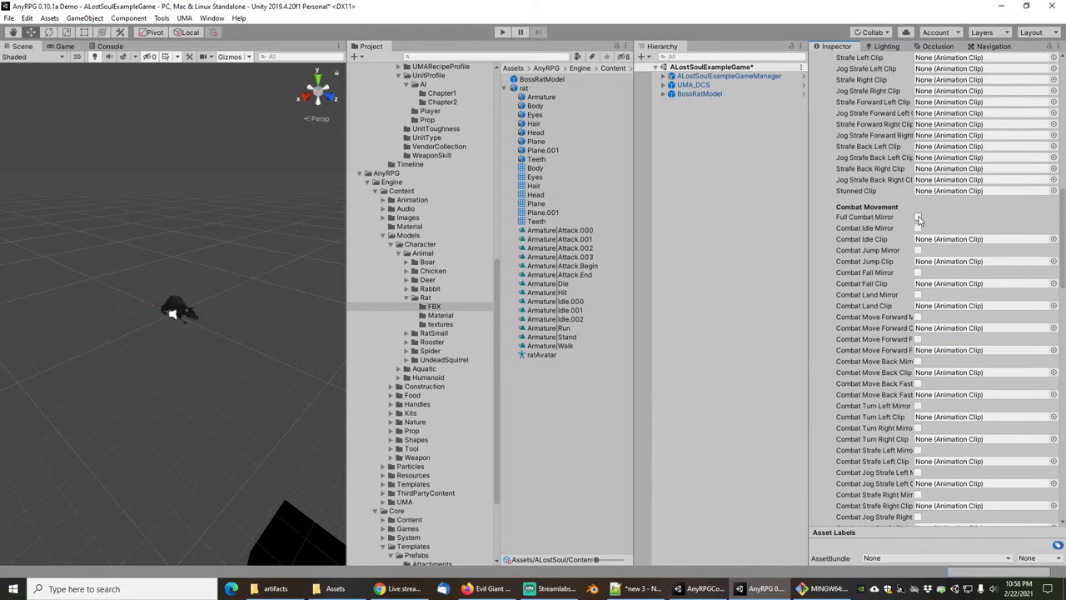
click(918, 217)
Expand the name plate props and set the unit preview camera position's Z value to 4.
scroll(887, 225, up, 10)
scroll(879, 267, down, 5)
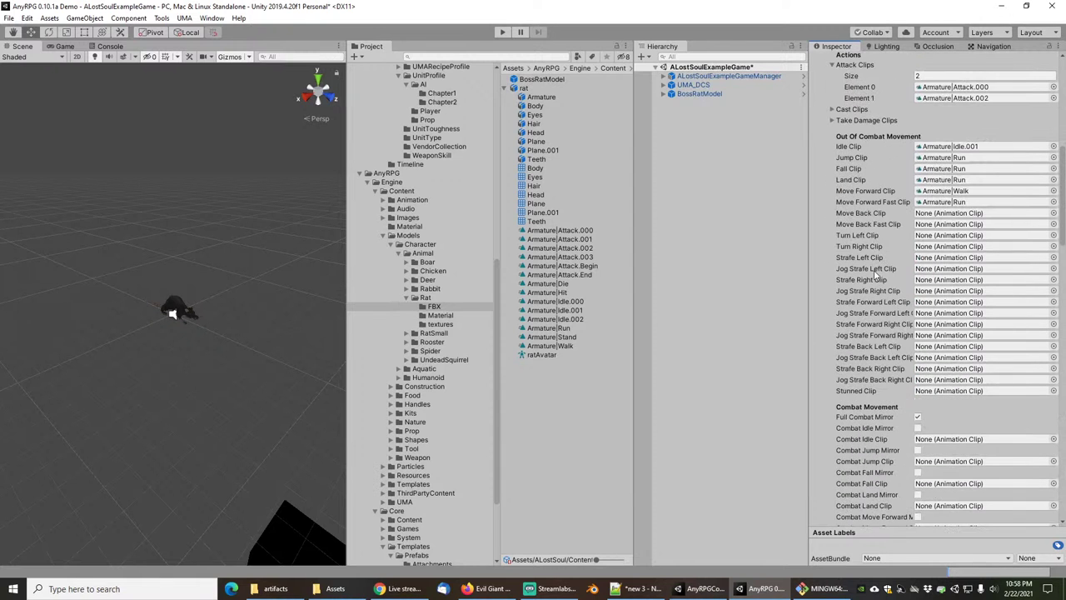
scroll(890, 475, down, 3)
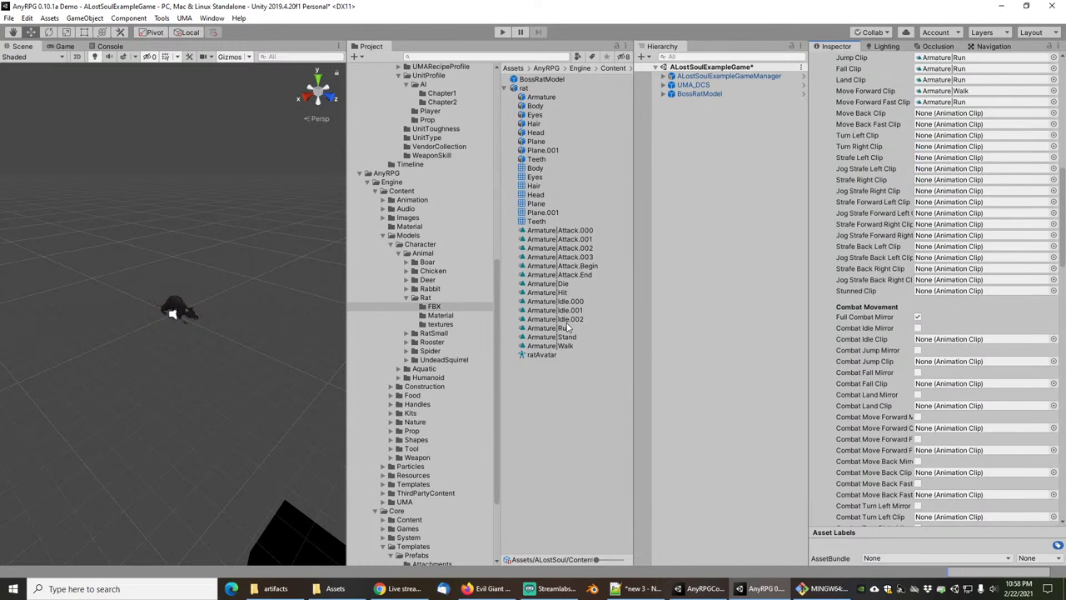
scroll(875, 371, down, 12)
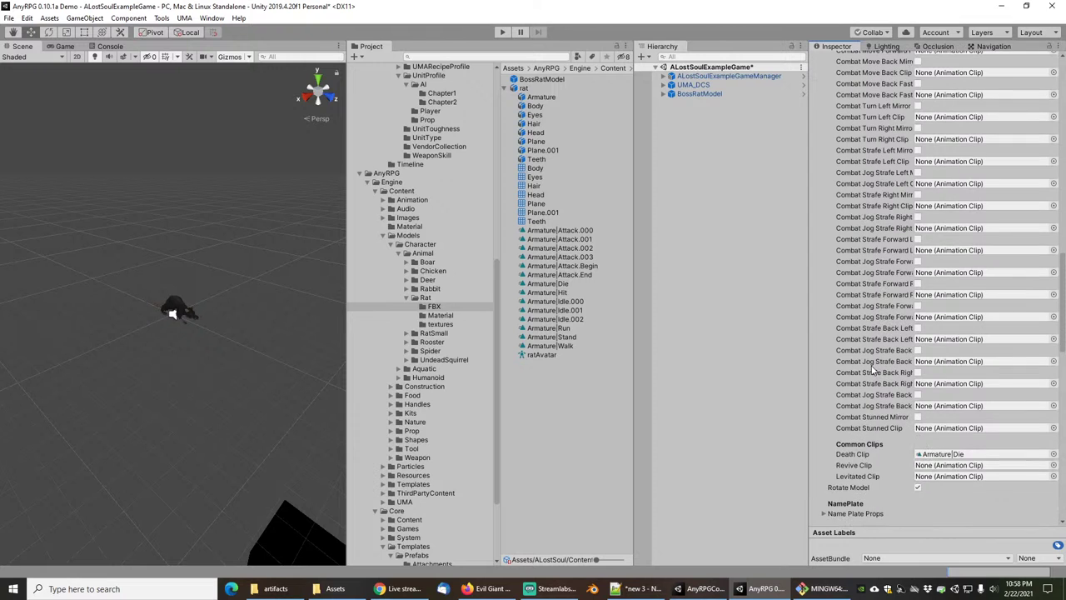
scroll(871, 370, down, 6)
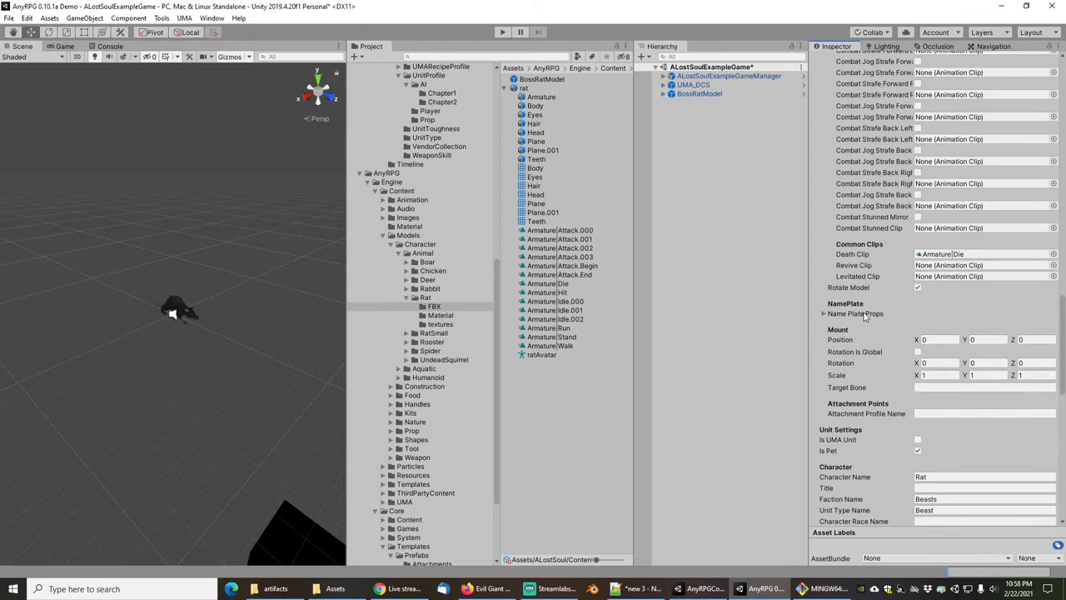
click(823, 313)
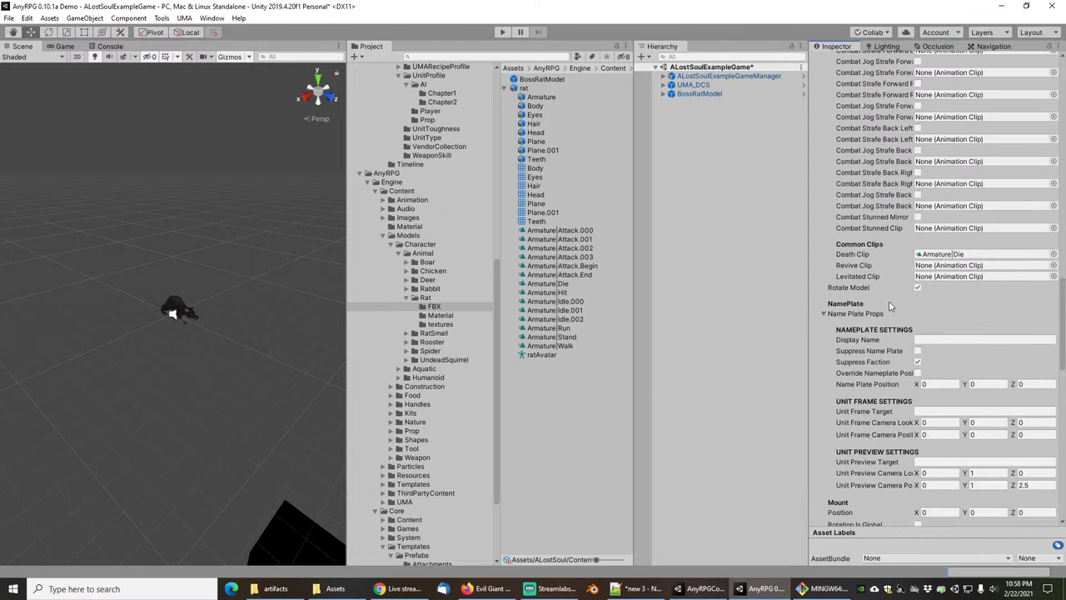
scroll(871, 293, down, 3)
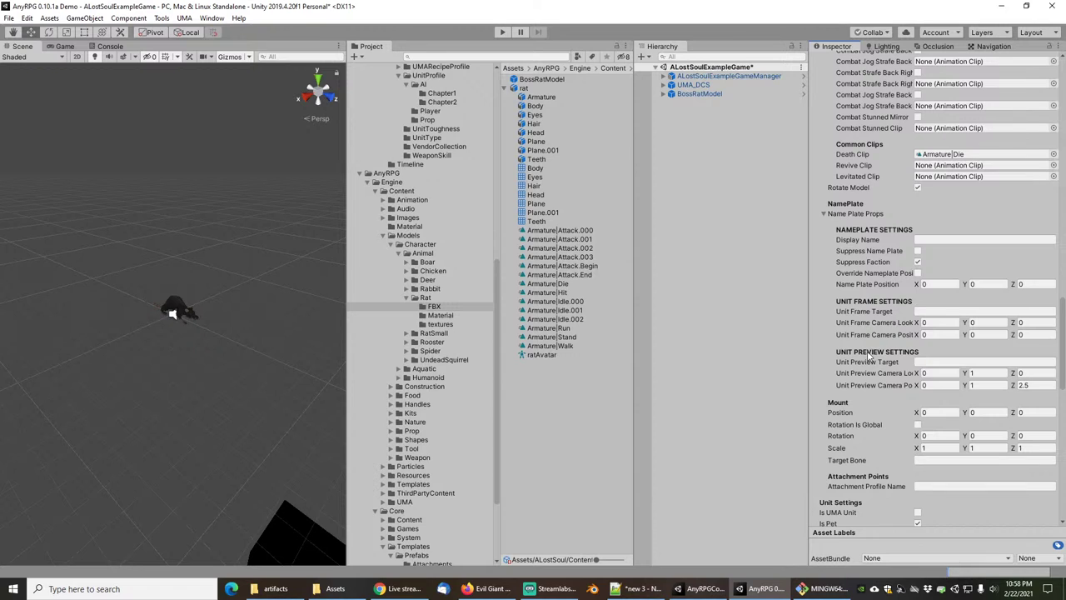
click(1034, 385)
text(4)
Set the unit frame target to Head 1 and the unit frame camera position's Y value to 0.015.
click(948, 311)
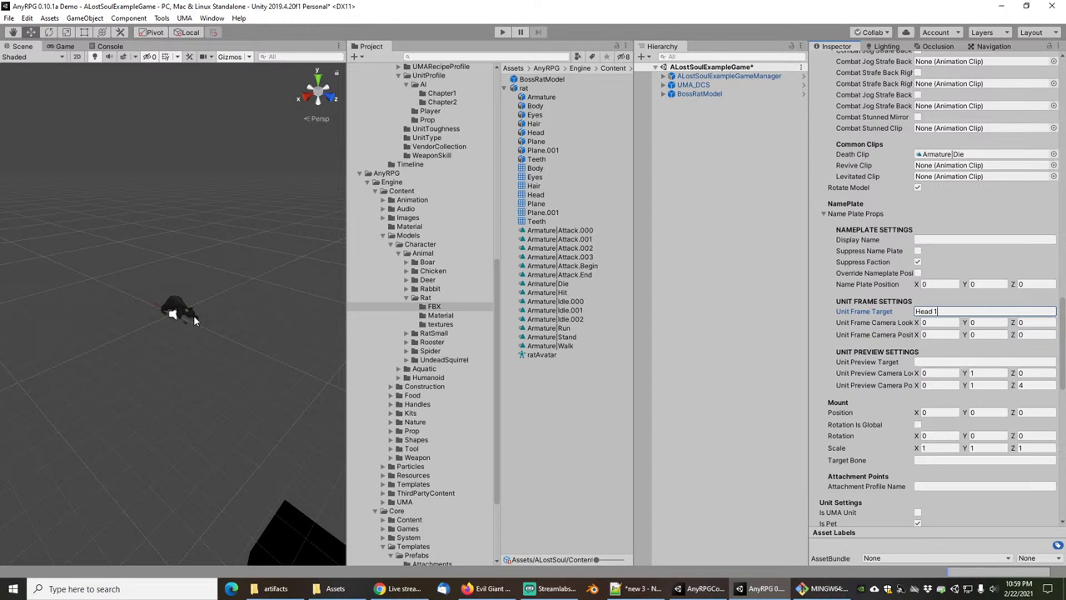
click(986, 334)
double_click(987, 336)
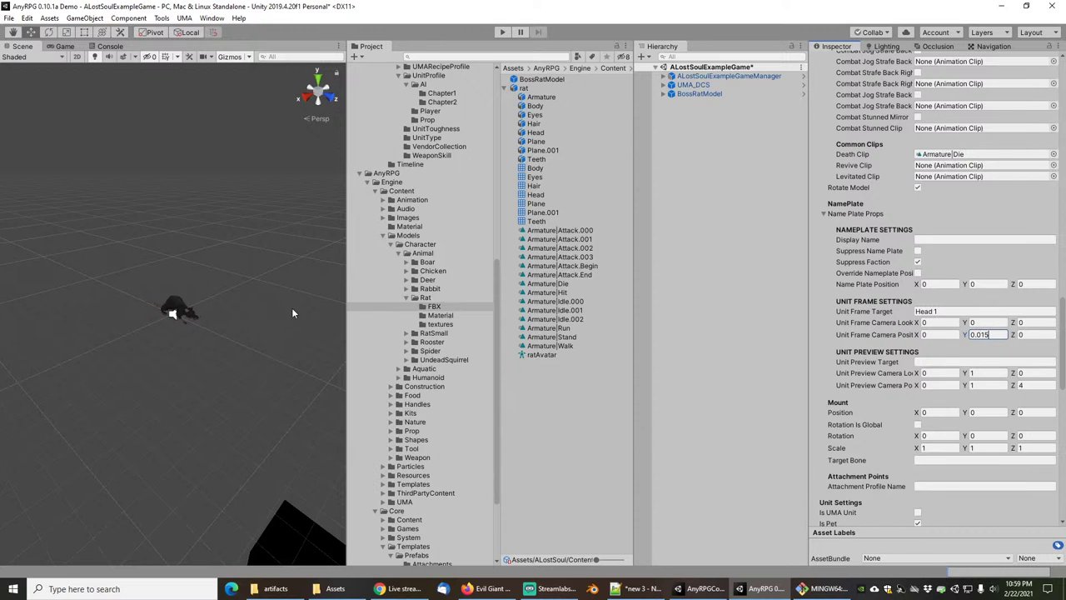
Delete the BossRatModel object from the ALostSoulExampleGame scene.
scroll(183, 317, up, 10)
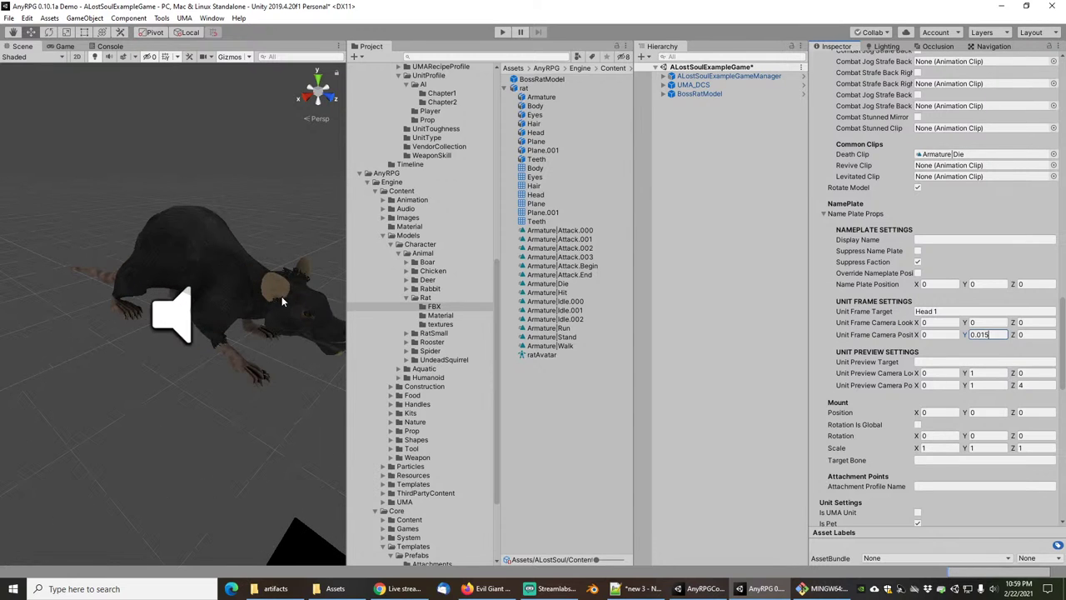
scroll(280, 297, down, 4)
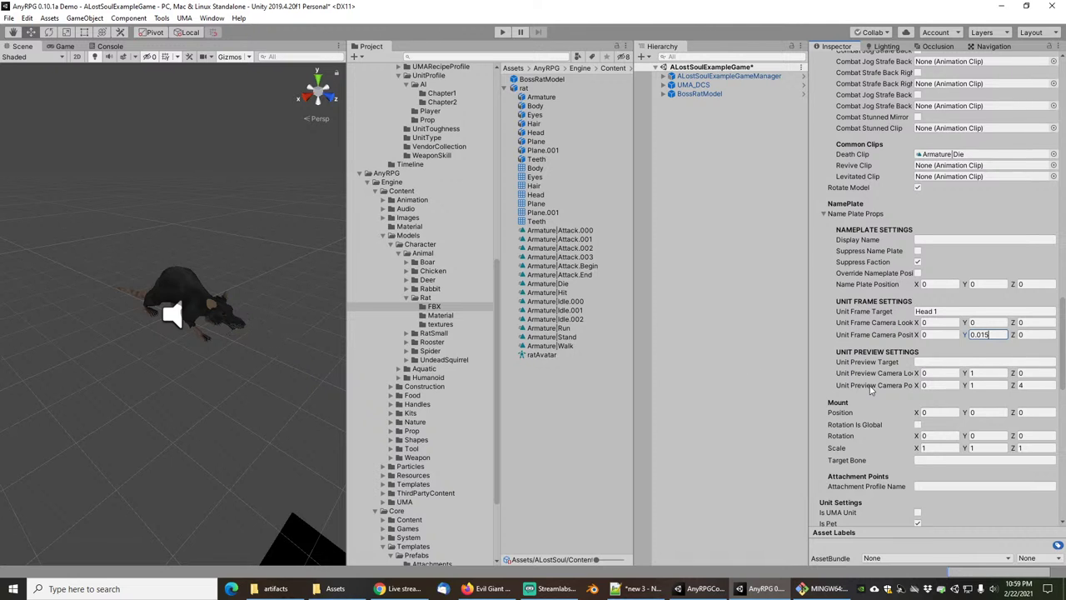
scroll(871, 392, down, 3)
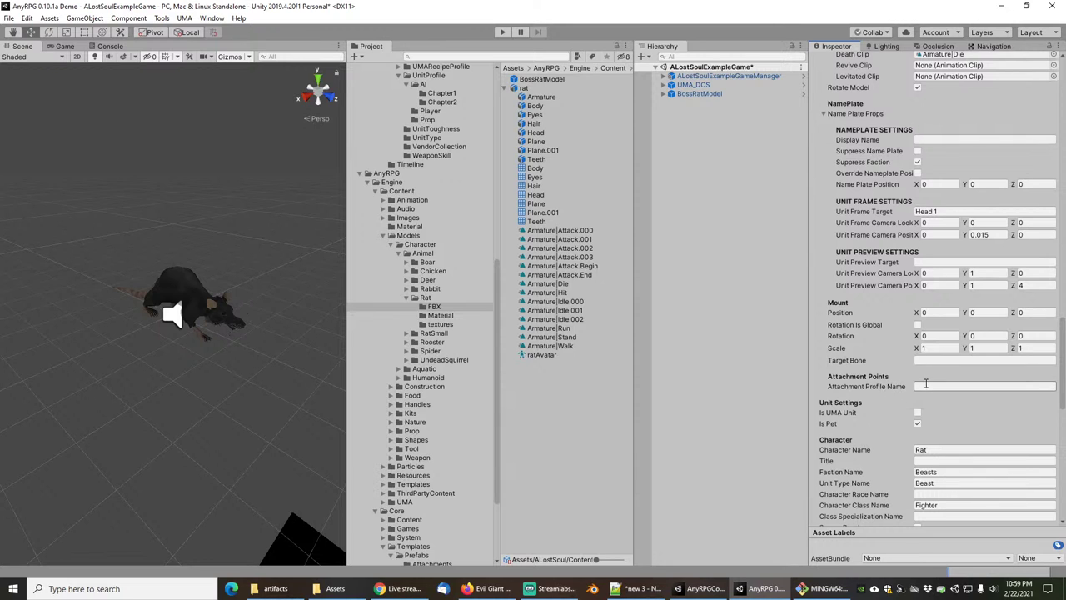
scroll(893, 348, up, 3)
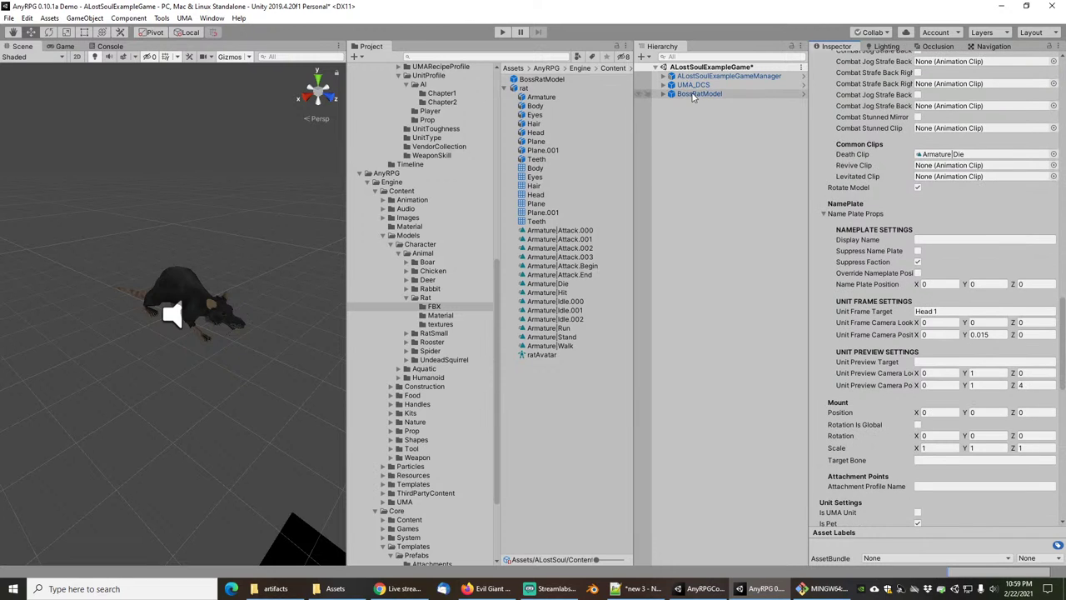
click(704, 94)
key(Delete)
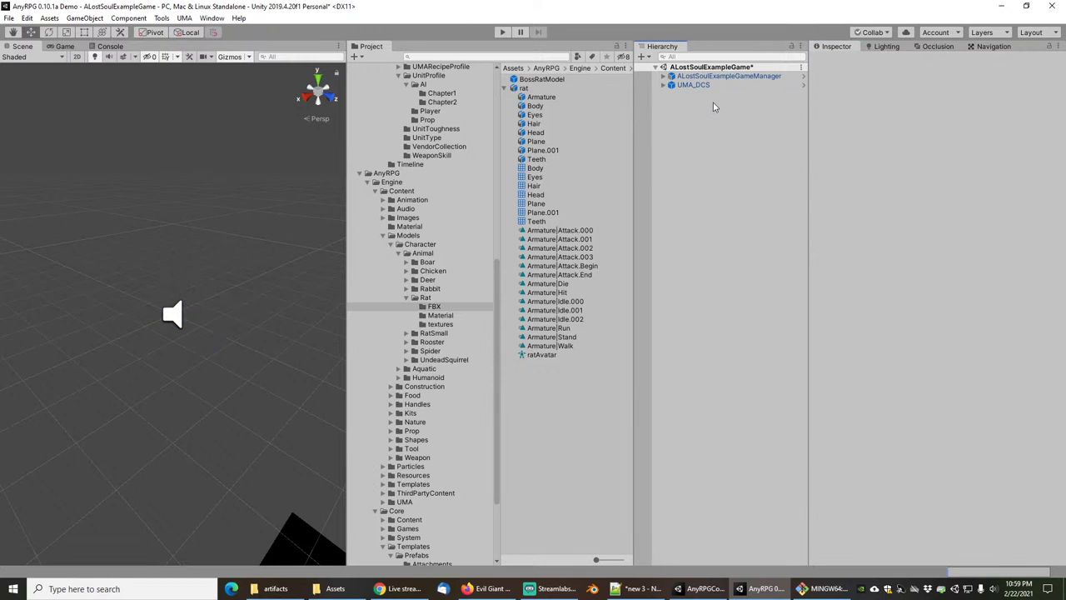
Find the BeastsFaction asset, increase its Character Creator Profile Names size to 10 and enter Boss Rat as Element 9.
click(544, 58)
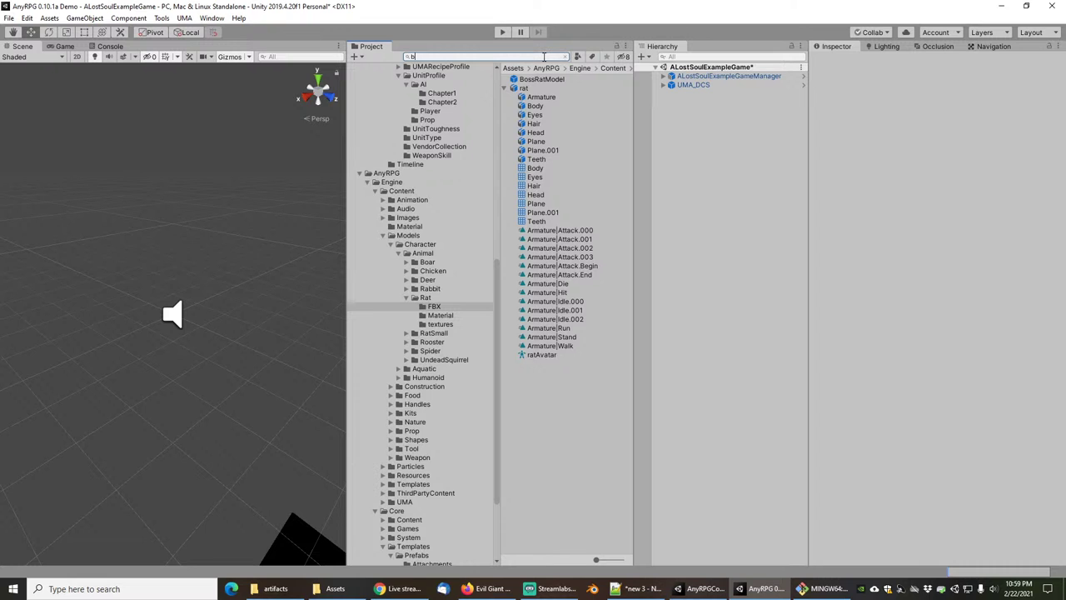
text(beasts)
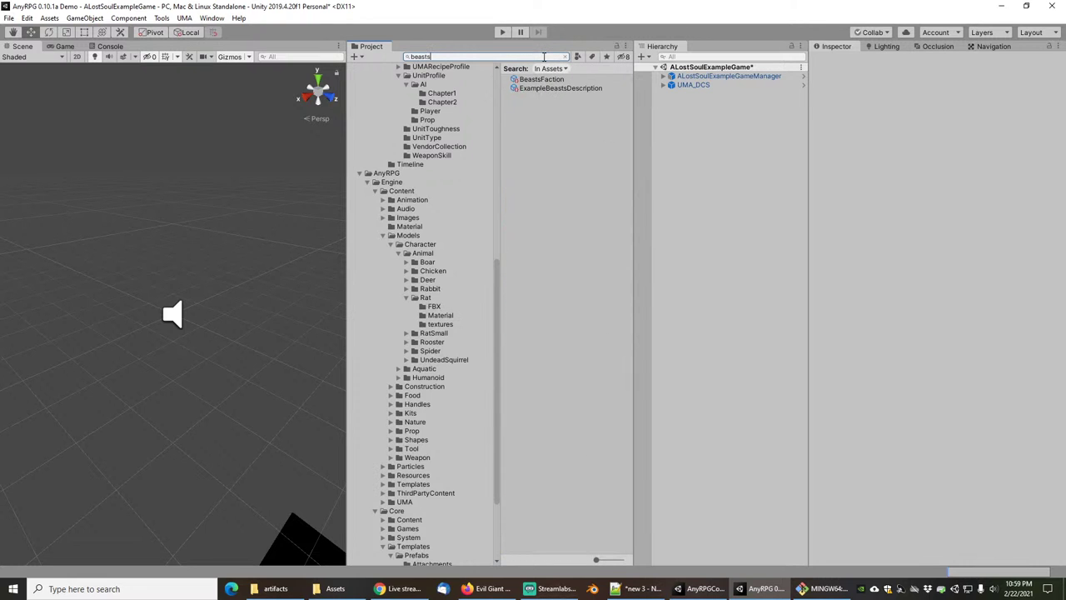
click(546, 79)
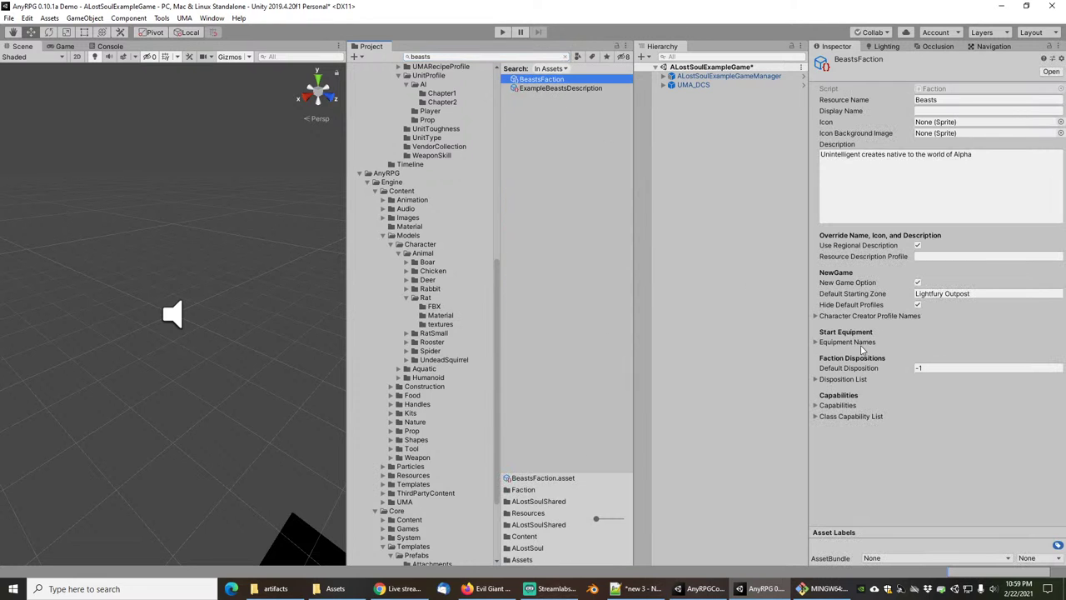
click(816, 317)
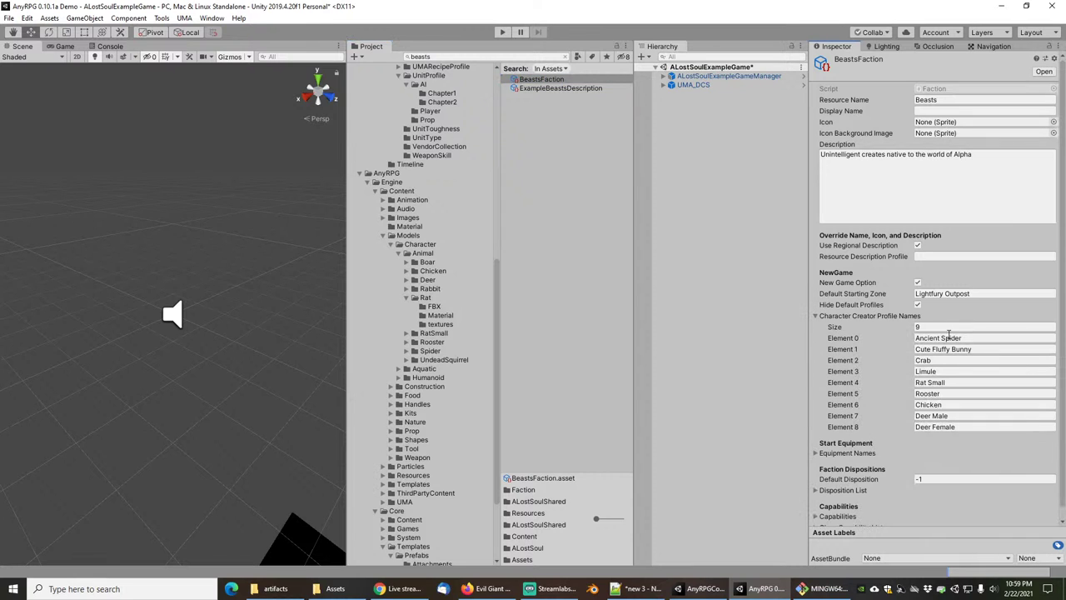
click(950, 327)
text(10)
key(Tab)
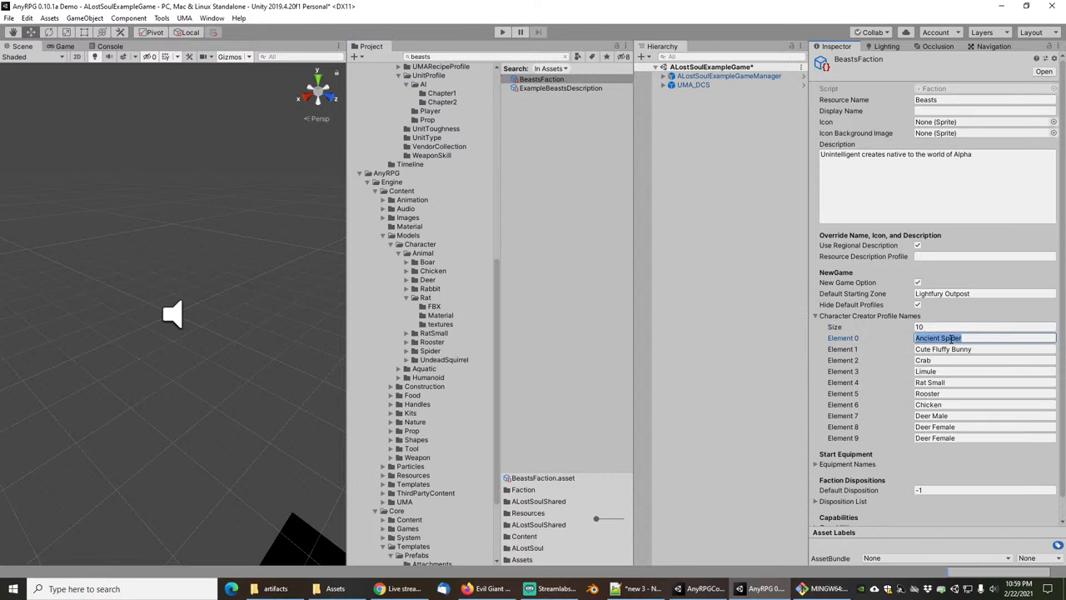
click(966, 437)
text(Boss Rat)
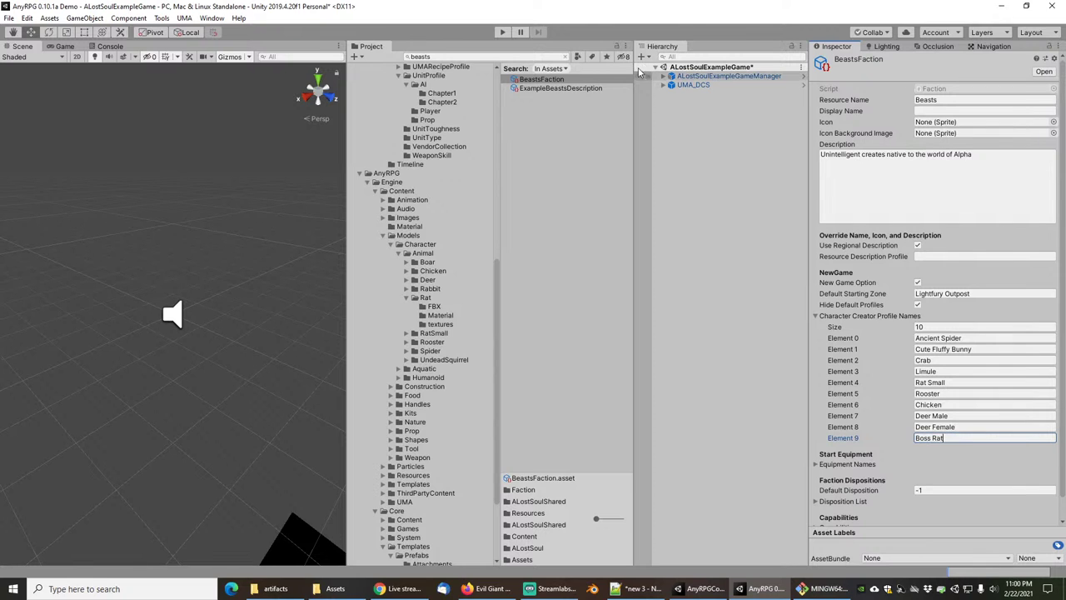
Open the animation import settings of the rat model in Rat/FBX and enable Loop Time and Loop Pose for Armature|Run.
click(566, 57)
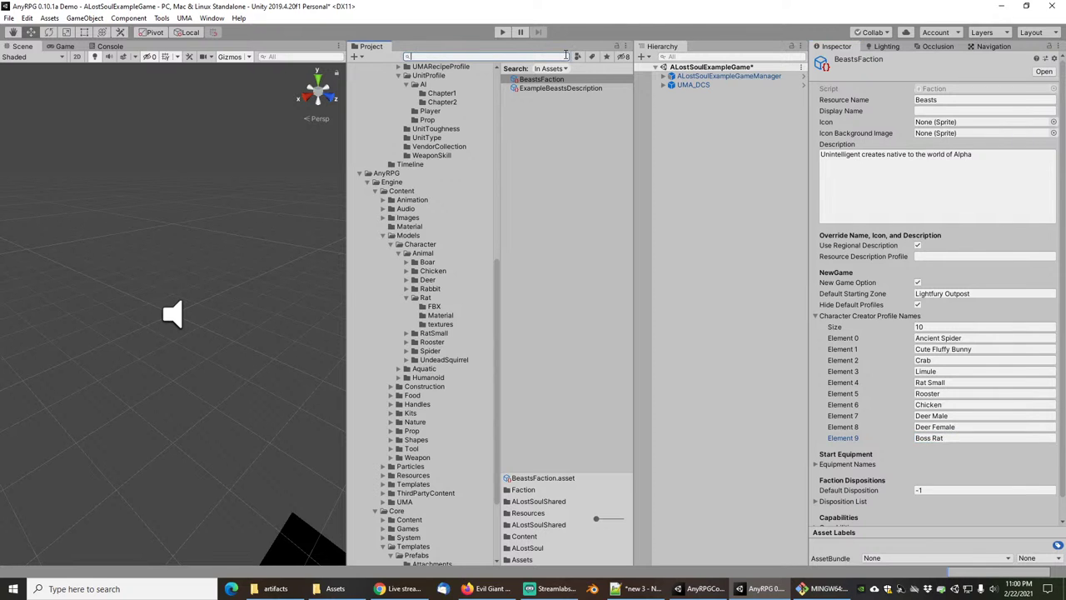
click(434, 423)
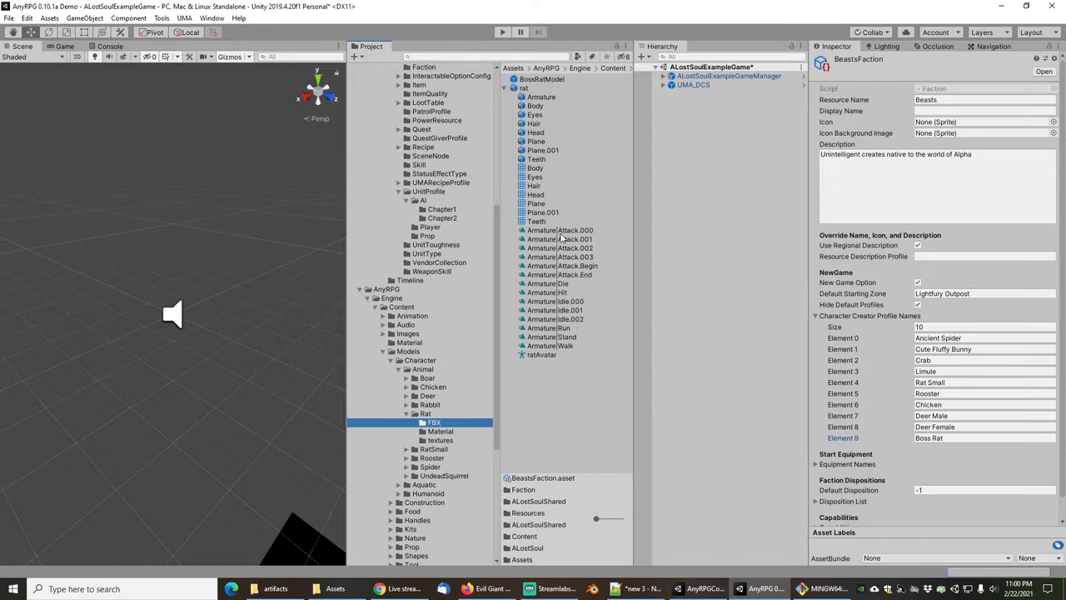
click(525, 88)
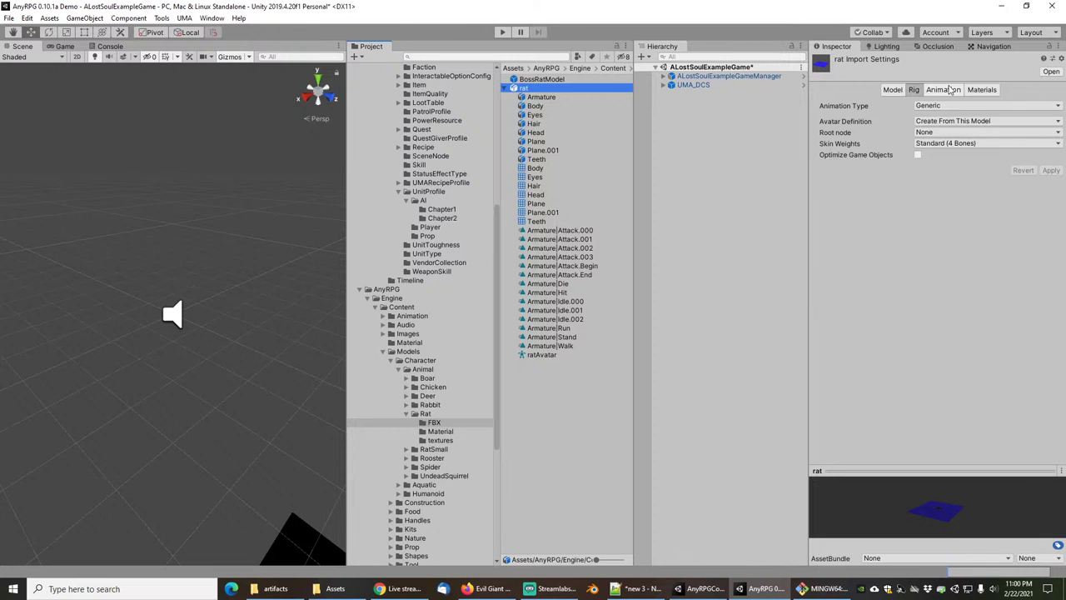
click(943, 89)
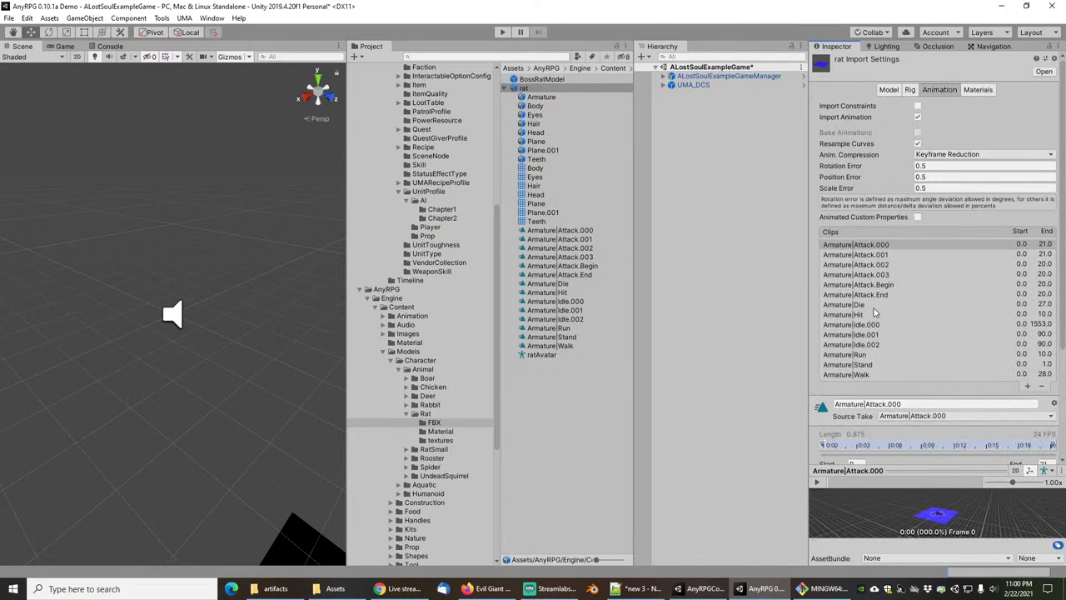
click(858, 355)
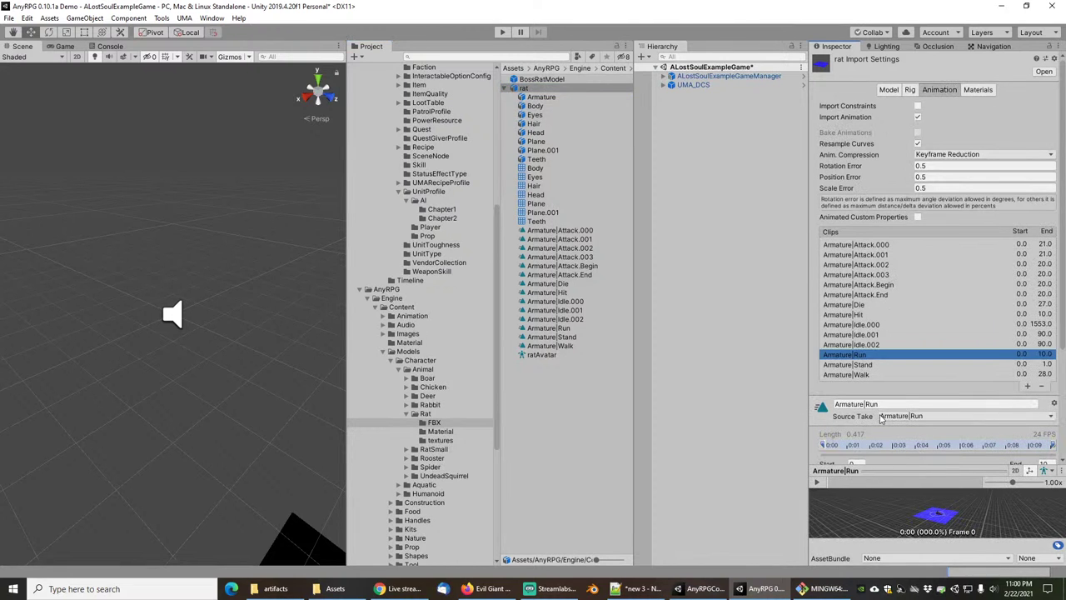
scroll(883, 350, down, 5)
click(917, 330)
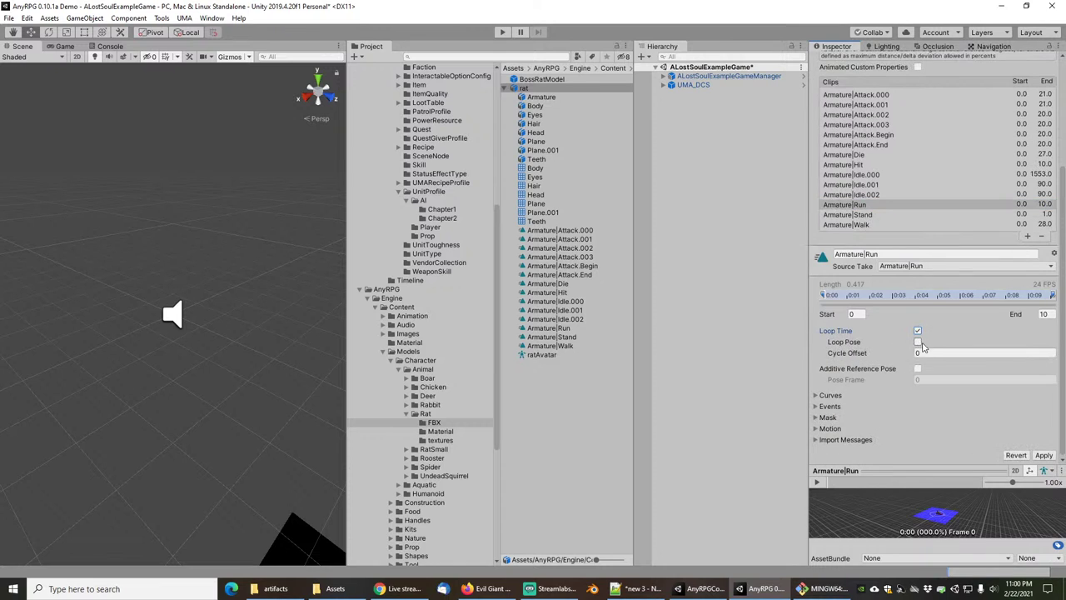
click(917, 341)
Enable Loop Time and Loop Pose for the Armature|Walk and Armature|Idle.001 clips and apply the import settings.
click(866, 226)
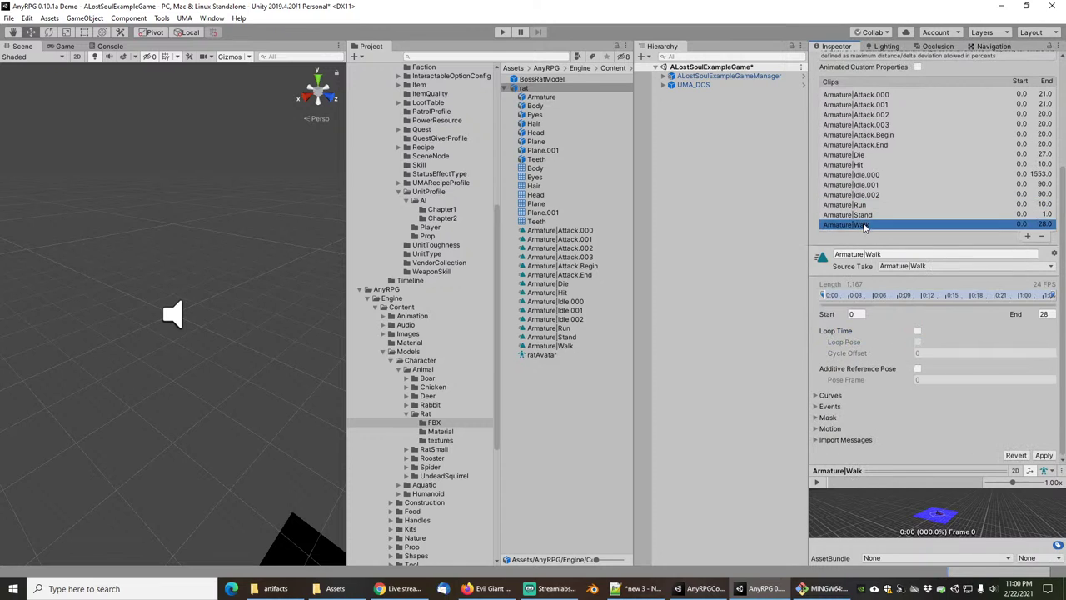
click(918, 330)
click(917, 341)
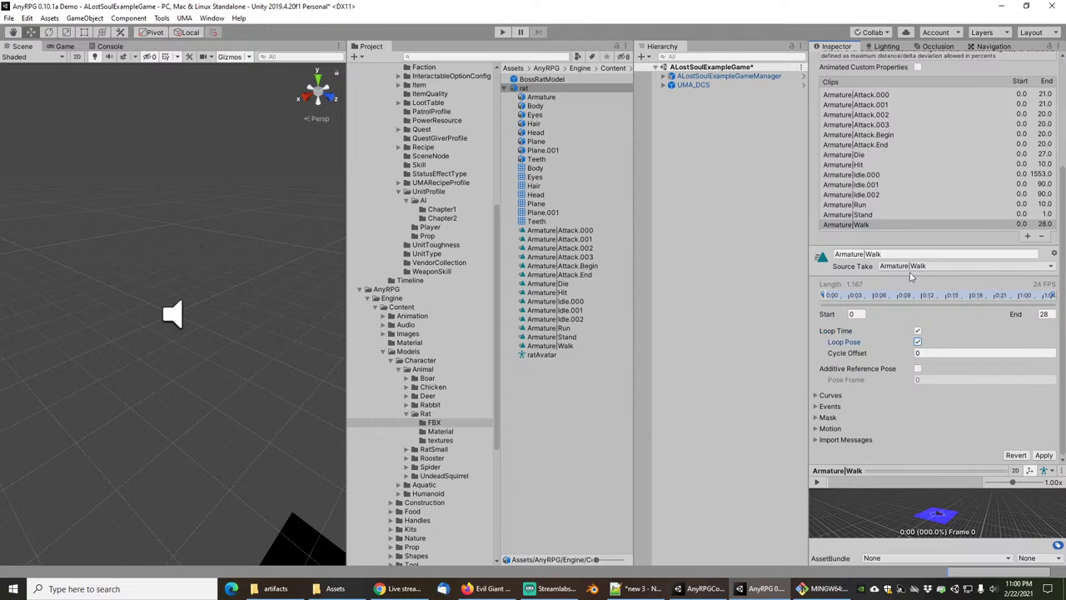
click(866, 185)
click(918, 331)
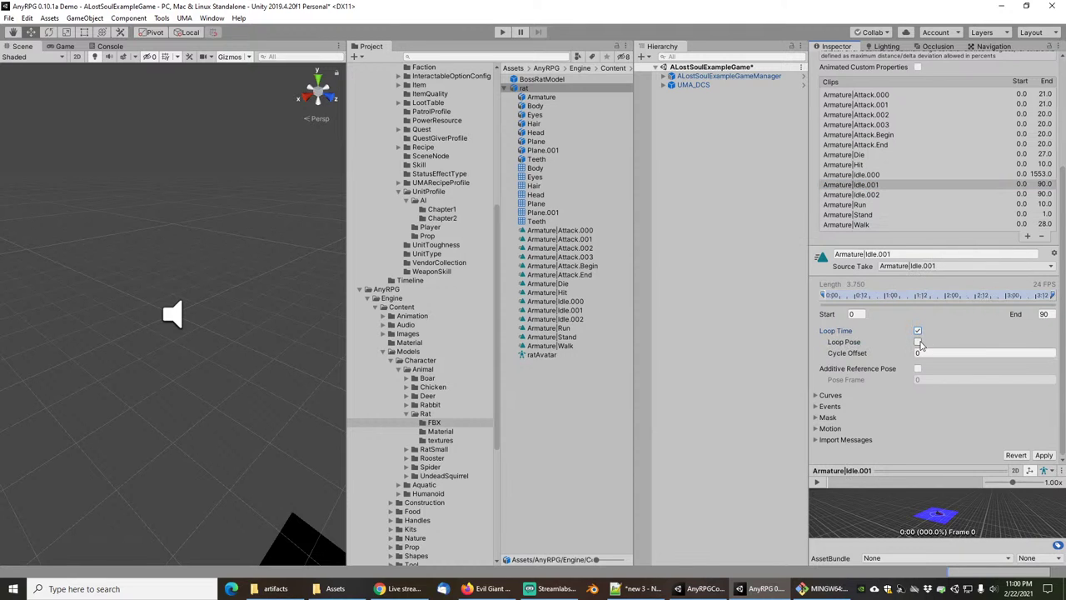
click(917, 341)
click(1045, 456)
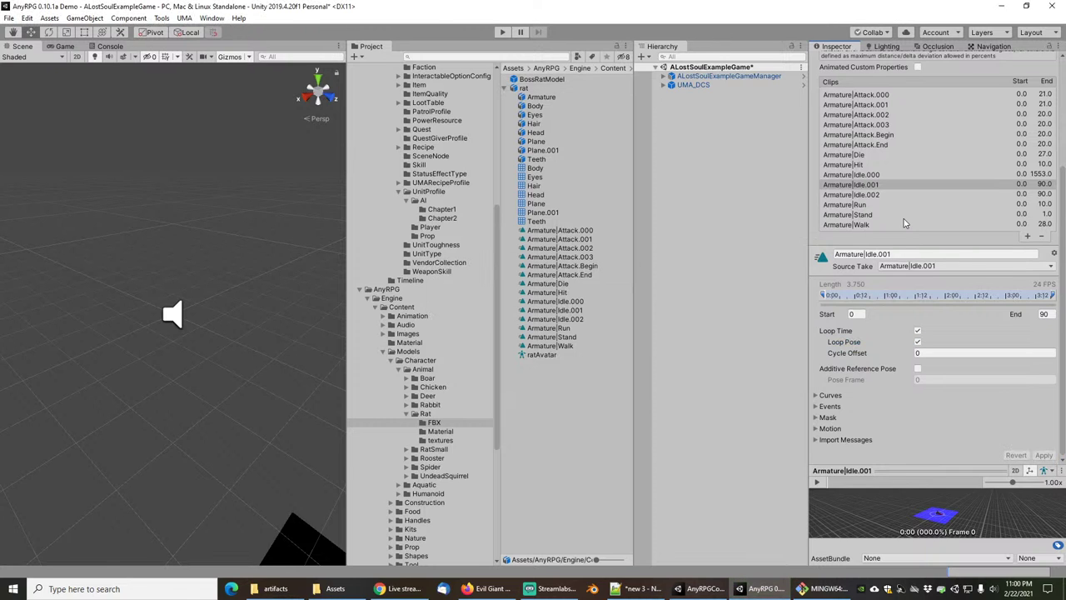
Expand the Events section of the Armature|Attack.000 clip and scrub its enlarged preview to frame 7.
scroll(888, 217, up, 3)
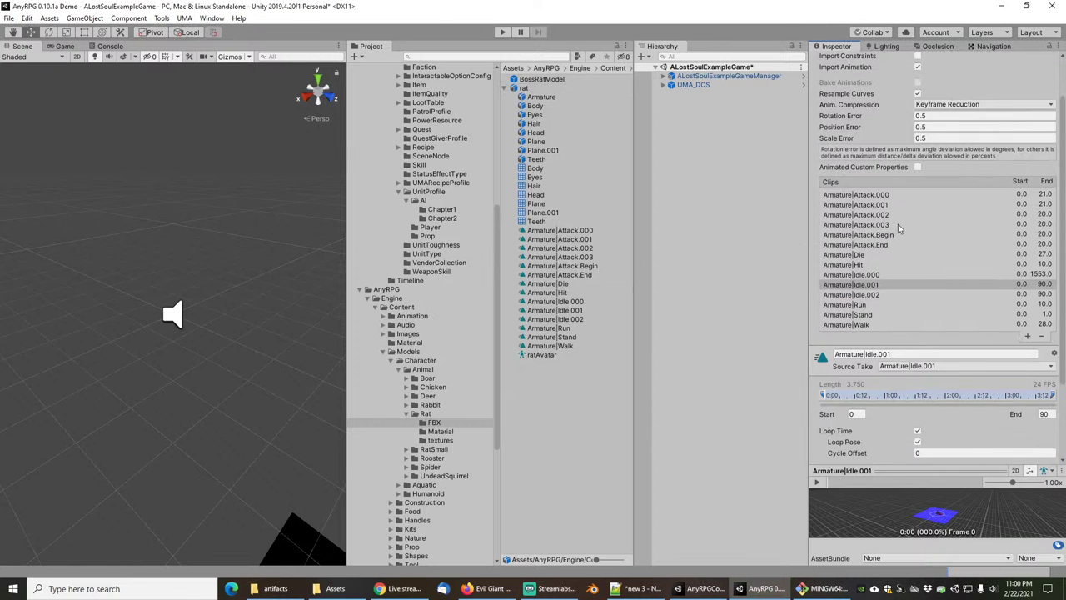
click(880, 195)
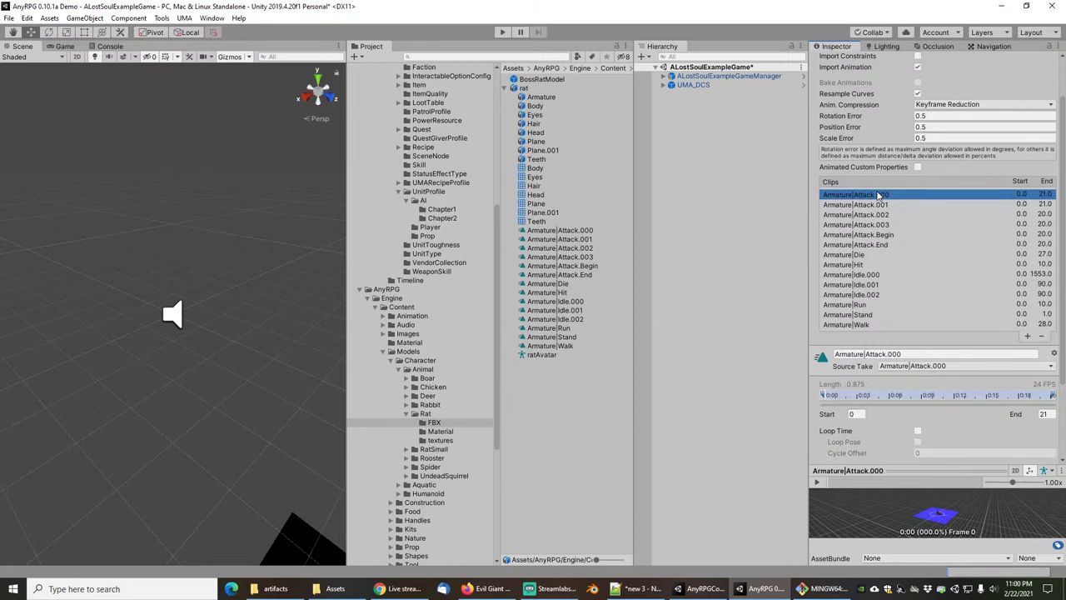
scroll(877, 358, down, 3)
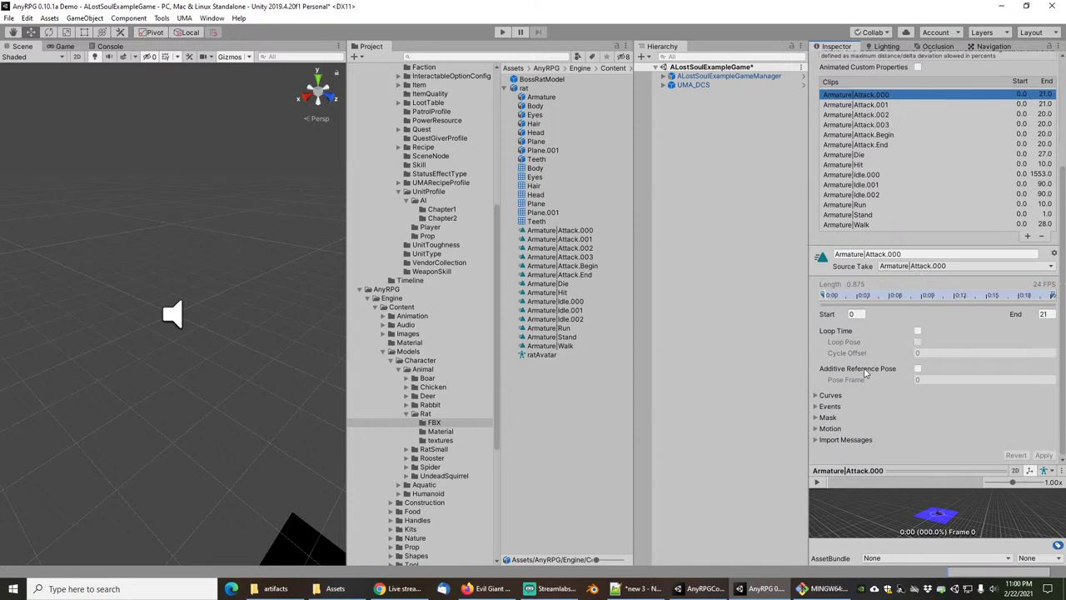
click(819, 406)
scroll(874, 380, down, 2)
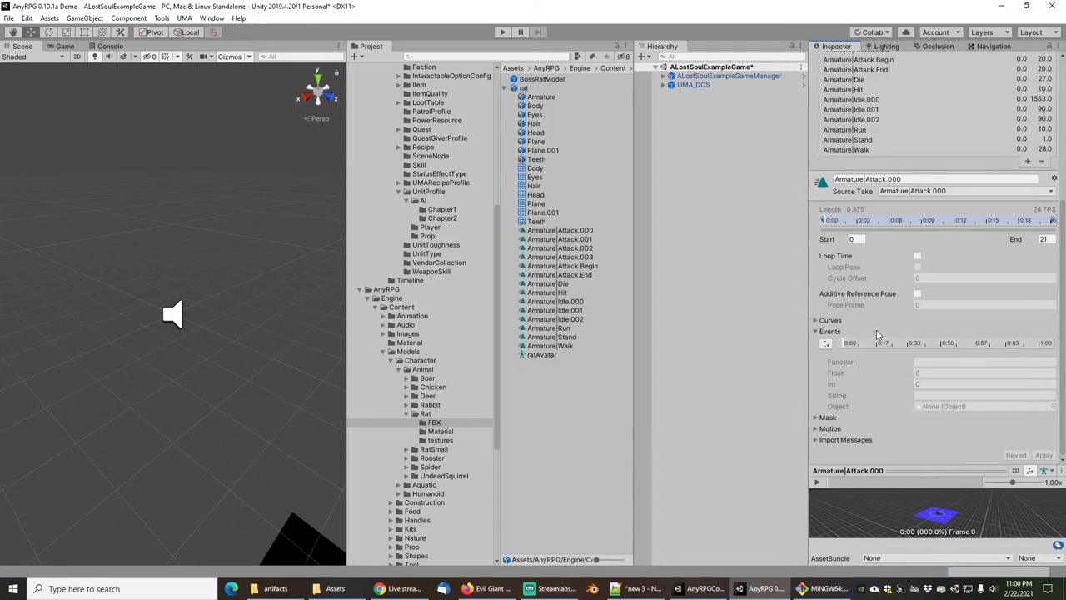
right_click(900, 474)
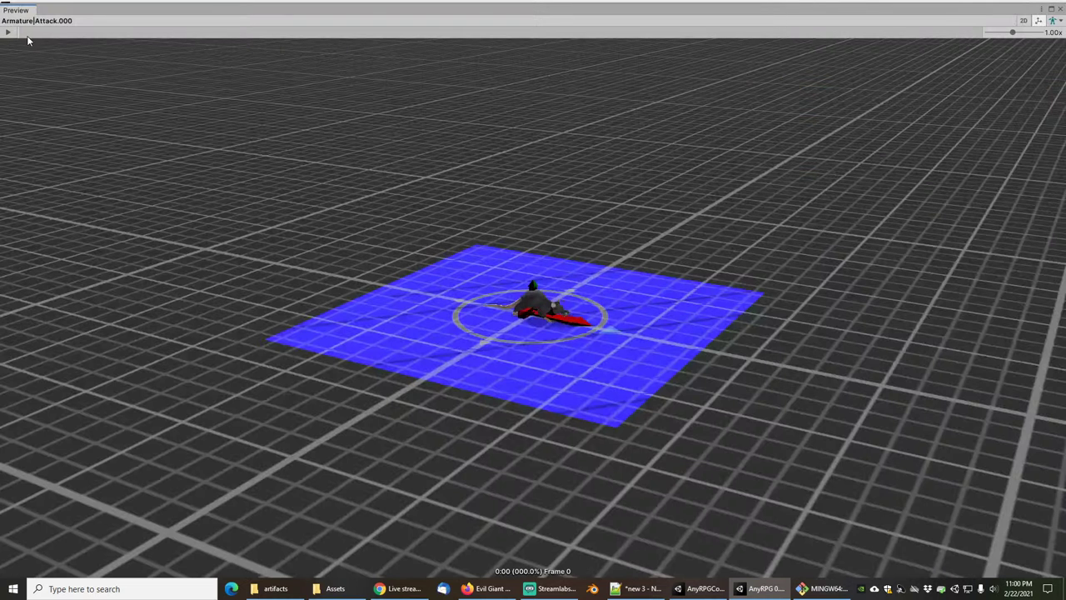
drag(29, 33, 344, 75)
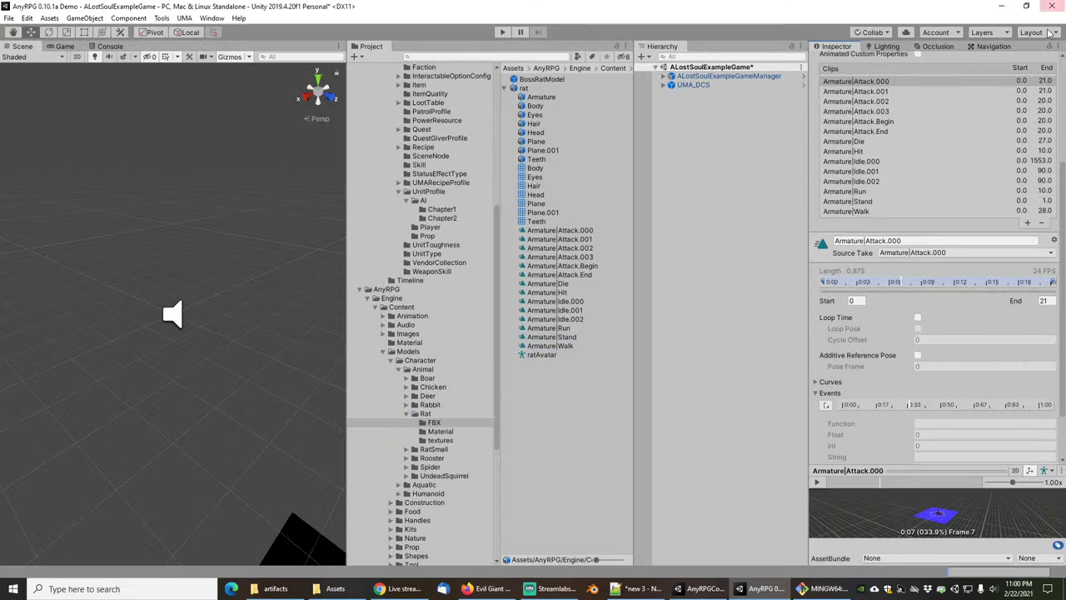
click(1058, 9)
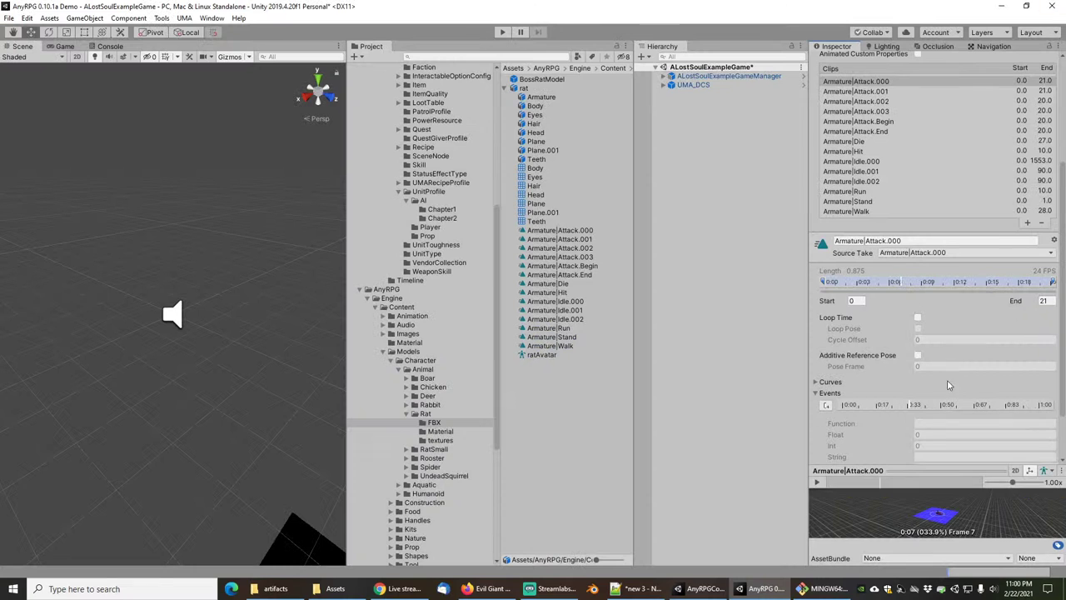
Add an animation event at the current frame of Armature|Attack.000 with the function Hit and apply it.
click(827, 405)
click(959, 422)
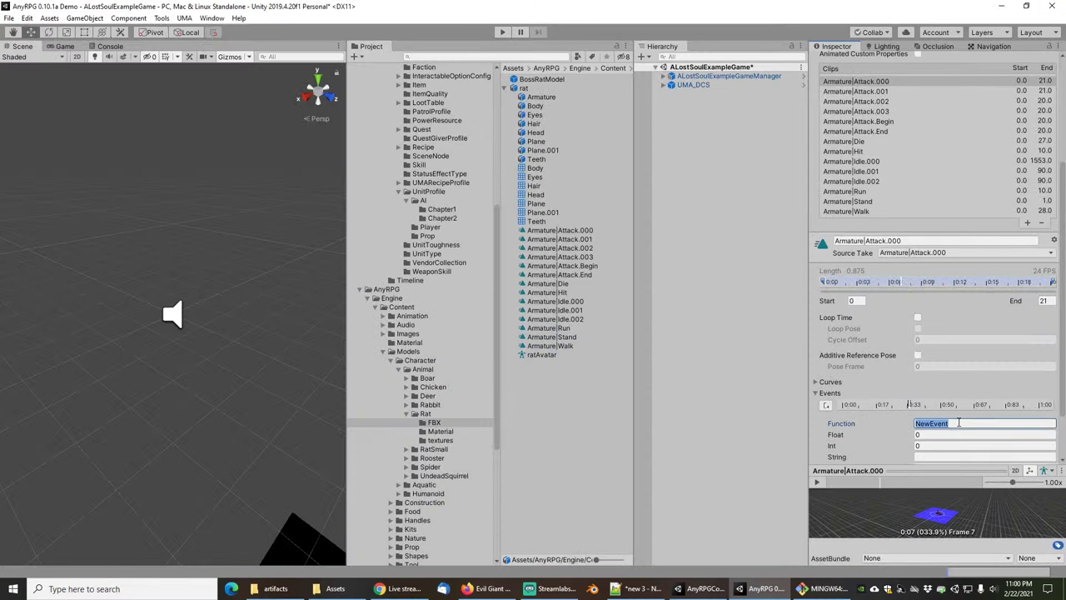
text(Hit)
scroll(955, 408, down, 2)
click(1044, 455)
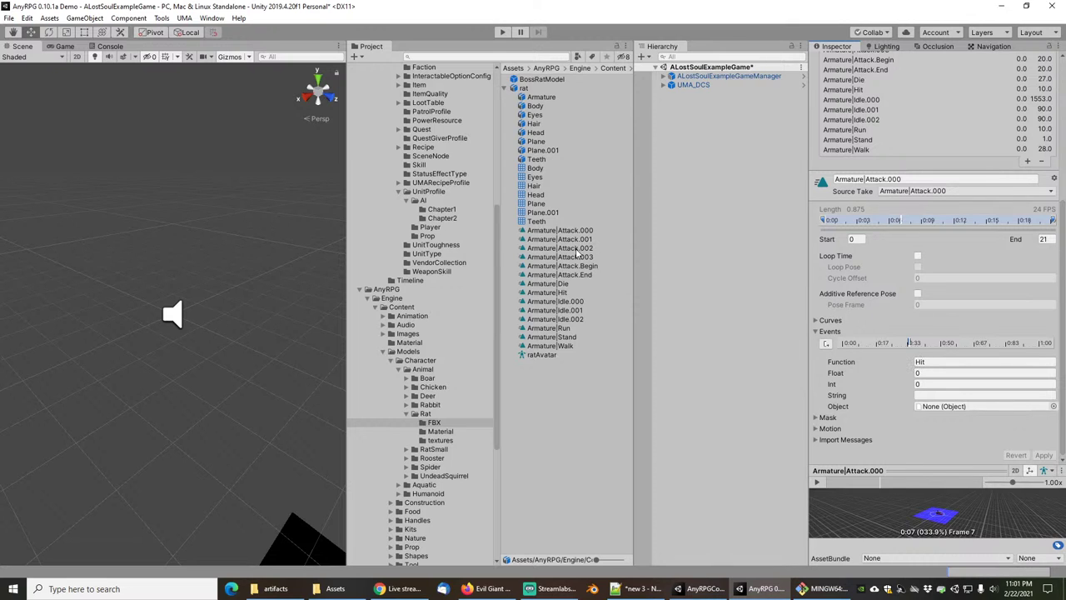
Select the Armature|Attack.002 clip in the rat model's import settings and scrub its enlarged preview to frame 7.
click(560, 249)
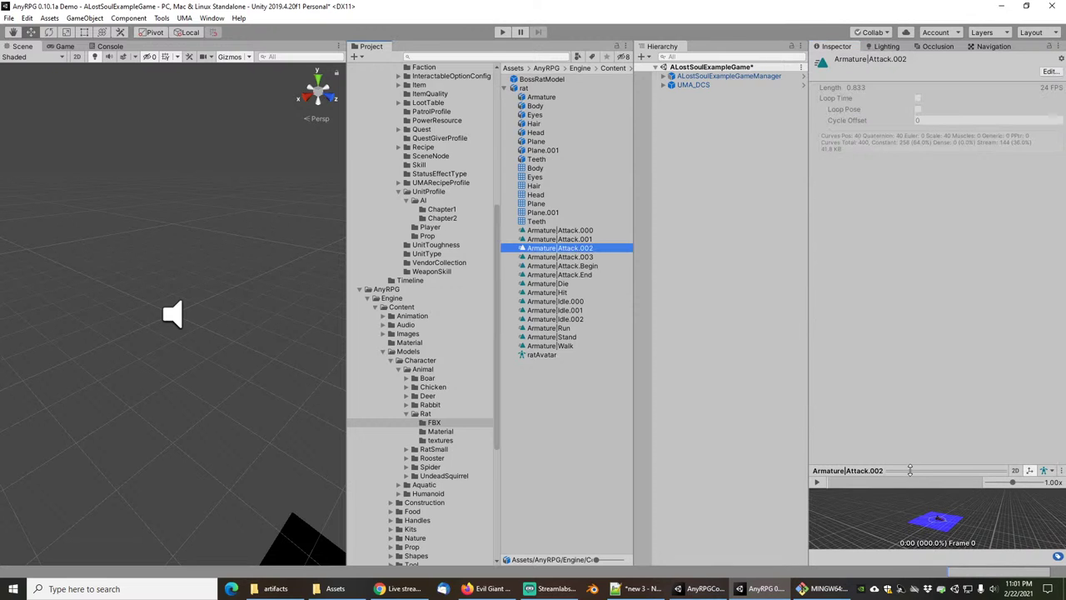
click(535, 88)
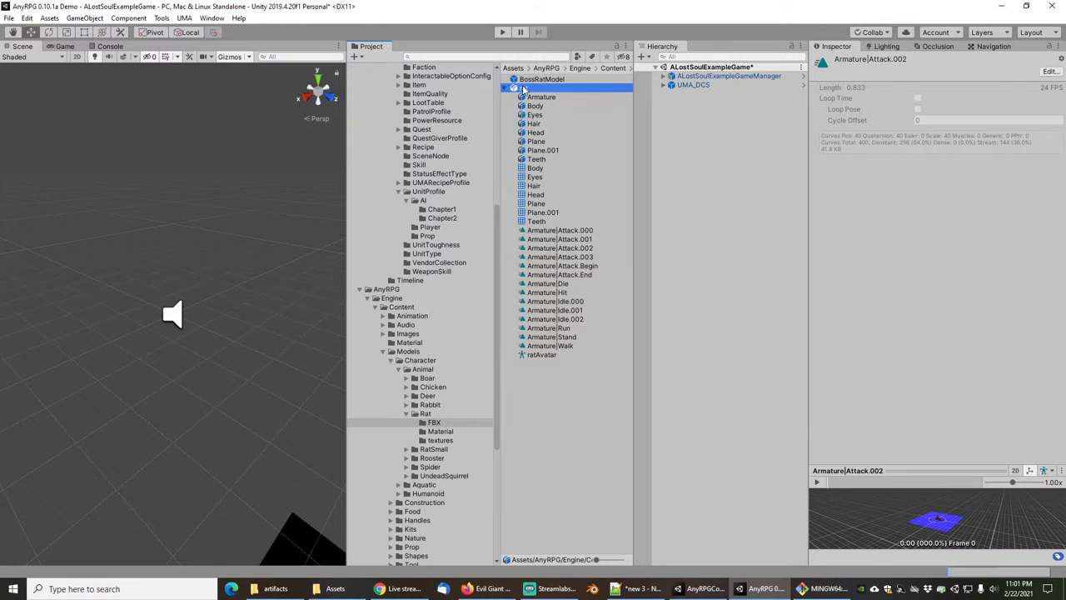
scroll(1014, 398, down, 5)
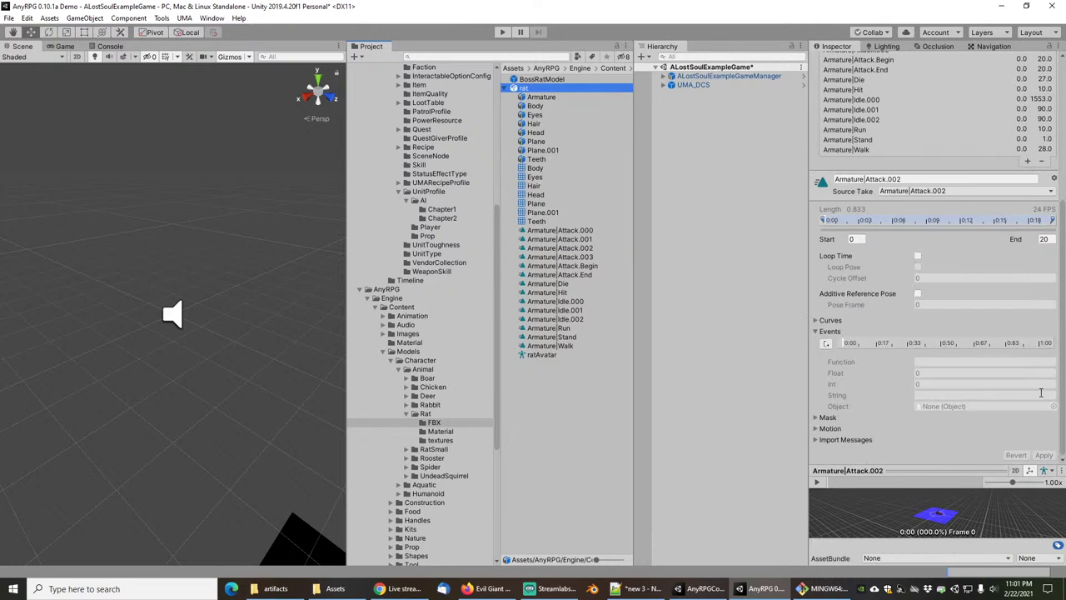
scroll(1033, 385, up, 2)
click(884, 121)
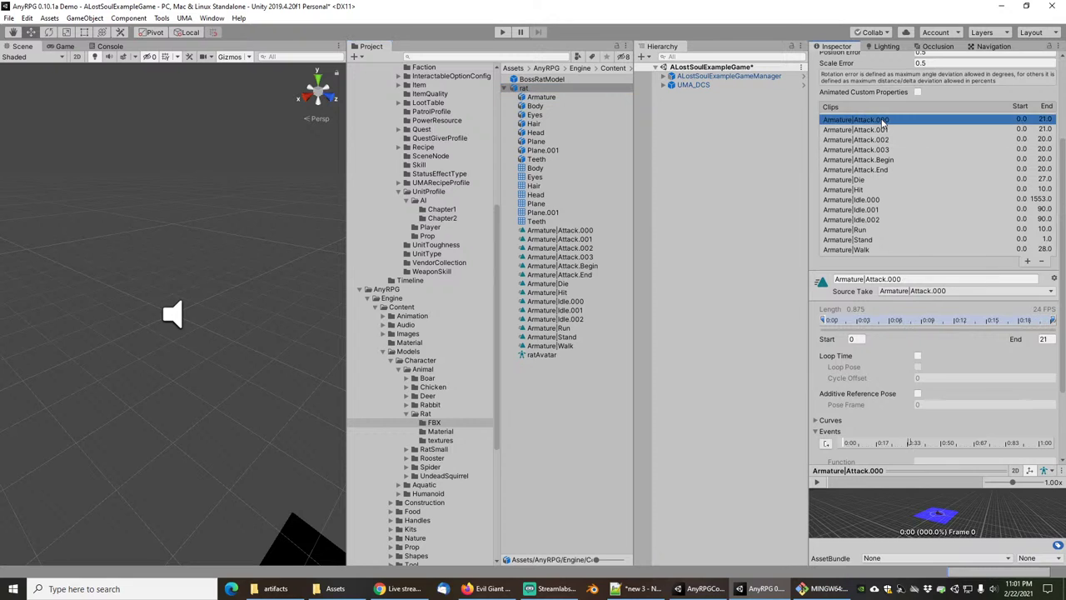
click(886, 140)
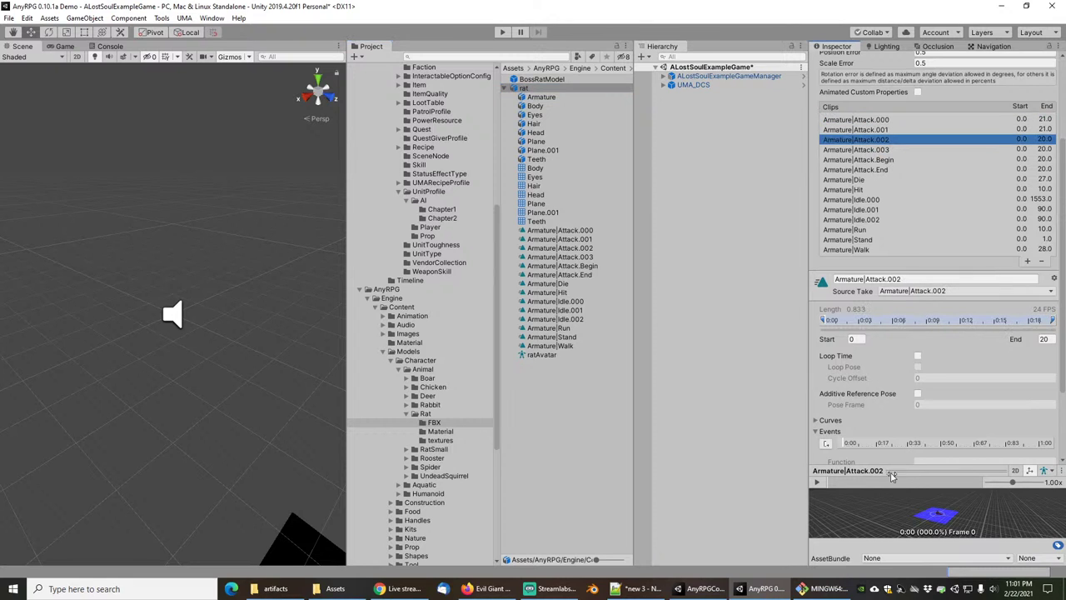
scroll(869, 412, down, 2)
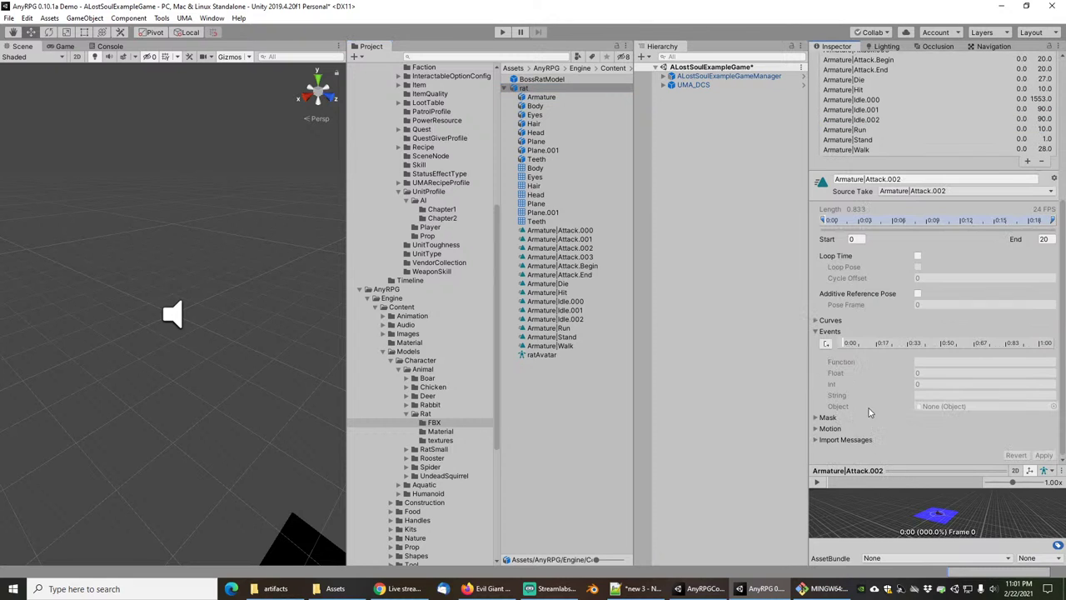
right_click(903, 472)
drag(67, 35, 381, 57)
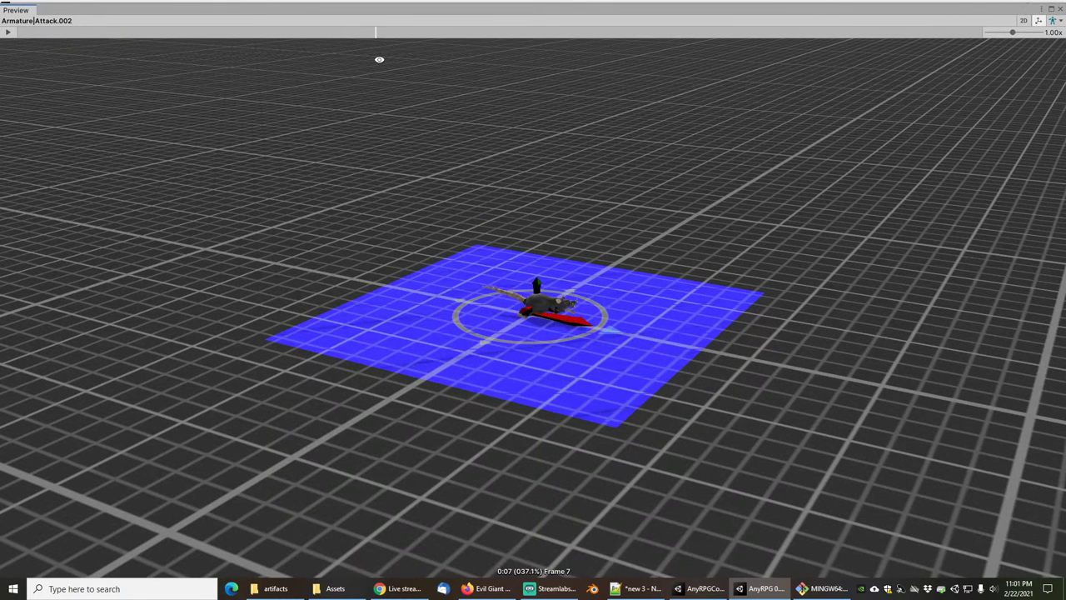
click(1061, 9)
Add an animation event at the current frame of Armature|Attack.002 with the function Hit and apply it.
click(826, 405)
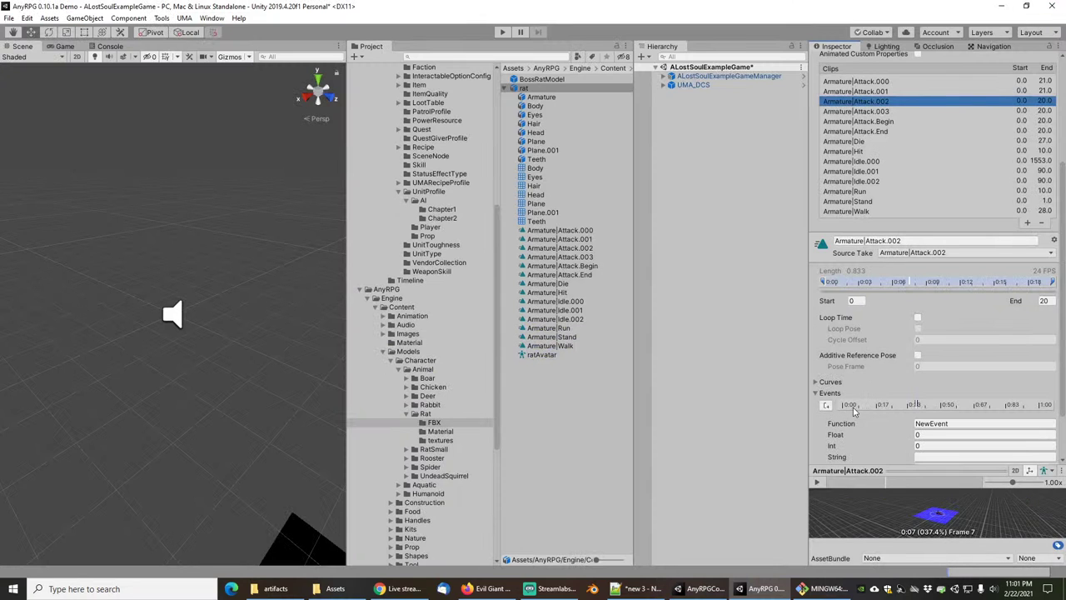
click(956, 423)
text(Hit)
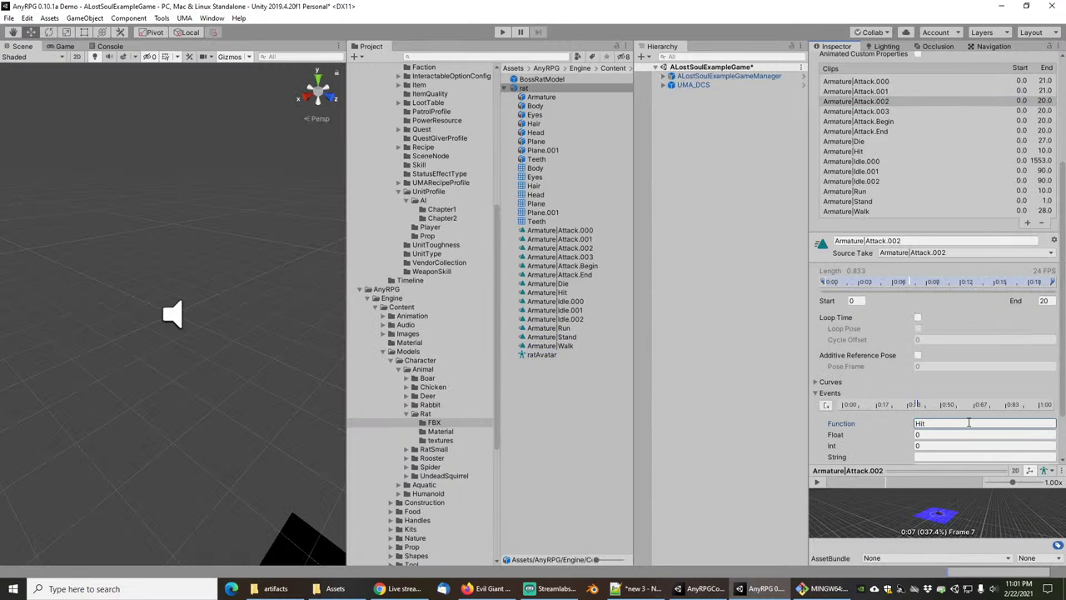
scroll(969, 422, down, 2)
click(1044, 455)
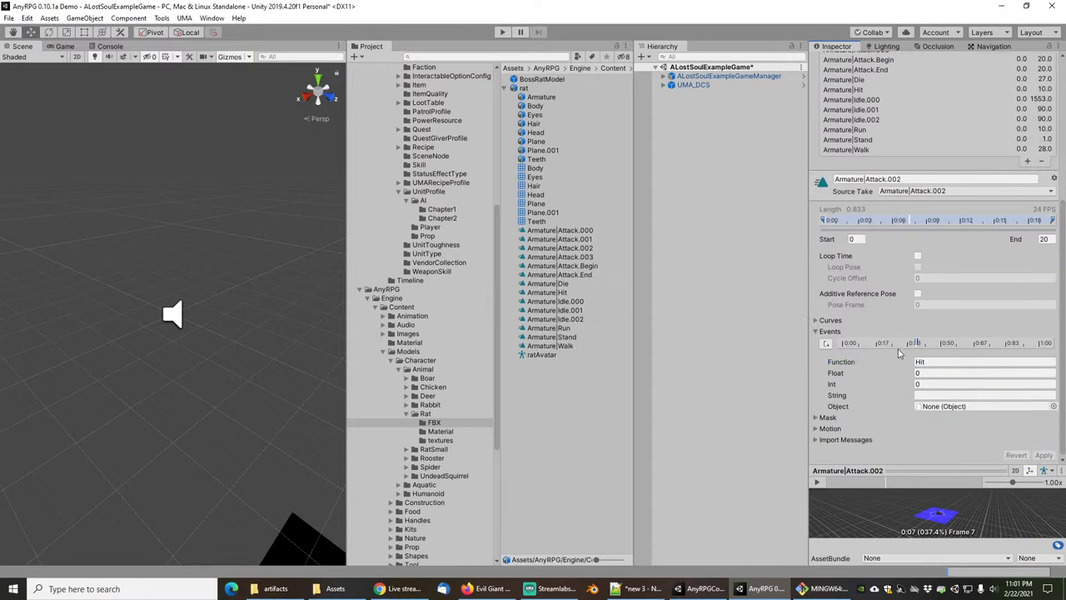
Collapse the rat model's sub-assets in the project and save the open scene.
scroll(900, 350, up, 6)
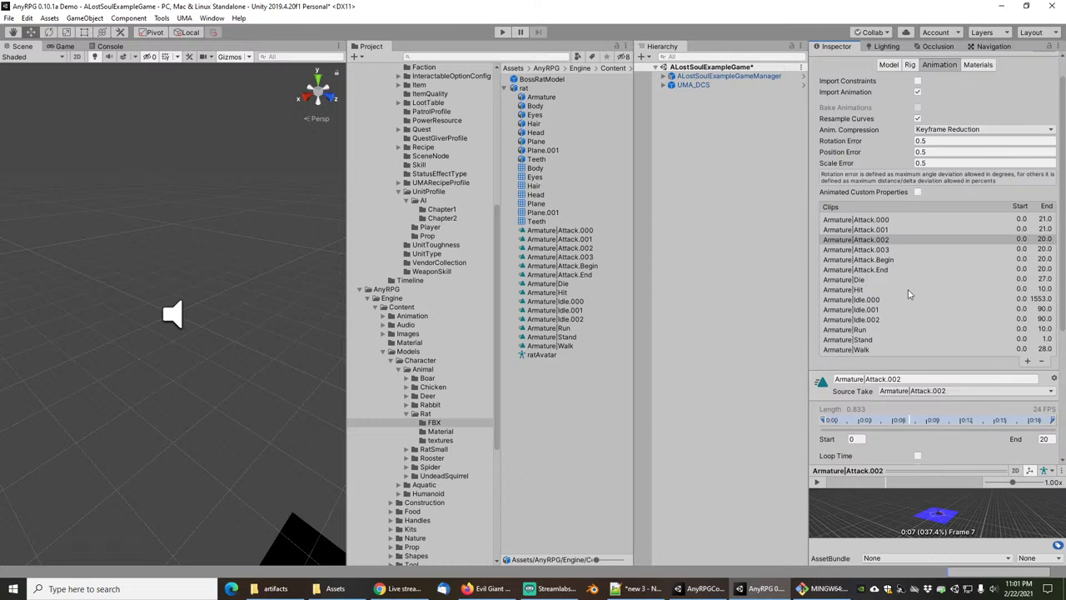
click(506, 89)
click(9, 19)
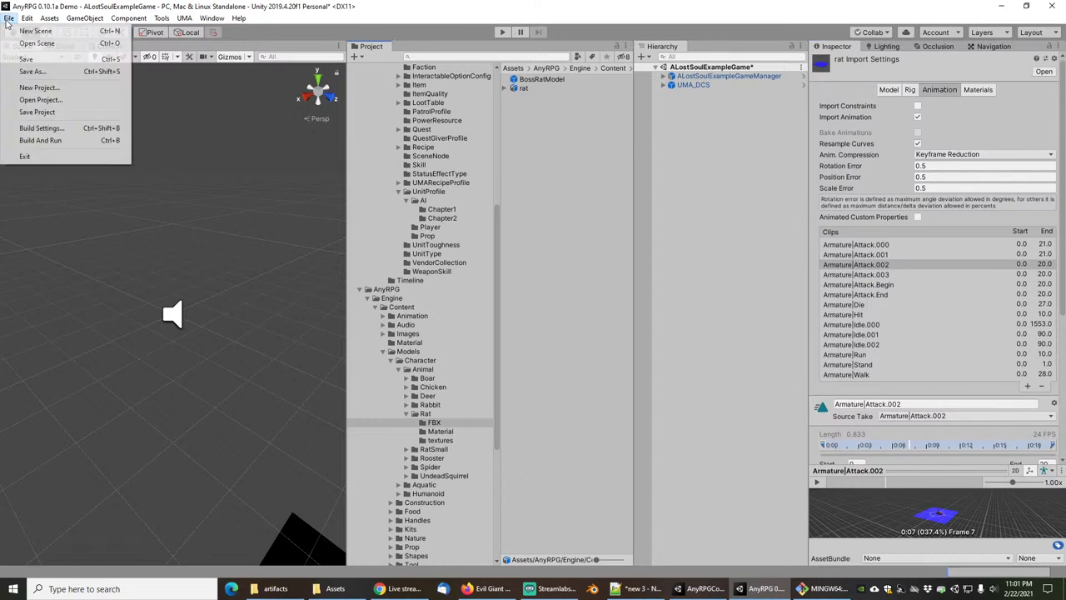
click(27, 61)
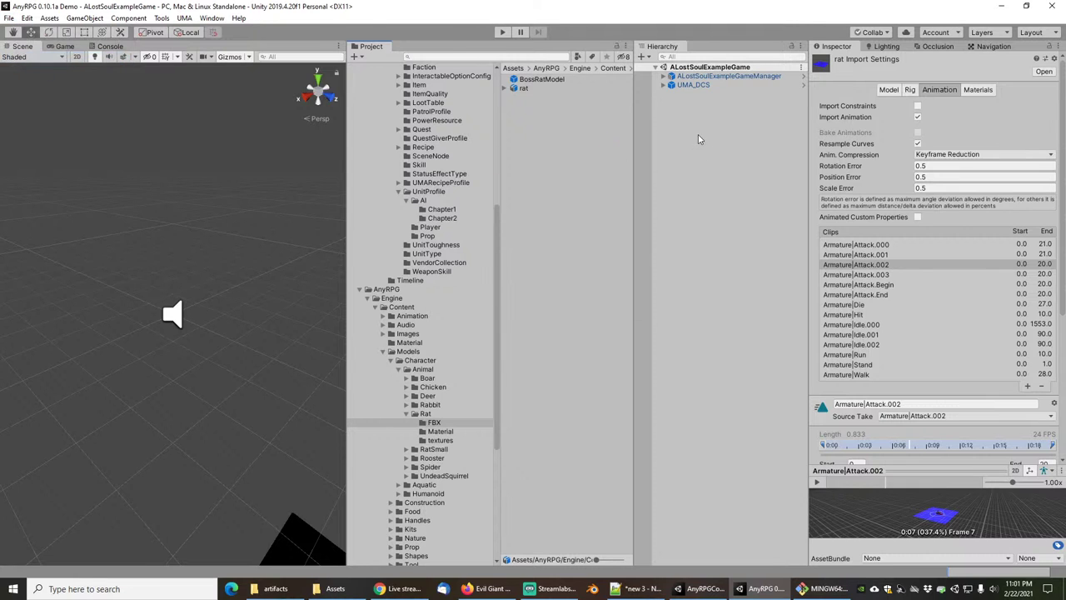
Run the example game in play mode and open new character creation from its main menu.
click(502, 33)
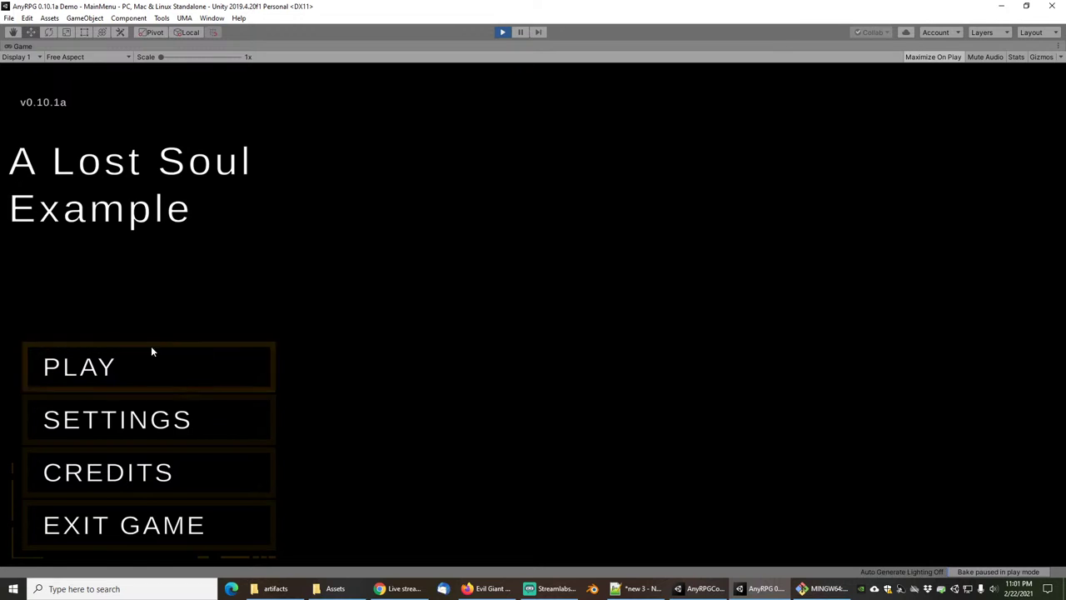
click(152, 356)
click(467, 450)
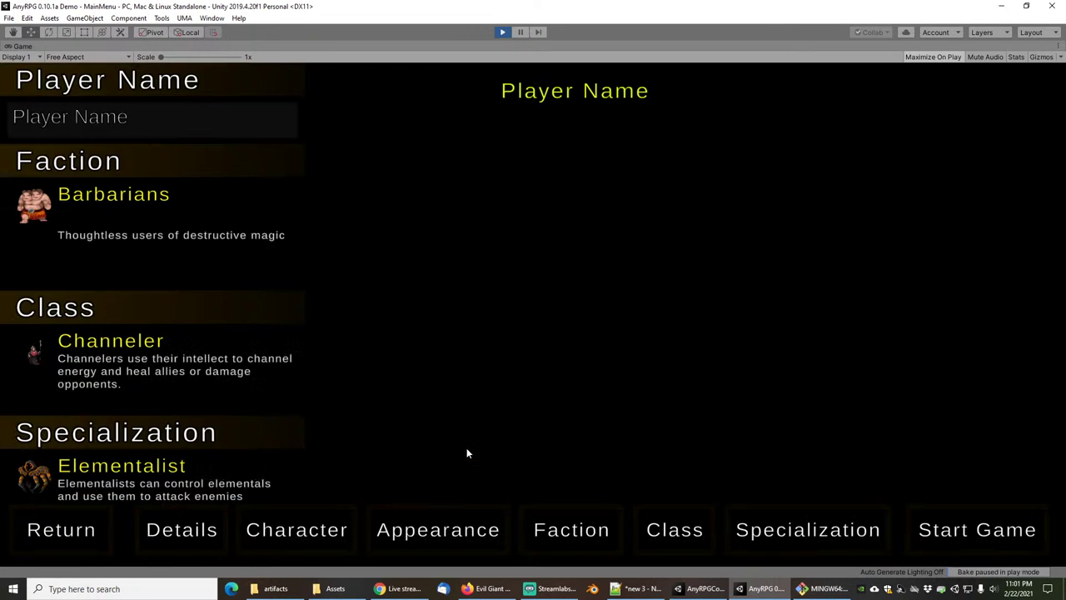
Choose the Beasts faction with Boss Rat as the player character and rotate the rat's preview to inspect it.
click(143, 221)
click(32, 215)
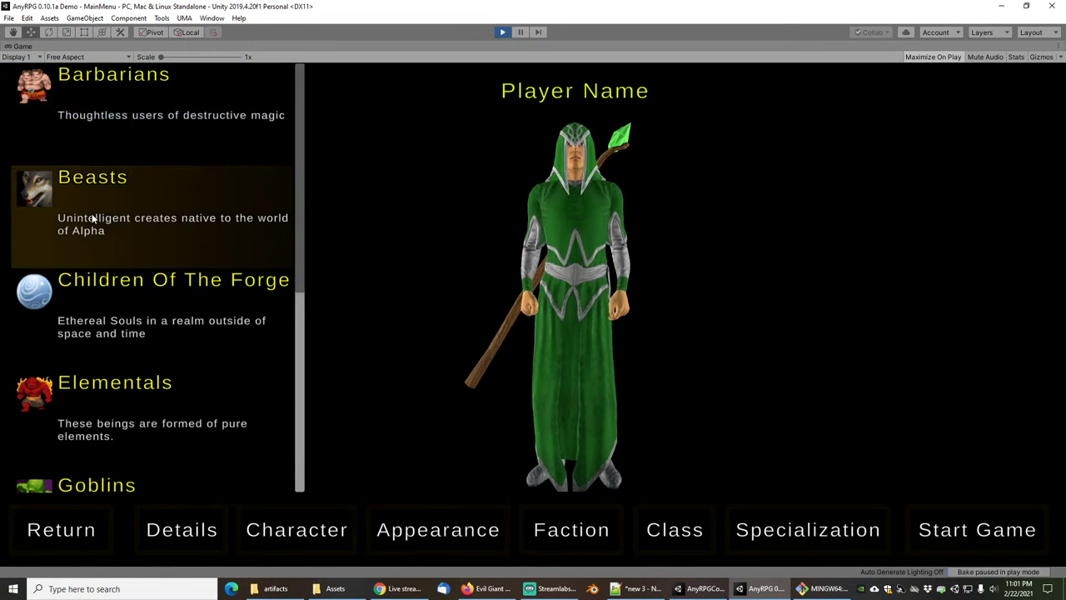
click(296, 534)
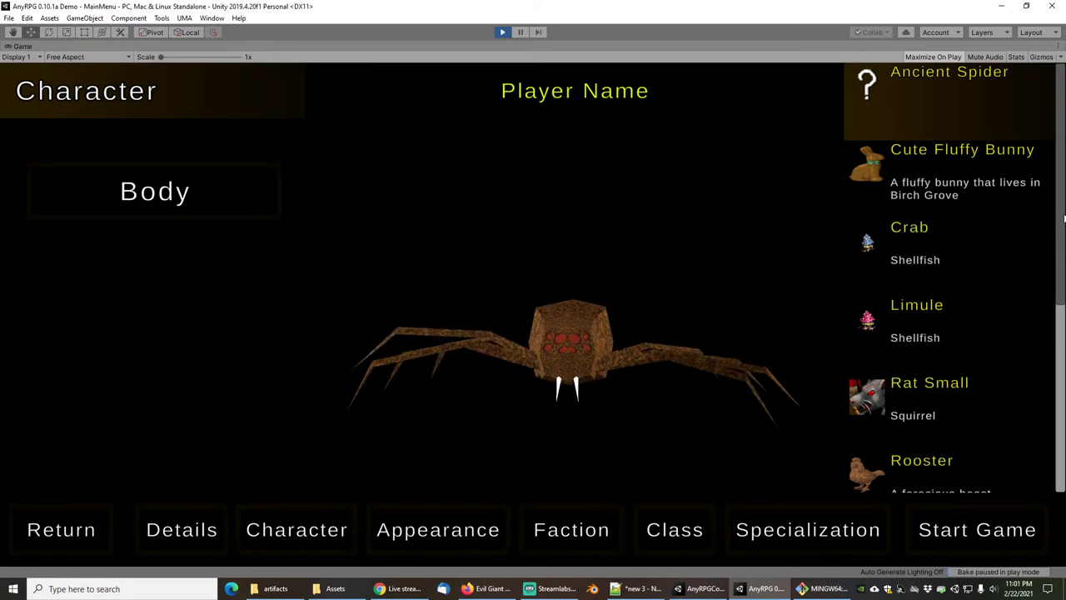
scroll(942, 267, down, 3)
click(889, 450)
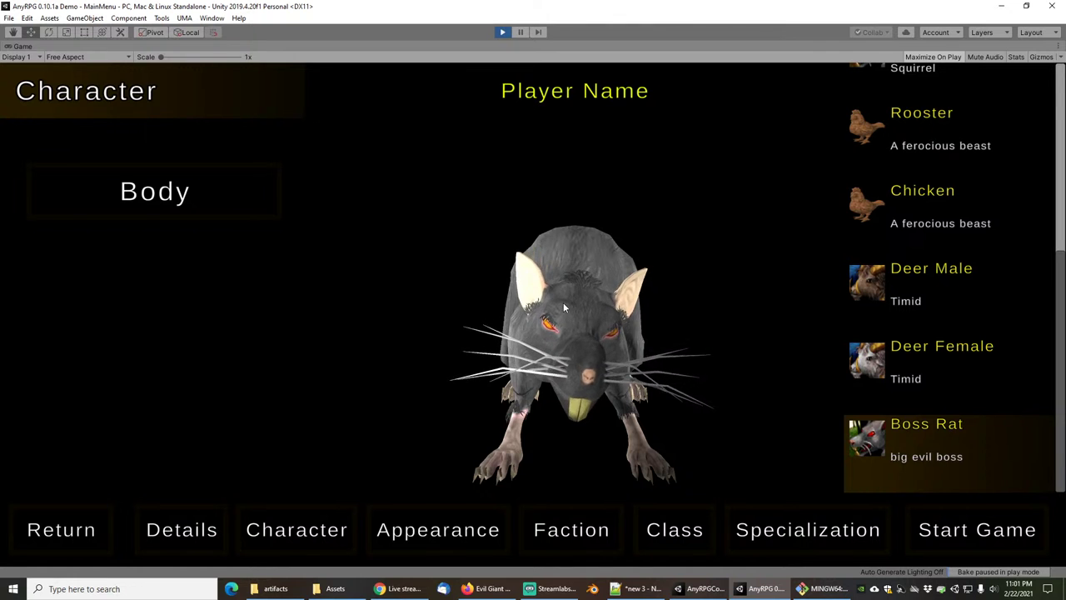
drag(556, 343, 628, 340)
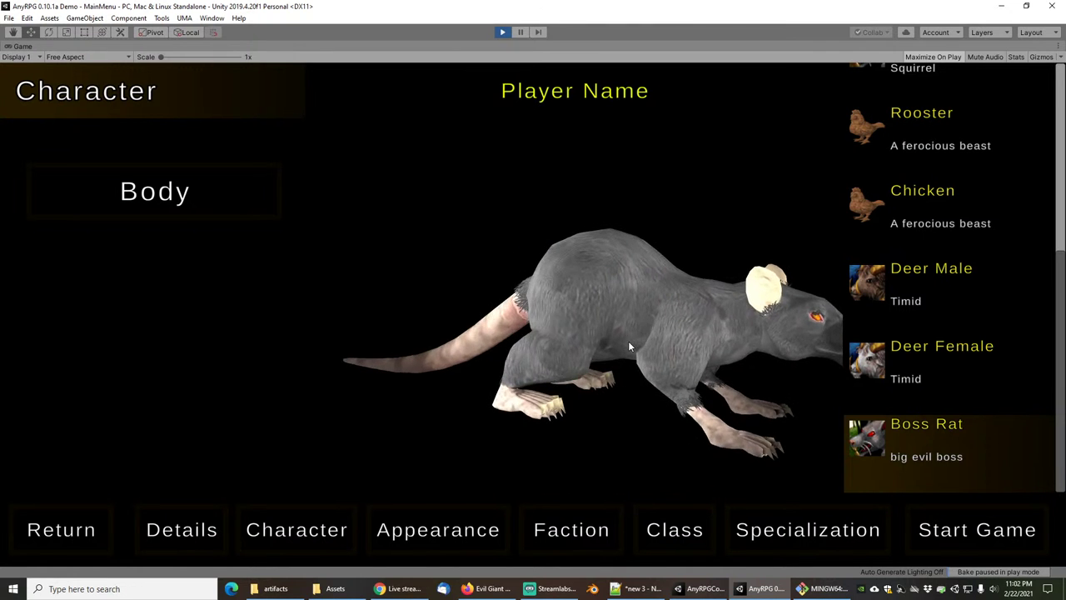
mouse_move(676, 300)
mouse_down()
mouse_move(642, 305)
mouse_move(685, 299)
mouse_up()
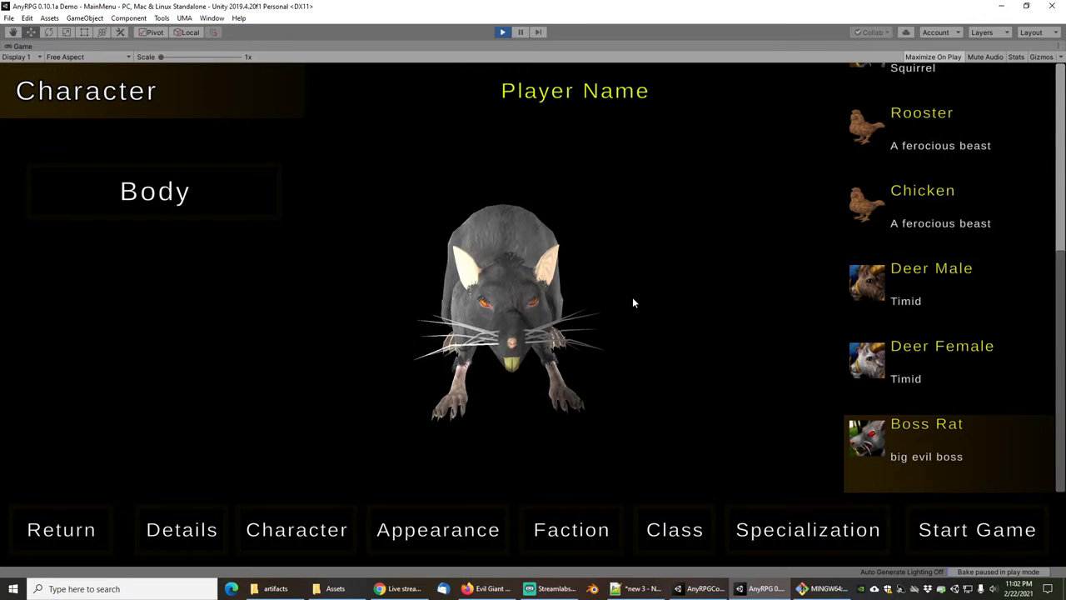
Name the player character I M TEH BOSS and start the new game with it.
click(182, 530)
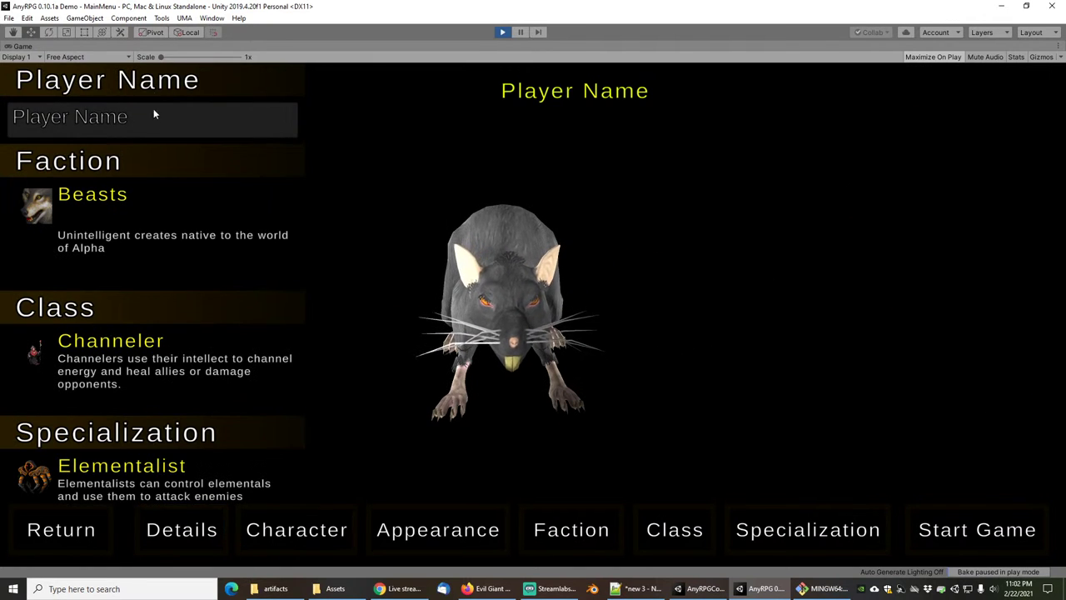
click(155, 112)
text(I M)
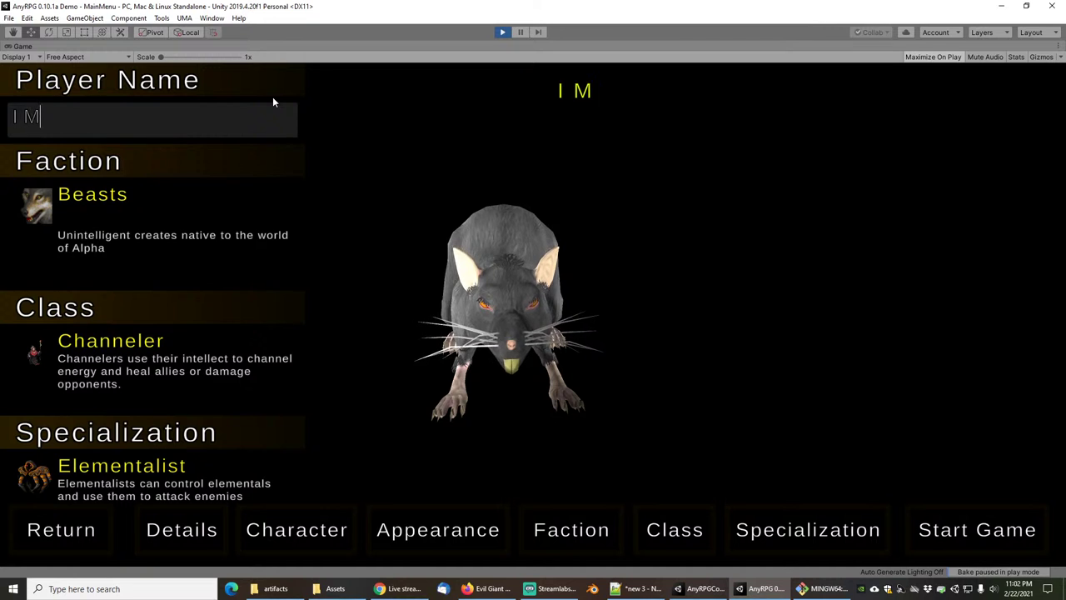
text( TEH BOSS)
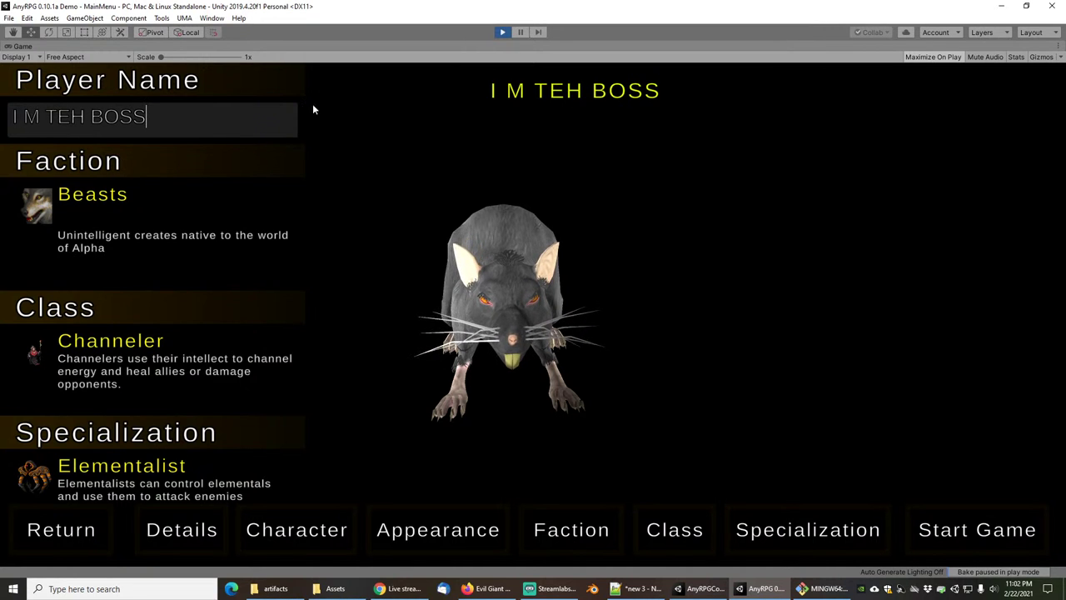
click(942, 530)
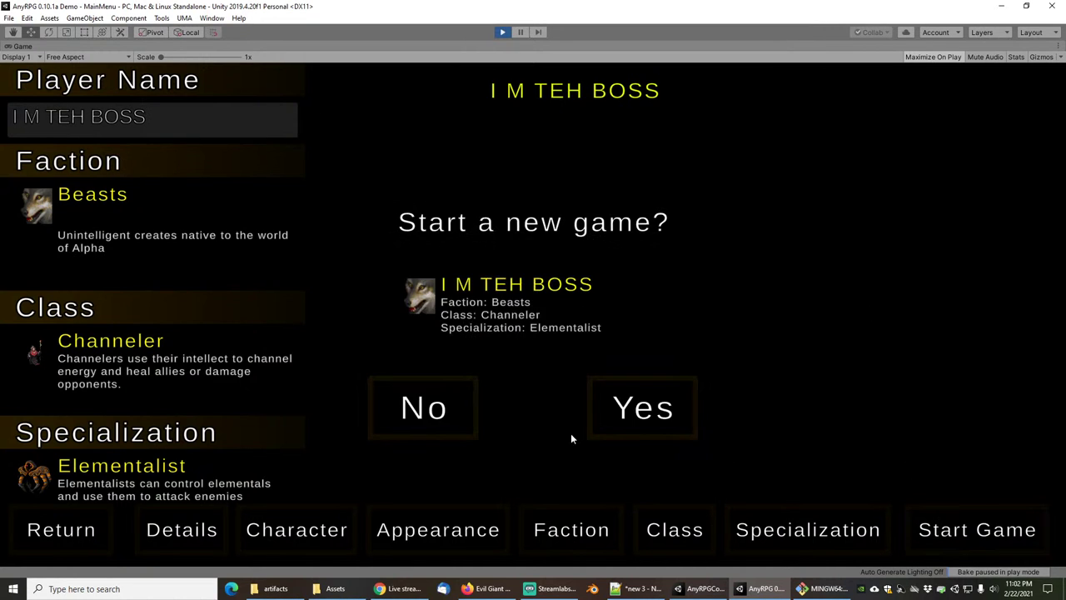
click(620, 401)
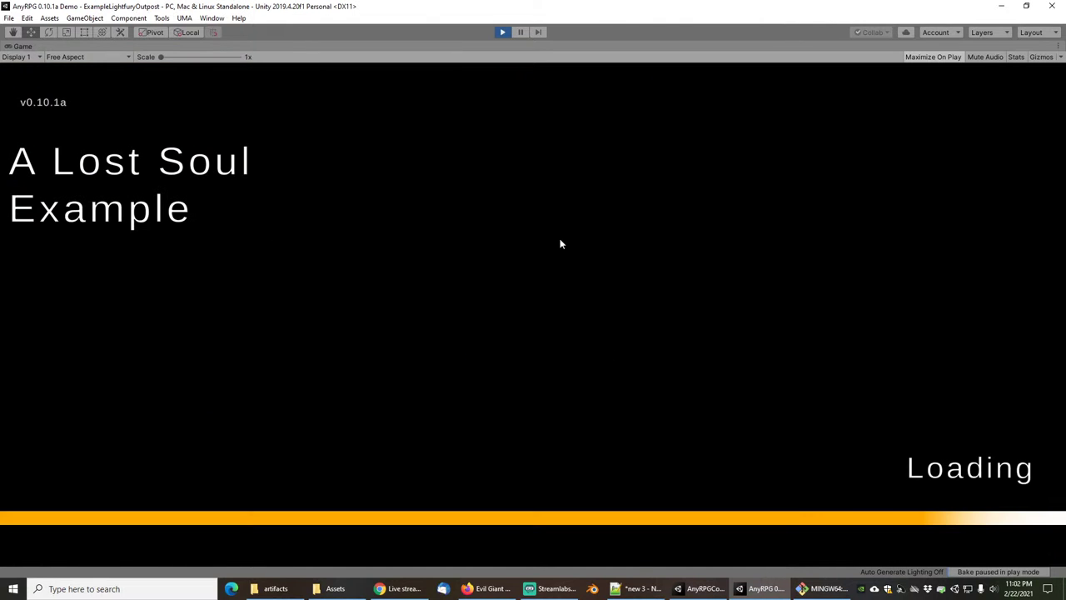
Run the rat around the outpost in several directions to check its movement animations.
scroll(568, 278, down, 4)
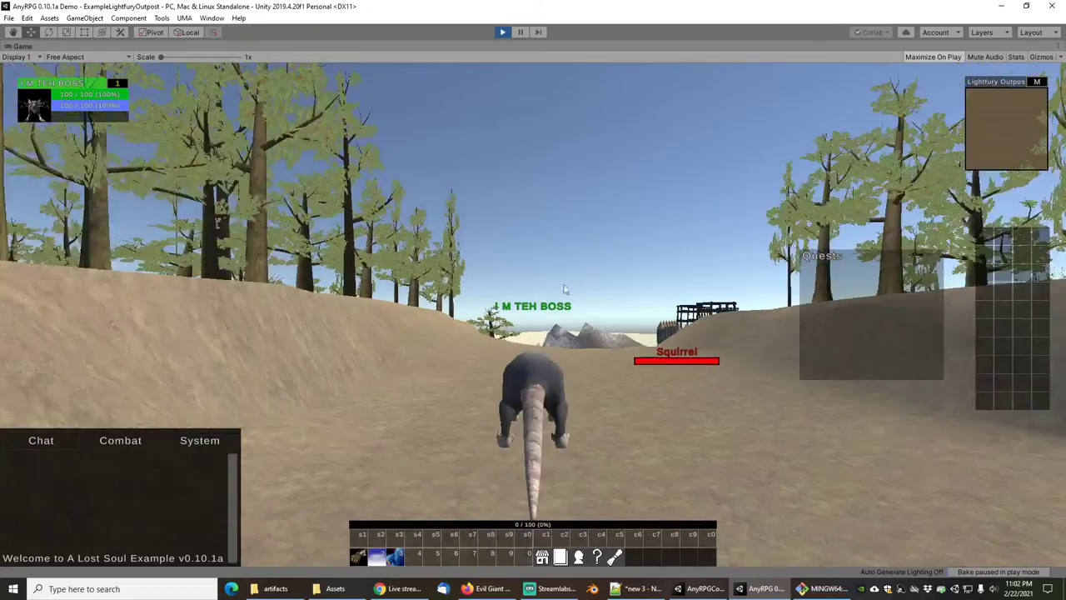
mouse_move(568, 277)
right_down()
mouse_move(580, 302)
mouse_move(570, 292)
right_up()
key(s)
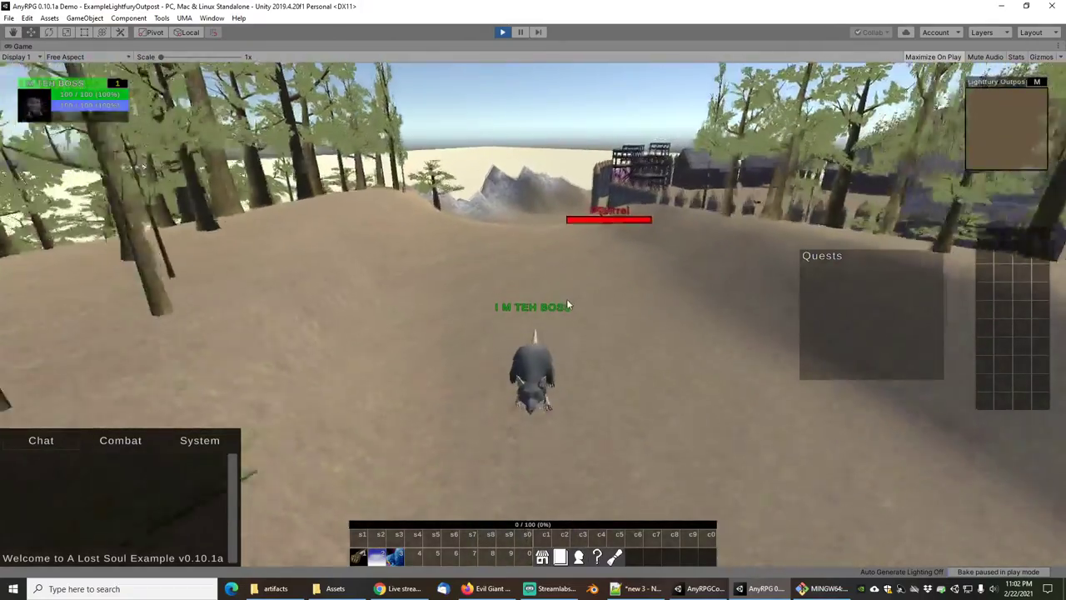
key(d)
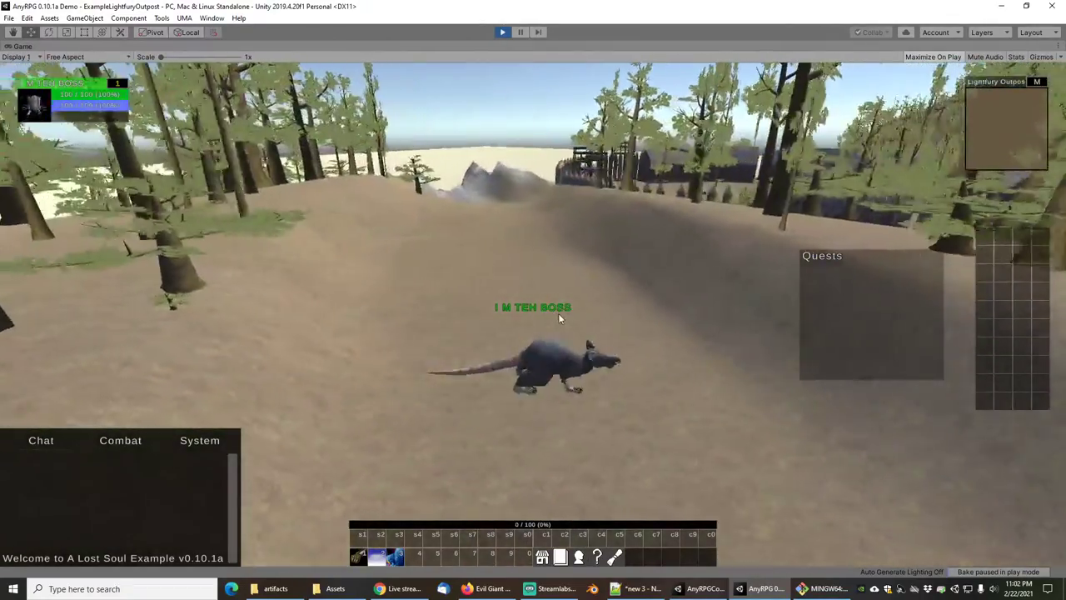
key(w)
drag(513, 304, 649, 278)
key(a)
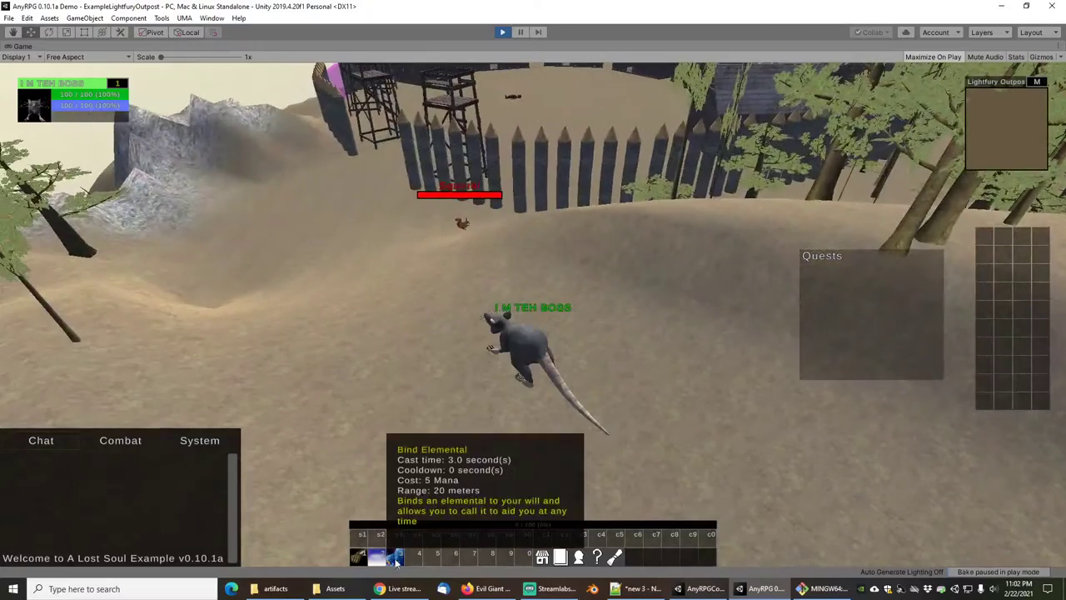
Cast the Mana Pool ability and orbit around the rat to check its casting animation.
click(378, 558)
drag(411, 326, 523, 377)
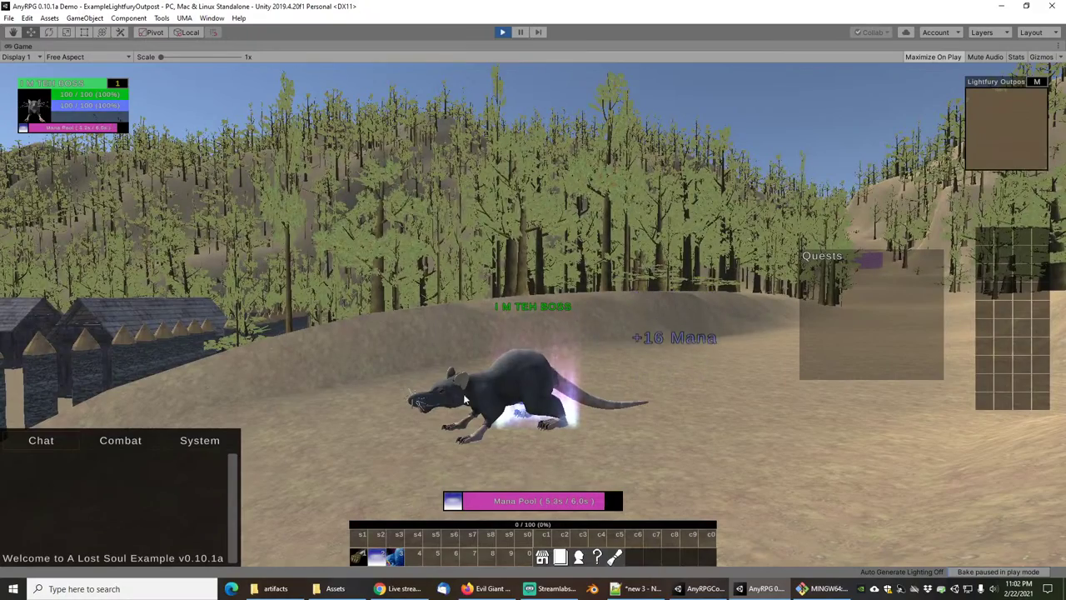
drag(475, 388, 517, 314)
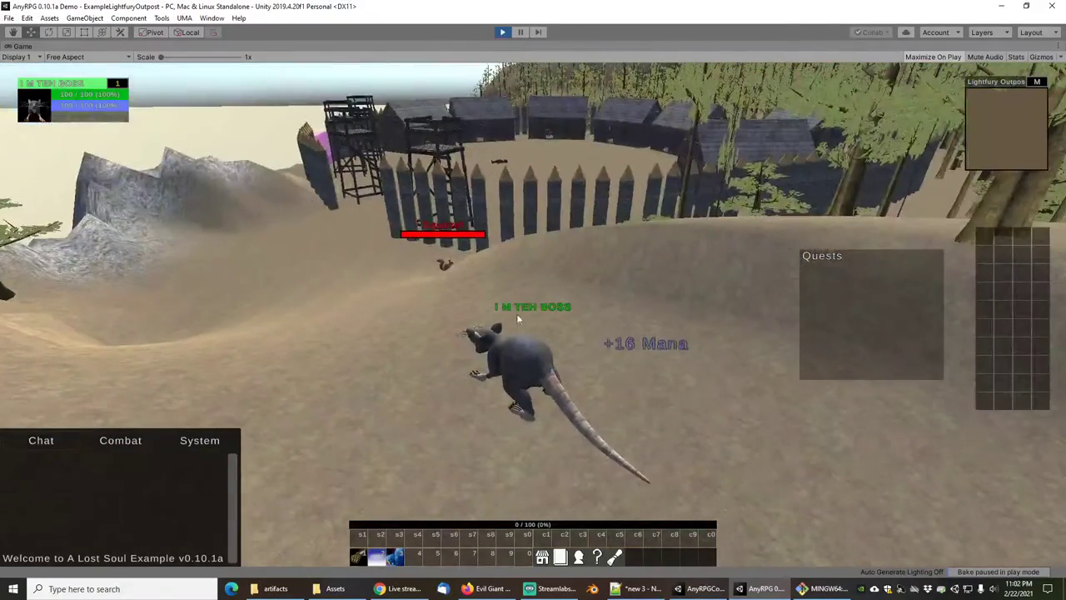
Target the nearby squirrel, move the rat up to it and observe the combat animations from several angles.
scroll(490, 309, up, 1)
key(w)
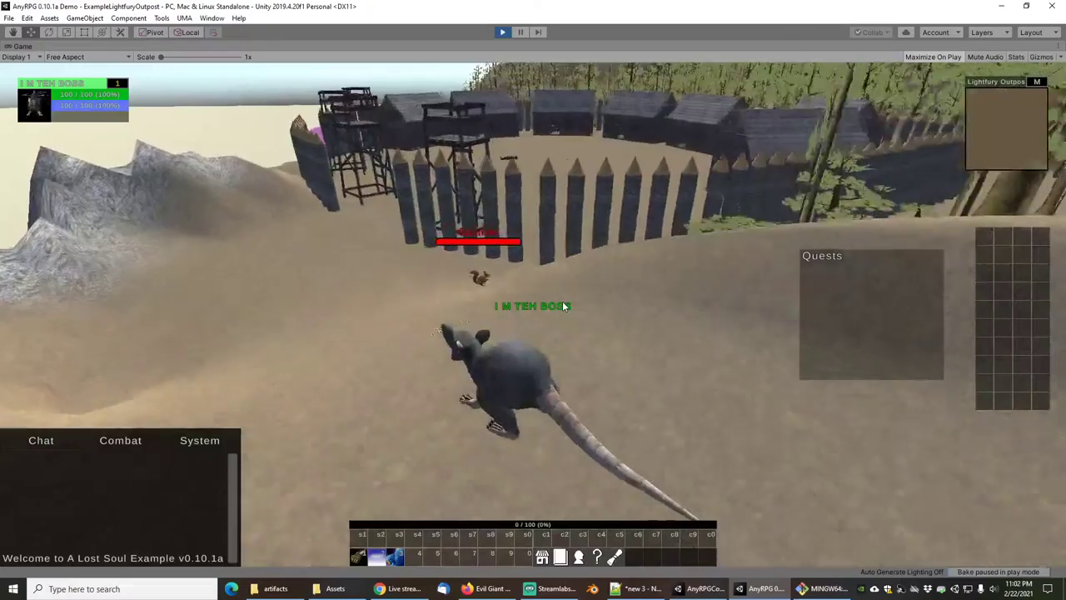
key(Tab)
drag(568, 314, 627, 325)
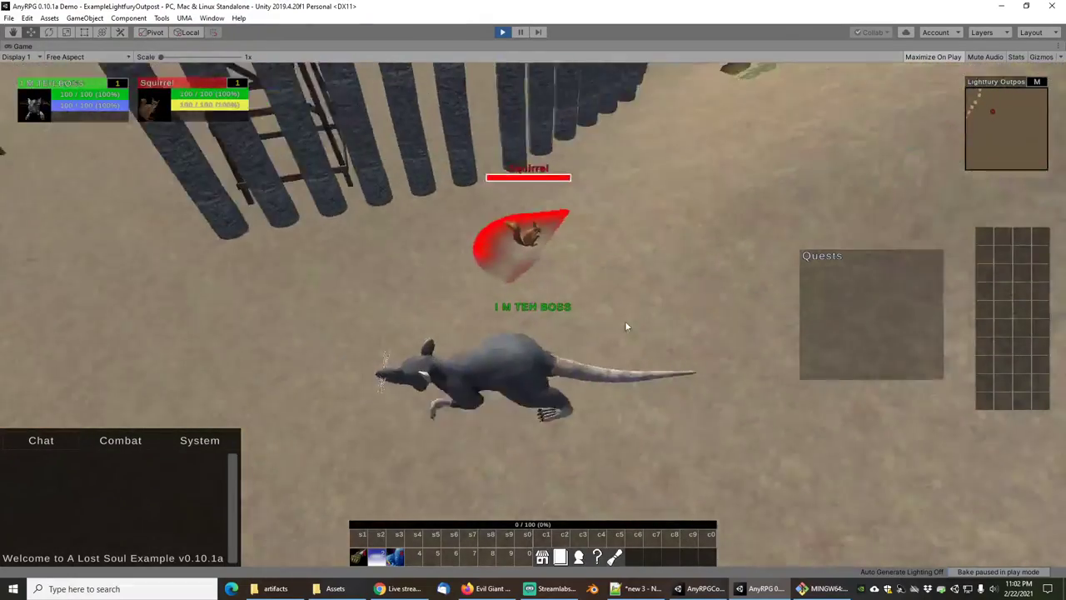
right_drag(626, 325, 659, 316)
key(w)
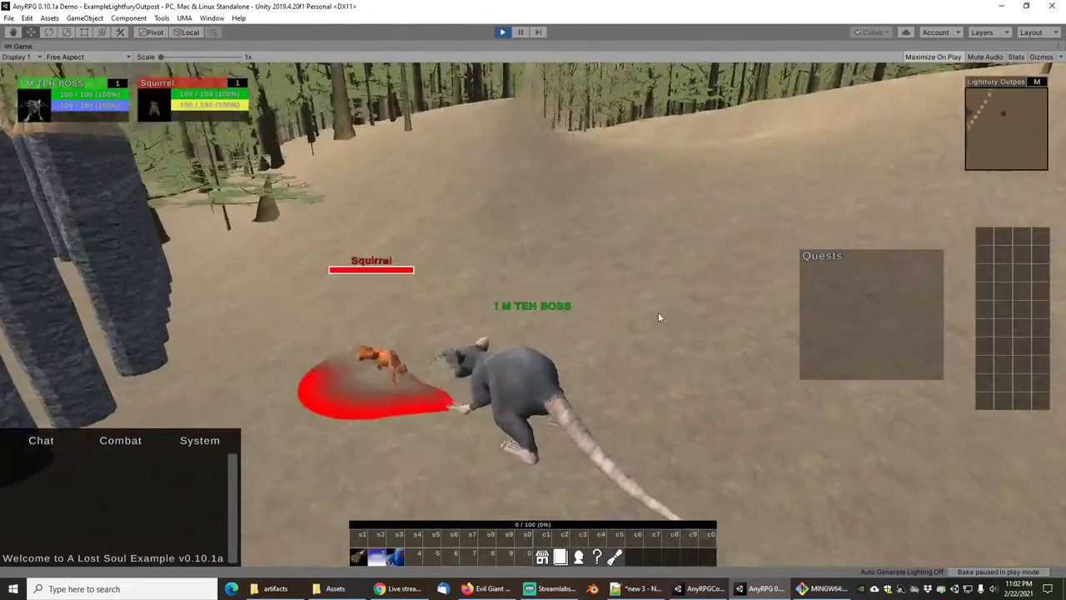
drag(592, 352, 659, 336)
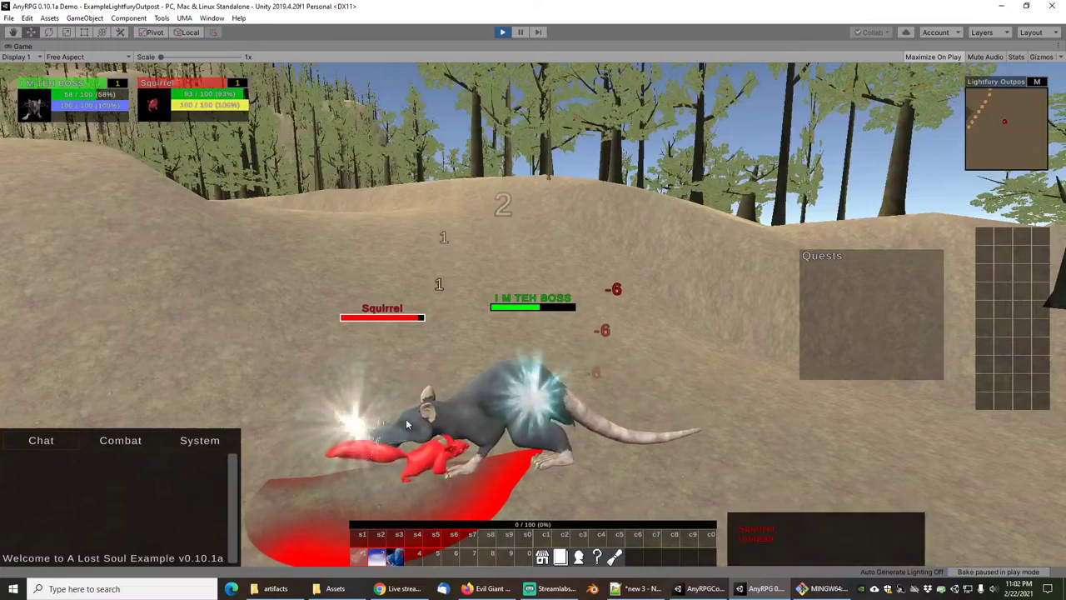
drag(307, 379, 612, 465)
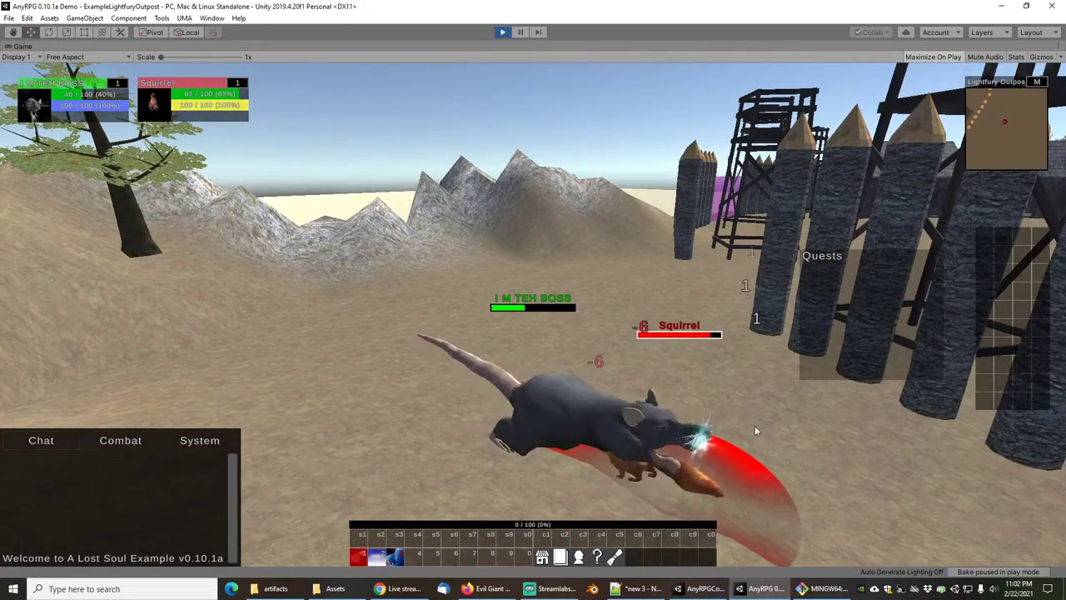
drag(546, 251, 522, 254)
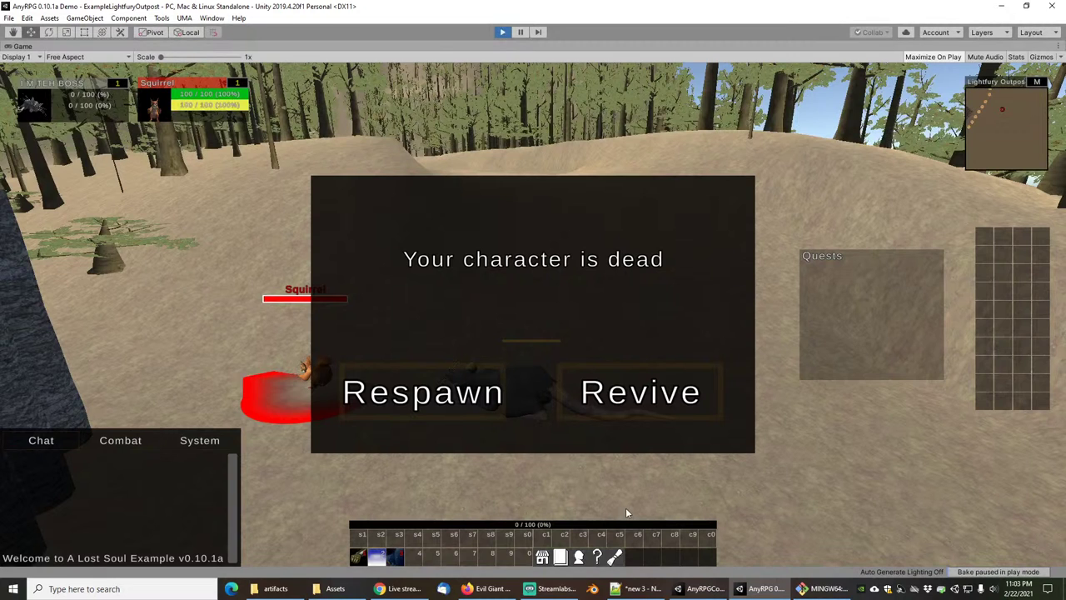
Leave play mode and bring the Unity editor window with the rat import settings back to the front.
mouse_move(700, 589)
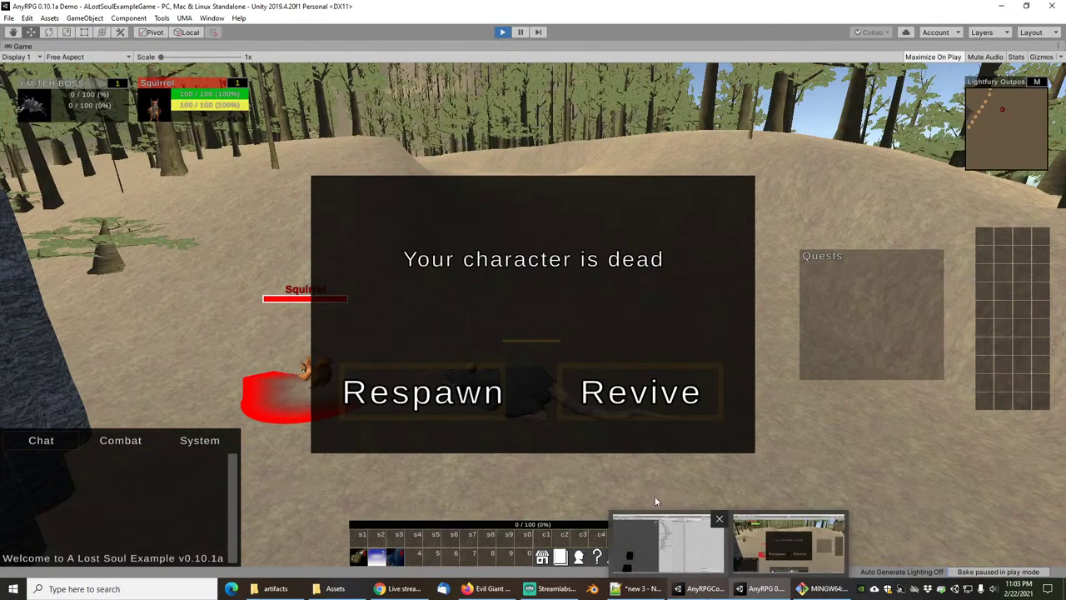
click(666, 540)
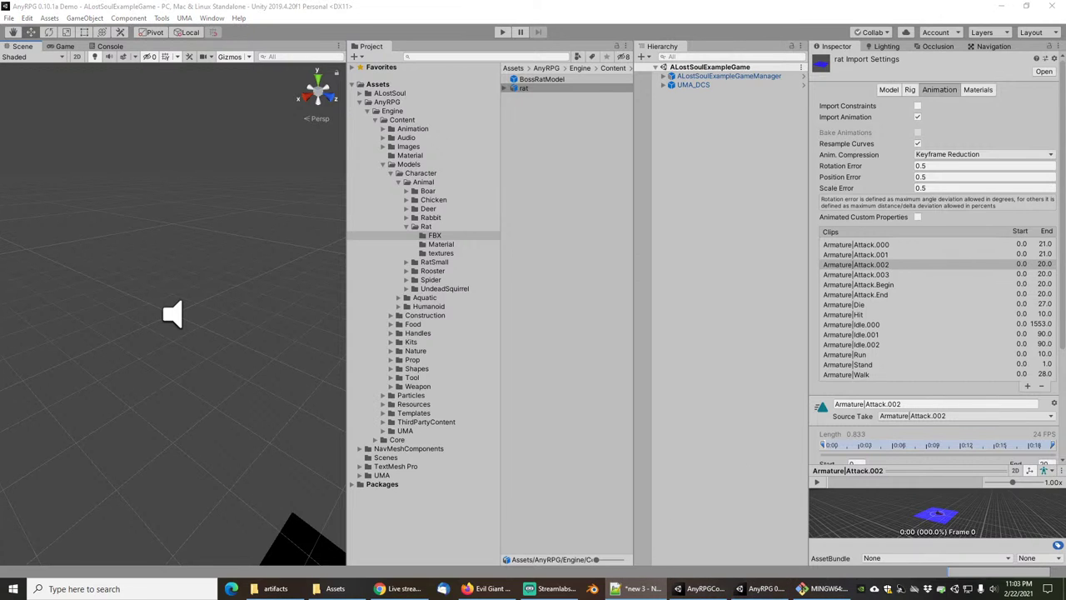
click(630, 3)
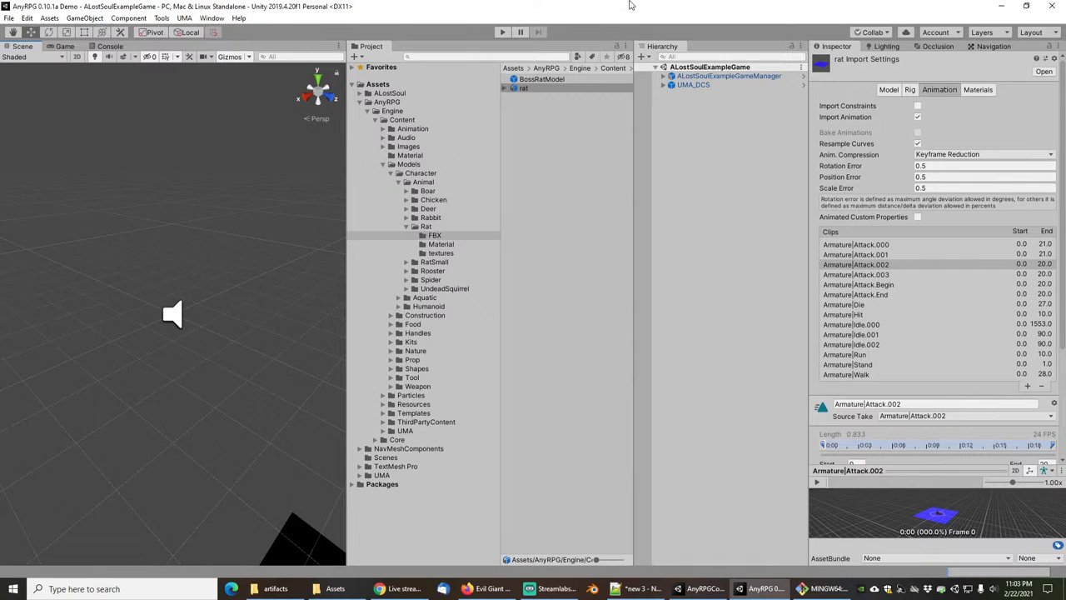
Switch to Firefox and compare the Third Person Controller Shooter, Melee Combat and Basic Locomotion template pages on the Unity Asset Store.
click(489, 589)
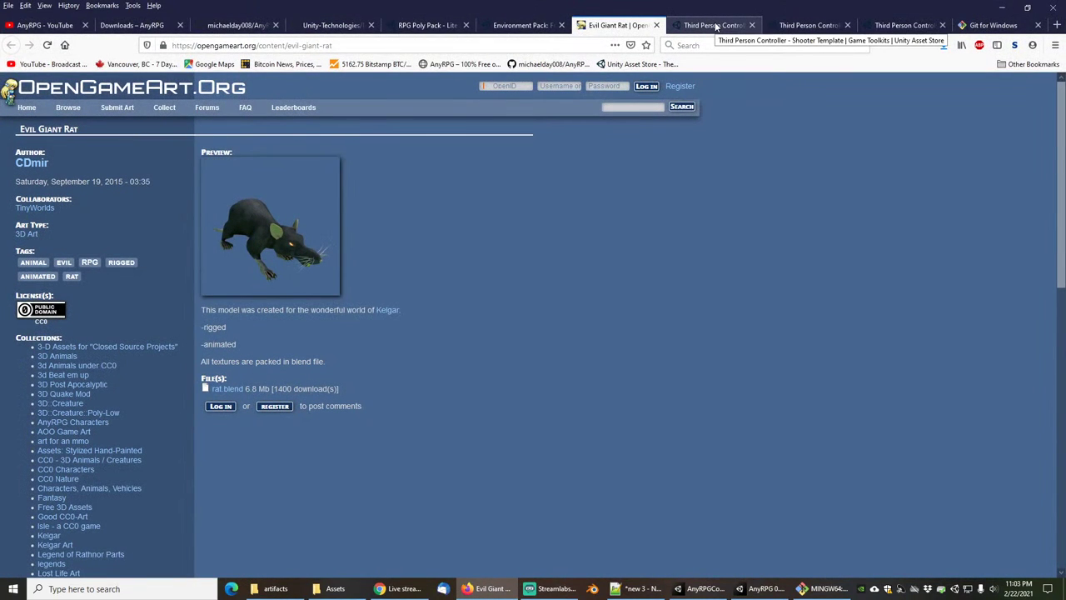
click(716, 25)
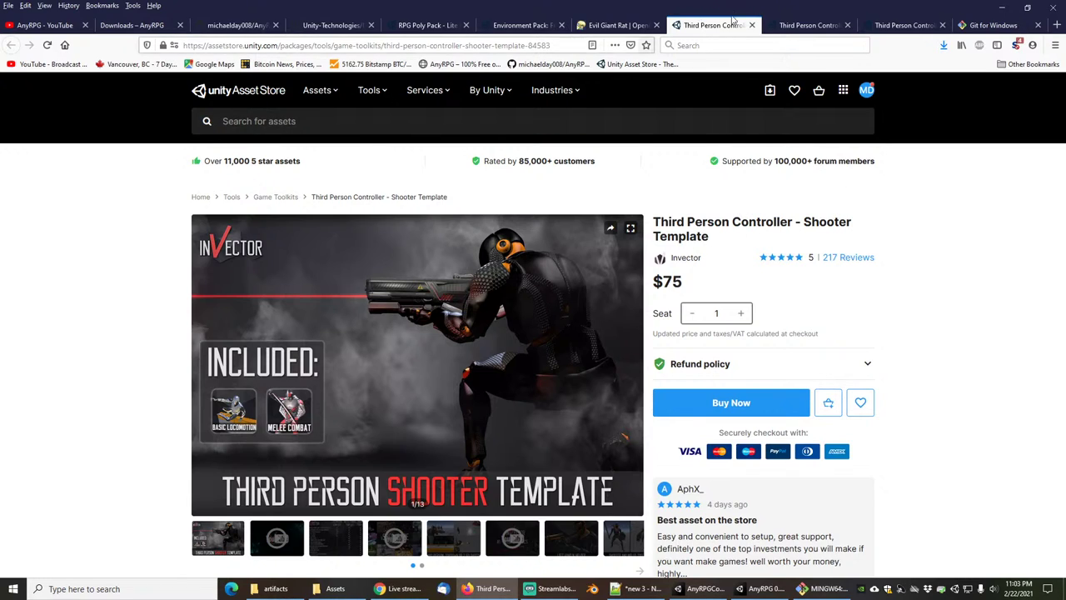
click(806, 26)
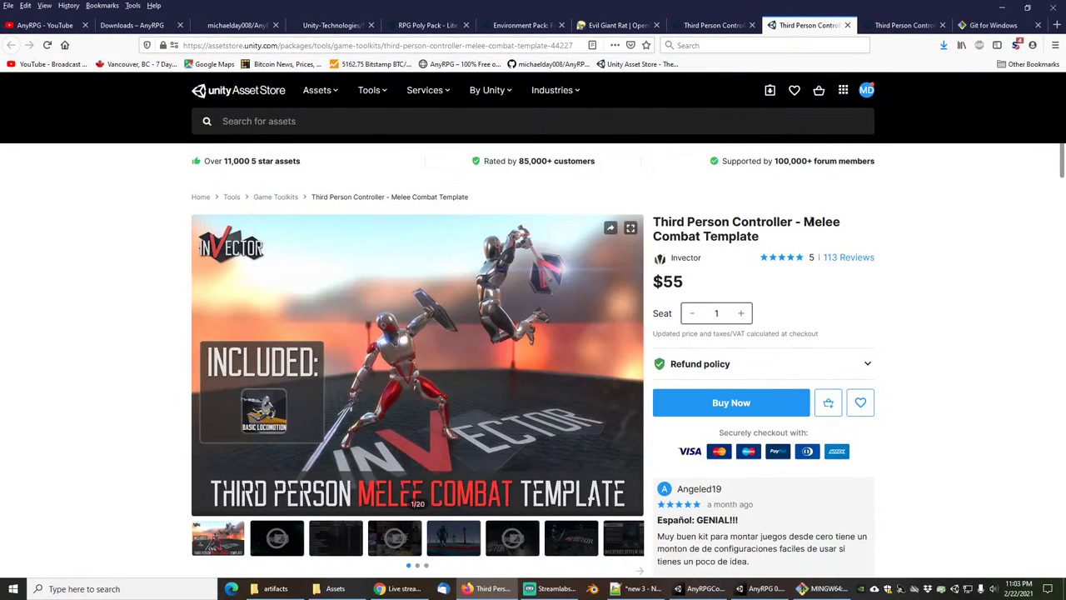
click(893, 25)
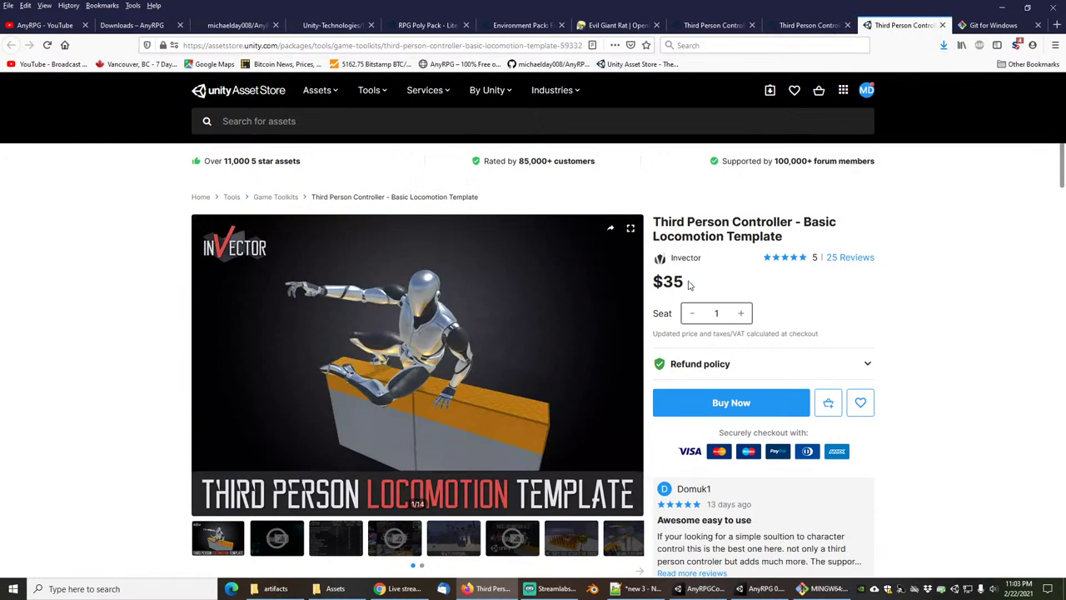
click(715, 26)
click(799, 26)
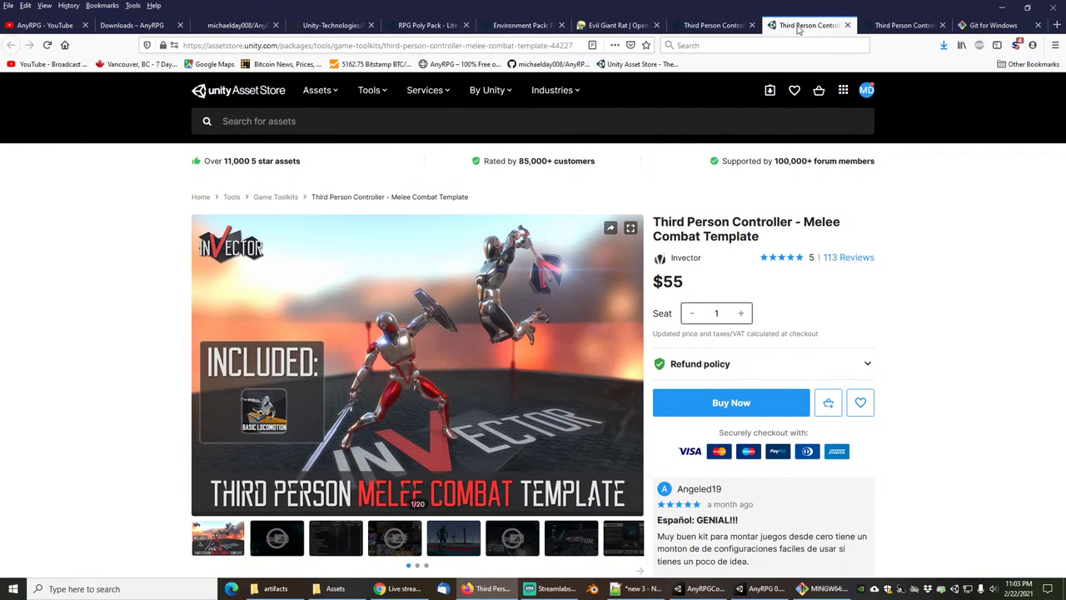
Recheck the Shooter and Melee Combat template listings, finishing on the Basic Locomotion Template page.
click(715, 26)
click(800, 26)
click(715, 26)
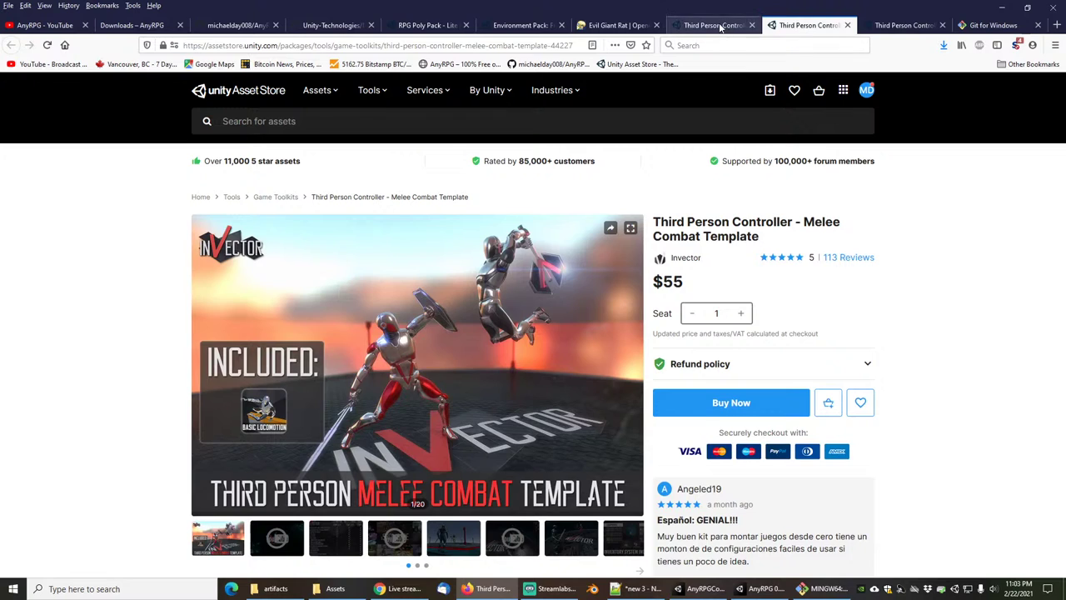
click(800, 26)
click(904, 26)
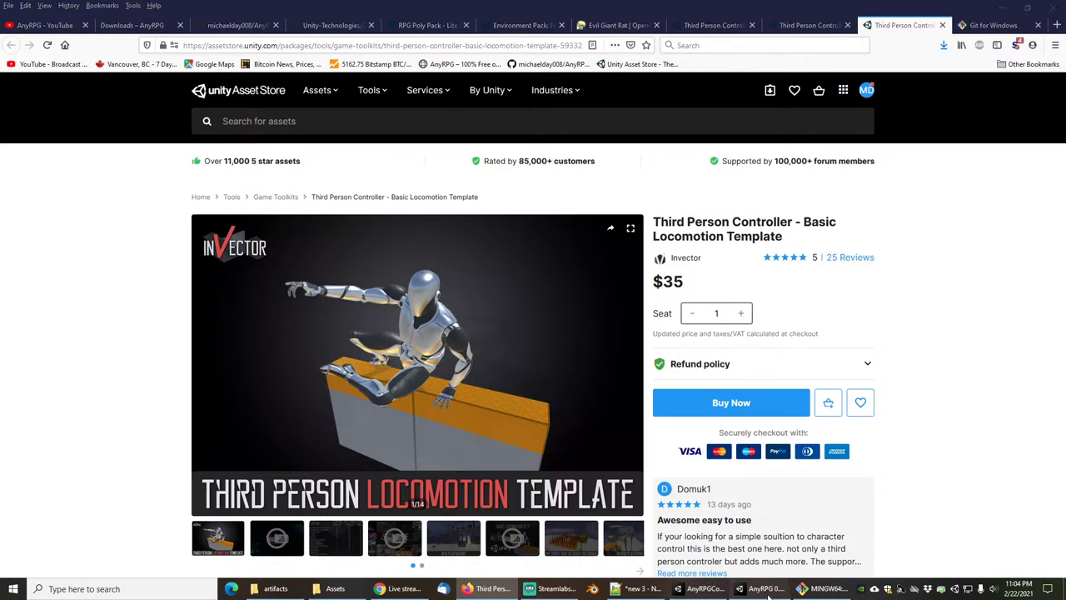
Switch to Unity and start importing Third Person Controller - Shooter Template v2.5.0.unitypackage from the Invector folder, accepting the settings warning and skipping package dependencies.
click(762, 589)
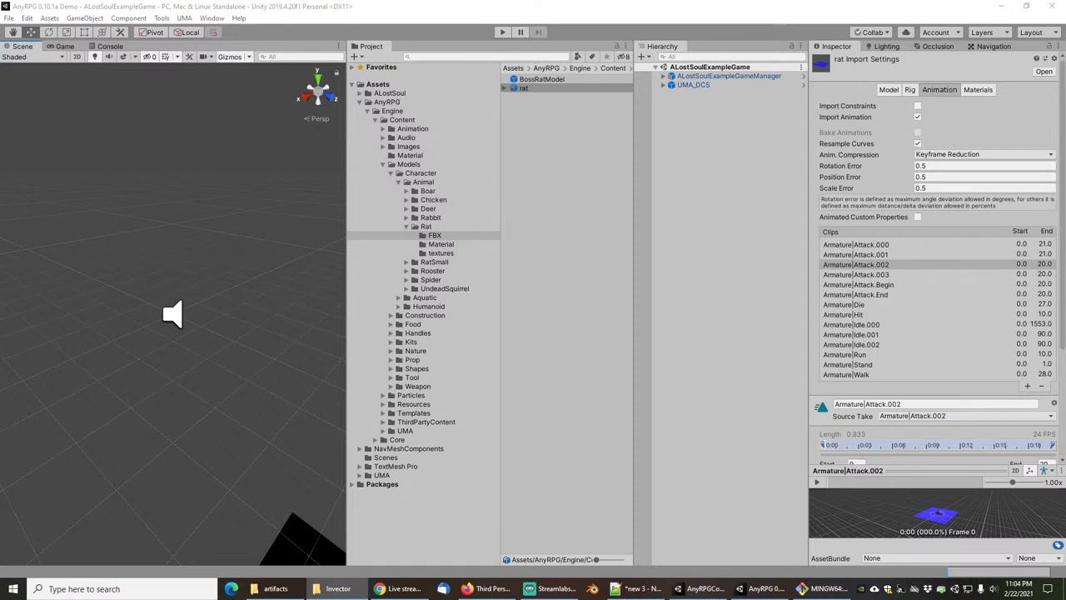
click(333, 589)
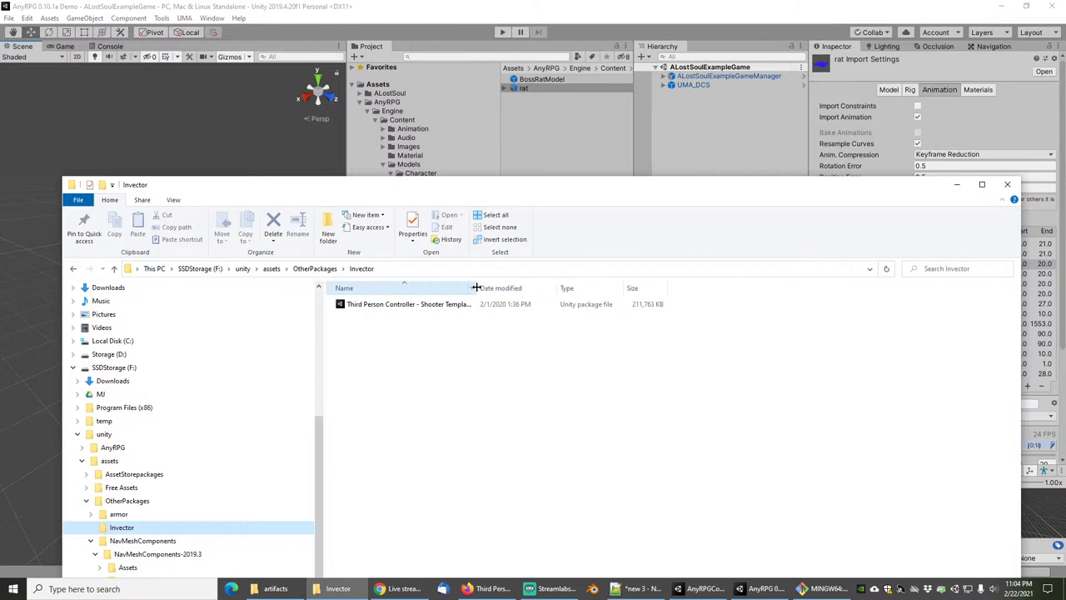
drag(545, 288, 575, 289)
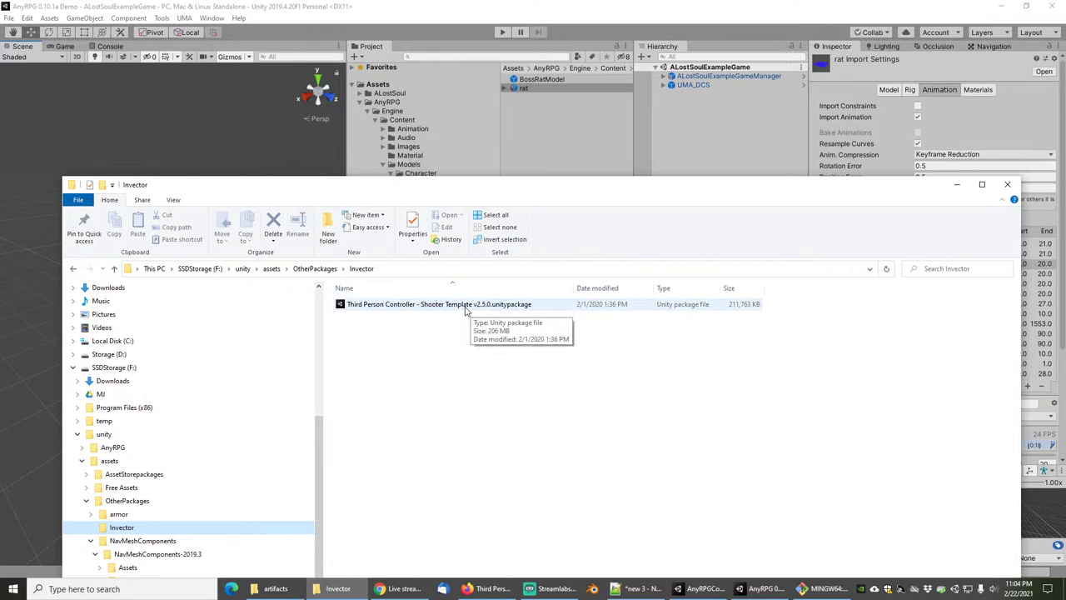
drag(450, 307, 554, 142)
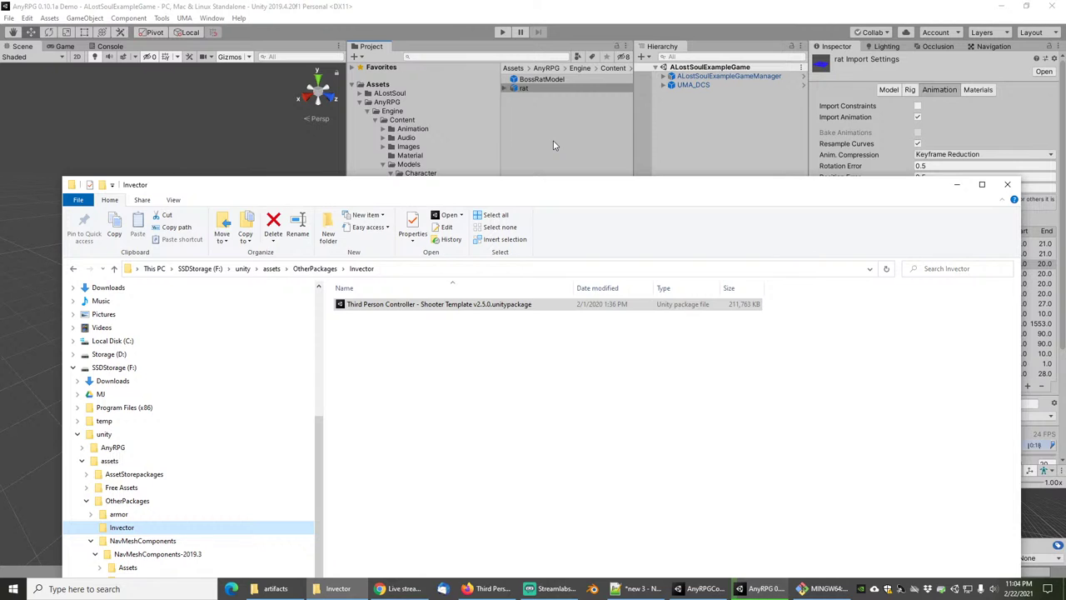
drag(557, 143, 621, 14)
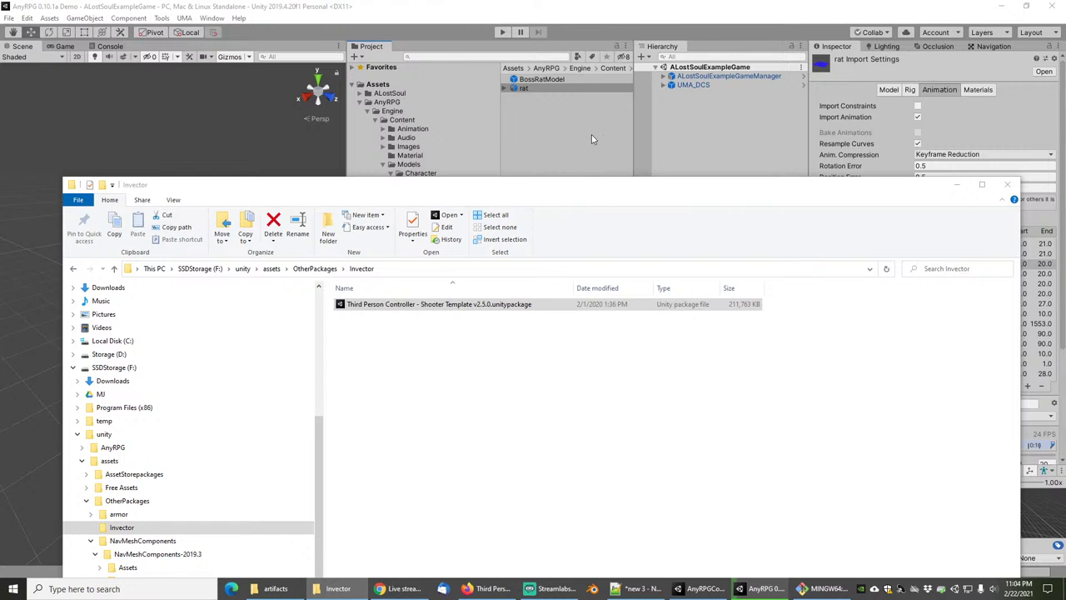
mouse_move(758, 592)
click(675, 4)
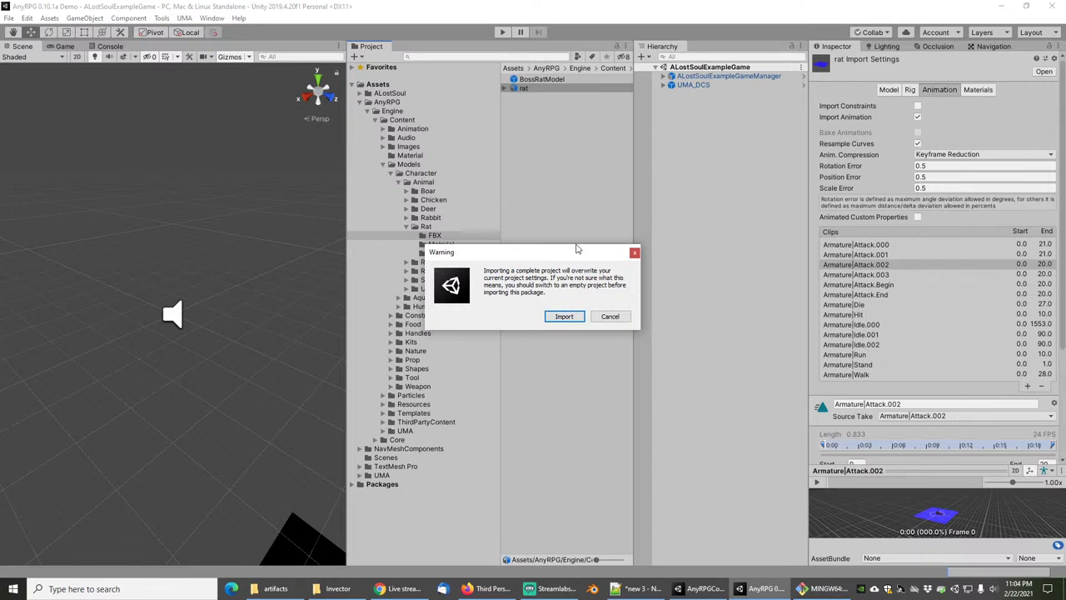
click(571, 322)
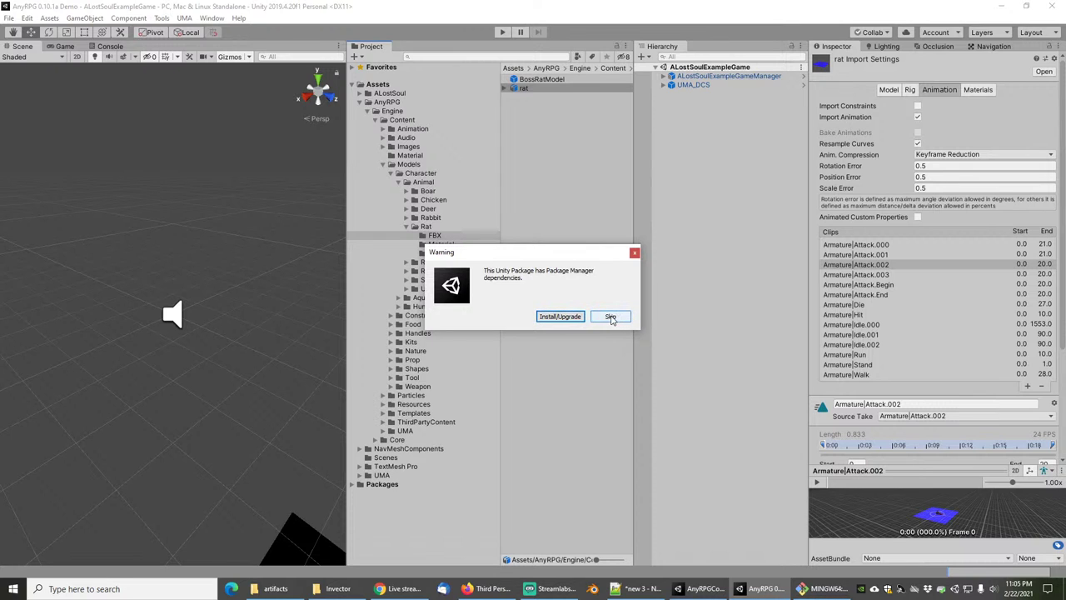
click(609, 316)
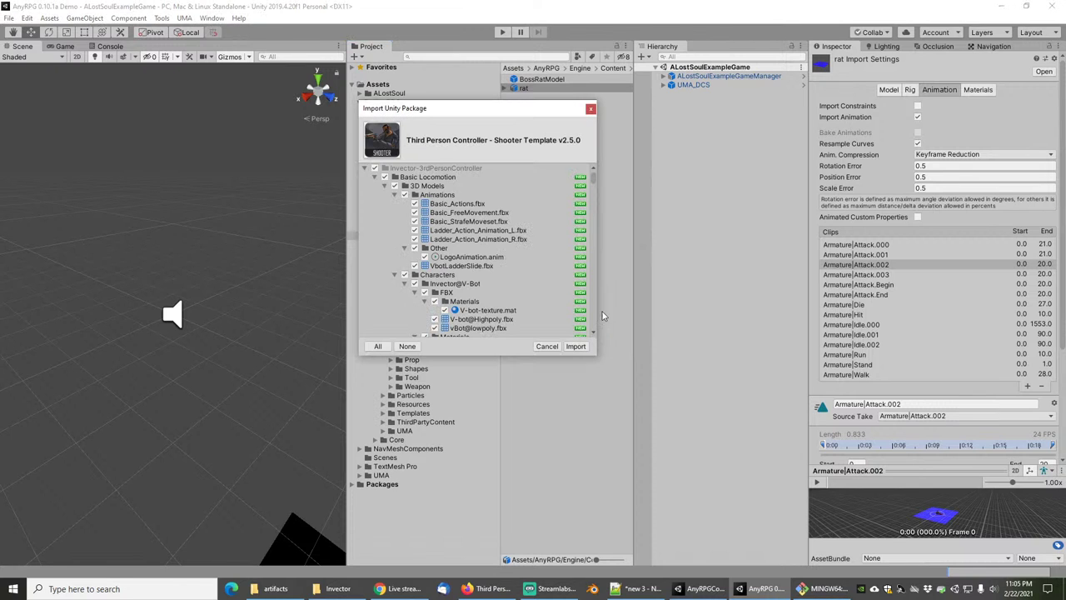
Import only the Basic Locomotion folder from the package, excluding ItemManager, Melee Combat, Shooter and ProjectSettings.
click(386, 186)
click(375, 178)
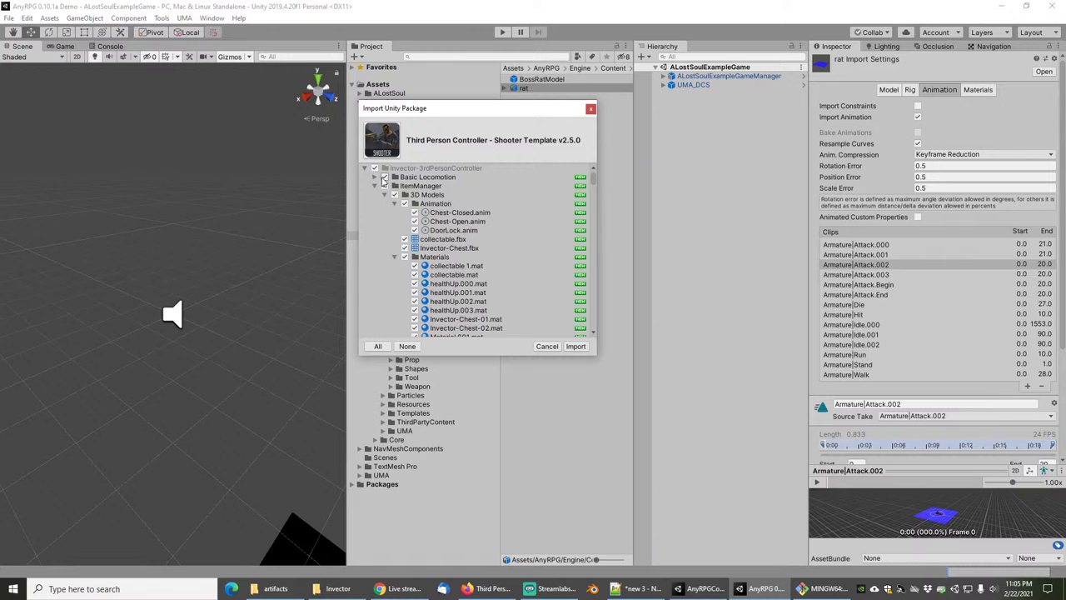
click(384, 187)
click(374, 185)
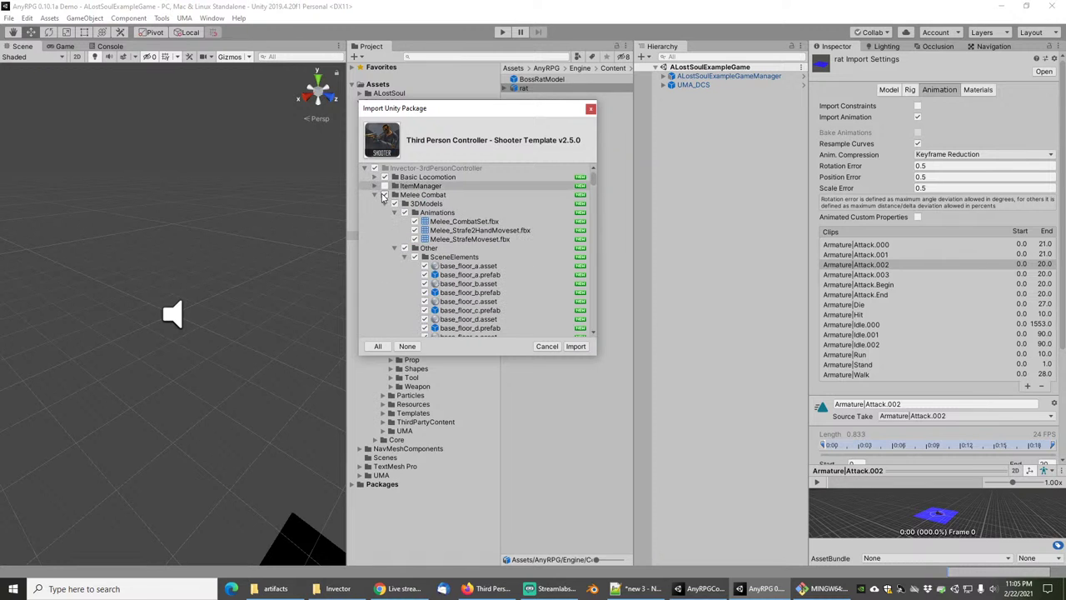
click(384, 203)
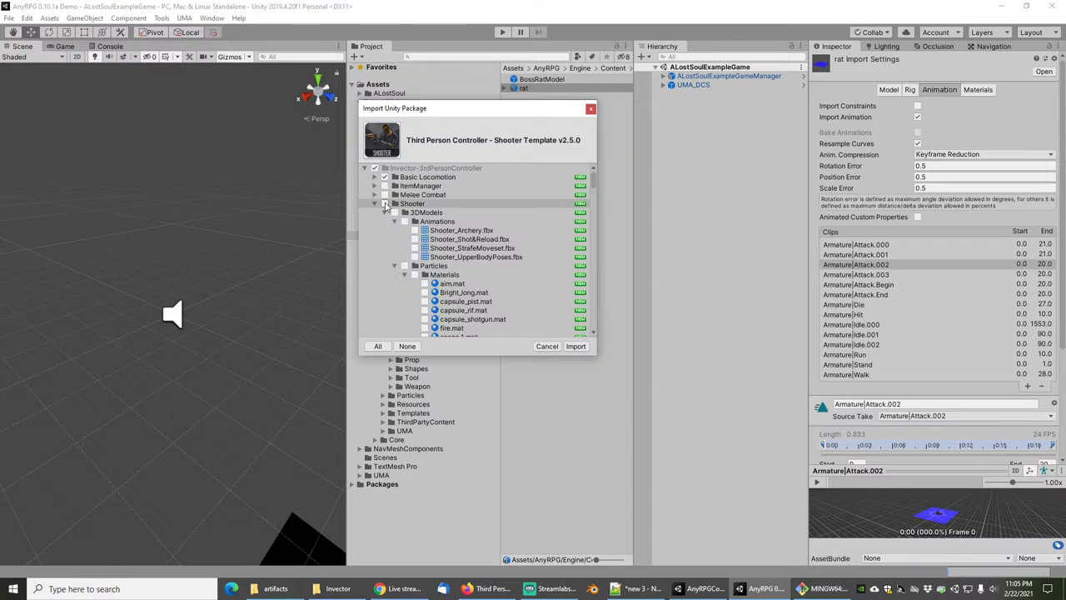
click(384, 204)
click(374, 205)
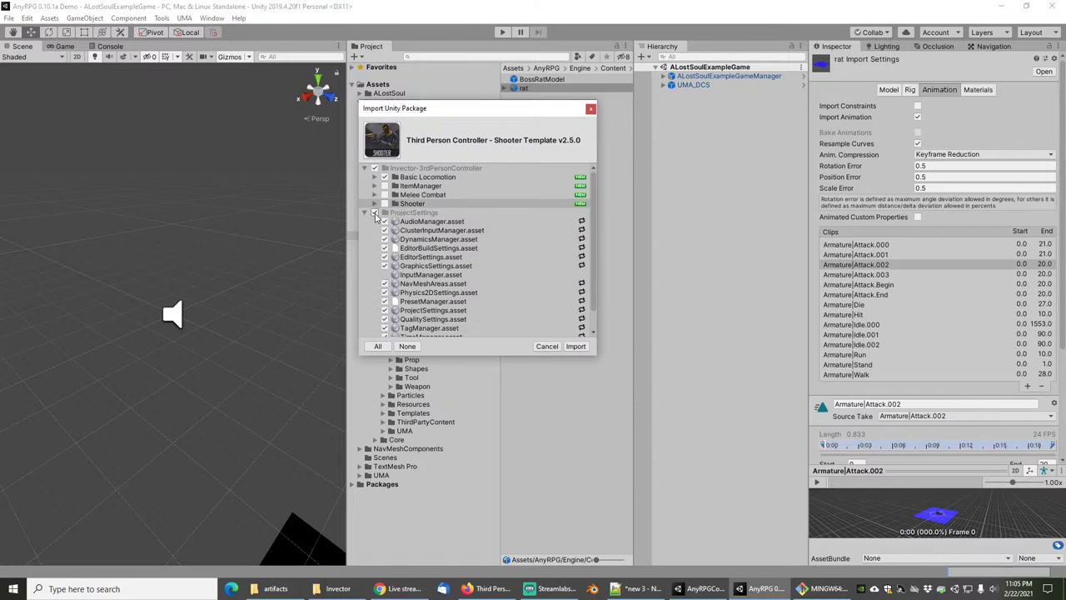
click(375, 213)
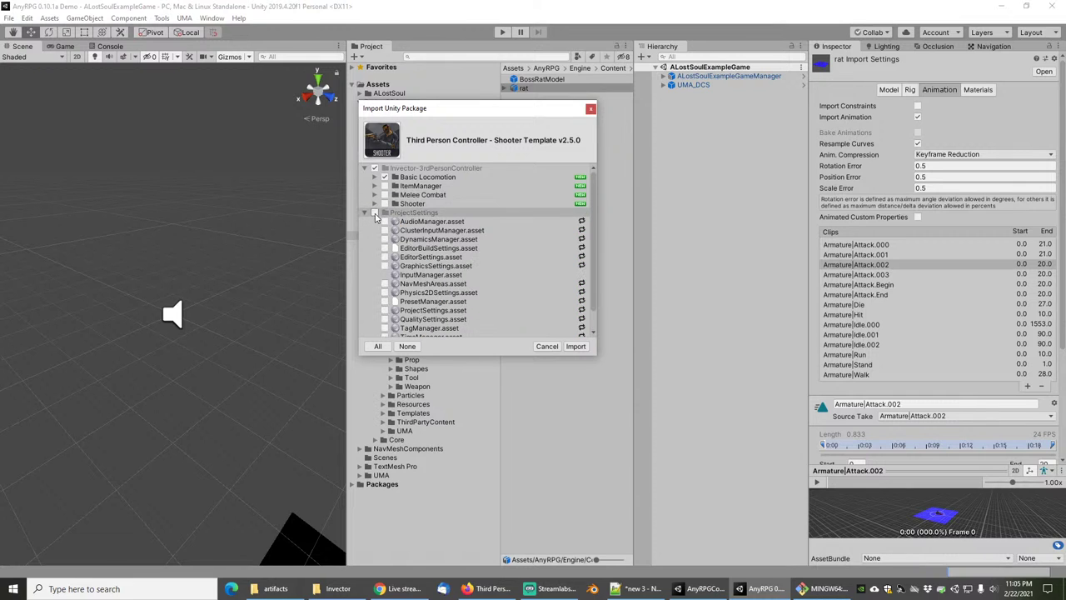
click(364, 214)
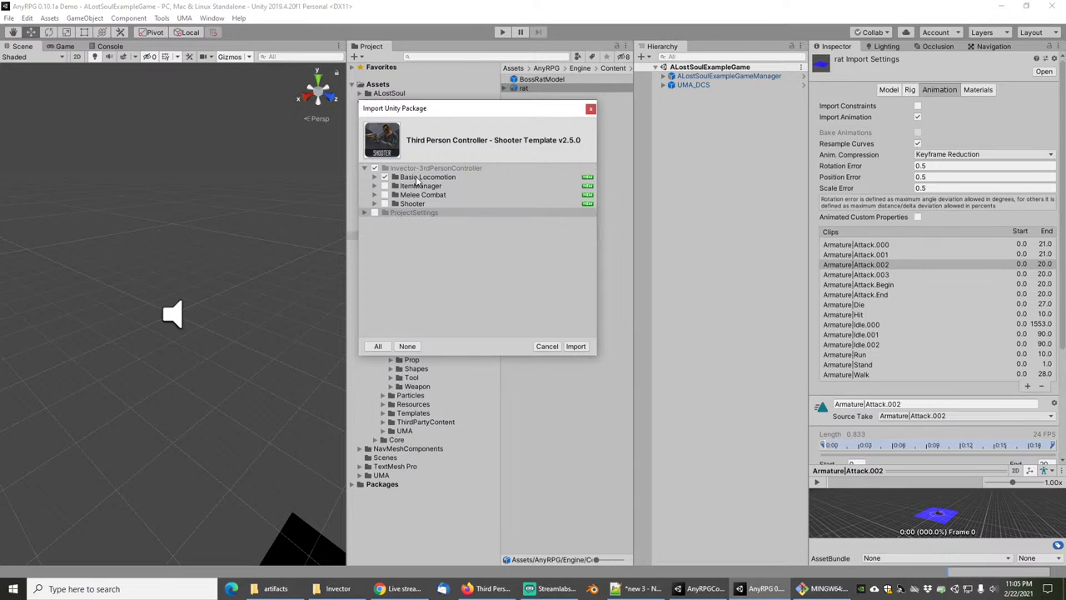
click(576, 347)
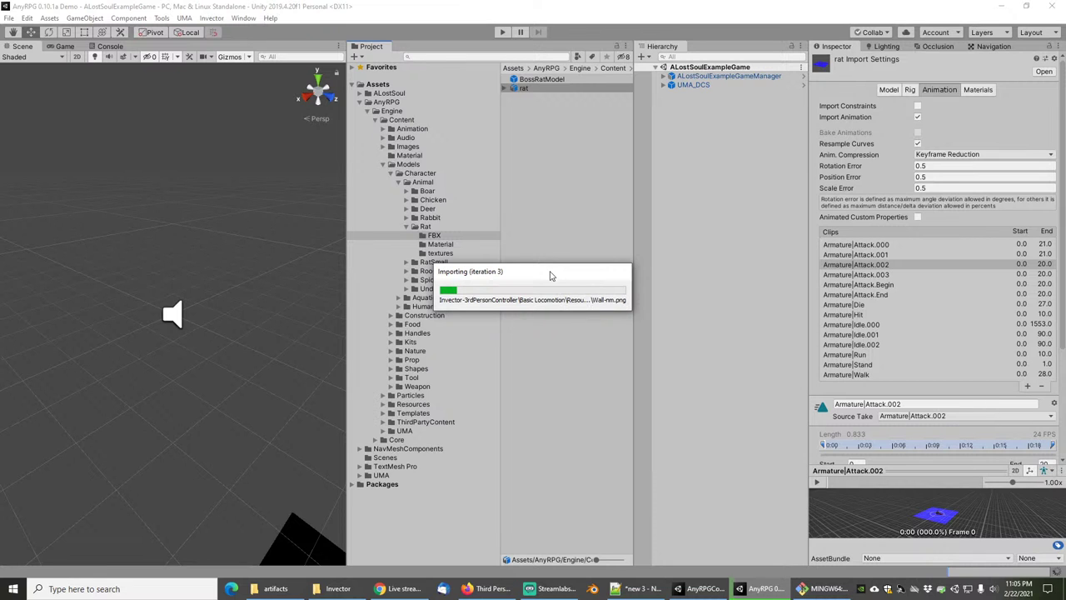
Switch to Firefox and open the Invector Controller Setup page of wiki.anyrpg.org in a new tab.
click(492, 588)
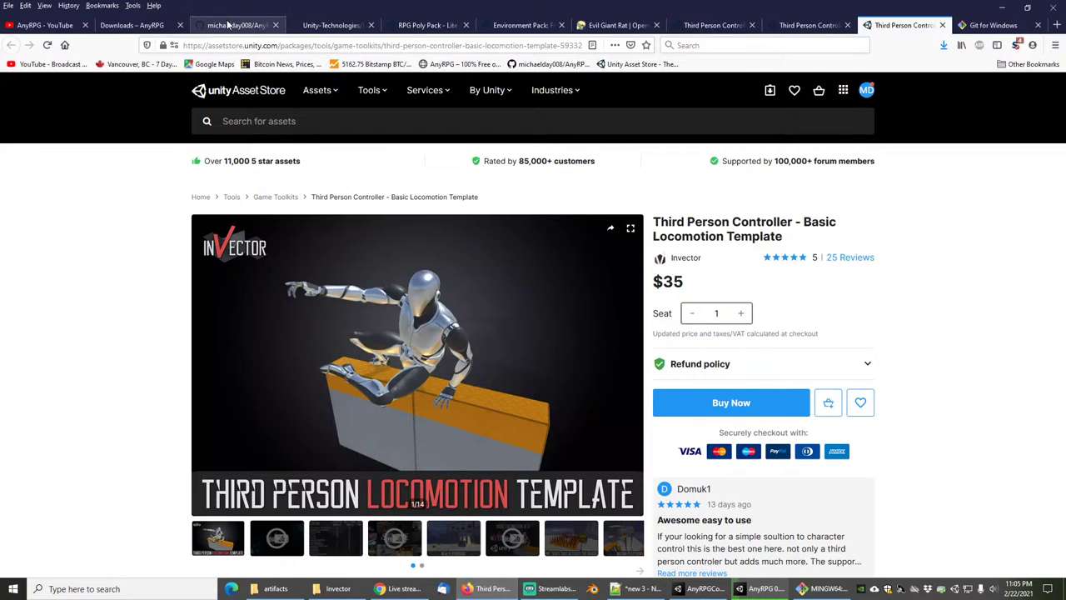
click(1056, 25)
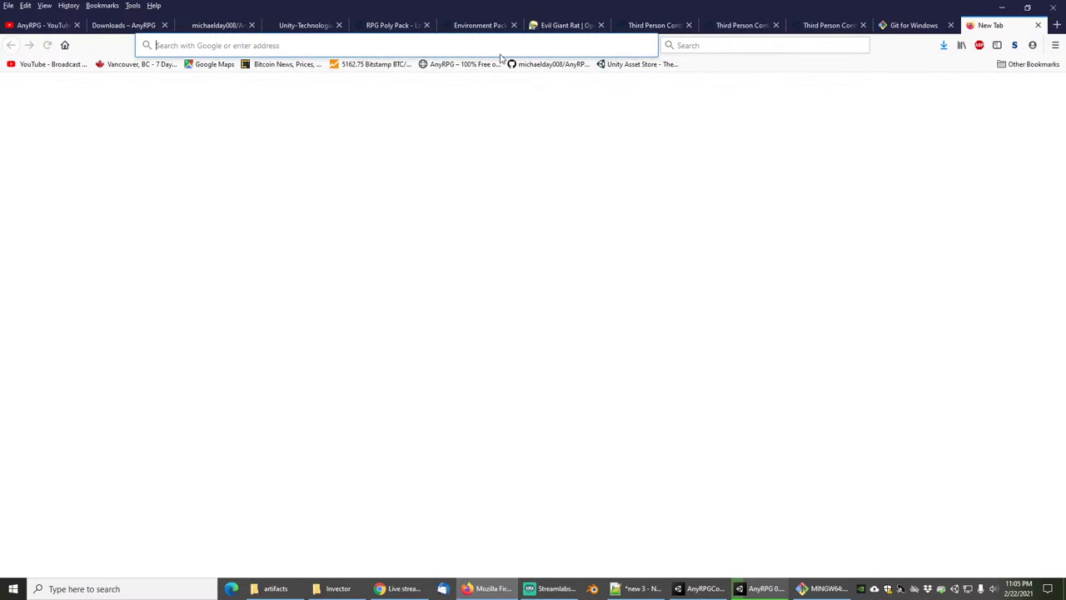
text(wiki.anyrpg.org/)
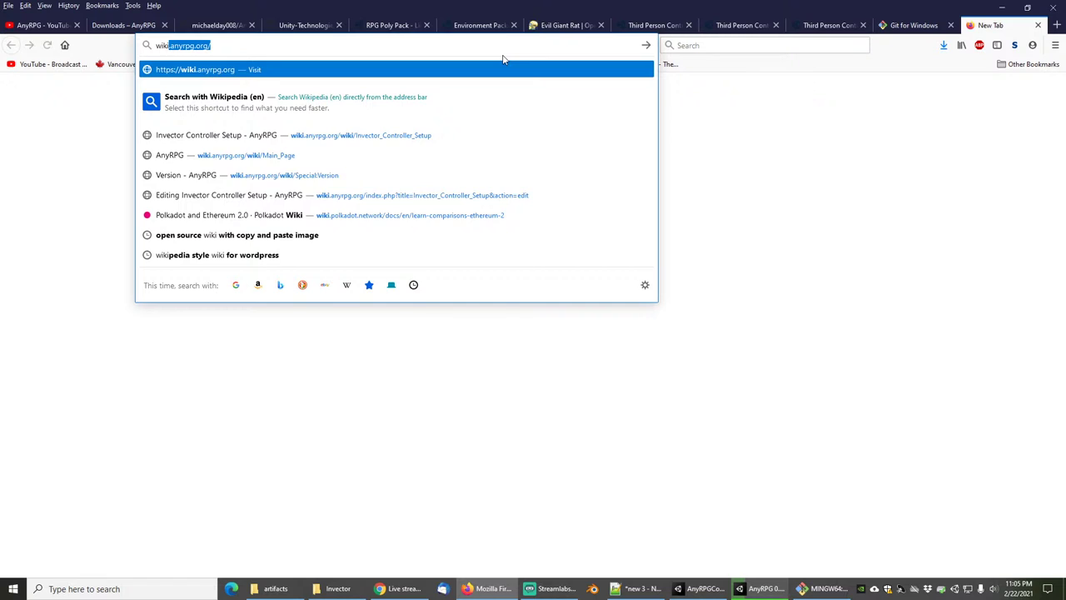
key(Return)
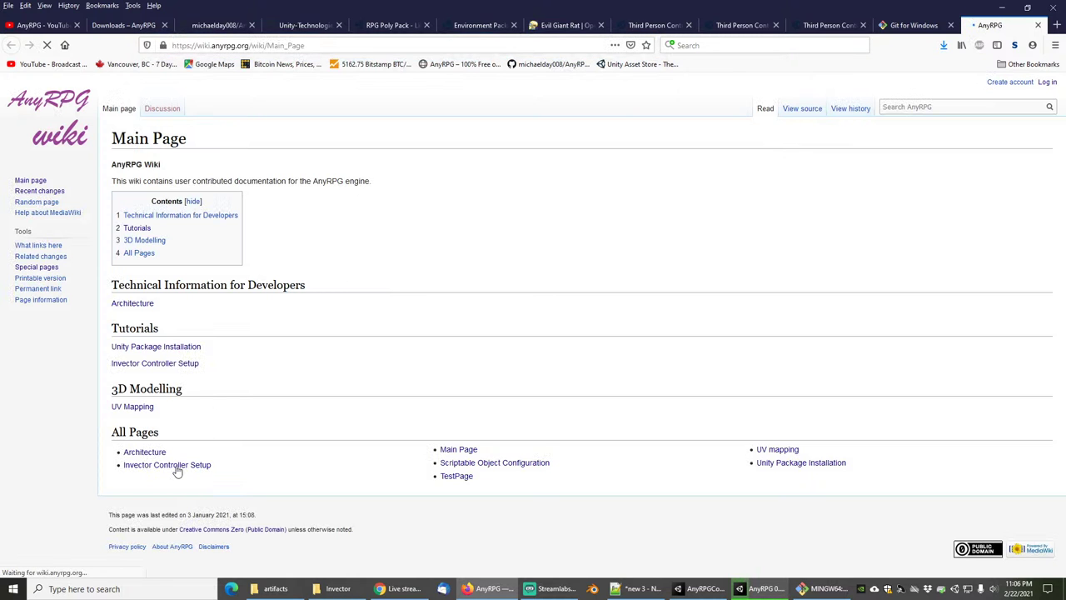
click(172, 468)
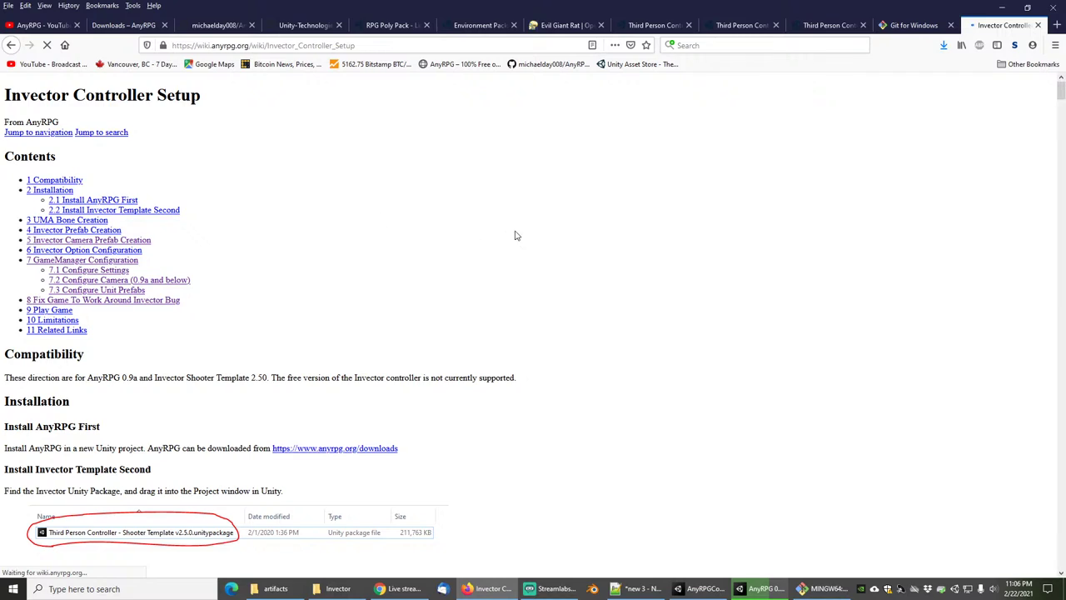
Skim the Invector Controller Setup guide through its prefab creation and camera state sections, then return to its contents.
scroll(516, 235, down, 7)
drag(1056, 111, 1060, 225)
scroll(444, 292, down, 5)
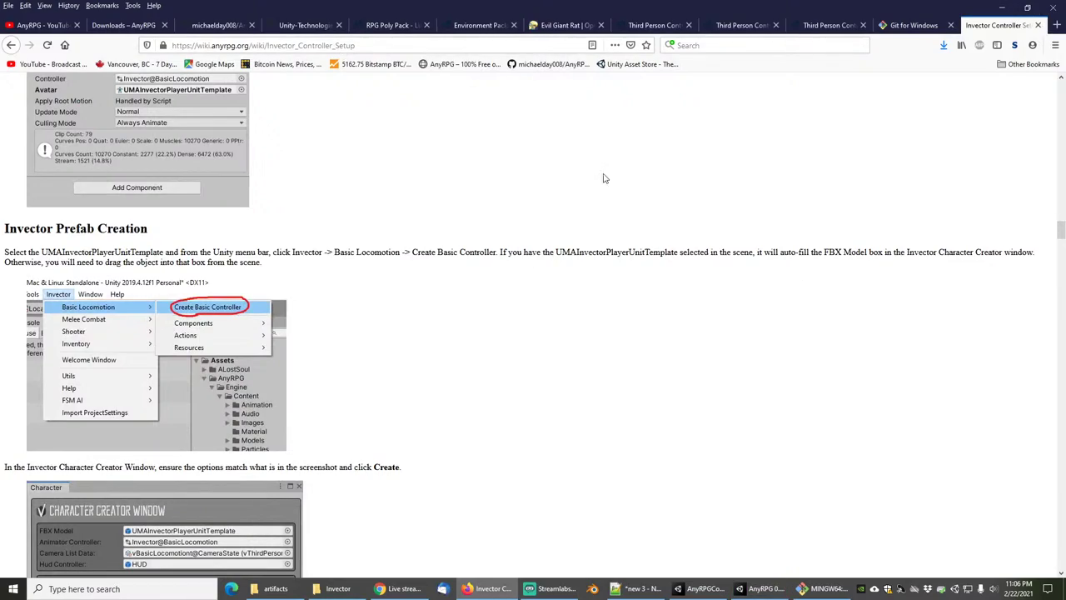
drag(1060, 226, 1059, 310)
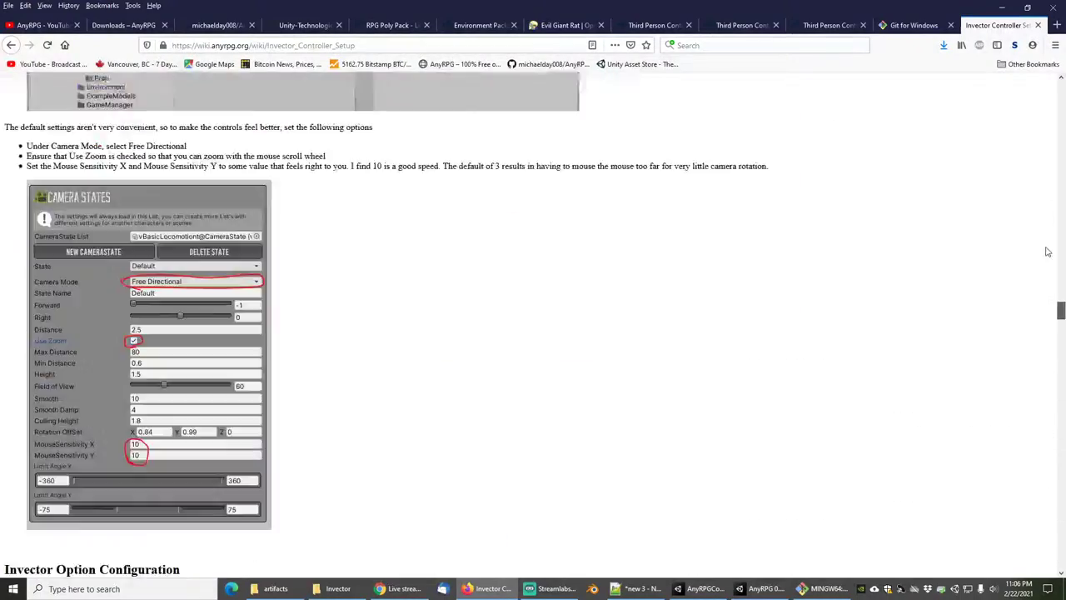
drag(1048, 252, 1045, 57)
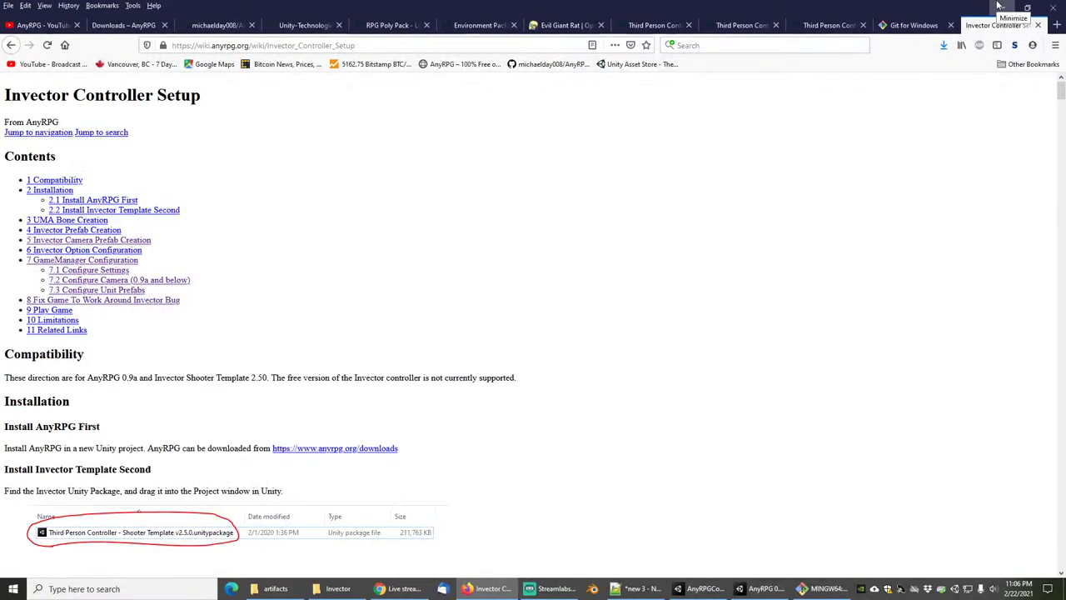
Return to the Unity editor and create a folder named InvectorGame directly under Assets.
click(999, 6)
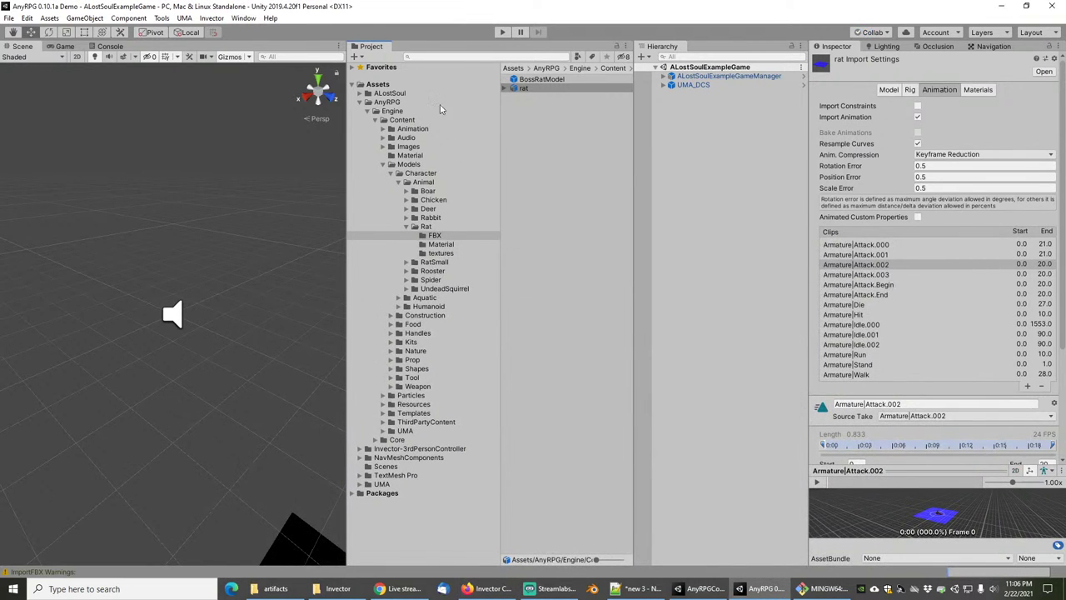
click(375, 85)
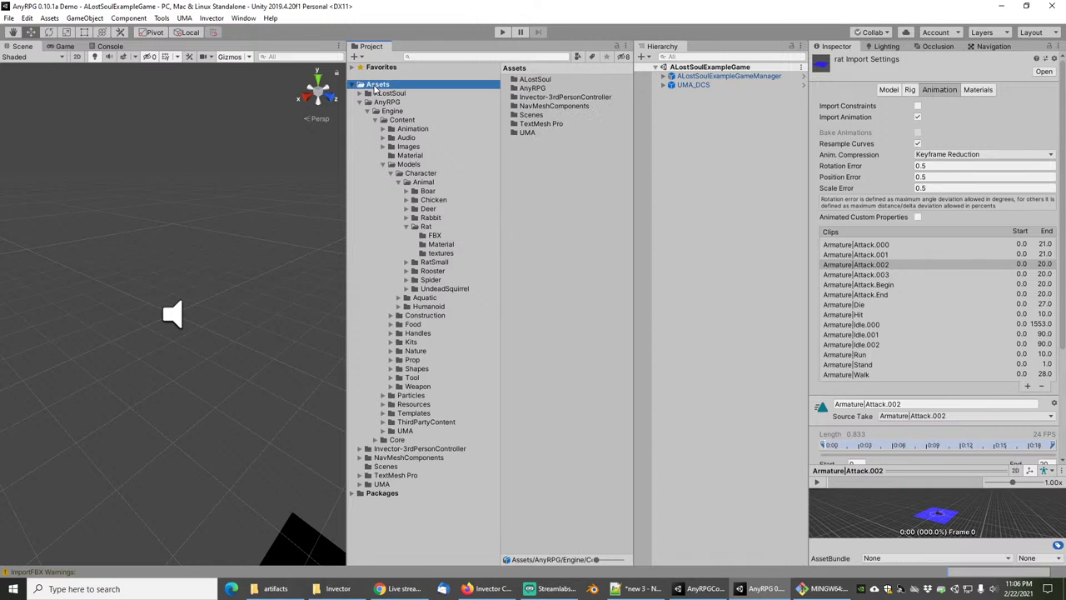
right_click(525, 179)
mouse_move(569, 191)
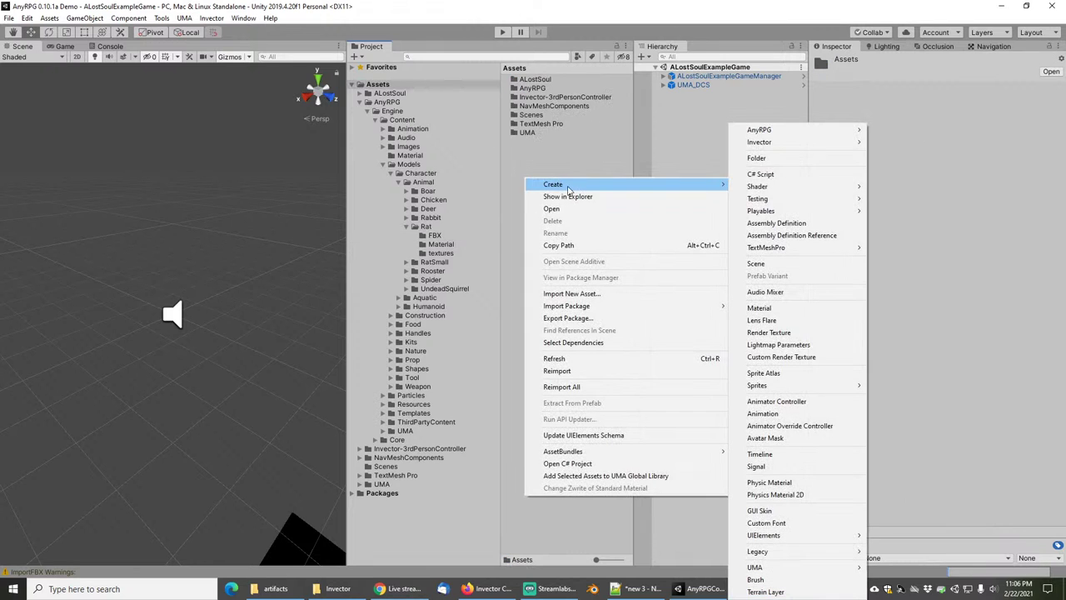
click(776, 160)
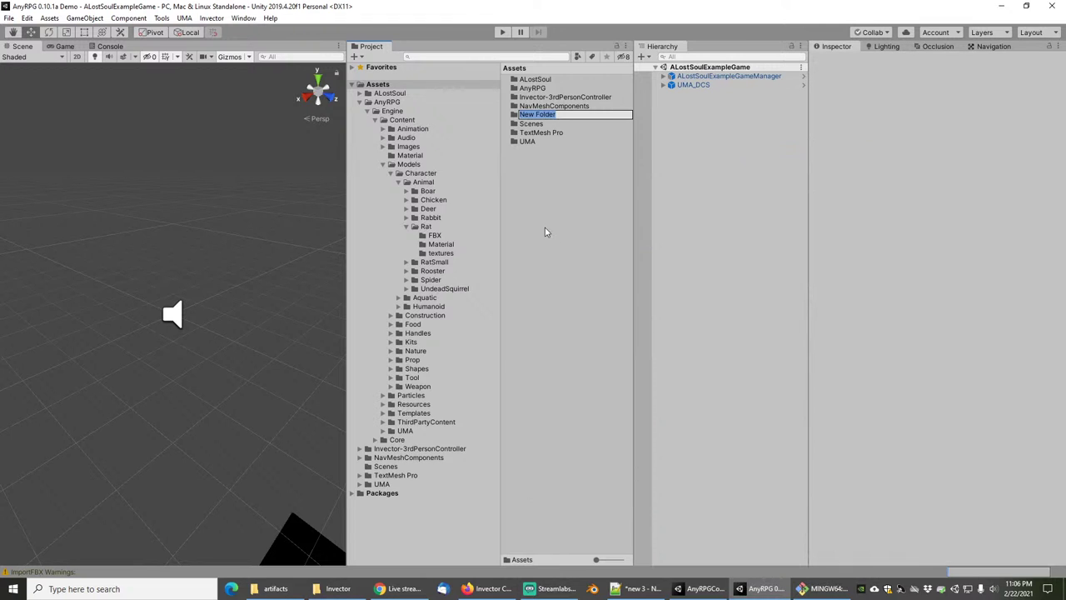
text(InvectorGame)
key(Return)
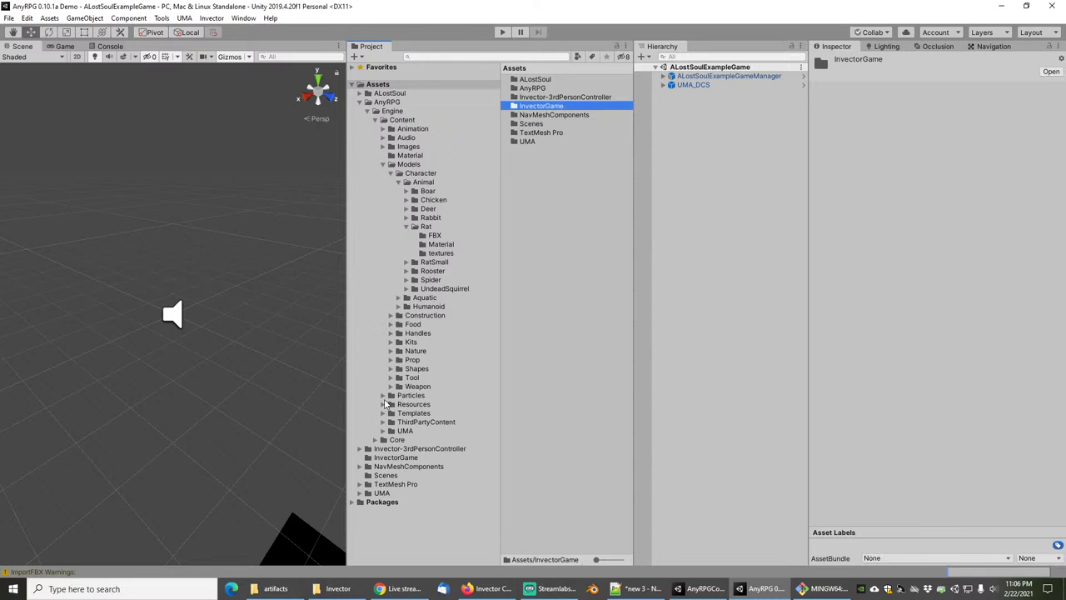
Open the Invector_BasicLocomotion scene from the DemoScenes folder of Invector-3rdPersonController's Basic Locomotion.
click(361, 450)
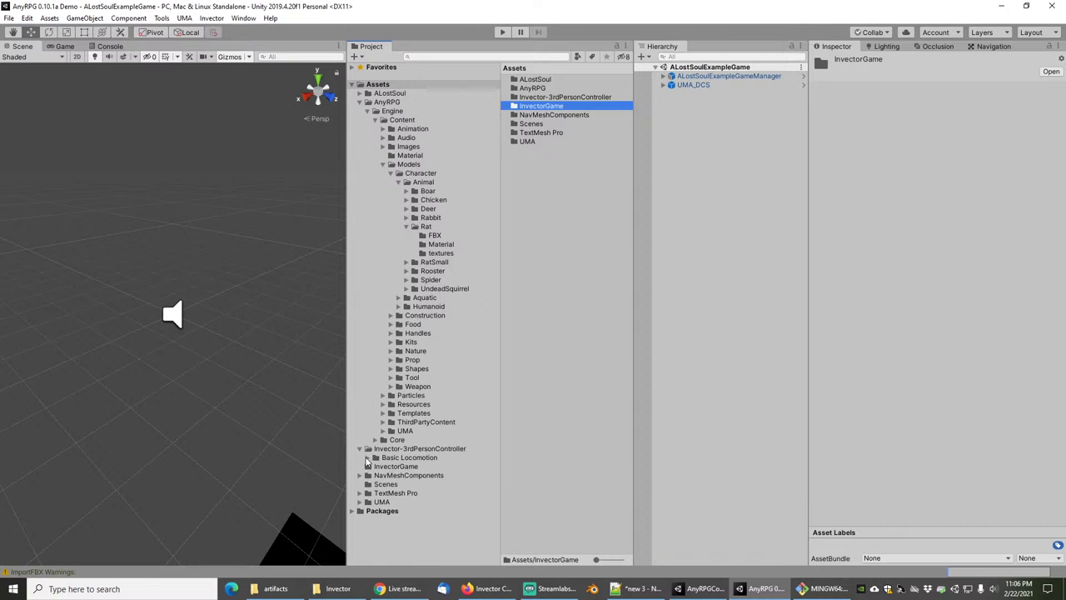
click(374, 459)
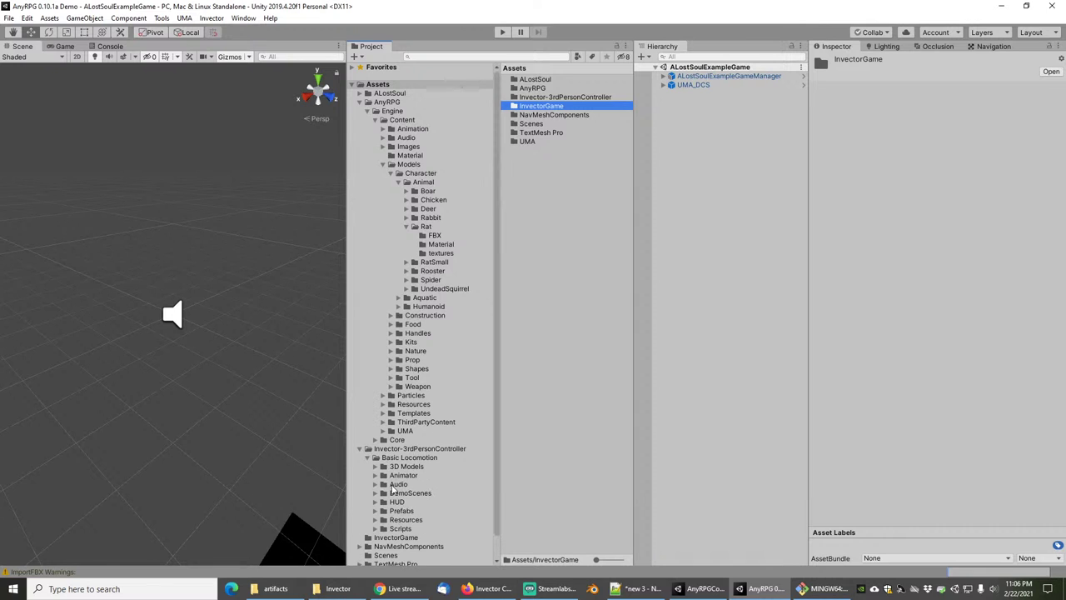
scroll(392, 490, down, 1)
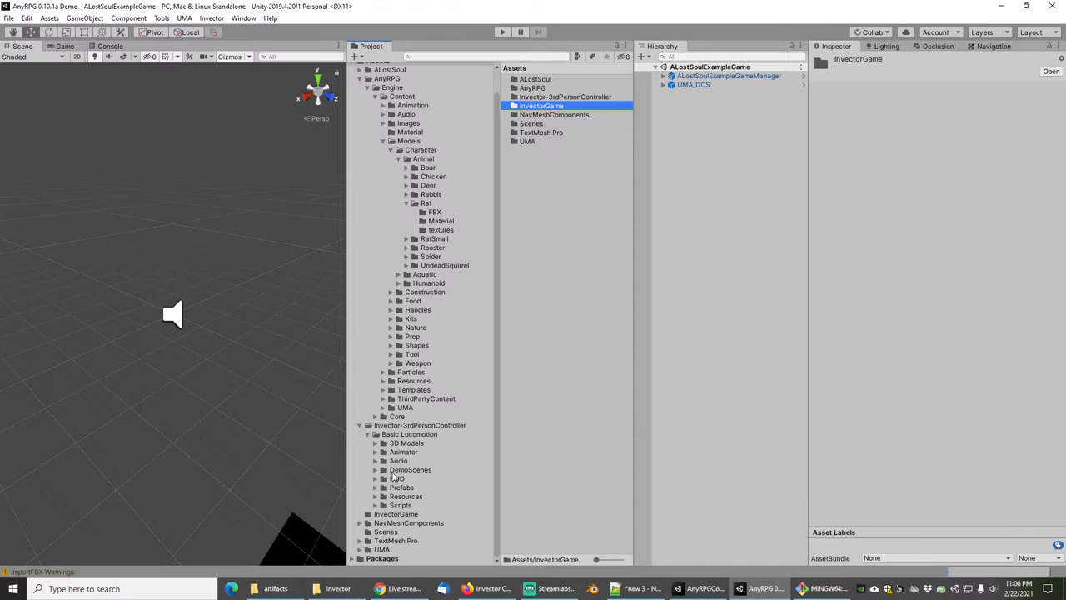
click(401, 471)
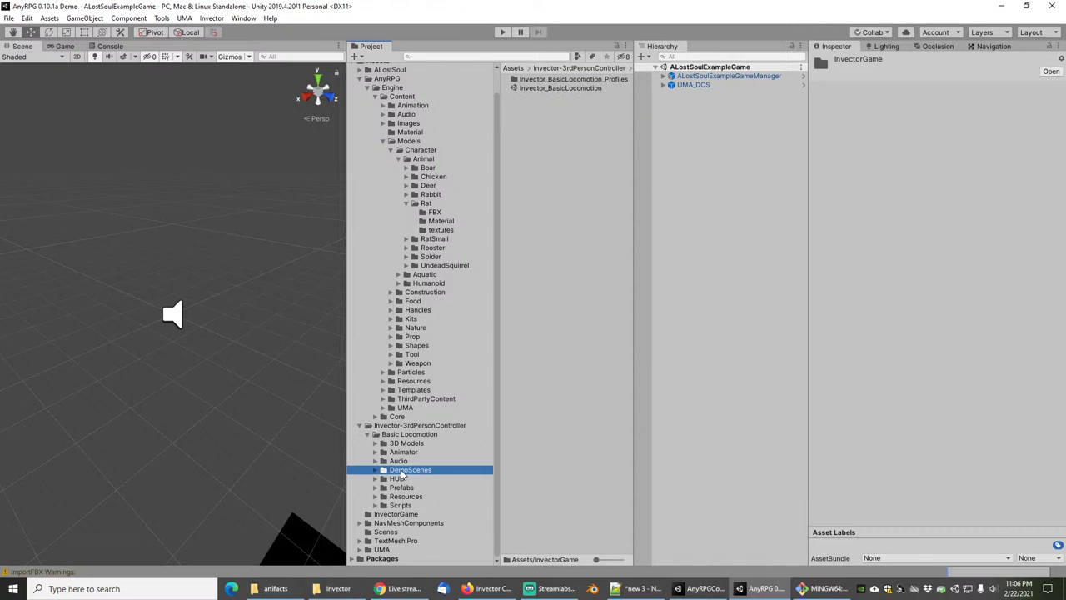
double_click(556, 91)
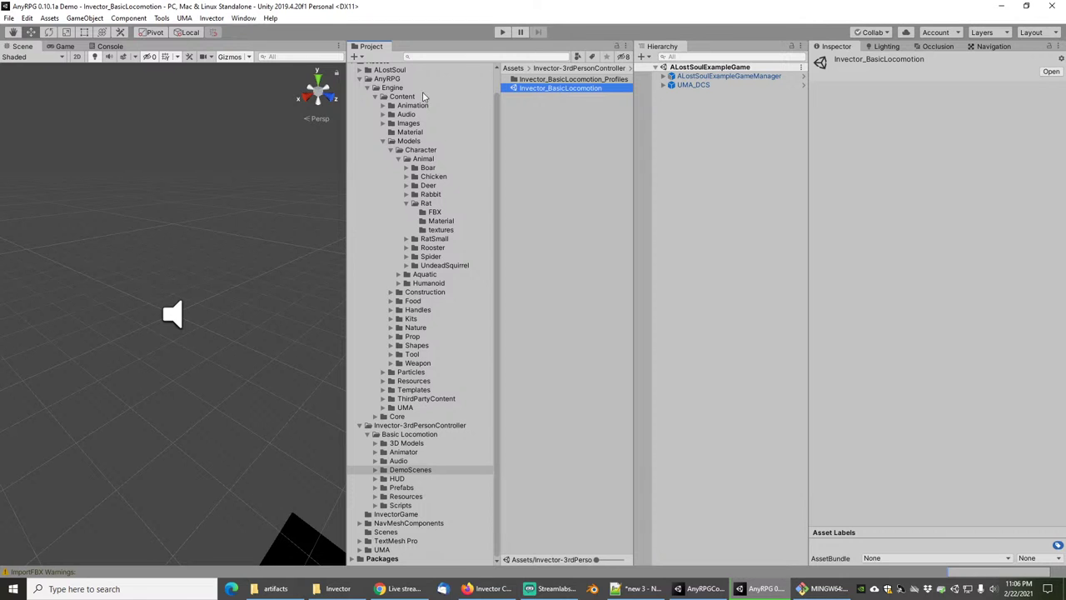
Save the demo scene's ThirdPersonCamera as a prefab in the InvectorGame folder.
click(359, 80)
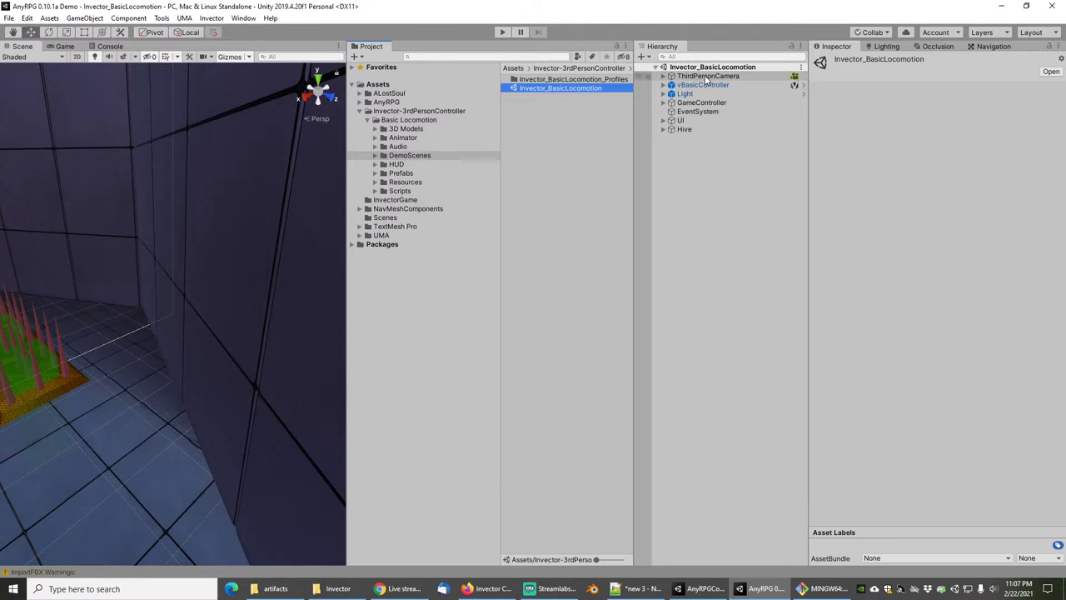
drag(706, 77, 396, 202)
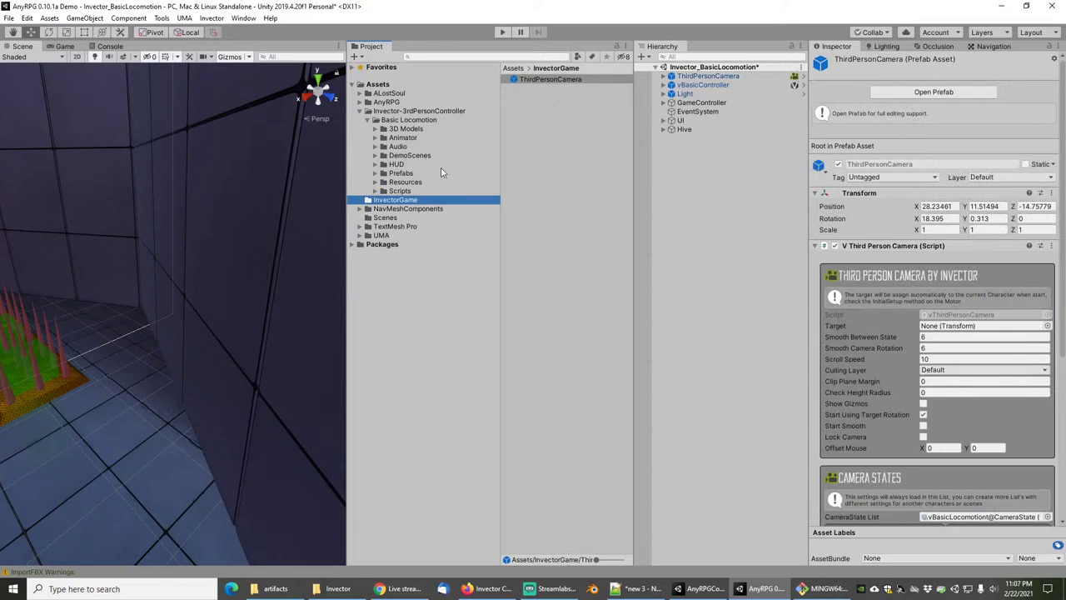
Find and open the ALostSoulExampleGame scene, discarding the changes to the Invector_BasicLocomotion scene.
click(514, 58)
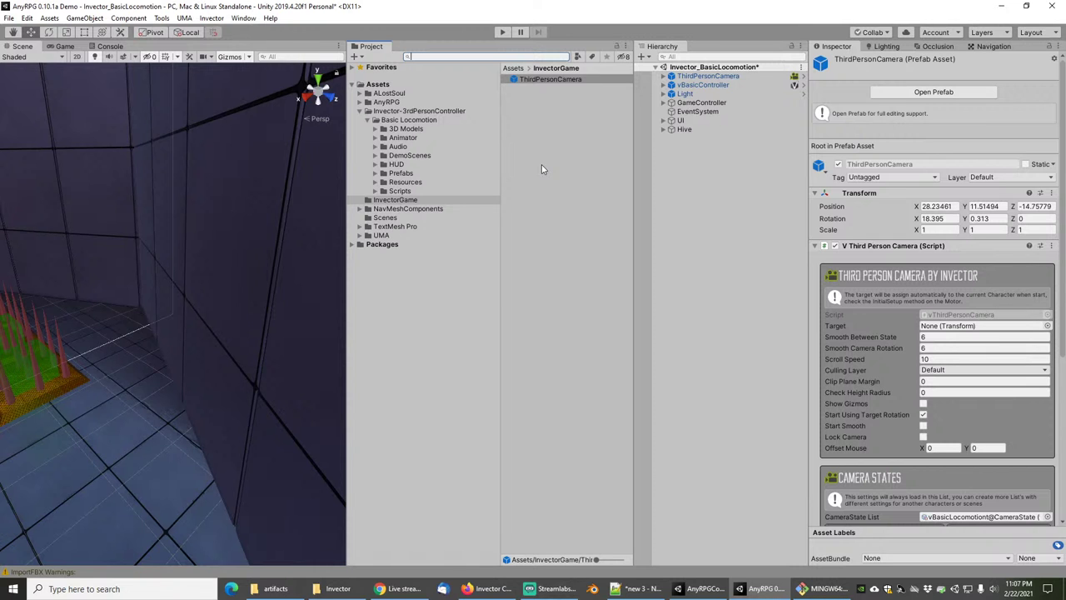
text(exampleg)
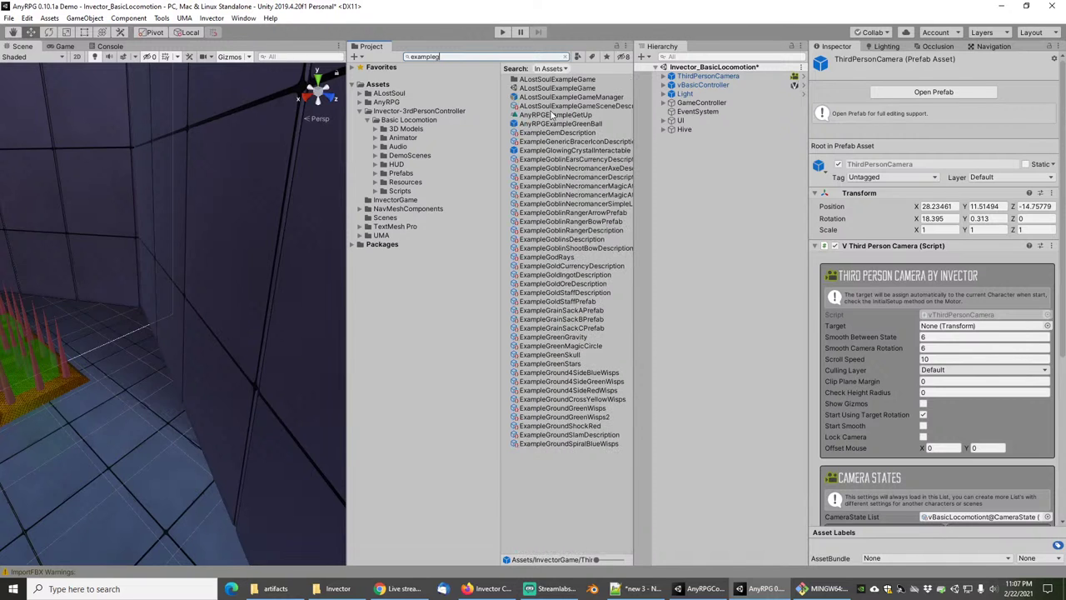
double_click(554, 88)
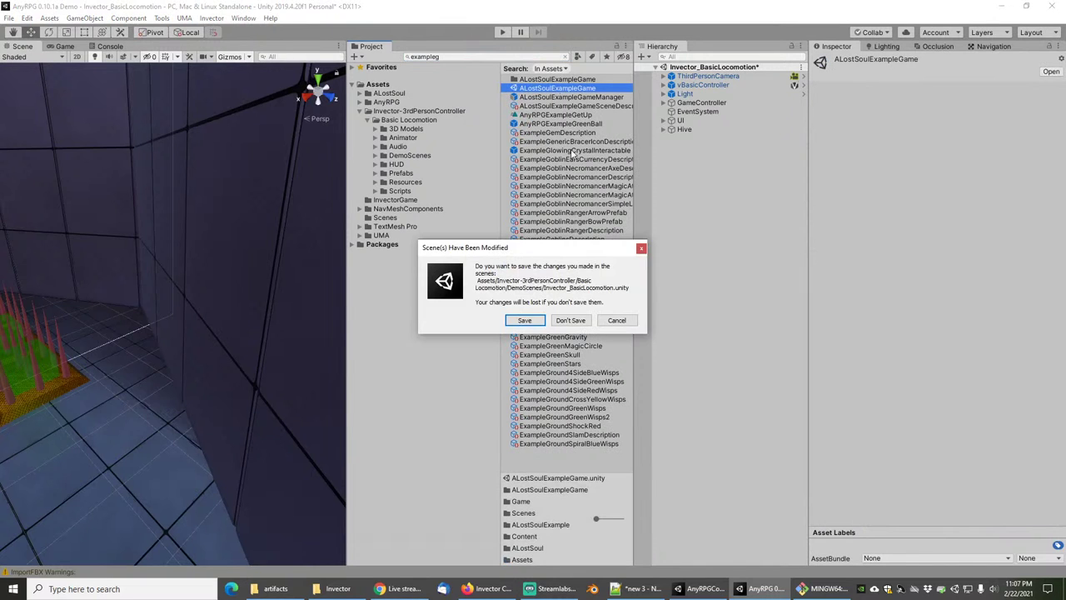
click(570, 320)
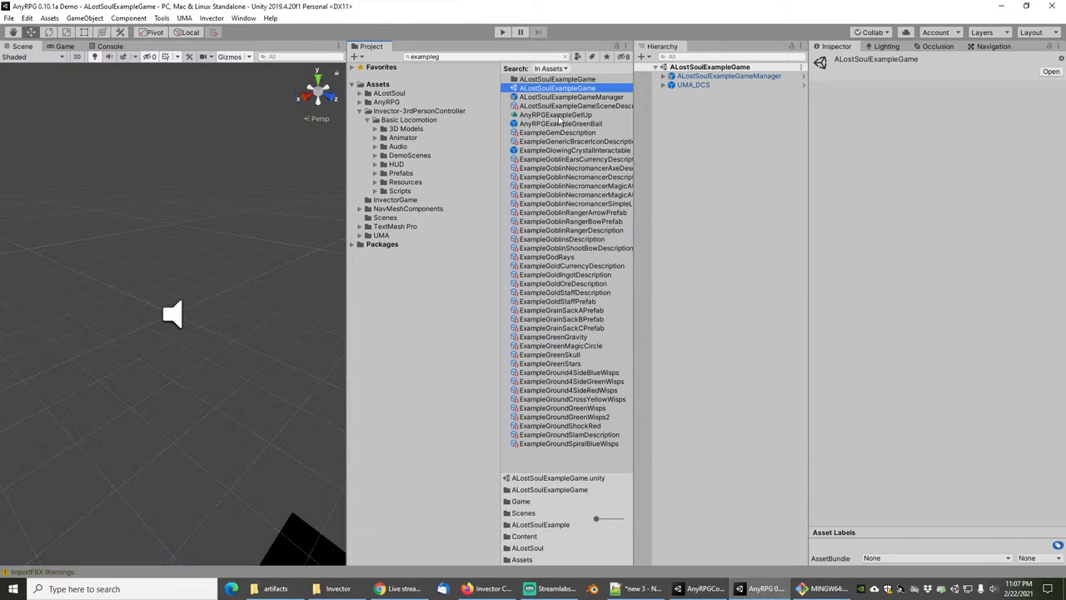
Search the project for the UMAInvectorPlayerUnitTemplate prefab and add it to the ALostSoulExampleGame scene.
click(487, 56)
key(BackSpace)
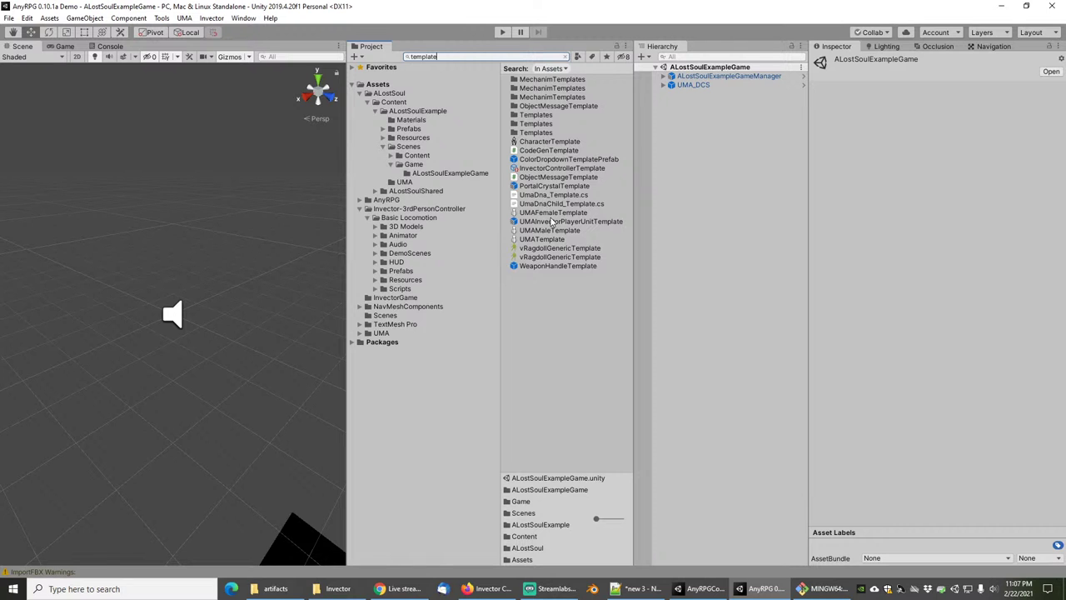
click(550, 222)
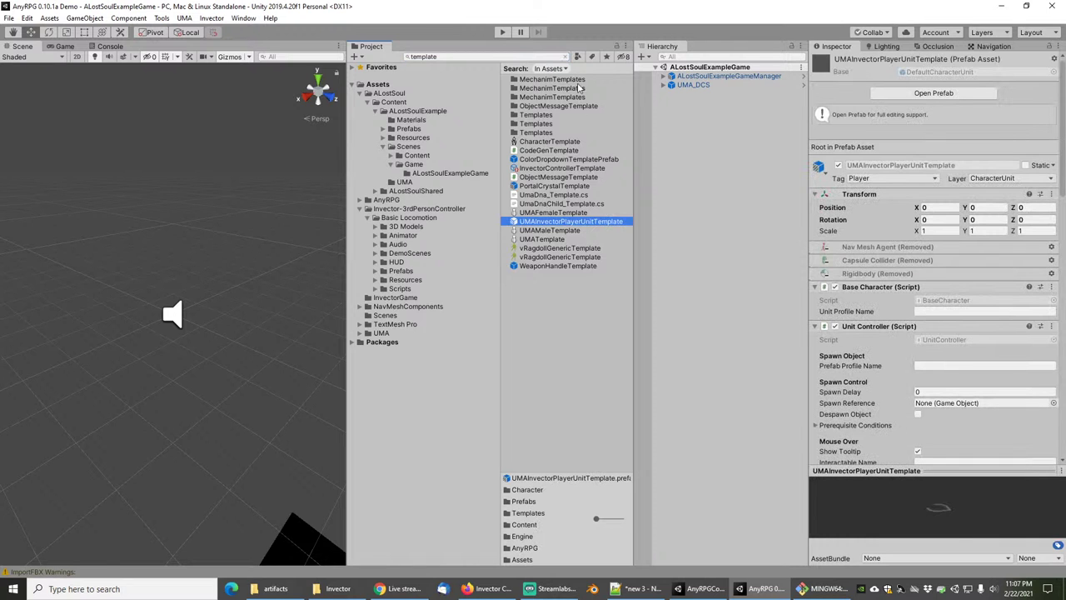
click(565, 58)
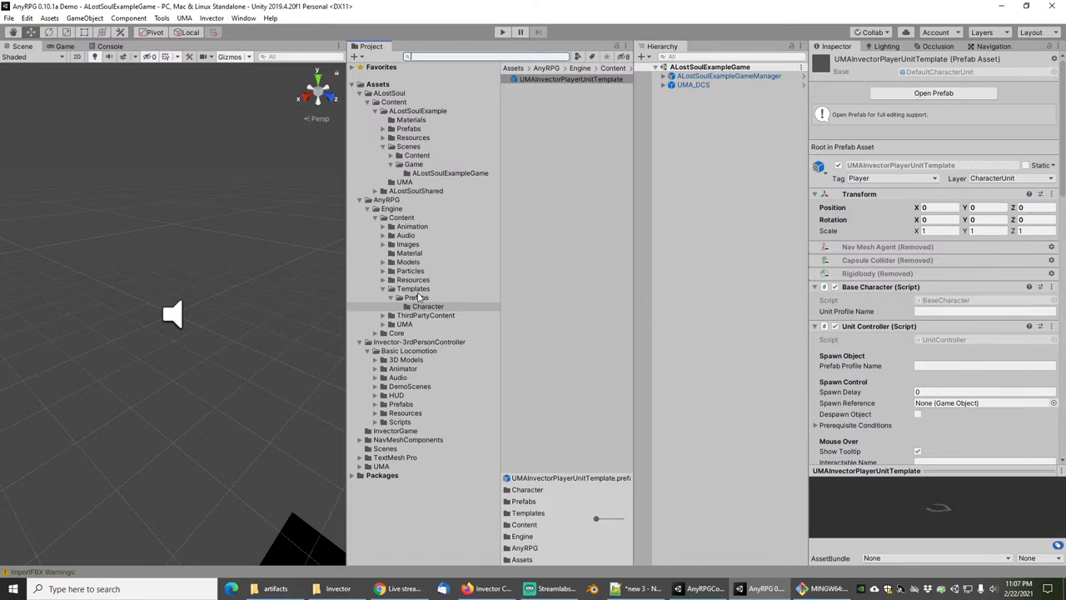
click(540, 78)
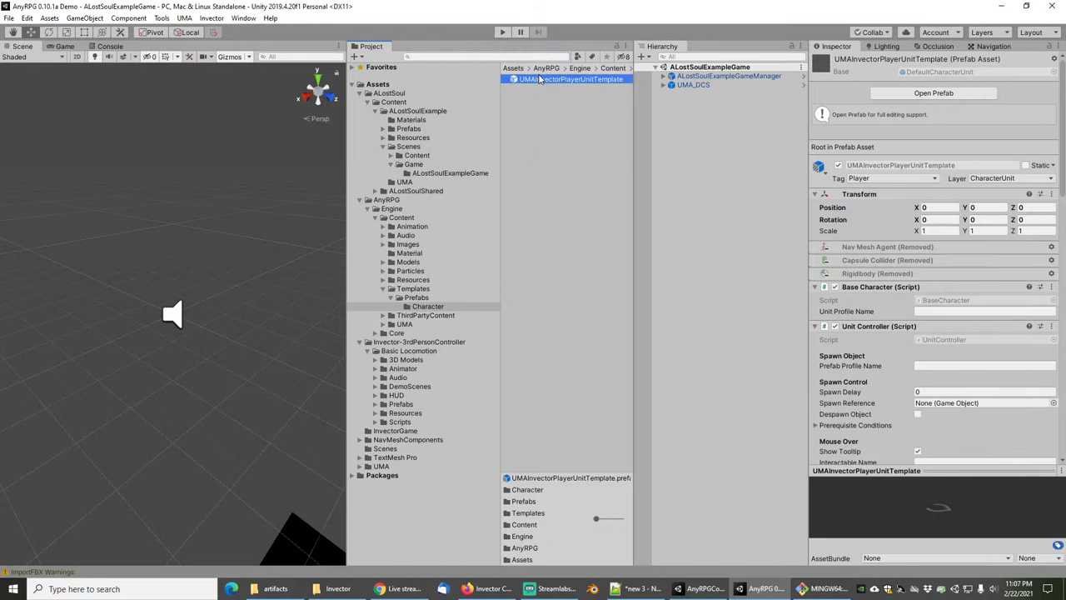
drag(540, 78, 700, 186)
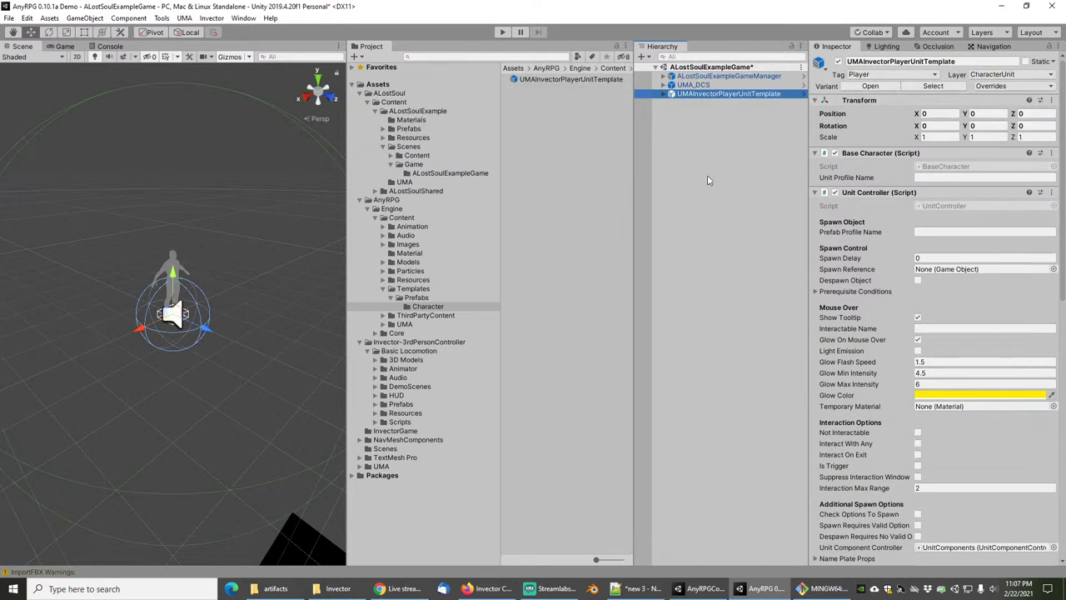
Generate bones for UMAInvectorPlayerUnitTemplate with the UMA Bone Builder, with Remove UMAData enabled, and inspect its Root bone hierarchy.
click(185, 19)
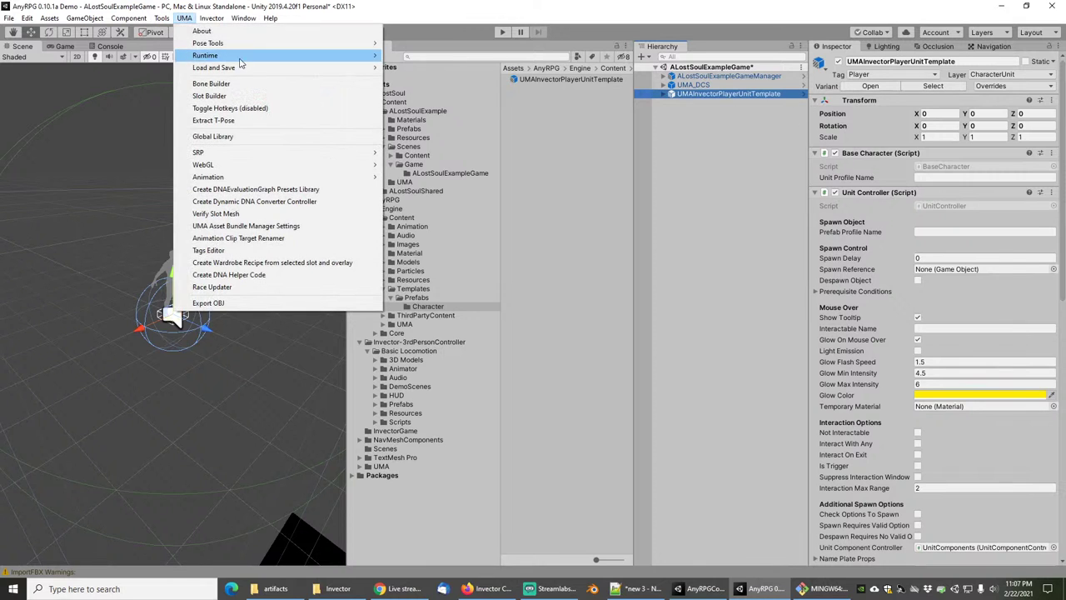
click(234, 86)
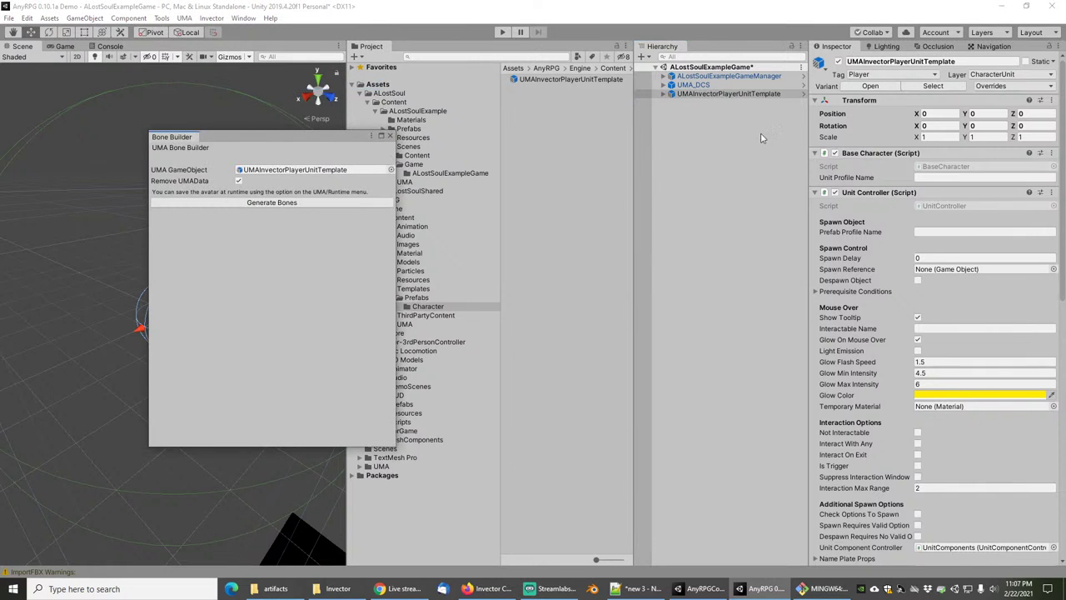
click(286, 201)
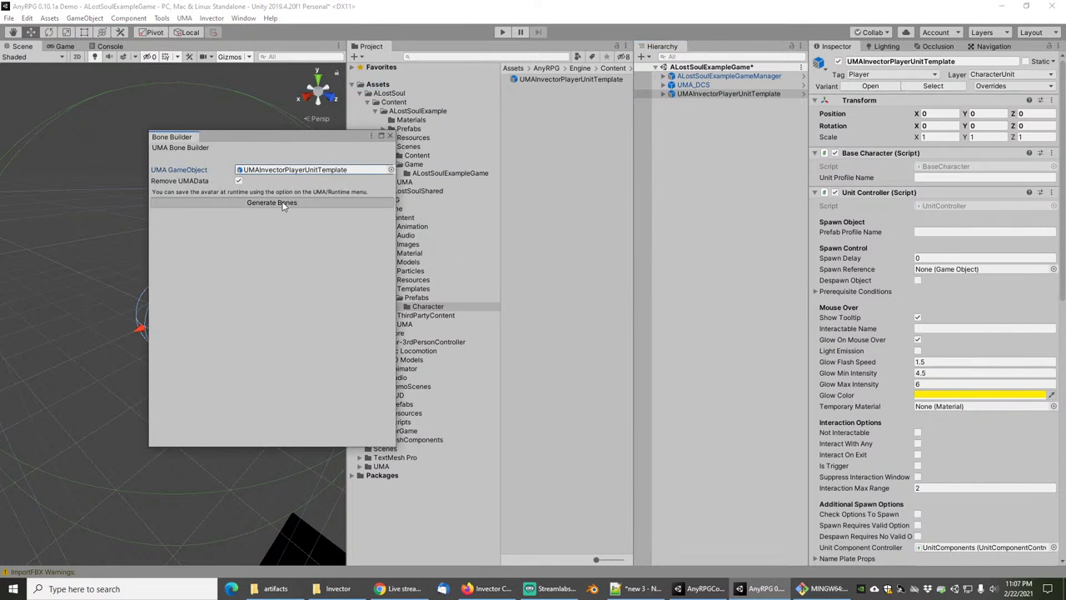
click(664, 94)
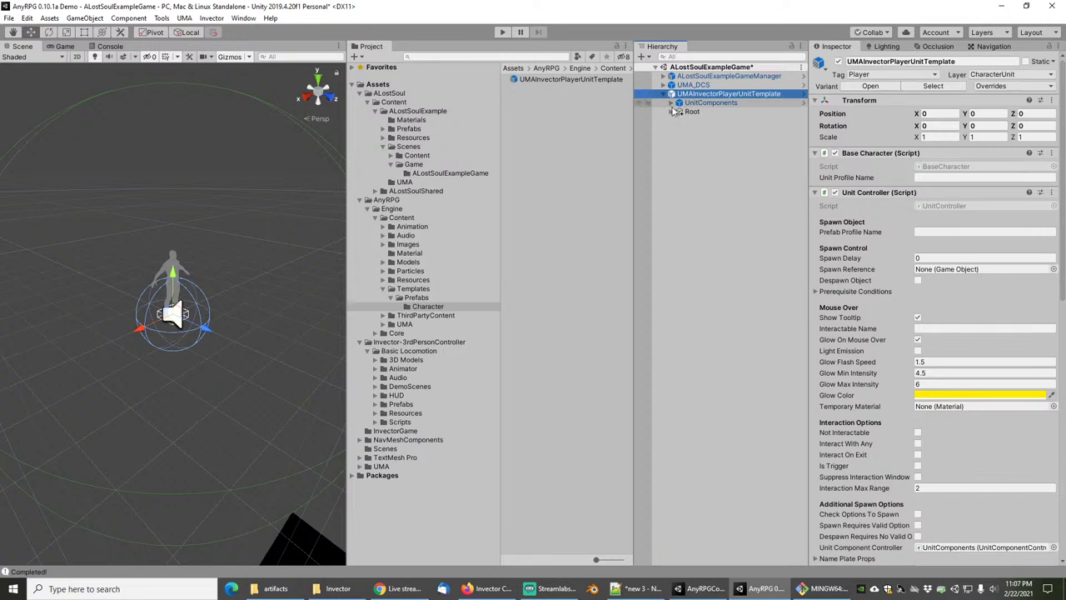
alt+click(673, 112)
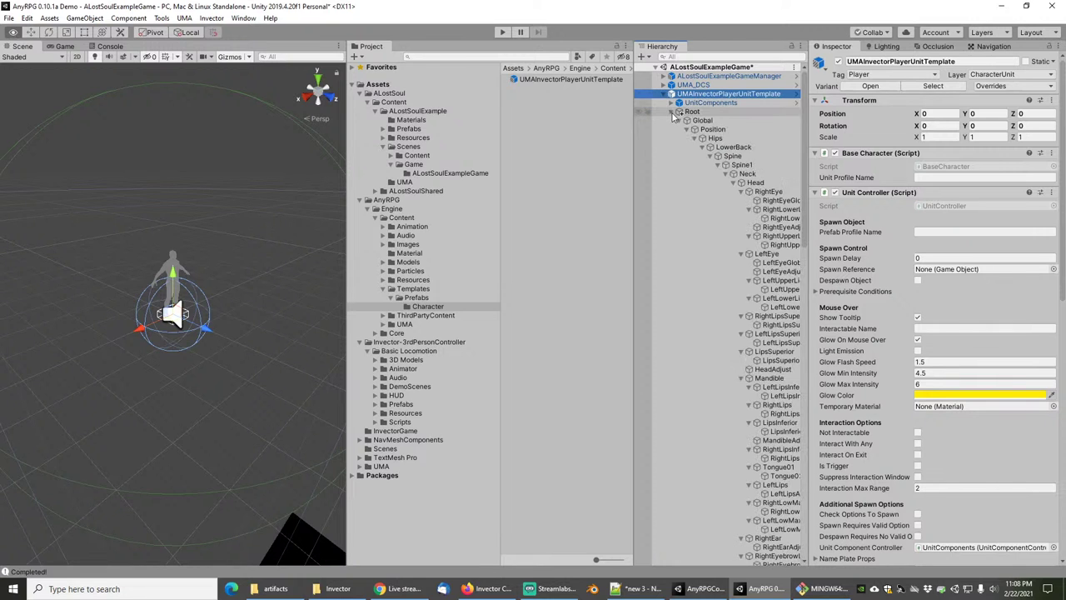
click(672, 112)
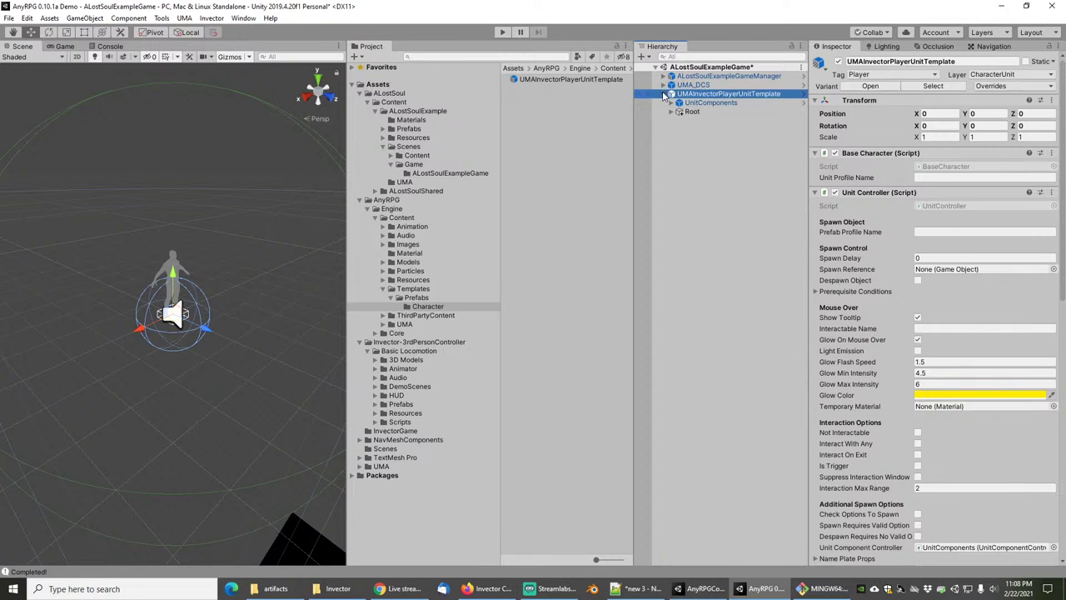
click(664, 94)
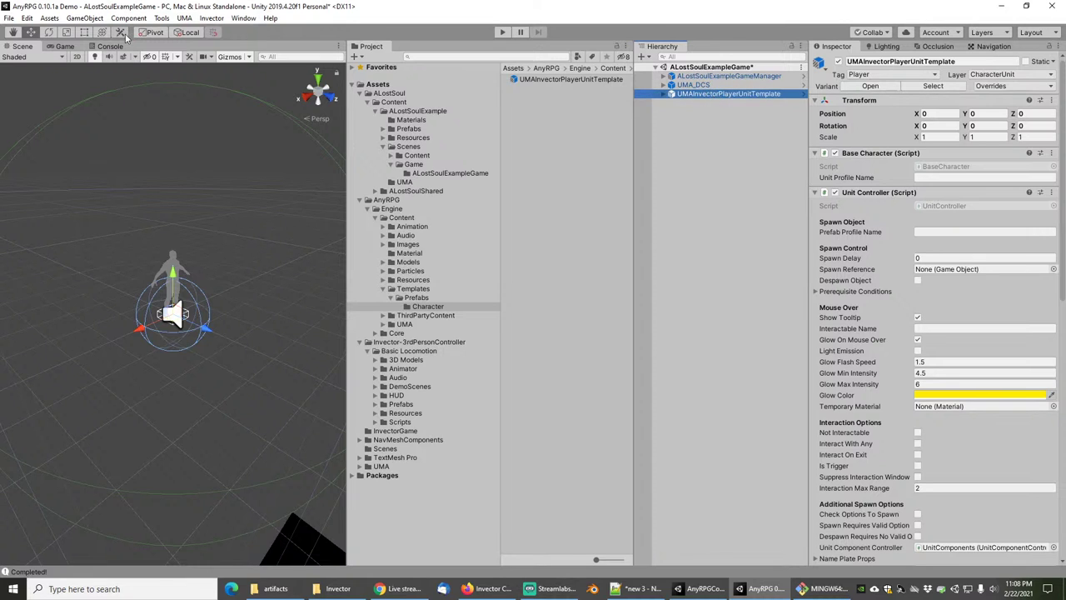
Create an Invector basic controller from UMAInvectorPlayerUnitTemplate and save the resulting vBasicController object as a prefab in InvectorGame.
click(212, 18)
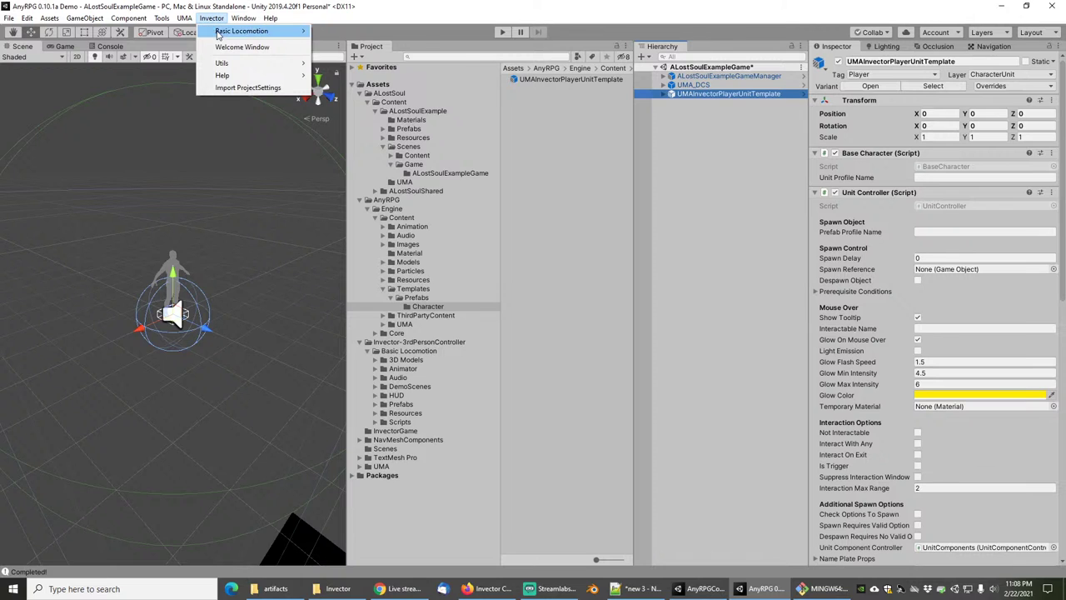
mouse_move(230, 33)
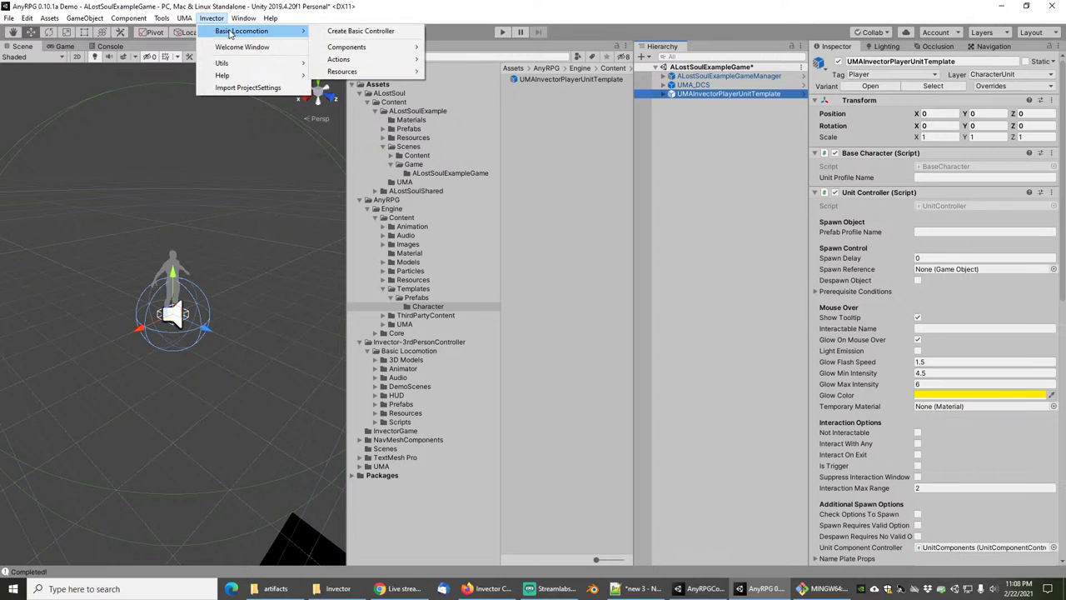
click(360, 31)
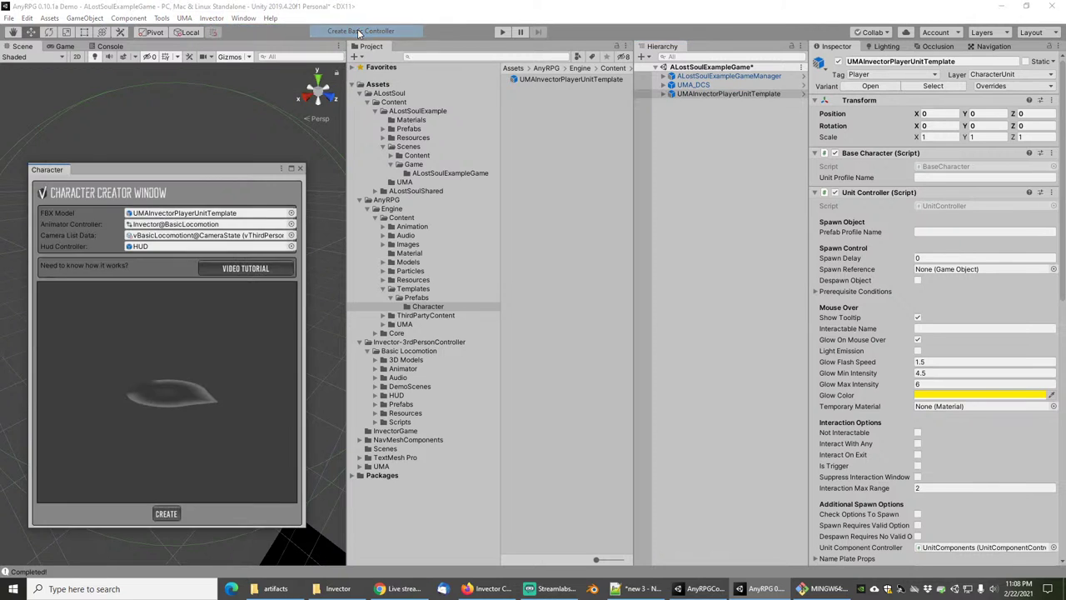
click(166, 514)
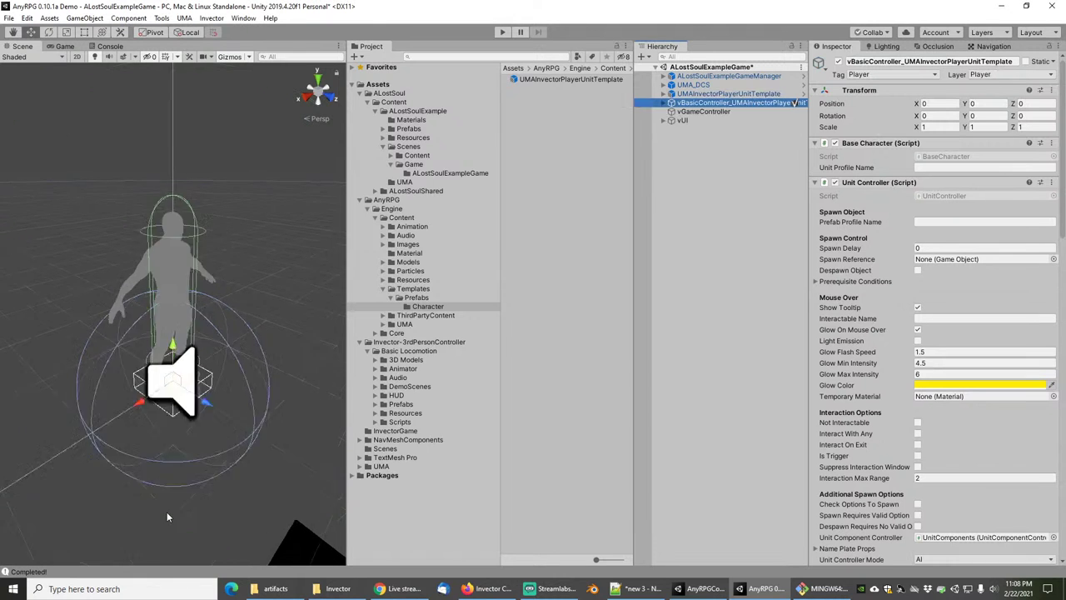
click(701, 103)
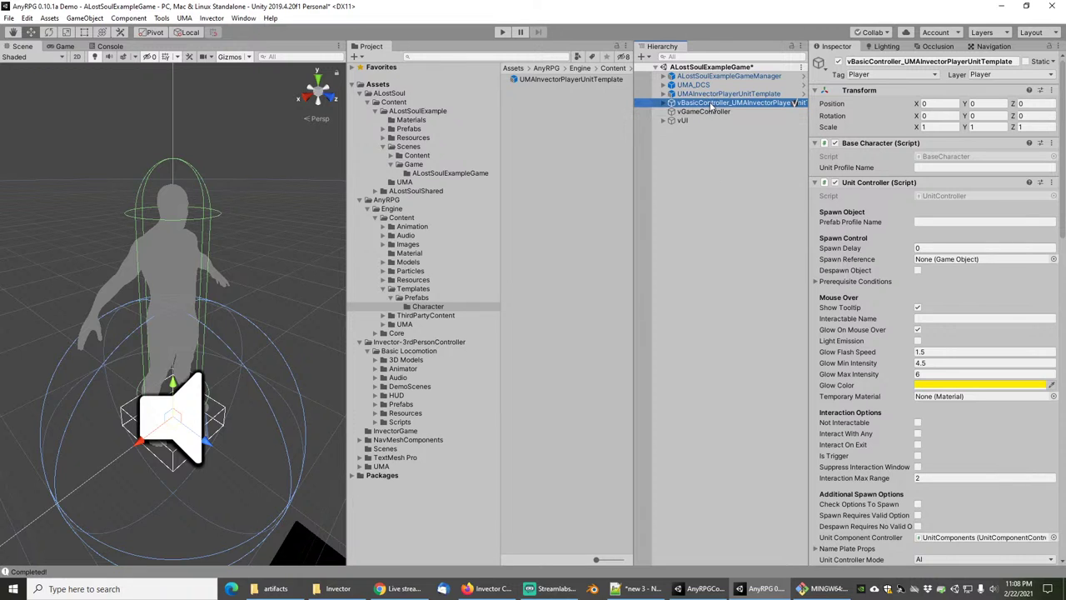
drag(713, 109, 426, 428)
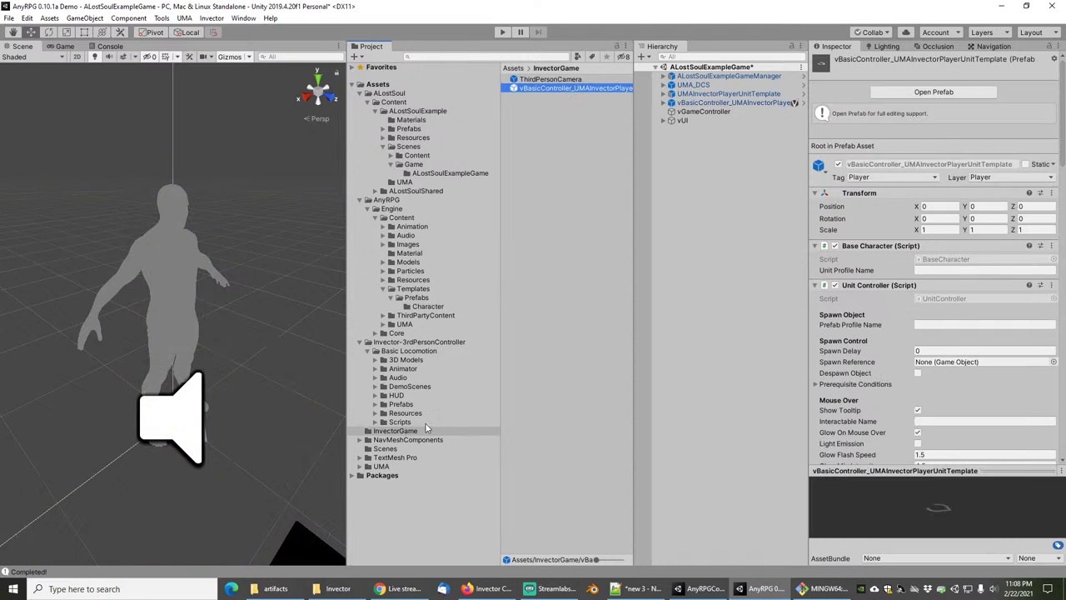
Delete UMAInvectorPlayerUnitTemplate, its vBasicController object, vGameController and vUI from the scene.
click(682, 119)
shift+click(697, 94)
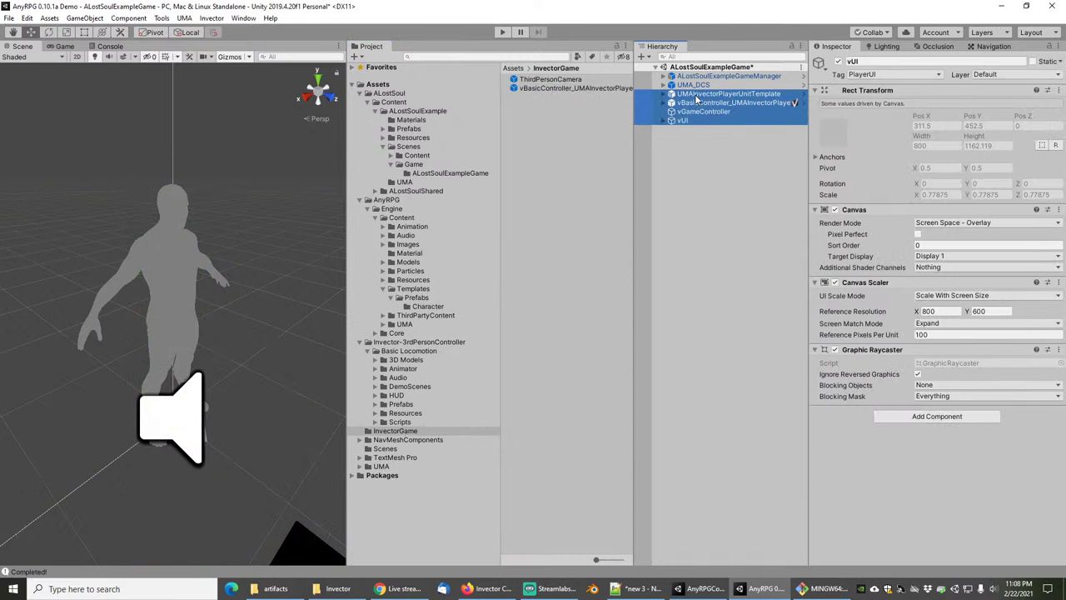
key(Delete)
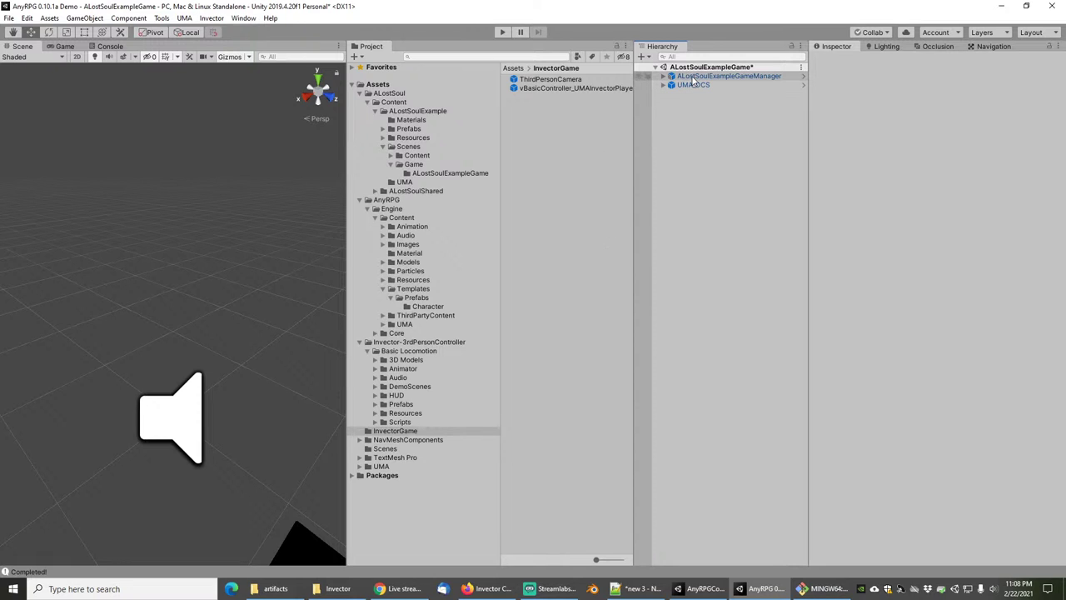
In the ThirdPersonCamera prefab's Default camera state, enable Use Zoom and set MouseSensitivity X and Y to 10.
click(543, 80)
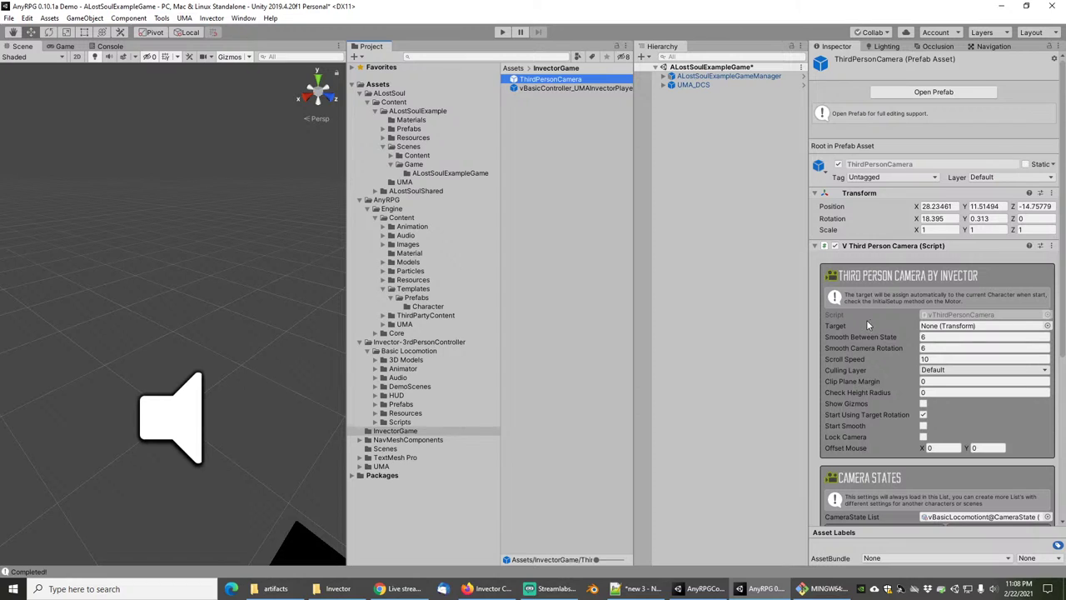
scroll(873, 316, down, 3)
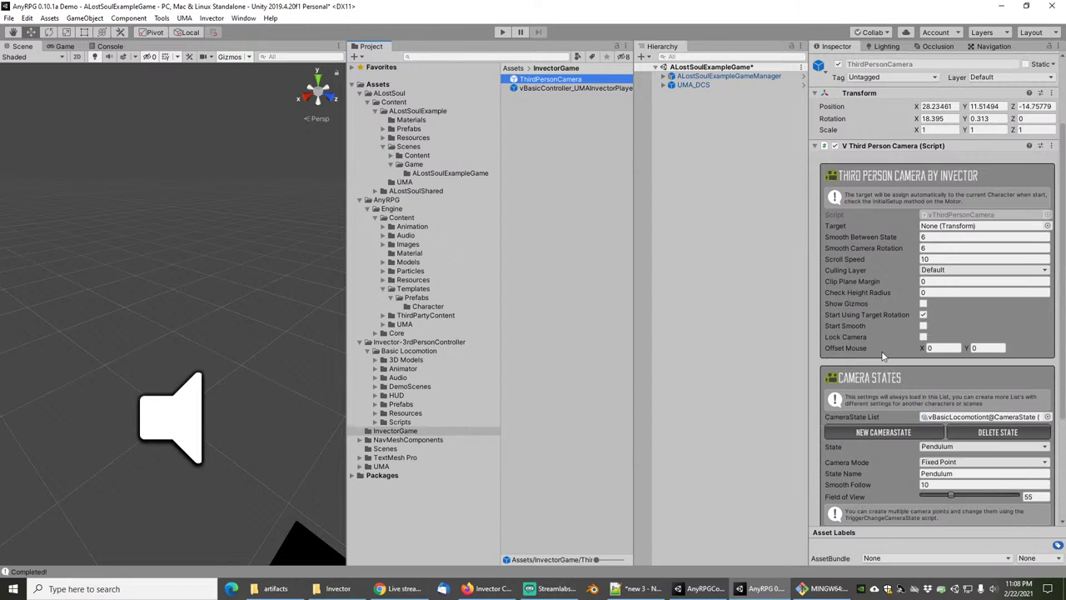
scroll(883, 356, down, 3)
click(938, 346)
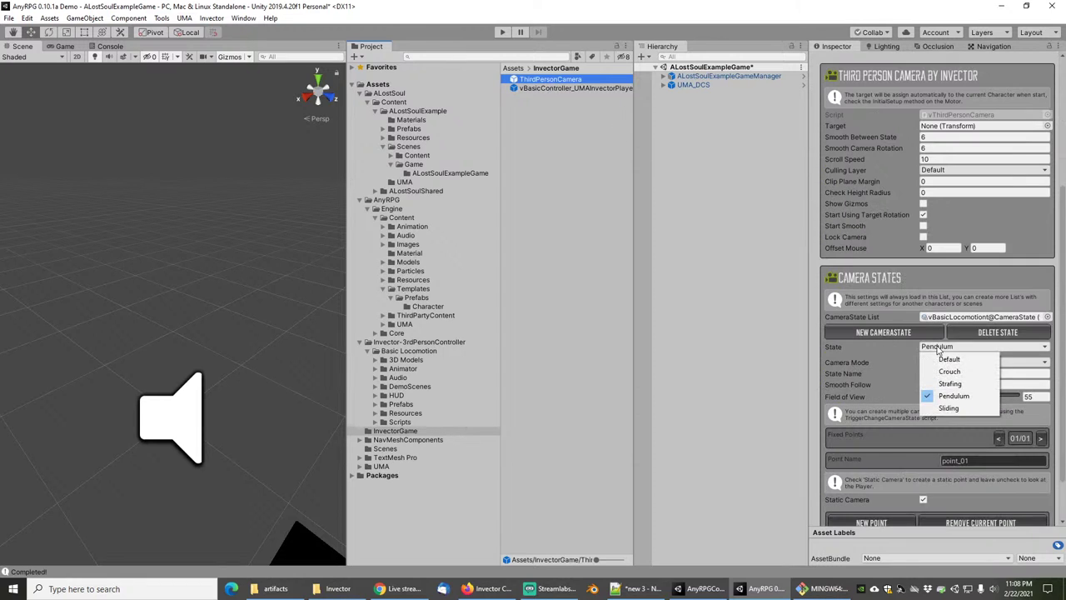
click(949, 359)
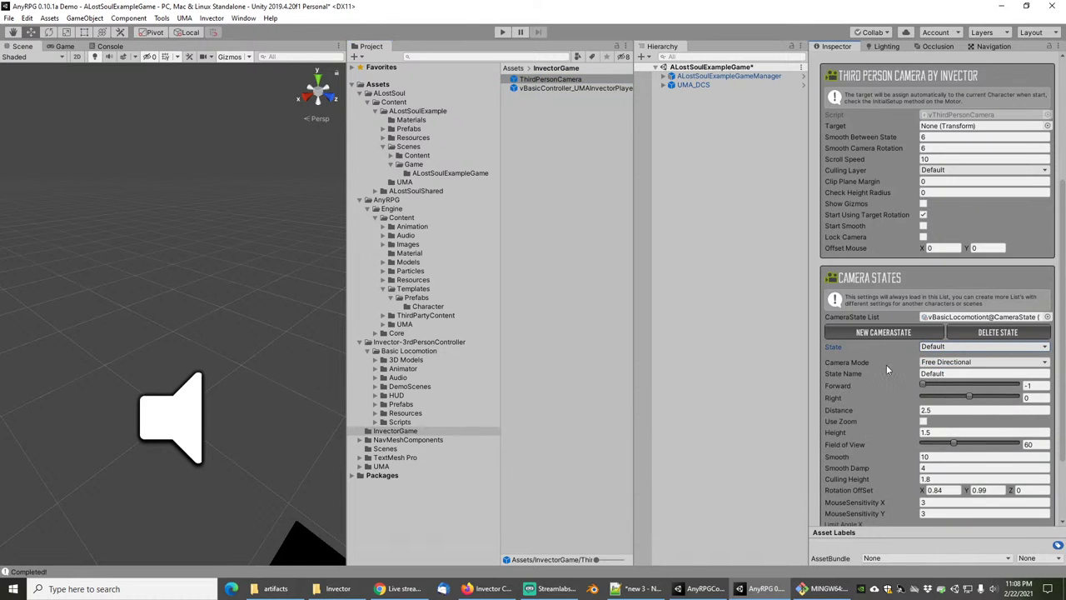
scroll(888, 369, down, 3)
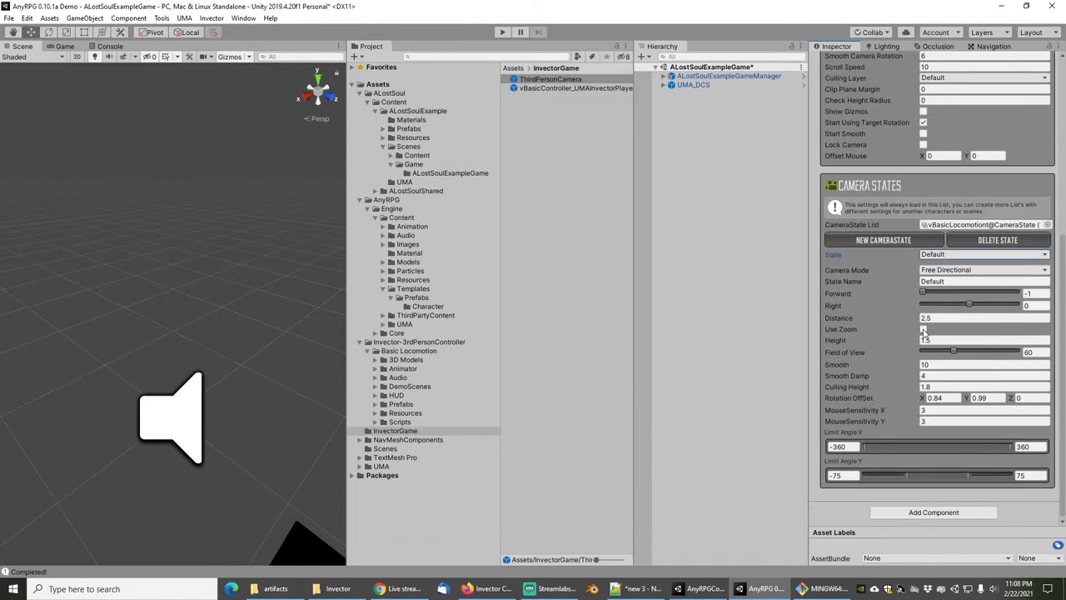
click(923, 330)
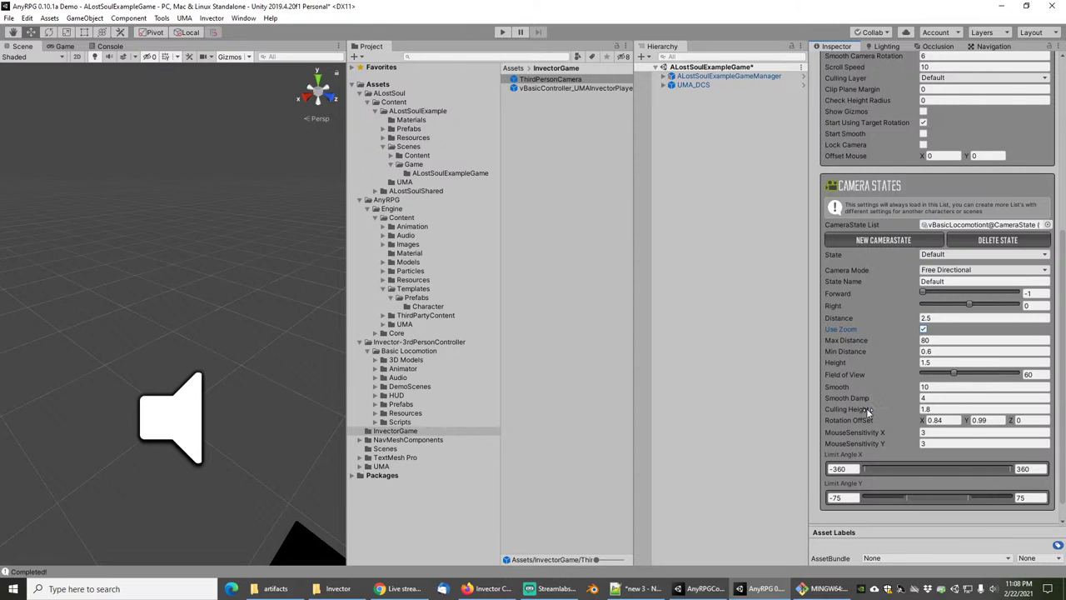
click(935, 432)
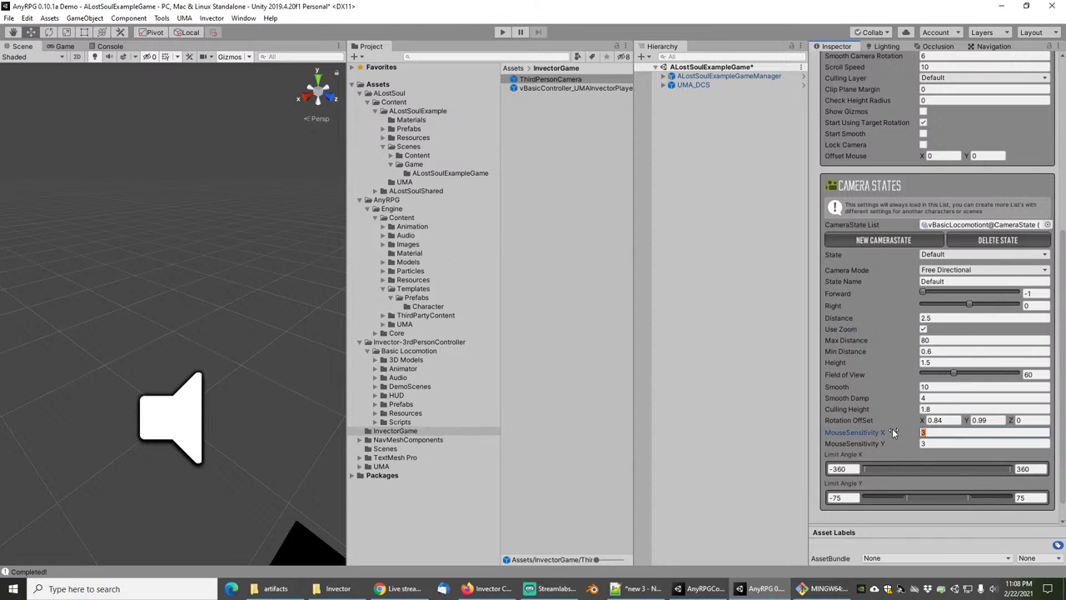
key(Tab)
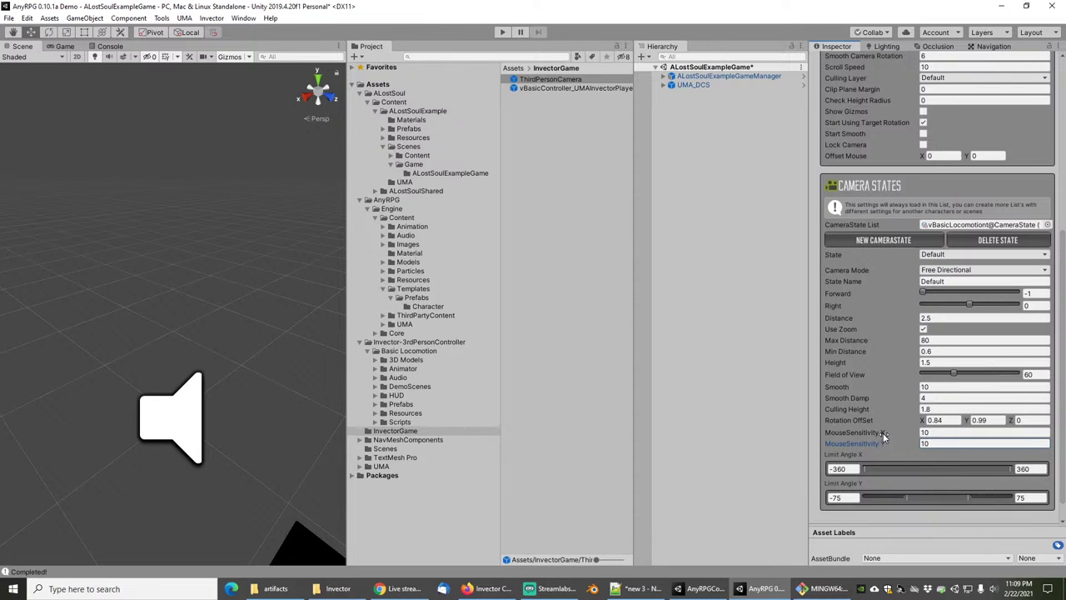
Assign Invector@BasicLocomotion as the Animation Controller in the Dynamic Character Avatar's advanced options on the vBasicController_UMAInvectorPlayerUnitTemplate prefab.
click(549, 88)
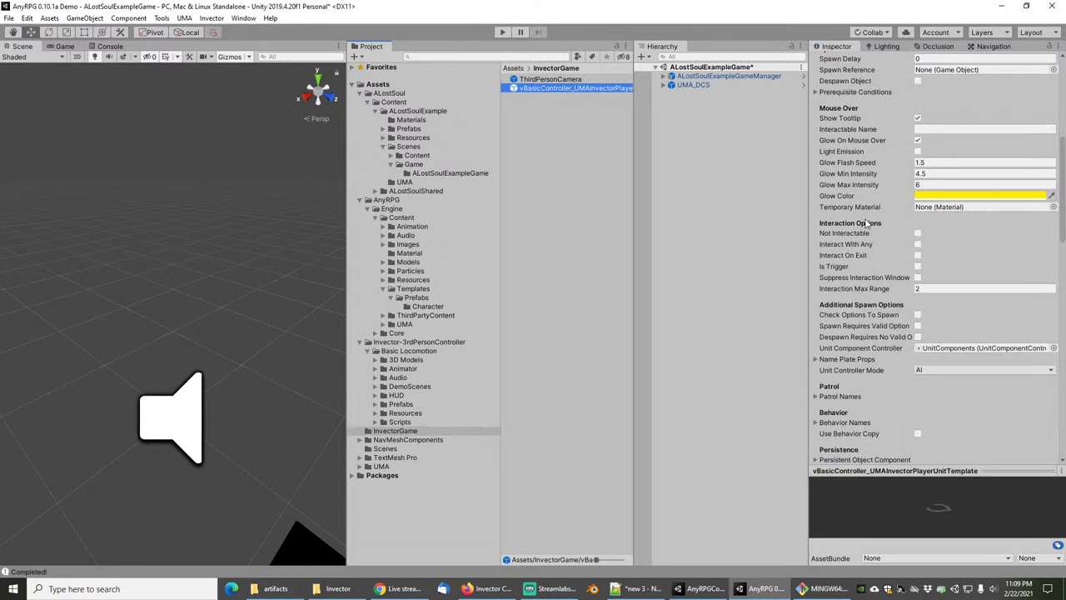
scroll(870, 237, down, 15)
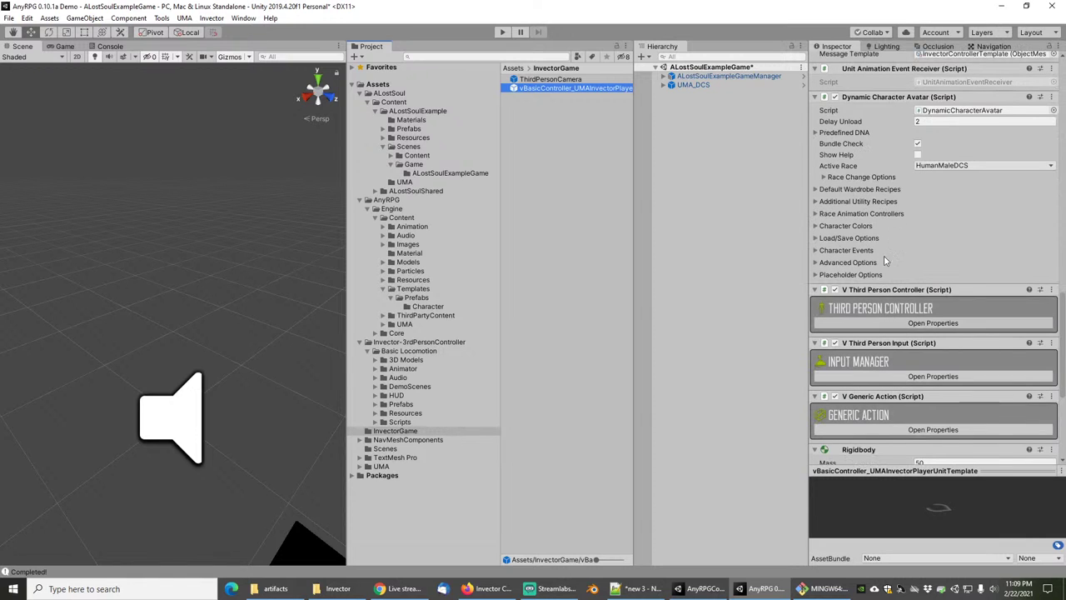
click(820, 263)
scroll(933, 246, down, 3)
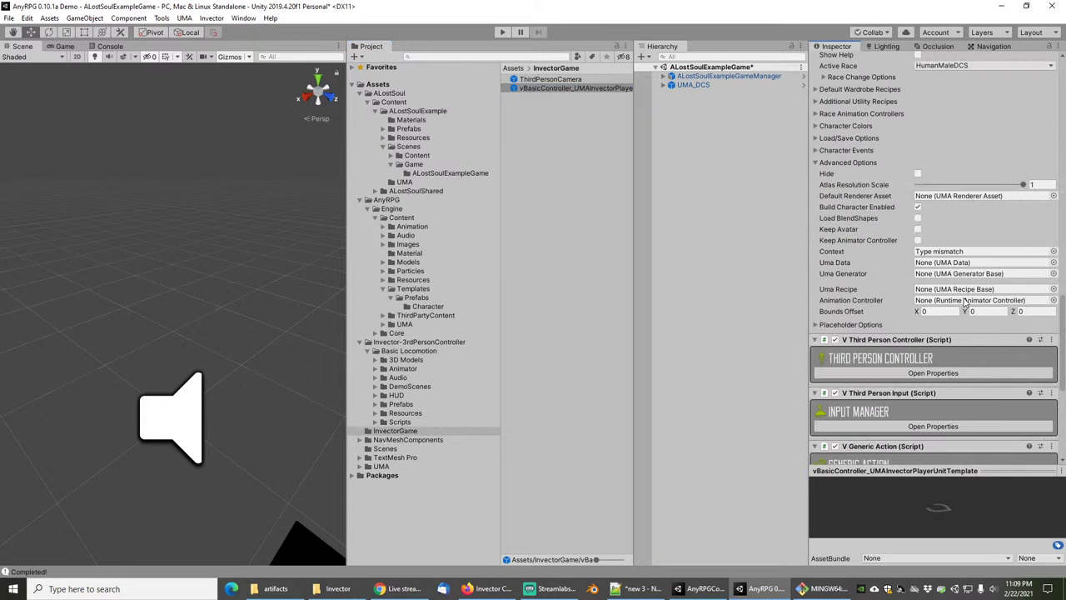
click(1053, 300)
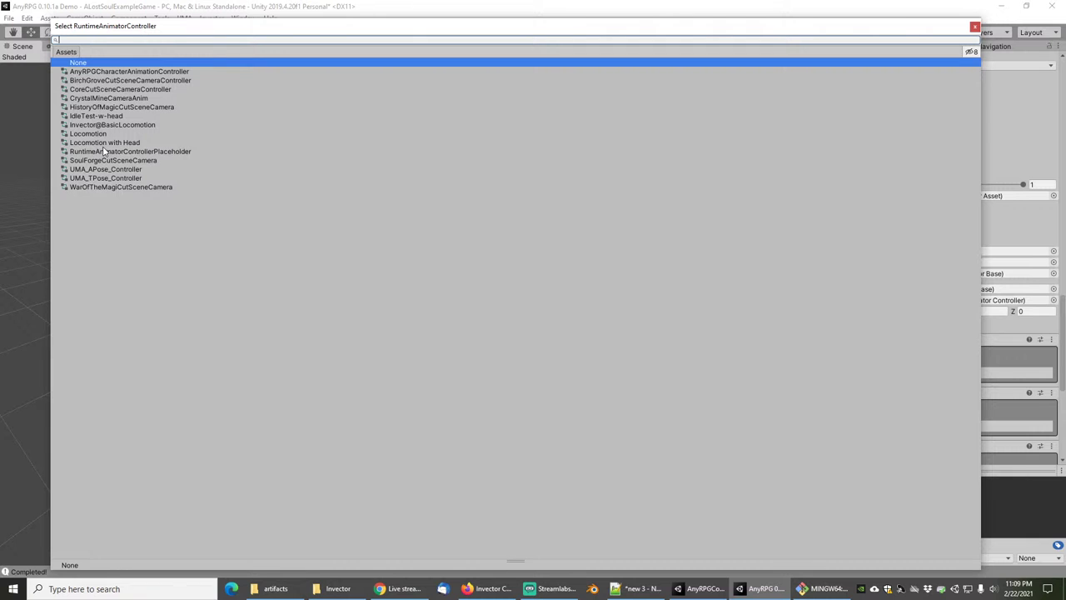
click(118, 125)
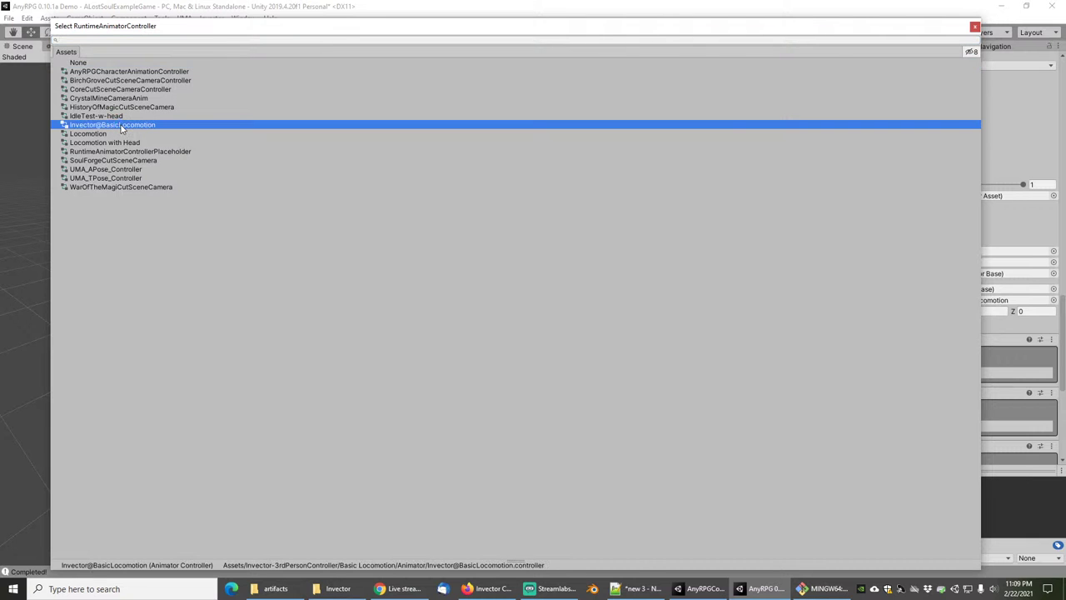
double_click(121, 125)
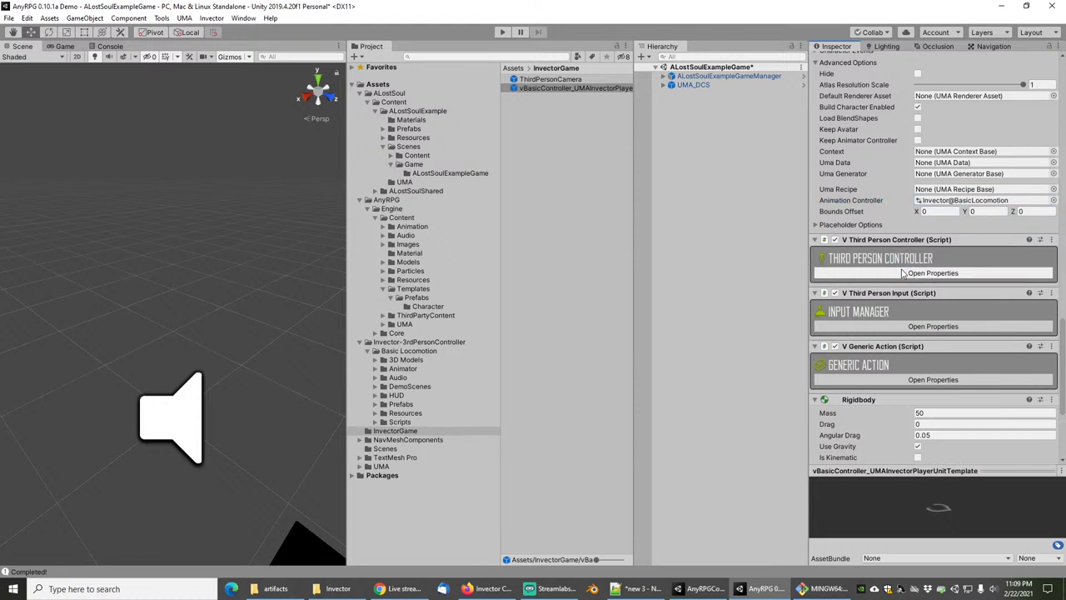
In the prefab's Third Person Controller, enable Is Immortal in the health settings and disable Use Instance in the debug settings.
click(901, 273)
scroll(884, 284, down, 3)
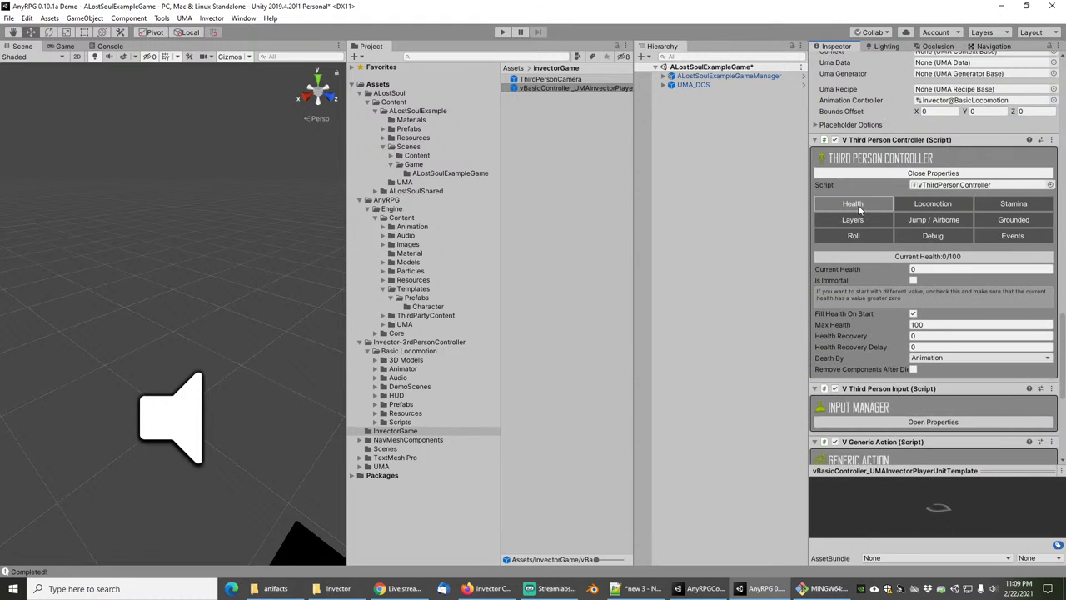
click(914, 280)
click(934, 237)
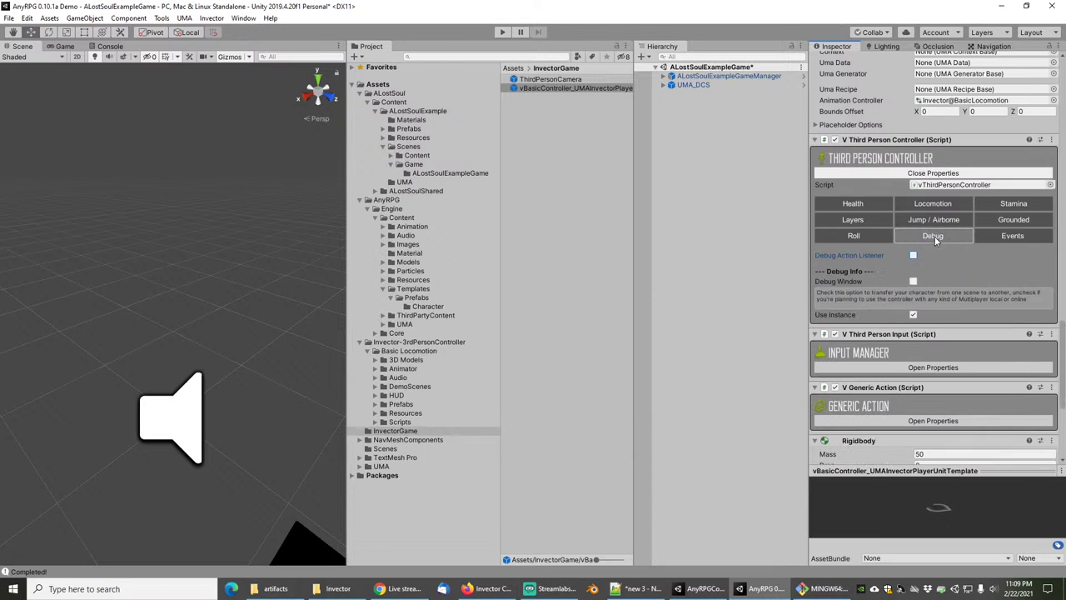
click(913, 315)
scroll(867, 298, down, 3)
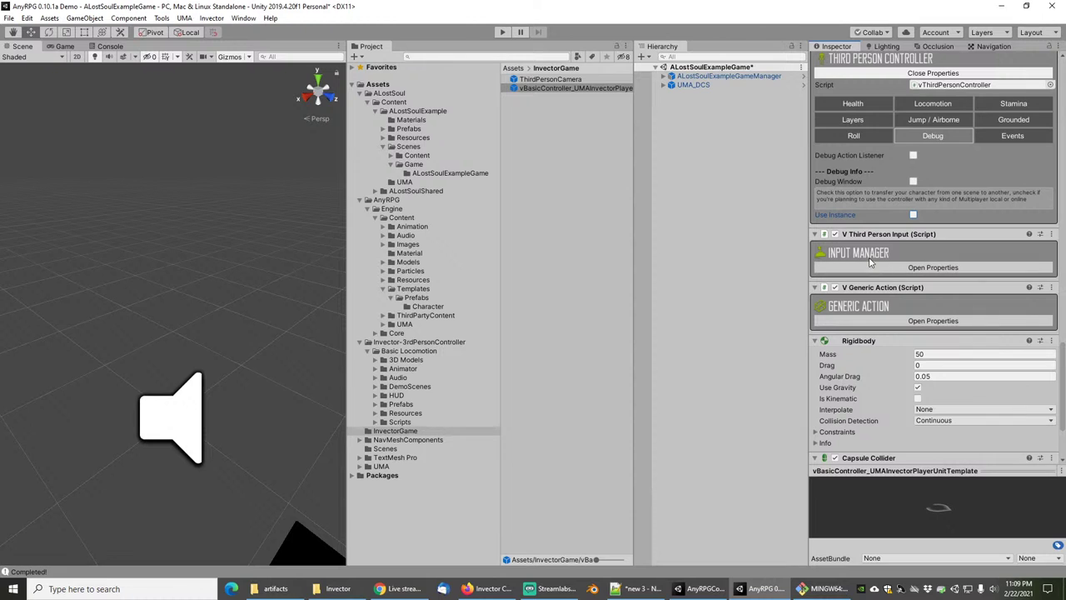
In the prefab's Third Person Input, enable Unlock Cursor On Start, Show Cursor On Start and Lock Camera Input, and save.
click(896, 268)
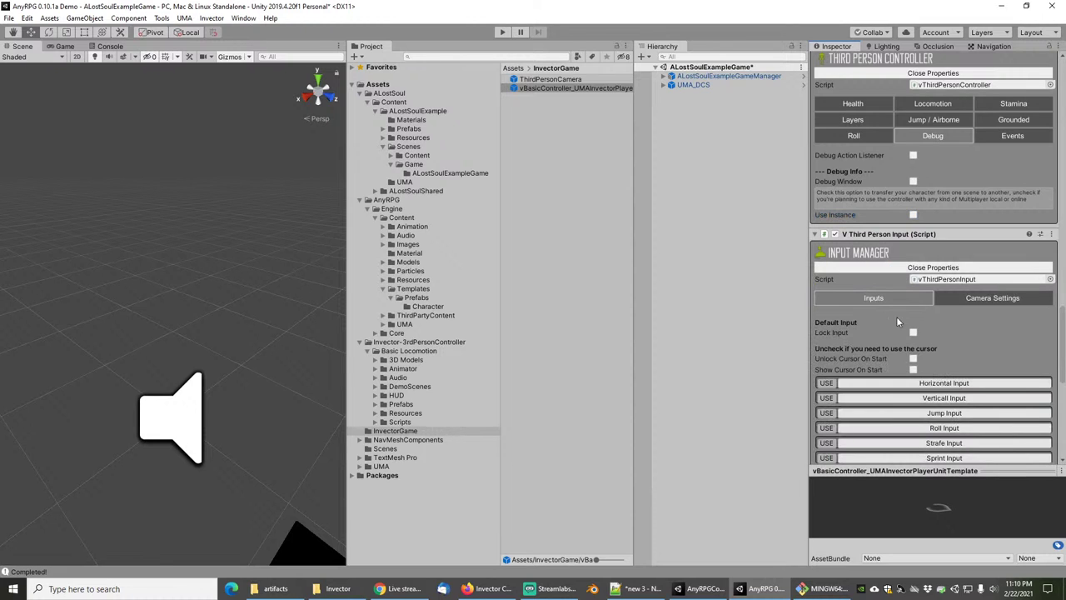
click(913, 360)
click(914, 371)
click(985, 295)
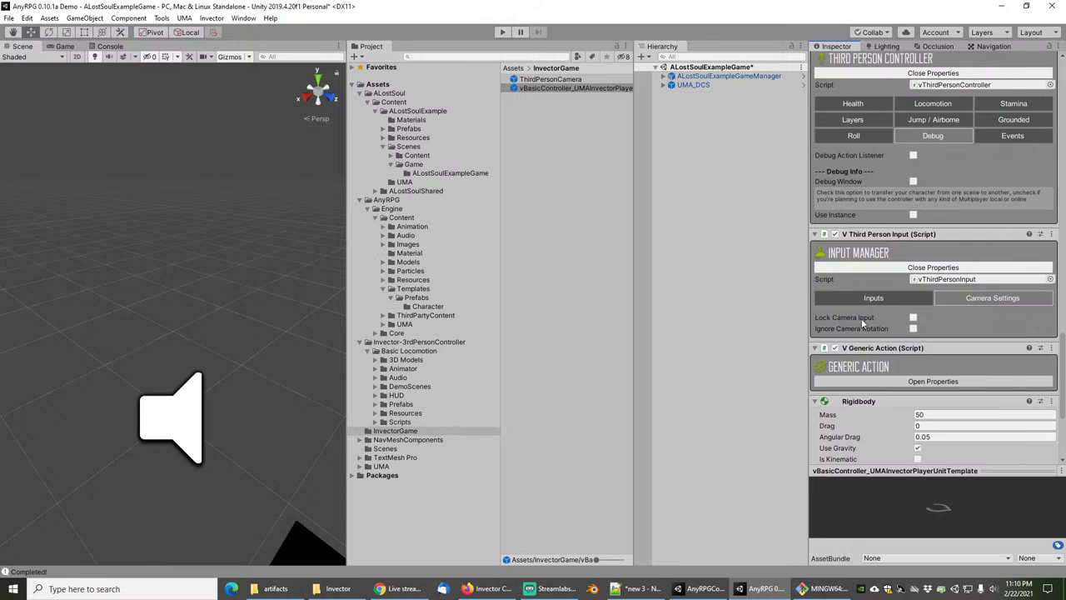
click(914, 317)
click(9, 18)
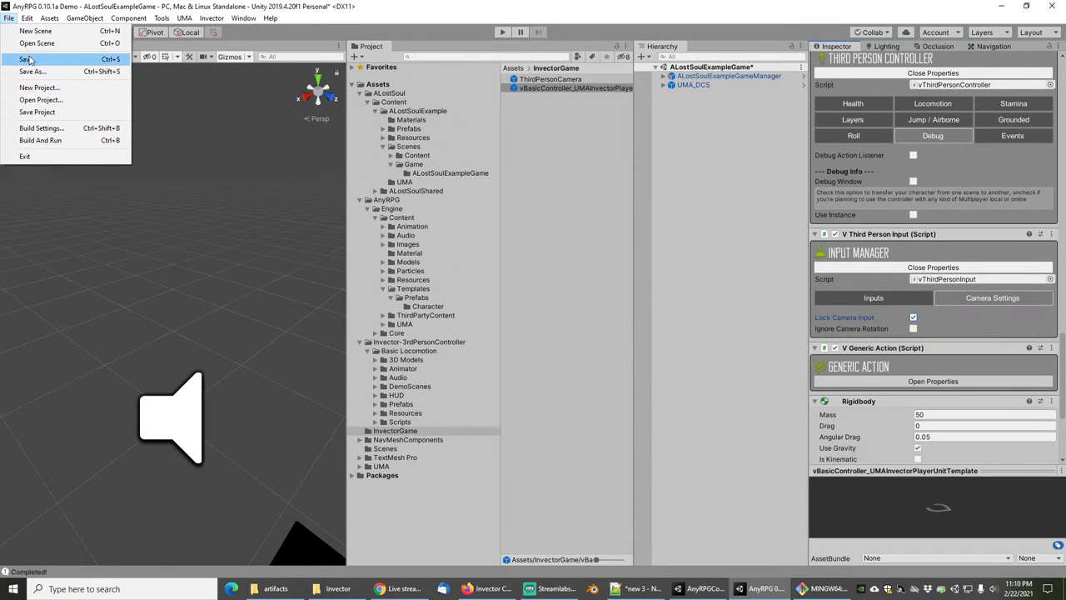
click(29, 59)
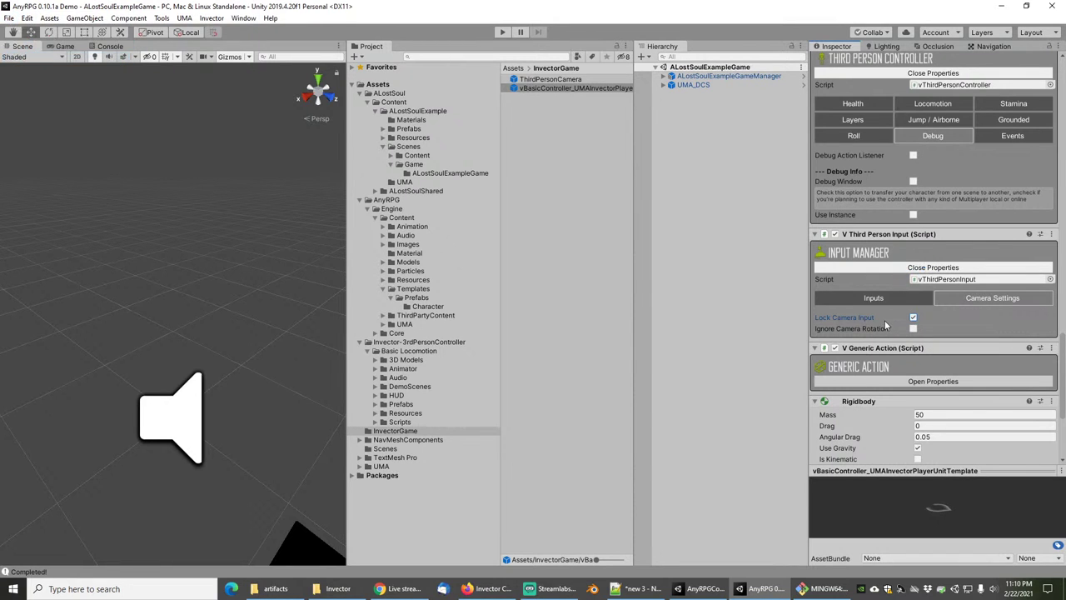
Disable Use New Game Window in the System Configuration Manager of ALostSoulExampleGameManager.
scroll(886, 325, up, 5)
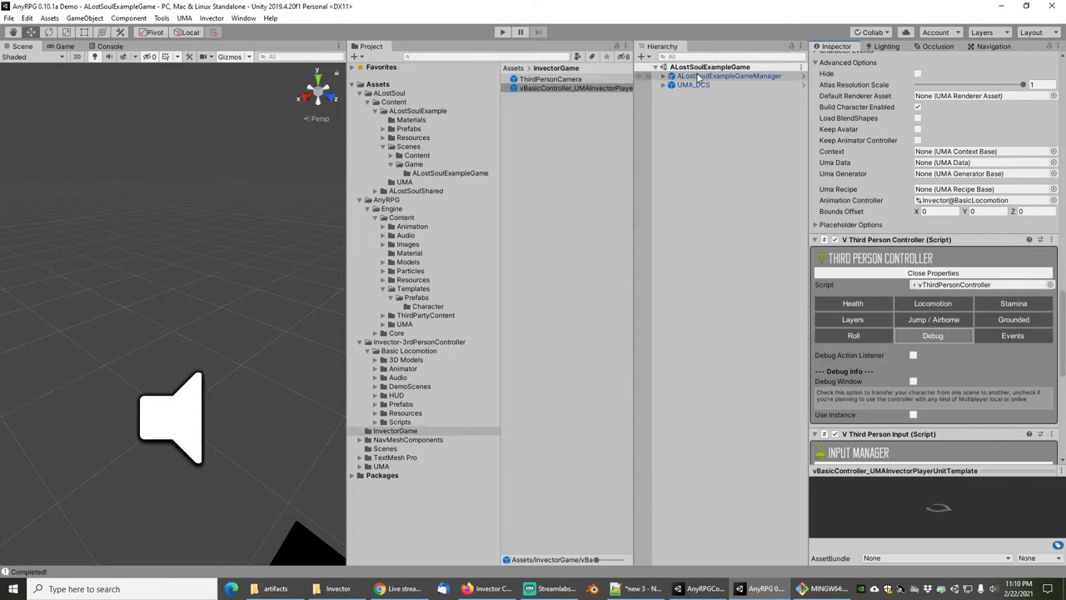
click(698, 76)
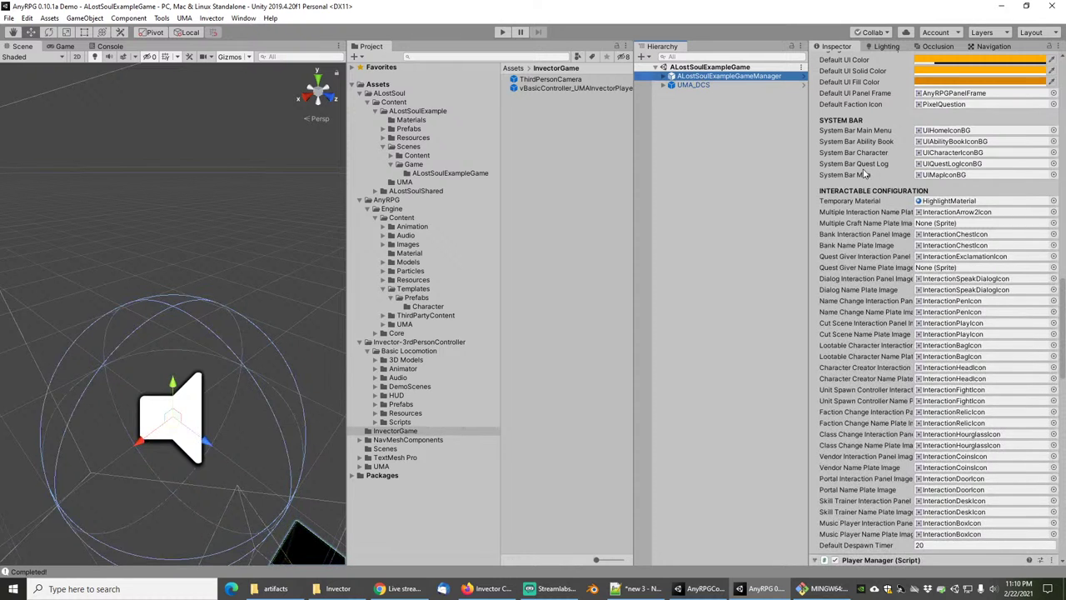
scroll(866, 172, up, 12)
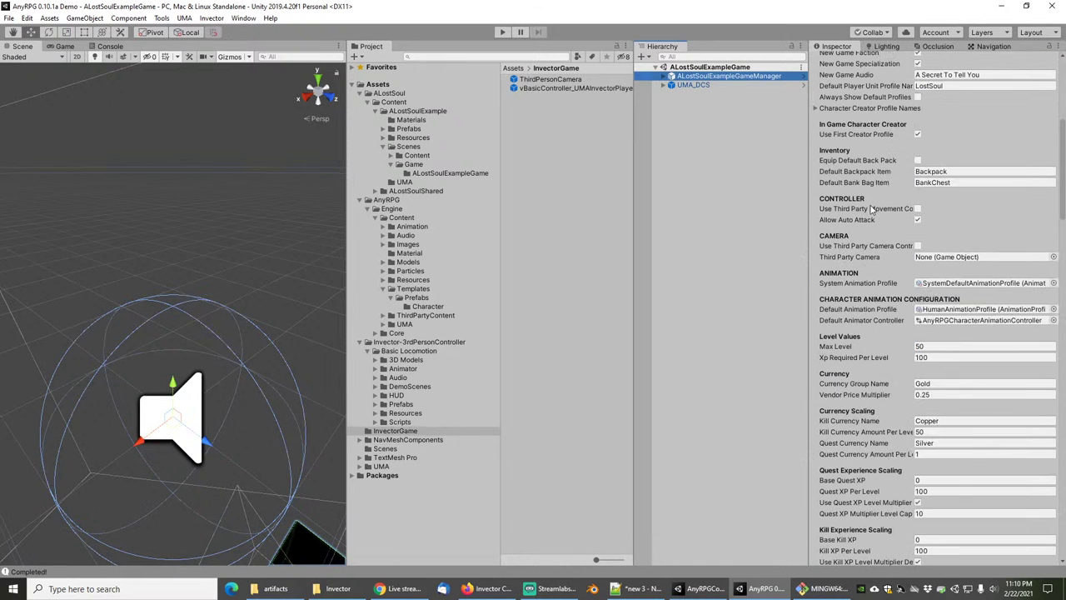
scroll(874, 217, up, 10)
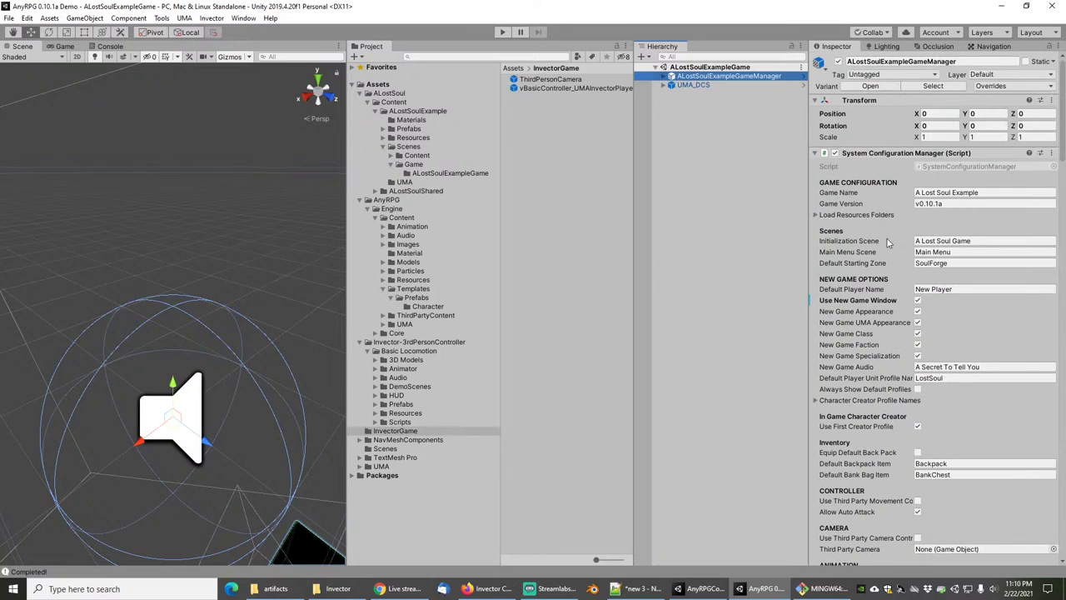
click(917, 300)
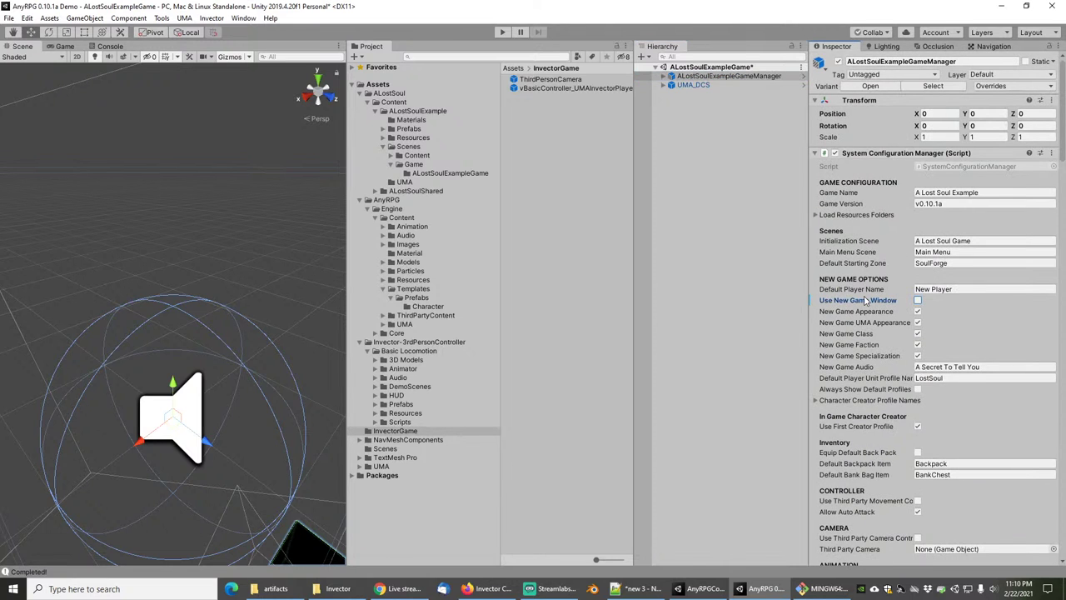
click(738, 77)
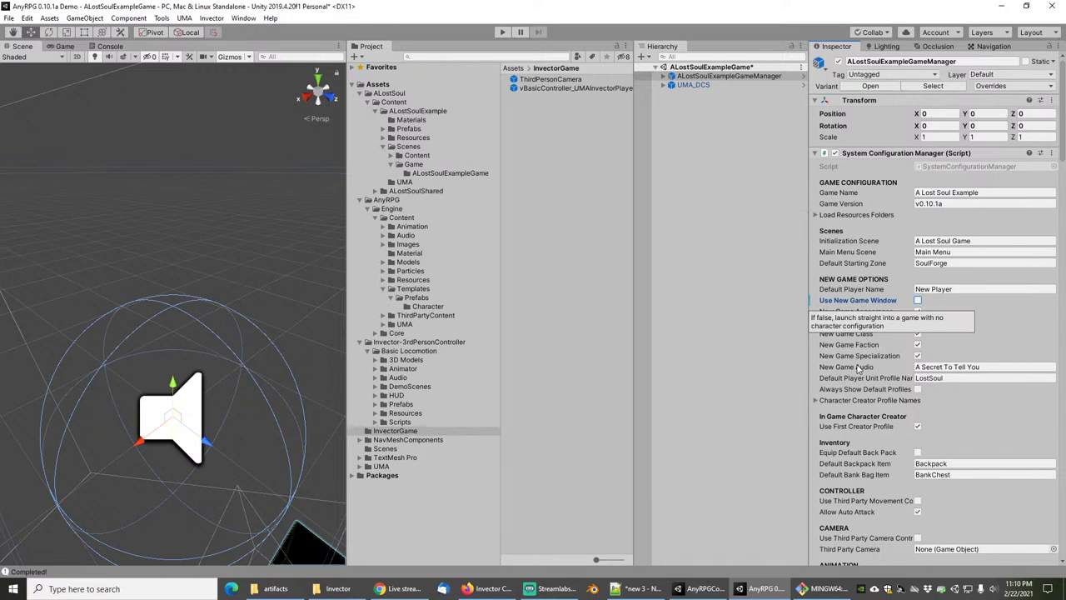
Copy UMABody from the Character Creator Profile Names and use it as the Default Player Unit Profile Name.
scroll(858, 368, down, 3)
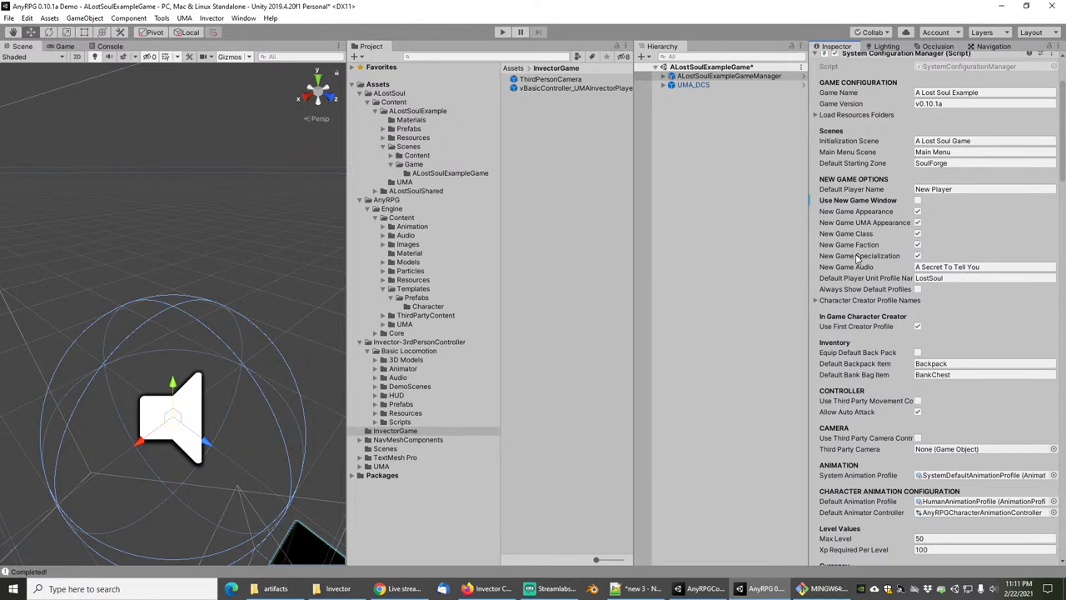
click(815, 301)
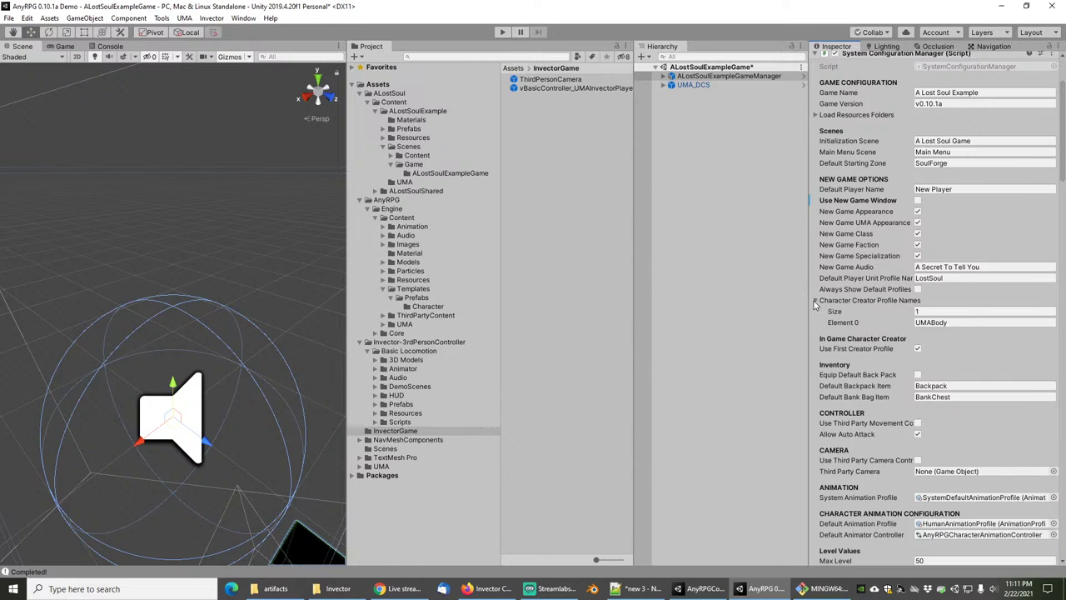
click(961, 322)
key(ctrl+c)
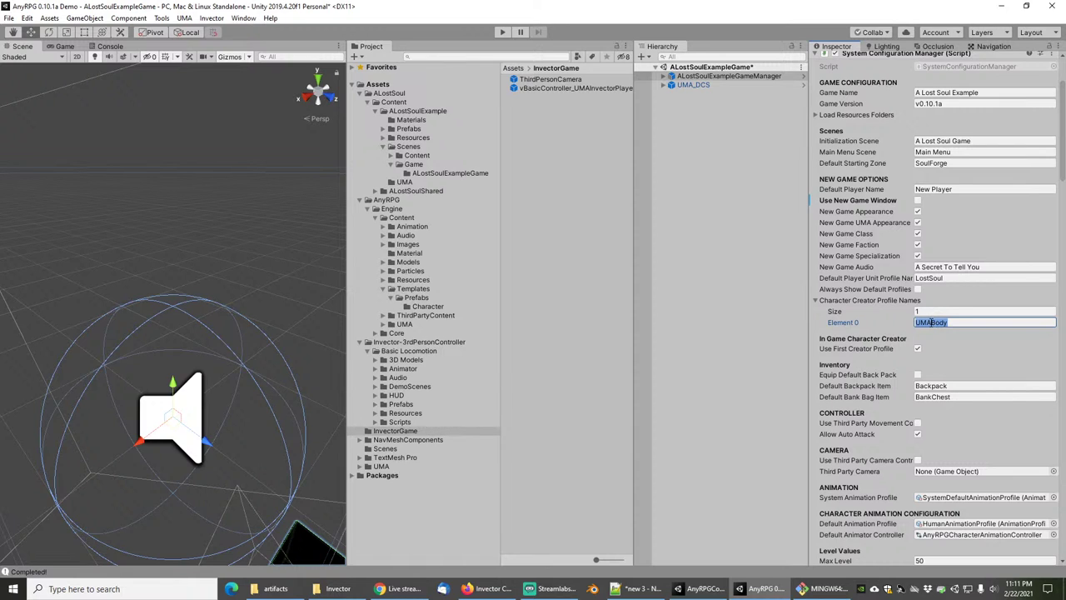
click(960, 280)
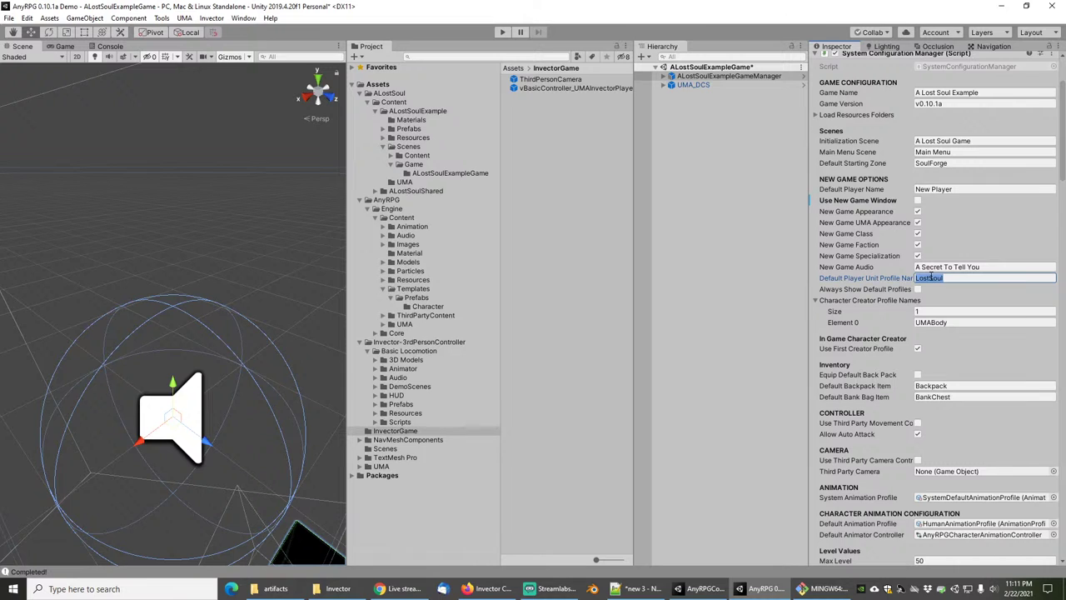
key(ctrl+v)
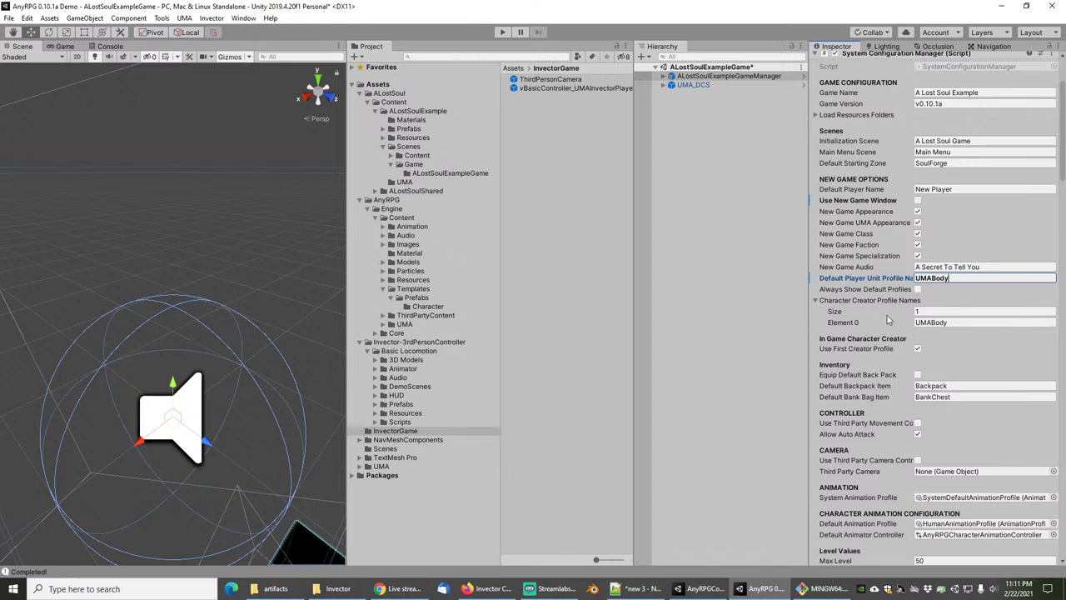
Enable third-party movement control and disable Allow Auto Attack in the game manager's controller settings.
scroll(887, 321, down, 3)
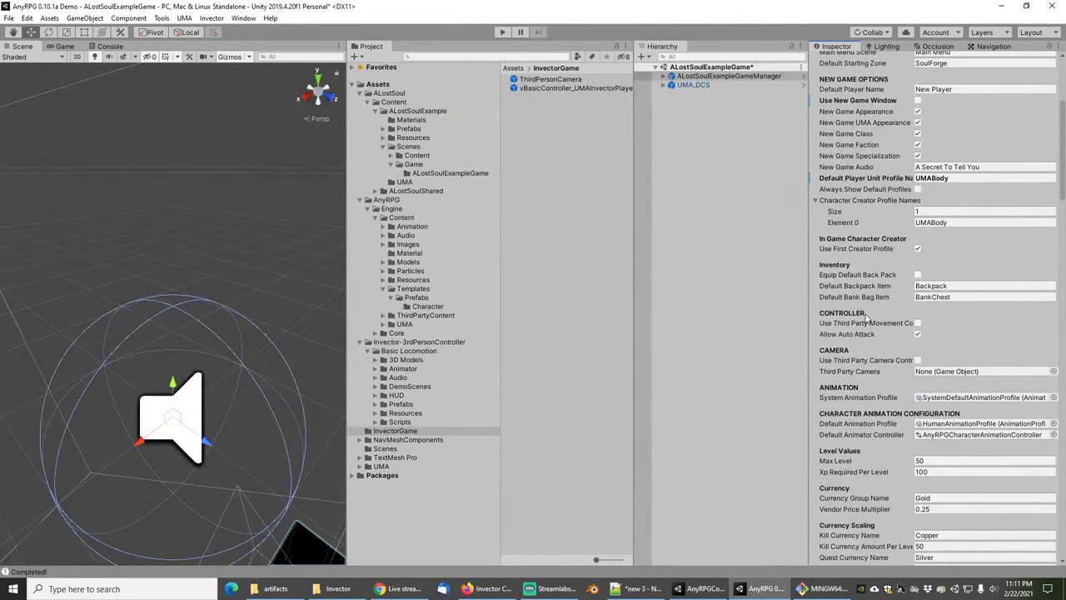
click(918, 324)
click(918, 334)
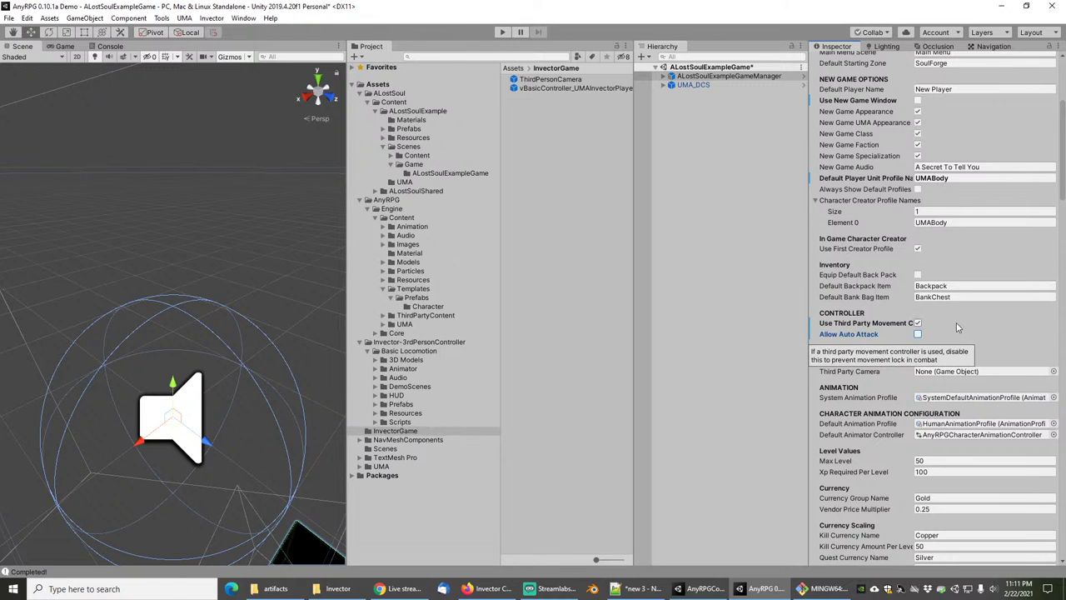
Enable third-party camera control, assign the ThirdPersonCamera prefab as the Third Party Camera, and save the scene.
scroll(883, 275, down, 3)
mouse_move(869, 240)
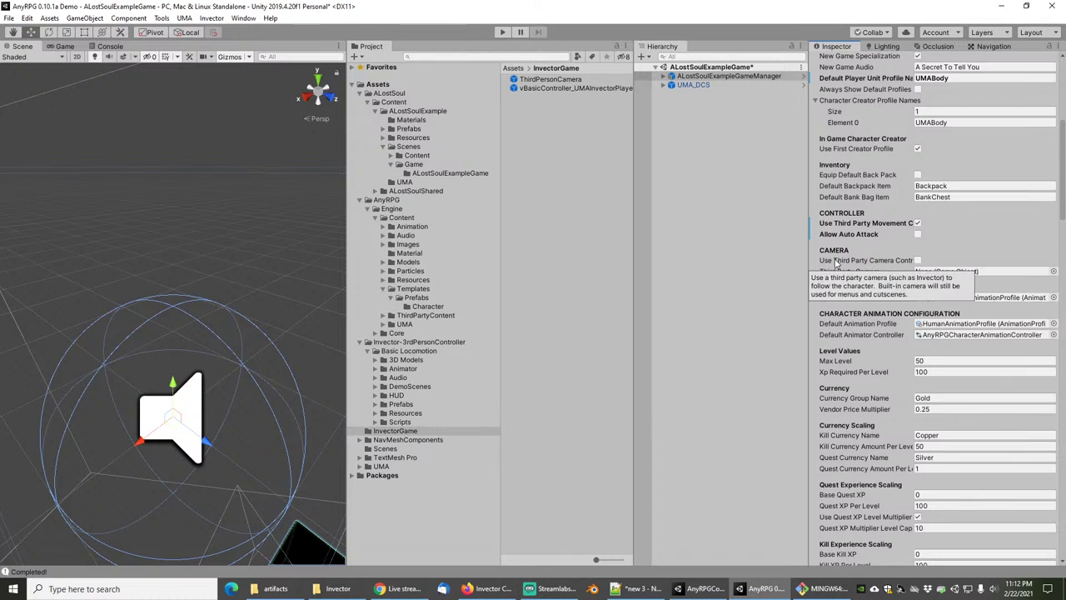
click(918, 261)
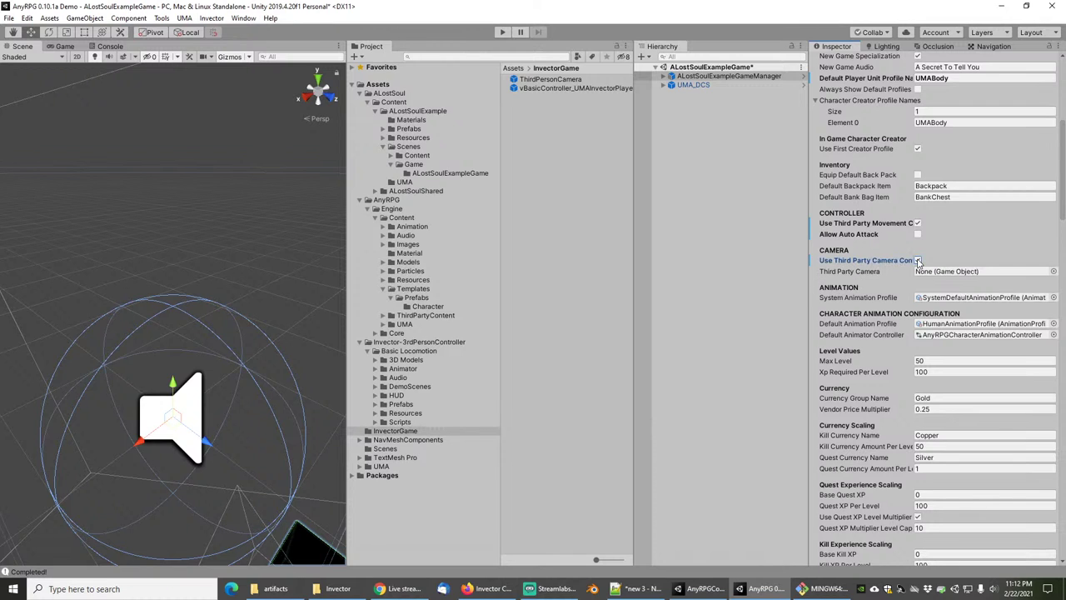
drag(552, 79, 947, 277)
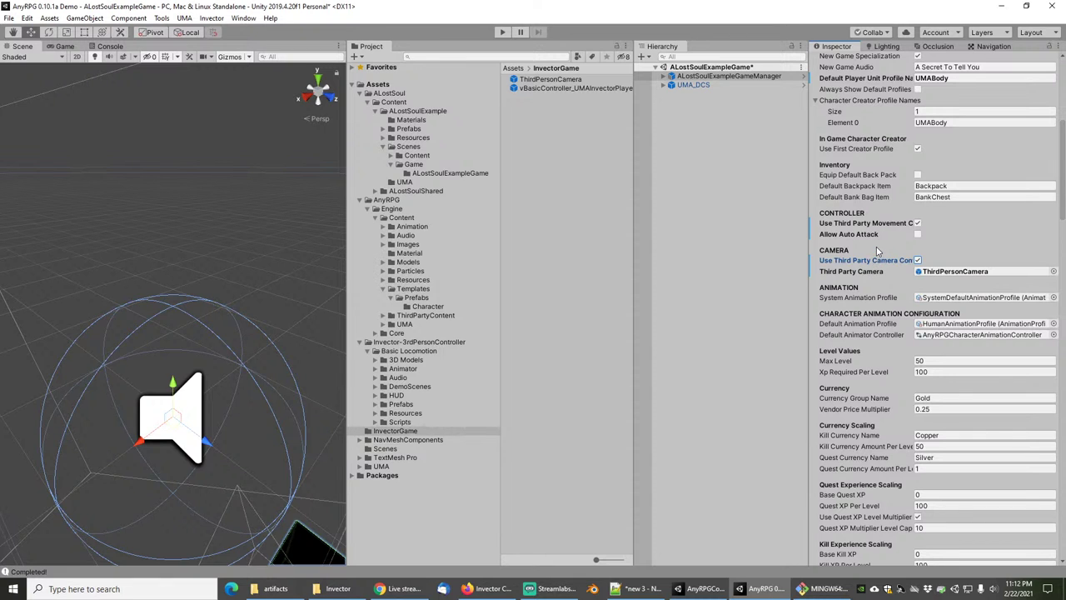
scroll(879, 246, up, 3)
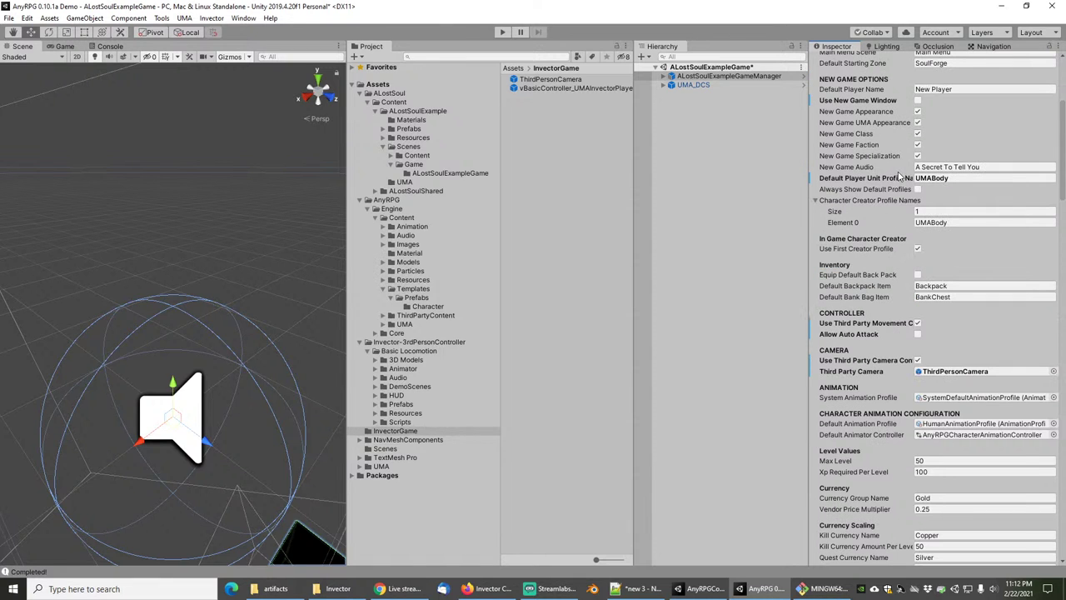
click(9, 18)
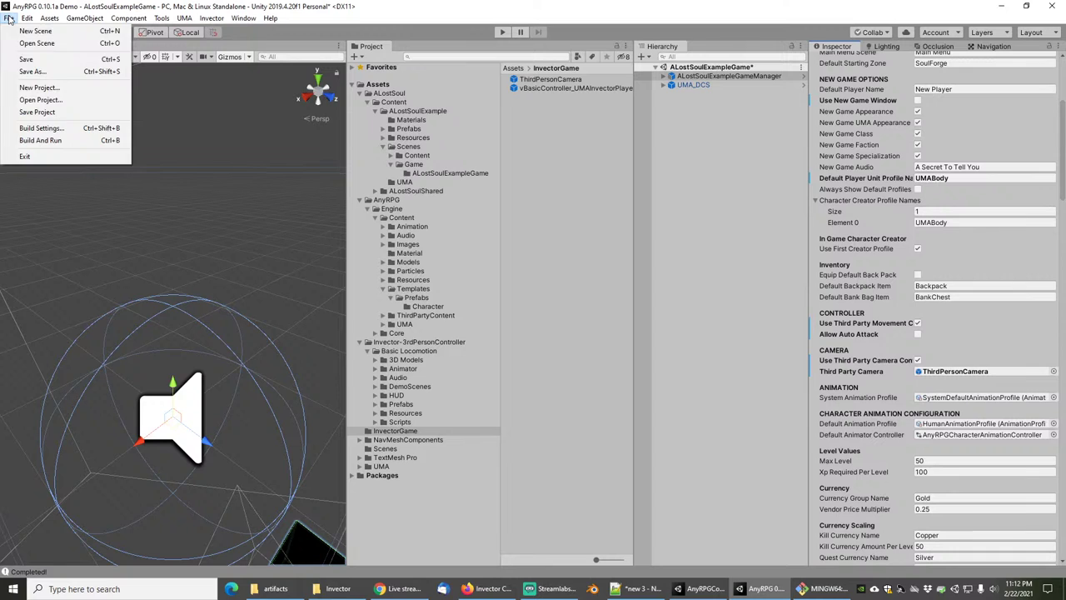
click(23, 60)
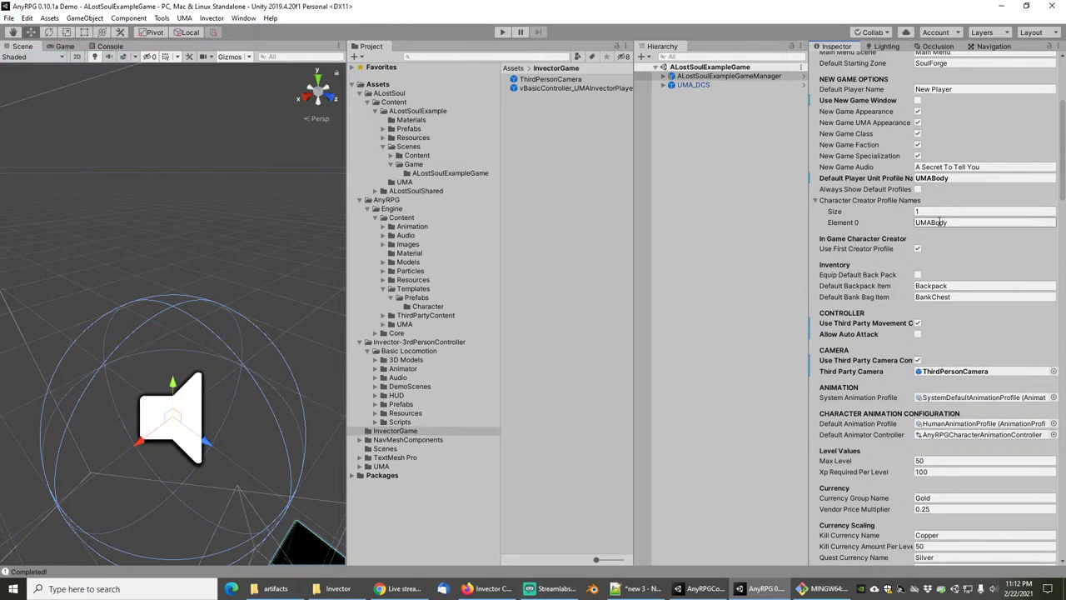
In the UMABodyUnit profile, set Model Prefab to None and assign the InvectorGame folder's vBasicController UMA player prefab as Unit Prefab.
click(510, 56)
text(umabody)
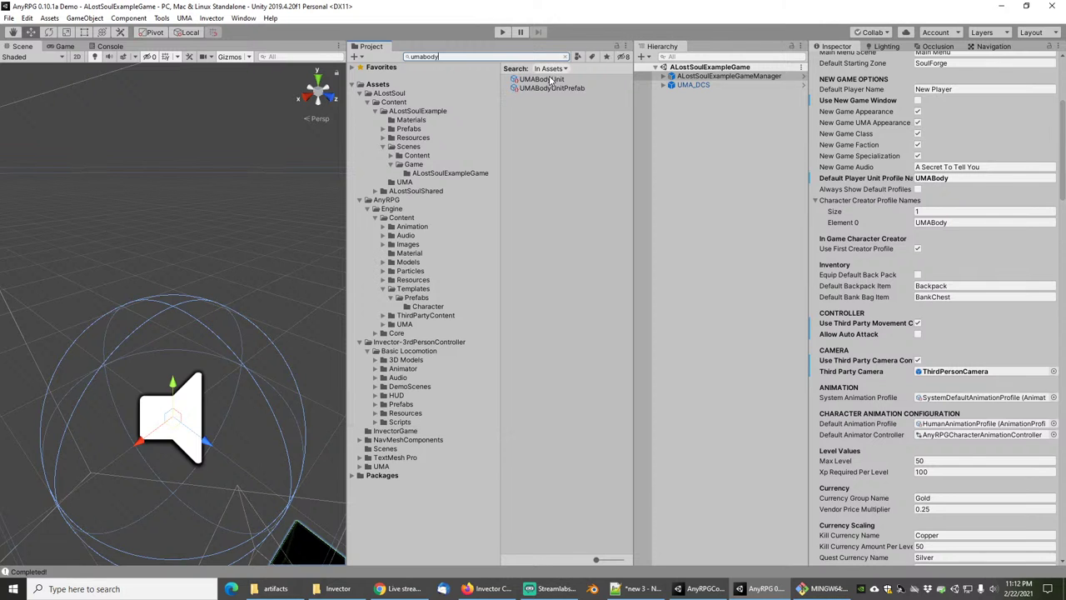
click(548, 80)
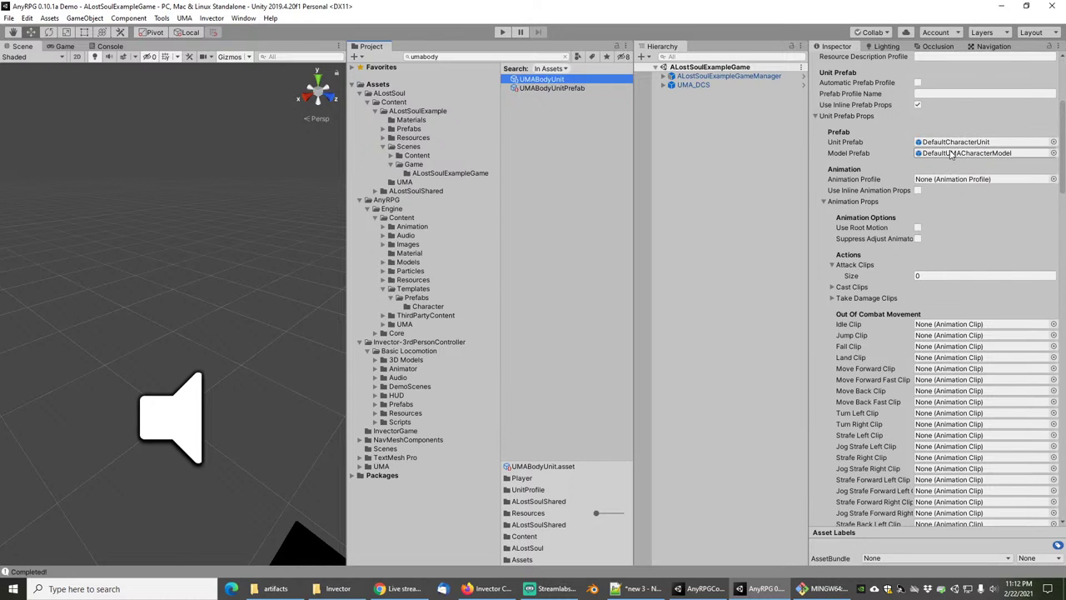
click(1053, 153)
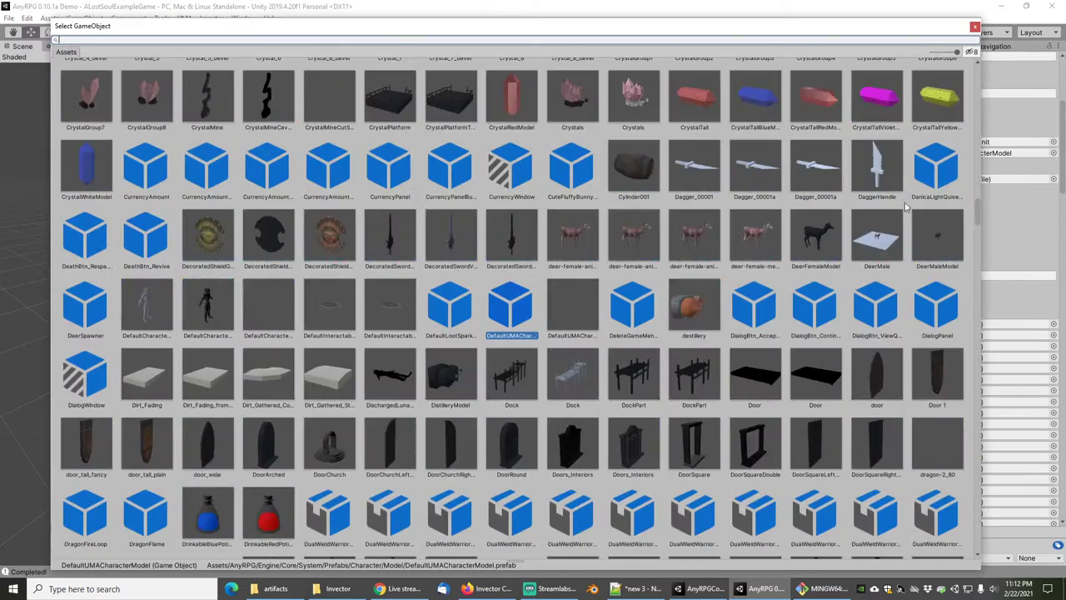
drag(978, 218, 976, 76)
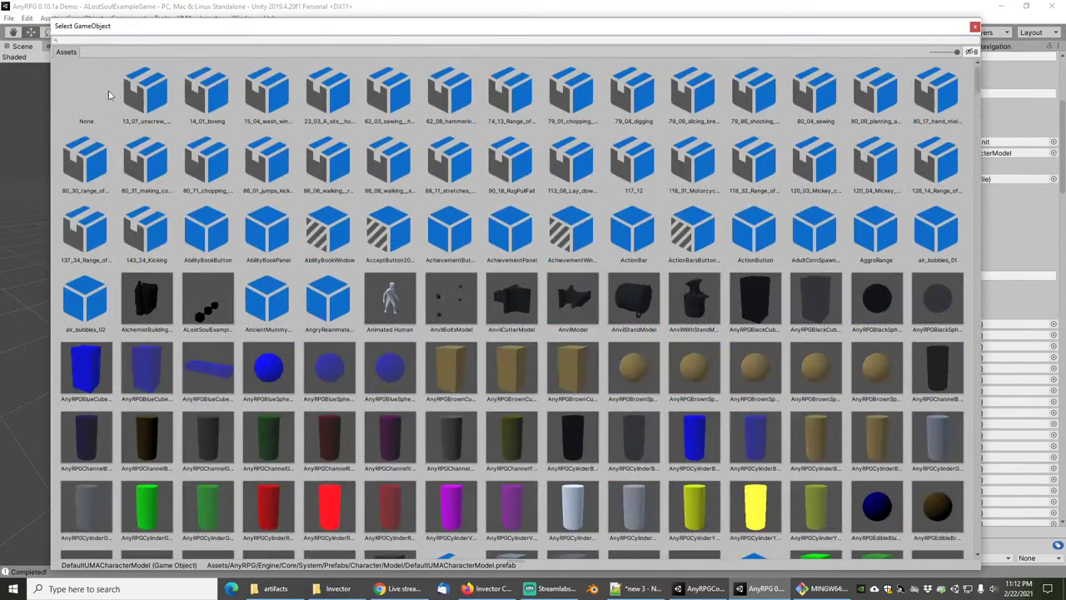
double_click(90, 94)
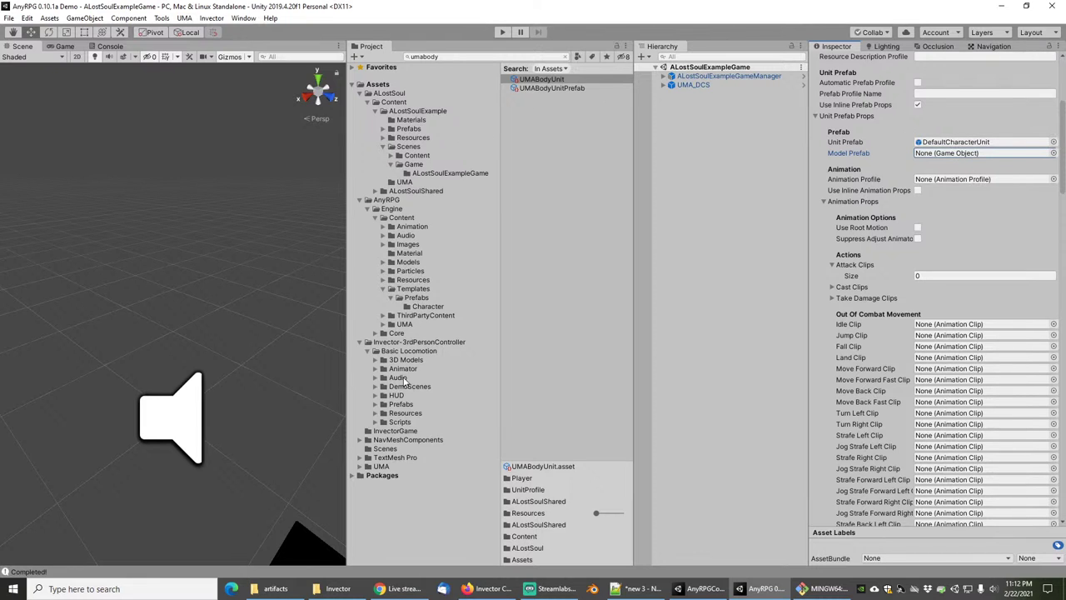
click(398, 431)
drag(547, 91, 952, 143)
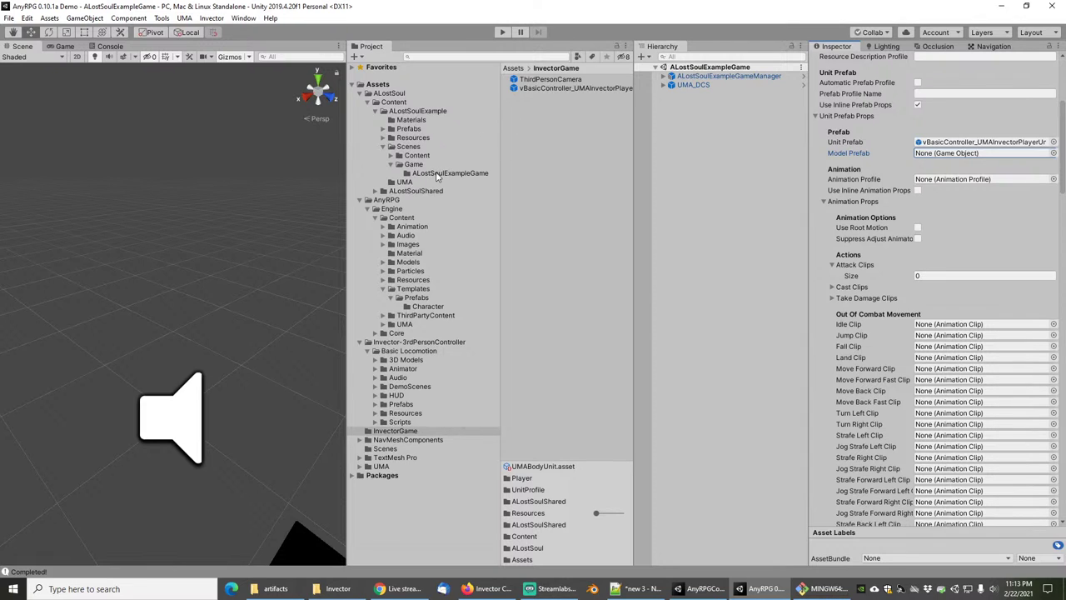
Open the Animations folder inside the 3D Models of Invector's Basic Locomotion assets.
click(383, 360)
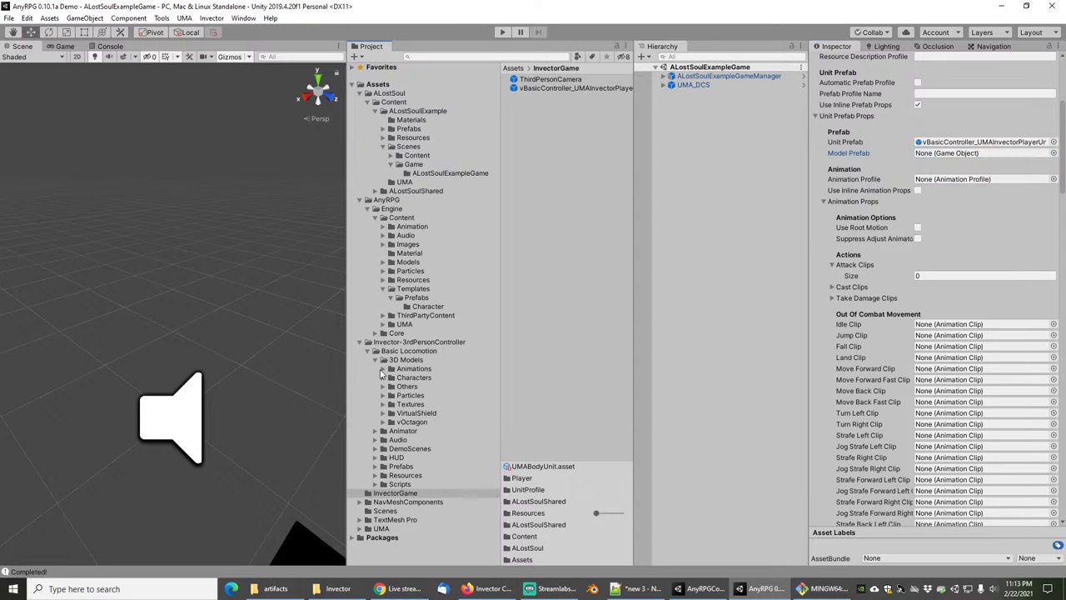
click(390, 370)
click(407, 371)
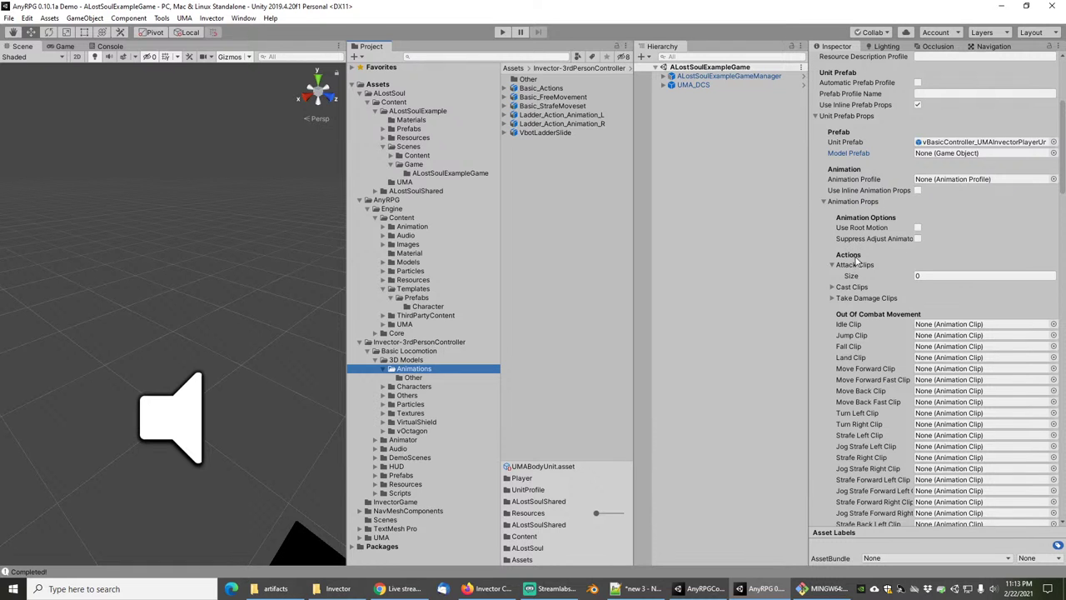
Enable Play On Footstep in the UMABodyUnit profile, set its movement audio profile to Footstep Hits, and save.
scroll(850, 254, down, 10)
scroll(866, 260, up, 8)
scroll(869, 261, up, 6)
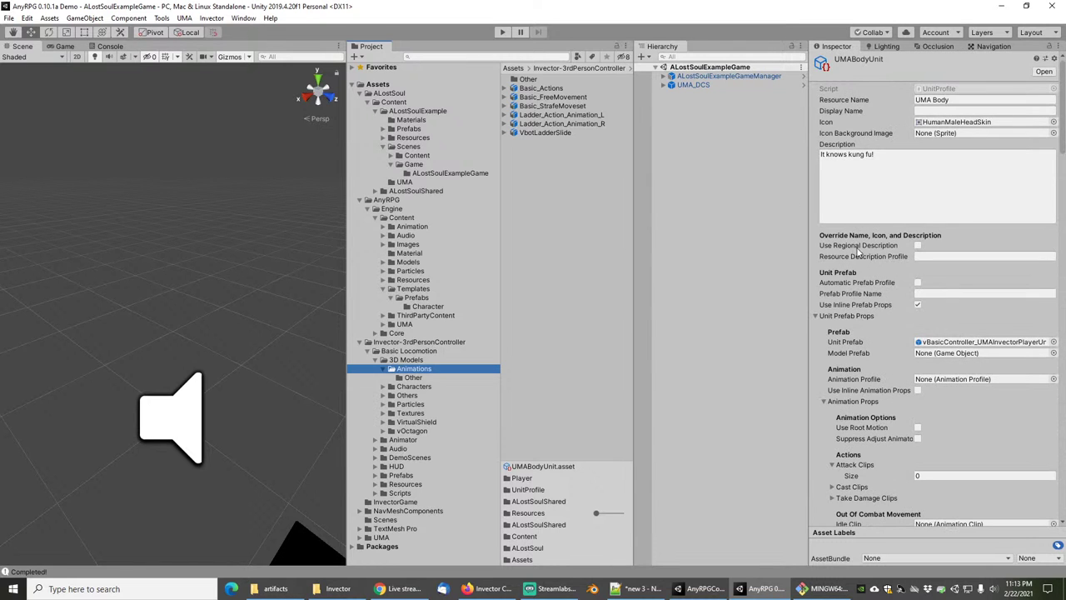
click(823, 401)
scroll(831, 366, down, 6)
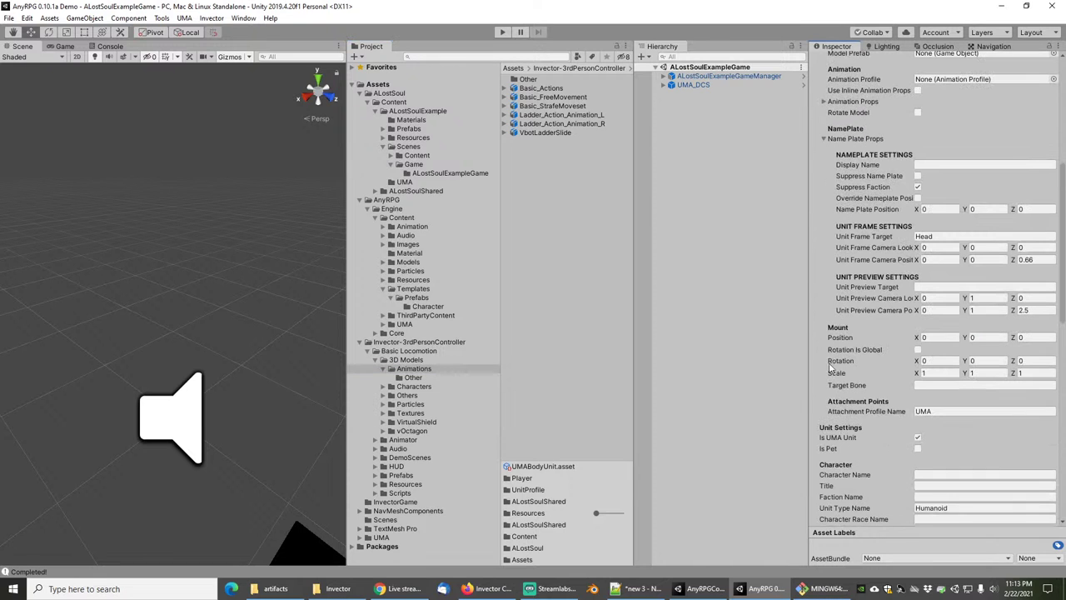
click(823, 139)
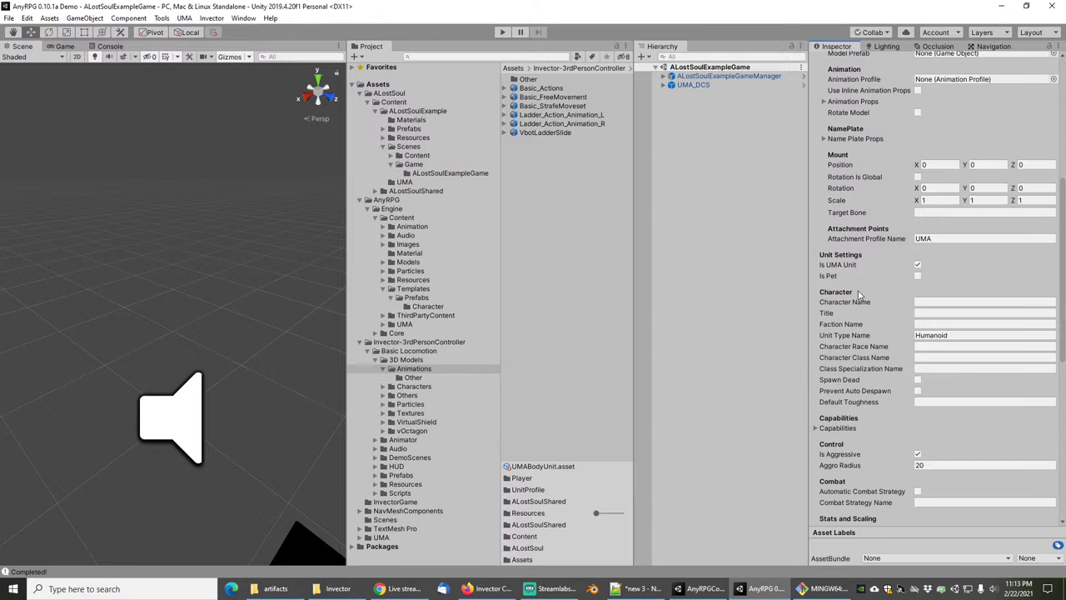
scroll(875, 358, down, 6)
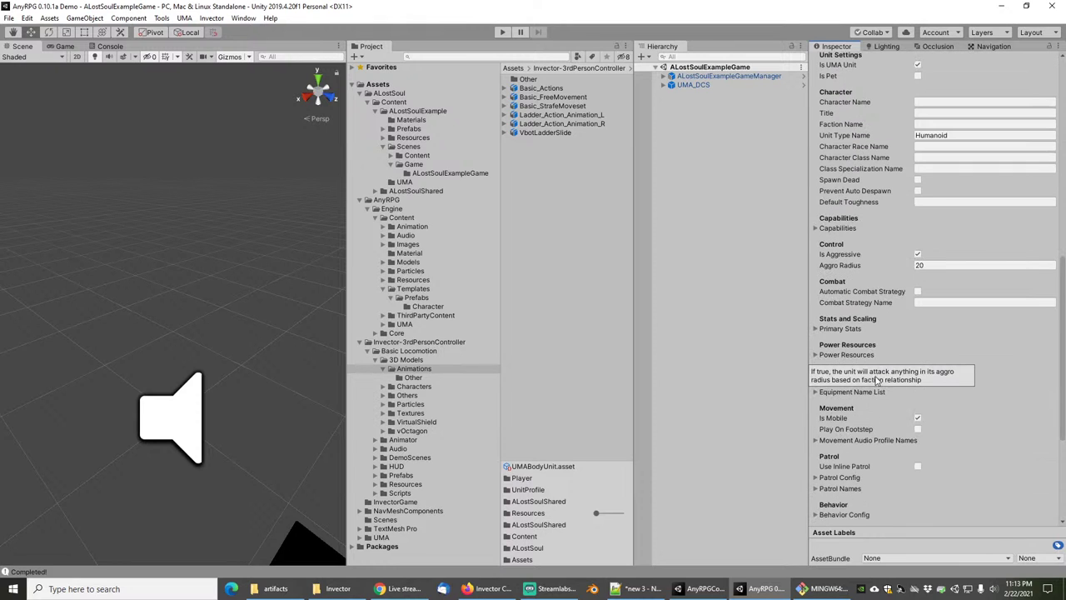
click(917, 428)
click(817, 441)
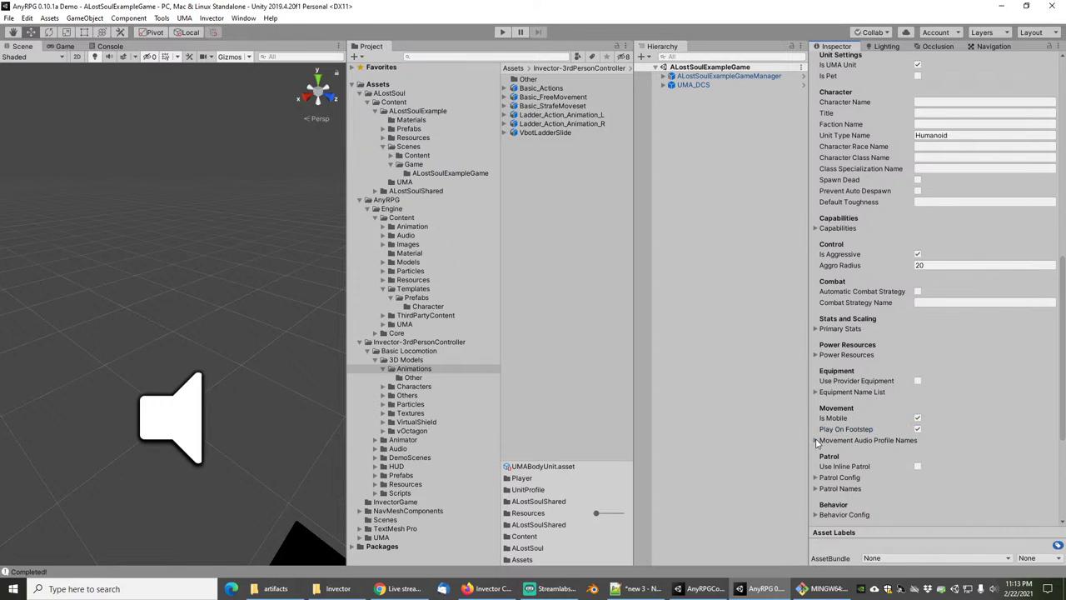
click(992, 461)
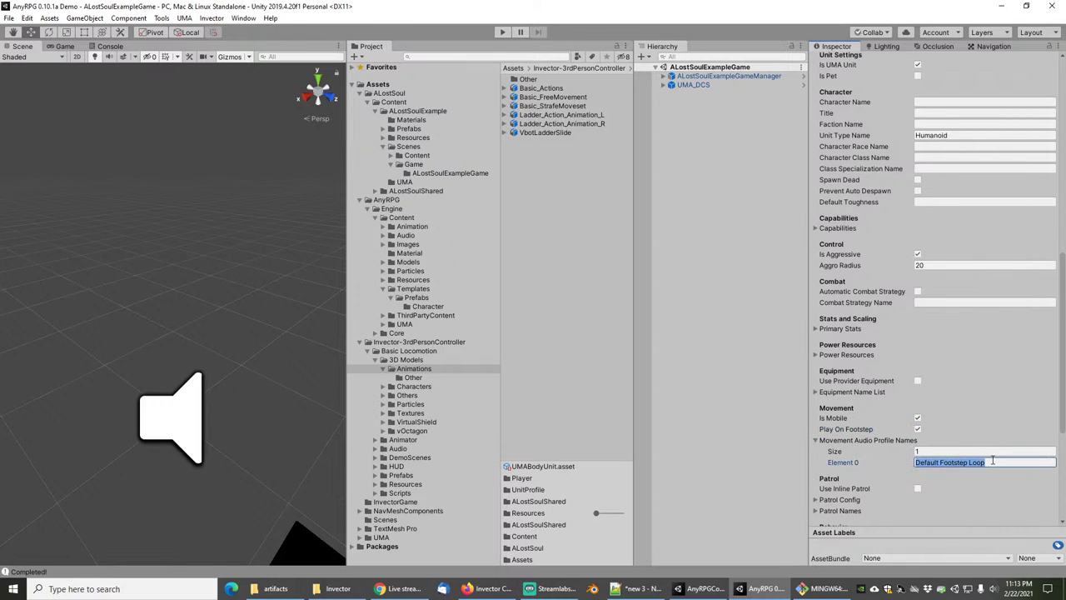
text(Footstep Hits)
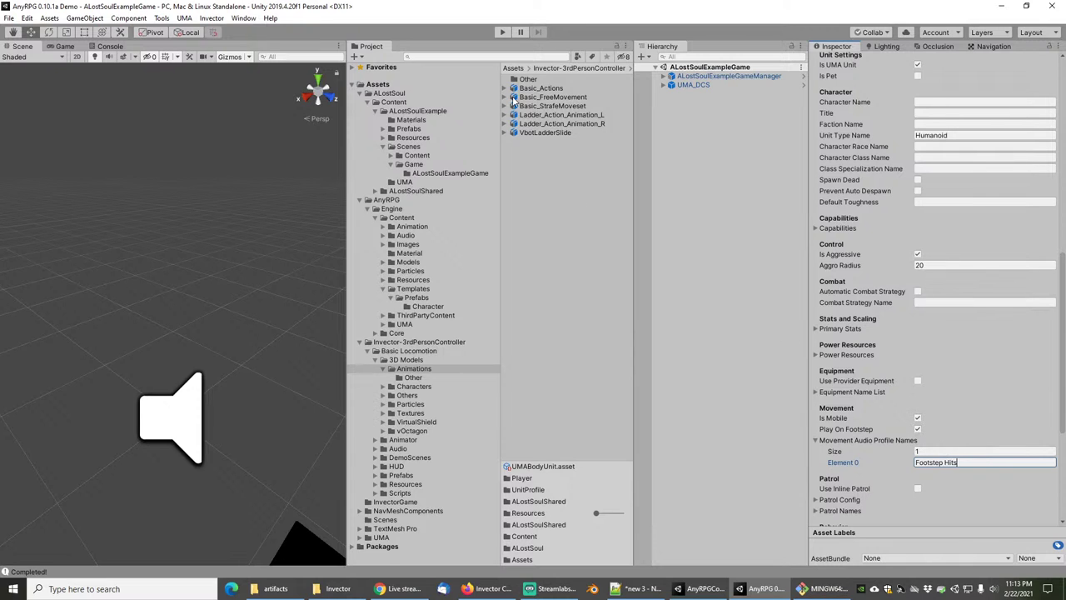
click(8, 18)
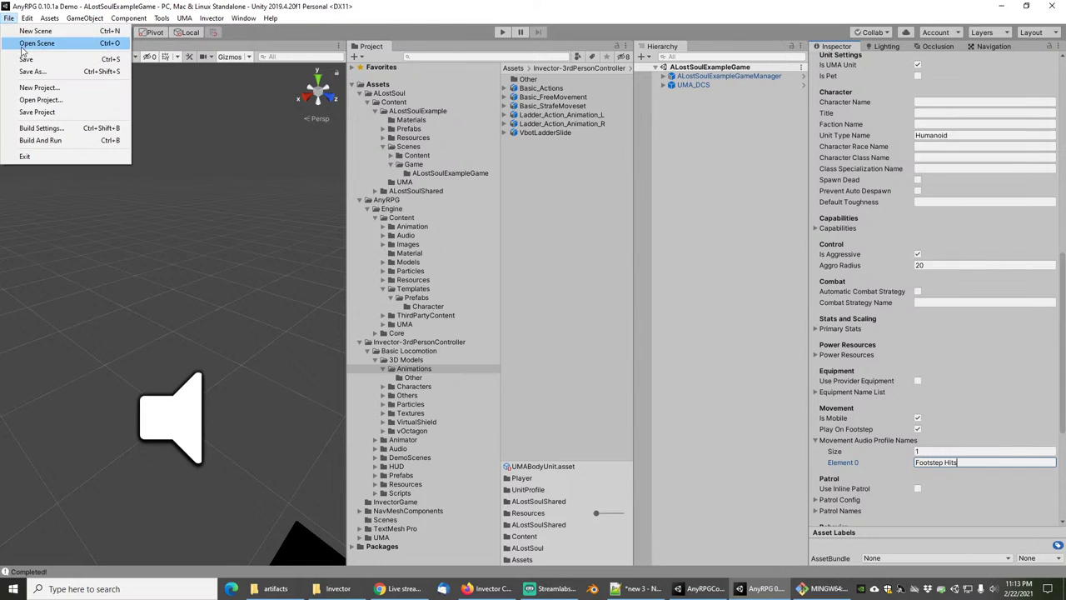
click(16, 61)
Select the Run clip in the Basic_FreeMovement model's import settings and expand its events.
click(543, 98)
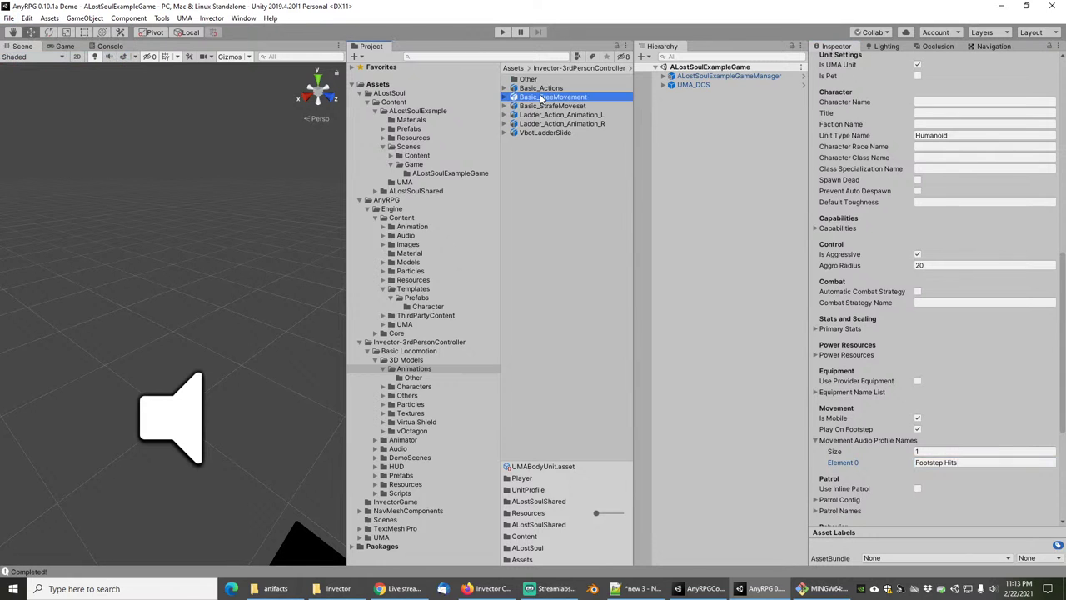
click(504, 98)
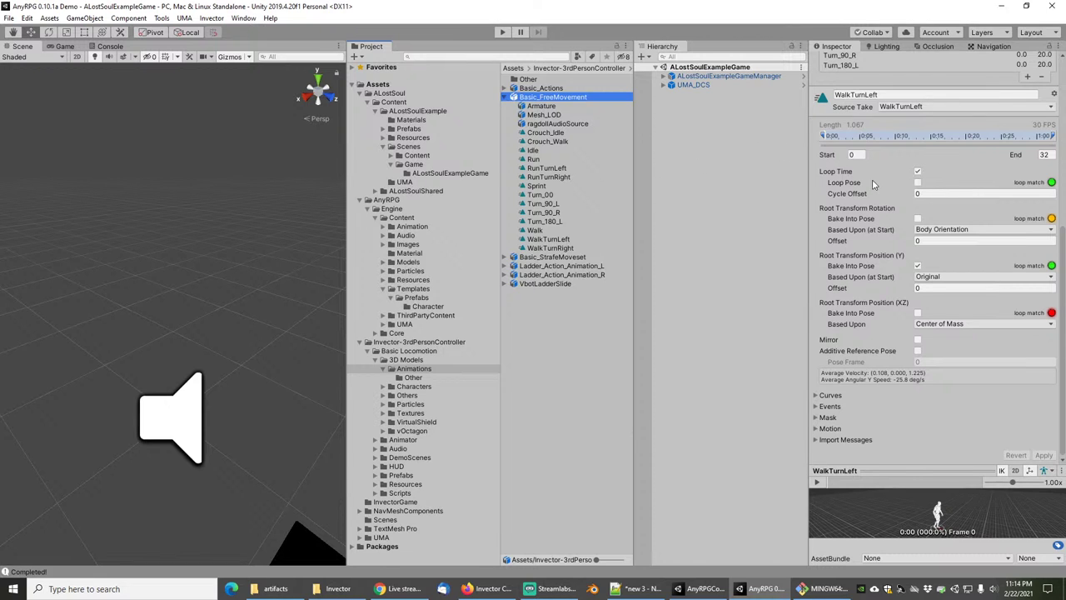
scroll(872, 187, up, 5)
click(833, 196)
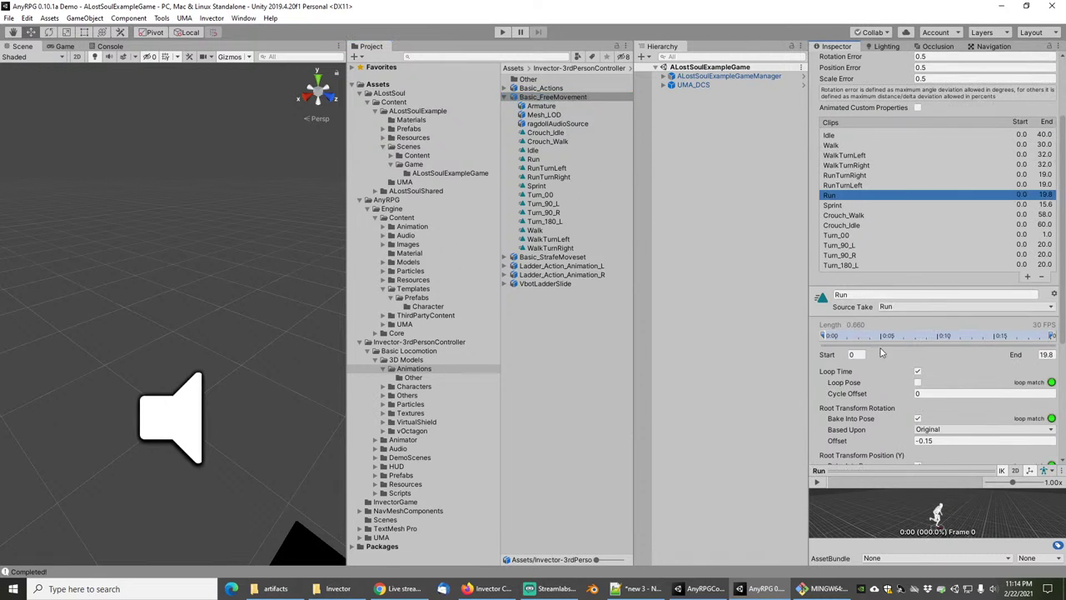
scroll(882, 353, down, 5)
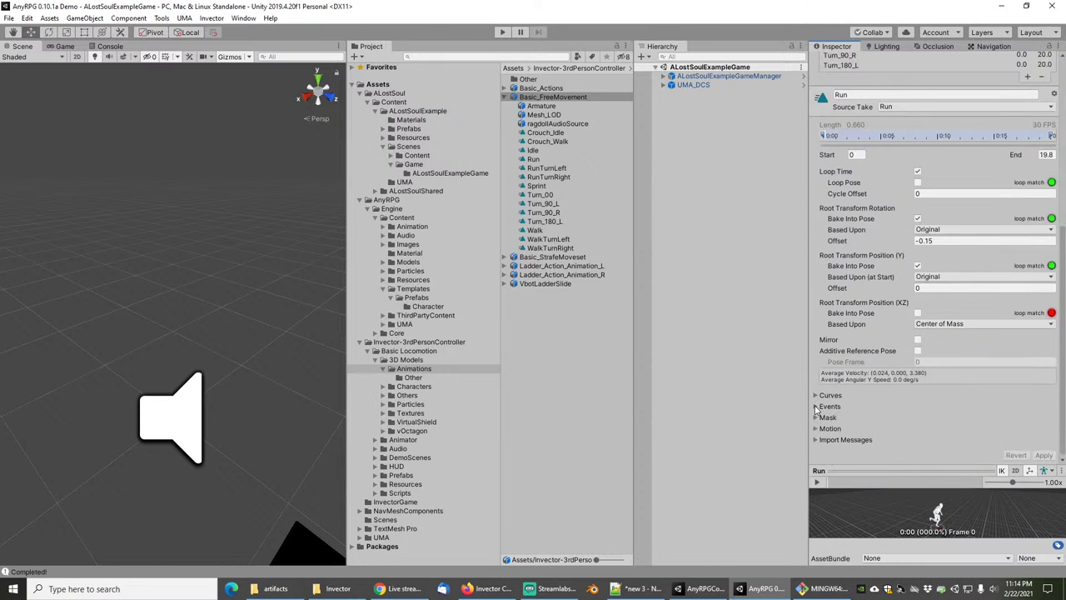
click(816, 407)
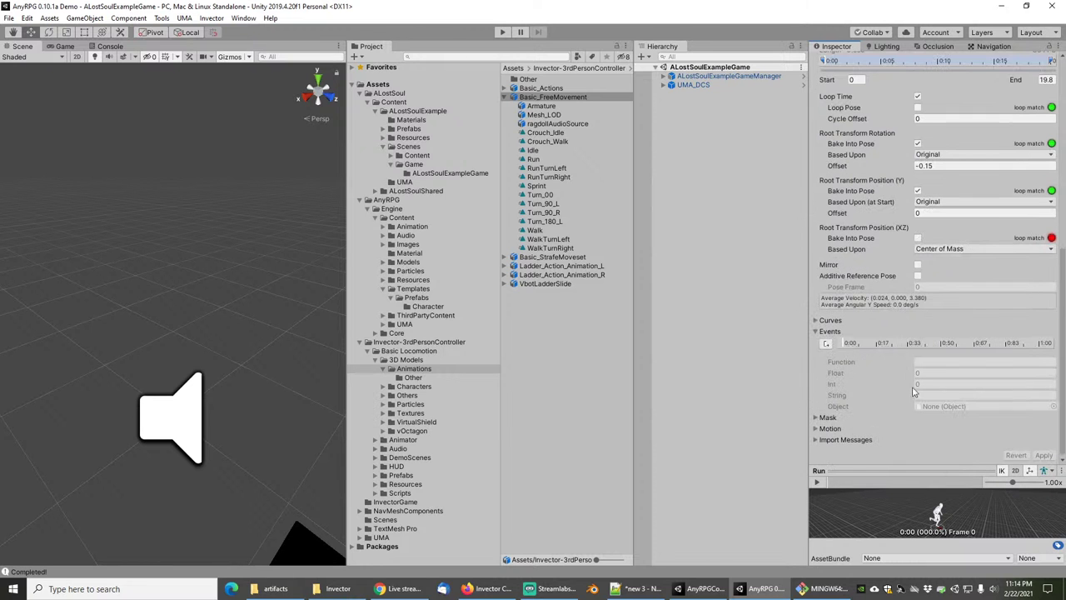
Scrub the Run preview to the first footfall at frame 6 and add an event calling PlayFootStep.
right_click(843, 470)
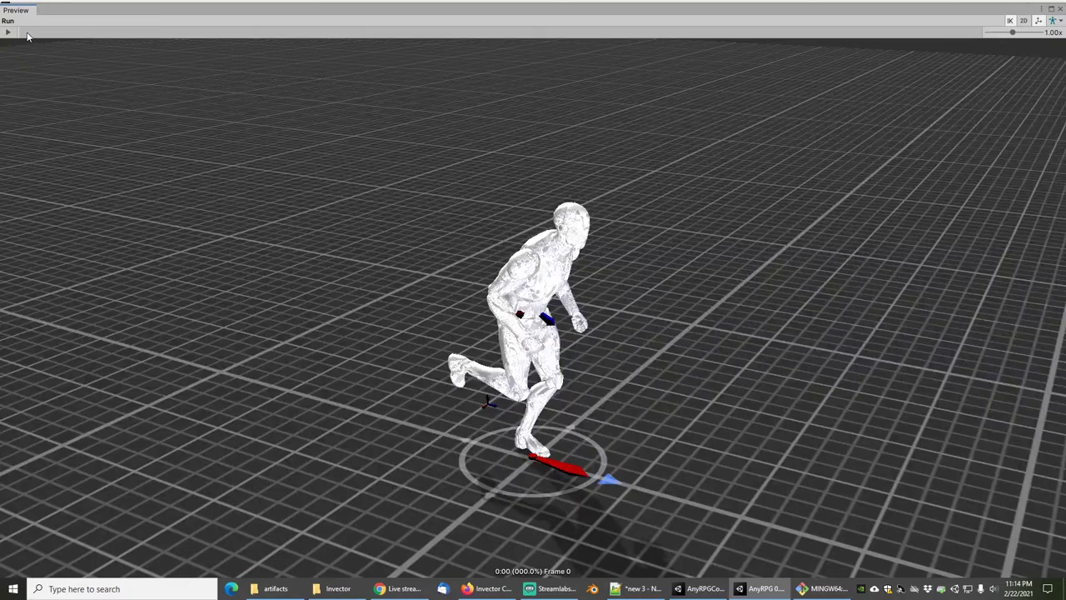
drag(27, 37, 353, 50)
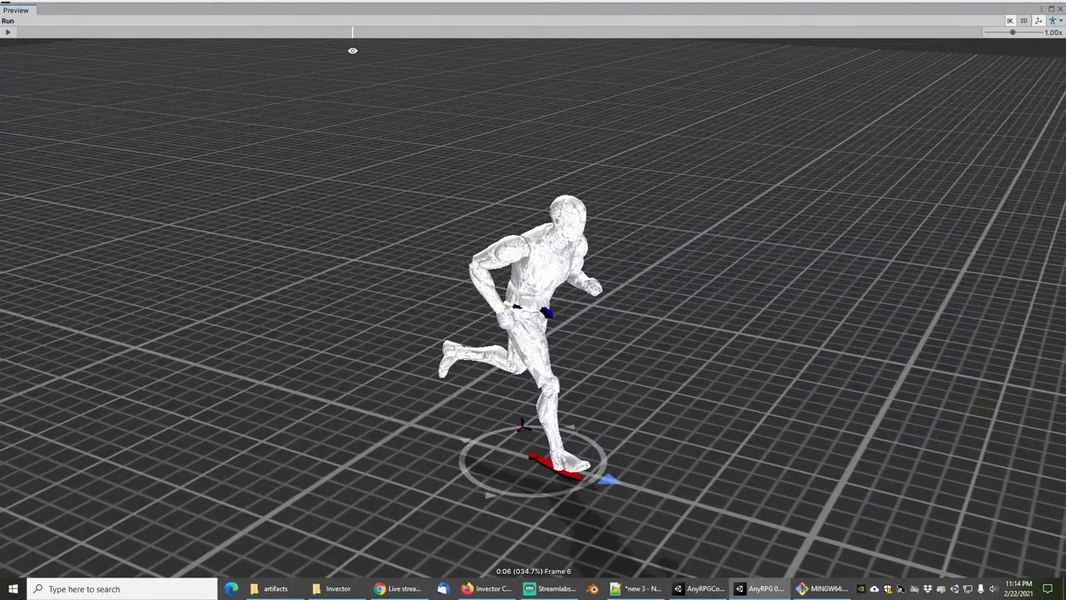
click(1052, 12)
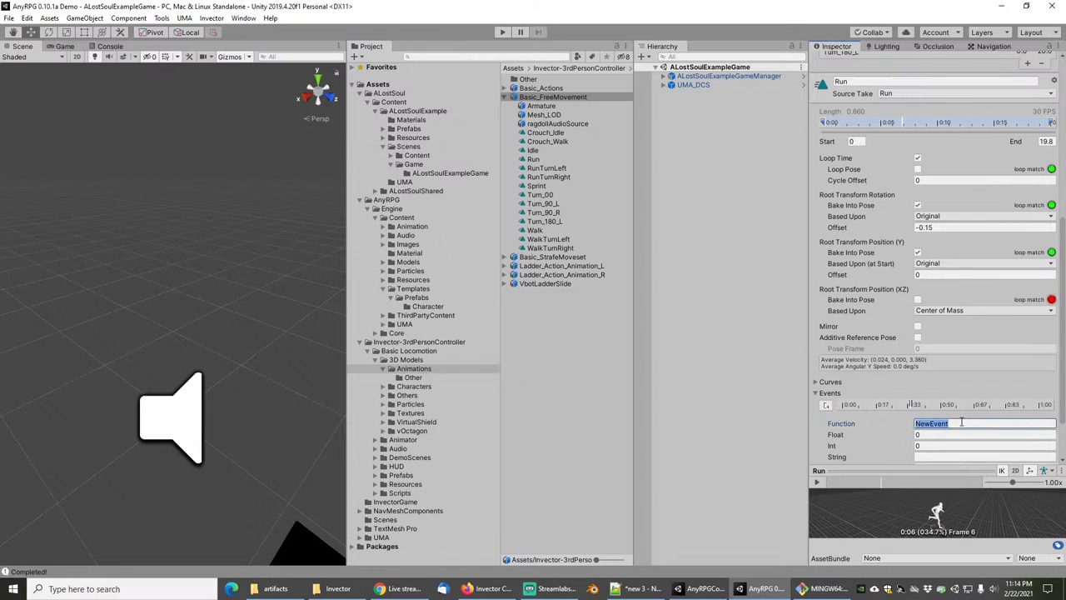
text(PlayFootStep)
Add a second PlayFootStep event at the footfall on frame 16 of the Run clip and apply the import settings.
right_click(890, 472)
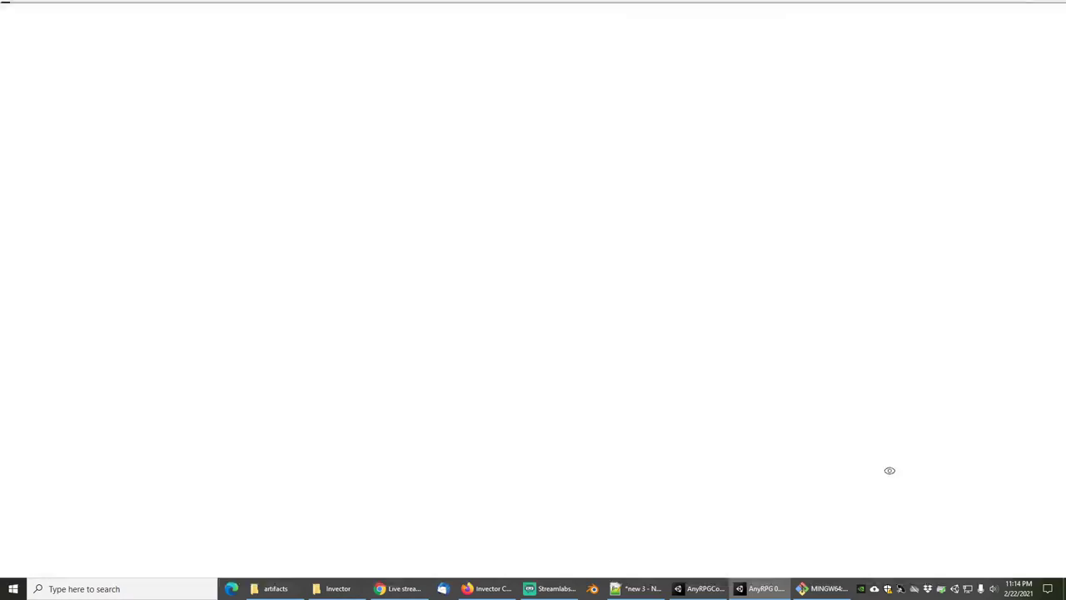
drag(365, 36, 833, 64)
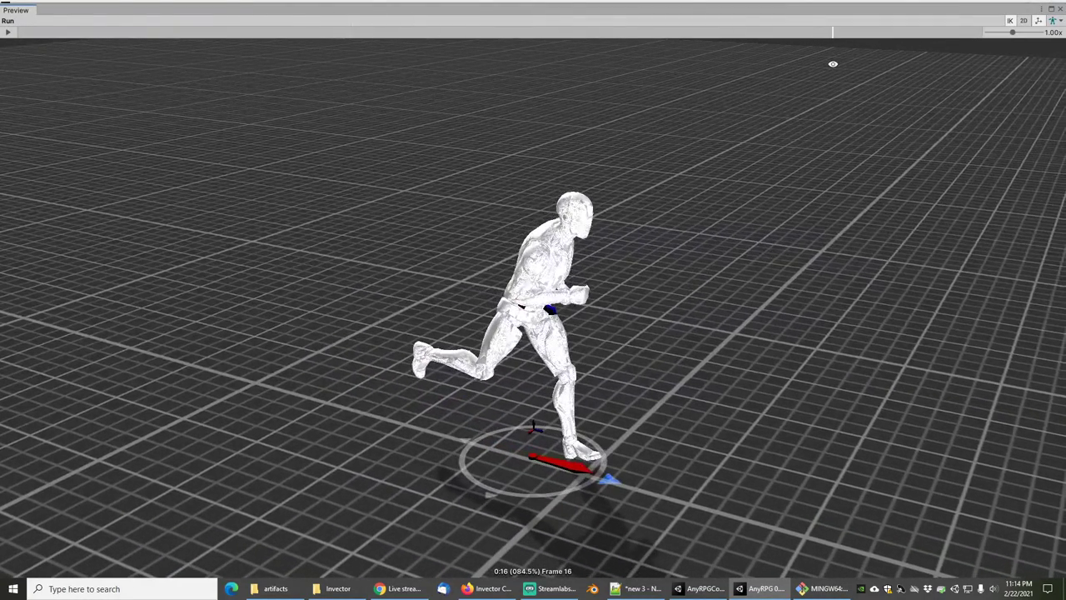
click(1060, 8)
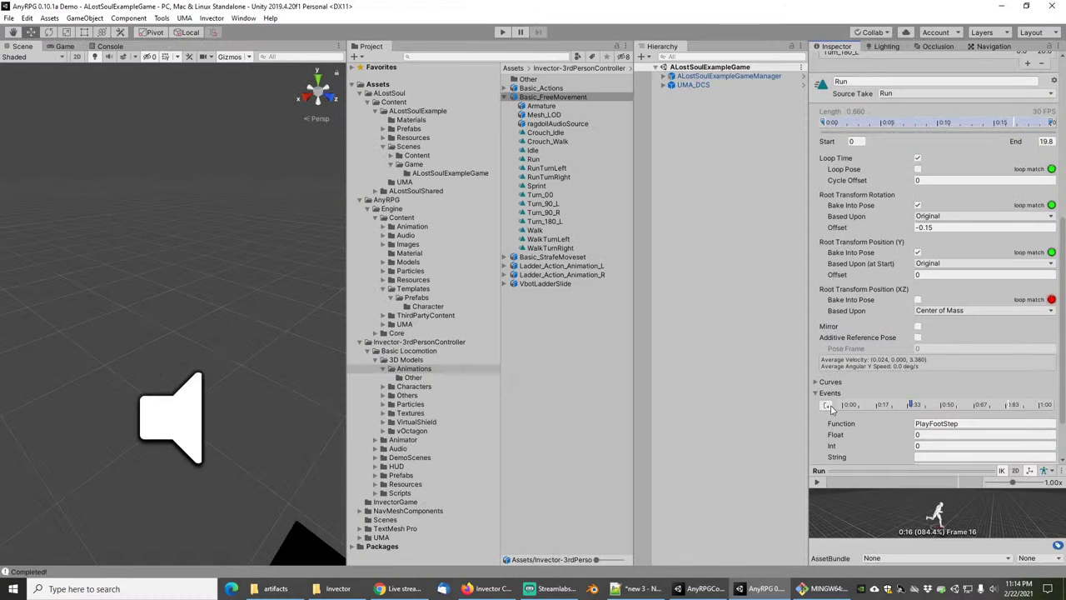
click(985, 424)
text(Pl)
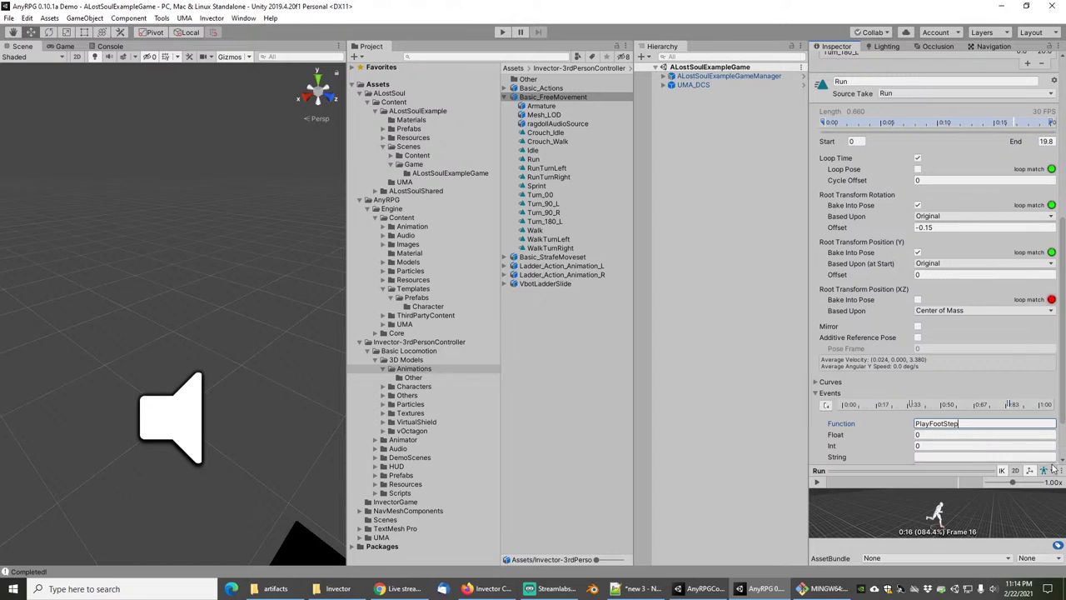
scroll(867, 371, down, 2)
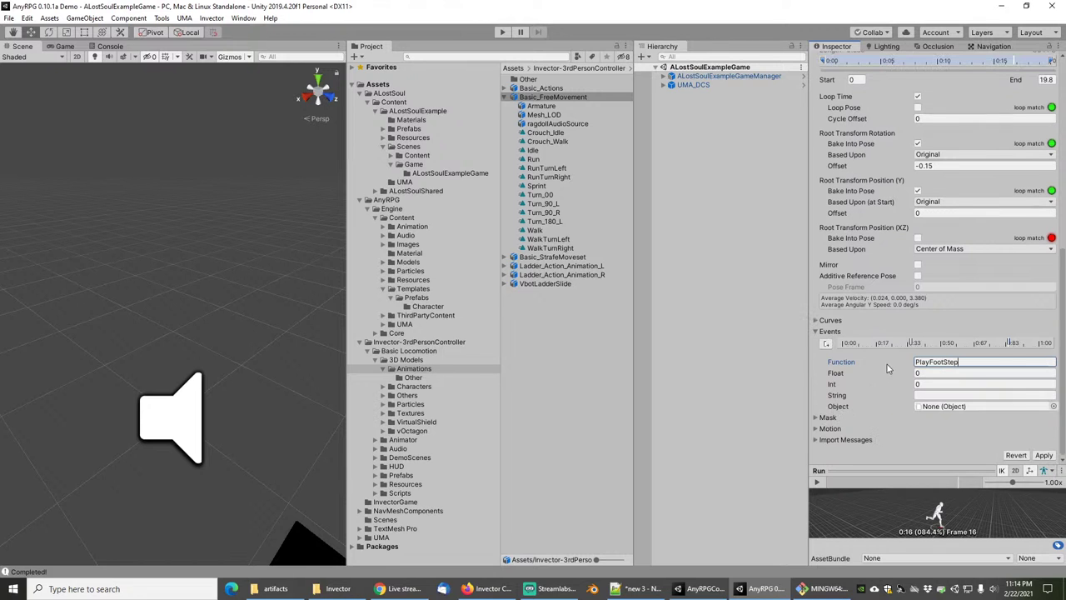
click(1044, 455)
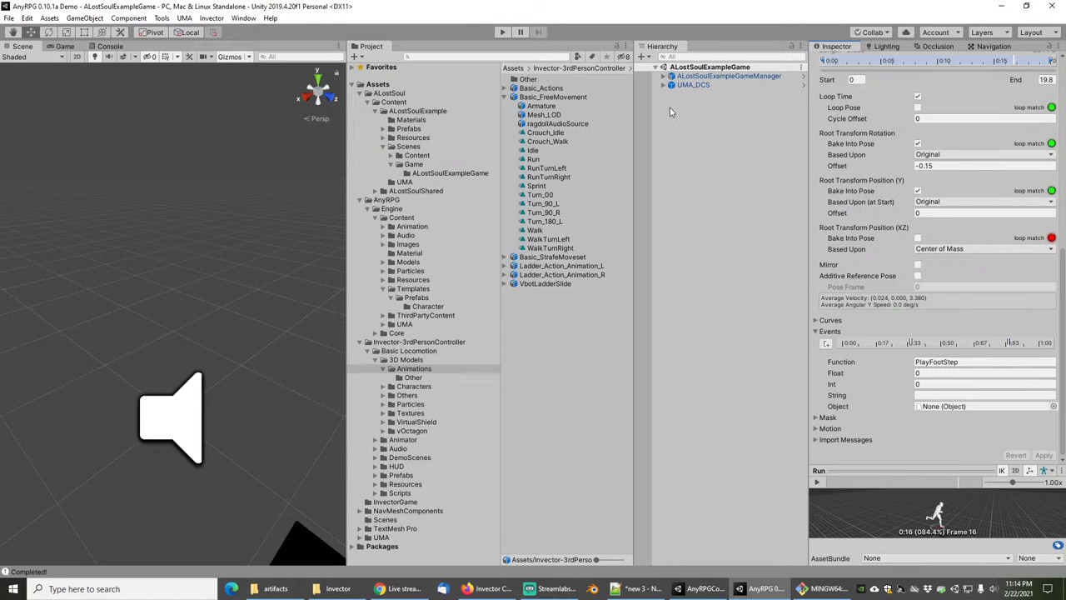
Run the scene in play mode and start a new game from the main menu.
click(504, 32)
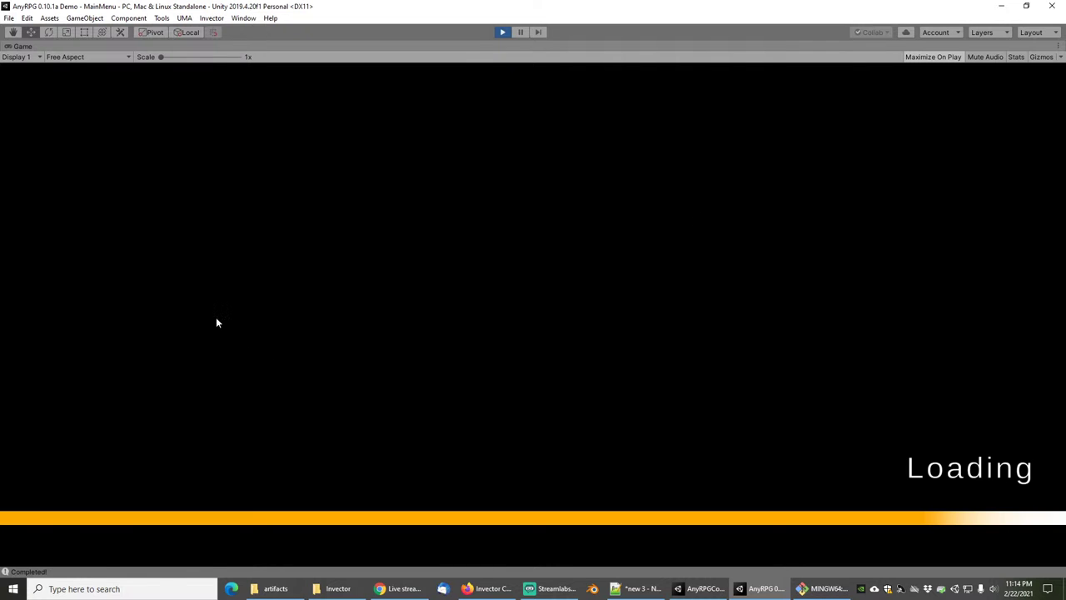
click(111, 369)
click(476, 445)
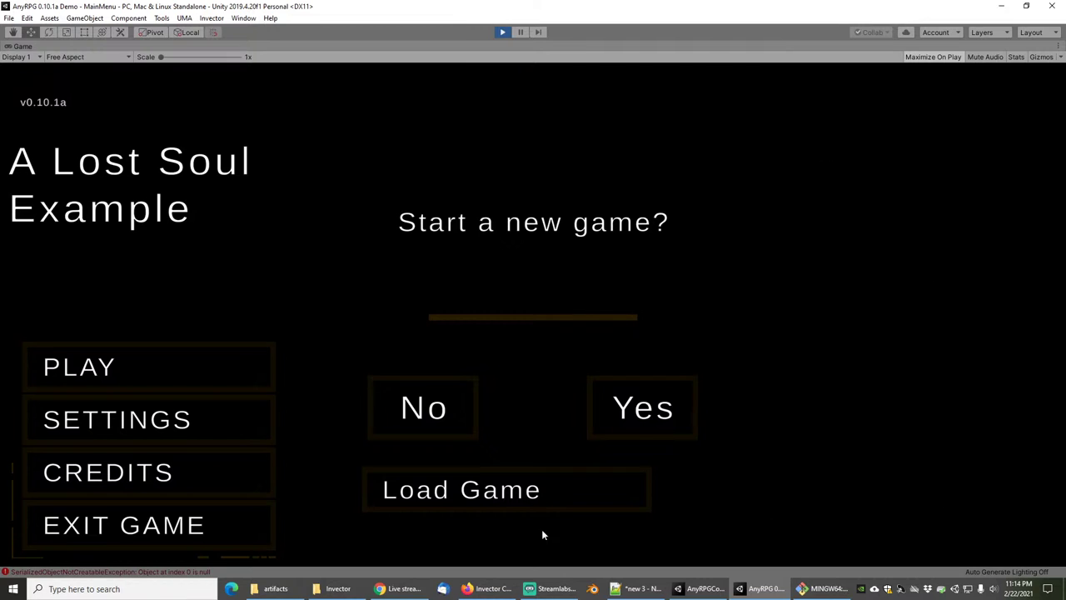
click(645, 412)
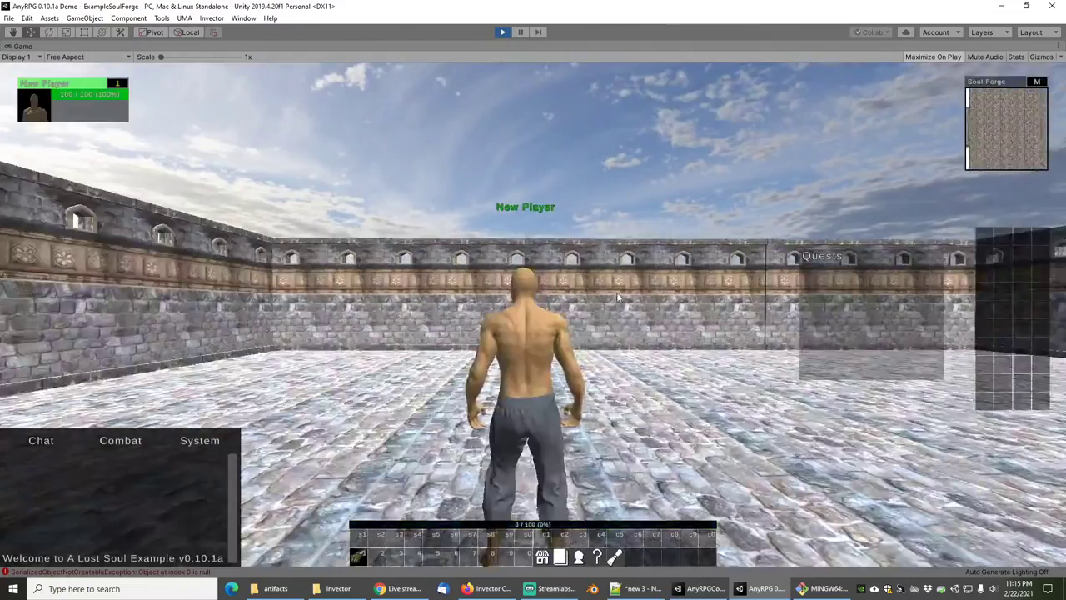
Test the third-person controls in the Soul Forge zone by moving the character, zooming the camera and rotating it around the player.
key(w)
scroll(613, 332, down, 5)
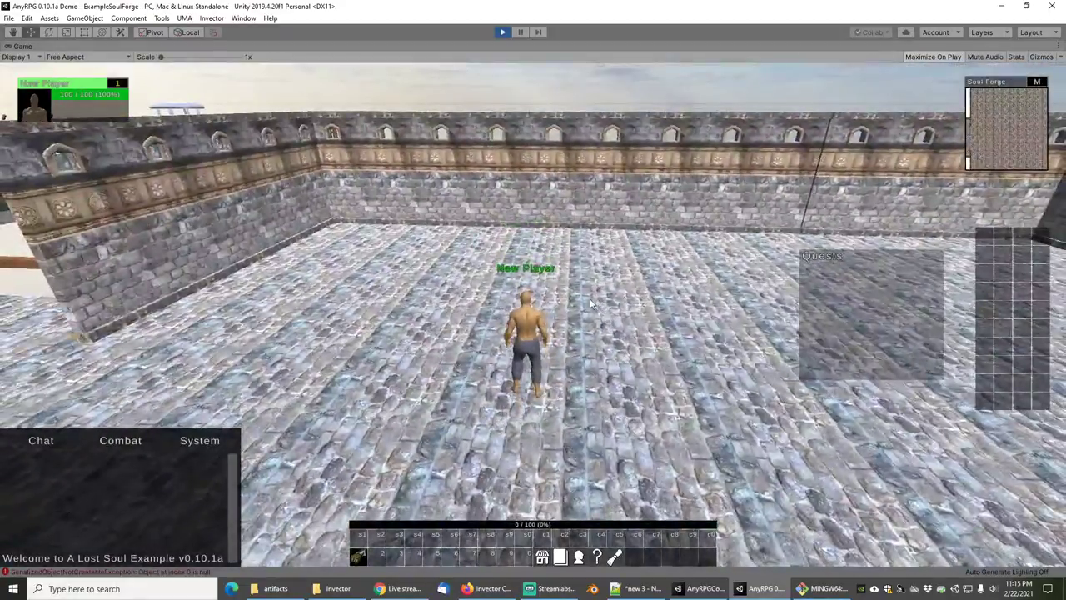
scroll(584, 326, up, 3)
scroll(584, 327, up, 3)
drag(583, 327, 427, 359)
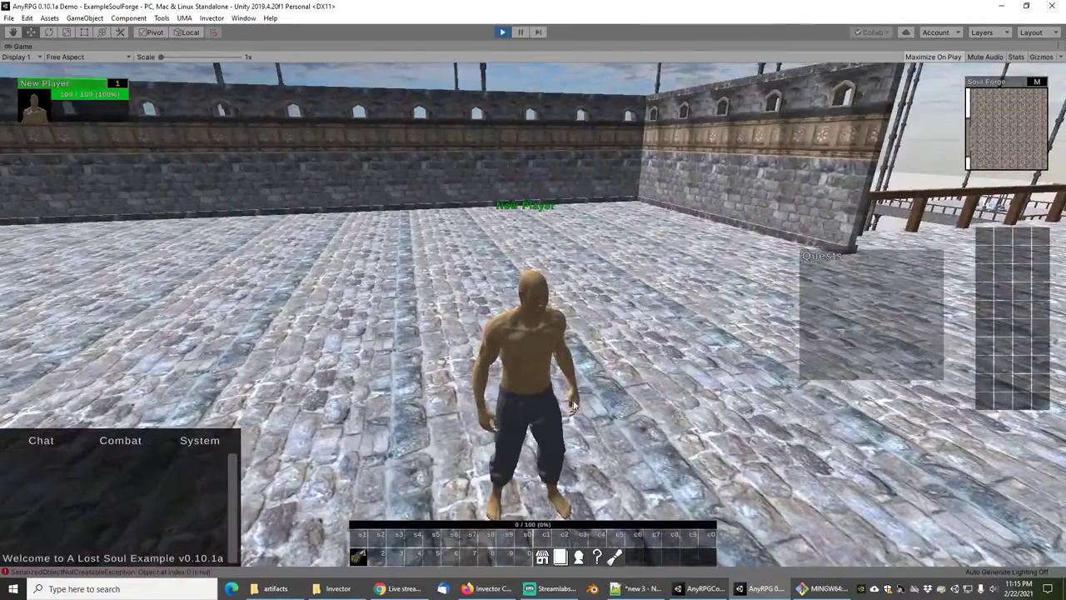
Test walking, crouching and standing up with the player in the Soul Forge courtyard while zooming and rotating the camera.
mouse_move(573, 398)
mouse_down()
mouse_move(495, 418)
mouse_move(553, 408)
mouse_move(564, 379)
mouse_up()
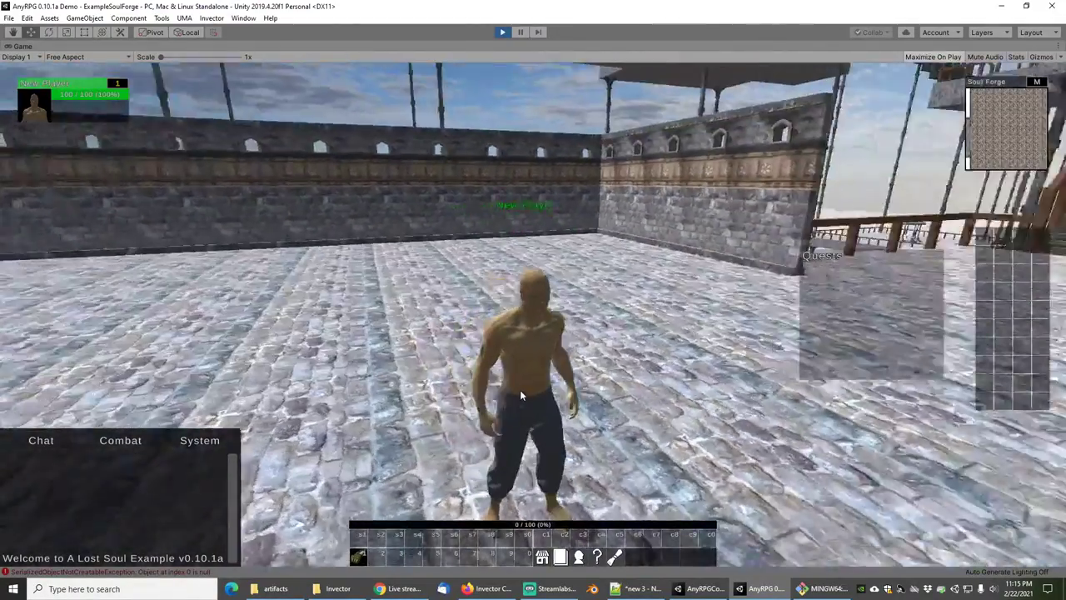
scroll(564, 379, down, 4)
key(w)
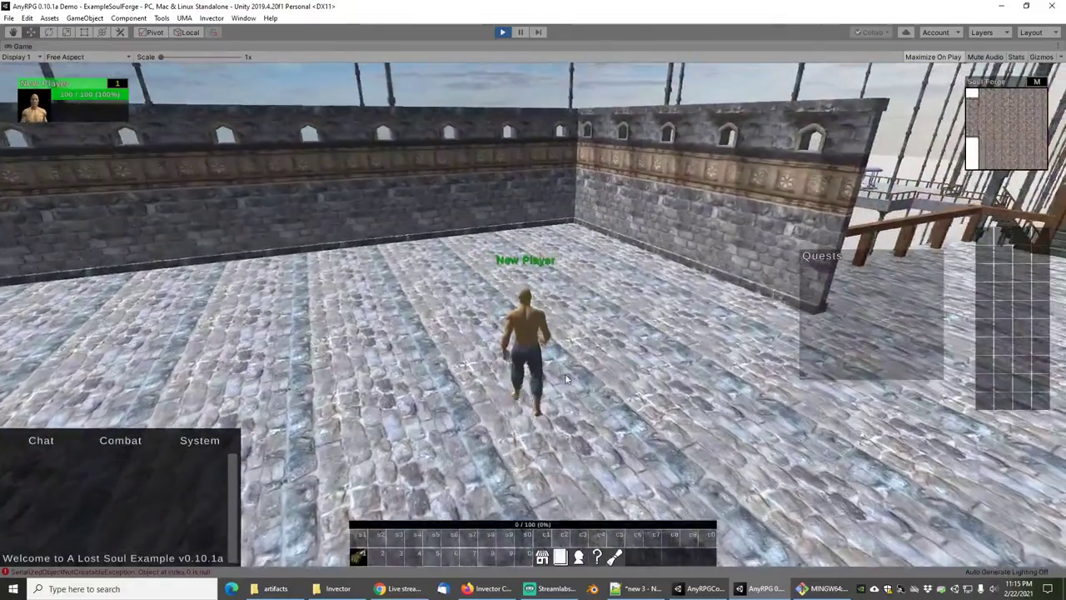
scroll(565, 367, up, 3)
key(a)
key(c)
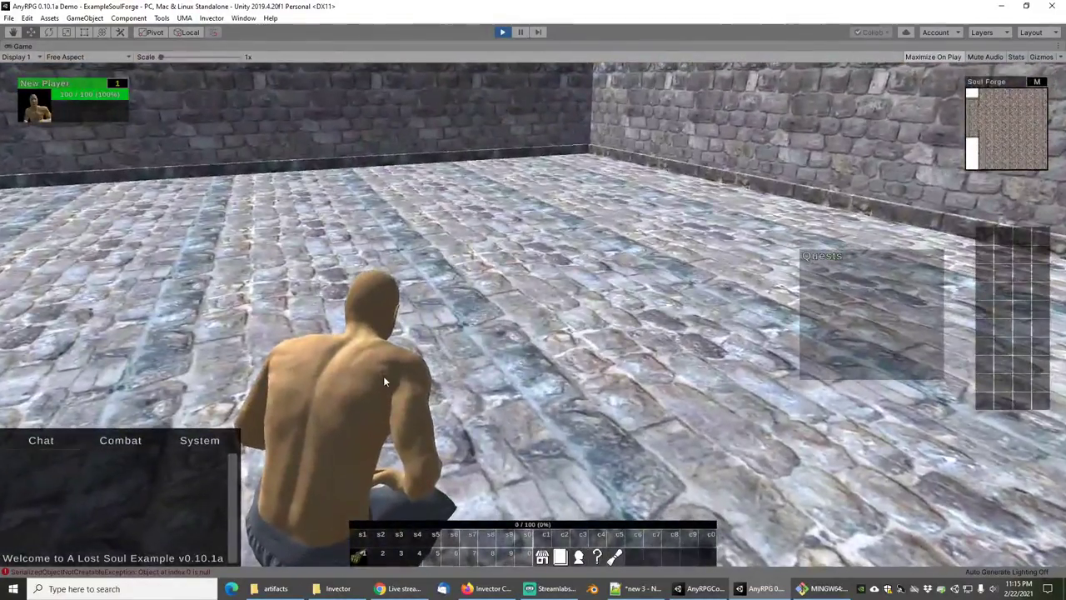
key(c)
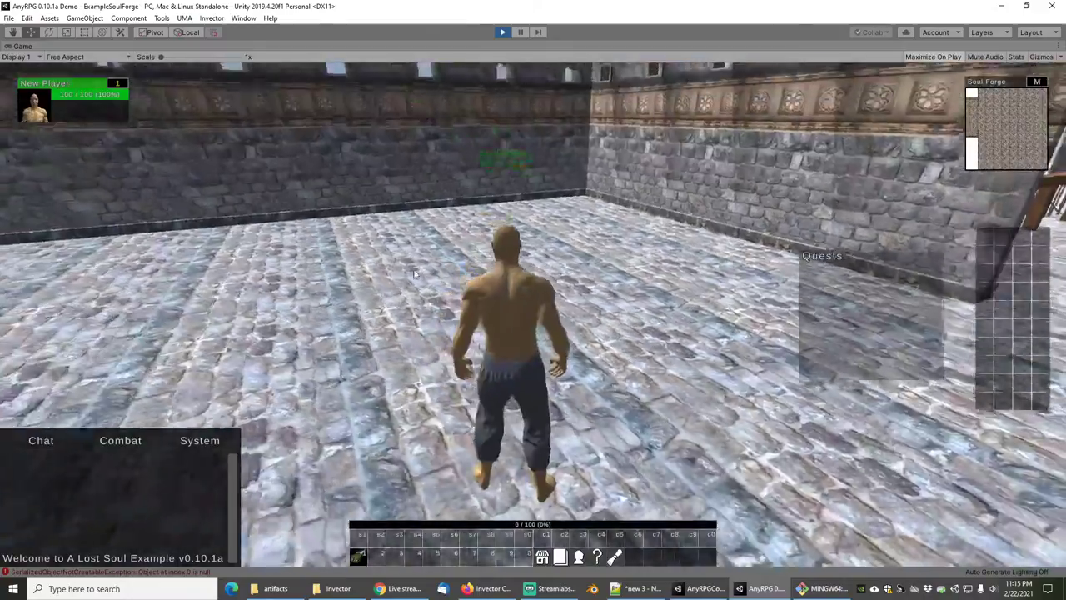
Run the player out through the courtyard gate and up the stairs to the upper platform to test stair movement.
drag(400, 358, 580, 294)
key(w)
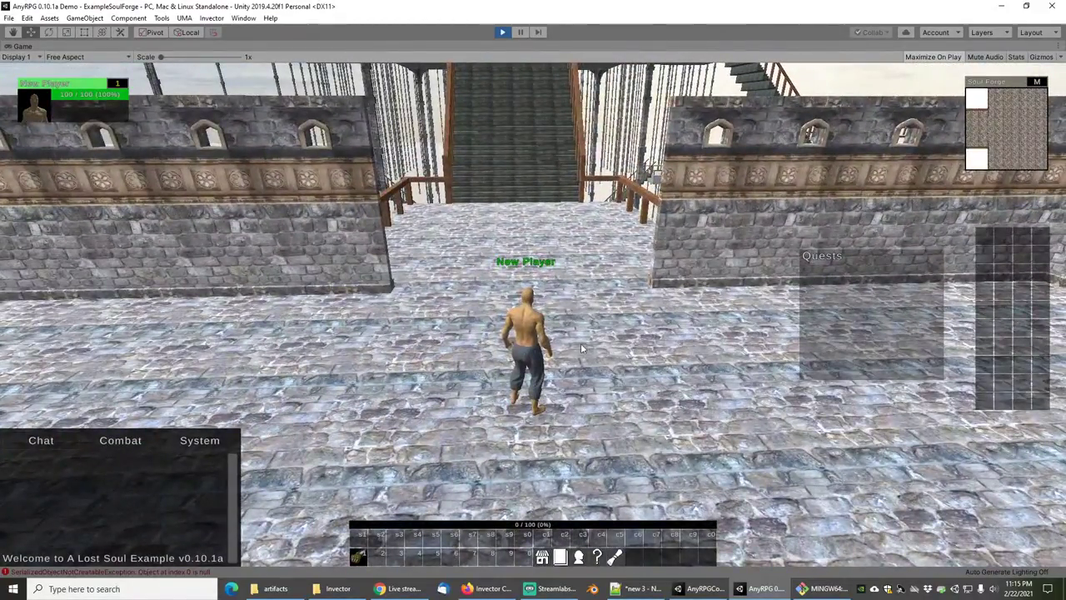
key(w)
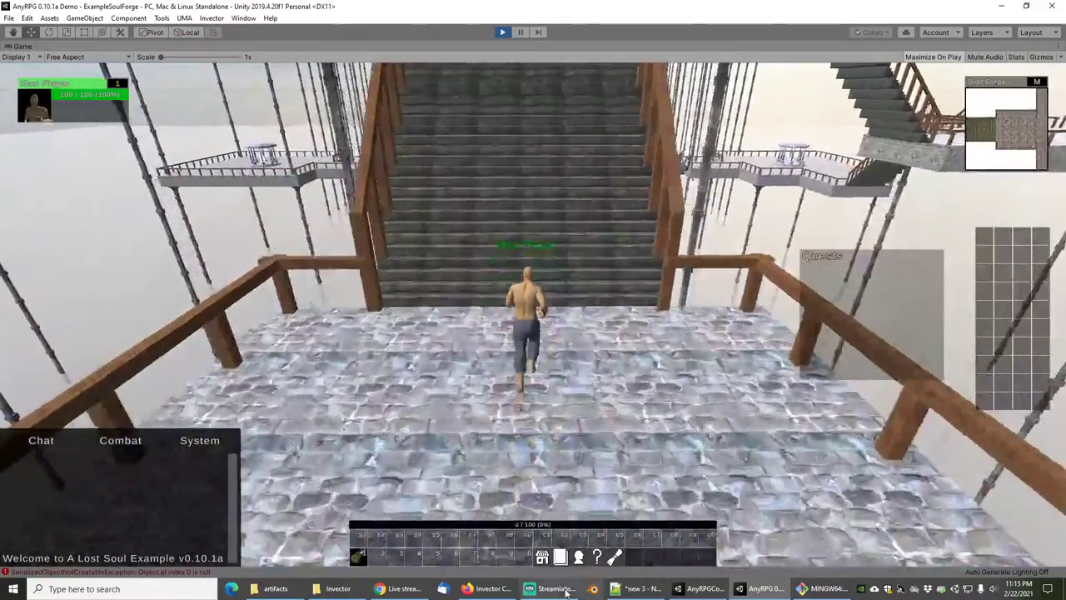
key(w)
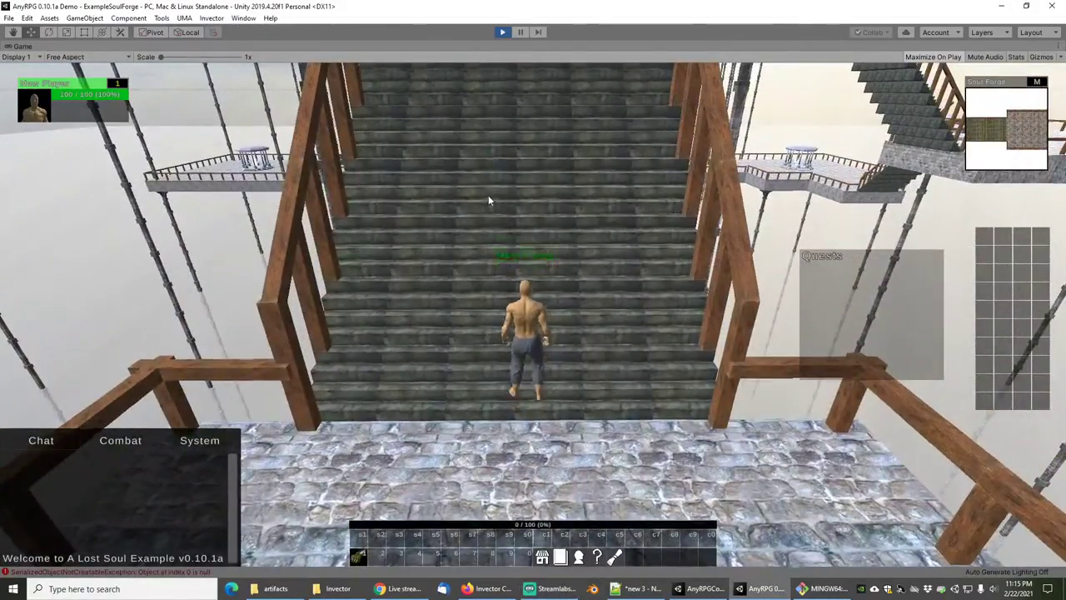
key(w)
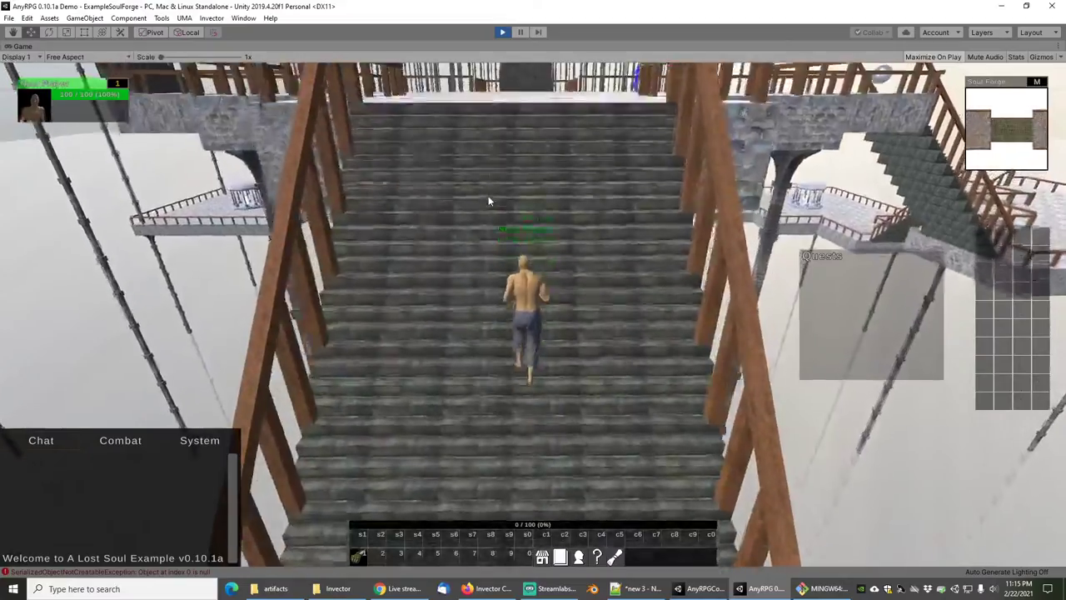
key(w)
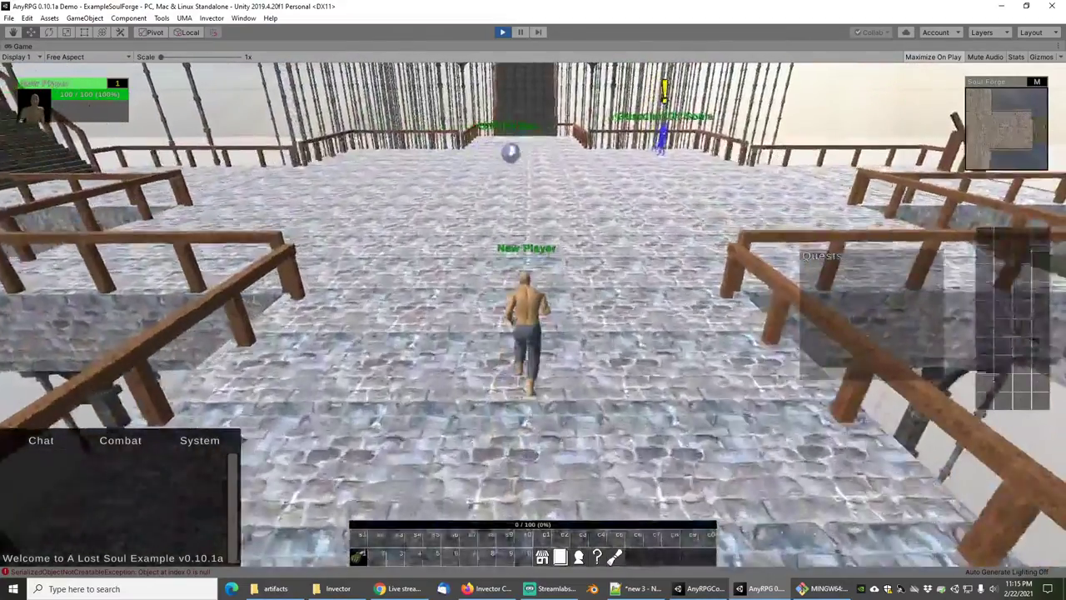
key(w)
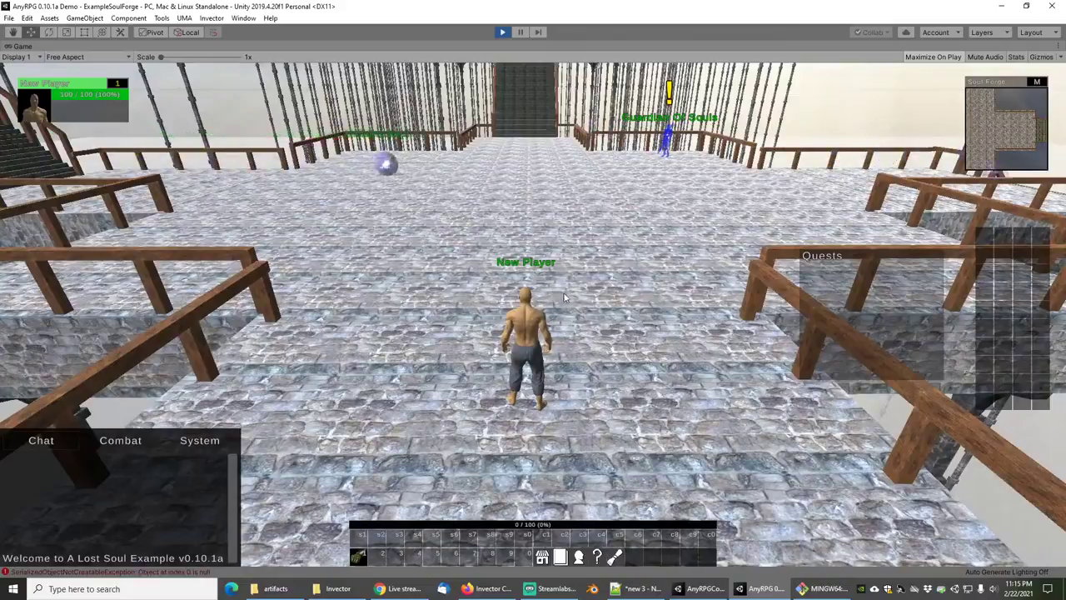
Run to the Guardian Of Souls, test opening and closing its interaction window, and exit play mode.
key(w)
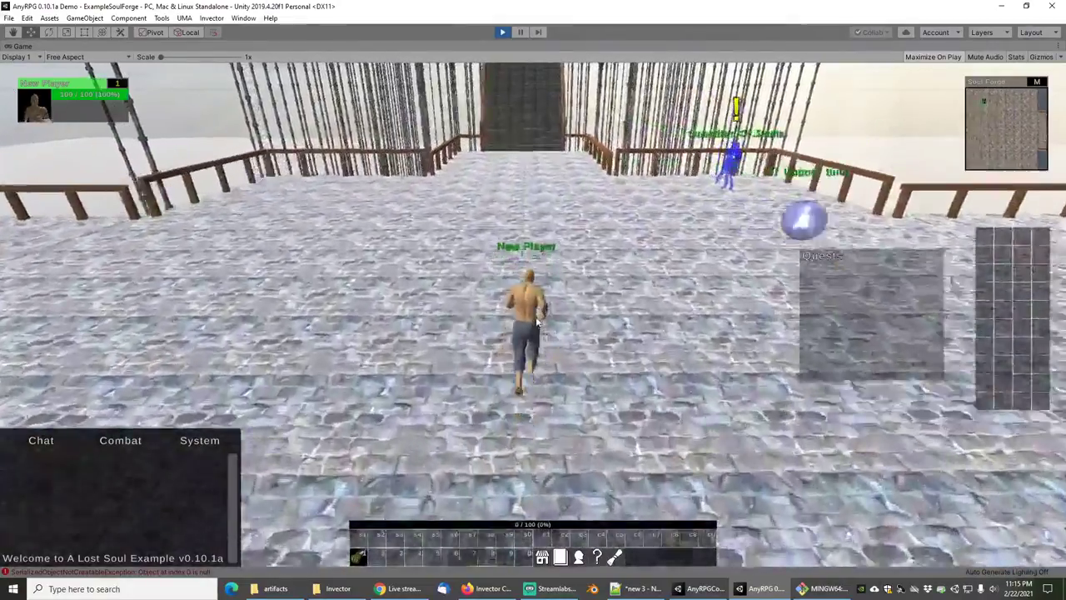
key(d)
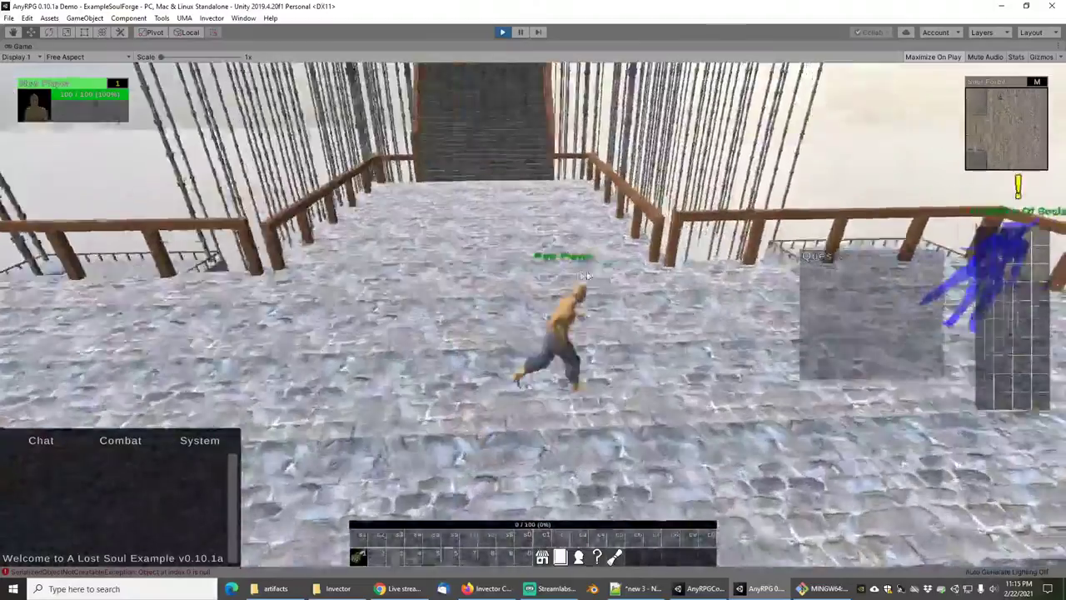
key(w)
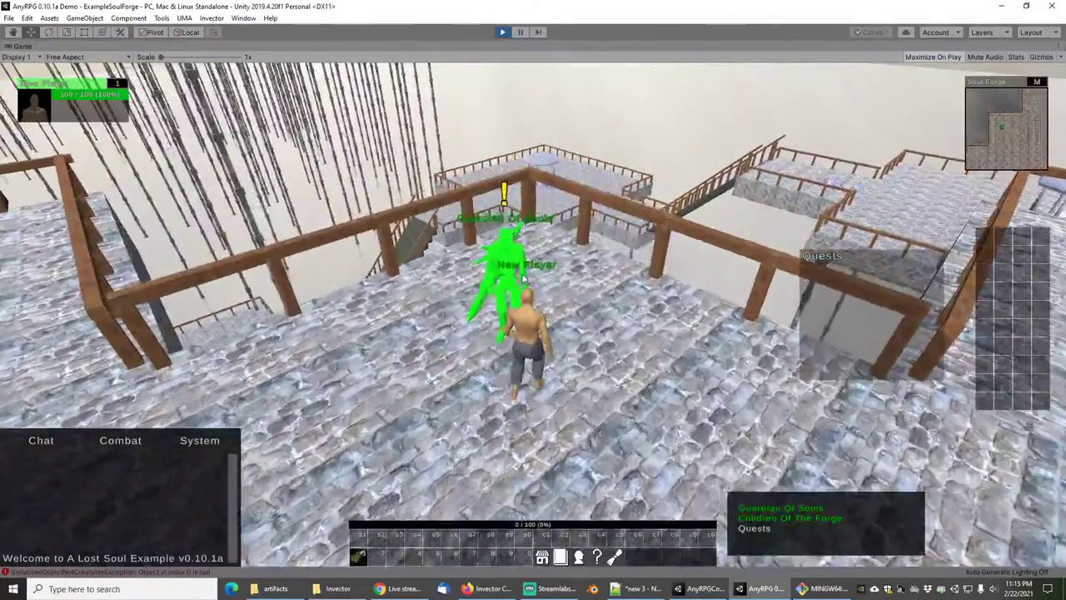
right_click(524, 279)
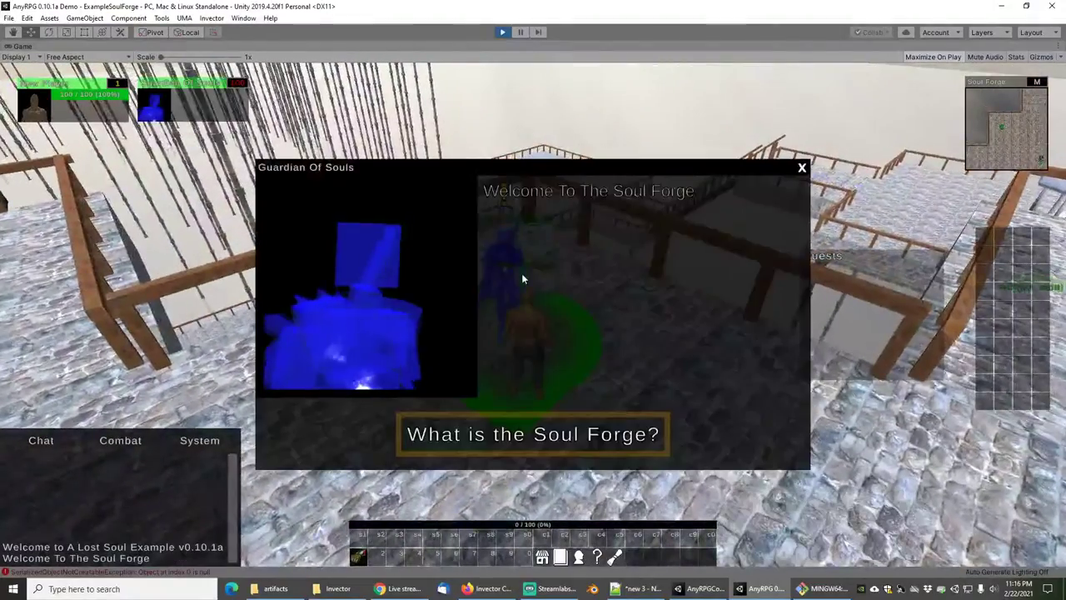
click(802, 167)
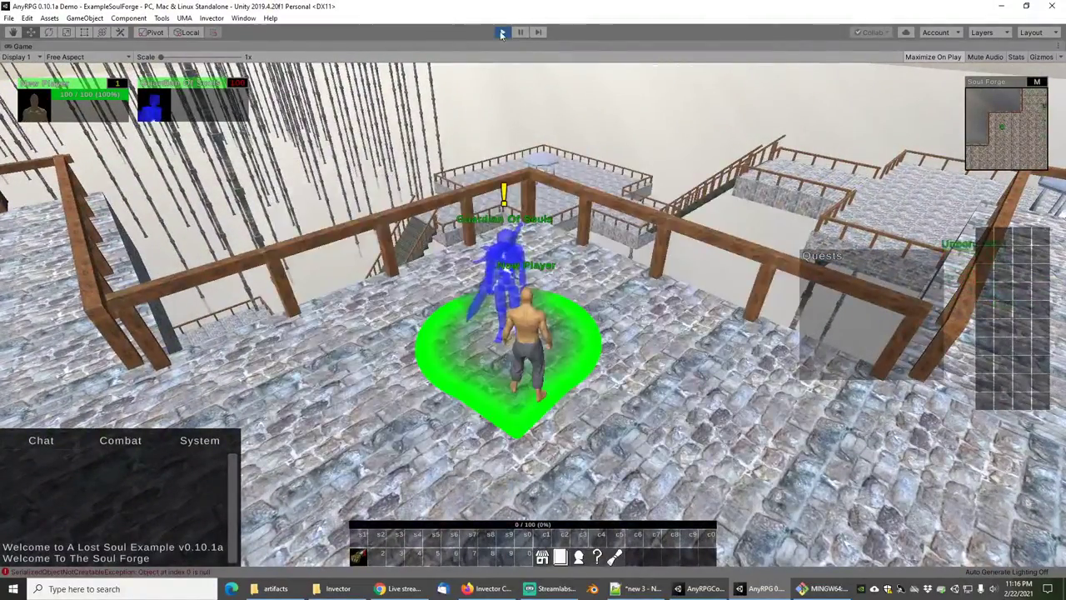
click(503, 31)
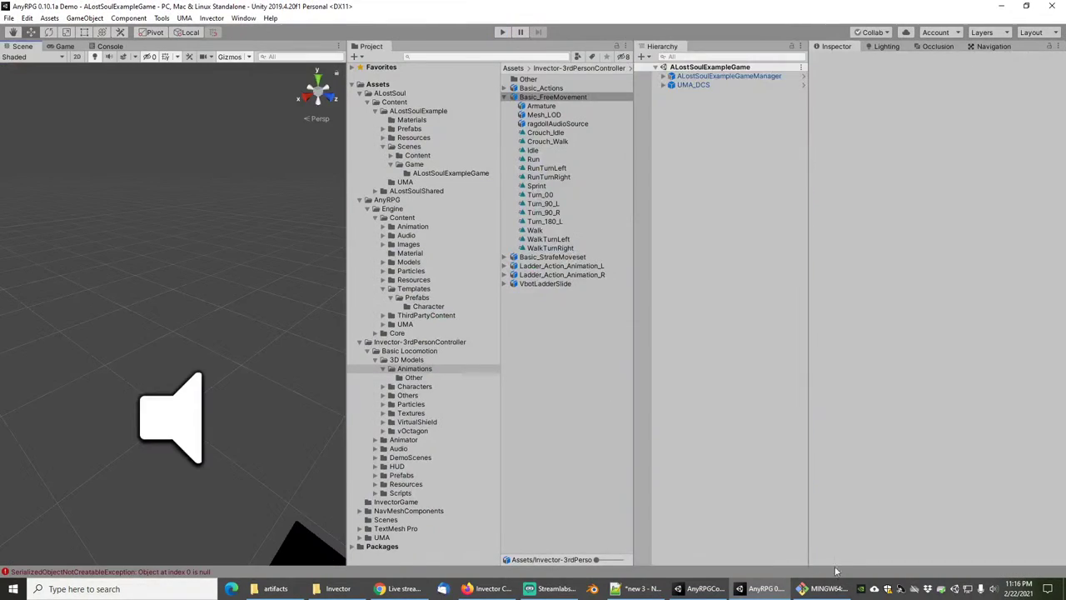
Open the AnyRPG 0.10a Invector project from Unity Hub, minimize the obstructing windows and dismiss the Invector welcome window.
click(955, 589)
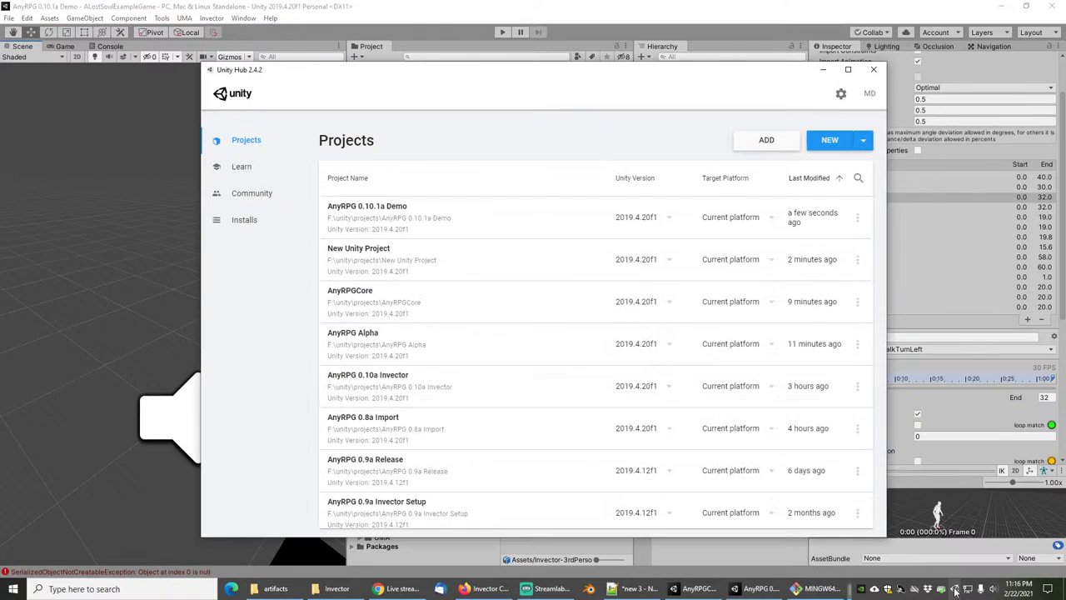
click(379, 389)
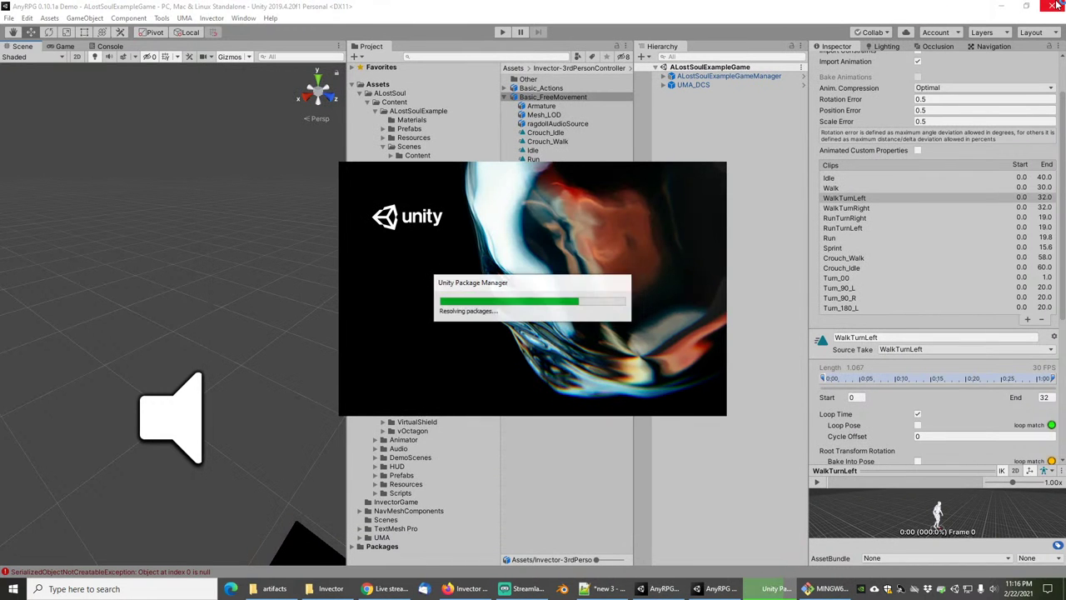
click(1008, 9)
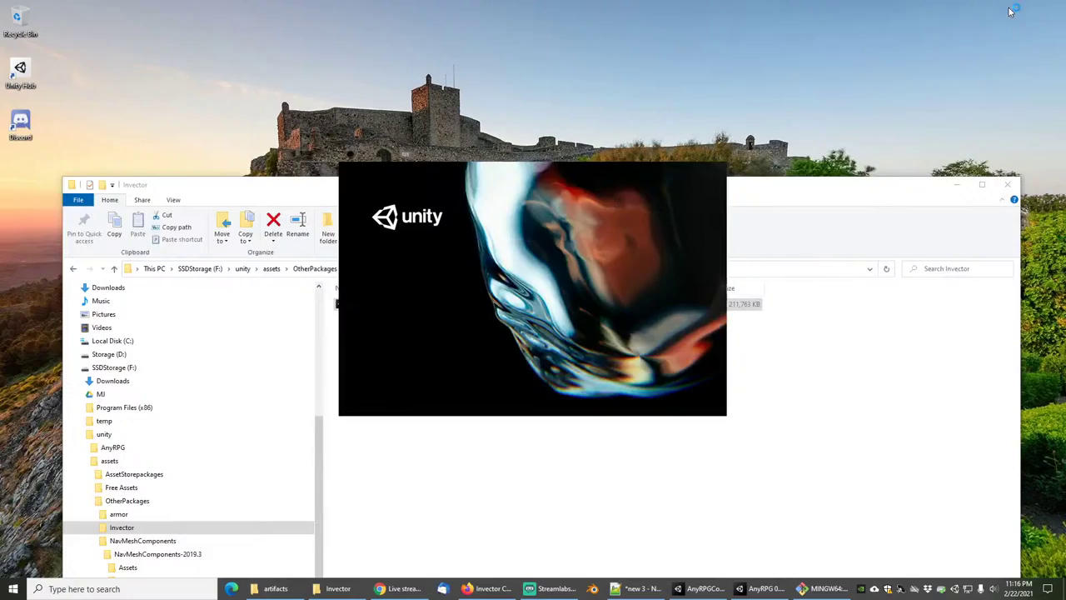
click(958, 184)
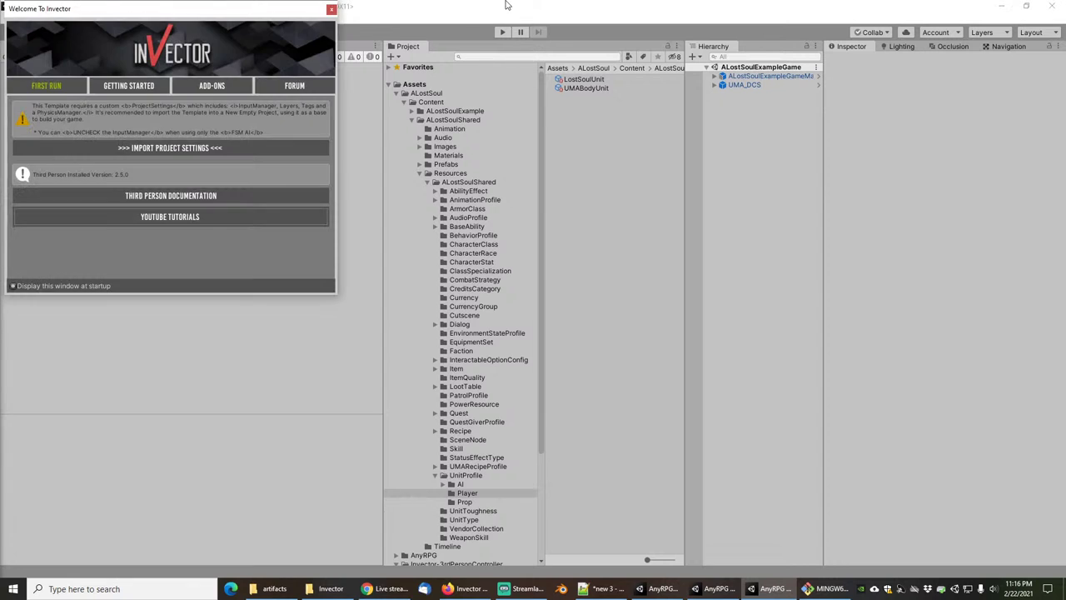
click(332, 10)
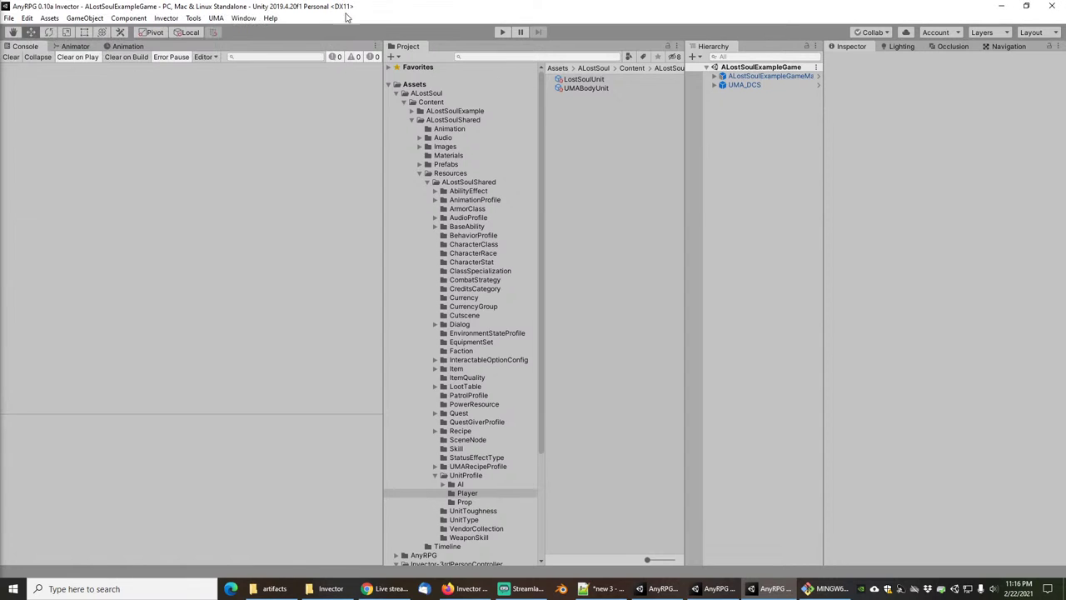
Leave the started play mode, apply the AnyRPG editor layout, and show the assets as a list beside the Game view.
click(501, 32)
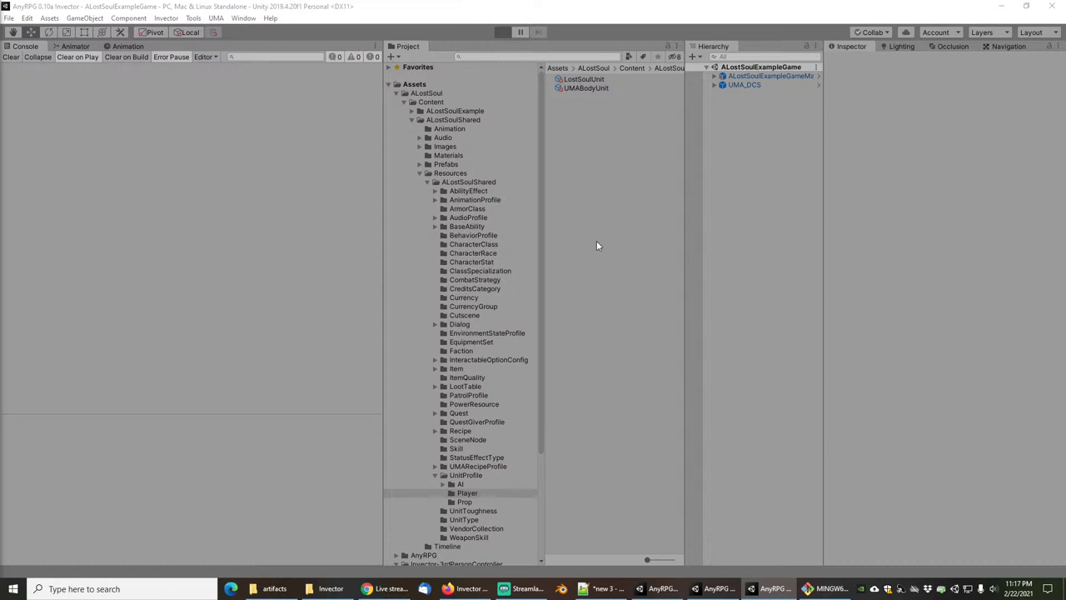
click(504, 33)
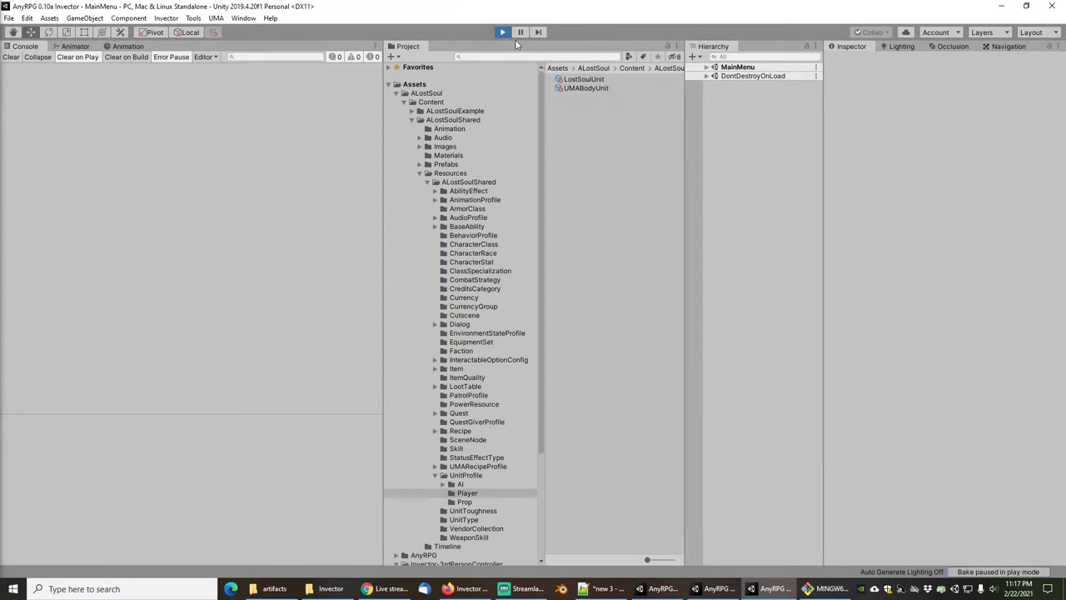
click(1033, 34)
click(984, 70)
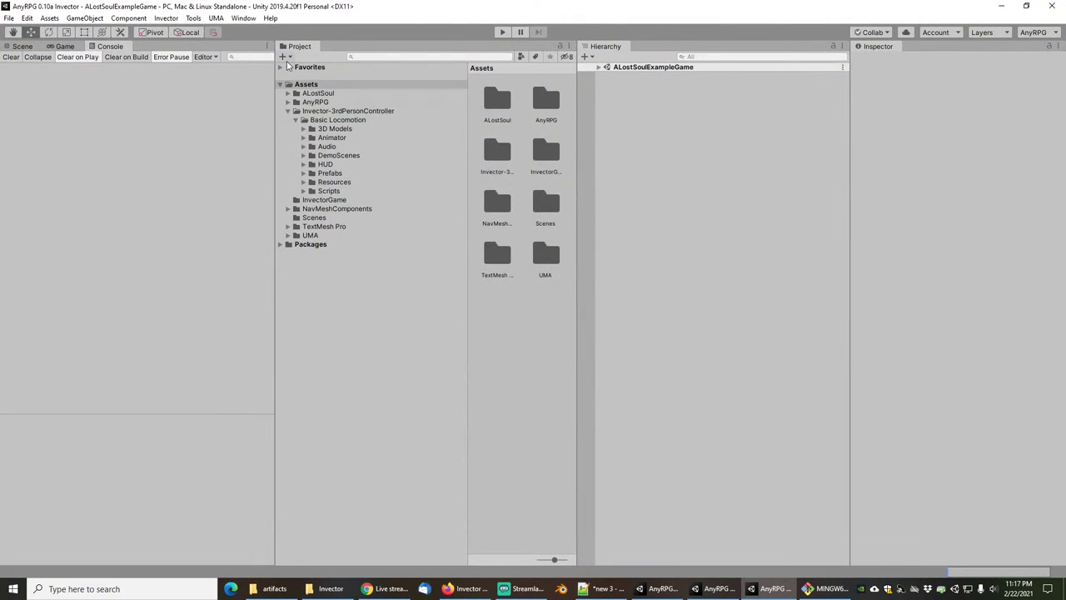
drag(552, 562, 538, 561)
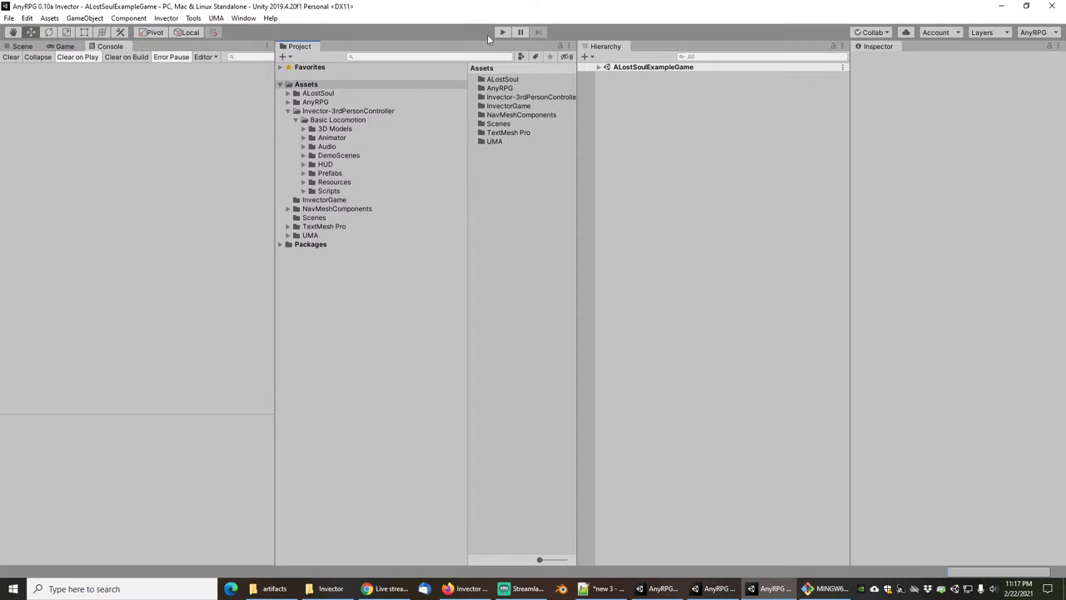
click(60, 47)
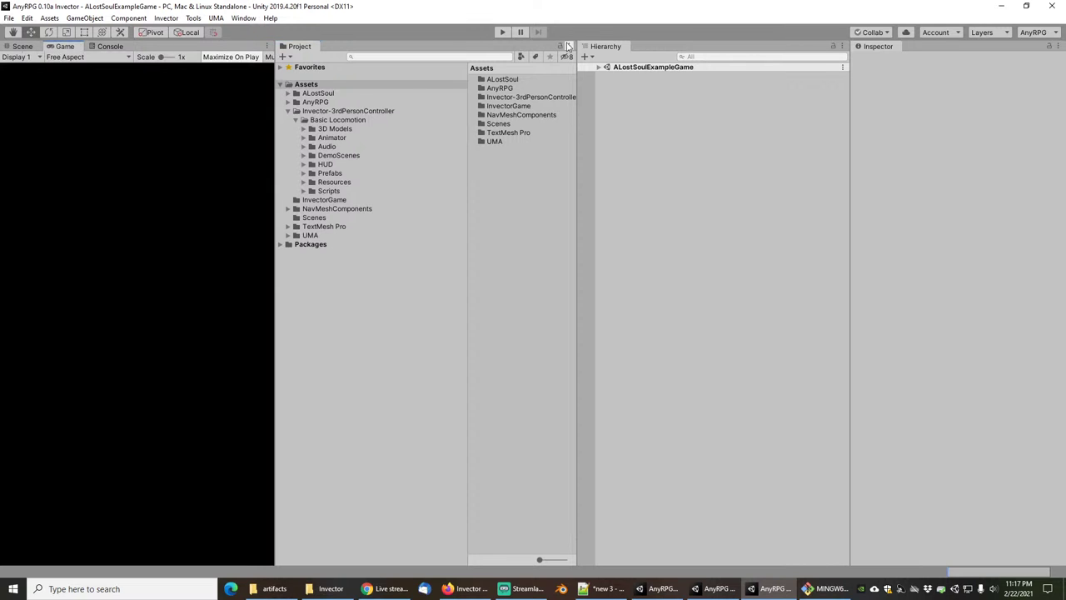
Run the scene in play mode and load the saved character 0.10a vMage after inspecting its preview.
click(503, 33)
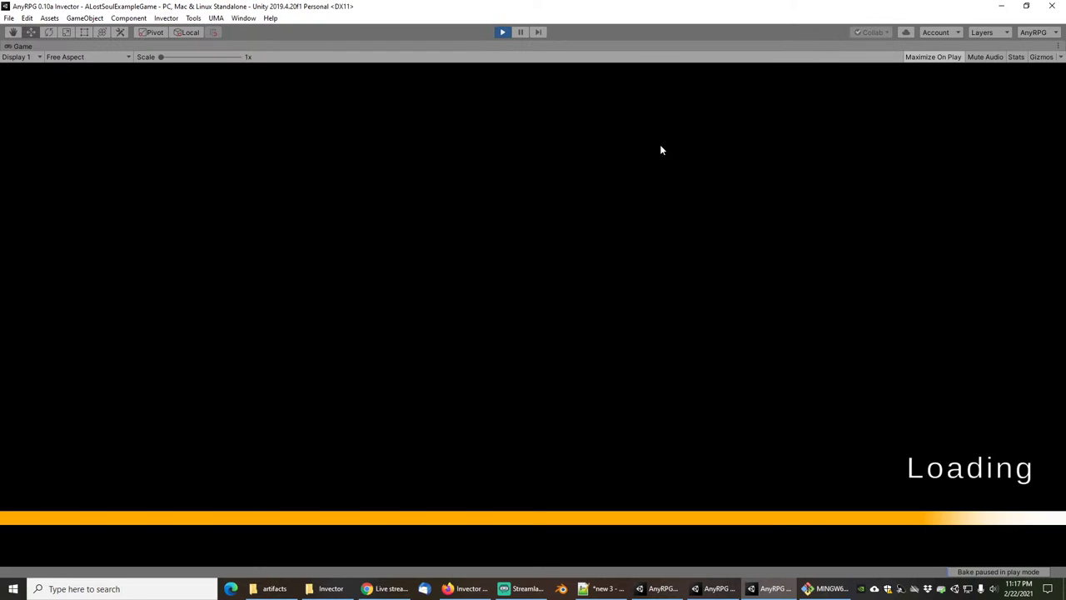
click(126, 361)
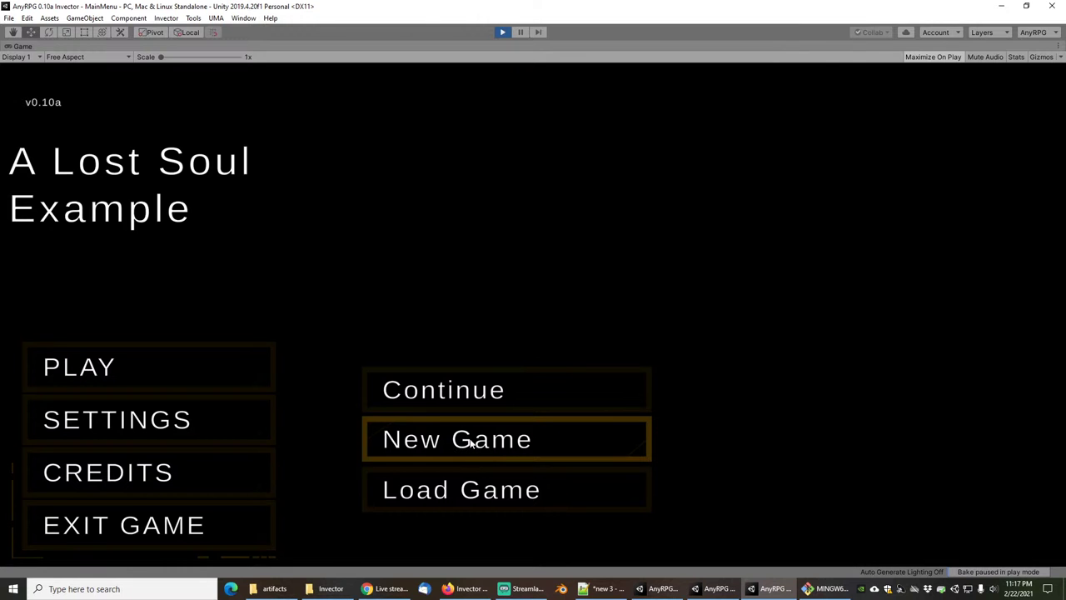
click(469, 492)
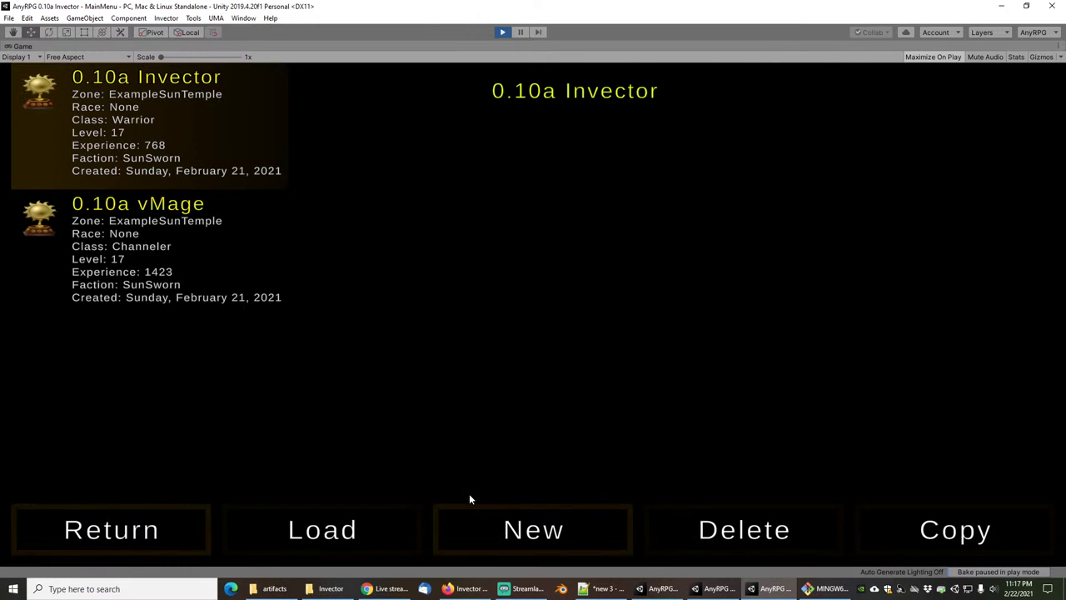
click(130, 244)
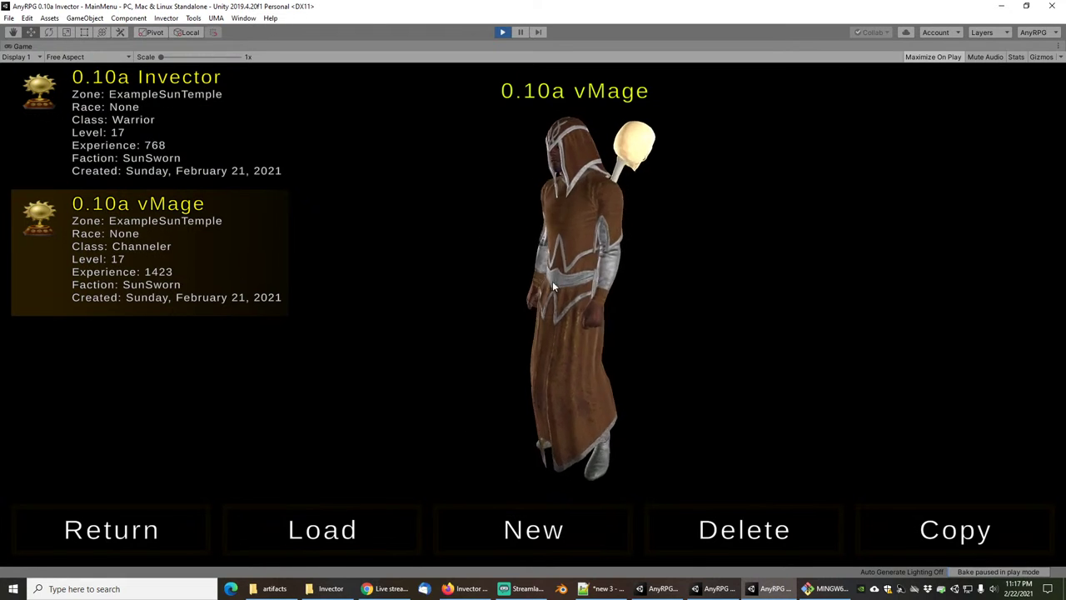
drag(642, 281, 777, 308)
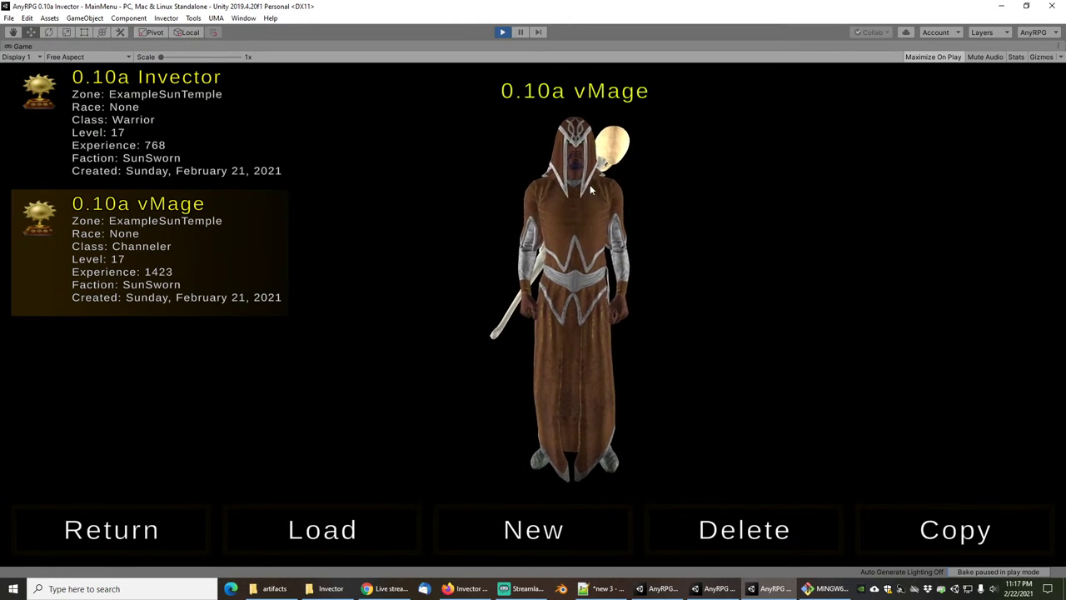
click(336, 531)
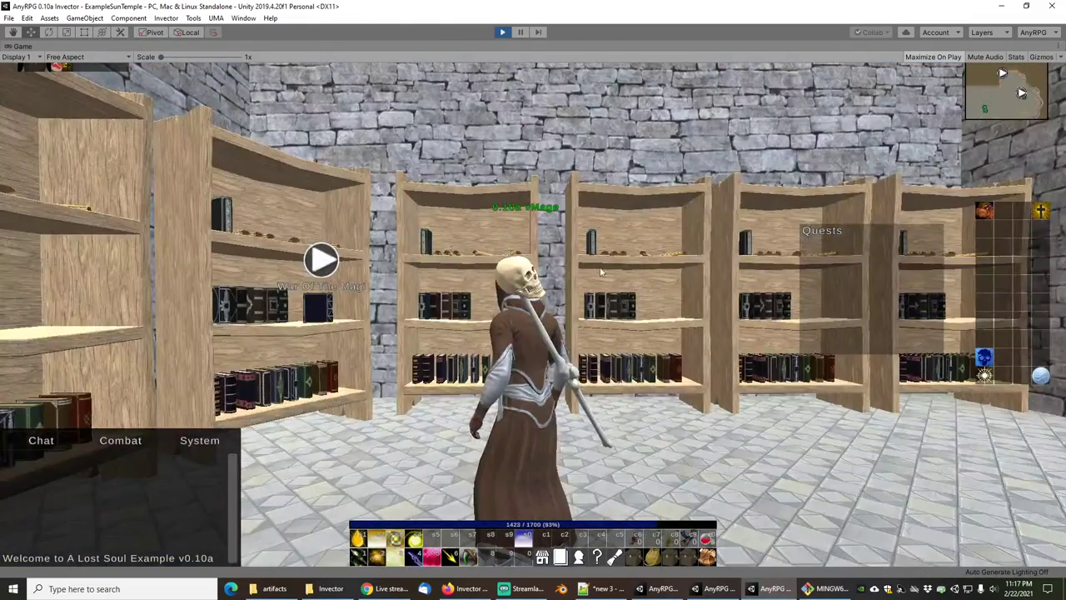
Test moving the vMage character around the Sun Temple while rotating and zooming the camera.
mouse_move(601, 272)
right_down()
mouse_move(600, 288)
mouse_move(573, 291)
mouse_move(556, 278)
mouse_move(554, 288)
mouse_move(420, 276)
mouse_move(428, 305)
right_up()
key(w)
scroll(557, 230, down, 5)
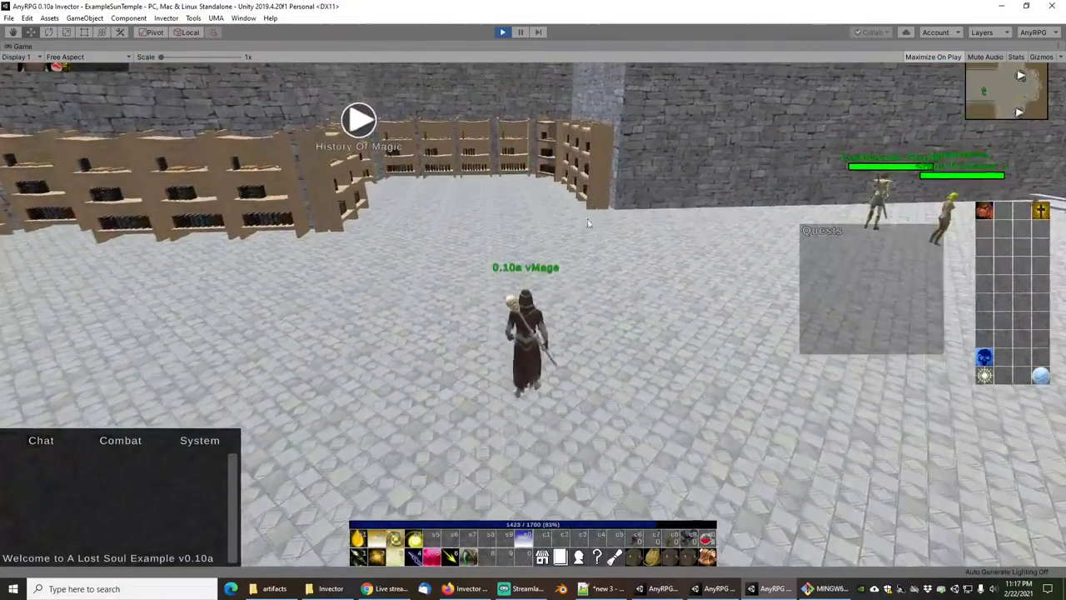
key(d)
key(w)
scroll(591, 286, up, 3)
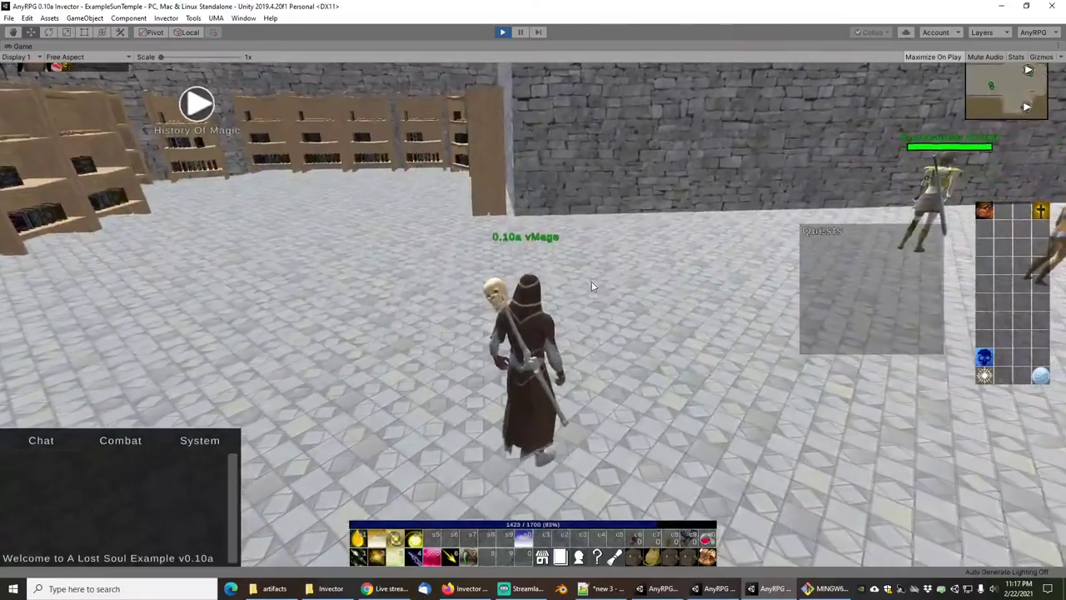
right_drag(581, 272, 739, 276)
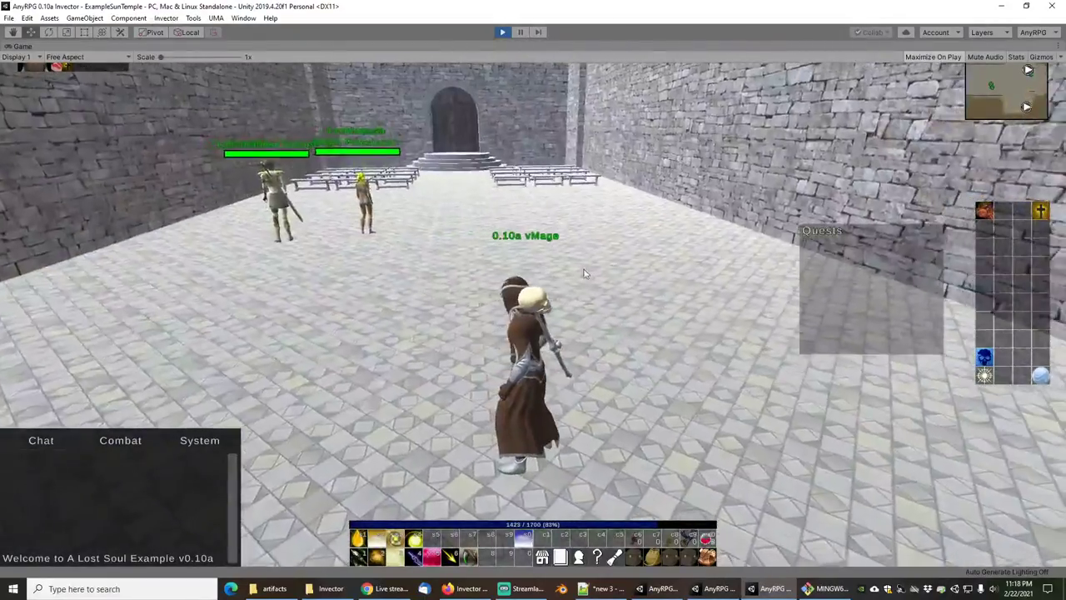
Run the vMage character from the temple hall into the library area and perform a roll near the bookshelves.
scroll(585, 269, up, 3)
scroll(588, 253, down, 5)
scroll(575, 248, up, 2)
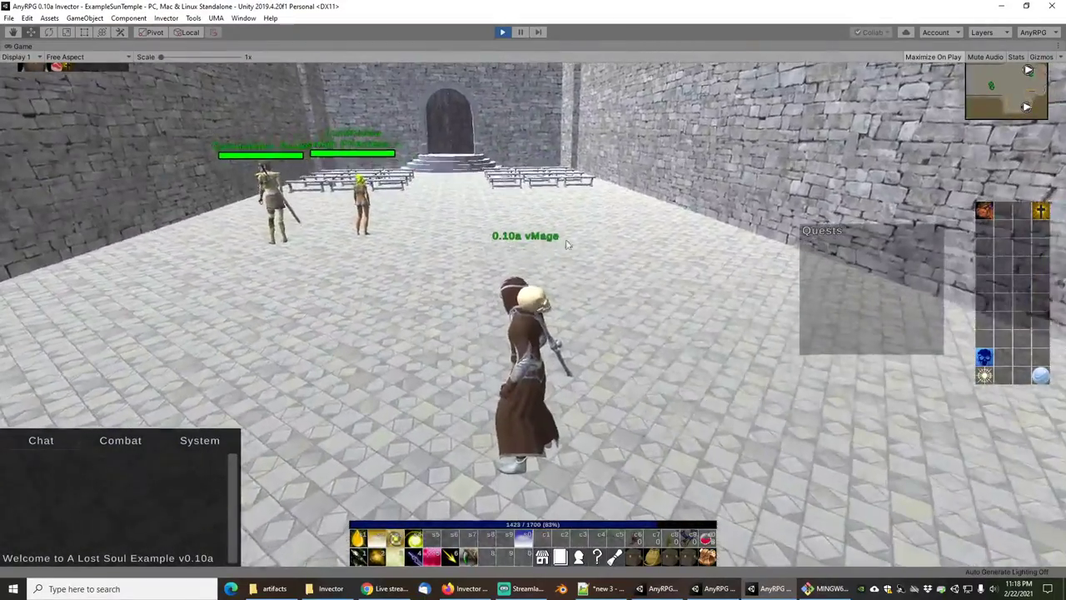
mouse_move(568, 245)
right_down()
mouse_move(621, 244)
mouse_move(575, 244)
right_up()
key(d)
key(w)
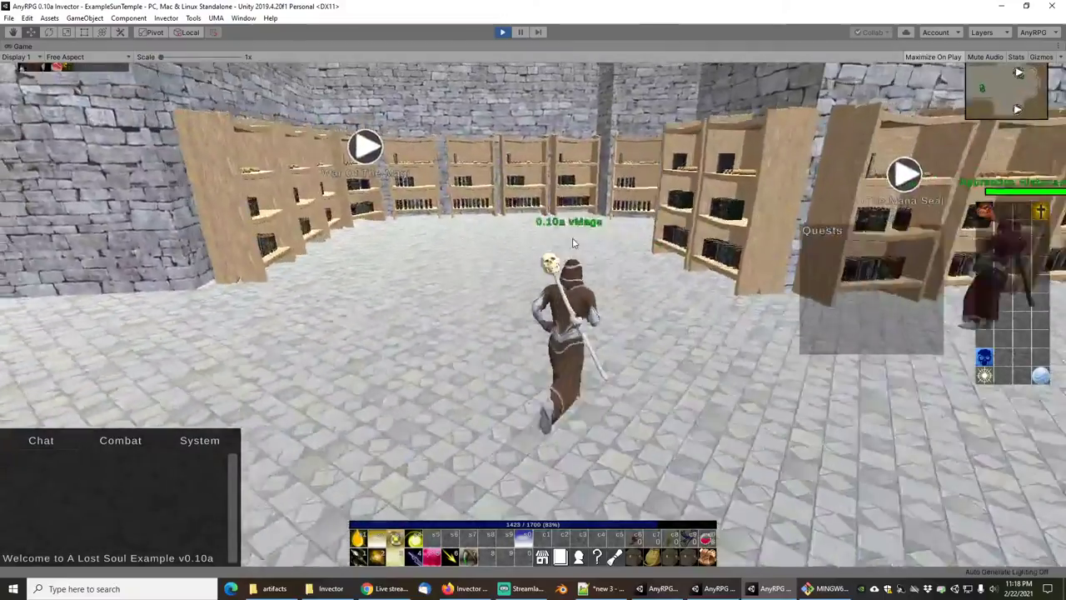
key(w)
key(q)
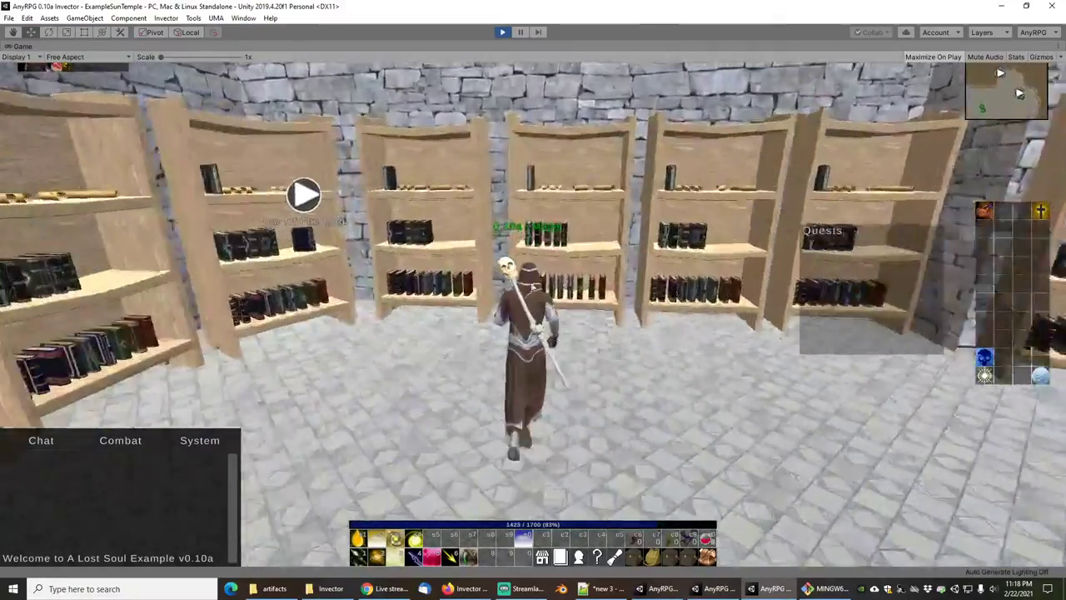
key(w)
Roll and run vMage back into the temple hall, ending with the character facing the camera.
right_drag(619, 272, 457, 281)
key(q)
key(w)
key(q)
key(w)
key(s)
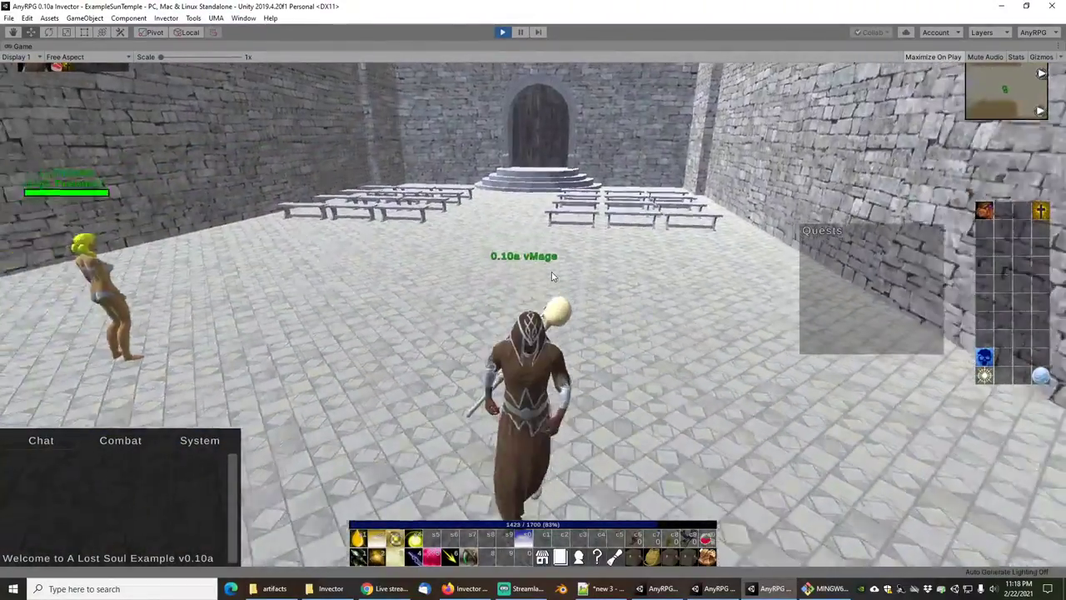
scroll(624, 295, up, 3)
right_drag(612, 273, 621, 307)
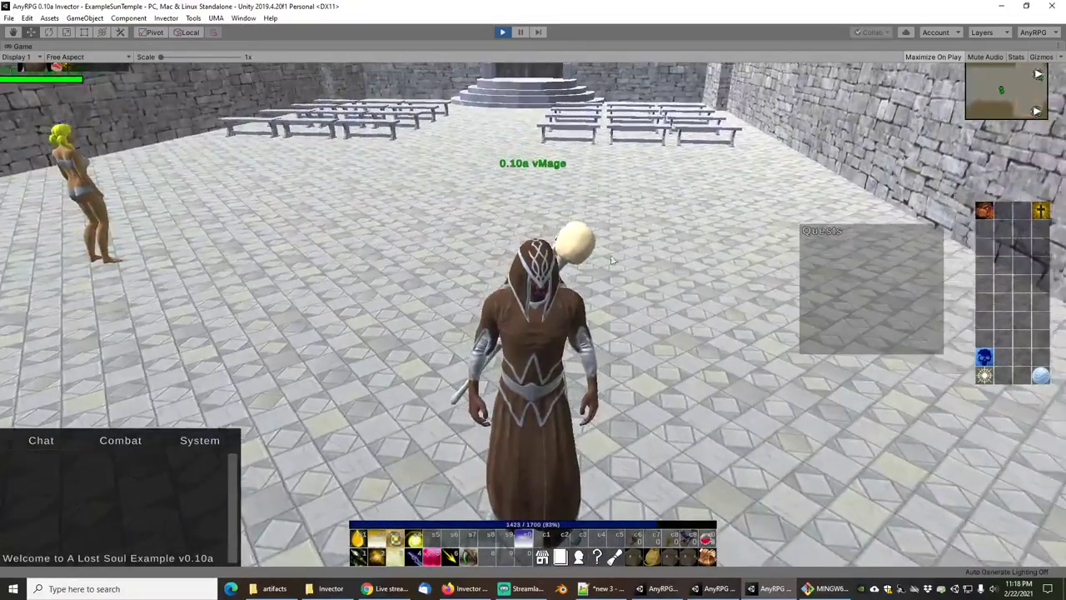
Move vMage alongside the High Priestess and view the character from behind at close range.
right_drag(612, 261, 523, 240)
scroll(523, 240, down, 4)
key(w)
right_drag(541, 275, 575, 322)
scroll(575, 316, up, 3)
key(a)
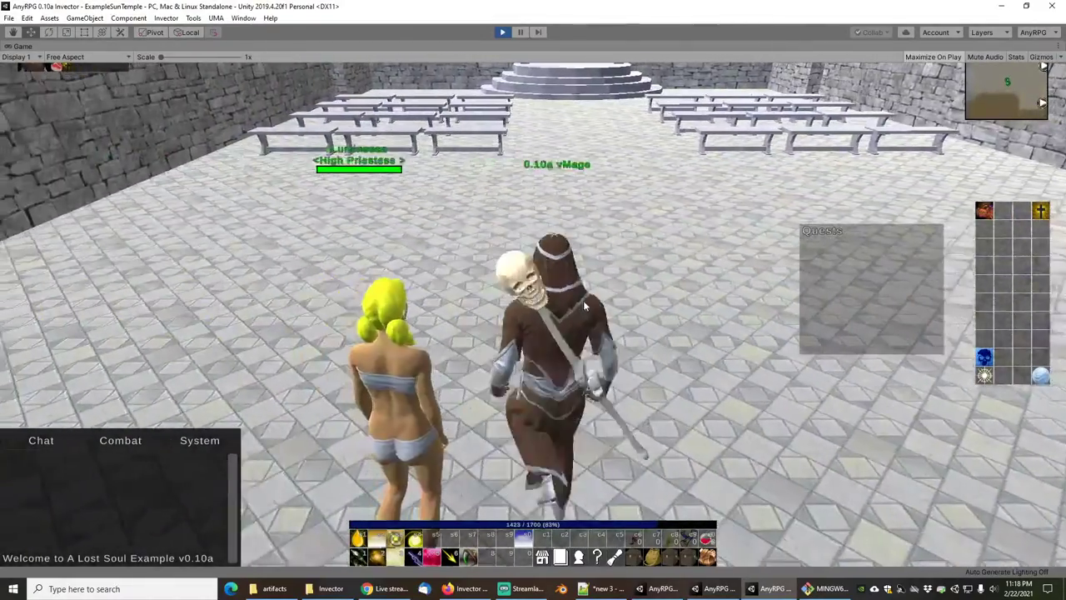
Test vMage's sideways, forward and backward movement between the temple benches and the rear of the hall.
key(d)
key(a)
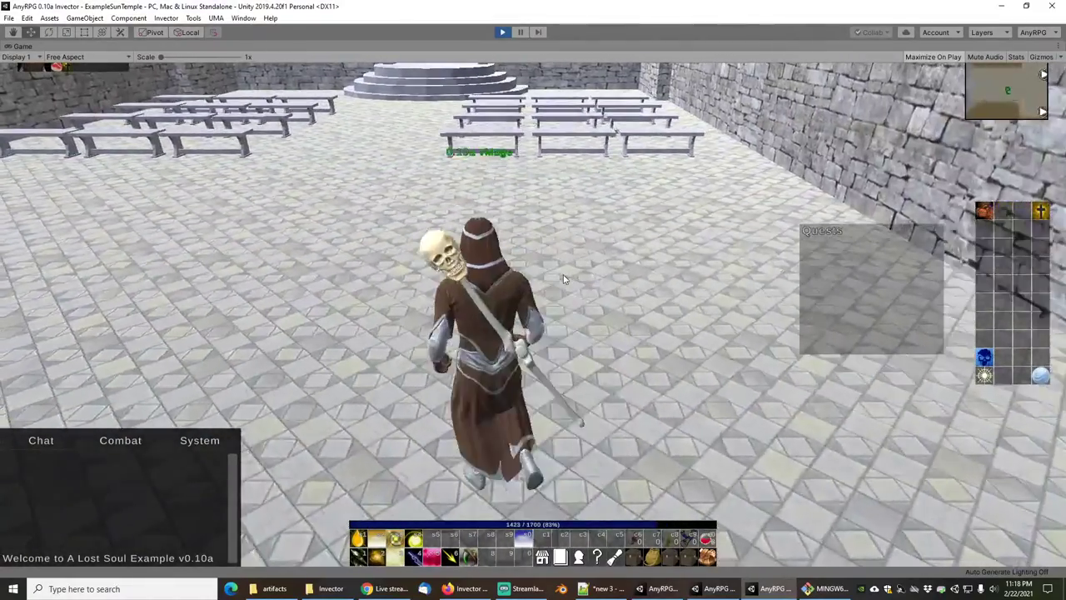
key(w)
key(a)
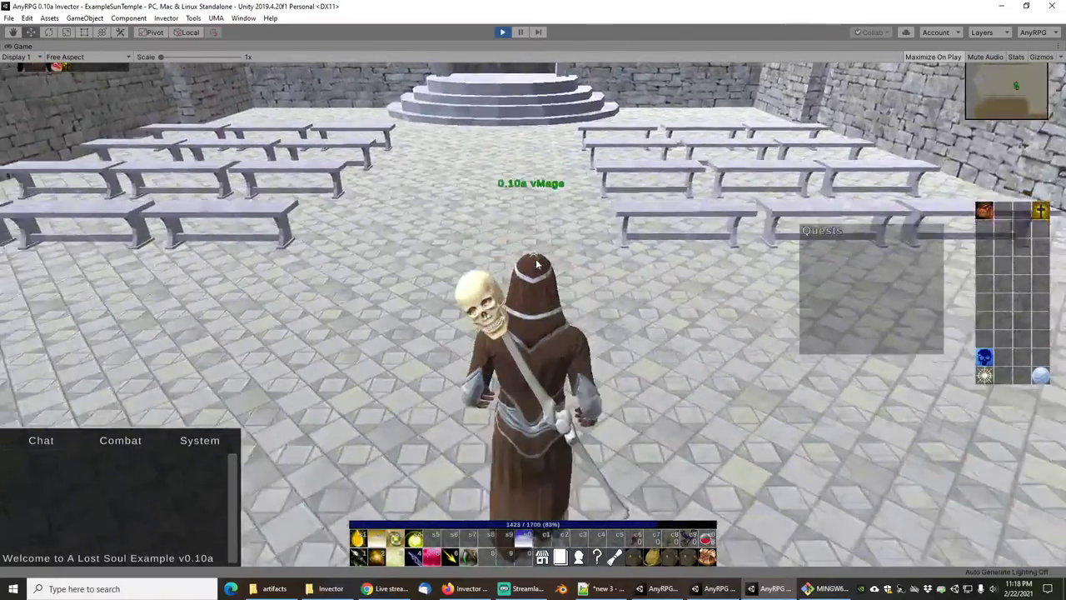
key(s)
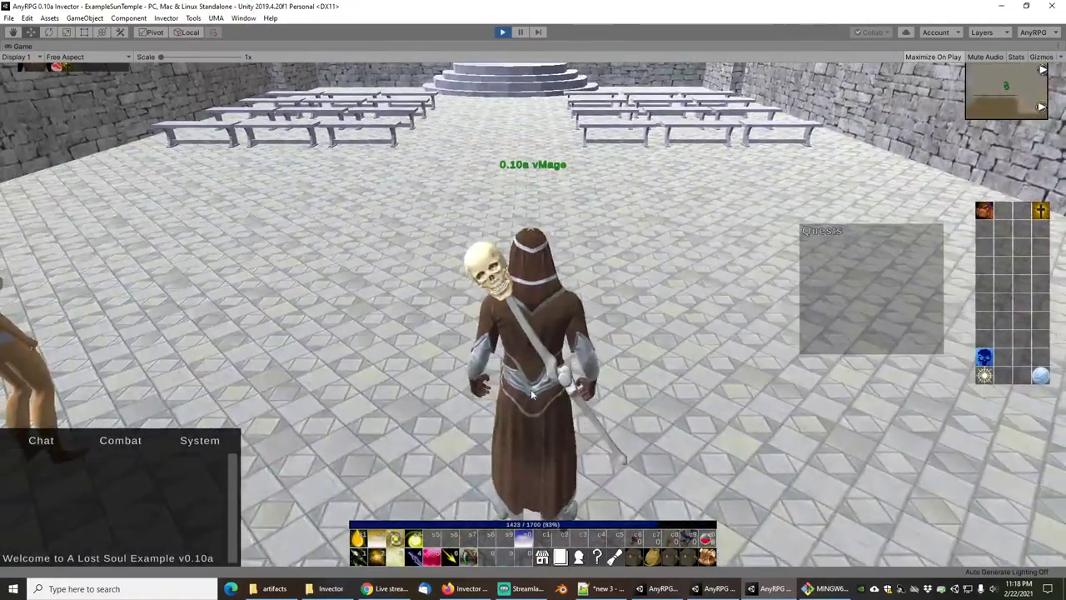
key(s)
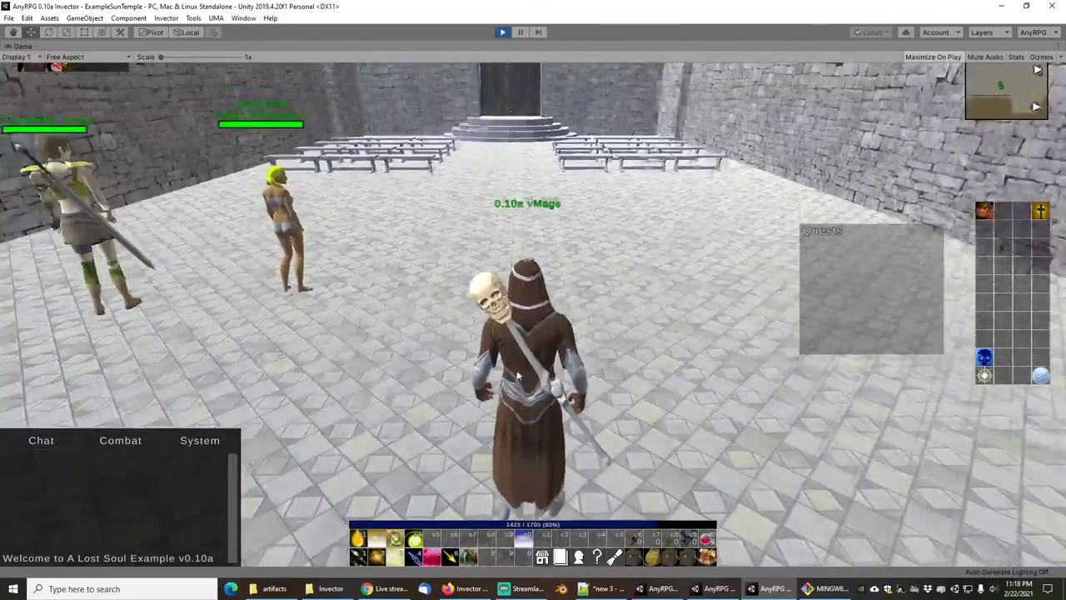
scroll(519, 367, down, 5)
key(s)
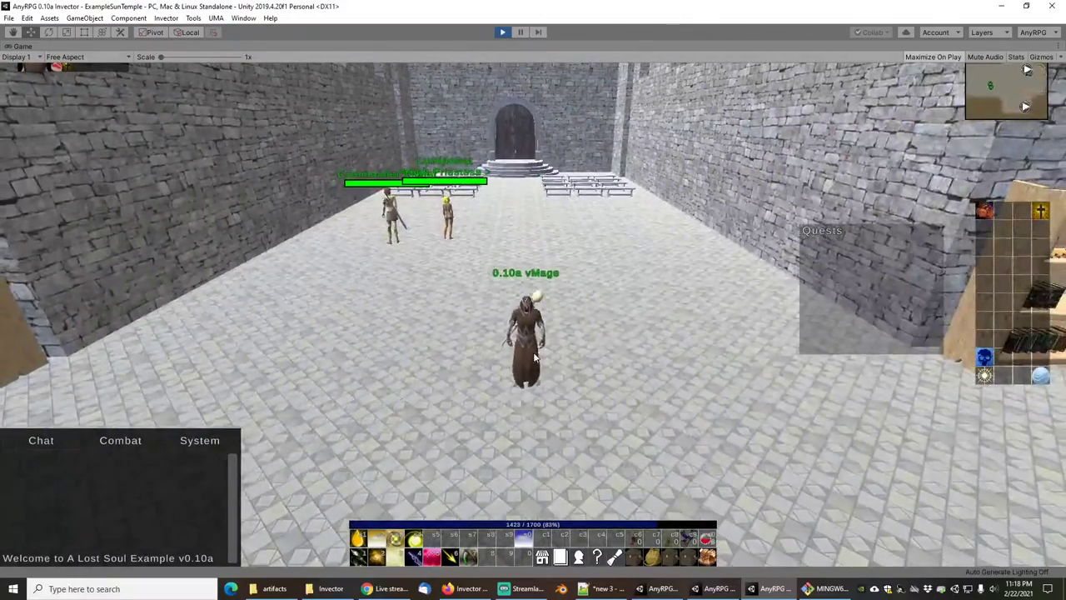
Test vMage's crouched movement from a close camera distance and return the character to standing.
scroll(550, 317, up, 3)
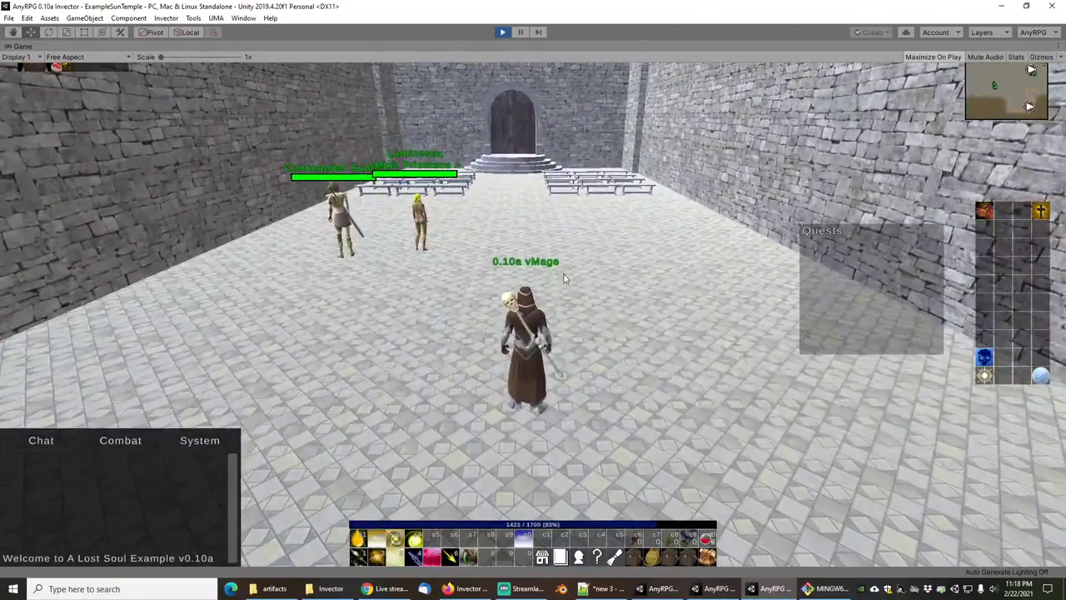
scroll(564, 278, up, 5)
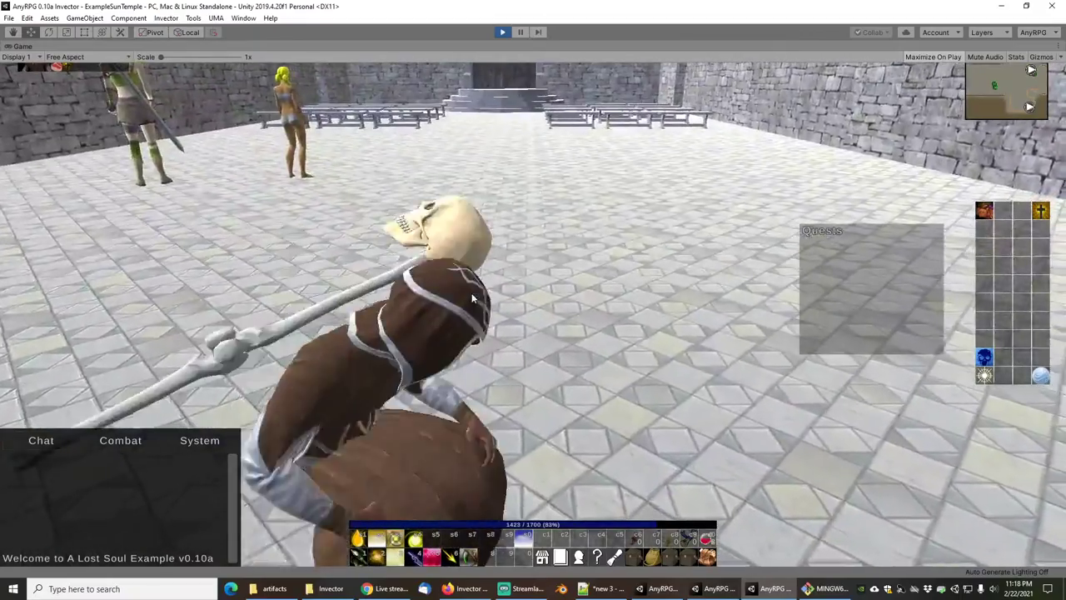
key(d)
key(w)
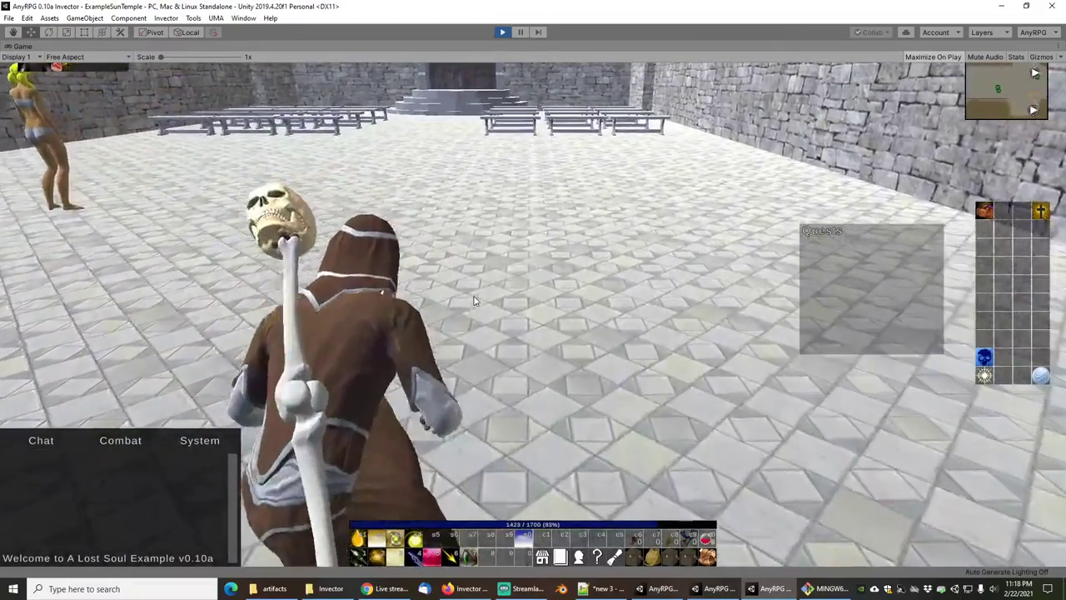
key(c)
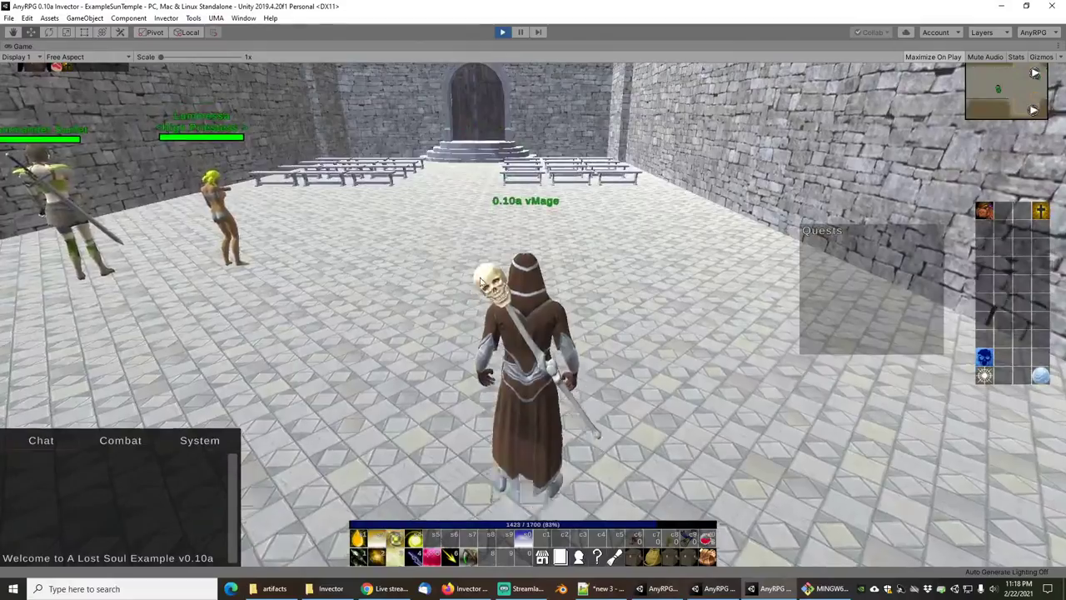
Roll vMage forward toward the temple benches and run back toward the library.
key(w)
key(q)
scroll(551, 291, down, 5)
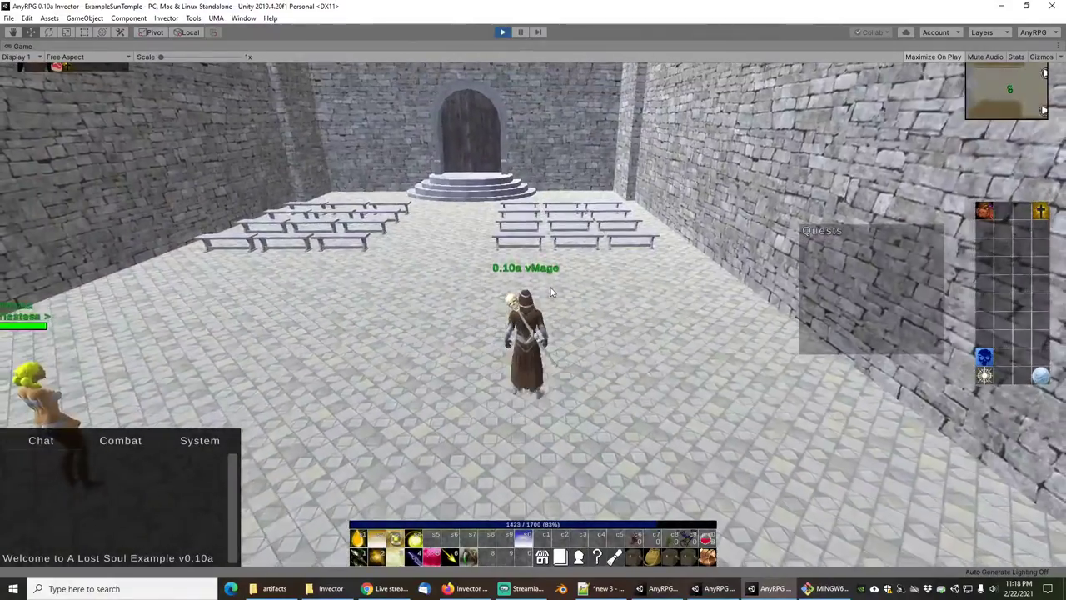
key(s)
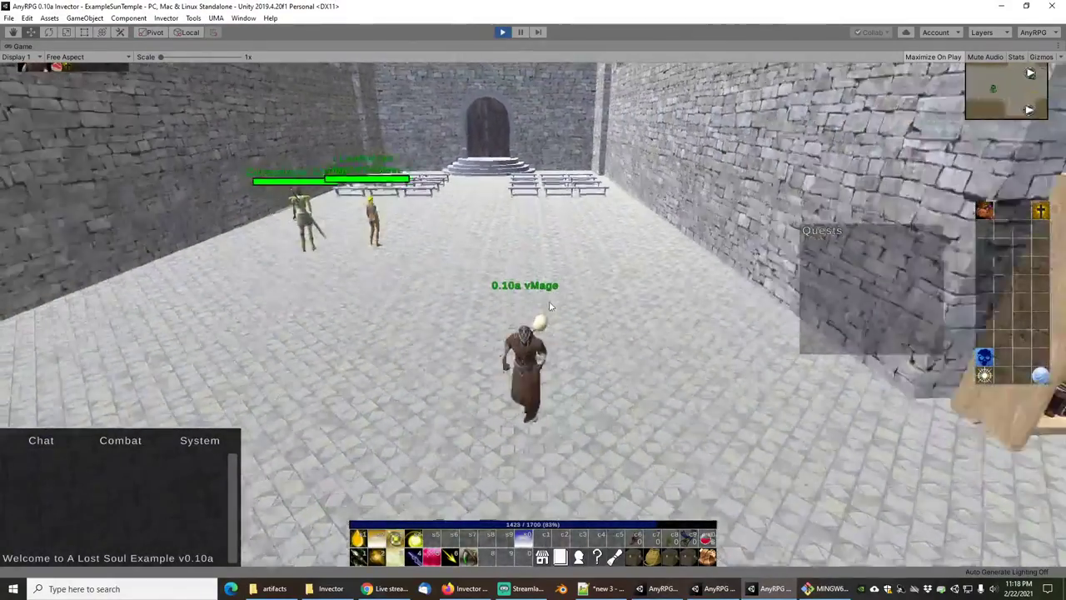
Face vMage toward the library bookshelves and cast the Mana Pool ability.
right_drag(578, 281, 372, 282)
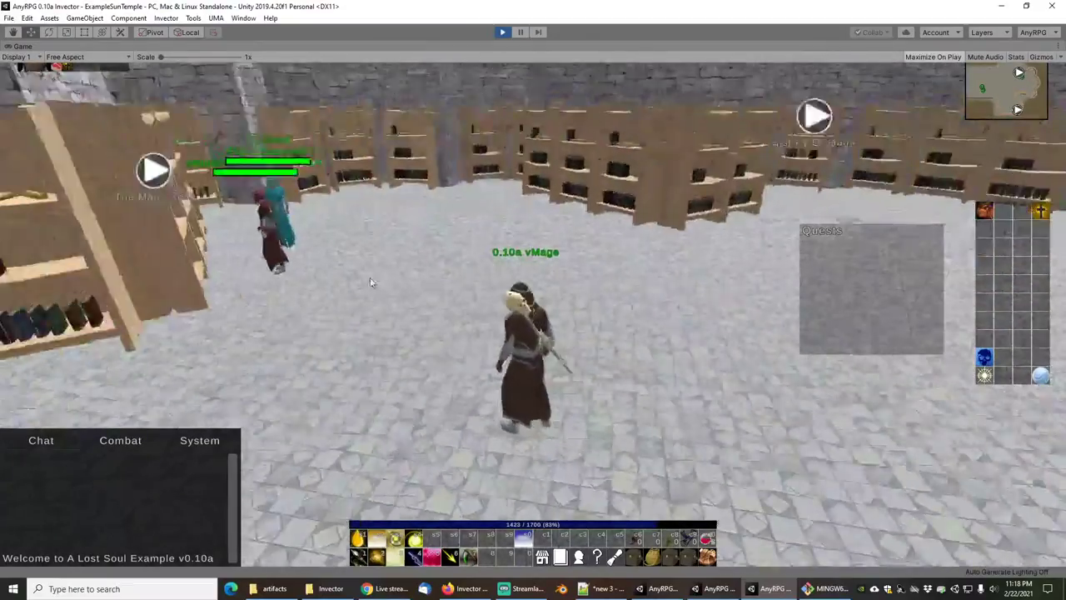
key(a)
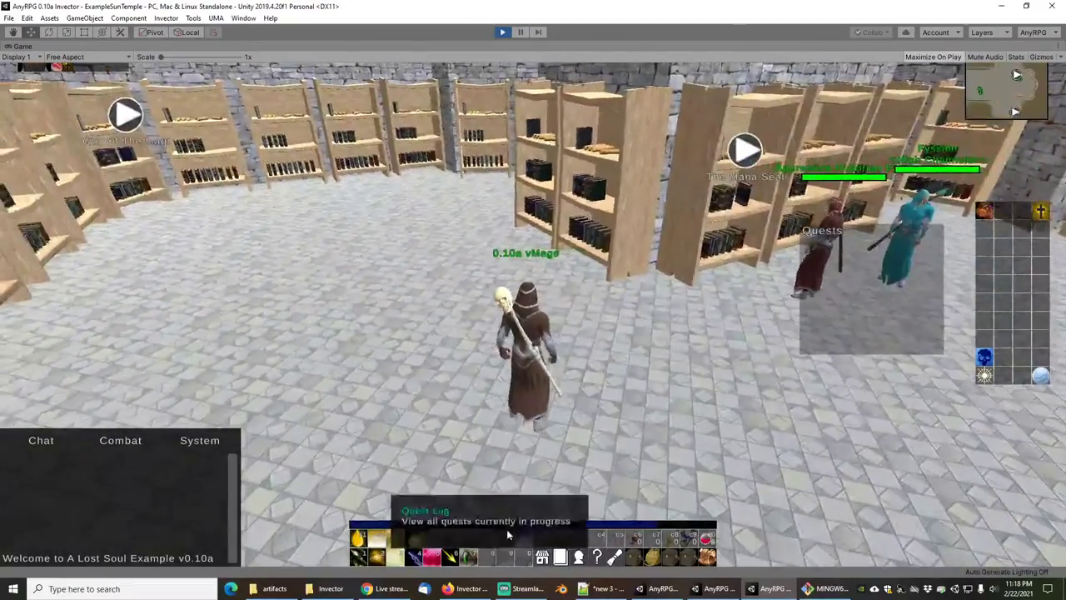
click(525, 539)
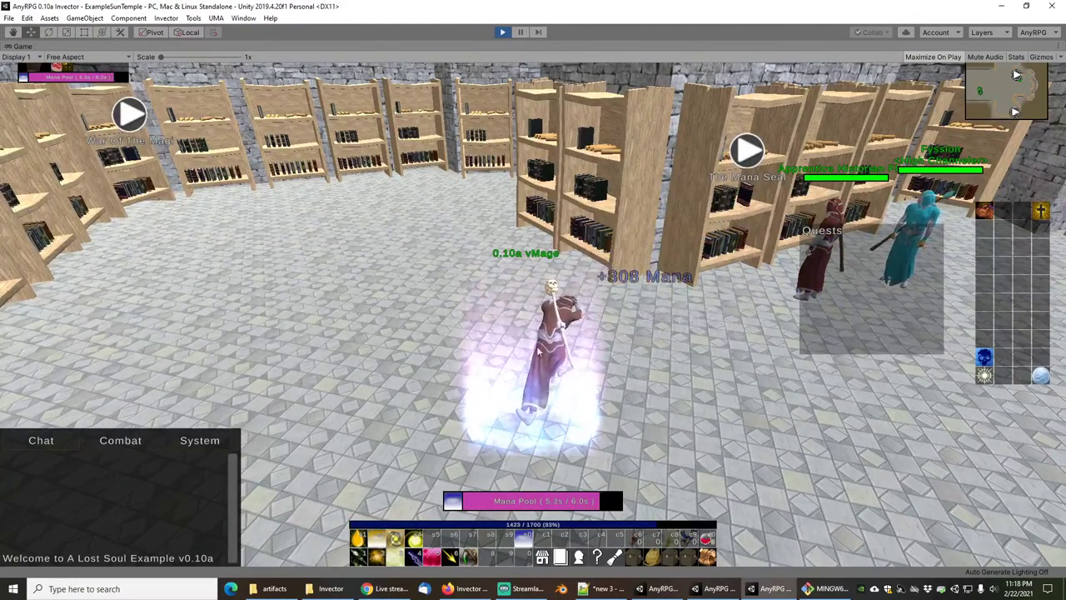
scroll(563, 342, up, 3)
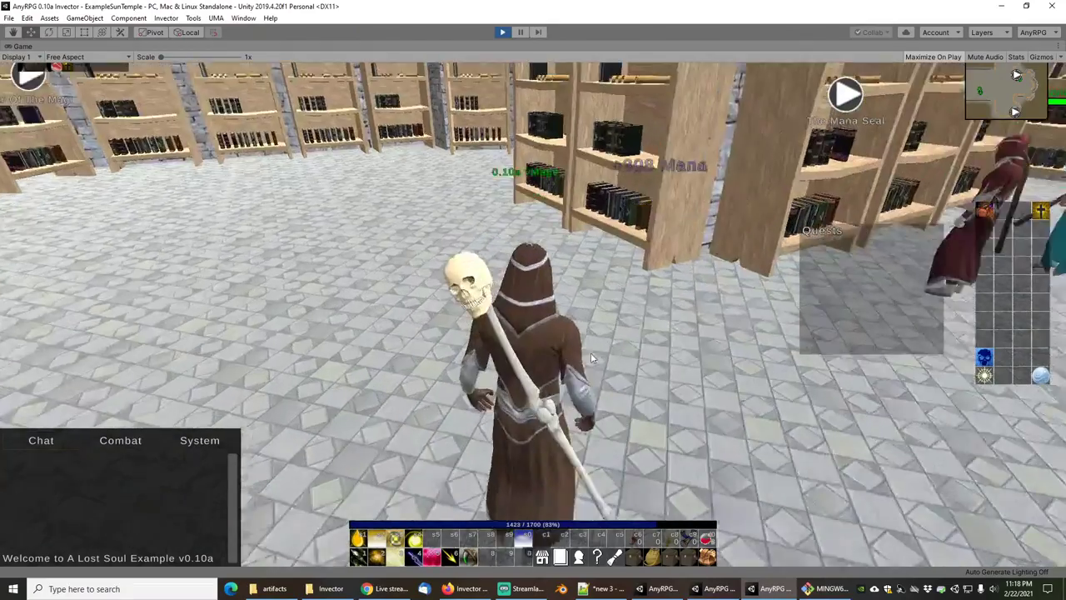
Run vMage up to the bookshelf holding the War Of The Magi book.
right_drag(590, 357, 579, 316)
scroll(529, 332, down, 5)
key(w)
scroll(599, 305, up, 4)
key(w)
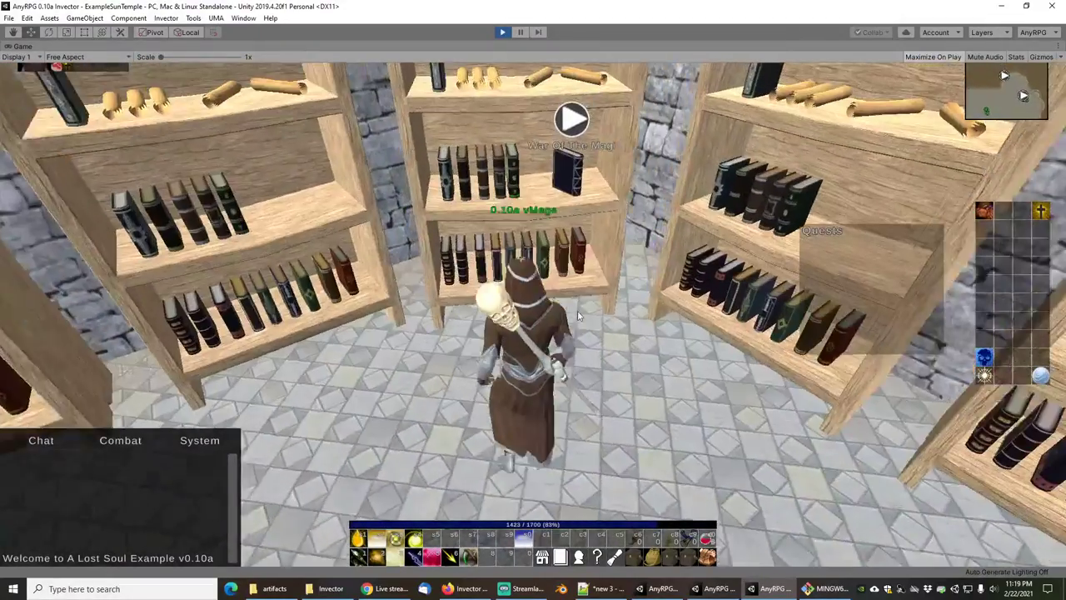
key(d)
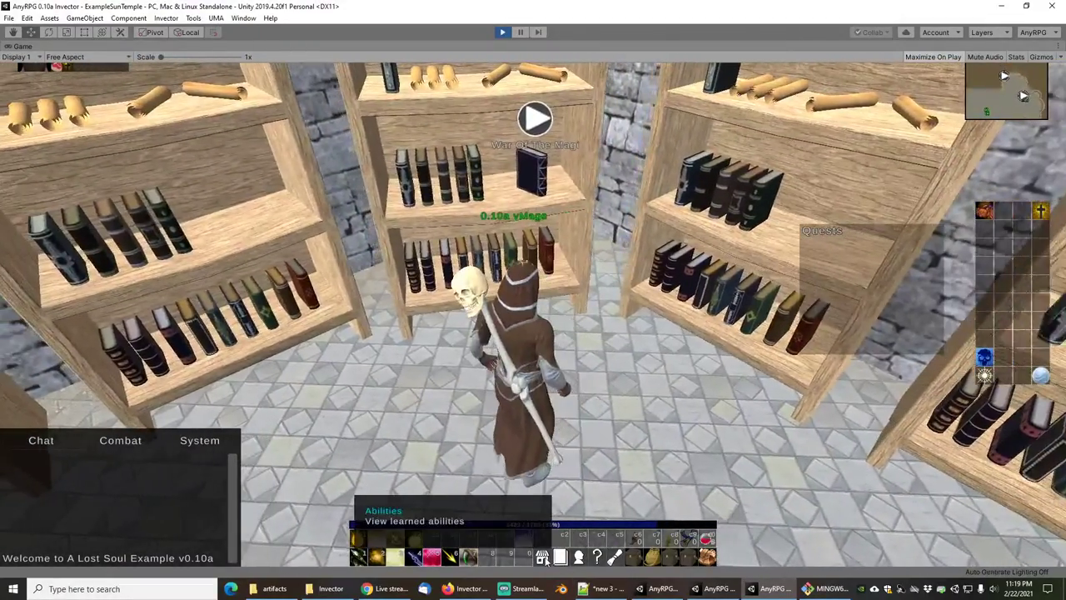
Review the volume levels in the in-game sound settings and return to the game.
click(543, 557)
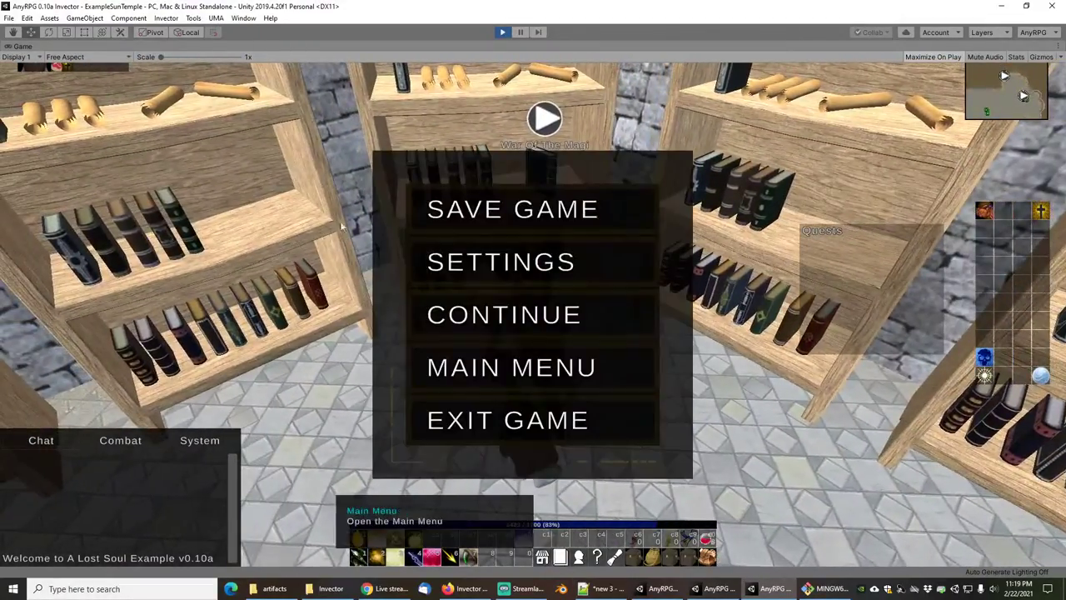
click(511, 267)
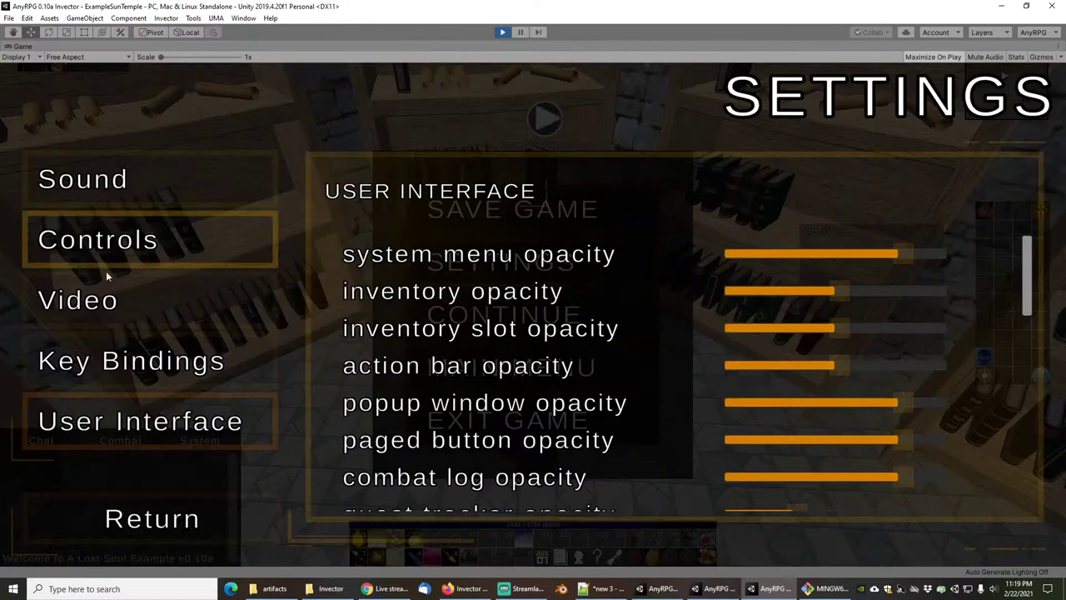
click(104, 178)
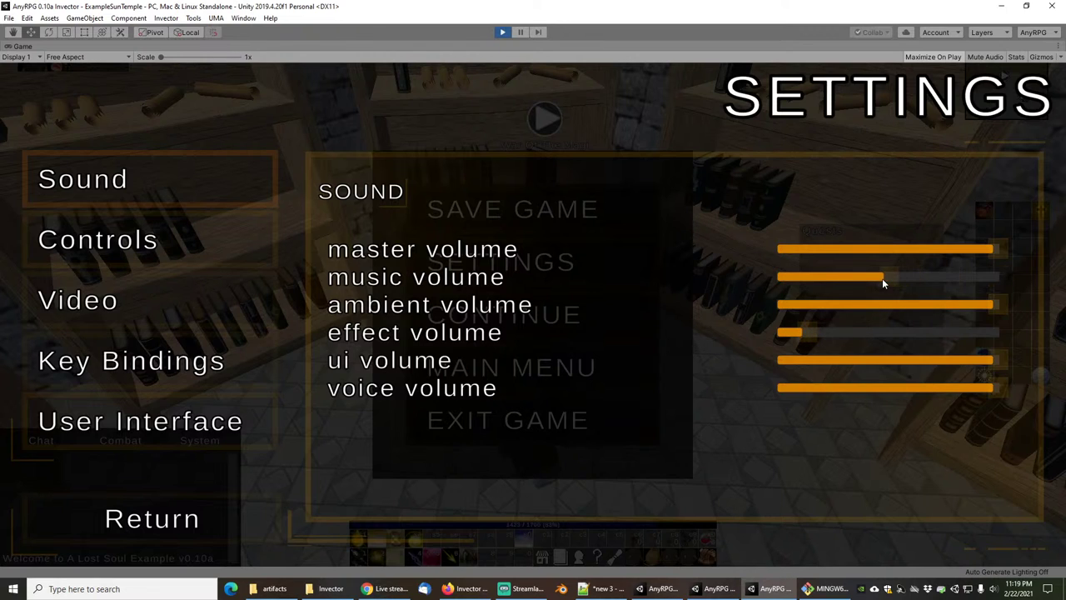
click(151, 518)
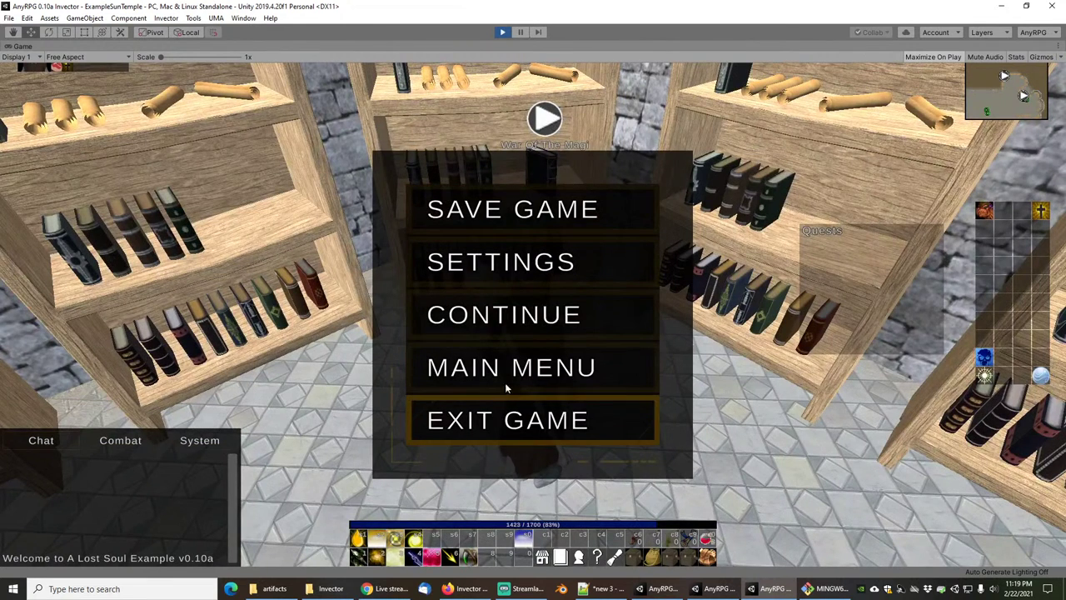
click(548, 313)
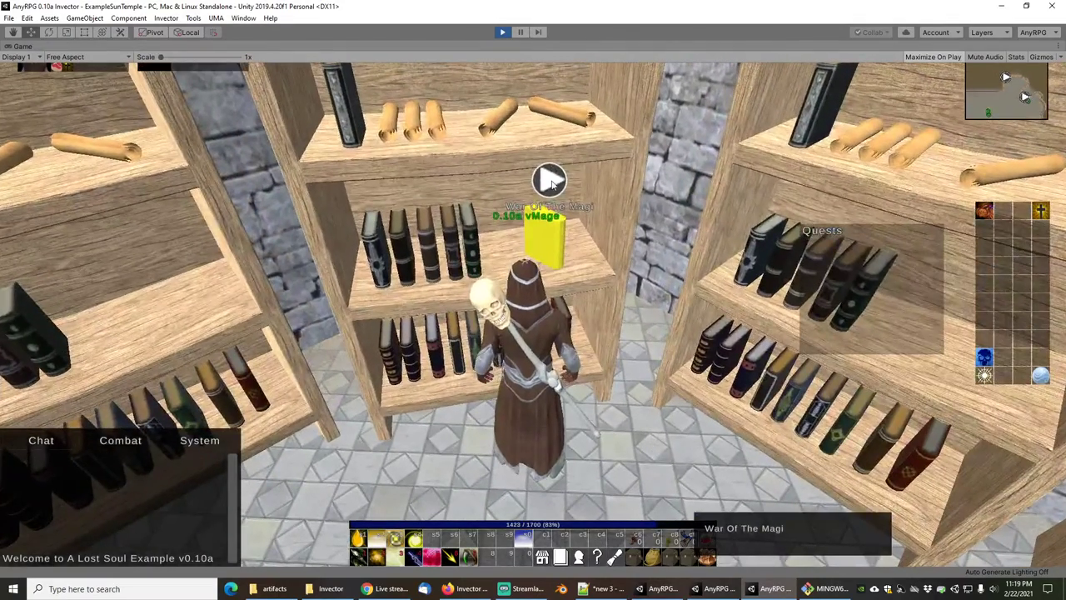
Play the War Of The Magi cutscene from its book and exit it before the end.
click(551, 181)
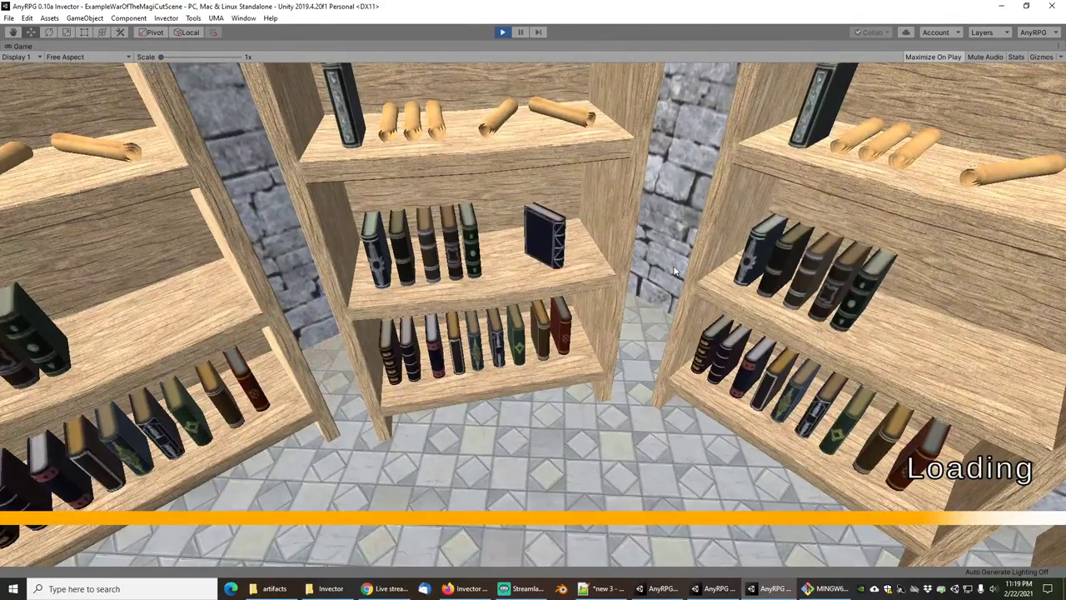
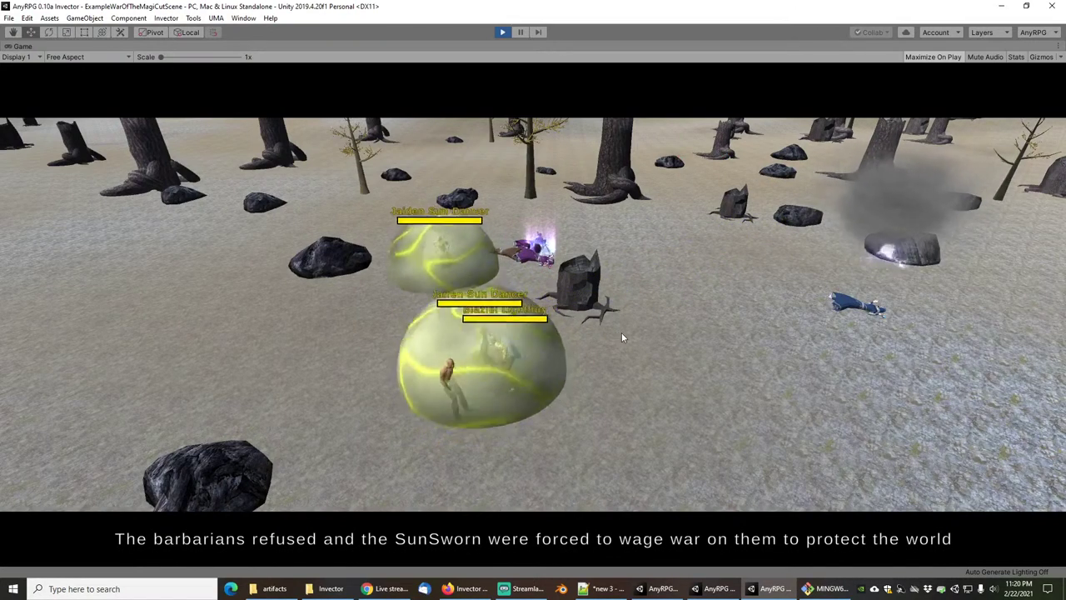
key(Escape)
click(602, 396)
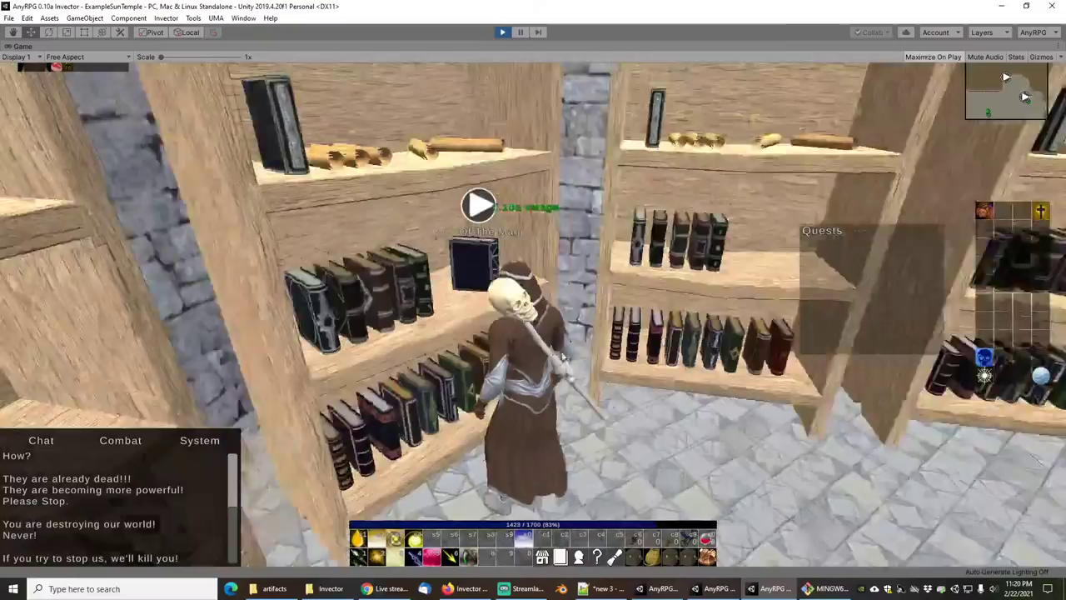
Move vMage away from the bookshelf into the open temple hall with the camera zoomed out.
right_drag(563, 357, 470, 308)
key(w)
drag(470, 307, 474, 307)
scroll(472, 307, down, 4)
right_drag(473, 307, 381, 295)
key(q)
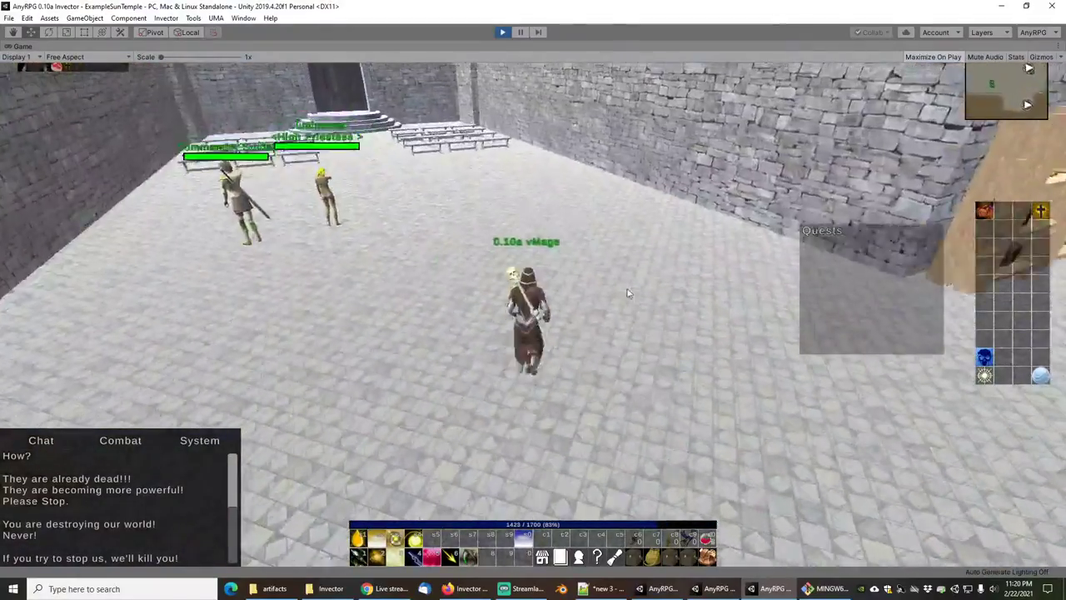
Test repeated rolls in different directions while running vMage between the hall and the History Of Magic bookshelves.
key(q)
key(q)
key(q)
key(w)
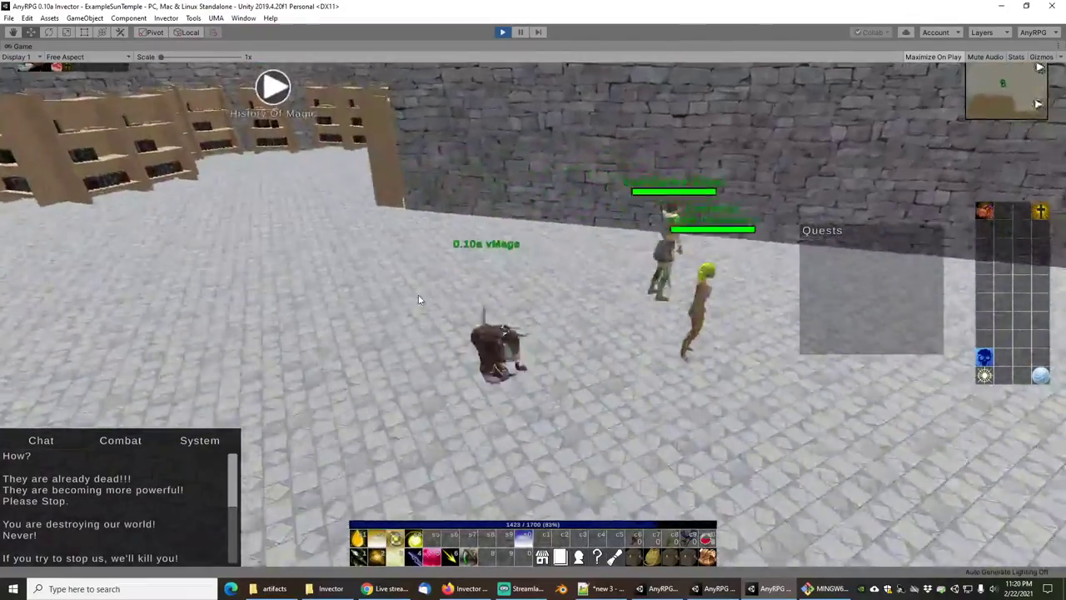
key(w)
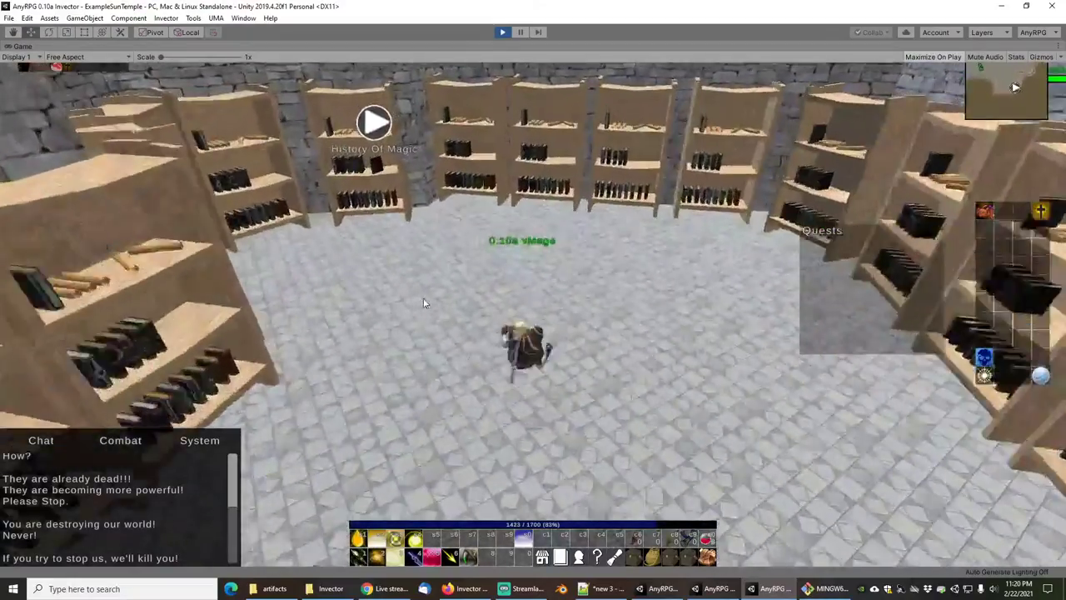
key(s)
key(q)
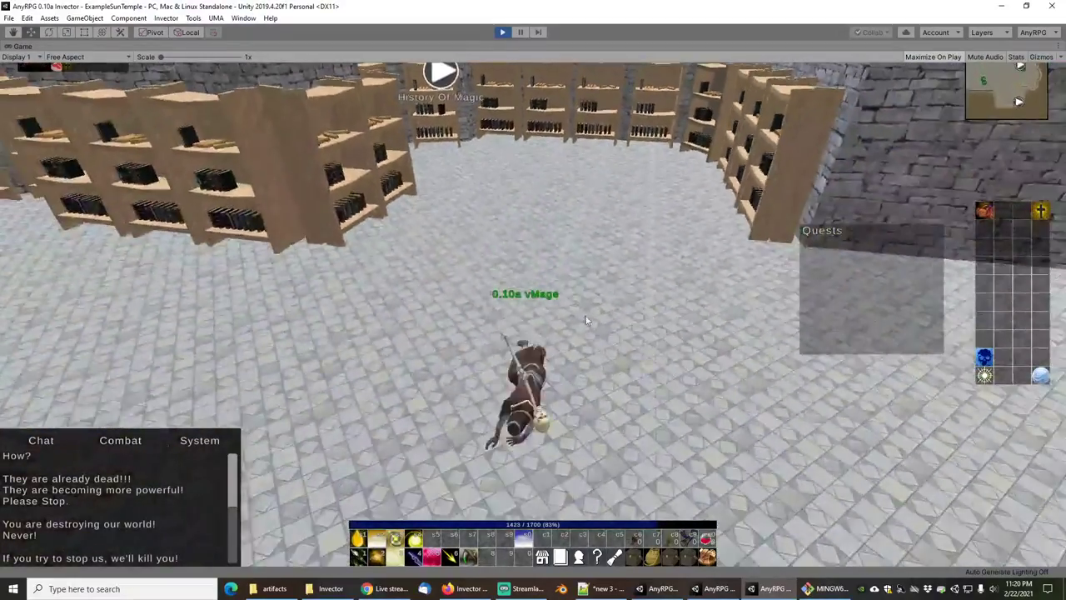
Quit the current game to the main menu and exit the A Lost Soul Example game there.
click(542, 558)
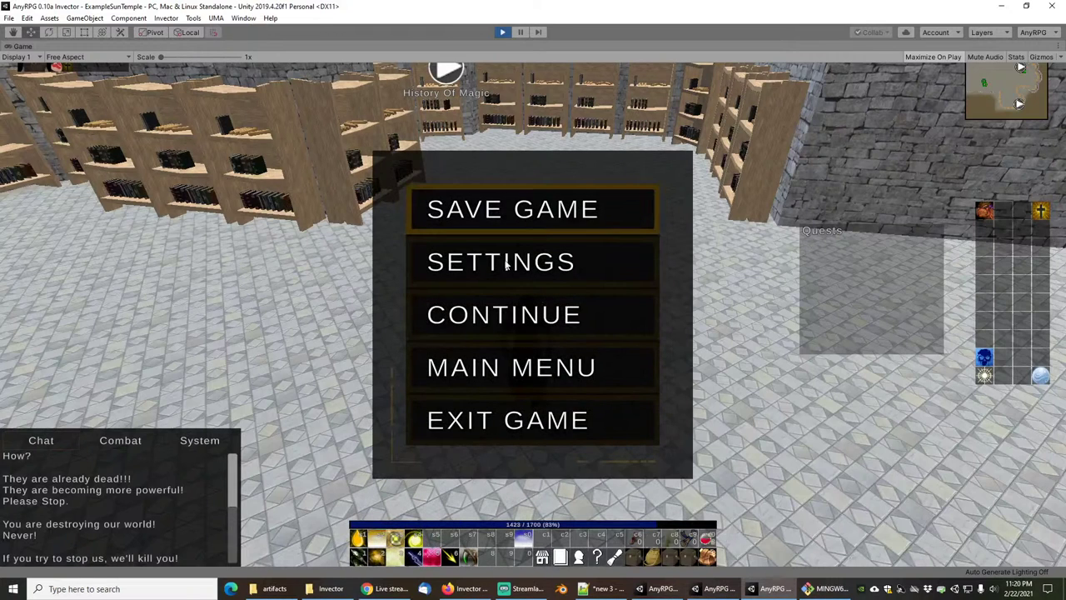
click(536, 382)
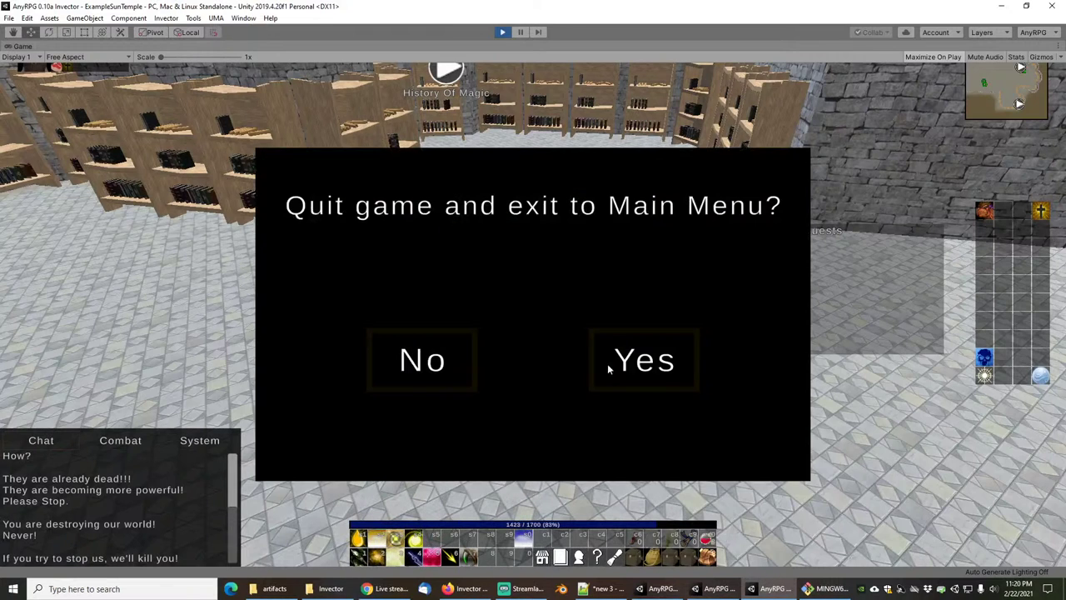
click(661, 369)
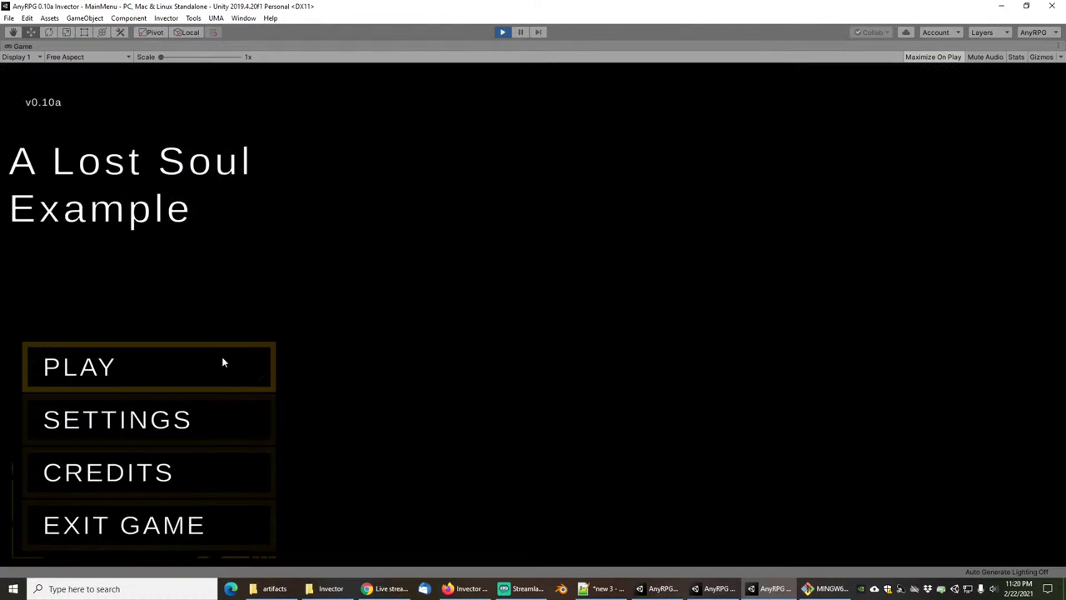
click(142, 368)
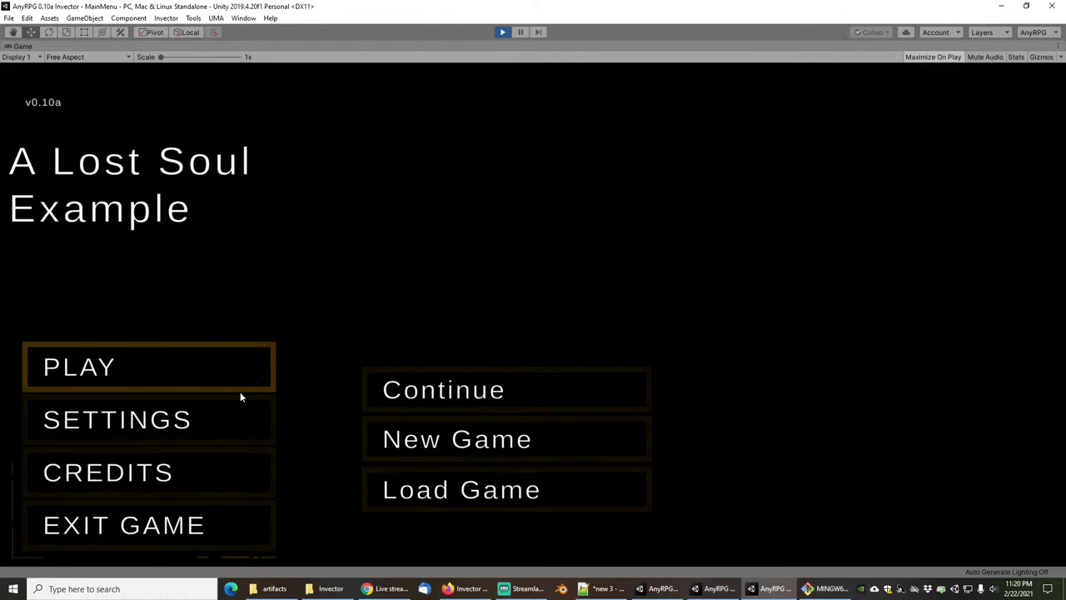
click(470, 447)
click(425, 404)
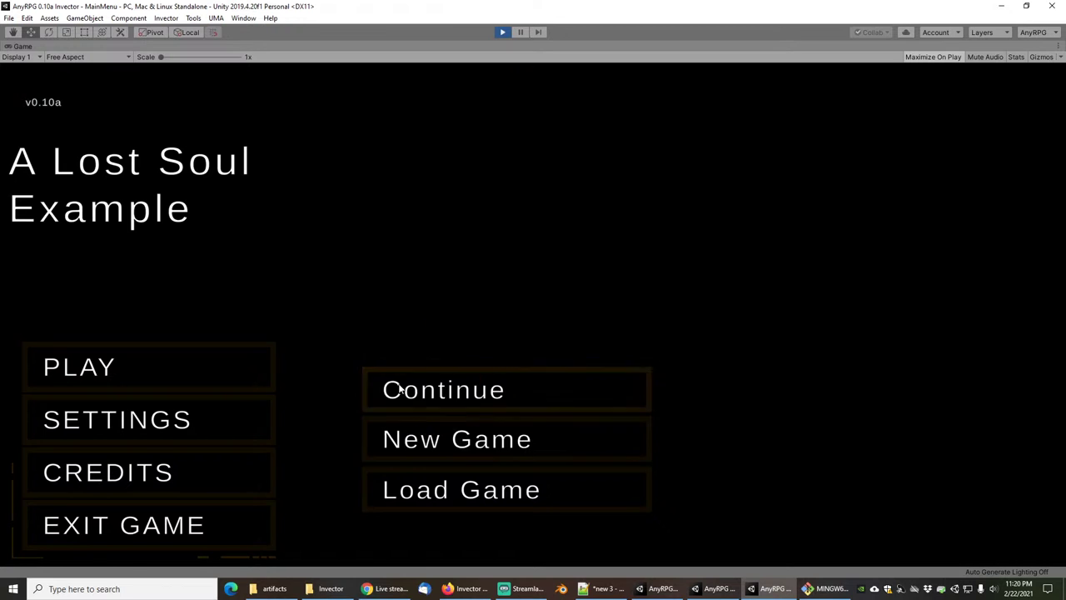
click(167, 537)
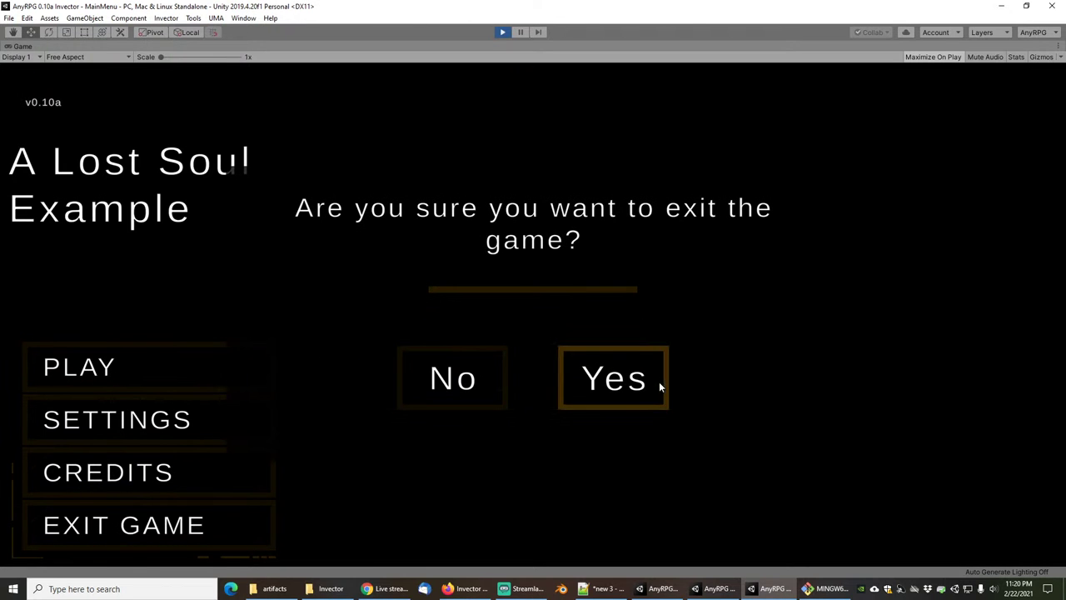
Switch to the AnyRPG 0.10.1a Demo project and enable Use New Game Window on ALostSoulExampleGameManager.
click(666, 597)
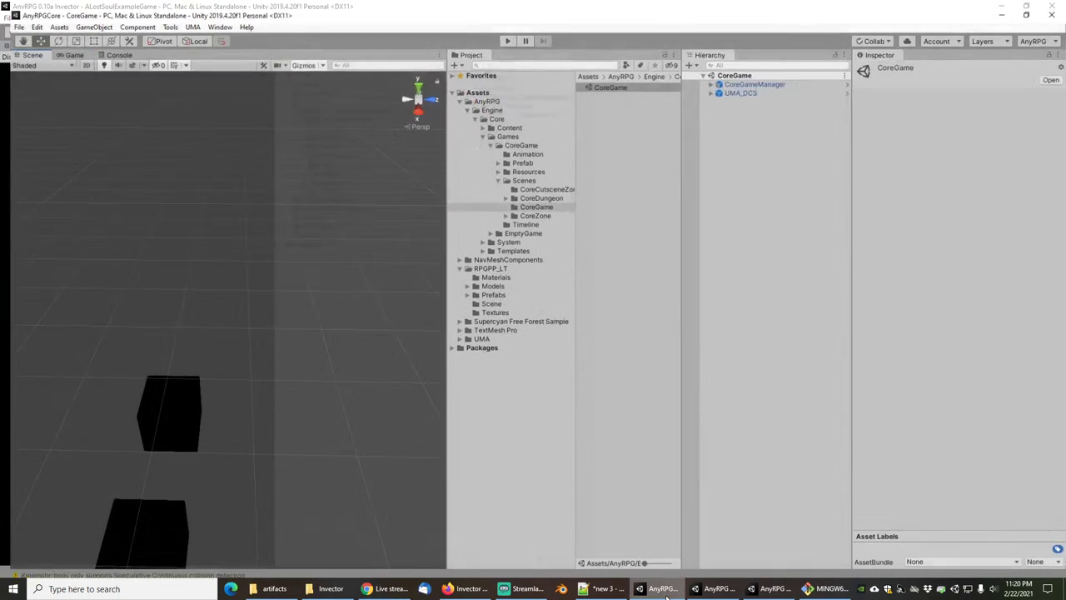
click(717, 591)
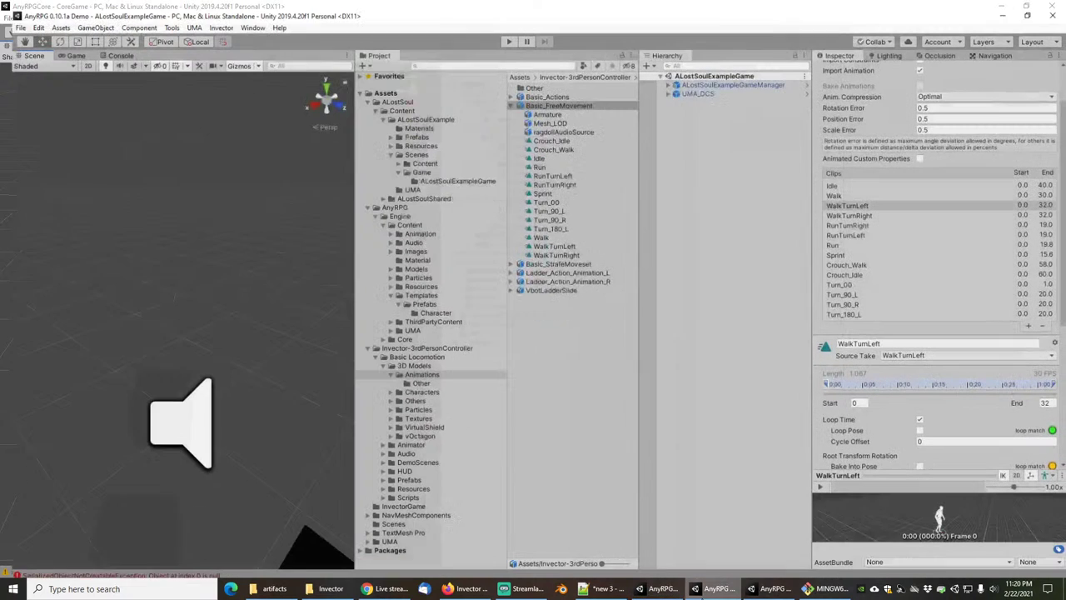
click(730, 77)
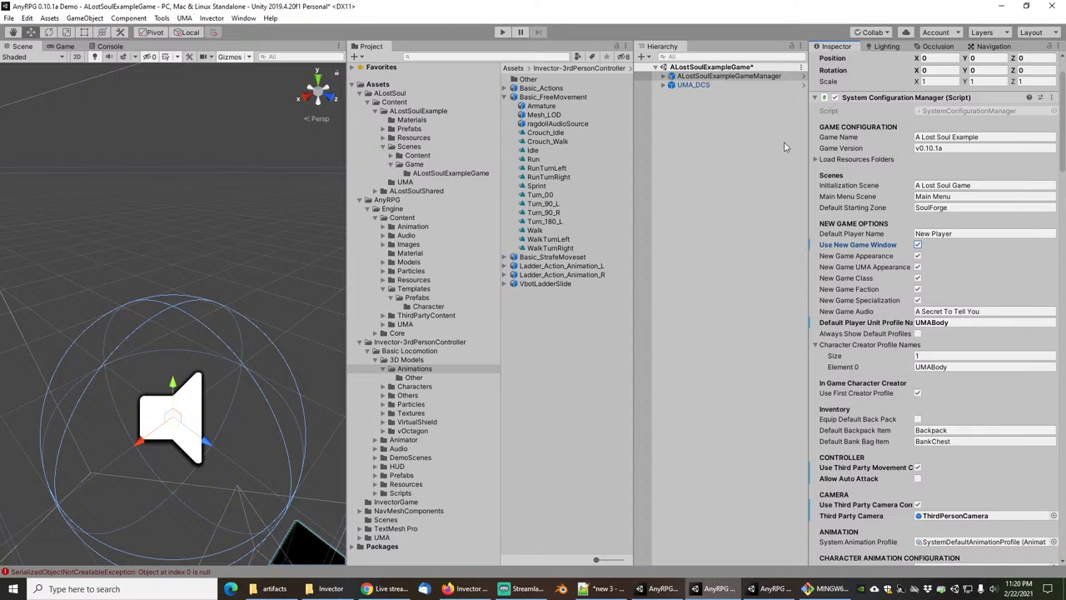
Run the demo project and start a new game from the main menu.
click(503, 32)
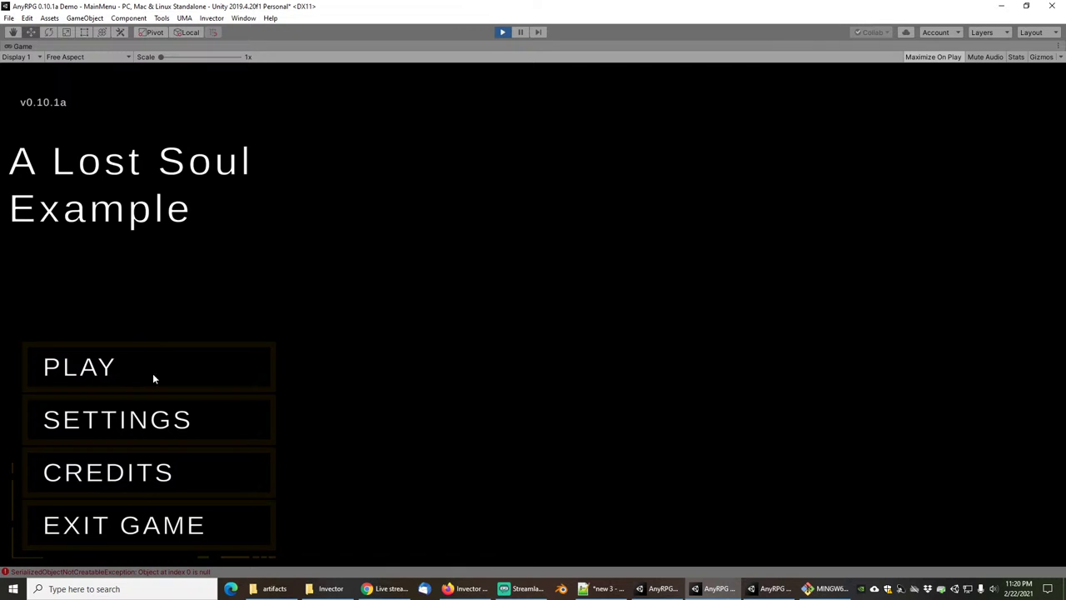
click(117, 382)
click(546, 460)
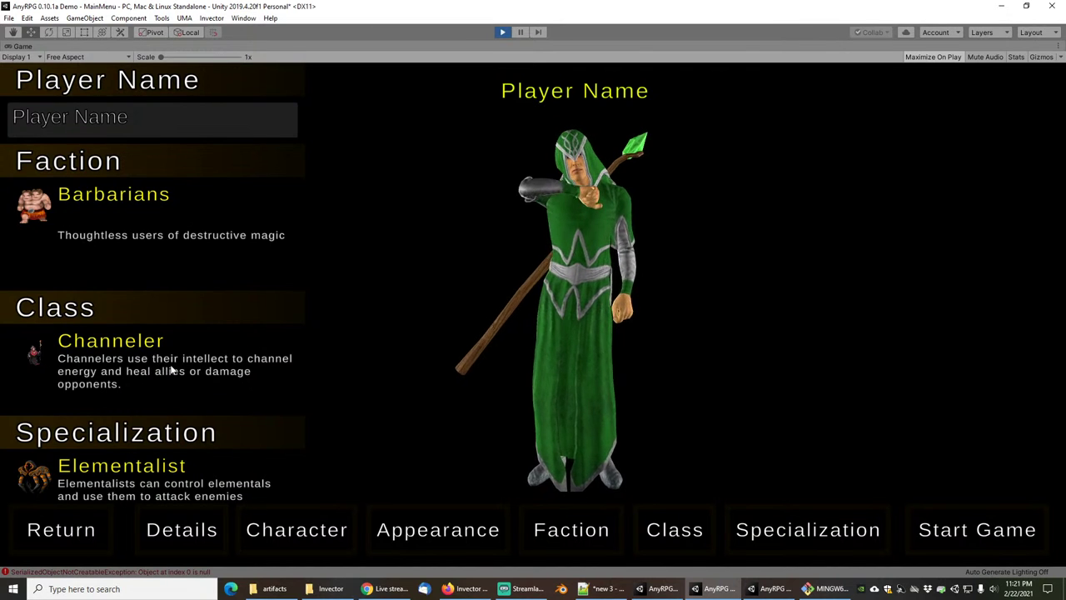
Preview the Fire Channeler and Ice Channeler specializations on the new character, rotating the model to view the outfit and staff.
click(169, 484)
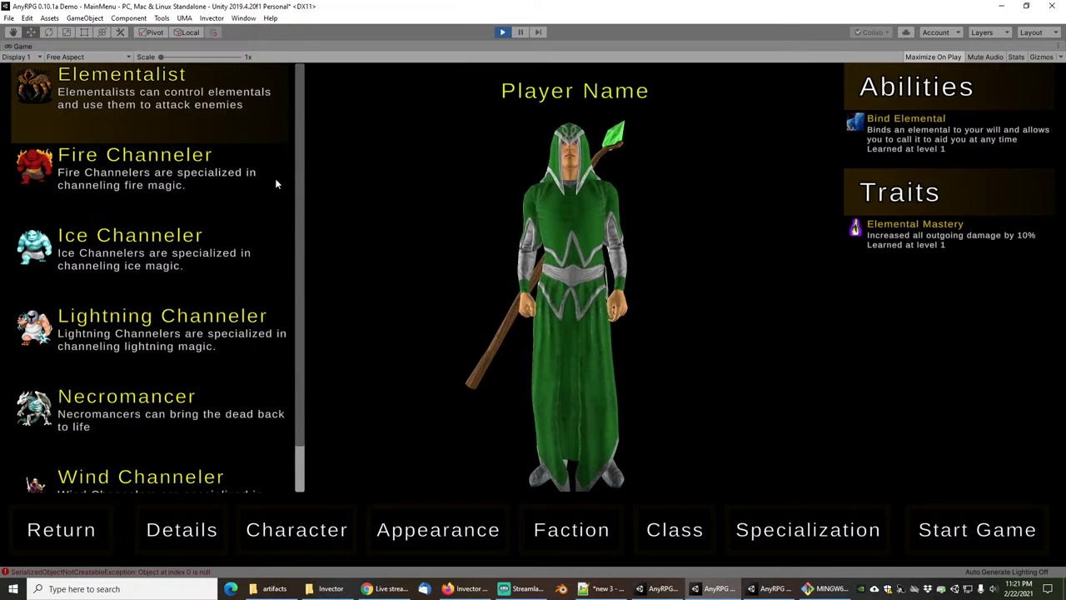
click(145, 181)
drag(634, 222, 622, 146)
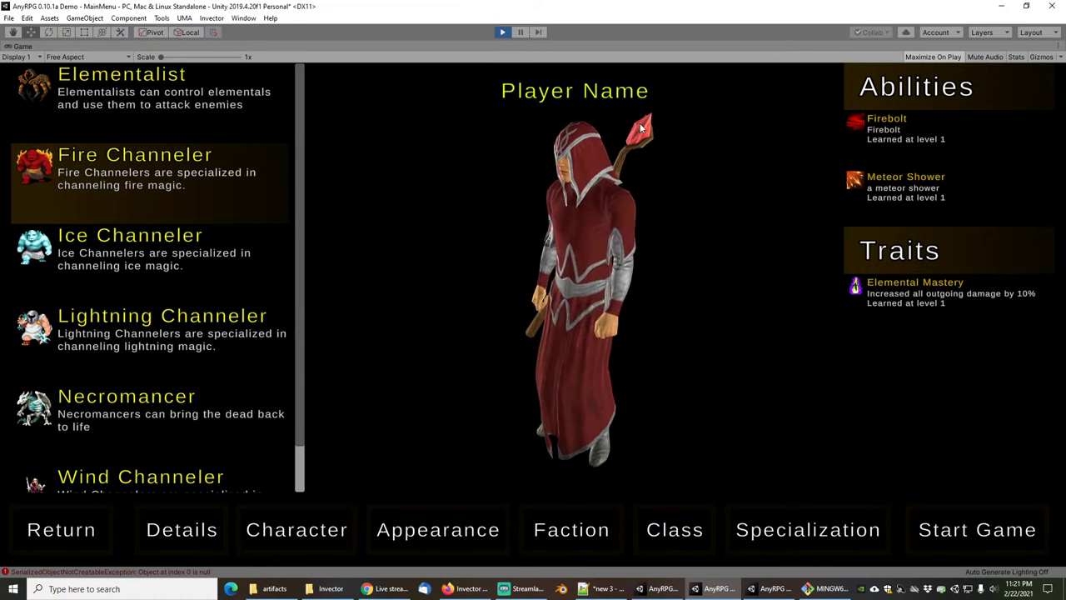
click(160, 265)
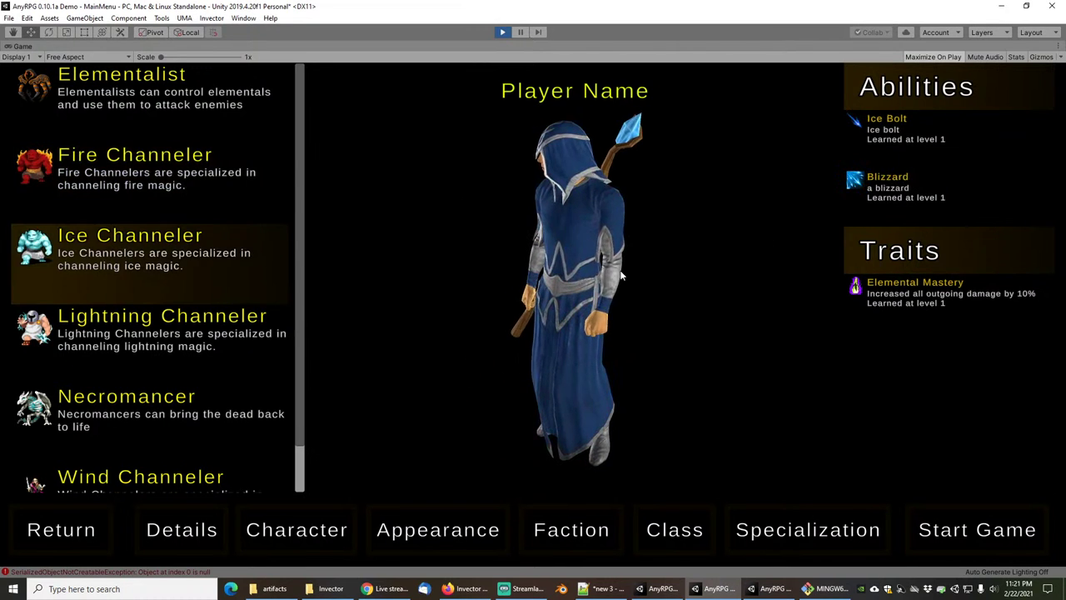
drag(574, 263, 621, 243)
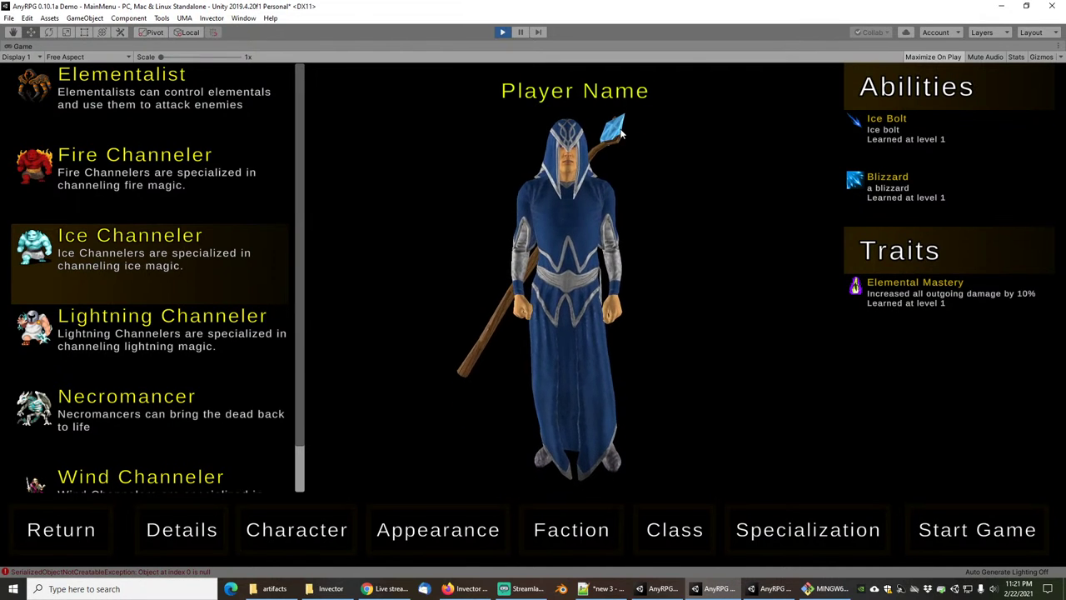
Preview the Lightning Channeler, Necromancer and Wind Channeler specializations on the rotating character model.
click(200, 340)
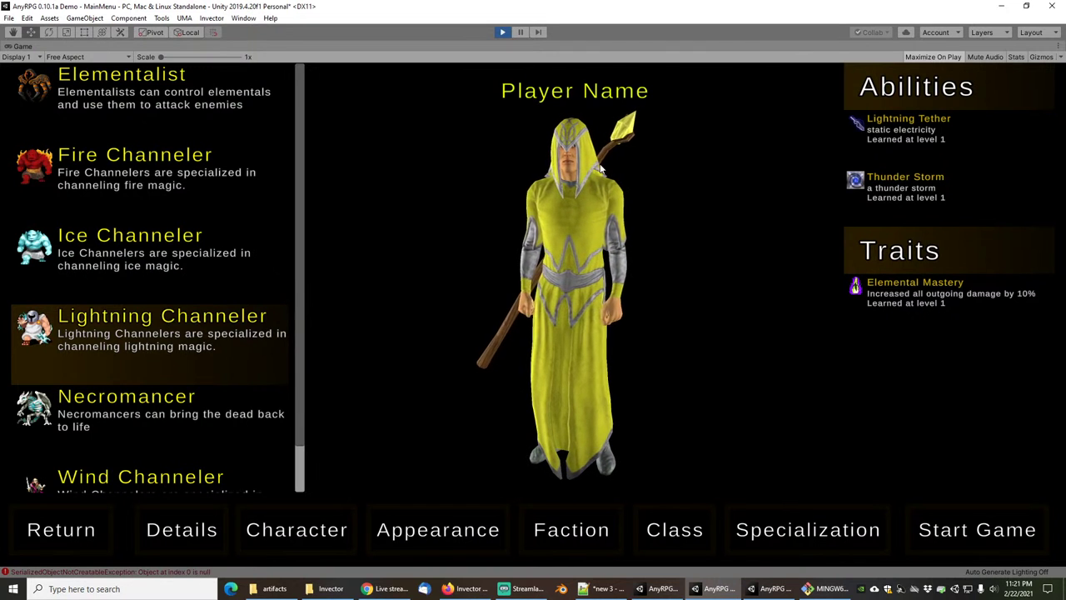
click(264, 412)
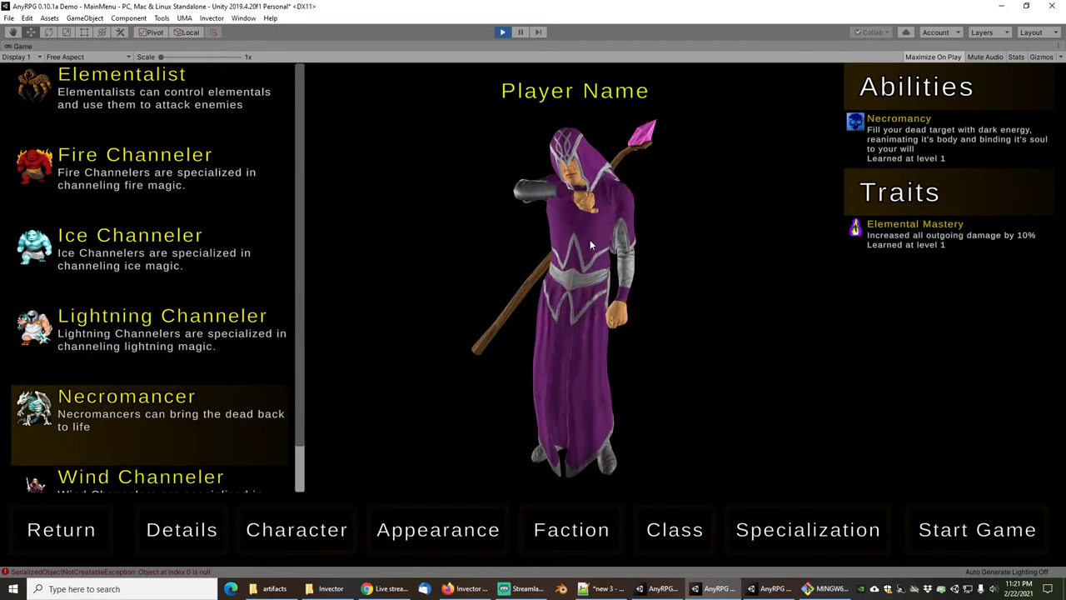
drag(591, 234, 217, 263)
scroll(128, 363, down, 3)
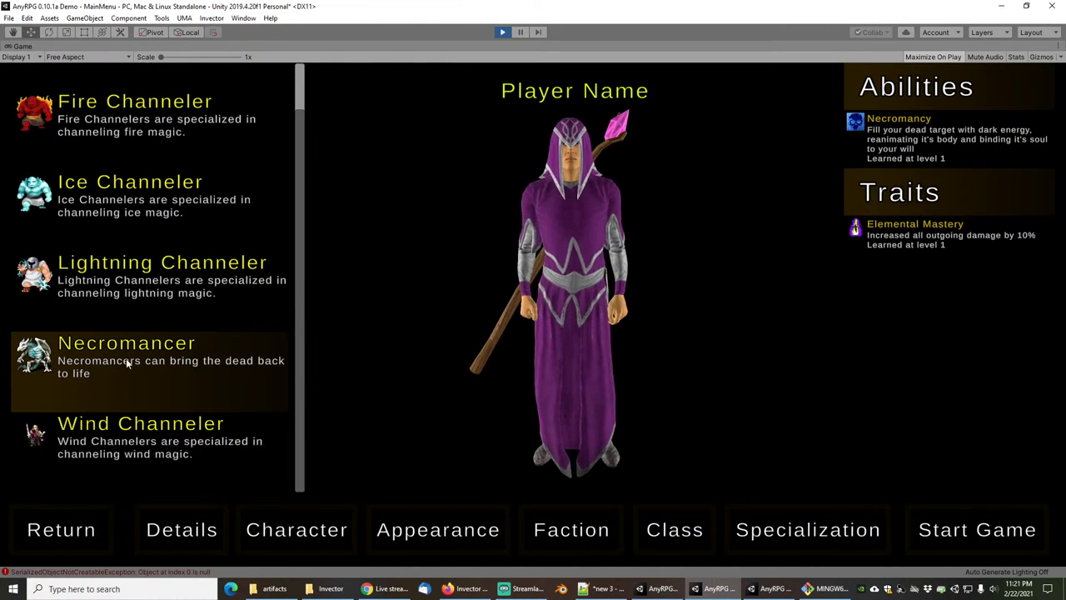
click(155, 429)
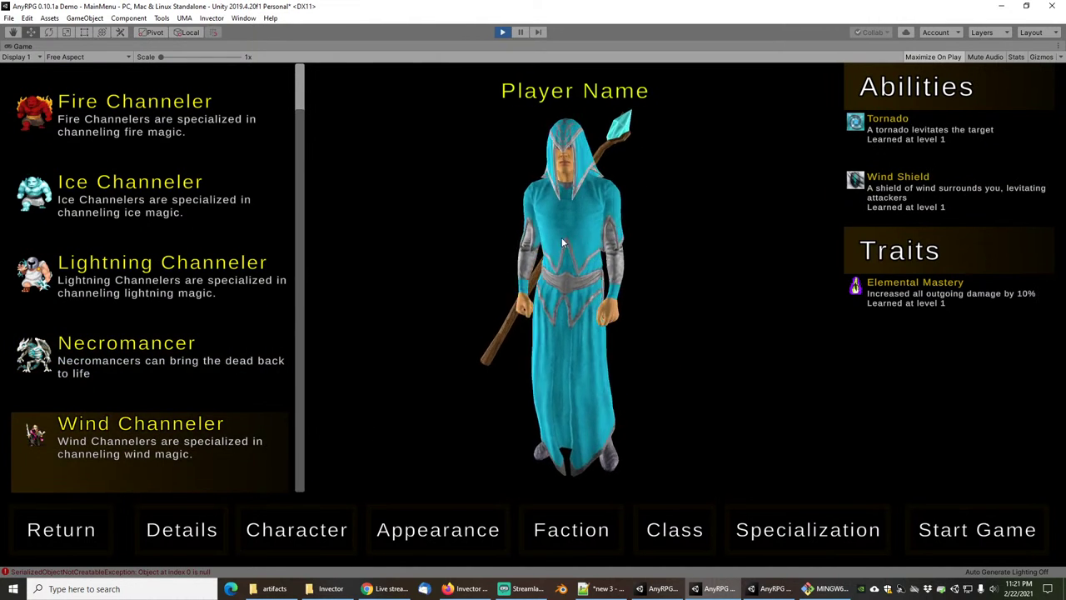
drag(553, 240, 590, 240)
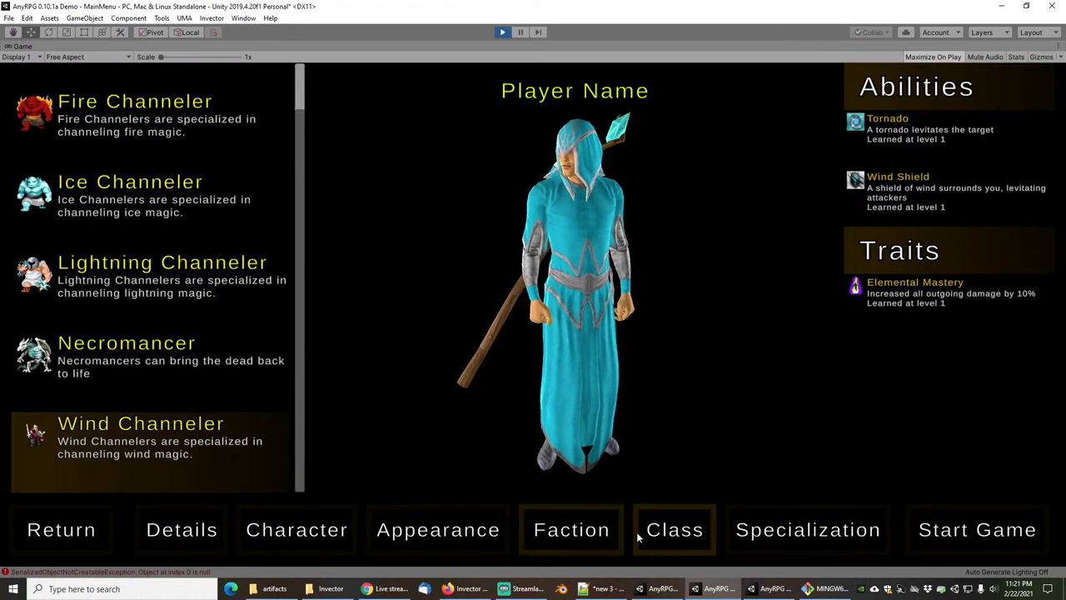
Preview the Fighter and Ranger classes, rotating the character model to inspect the armor and weapons.
click(663, 531)
click(213, 155)
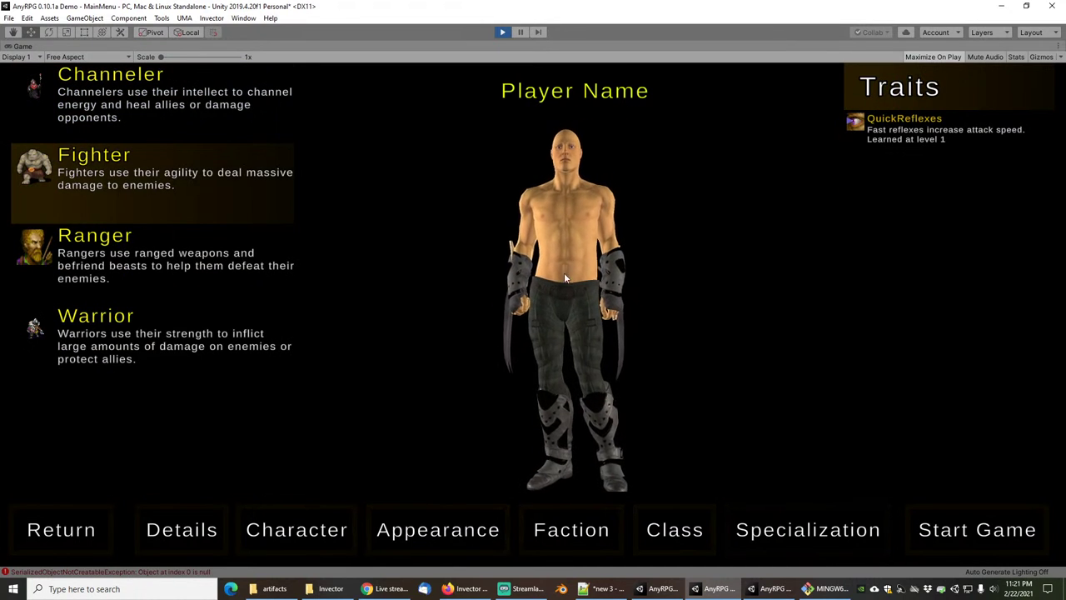
drag(564, 277, 584, 290)
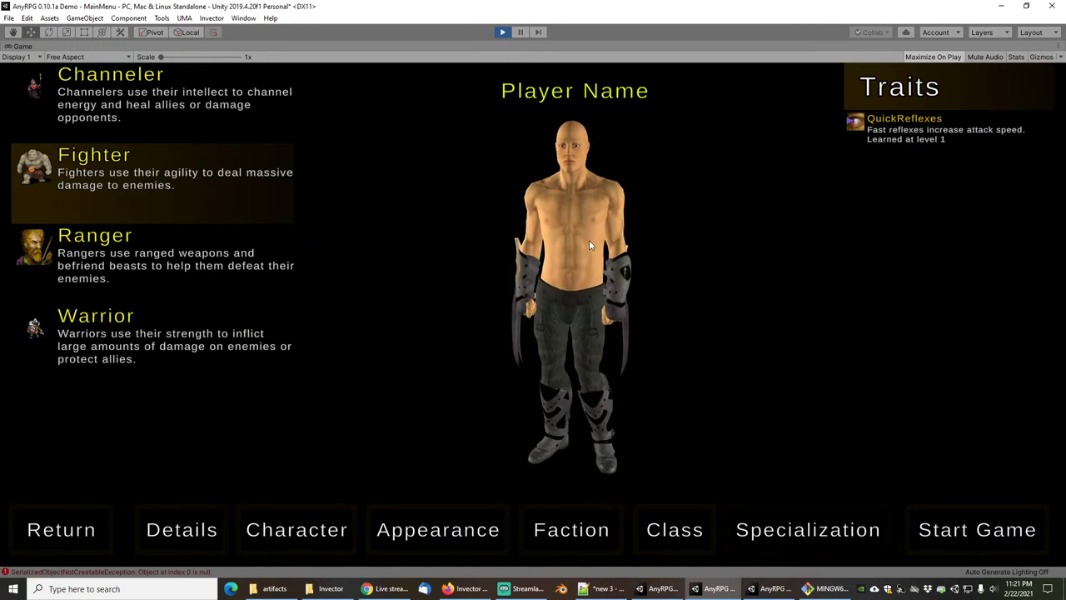
click(171, 263)
drag(577, 257, 595, 209)
drag(723, 259, 550, 261)
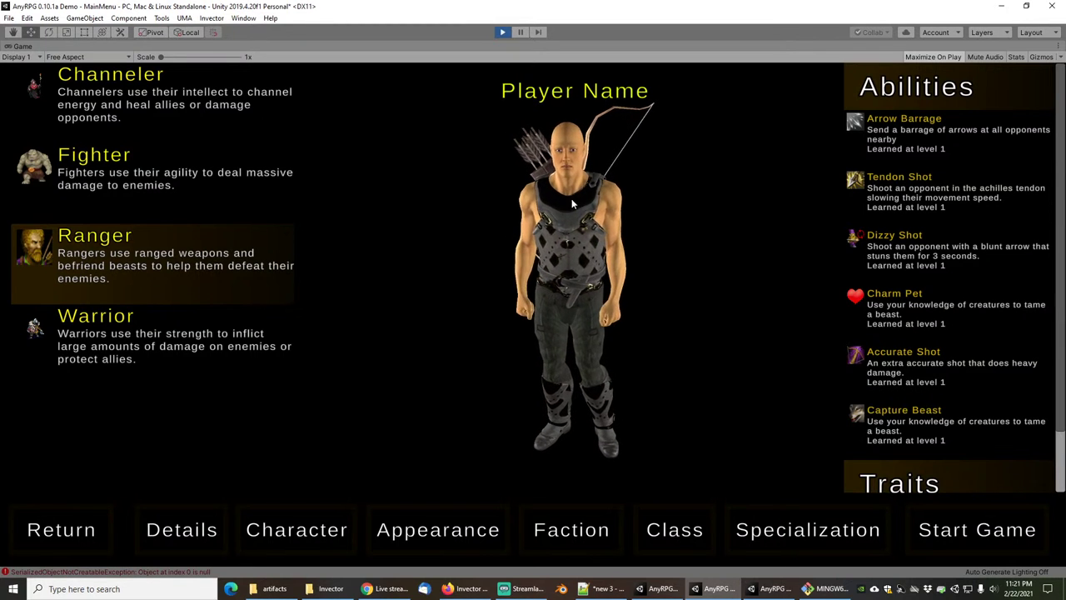
Compare the Ranger's Huntsman and Beast Tamer specializations.
click(808, 530)
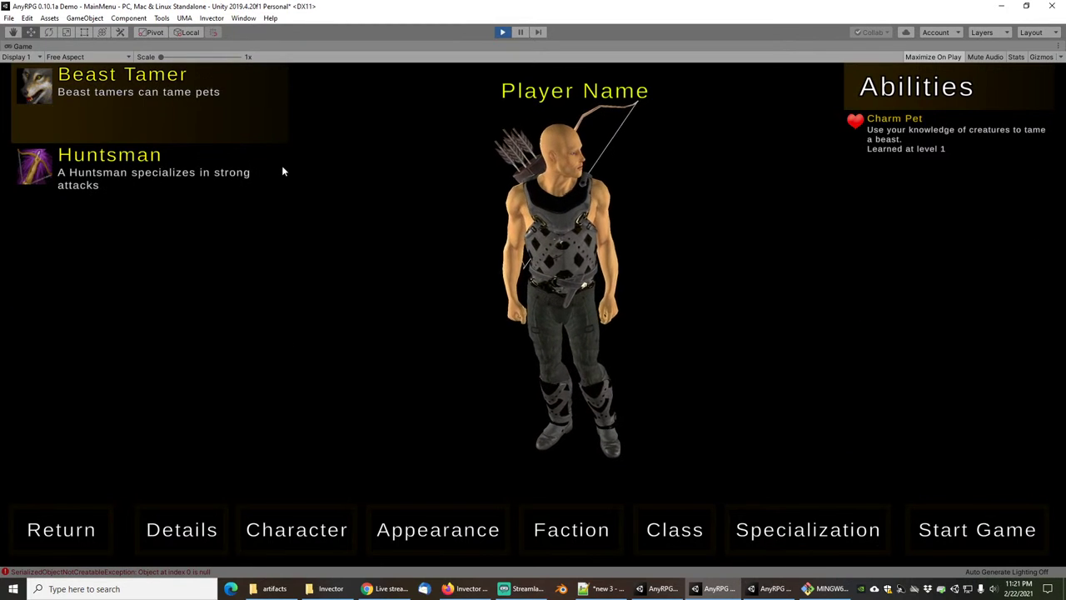
click(208, 174)
click(188, 102)
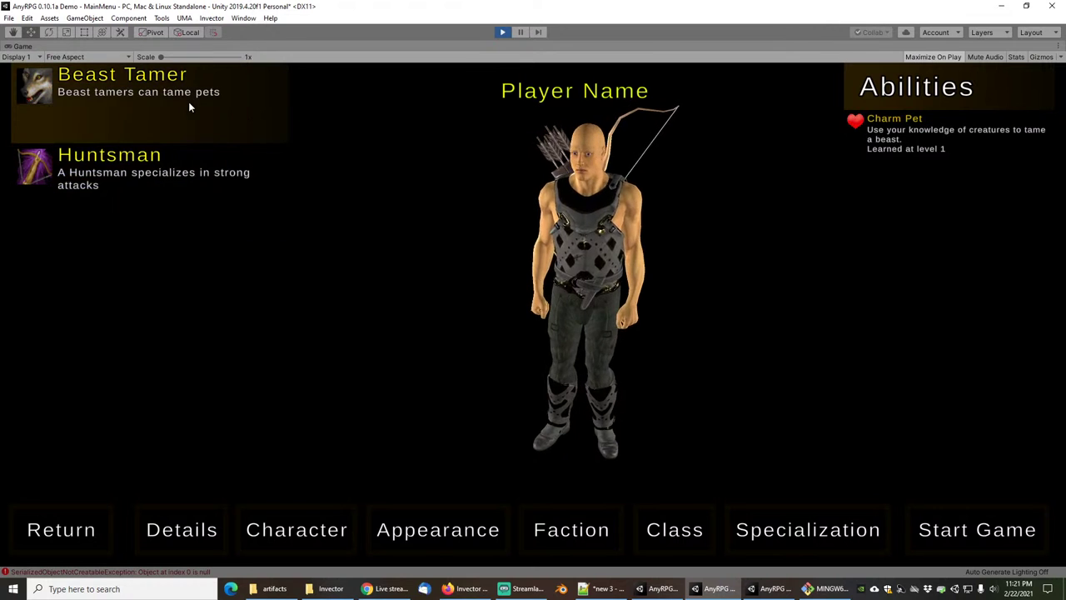
Choose the Warrior class and inspect its Berserker specialization by rotating the character model.
click(677, 533)
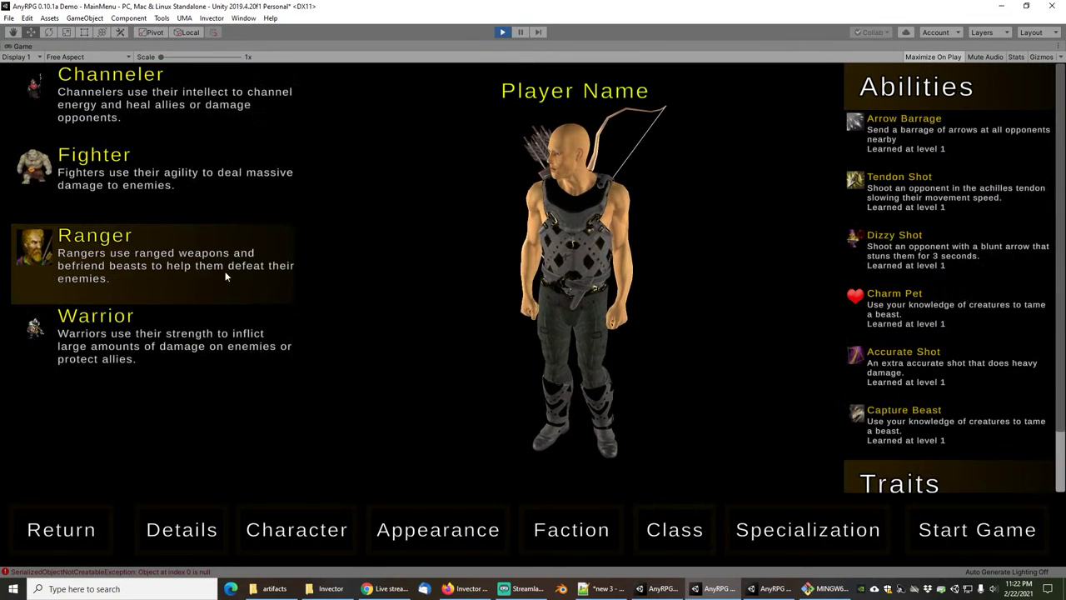
click(109, 344)
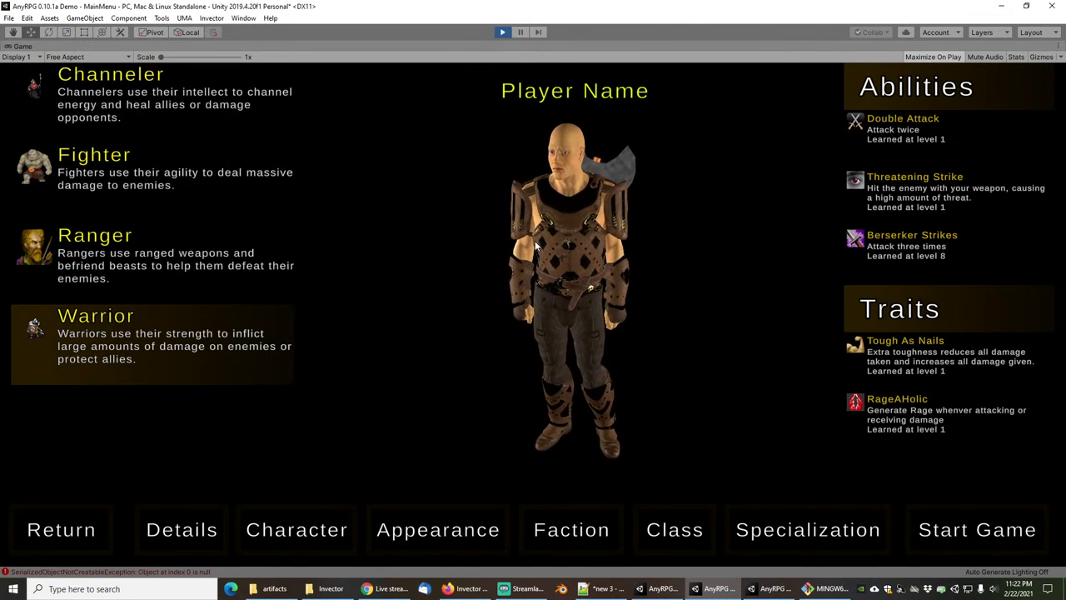
click(806, 533)
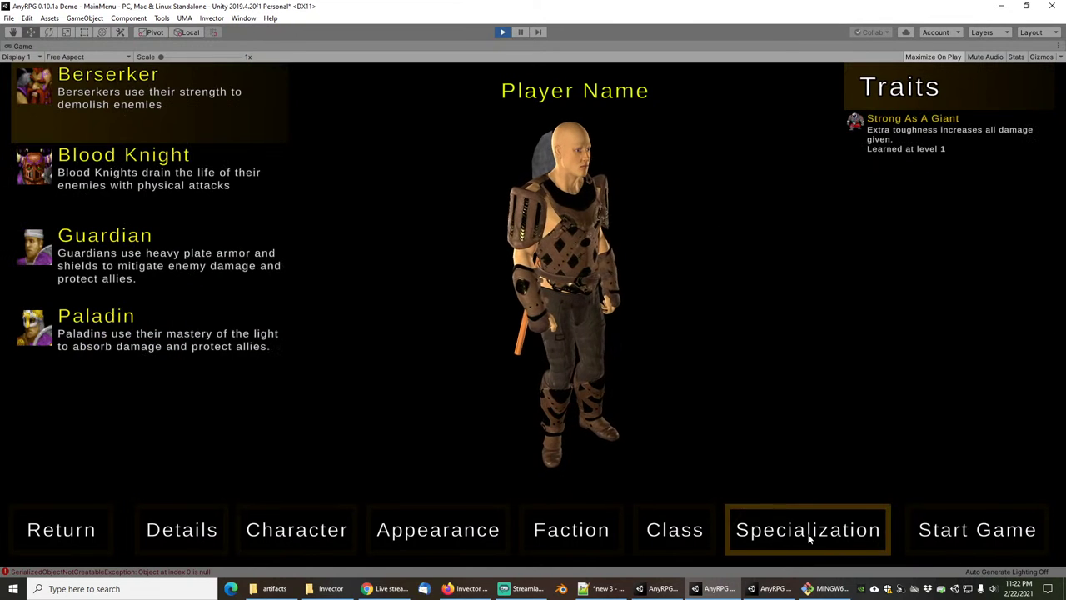
drag(605, 251, 769, 241)
drag(705, 231, 495, 236)
Preview the Warrior's Blood Knight and Guardian specializations, rotating the model to view their weapons and shield.
click(161, 175)
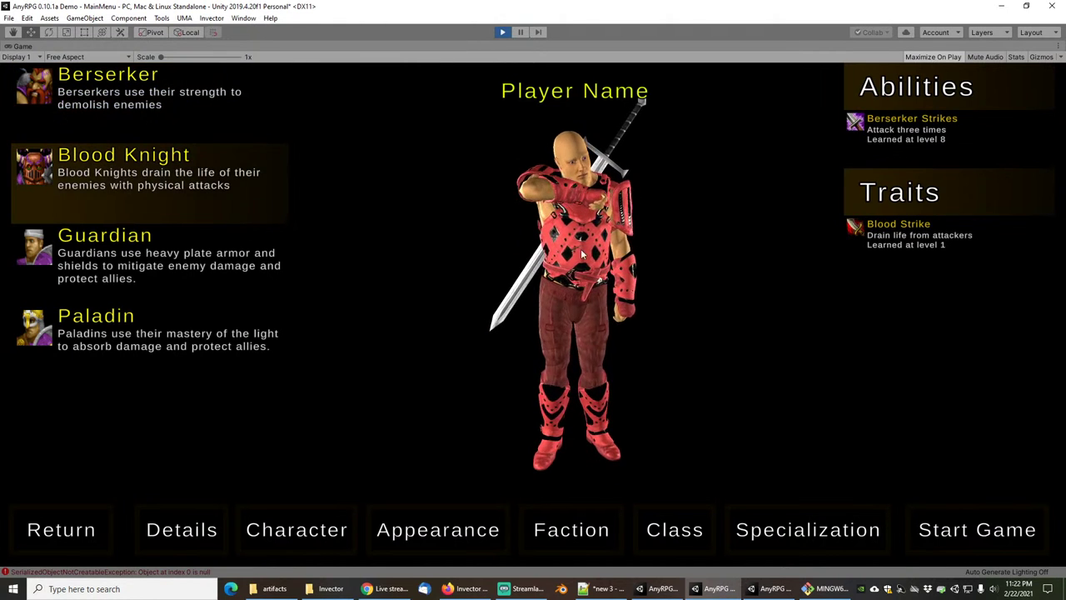
drag(585, 249, 825, 250)
drag(609, 229, 414, 240)
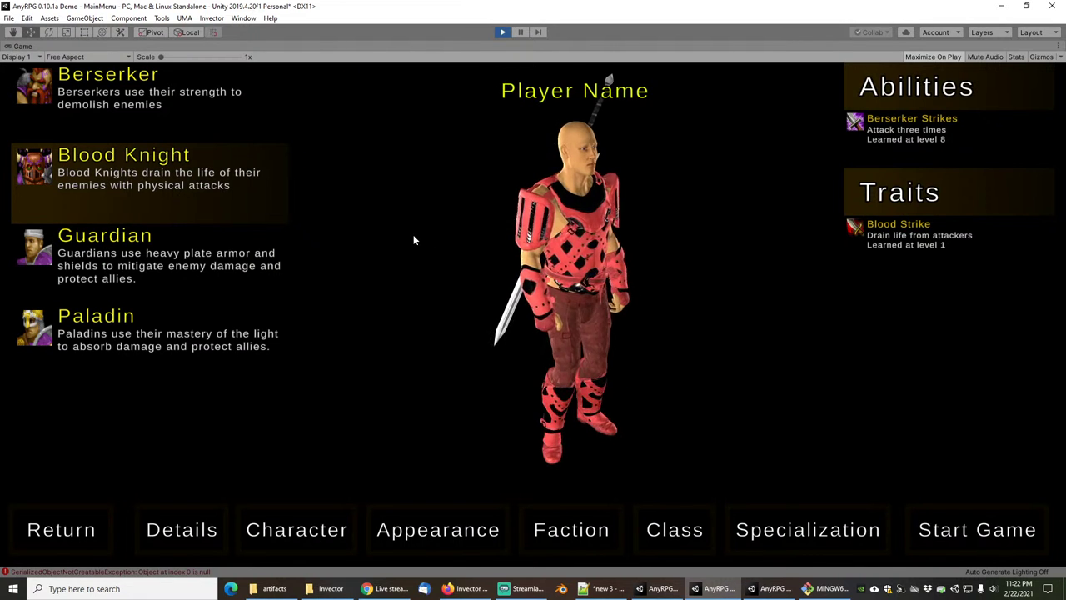
click(140, 278)
drag(588, 240, 486, 247)
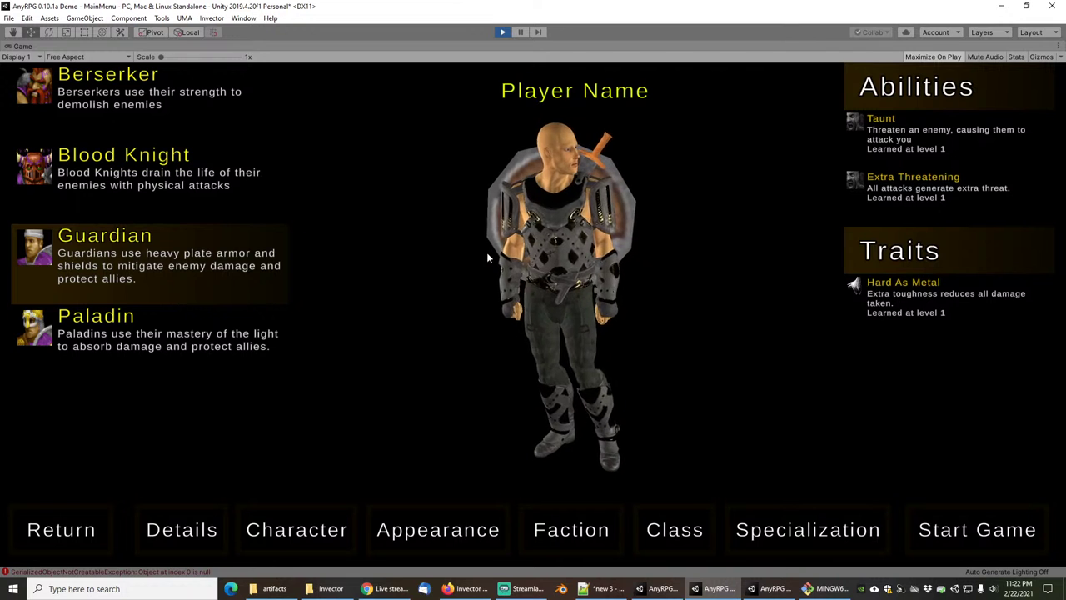
Inspect the Paladin specialization and its hammer from behind, and switch the character back to Guardian.
click(169, 344)
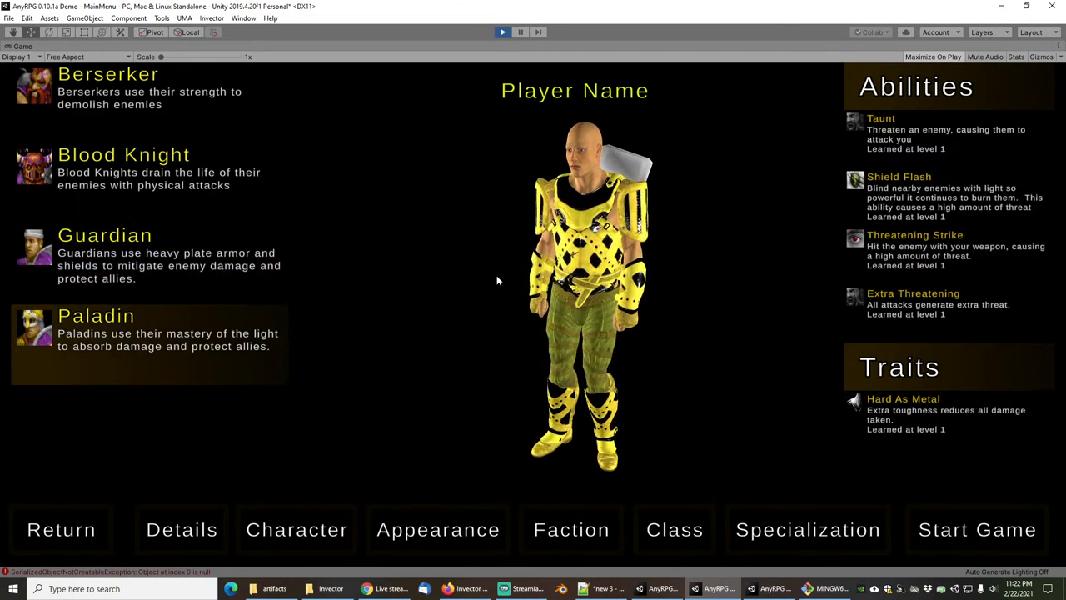
drag(522, 288, 797, 273)
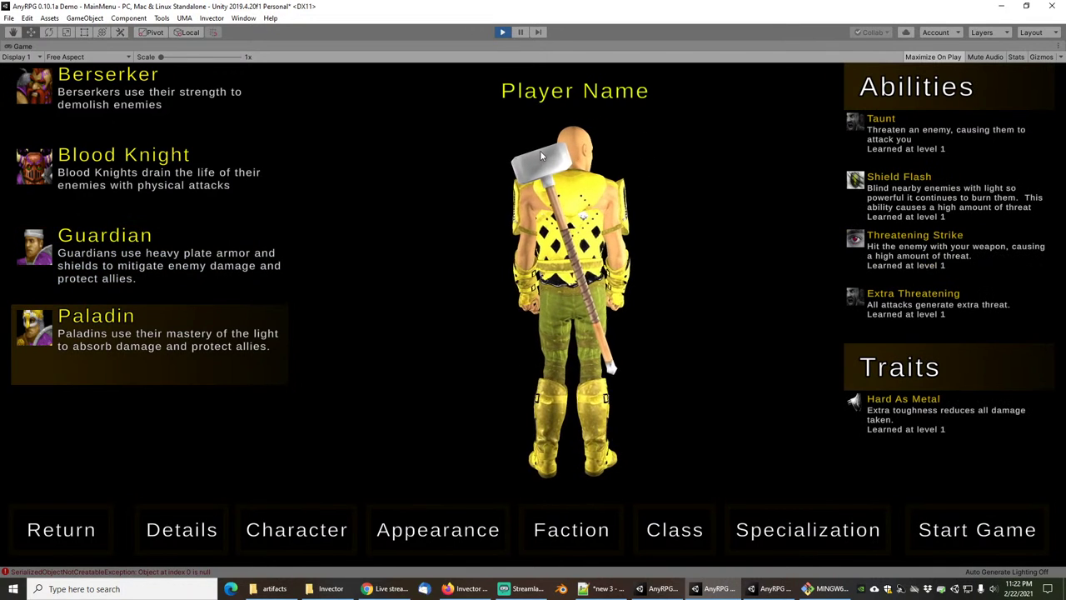
drag(561, 261, 639, 254)
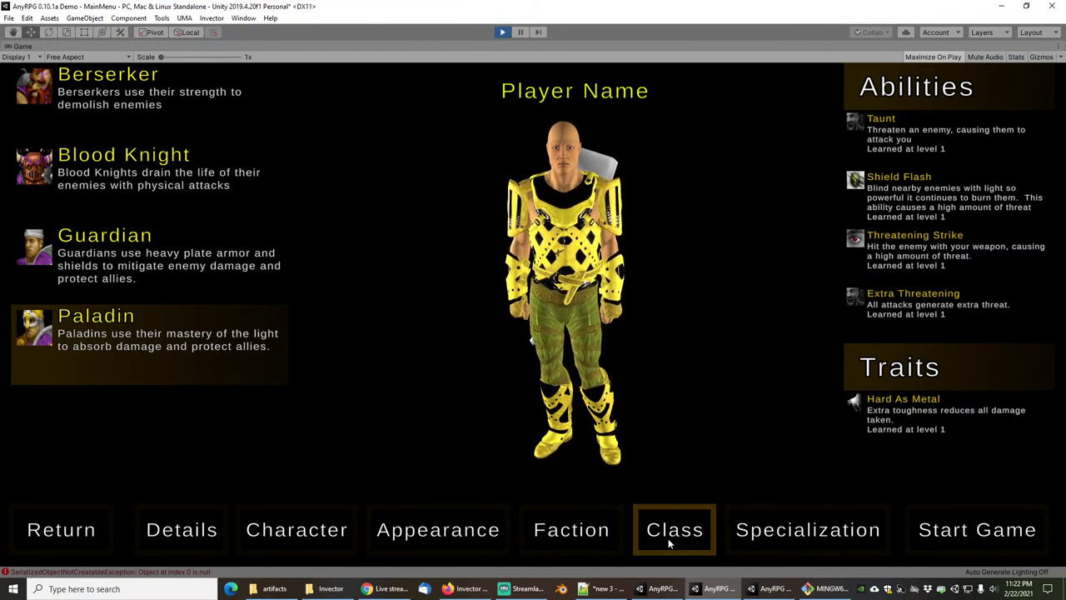
click(158, 258)
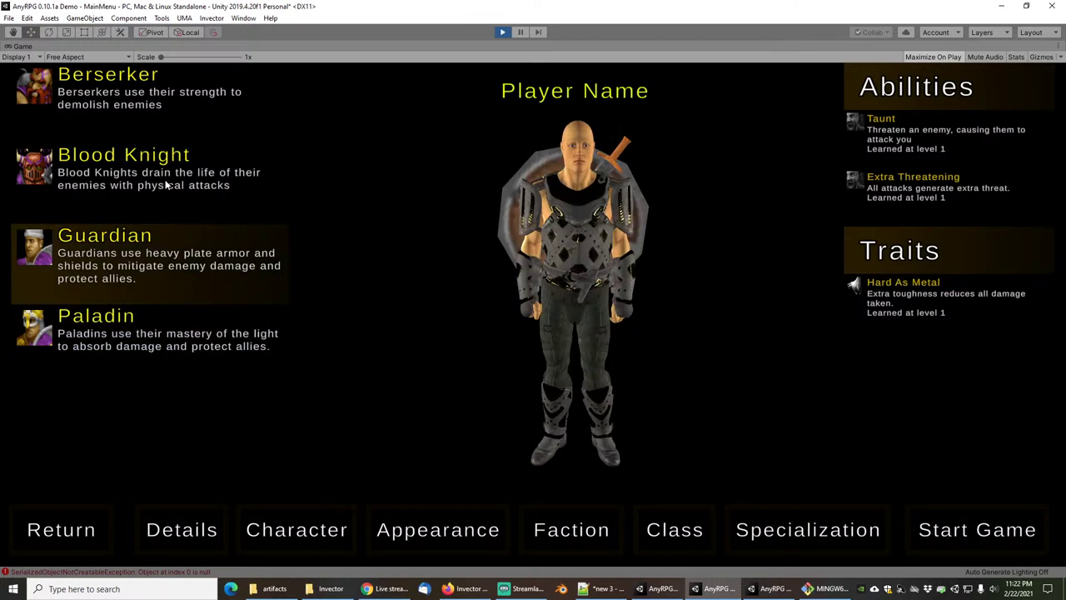
Compare the Warrior's Blood Knight, Berserker and Guardian specializations, and view the appearance options for the Guardian.
click(161, 183)
click(158, 105)
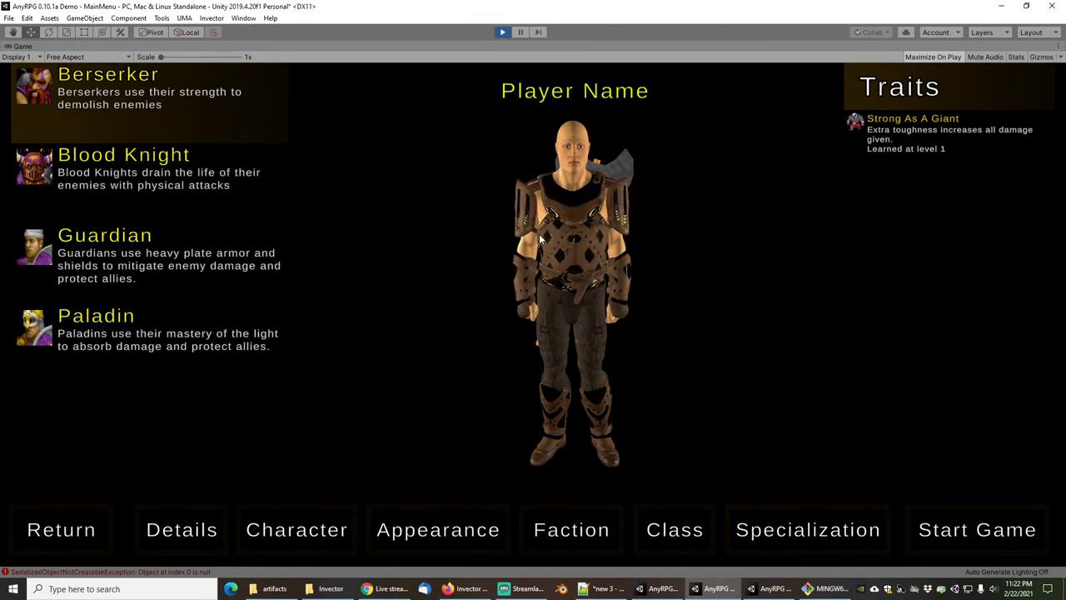
click(174, 187)
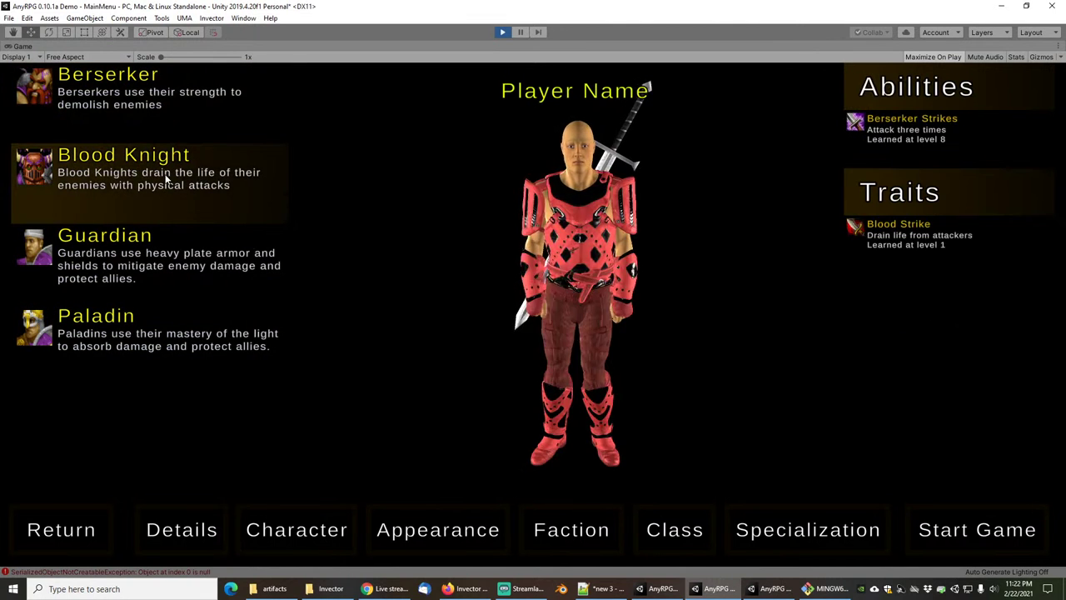
click(167, 260)
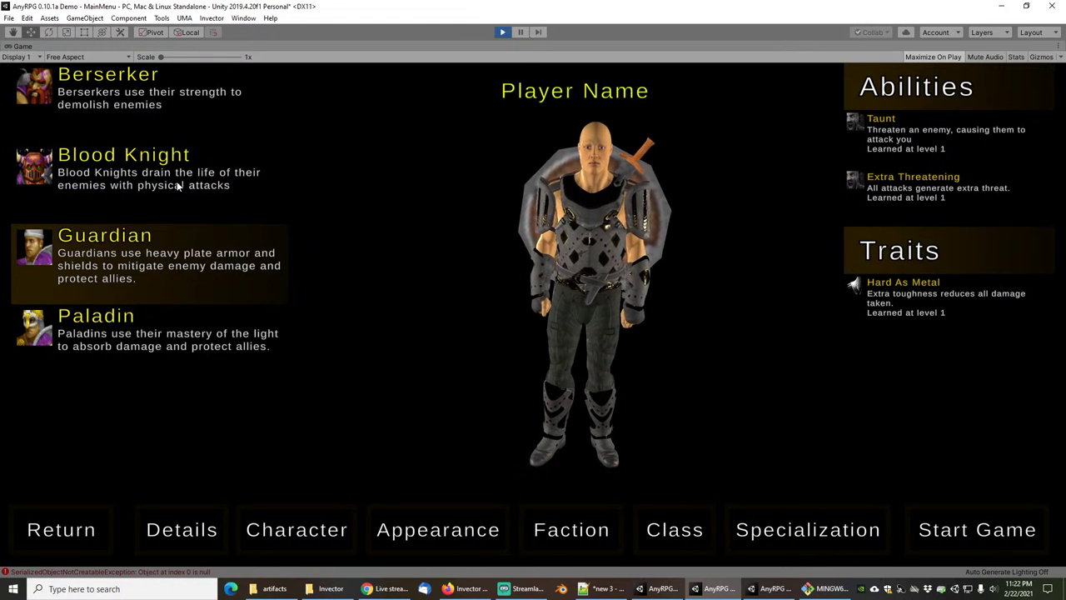
click(435, 537)
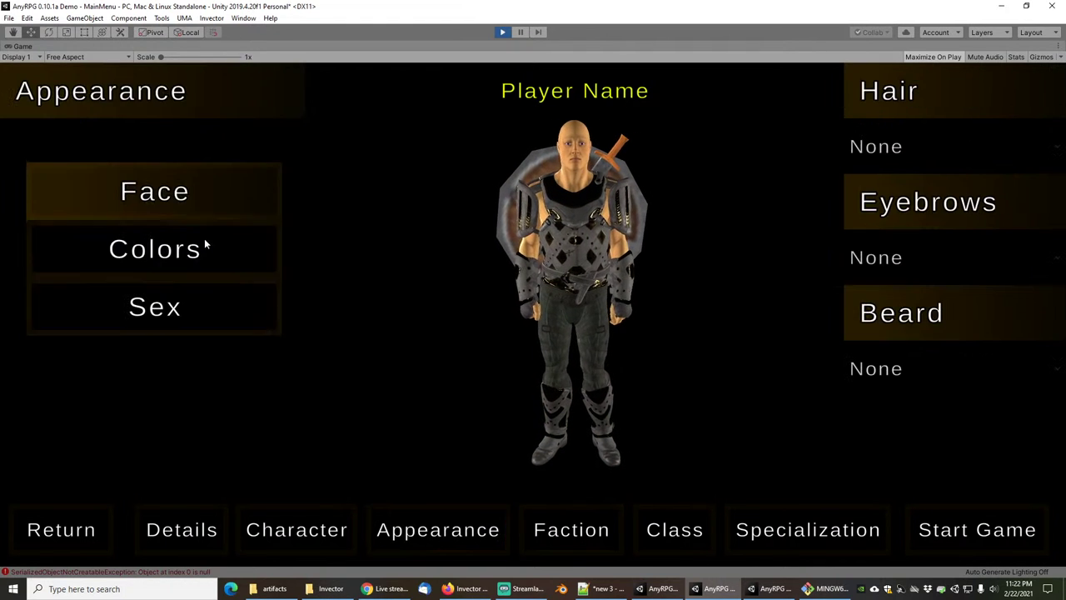
Change the character's class to Channeler and choose the Ice Channeler specialization.
click(675, 533)
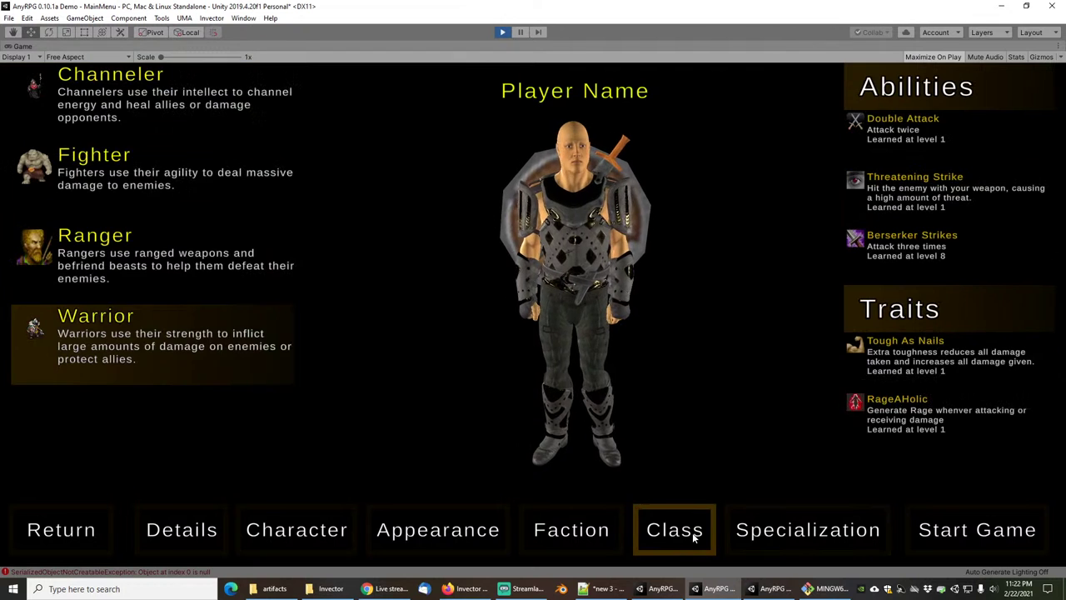
click(92, 83)
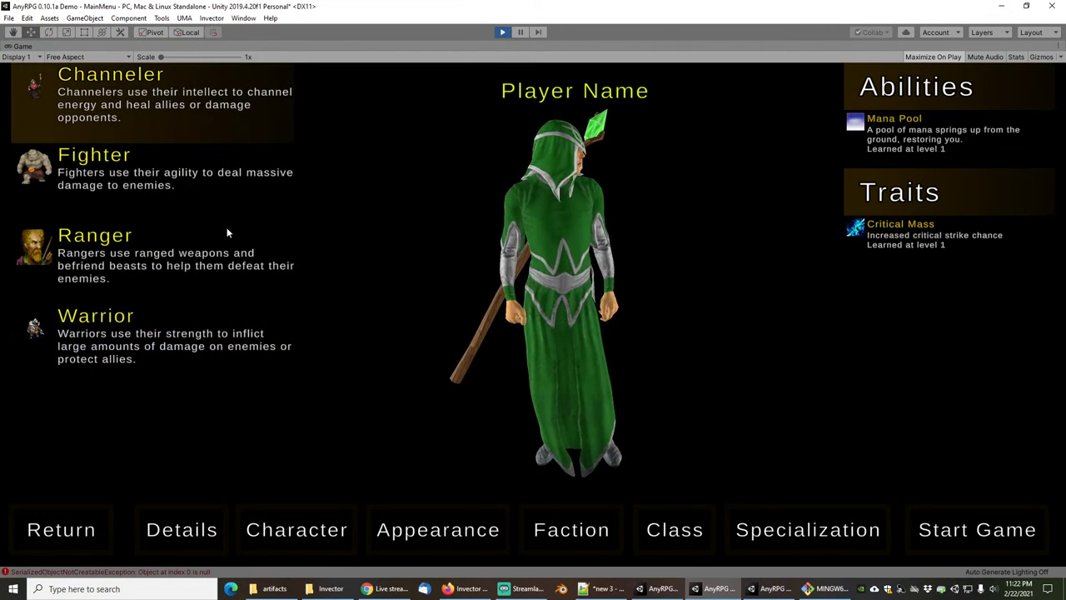
click(807, 523)
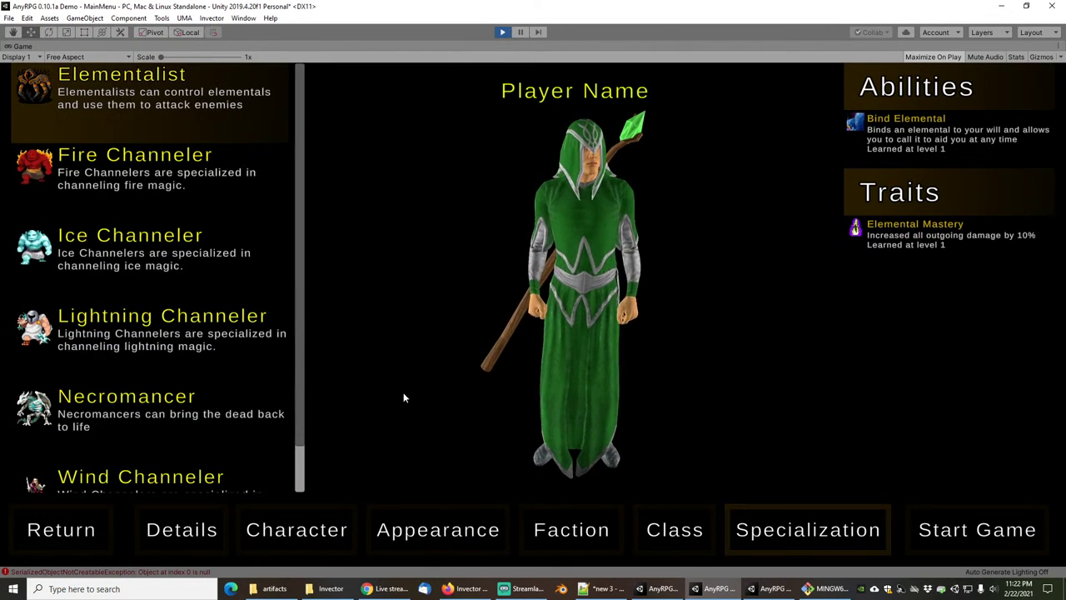
click(114, 278)
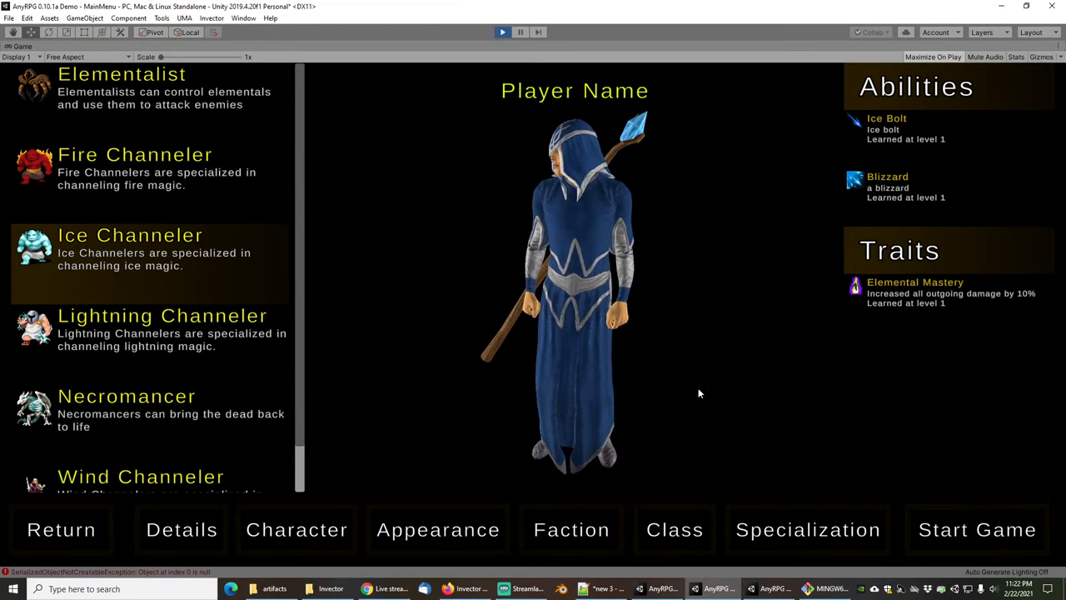
Start a new game with the Ice Channeler character and skip the opening cutscene.
click(982, 548)
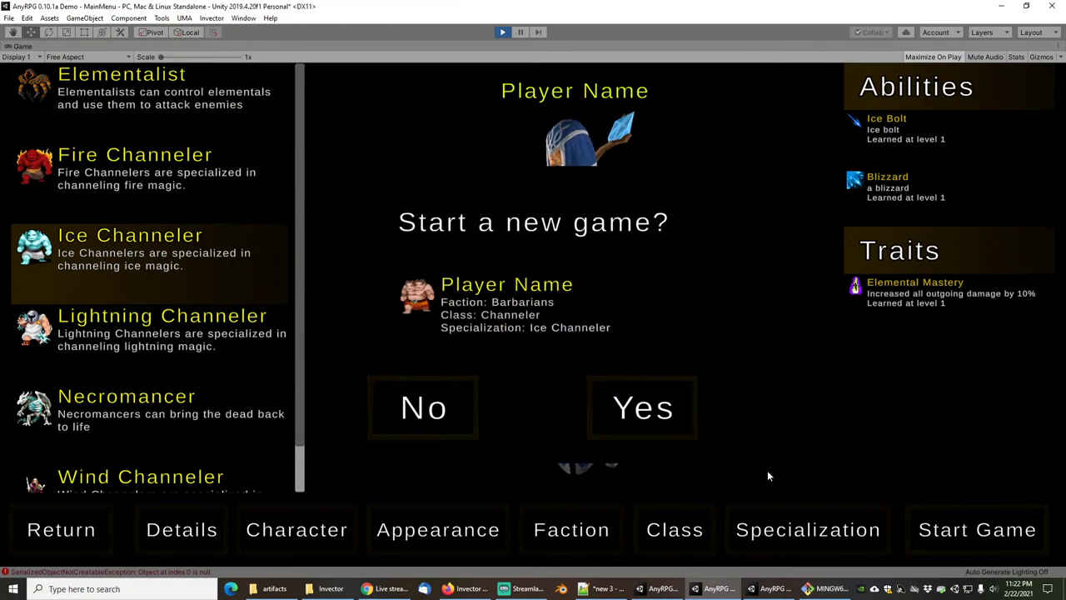
click(655, 419)
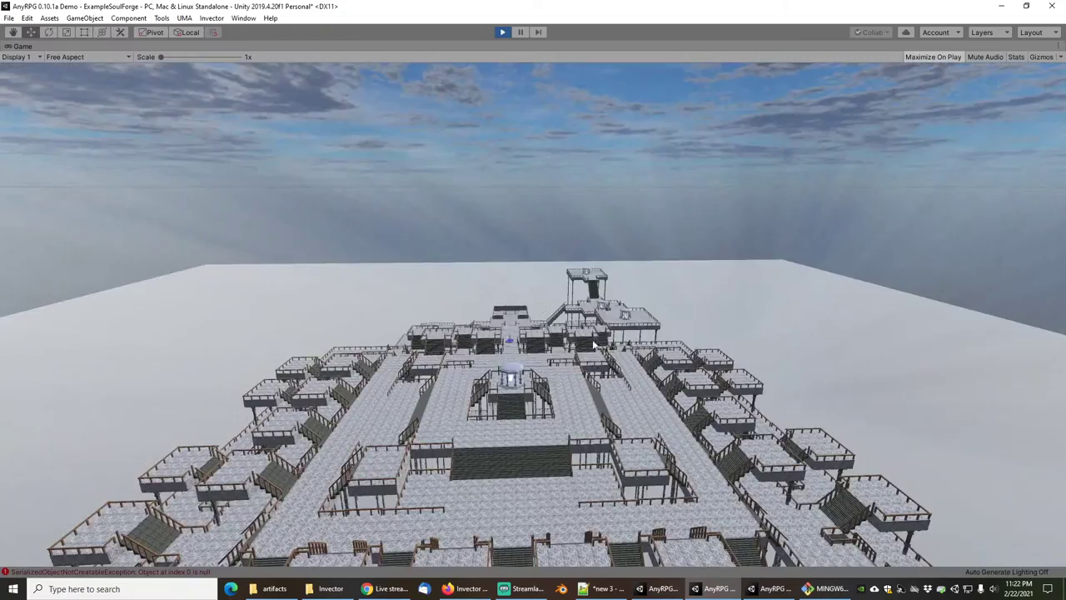
key(Escape)
click(620, 392)
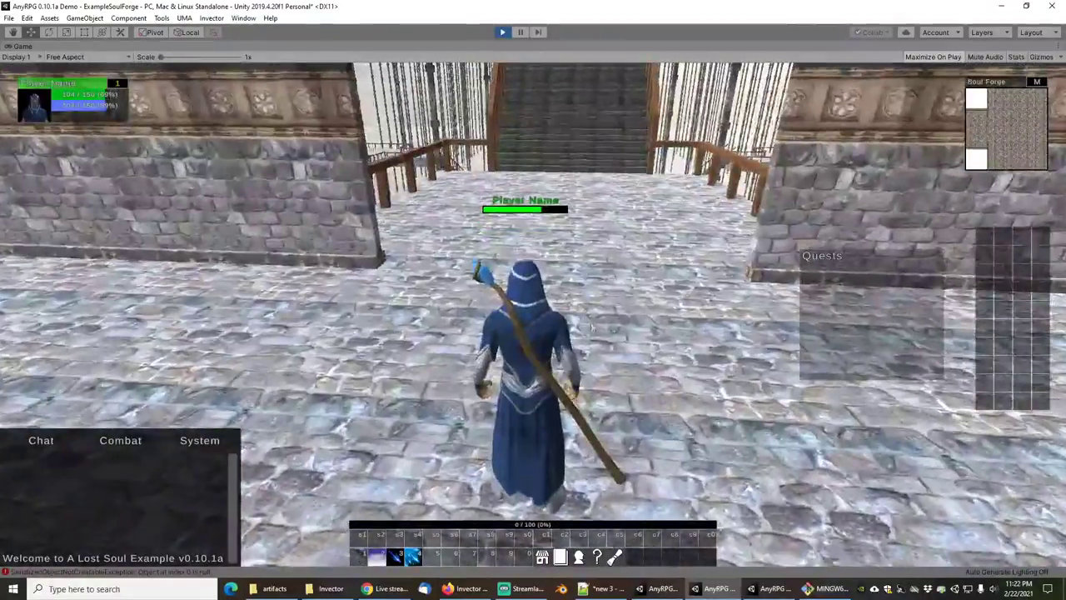
View the Ice Channeler from the side and front in the Soul Forge courtyard, and run to the top of the stairs.
scroll(592, 328, down, 4)
key(d)
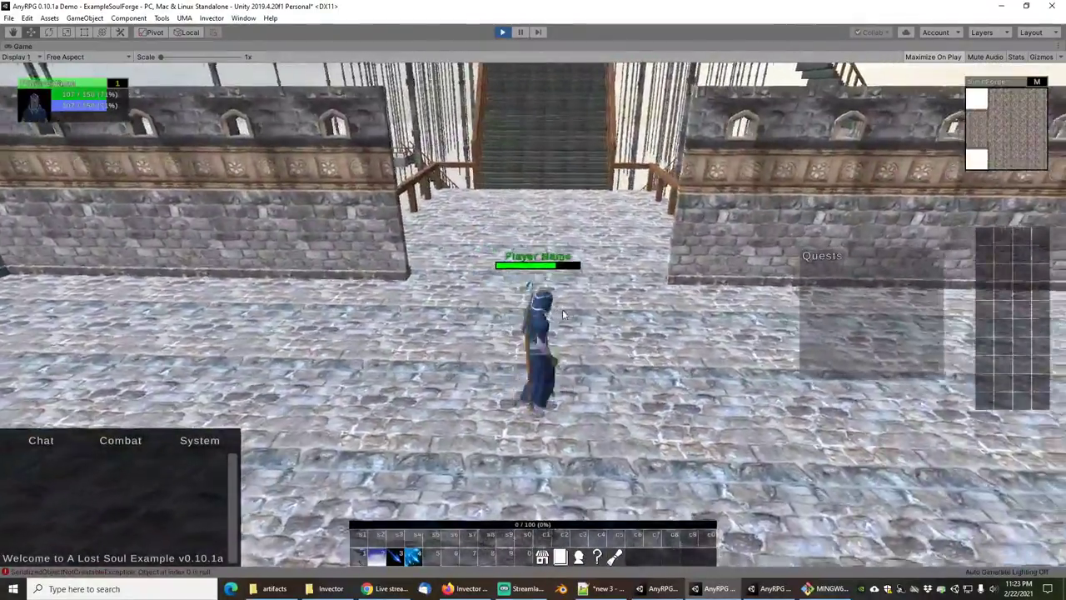
key(s)
scroll(616, 335, up, 5)
scroll(619, 337, down, 5)
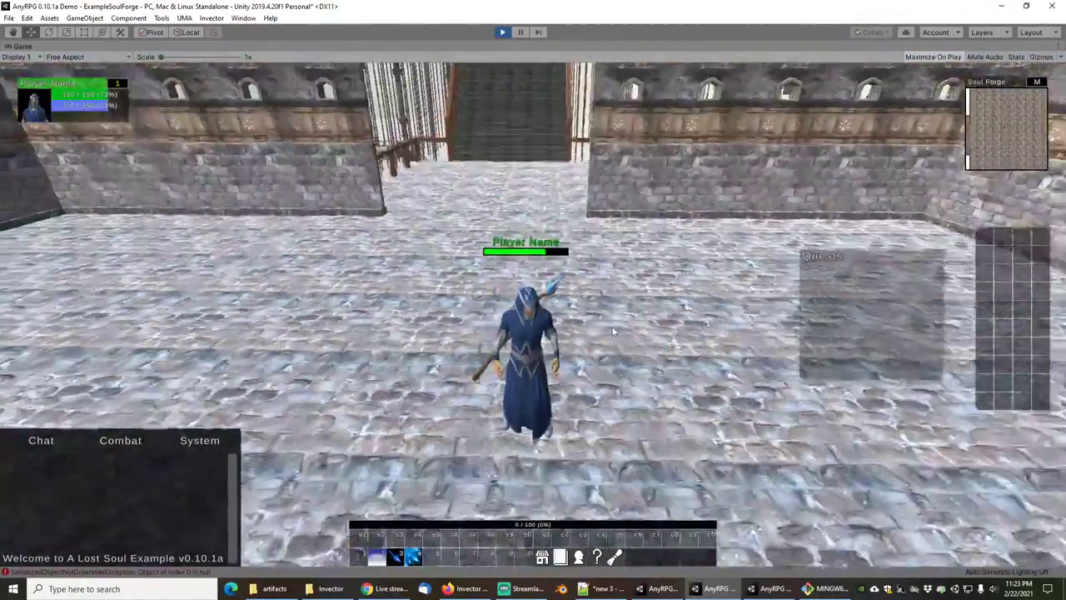
key(w)
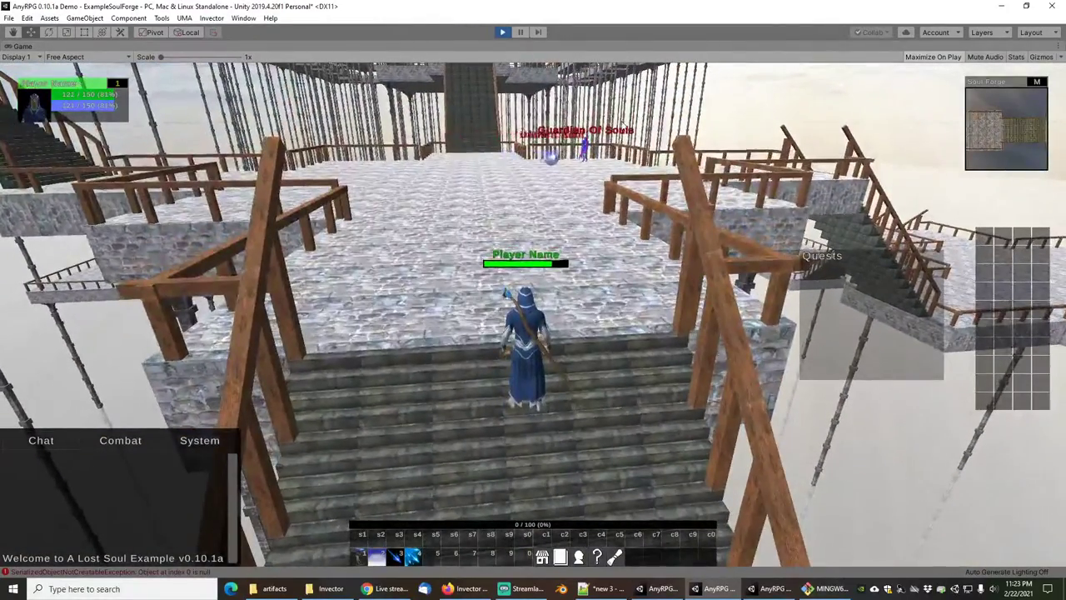
Run onto the platform towards the Guardian Of Souls, target the Unborn Soul, and exit play mode after the character's death.
mouse_move(569, 161)
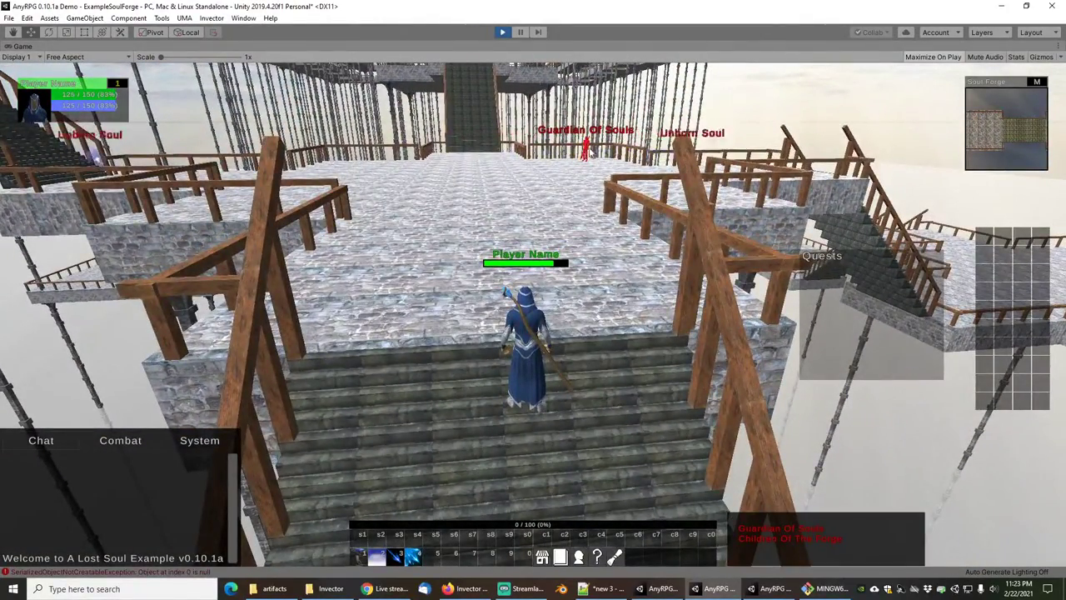
scroll(570, 217, down, 3)
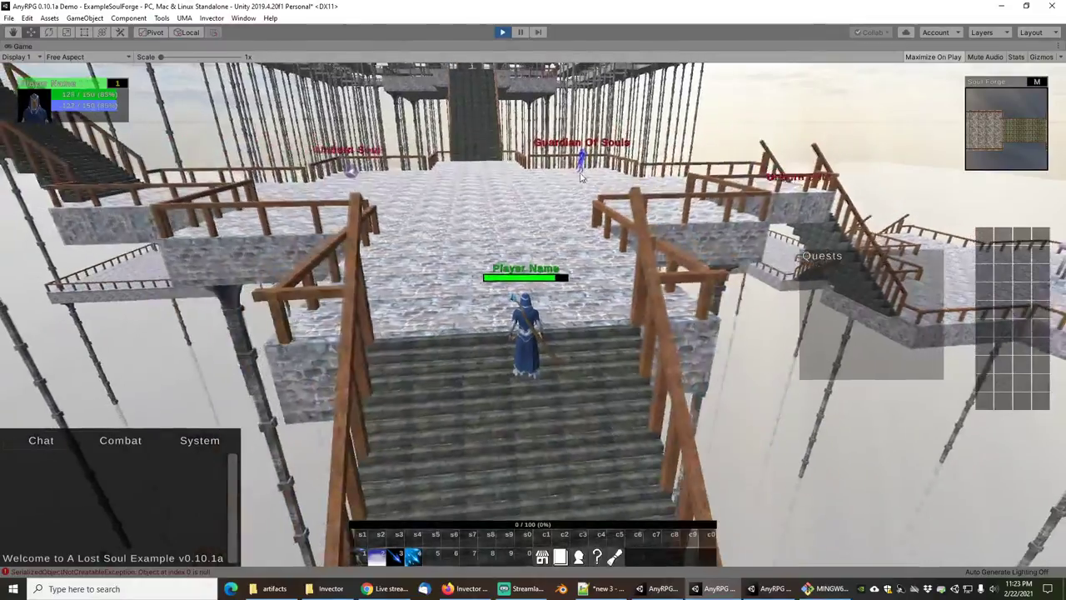
key(w)
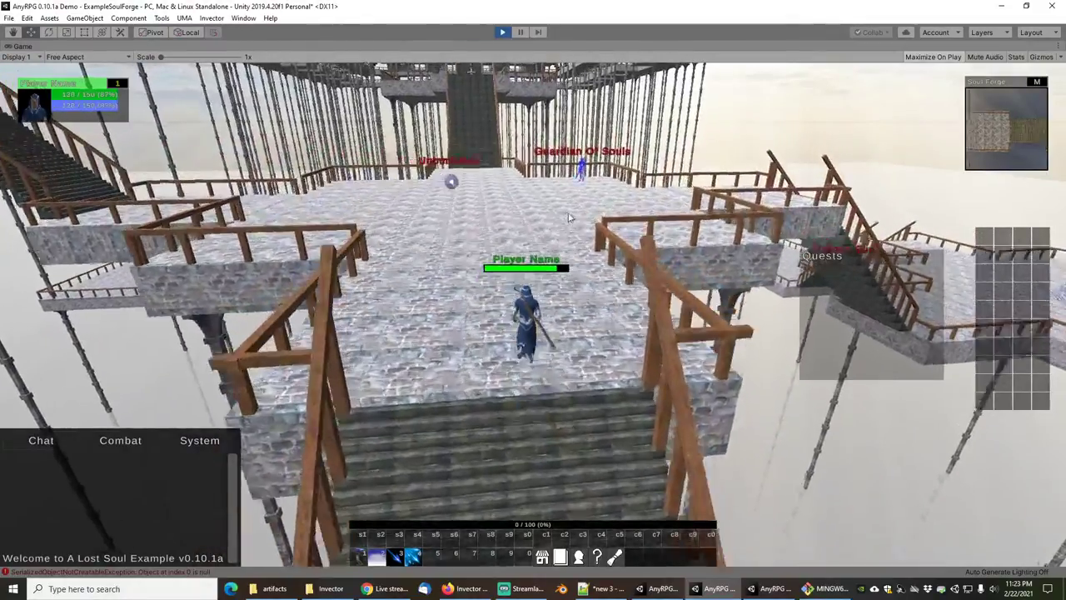
key(Tab)
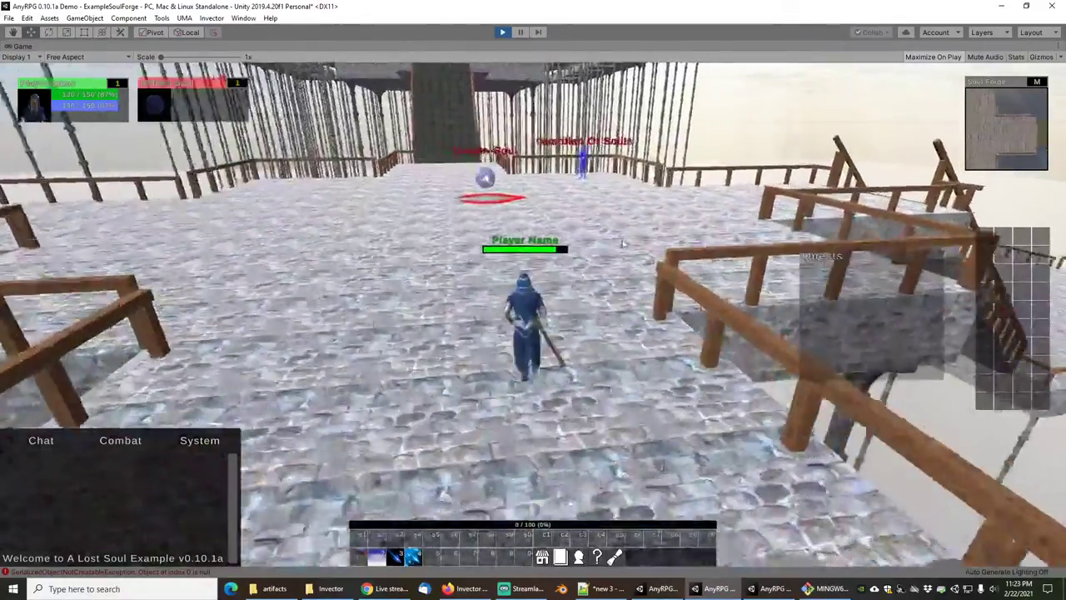
right_drag(570, 218, 554, 237)
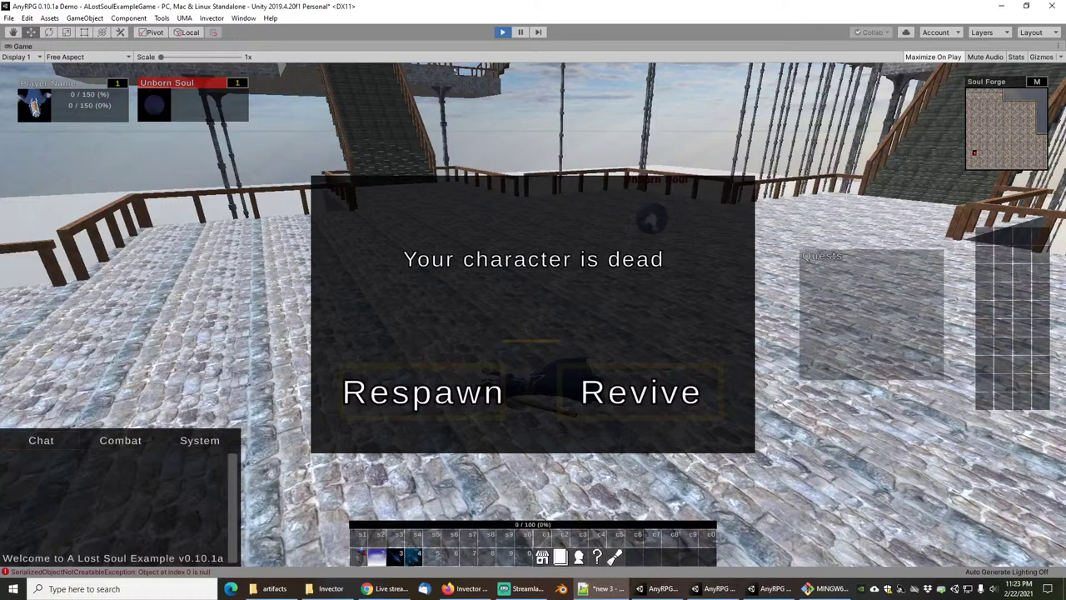
key(ctrl+p)
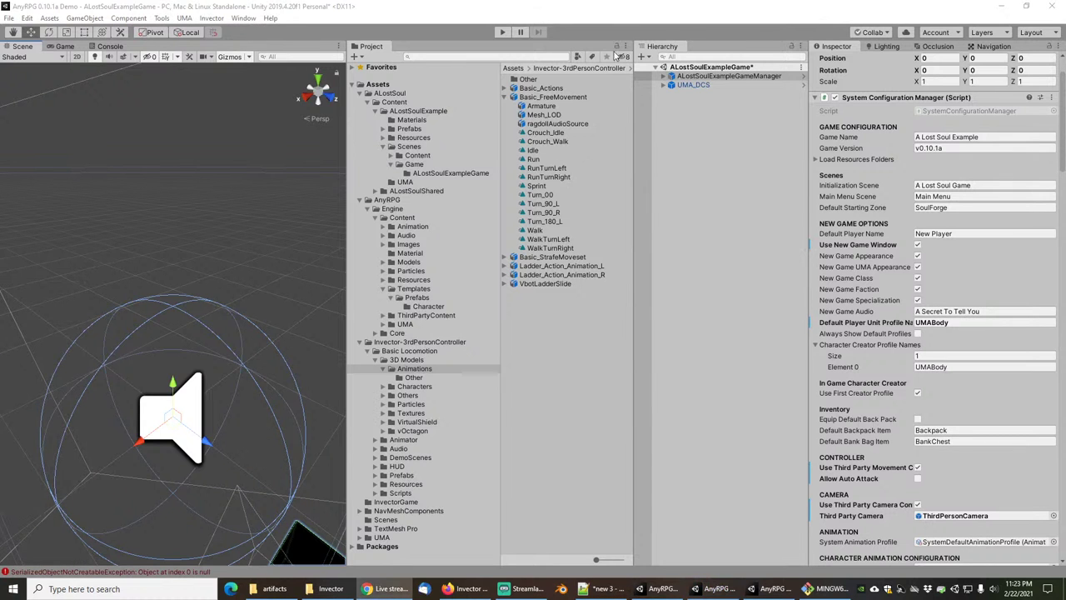
click(690, 231)
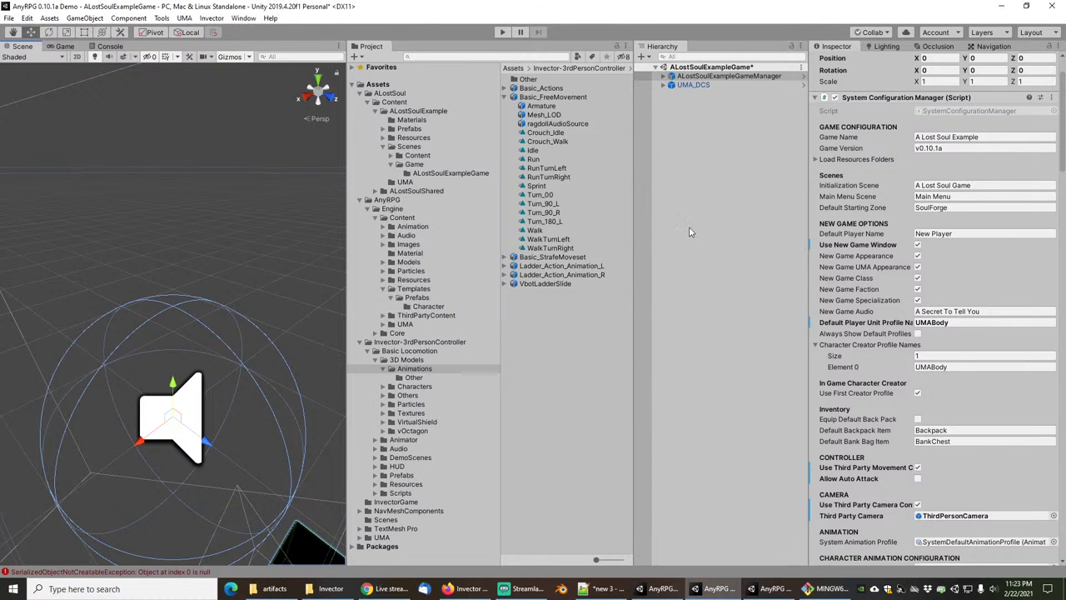
Switch to Firefox and review the AnyRPG Engine source code and Unity Package sections on the AnyRPG Downloads page.
click(465, 589)
click(127, 26)
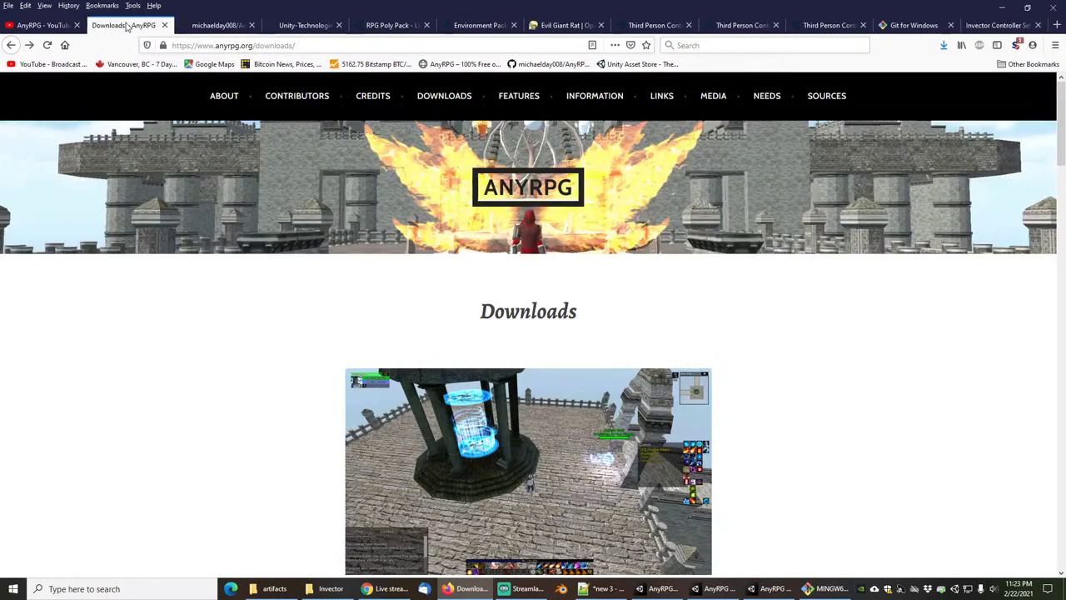
scroll(236, 416, down, 5)
scroll(247, 391, down, 3)
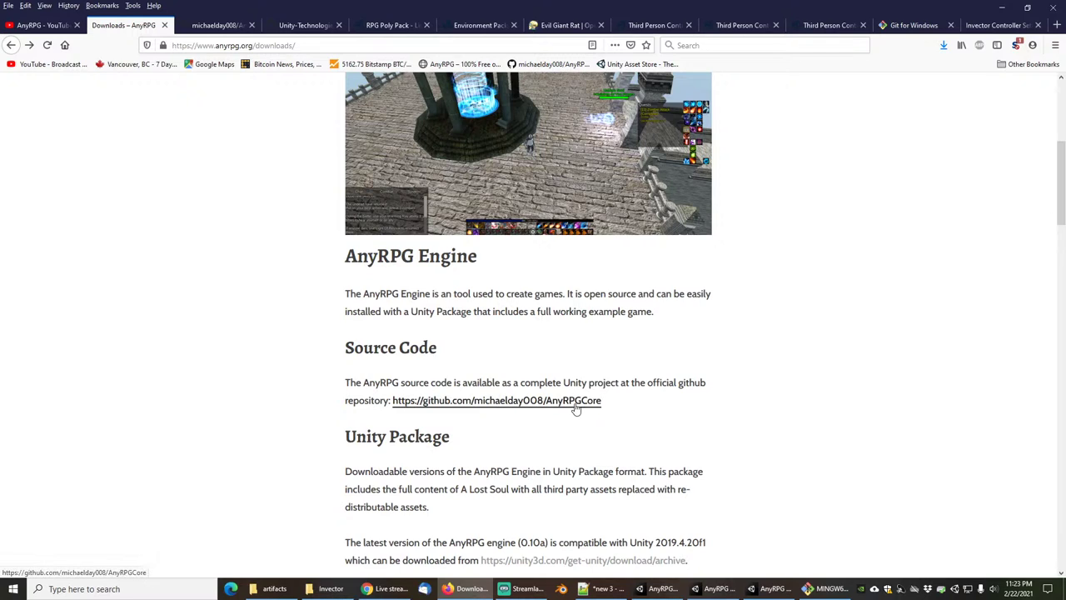
Review the AnyRPGCore GitHub repository's README links and setup instructions, and return to its file list.
click(211, 25)
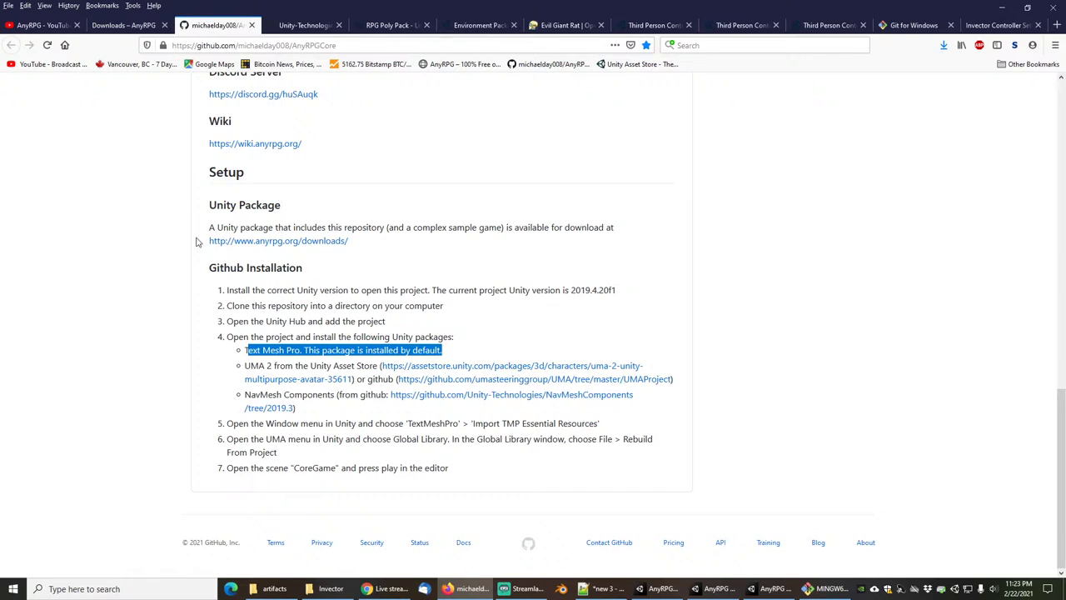
scroll(169, 242, up, 6)
scroll(158, 248, down, 5)
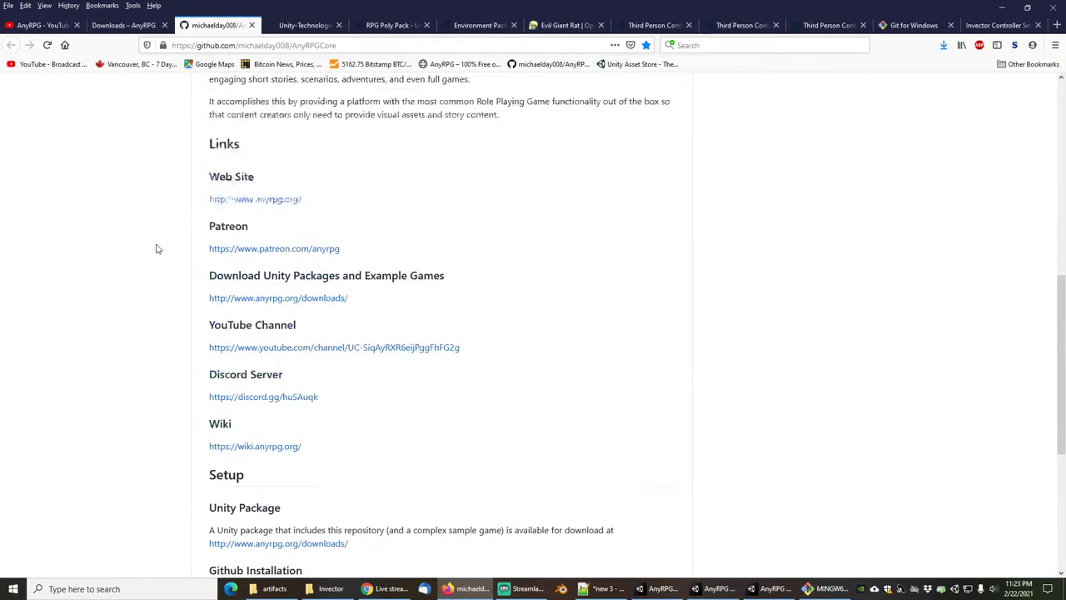
scroll(329, 364, up, 20)
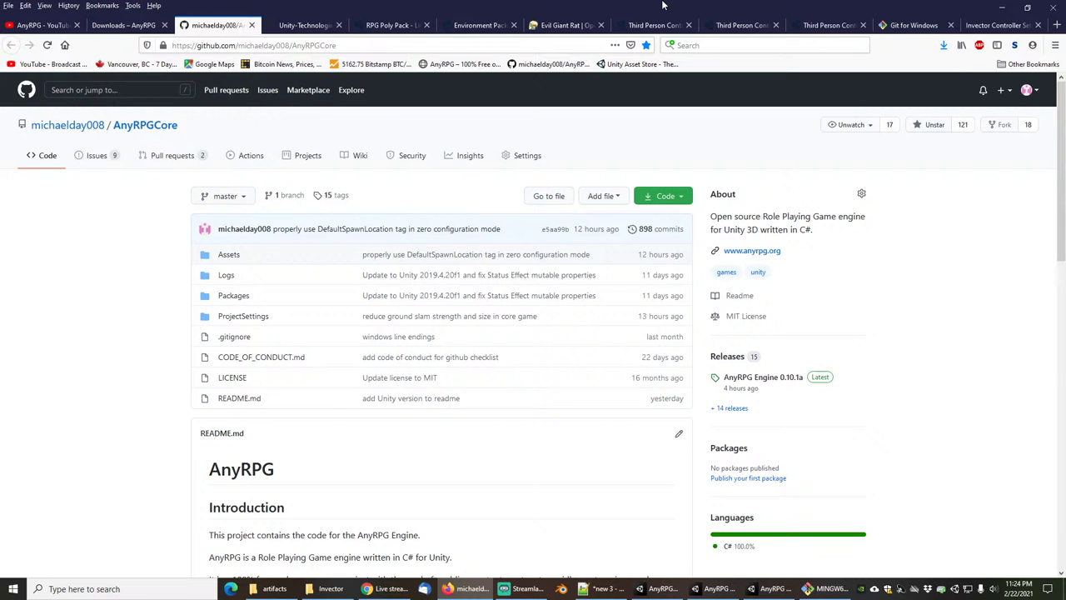
Show the Evil Giant Rat page on OpenGameArt and the AnyRPG channel's videos on YouTube, and switch to the live stream window in Chrome.
click(561, 26)
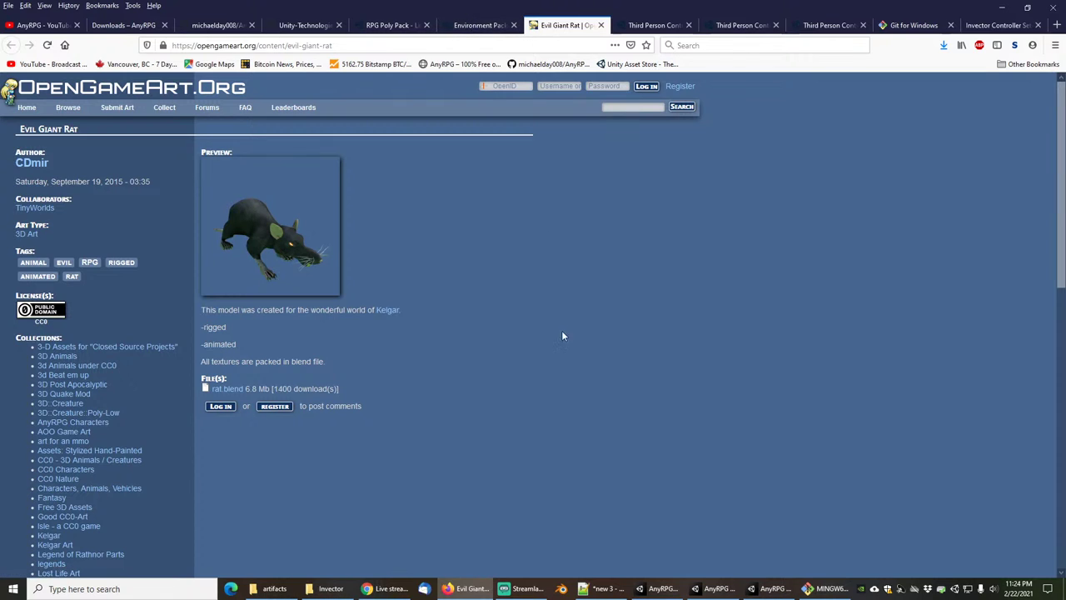
click(48, 25)
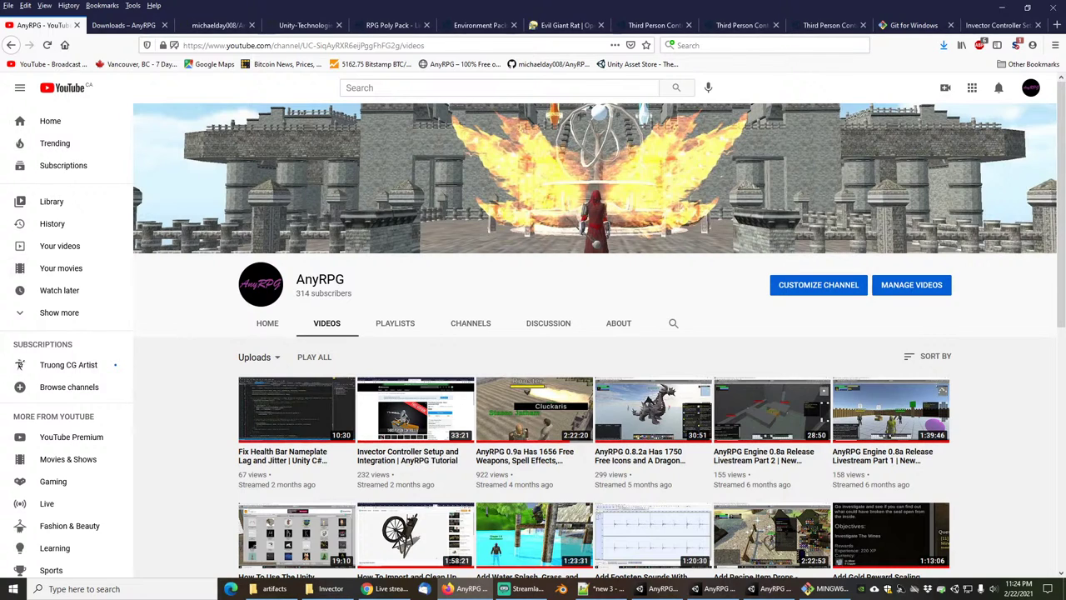
click(385, 589)
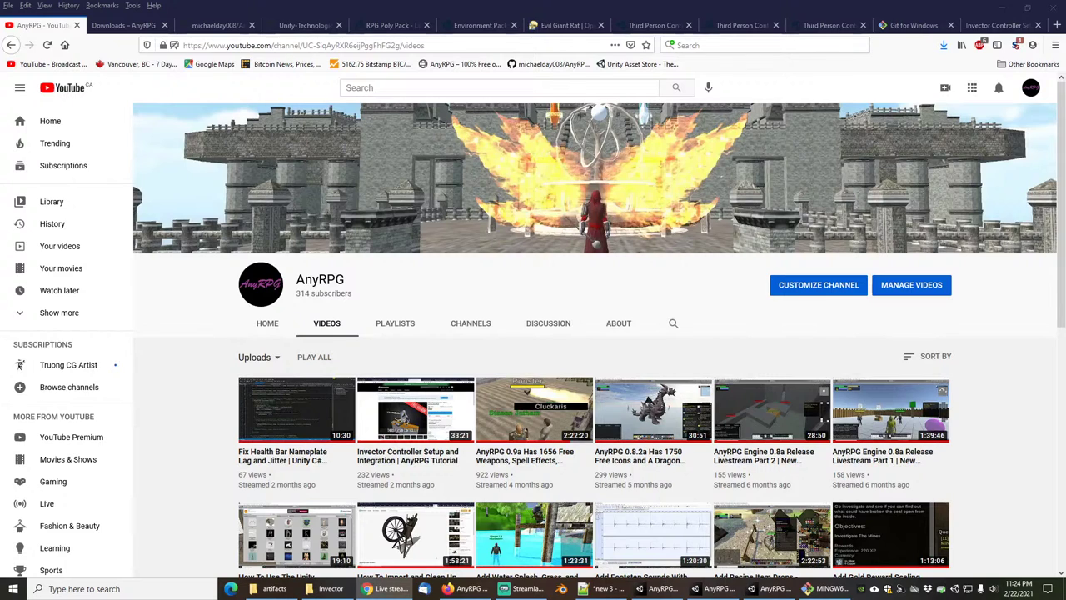